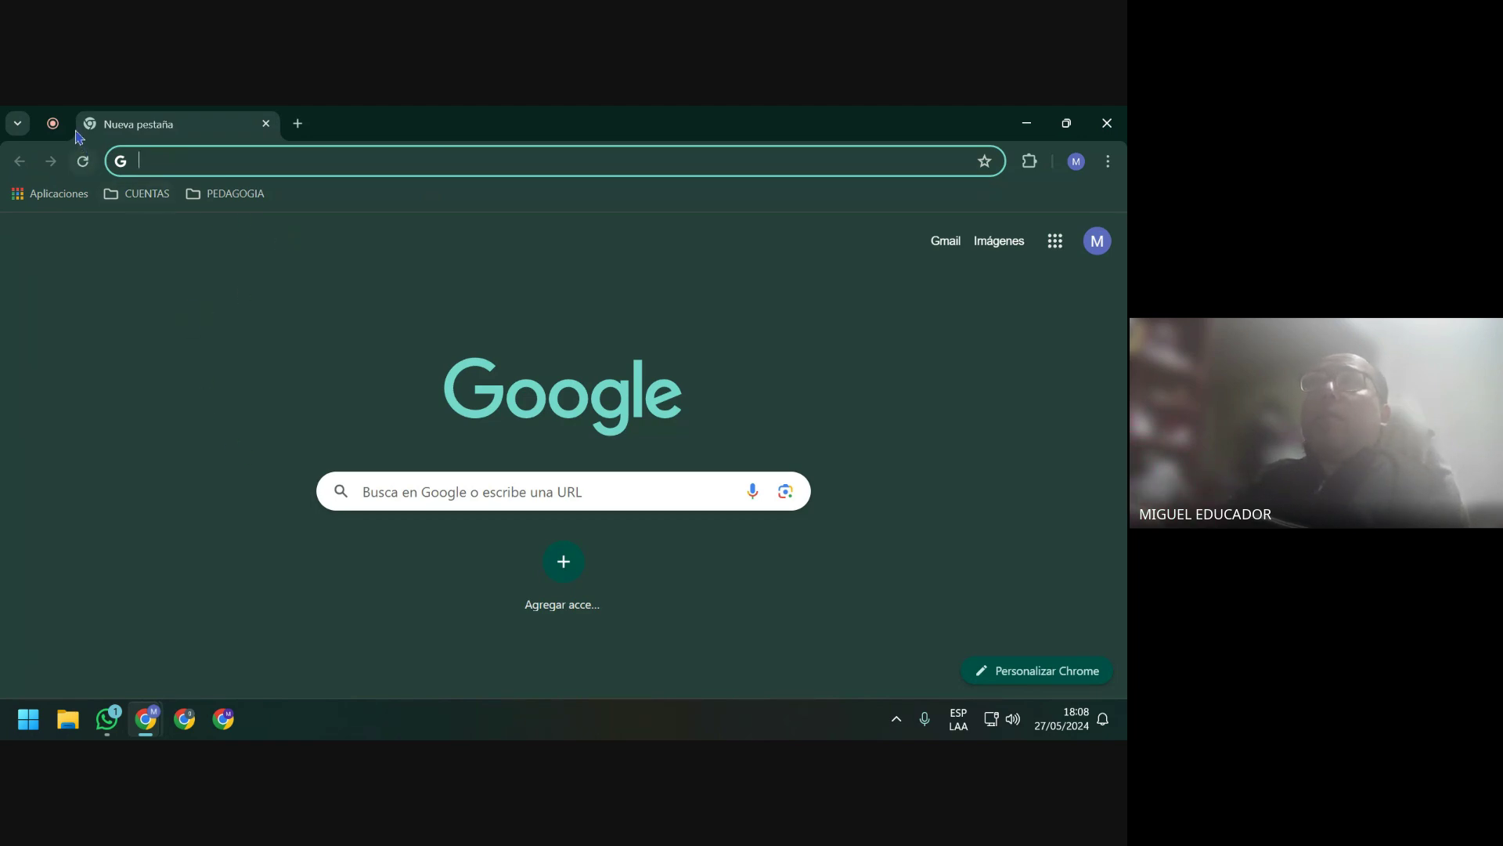
Admit the waiting participant to the Google Meet call and return to the empty new tab.
left_click(18, 123)
left_click(118, 207)
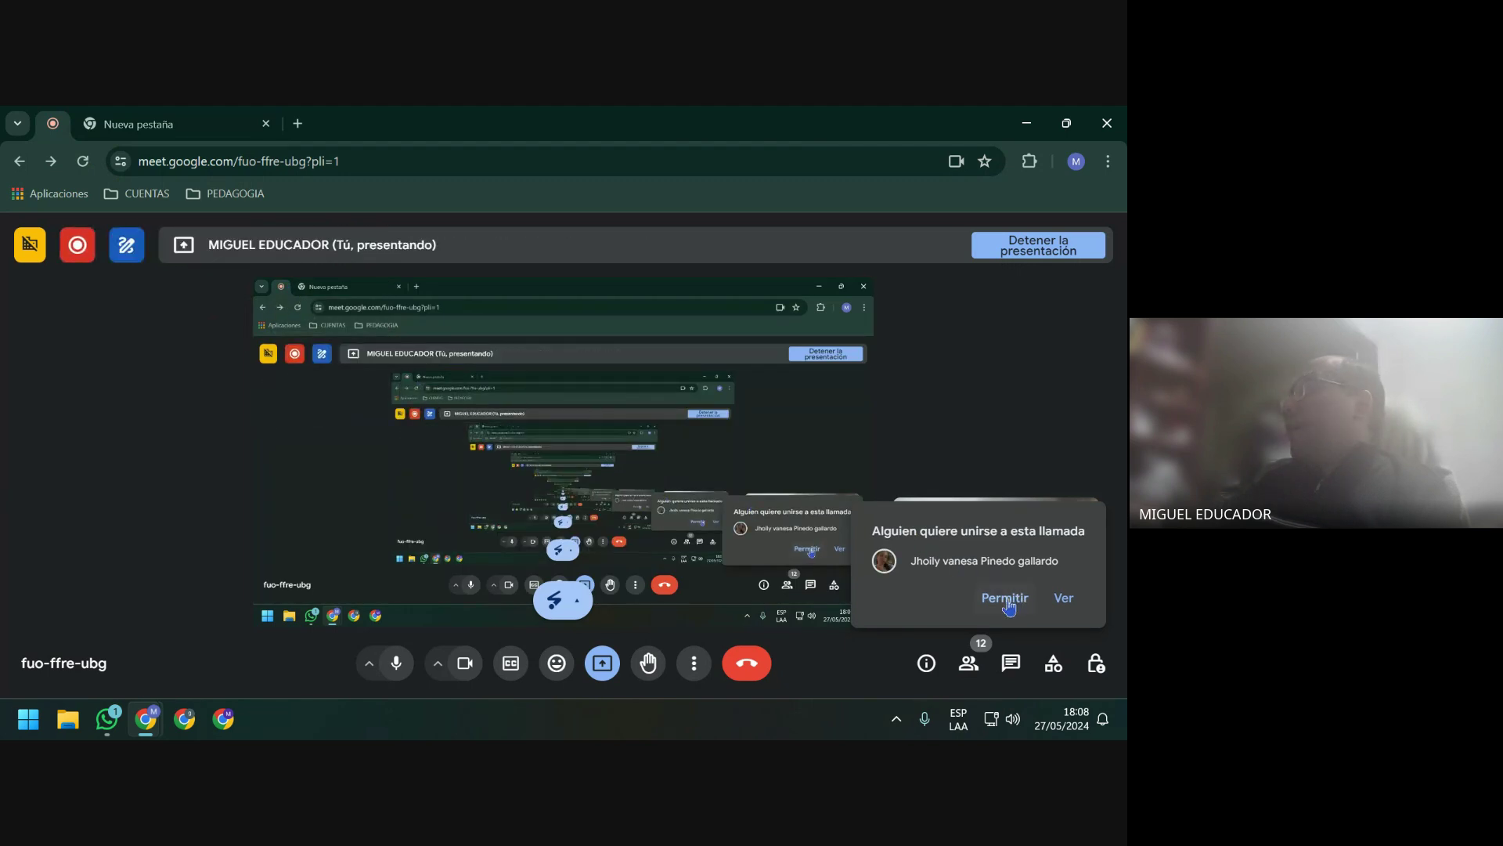
left_click(1006, 599)
left_click(205, 117)
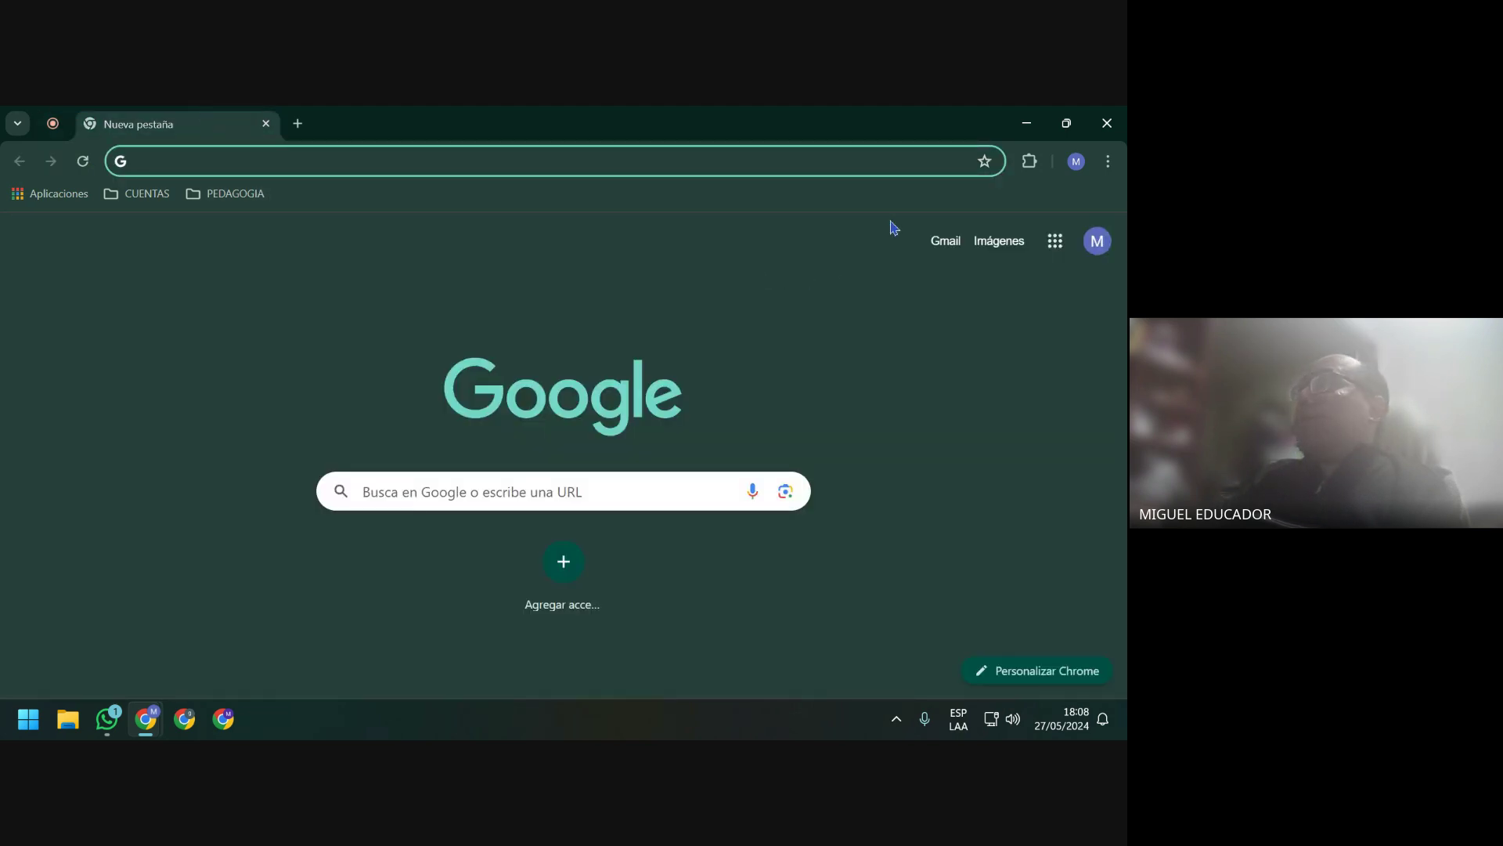
Minimize the browser window and refresh the Windows desktop.
left_click(1026, 123)
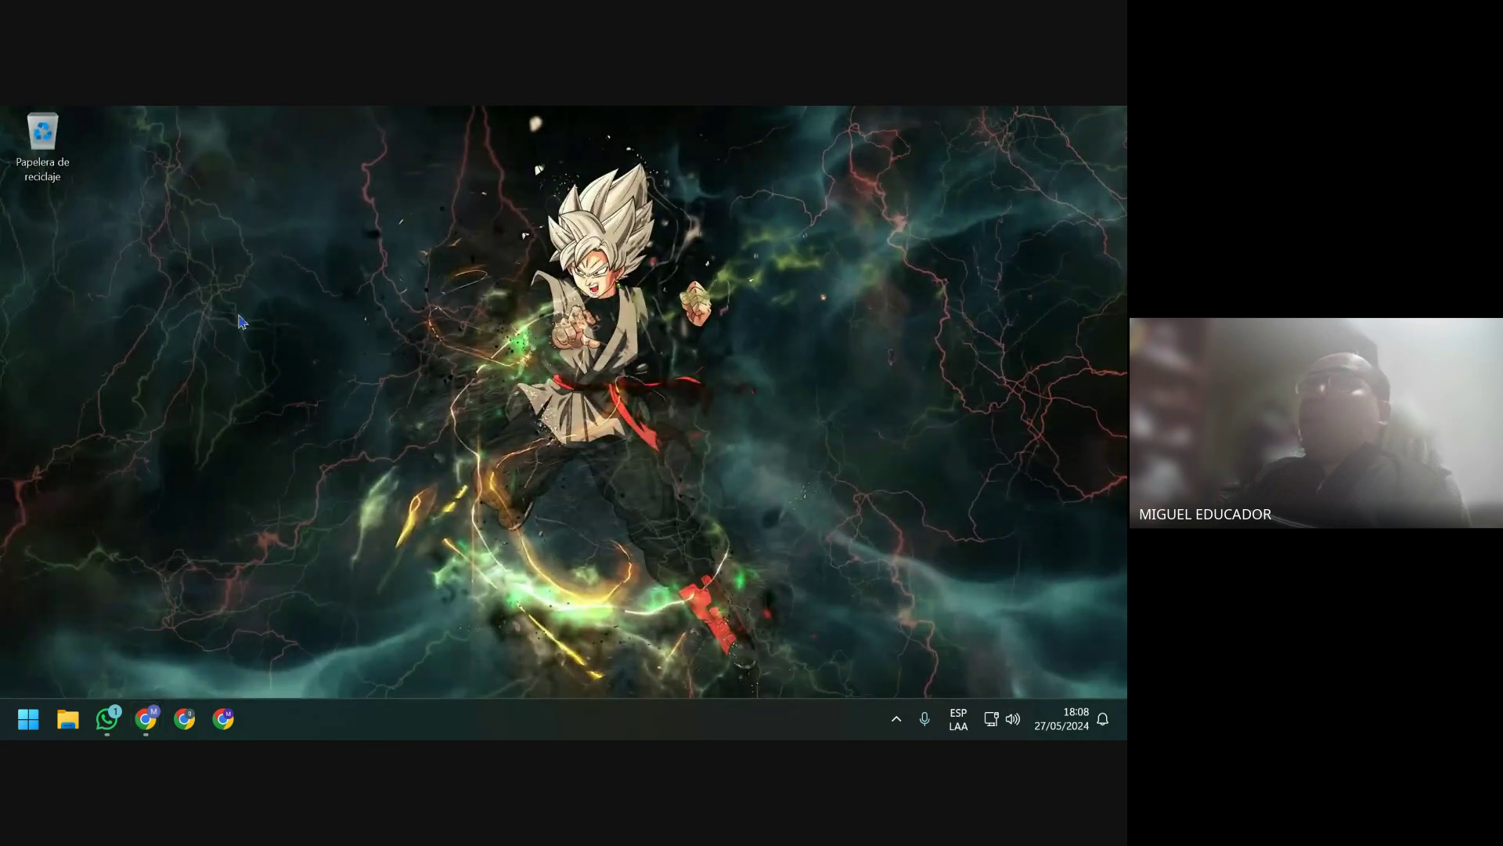
right_click(198, 400)
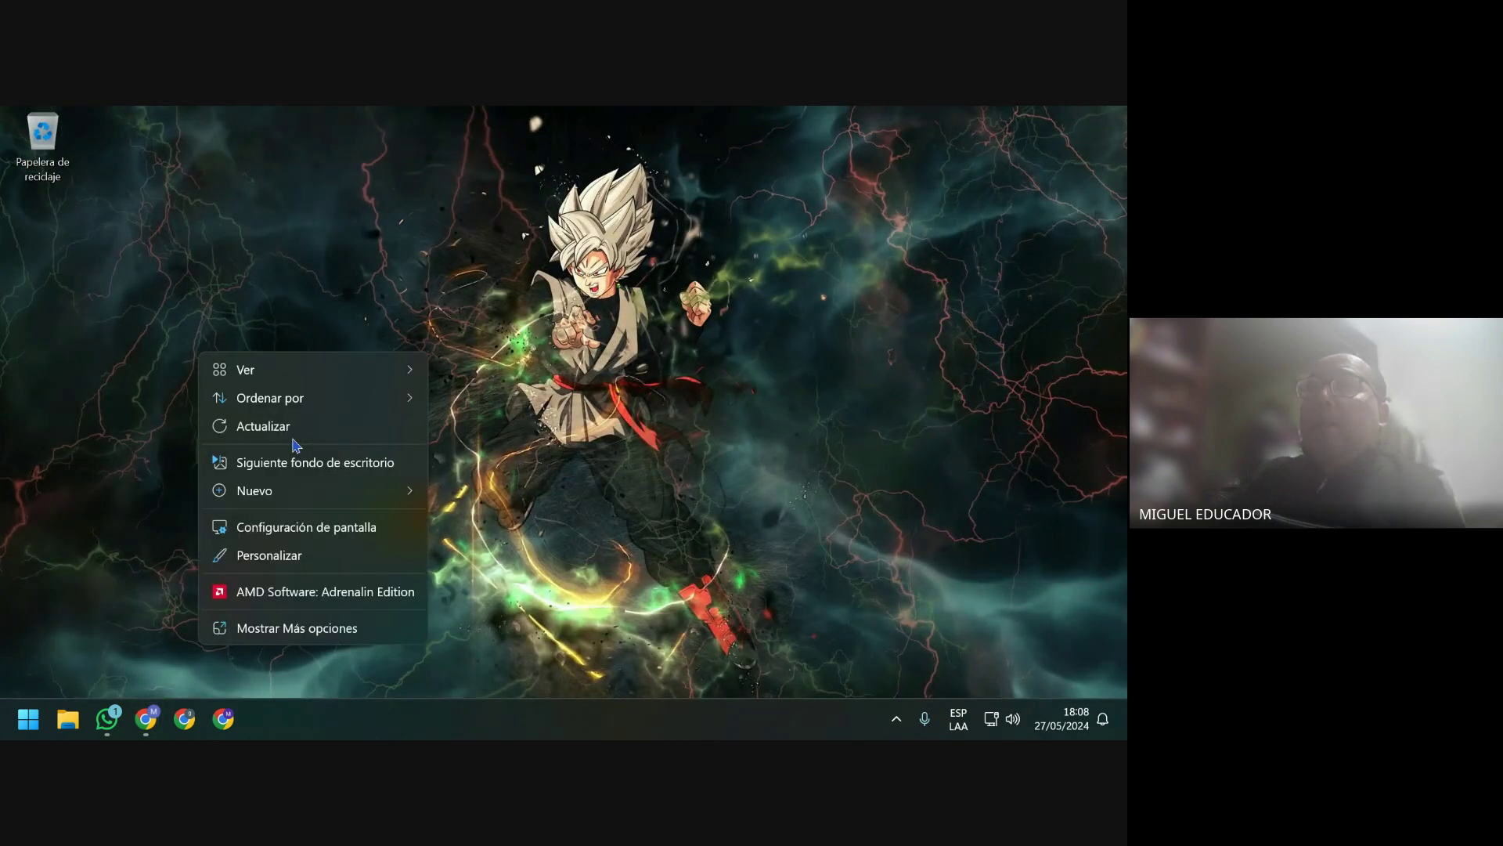
left_click(295, 437)
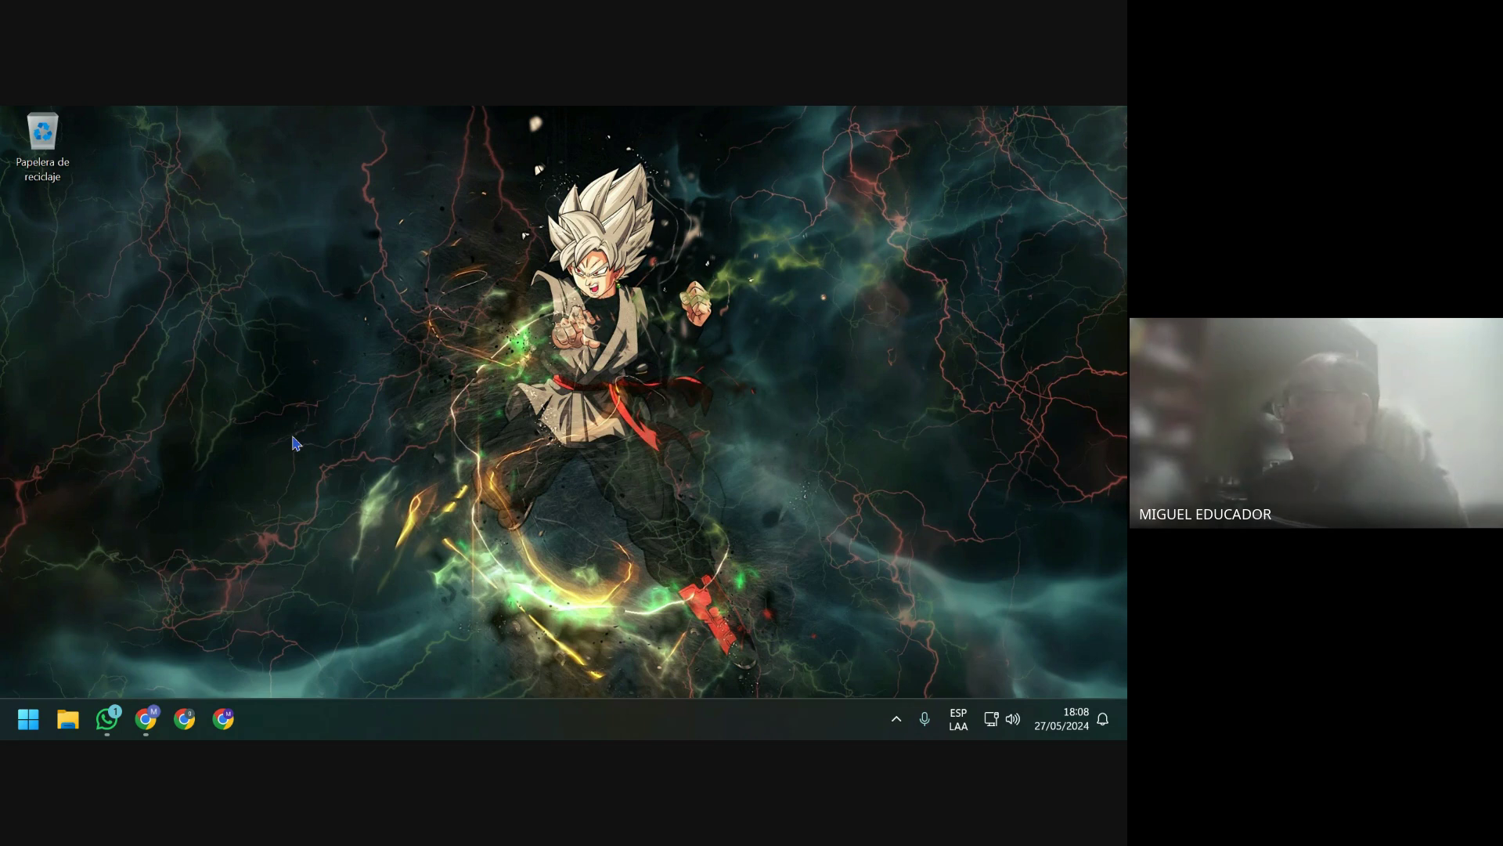
Launch Access from a Windows search and check its account and product information, ending on the start page.
key("super")
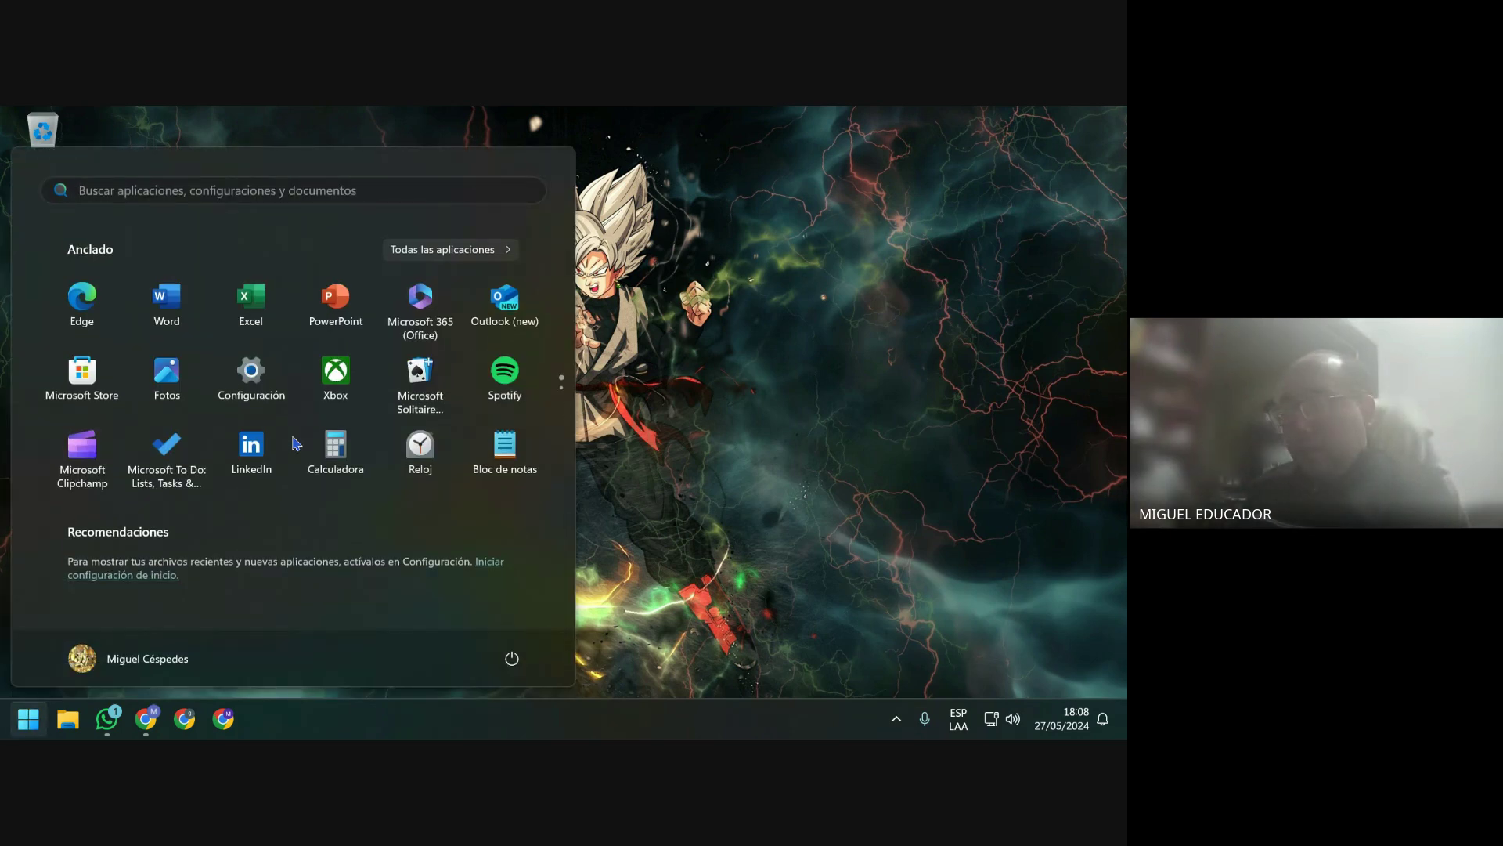
type("acc")
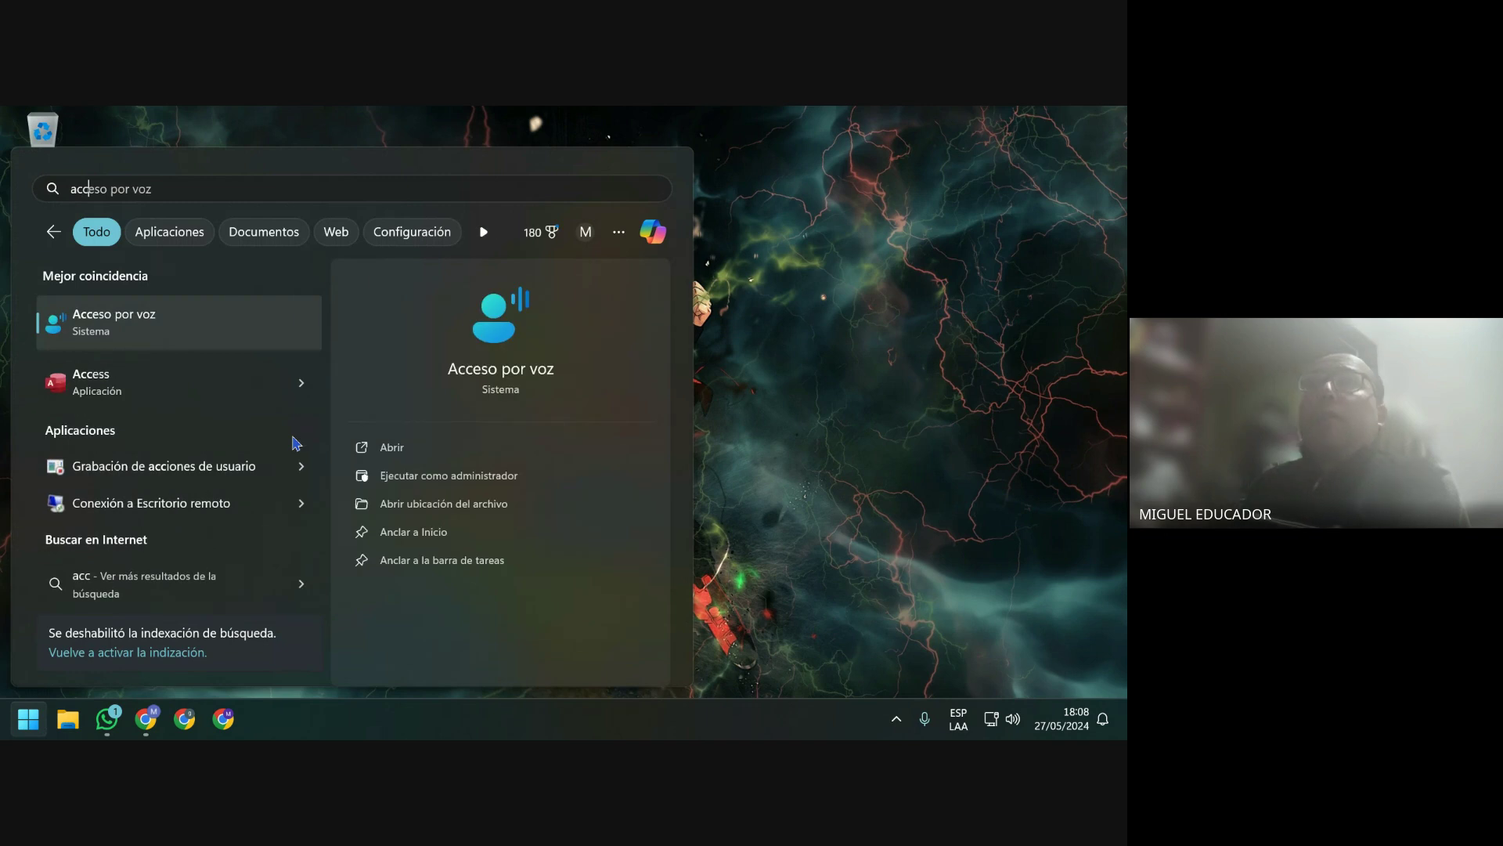
type("ess")
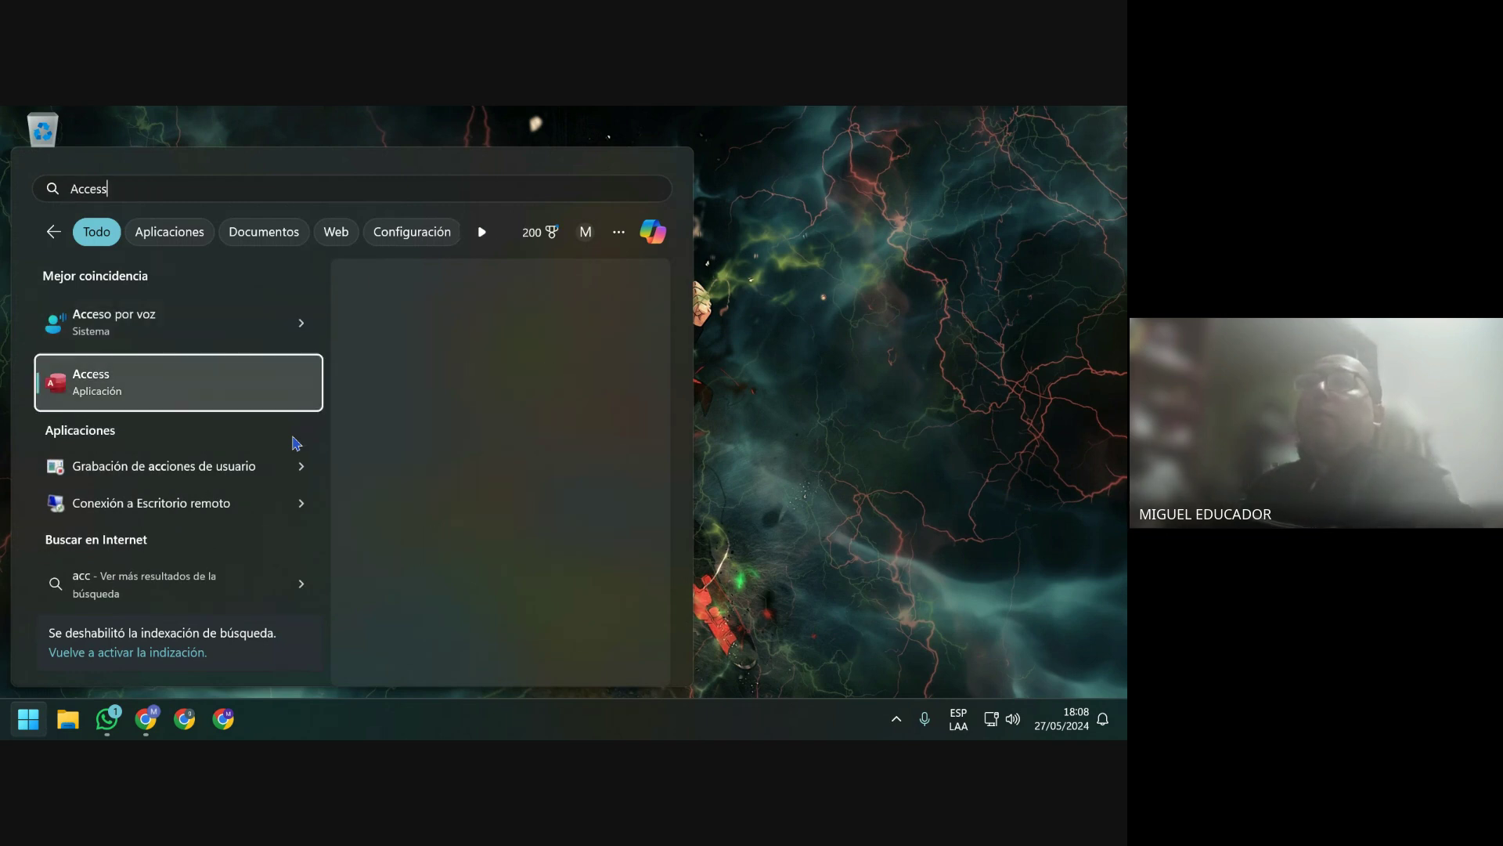
key("Return")
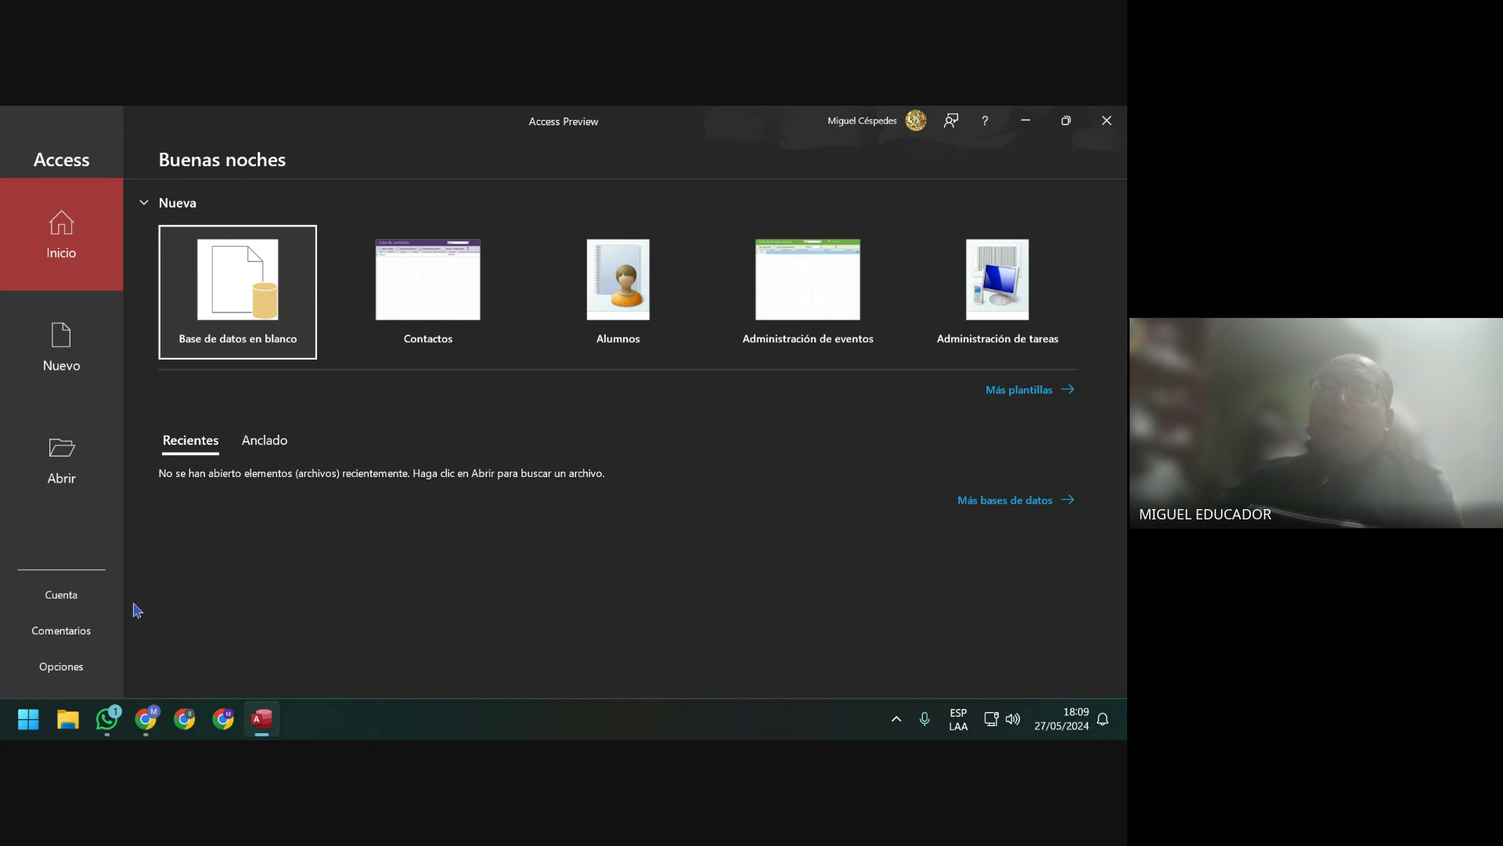
left_click(94, 605)
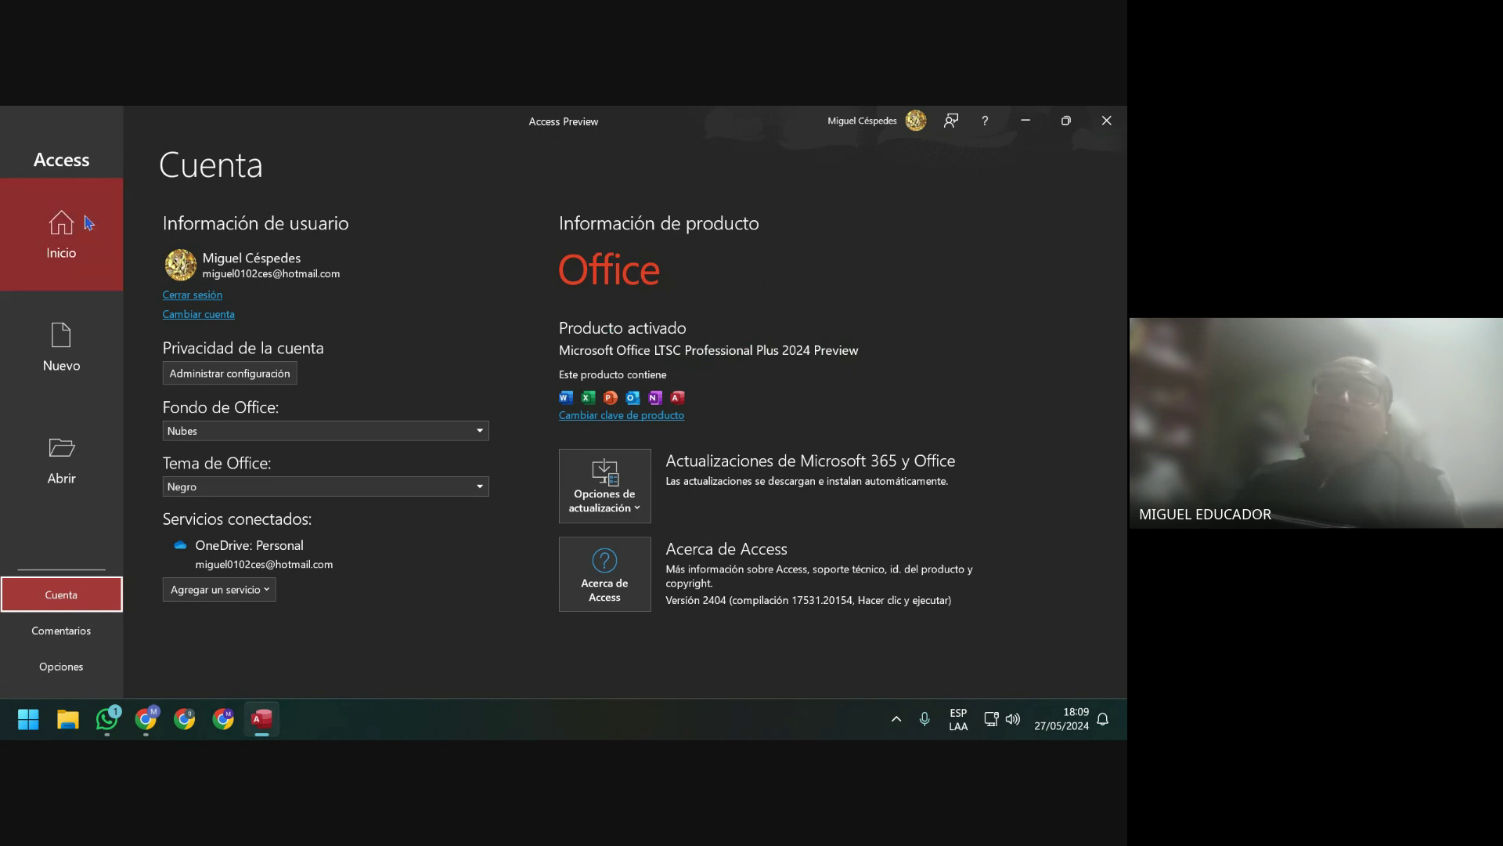
left_click(61, 235)
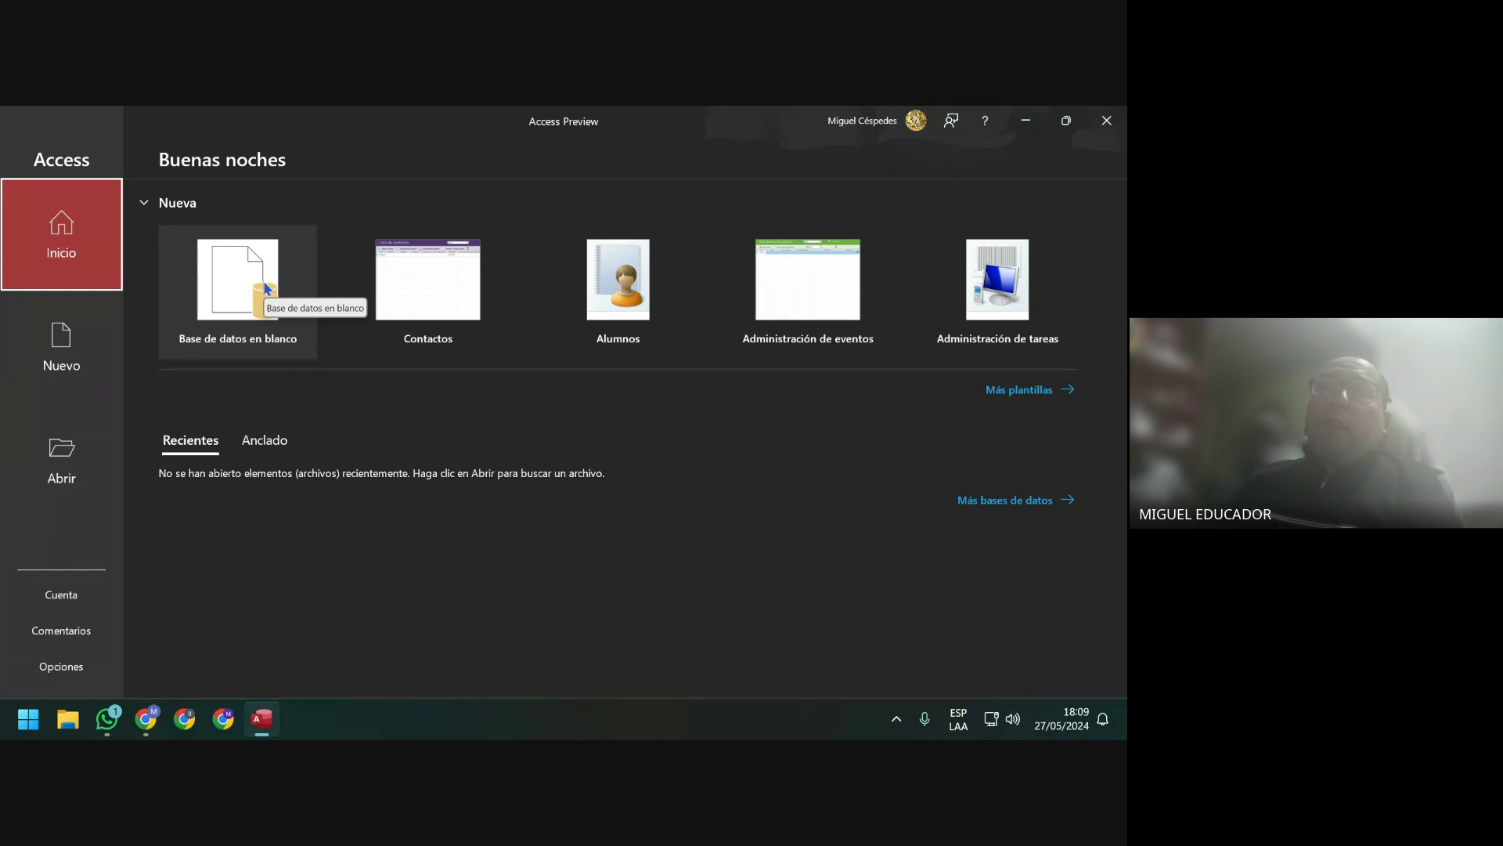
Begin a new blank database and select its whole default file name.
left_click(267, 289)
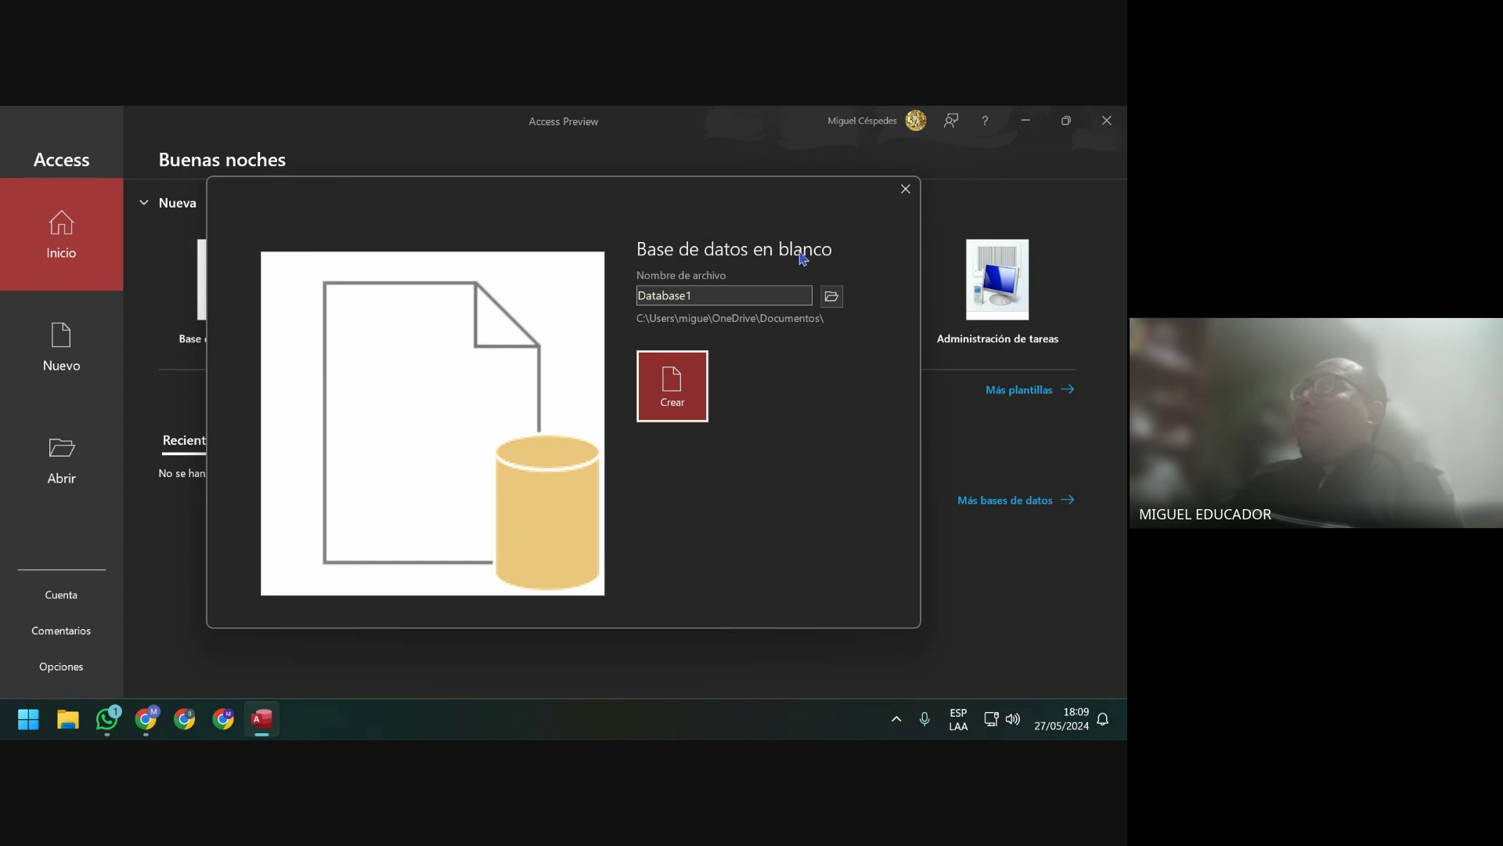
left_click(727, 295)
left_click(725, 296)
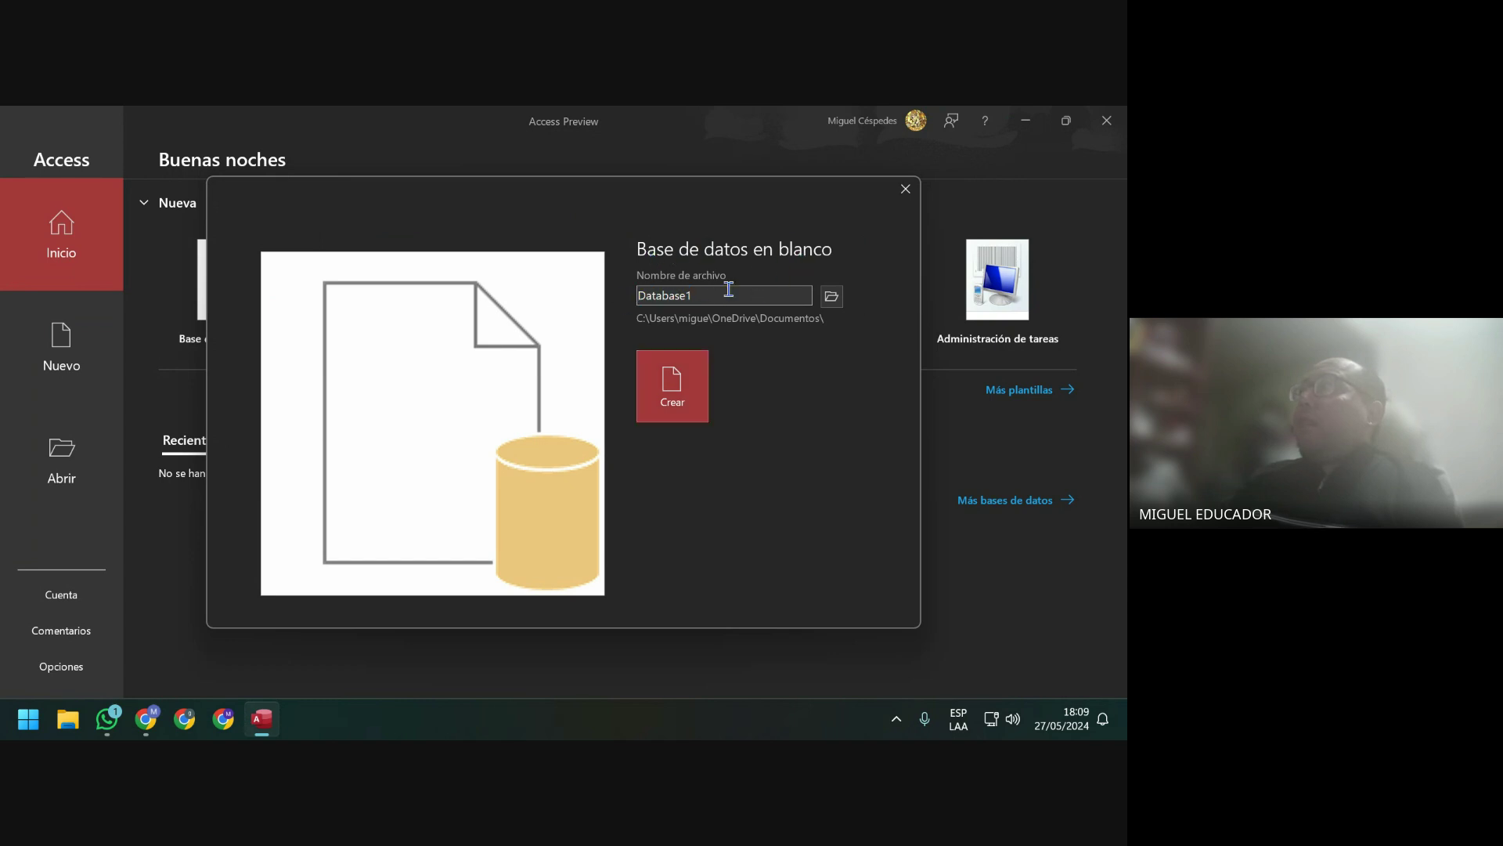
left_click_drag(728, 296, 634, 301)
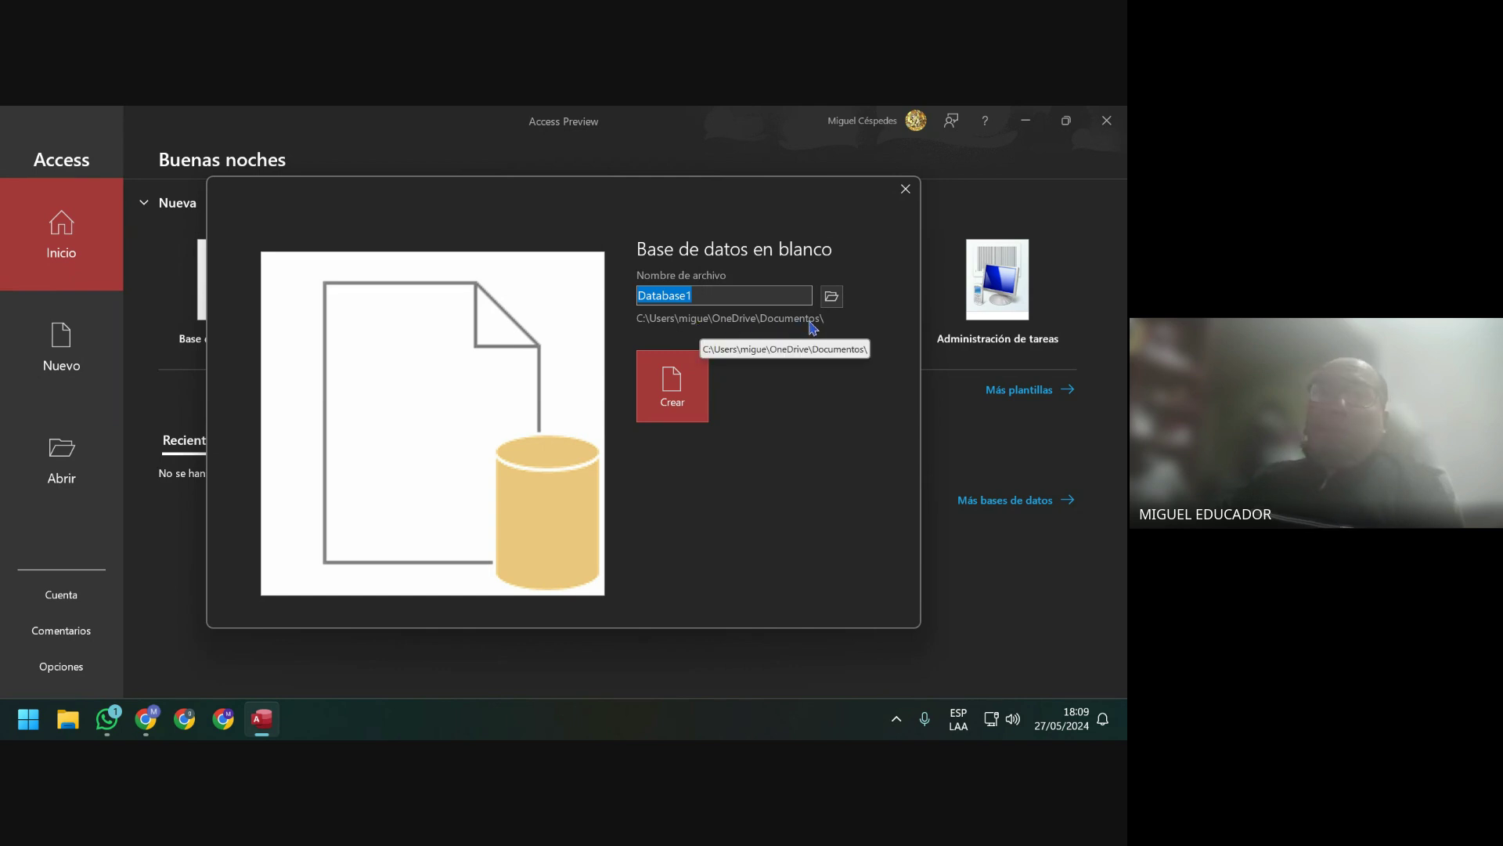
Switch to File Explorer and open the folder 03 - ACTIVIDADES DE JUNIO-JULIO-2024 on the SOFTWARE_1 (D:) drive.
left_click(68, 719)
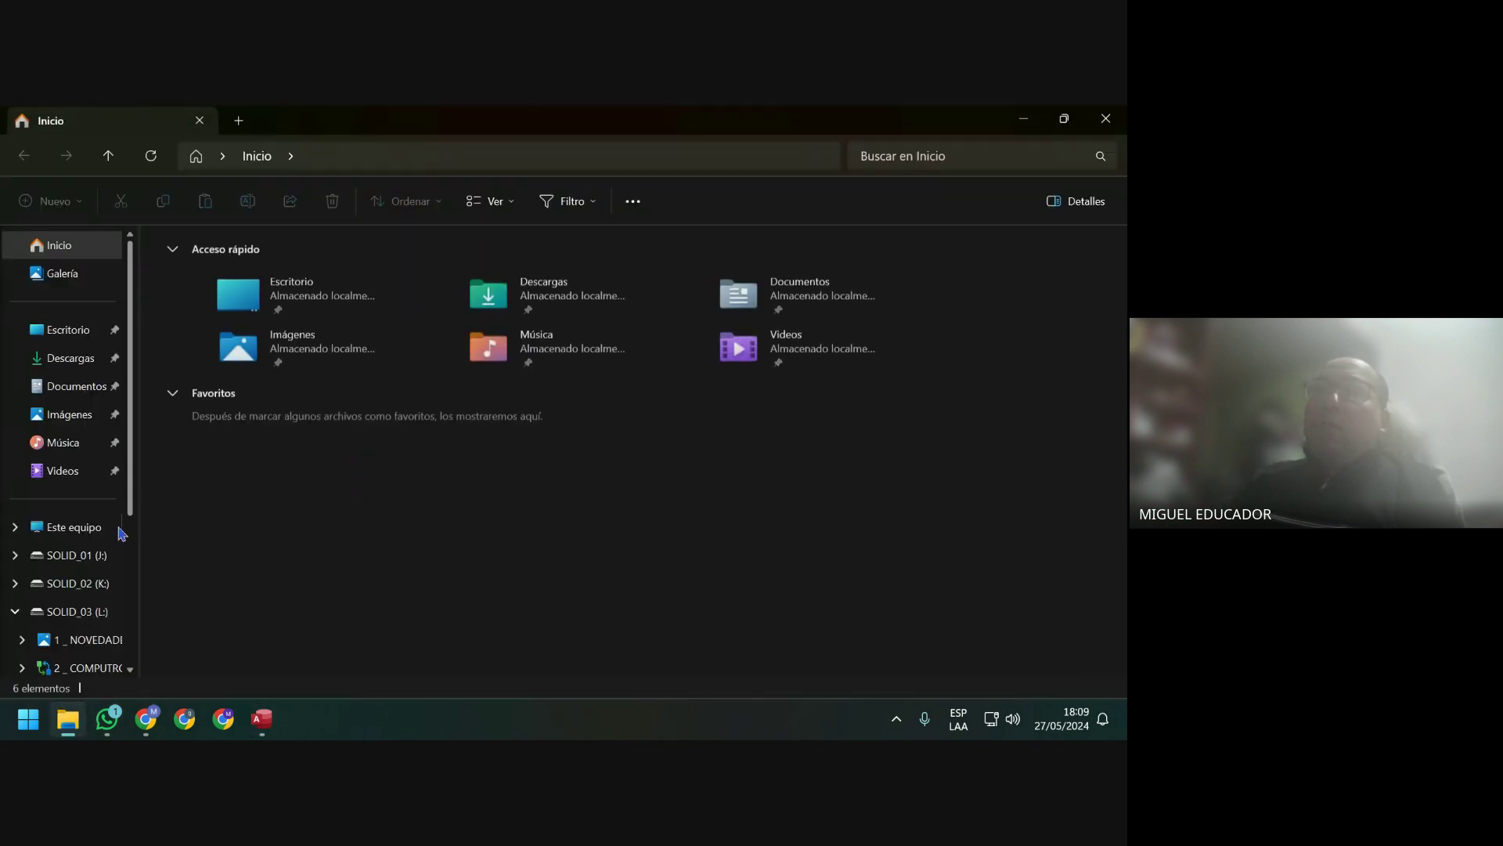
left_click(114, 526)
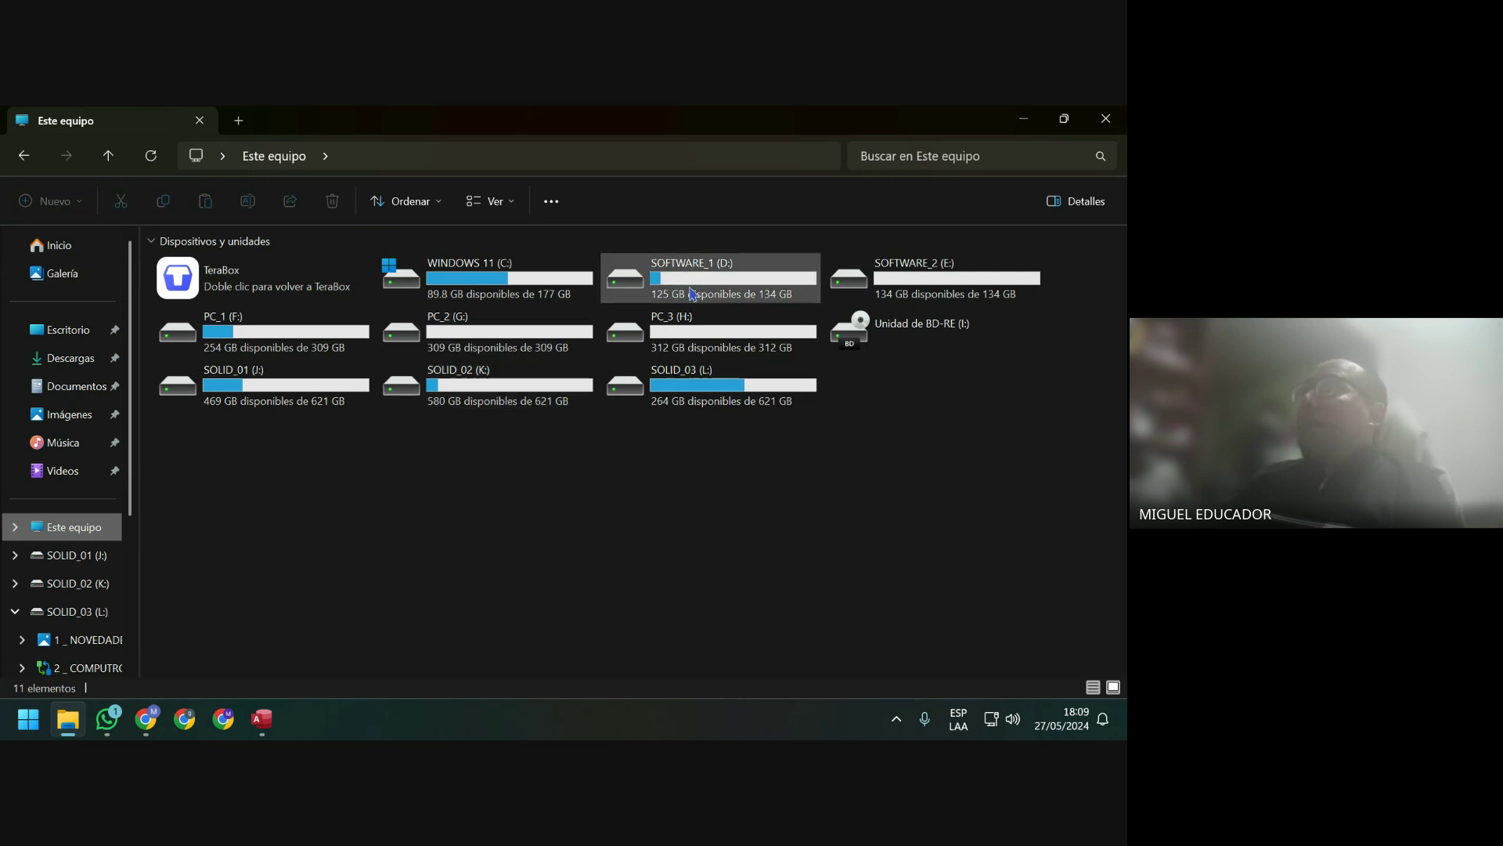
double_click(689, 288)
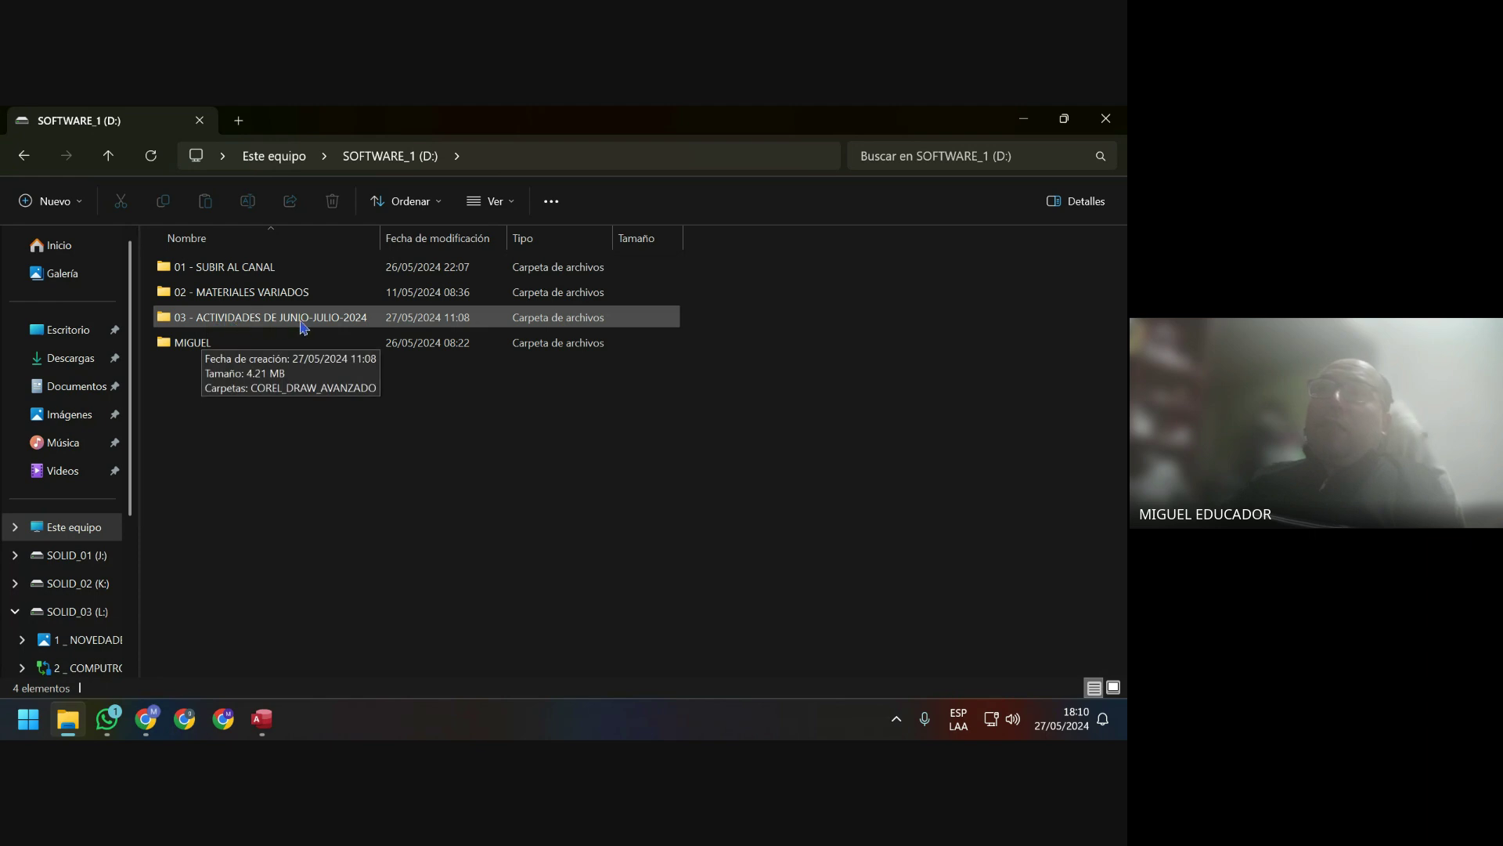
double_click(348, 326)
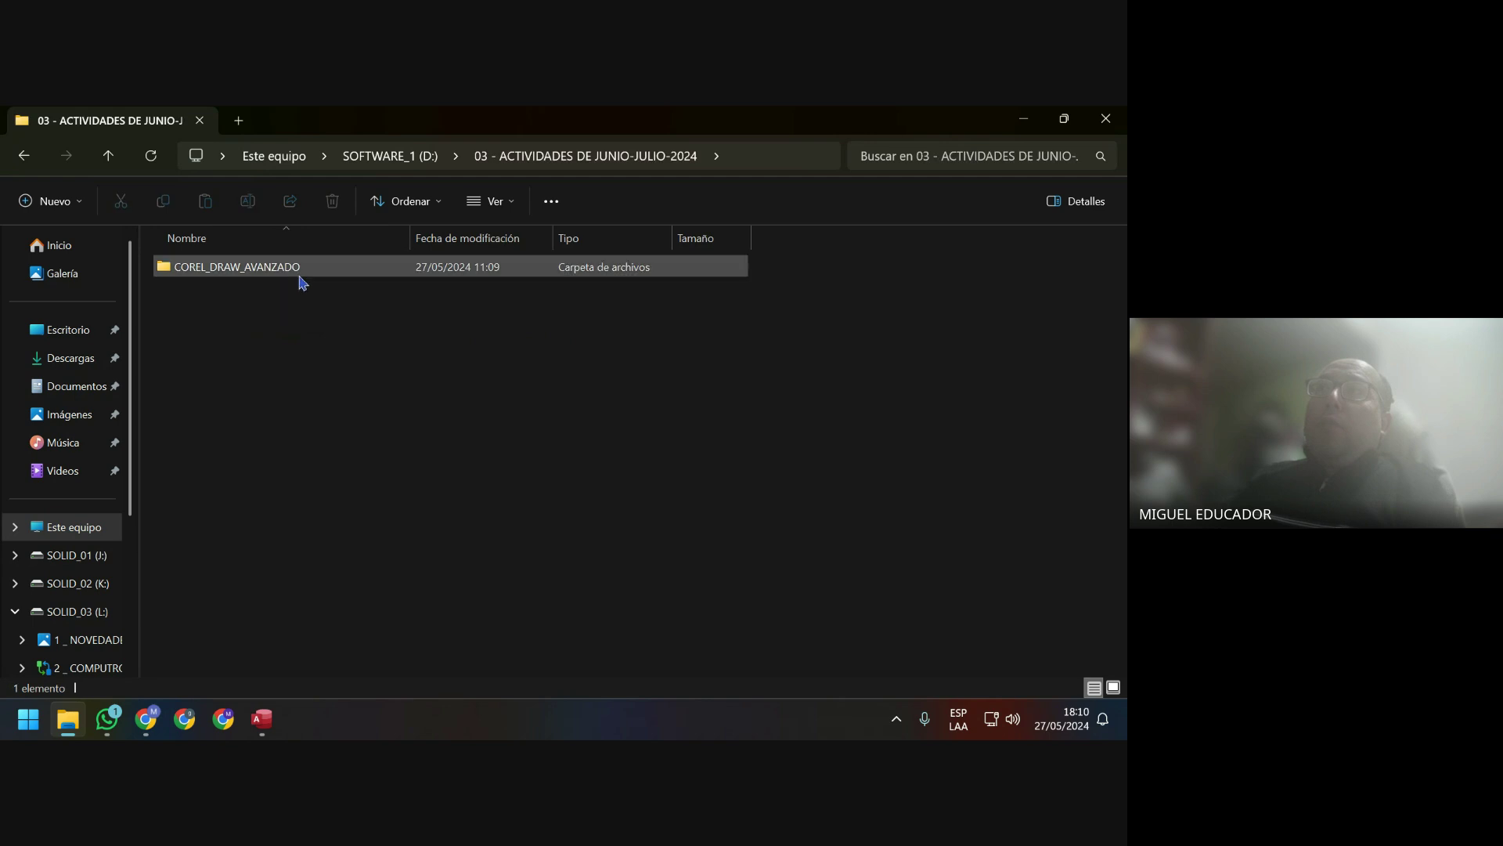
Create a folder named ADMINISTRACIÓN DE BASE DE DATOS beside the COREL_DRAW_AVANZADO folder.
right_click(295, 364)
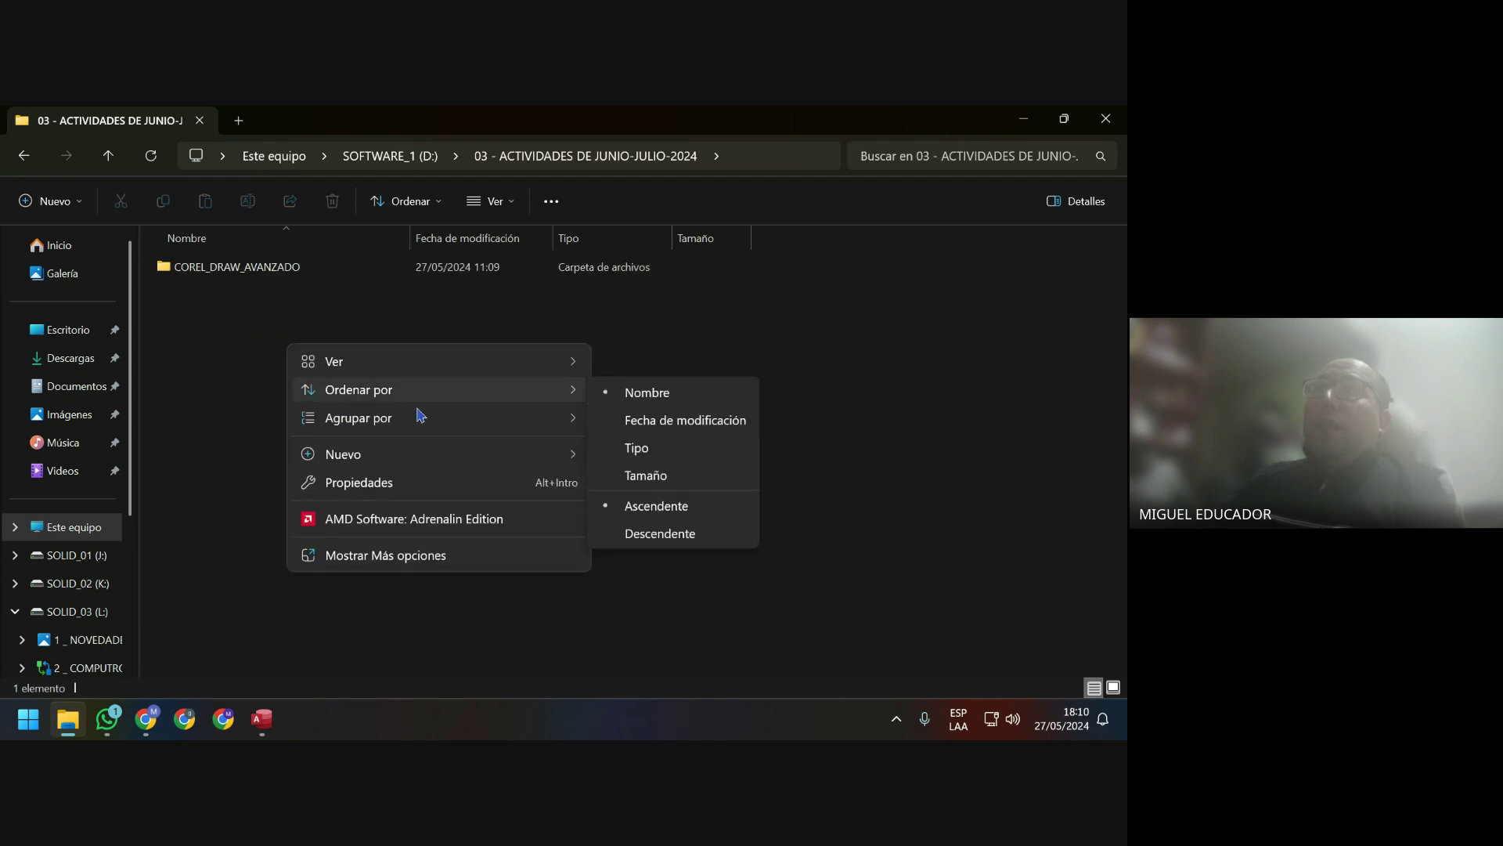
mouse_move(480, 460)
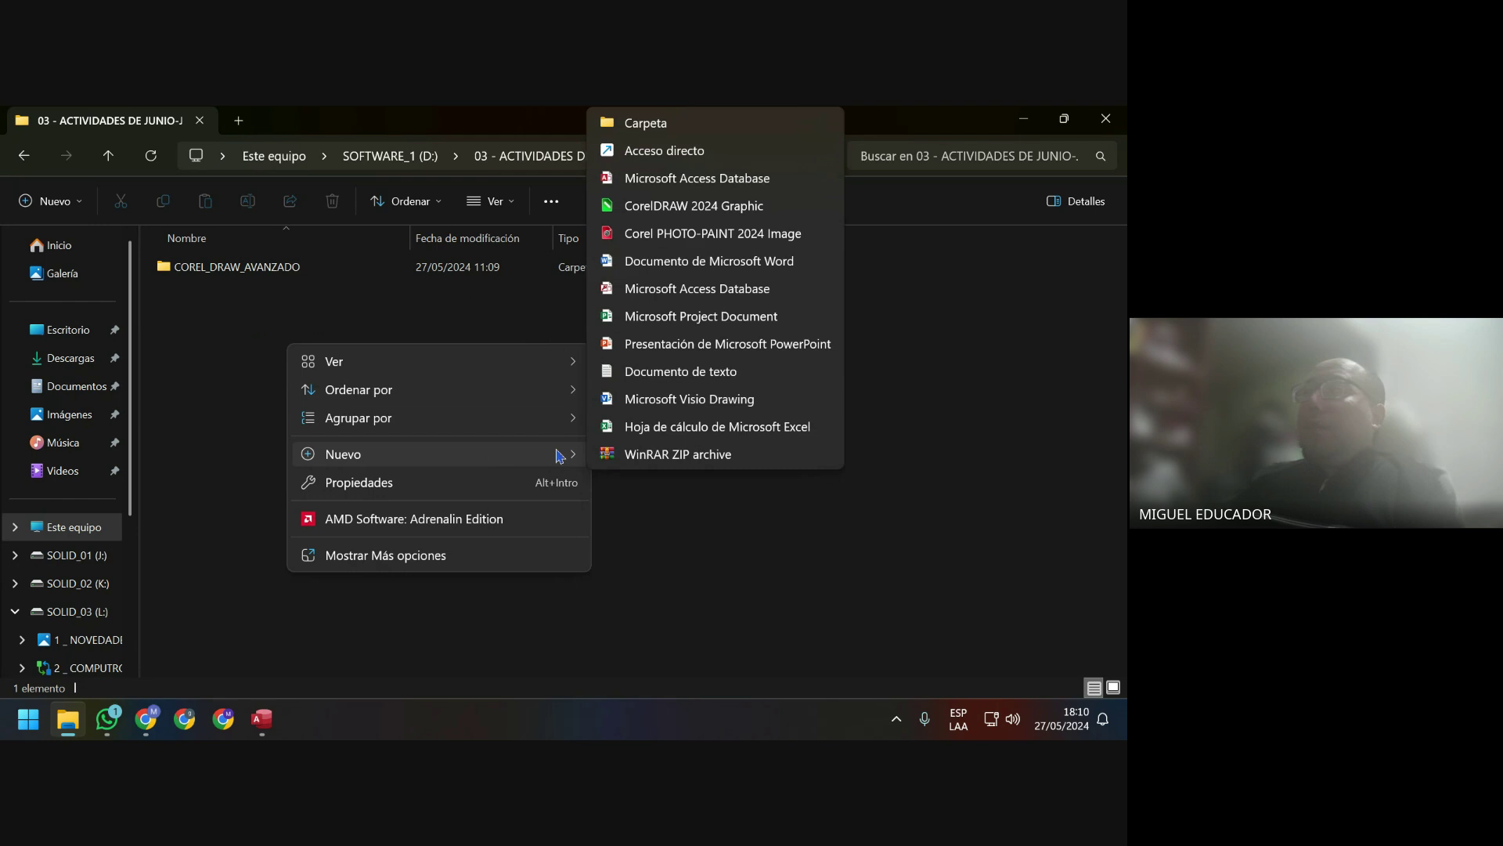
left_click(643, 124)
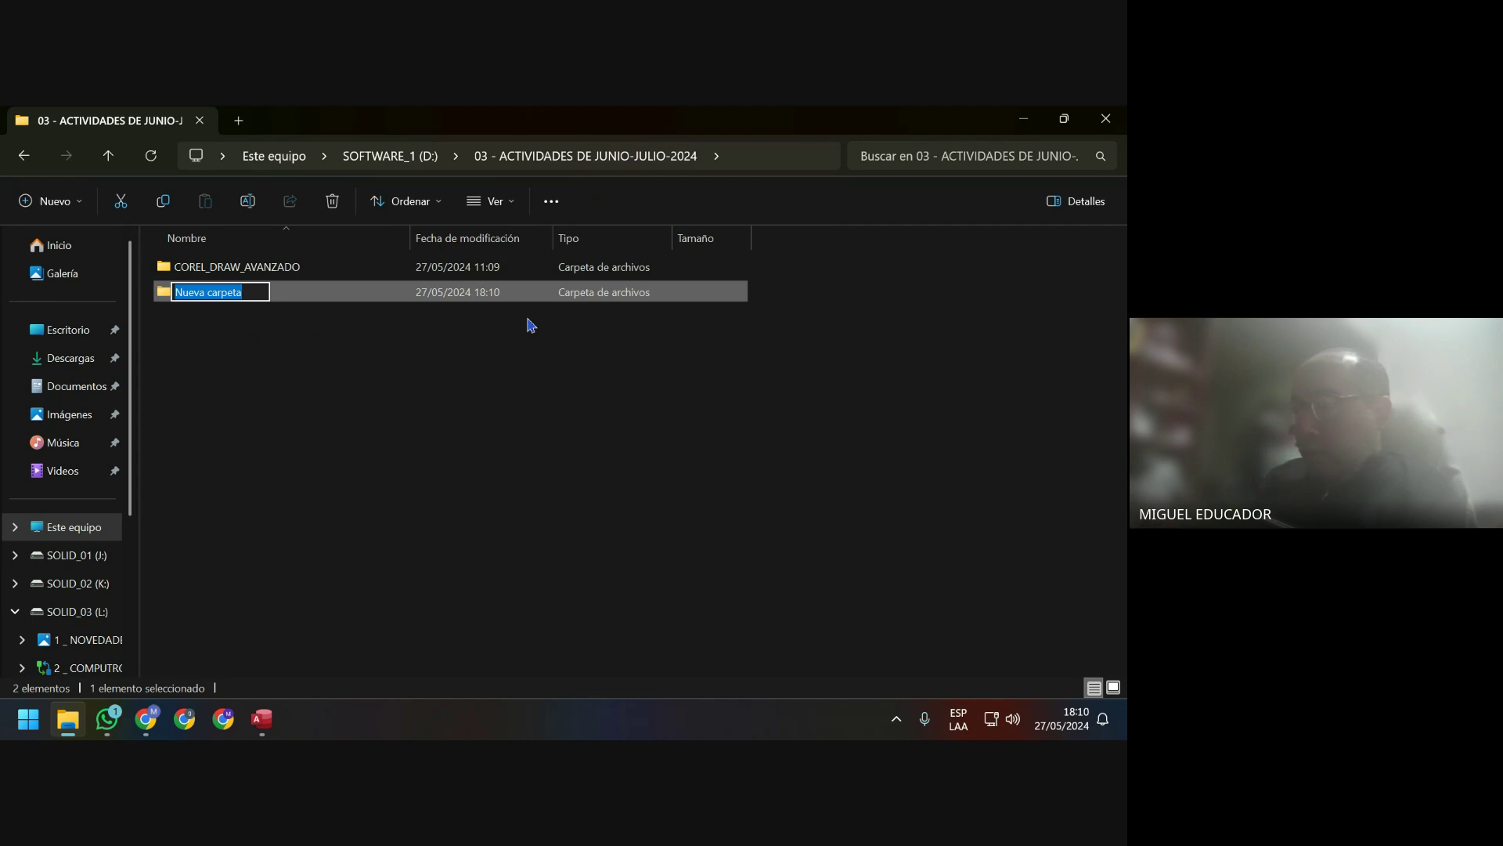
type("ADMINISTRA")
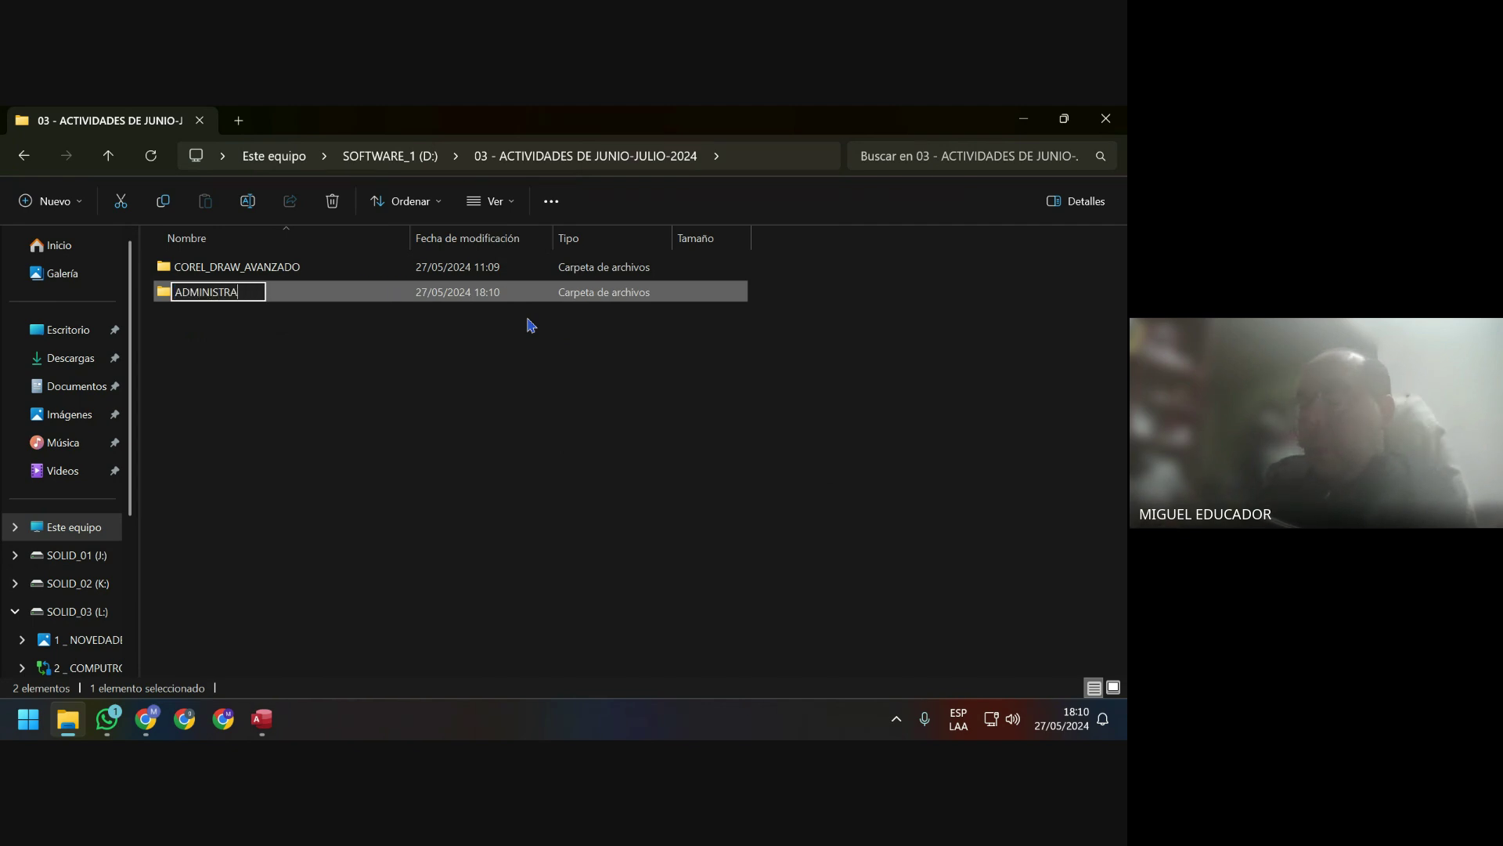
type("CIÓN")
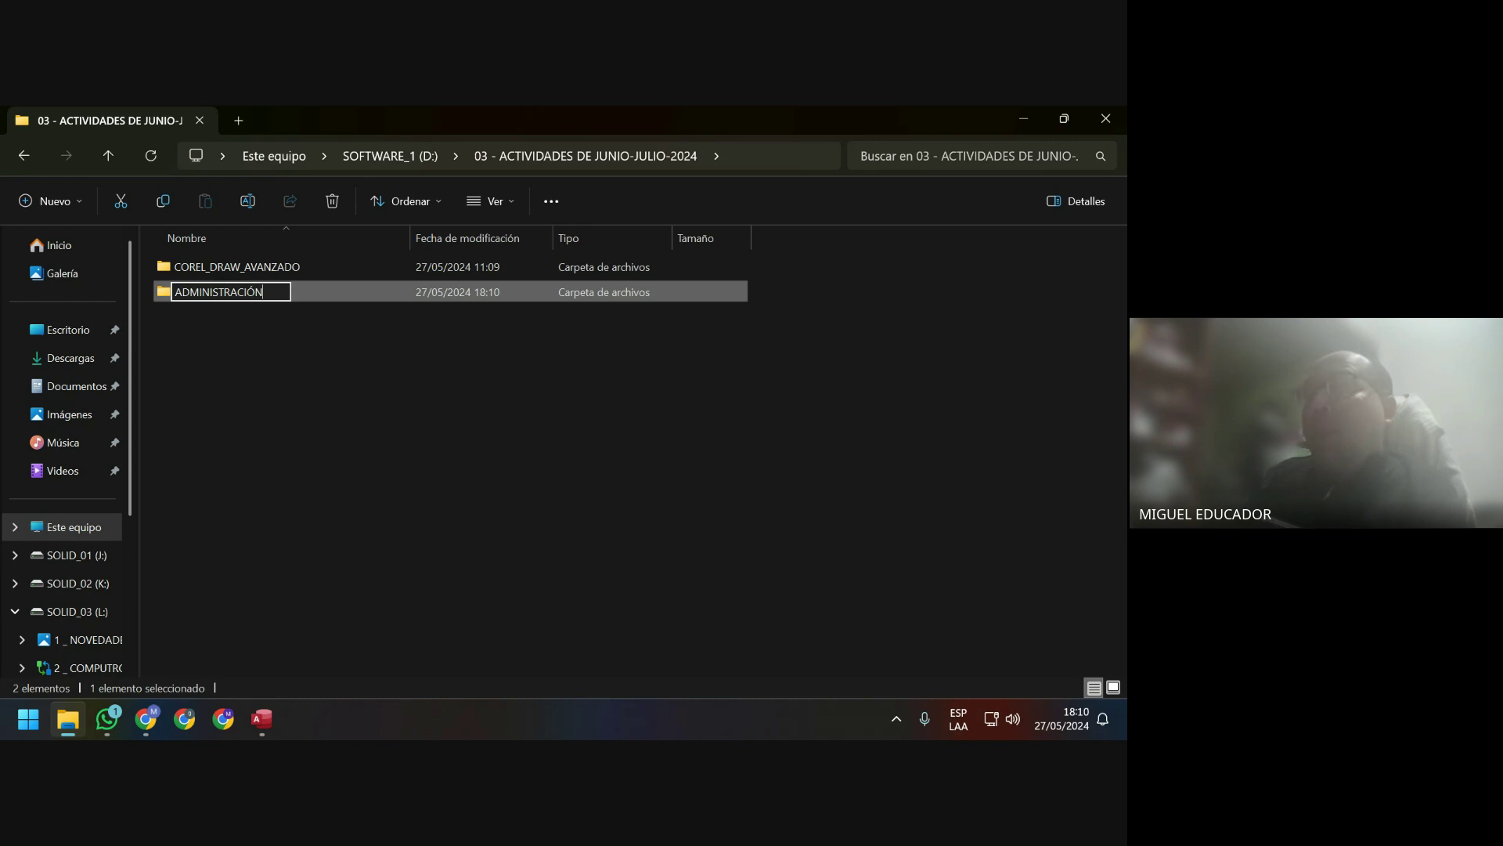
type(" DE BASE ")
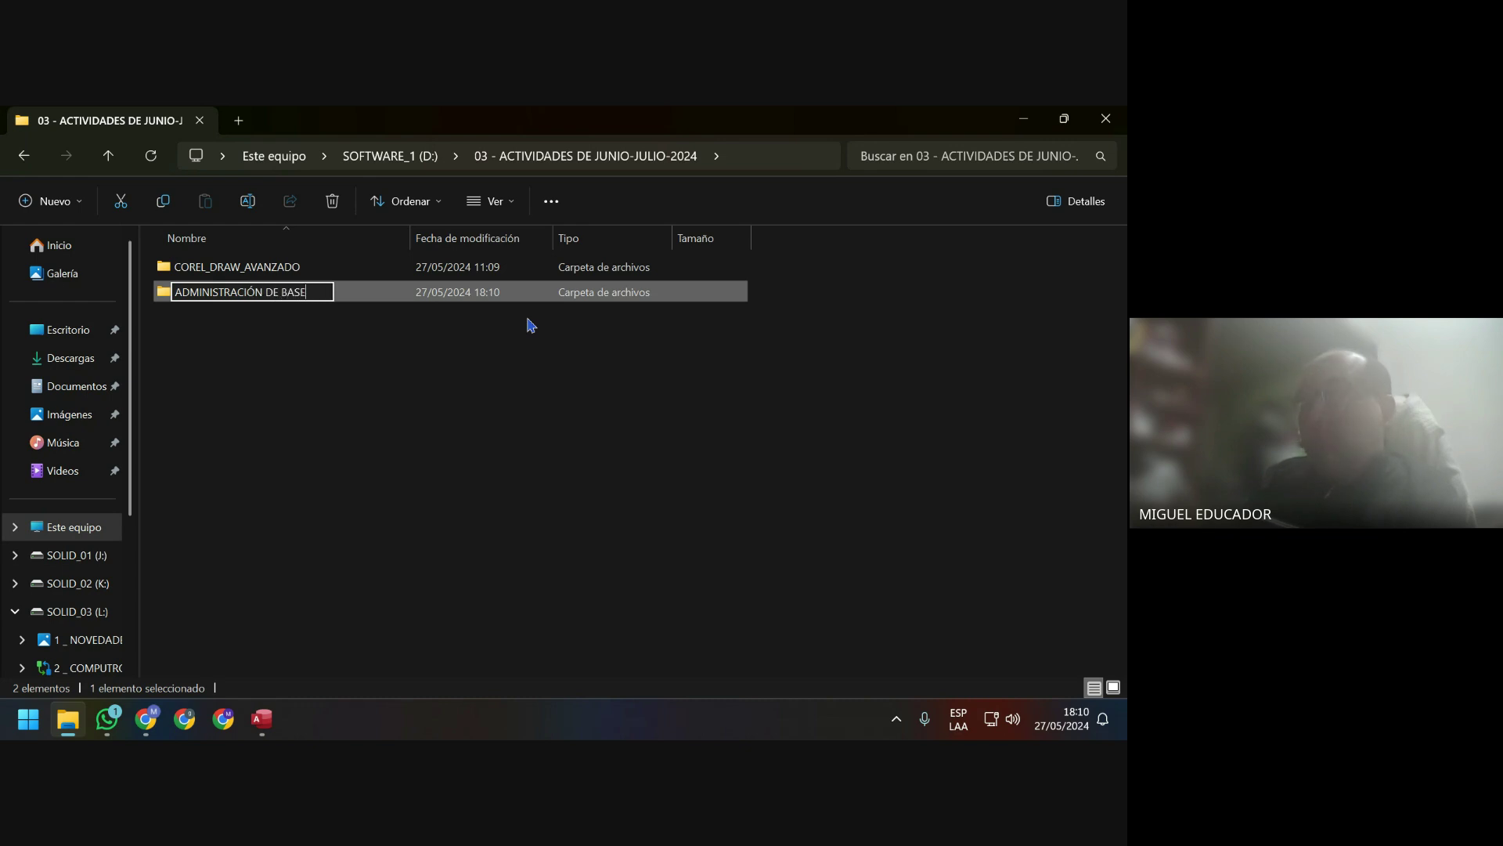
type("DE DATOS")
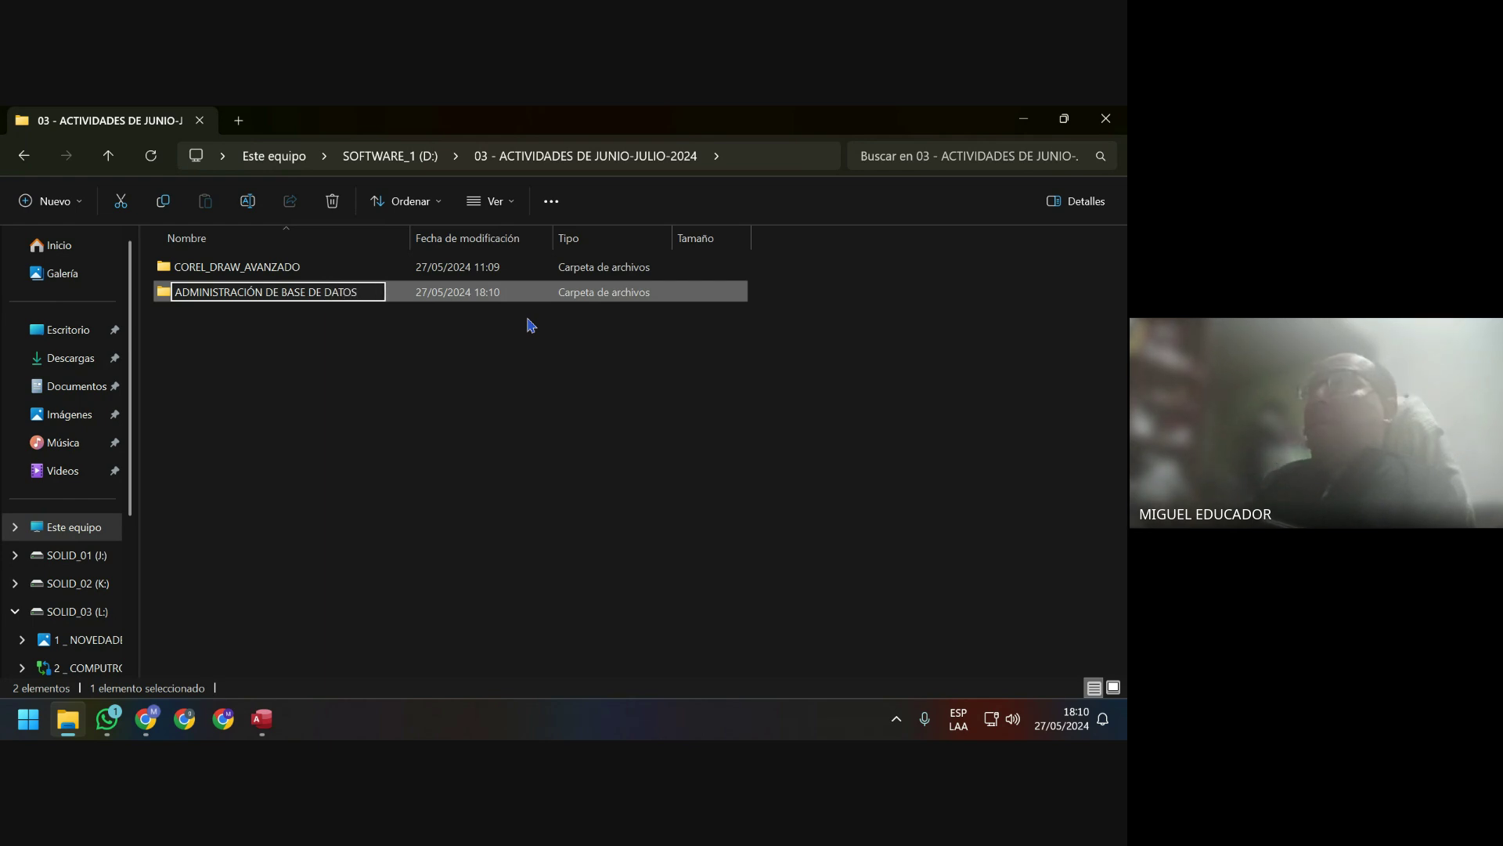
key("Return")
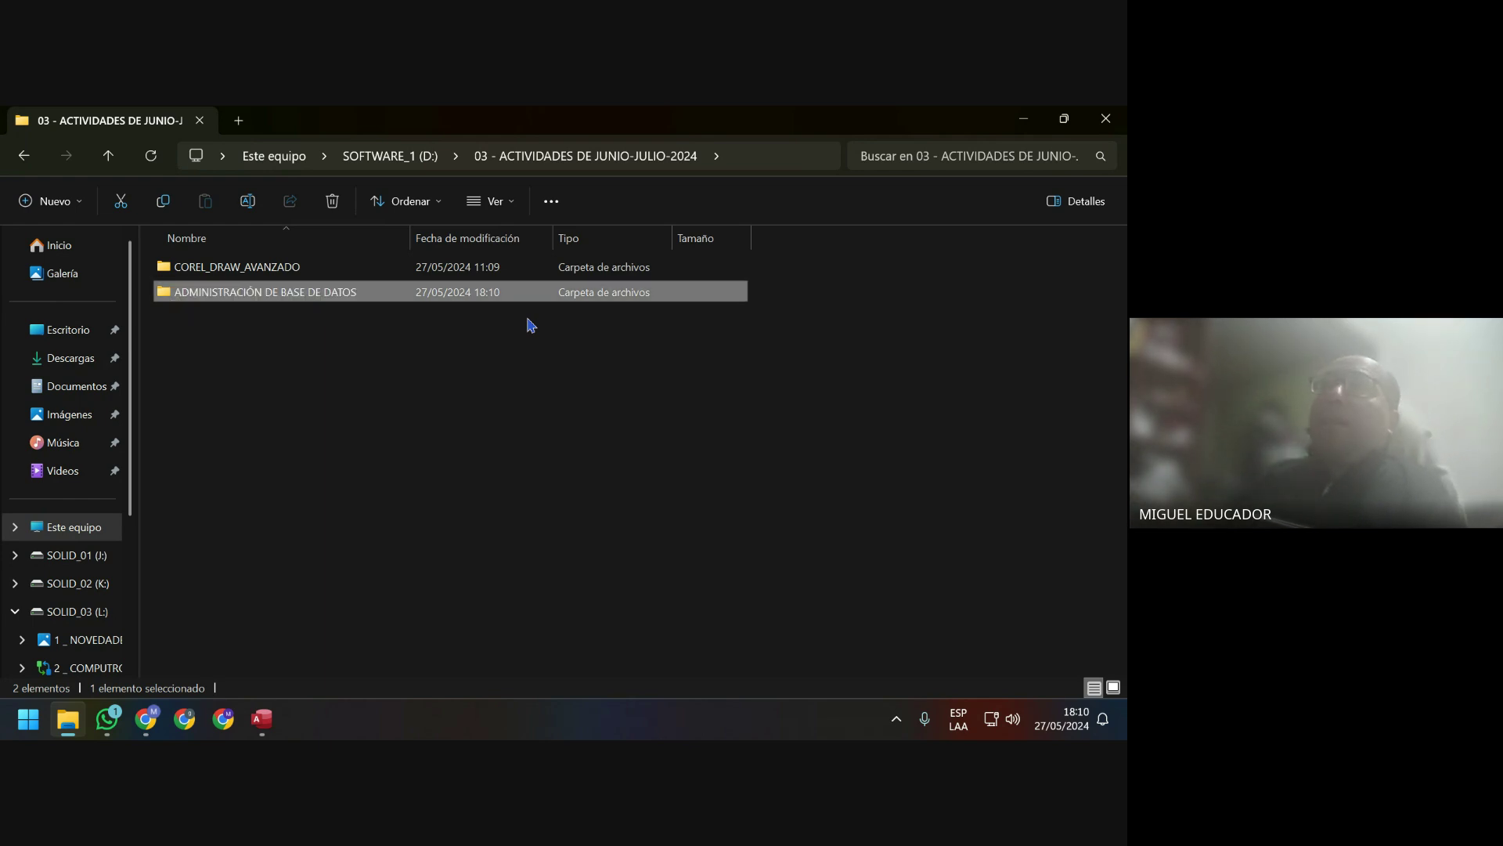
Create a subfolder named CLASE_N°01 inside the ADMINISTRACIÓN DE BASE DE DATOS folder.
double_click(376, 300)
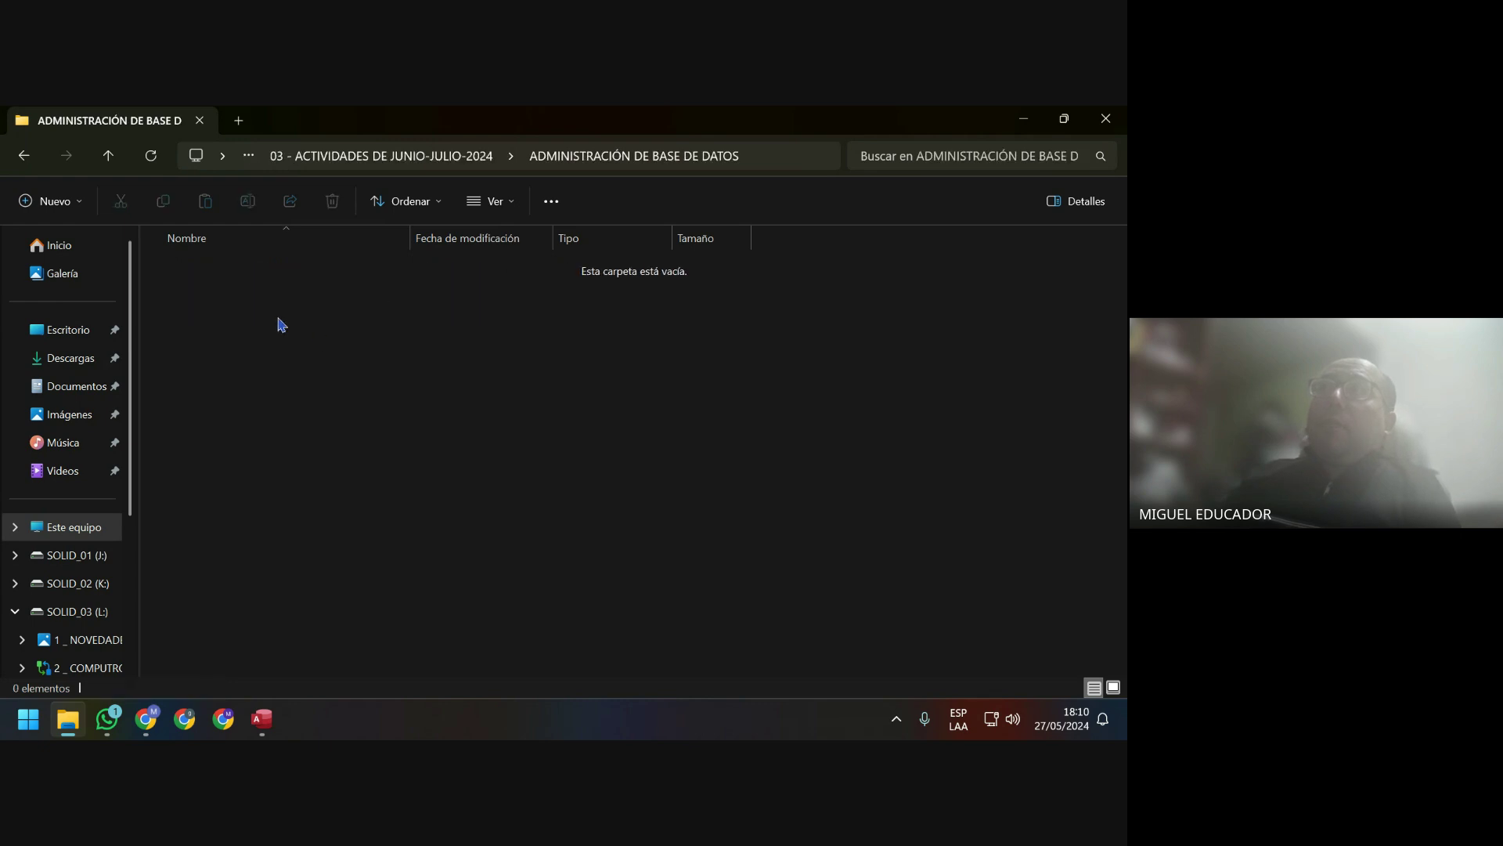
right_click(310, 392)
mouse_move(439, 462)
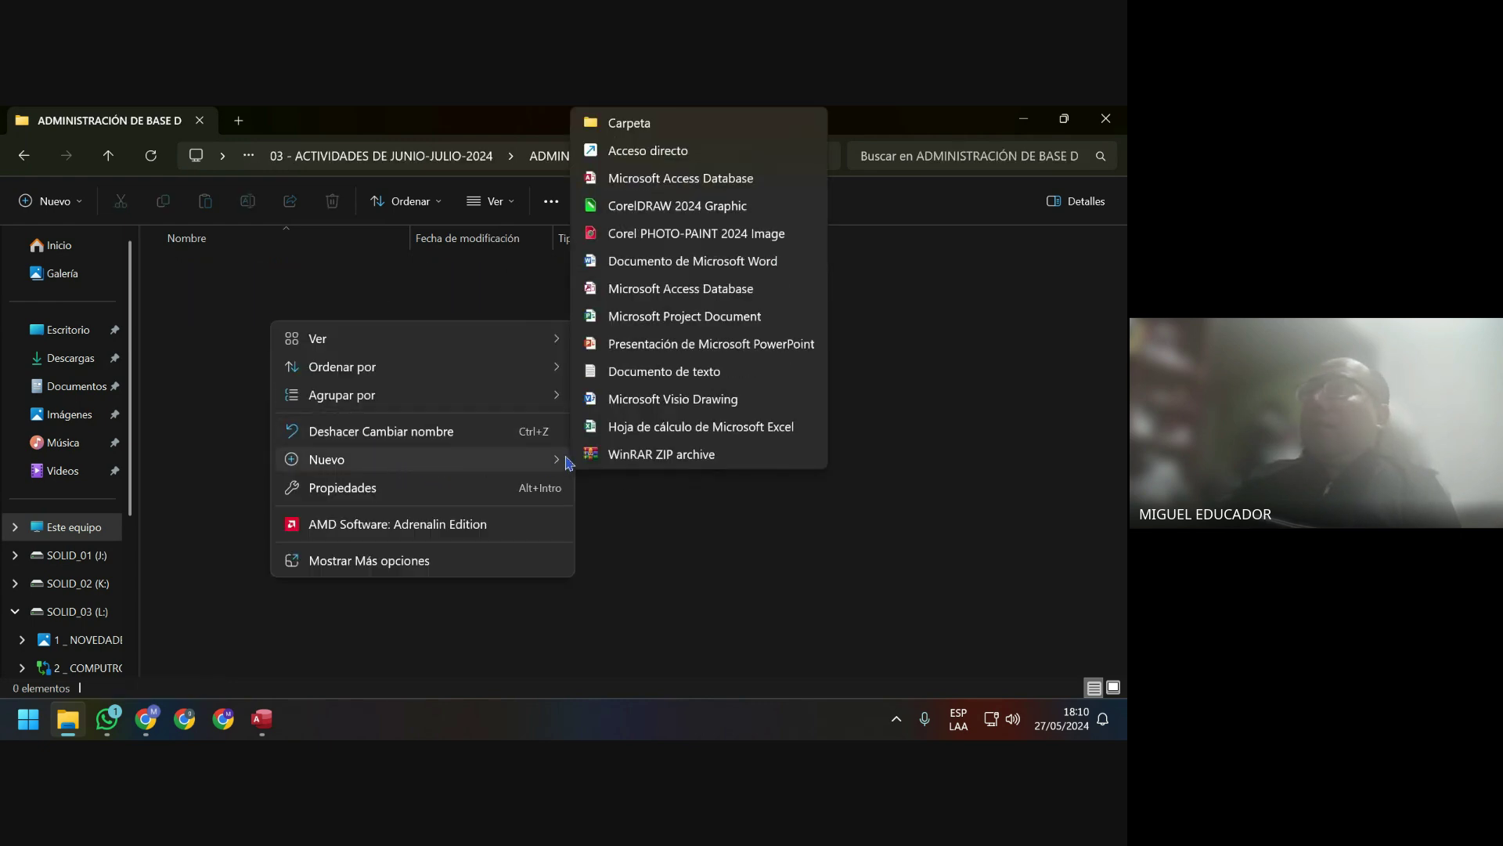
left_click(656, 127)
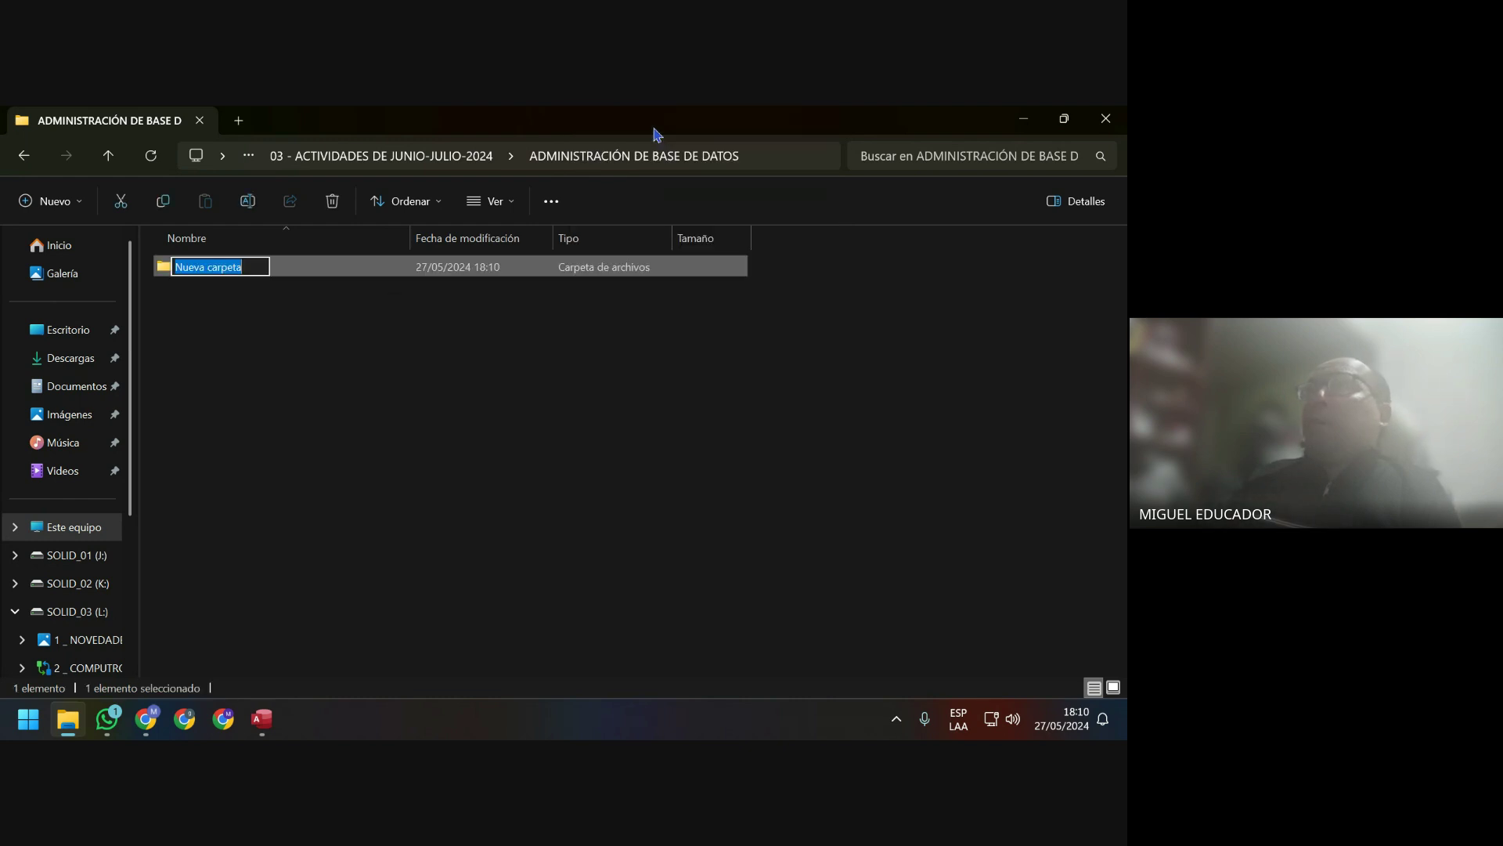
type("CLASE_")
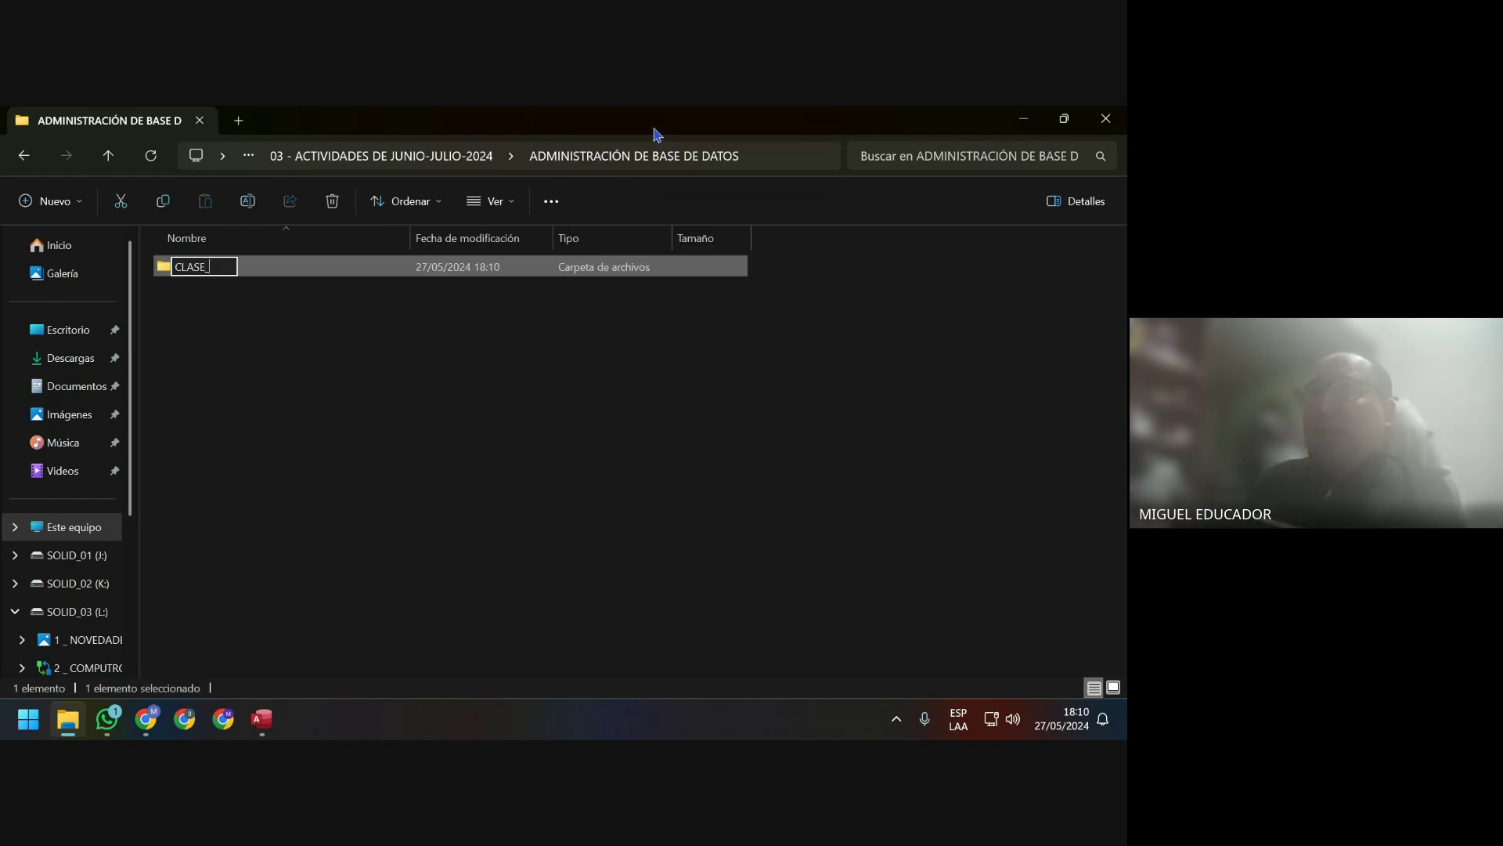
type("N°01")
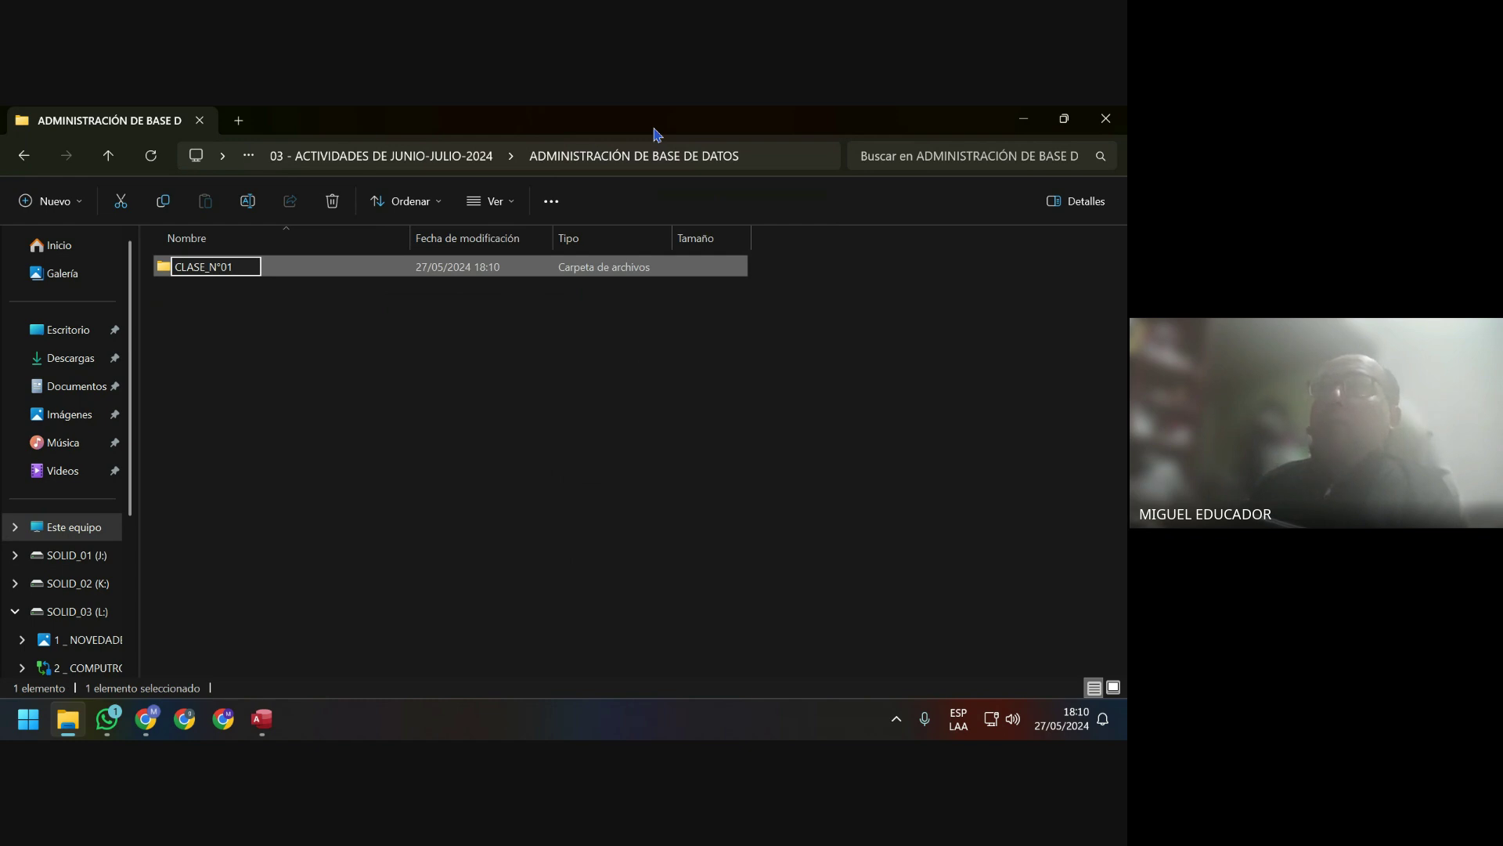
key("Return")
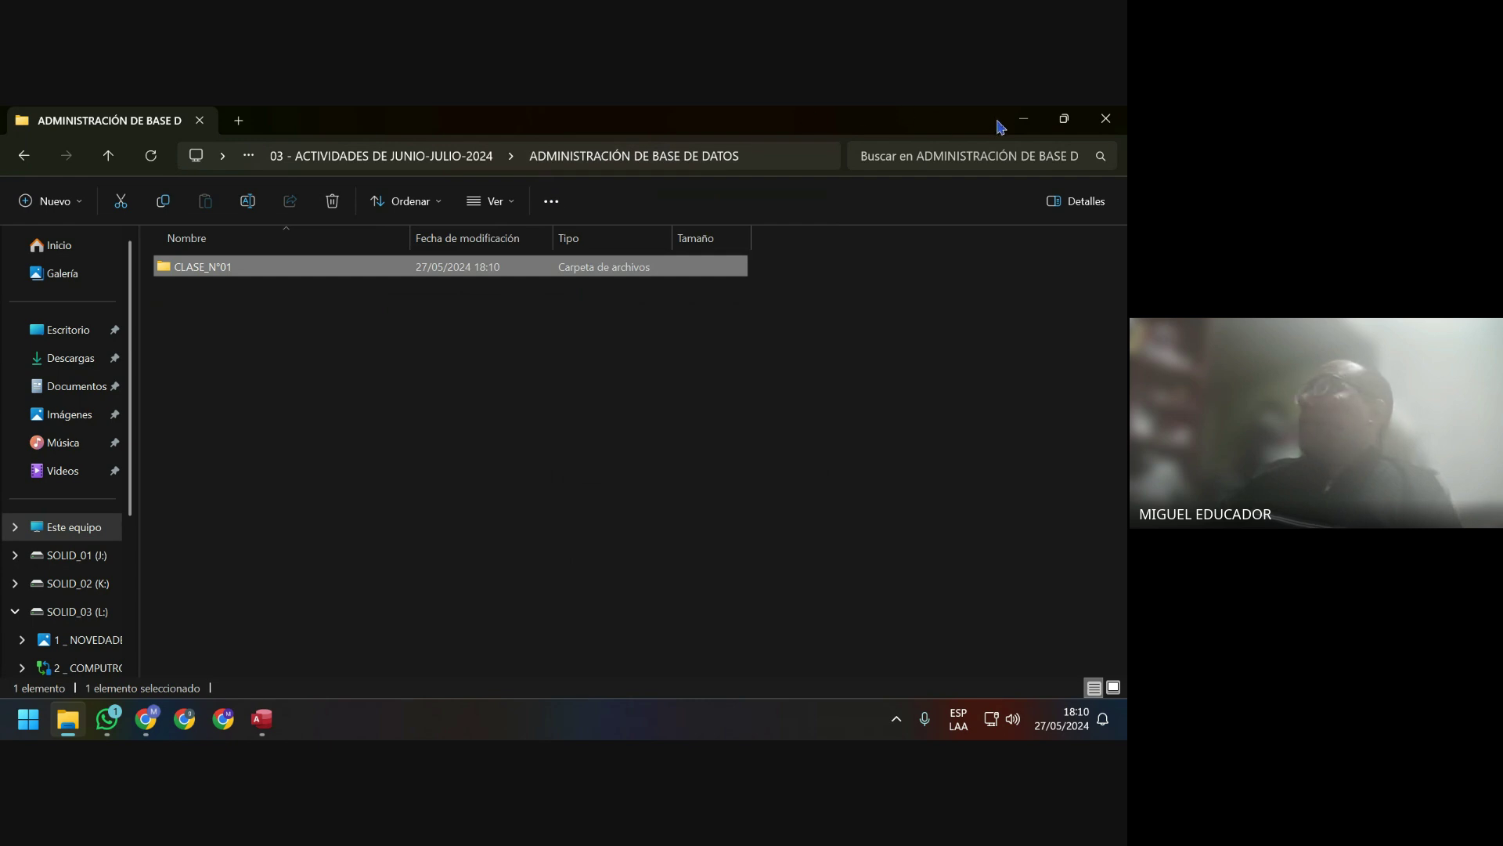
Return to Access and set the new database's save location to the CLASE_N°01 folder inside ADMINISTRACIÓN DE BASE DE DATOS on the D: drive.
left_click(1023, 119)
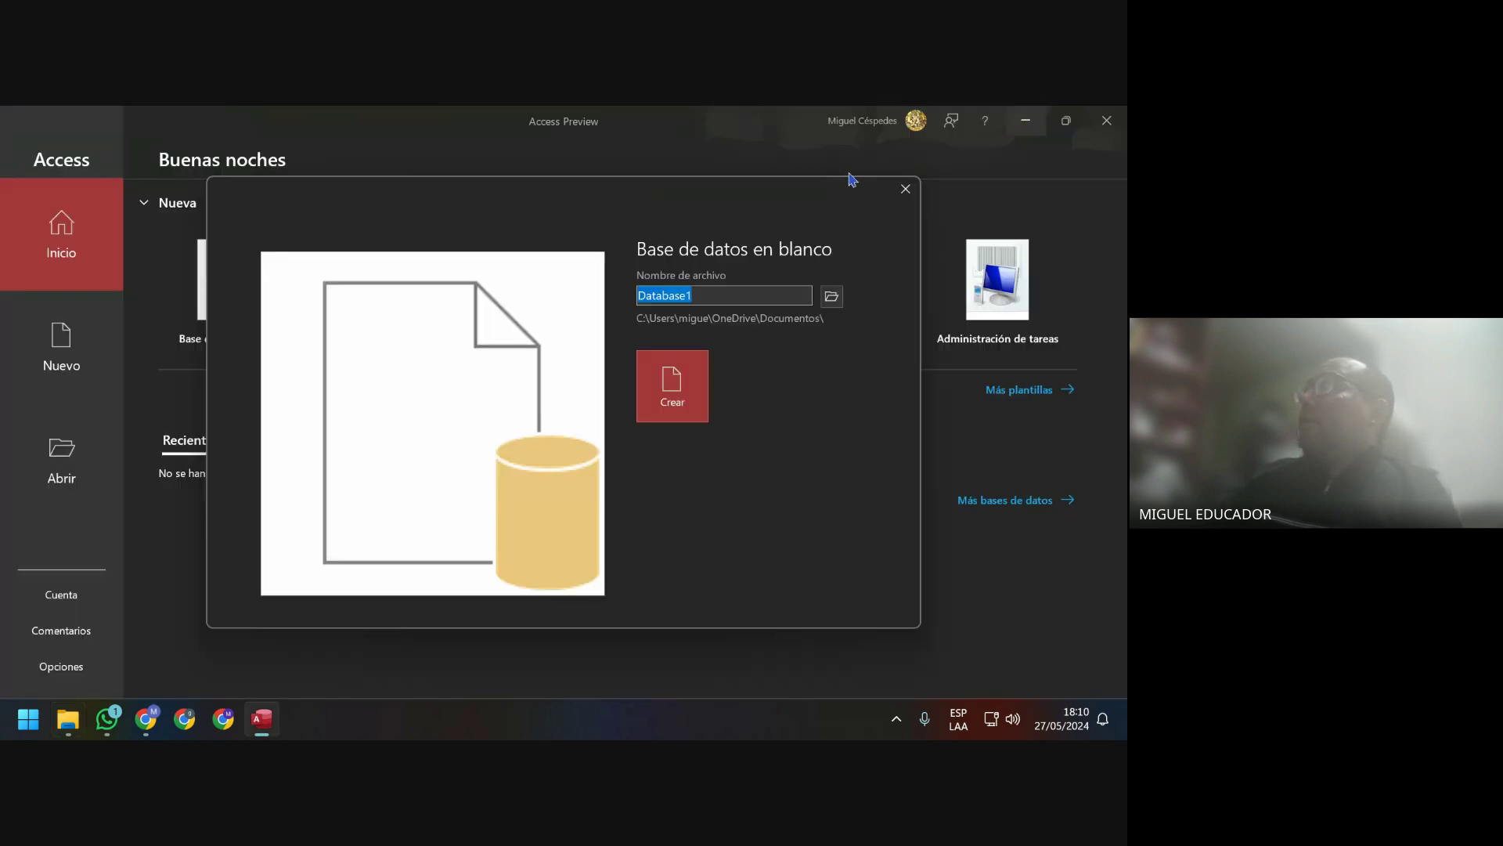
left_click(832, 297)
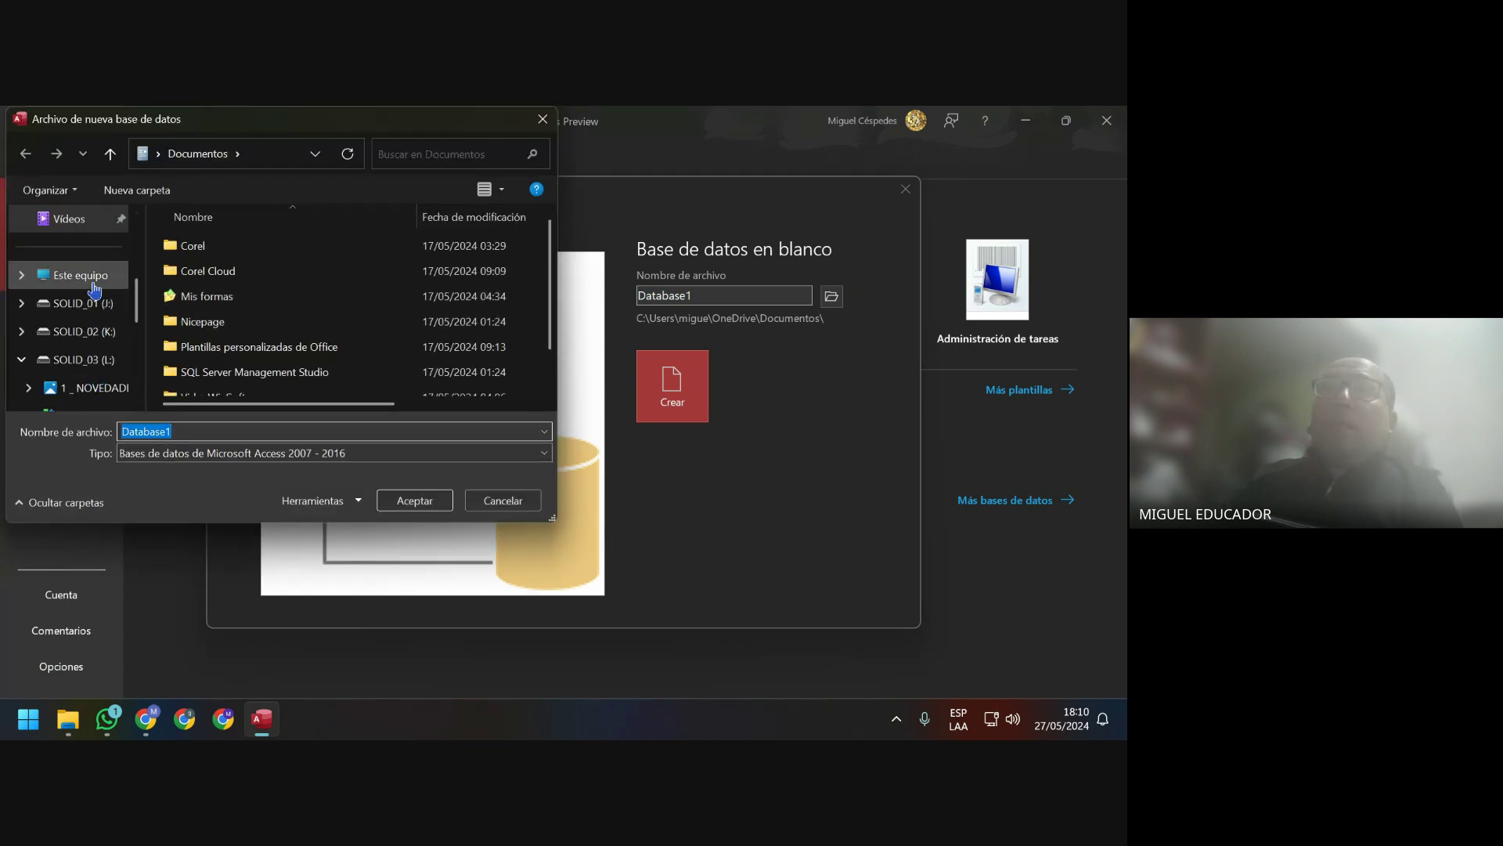
left_click(94, 288)
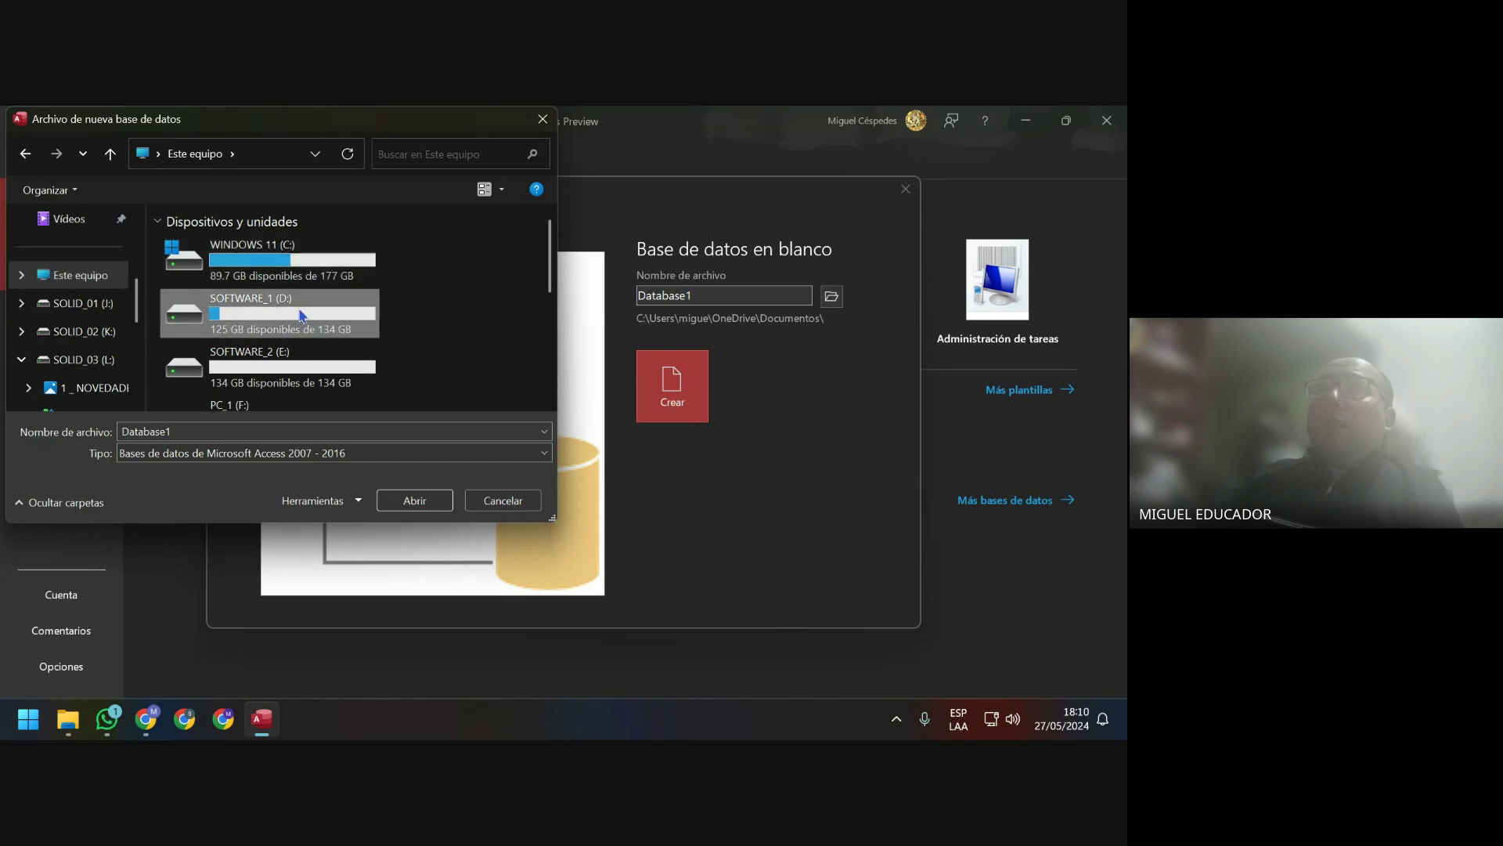
double_click(303, 315)
double_click(299, 296)
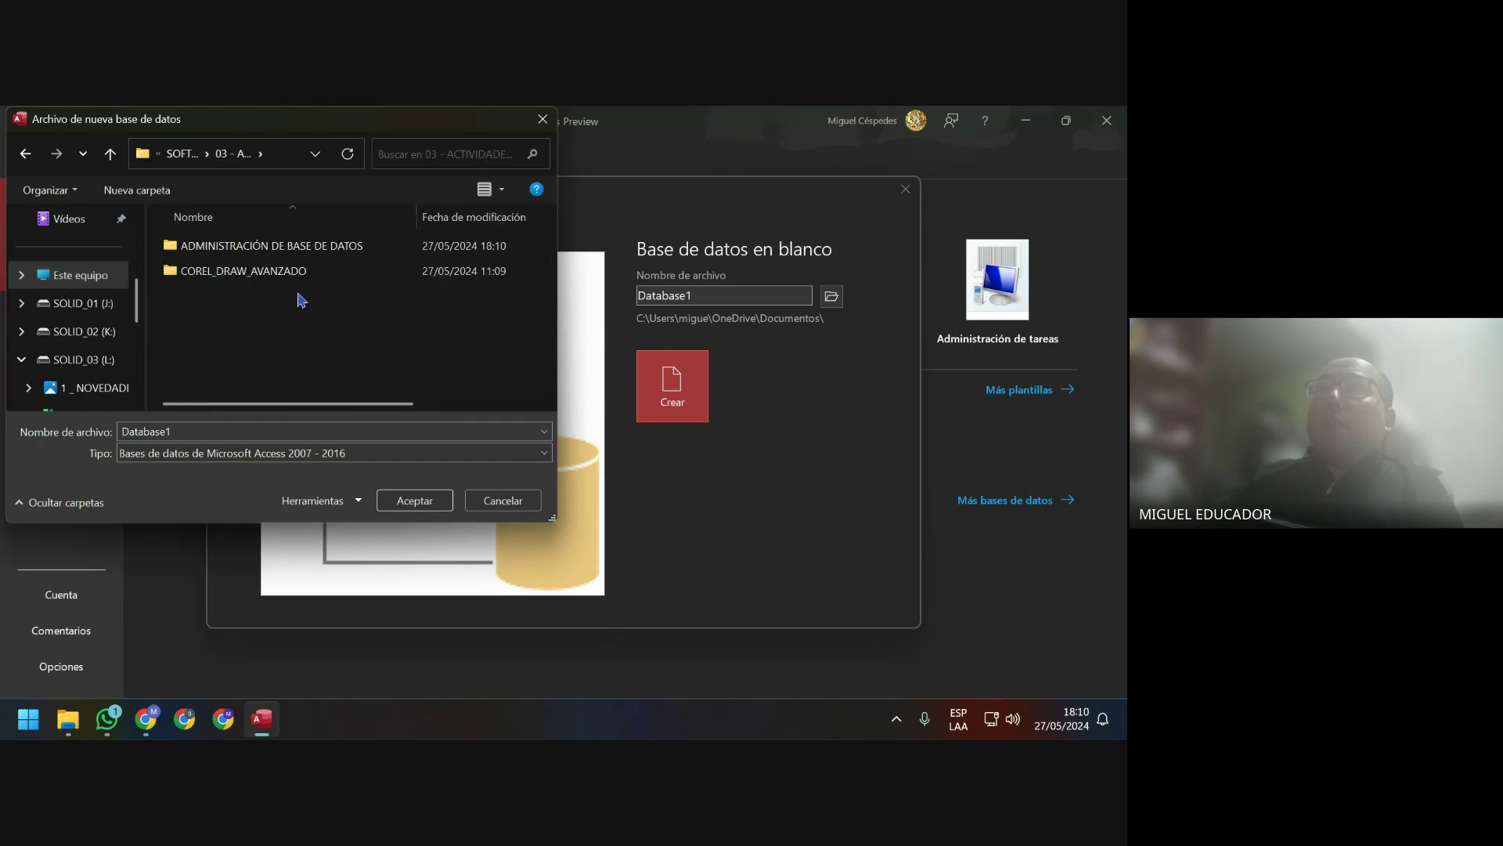
double_click(302, 249)
double_click(296, 252)
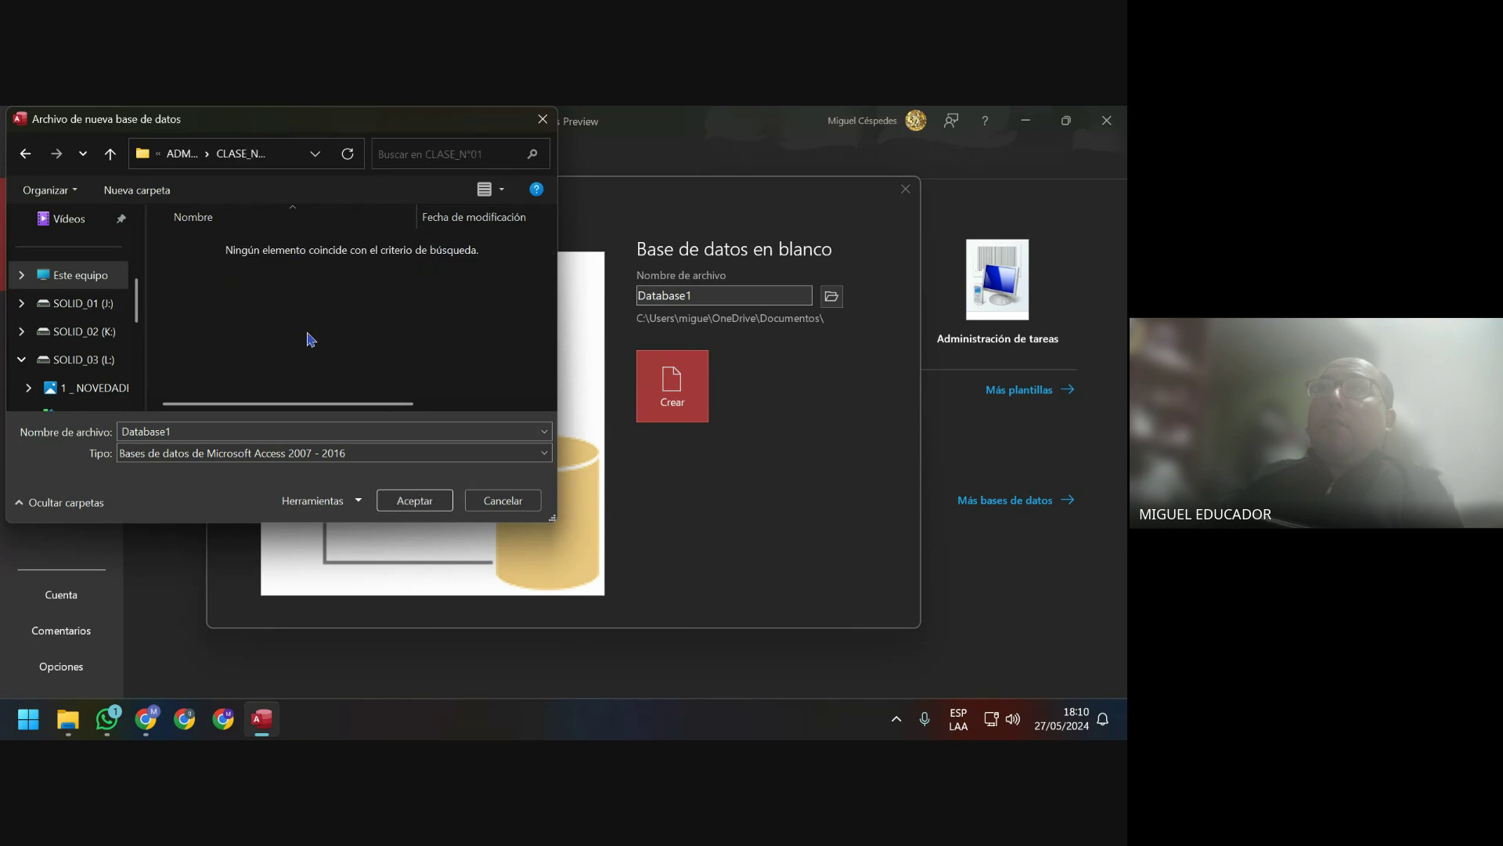
Name the database file BASE_DE_DATOS_NEPTUNO_NUEVO and create the blank database.
double_click(344, 433)
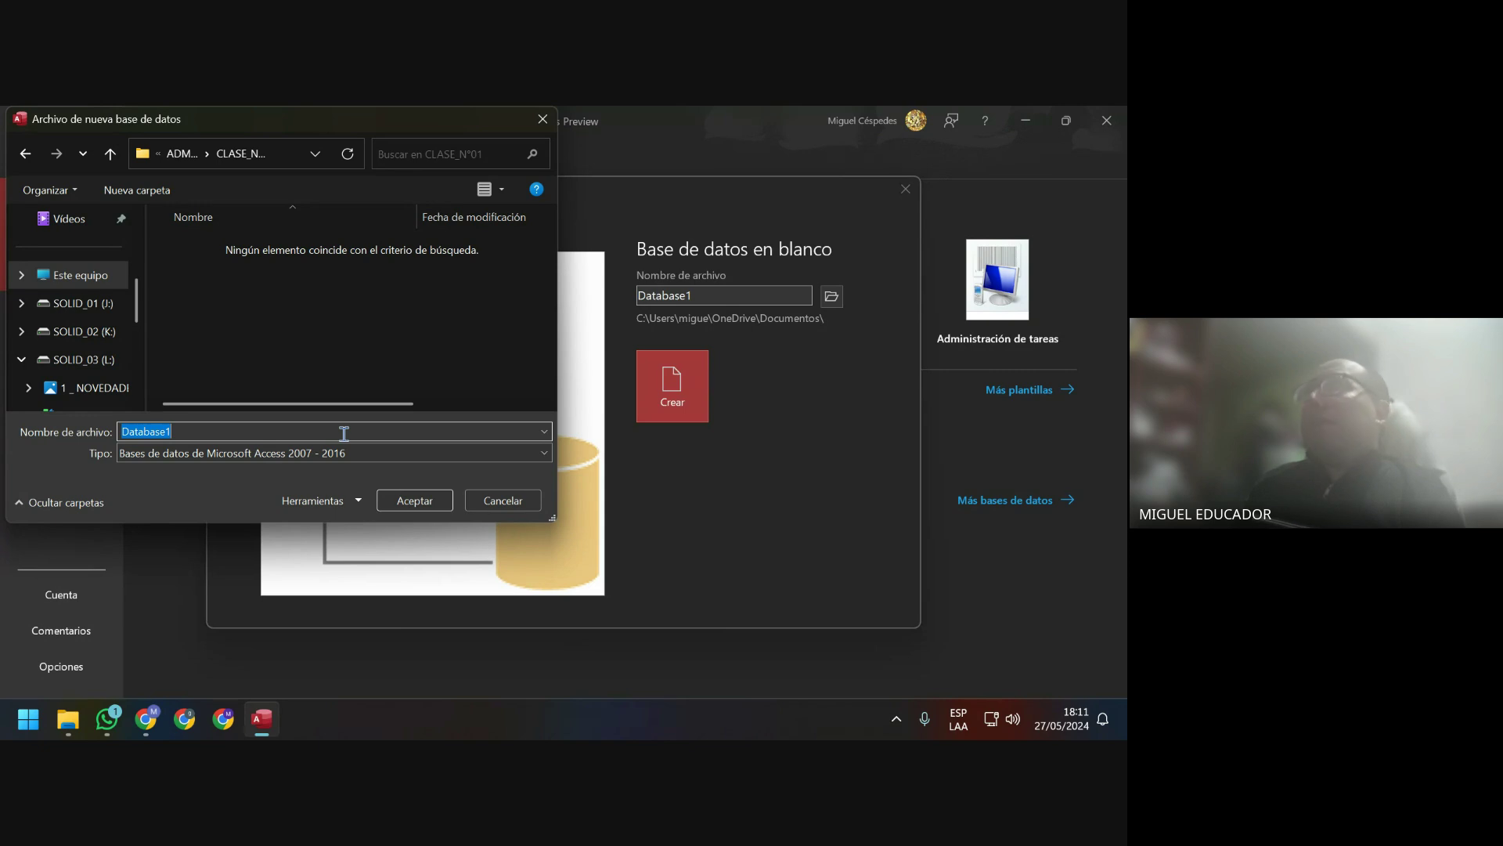
key("BackSpace")
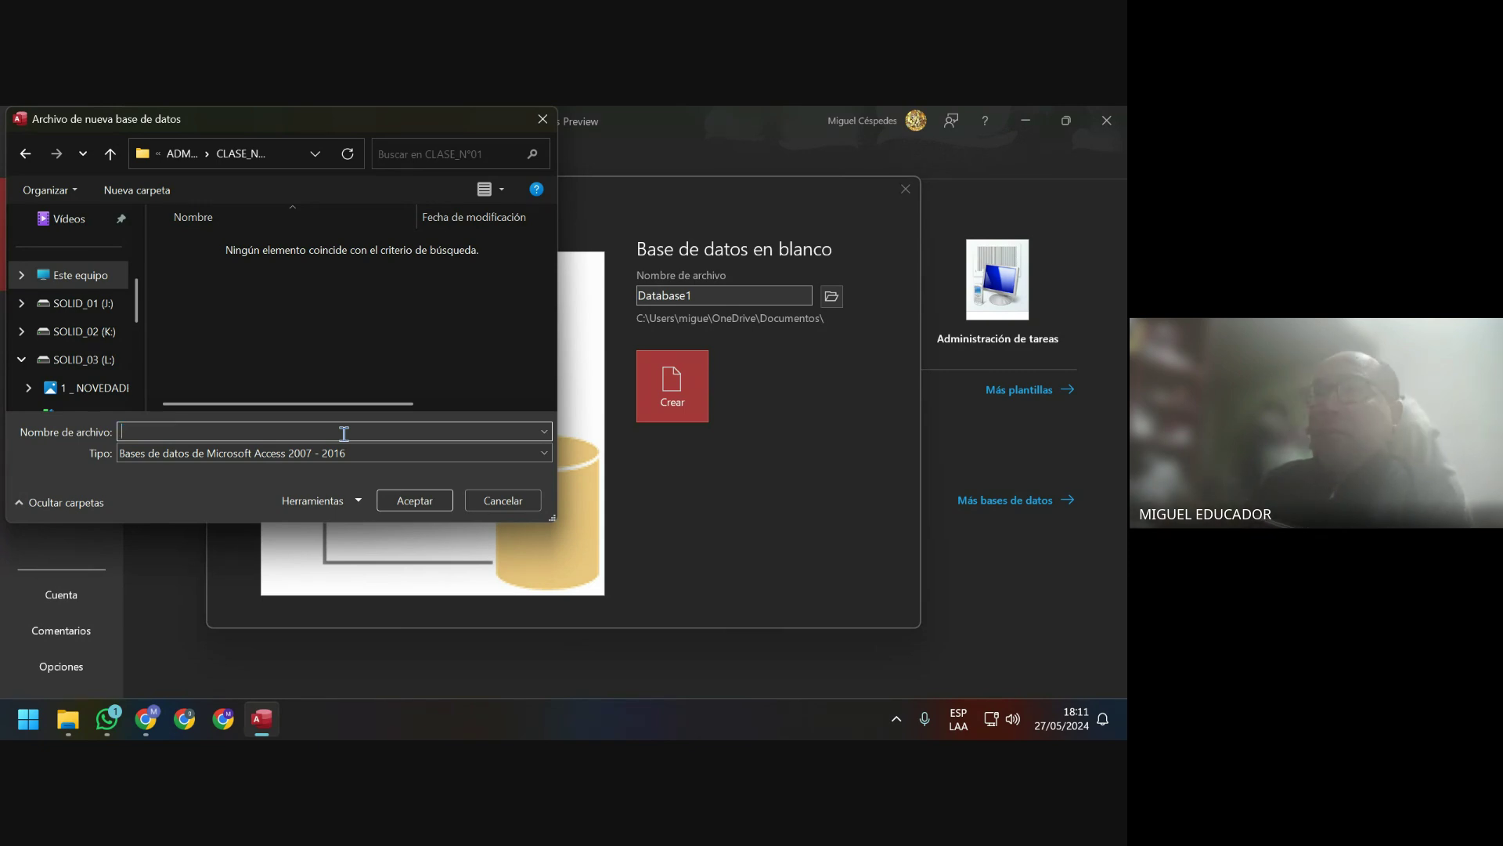
type("NEP")
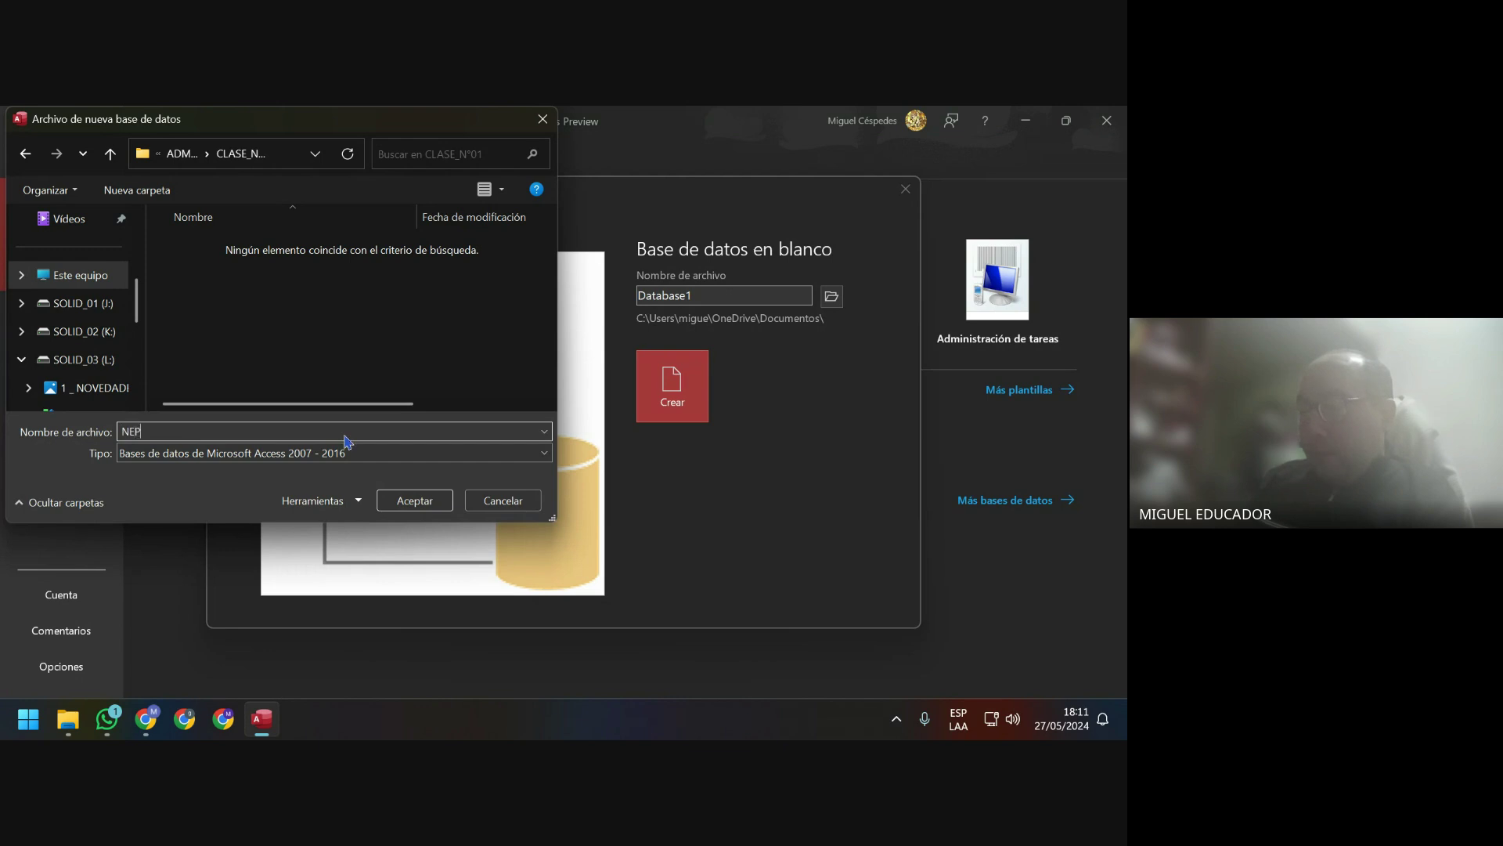
type("TUNO_LIMPIO")
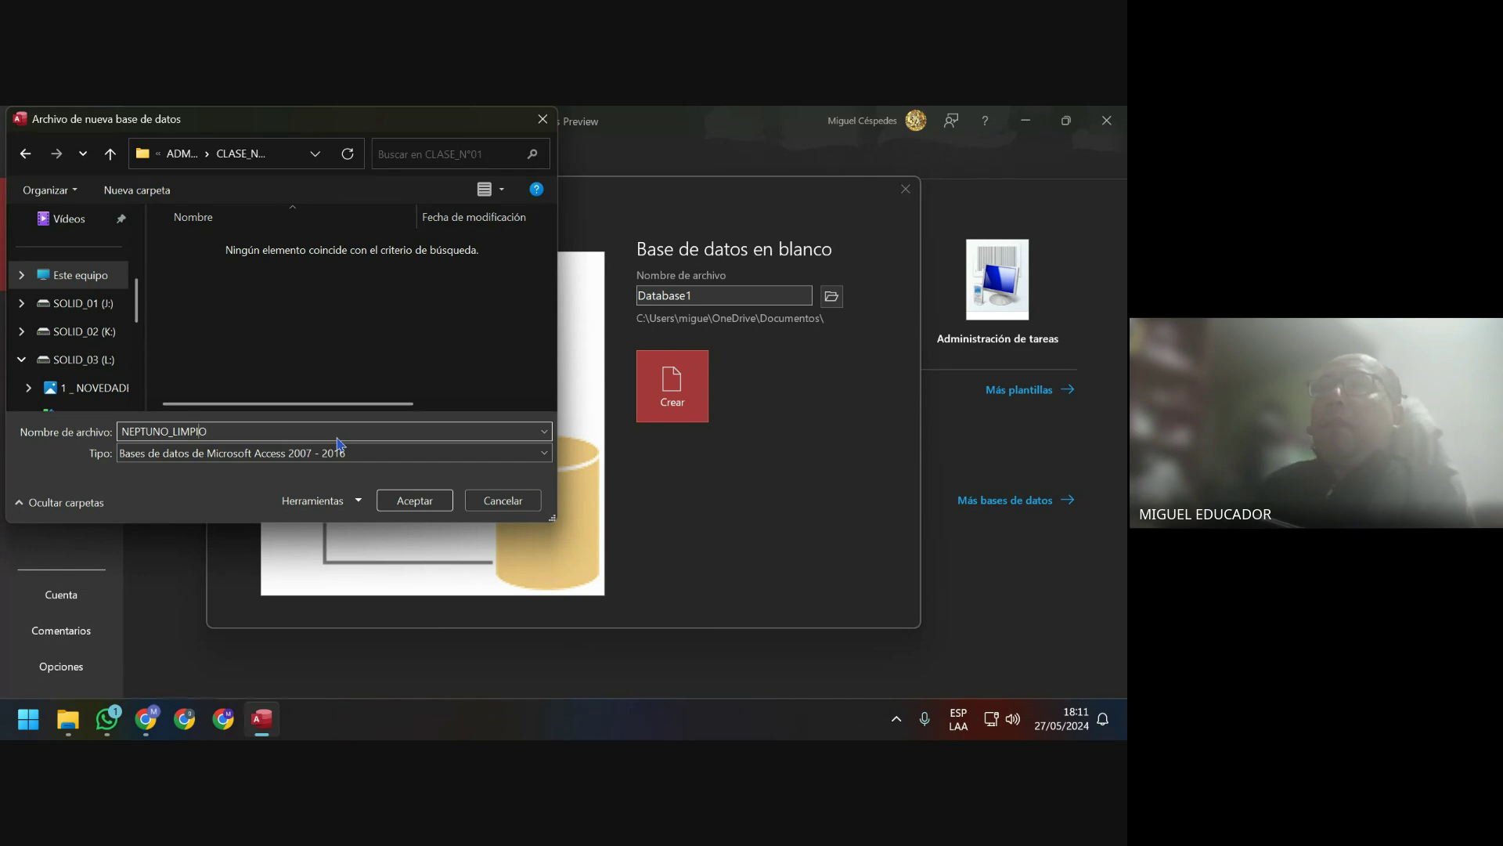
key("Home")
type("BASE")
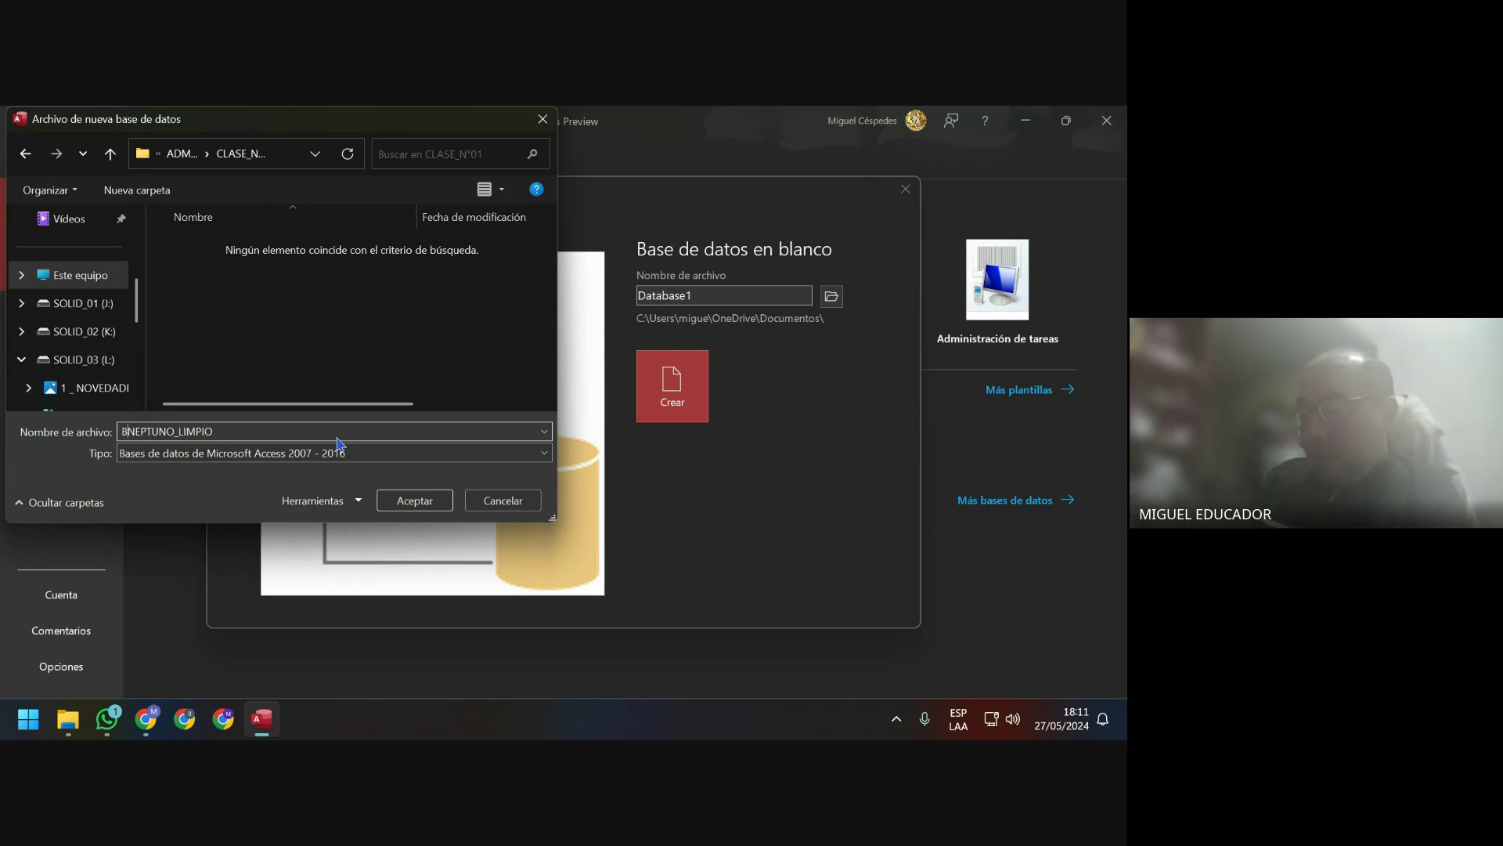
type("_DE_DA")
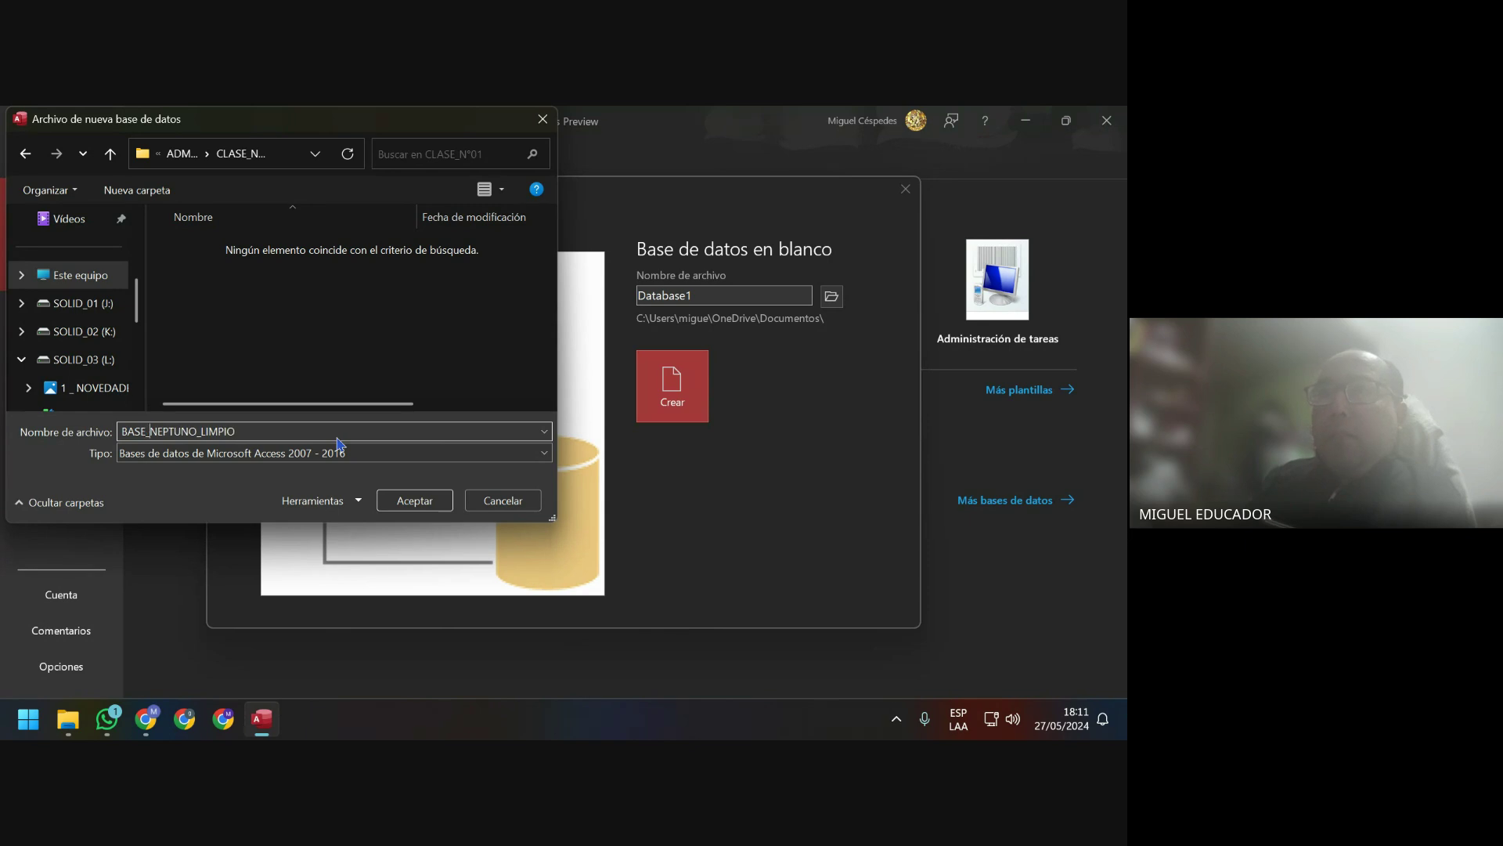
type("TOS_")
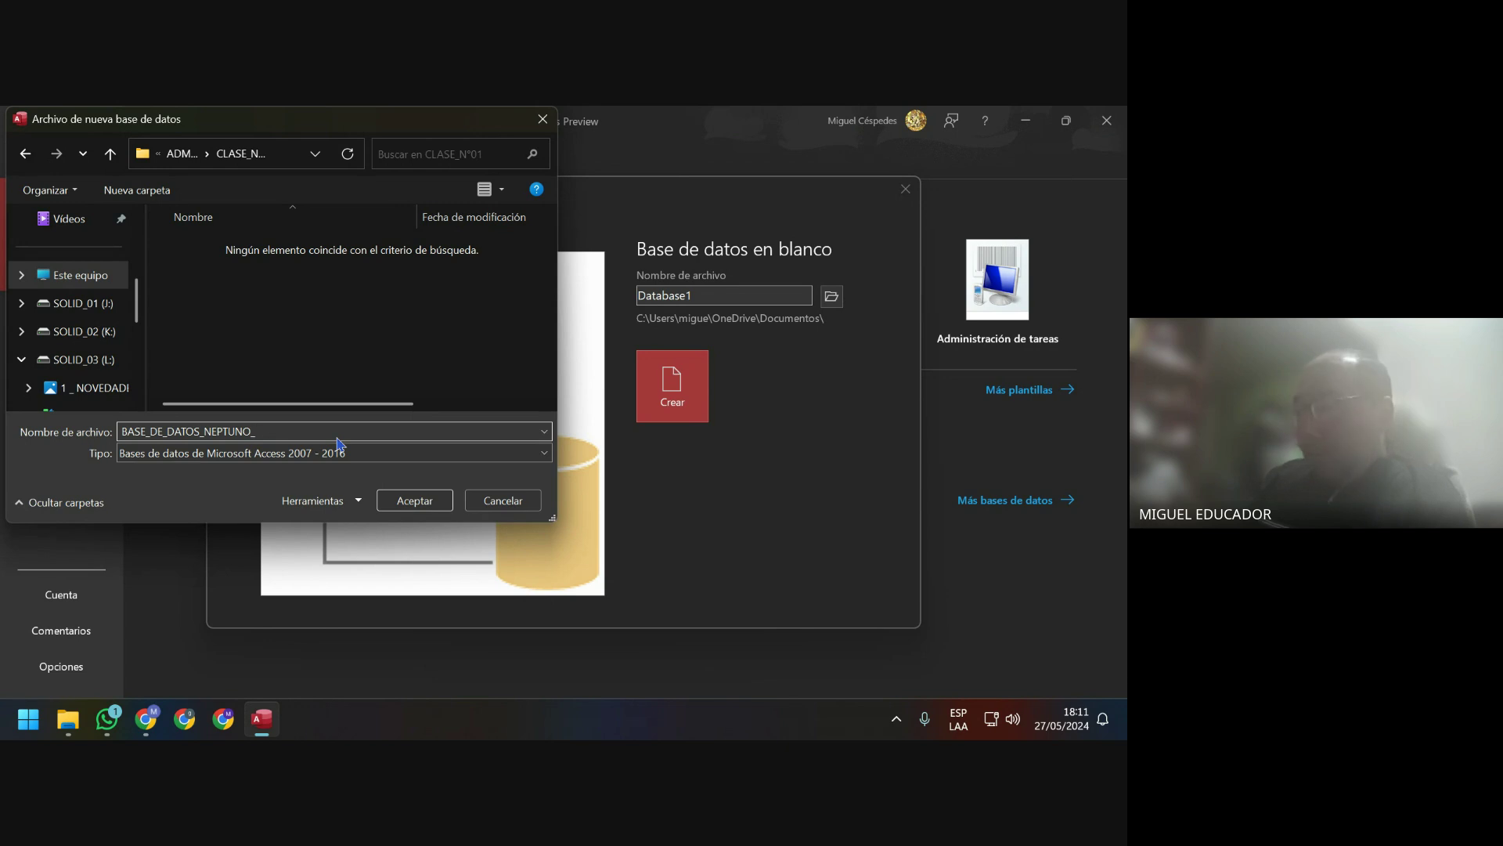
type("O")
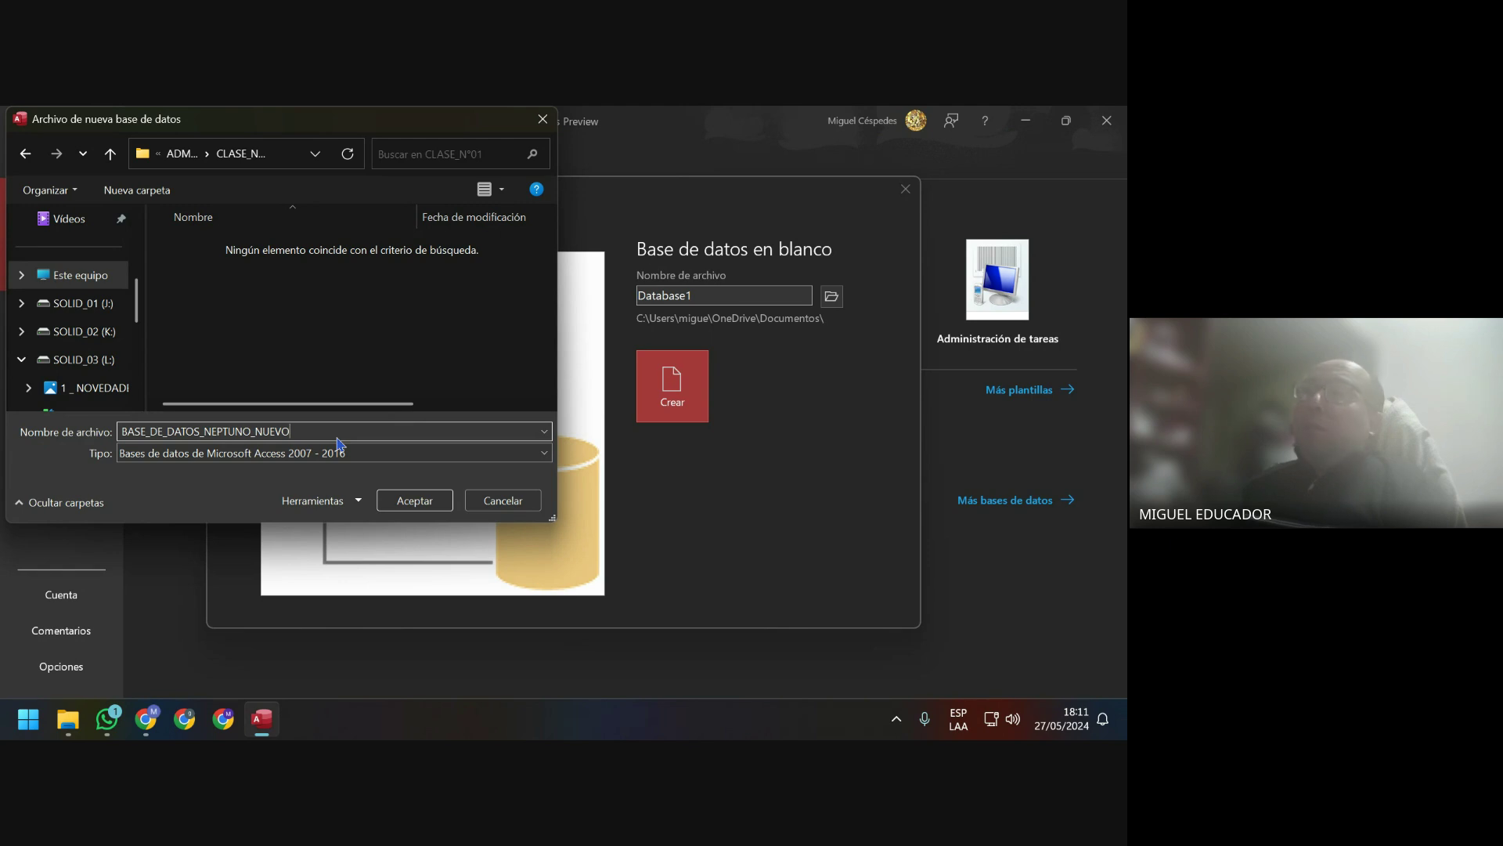
left_click(403, 504)
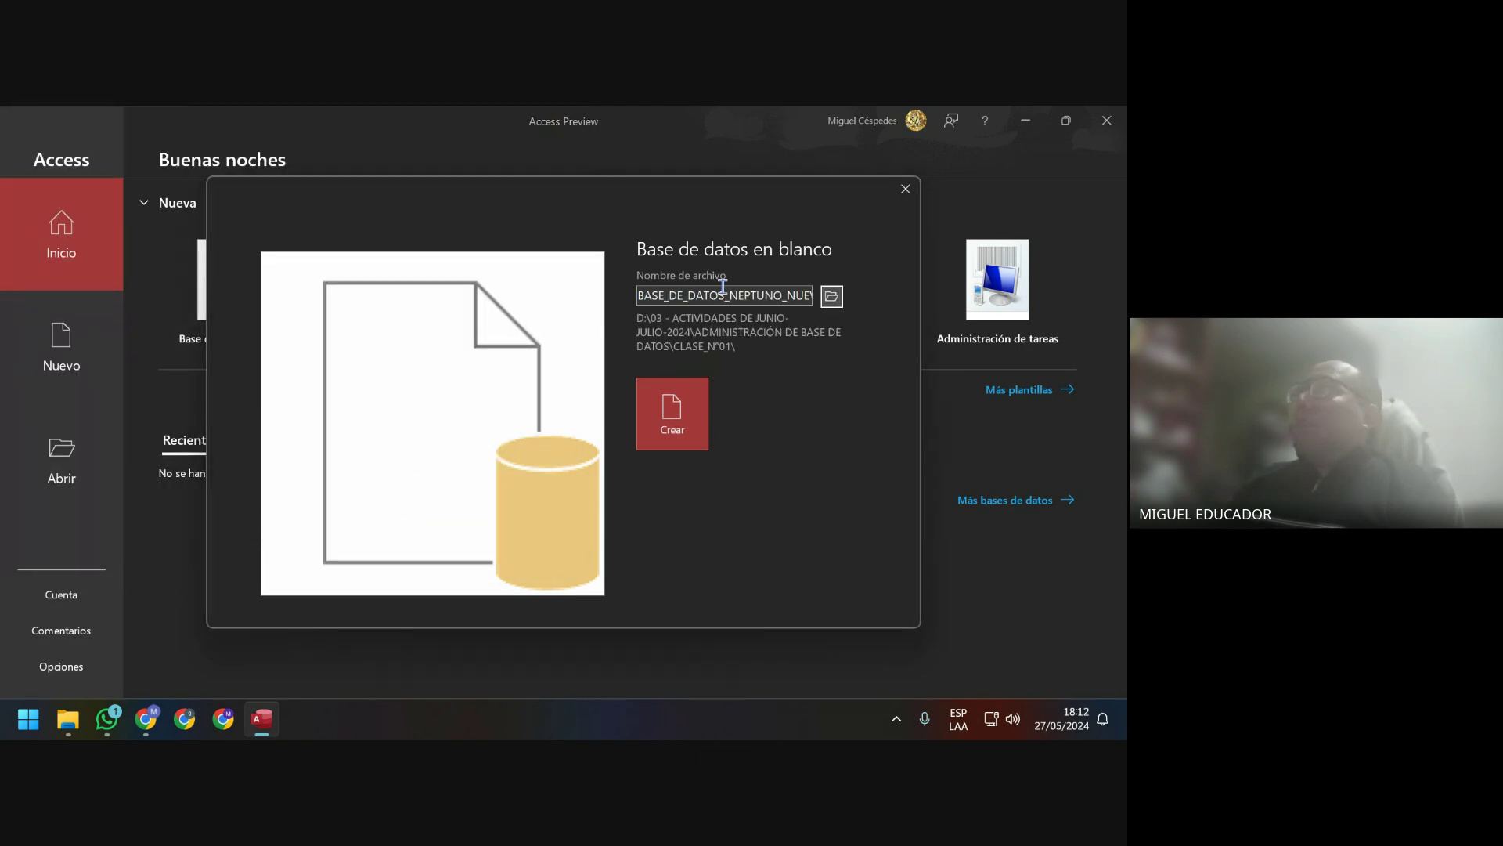
left_click(673, 413)
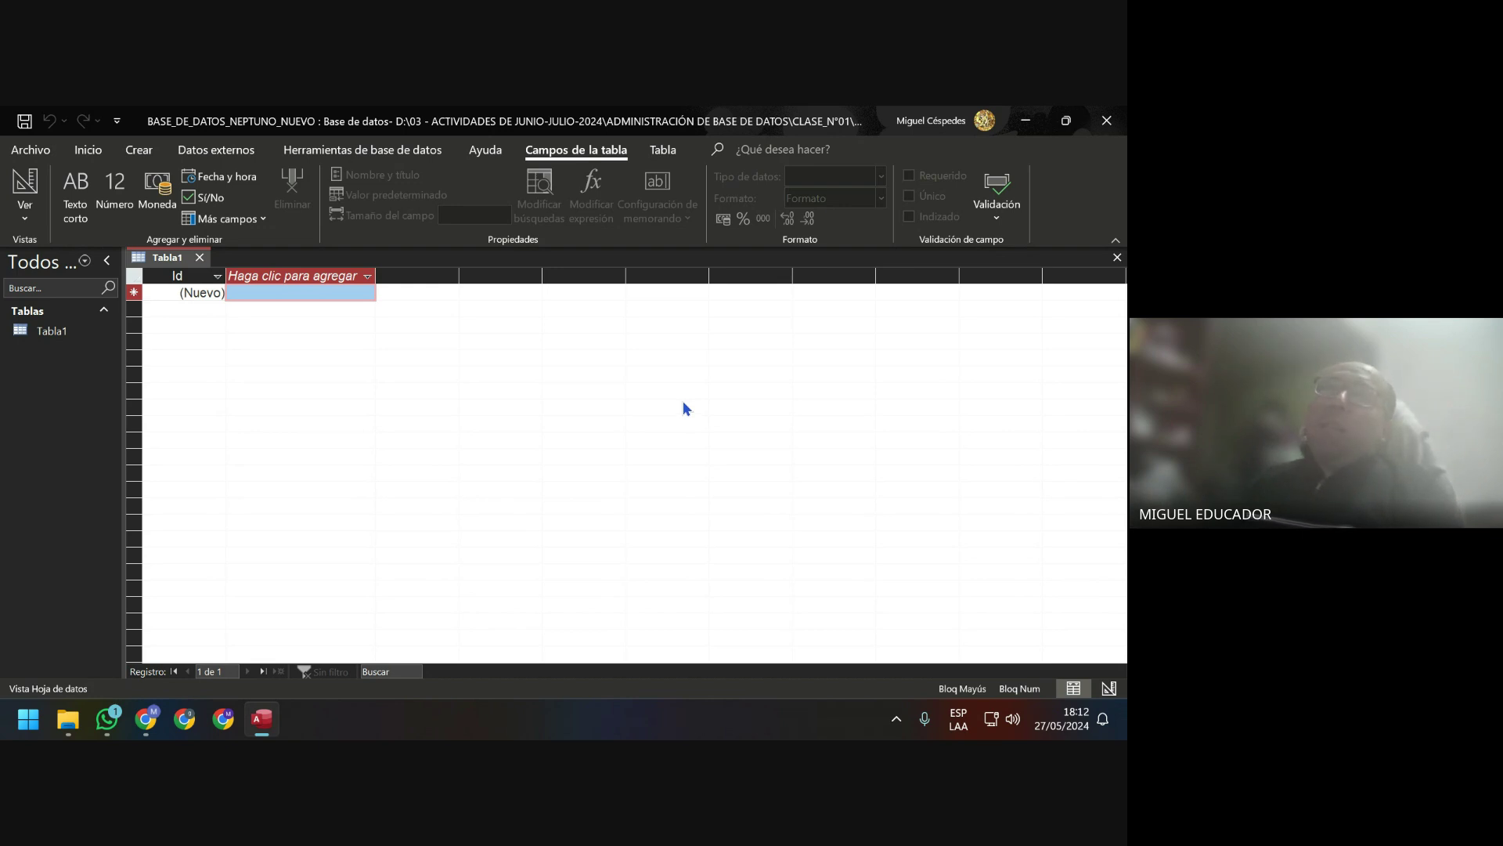
Switch the new table to Design View, saving it under the name Tabla1, and close the table.
left_click(25, 211)
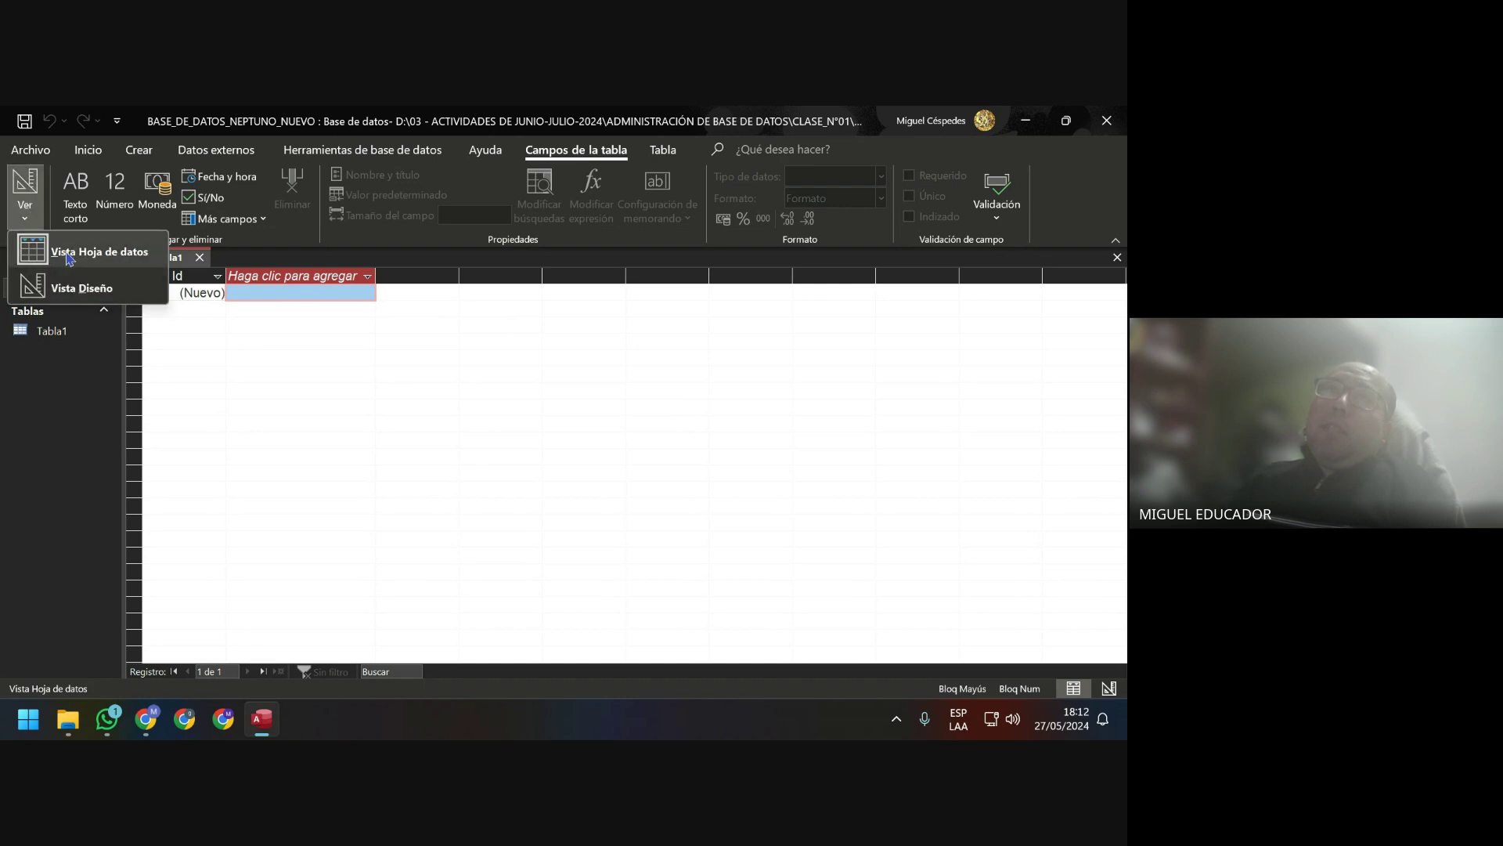
left_click(83, 286)
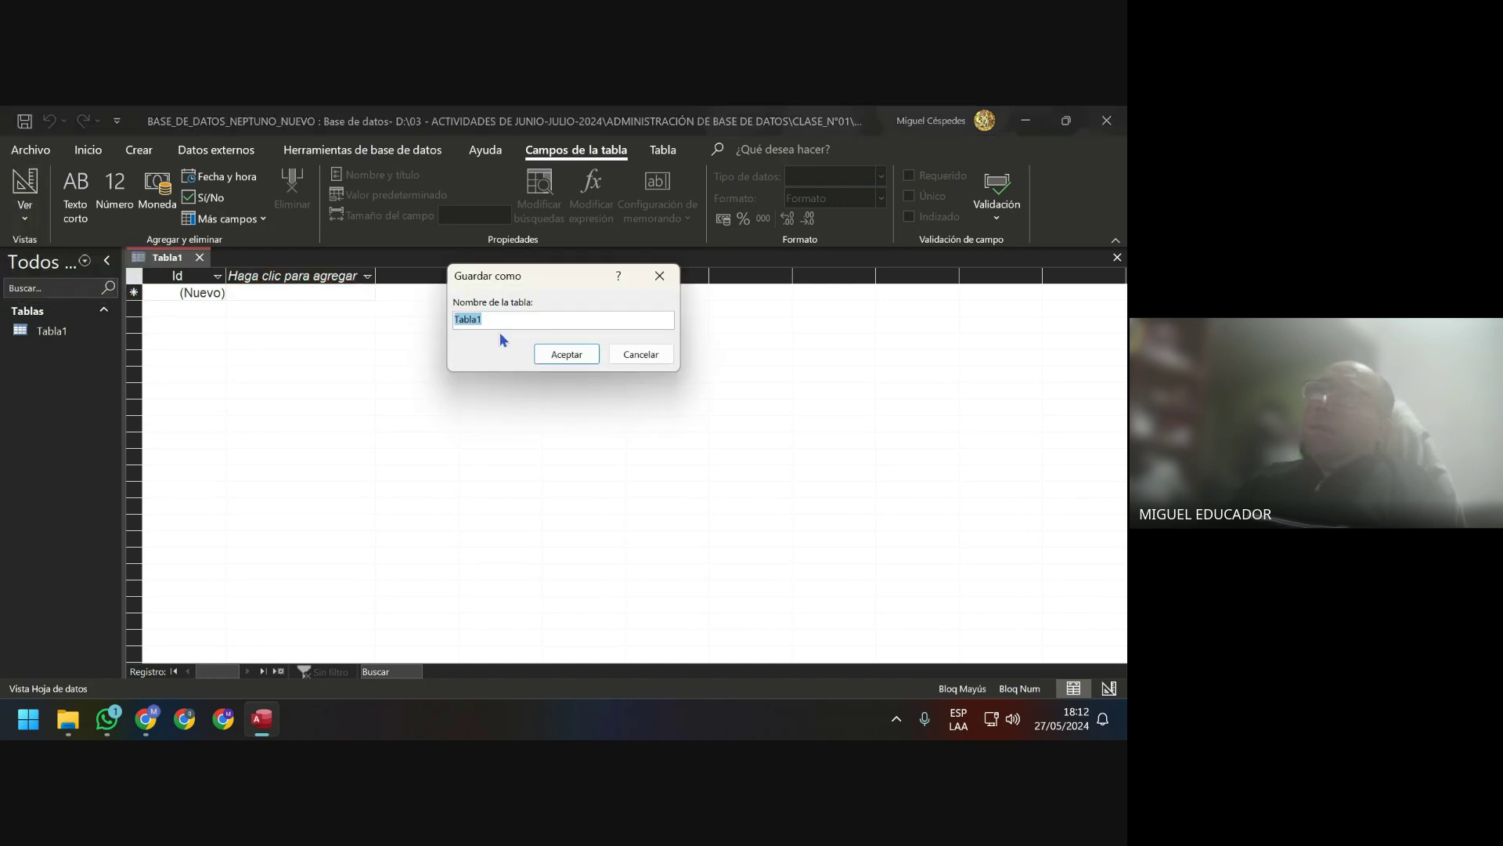
left_click(565, 349)
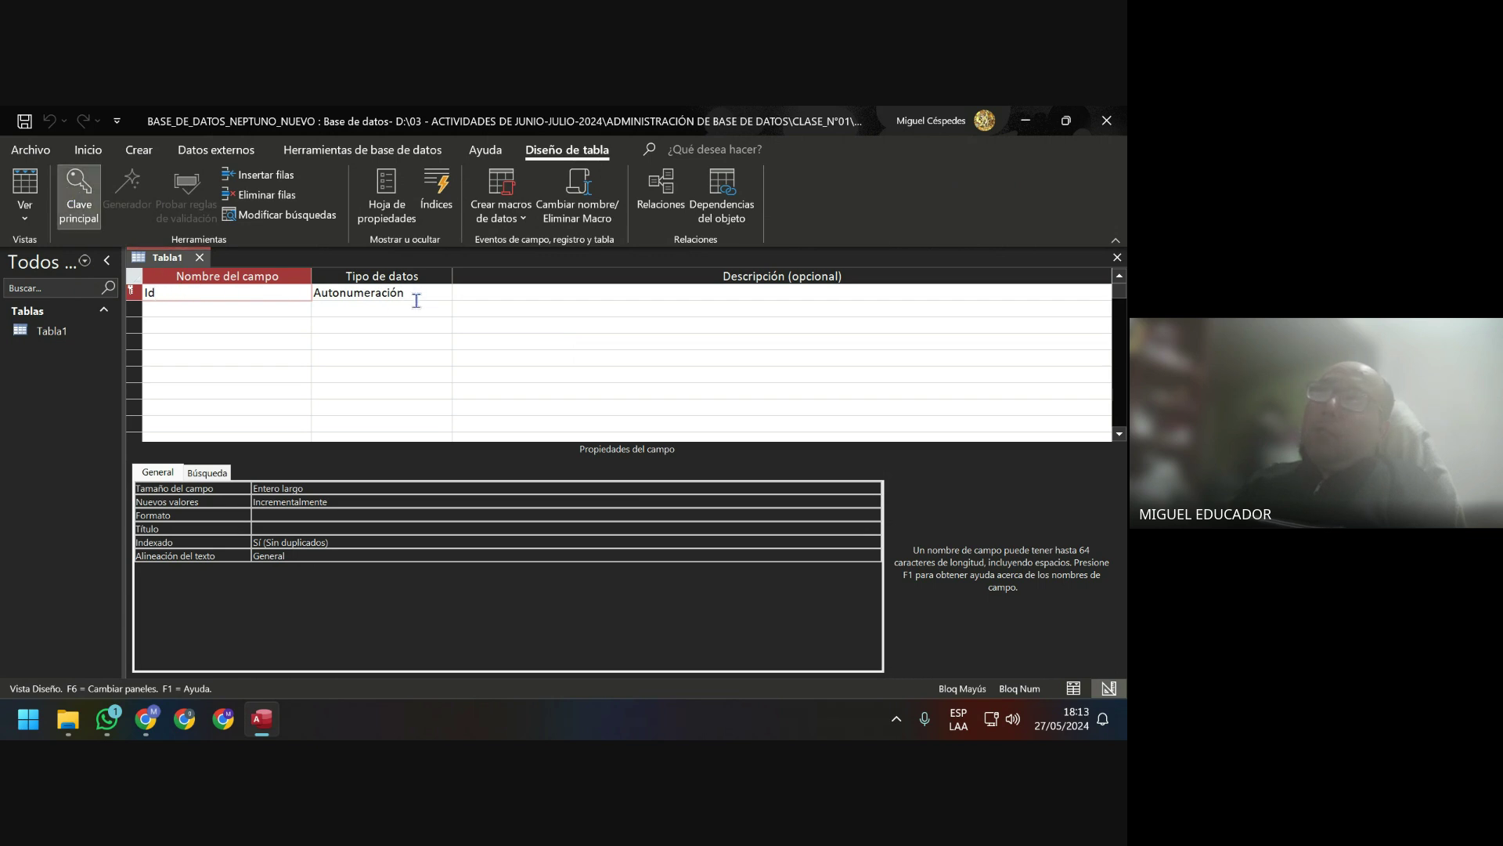
right_click(154, 254)
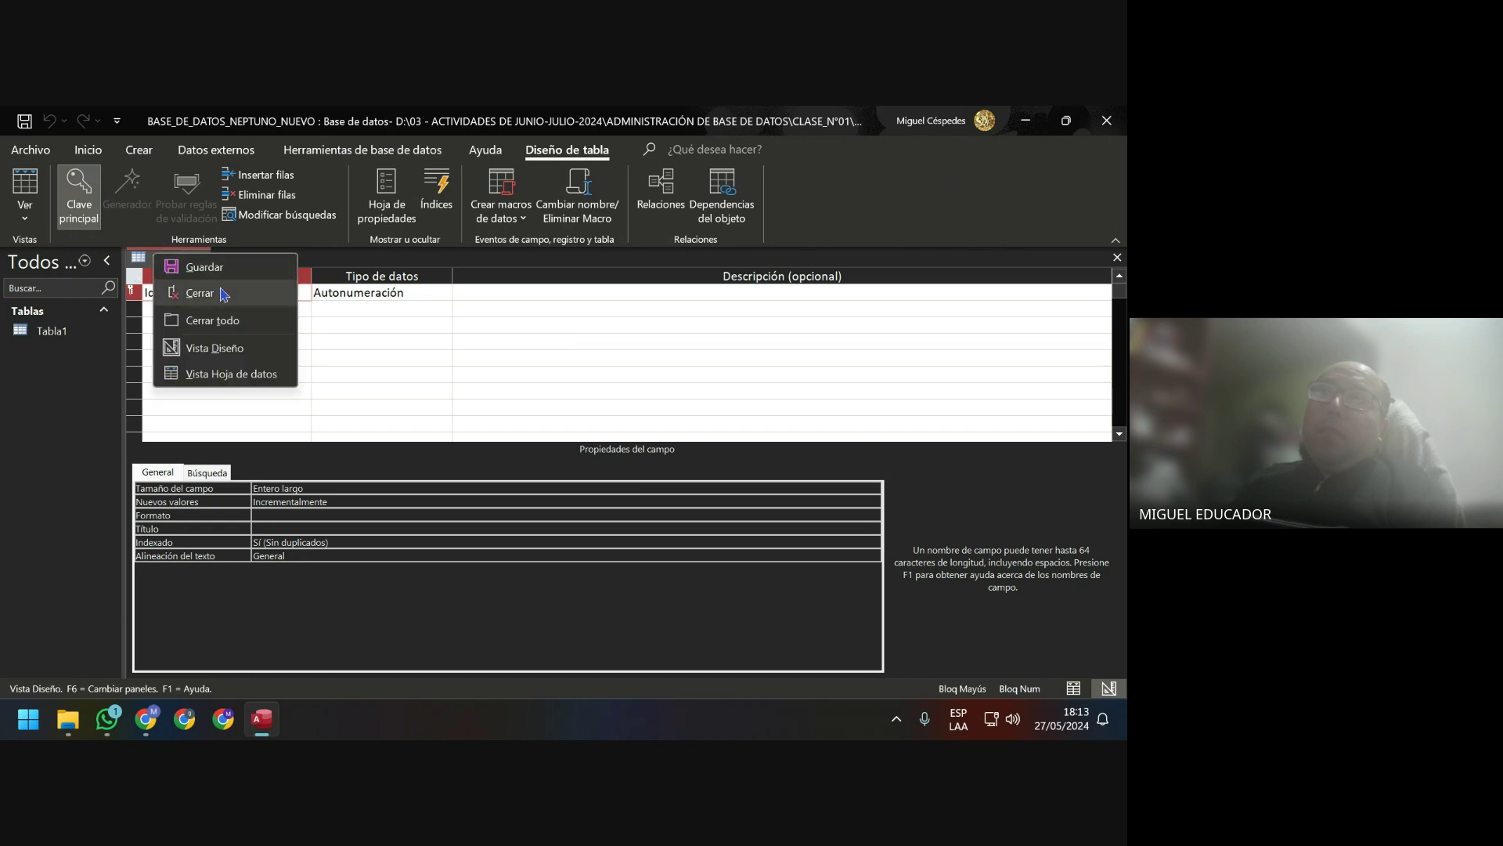
left_click(219, 293)
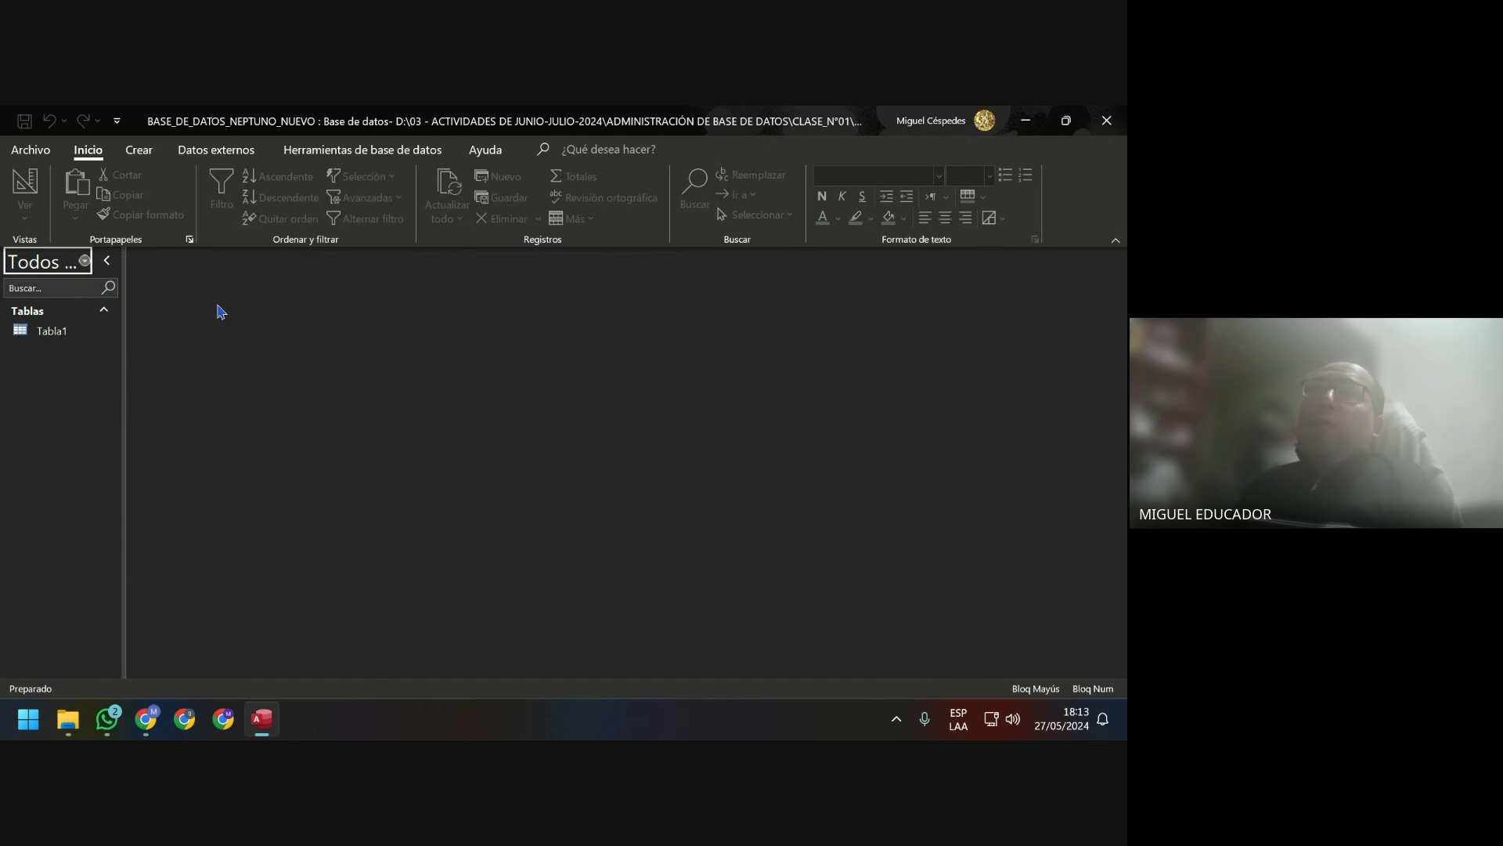
Reopen Tabla1 in Design View, switch it to Datasheet View, and close the table.
right_click(68, 337)
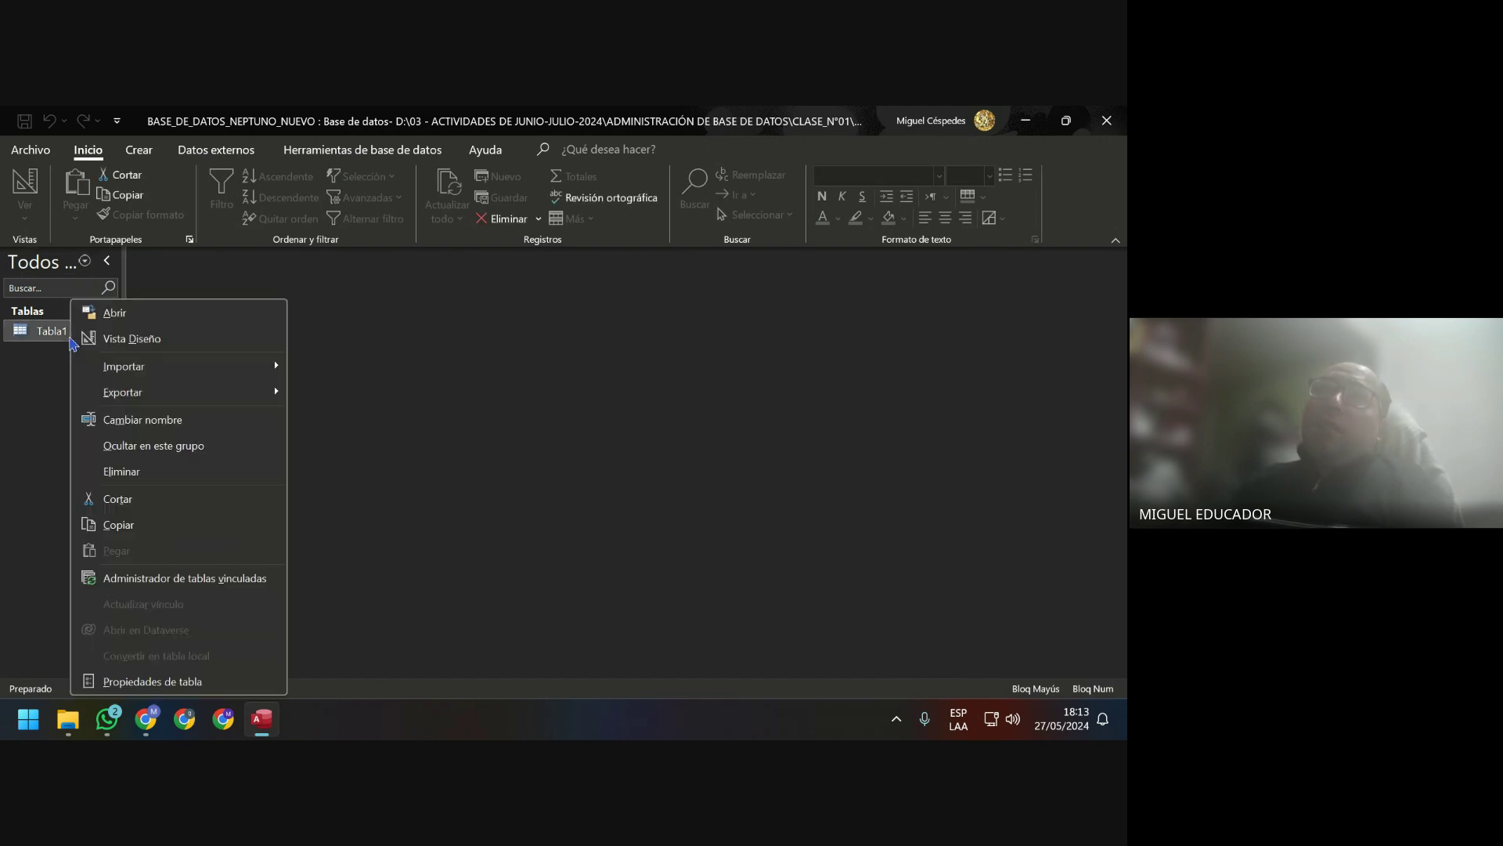
left_click(169, 339)
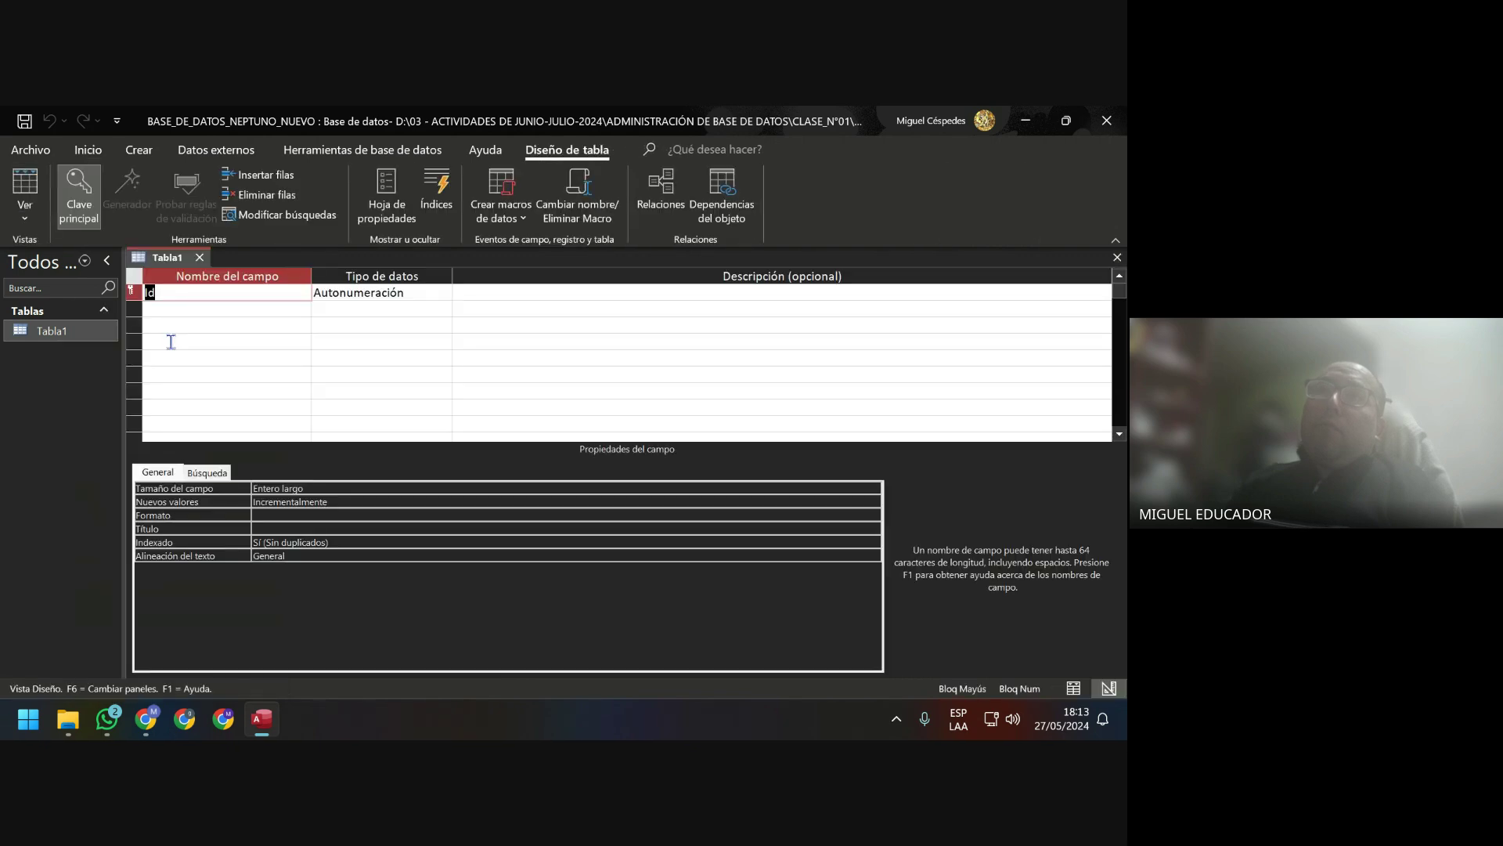
right_click(177, 258)
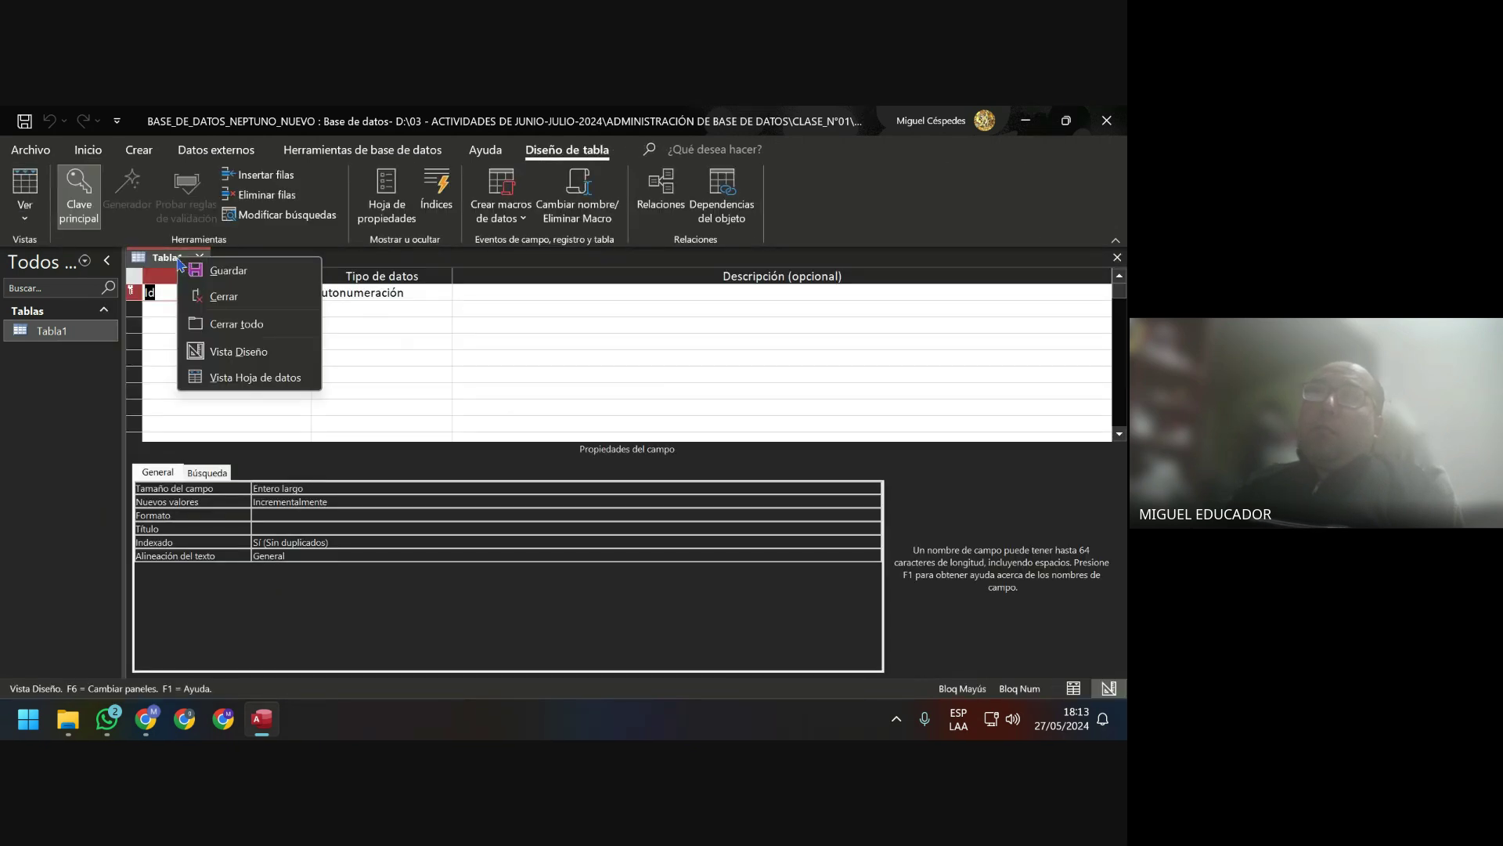
left_click(261, 377)
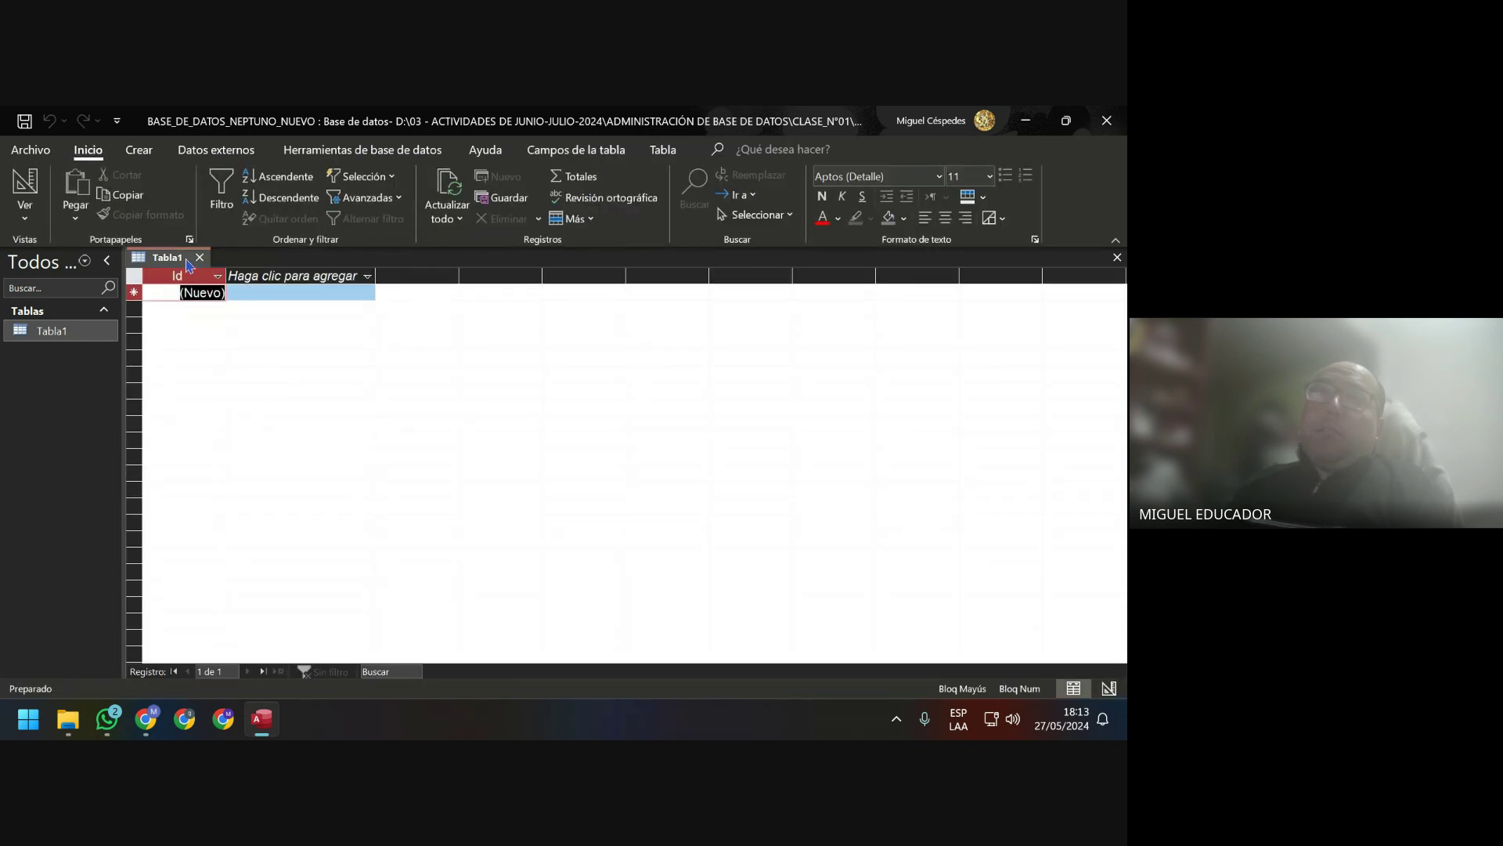
left_click(24, 210)
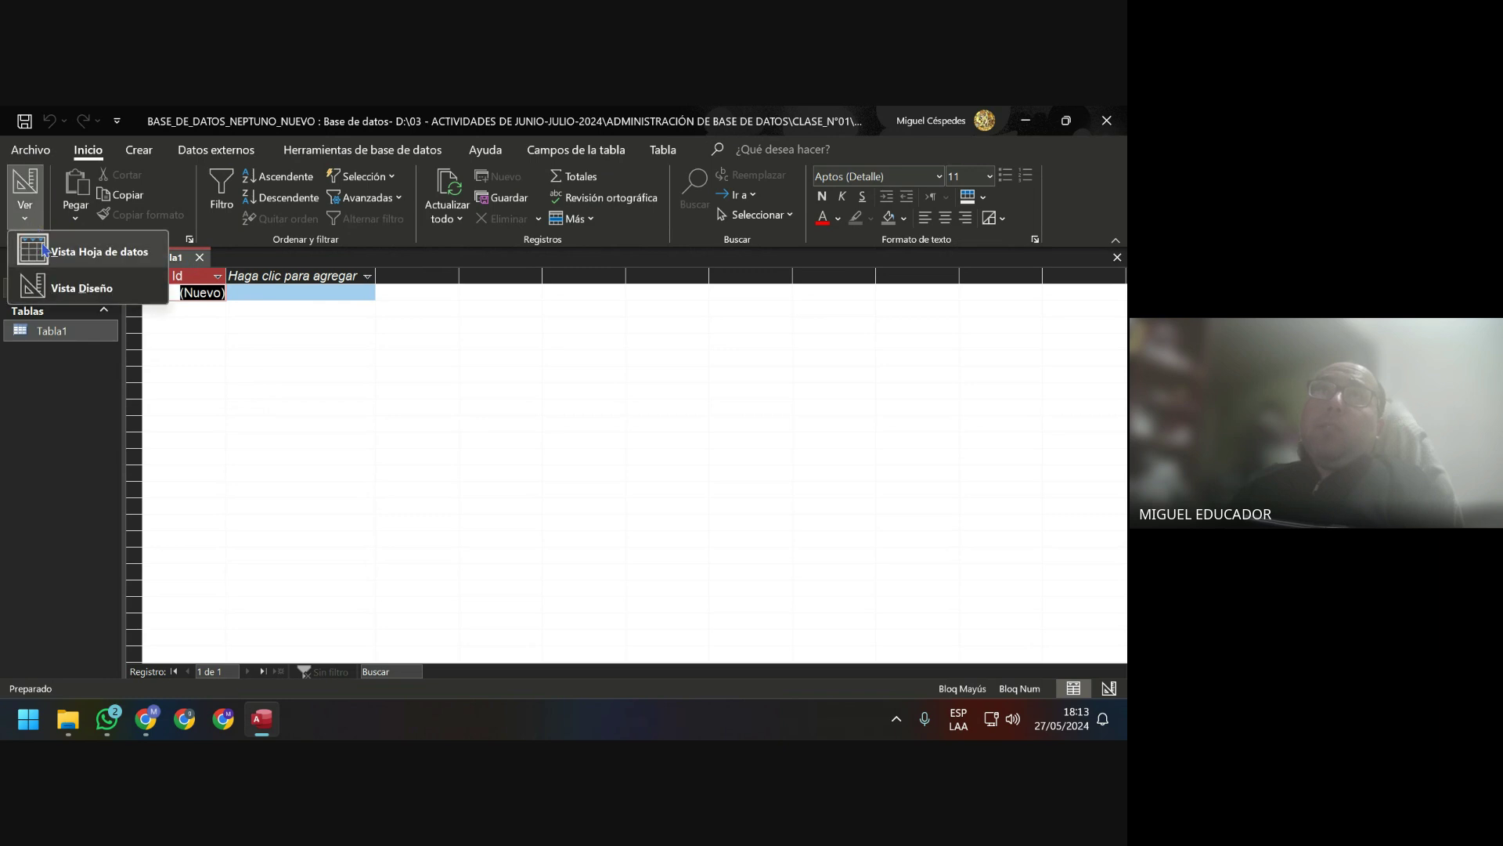
left_click(234, 318)
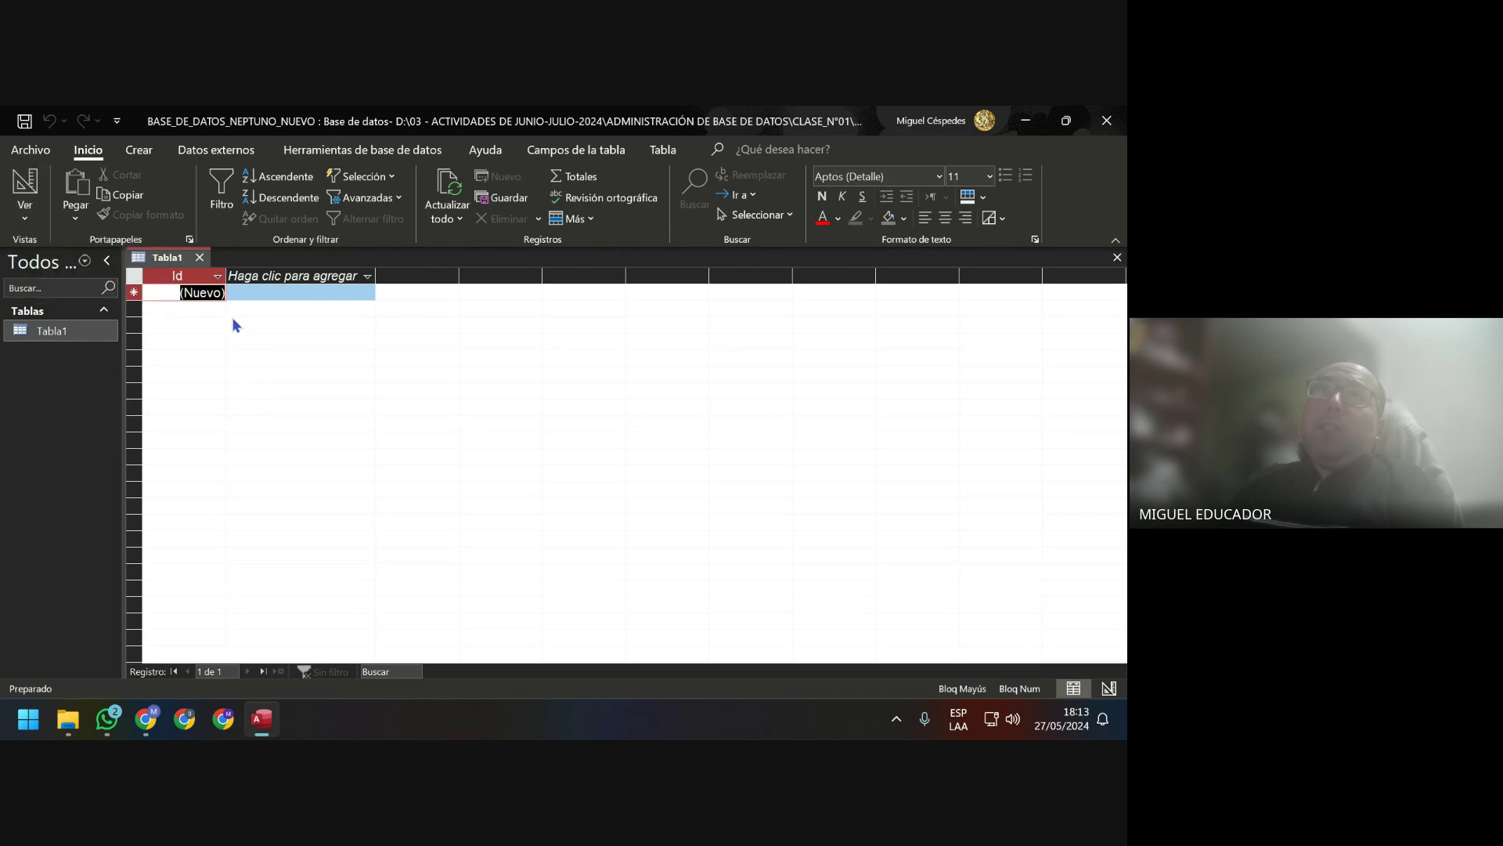
left_click(200, 257)
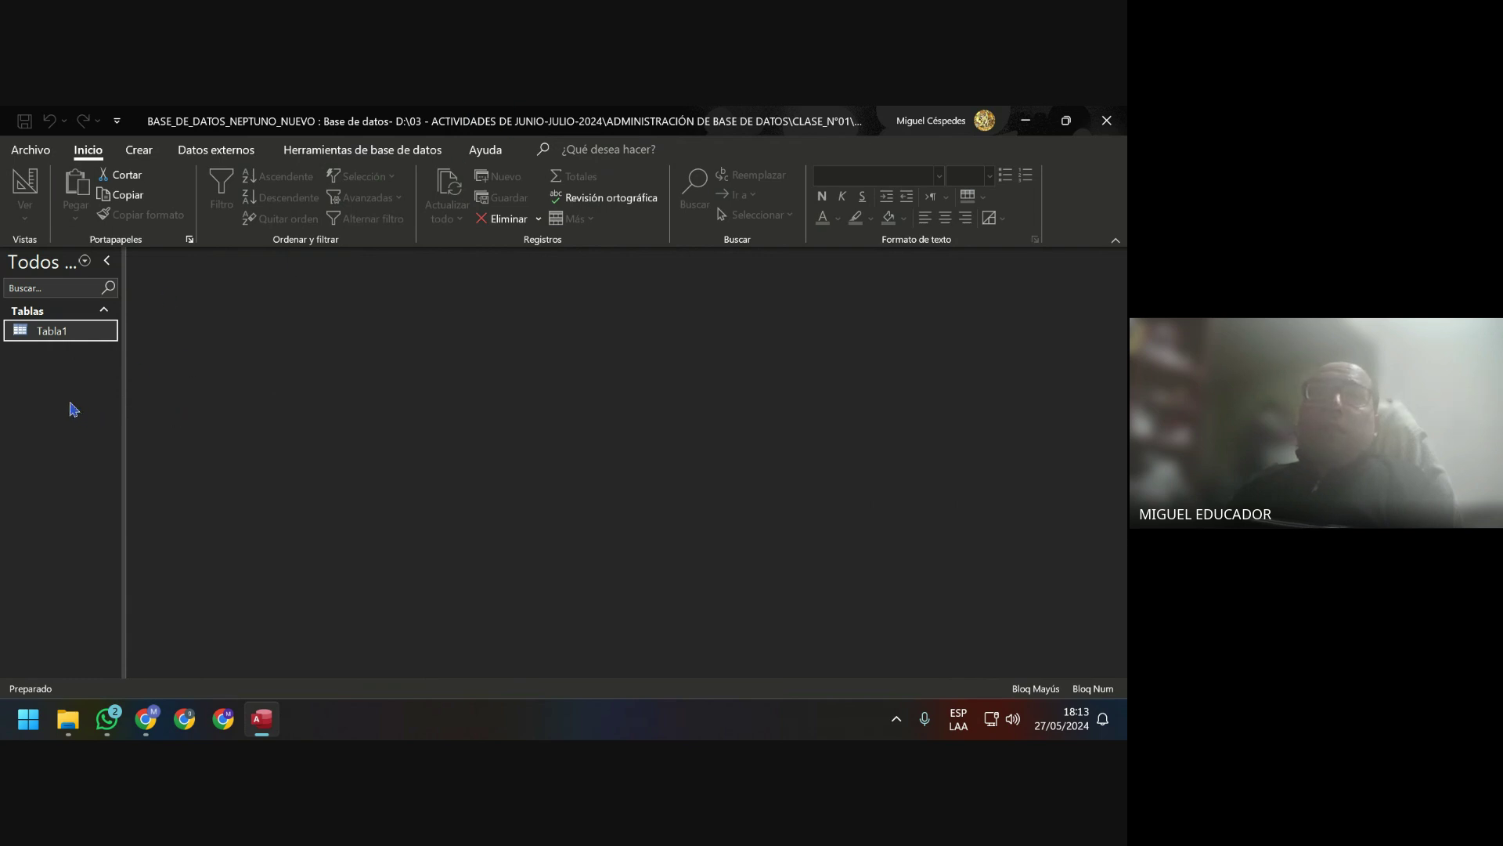
Switch to File Explorer and open MATERIAL DIDÁCTICO's 04 - ADMINISTRACIÓN DE BASE DE DATOS folder under 2 _ COMPUTRON_ONLINE, 004_CURSOS 2024, 04 - JUNIO - JULIO _ 2024 on SOLID_03 (L:).
left_click(1025, 120)
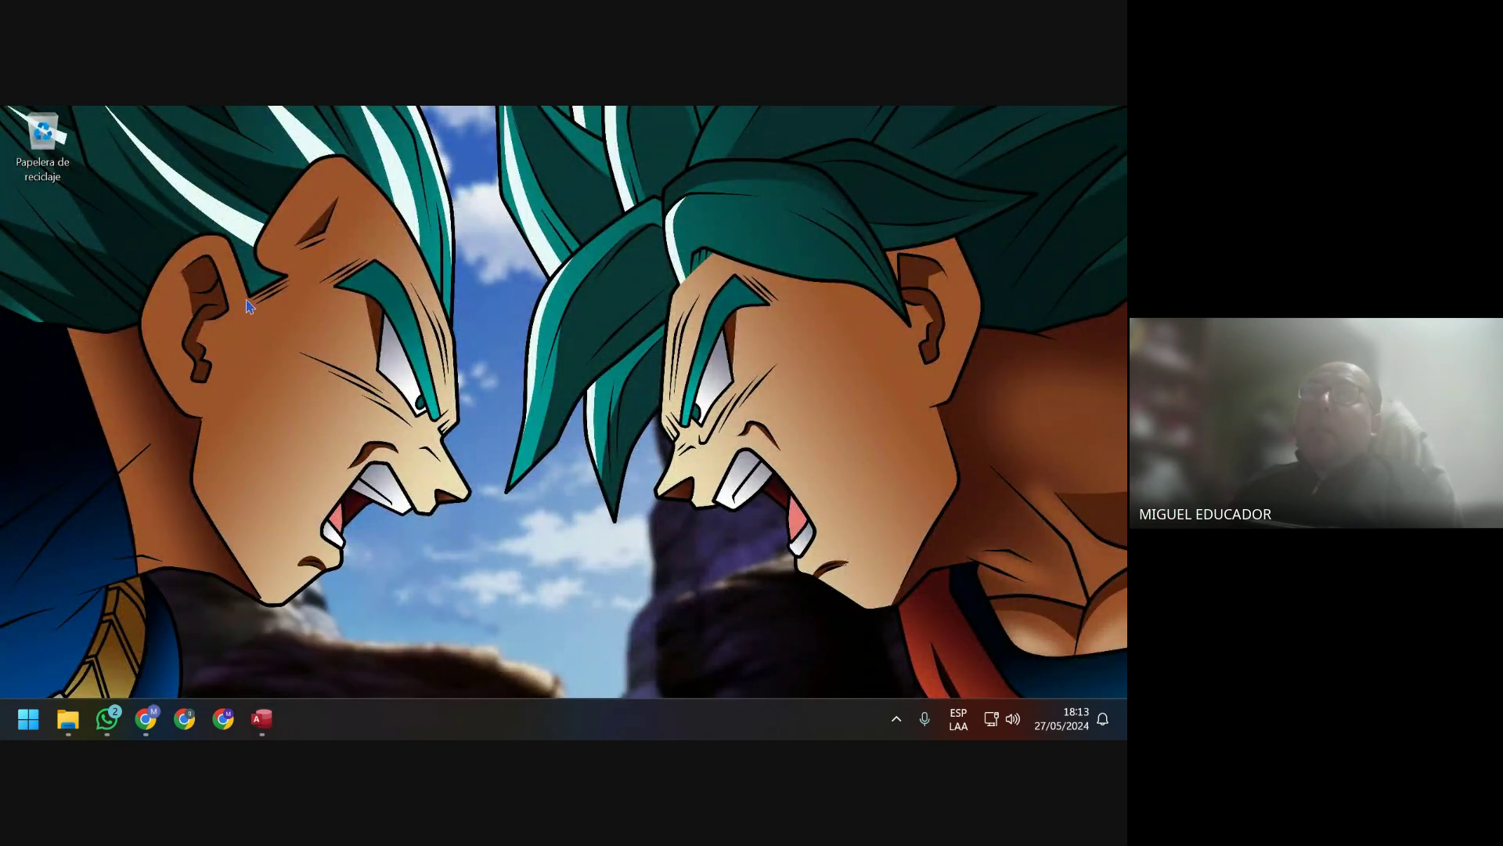
right_click(220, 301)
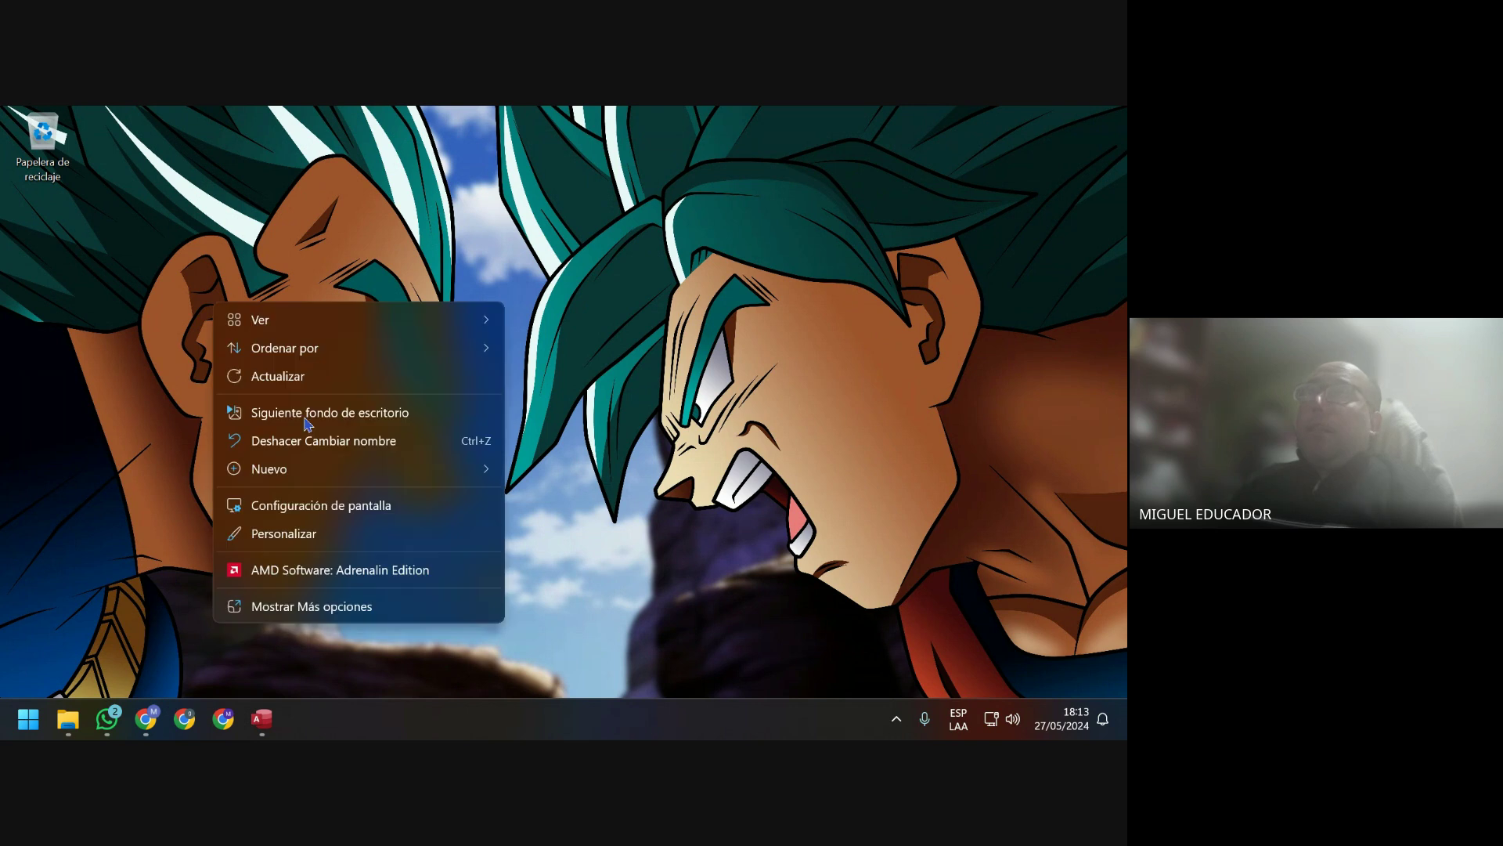
left_click(70, 718)
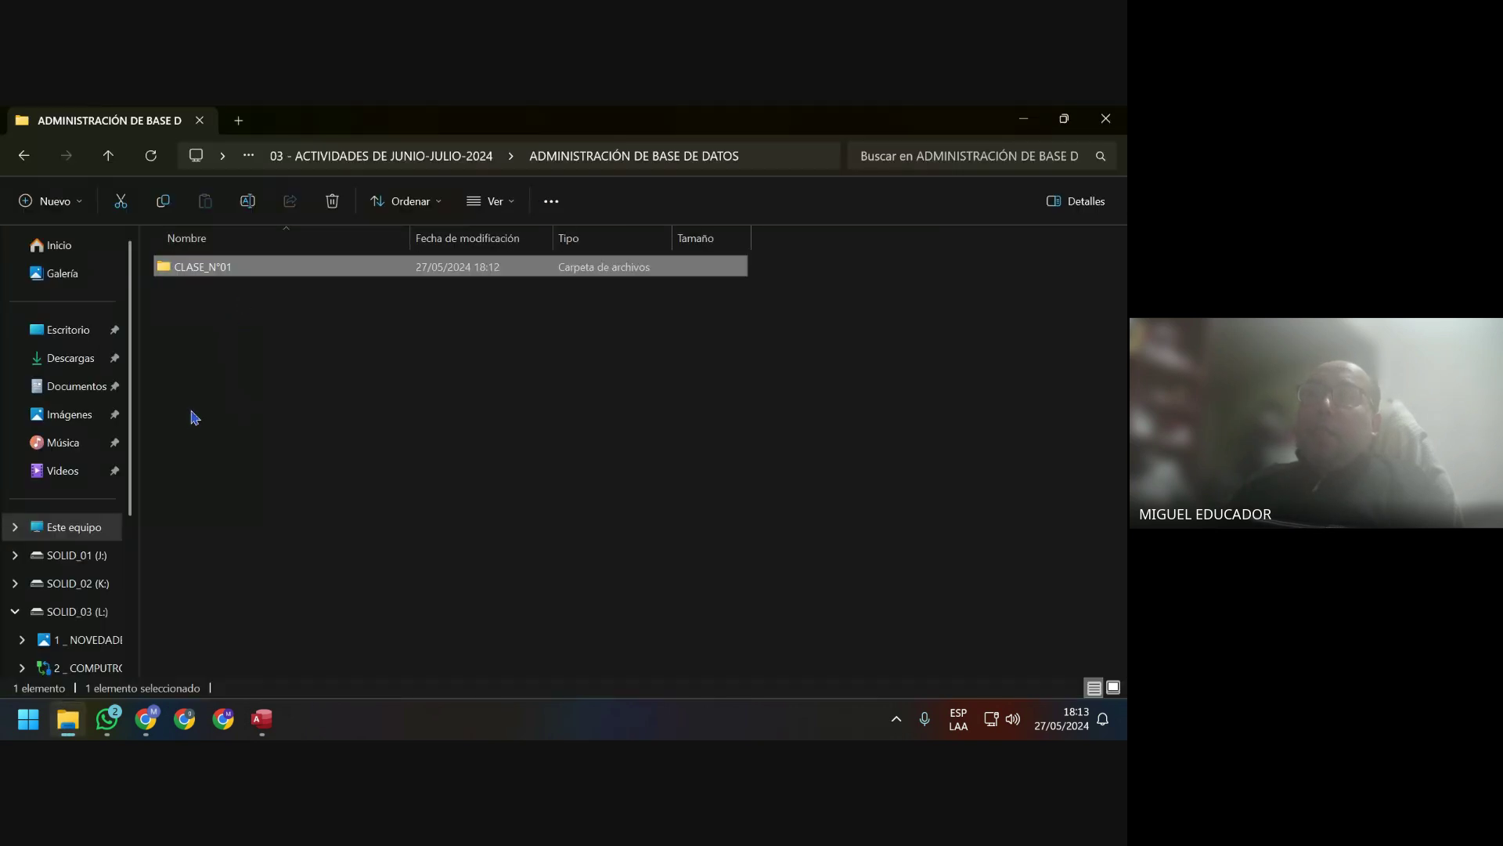
left_click(100, 612)
left_click(260, 292)
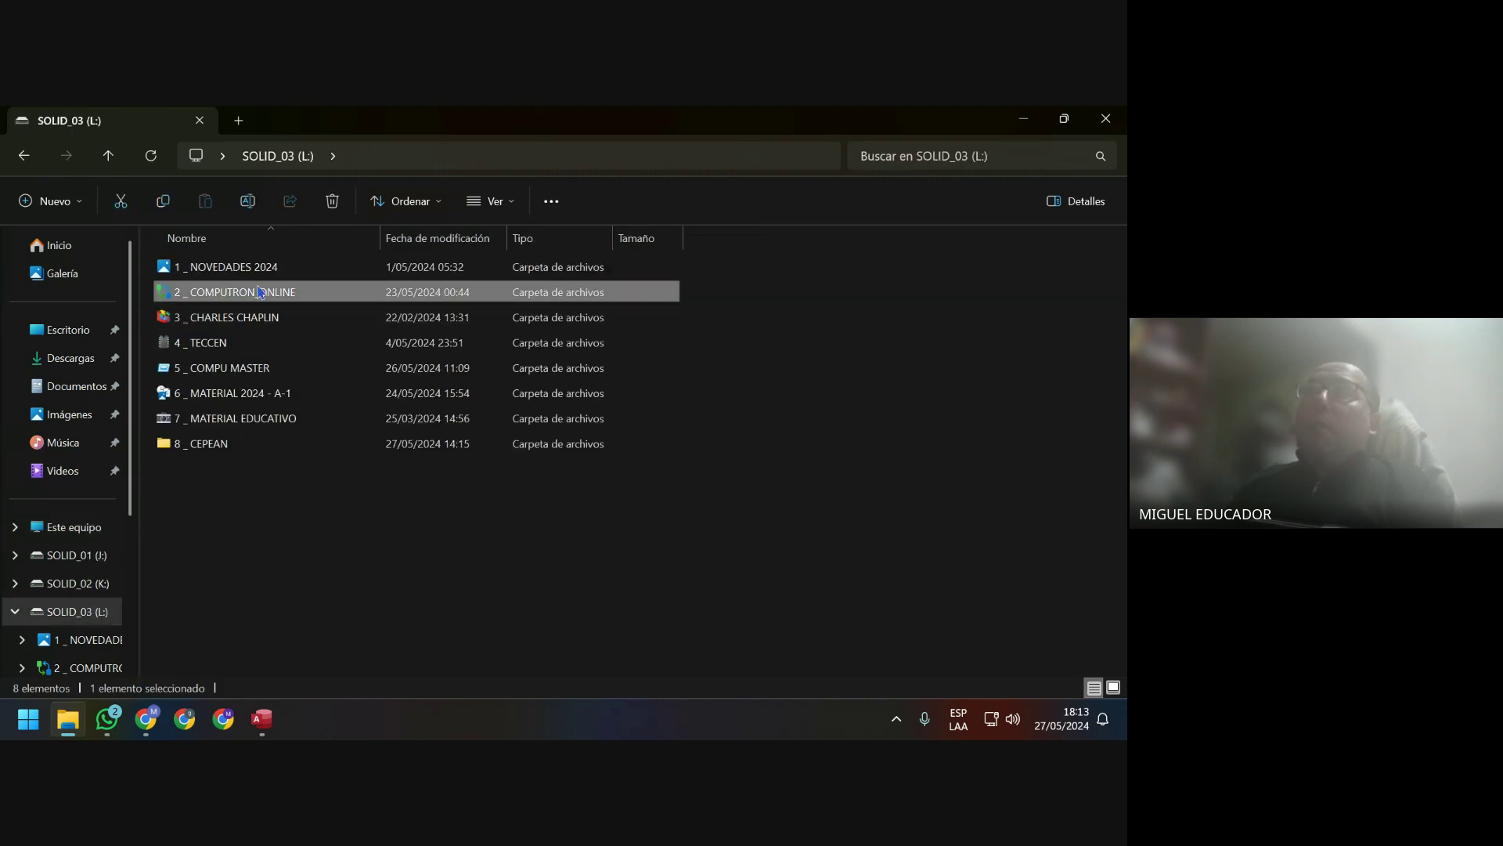
double_click(261, 292)
double_click(261, 342)
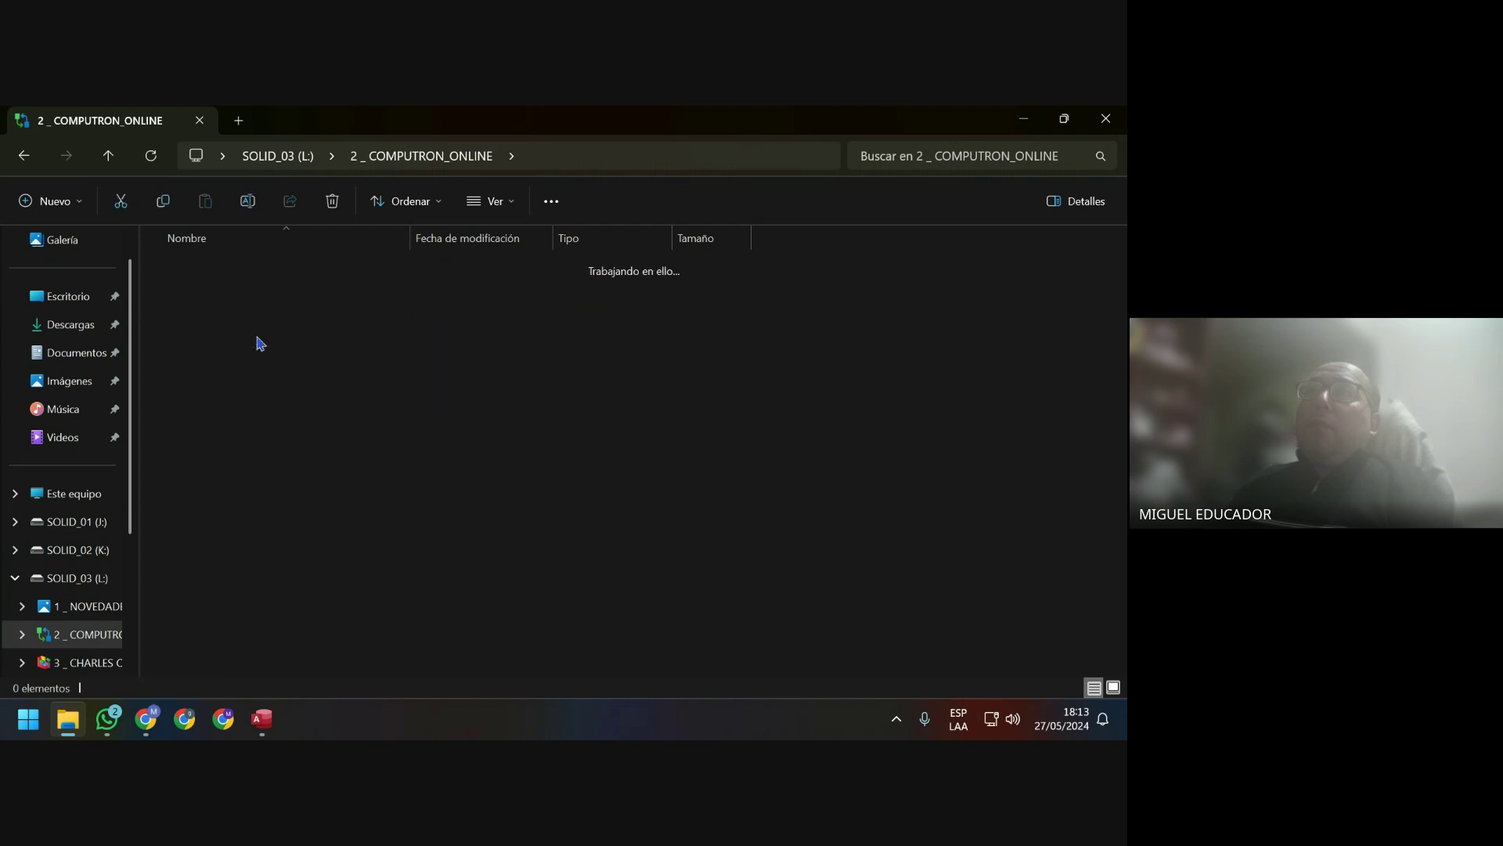
double_click(262, 342)
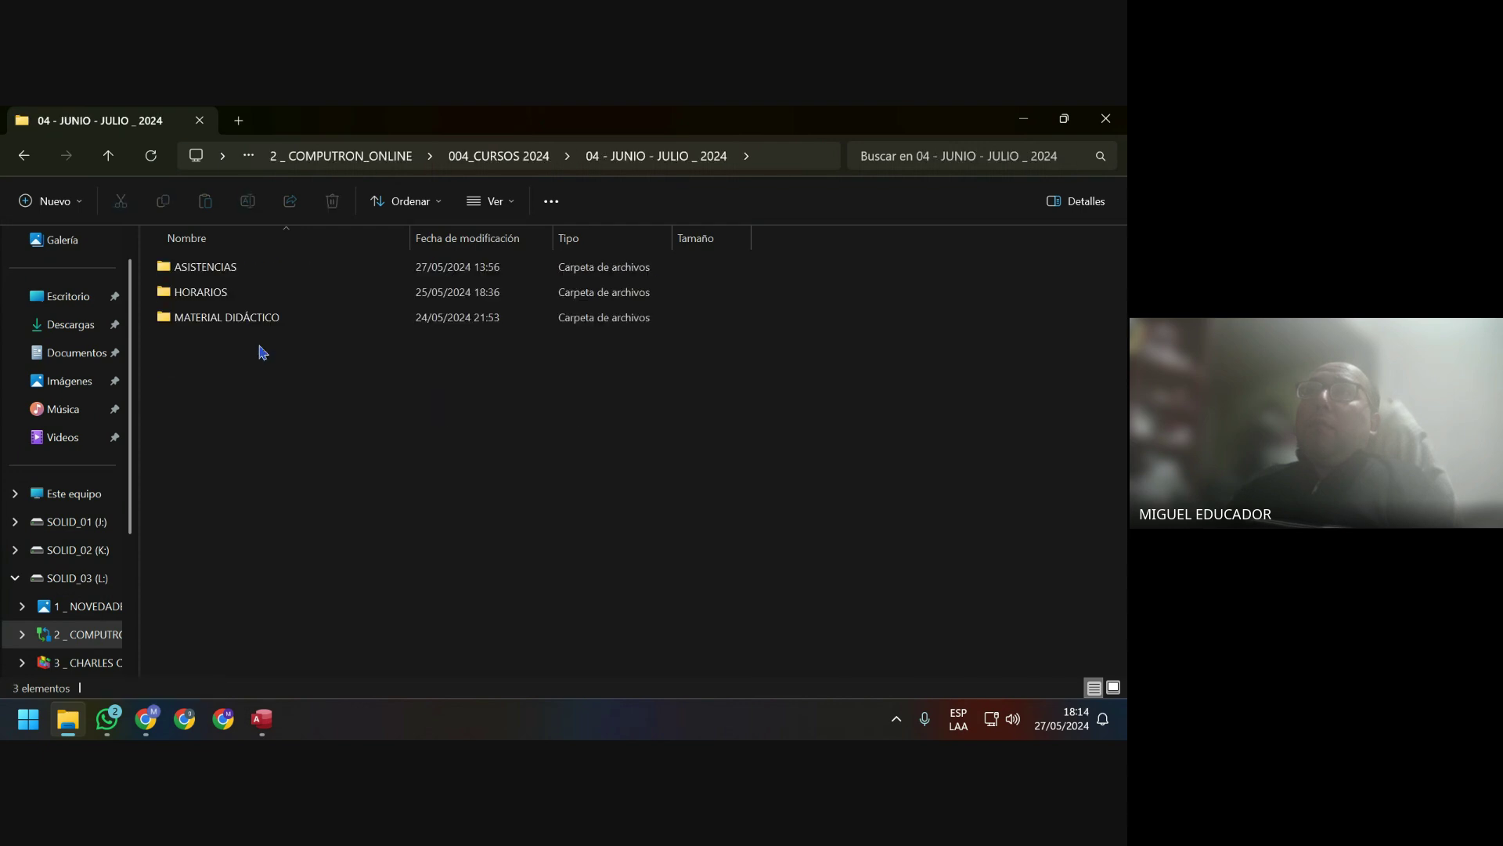
double_click(260, 317)
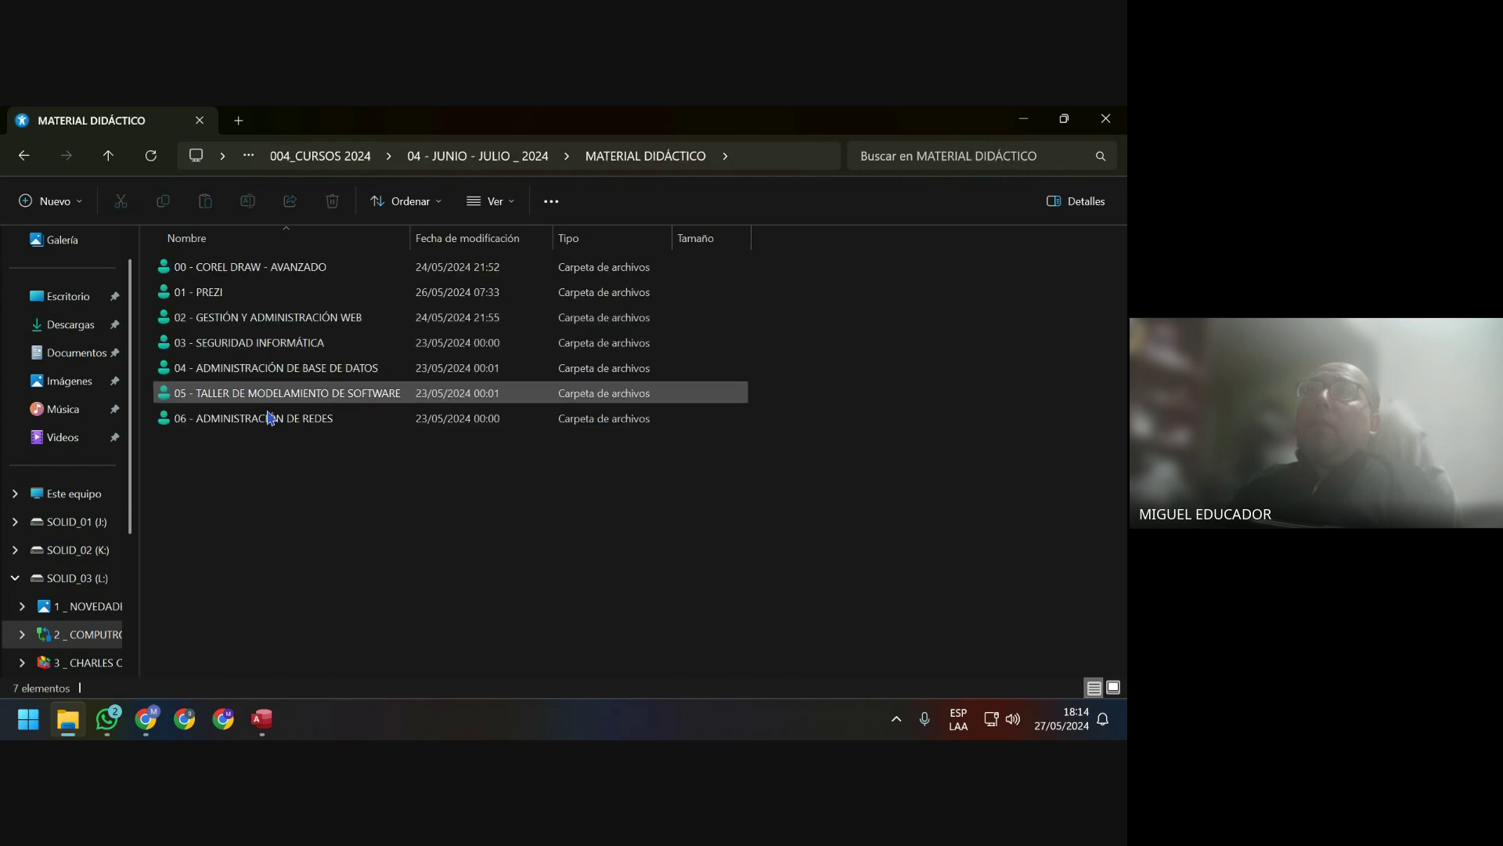
double_click(283, 370)
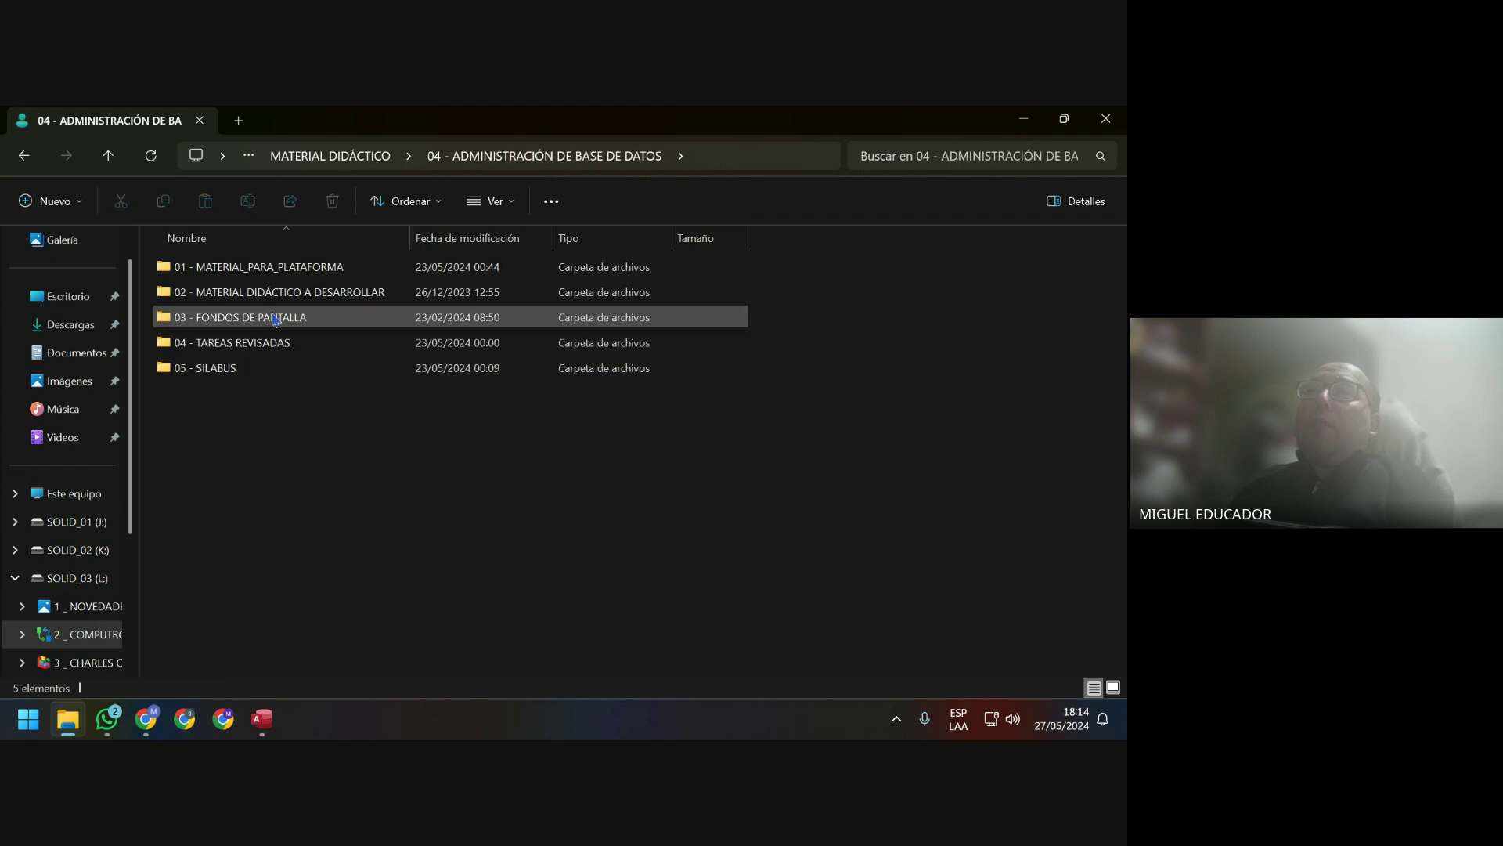
Open the 03 - FONDOS DE PANTALLA folder, set the SQL image 01.png as the desktop background, and close the image viewer.
double_click(276, 319)
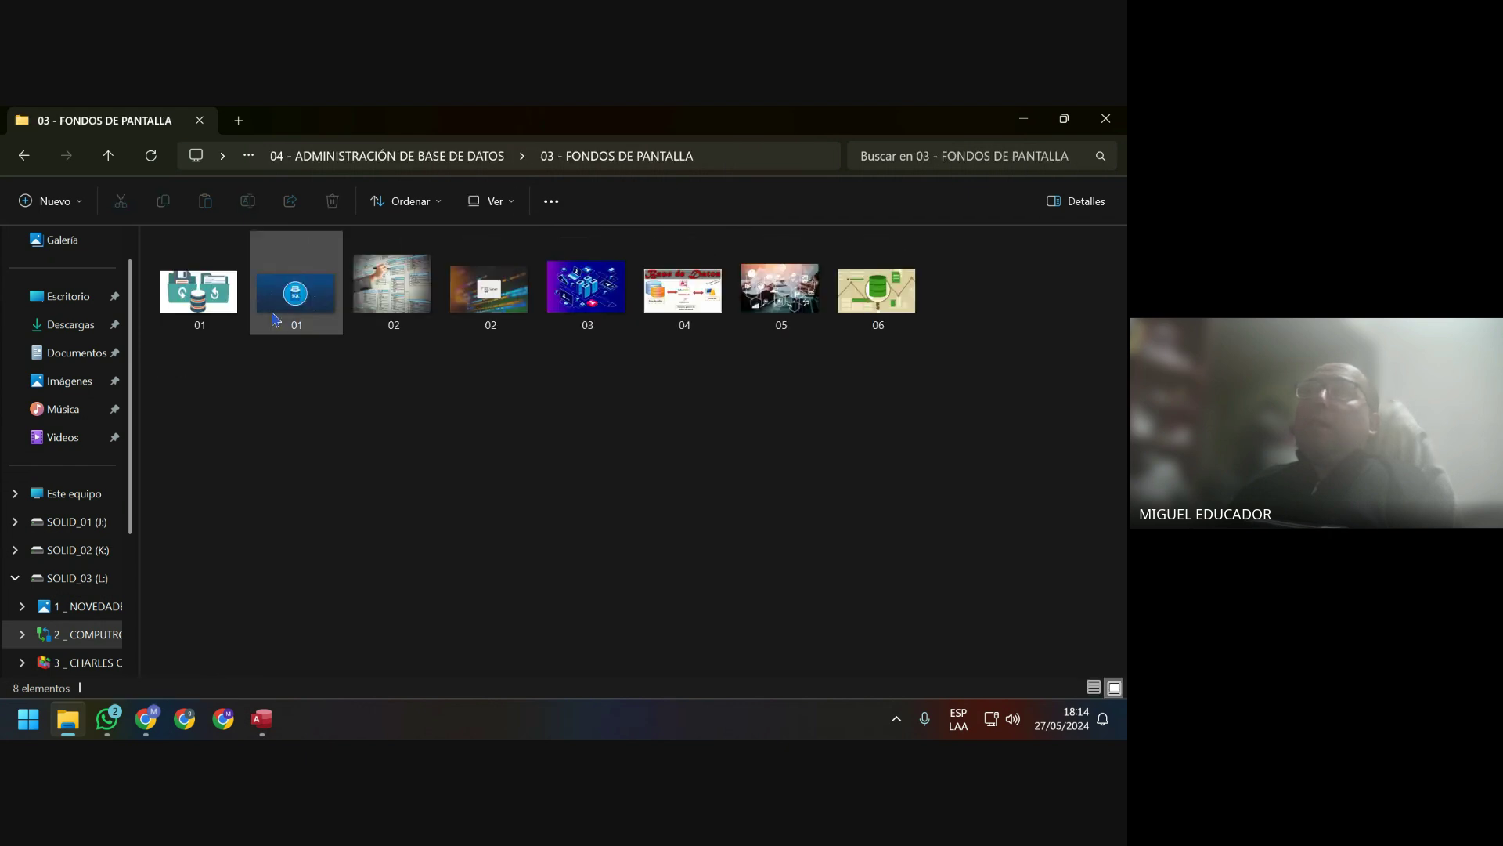
key("Right")
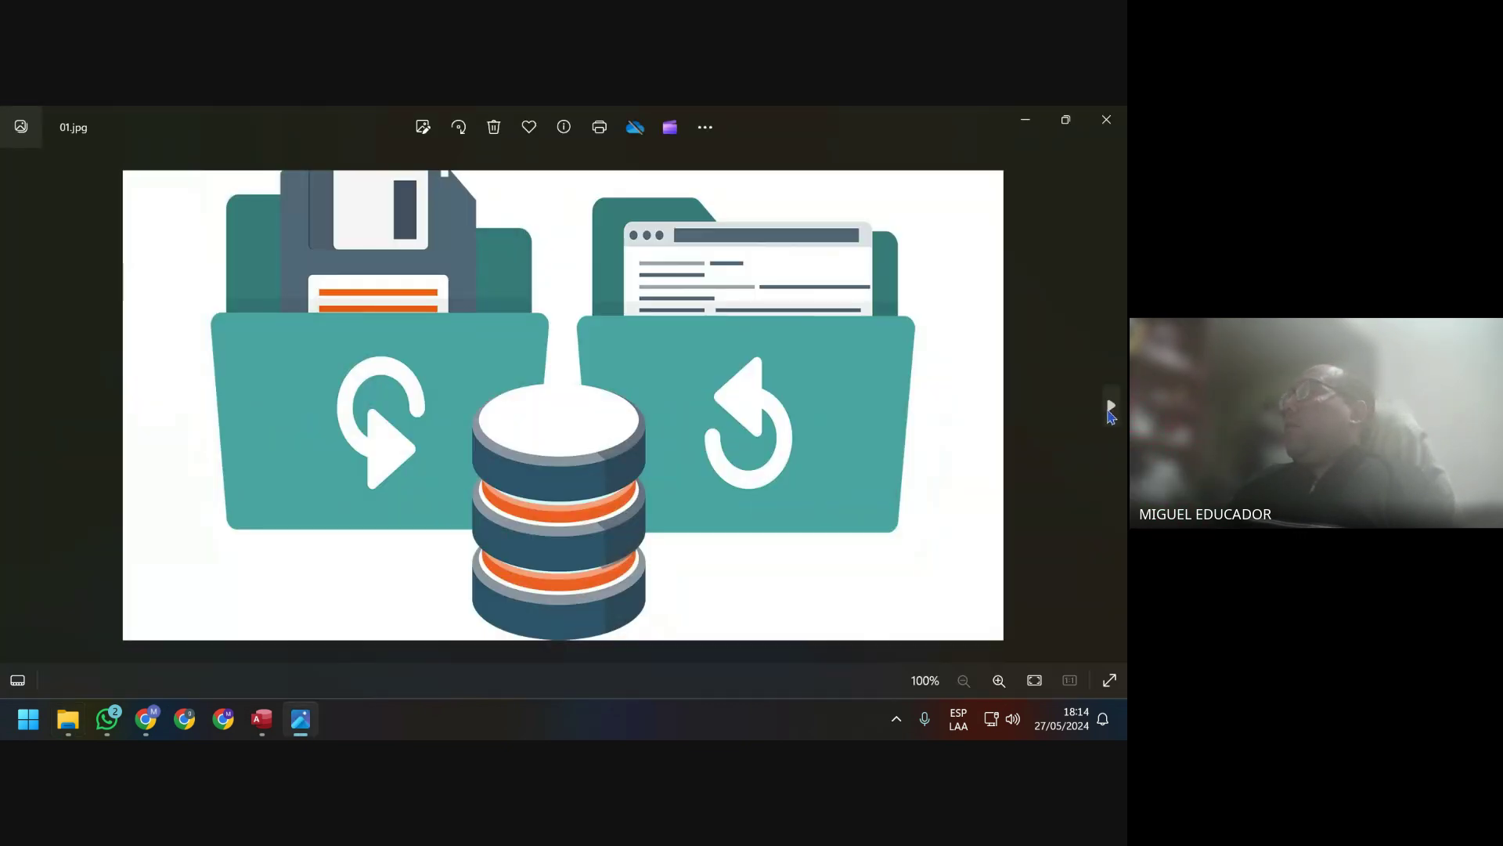
left_click(1110, 408)
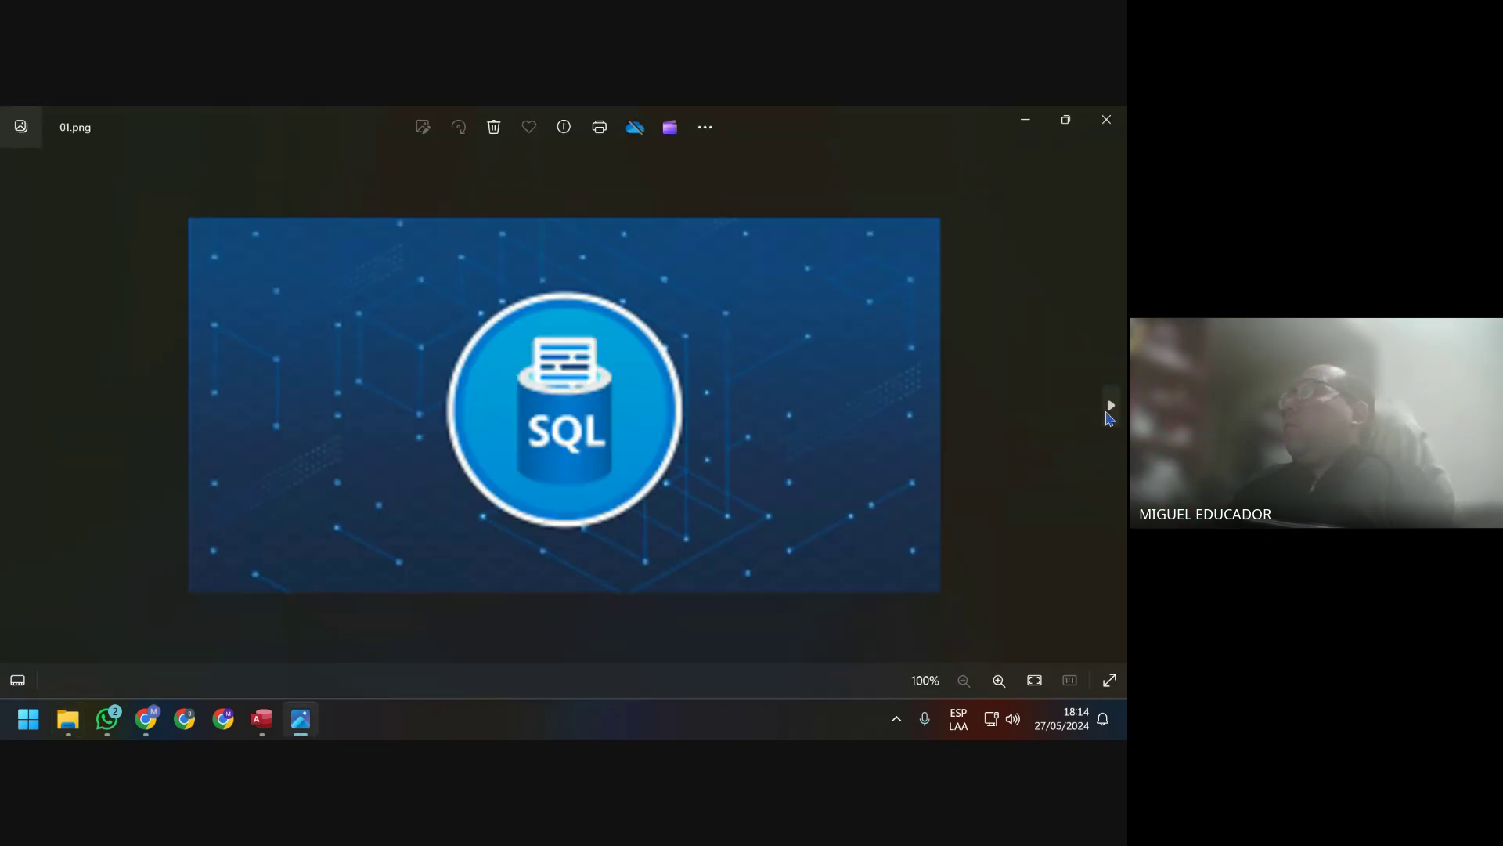
left_click(1109, 415)
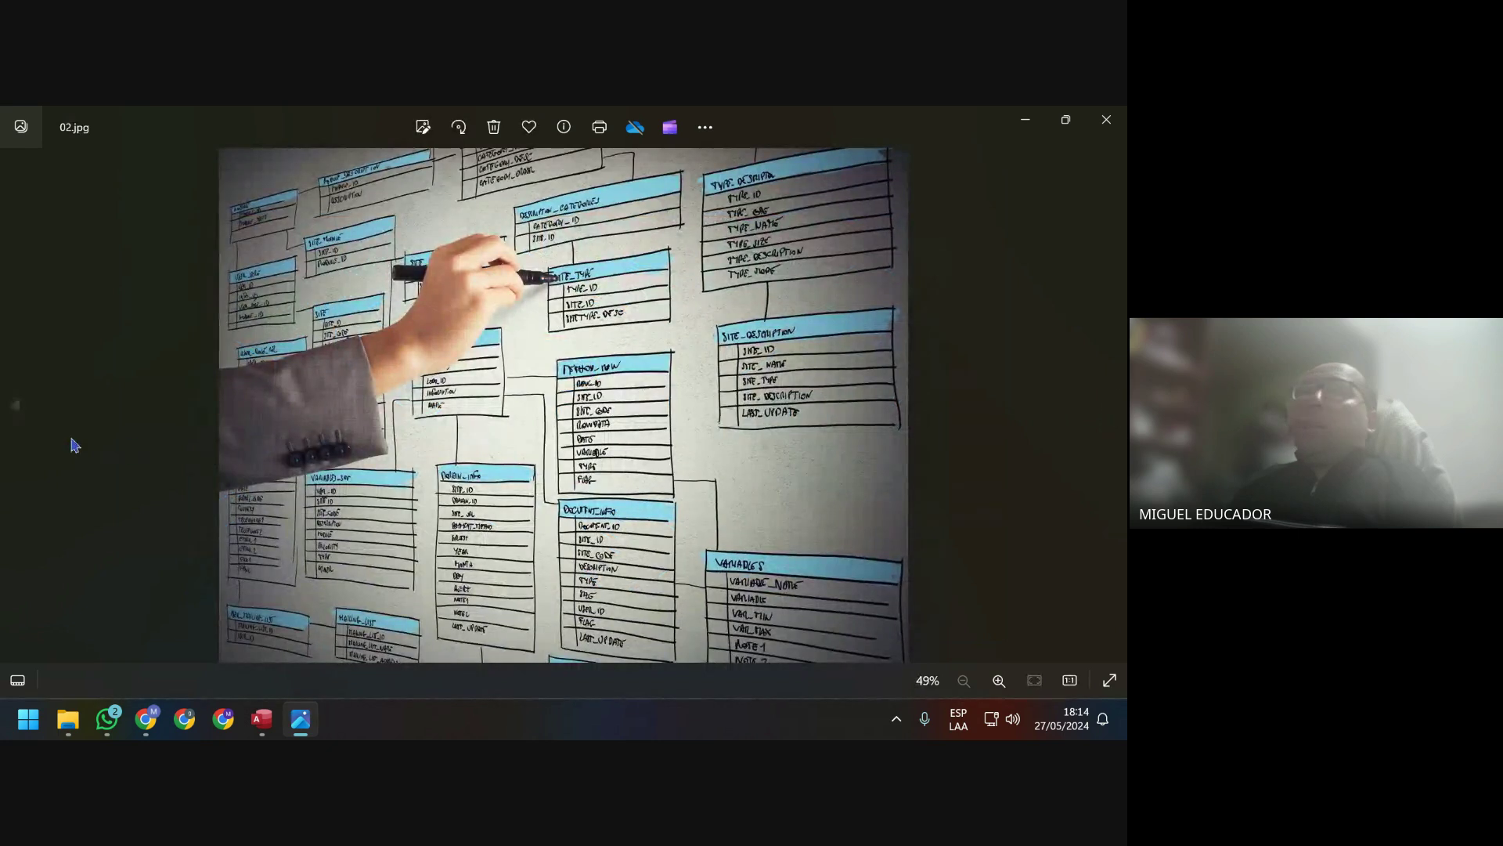
left_click(14, 405)
right_click(498, 398)
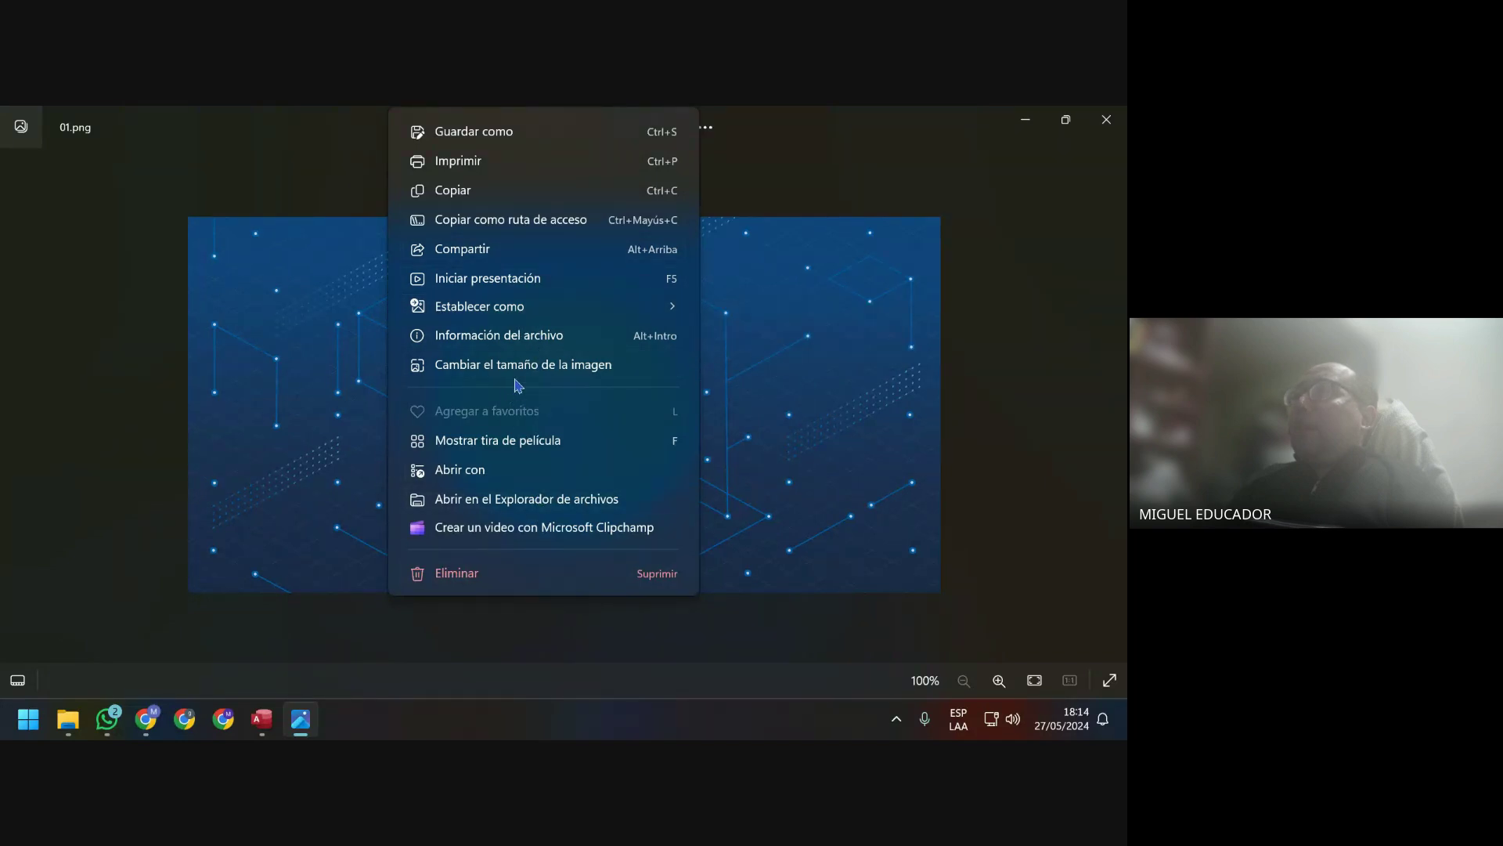
mouse_move(540, 312)
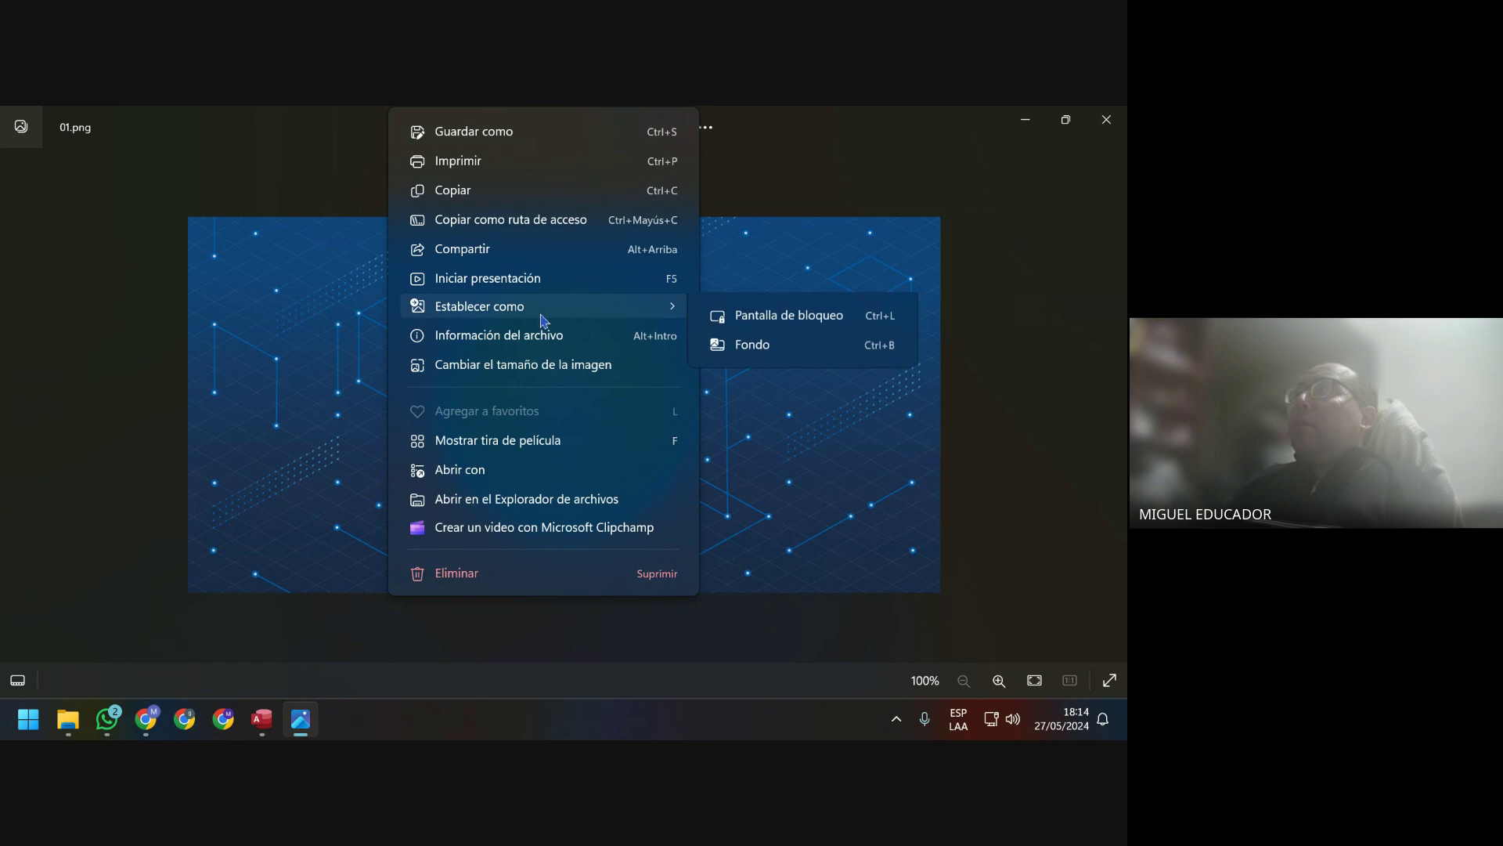
left_click(784, 347)
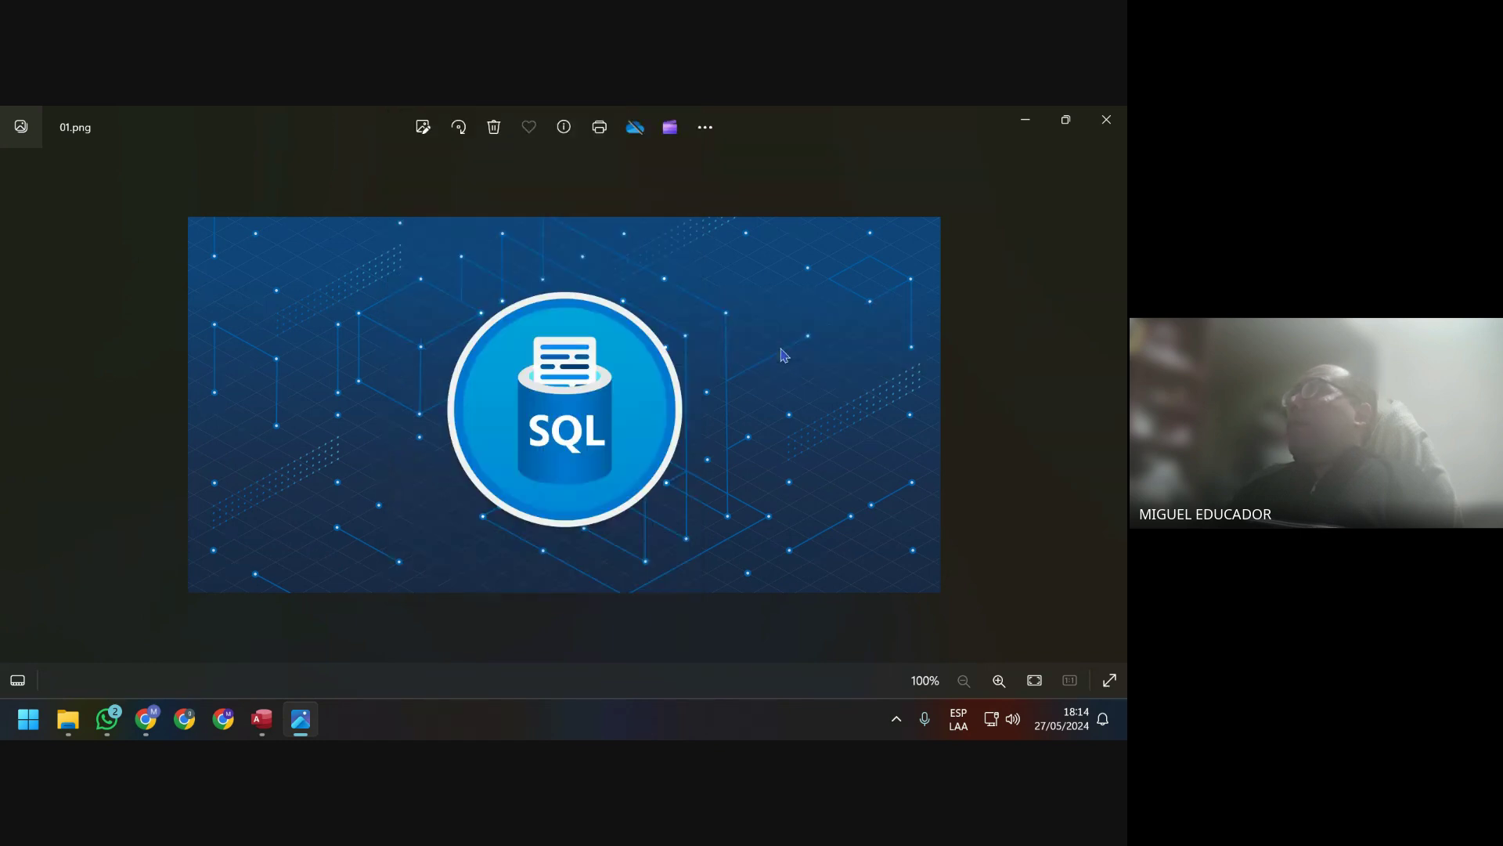
left_click(1106, 119)
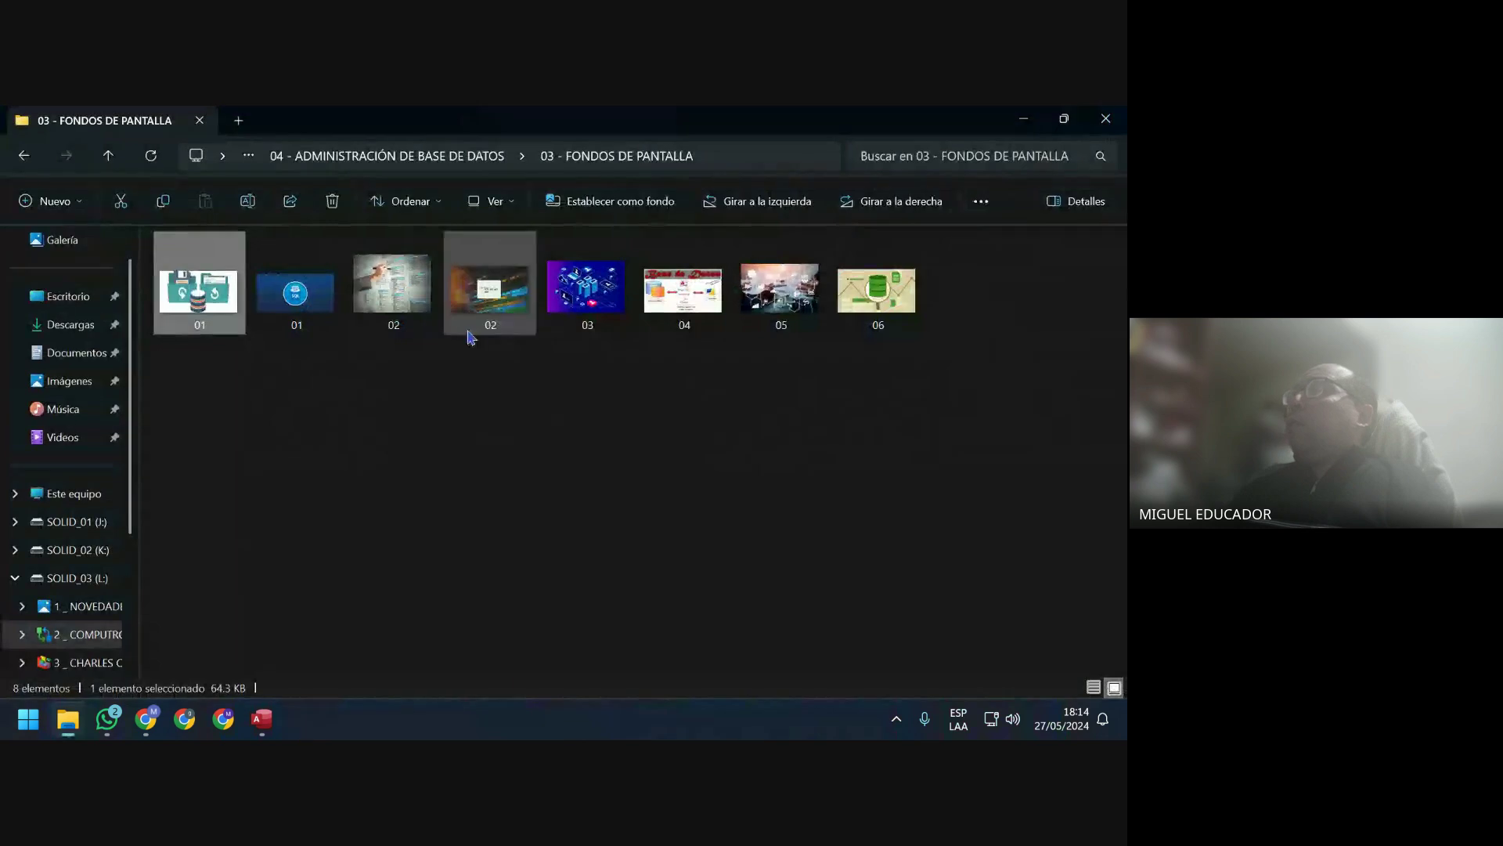
Return to 04 - ADMINISTRACIÓN DE BASE DE DATOS and open the CLASE_01 folder inside 02 - MATERIAL DIDÁCTICO A DESARROLLAR.
left_click(427, 156)
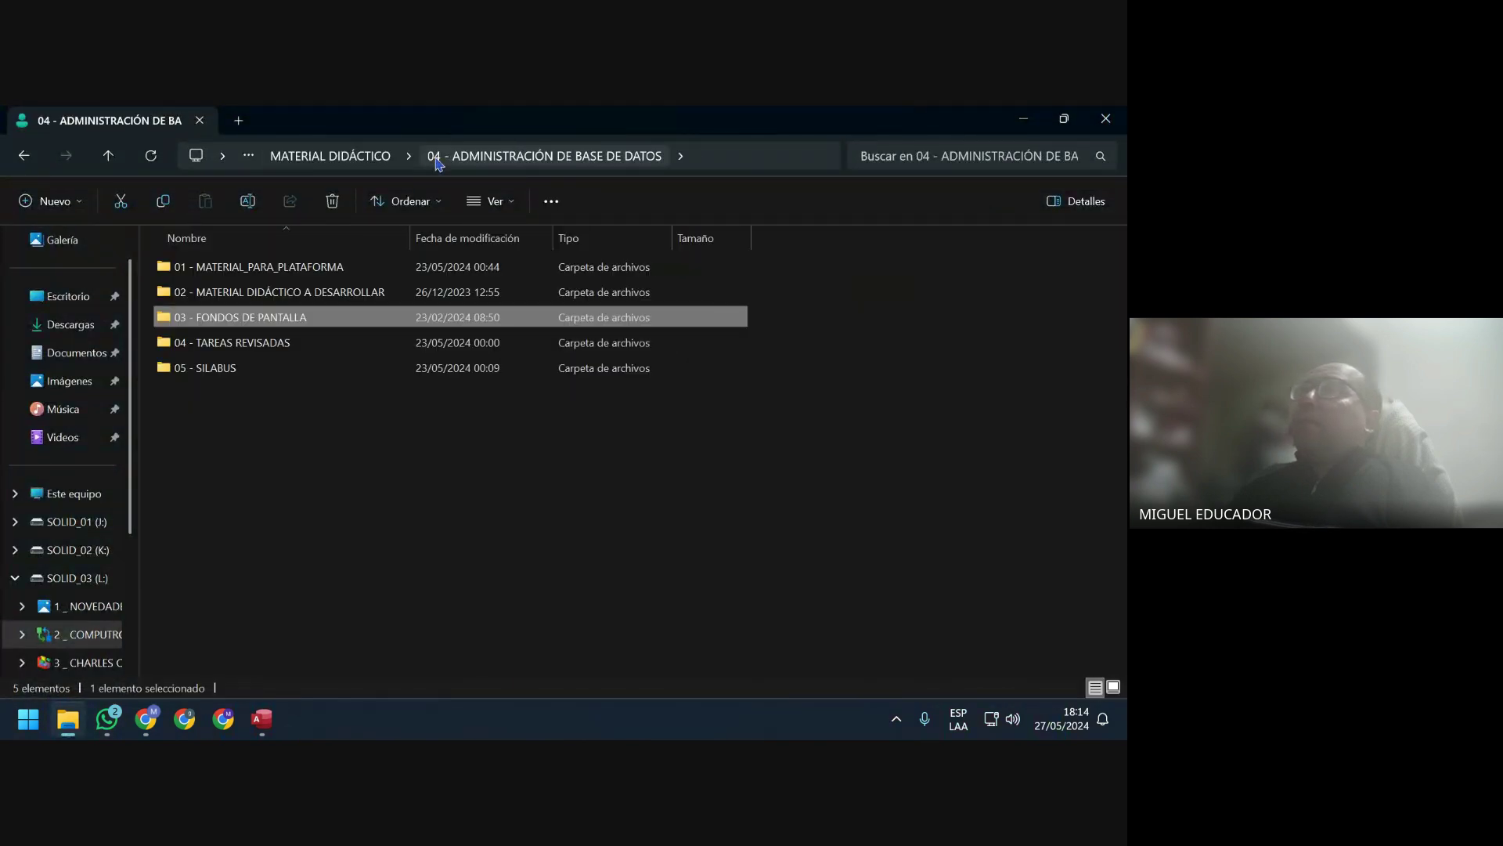
double_click(375, 292)
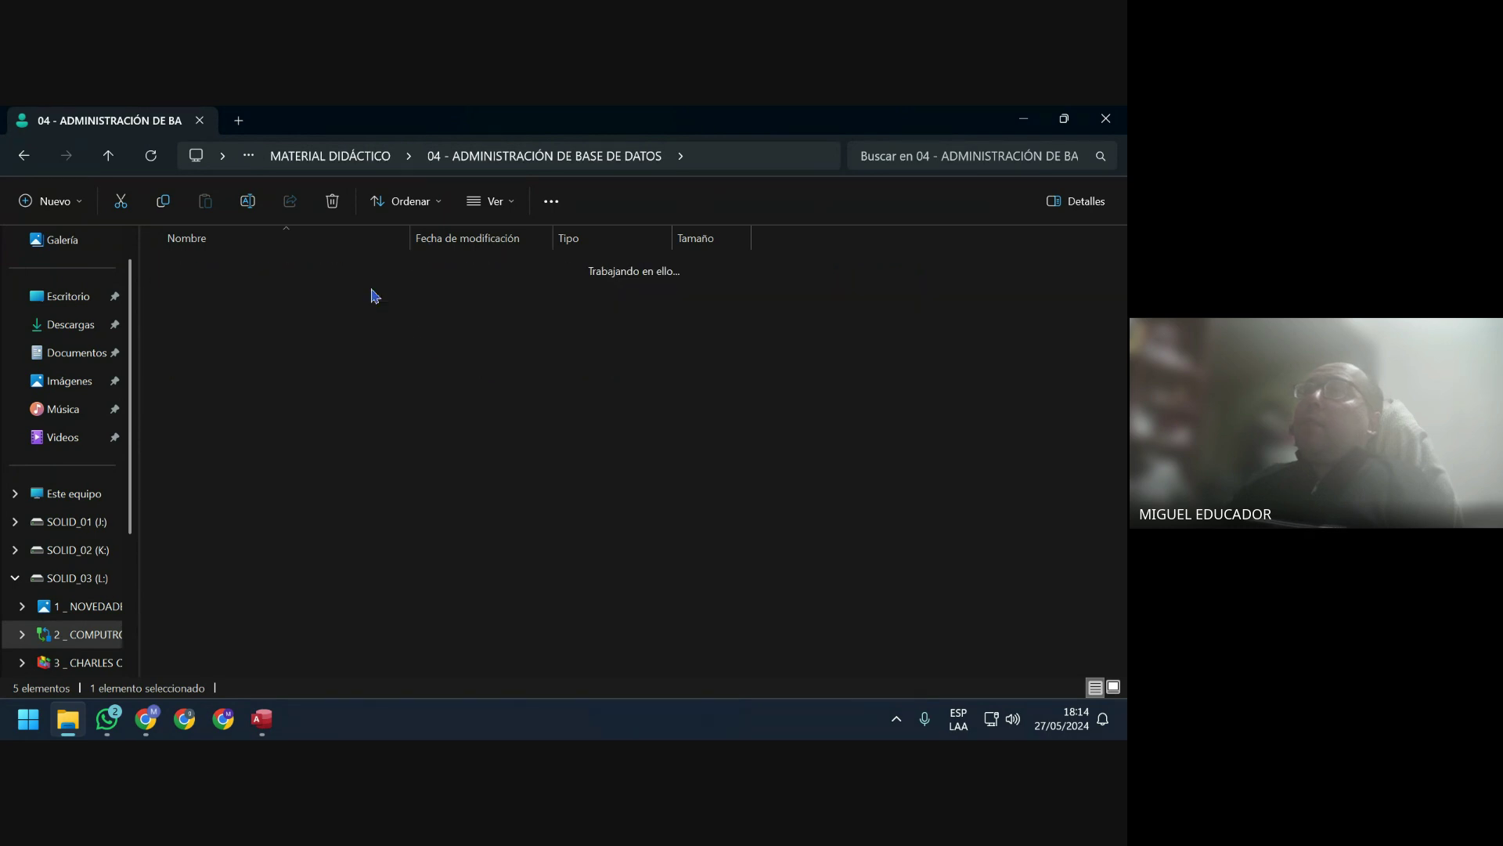
double_click(376, 292)
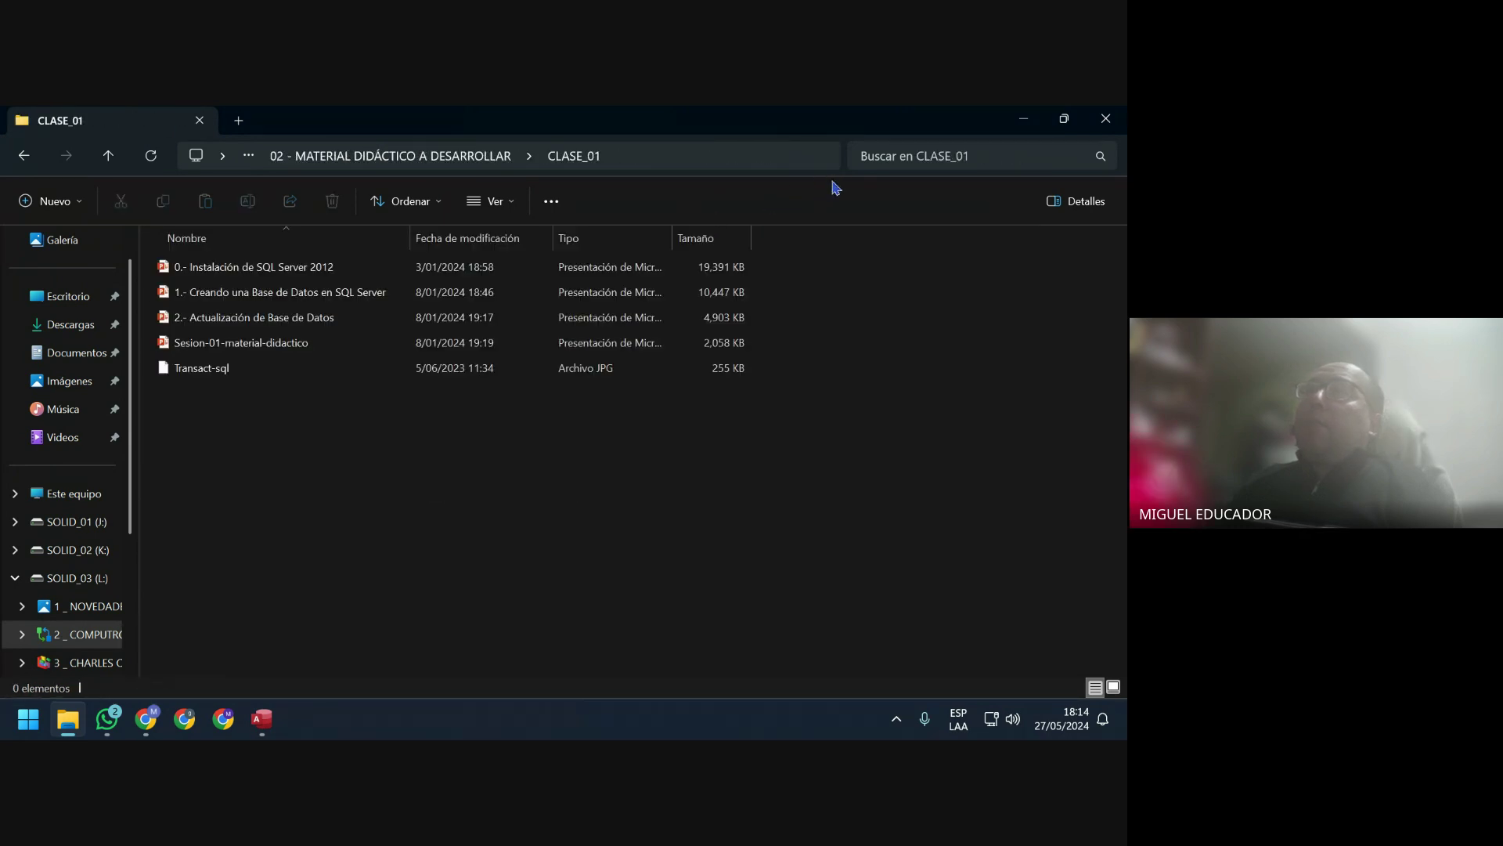
Set the desktop background image's fit to Ajustar in the personalization settings, close the settings, and refresh the desktop.
left_click(1024, 118)
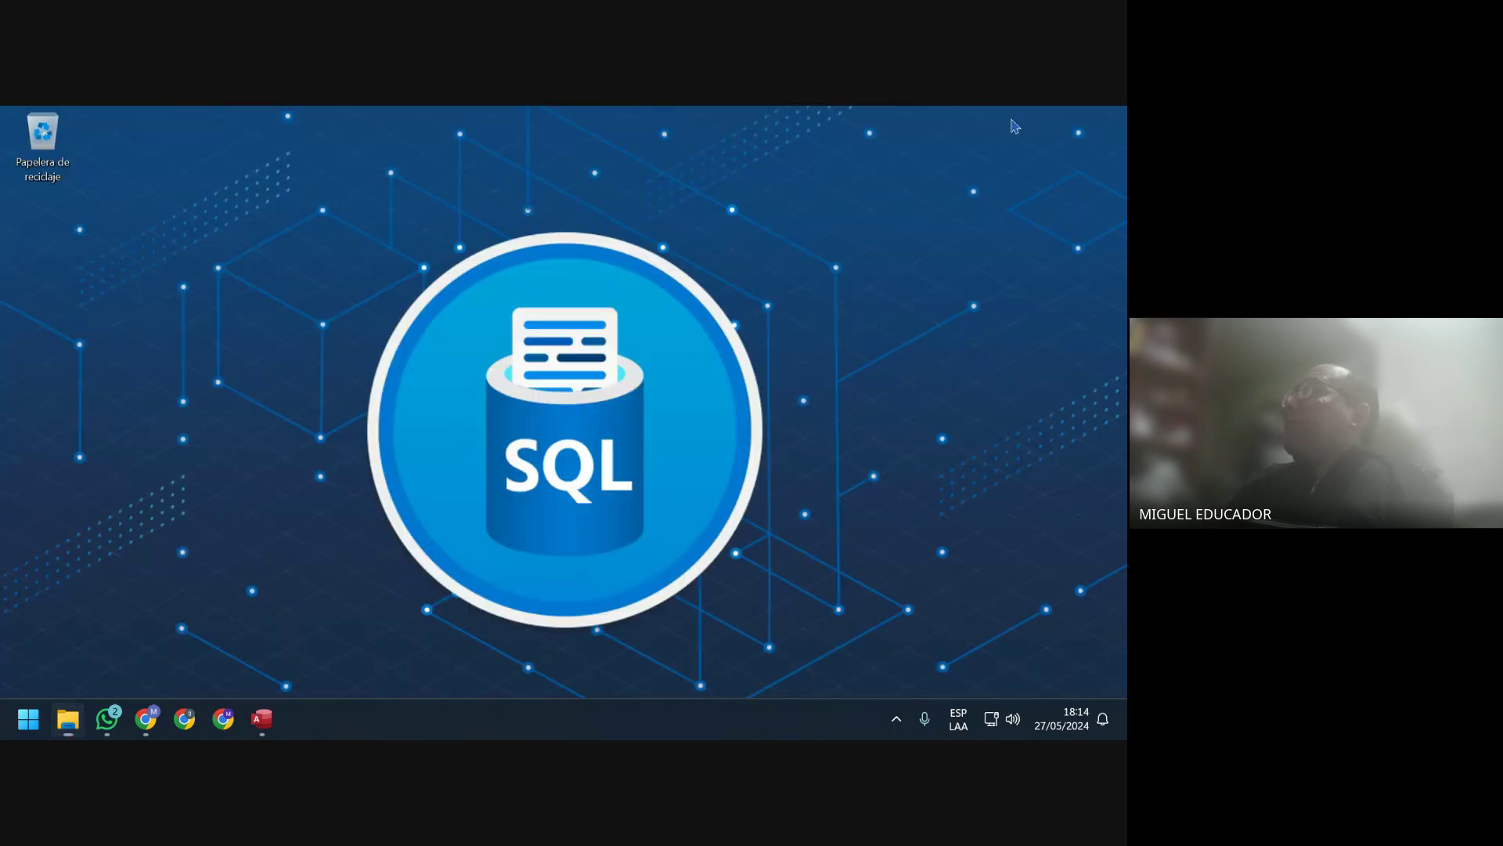
right_click(335, 229)
left_click(429, 430)
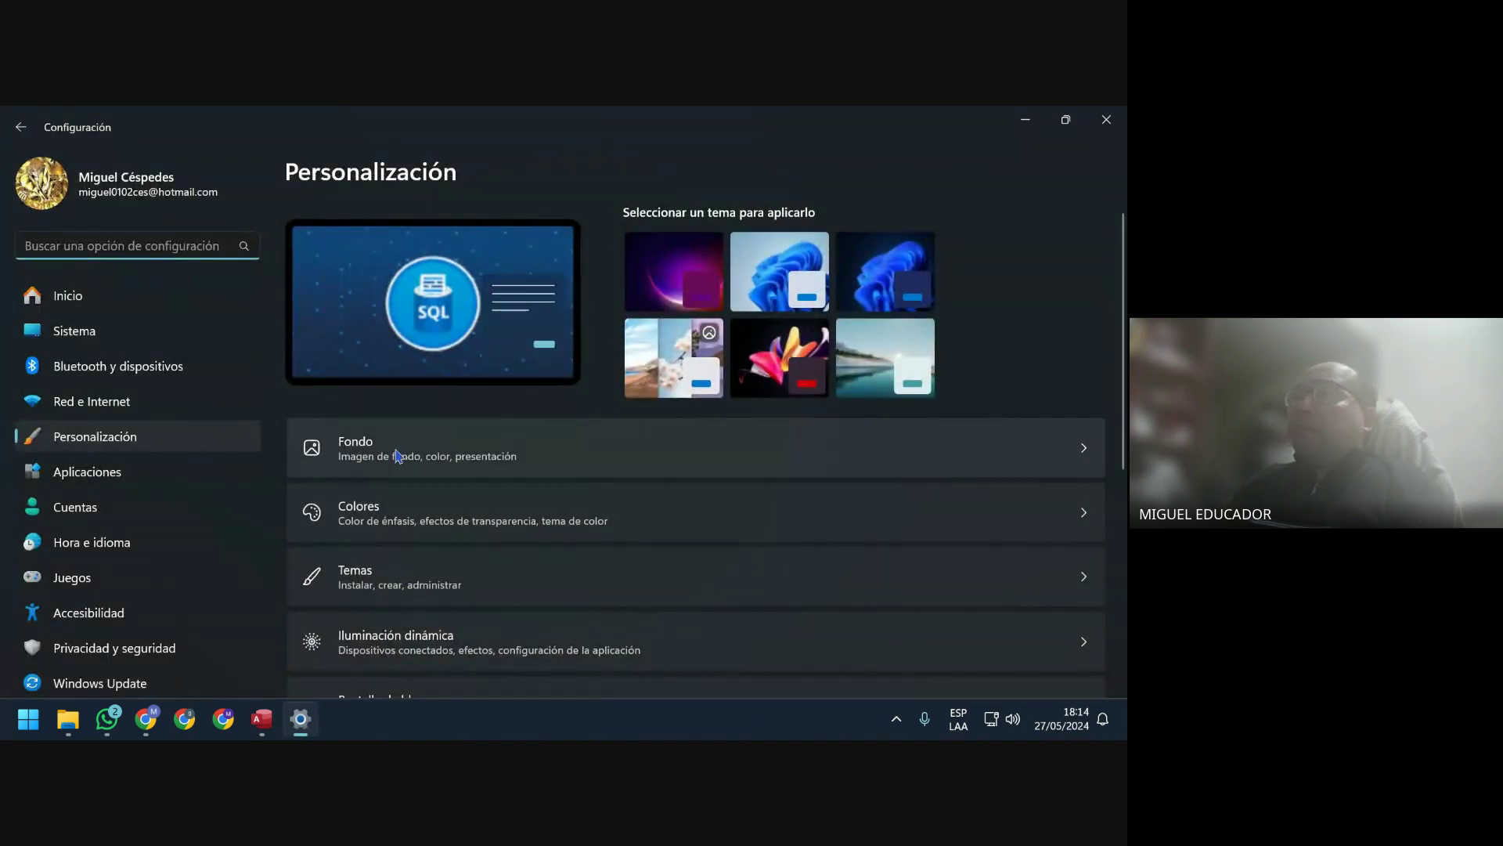
left_click(406, 453)
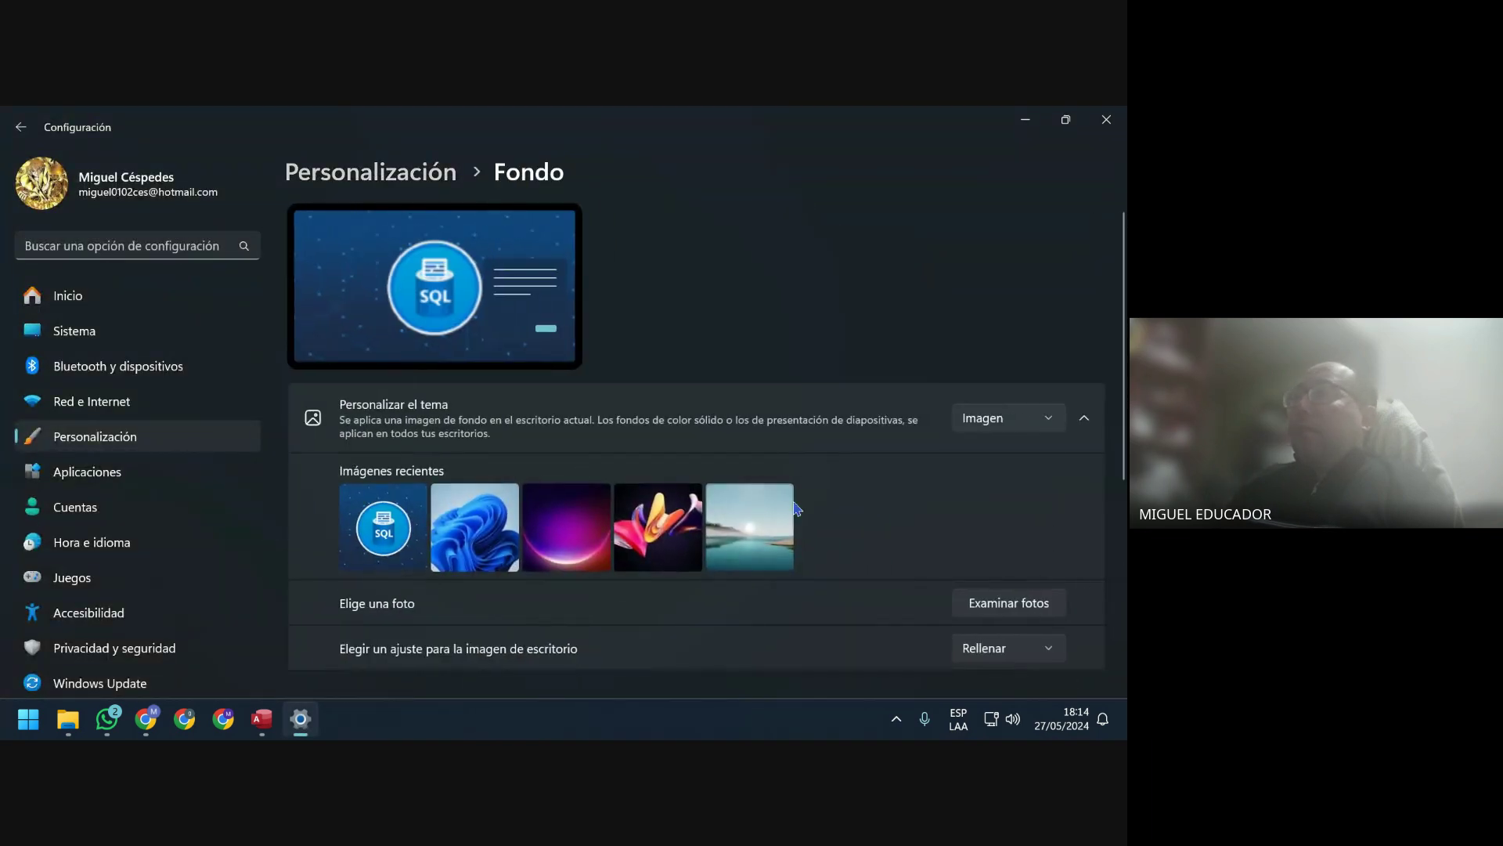
scroll(820, 525, "down", 1)
left_click(1005, 577)
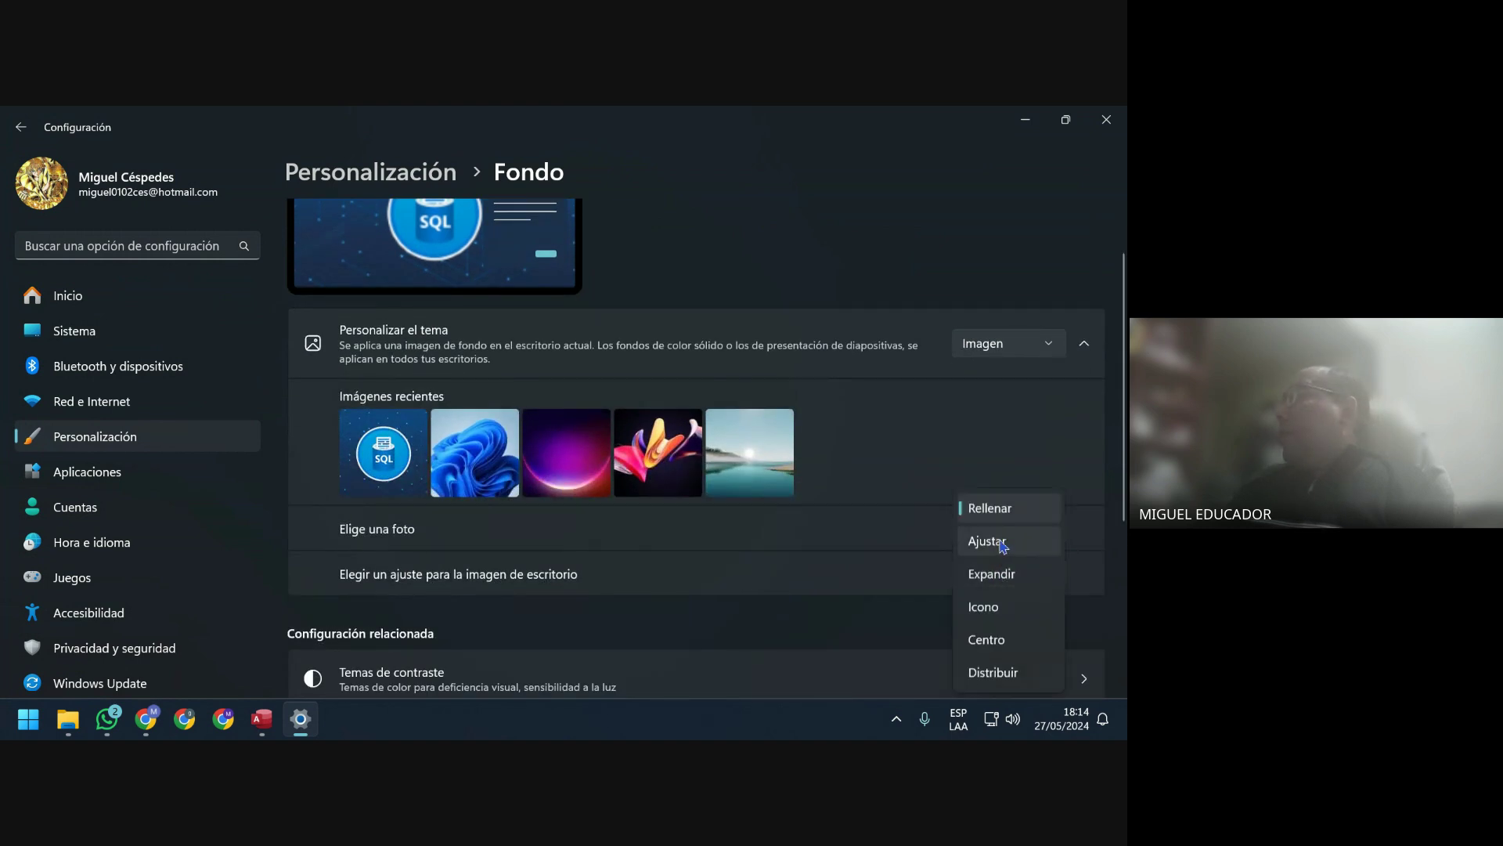
left_click(988, 541)
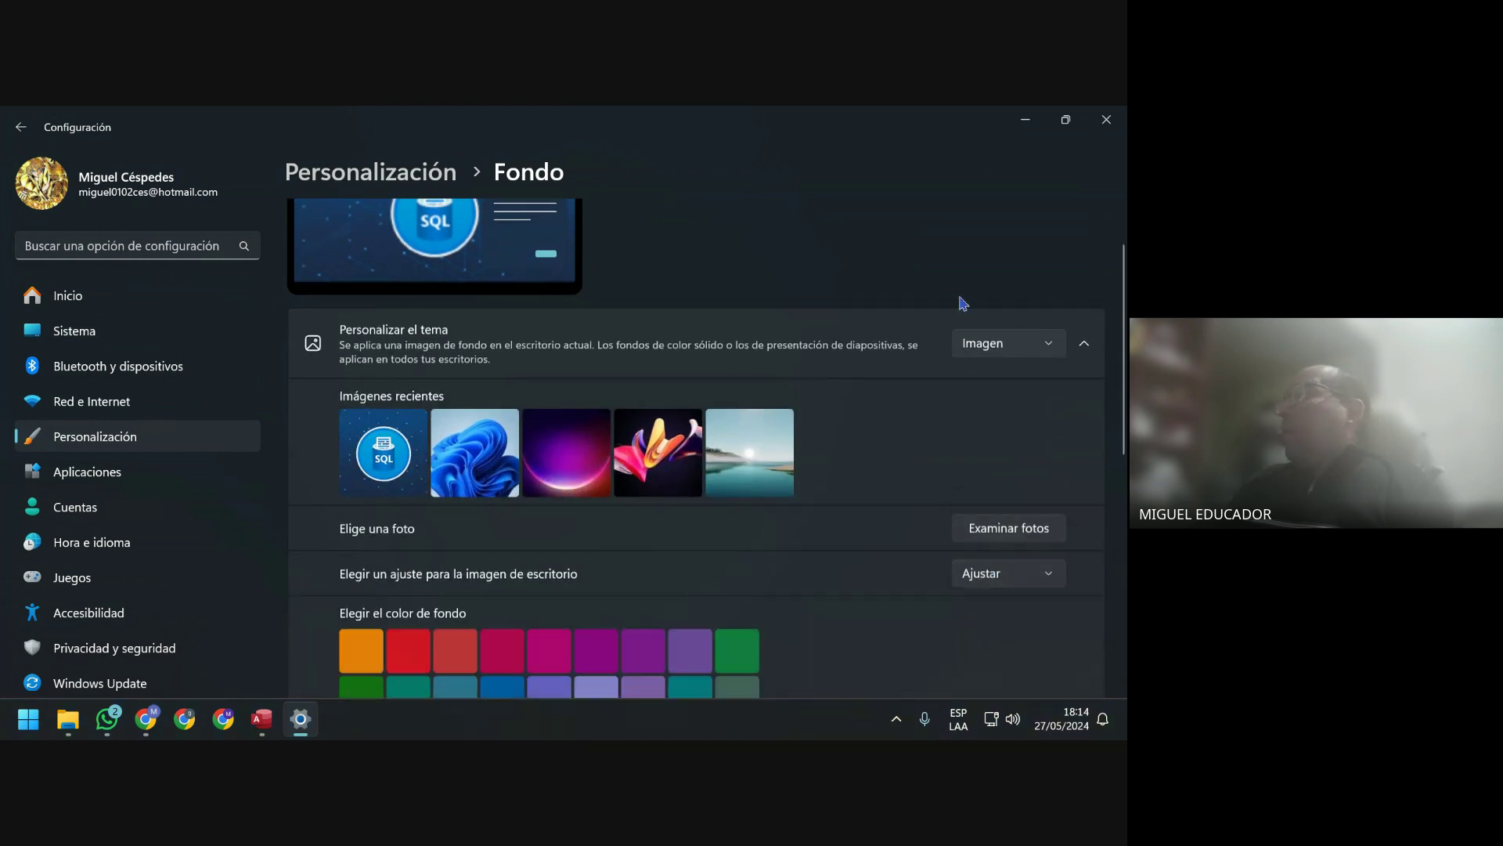
left_click(1108, 120)
right_click(415, 279)
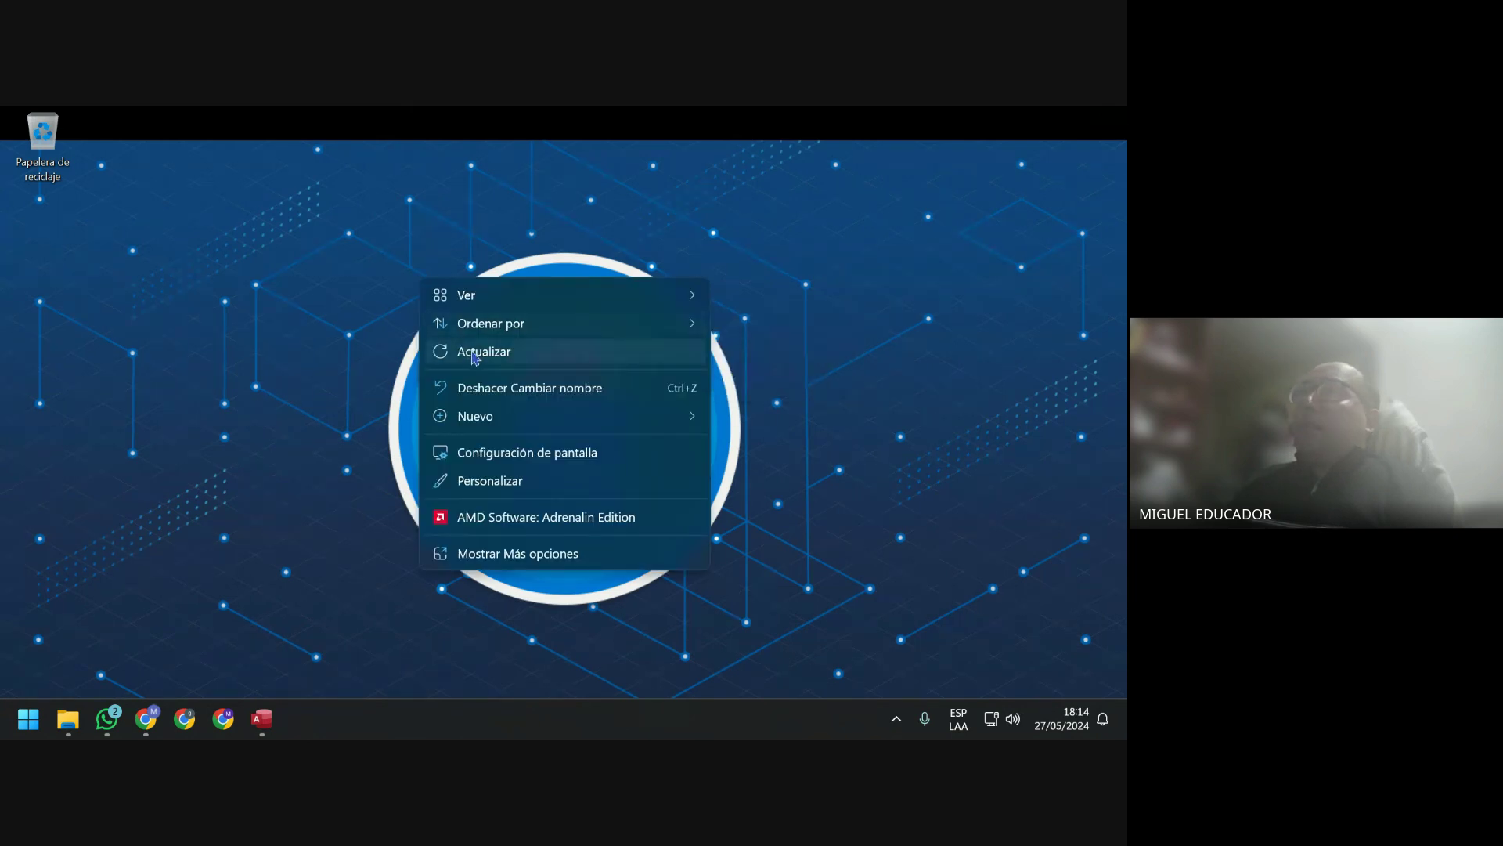
left_click(462, 339)
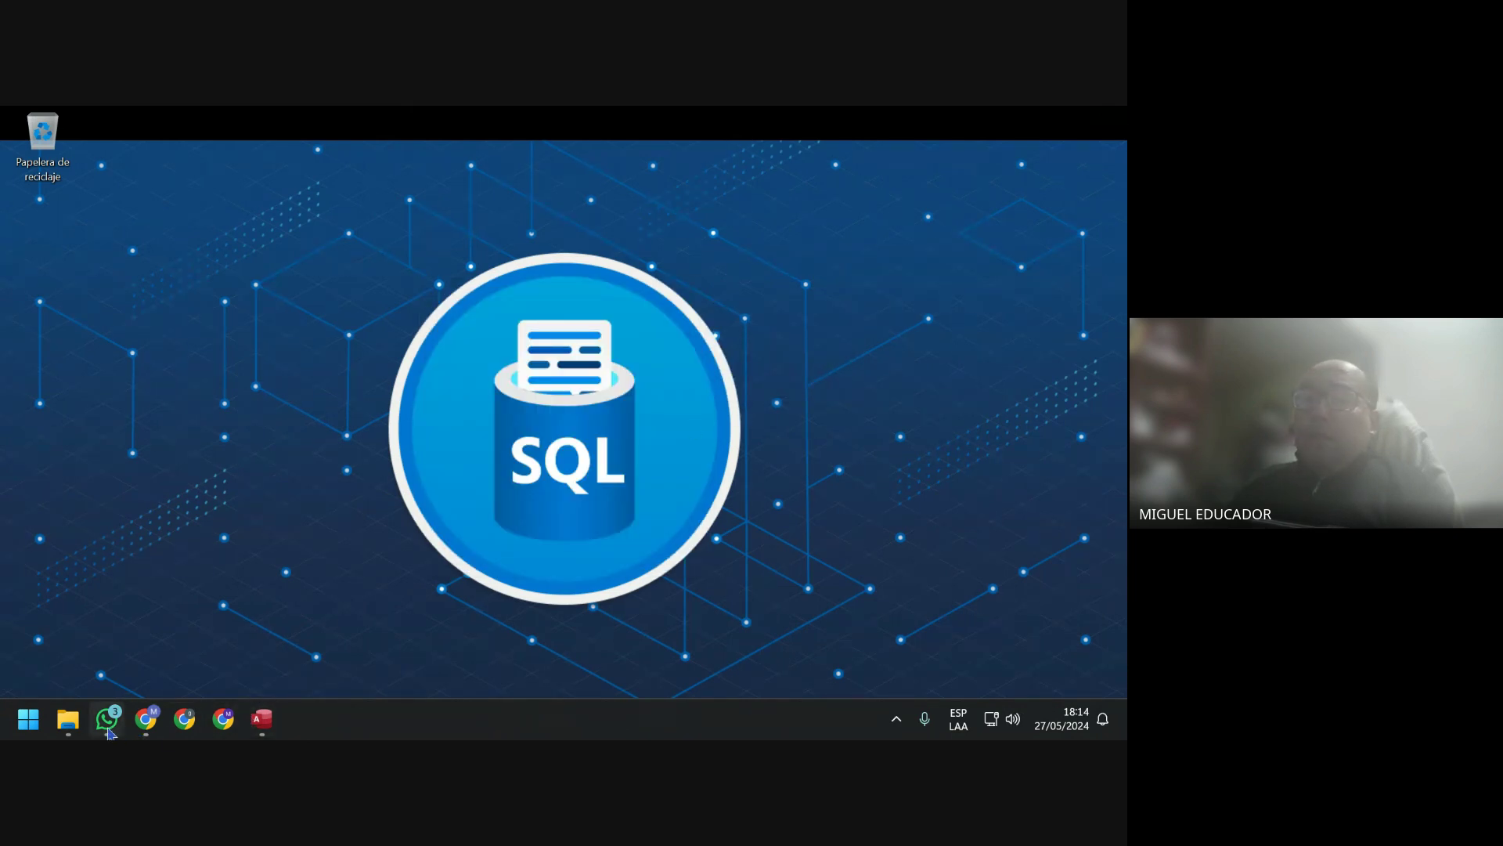
Switch back to File Explorer, slightly widen the Nombre column in the CLASE_01 folder, and minimize the window.
left_click(68, 718)
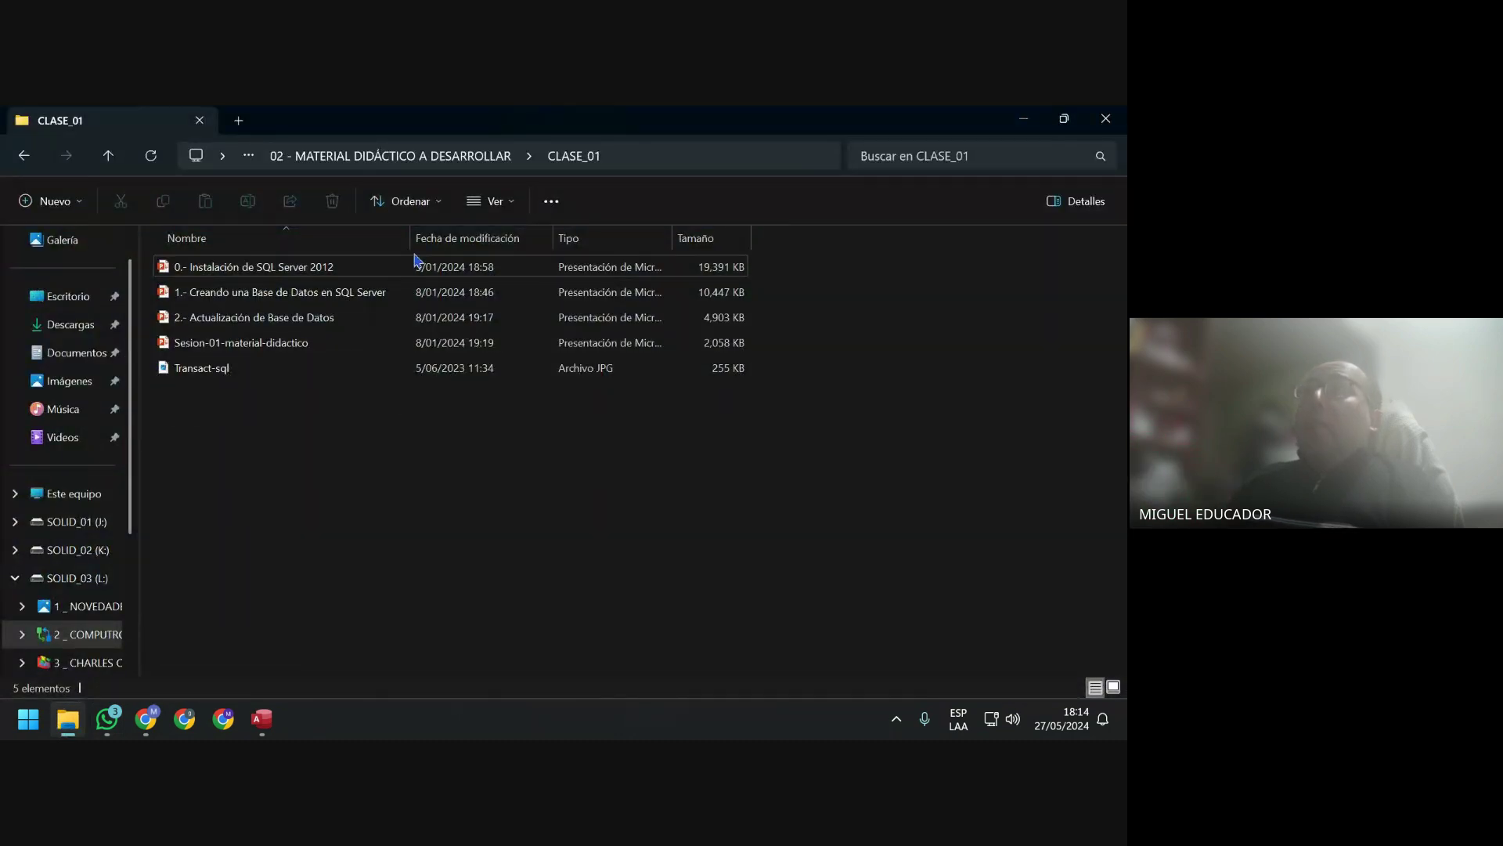
left_click_drag(410, 238, 422, 239)
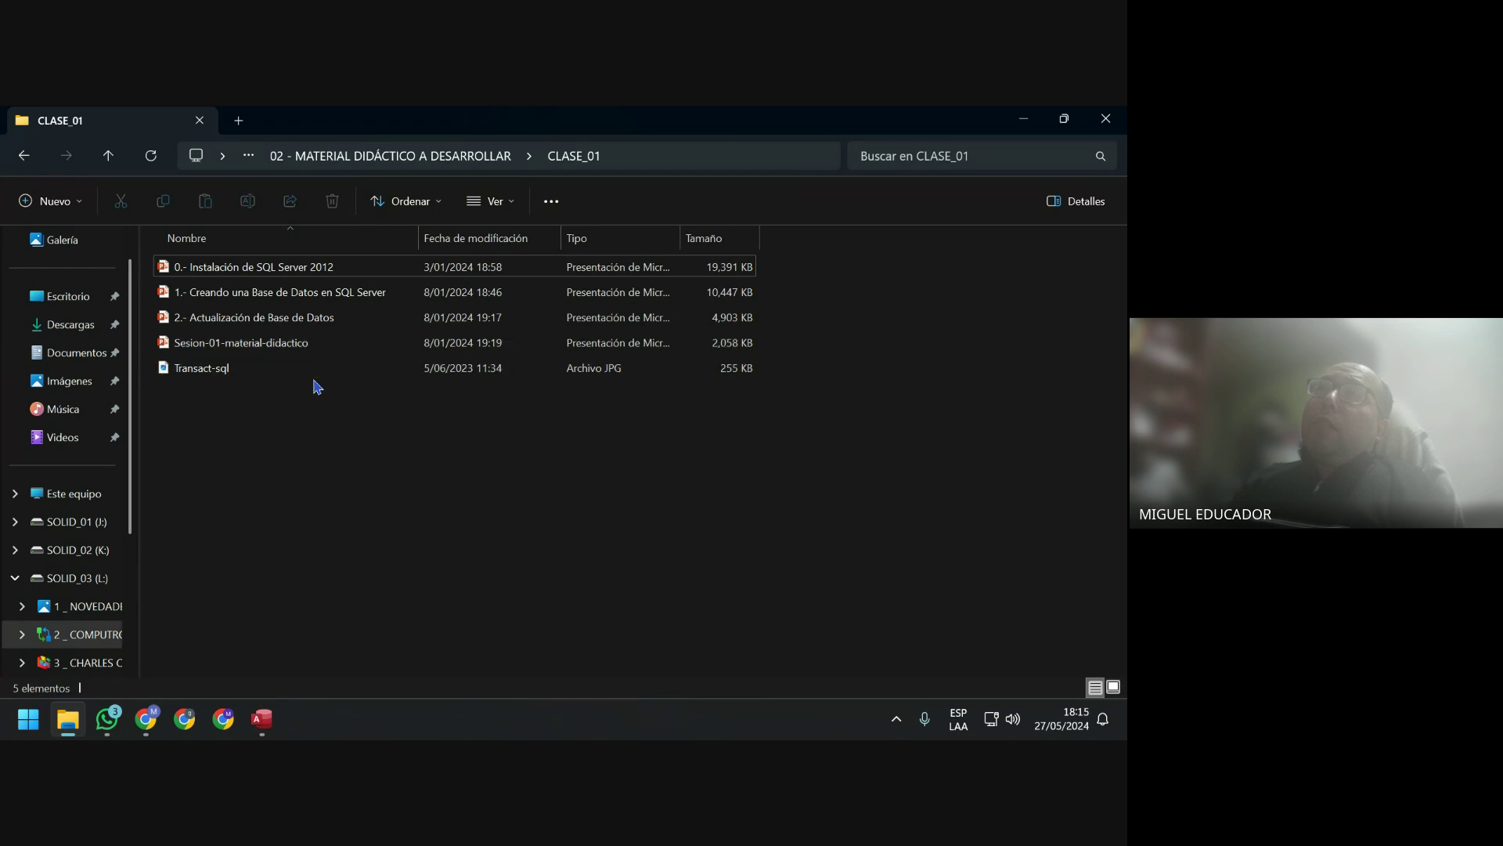
left_click(1023, 120)
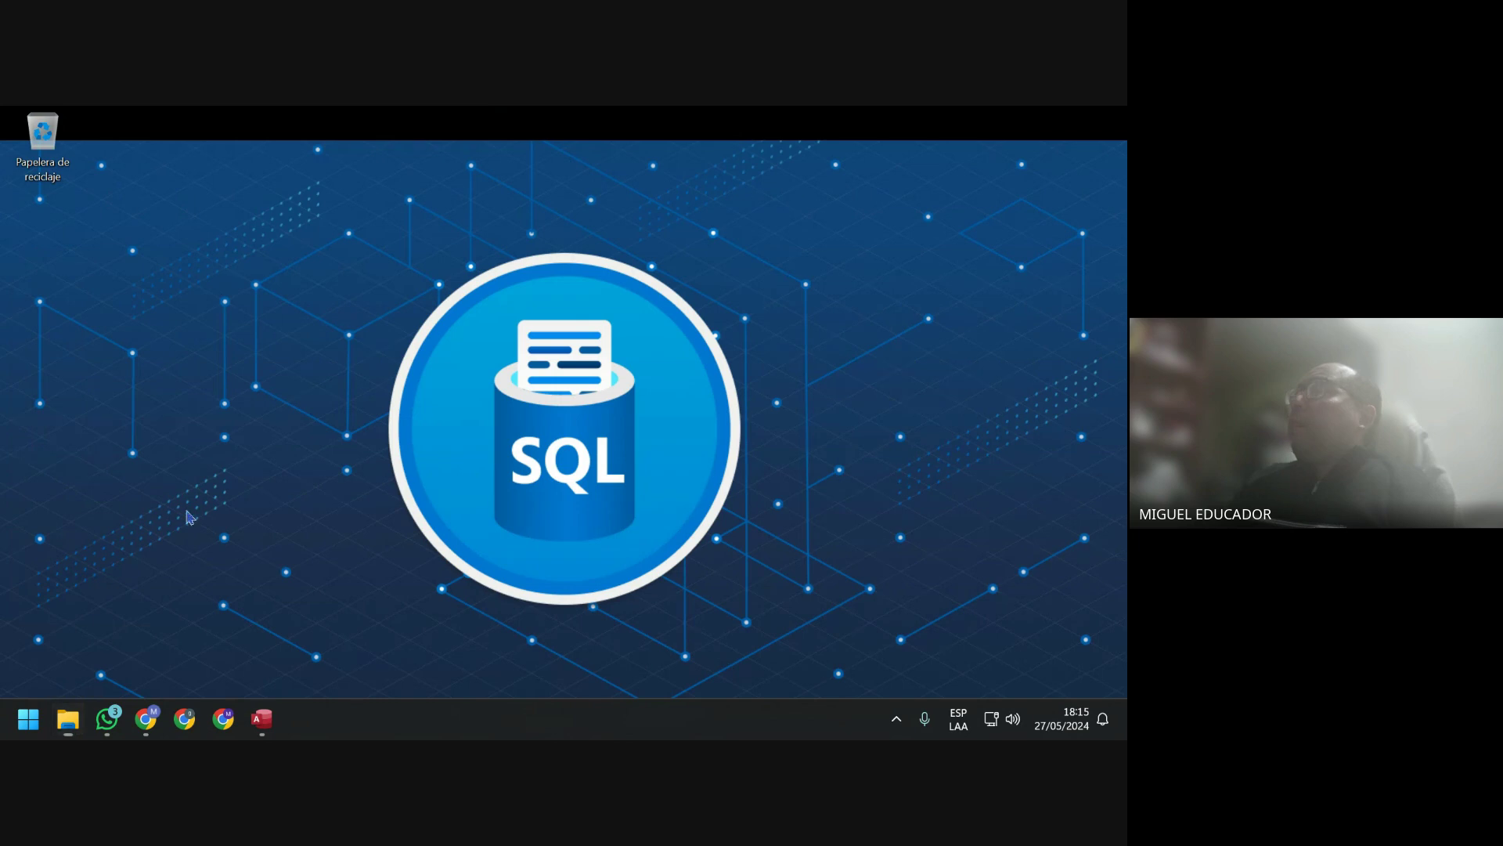
Switch to Google Chrome, search for MYSQL, and look over the first results.
mouse_move(146, 719)
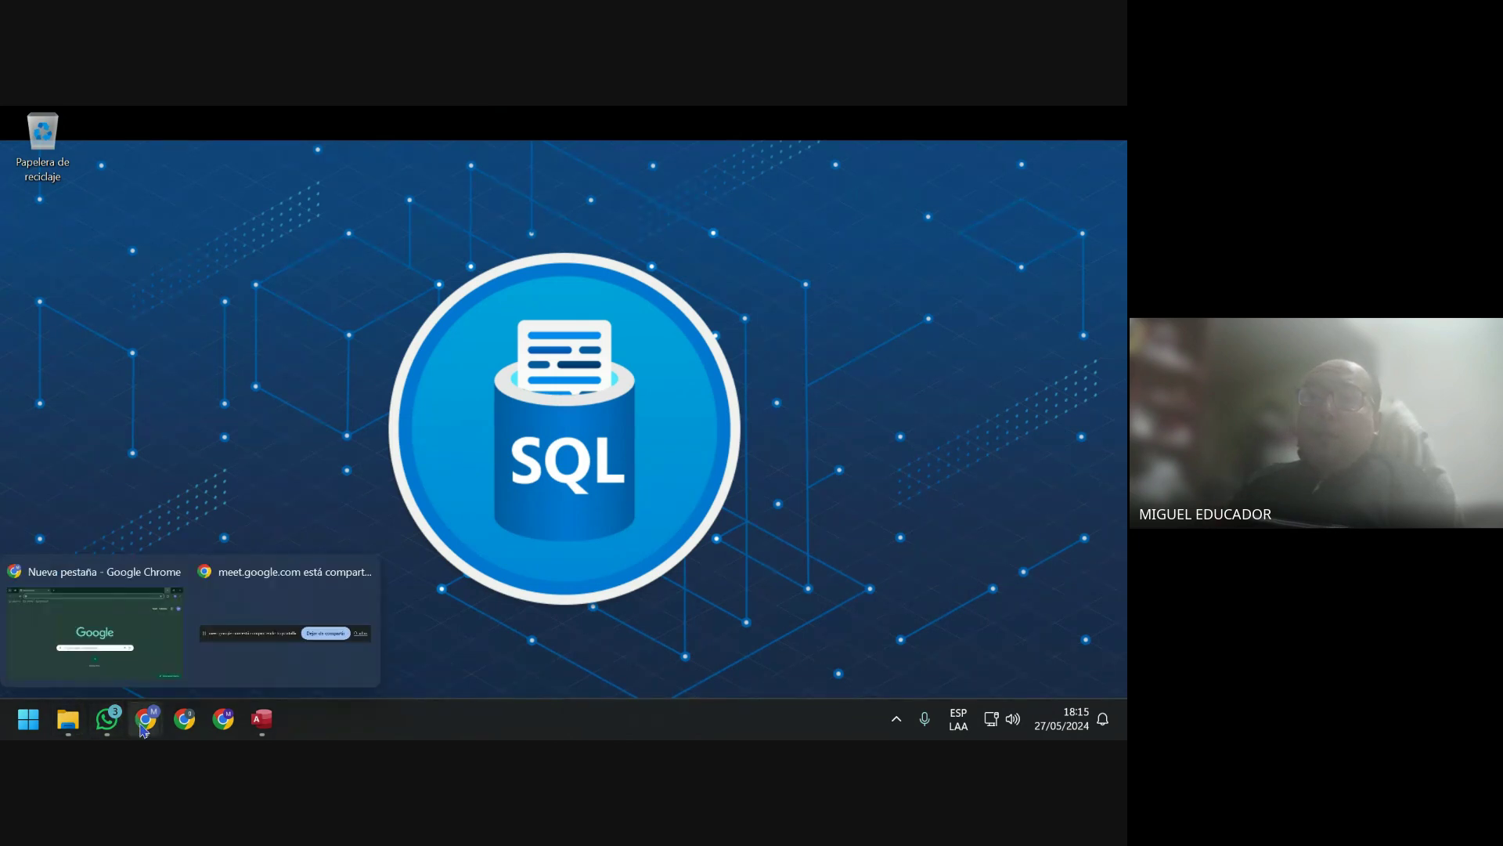
left_click(132, 653)
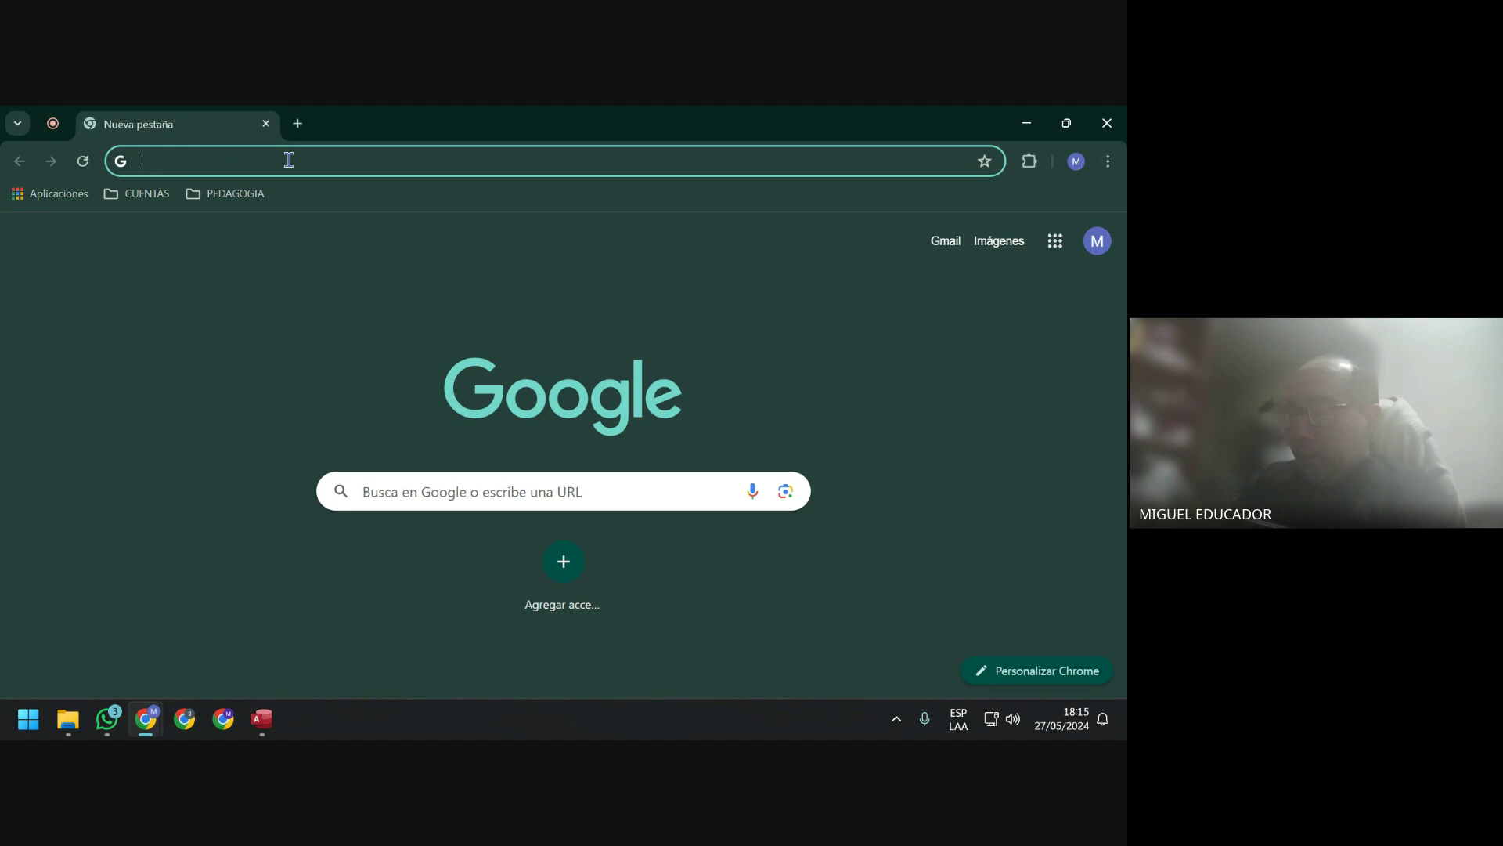
type("MYSQ")
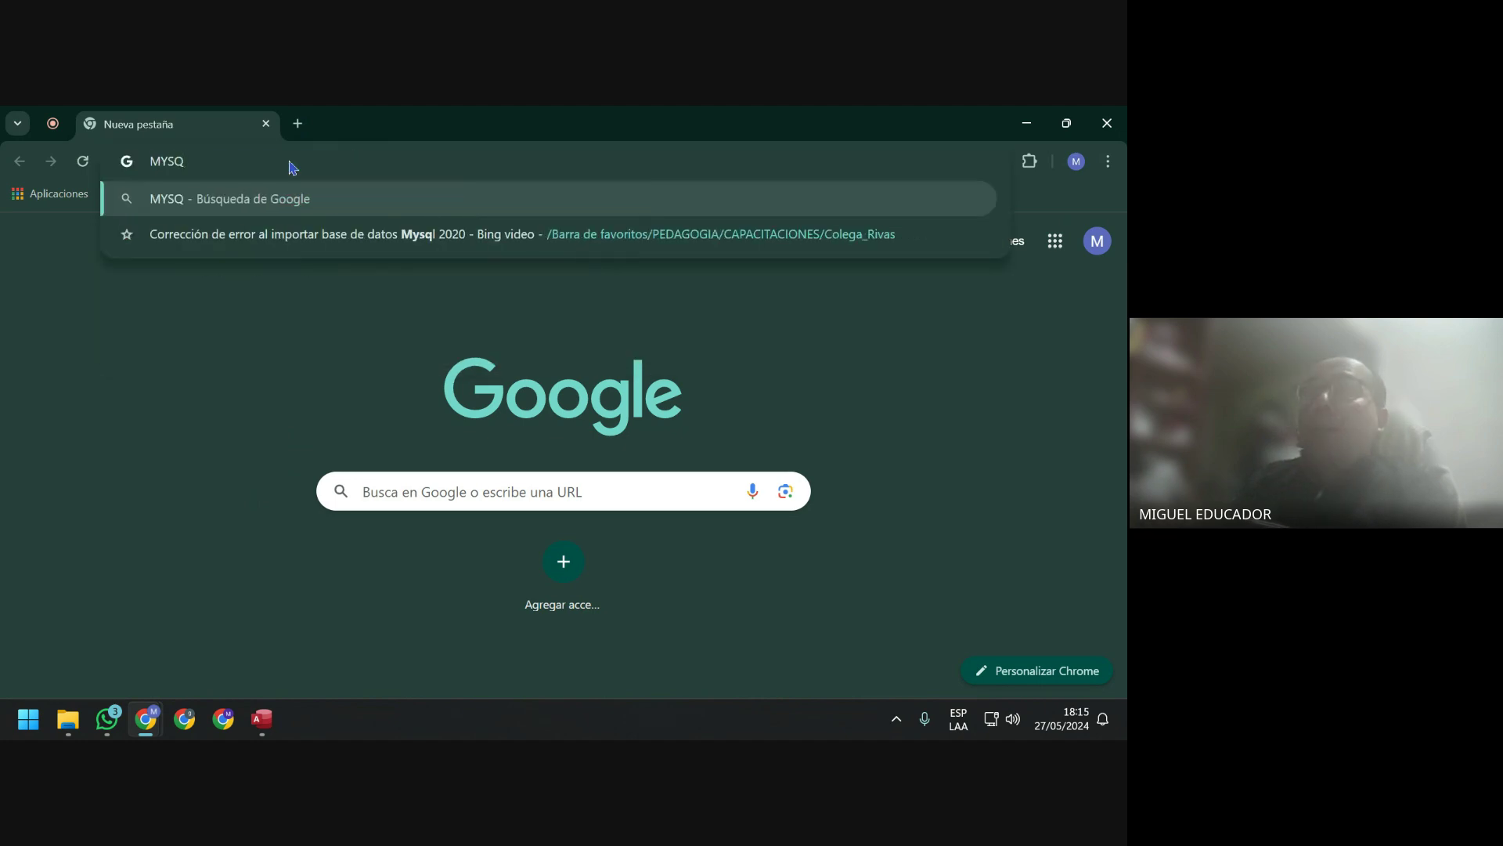
type("L")
key("Return")
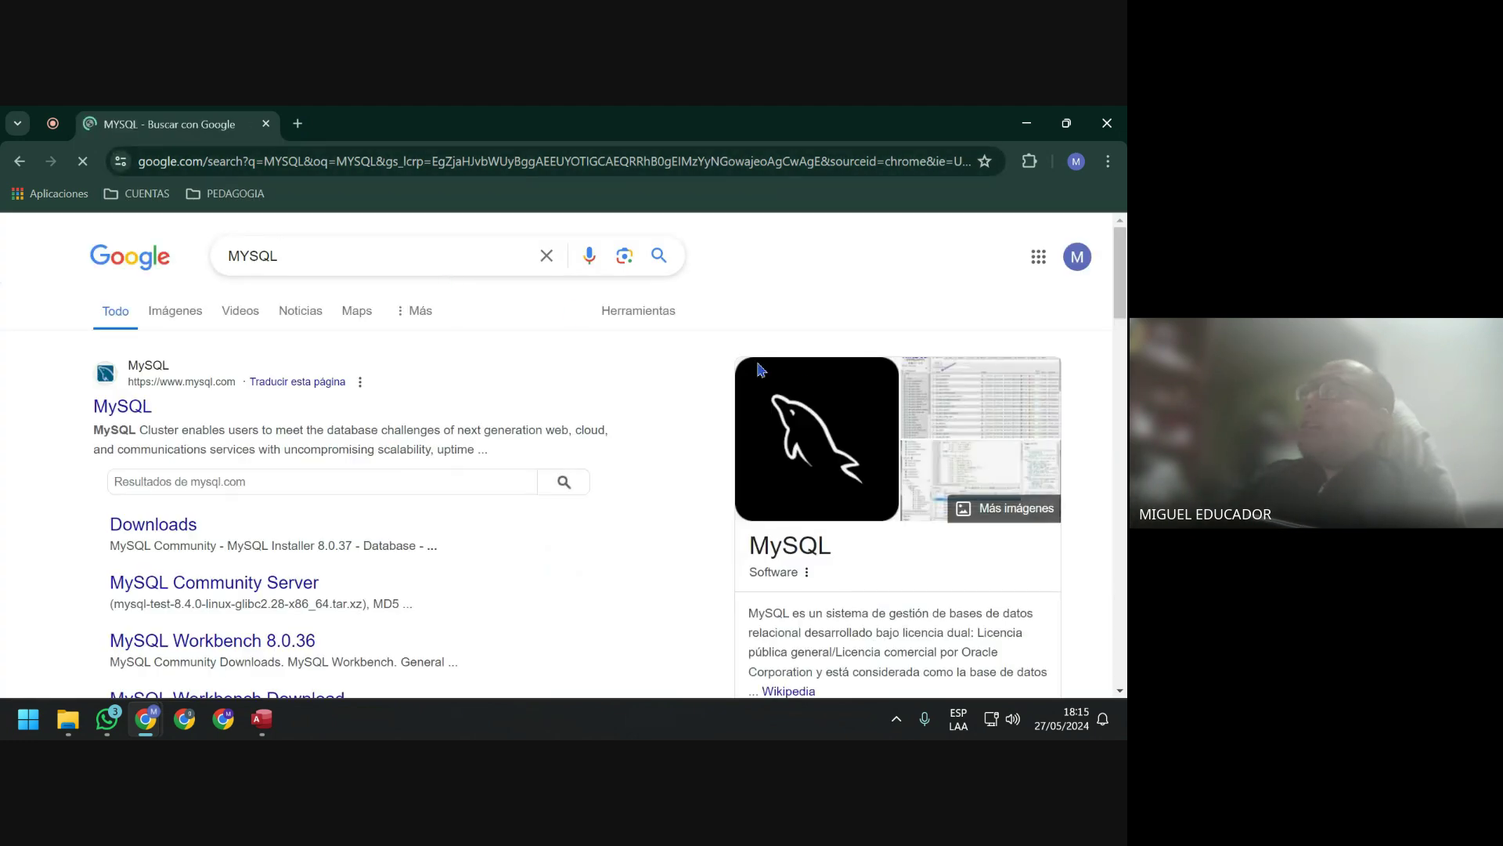
scroll(421, 345, "down", 1)
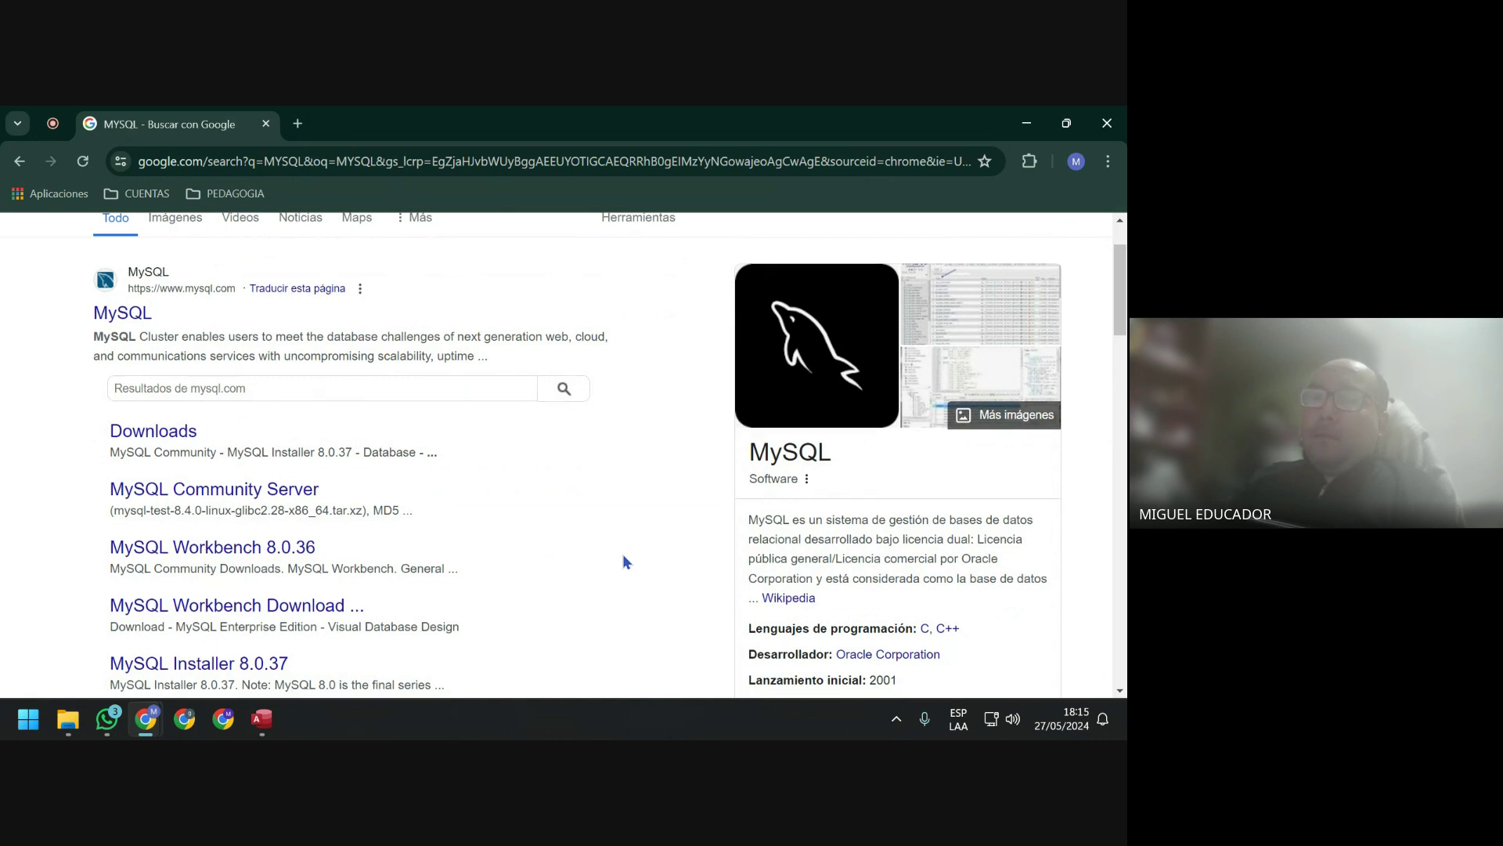
scroll(624, 561, "up", 2)
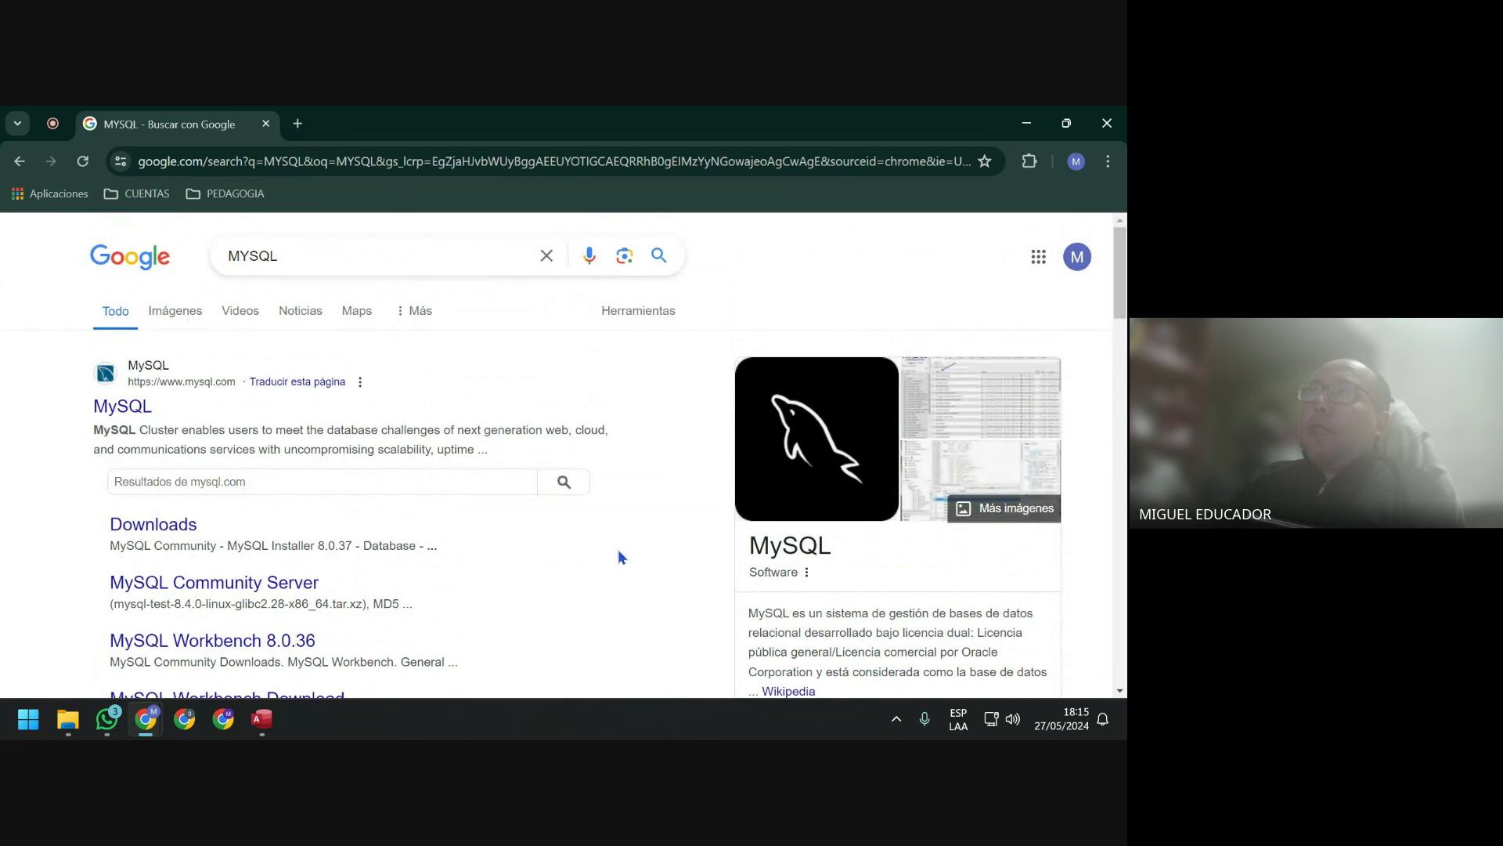
Replace the MYSQL query with the suggested search xampp and run it.
left_click(345, 257)
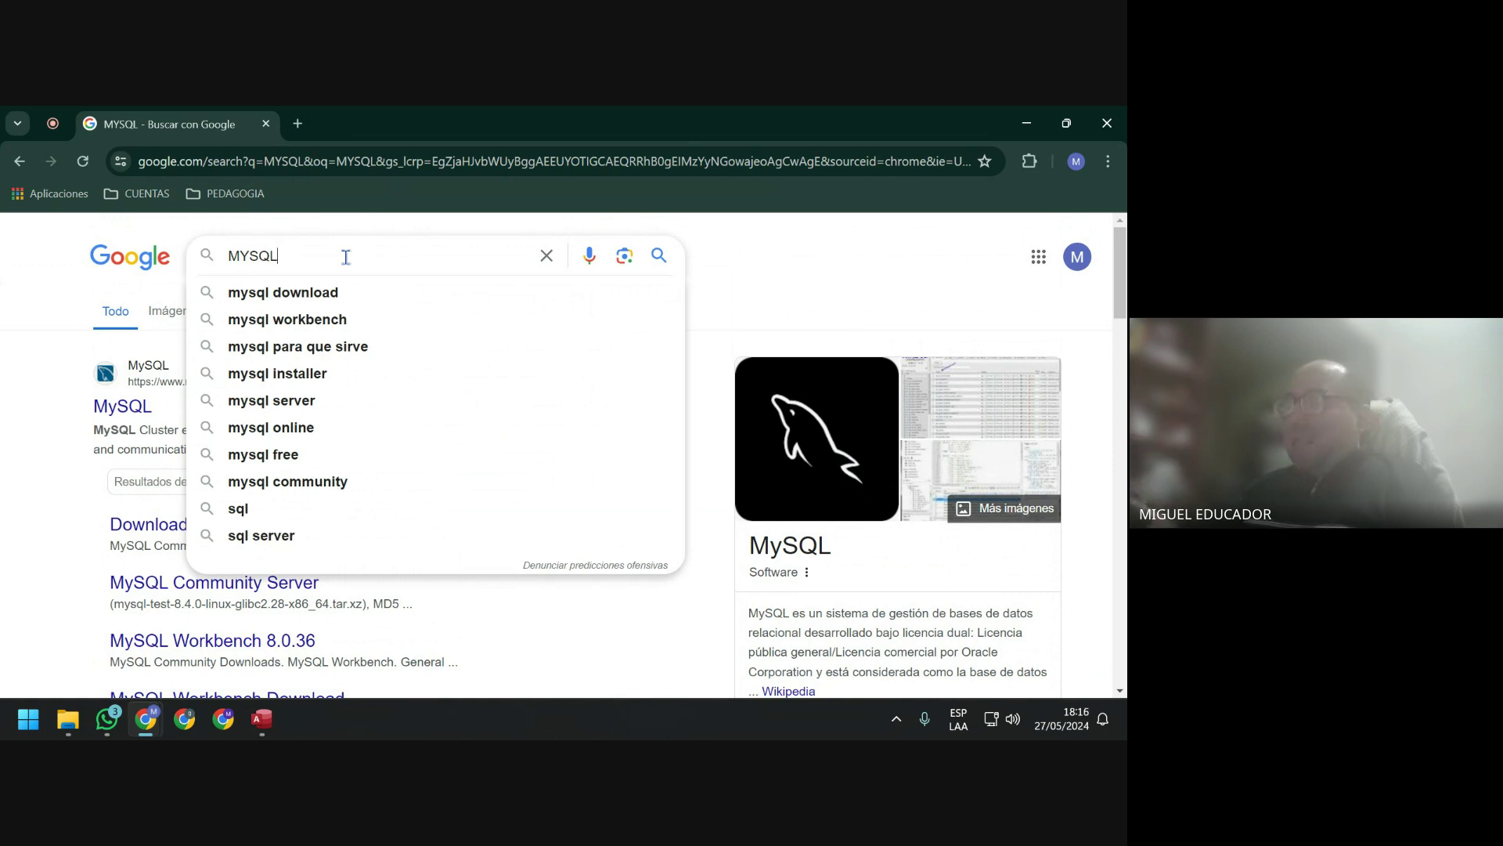
key("BackSpace")
key("BackSpace")
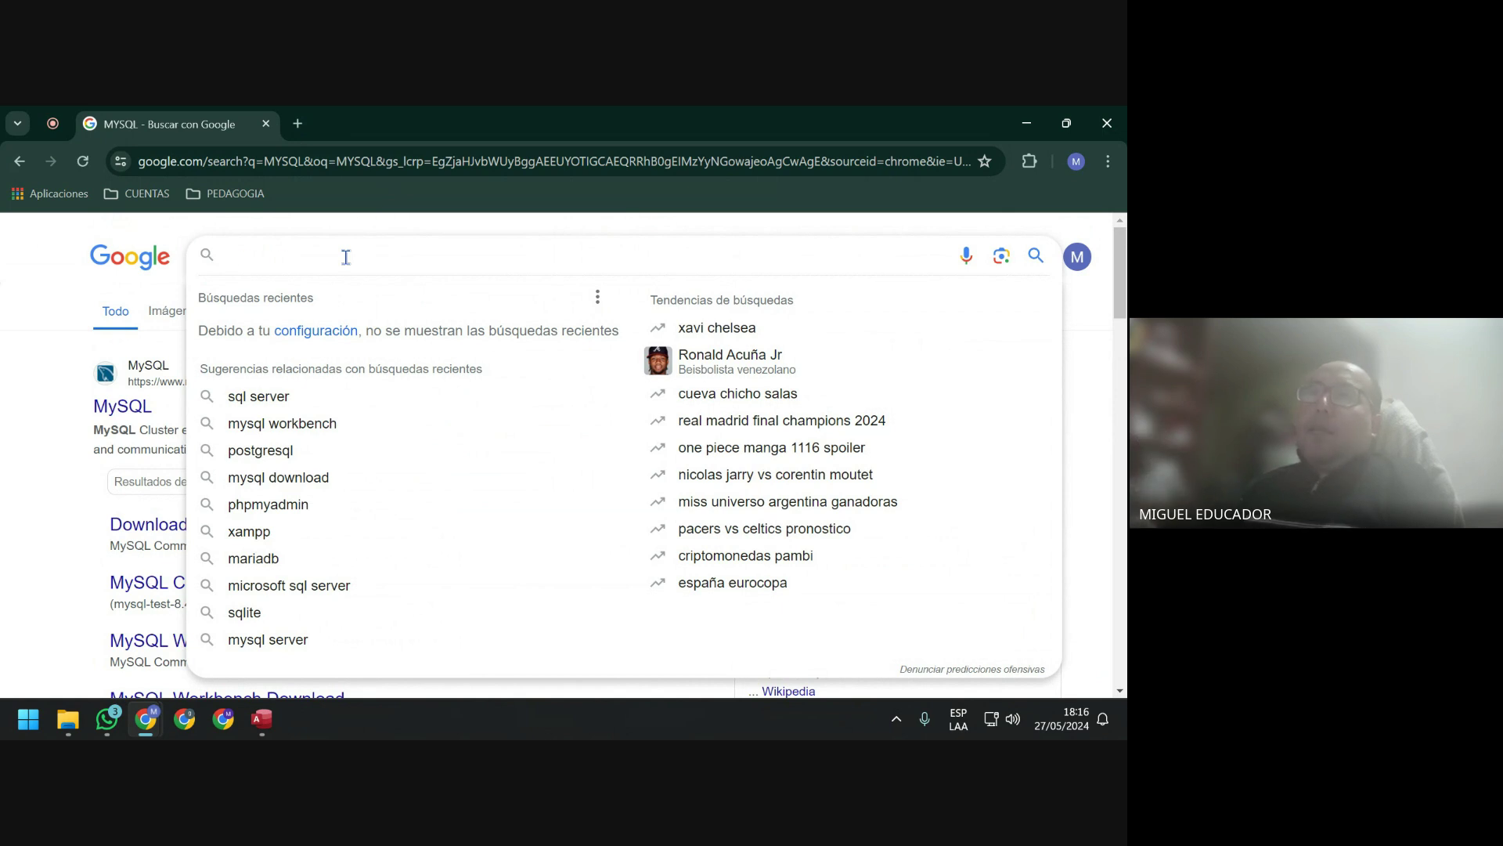
key("Down")
key("Down")
key("Down")
key("Down")
key("Down")
key("Down")
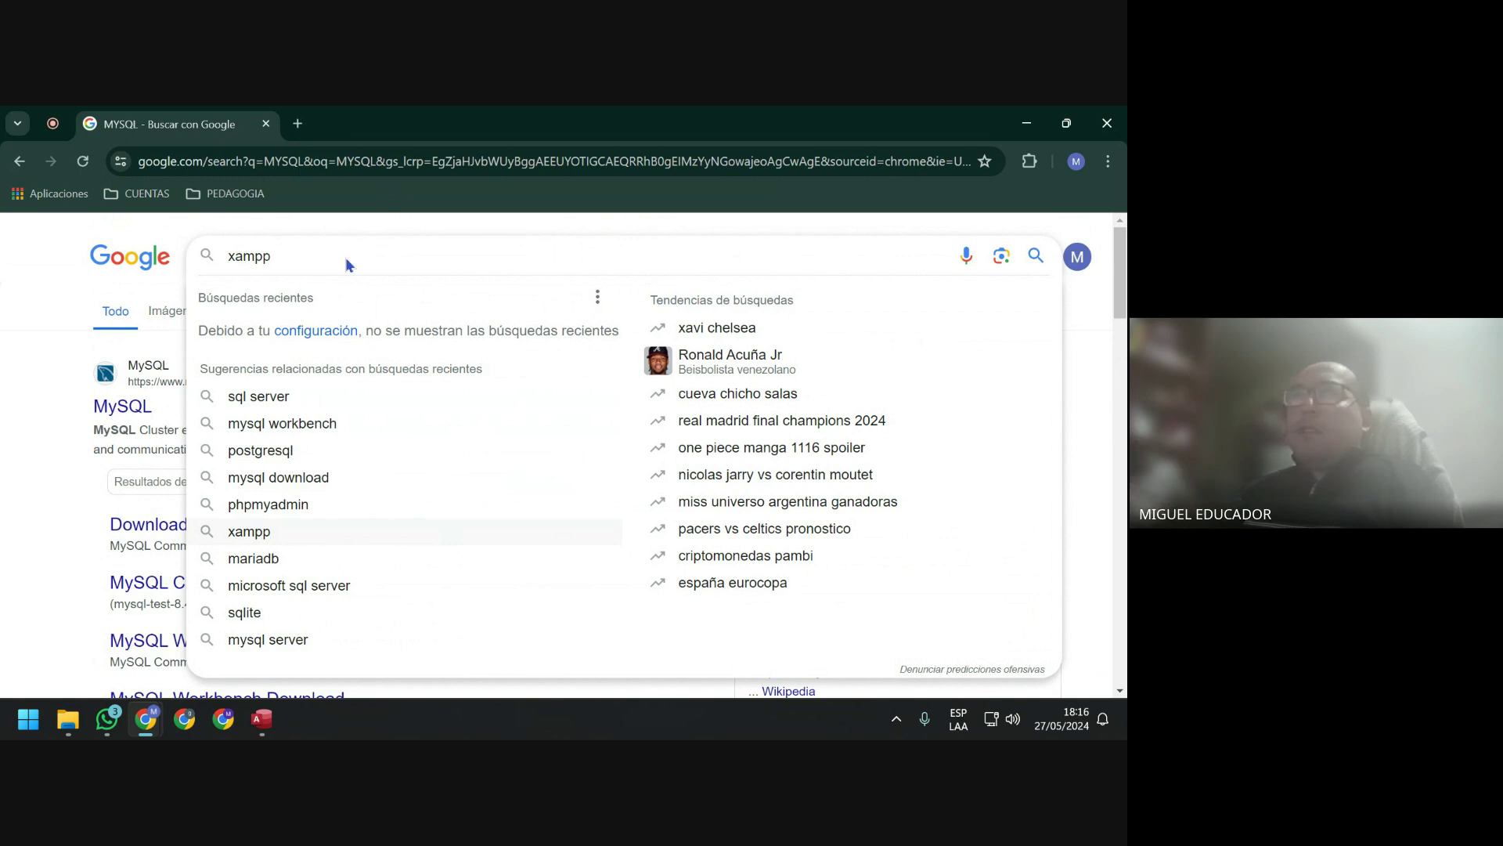
key("Return")
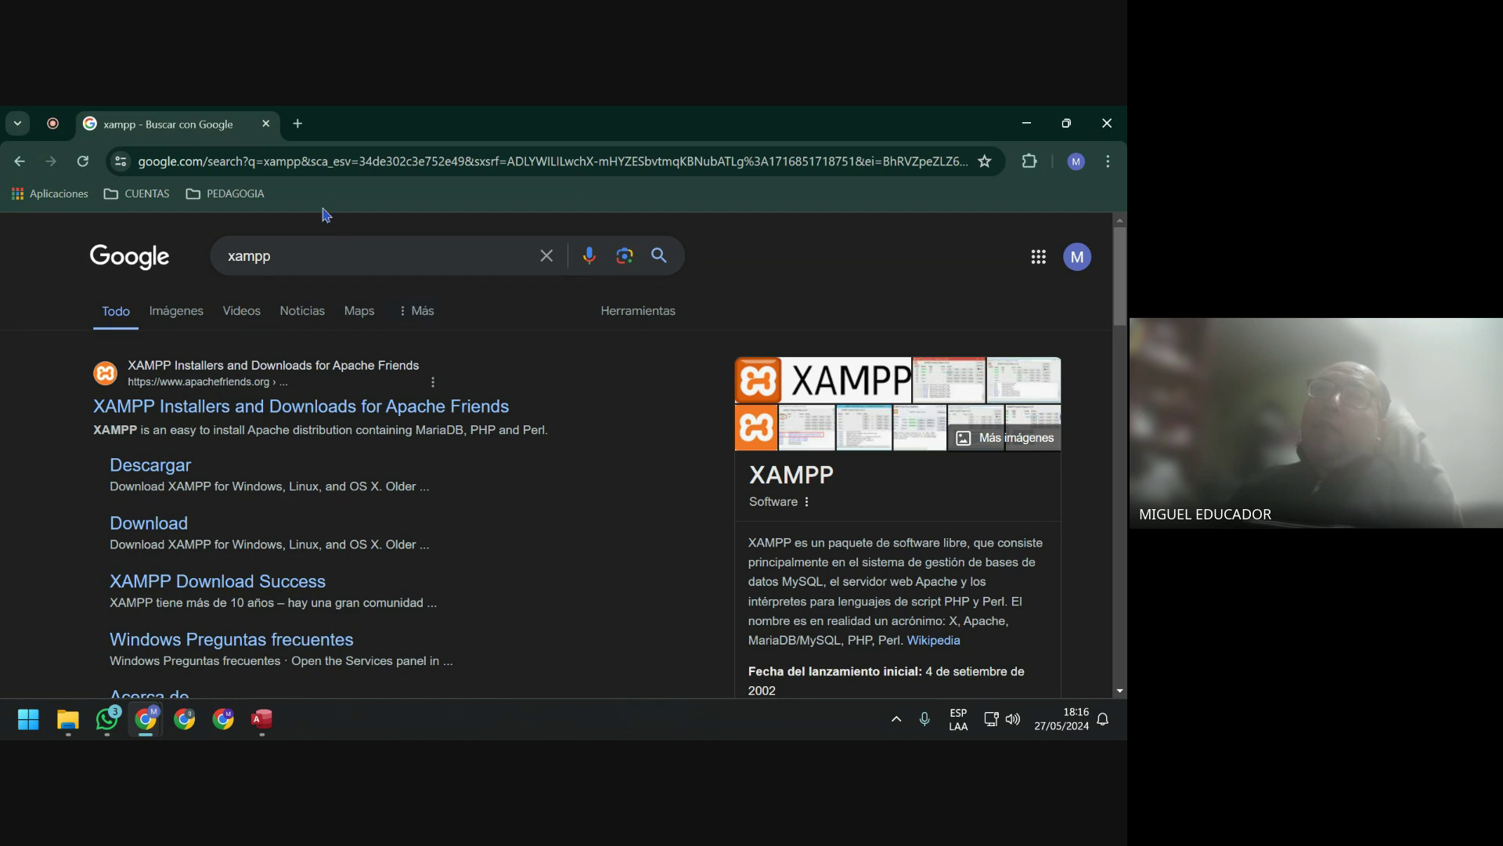
Search Google for WANPSEVER in a new browser tab and switch to the results for the corrected spelling WAMPSERVER.
left_click(298, 124)
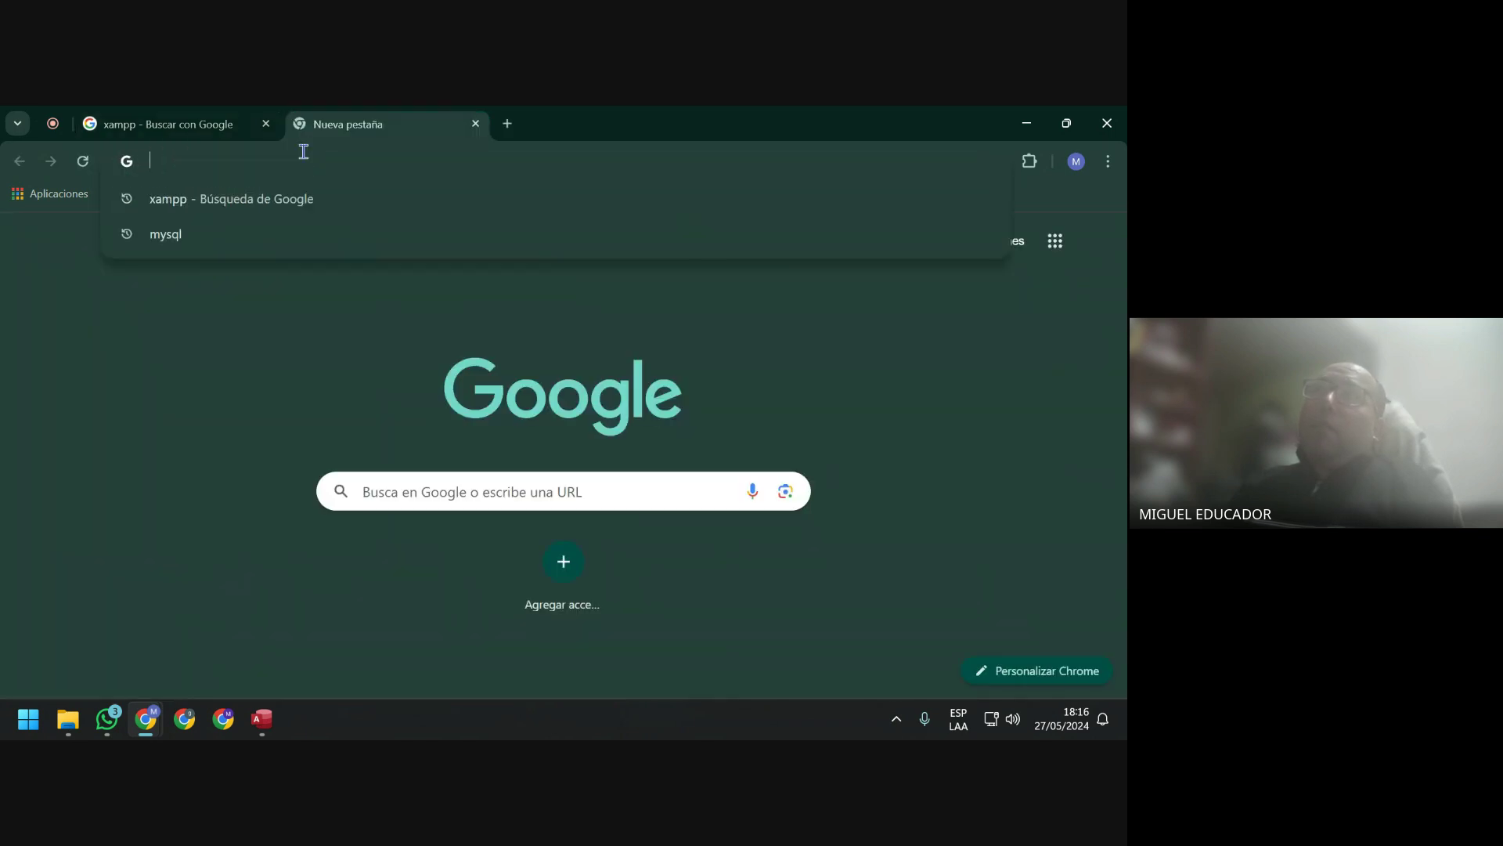
type("WAN")
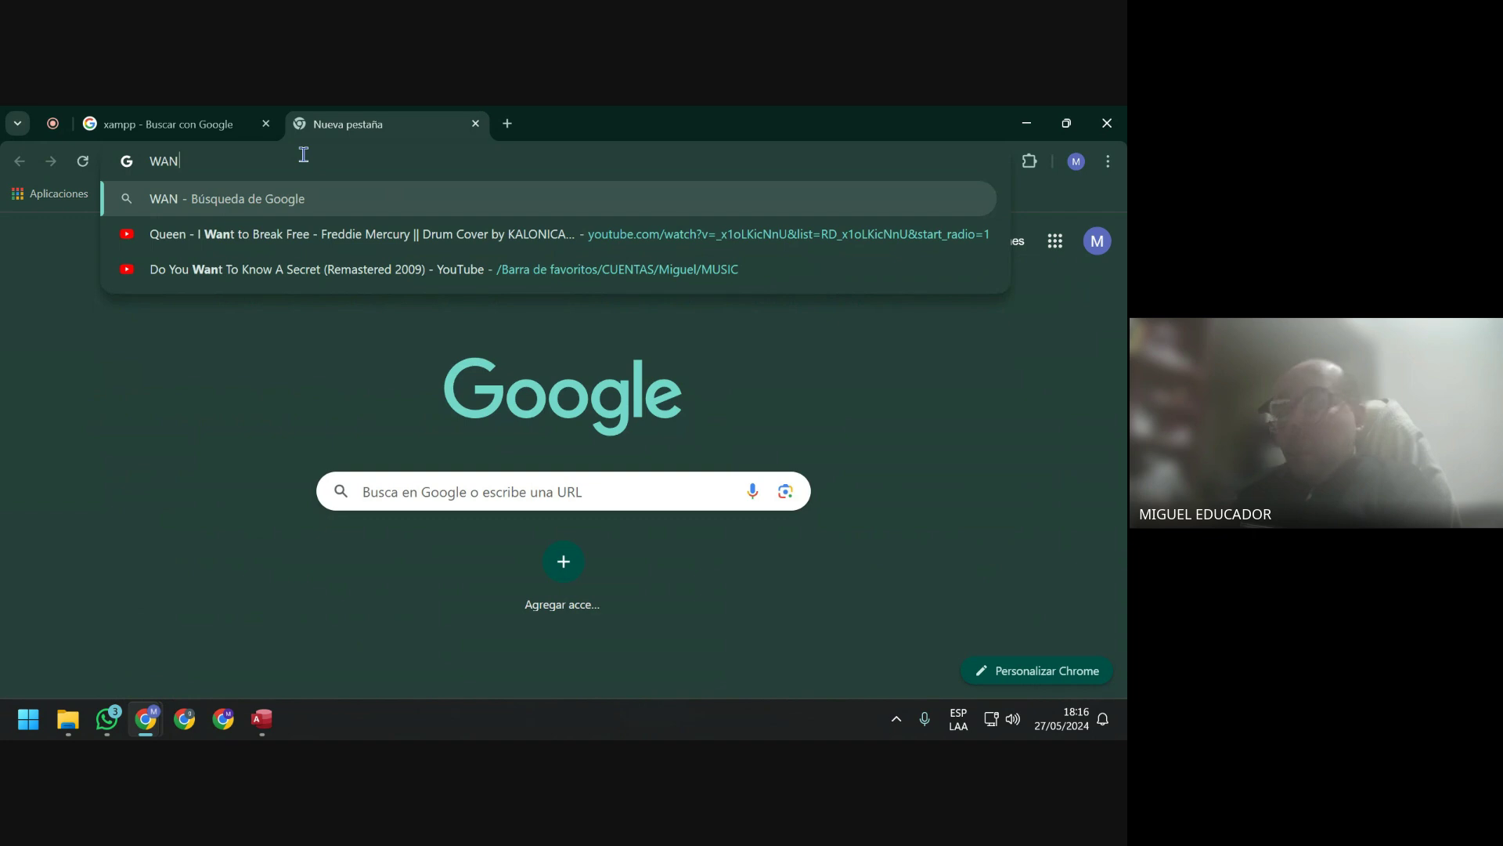
type("P")
key("BackSpace")
type("P")
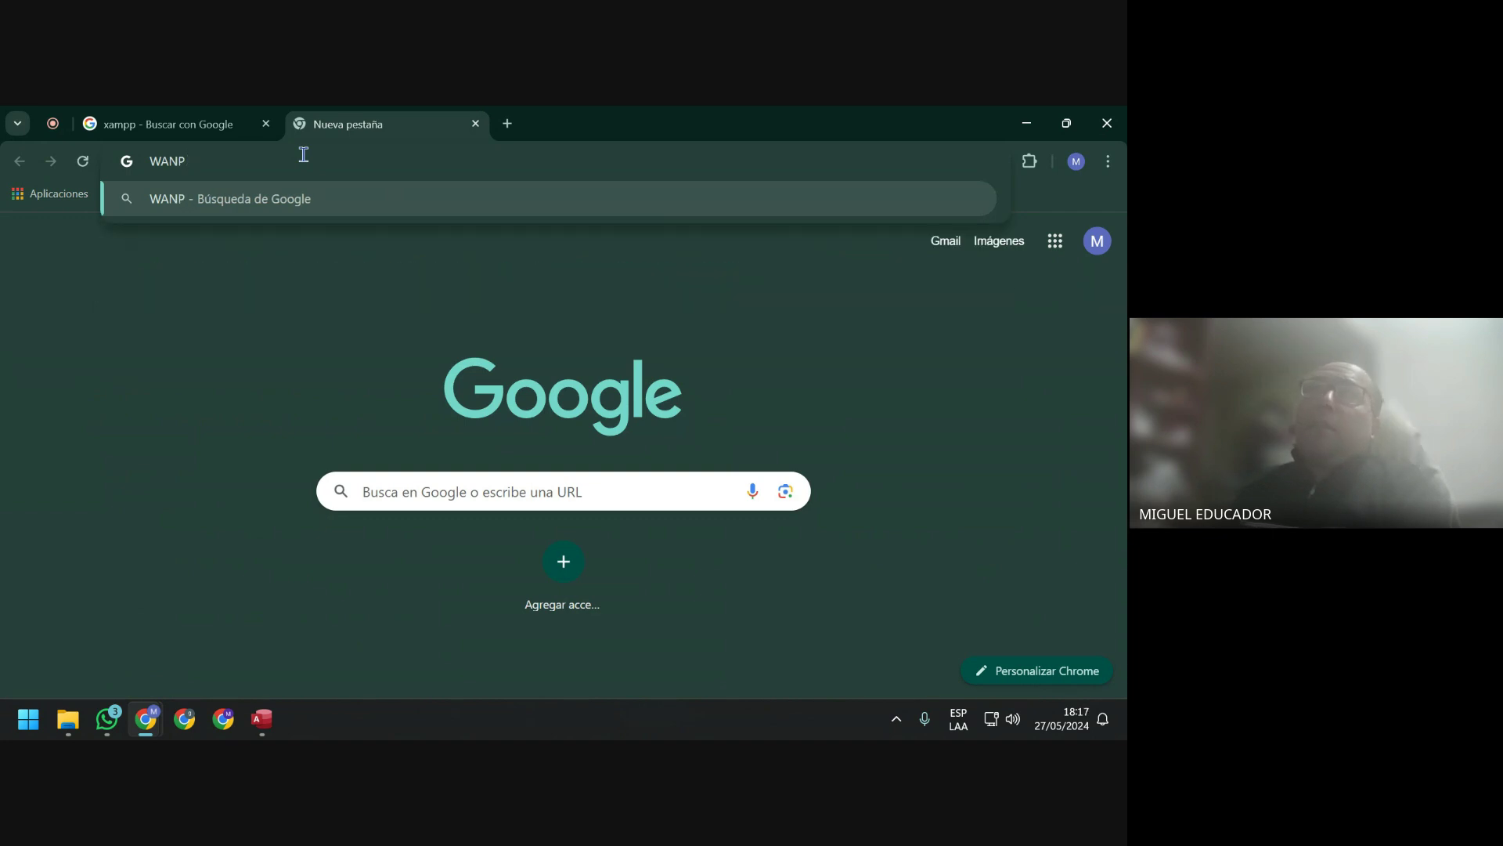
type("SEVER")
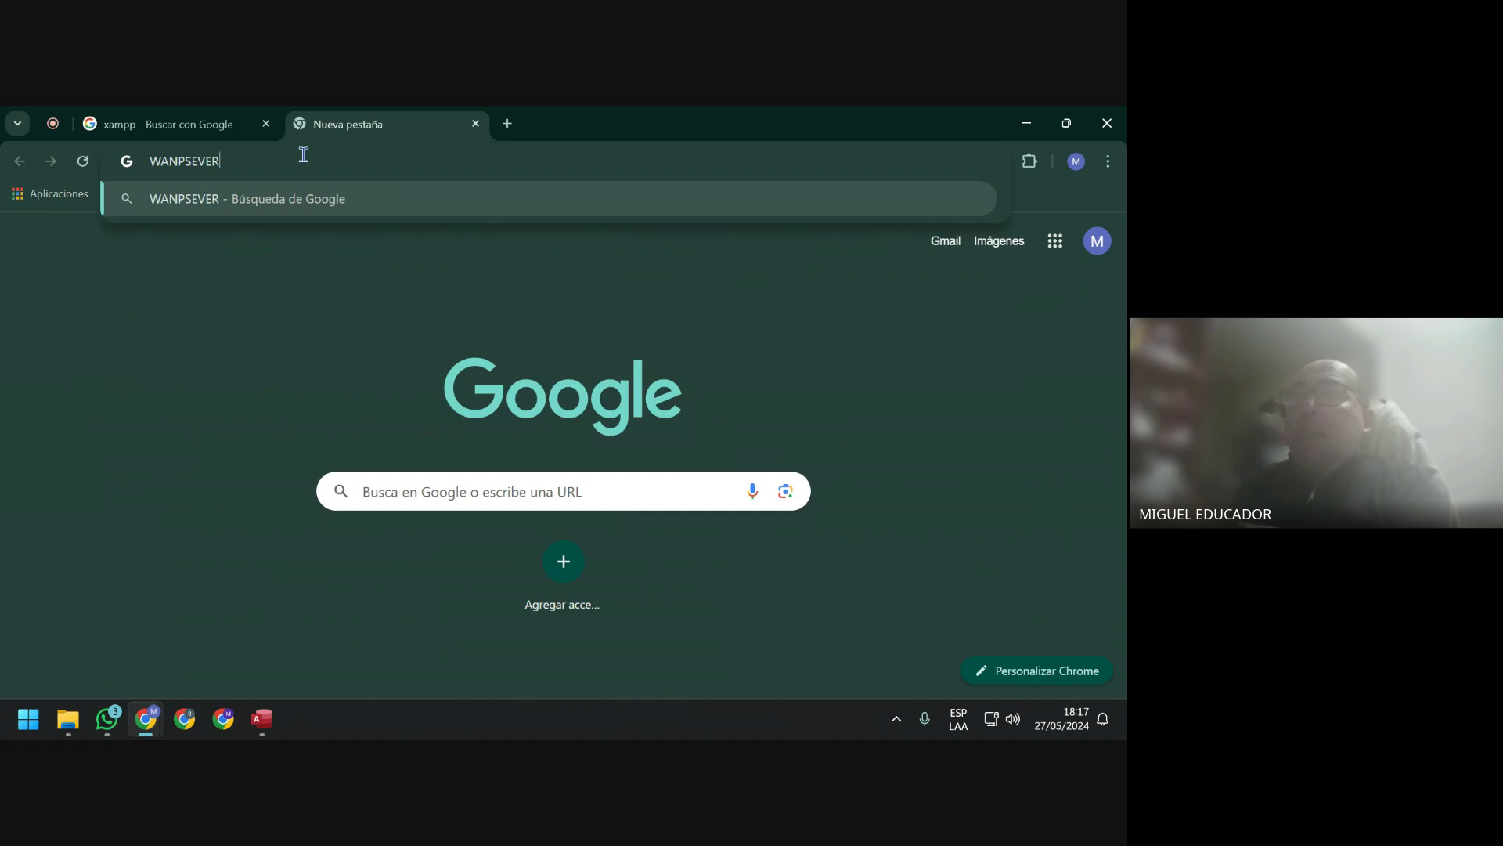
key("Return")
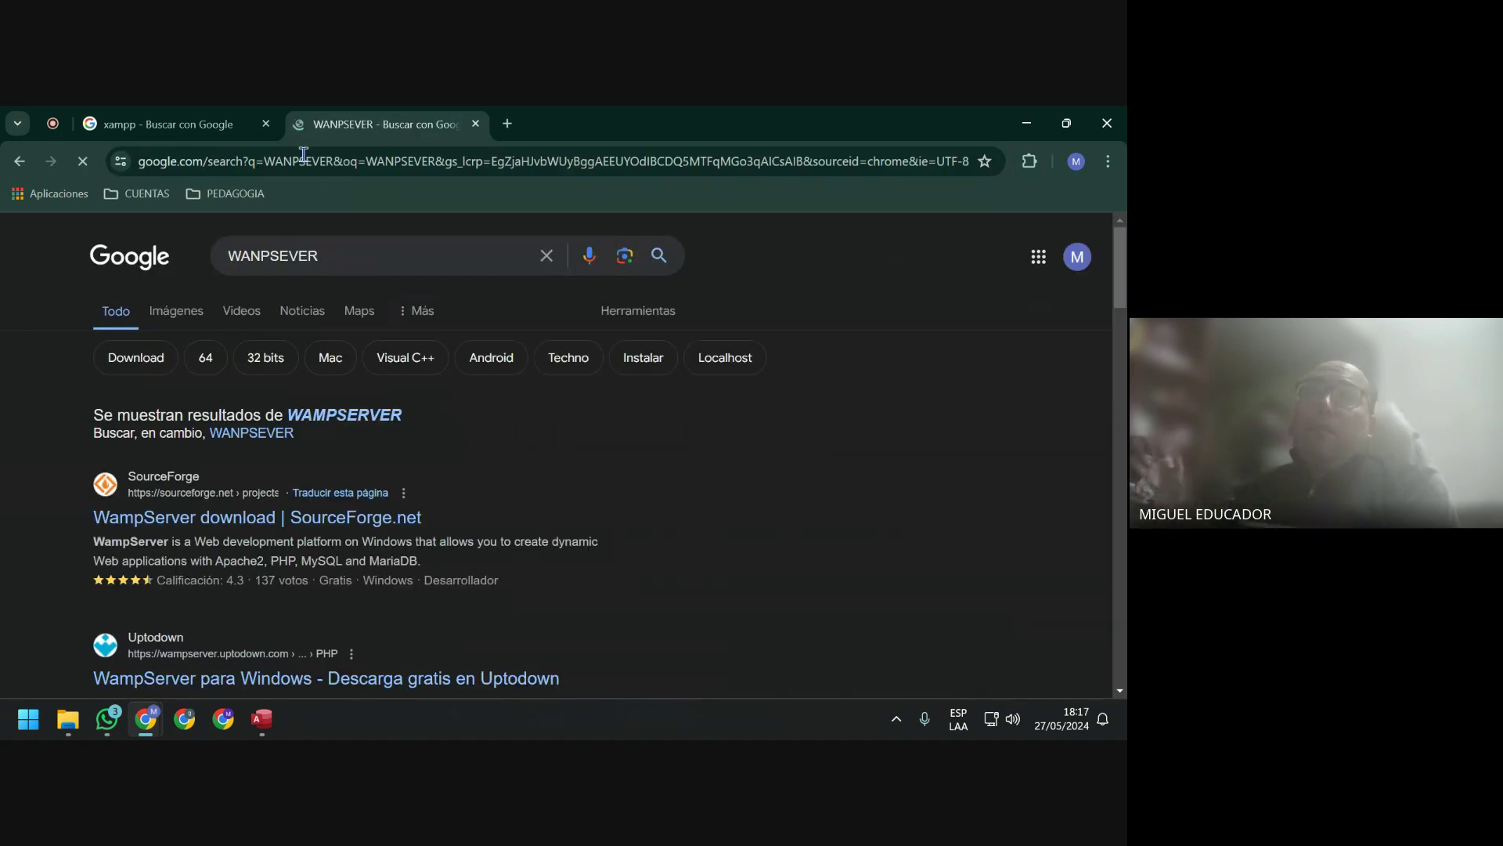
left_click(370, 419)
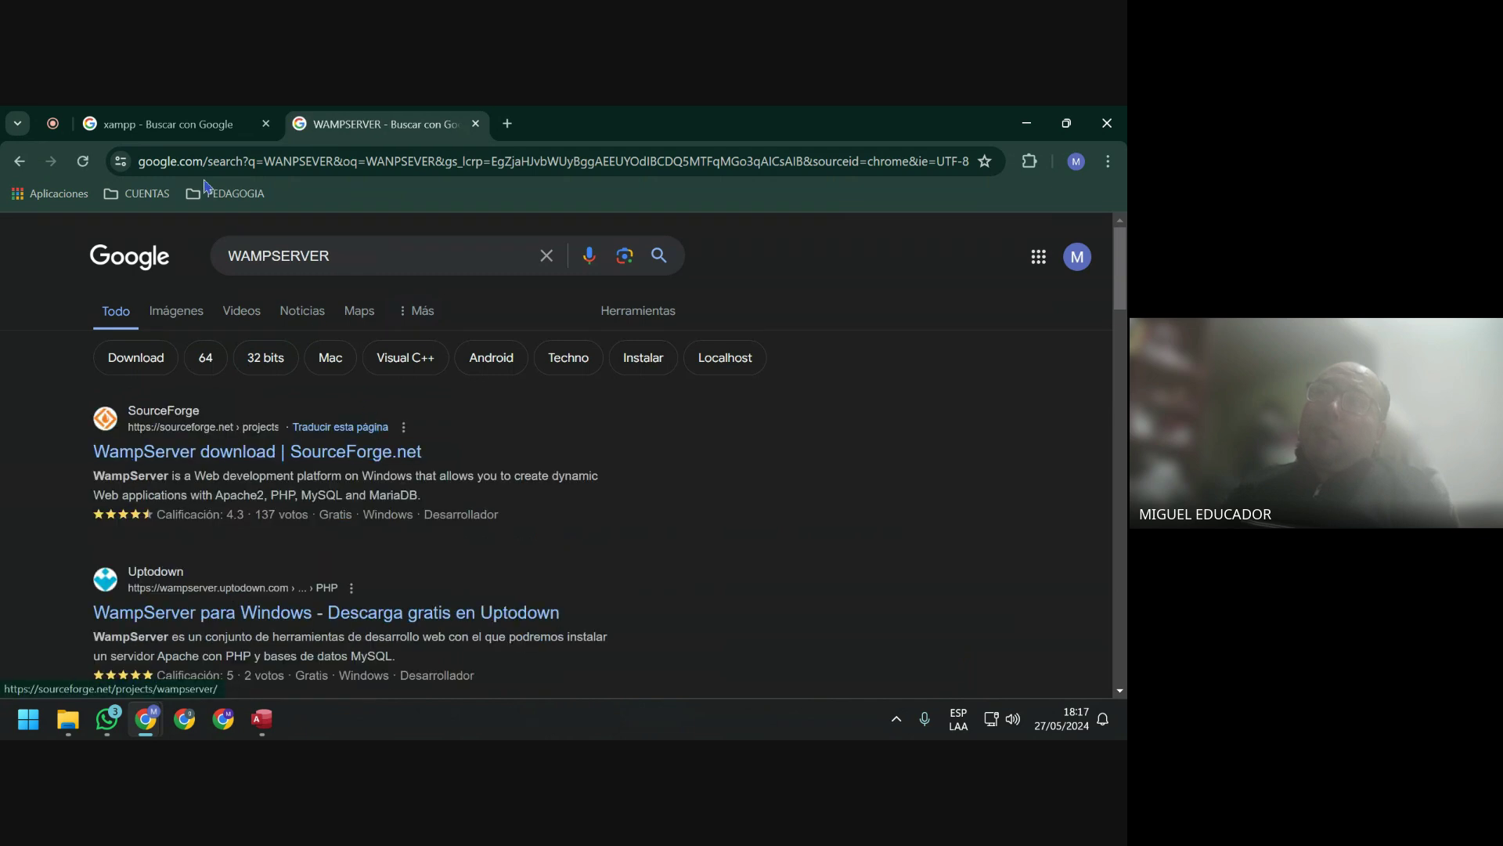
From the xampp results, open the Apache Friends download page, download the 64-bit Windows installer for version 8.2.12, and open the download history.
left_click(192, 132)
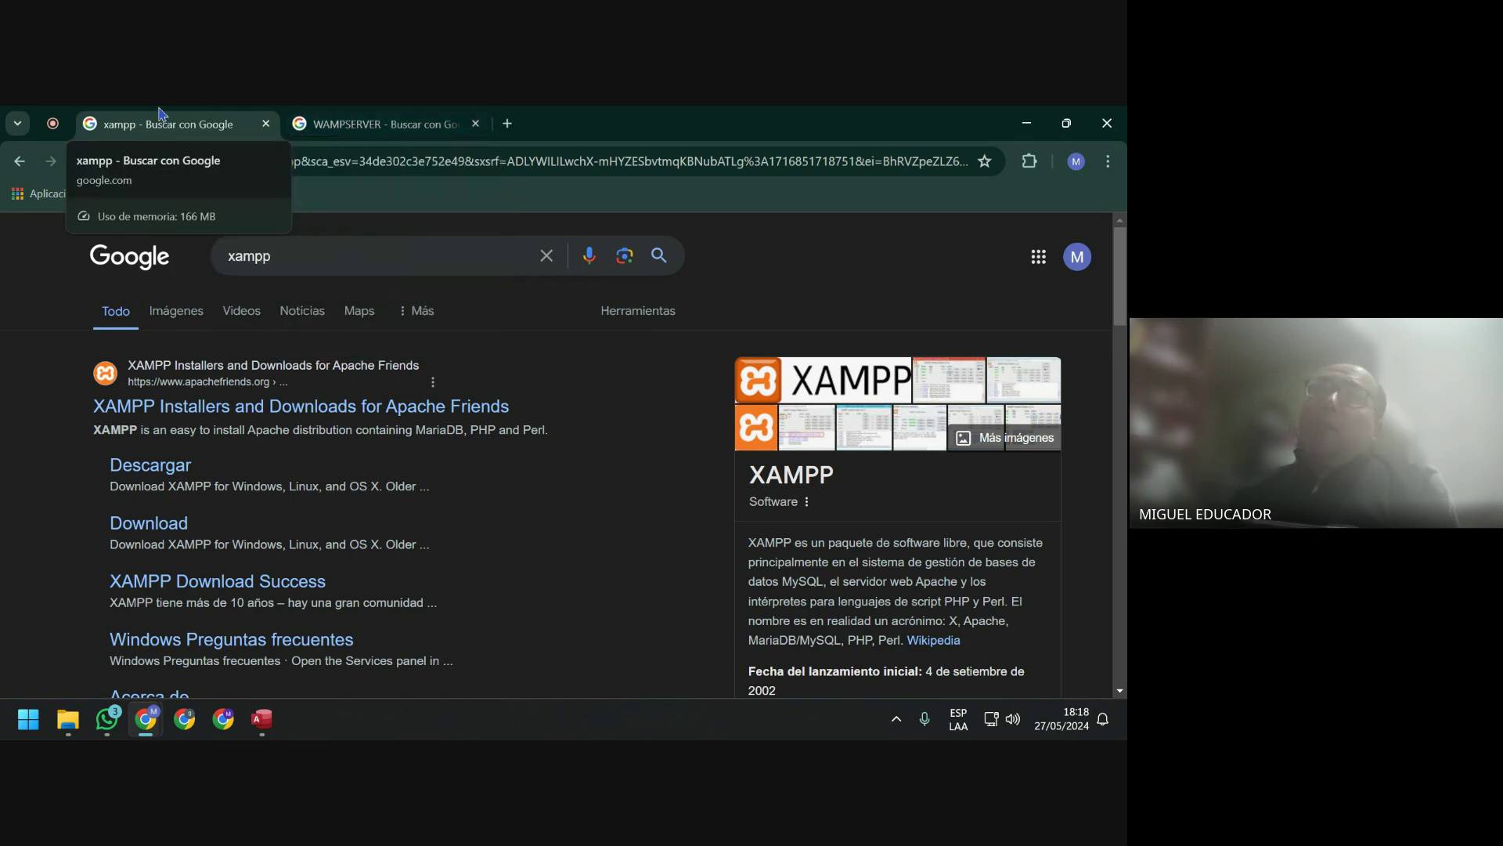
left_click(182, 467)
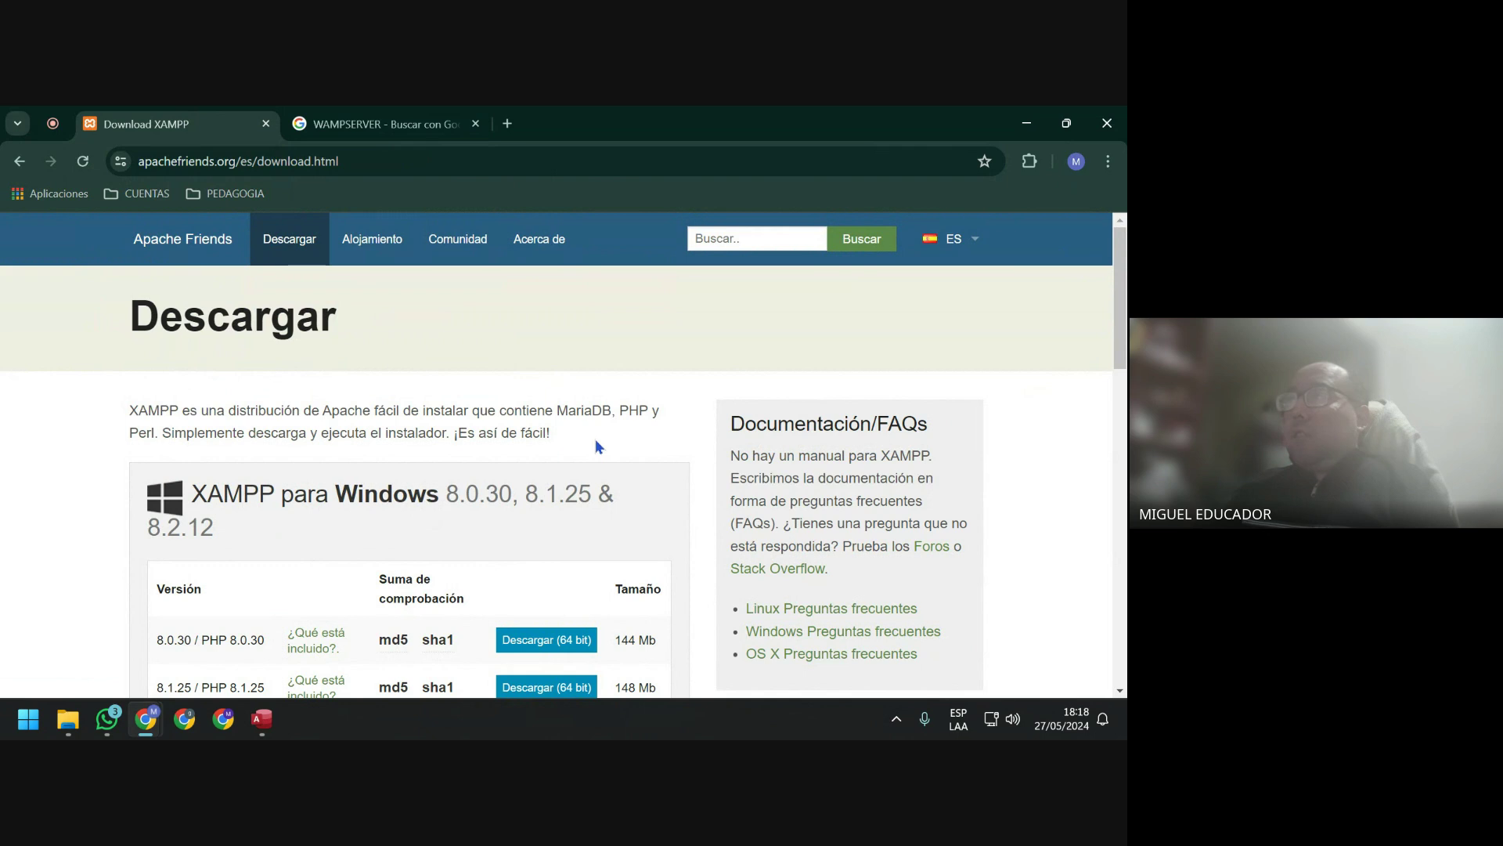
scroll(595, 440, "down", 3)
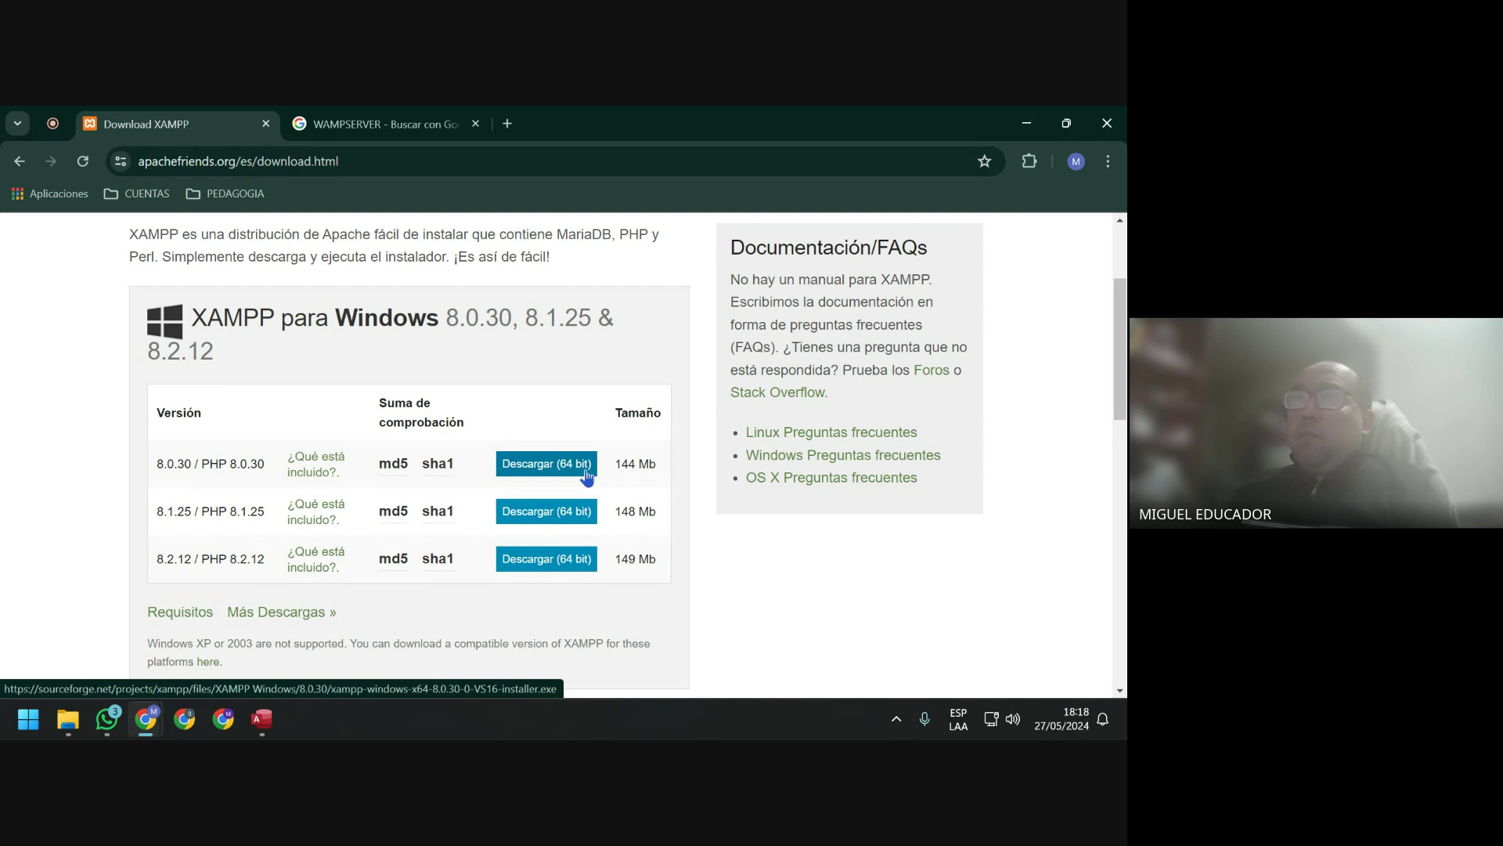
left_click(558, 563)
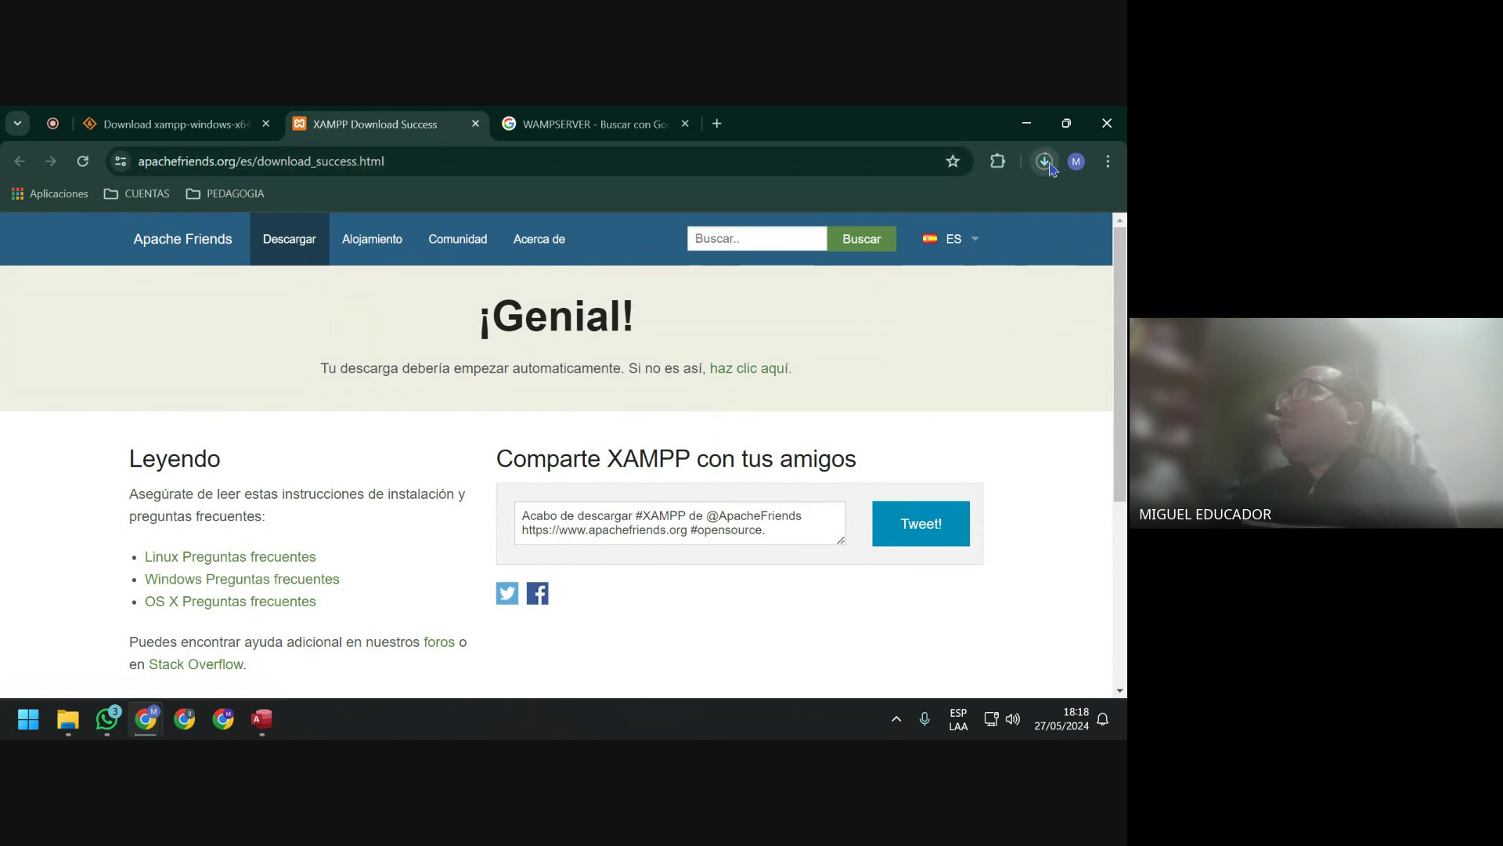
left_click(1049, 166)
left_click(949, 309)
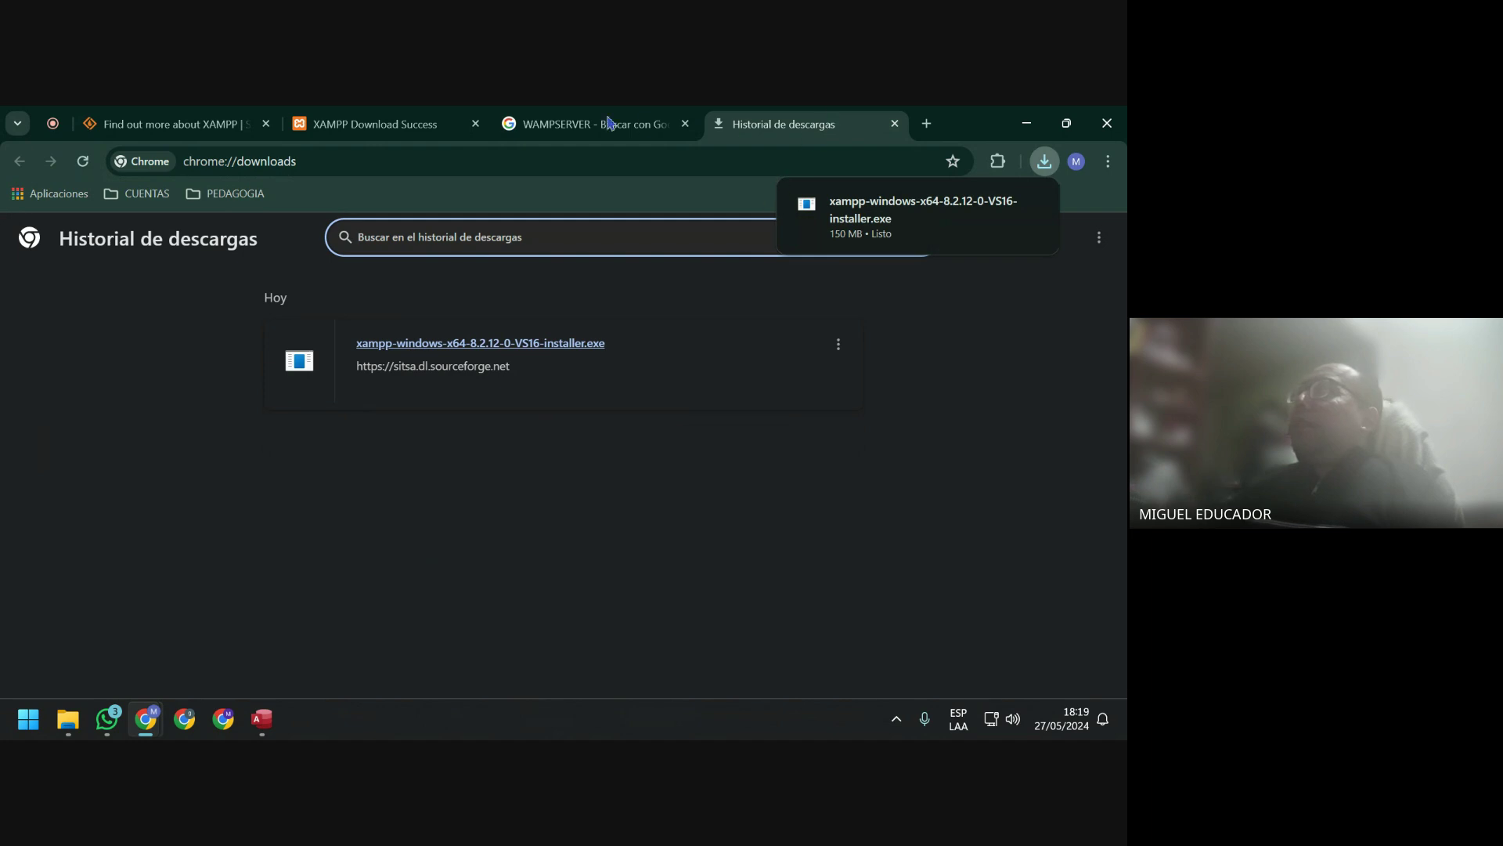
Close the XAMPP download success page and the SourceForge XAMPP page.
left_click(446, 124)
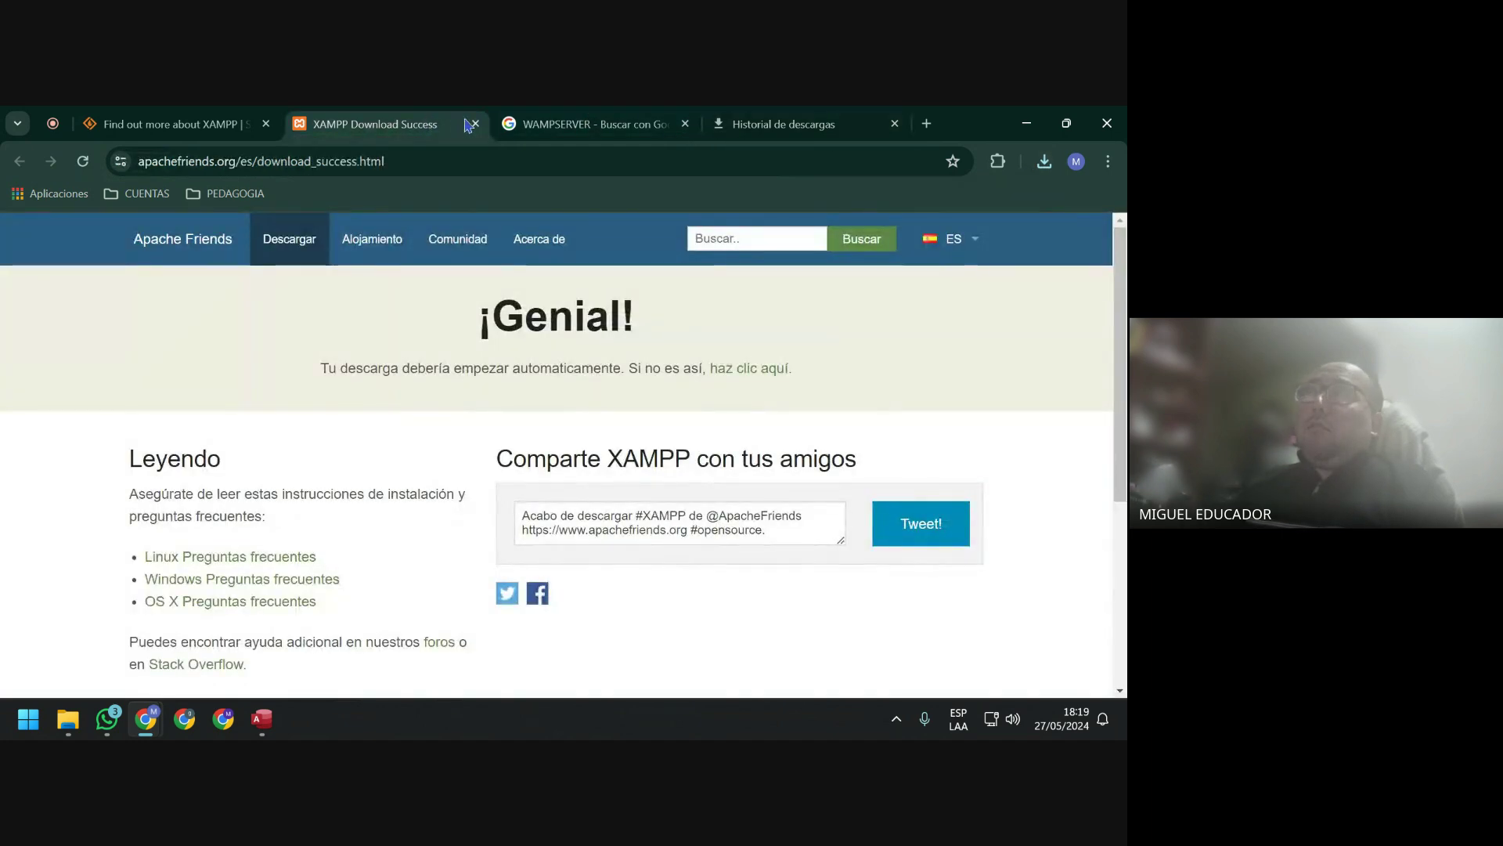
left_click(473, 124)
left_click(235, 124)
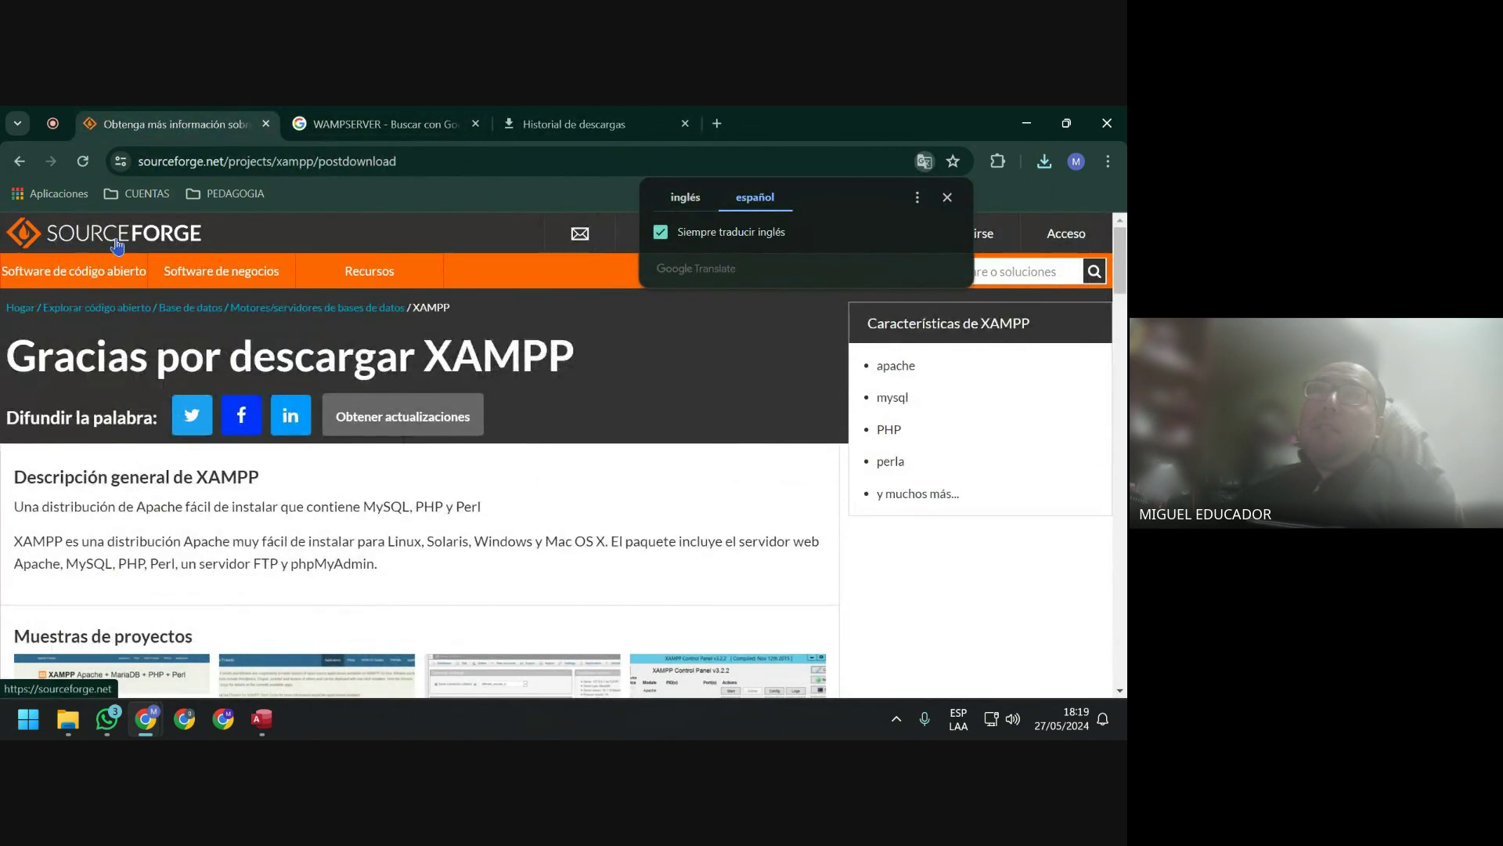
left_click(179, 248)
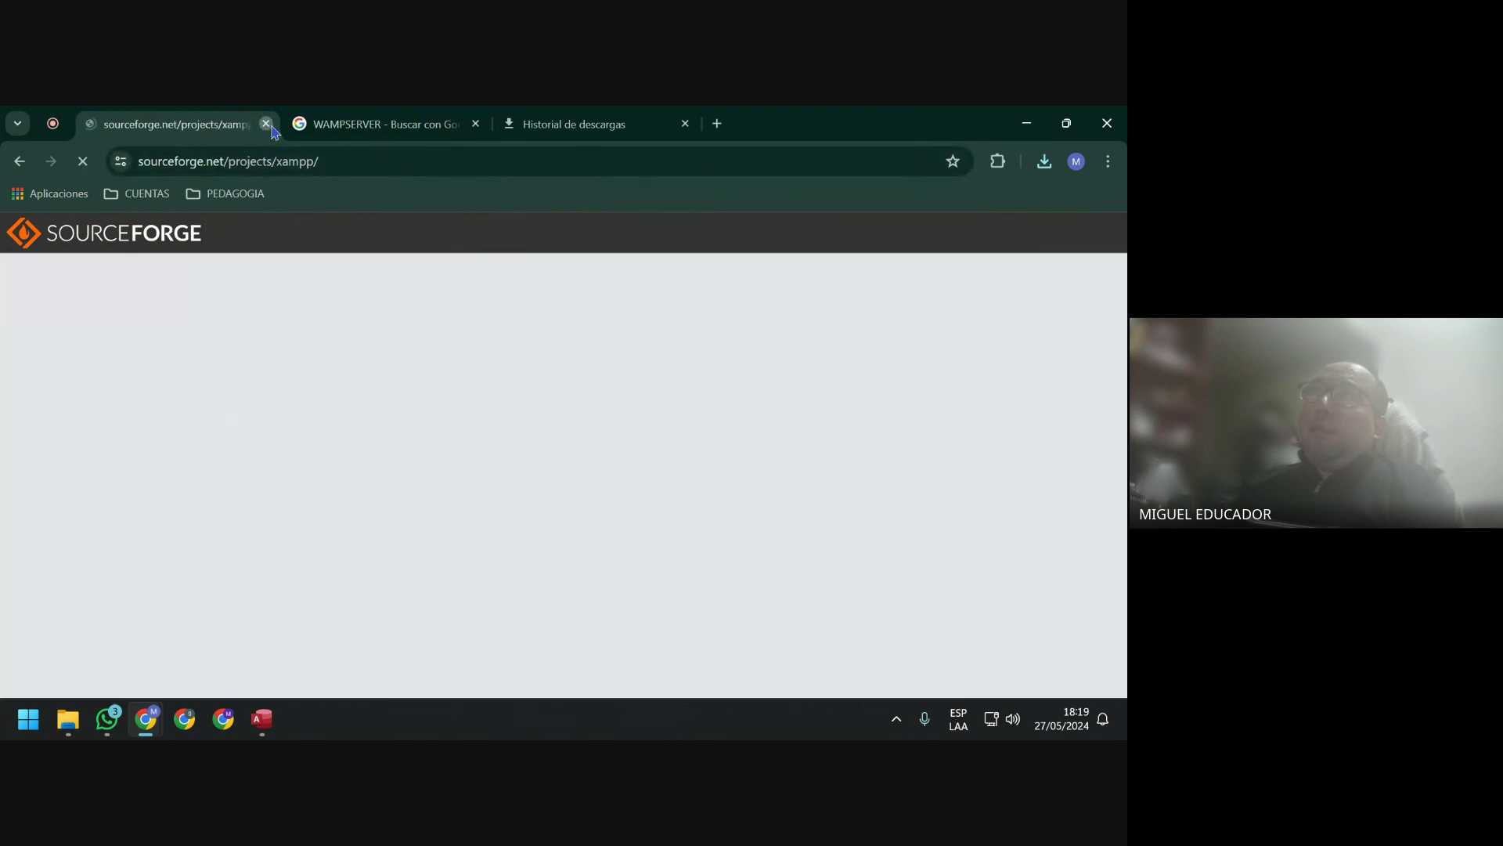
left_click(266, 124)
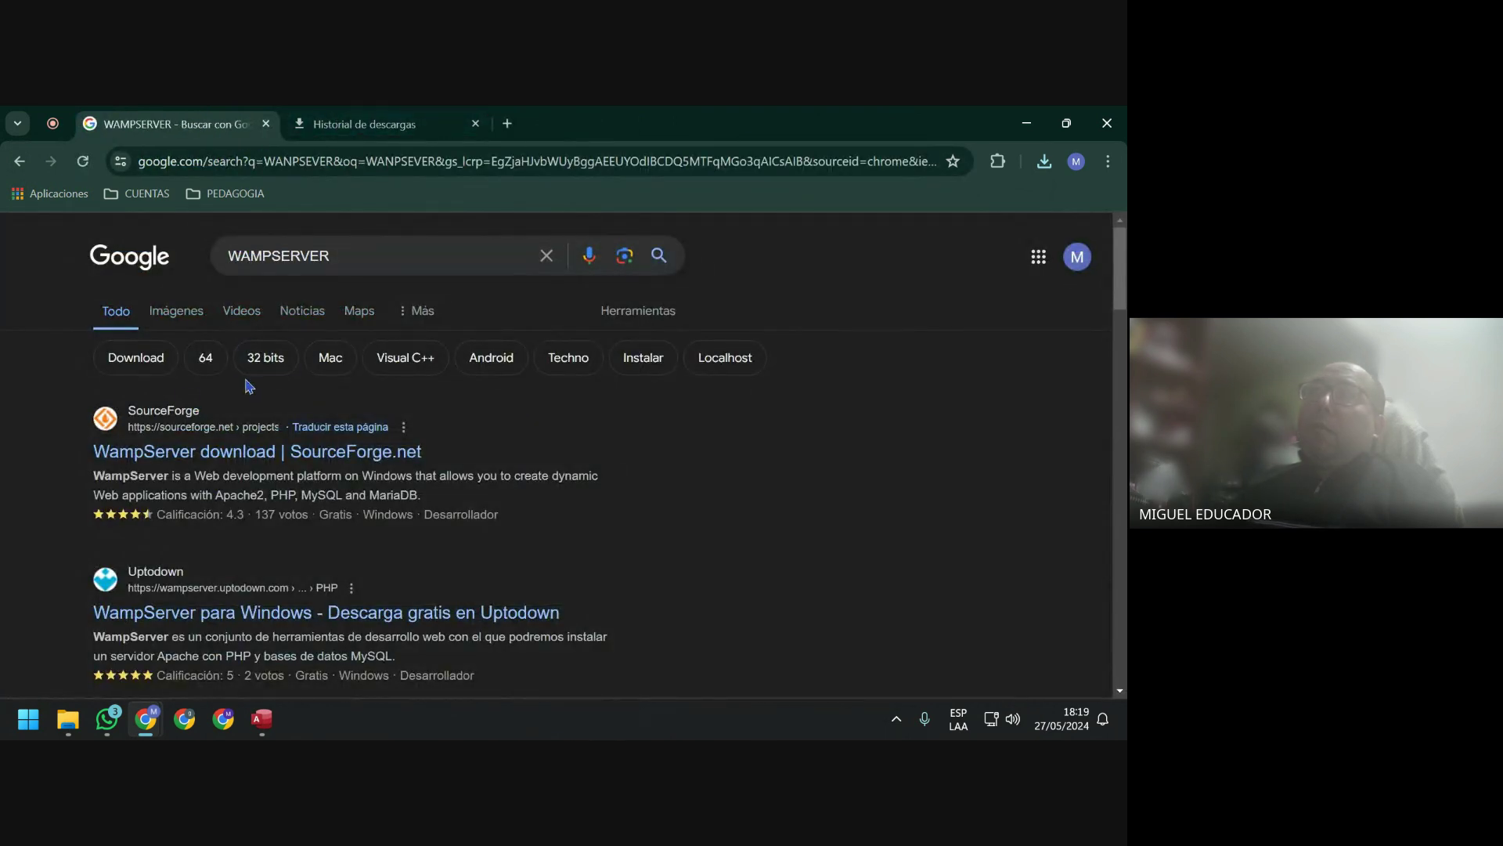
Open the SourceForge WampServer result, dismiss the translation popup, download wampserver3.3.5_x64.exe, and check it in the download history.
left_click(141, 458)
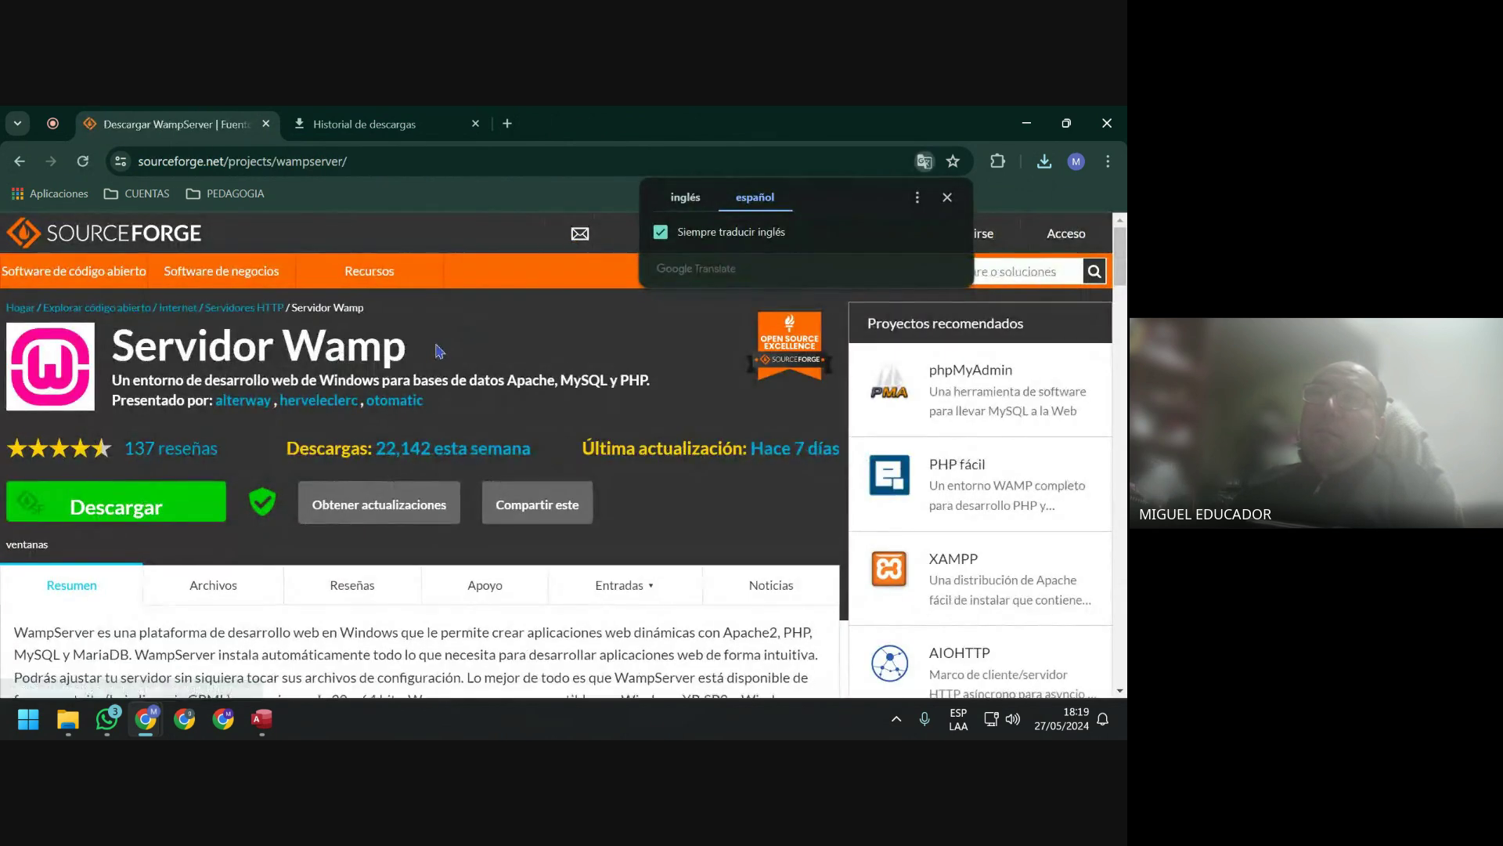
left_click(947, 198)
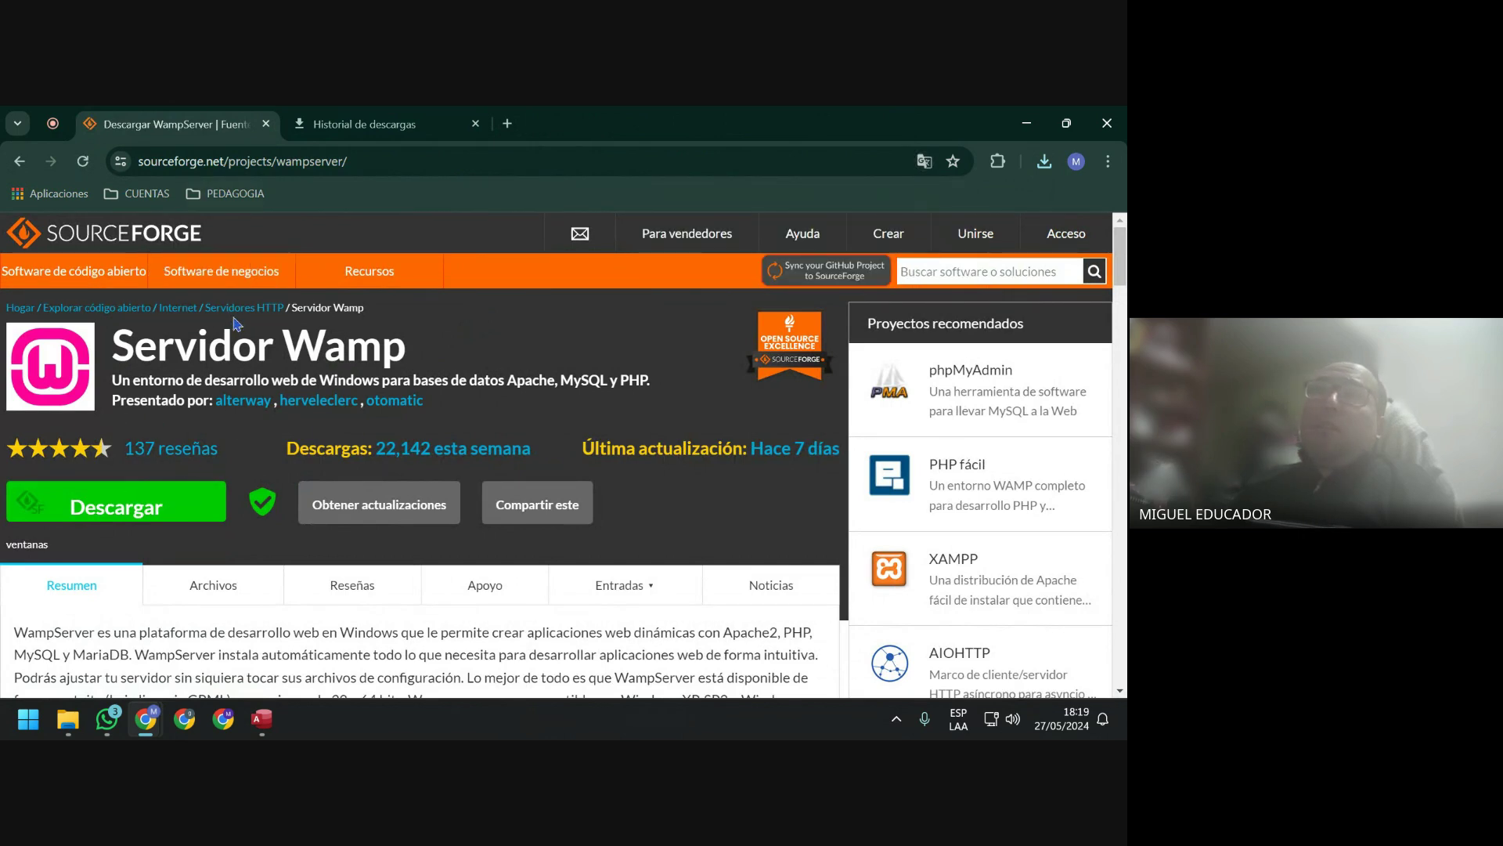
left_click(130, 508)
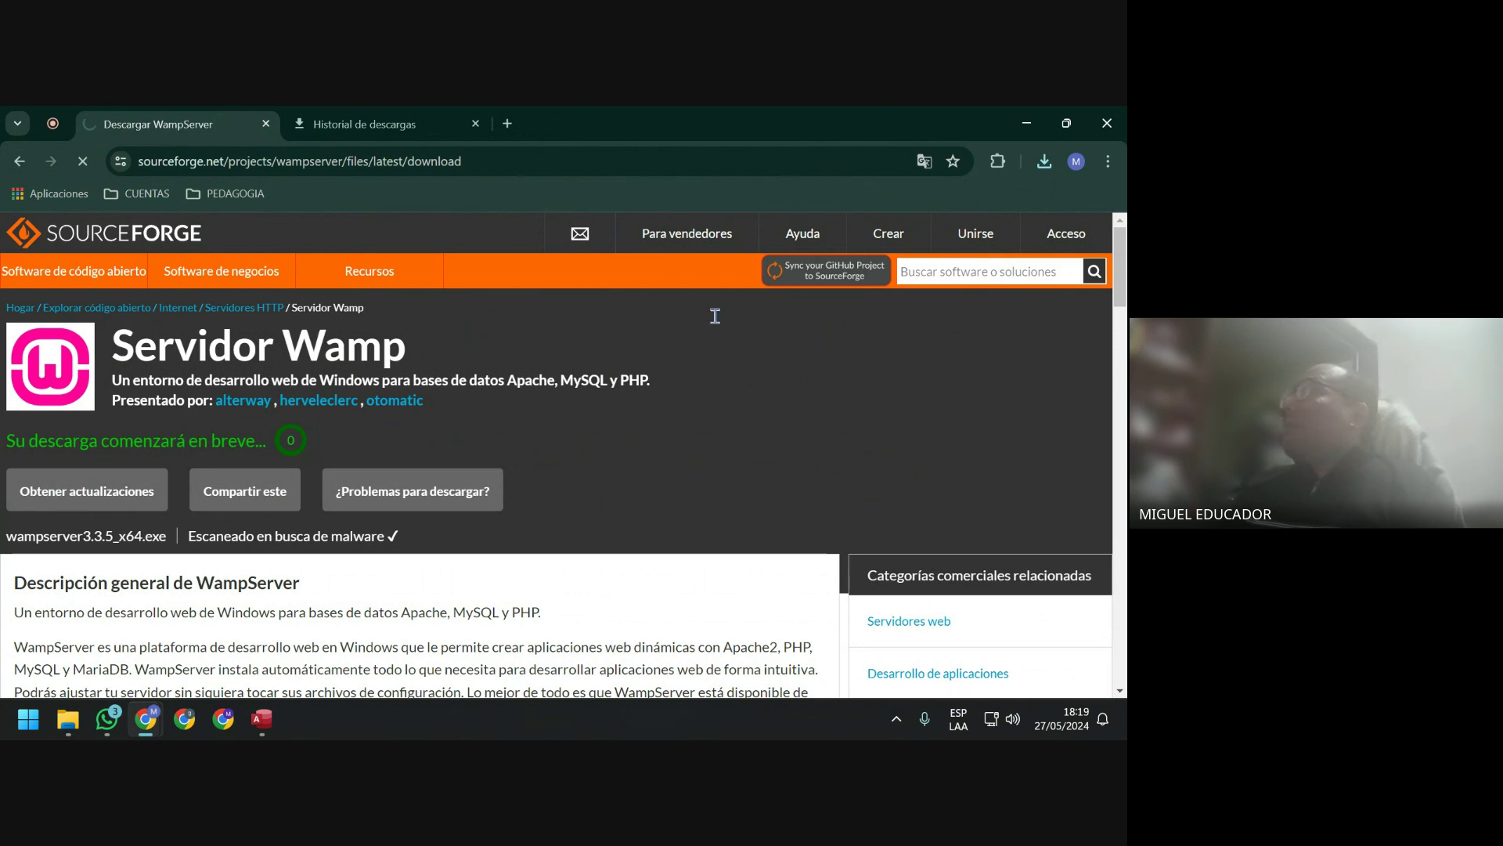
left_click(364, 119)
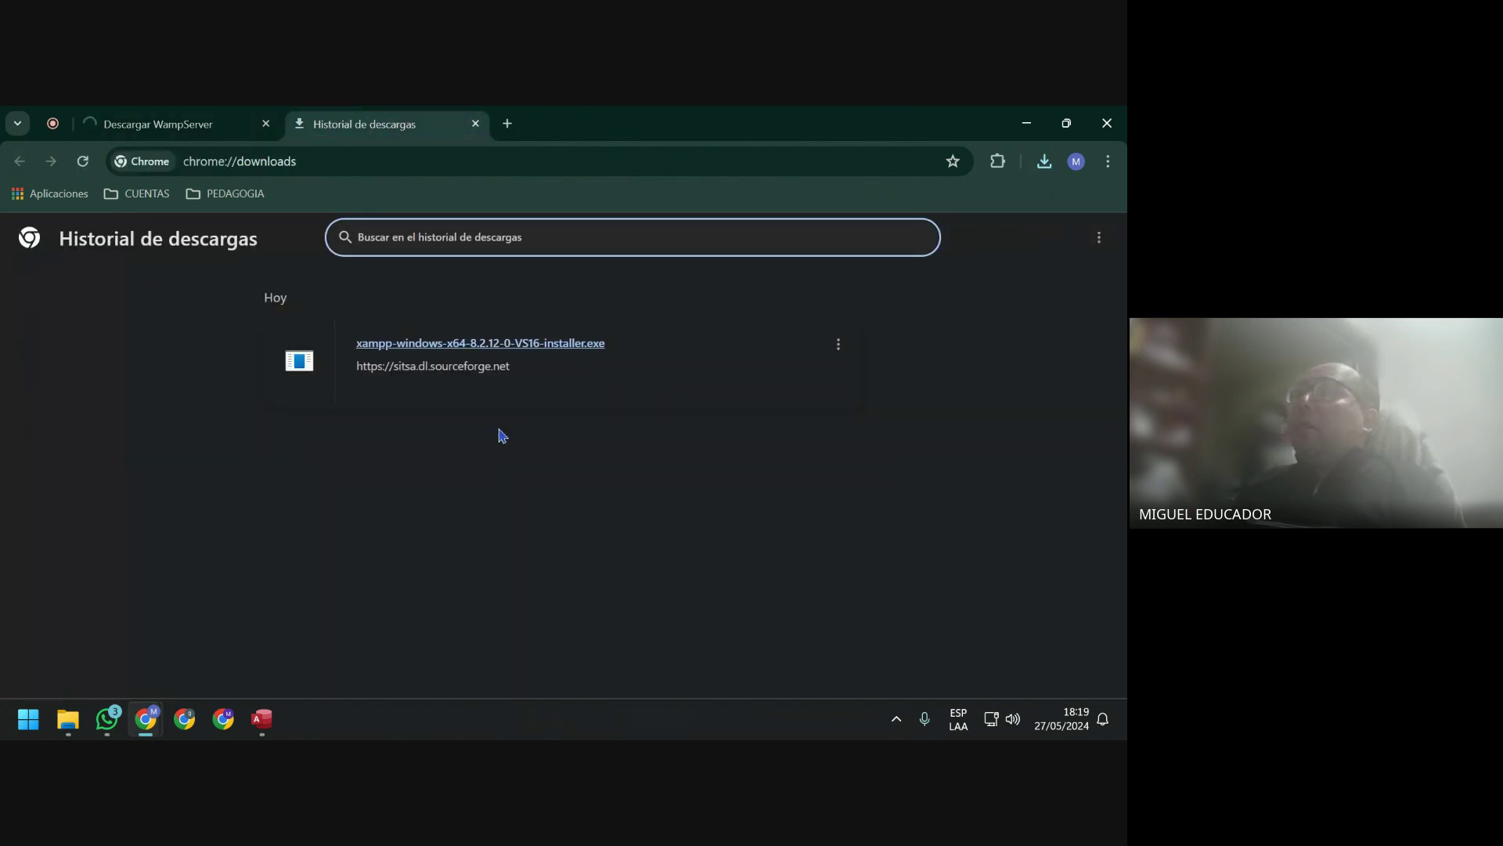
left_click(199, 122)
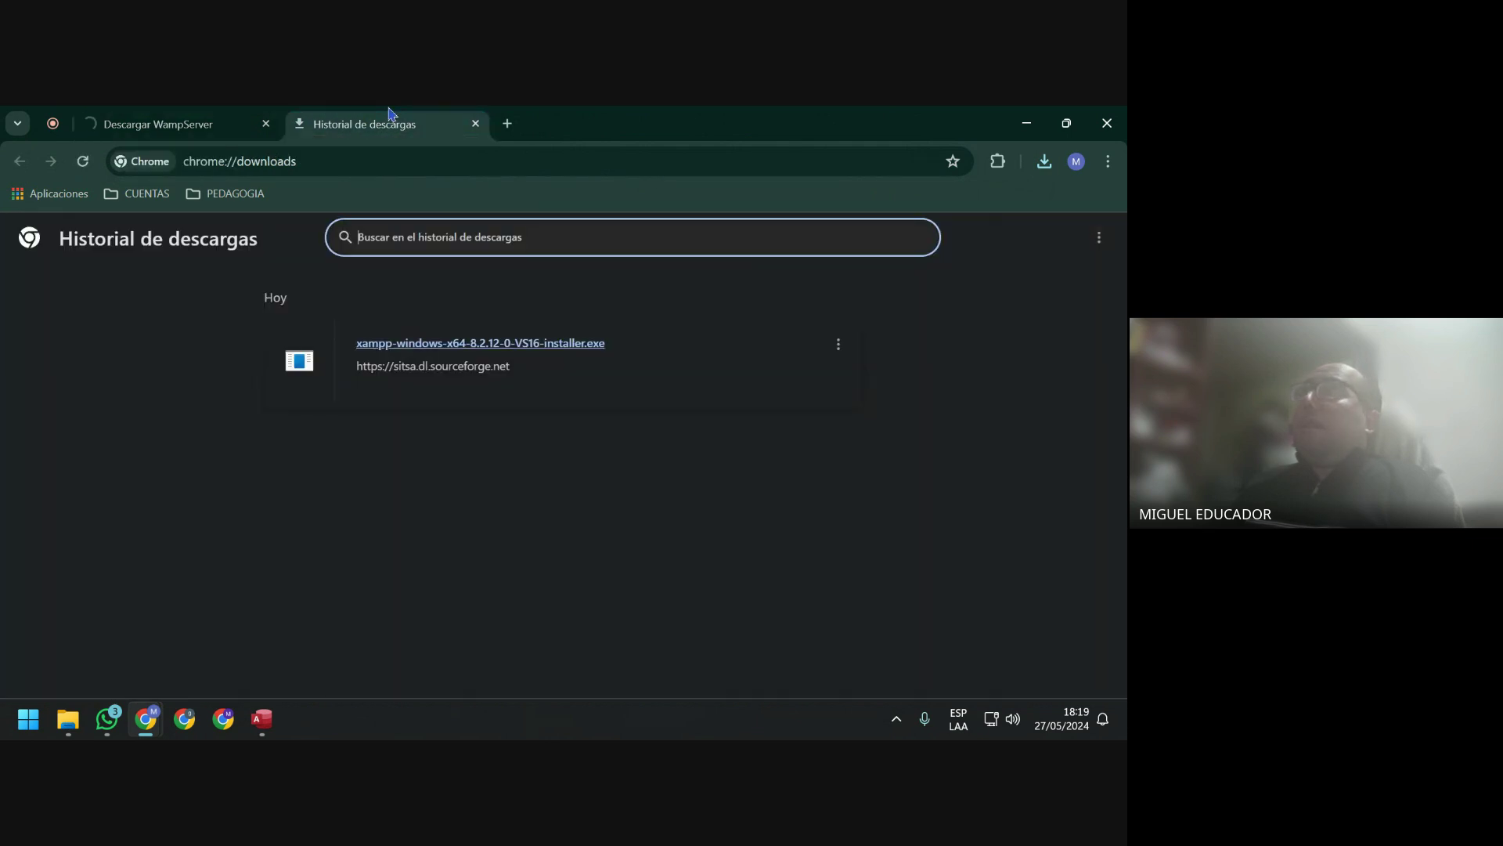
left_click(389, 115)
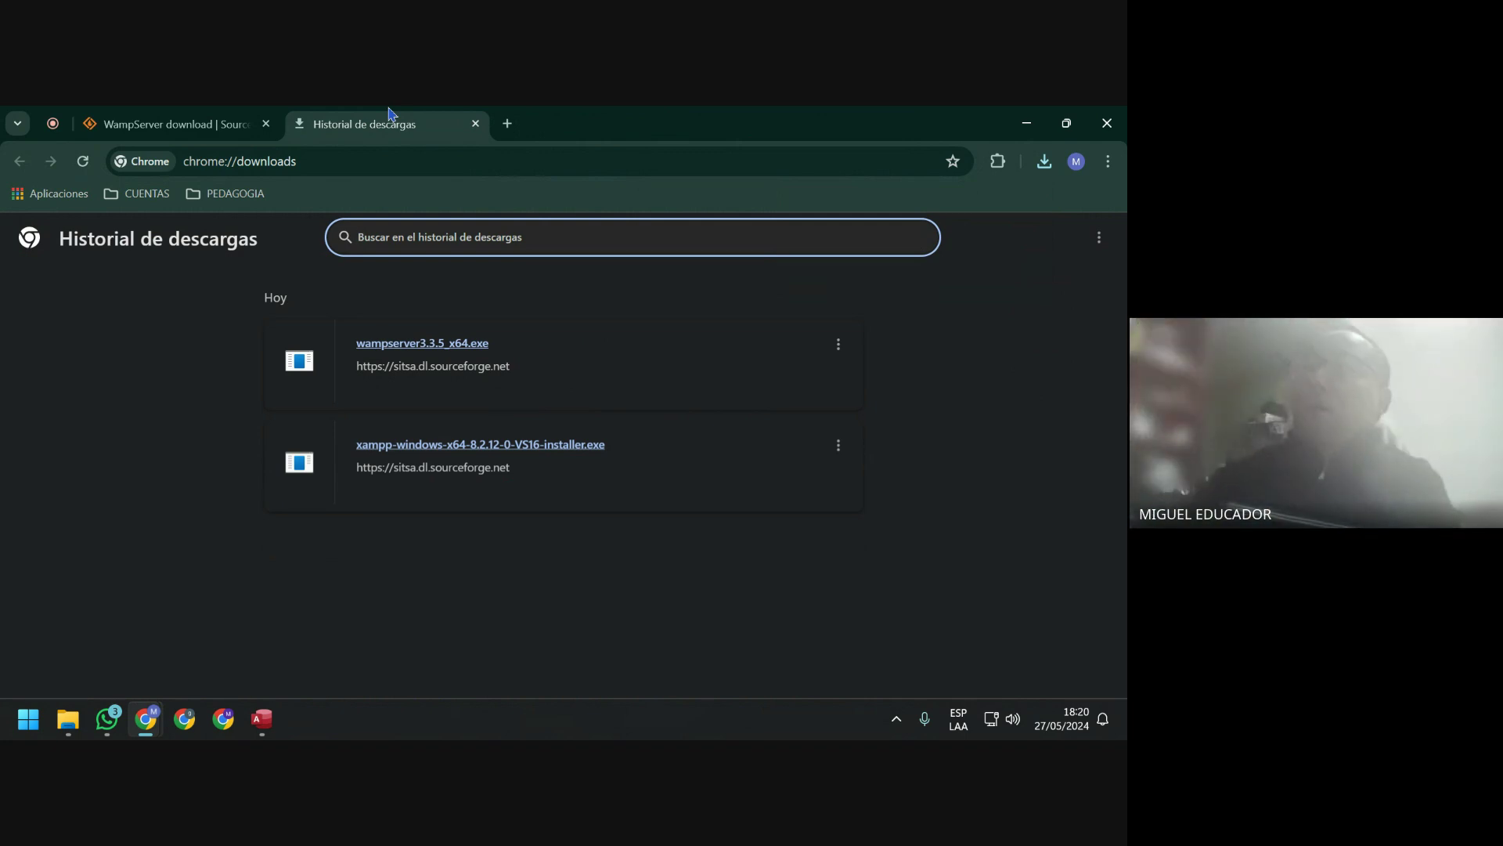
Open the Descargas folder, cut the WampServer and XAMPP installers, and close the folder window.
left_click(1100, 237)
left_click(999, 291)
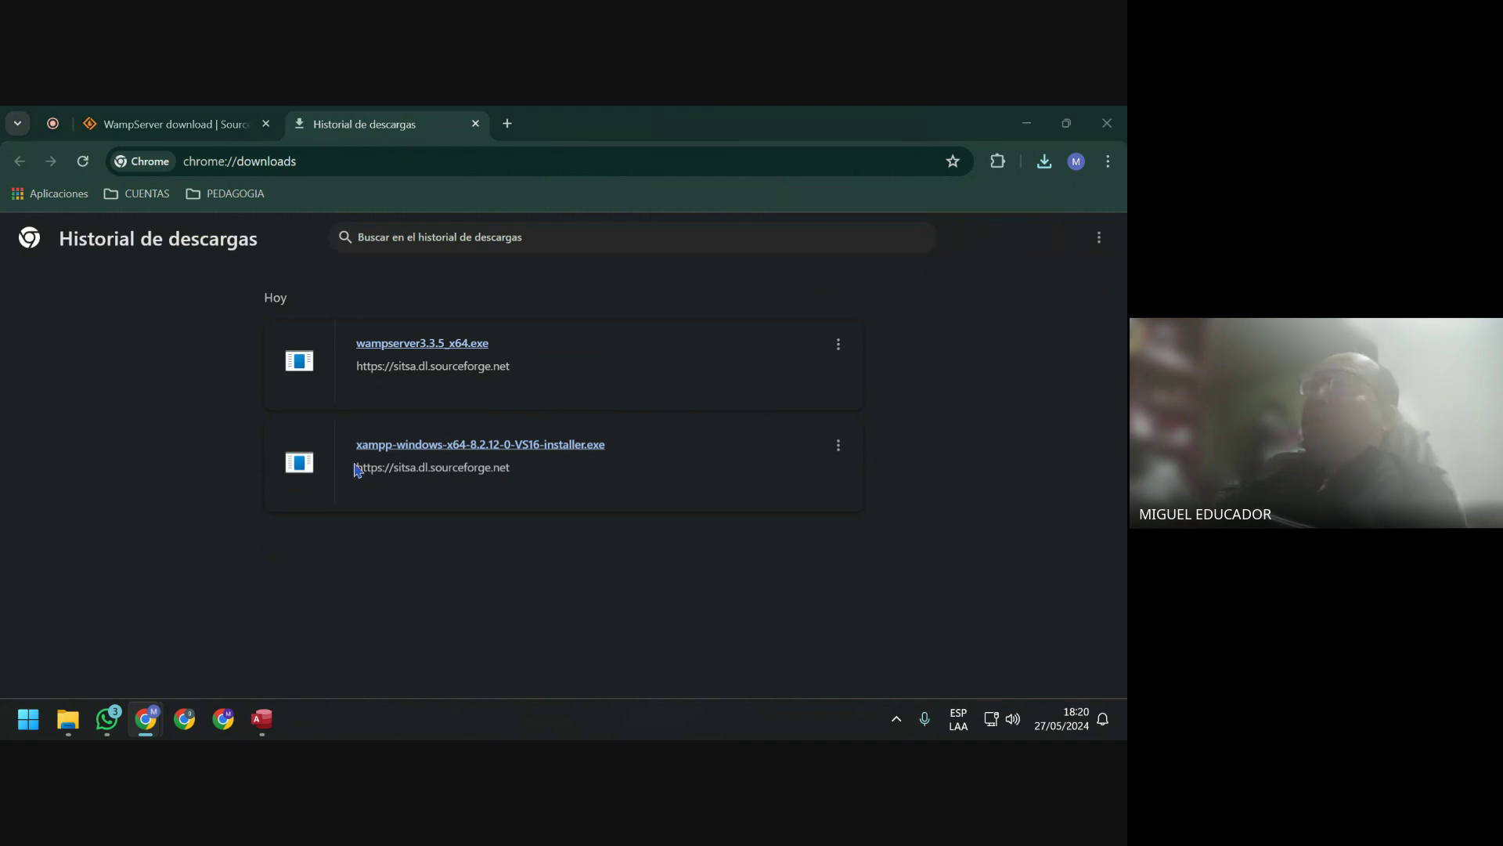
left_click_drag(464, 499, 179, 295)
right_click(228, 370)
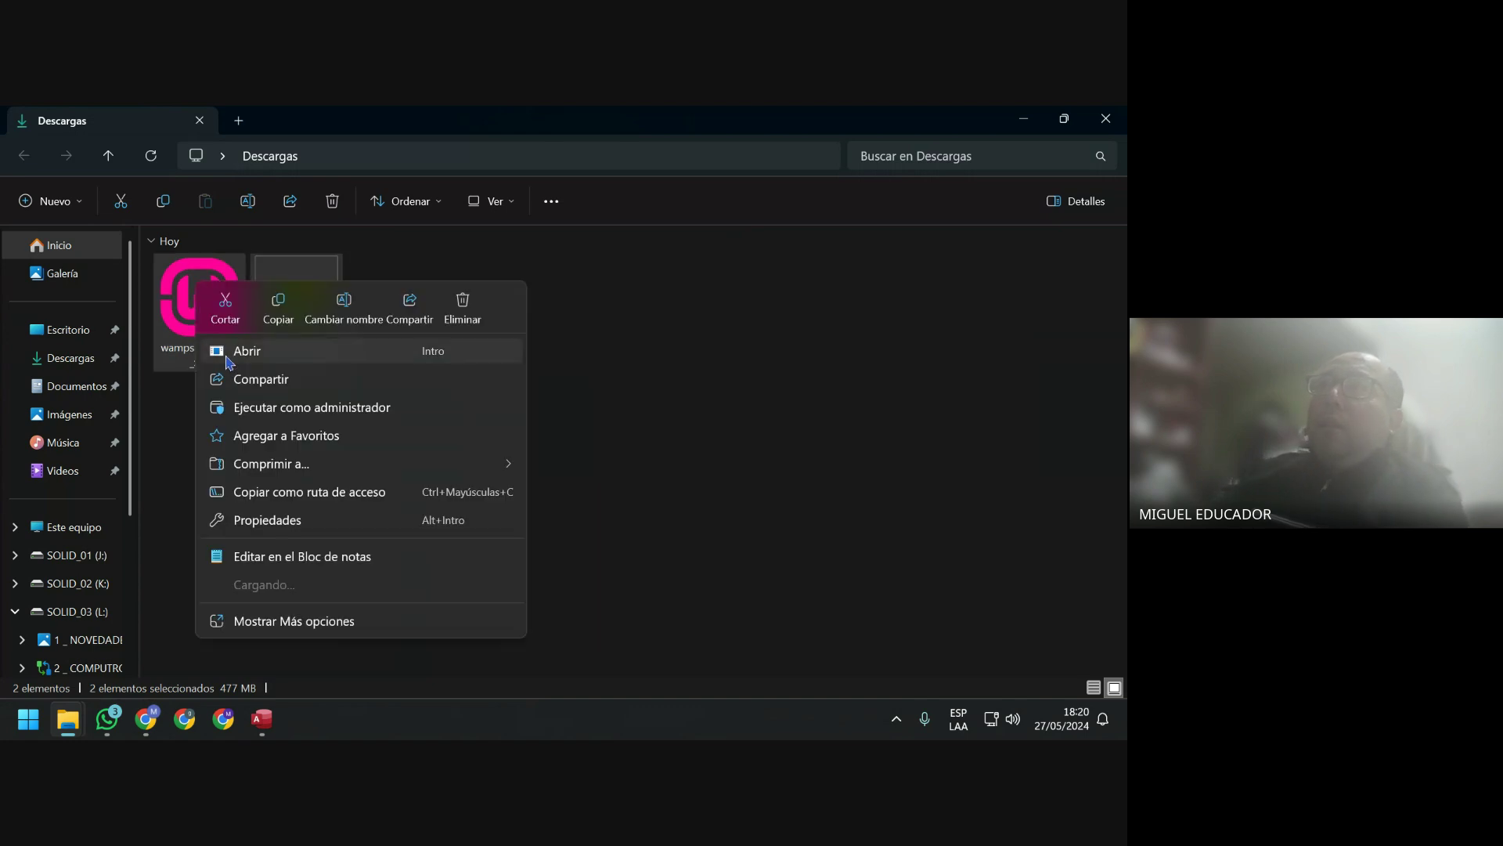
left_click(225, 300)
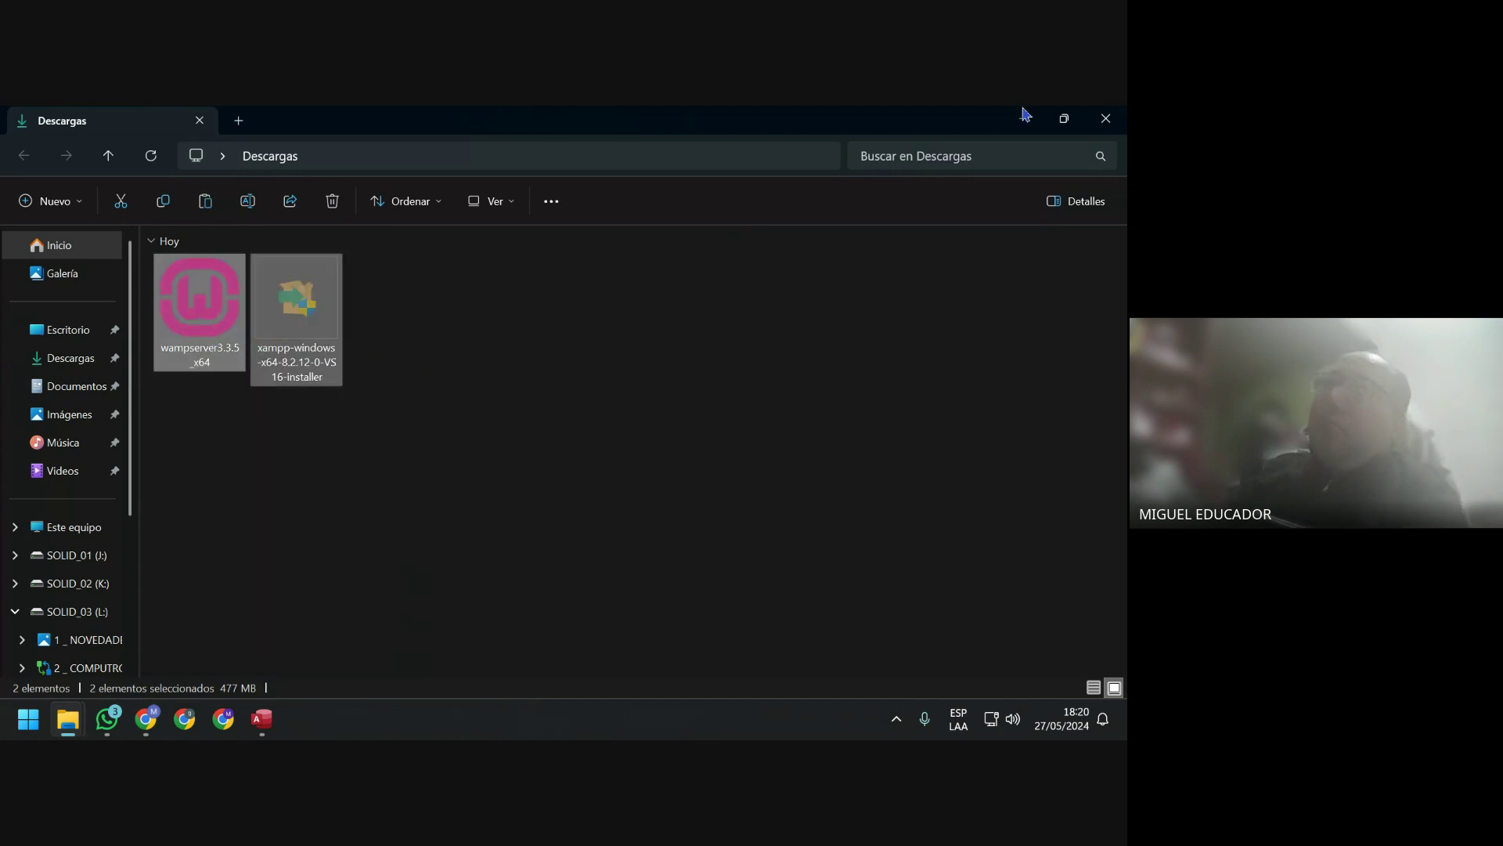
left_click(1105, 119)
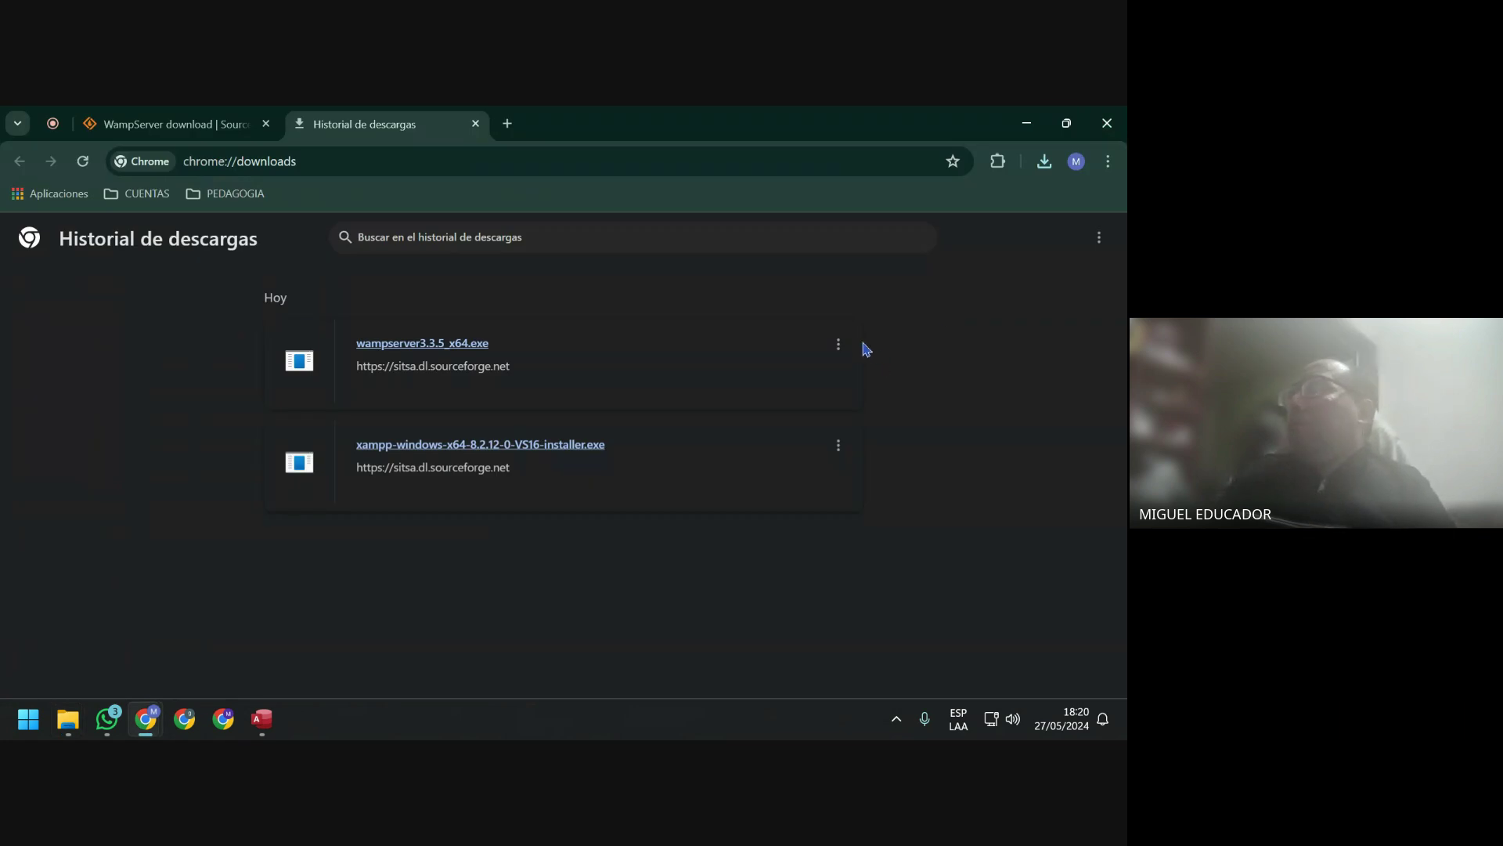
Clear all entries from the browser's download history, close that page, and minimize the browser.
left_click(1092, 239)
left_click(1066, 249)
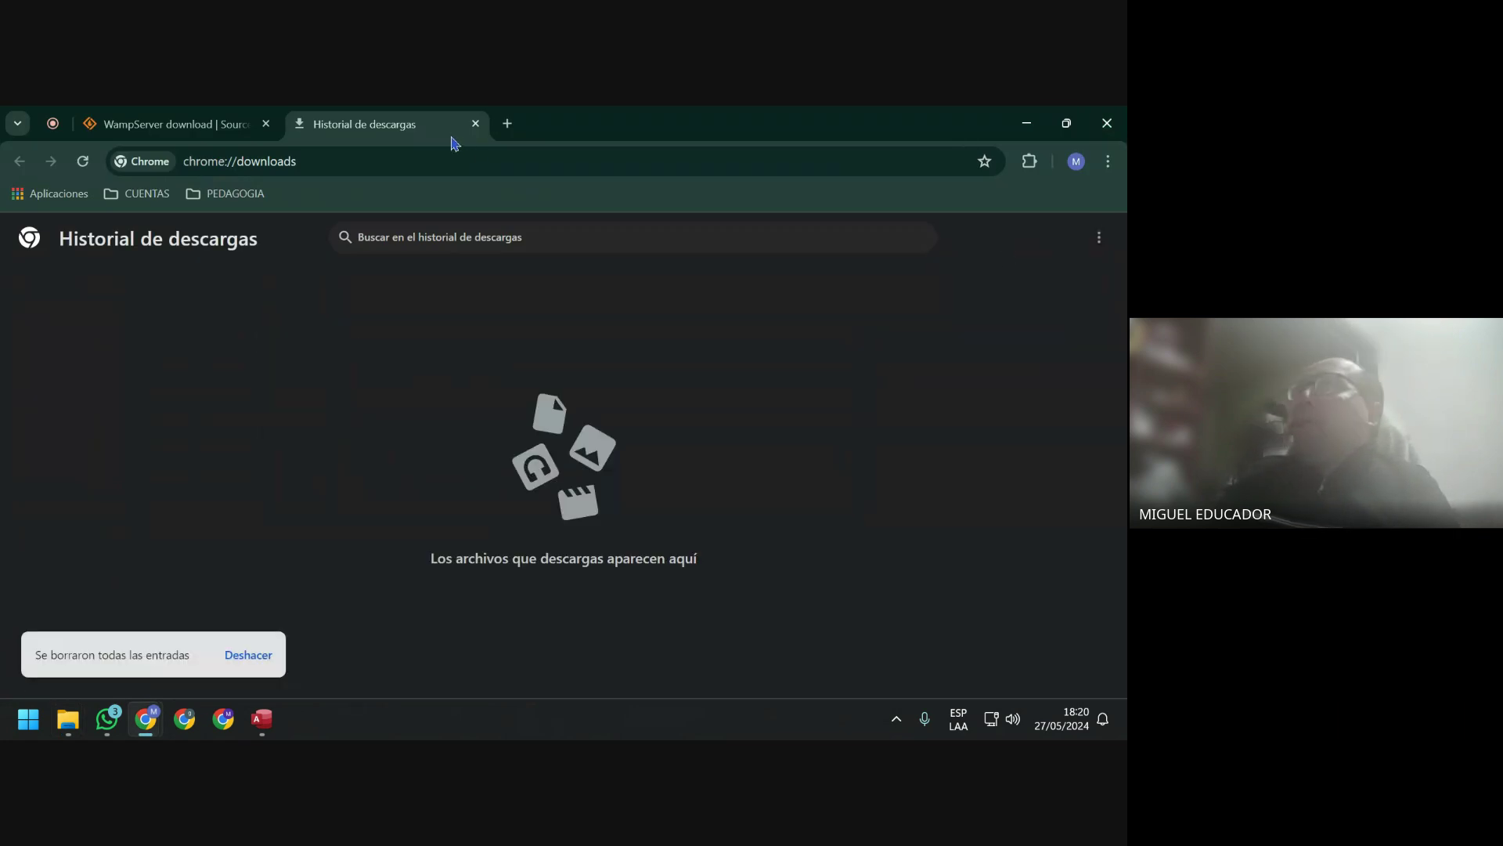
left_click(476, 124)
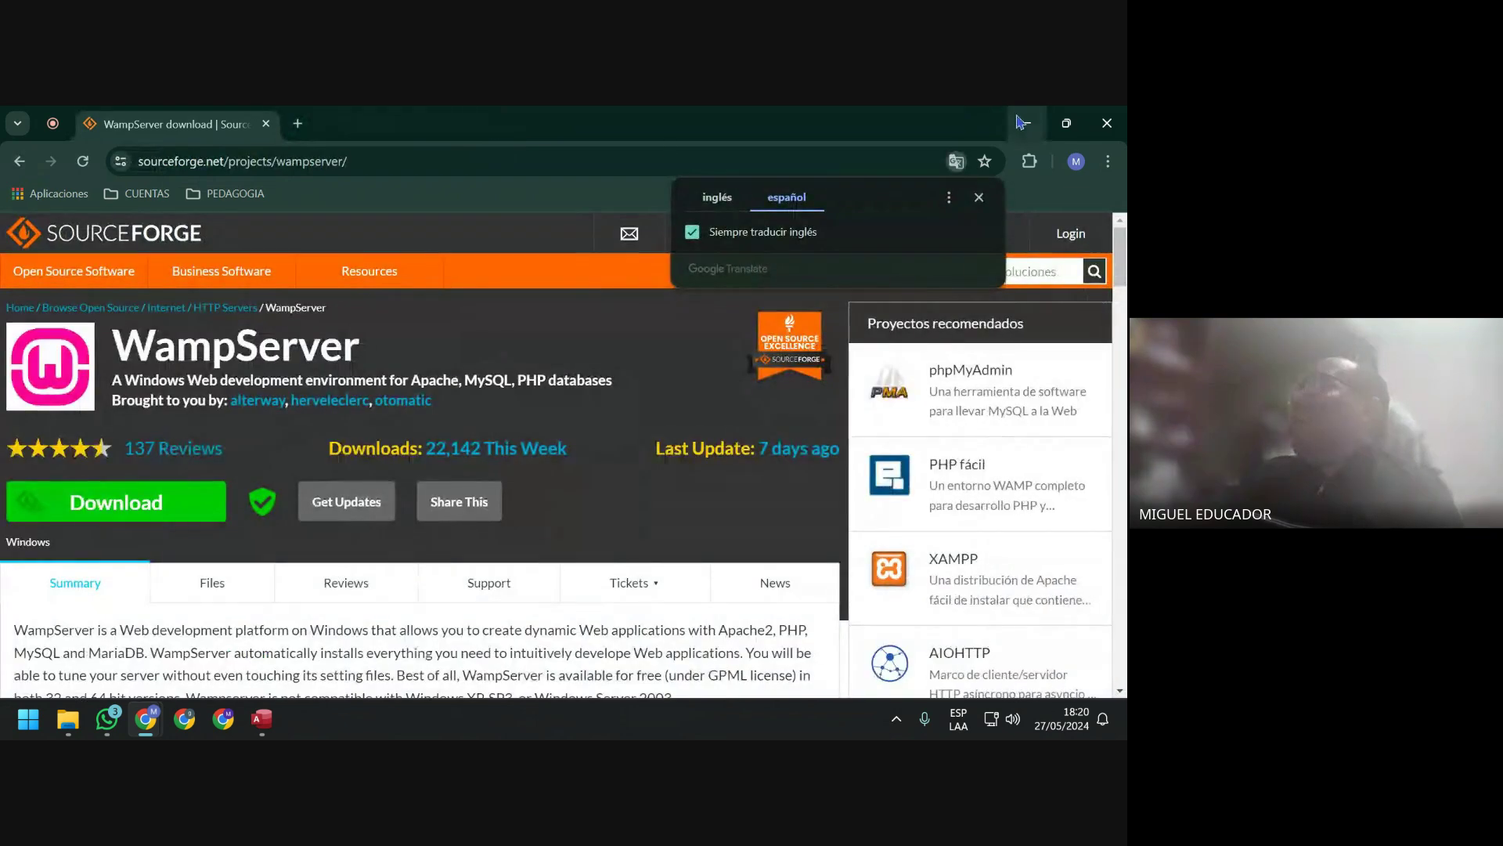
left_click(1026, 123)
Create a new folder on the desktop named SOFTWARE PARA BASE DE DATOS.
right_click(74, 233)
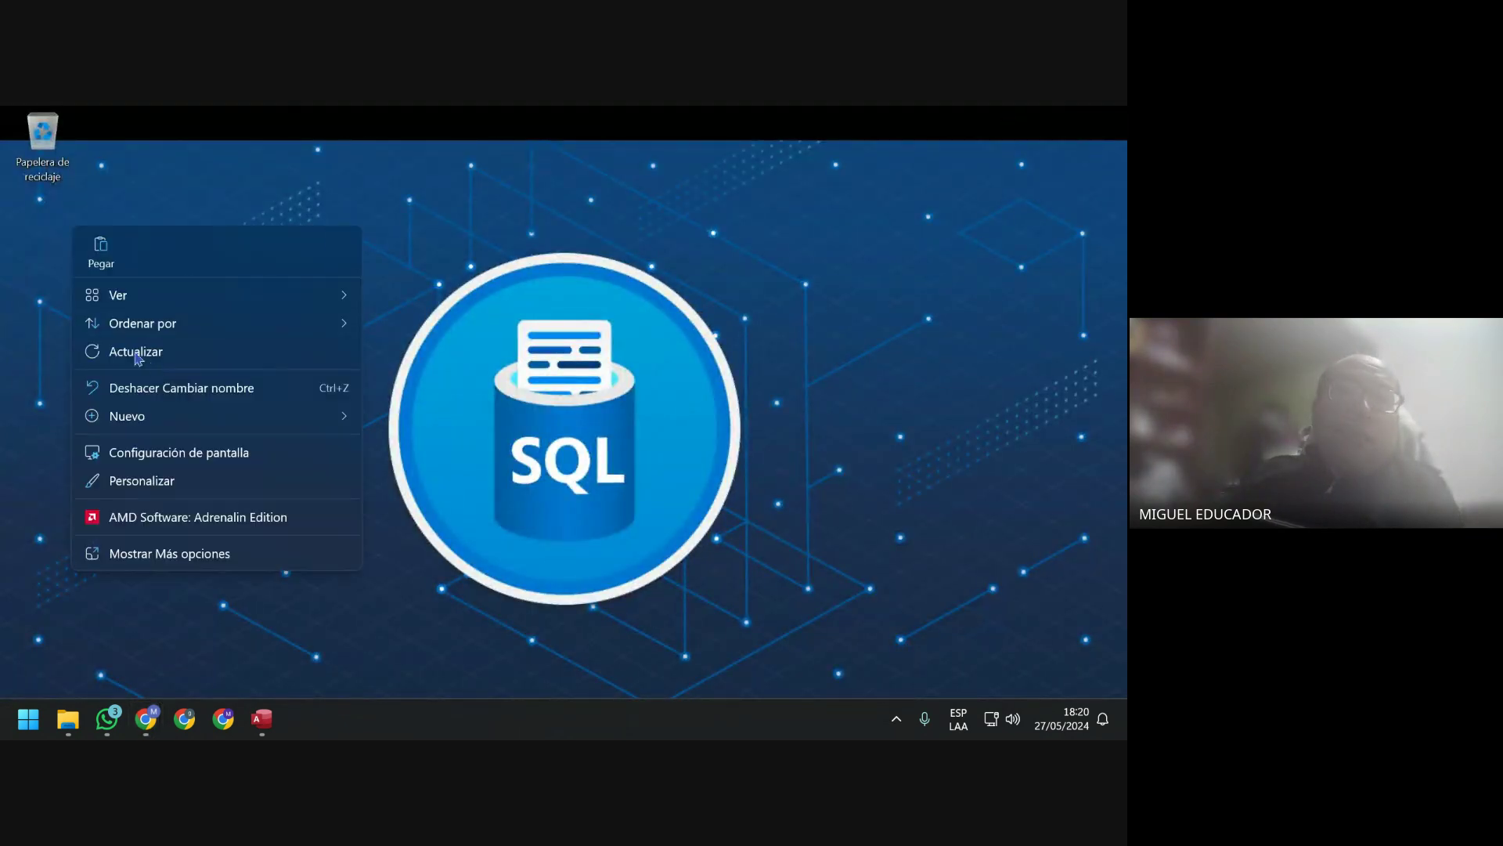
mouse_move(235, 416)
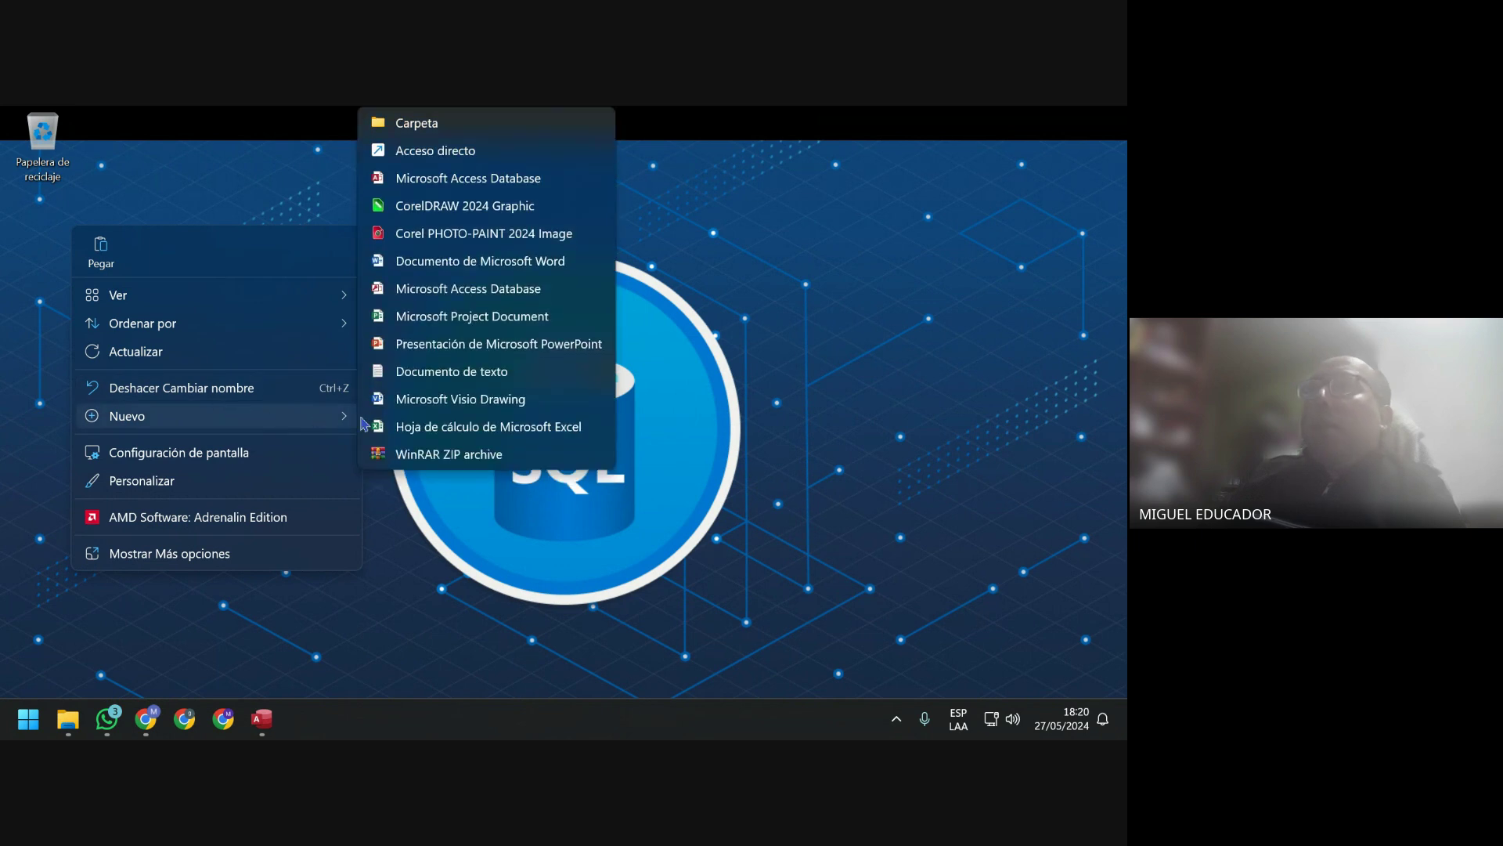
left_click(415, 123)
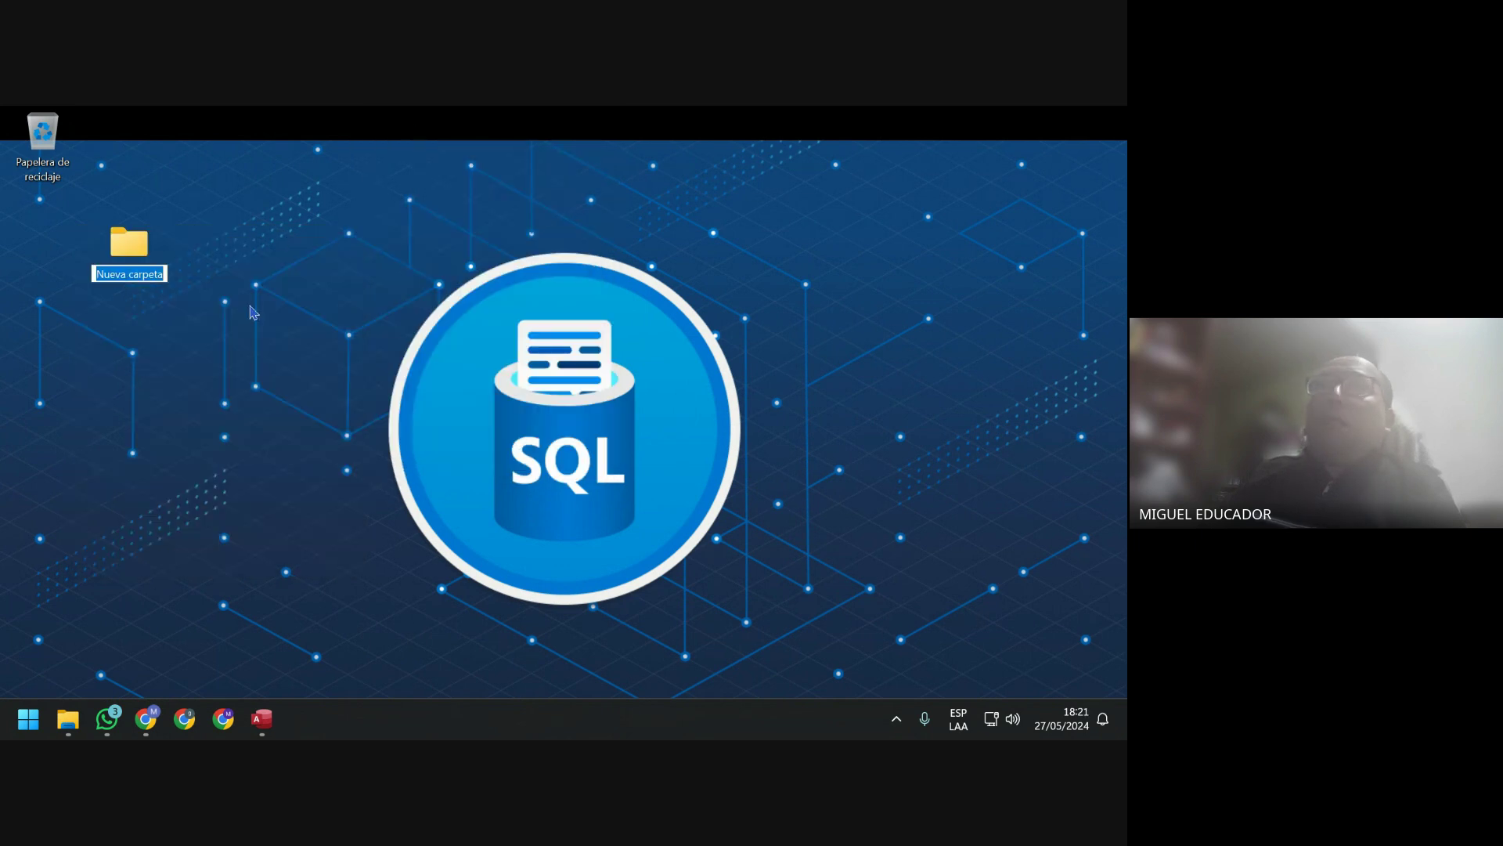
type("SO")
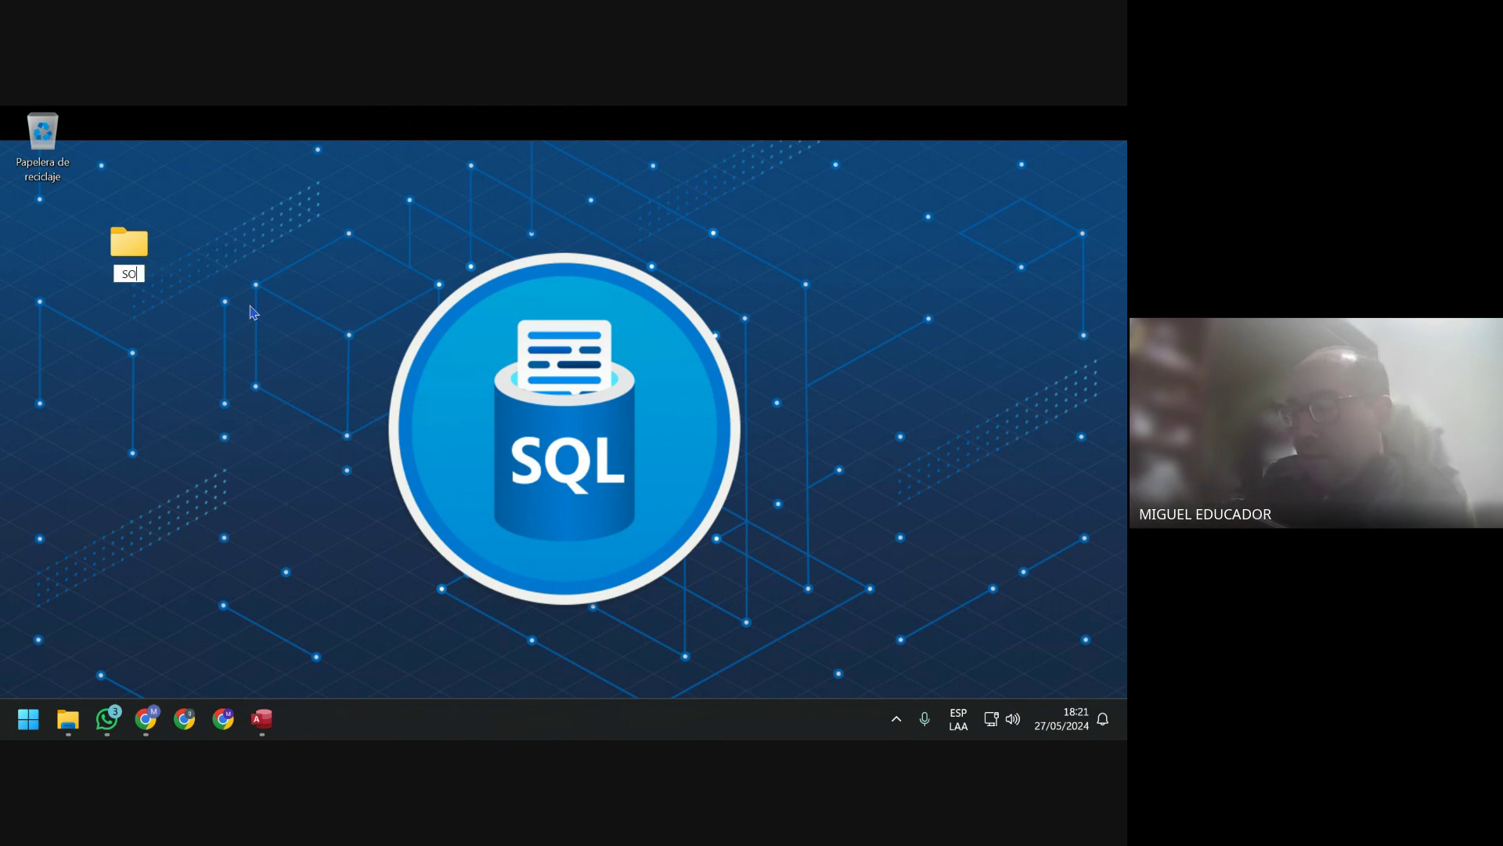
type("FTWARE PARA")
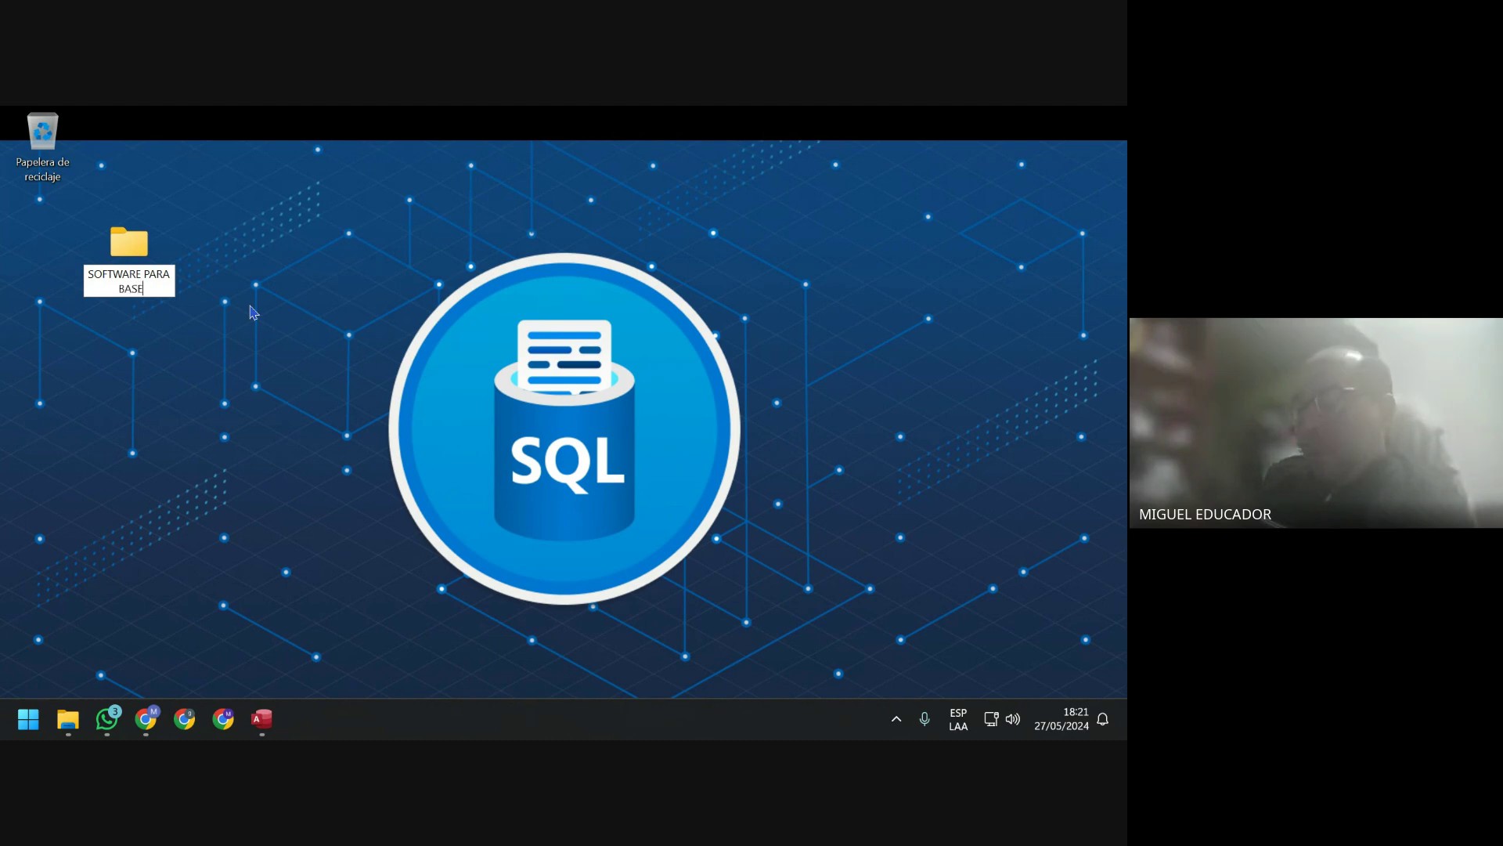
type(" BASE DE D")
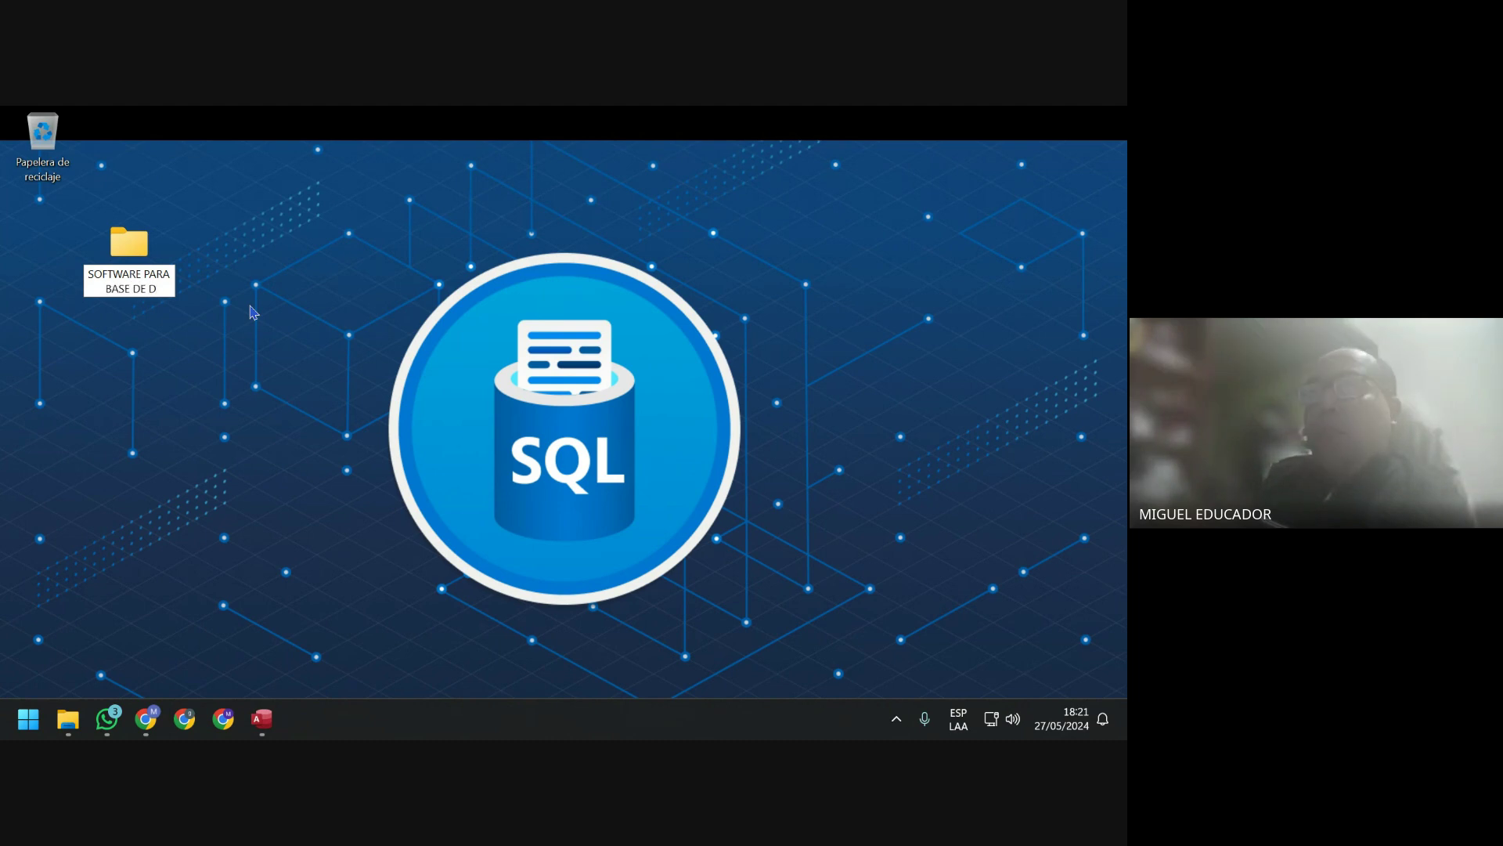
type("ATOS")
key("Return")
left_click(253, 313)
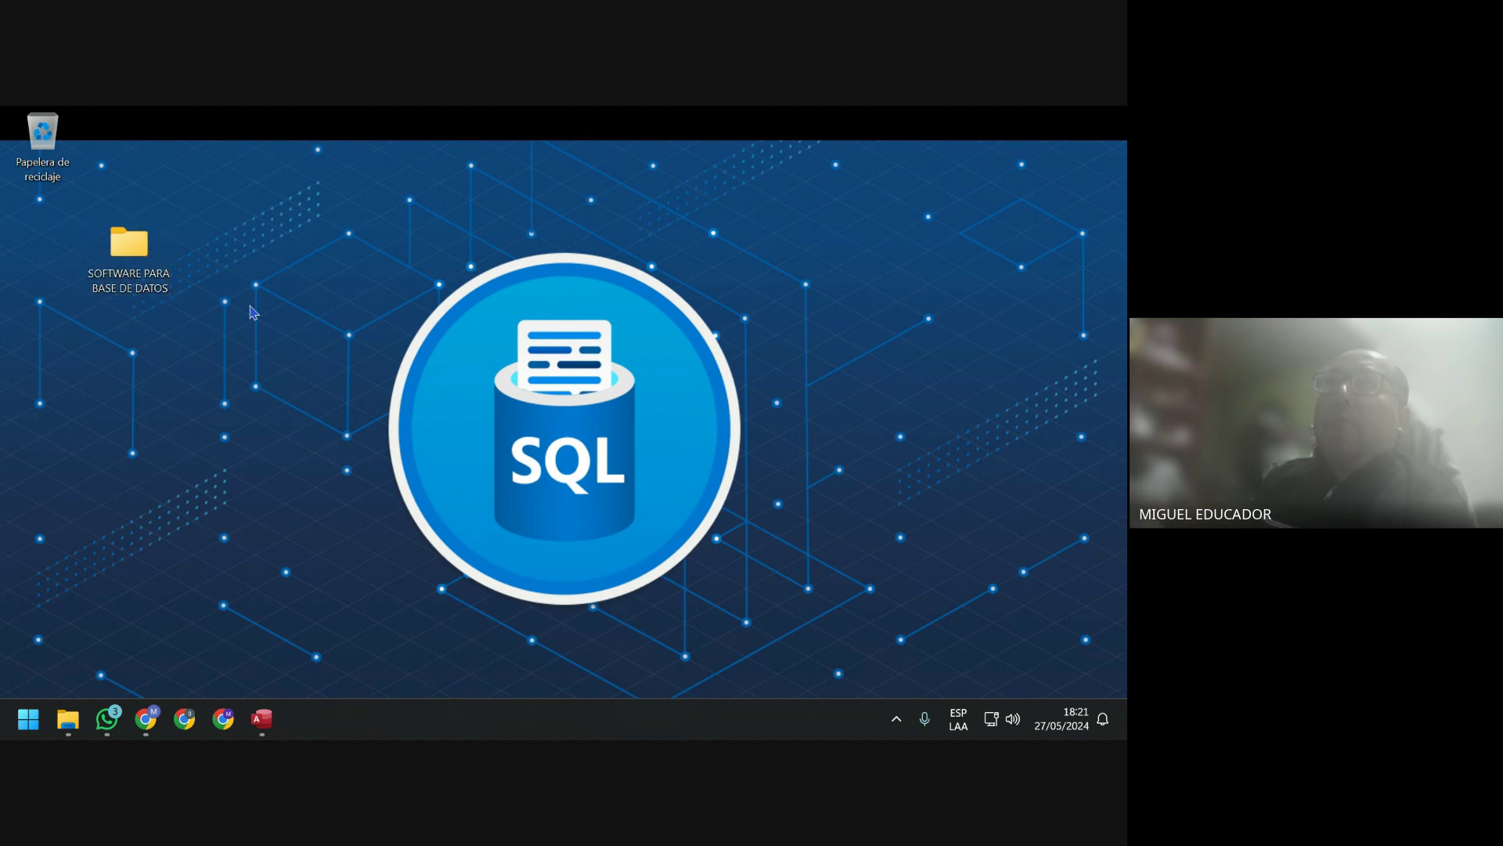
Open the SOFTWARE PARA BASE DE DATOS folder and paste the cut WampServer and XAMPP installers into it.
key("Return")
key("ctrl+a")
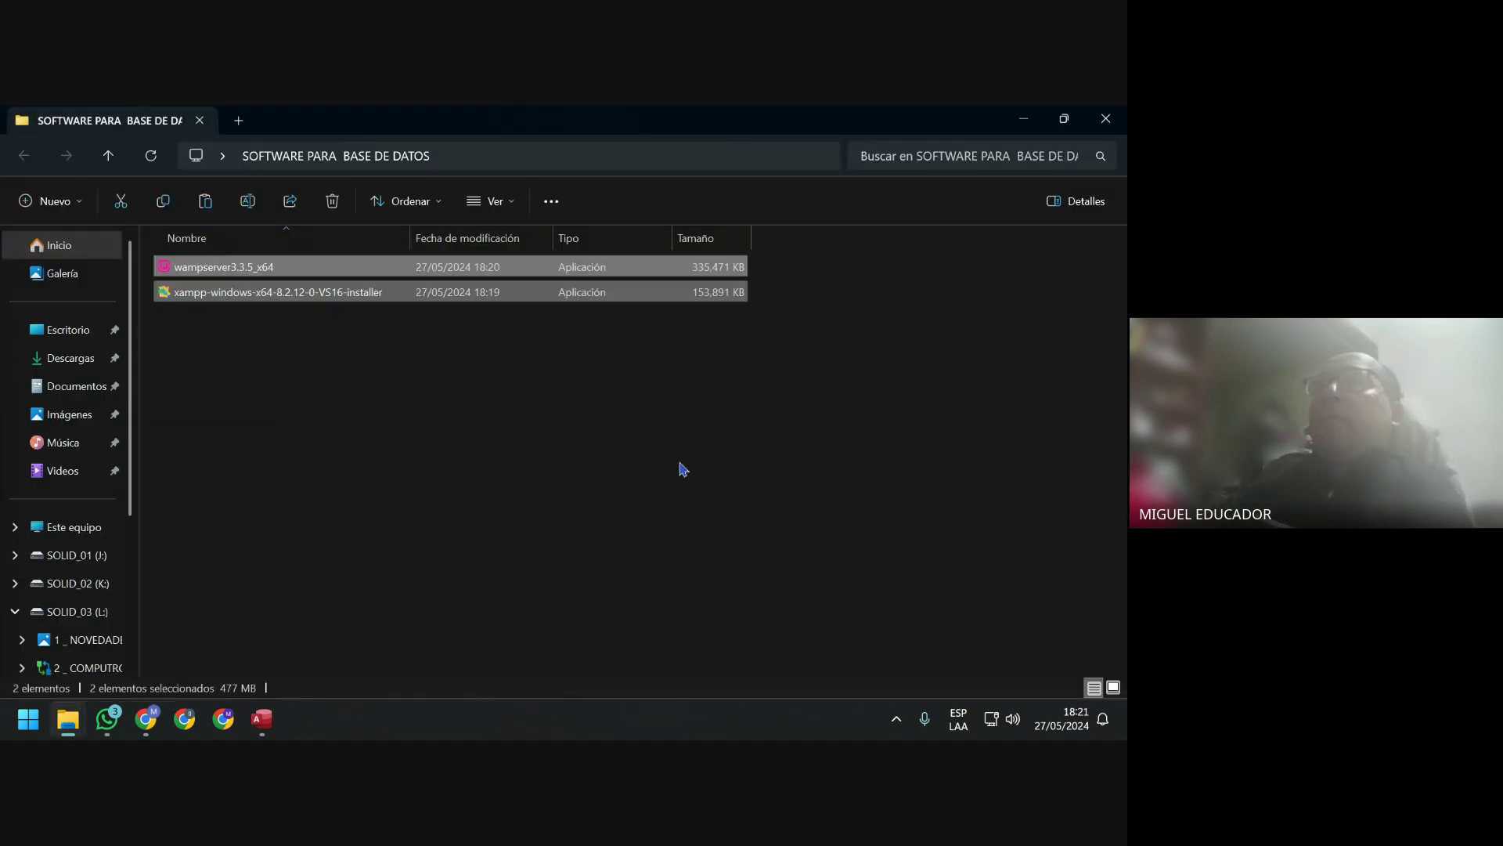
Switch to Chrome, replace the WampServer download tab with a blank new tab, and minimize the browser.
left_click(298, 334)
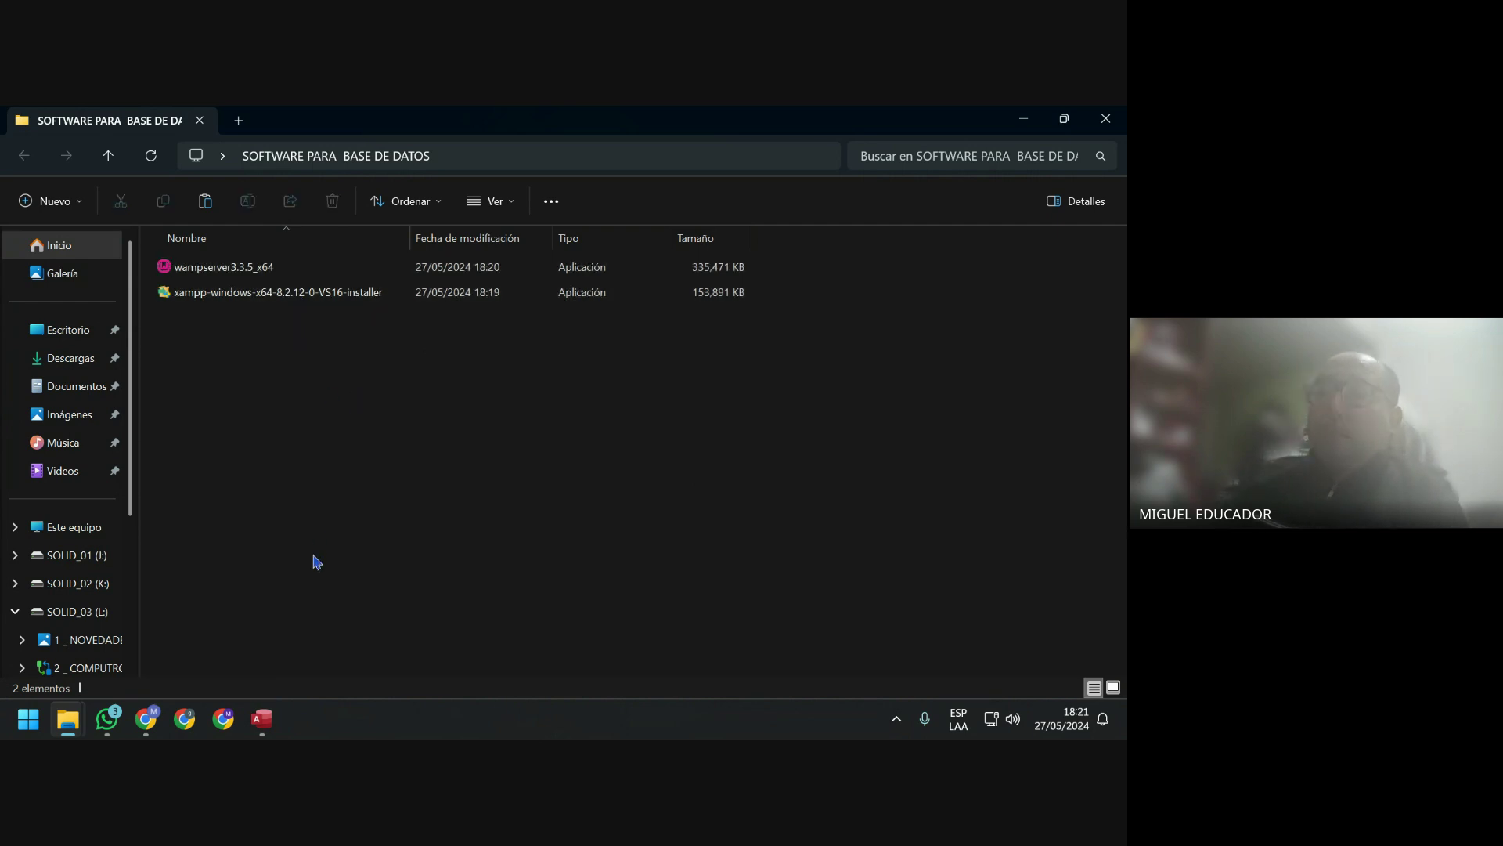
left_click(94, 630)
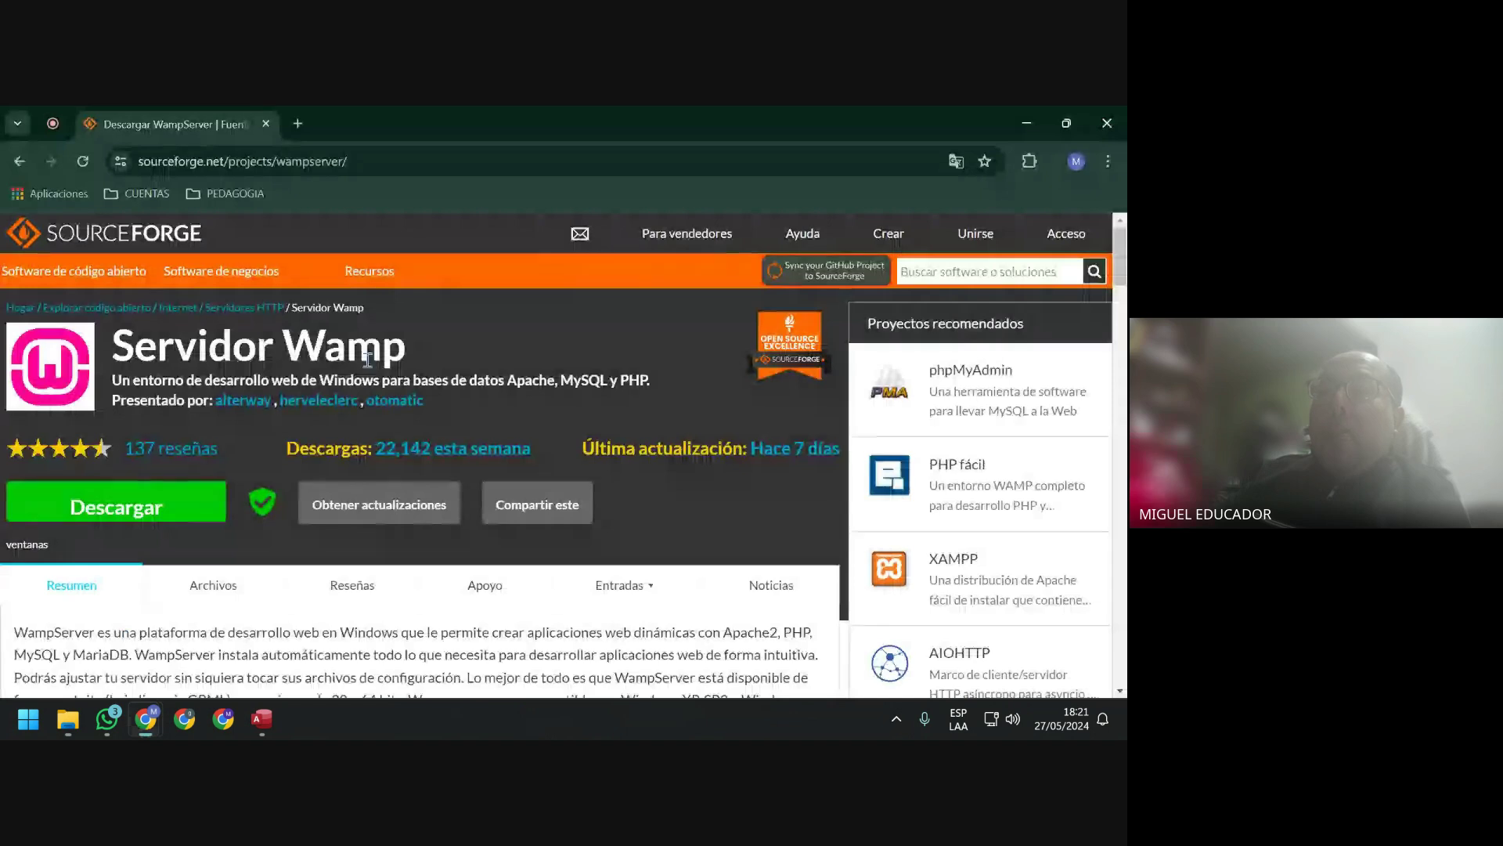
left_click(297, 123)
left_click(263, 131)
left_click(264, 125)
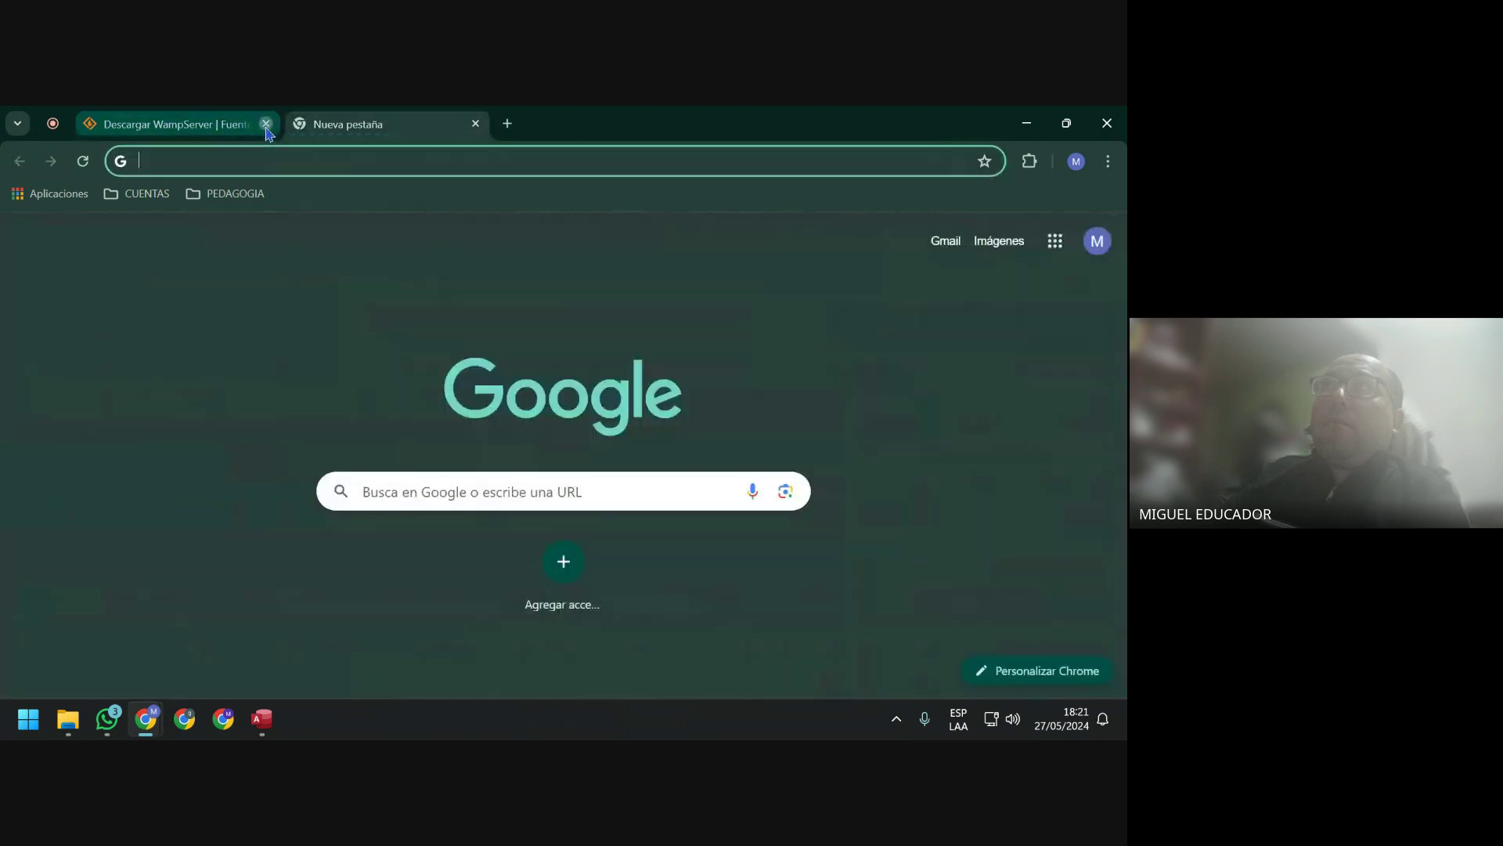
left_click(361, 167)
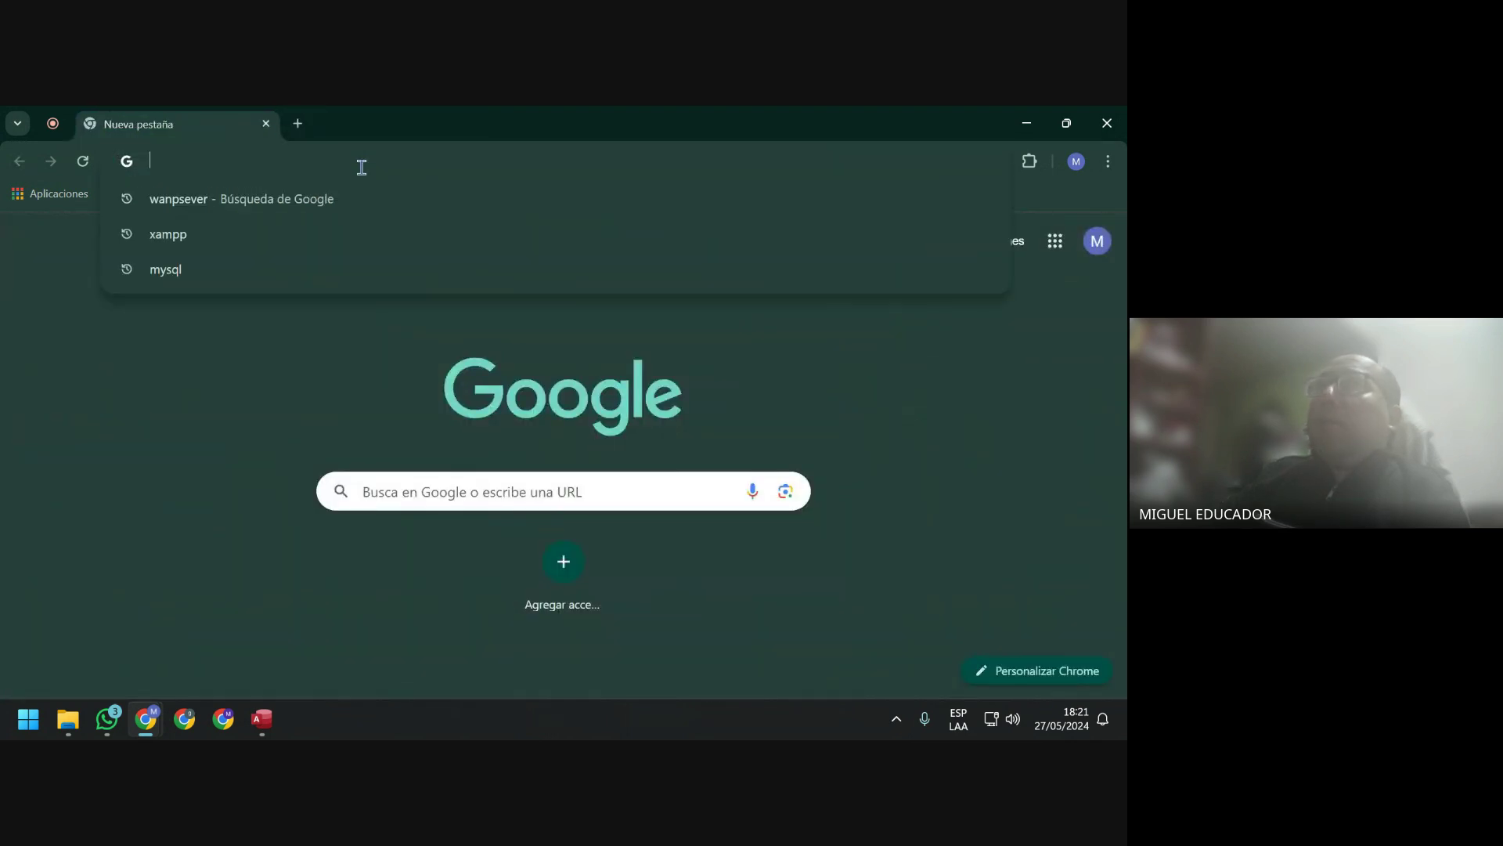
left_click(285, 342)
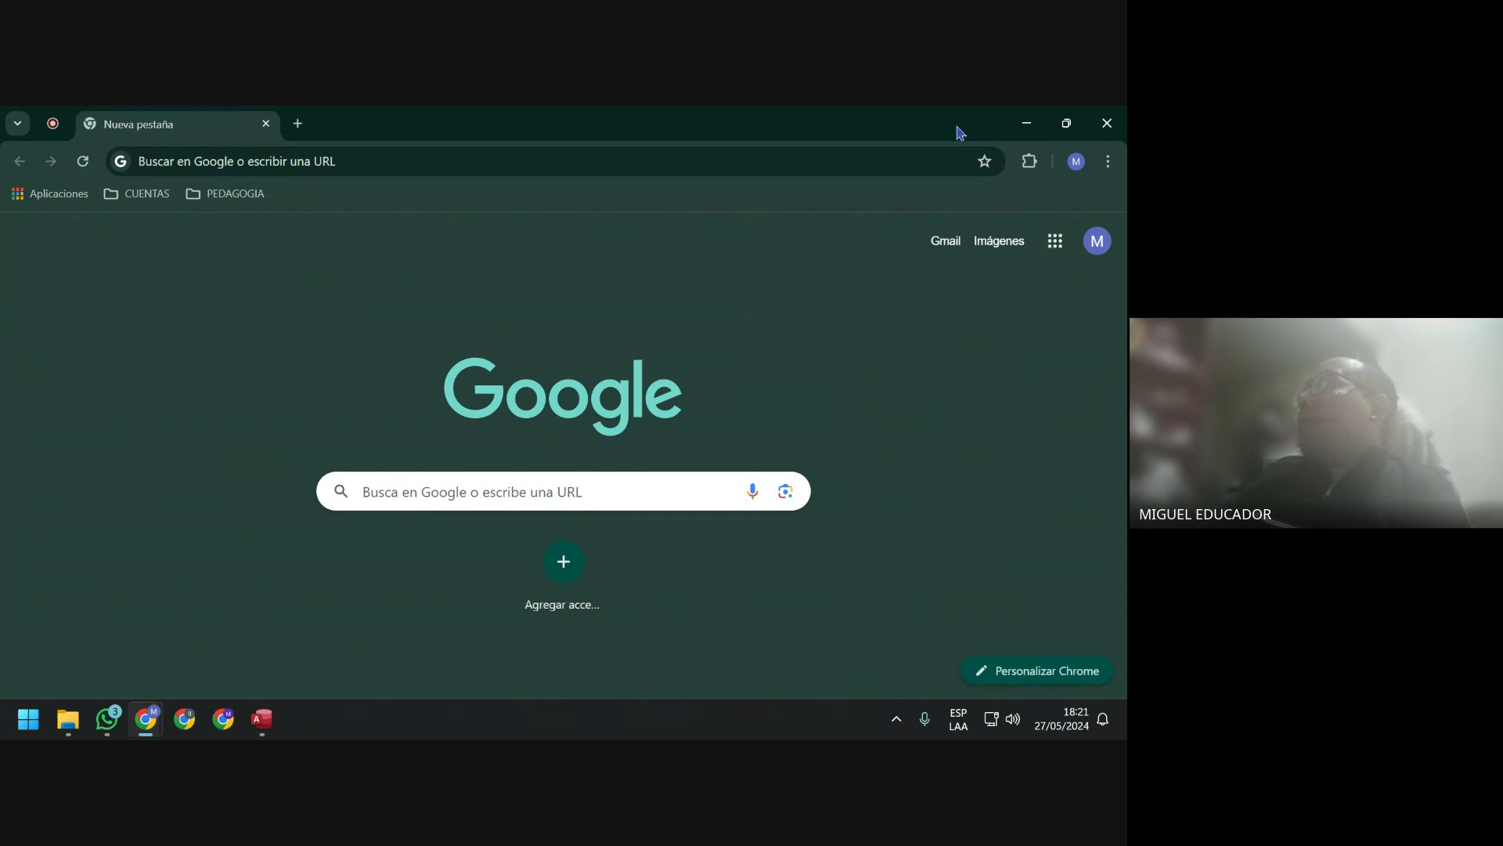
left_click(1026, 123)
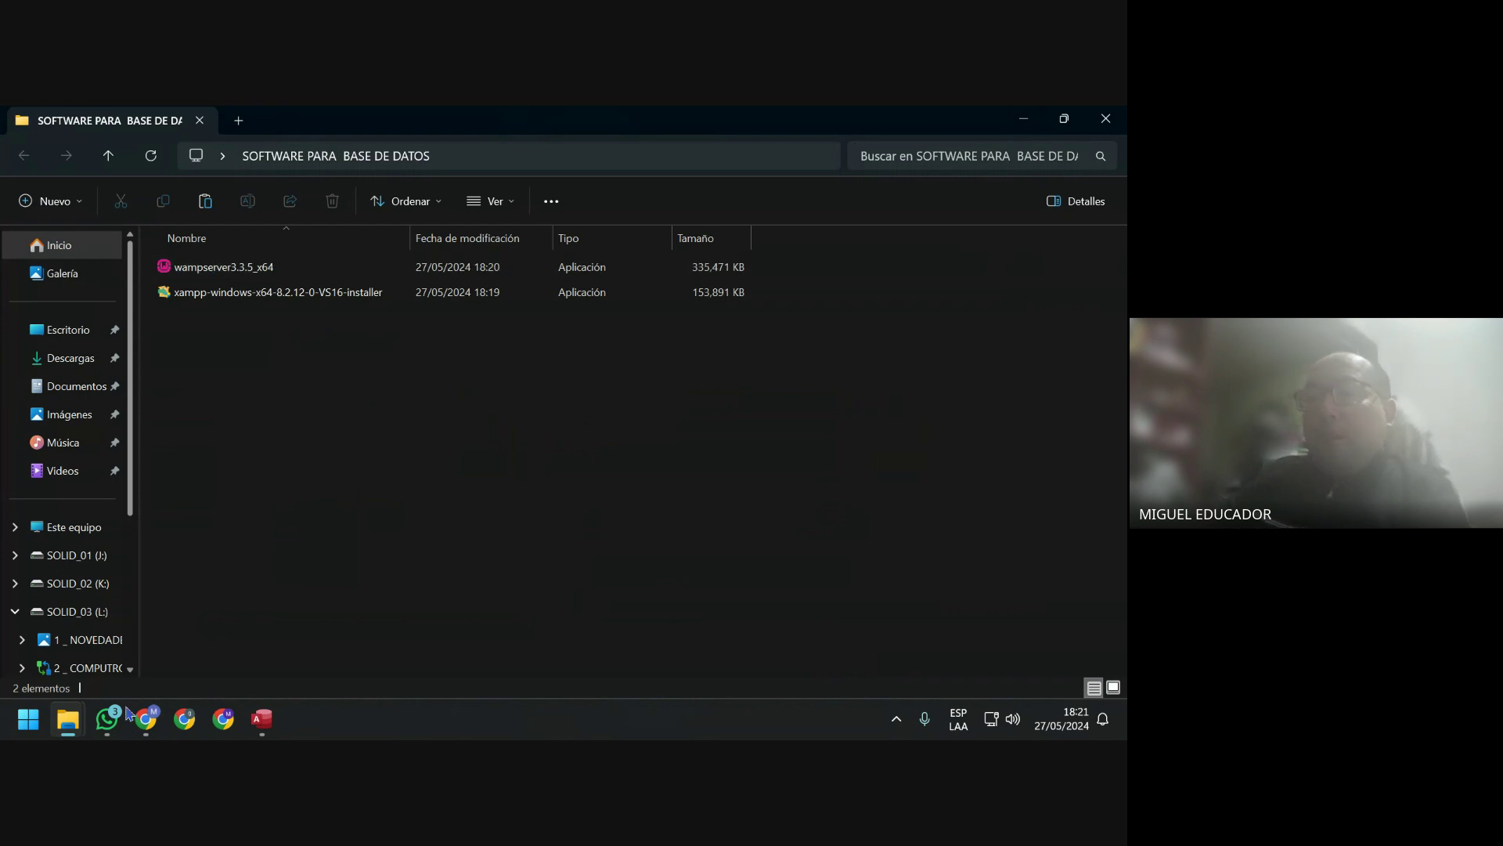
Switch to WhatsApp and send both installers from the SOFTWARE PARA BASE DE DATOS desktop folder as documents to the ADMINISTRACIÓN DE BASE DE DATOS - NOCHE group.
left_click(115, 734)
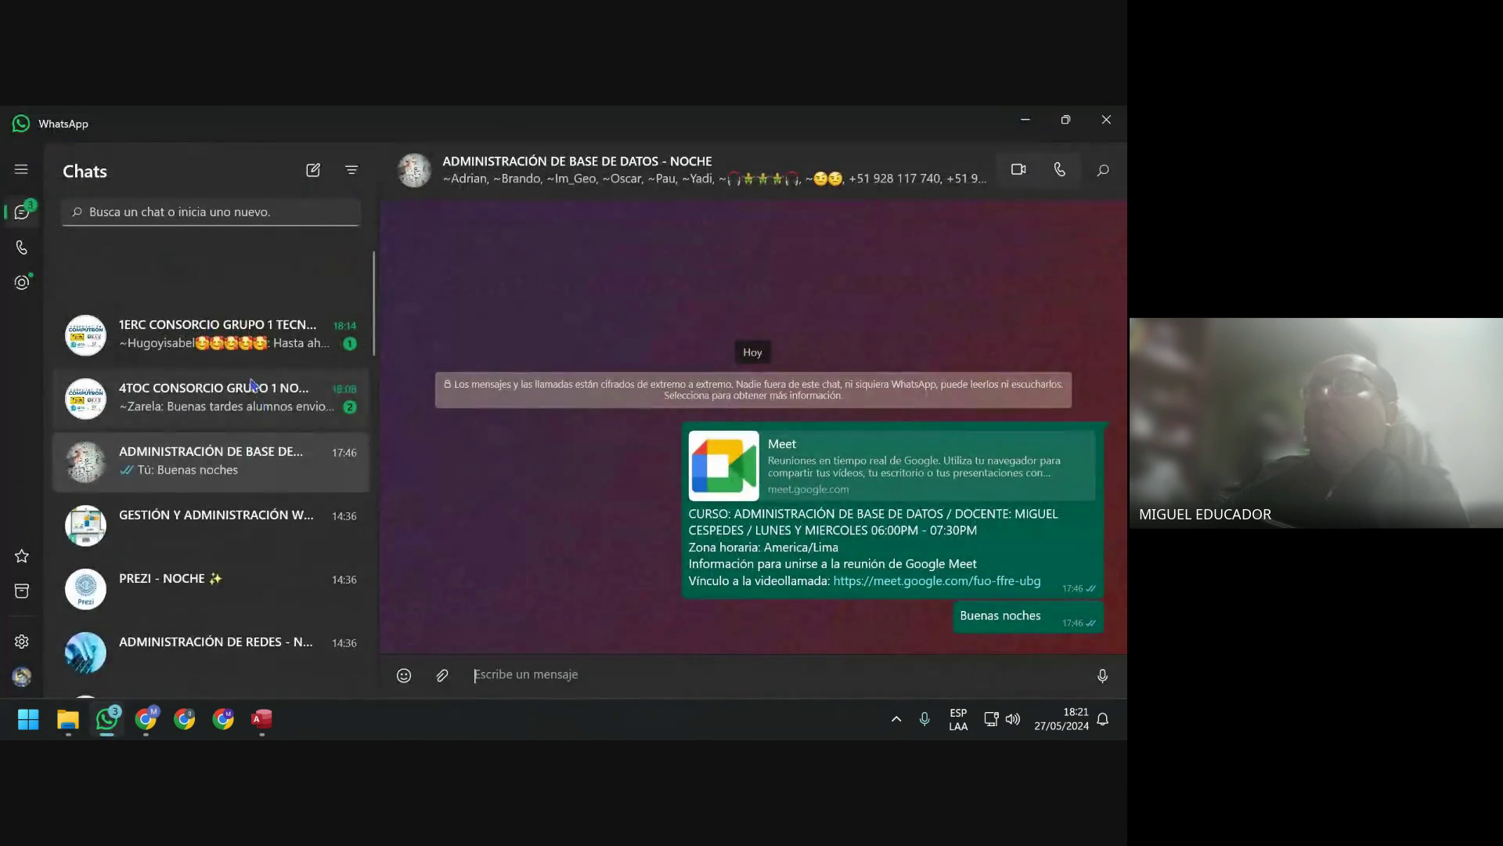
left_click(448, 678)
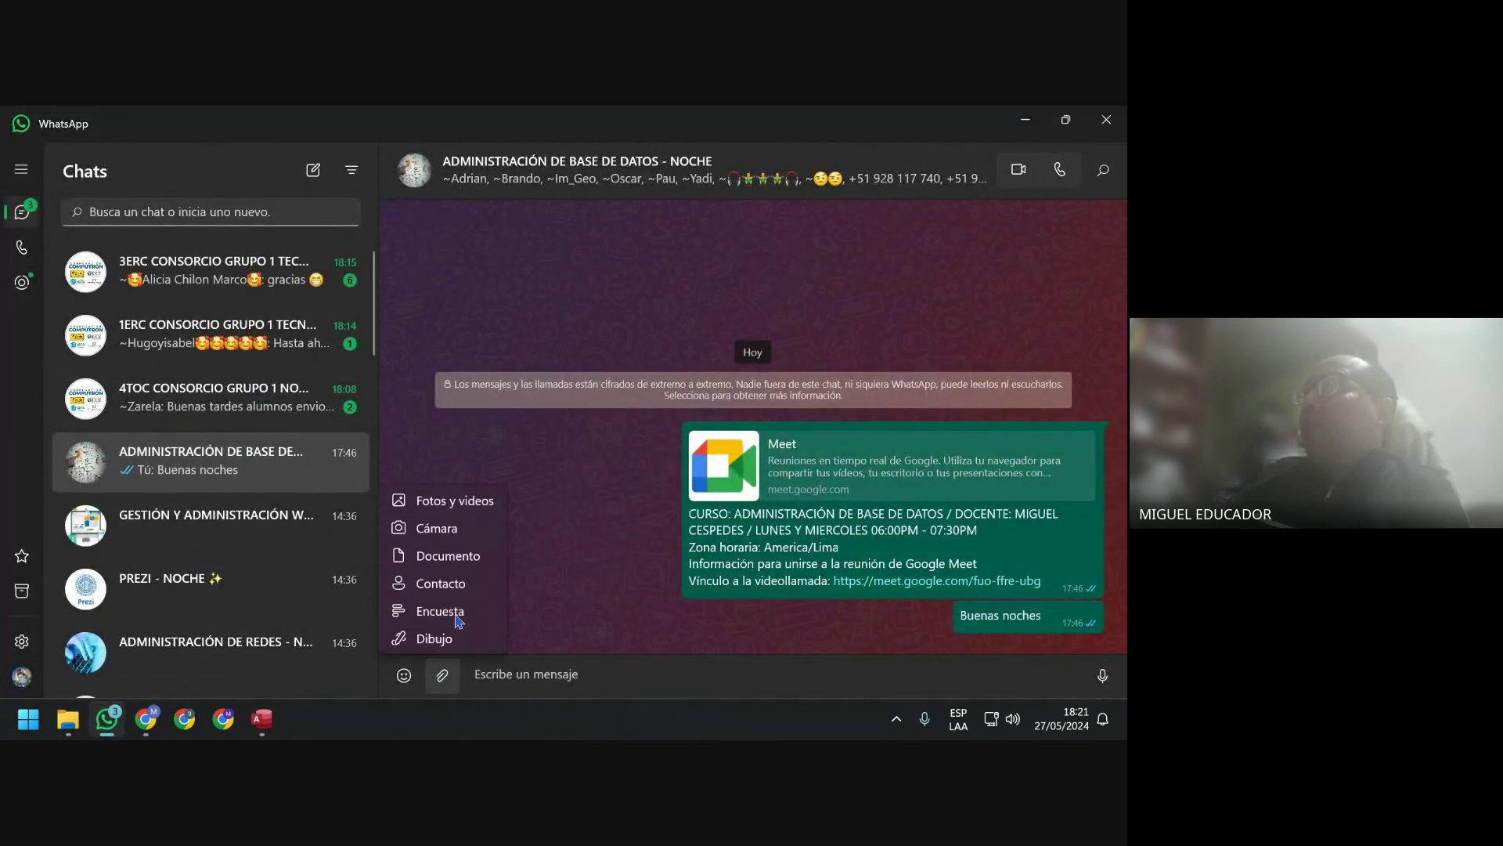
left_click(470, 557)
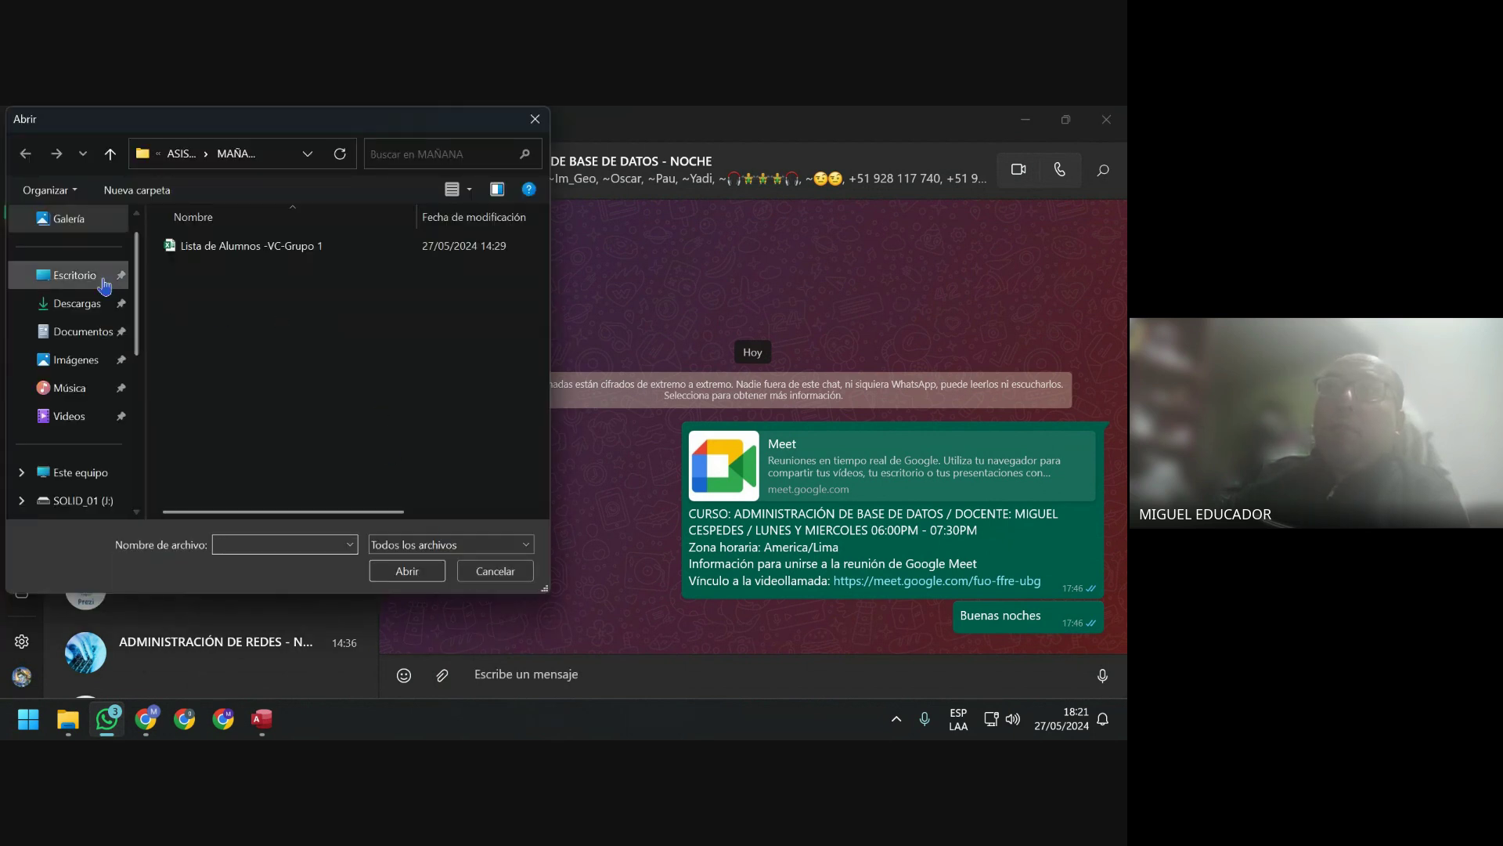
left_click(104, 282)
double_click(221, 281)
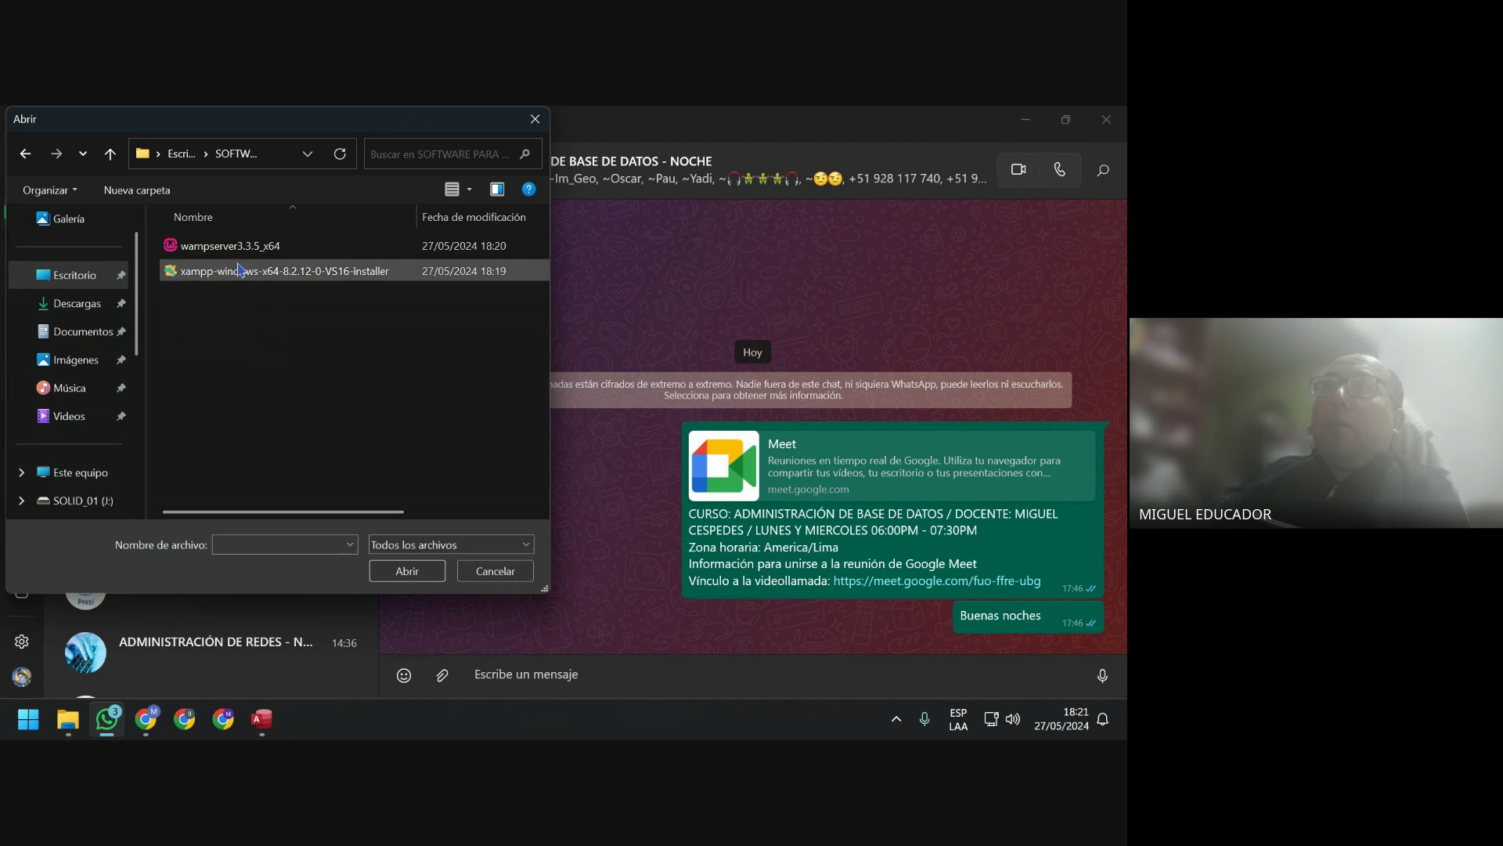
left_click_drag(296, 352, 235, 239)
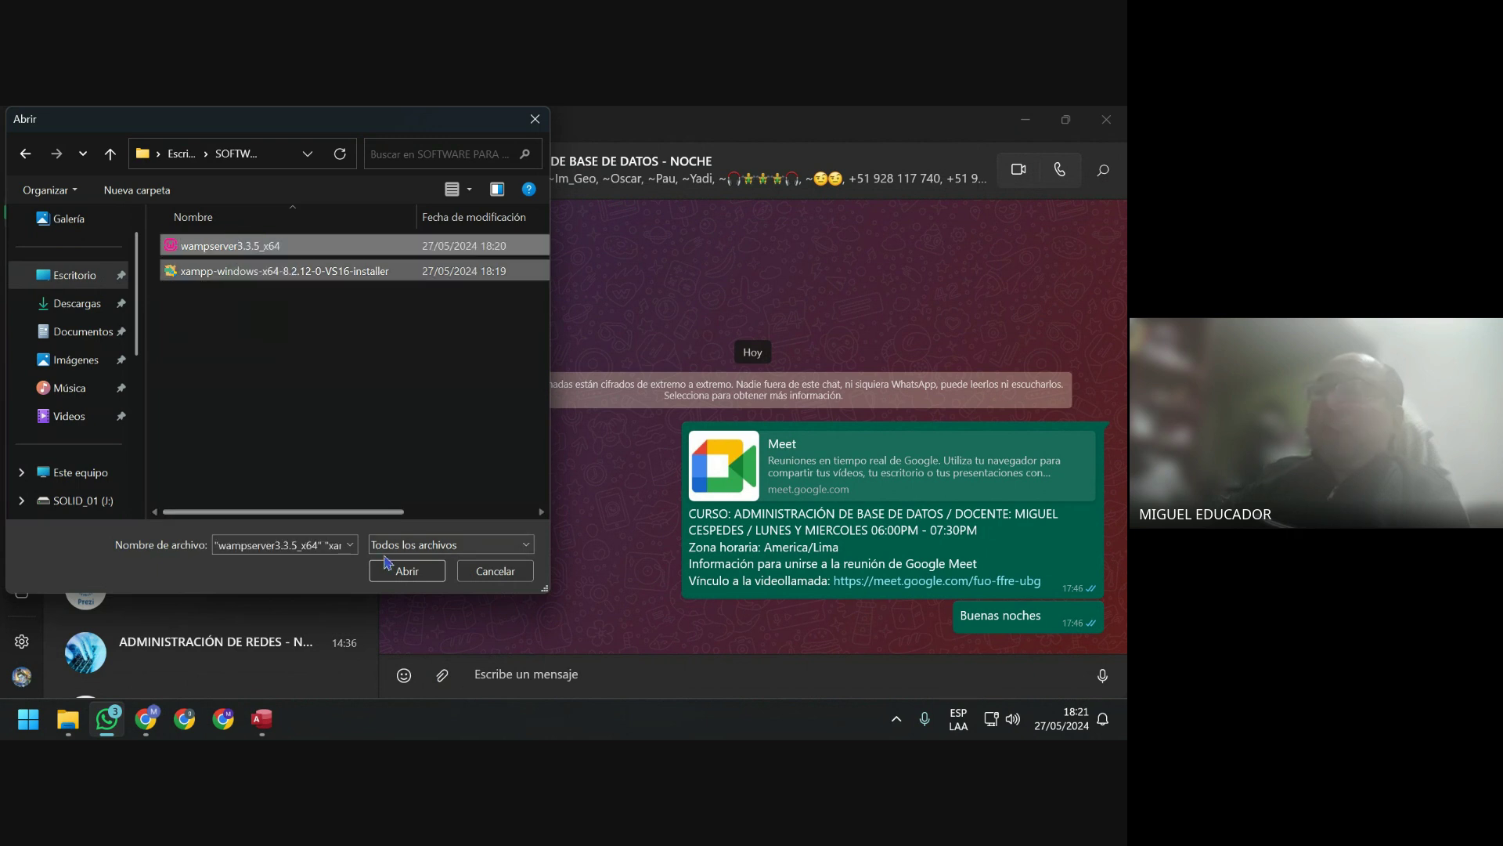
left_click(387, 564)
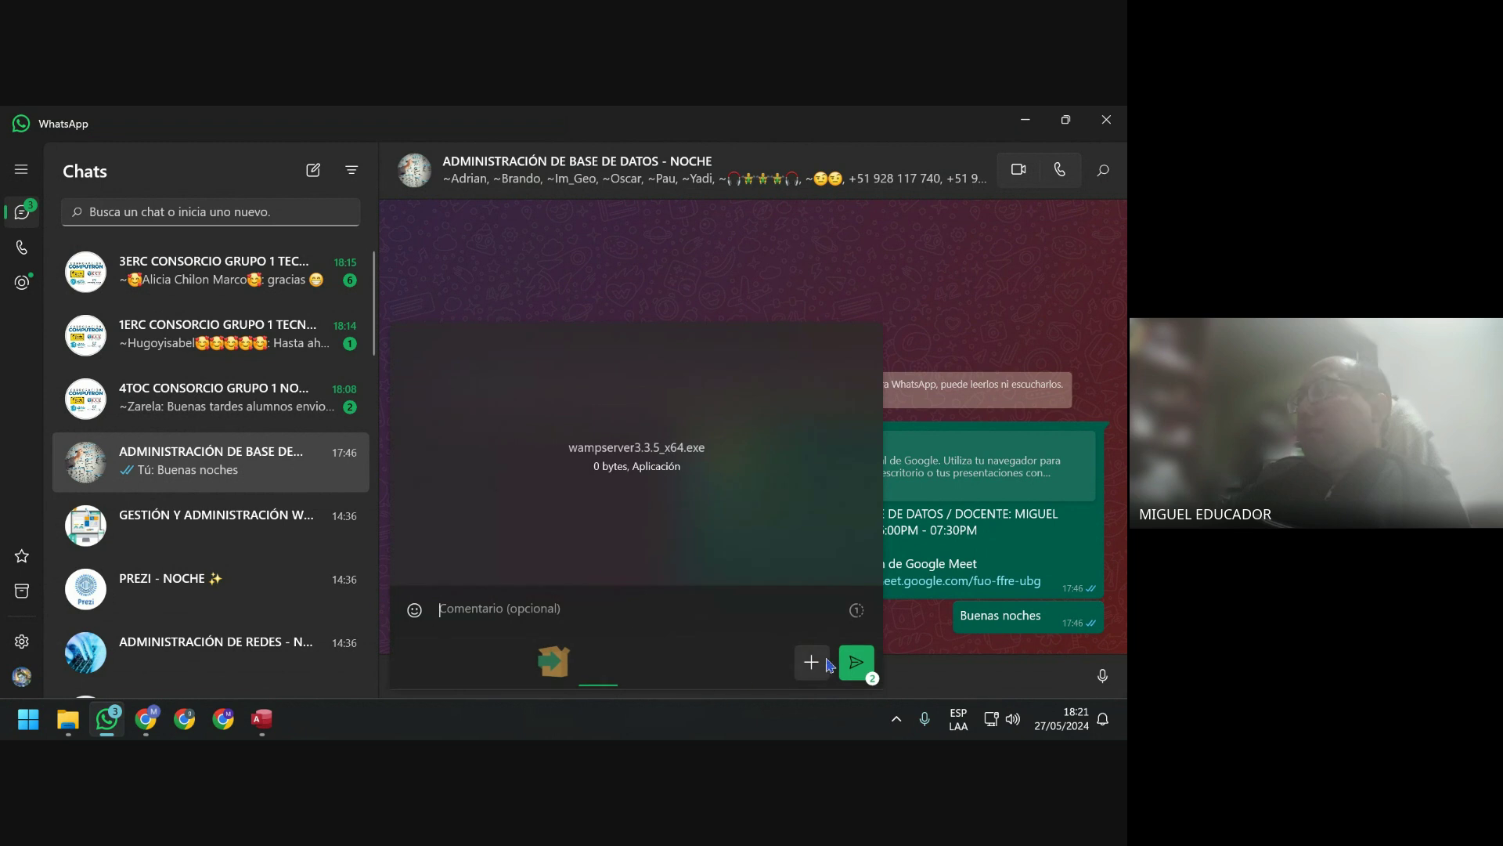
left_click(855, 663)
Launch VMware Workstation Pro, minimize WhatsApp, and close the SOFTWARE PARA BASE DE DATOS folder window.
key("super")
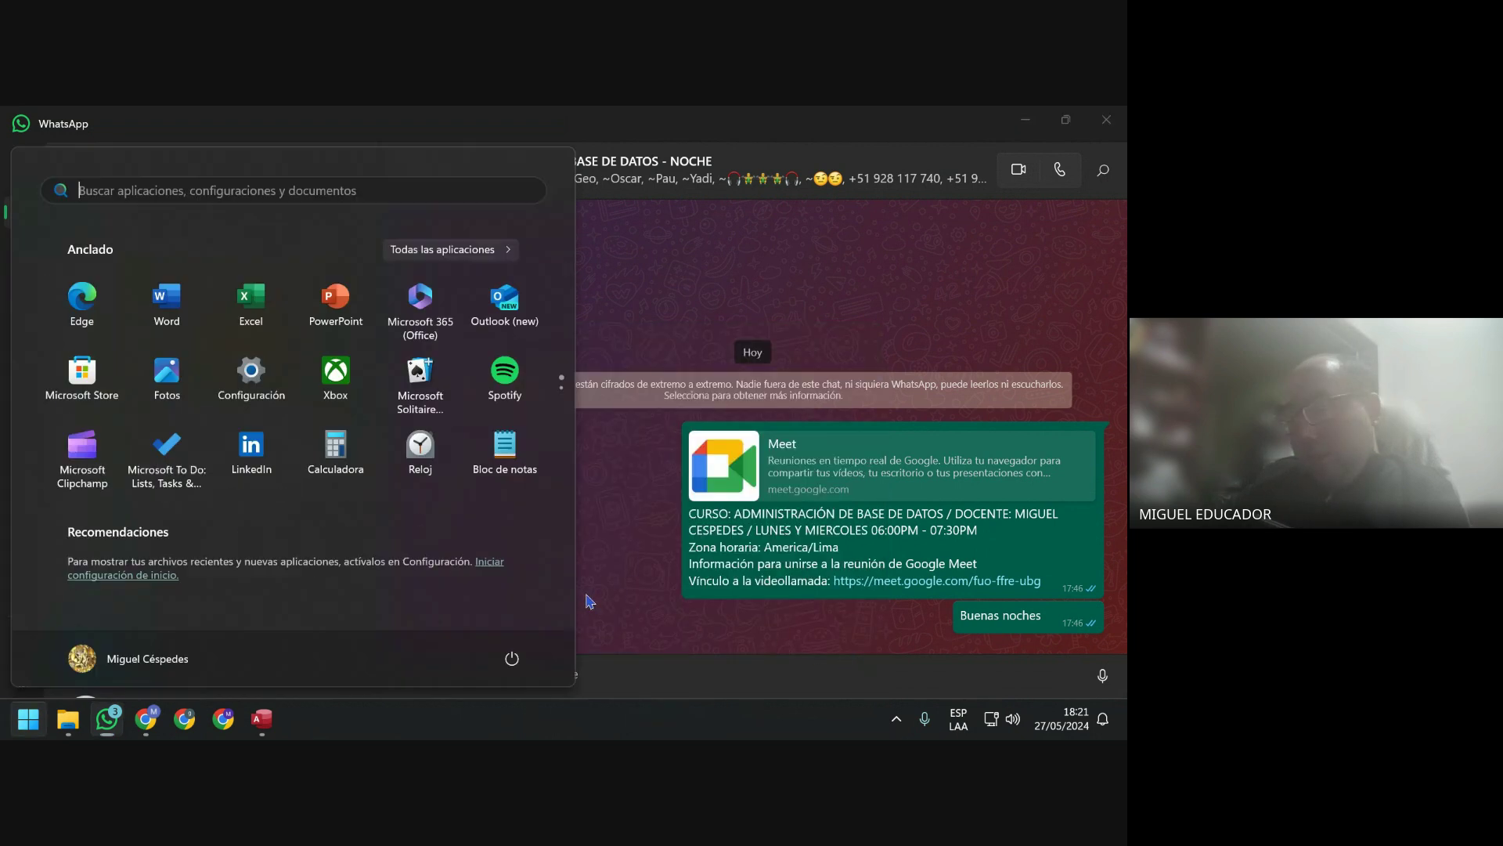
type("V")
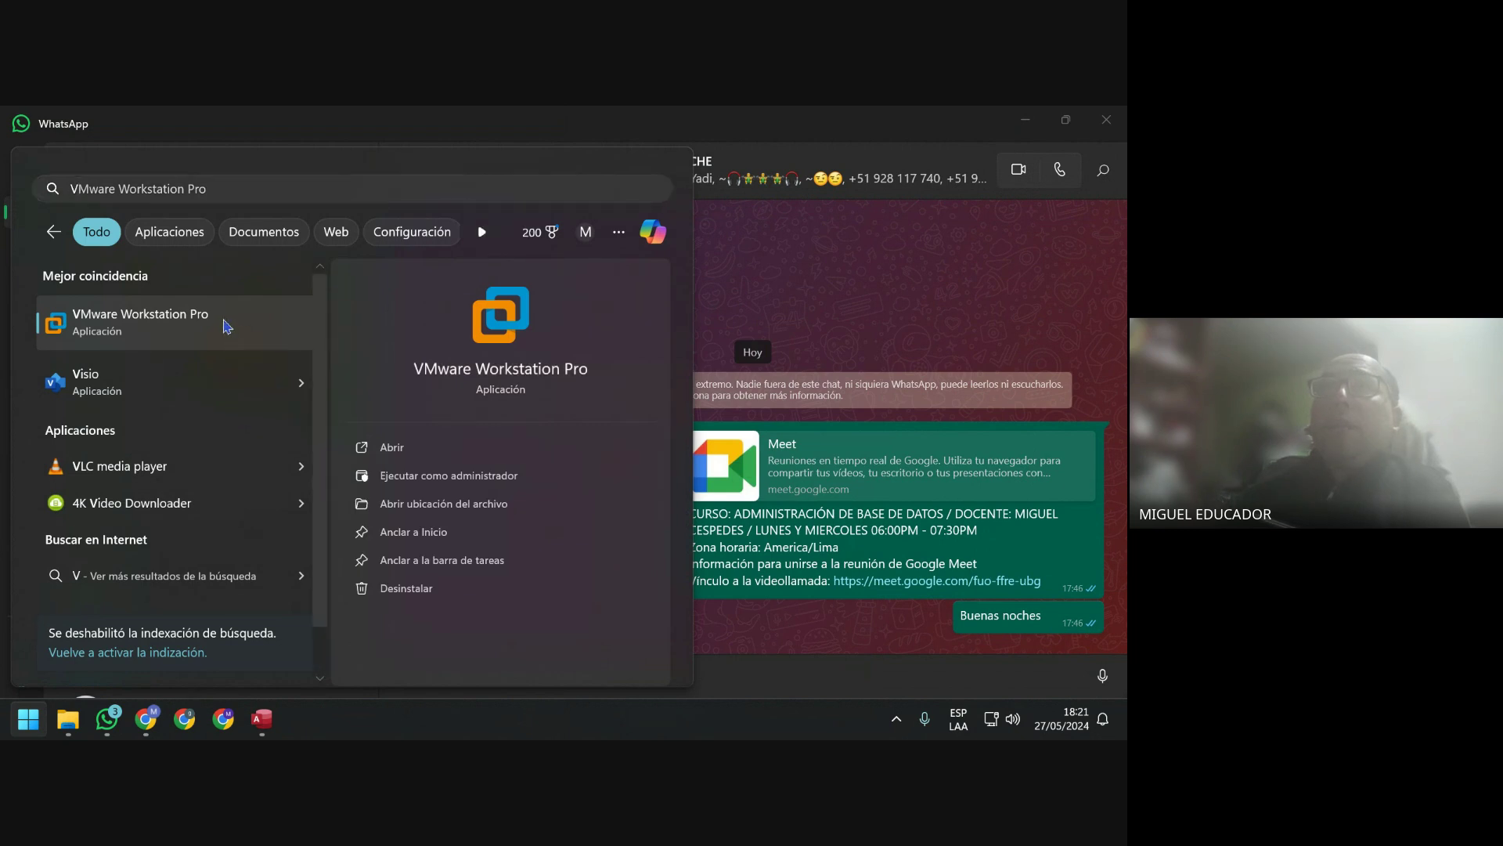
key("Escape")
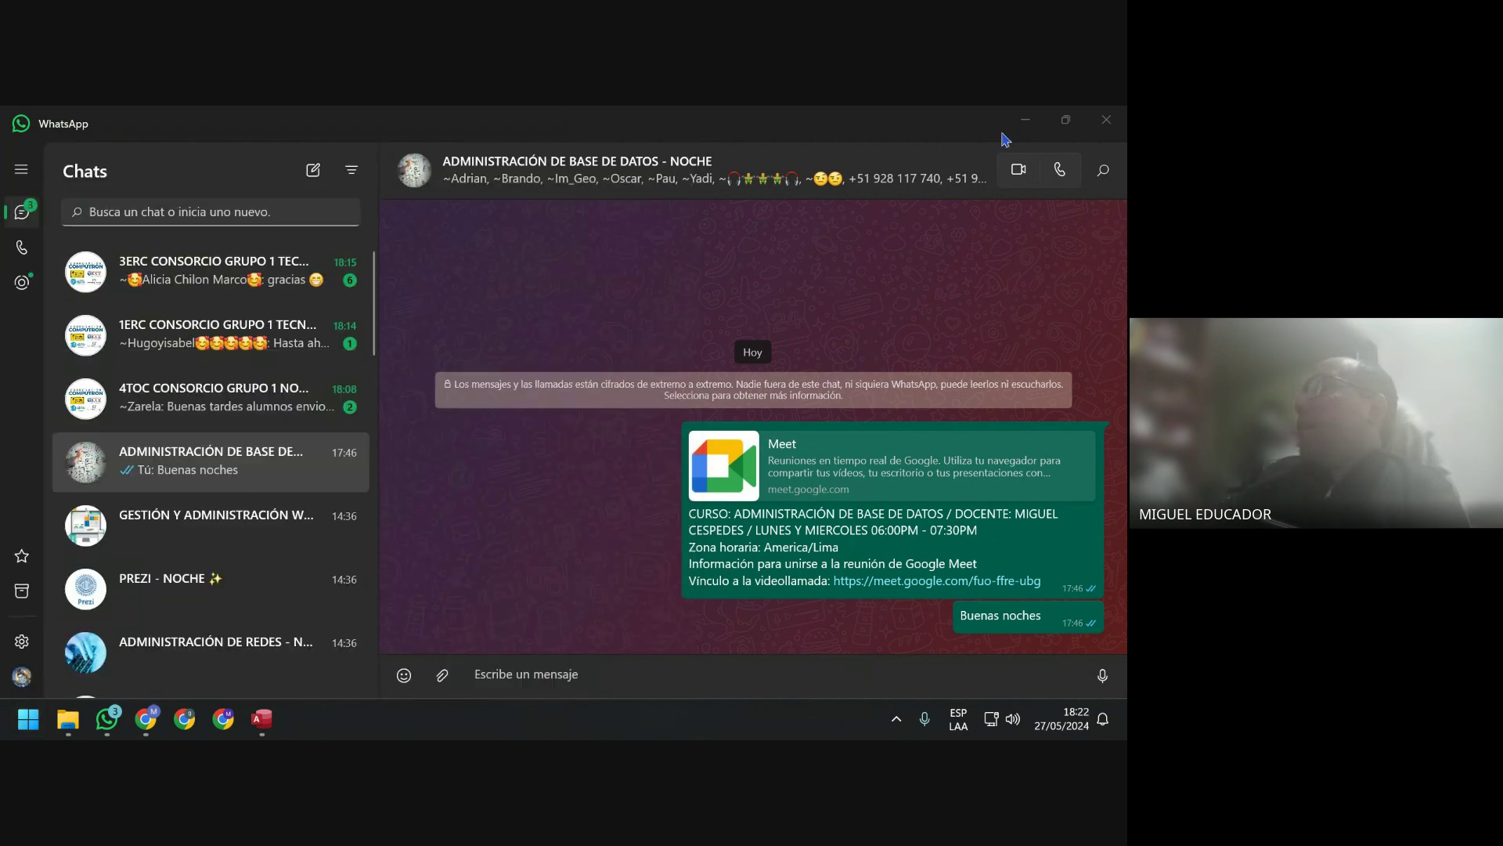
left_click(1025, 122)
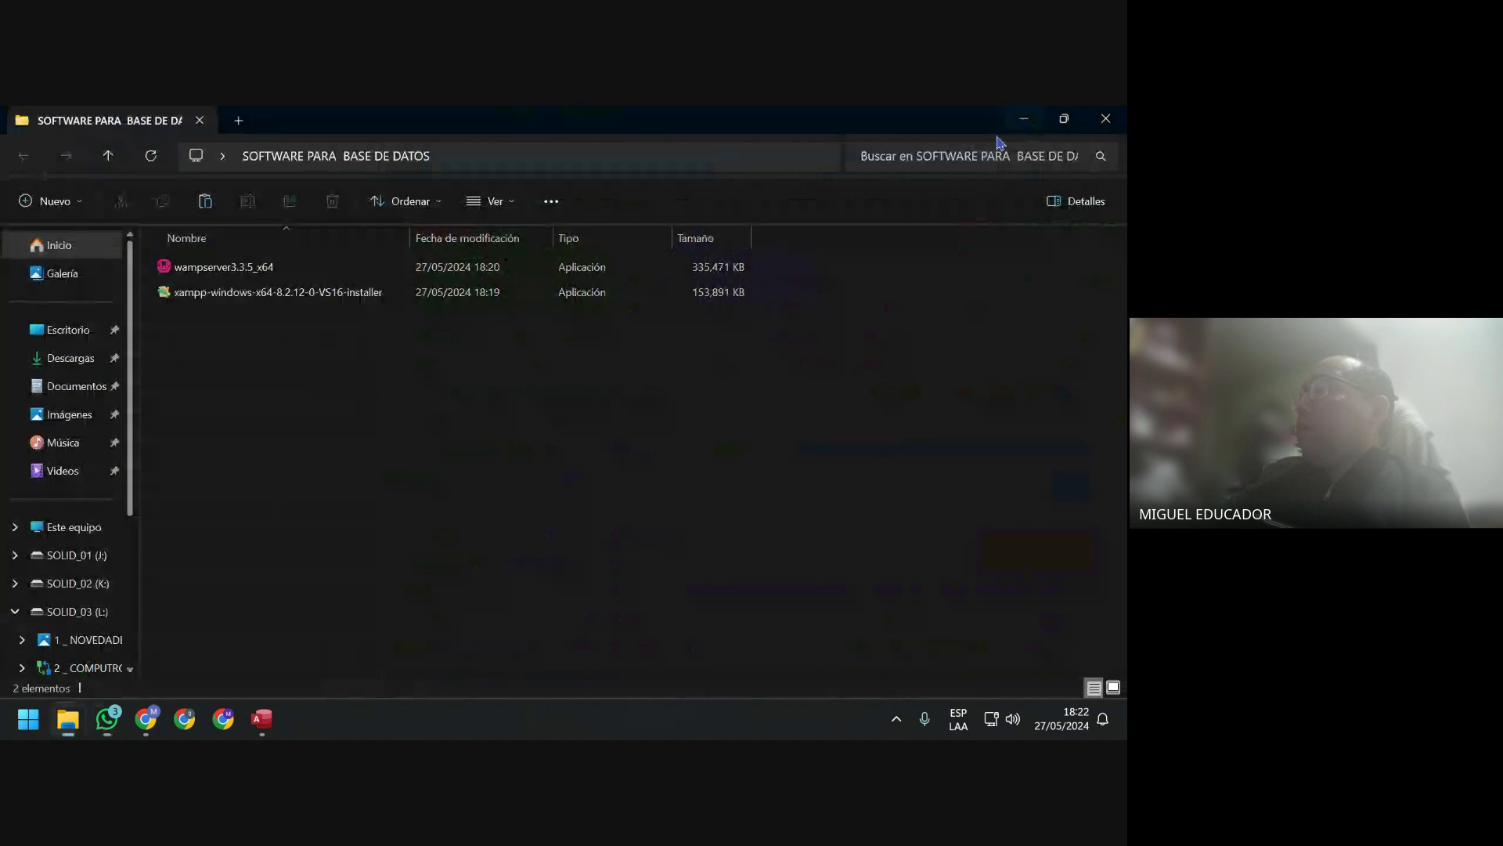
left_click(1064, 119)
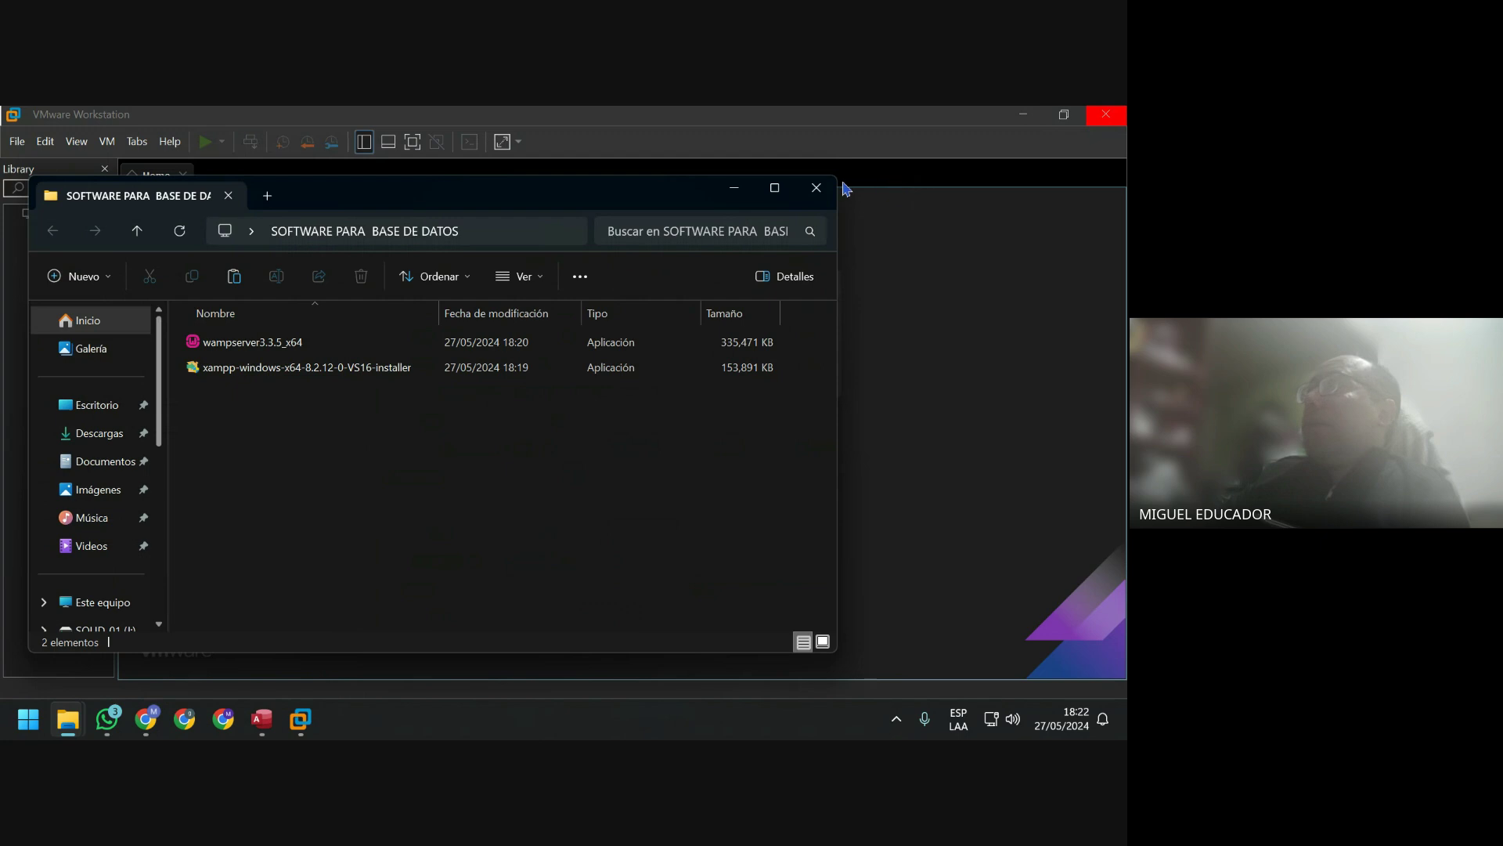
left_click(816, 188)
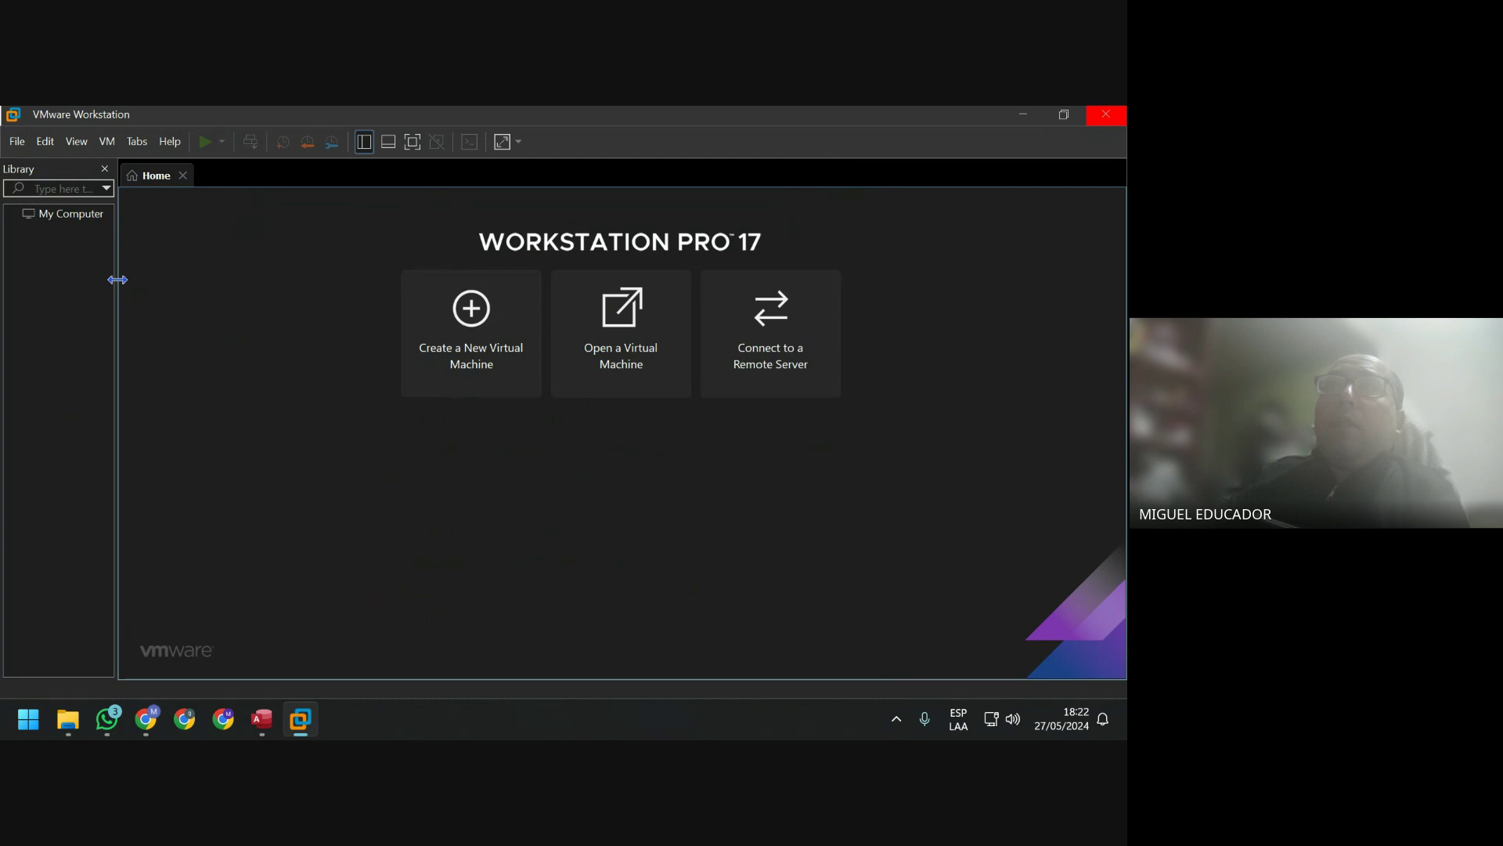
Close VMware Workstation and move the SOFTWARE PARA BASE DE DATOS folder on the desktop to below the recycle bin.
left_click_drag(117, 281, 125, 280)
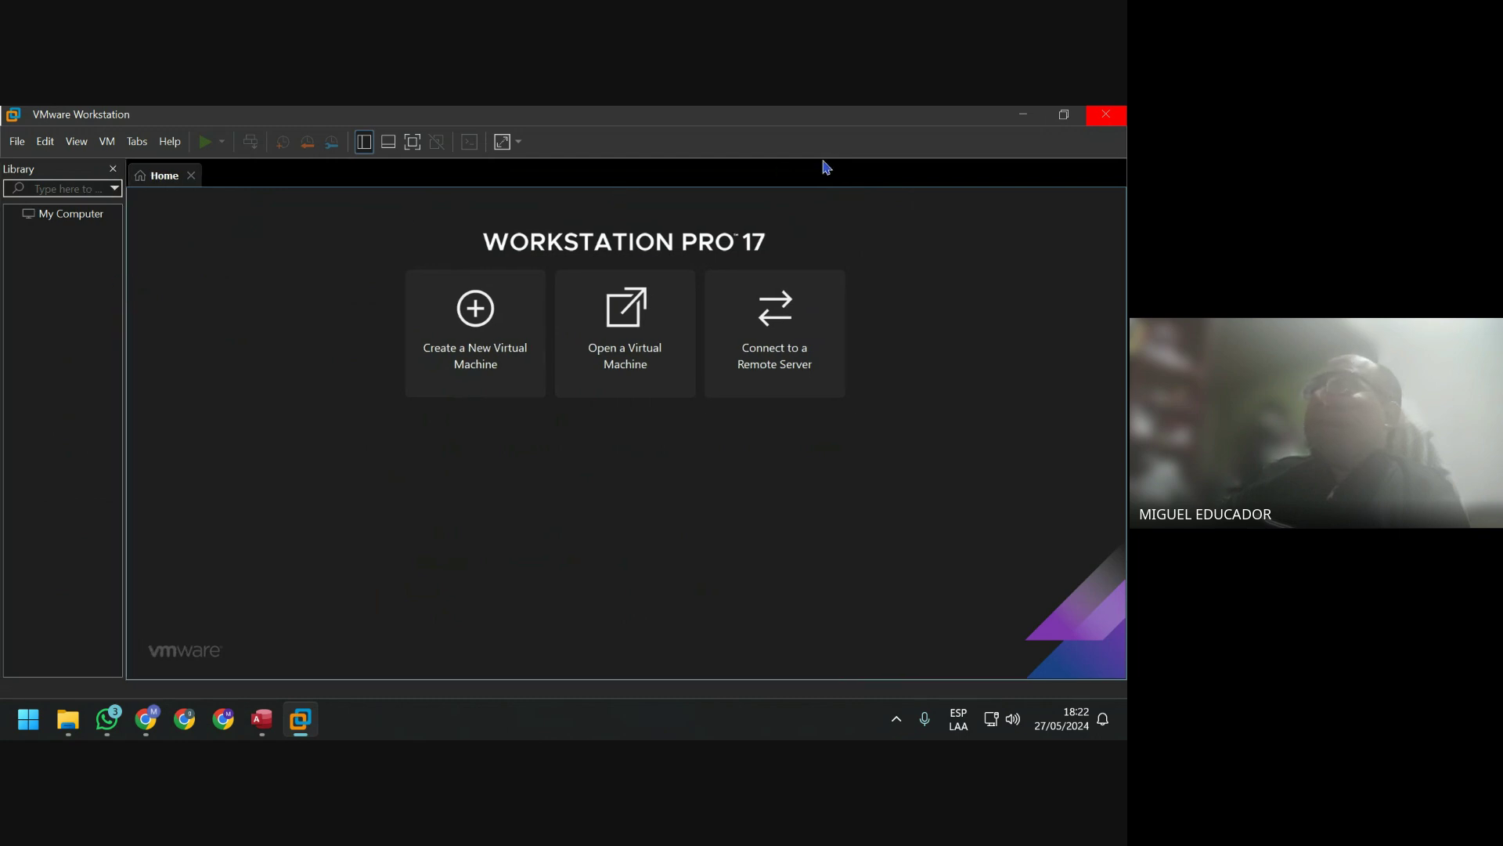
left_click(1100, 117)
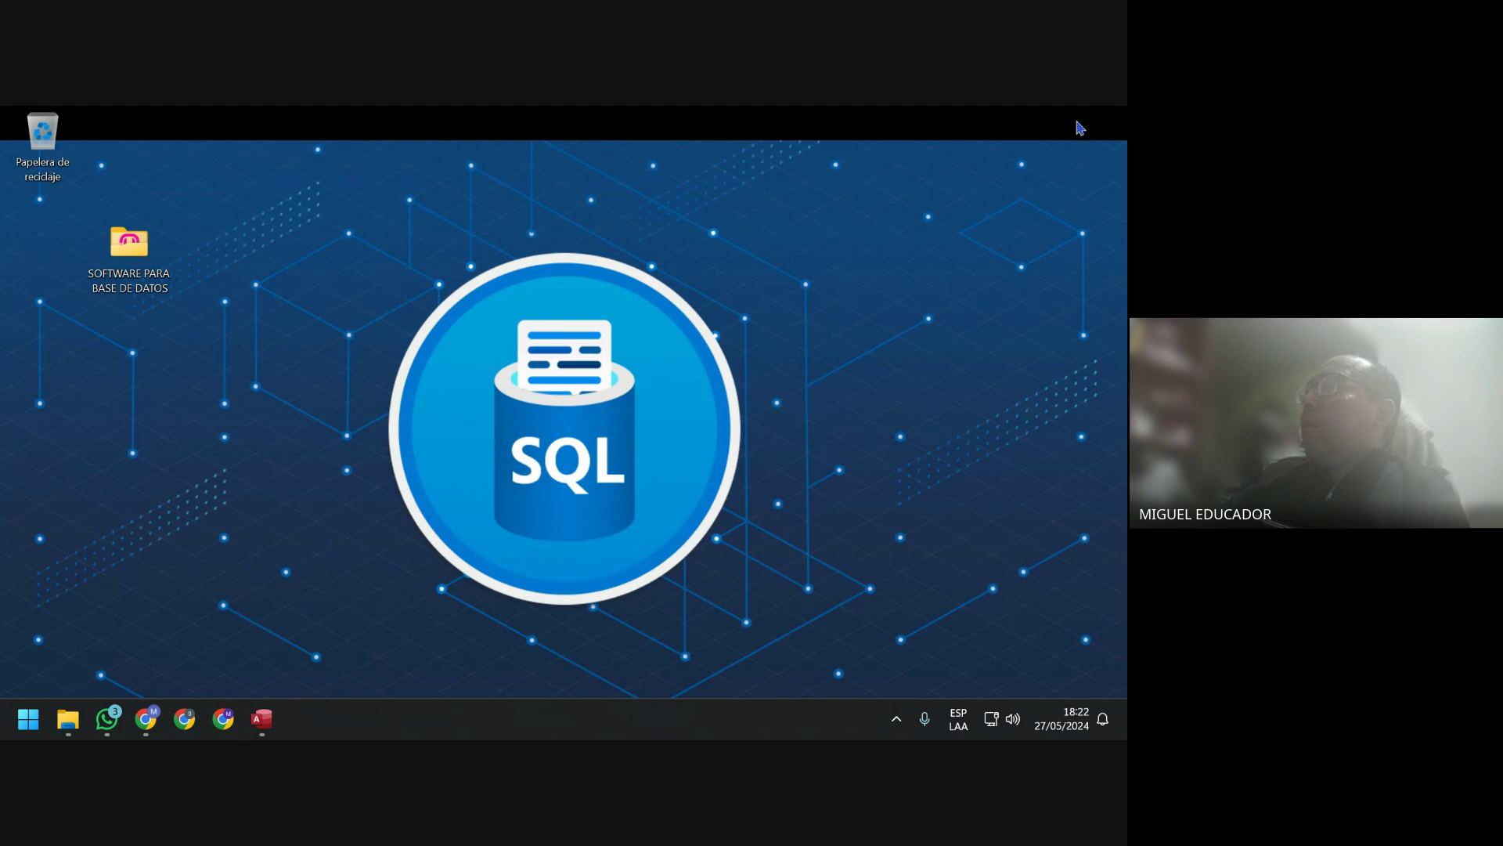
left_click_drag(127, 248, 45, 252)
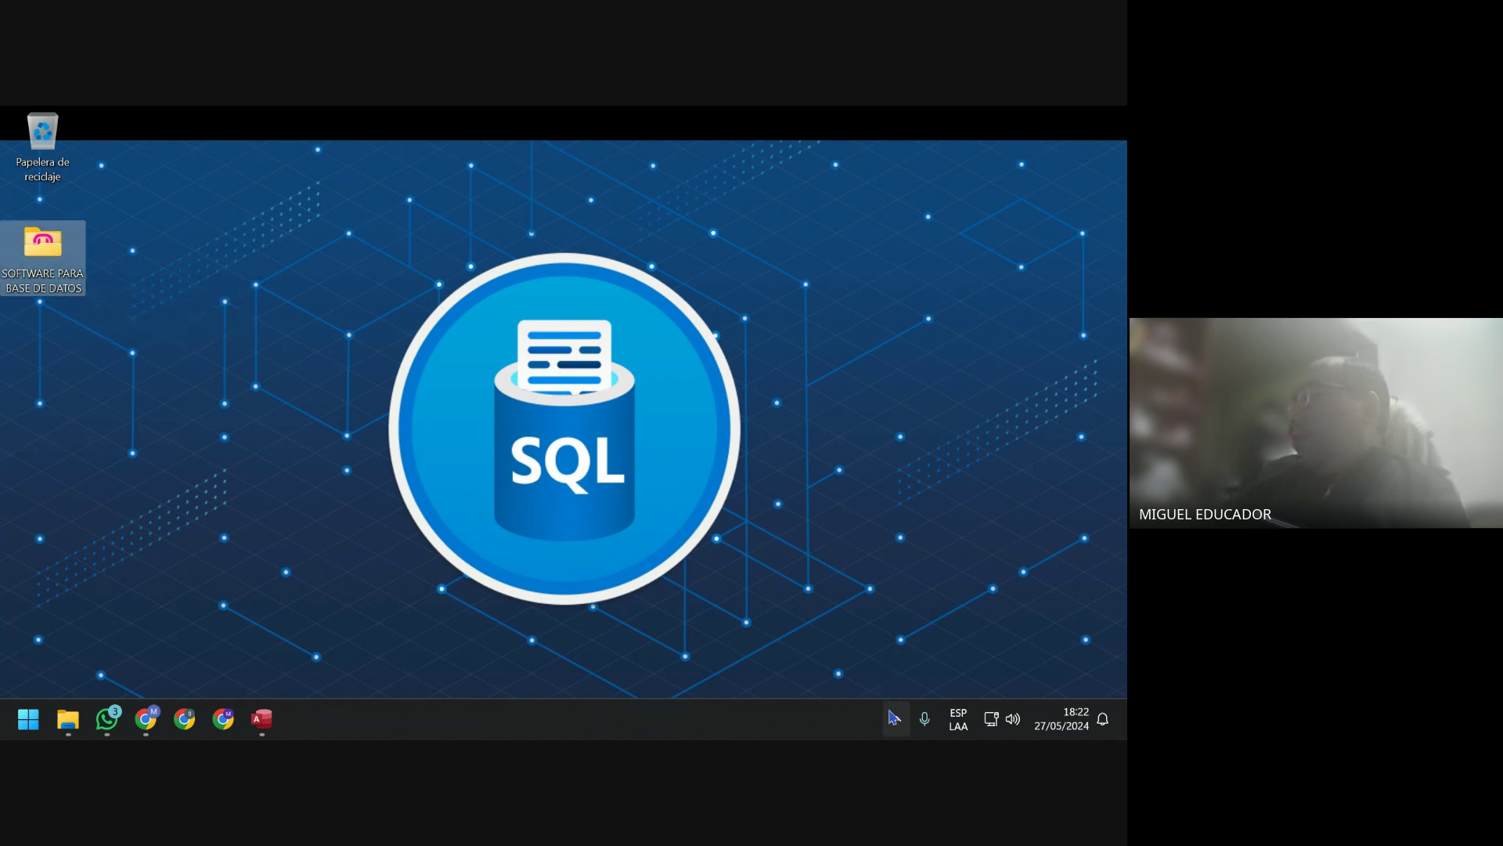
left_click(896, 718)
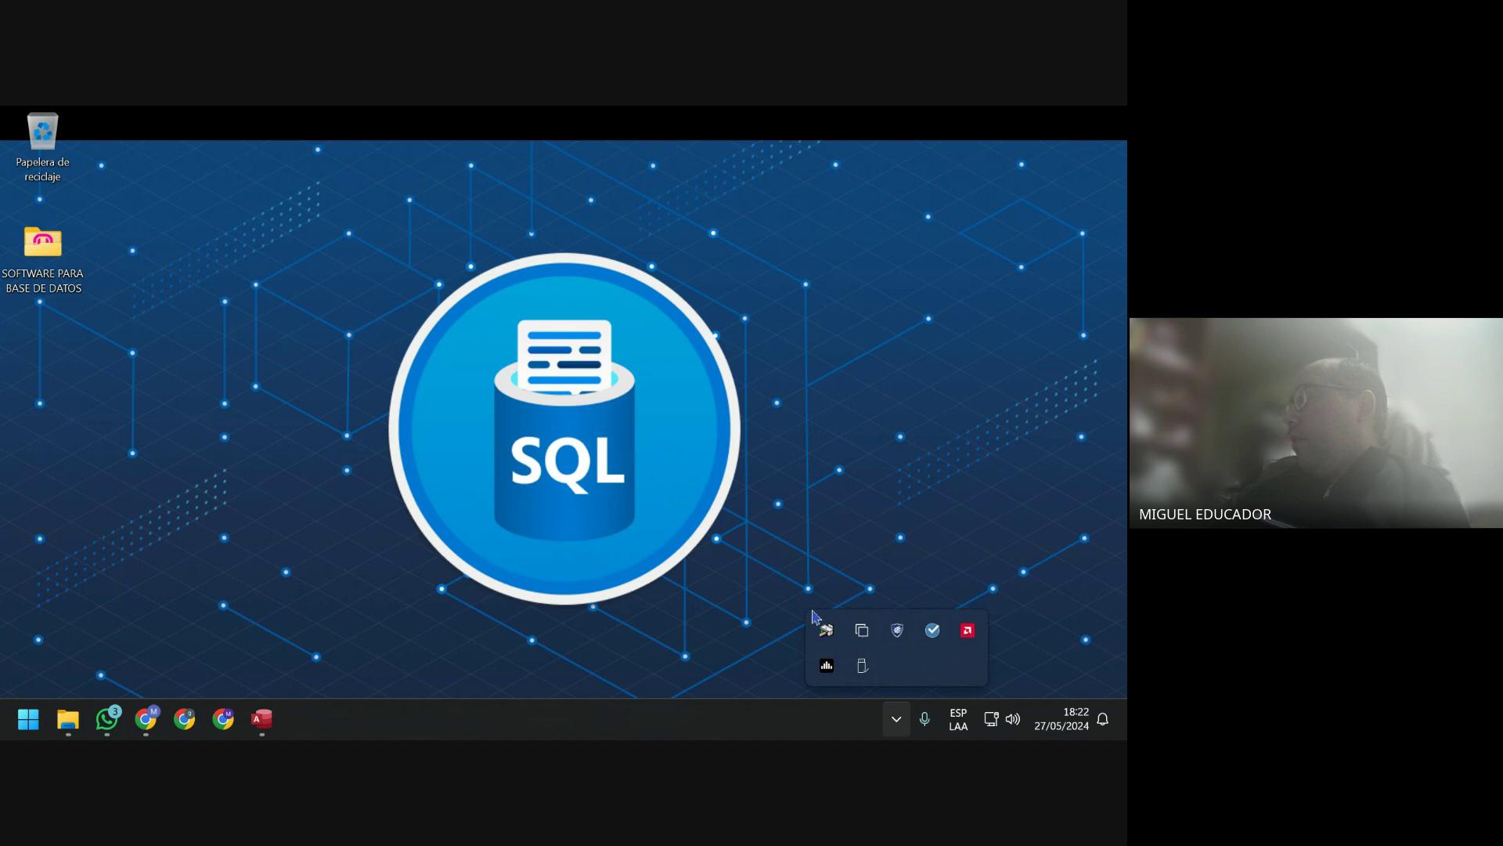
Find and open the Windows Control Panel, maximize its window, and open the list for uninstalling programs.
key("super")
type("c")
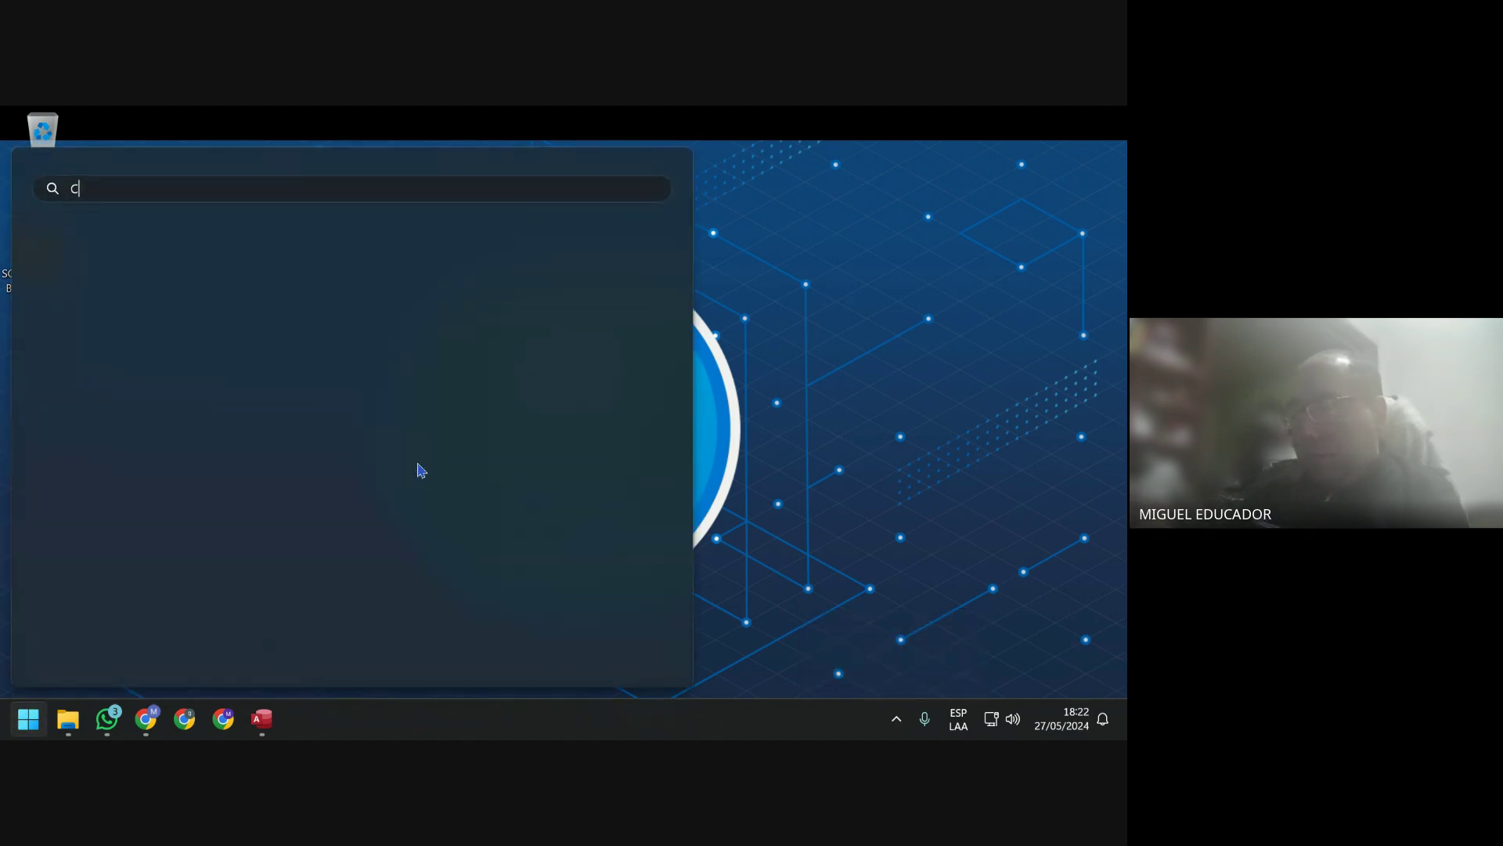
type("ONTR")
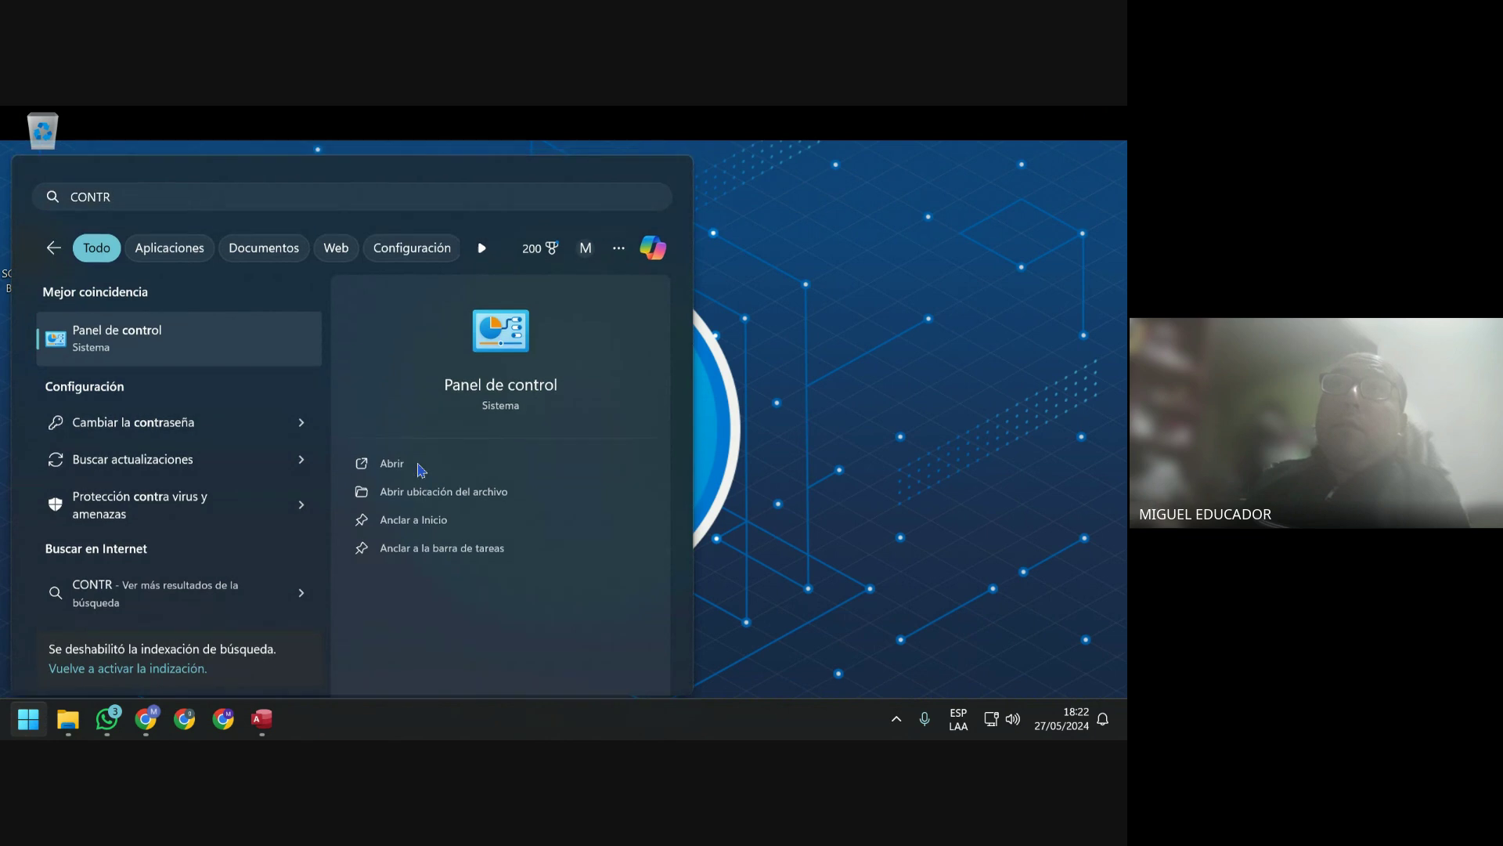
left_click(420, 468)
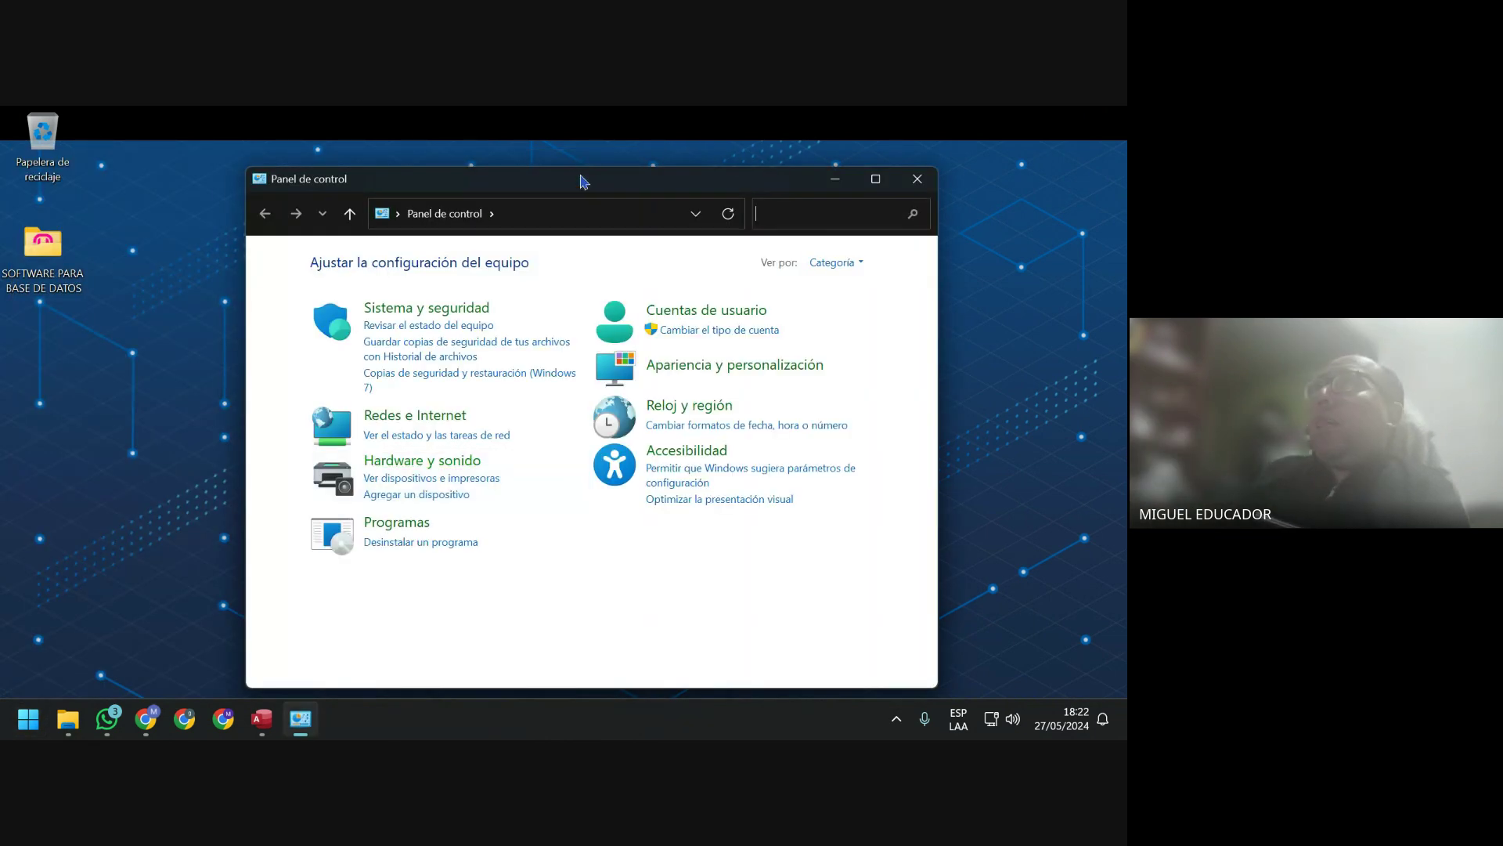
double_click(576, 192)
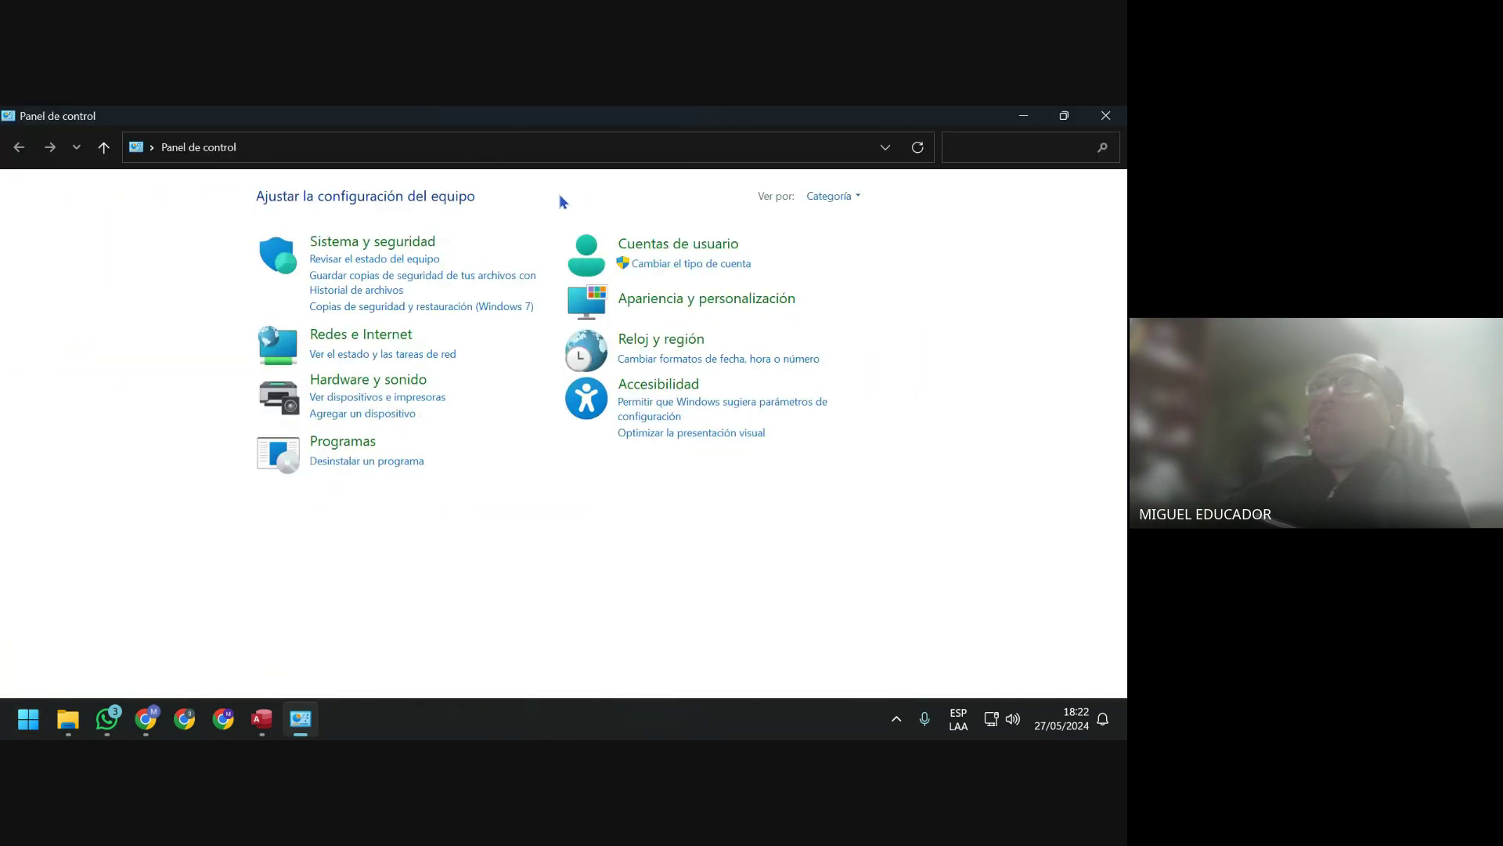
left_click(416, 460)
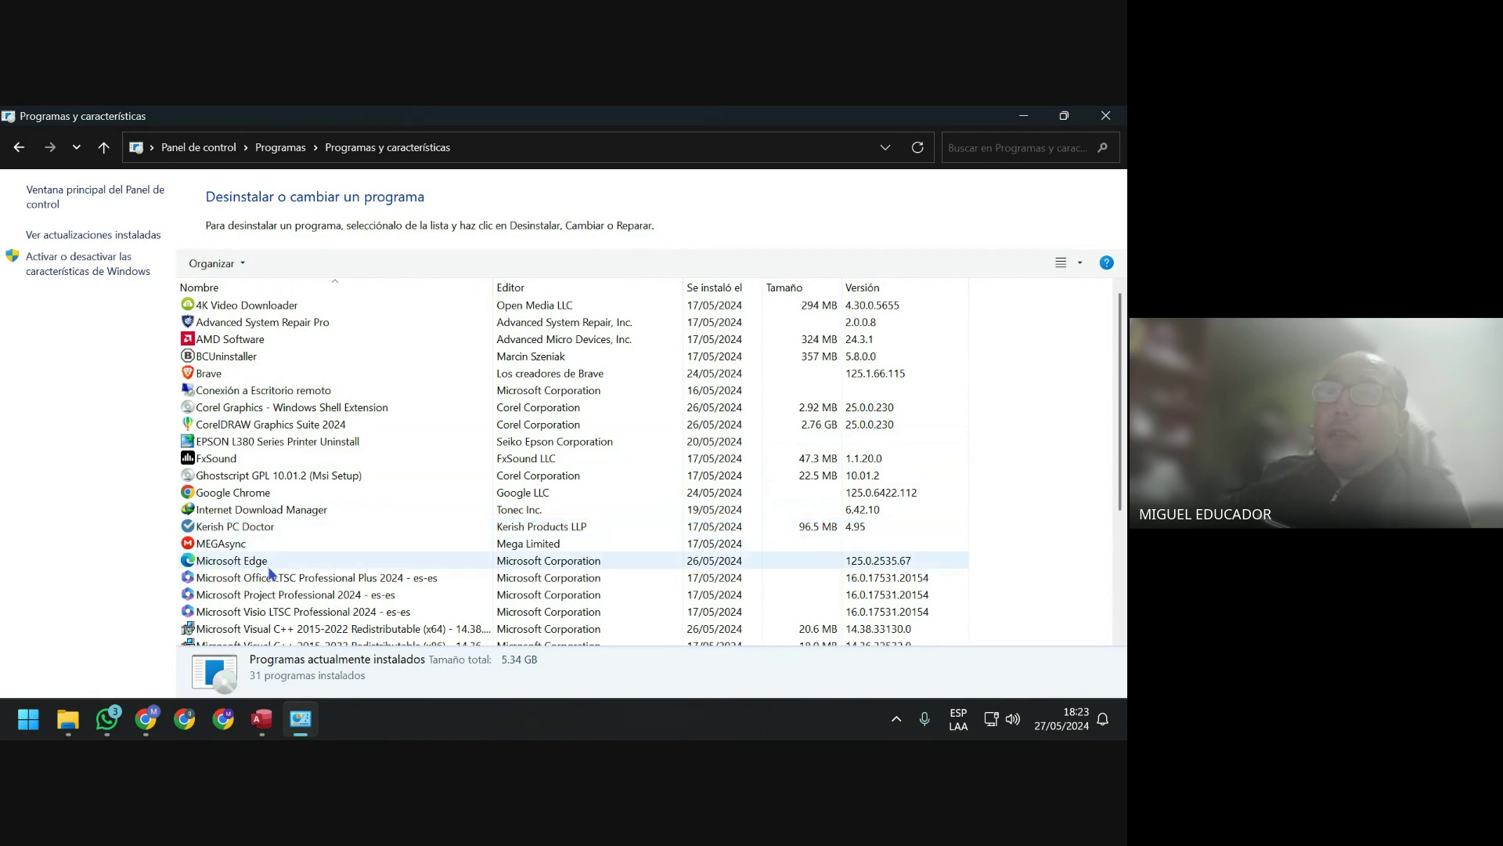
Look through the complete list of installed programs, including the Microsoft Visual C++ redistributables and VMware Workstation.
scroll(350, 557, "down", 1)
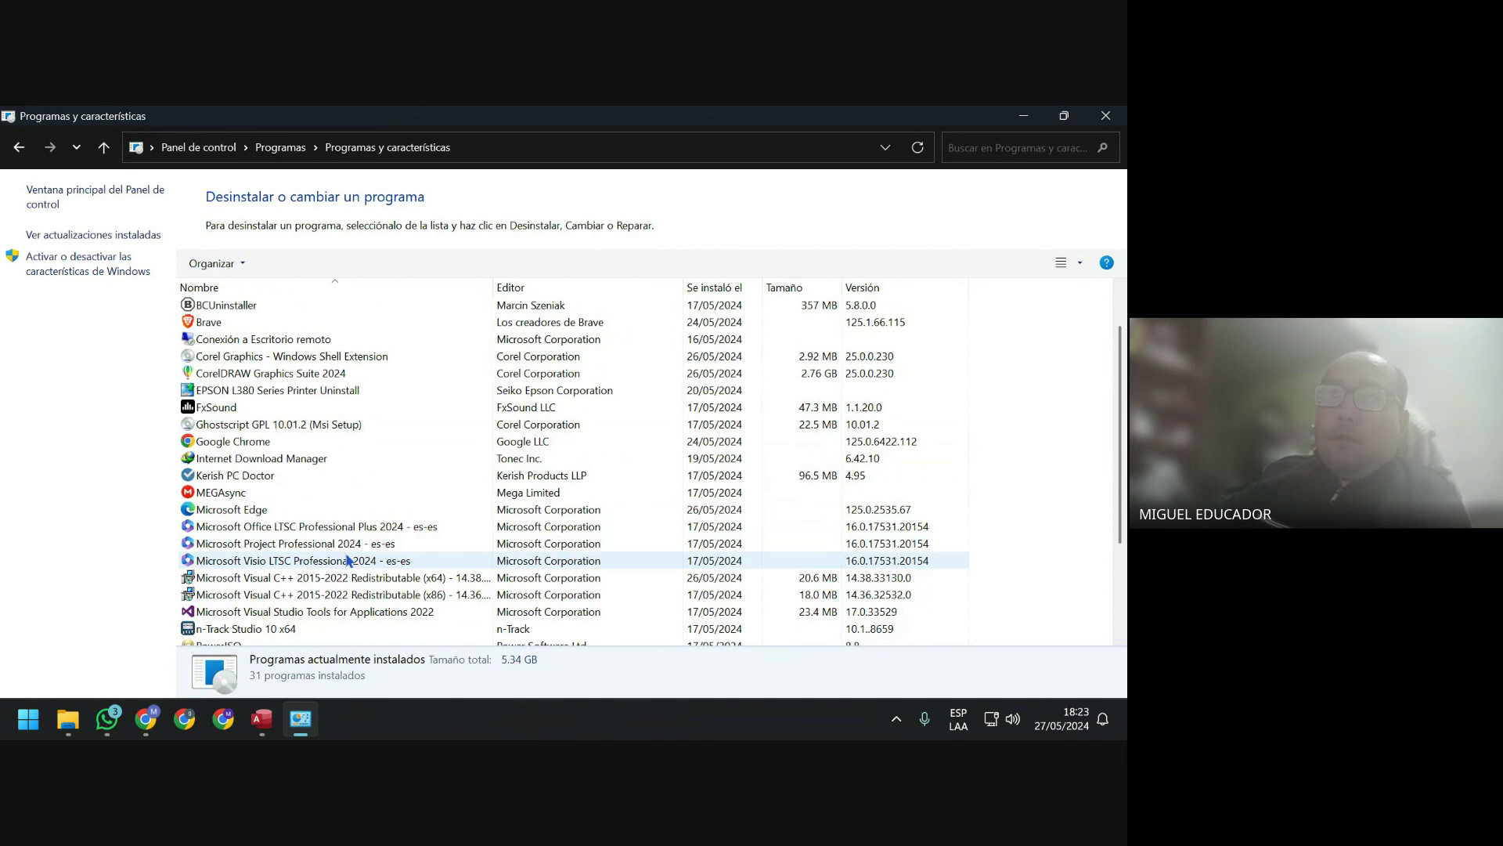
scroll(349, 560, "down", 1)
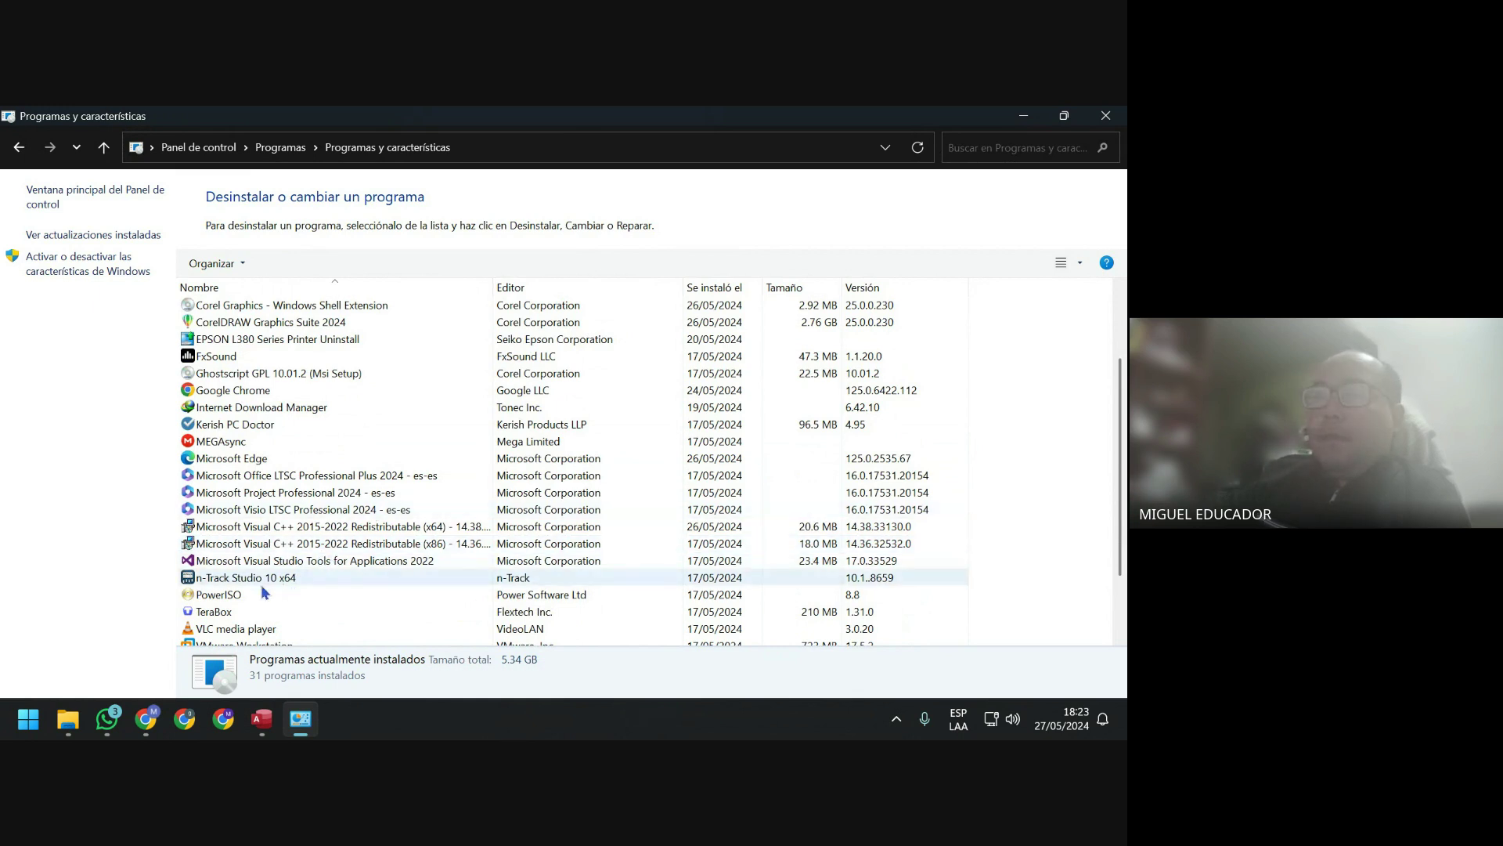
scroll(241, 595, "down", 1)
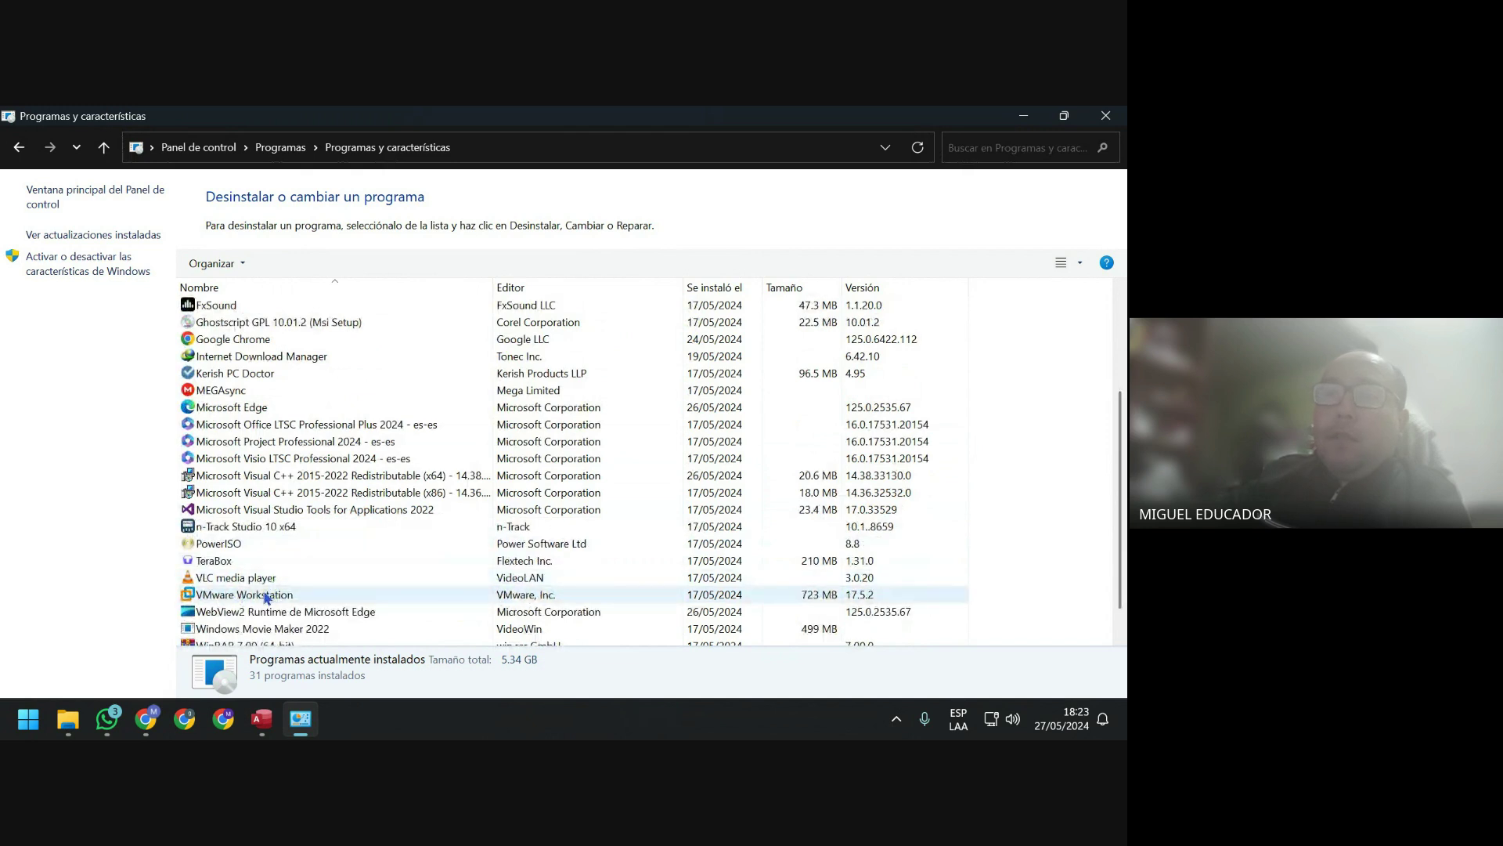
scroll(267, 598, "down", 1)
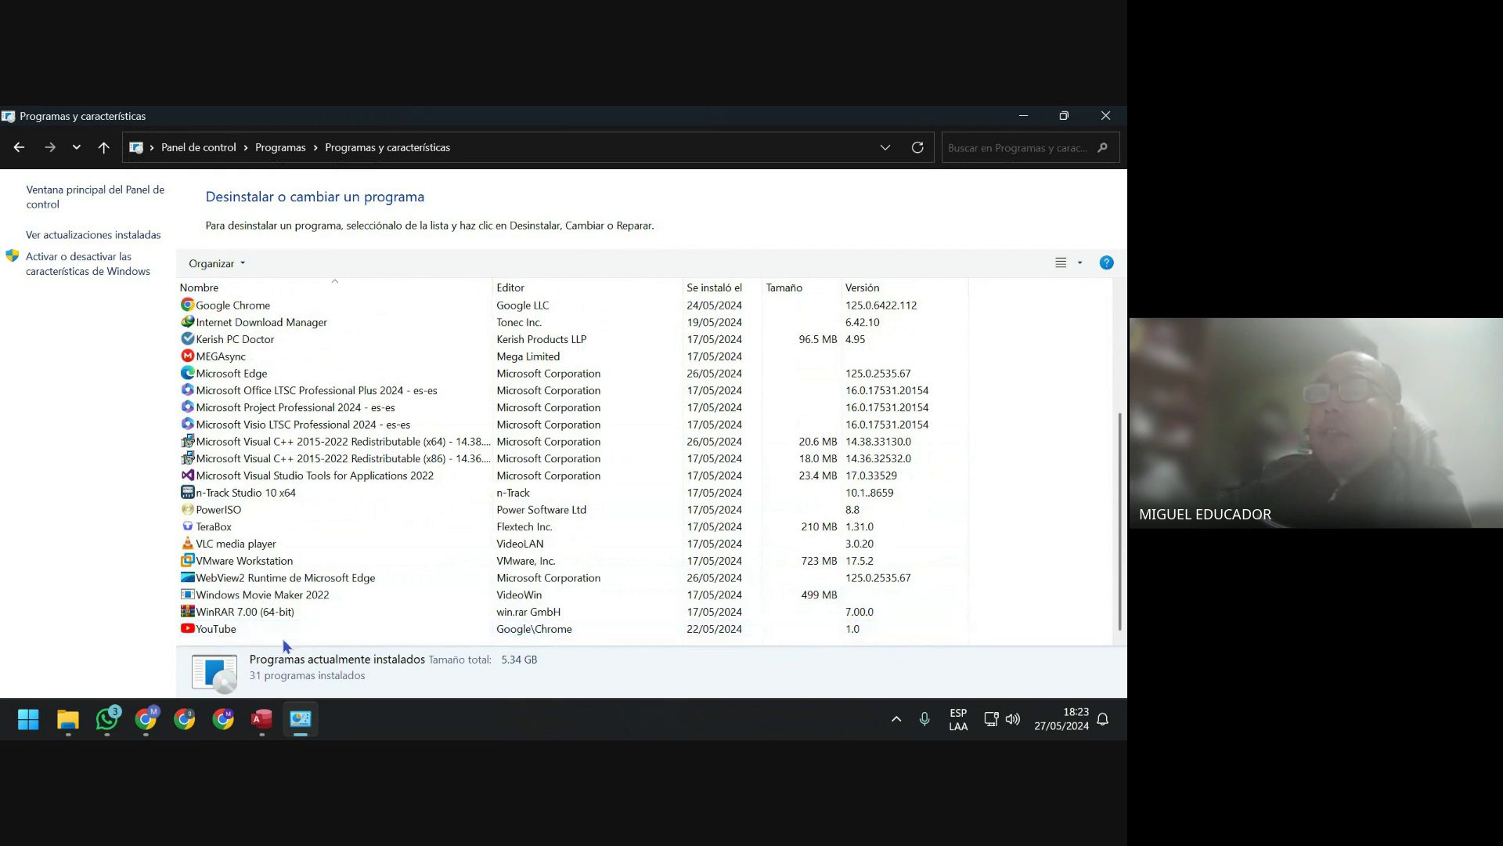
scroll(289, 634, "up", 2)
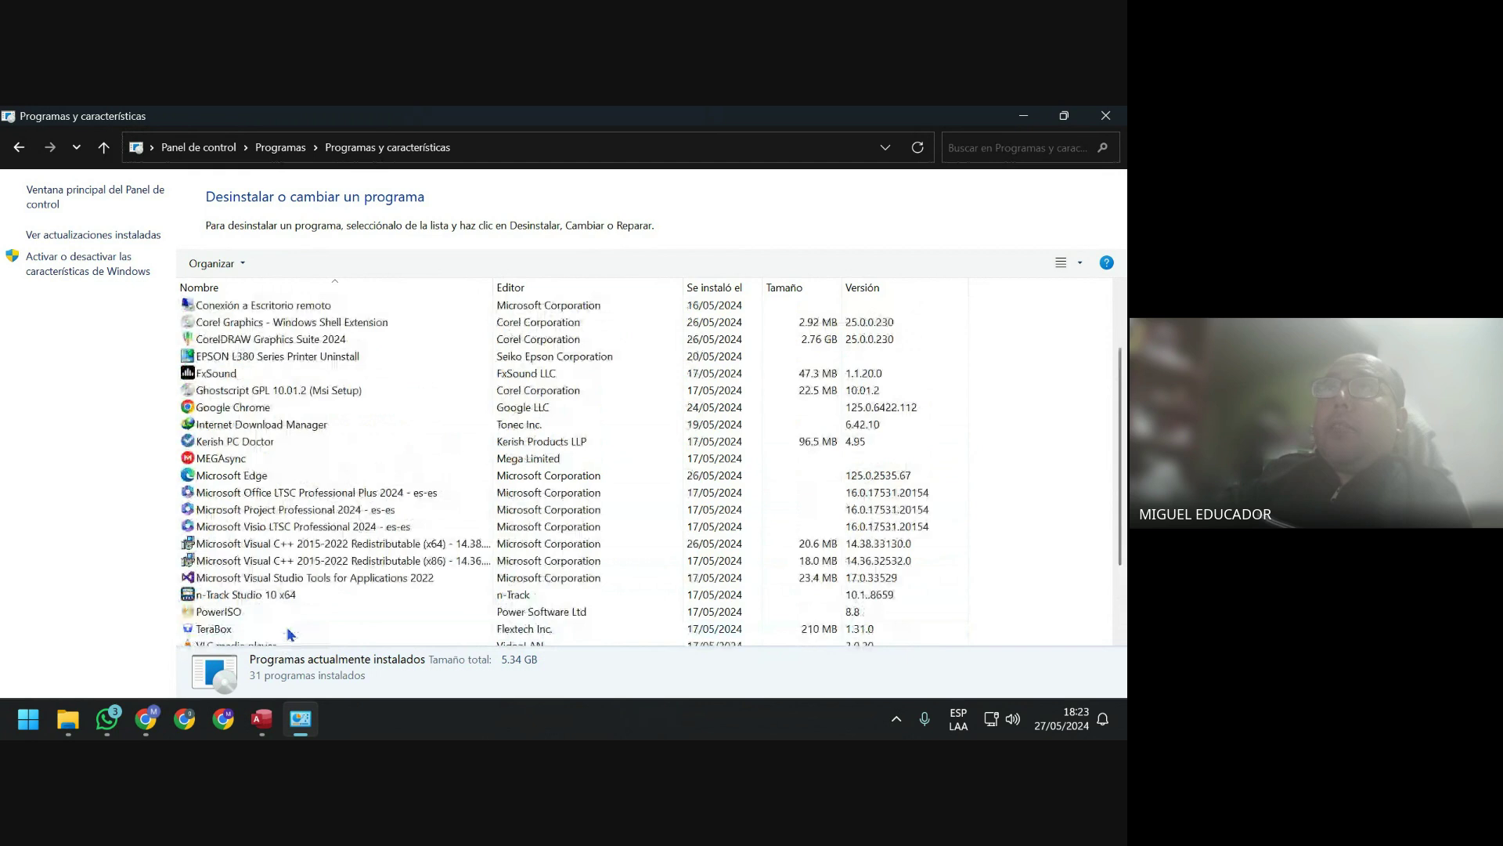
scroll(289, 634, "up", 2)
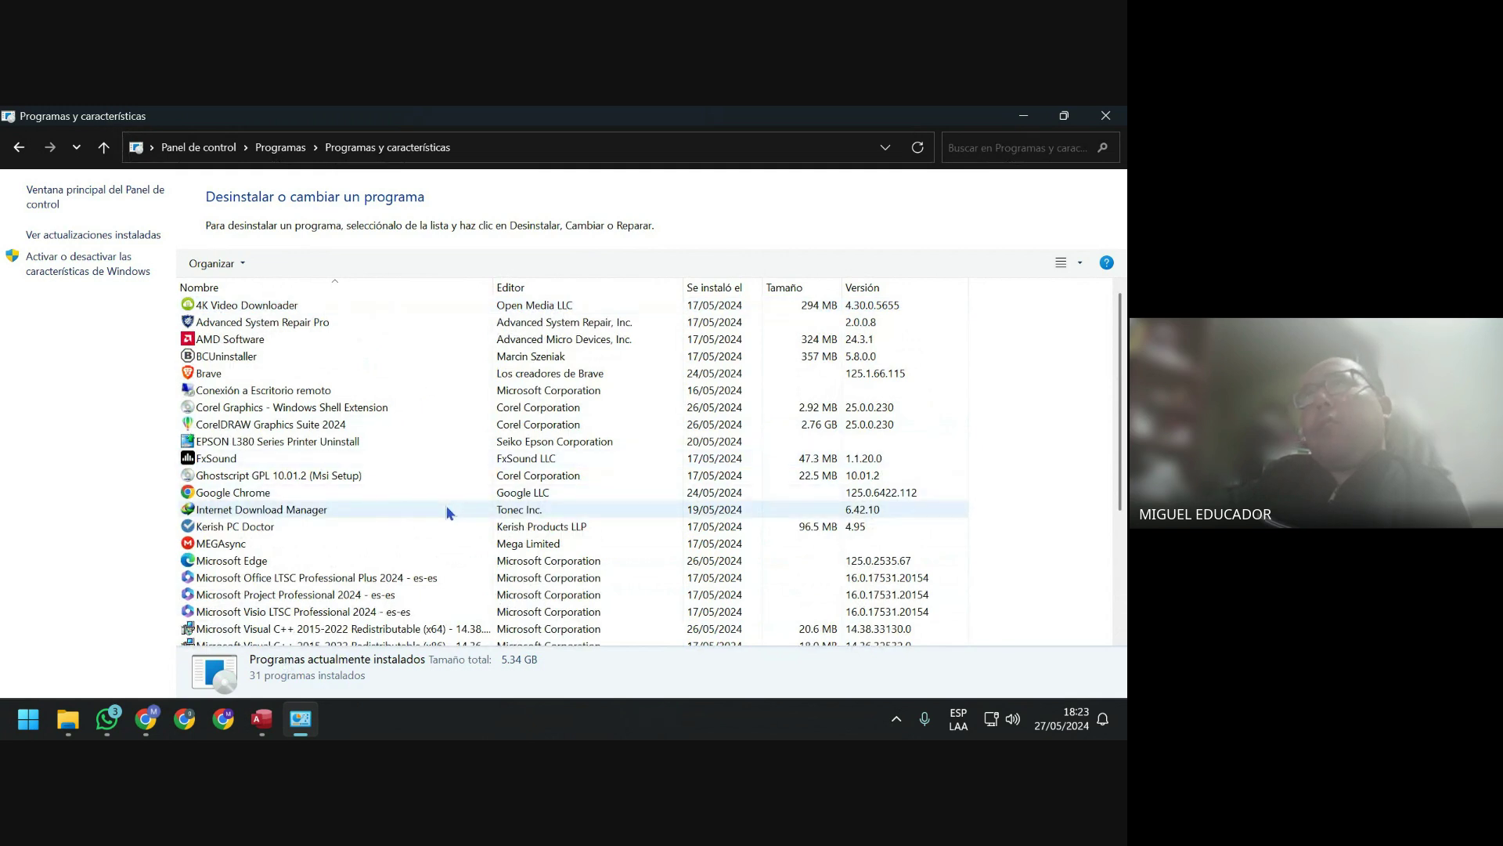
scroll(448, 505, "down", 2)
scroll(446, 509, "down", 2)
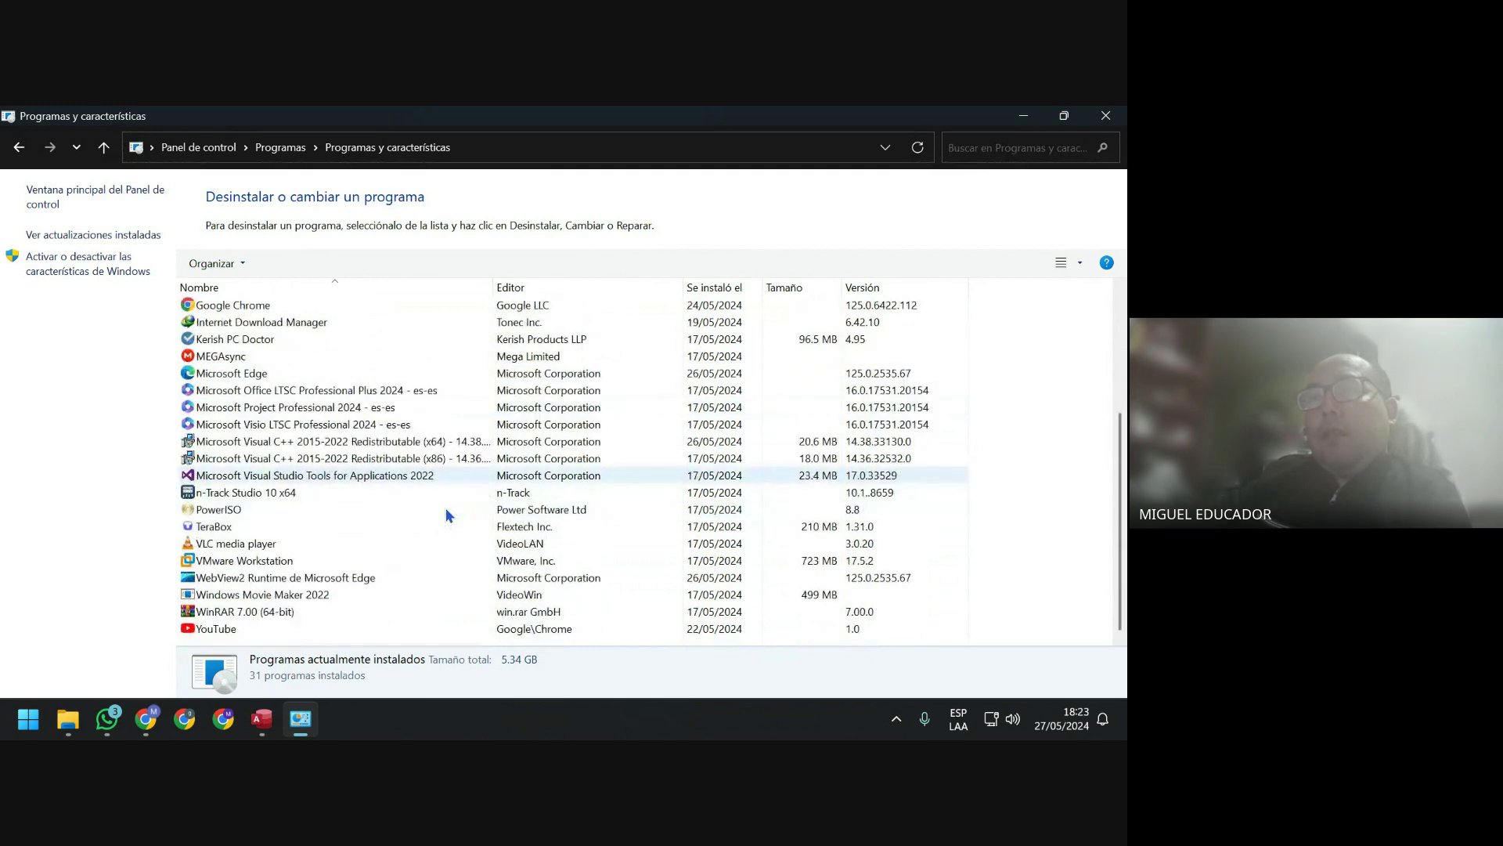
scroll(446, 511, "up", 1)
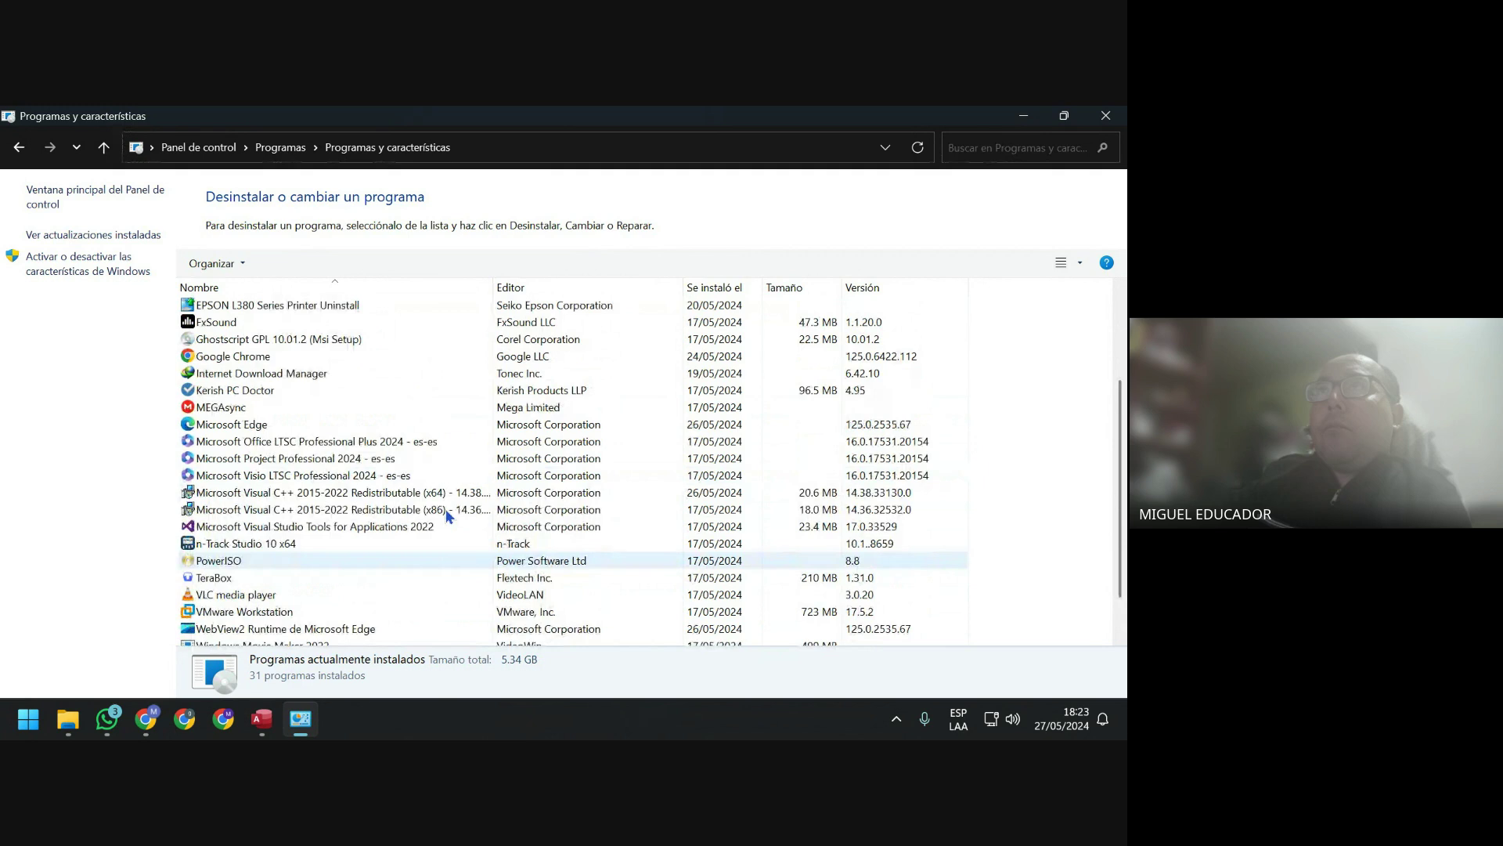
Close the installed programs list and review the computer's device specifications, Windows specifications and activation status in the system settings.
scroll(444, 509, "up", 3)
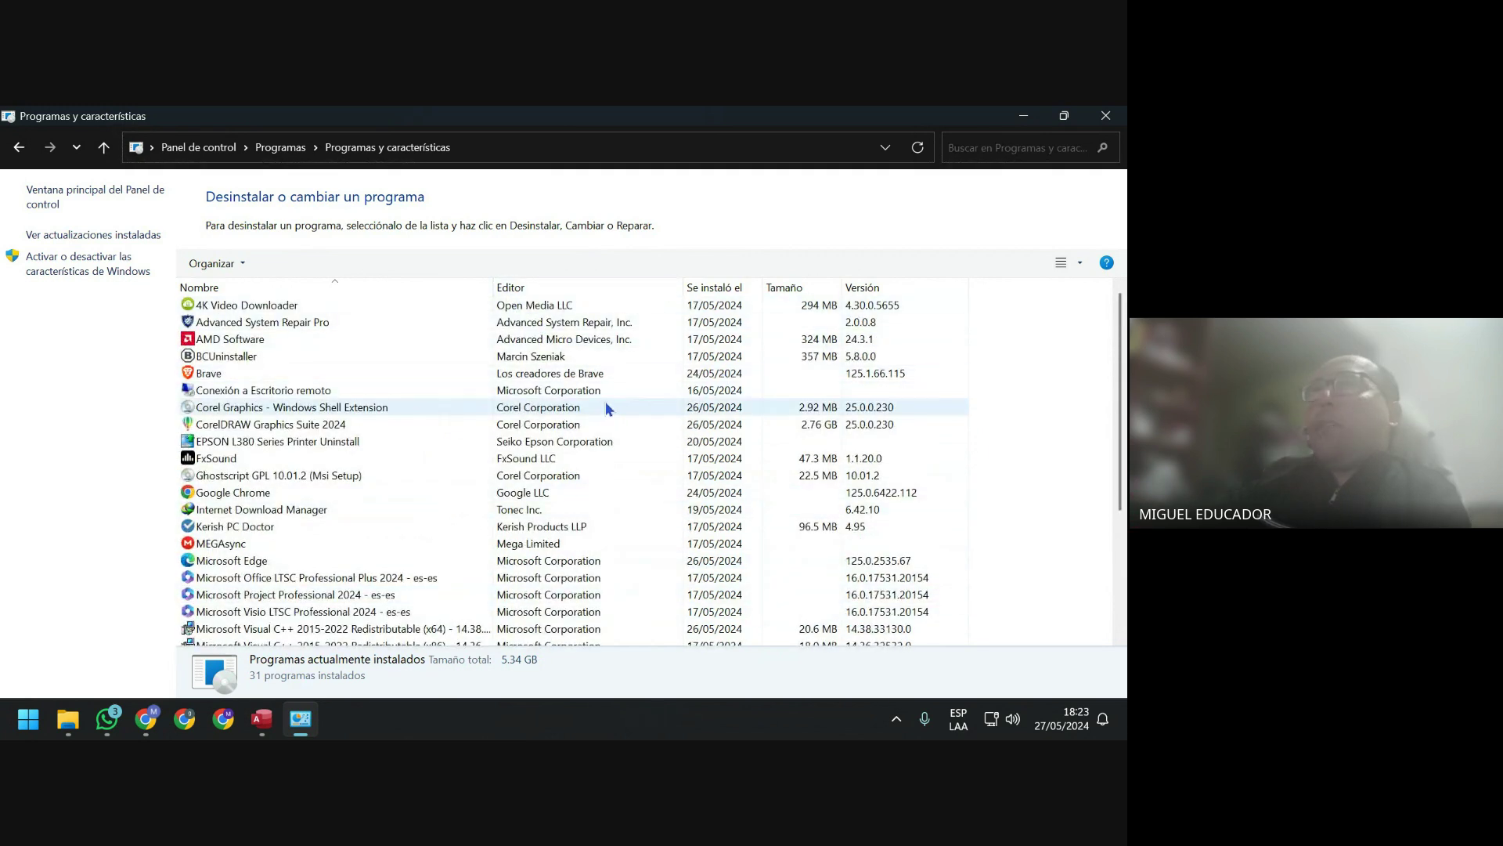
left_click(1120, 121)
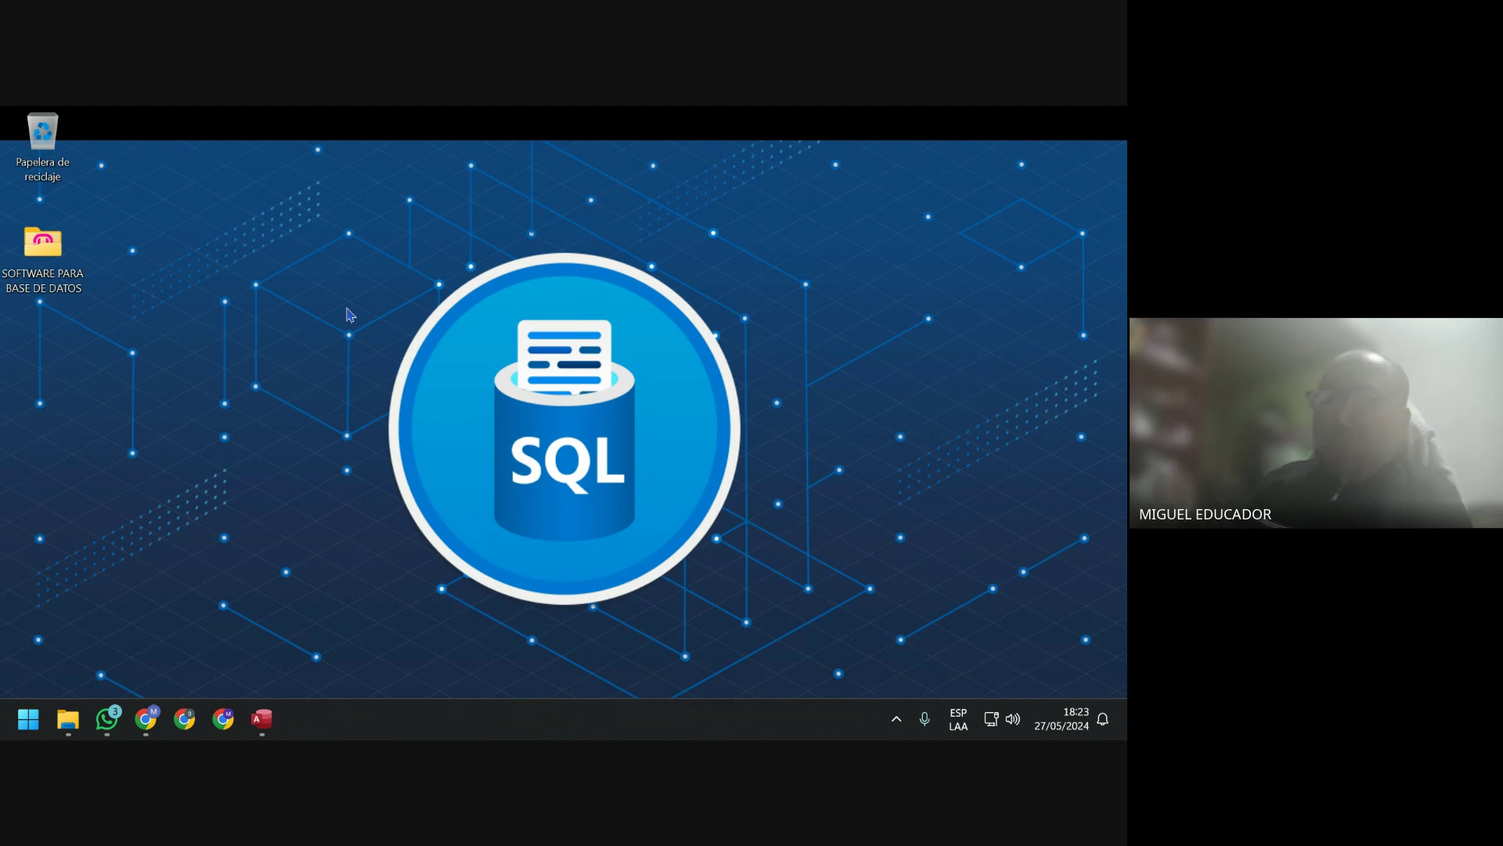
key("super+i")
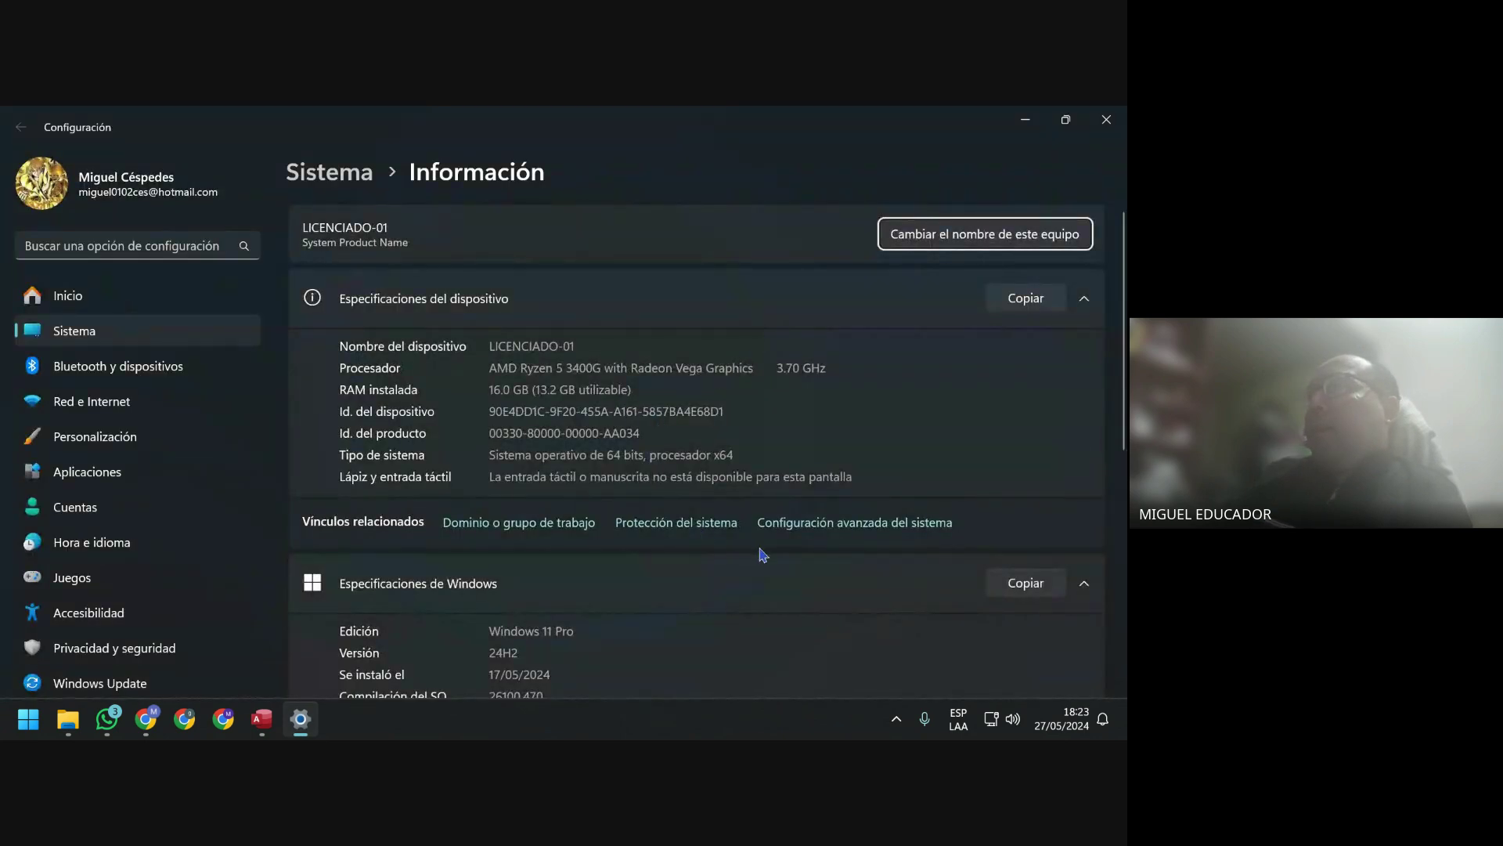
scroll(548, 501, "down", 3)
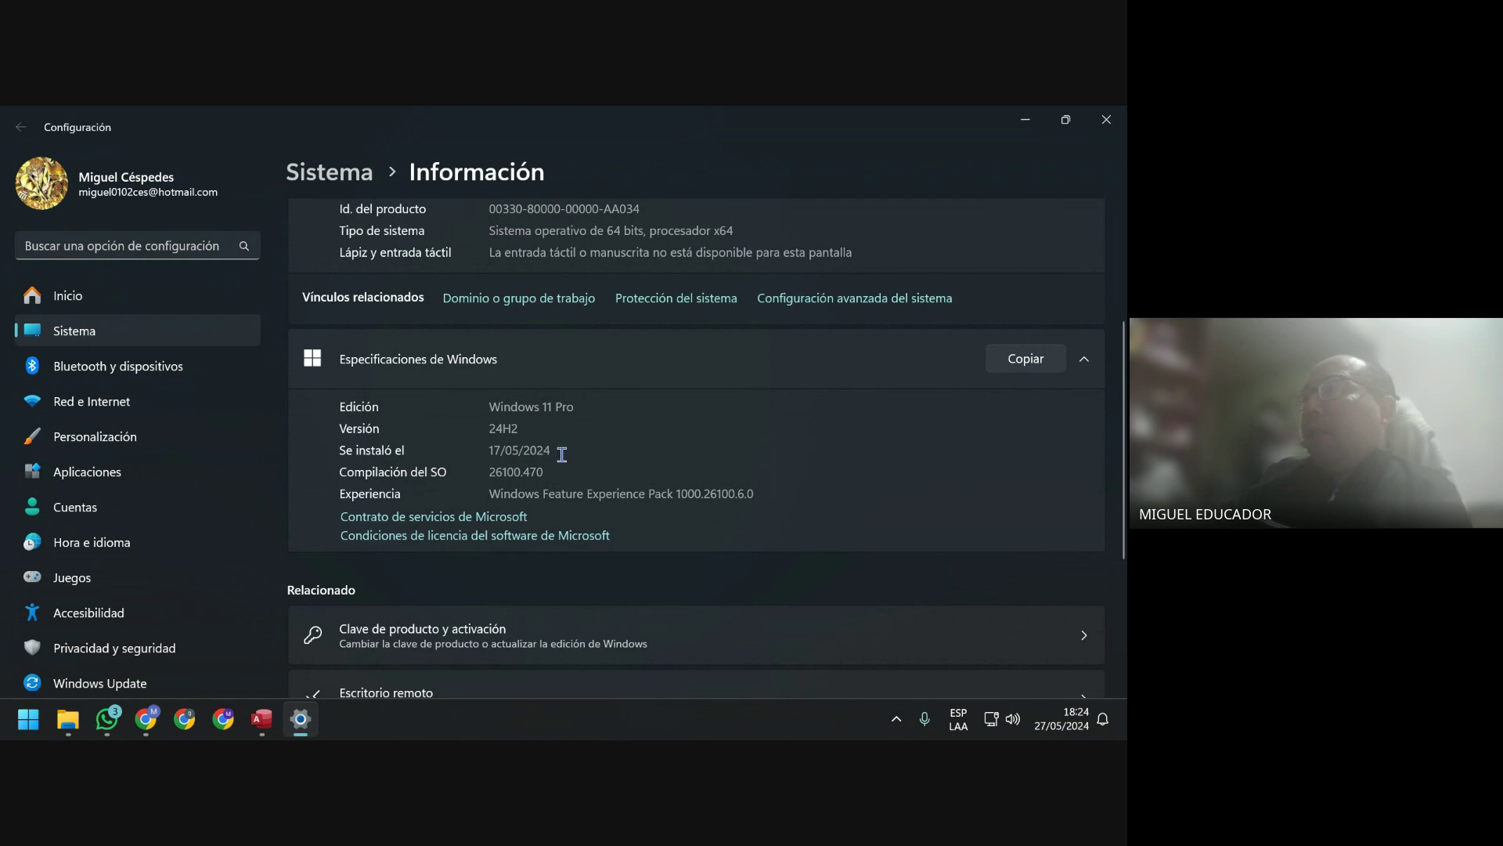
scroll(562, 454, "down", 3)
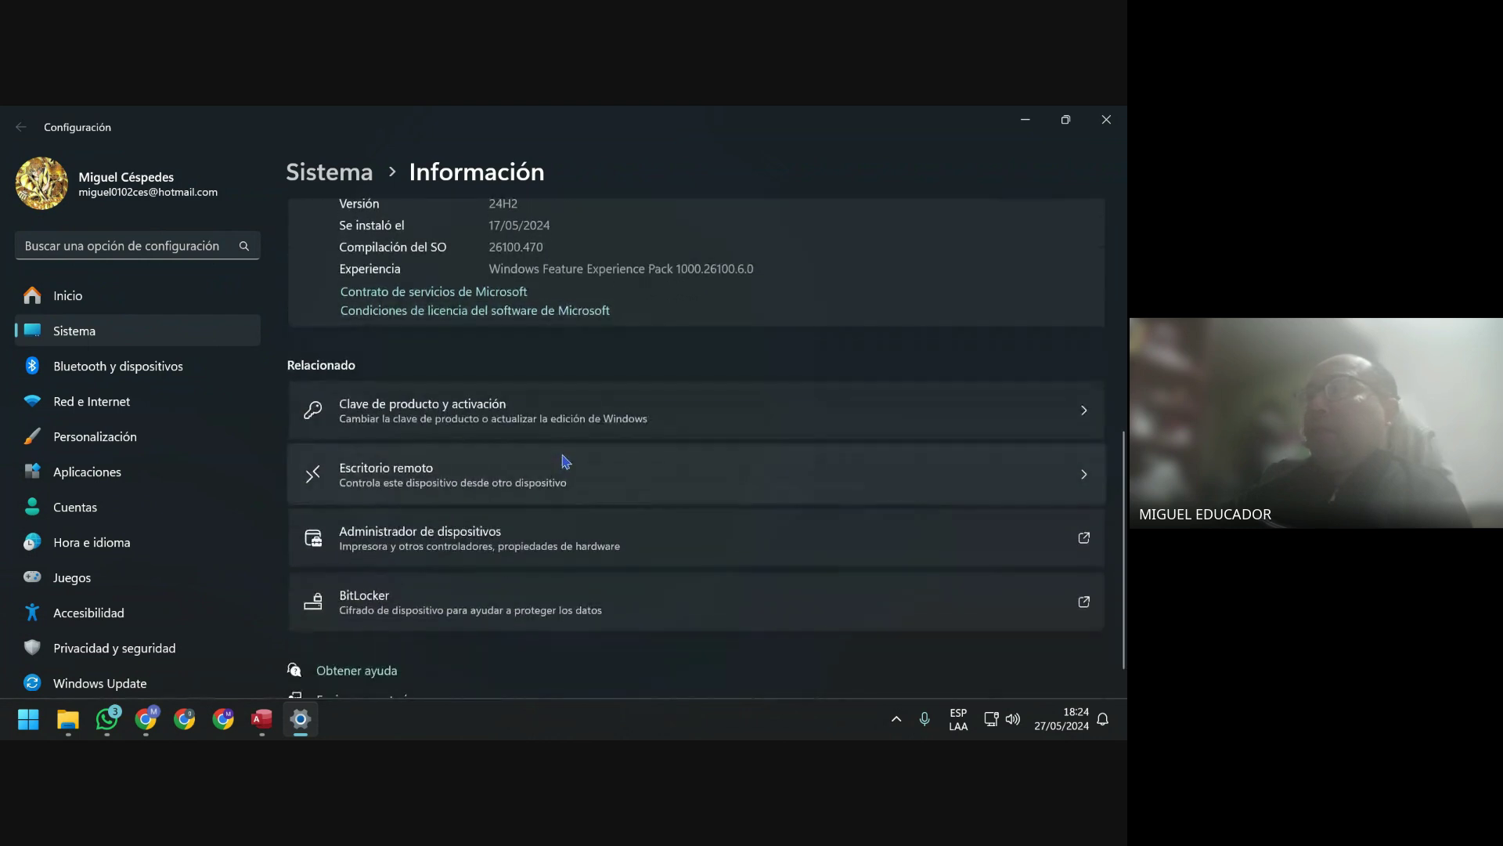
left_click(556, 423)
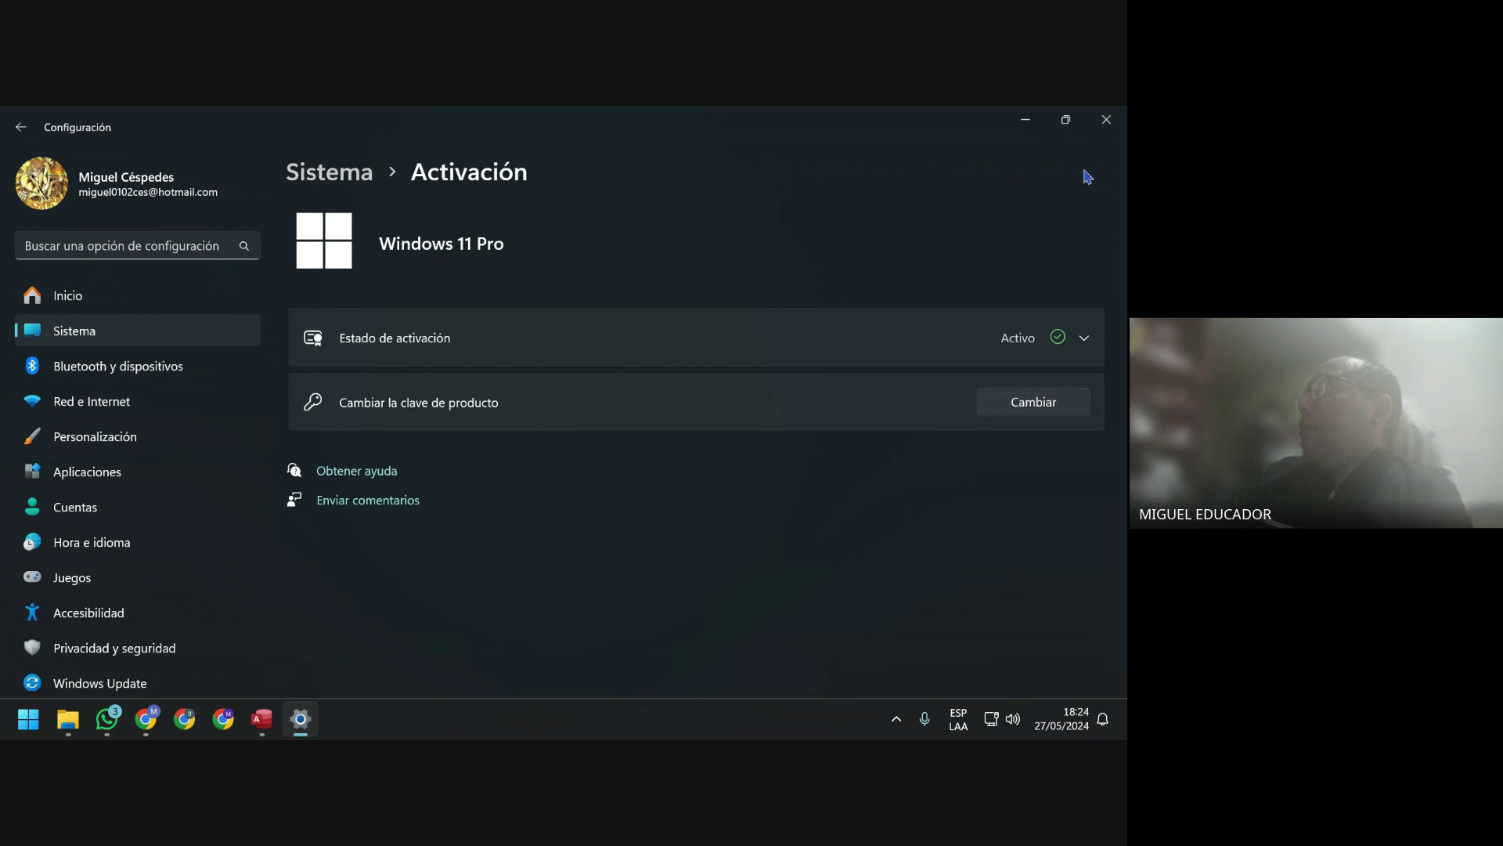
left_click(1107, 119)
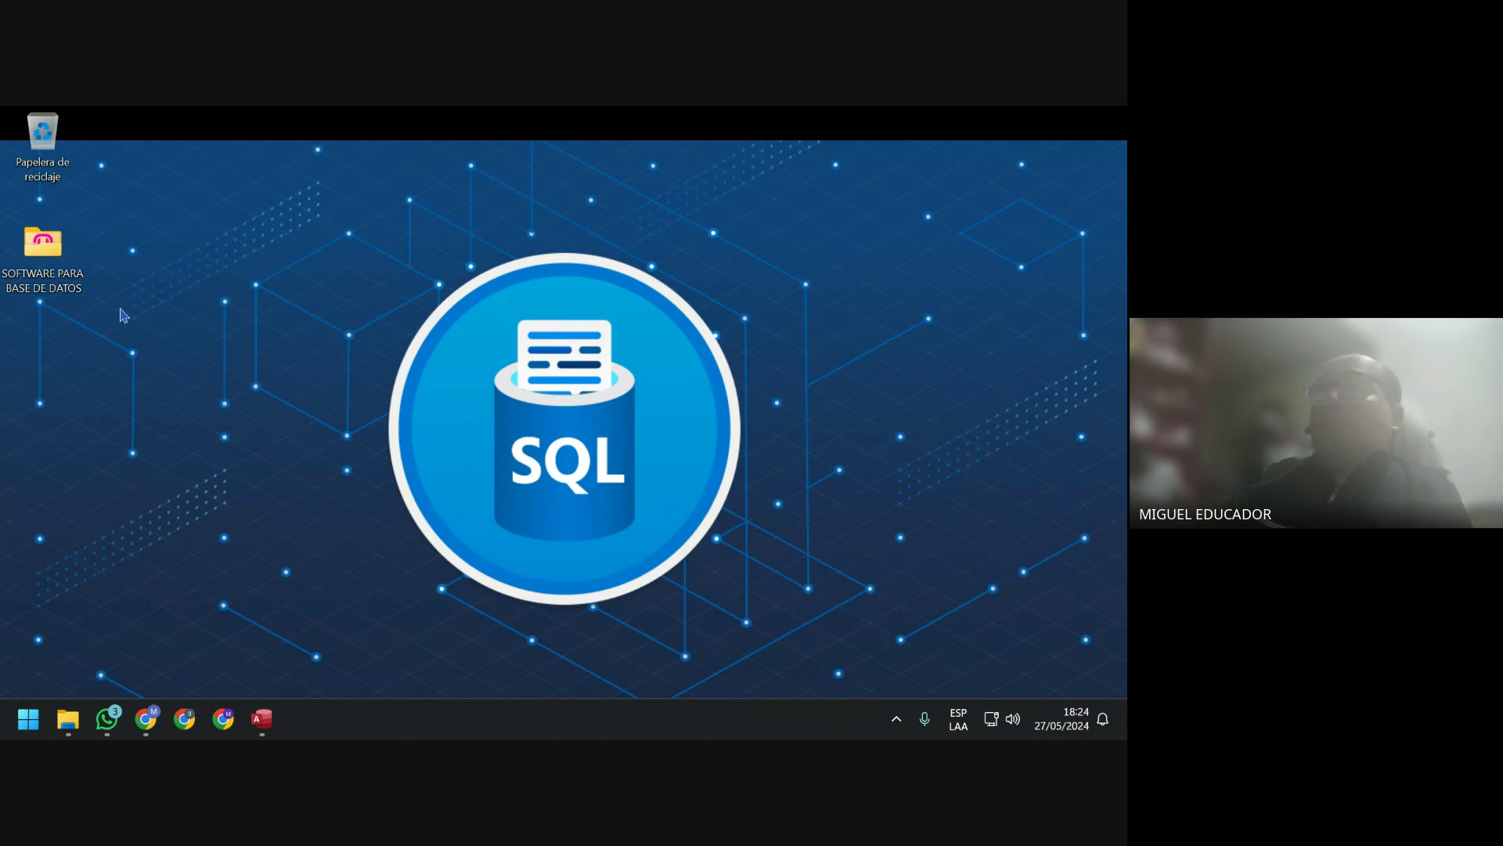
Open the SOFTWARE PARA BASE DE DATOS folder, check the installers shared in the WhatsApp class group, and review the file actions for wampserver3.3.5_x64.
double_click(65, 260)
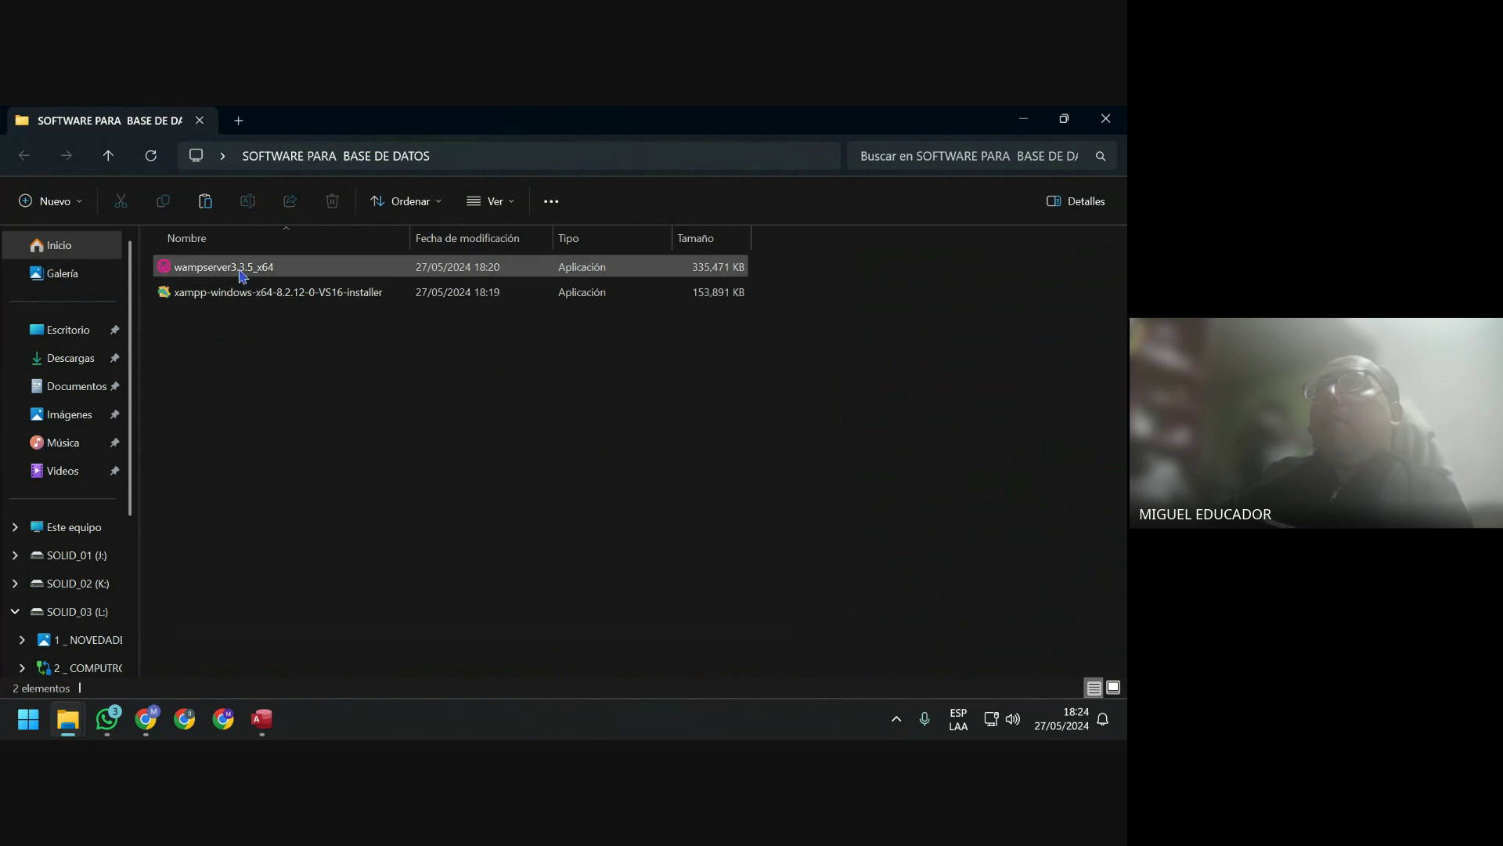
left_click(201, 274)
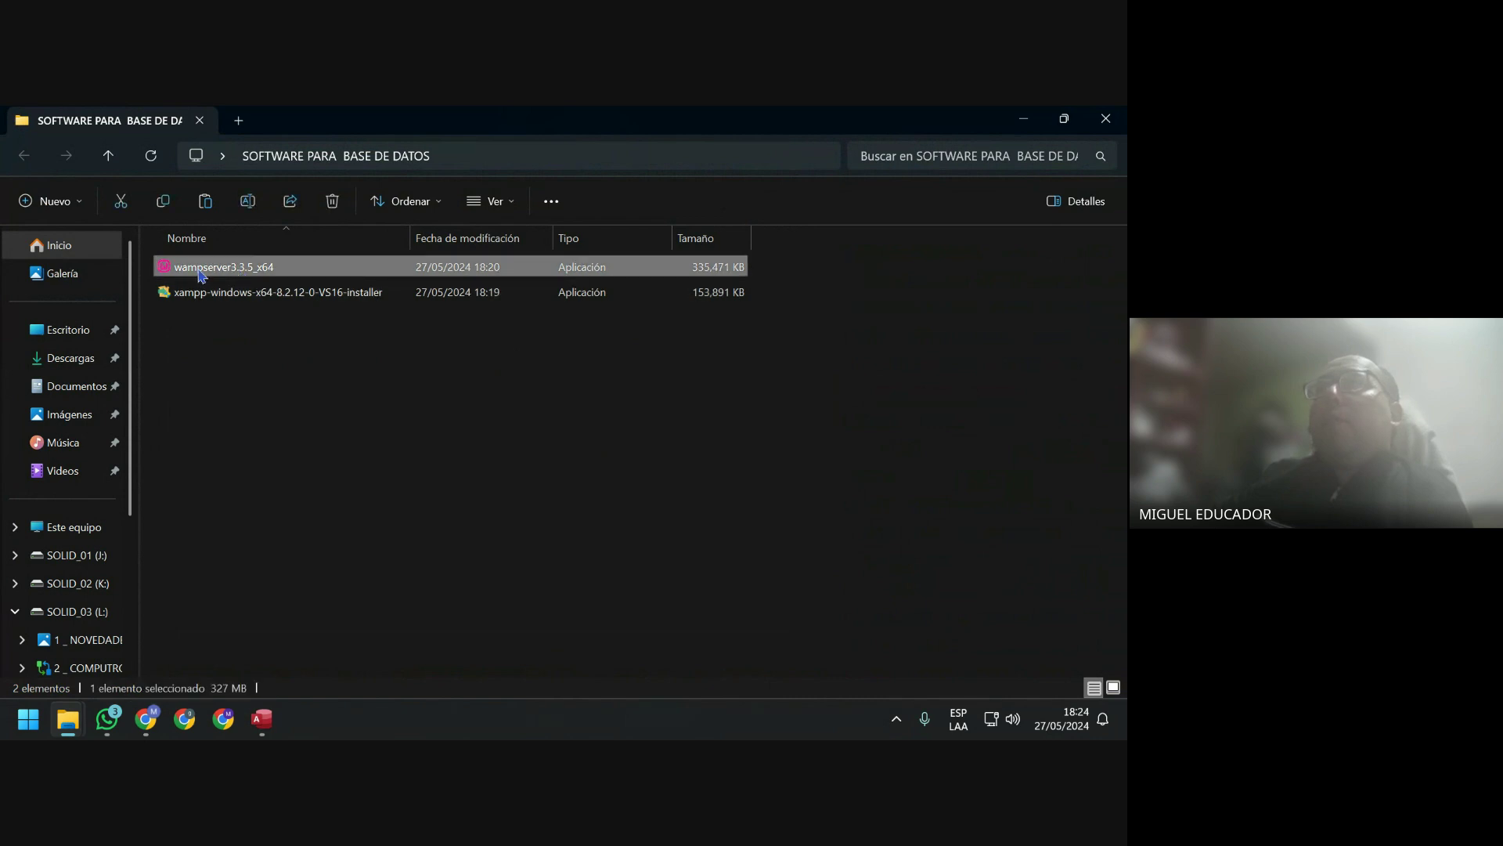
left_click(109, 718)
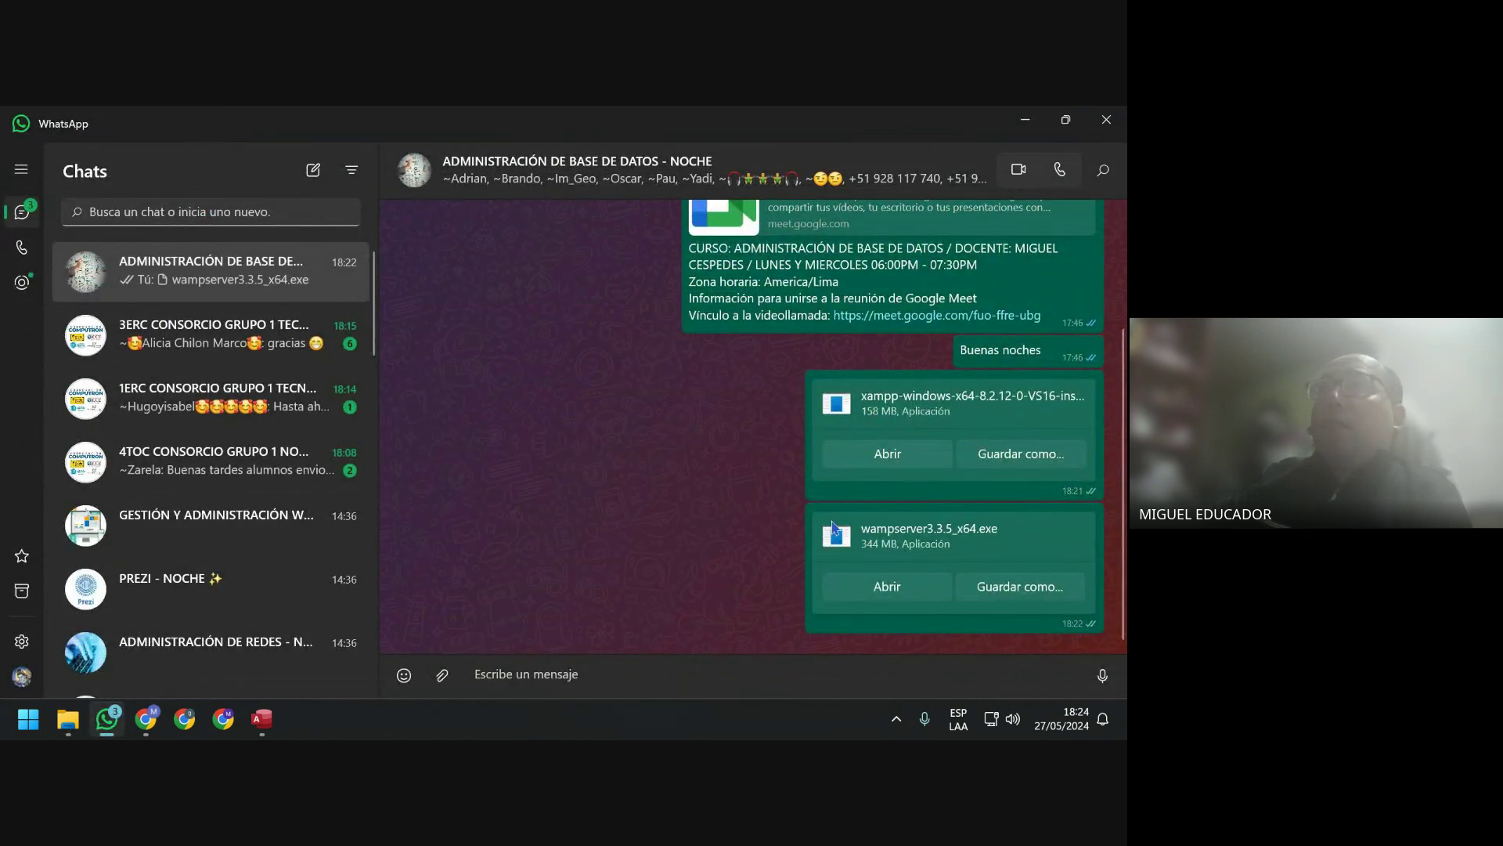
left_click(1043, 130)
left_click(252, 267)
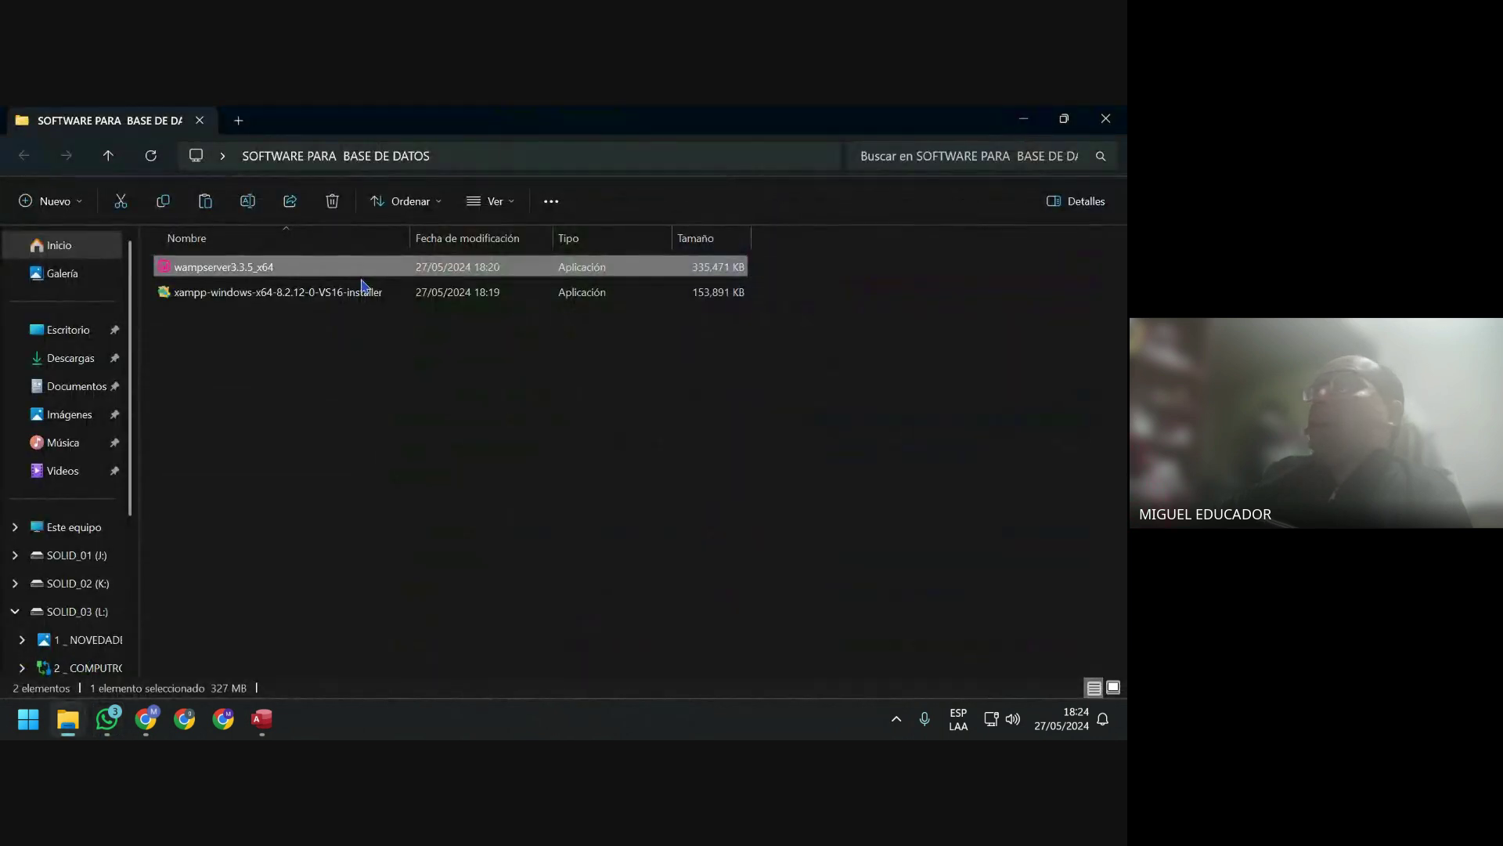
right_click(245, 273)
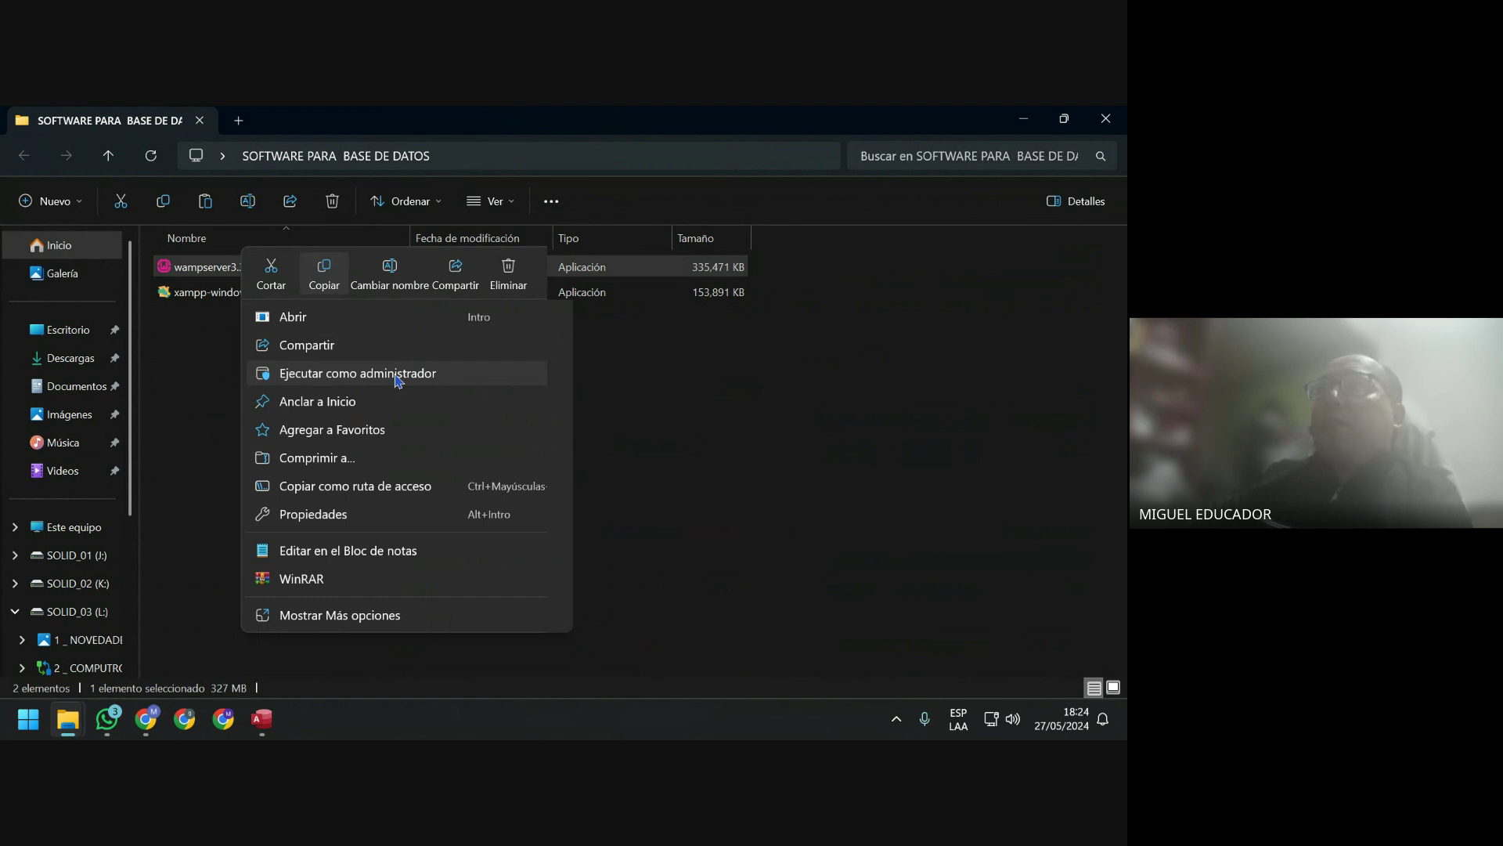
left_click(227, 345)
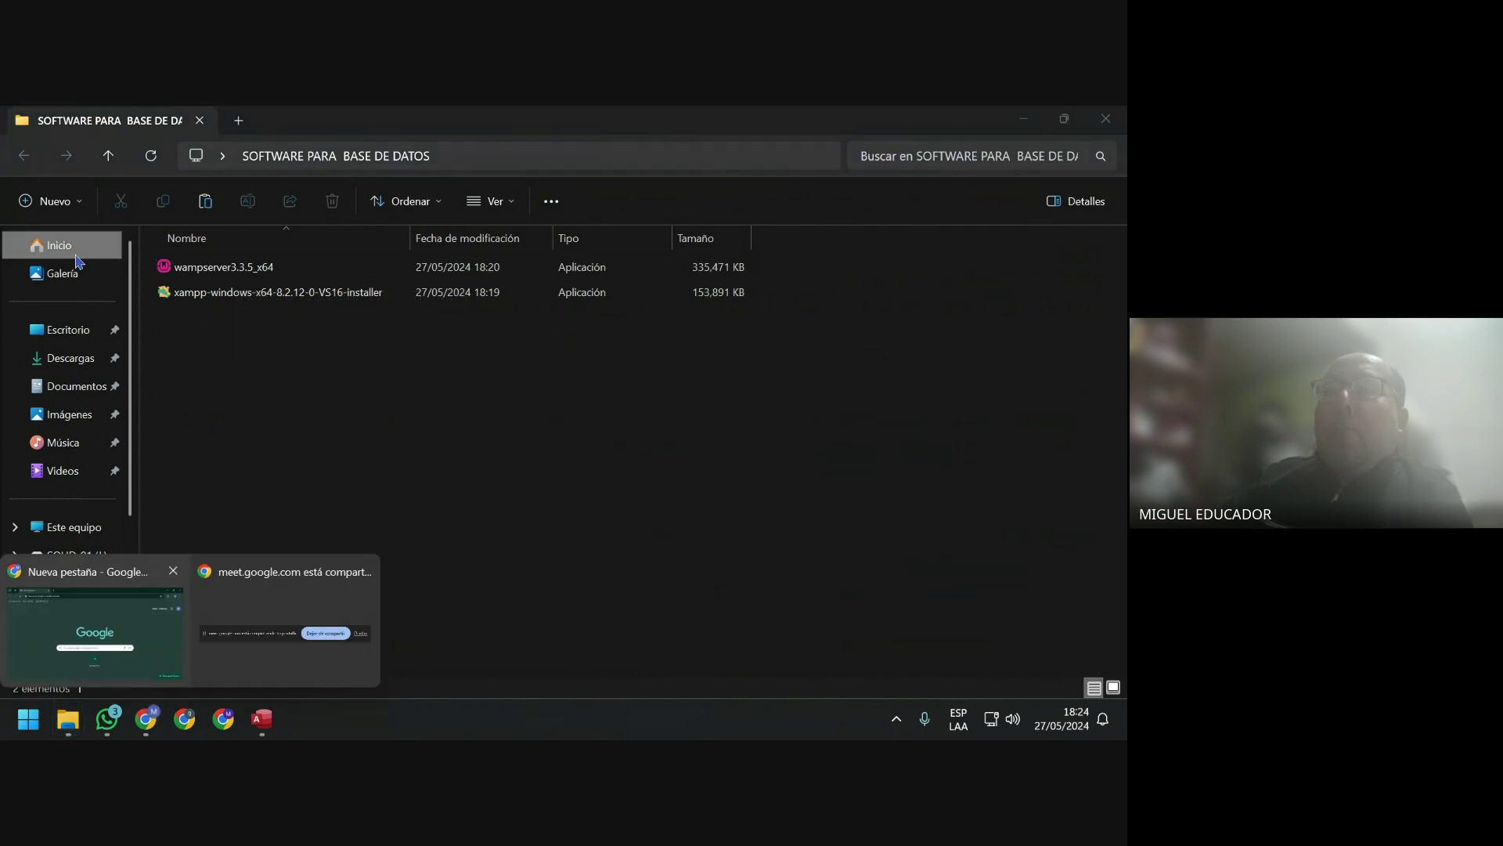
Switch to Chrome to check the Google Meet call, and minimize the browser to return to the installer folder.
left_click(120, 570)
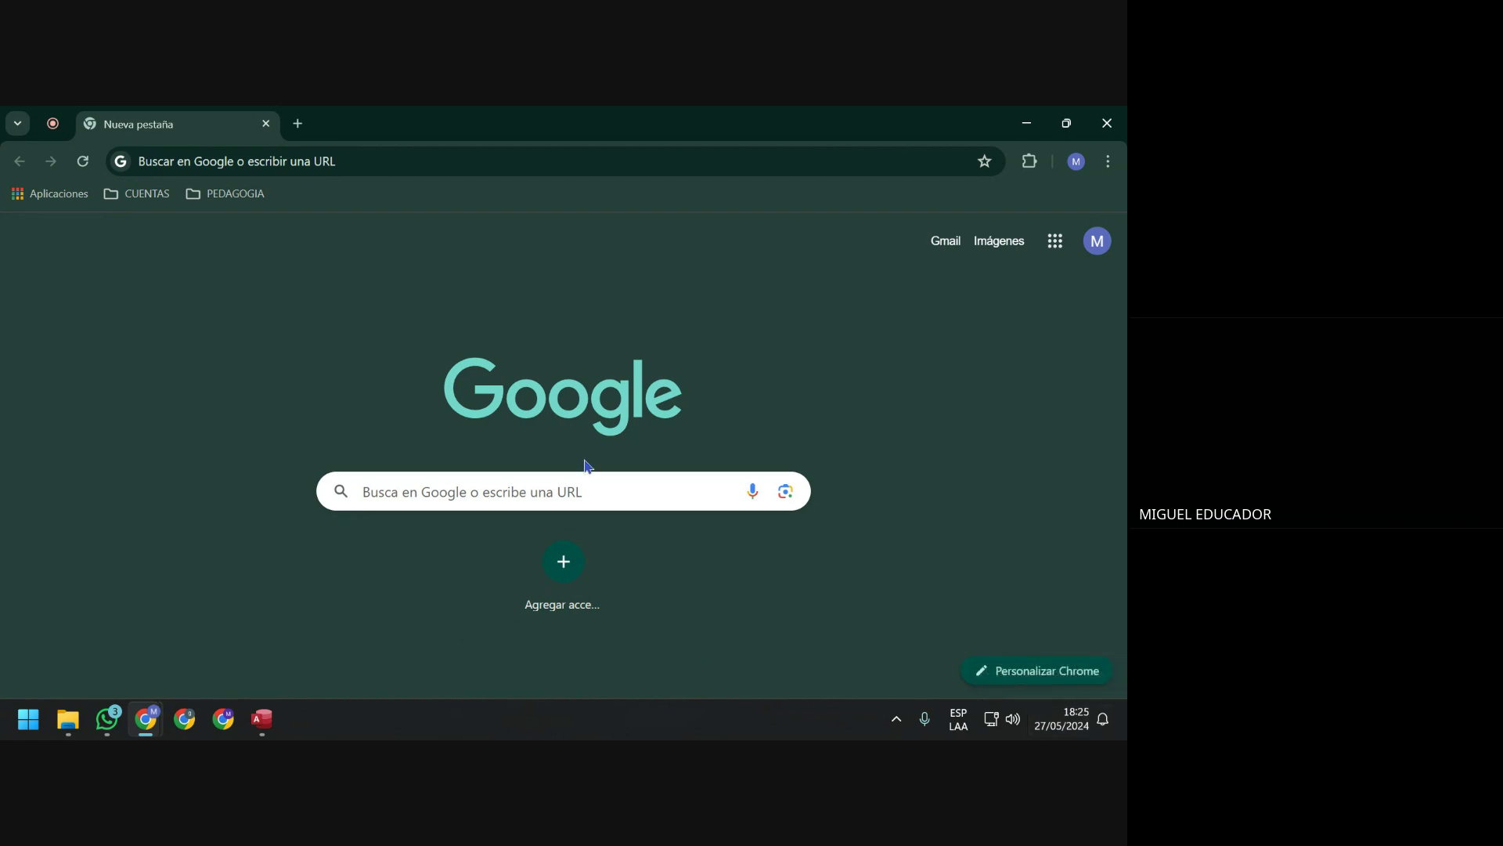
left_click(52, 123)
left_click(90, 123)
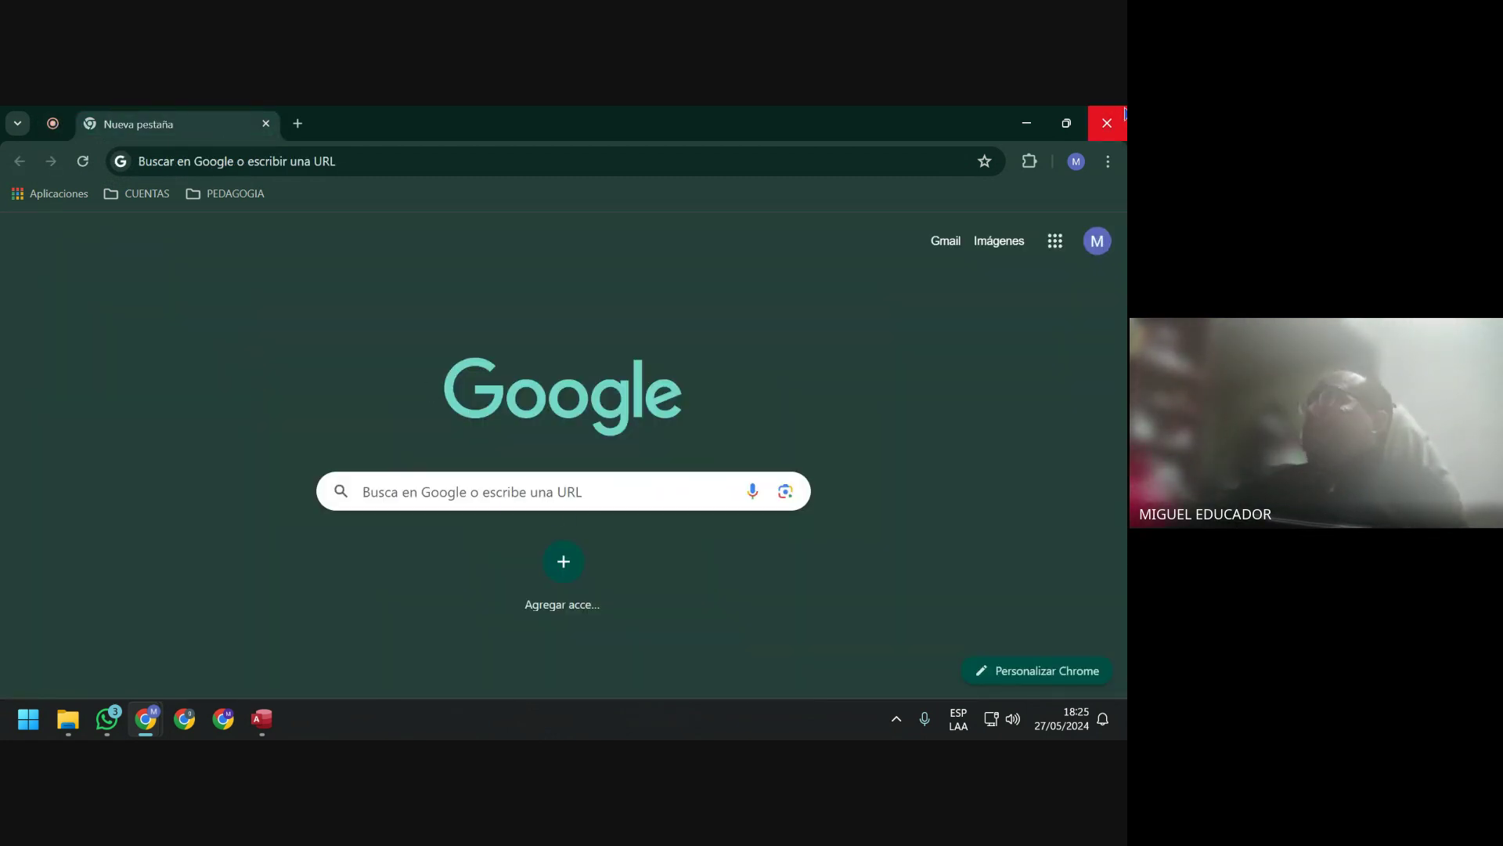
left_click(1028, 126)
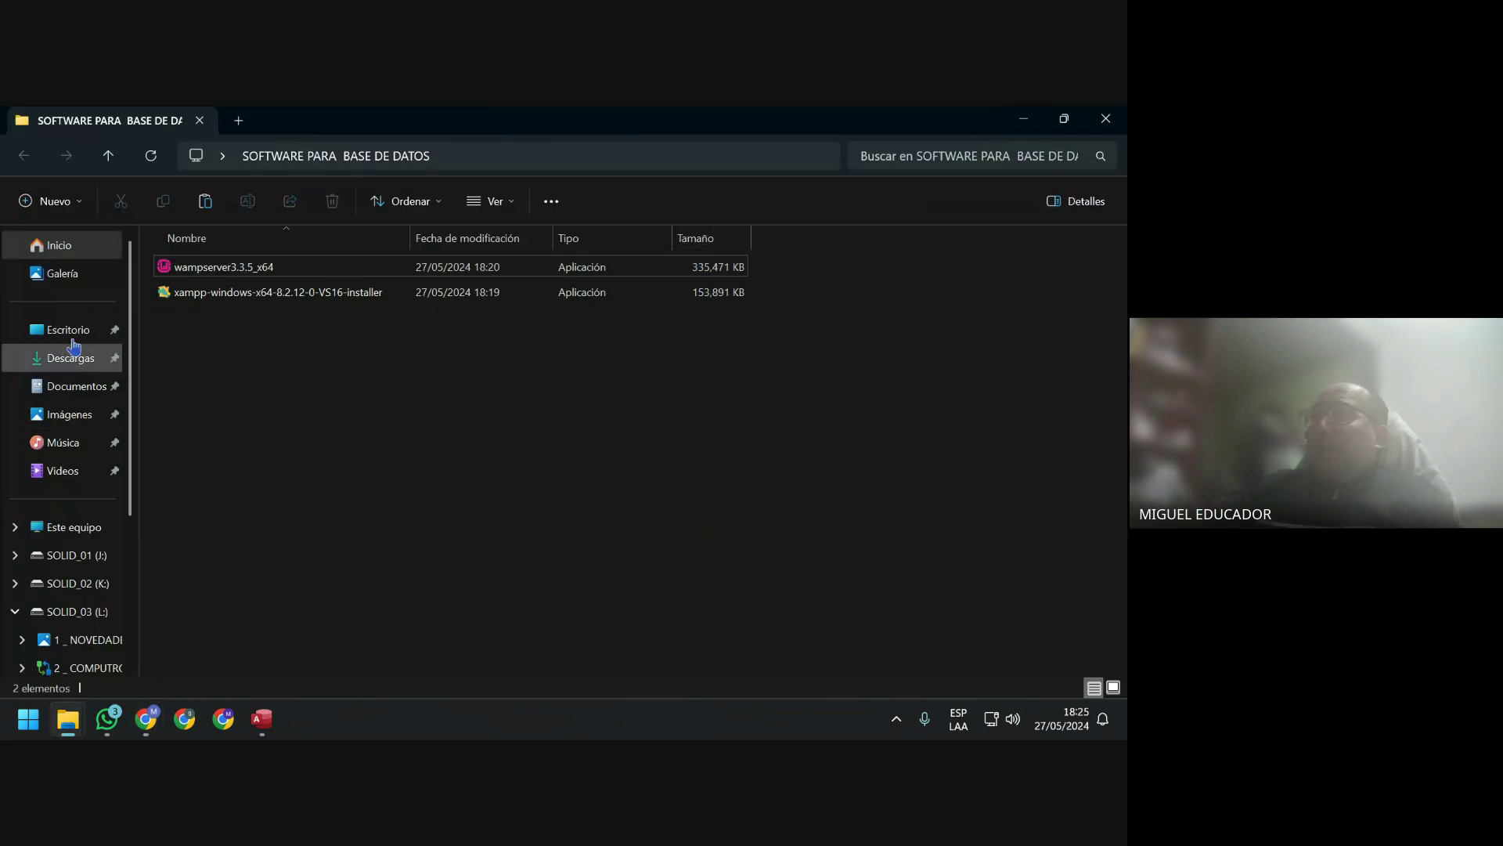
Run the wampserver3.3.5_x64 installer as administrator.
right_click(212, 274)
left_click(350, 375)
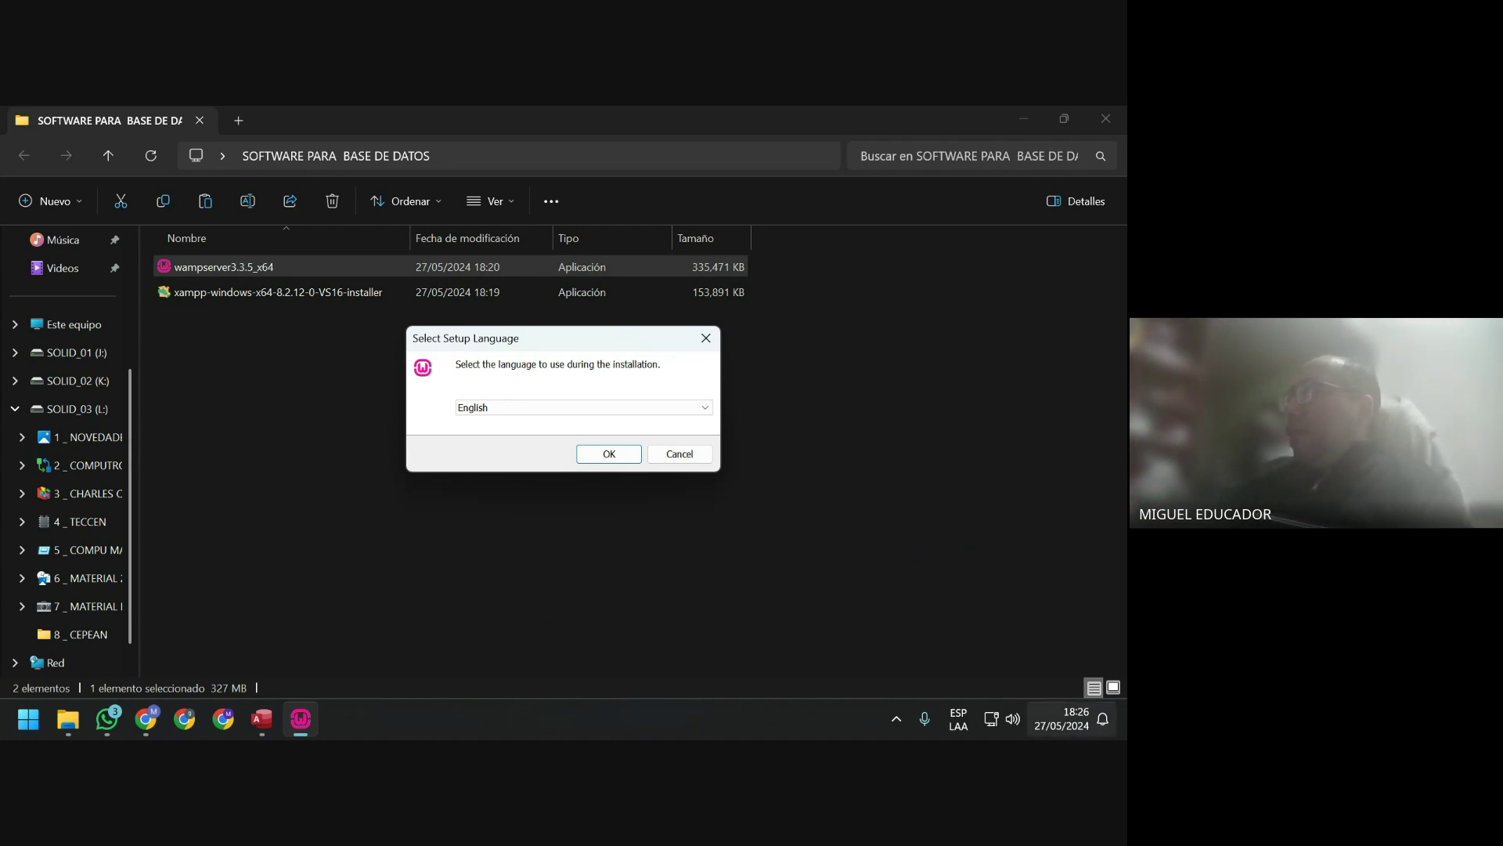
mouse_move(1049, 733)
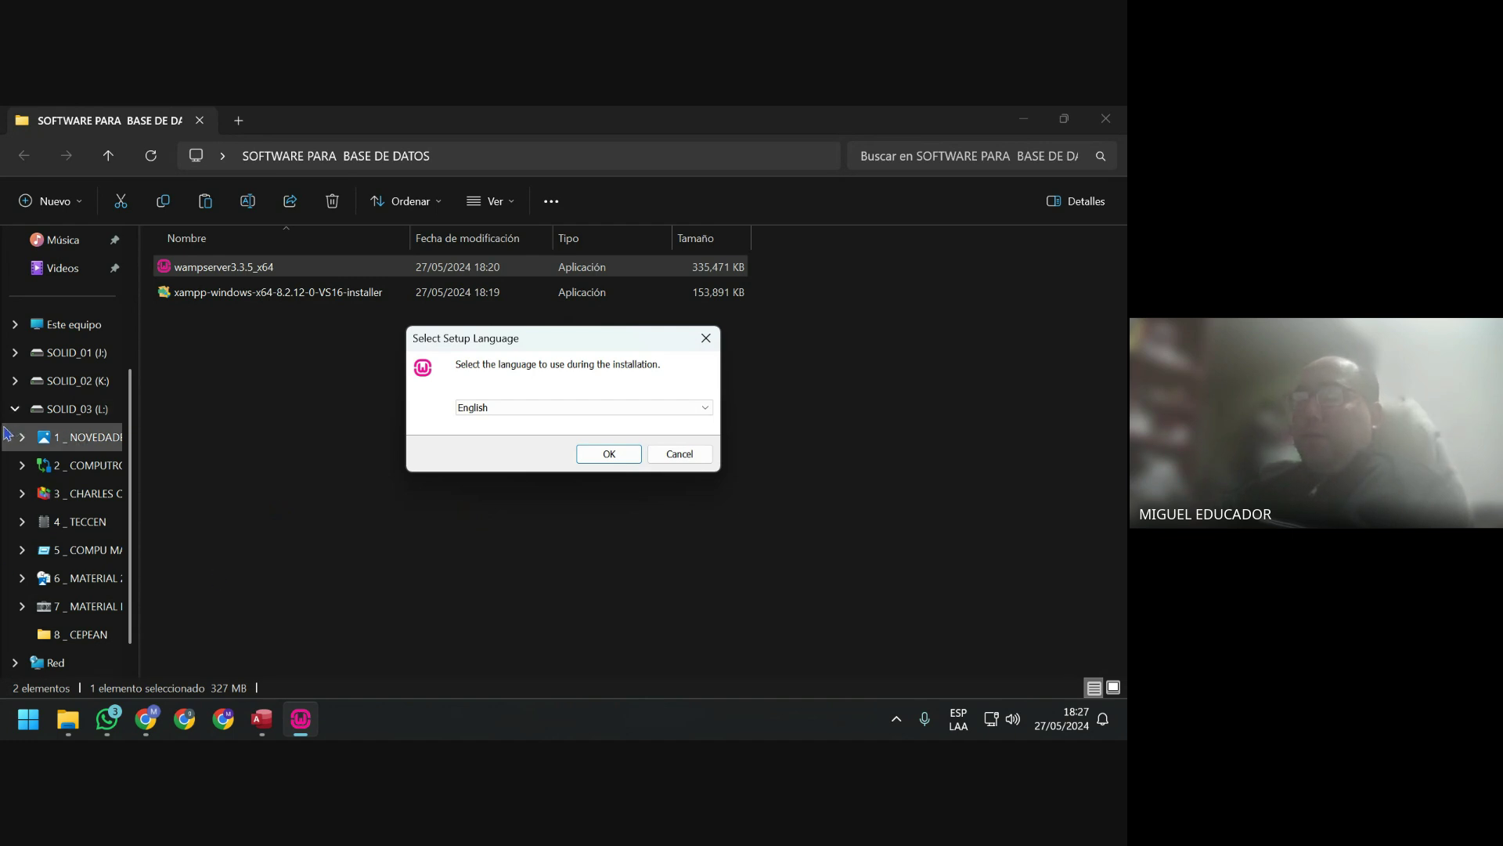
key("super")
key("Escape")
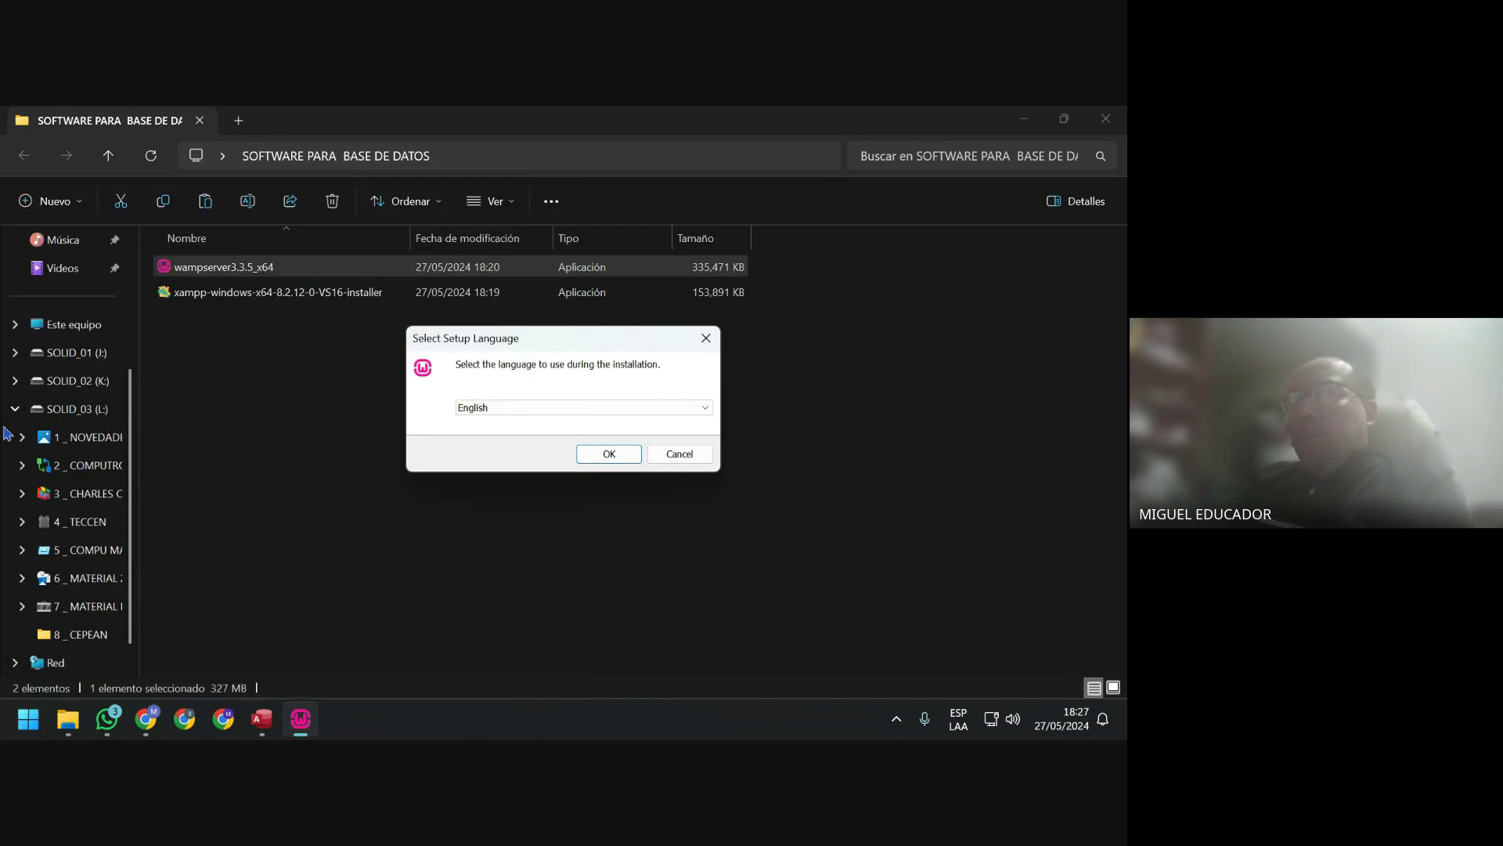
key("super")
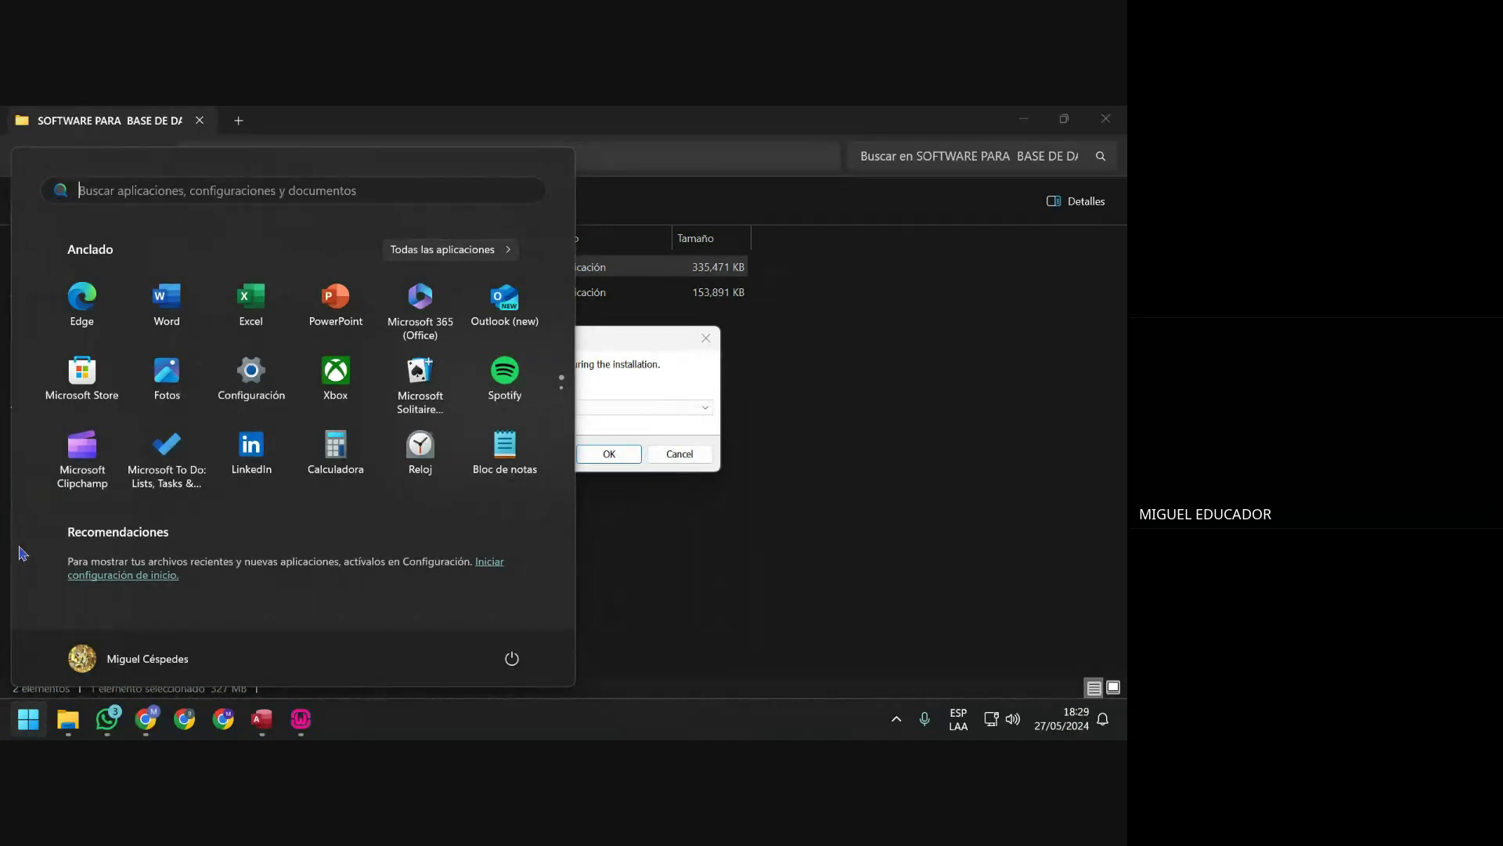
key("Escape")
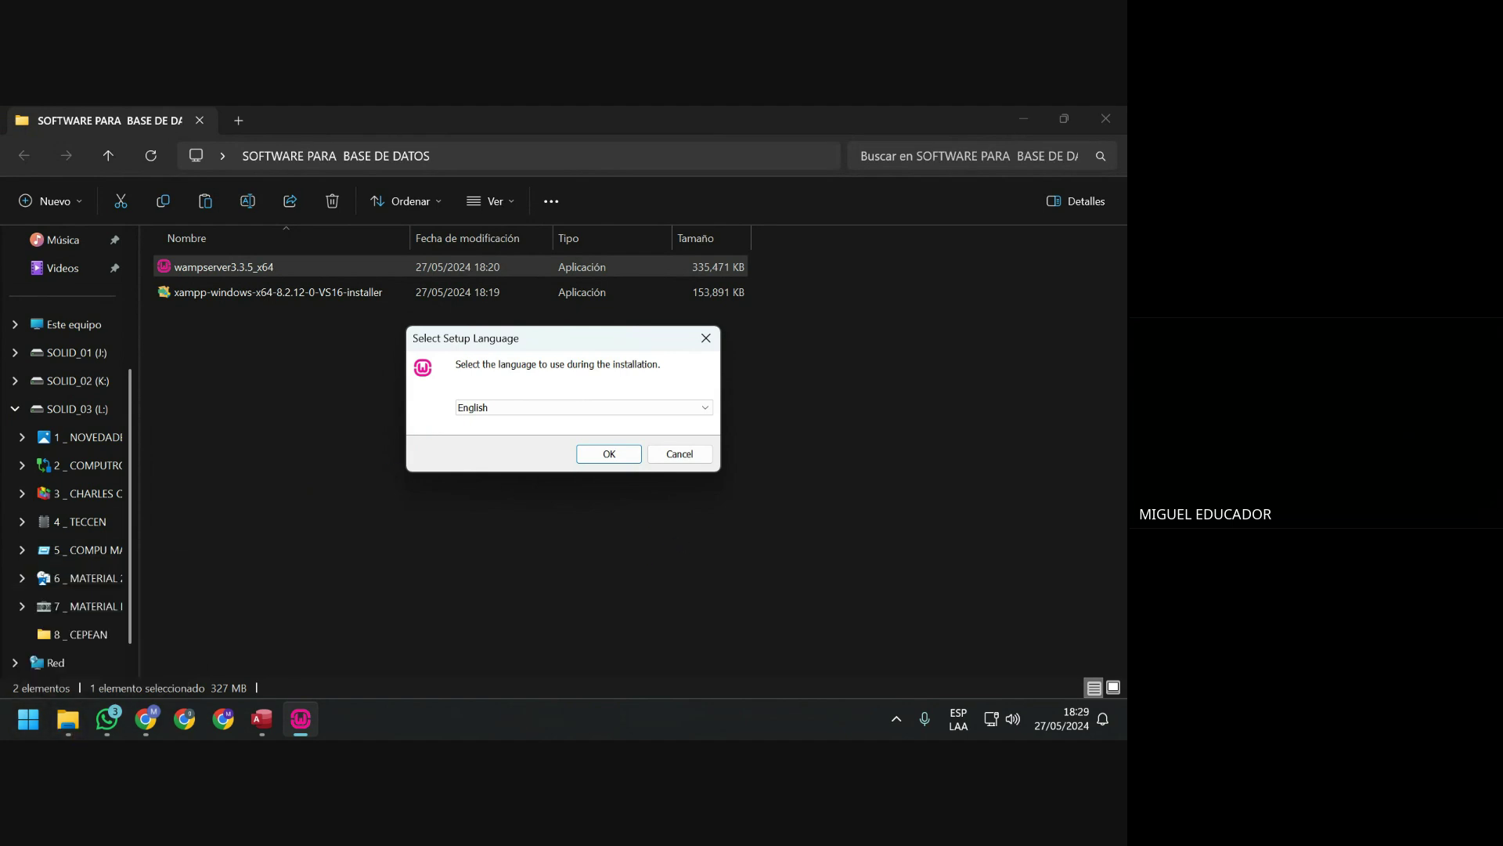
Review the available setup languages, keep English, and start the Wampserver64 3.3.5 setup.
left_click(611, 455)
left_click(596, 407)
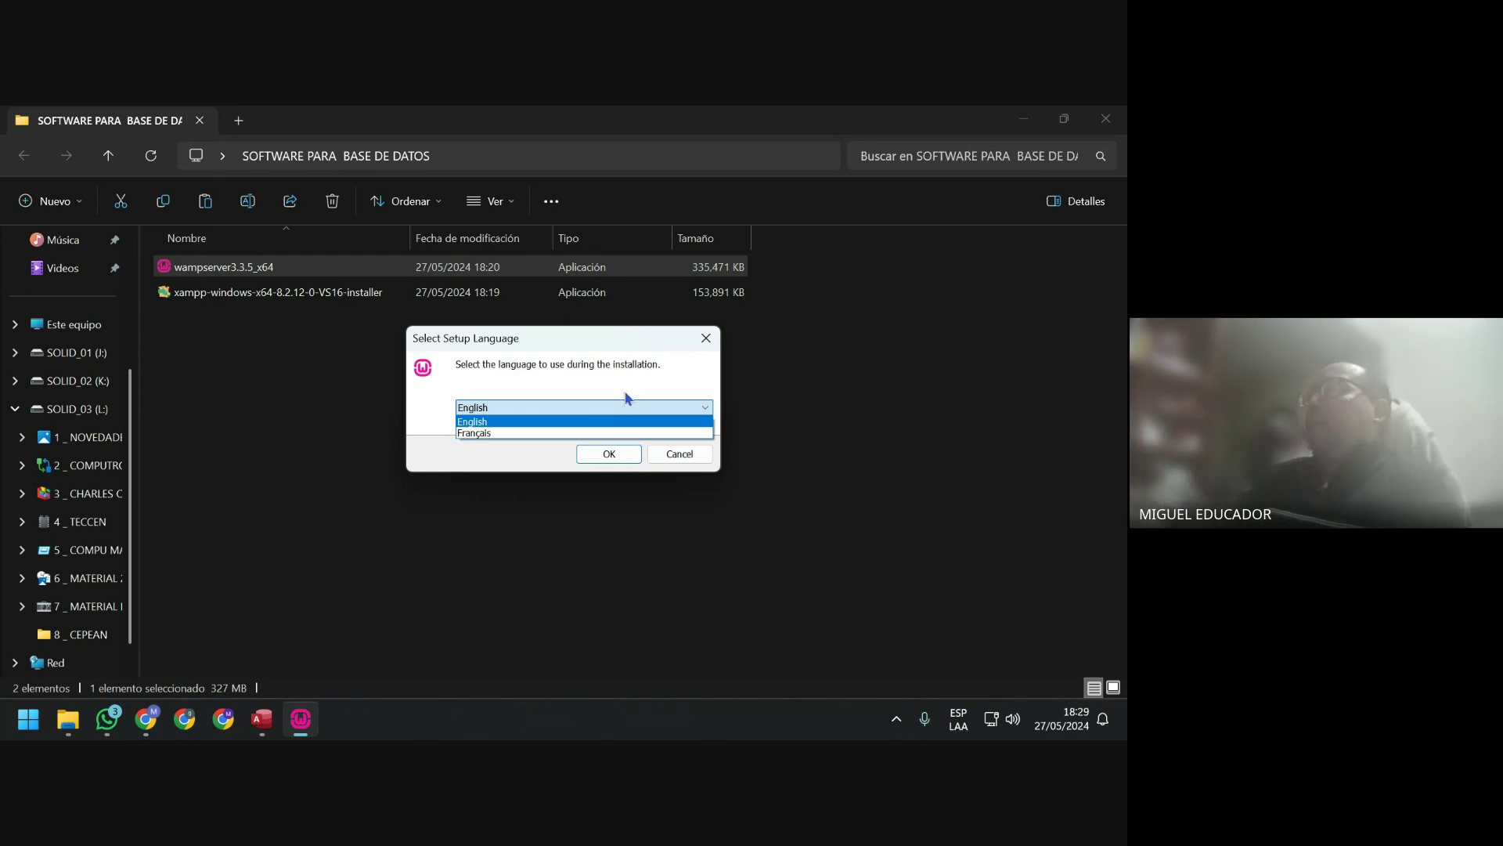
left_click(628, 367)
left_click(606, 452)
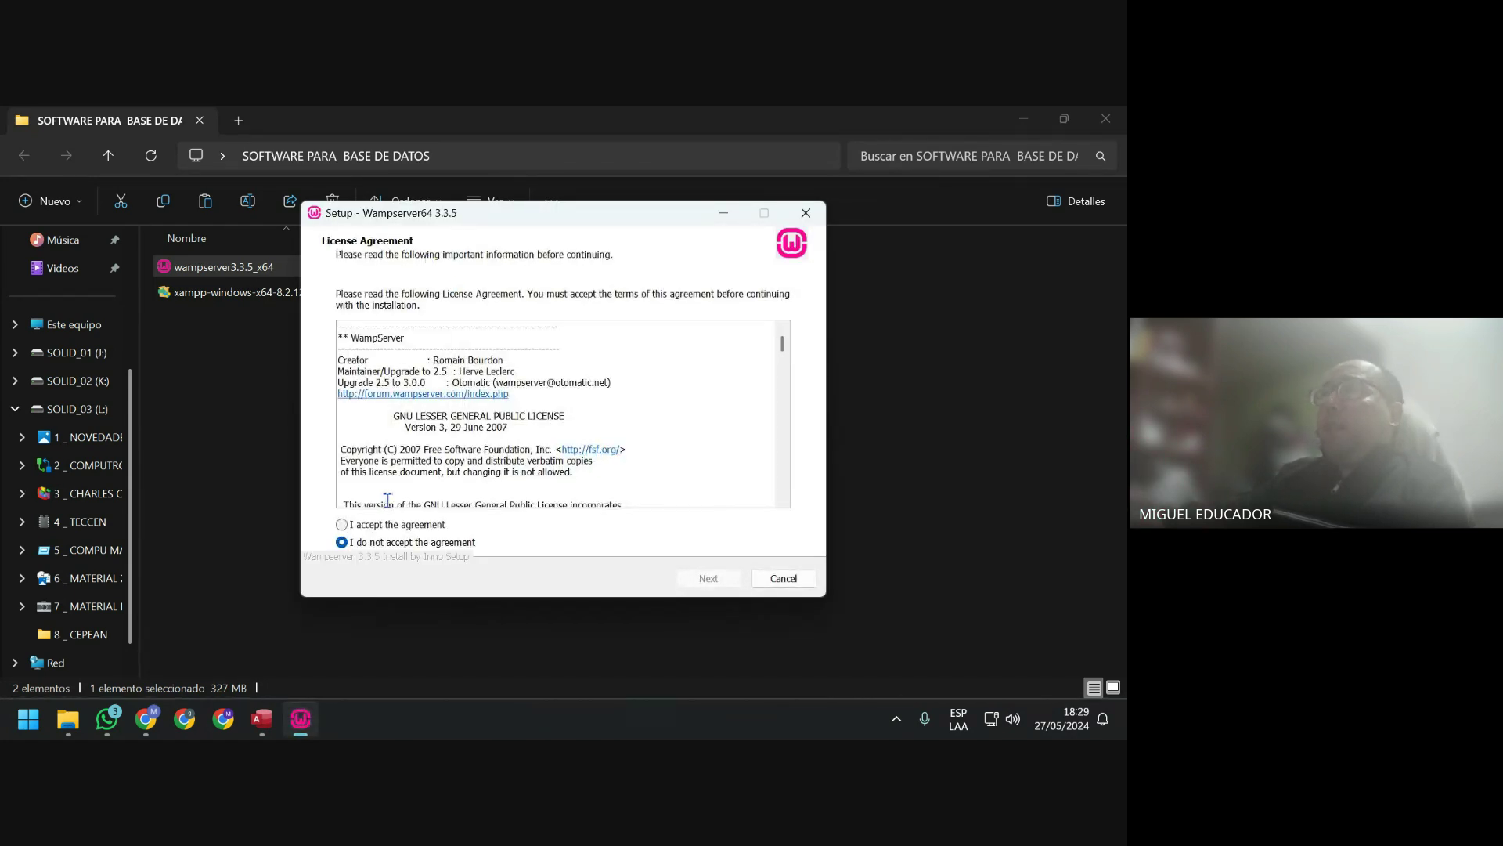
Accept the WampServer license agreement and continue to the installation information page.
left_click(363, 527)
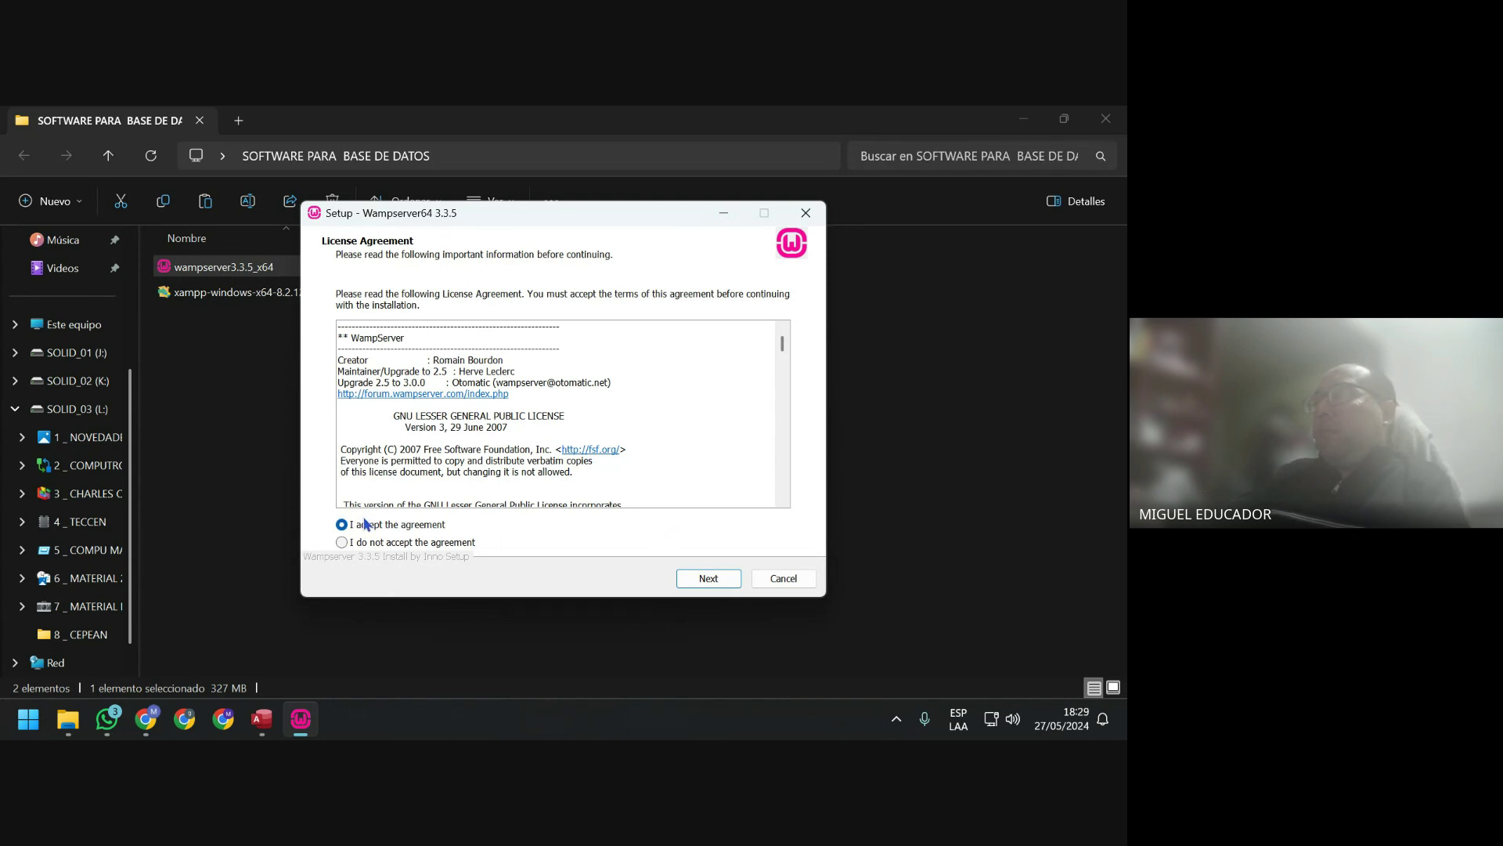
left_click(361, 546)
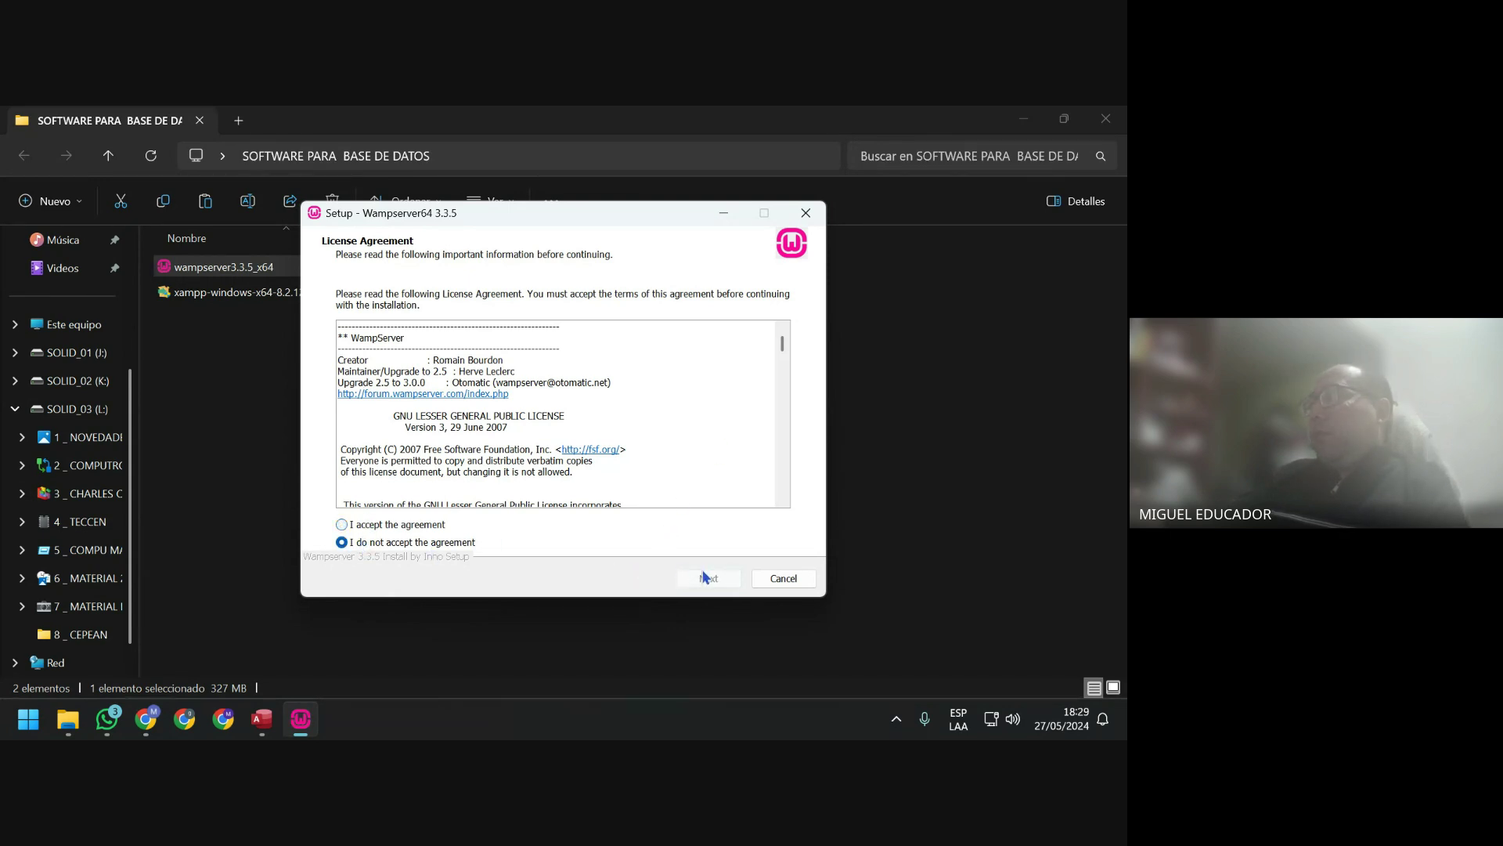
left_click(354, 526)
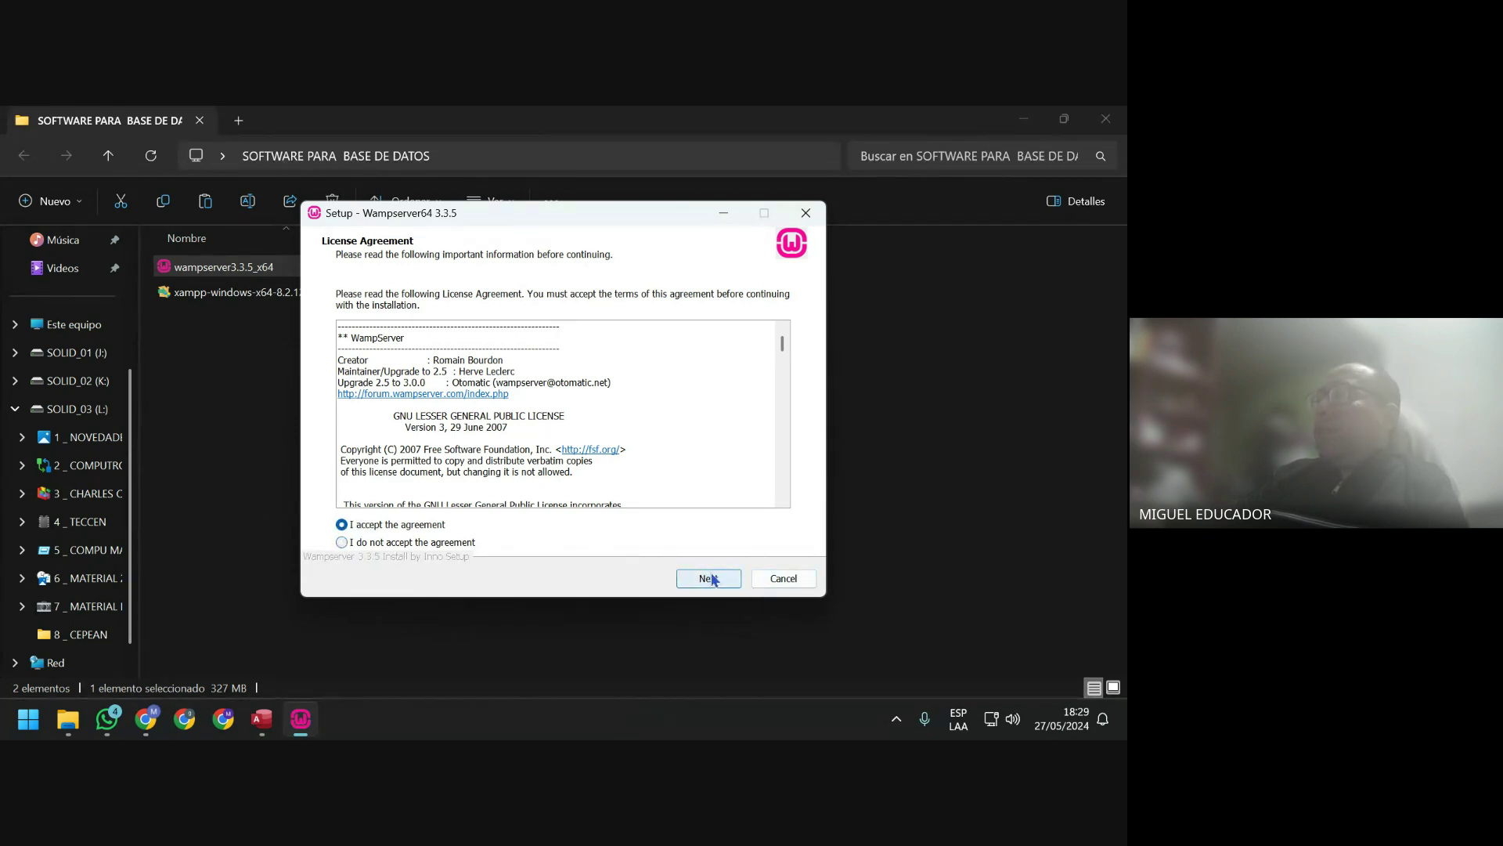
left_click(709, 578)
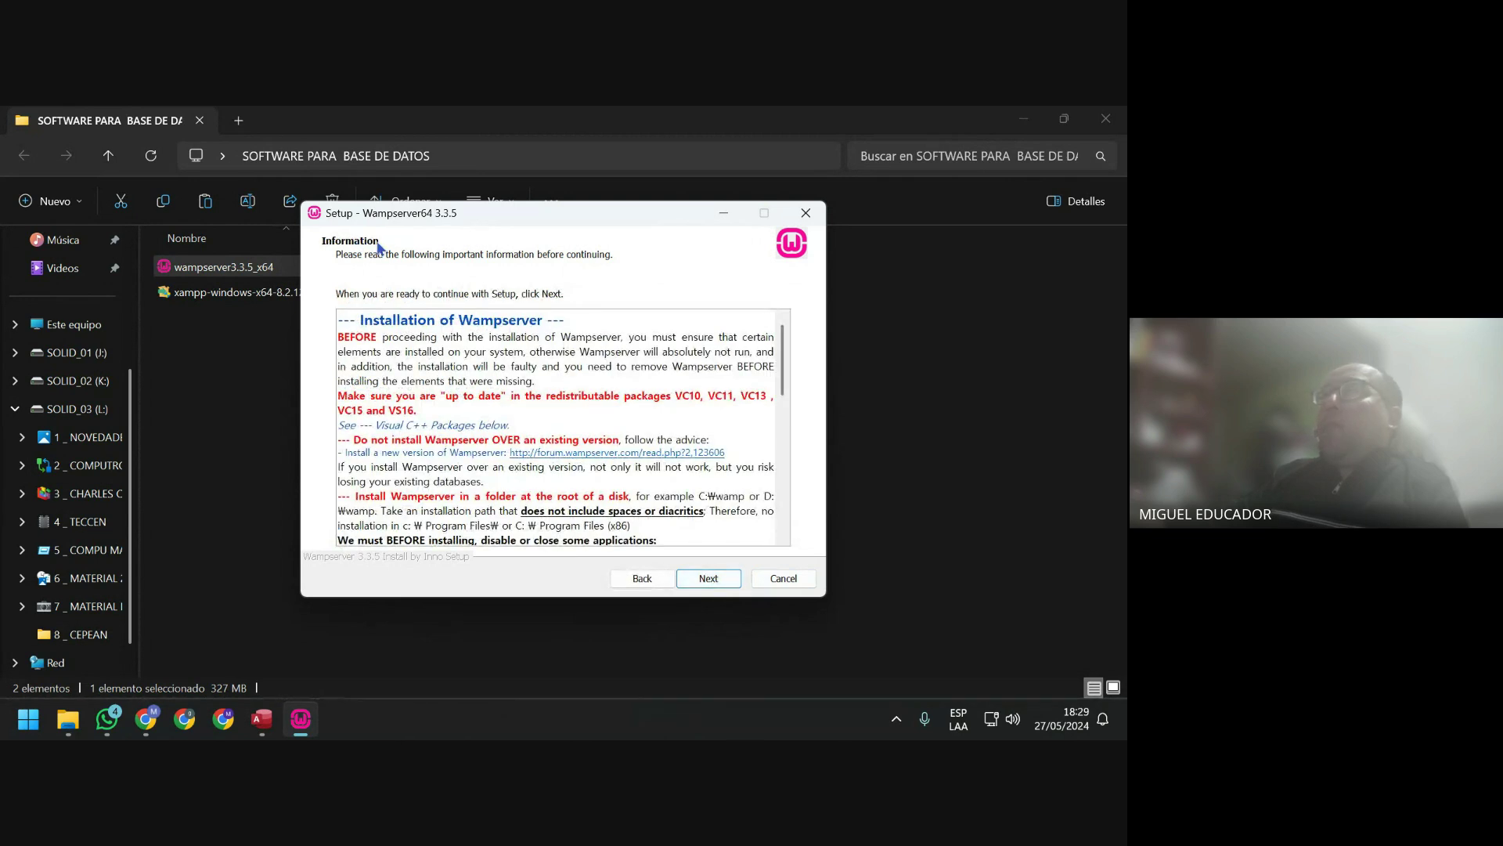
Try twice to continue past the WampServer information page, dismissing the missing Visual C++ packages message each time.
left_click(726, 586)
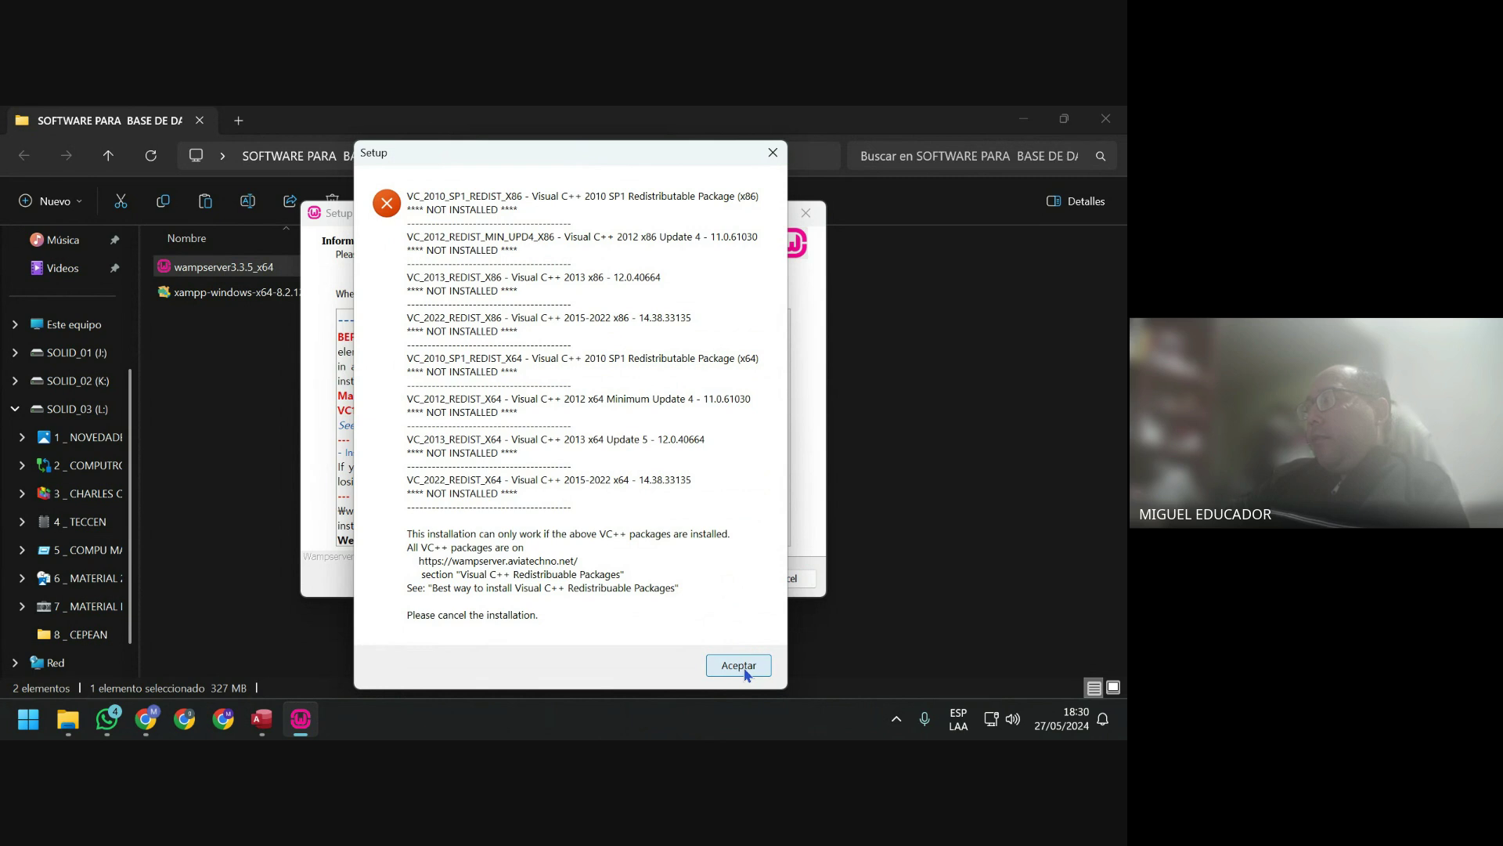
left_click(744, 667)
left_click(712, 584)
left_click(738, 666)
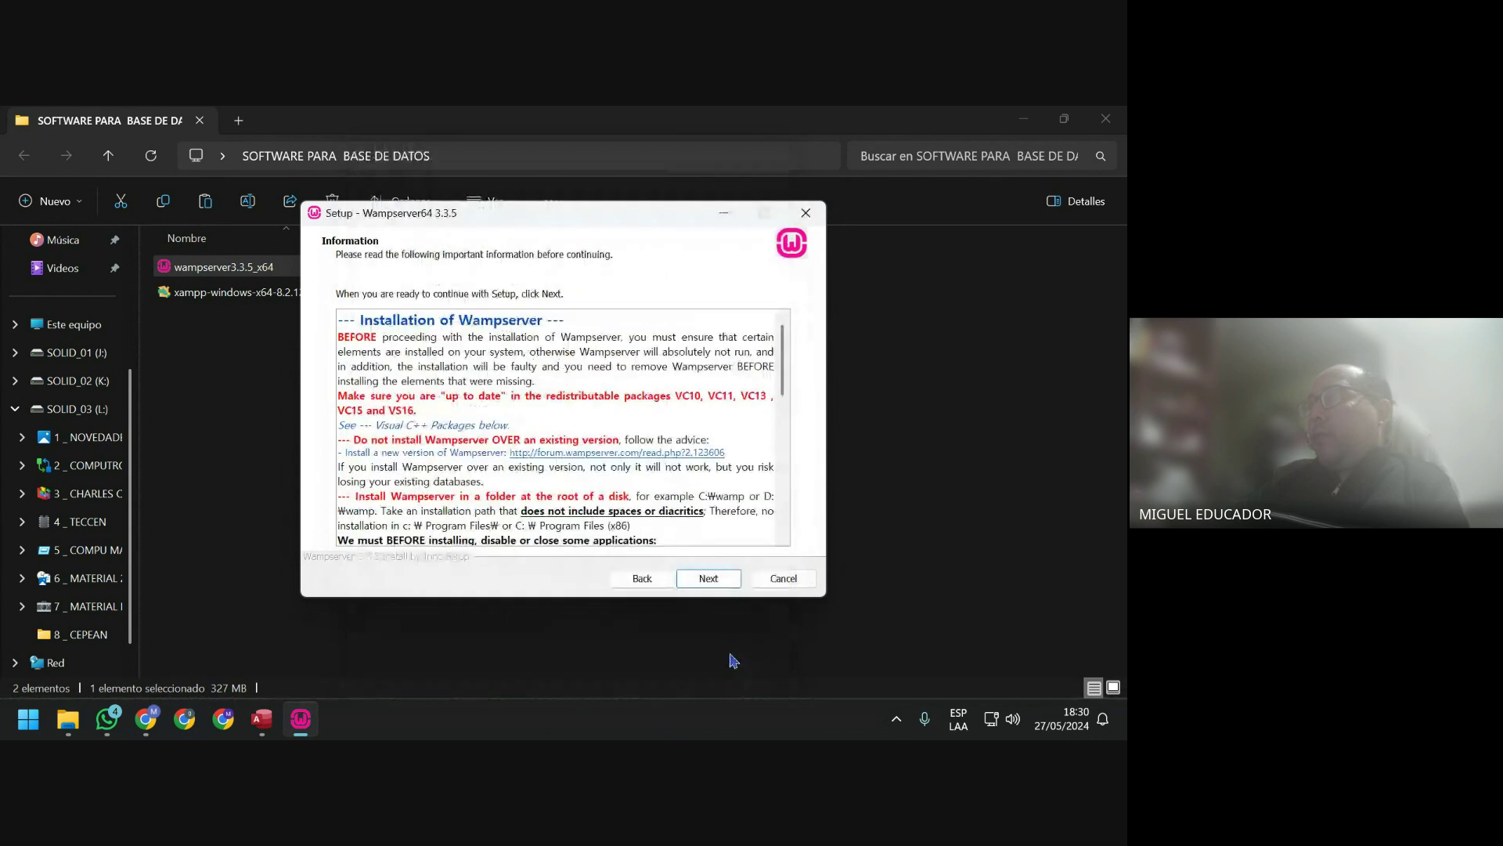
Move the WampServer setup window aside, cancel the installation, and confirm exiting the setup.
left_click_drag(495, 228, 577, 245)
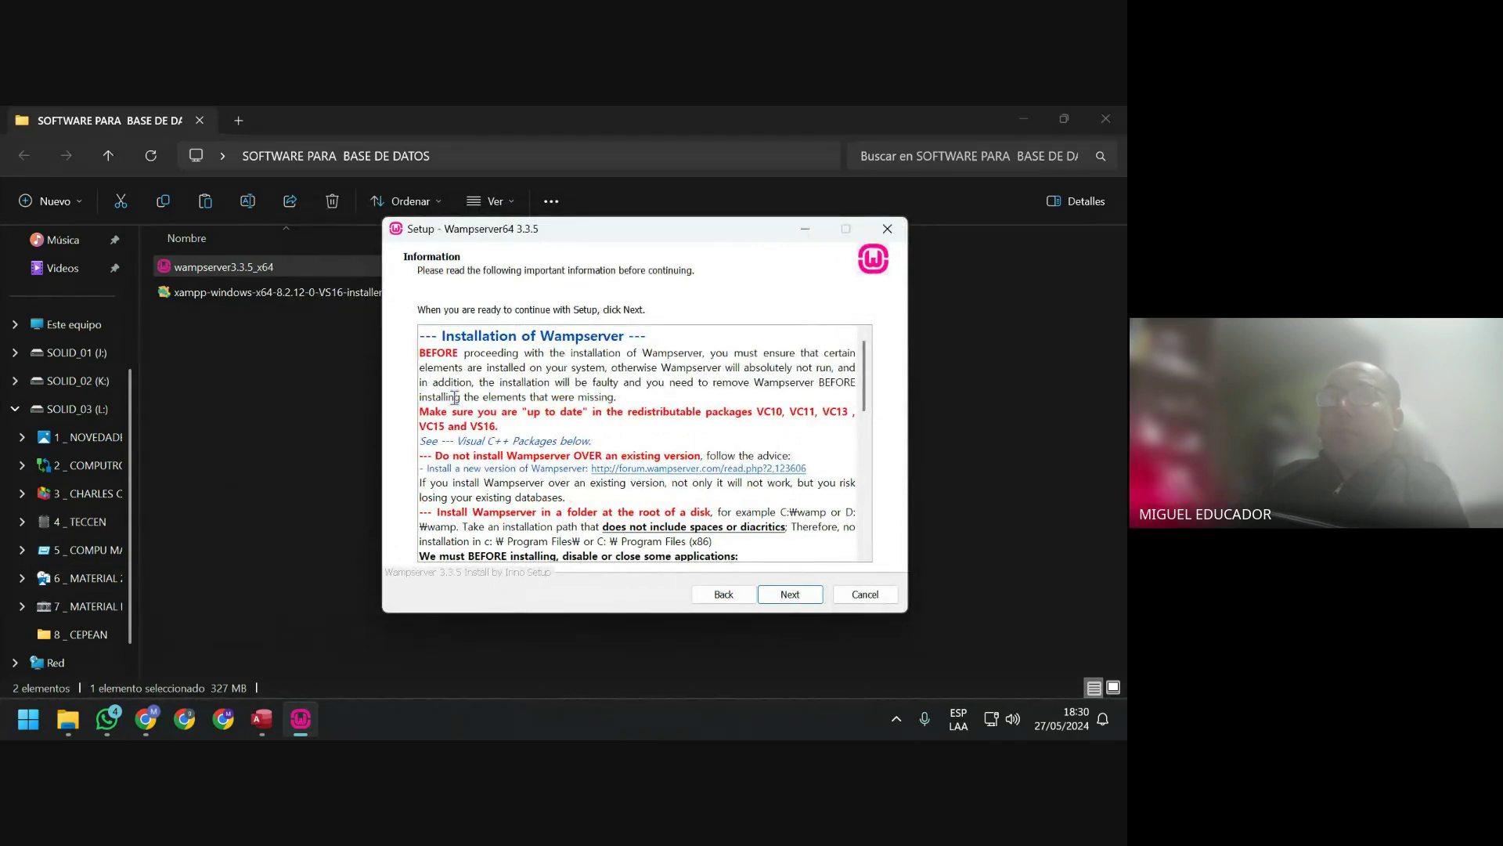
left_click(866, 595)
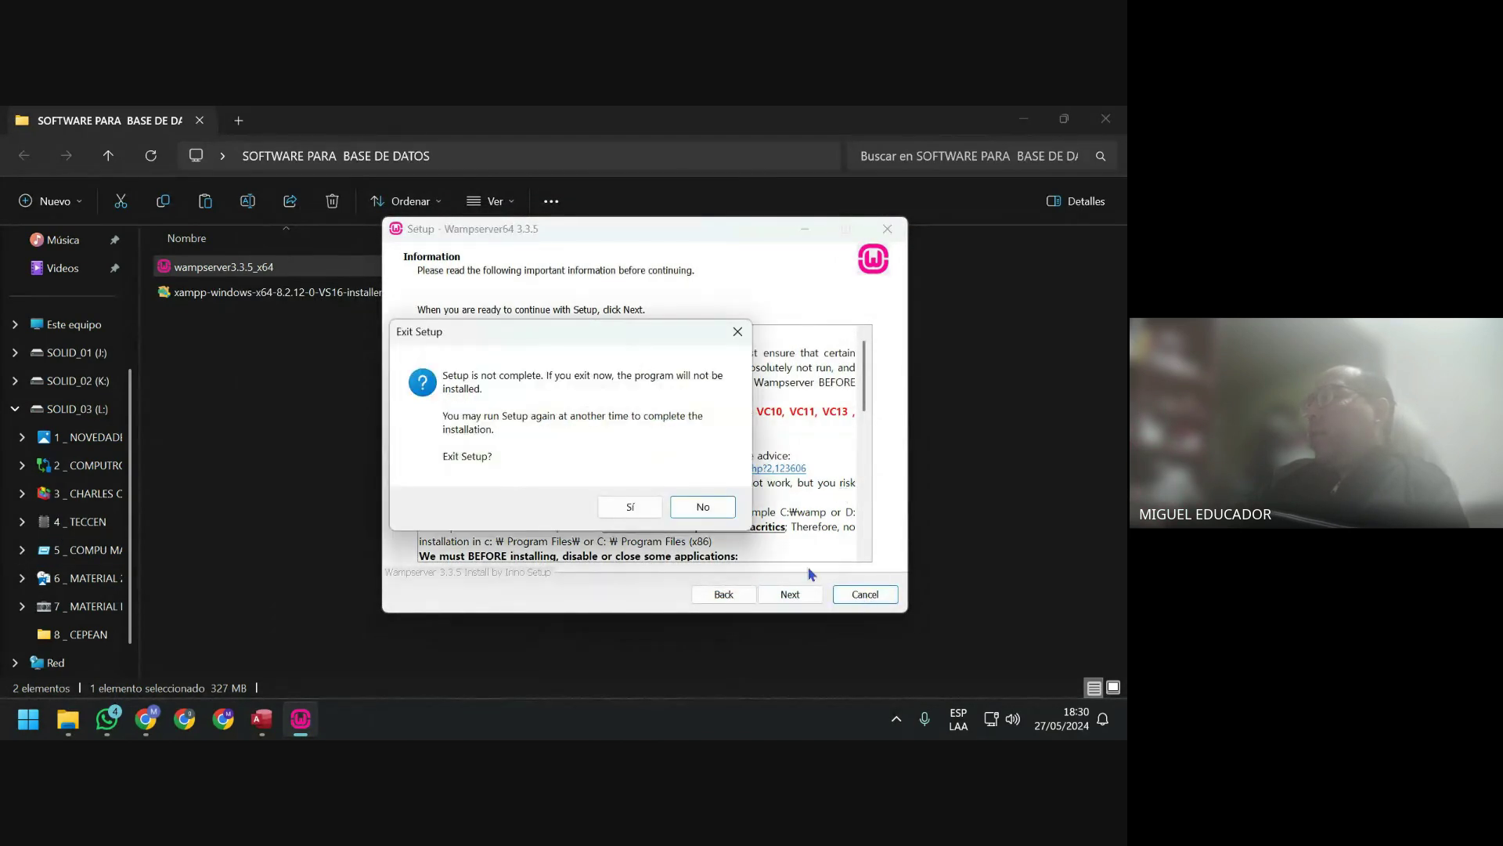
left_click(629, 508)
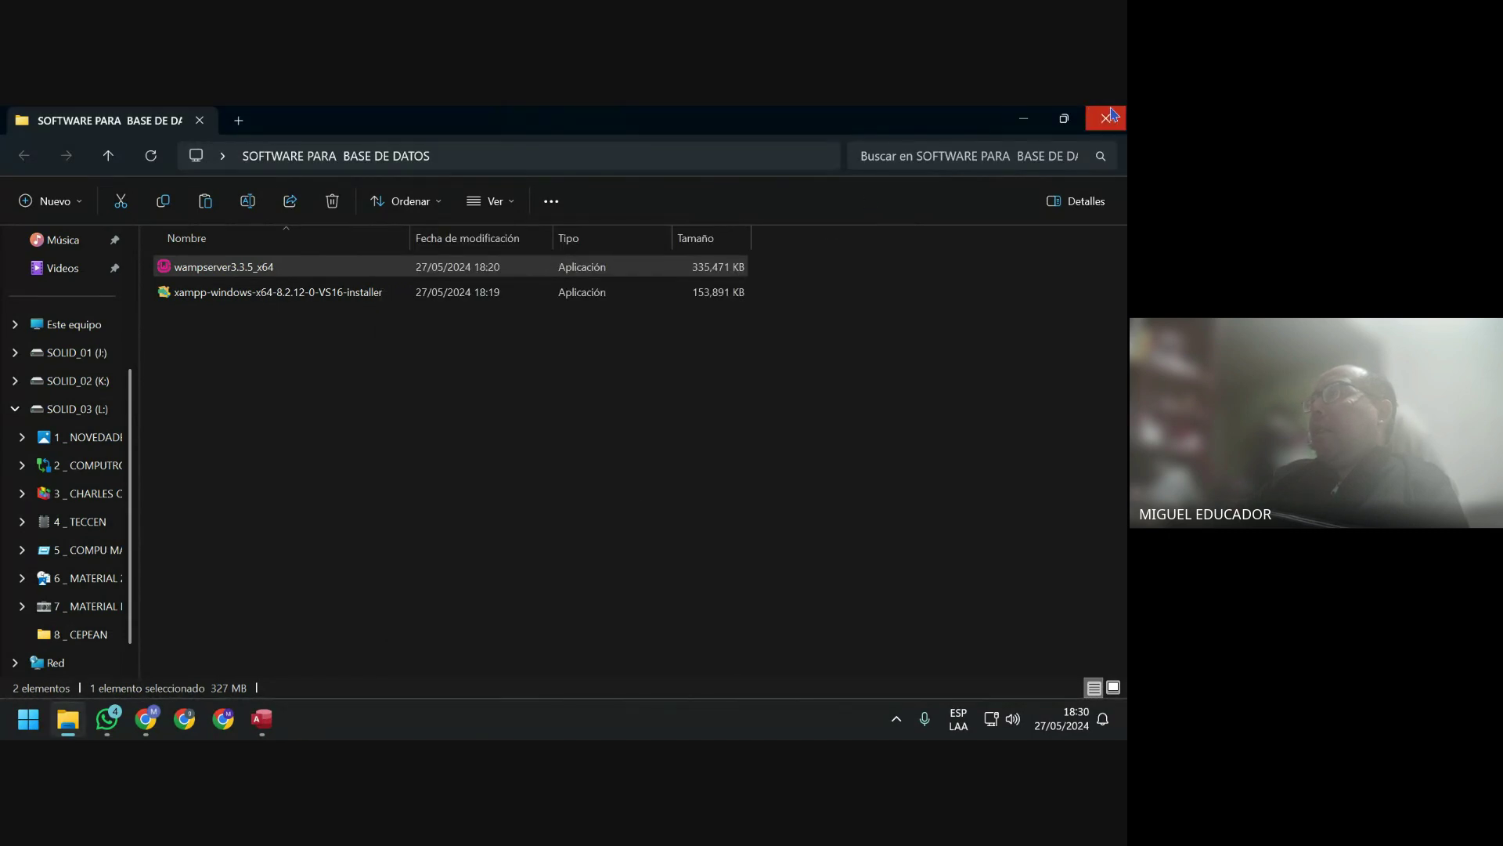
Minimize and restore the SOFTWARE PARA BASE DE DATOS folder window, and widen its navigation pane to show longer folder names.
left_click(1023, 119)
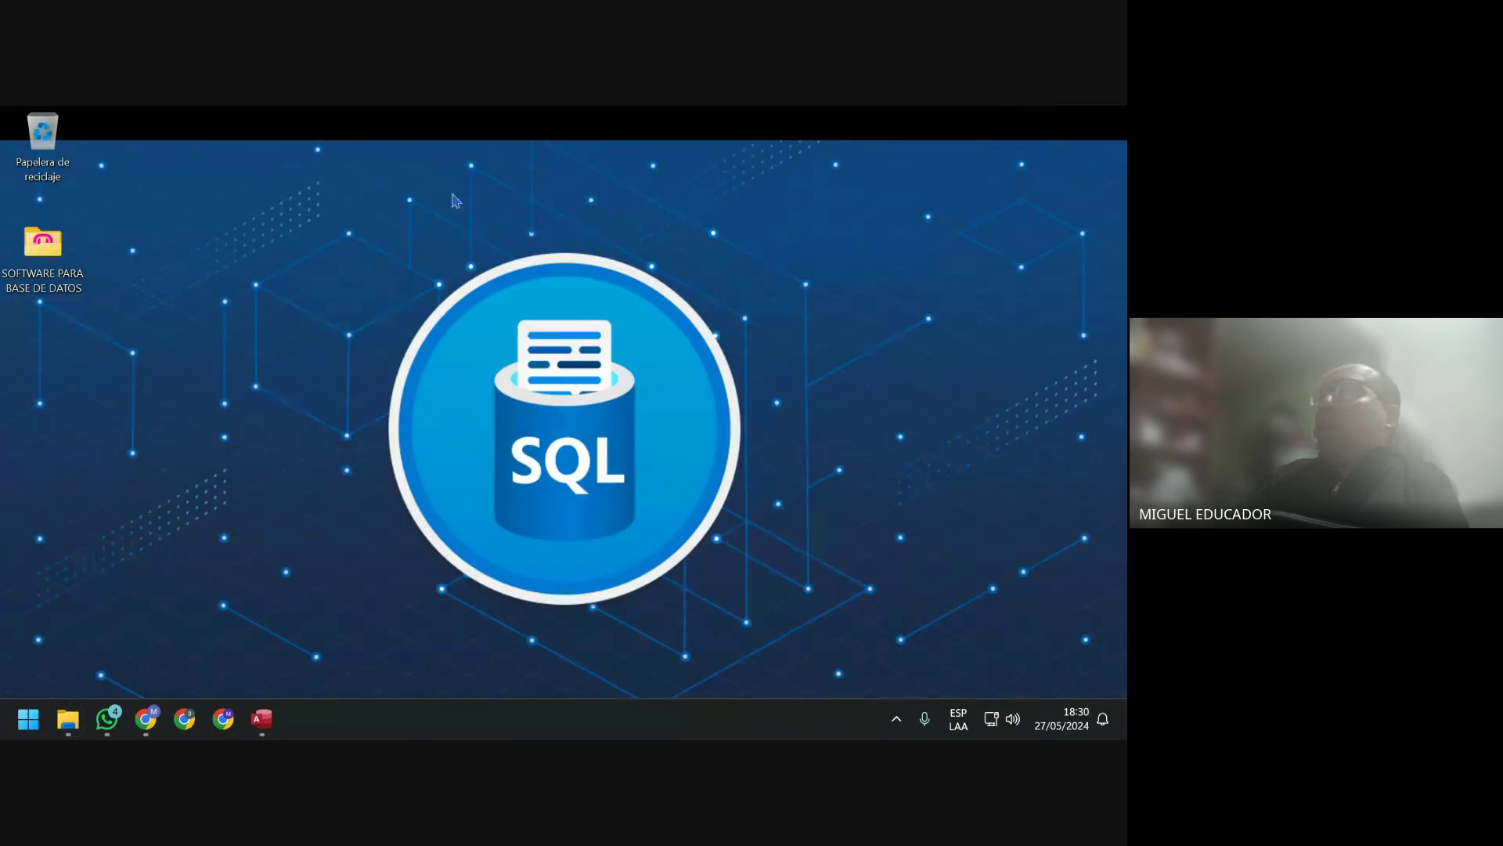
left_click(78, 730)
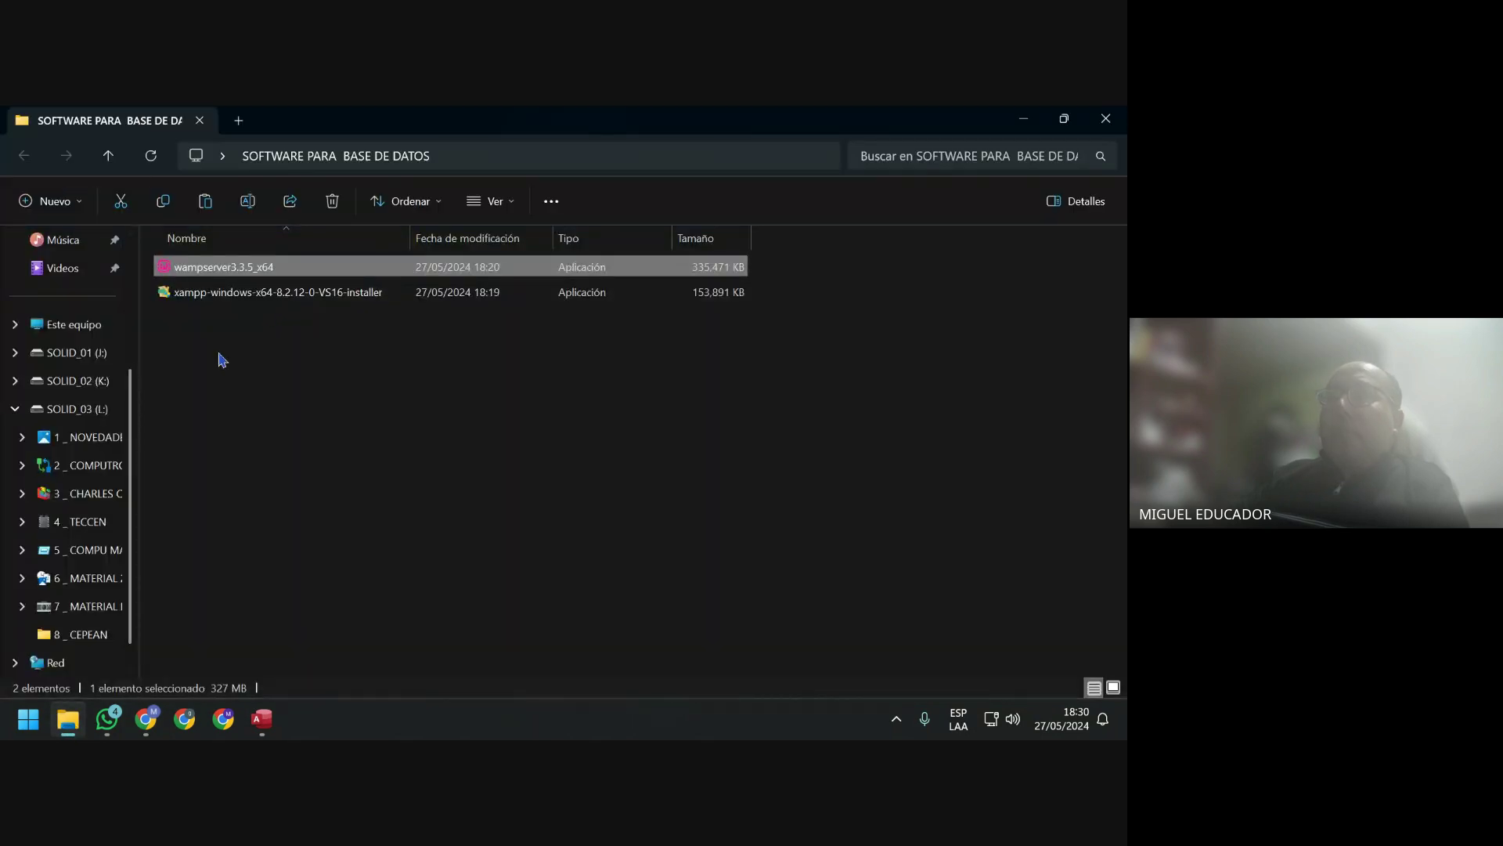
left_click_drag(143, 512, 177, 523)
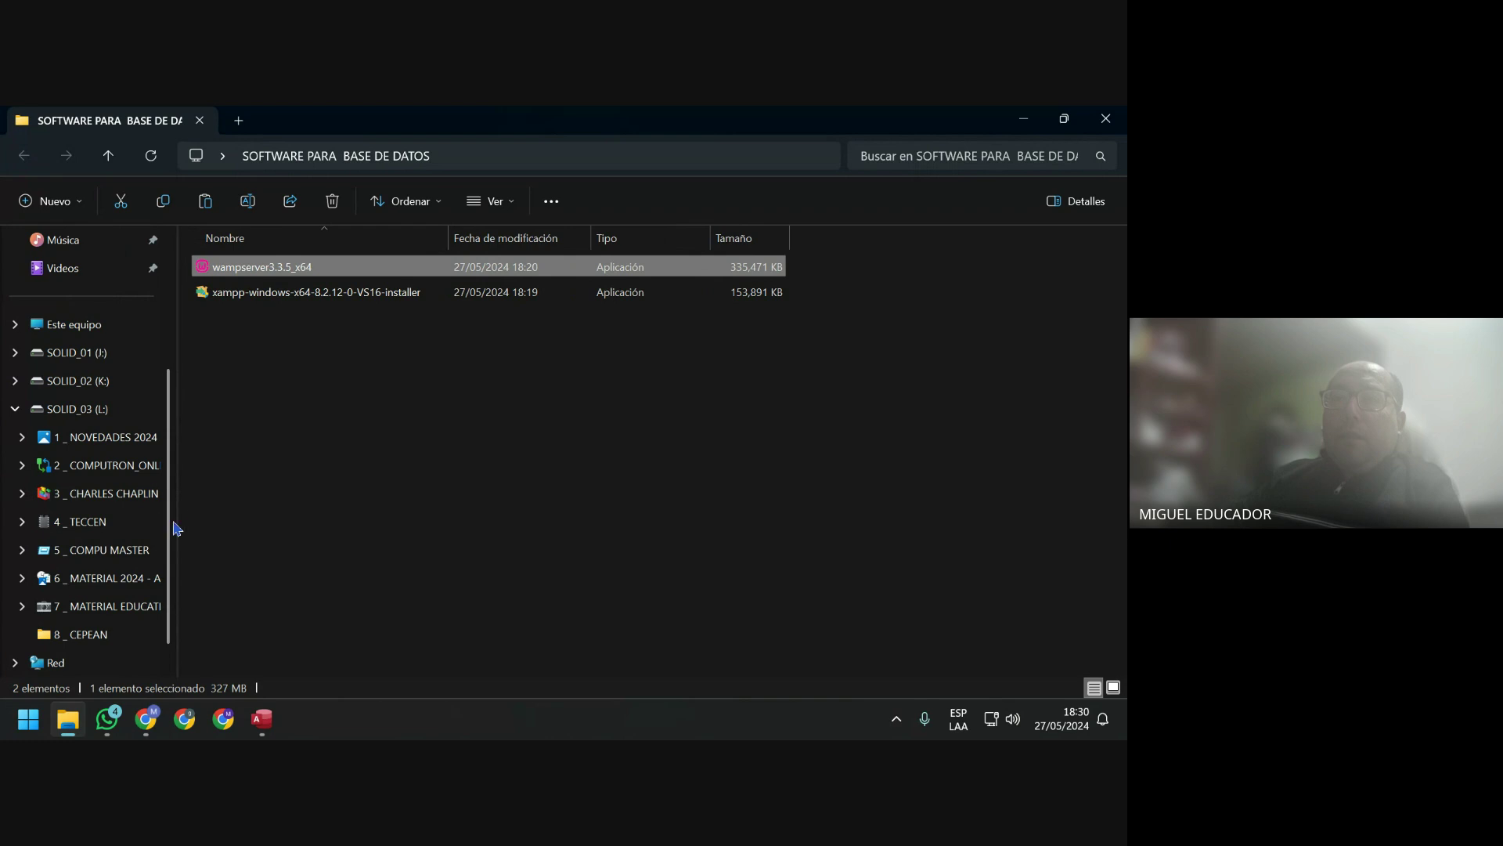
Browse the SOLID_02 (K:) drive and open its SOFTWARE 2024-1 folder to look for the needed packages.
left_click(17, 409)
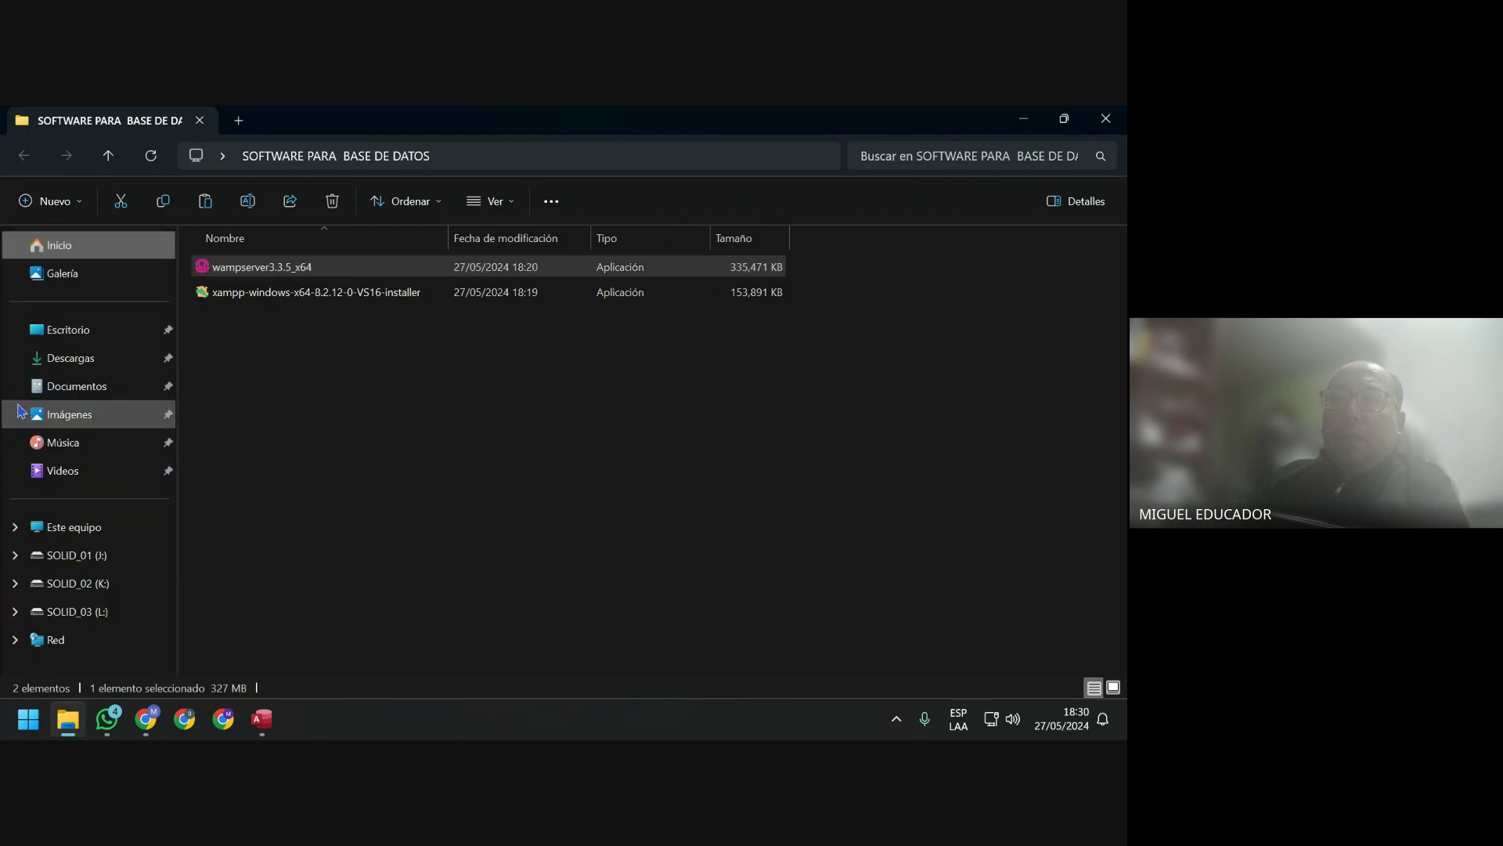
left_click(17, 583)
left_click(71, 603)
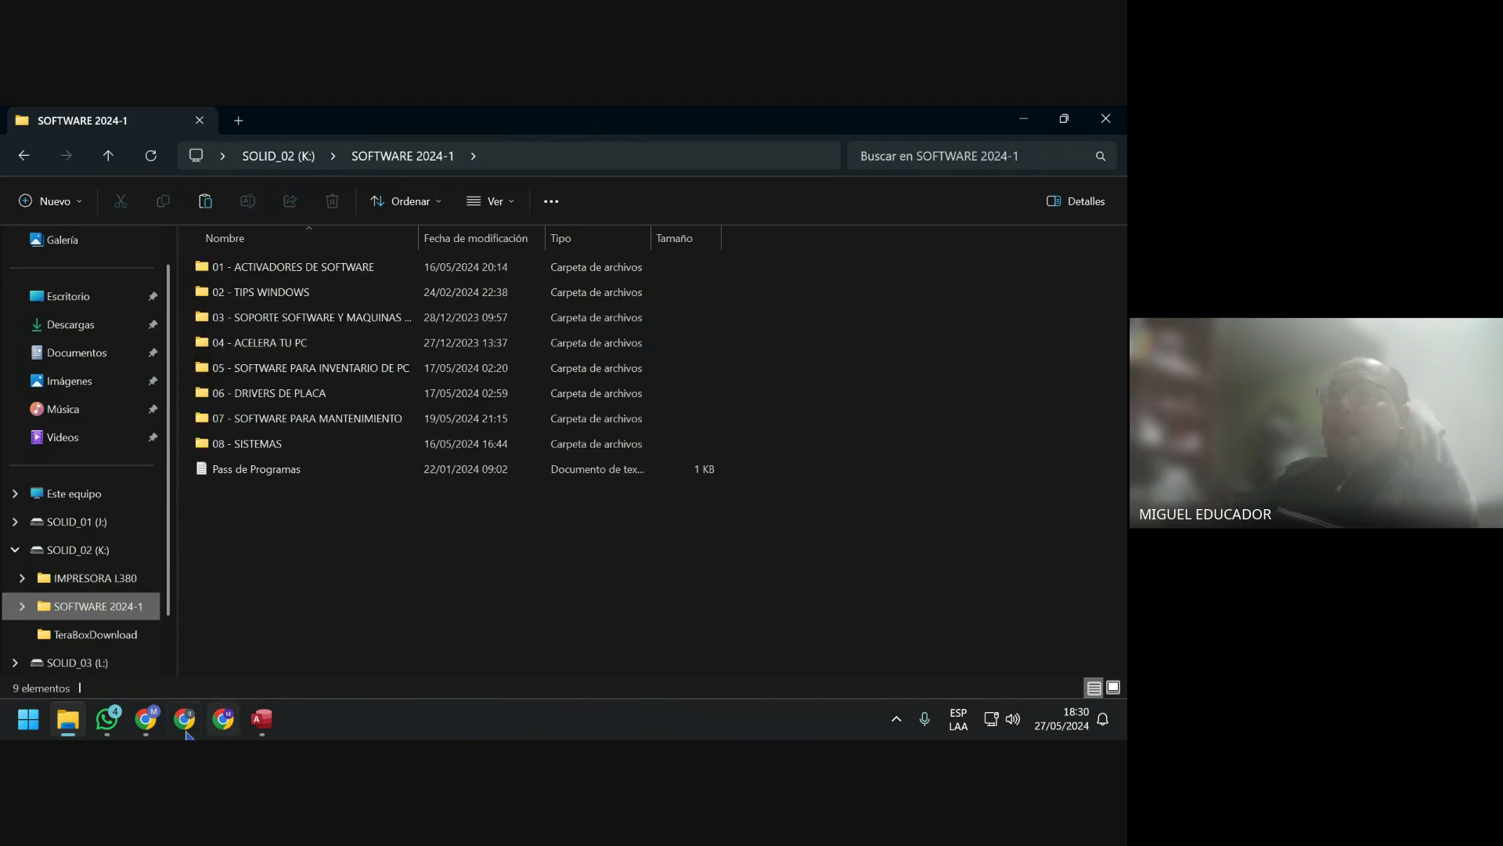
Switch to the Google Meet call in Chrome, admit the waiting participant, and minimize the browser.
left_click(149, 724)
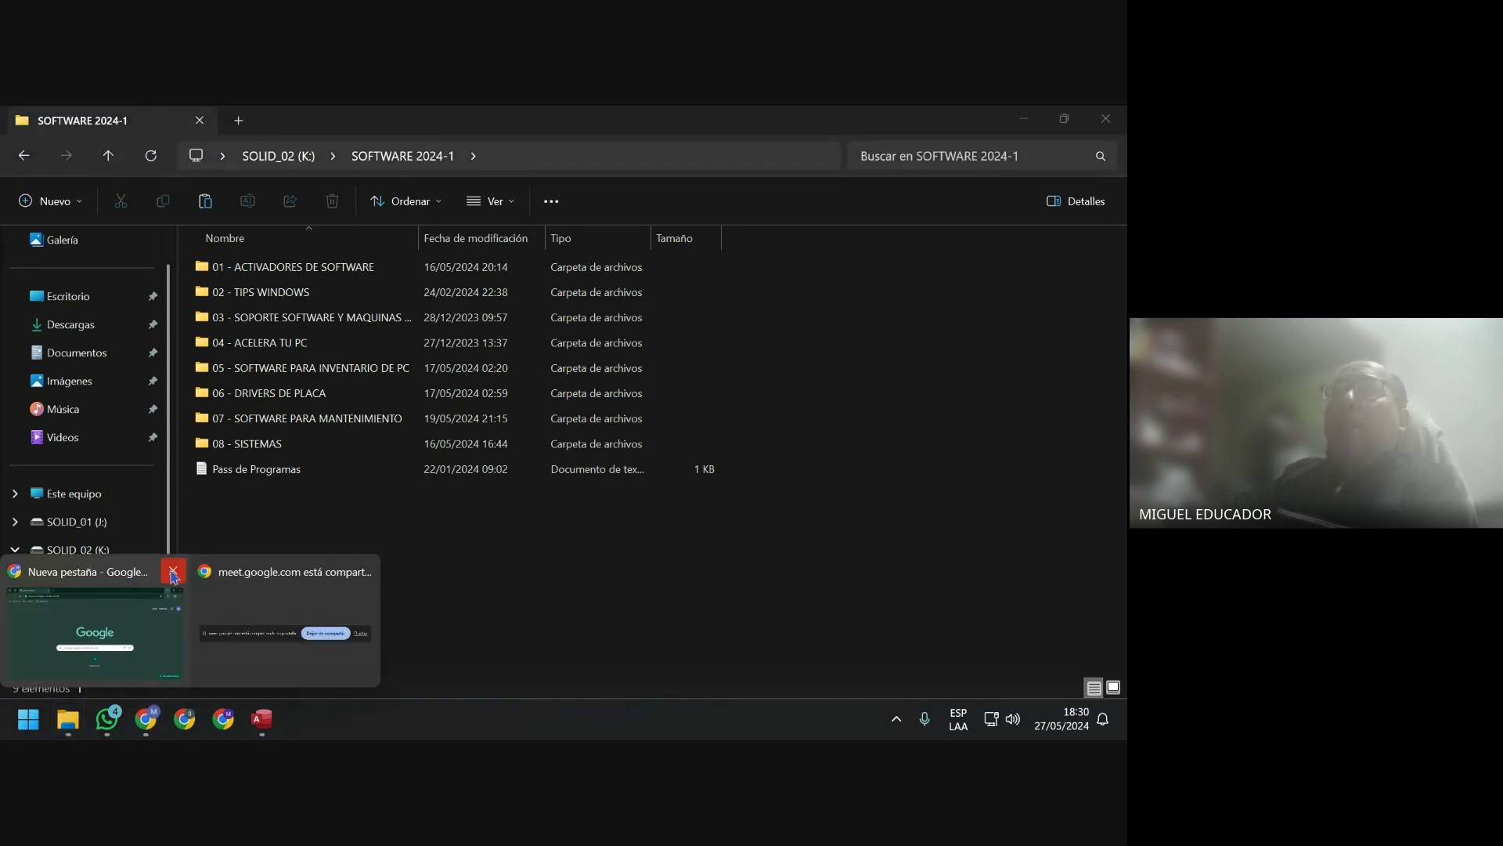
left_click(94, 626)
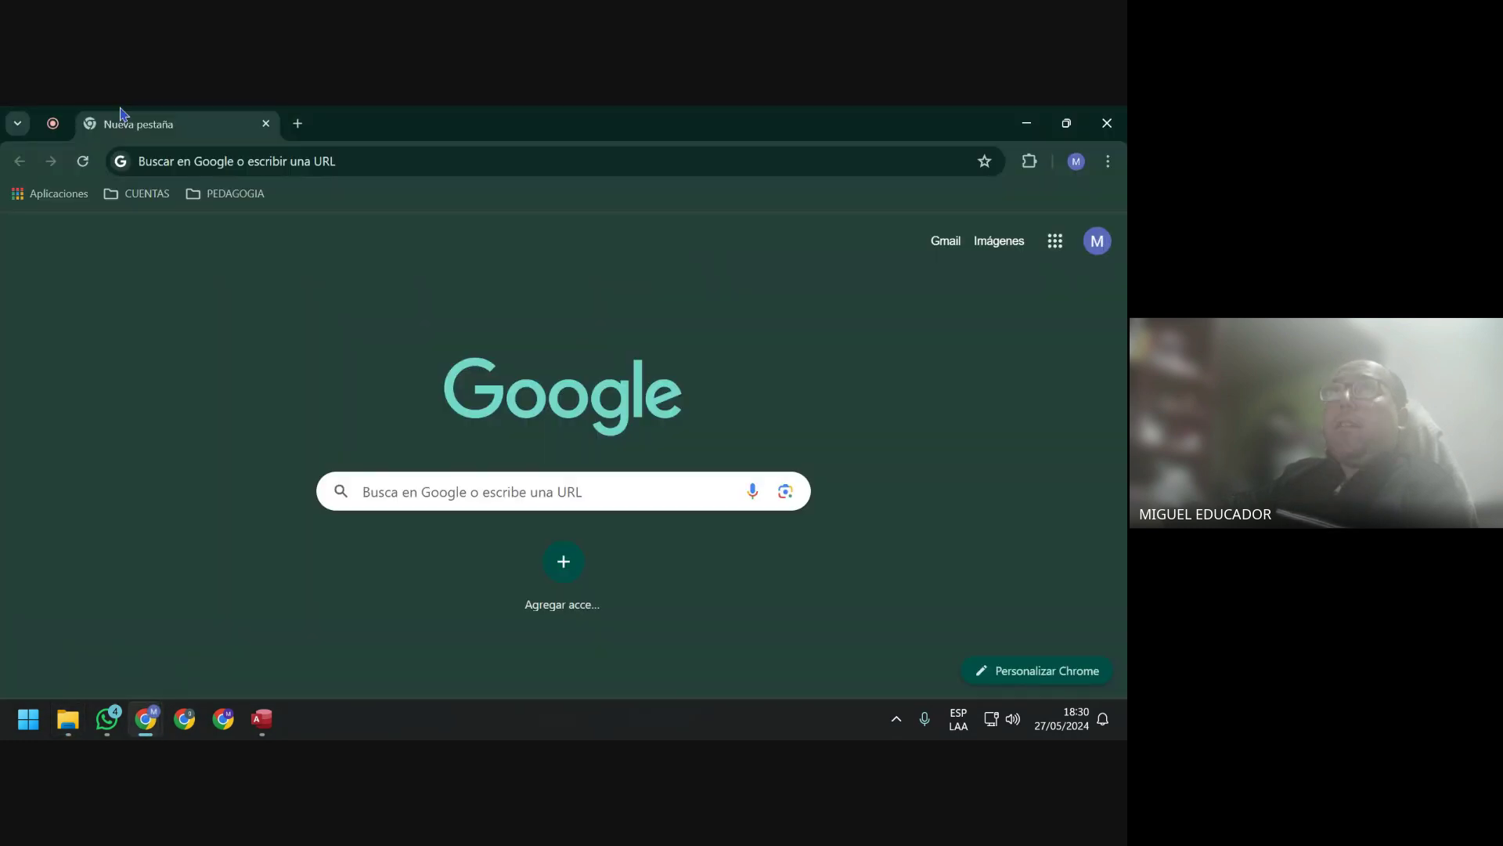
left_click(52, 123)
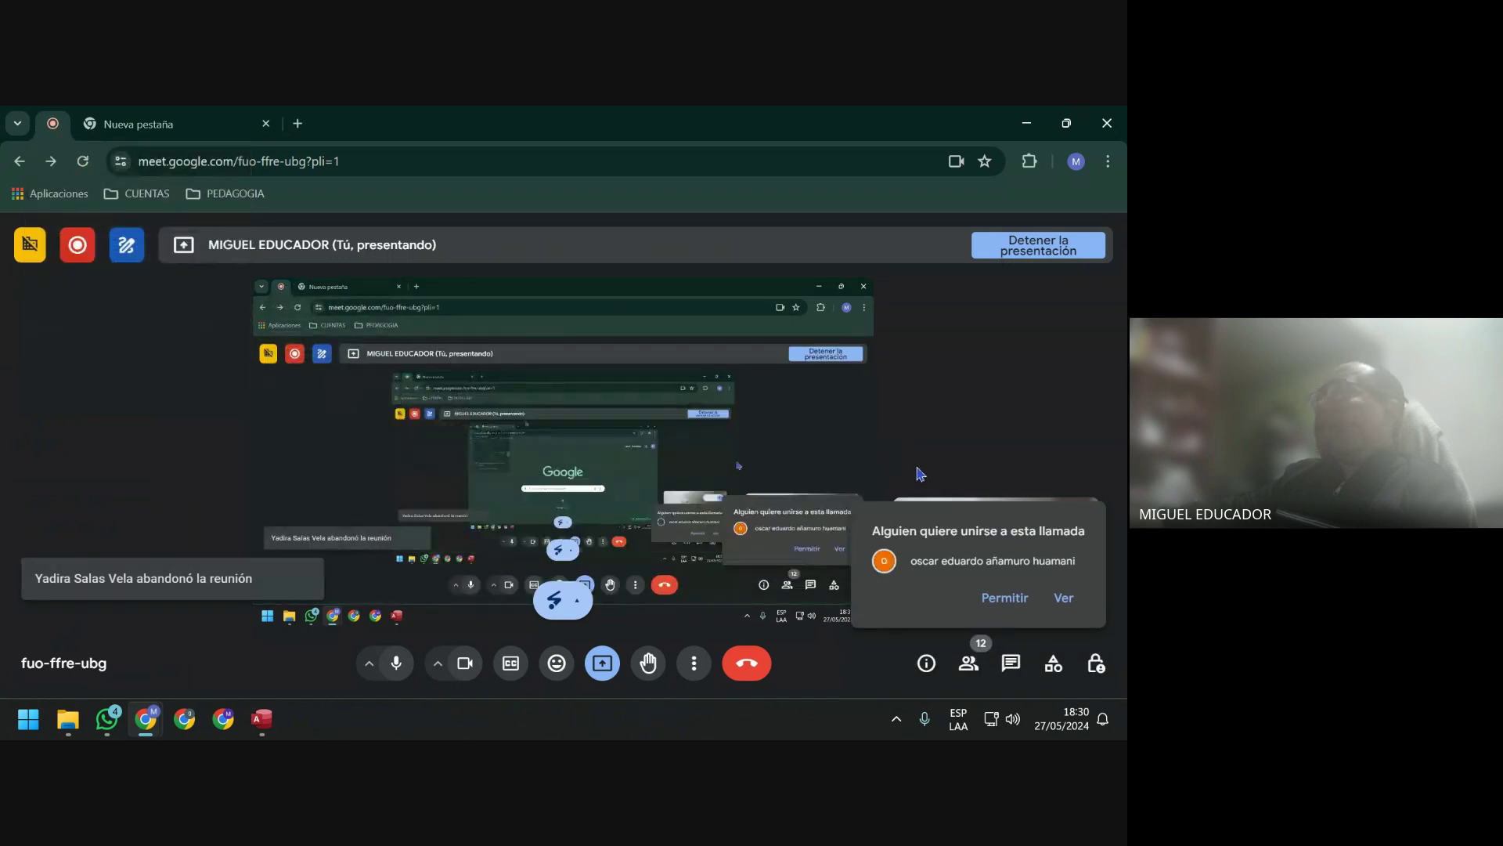
left_click(998, 597)
key("ctrl+Tab")
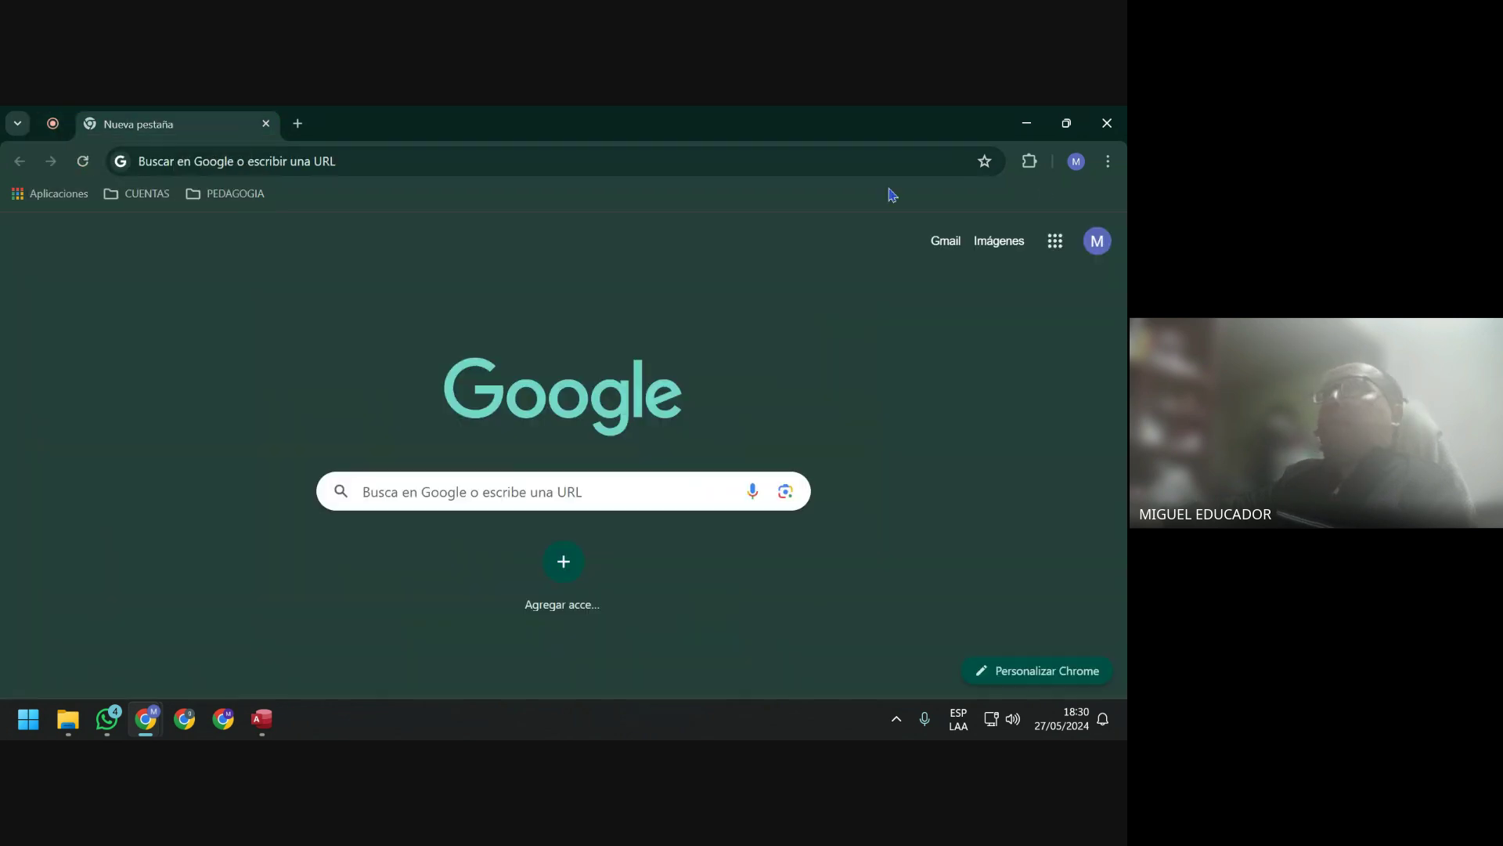
left_click(1028, 126)
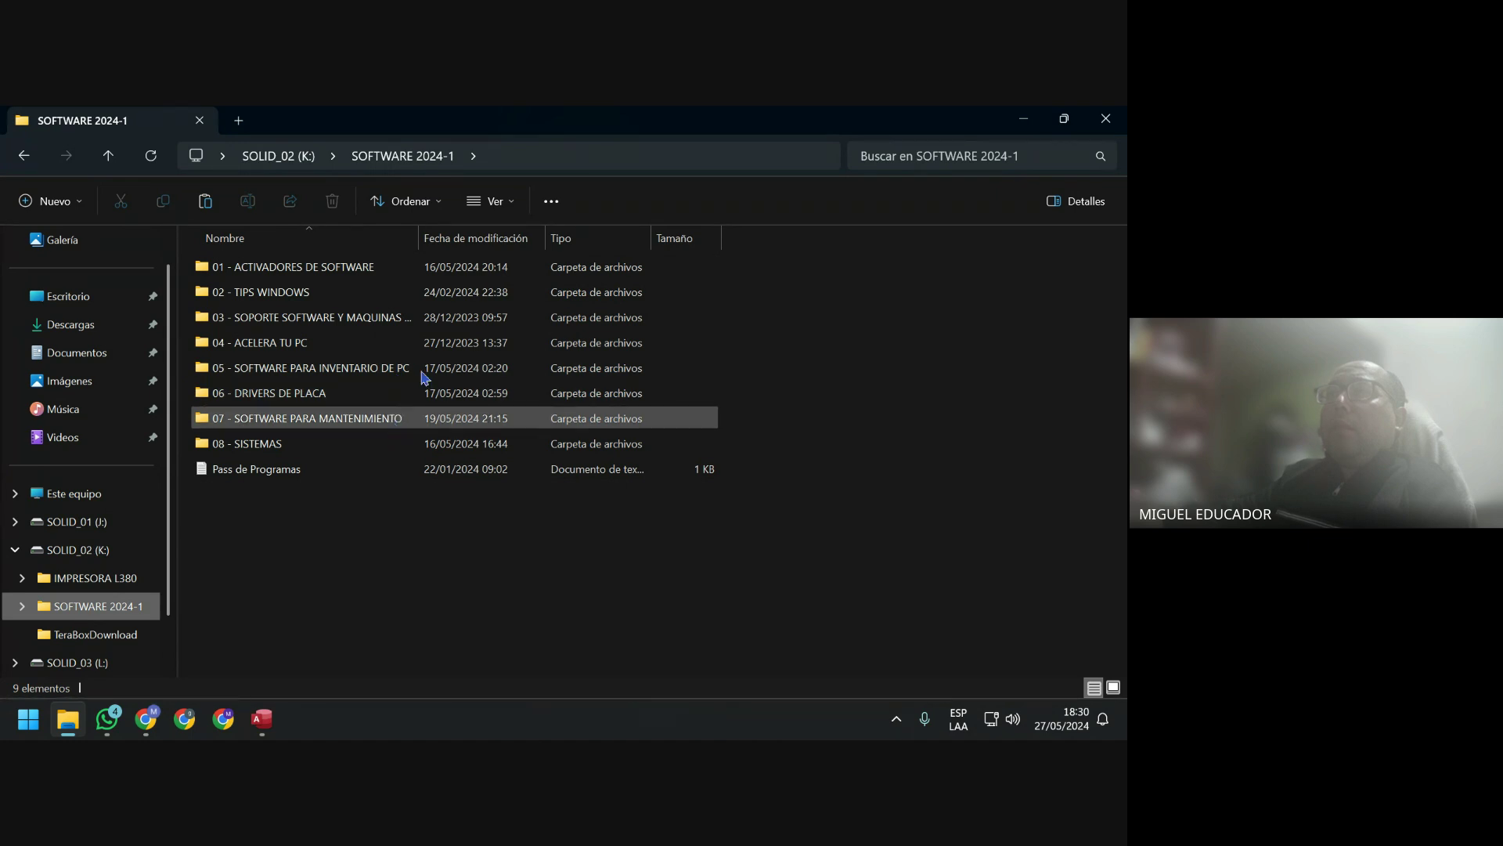
Close the SOFTWARE 2024-1 folder window and present the Access database window in the Google Meet call instead.
left_click(1106, 118)
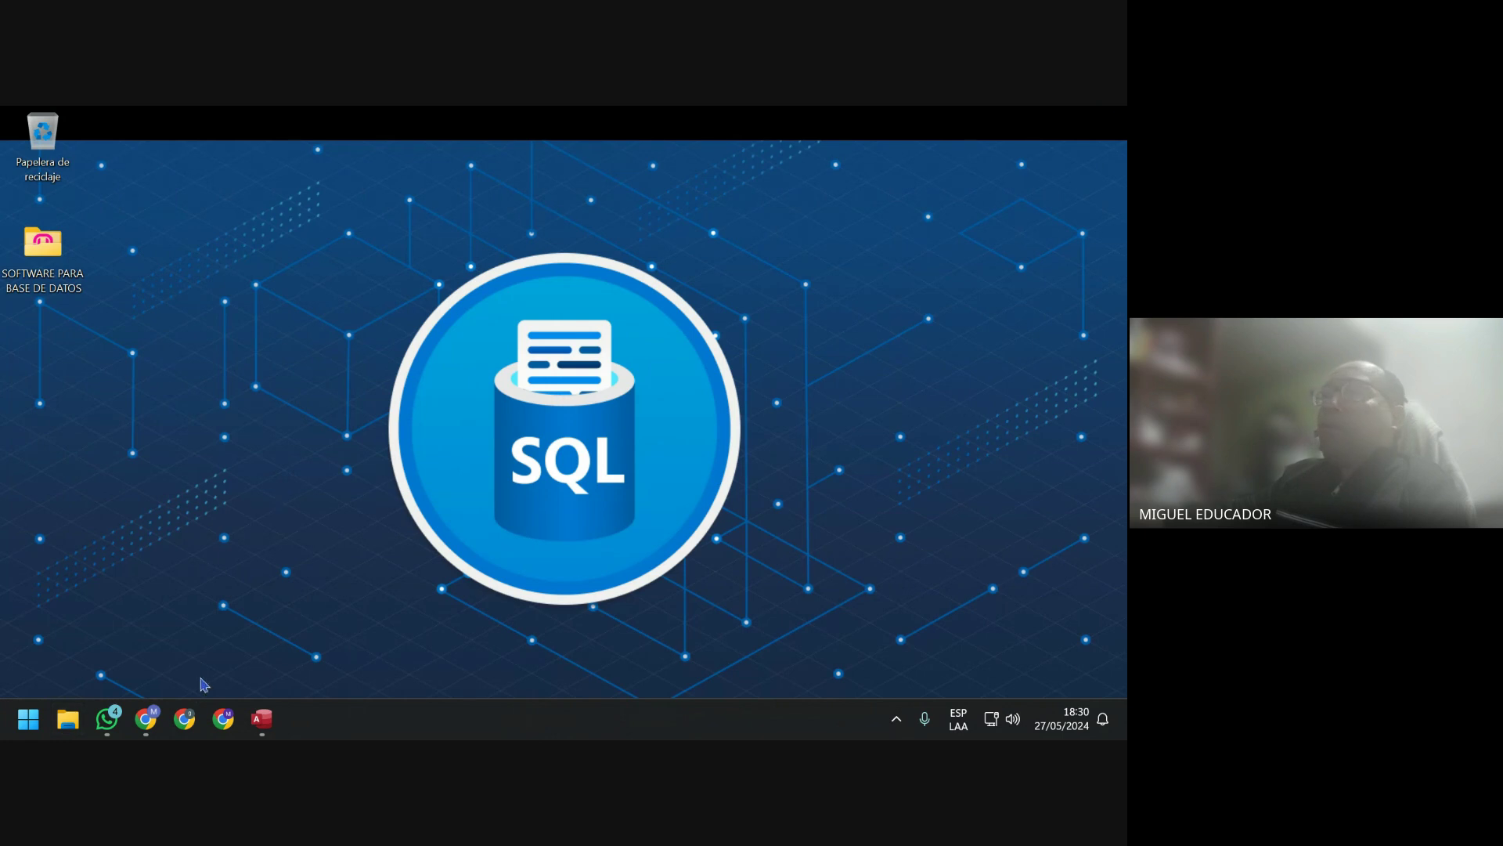
left_click(256, 725)
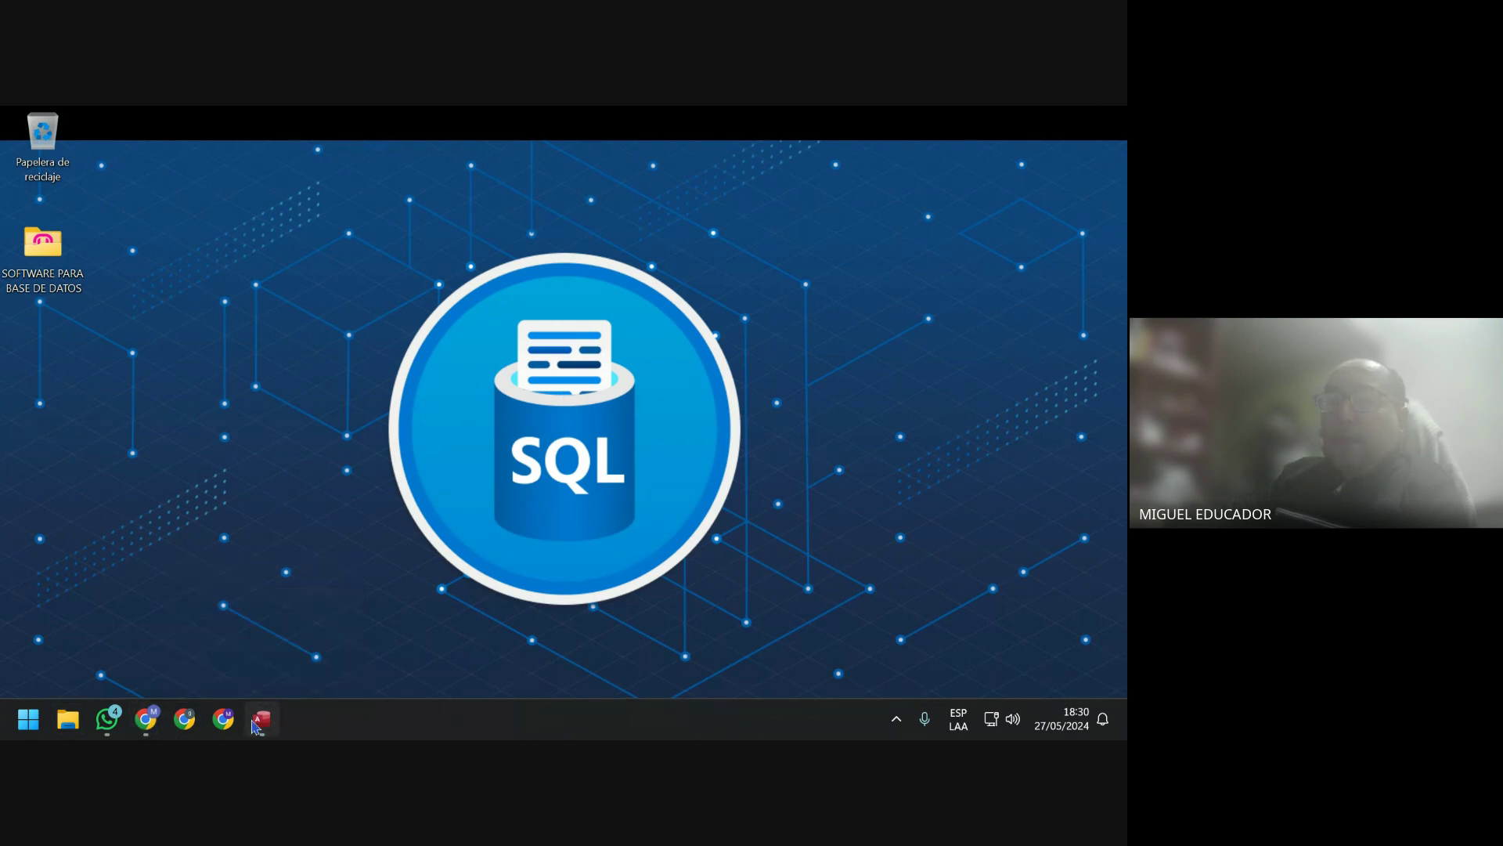
mouse_move(145, 719)
left_click(128, 625)
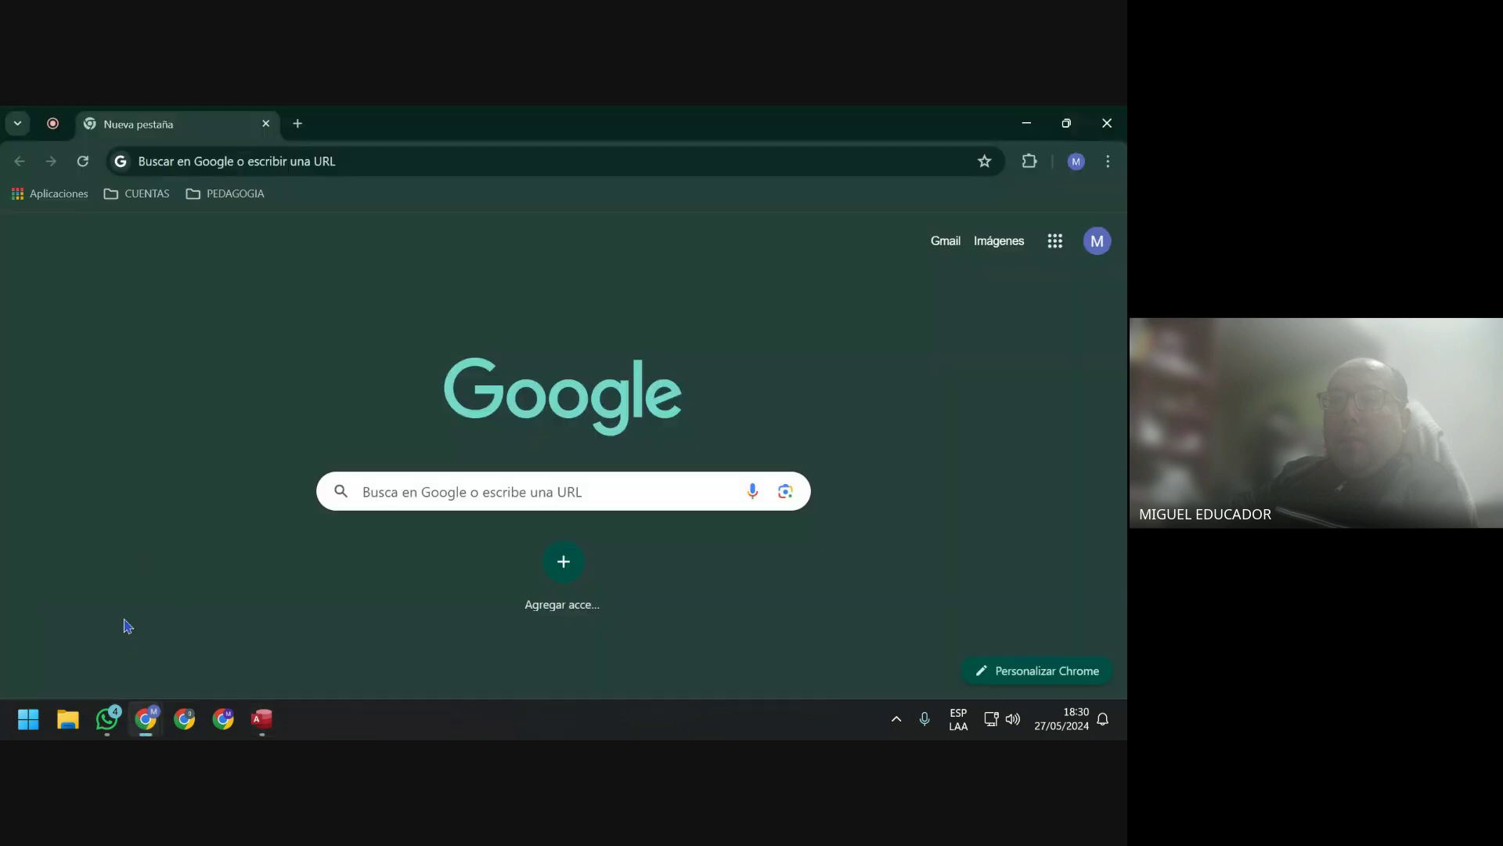
left_click(53, 122)
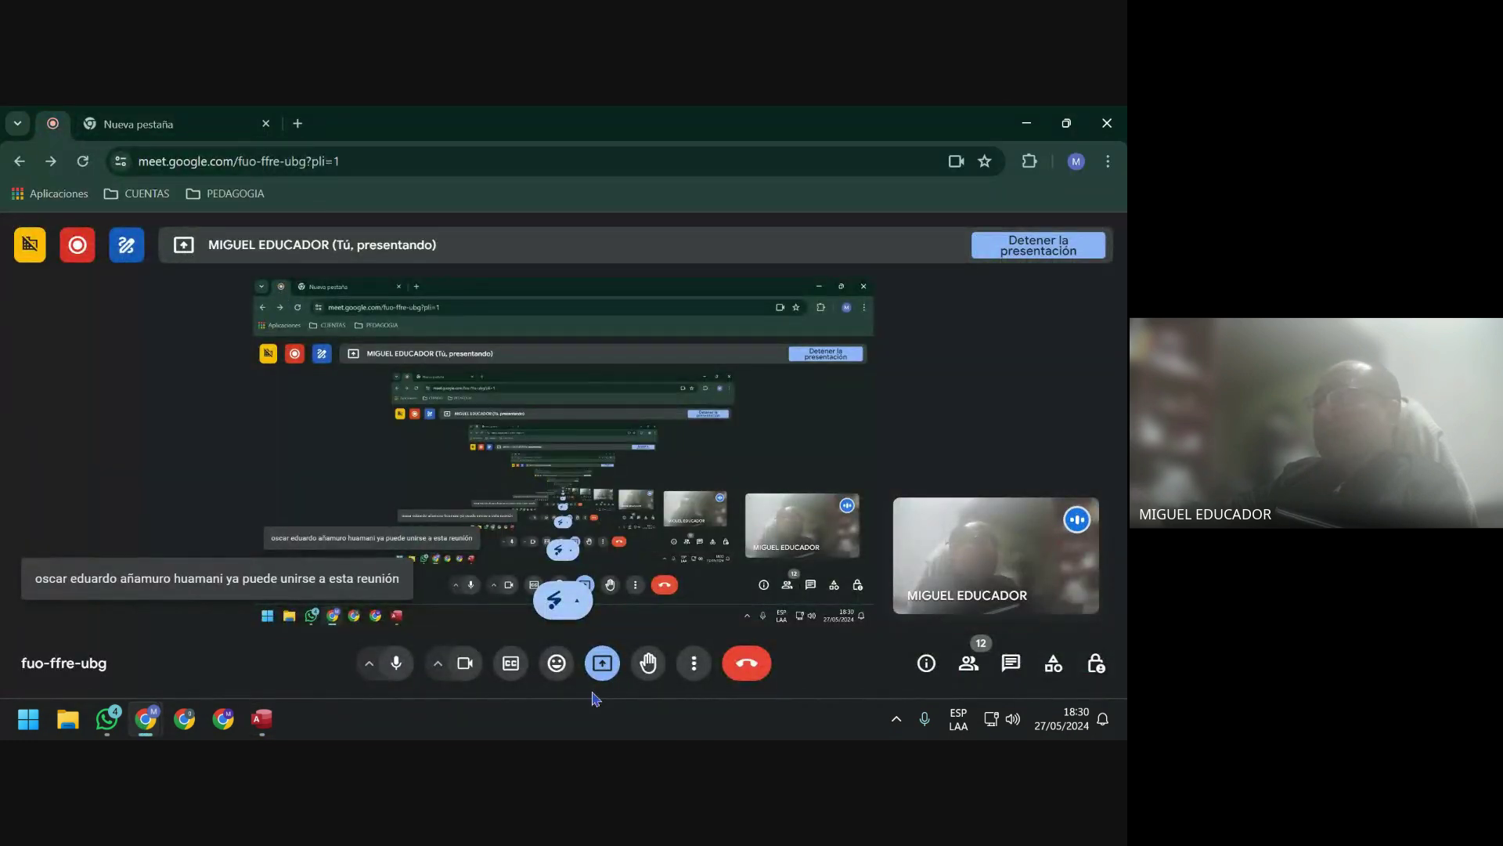
left_click(600, 665)
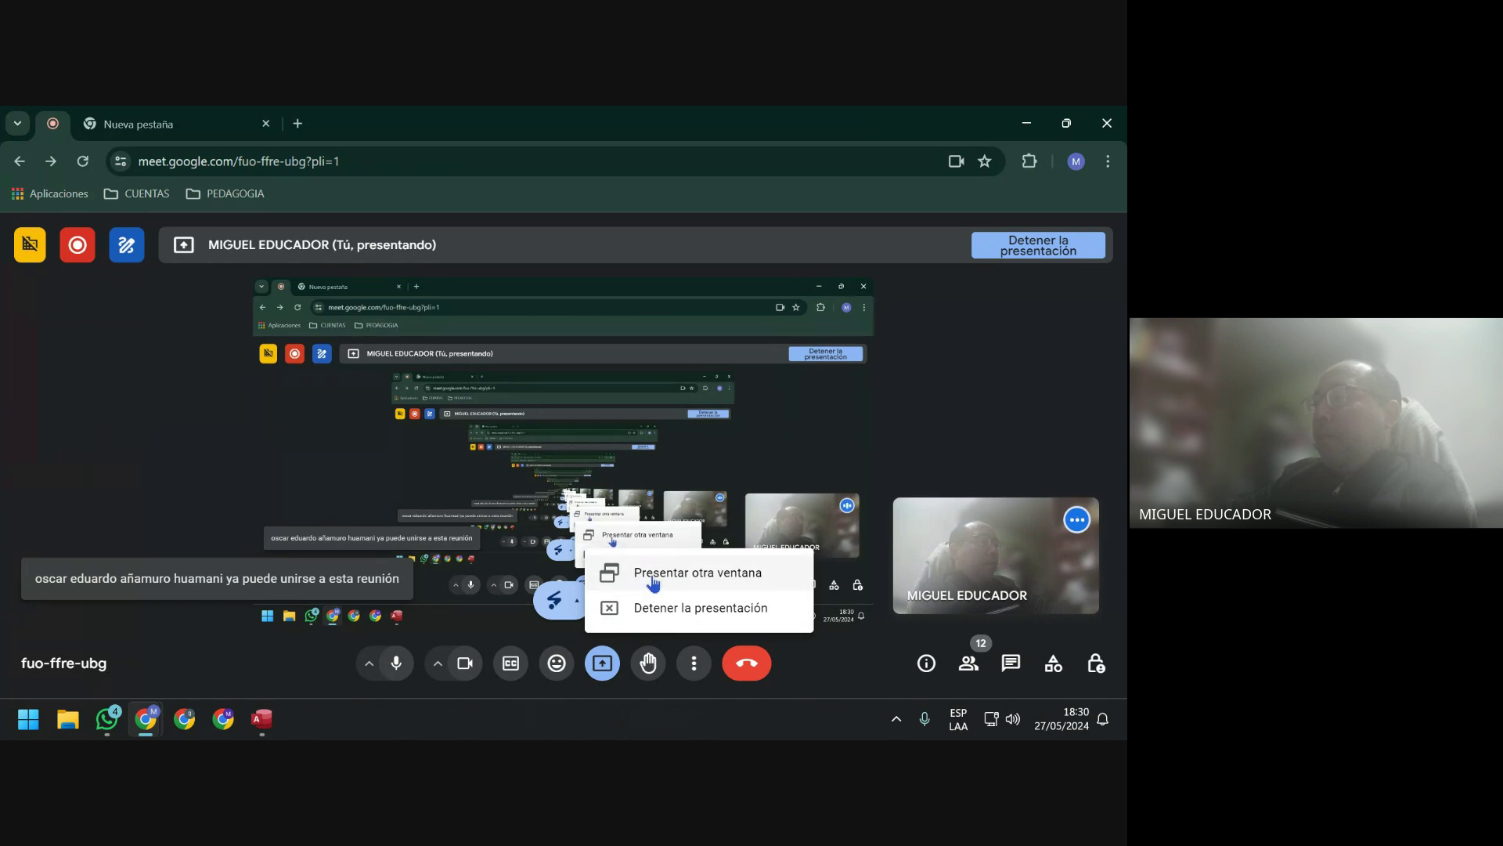
left_click(652, 578)
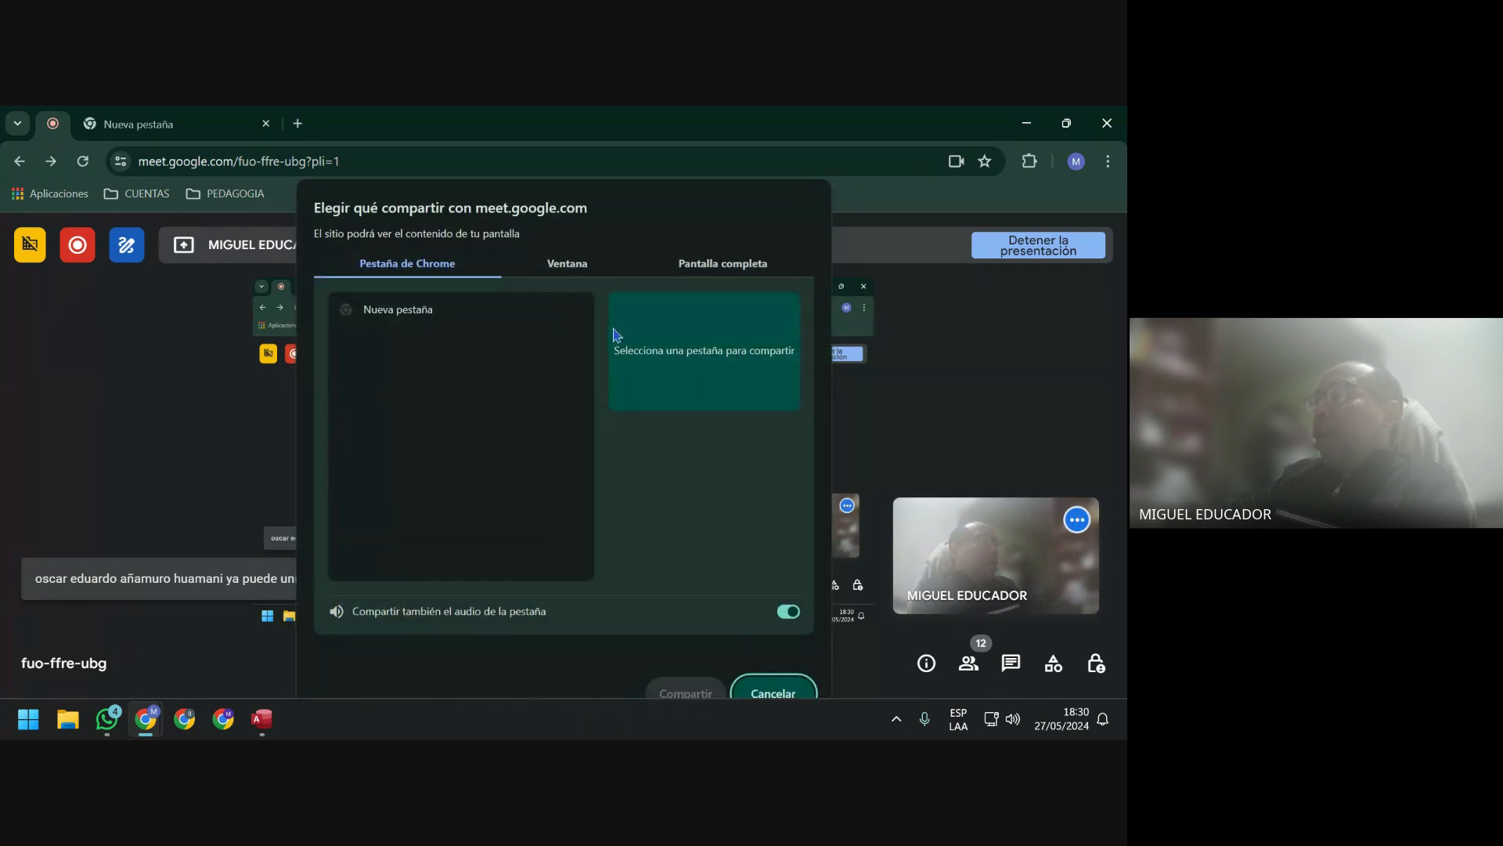
left_click(562, 270)
left_click(587, 363)
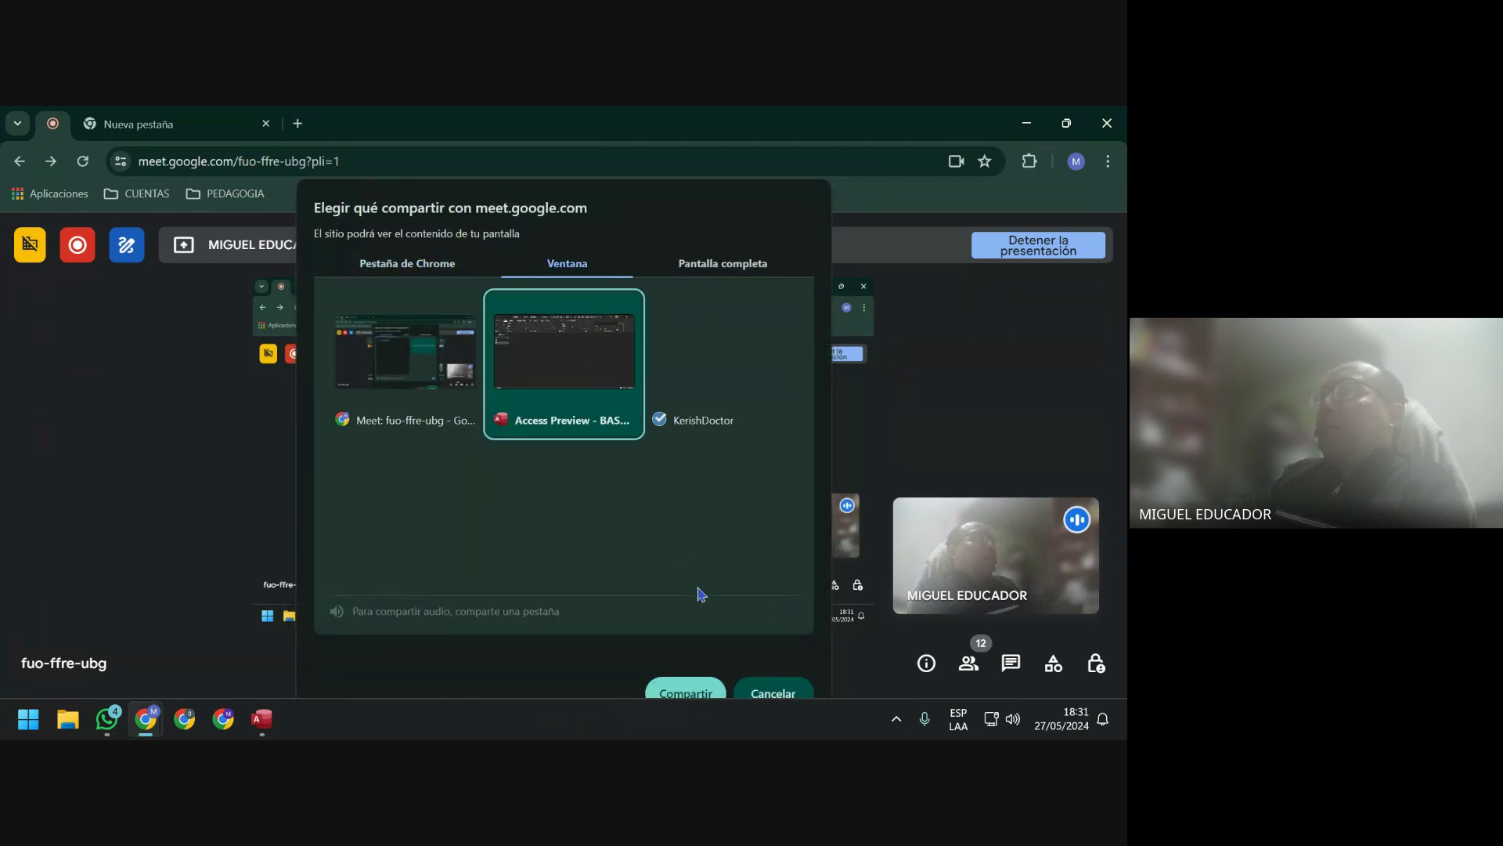
left_click(685, 690)
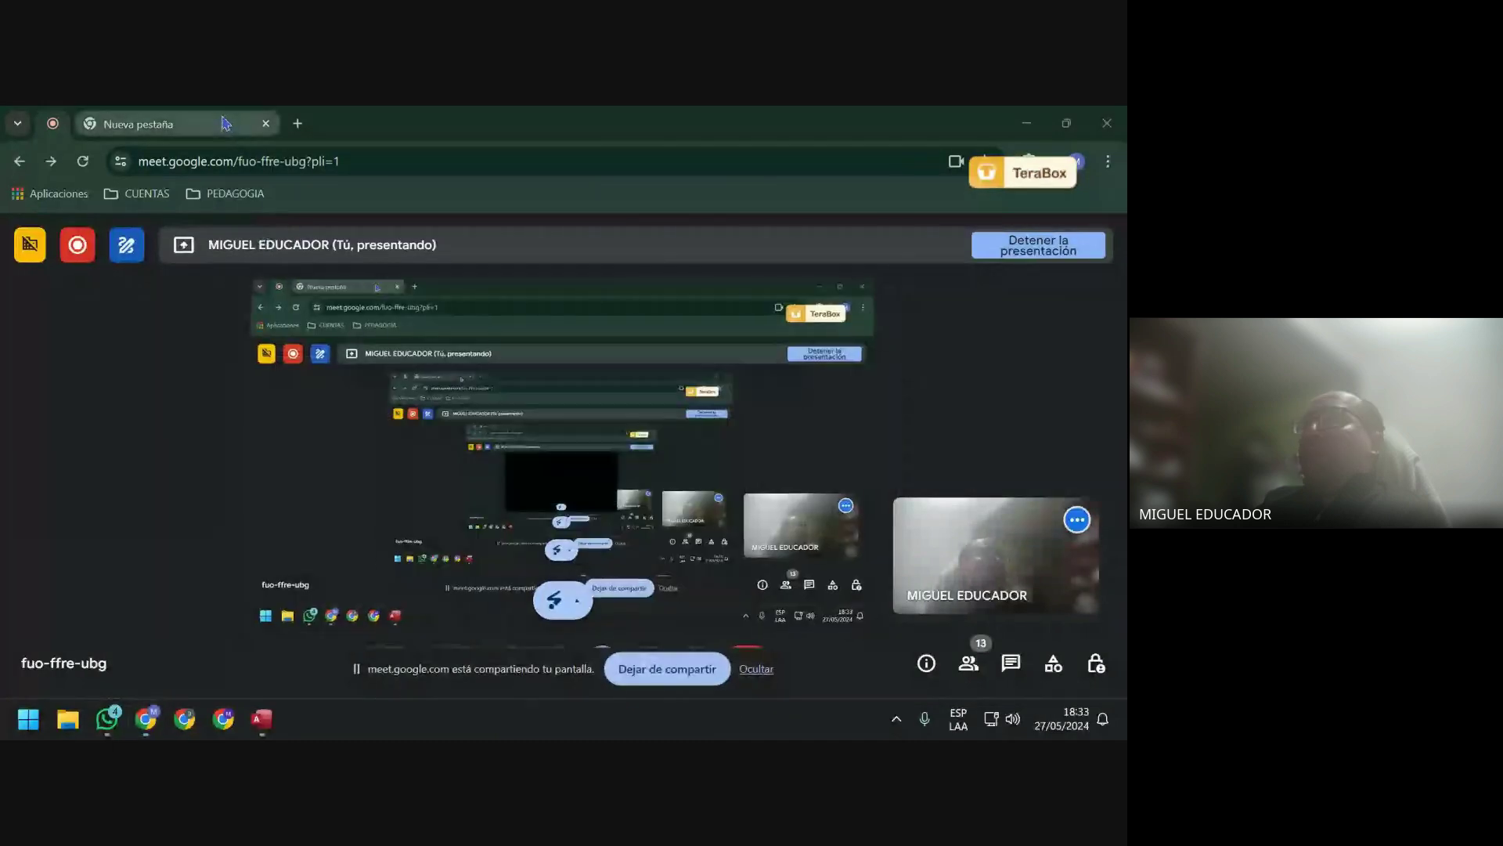
Minimize Chrome and Access, place the VC C++ folder beside the SOFTWARE PARA BASE DE DATOS folder on the desktop, and open it.
left_click(222, 121)
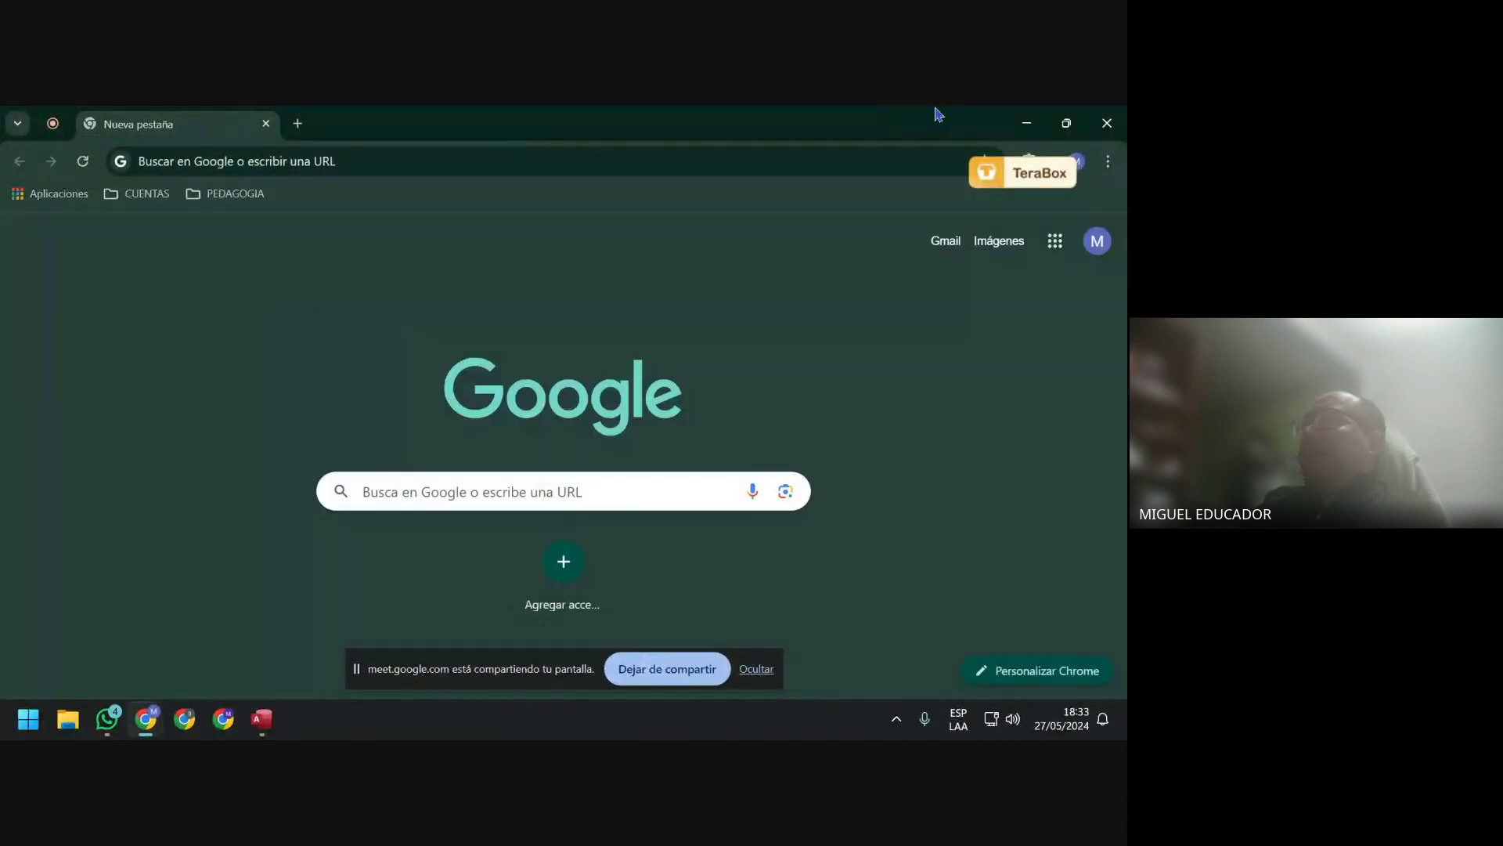
left_click(1020, 123)
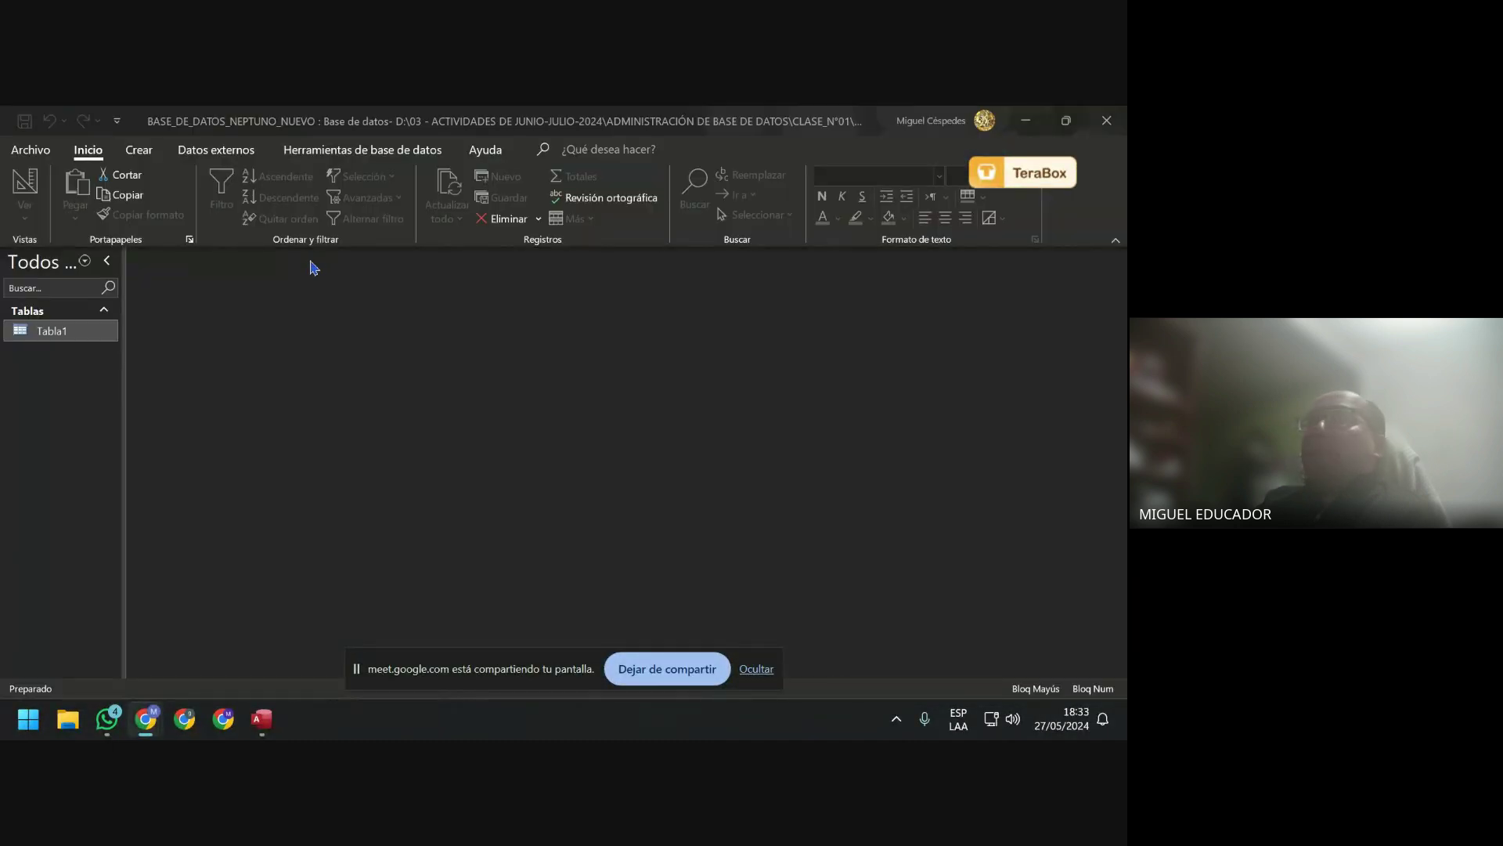
left_click(1026, 119)
right_click(316, 316)
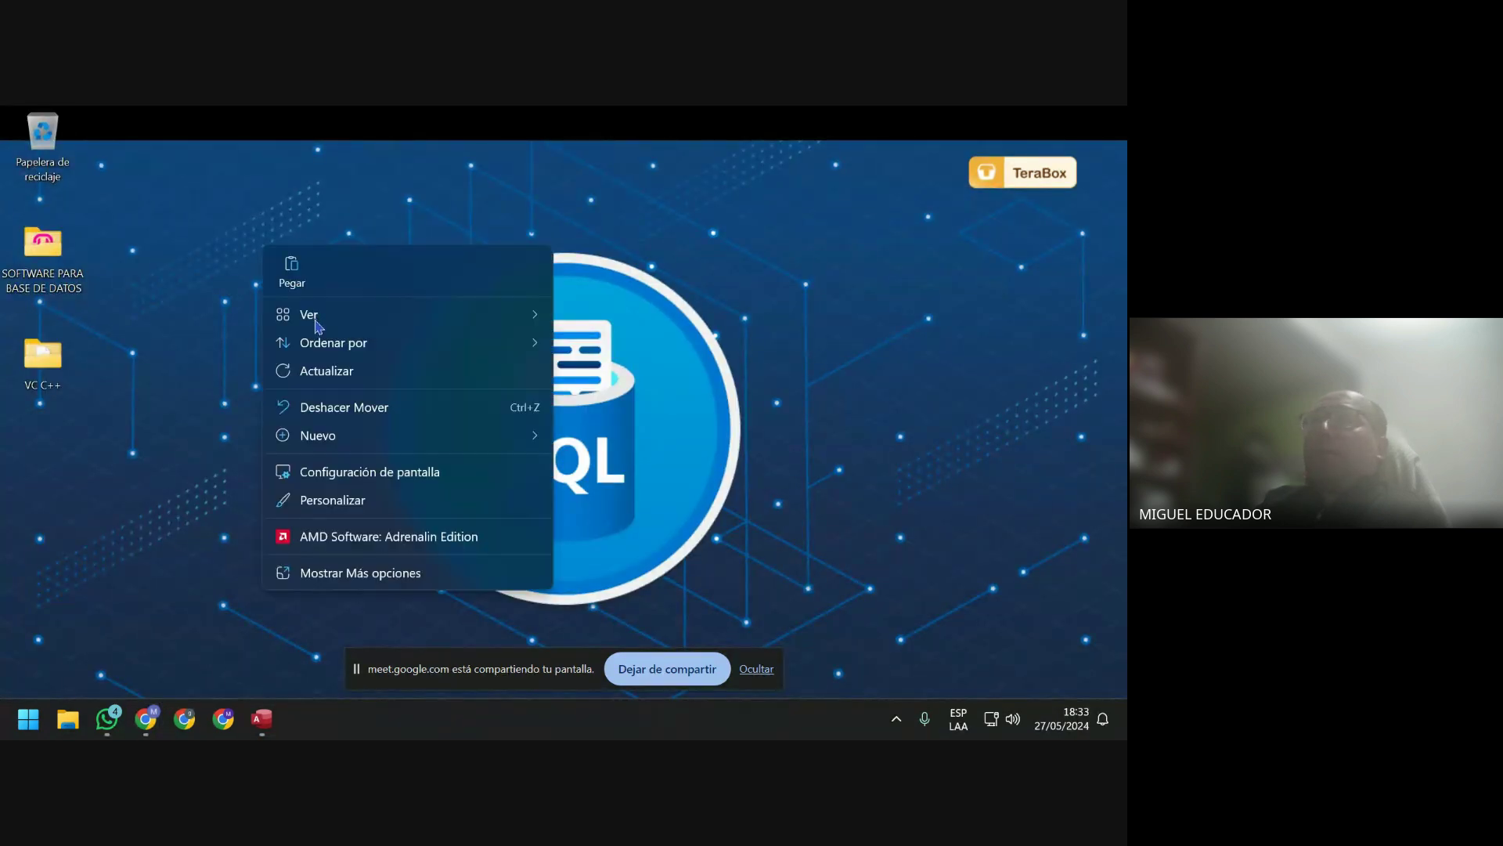
left_click(243, 382)
left_click_drag(79, 371, 157, 259)
double_click(150, 257)
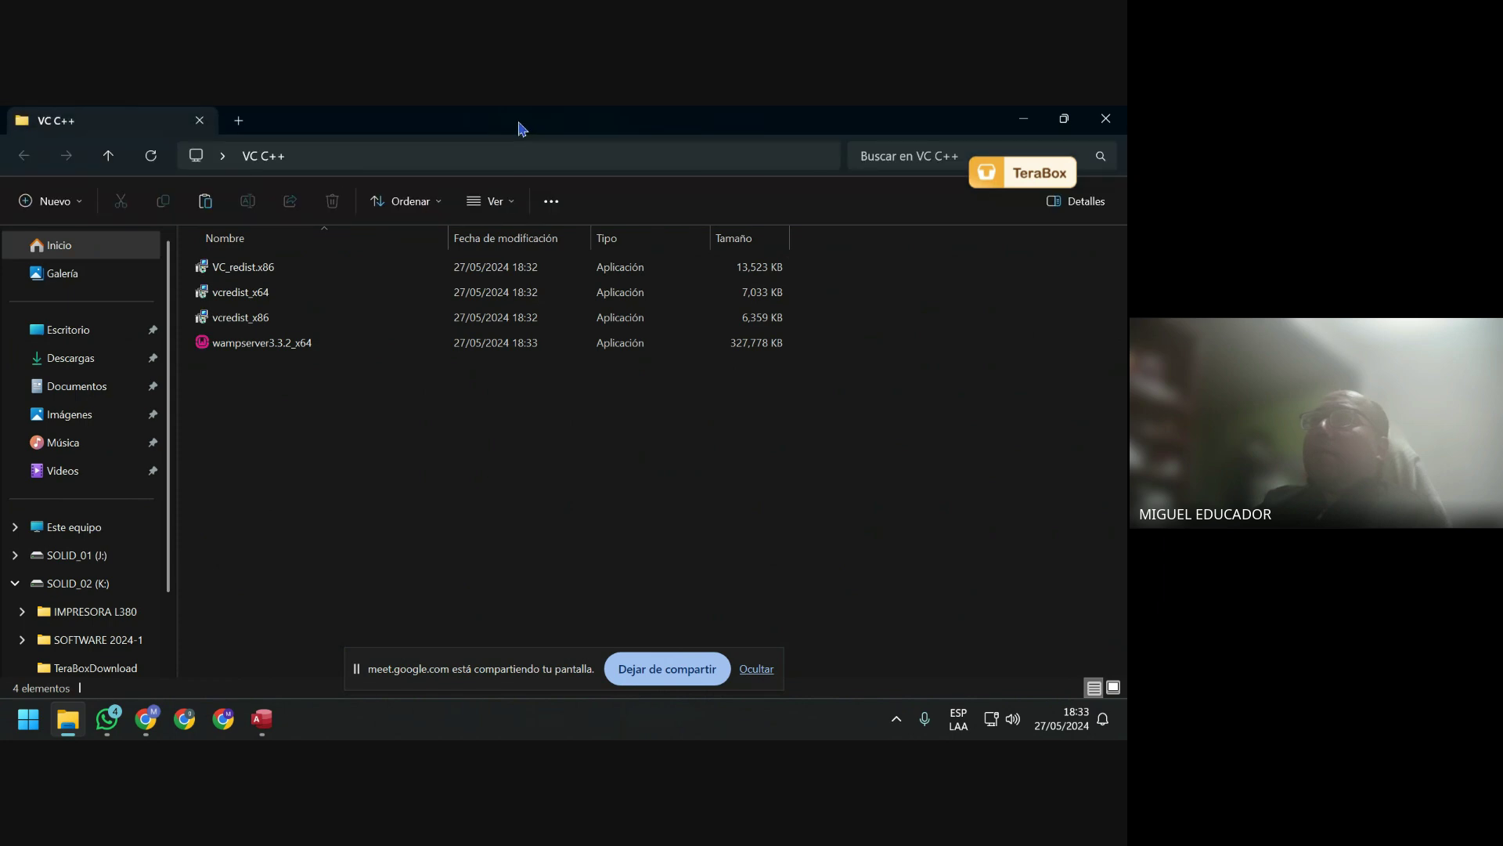
Move the VC C++ window aside, check the installers in the SOFTWARE PARA BASE DE DATOS folder, and minimize that folder's window.
left_click_drag(469, 114, 571, 134)
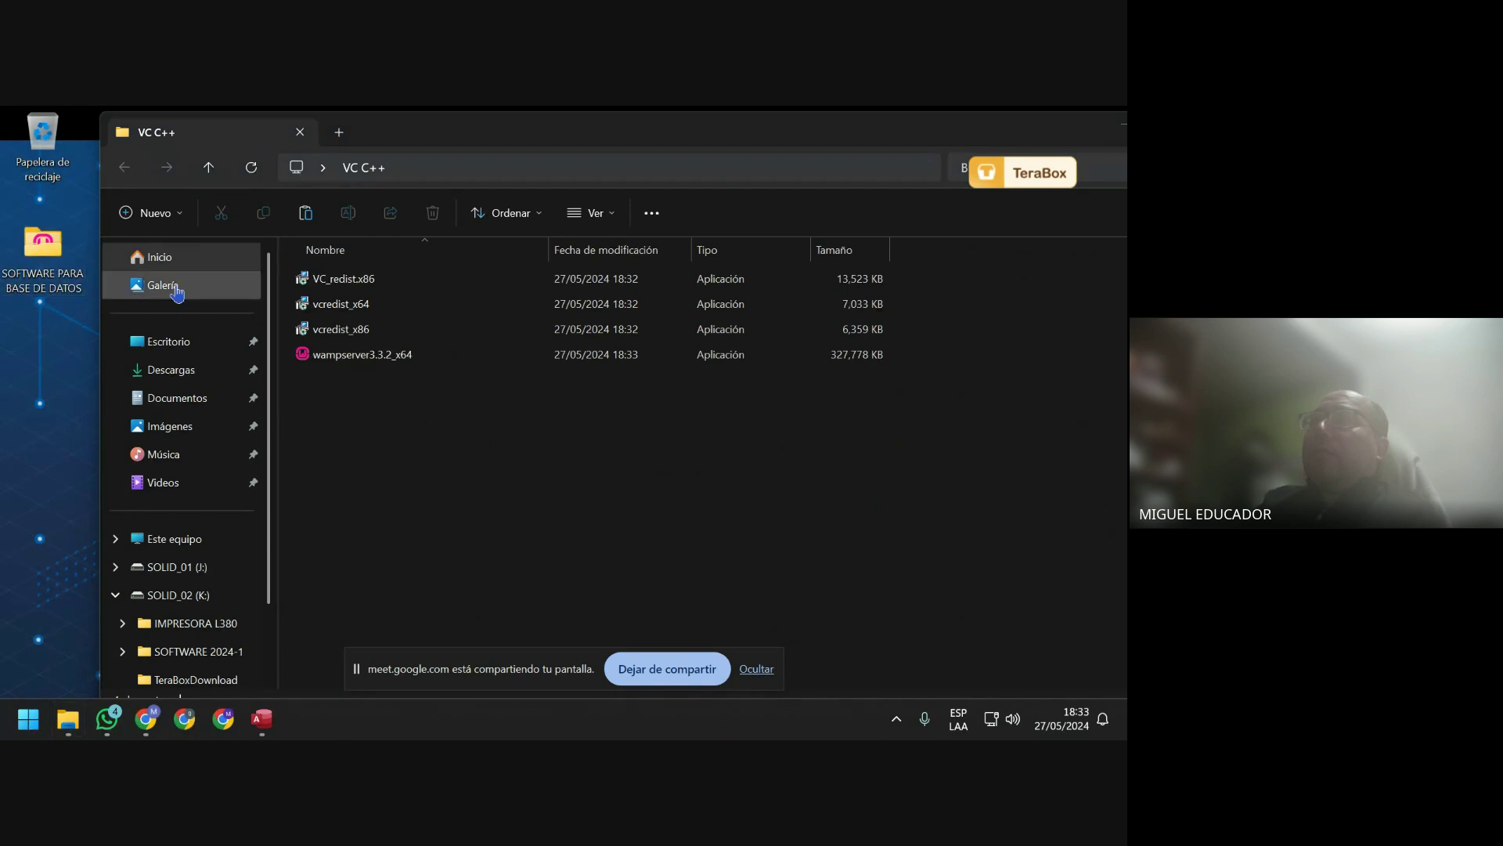
key("ctrl+w")
left_click(314, 303)
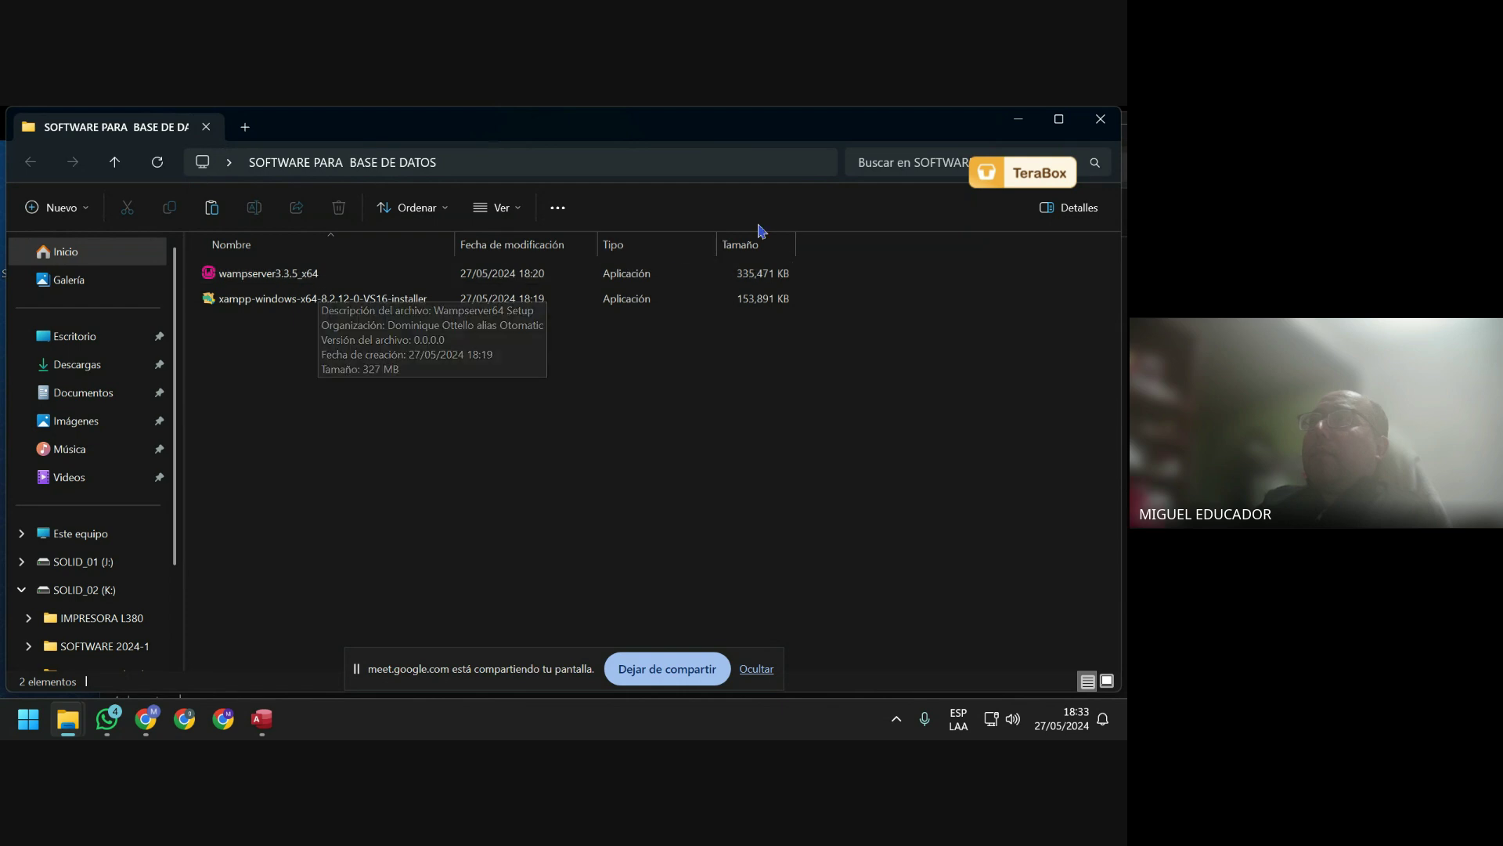
left_click(1018, 119)
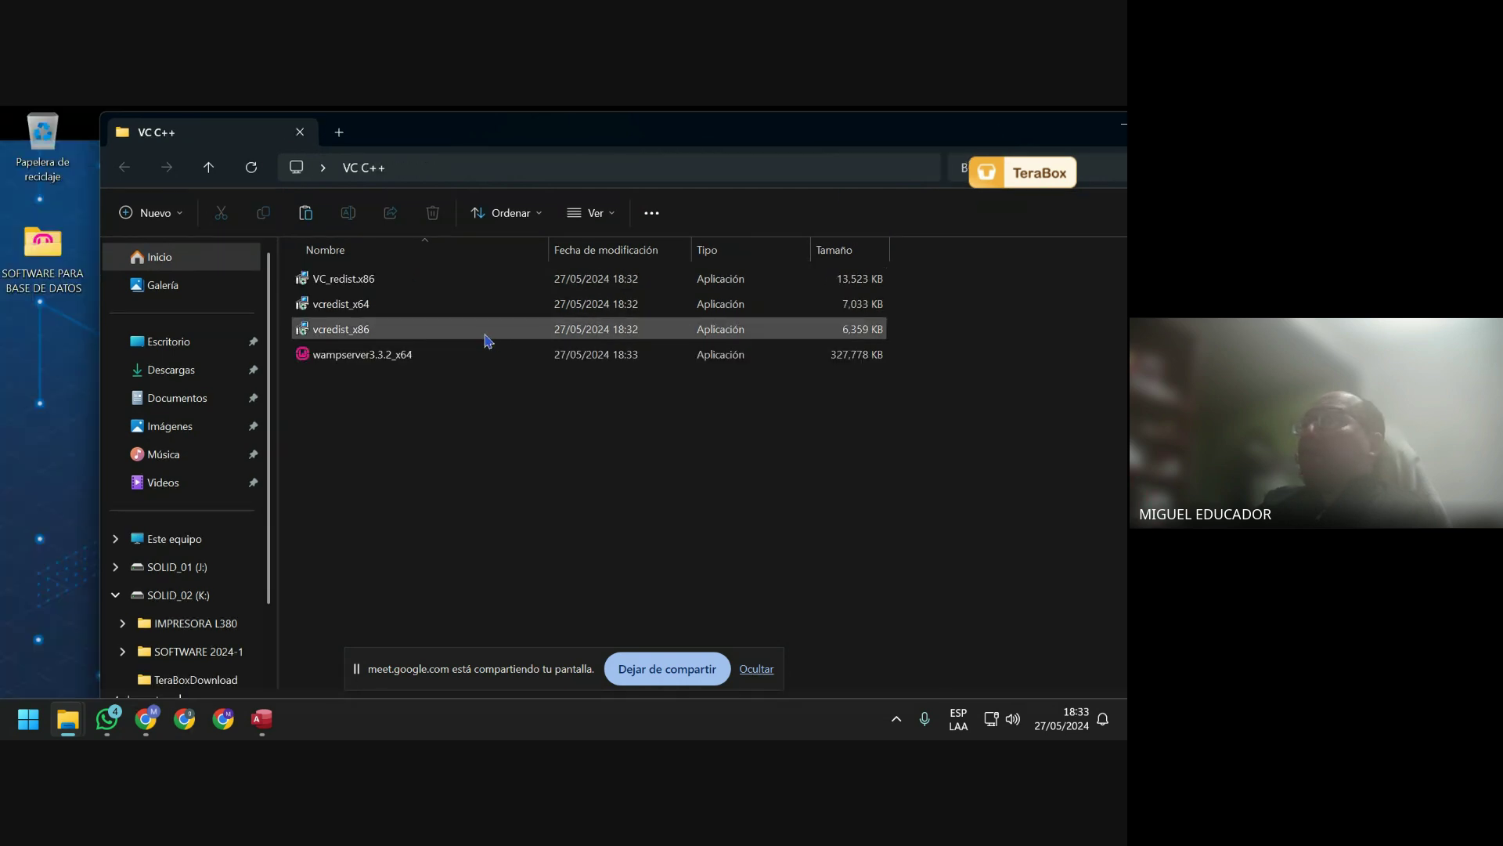
Hide the screen-sharing notice and delete wampserver3.3.2_x64 from the VC C++ folder.
right_click(415, 341)
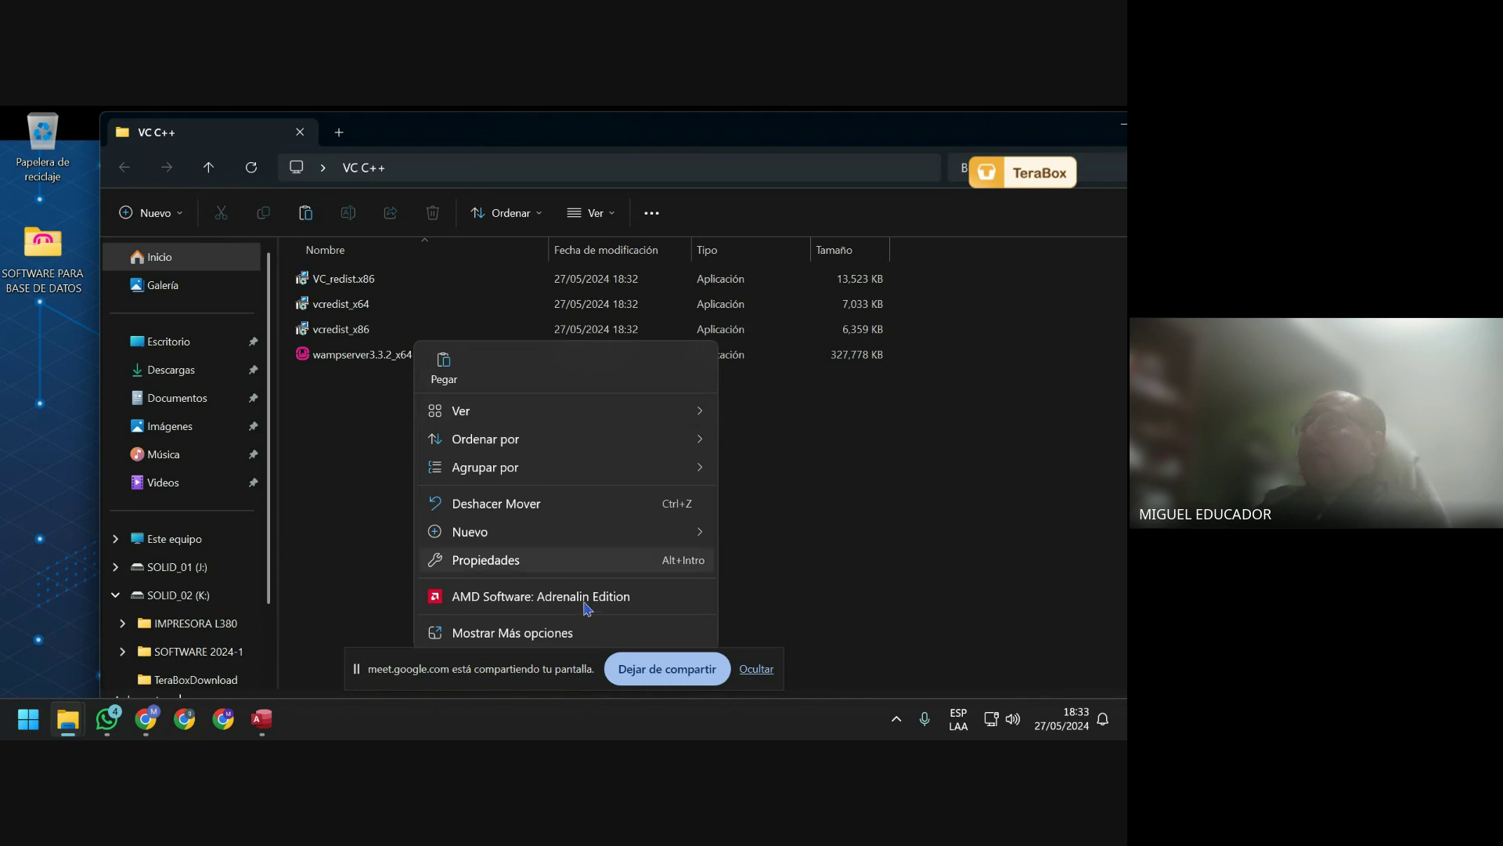
left_click(748, 668)
left_click(403, 360)
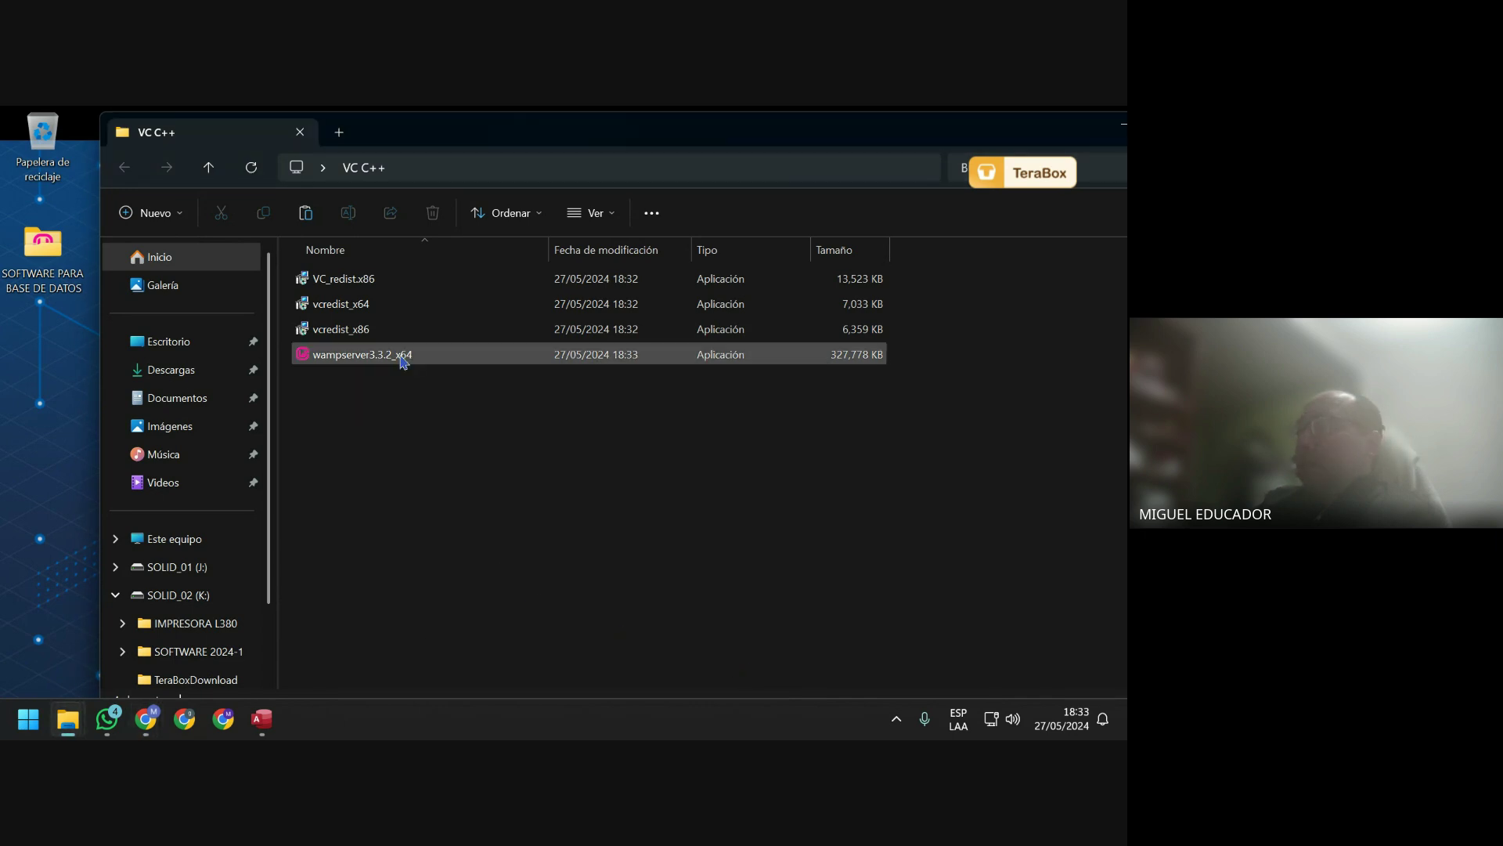
key("Delete")
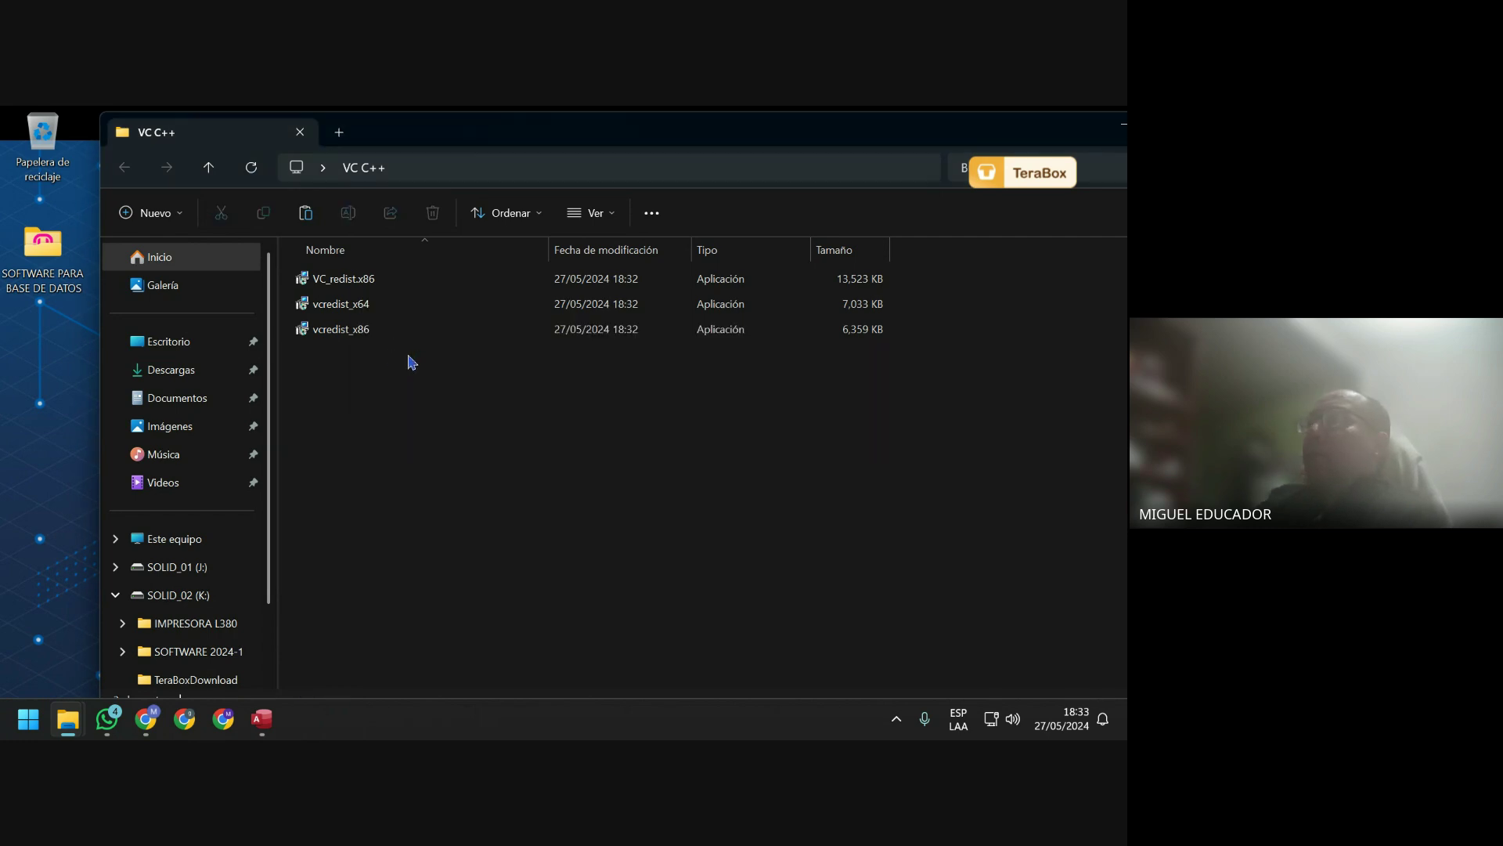
left_click_drag(476, 429, 400, 279)
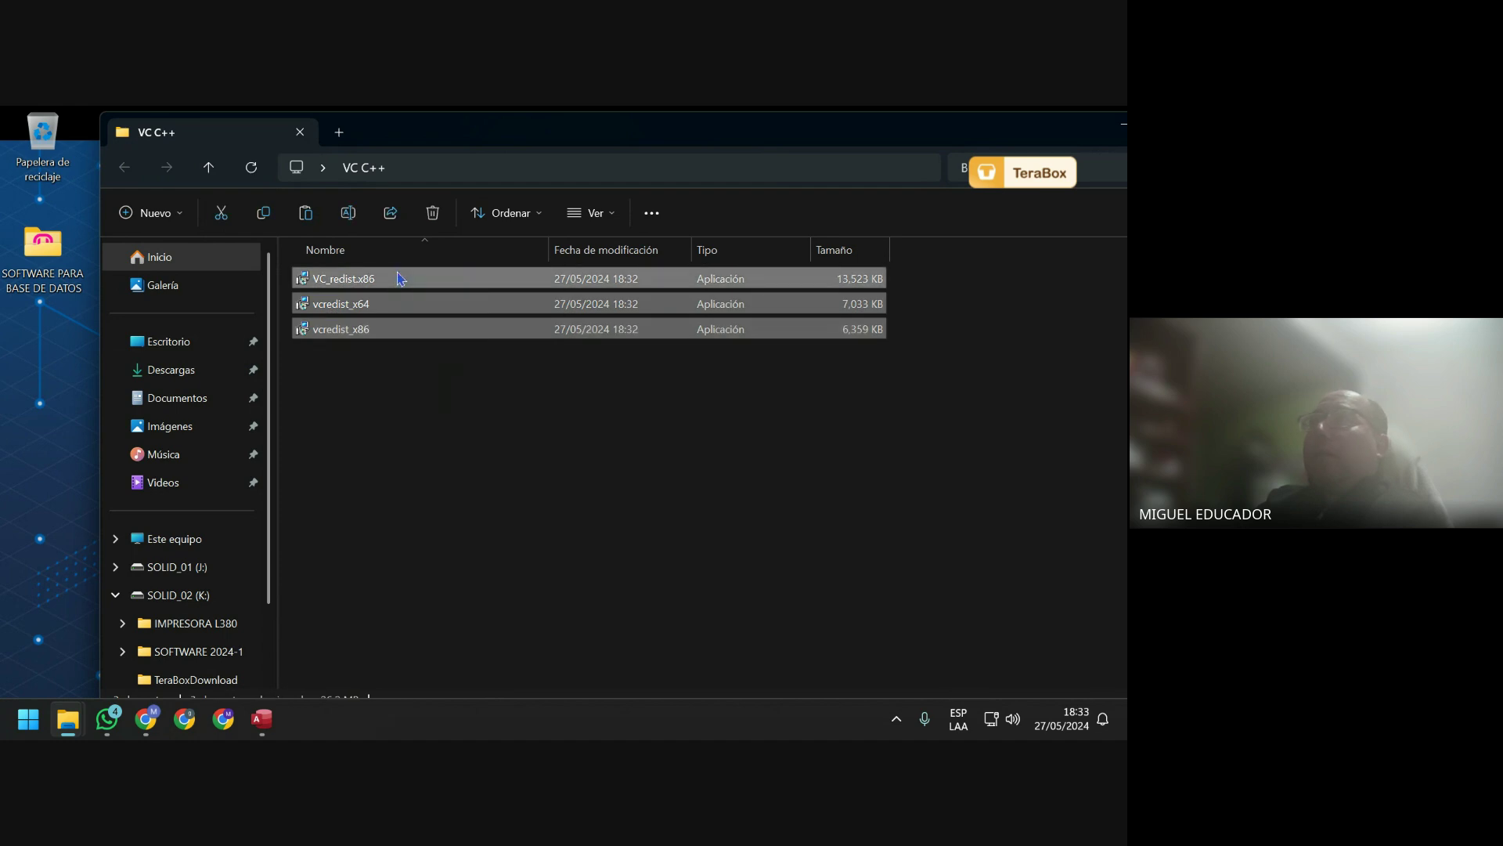
right_click(400, 279)
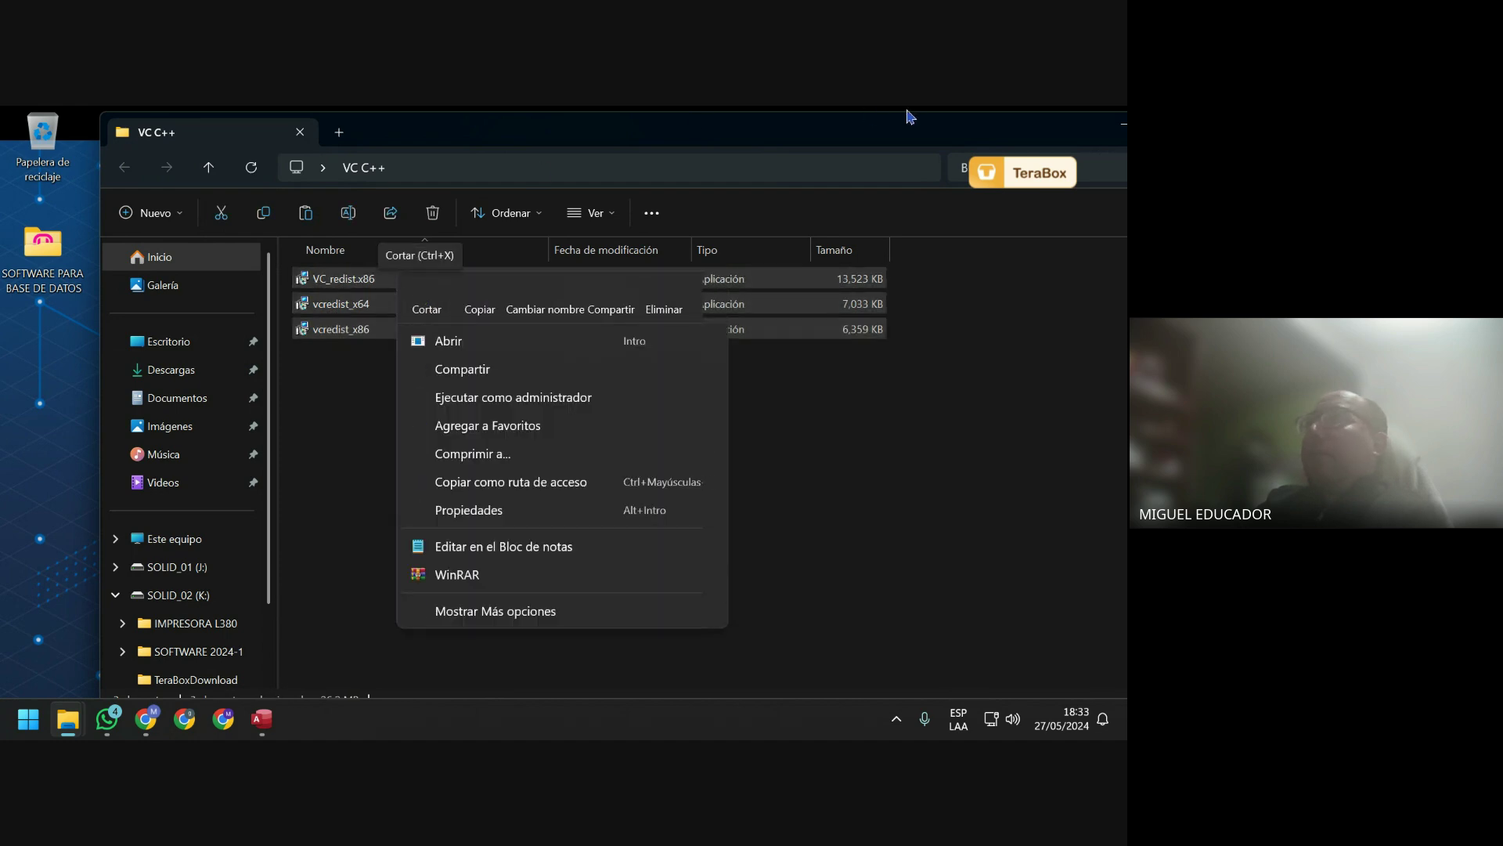
left_click(1018, 129)
double_click(1007, 127)
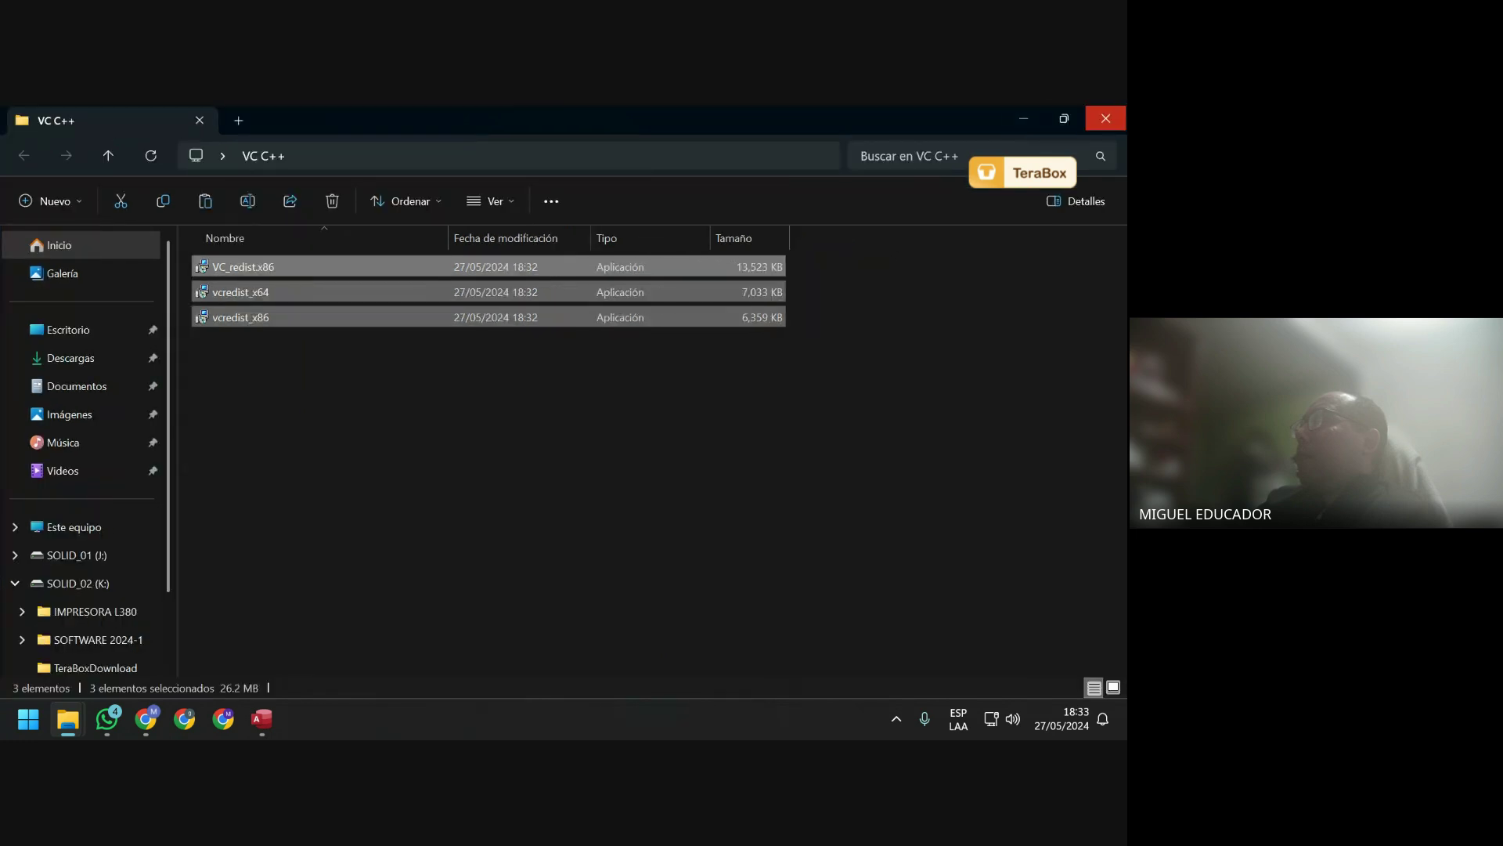
Close the VC C++ window, move the folder into SOFTWARE PARA BASE DE DATOS, and open it from there.
left_click(1108, 118)
left_click_drag(135, 259, 59, 255)
double_click(44, 242)
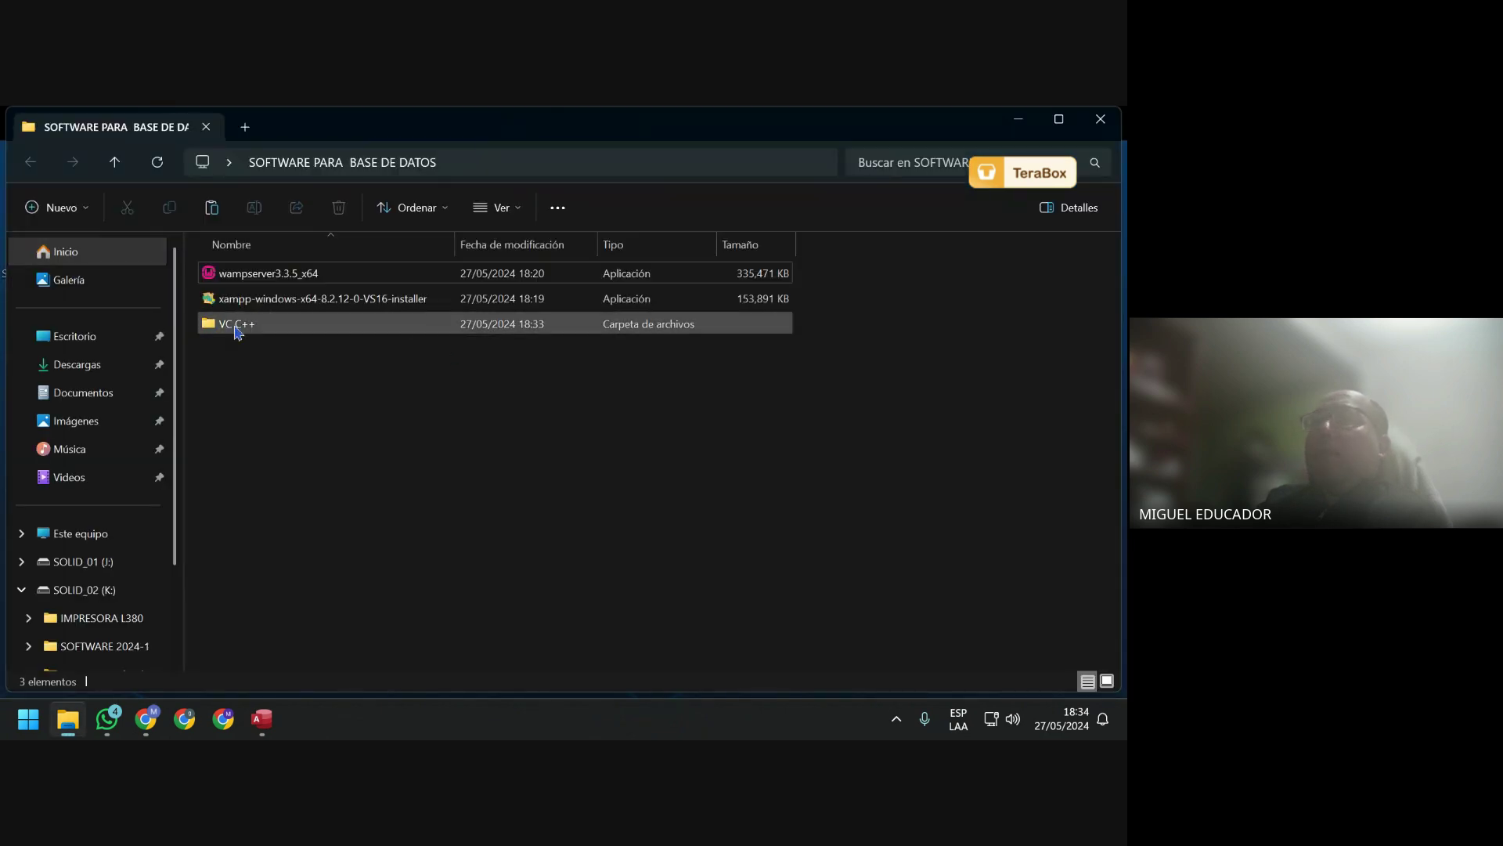
double_click(237, 327)
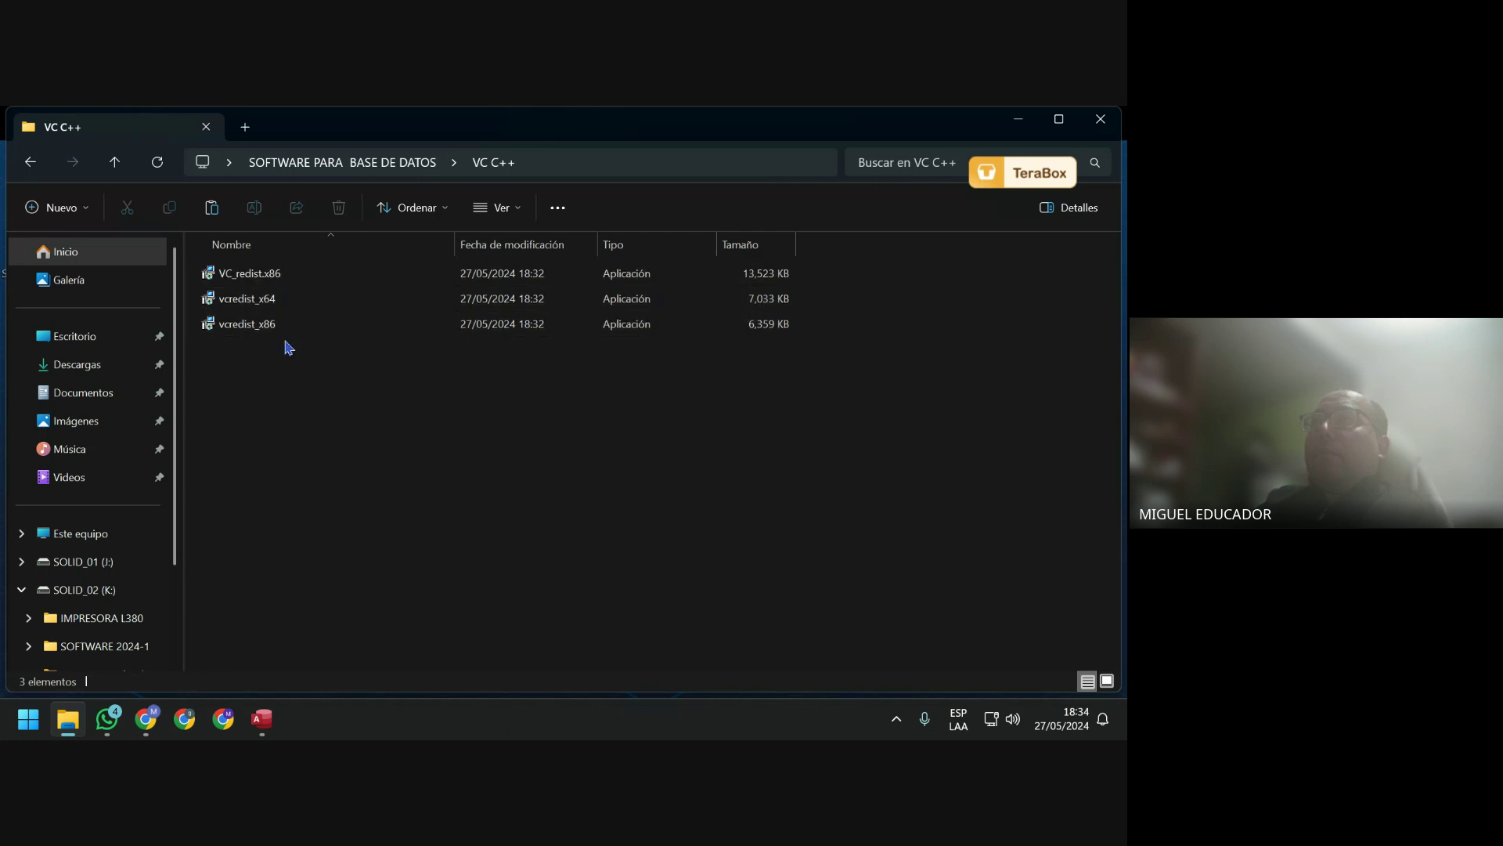
Run VC_redist.x86, start installing the Microsoft Visual C++ 2015-2022 Redistributable (x86), and check the hidden system tray icons while it runs.
double_click(280, 283)
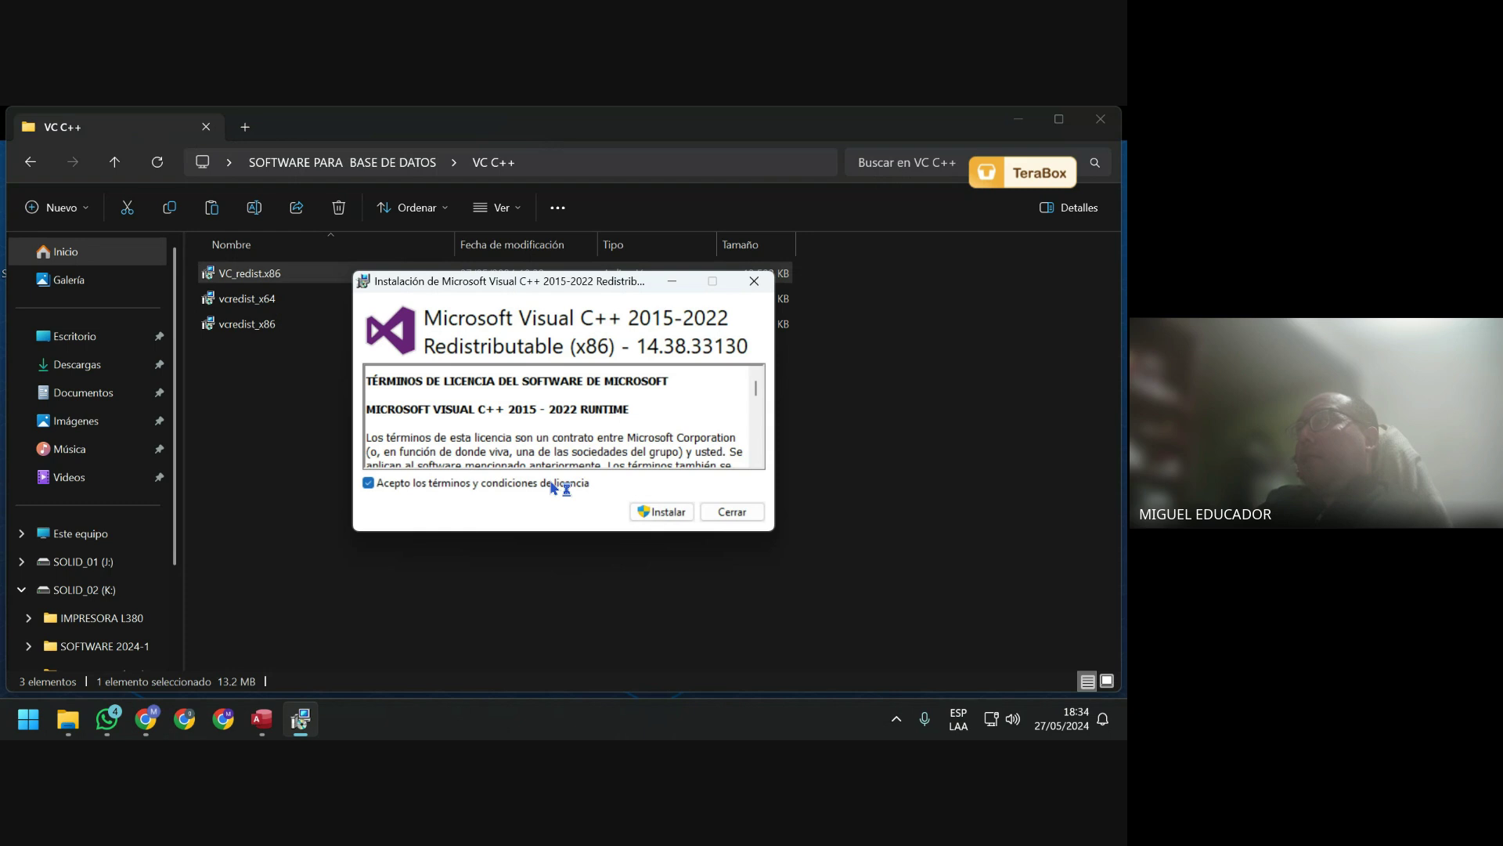
left_click(667, 512)
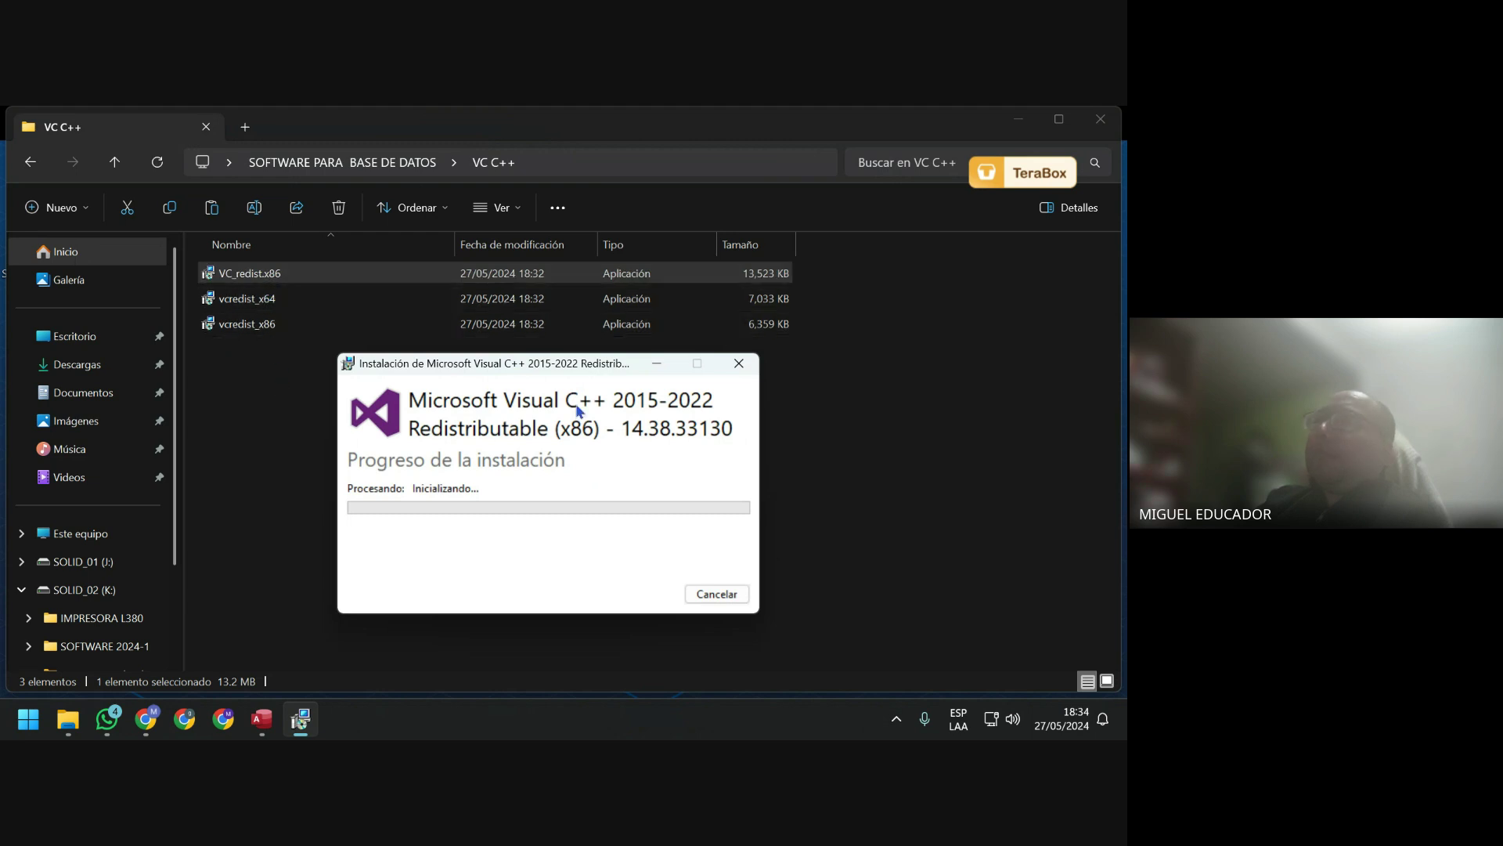
left_click_drag(560, 368, 421, 365)
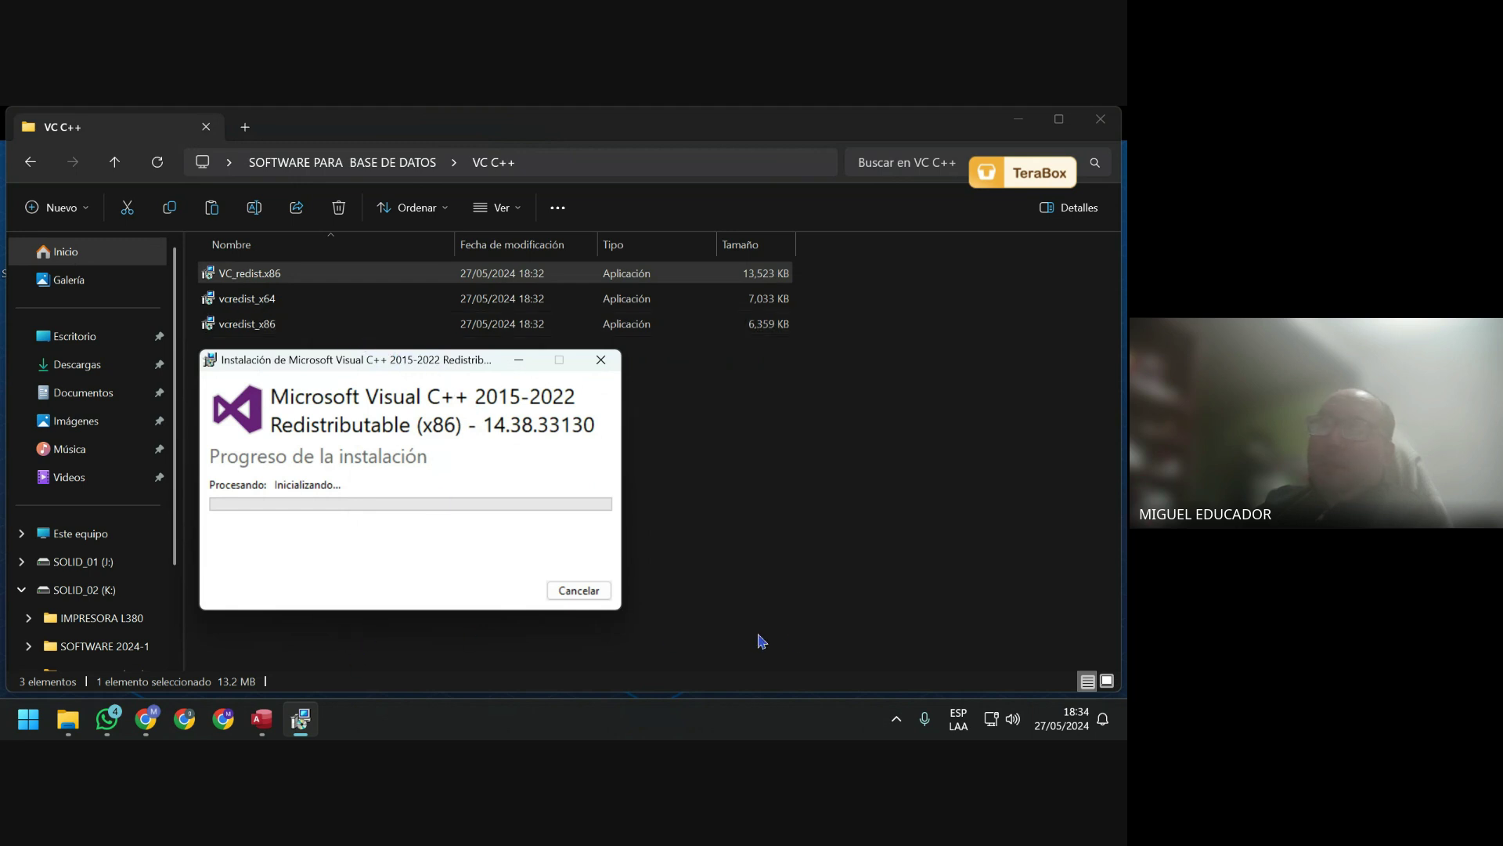
left_click(898, 718)
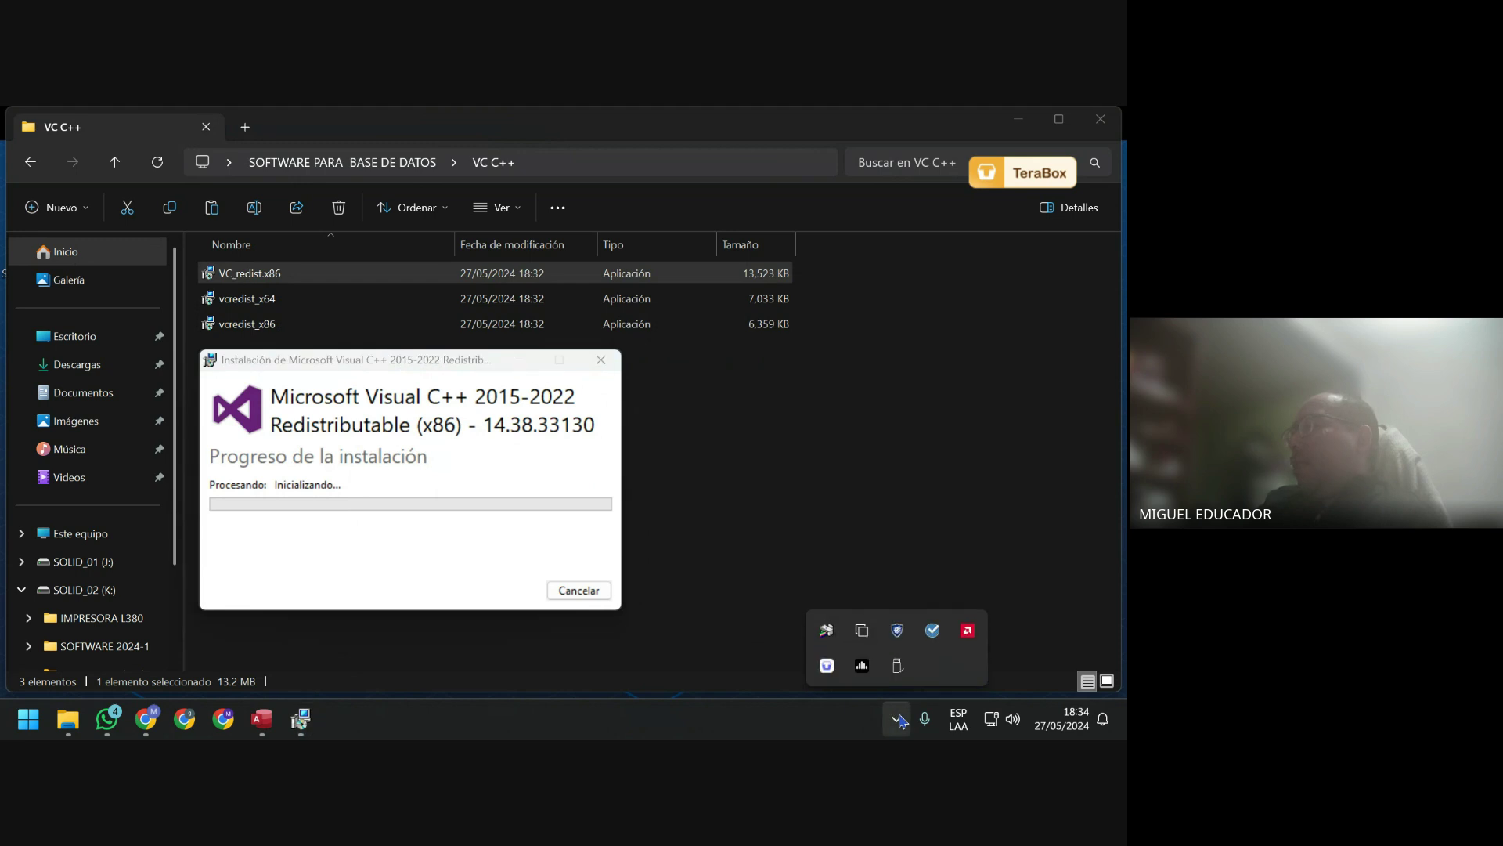
left_click(899, 719)
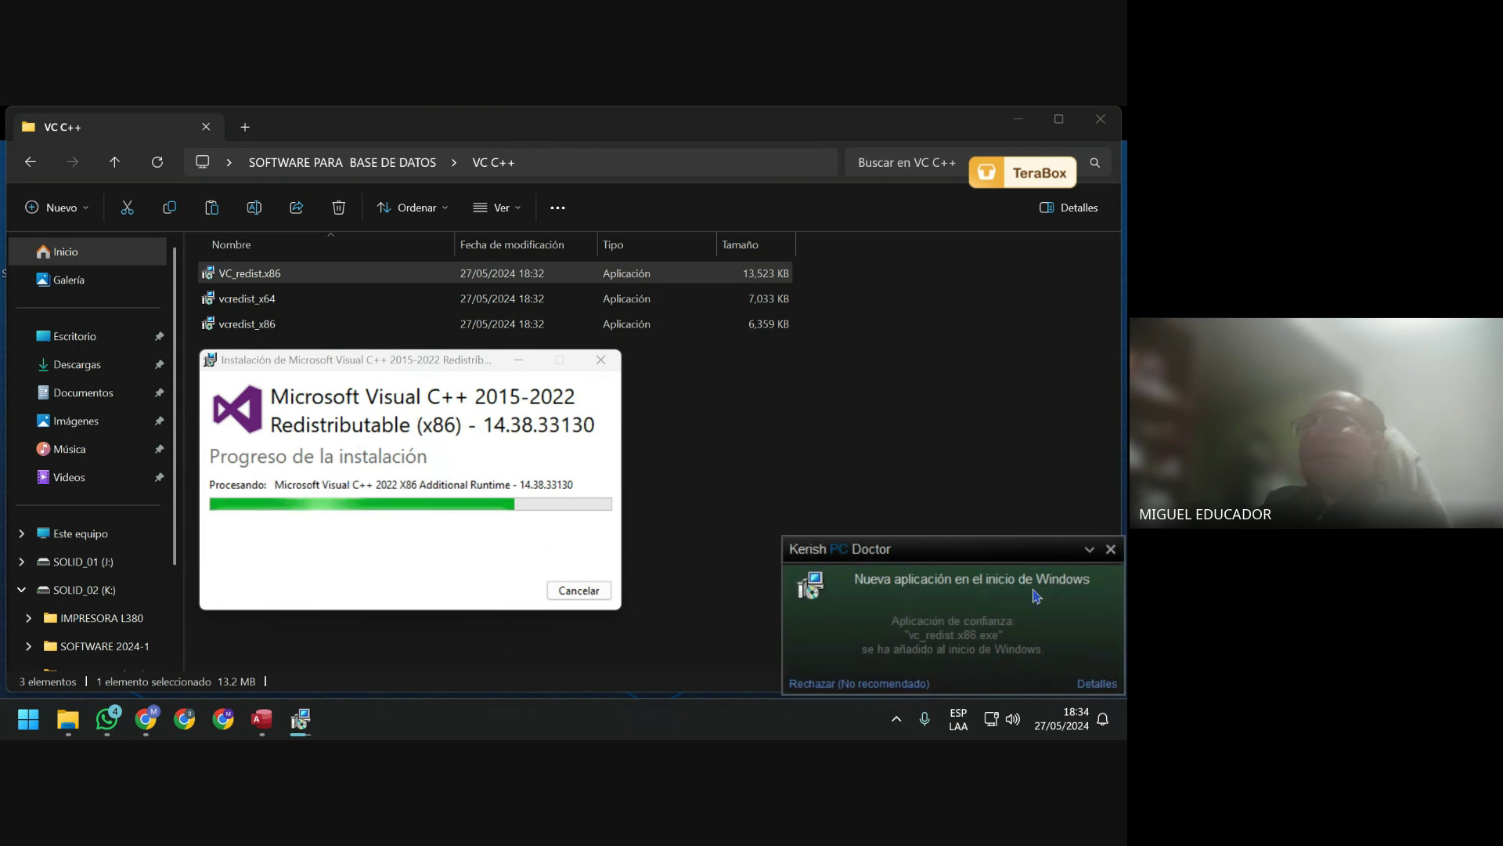
Close the finished x86 installer and install the Microsoft Visual C++ 2013 Redistributable (x64) by running vcredist_x64 as administrator.
left_click(1111, 550)
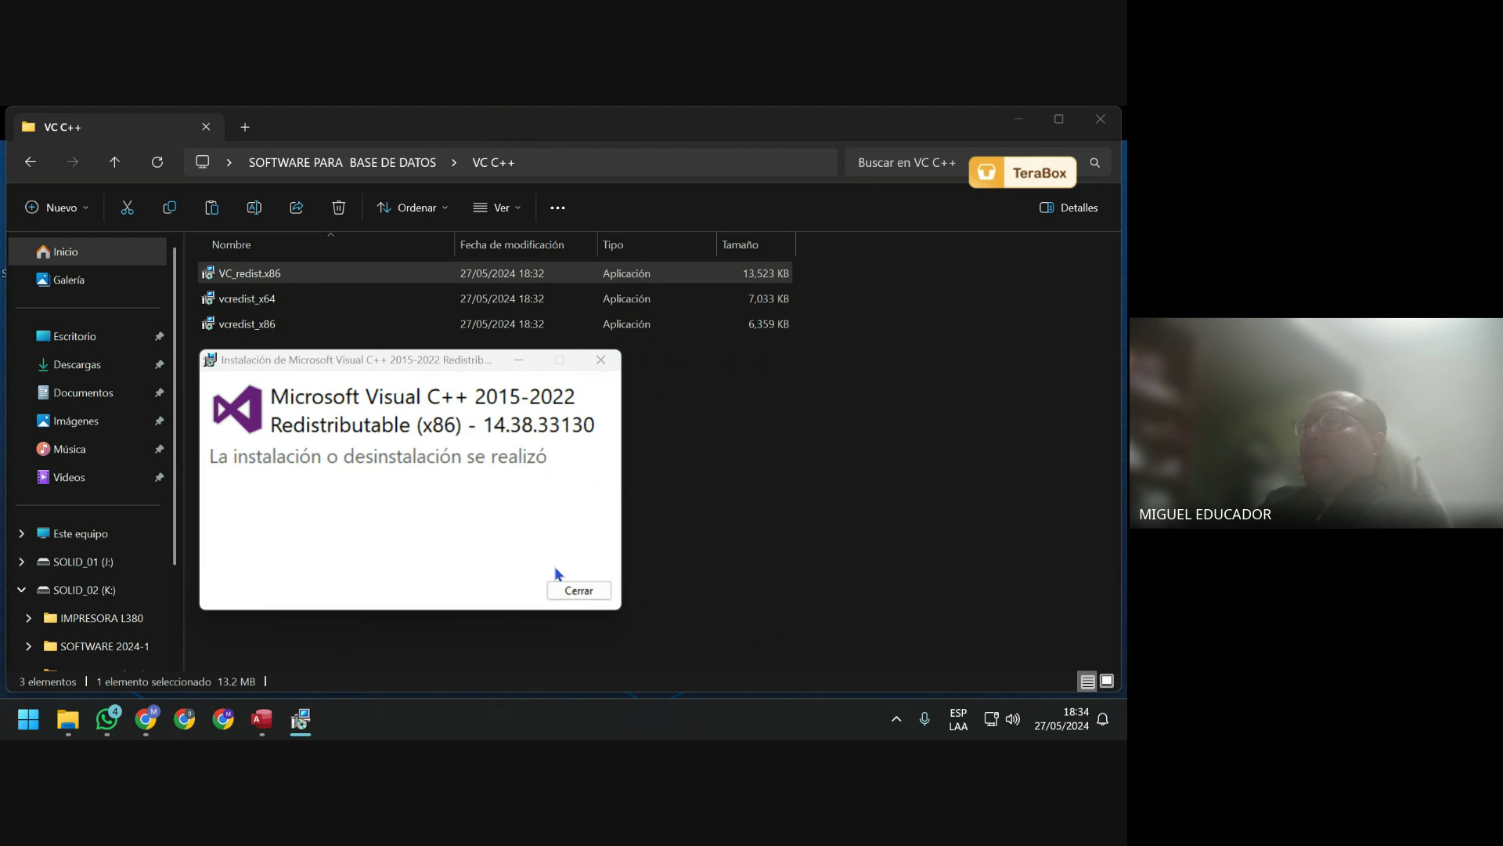
left_click(578, 591)
right_click(266, 300)
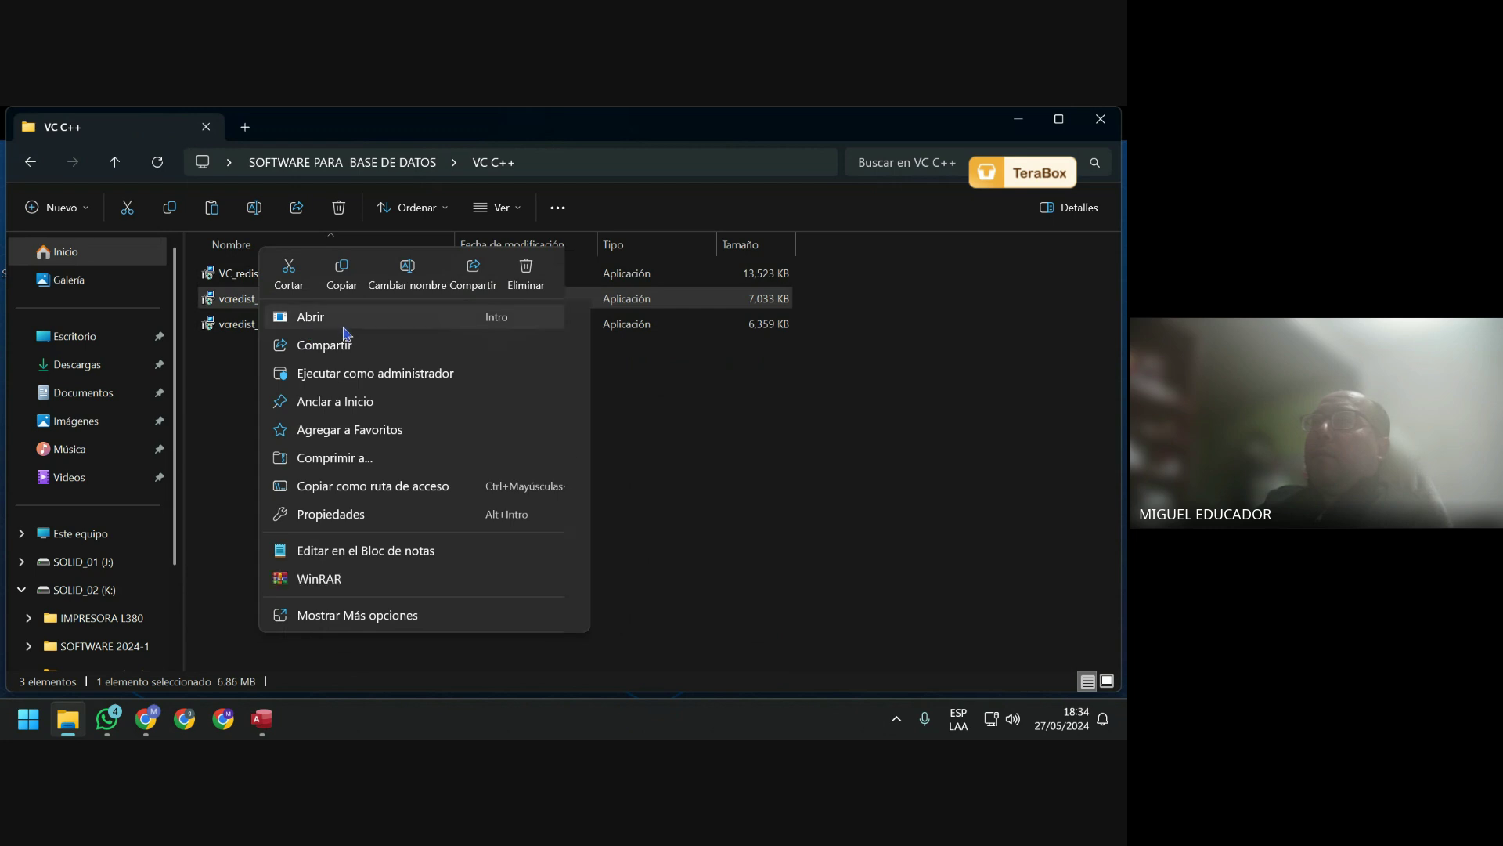
left_click(363, 376)
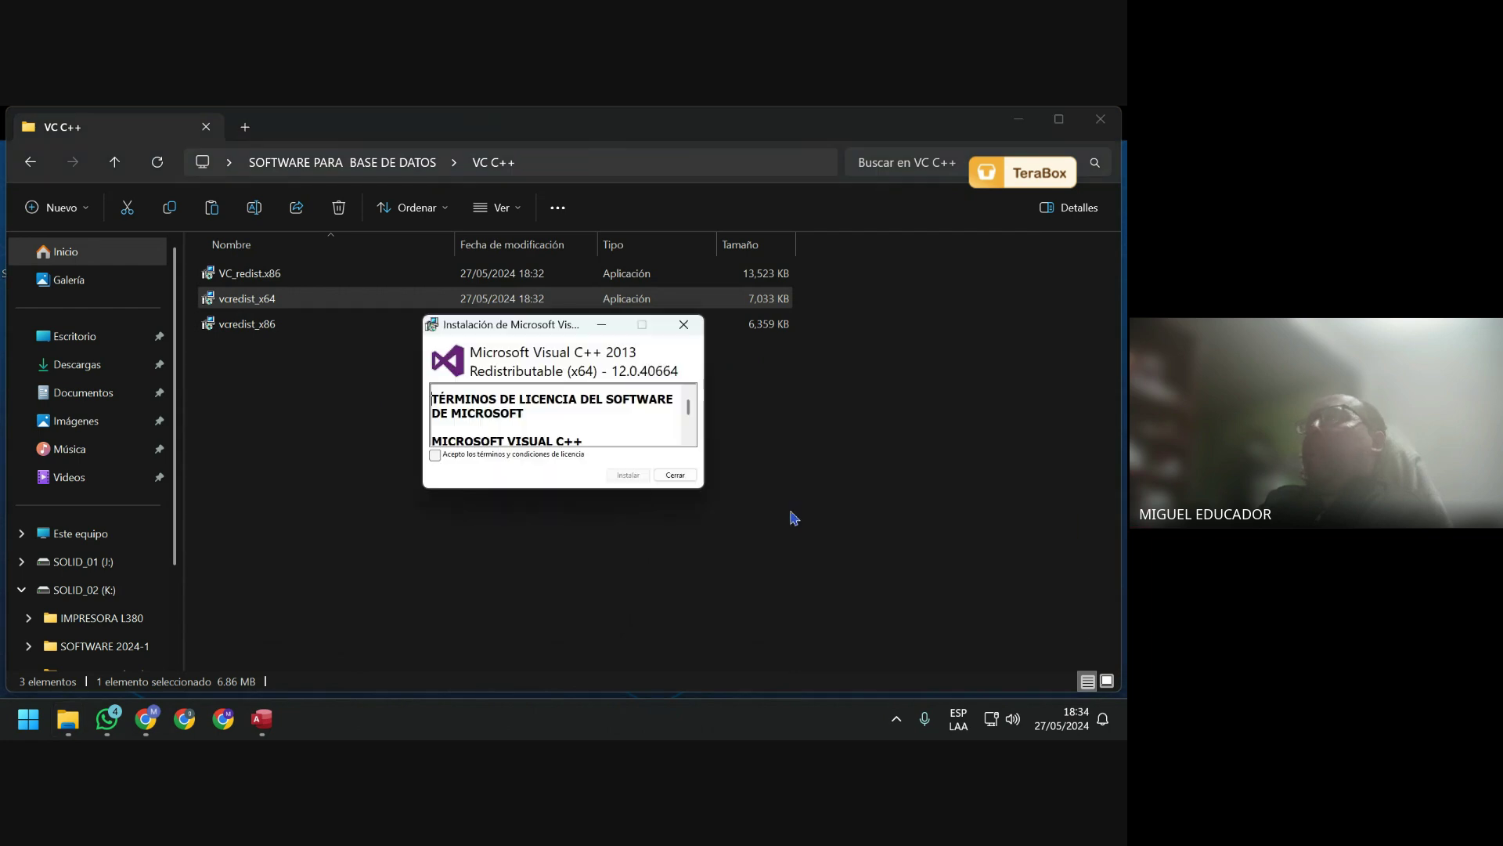
left_click(570, 457)
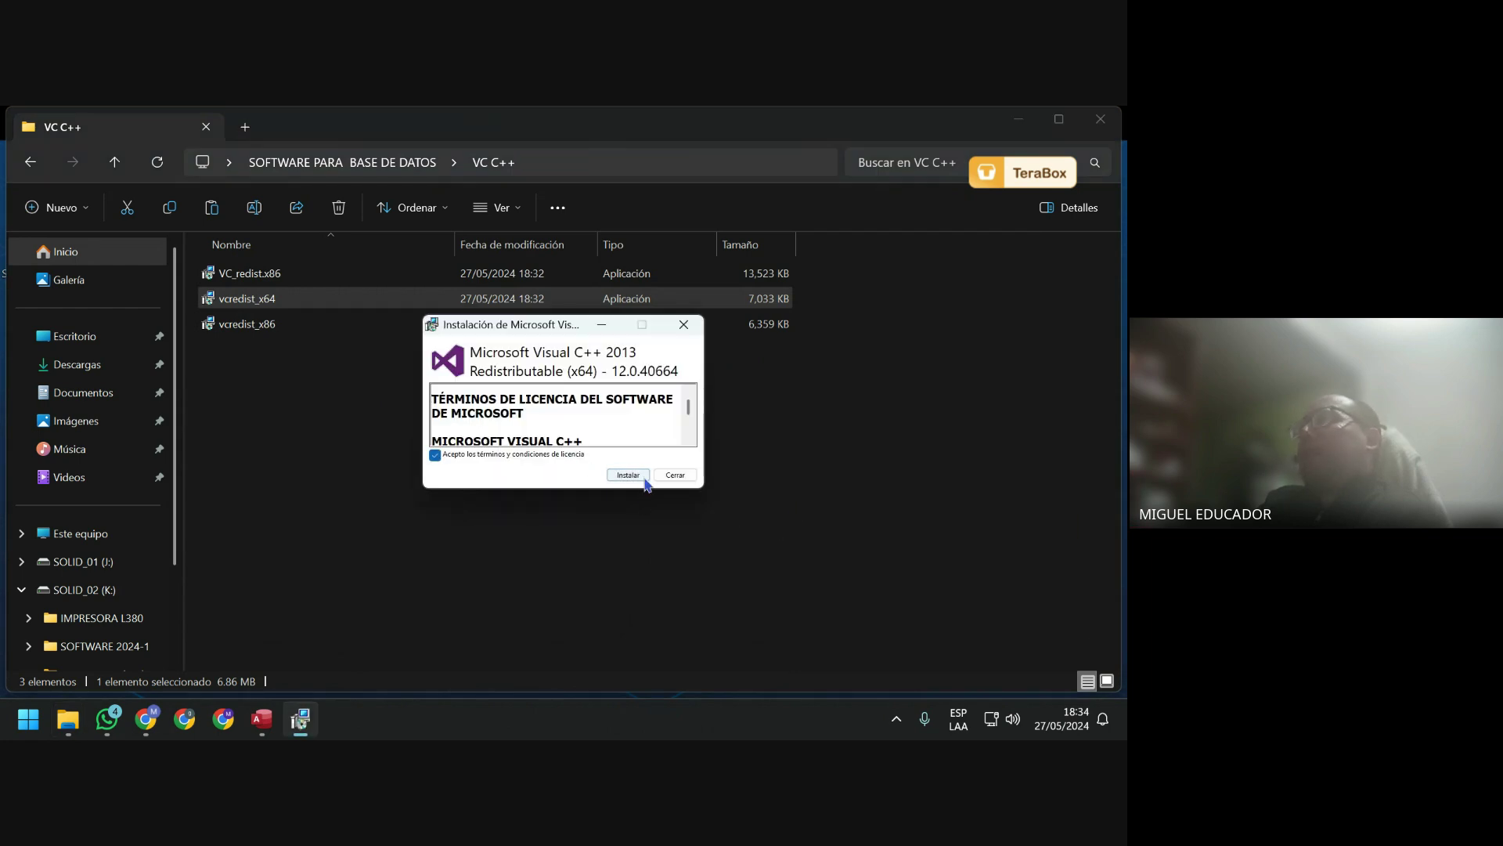
left_click(638, 478)
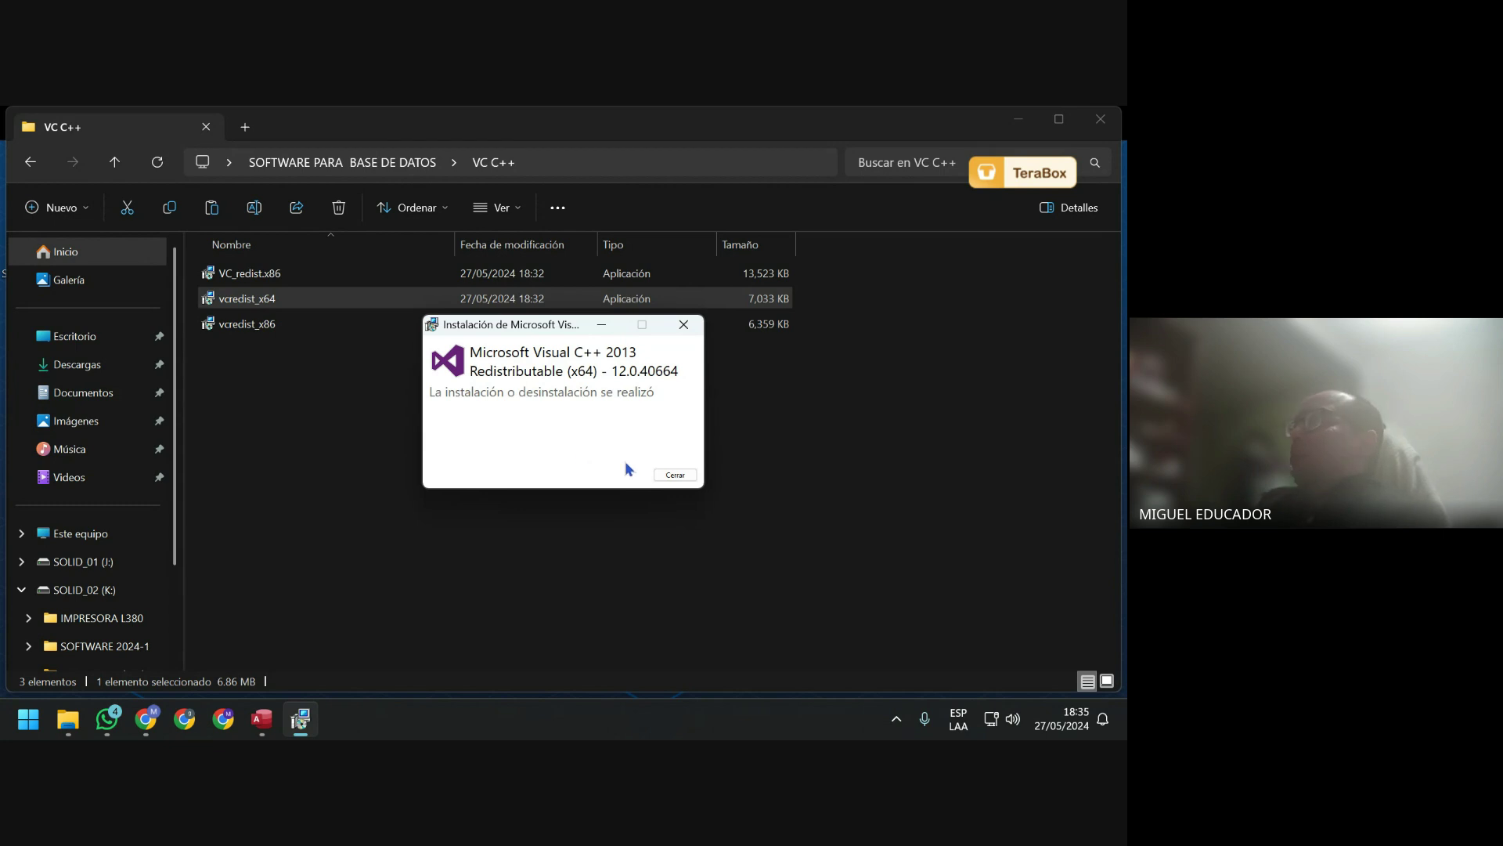
left_click(671, 473)
Run vcredist_x86 as administrator, accept the license terms, and install the Microsoft Visual C++ 2013 Redistributable (x86).
right_click(261, 324)
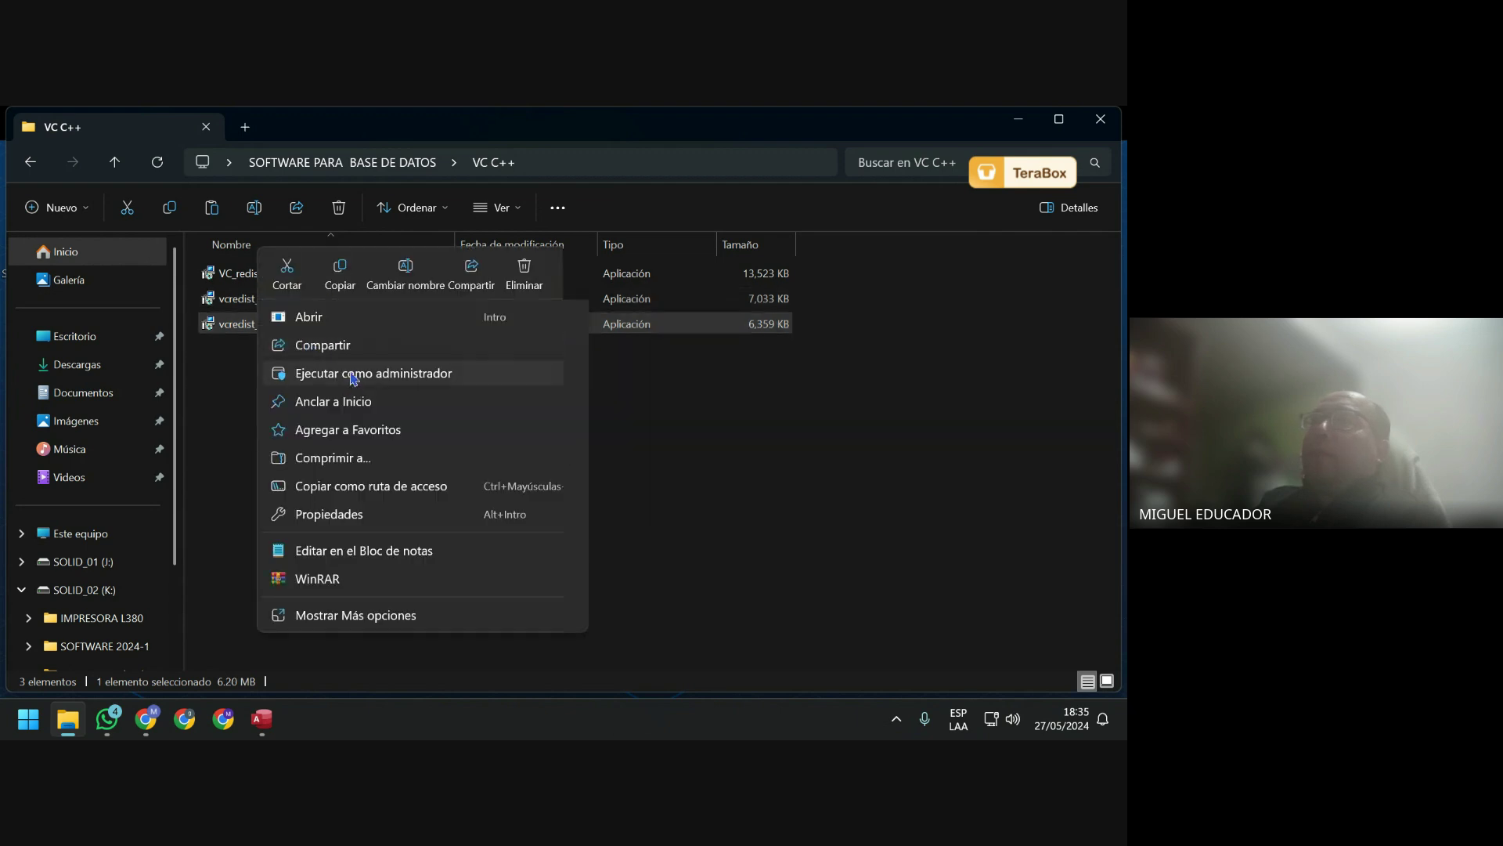
left_click(352, 376)
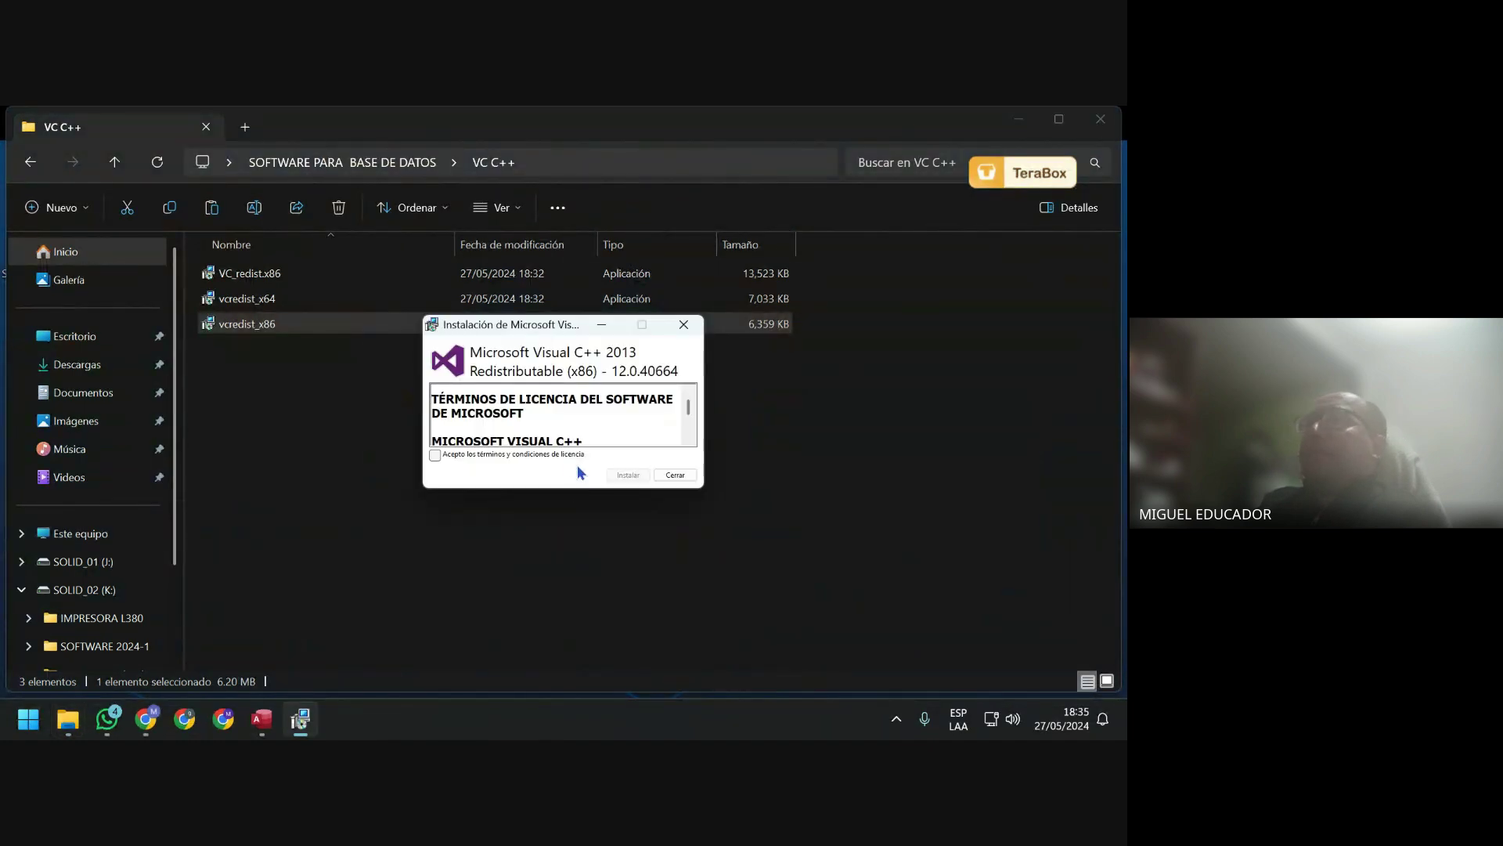
left_click(561, 455)
left_click(630, 475)
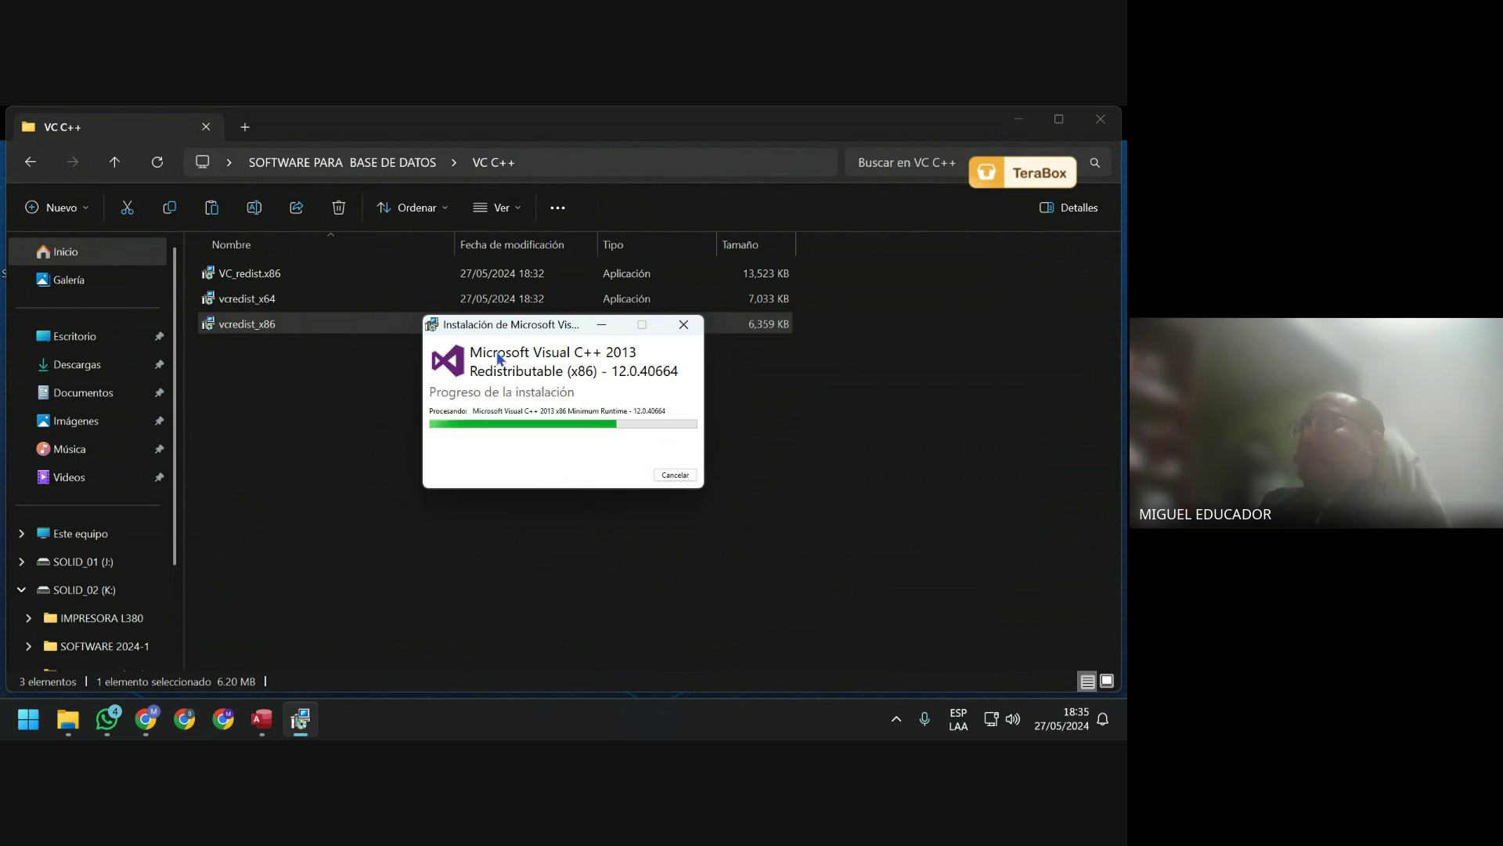
left_click_drag(513, 339, 502, 395)
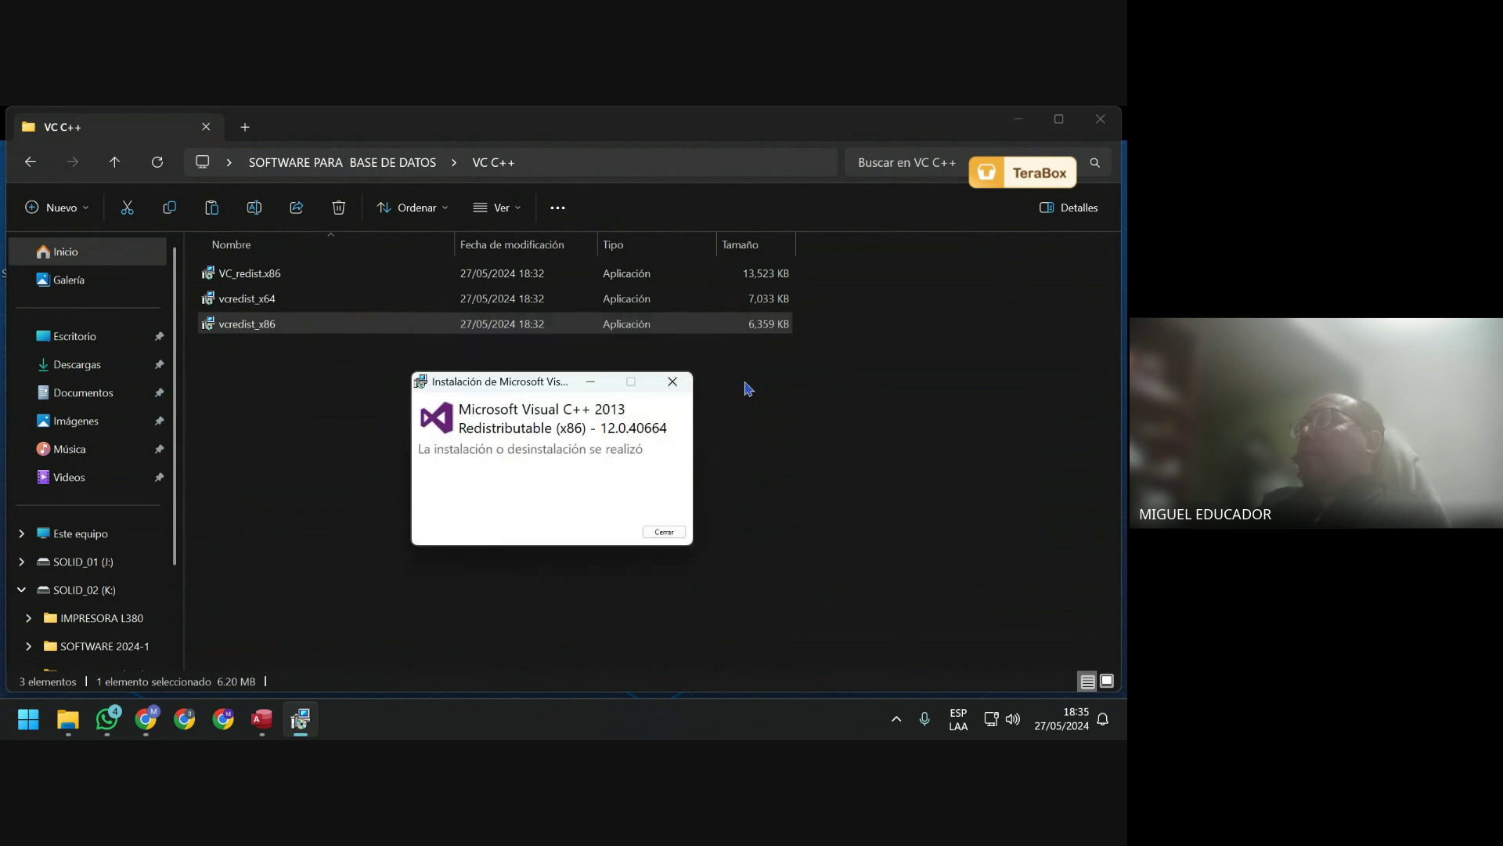
left_click(662, 531)
Run wampserver3.3.5_x64 from SOFTWARE PARA BASE DE DATOS as administrator, keep English, accept the license agreement, and try to continue the setup.
left_click(342, 162)
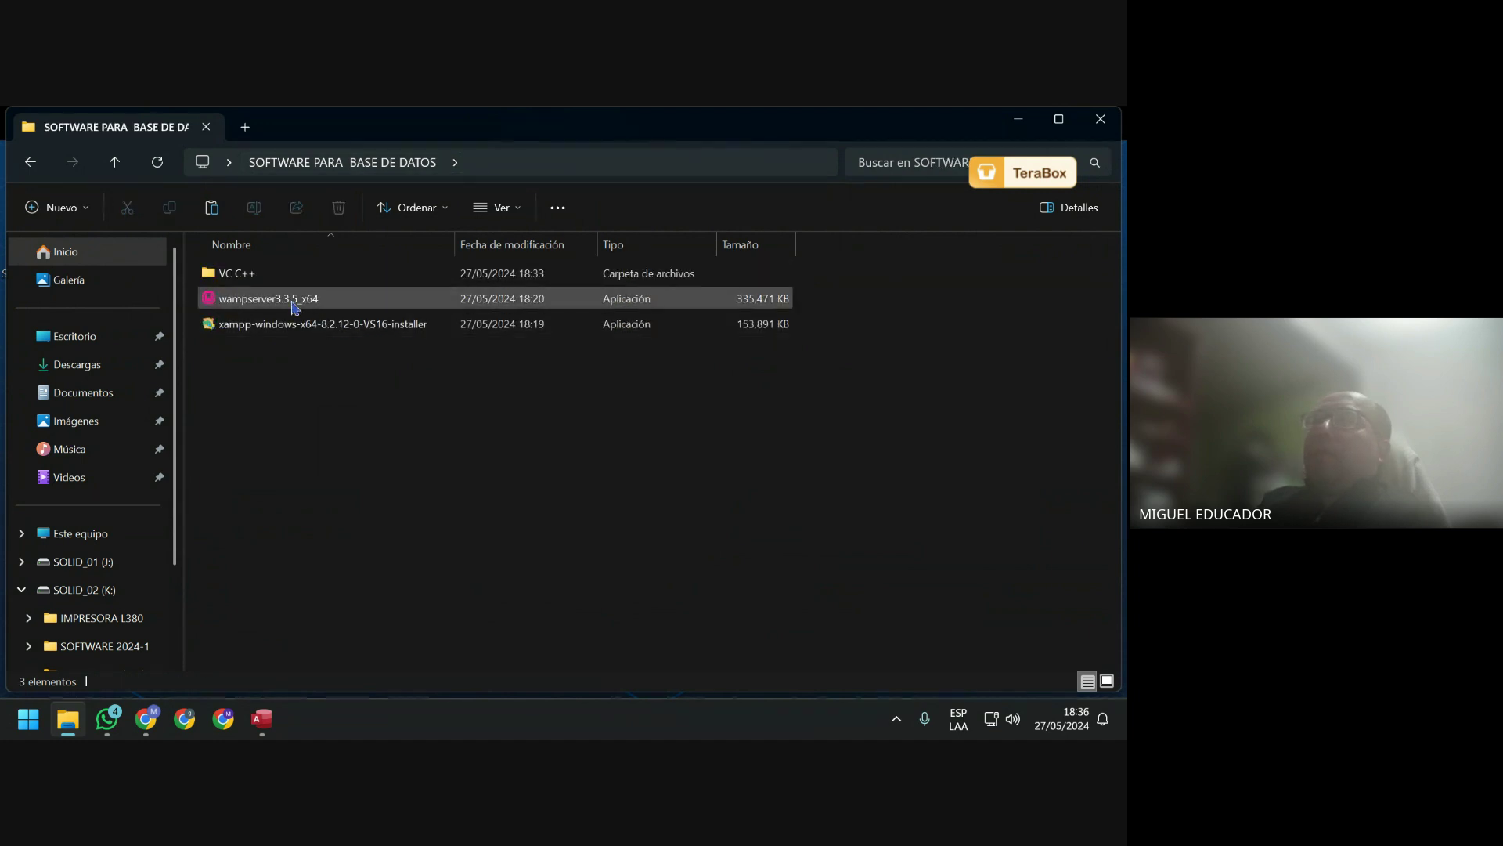
right_click(294, 309)
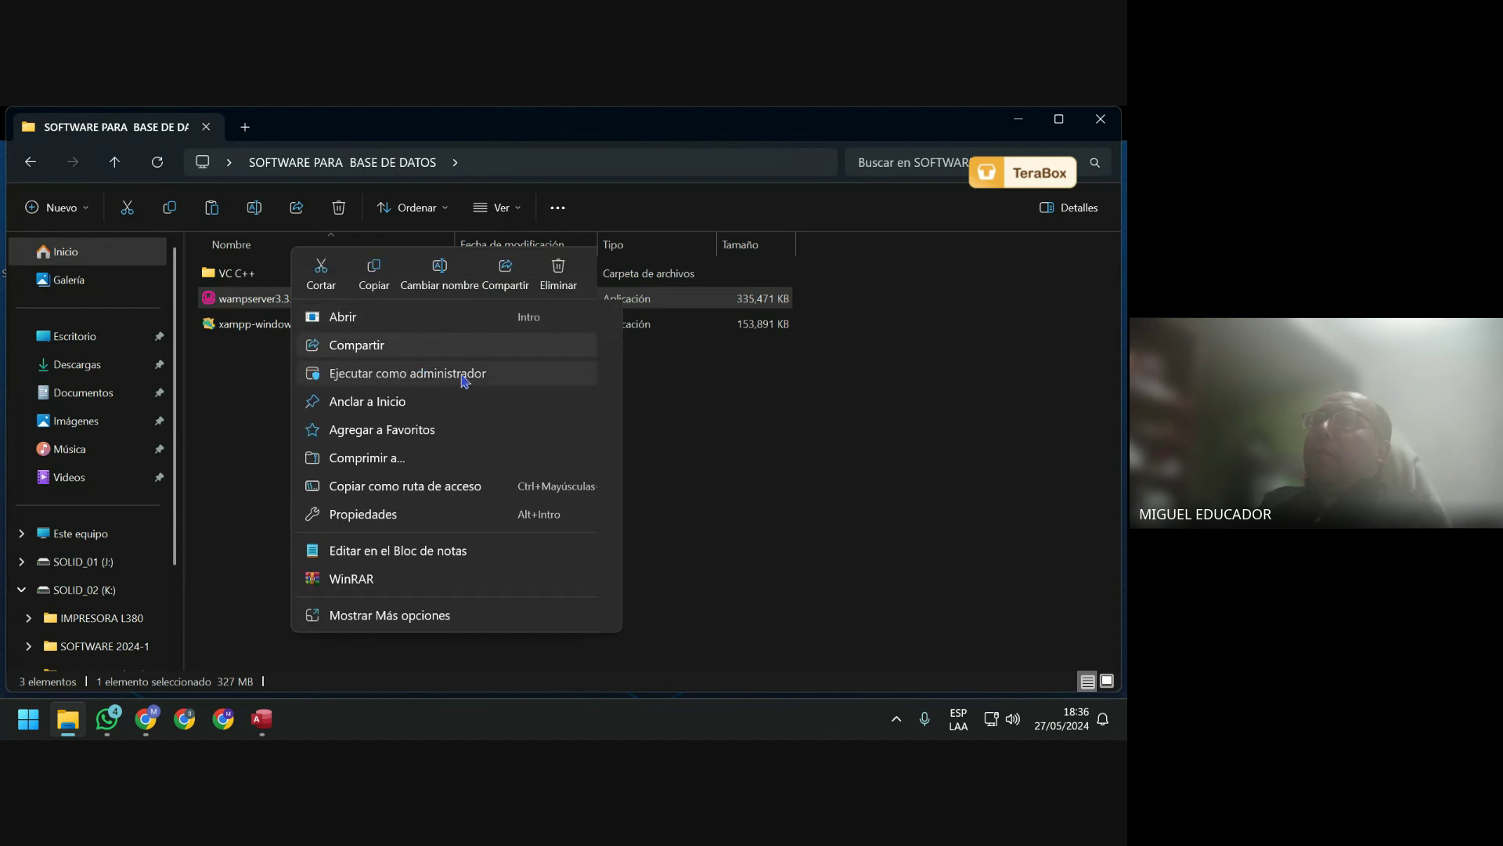
left_click(450, 373)
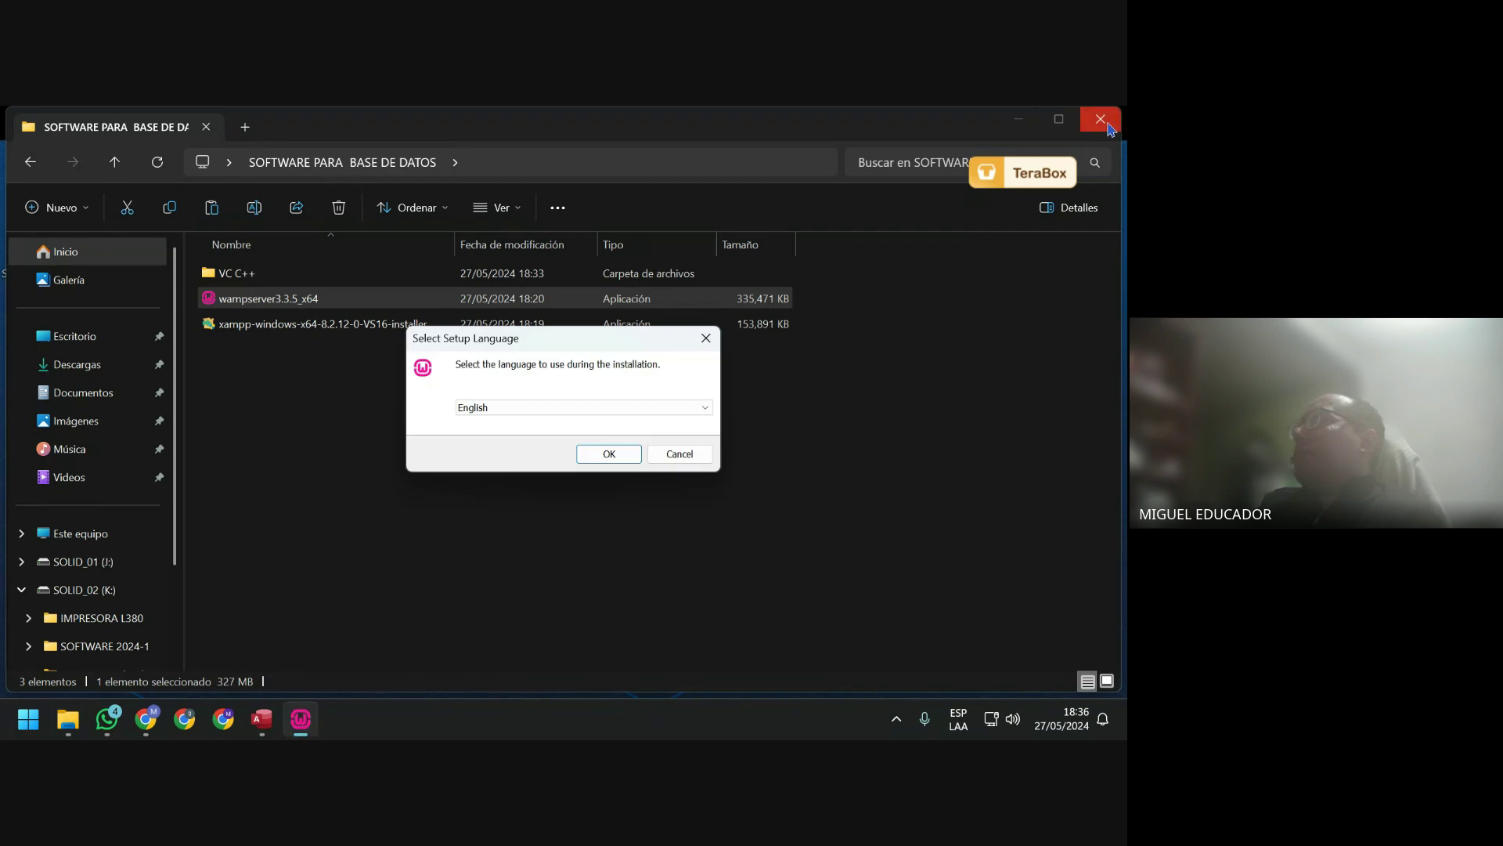
left_click(616, 456)
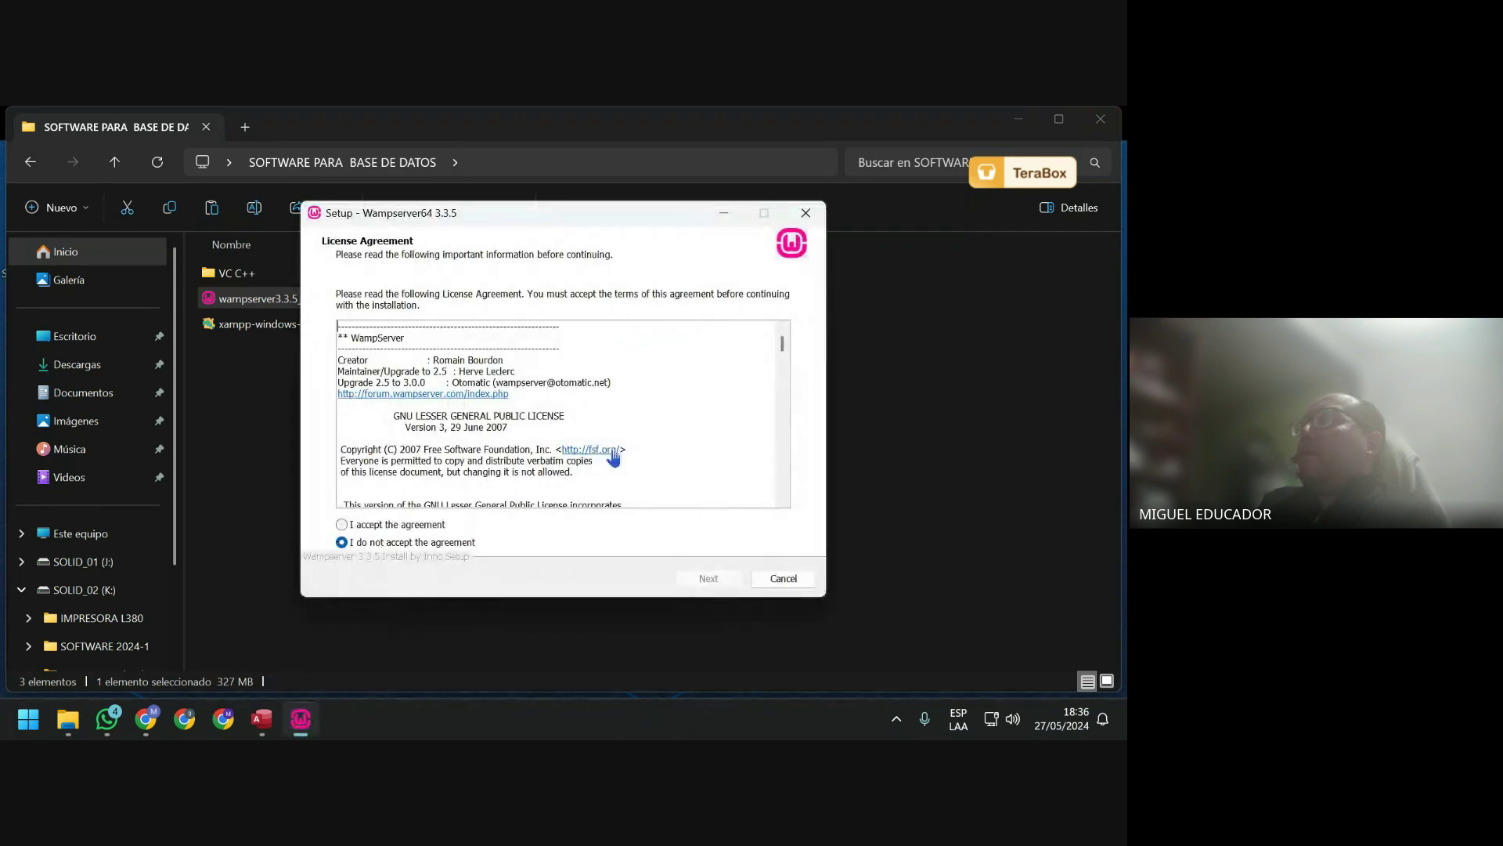
left_click(384, 526)
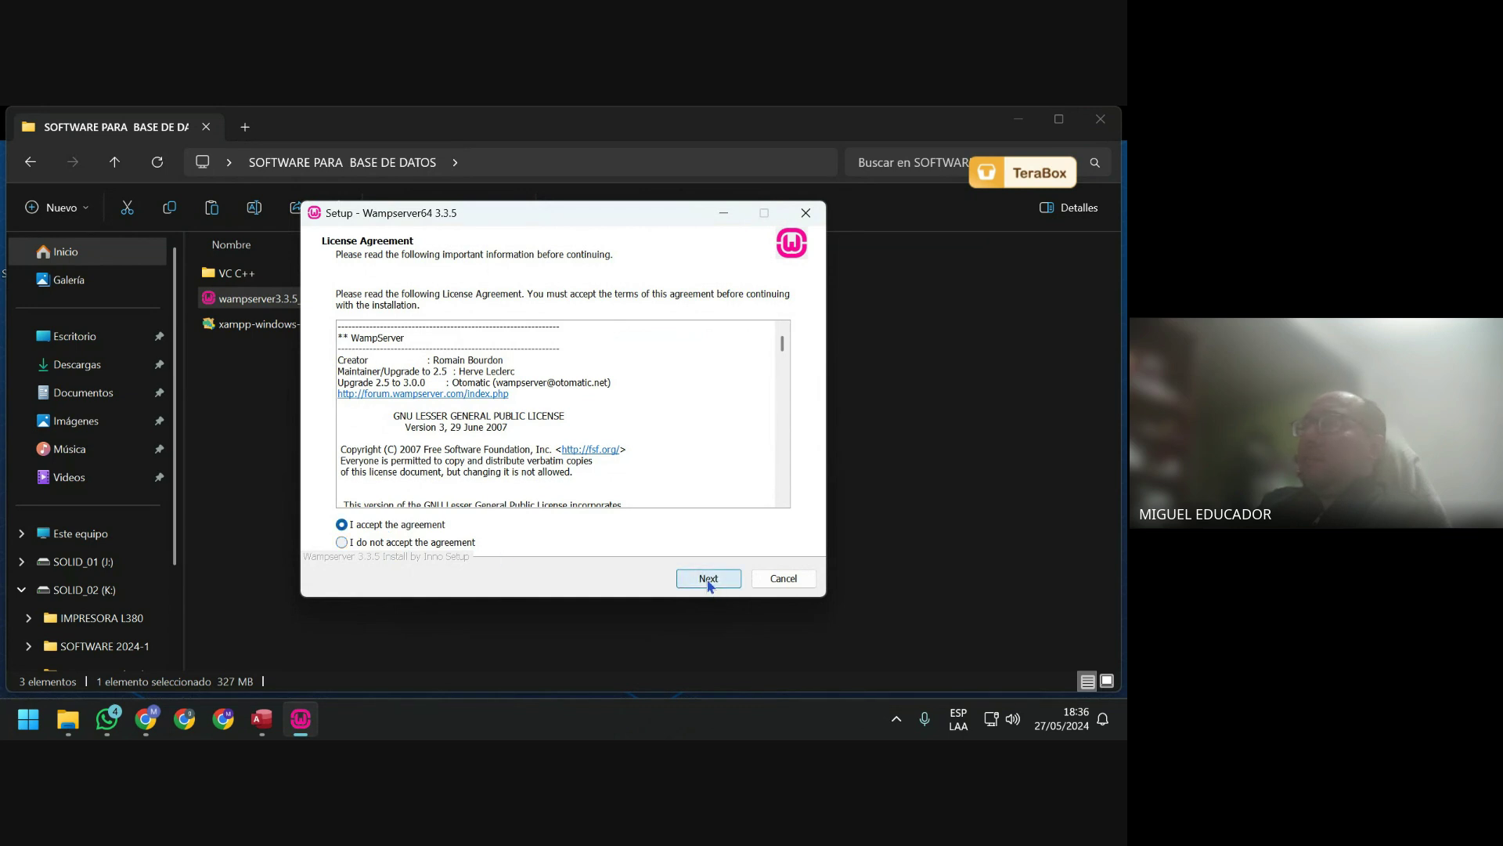
left_click(708, 578)
left_click(709, 580)
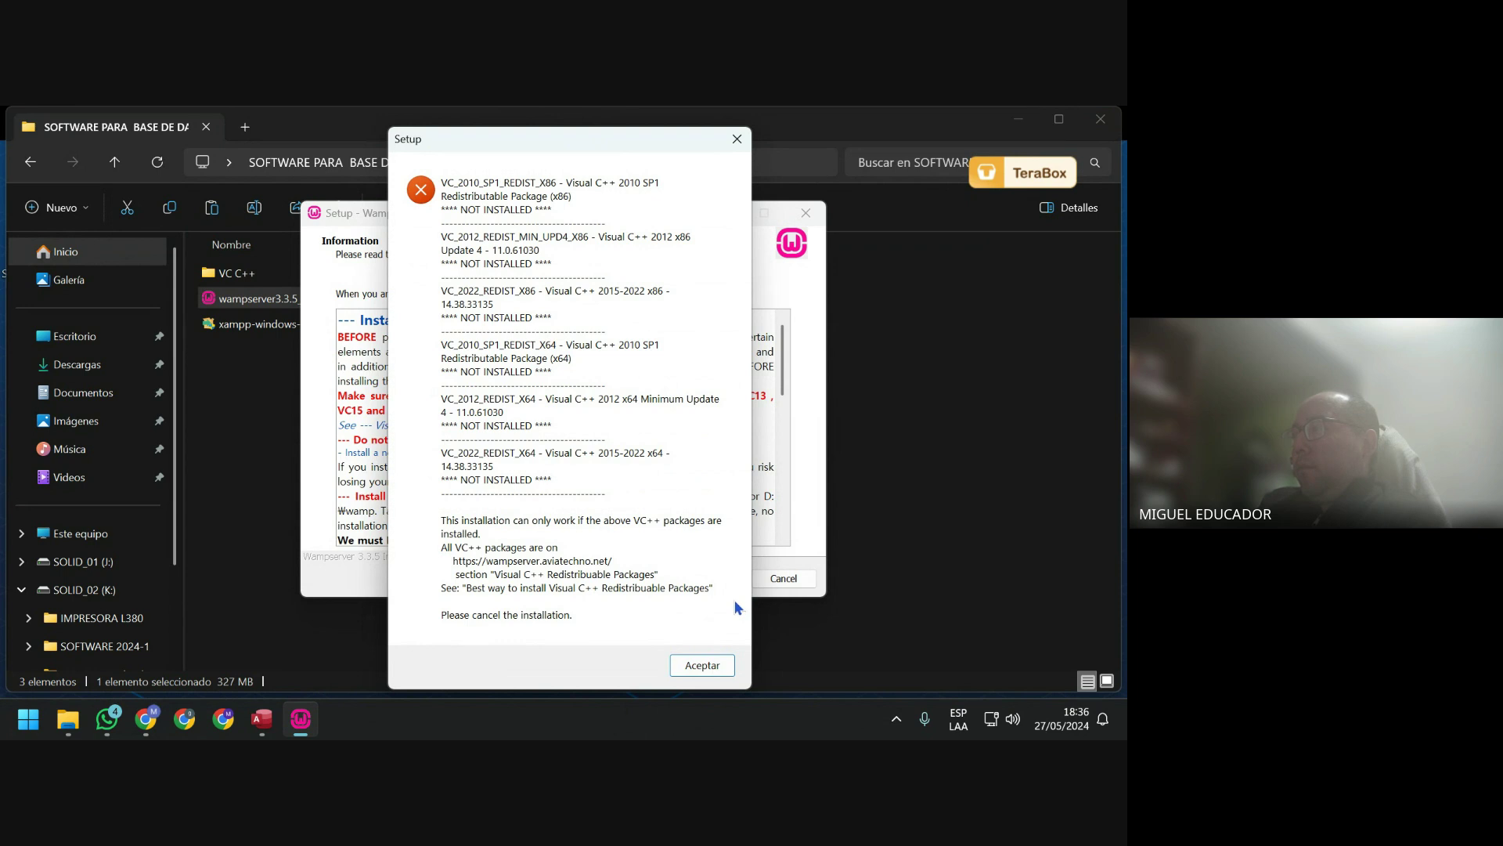
Retry continuing past the WampServer setup's information page, dismiss the package error, and exit the setup.
left_click(714, 666)
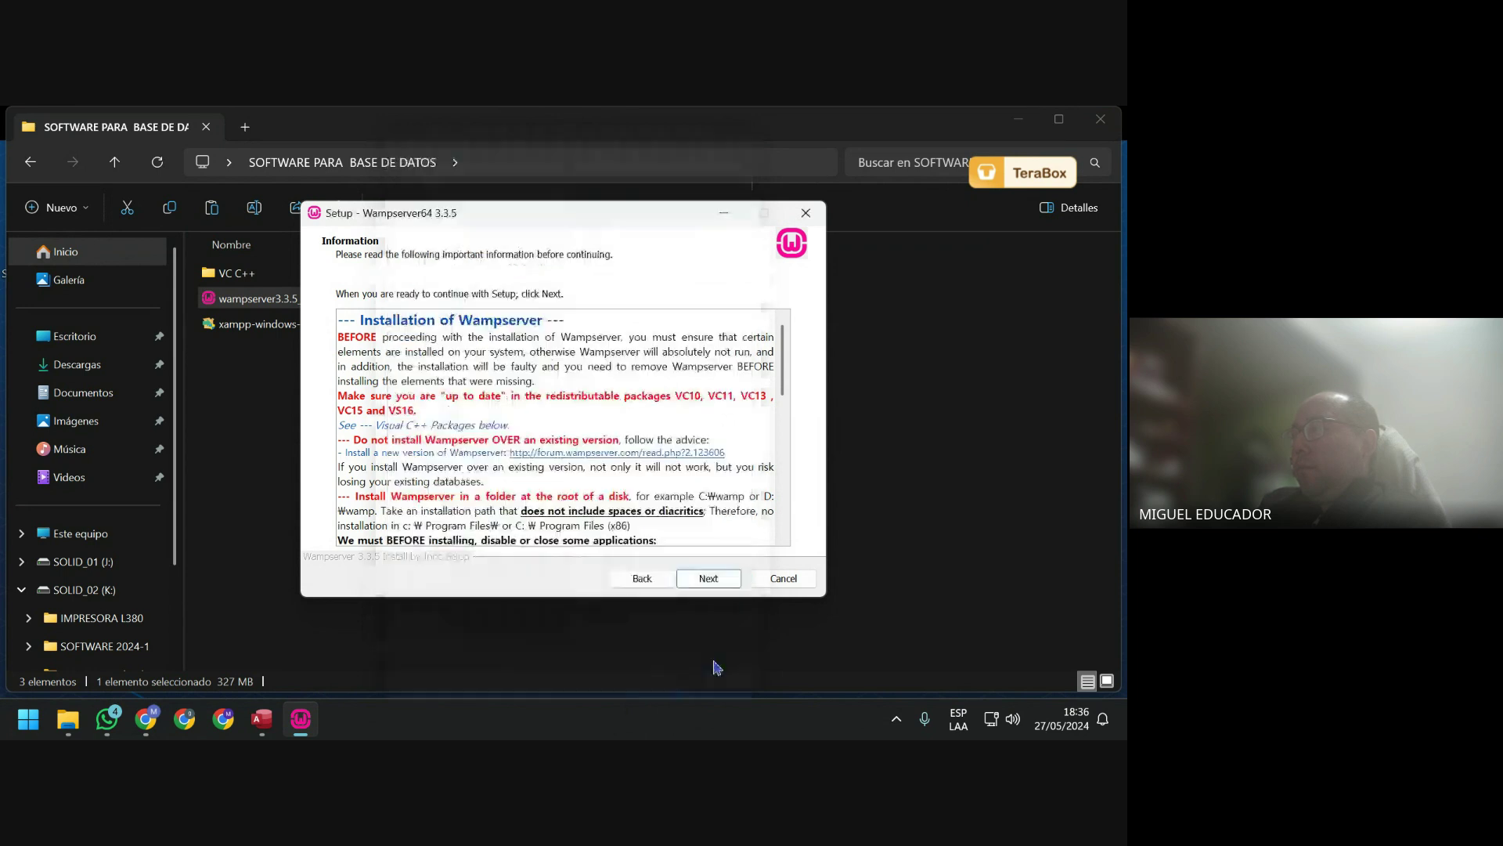
left_click(708, 580)
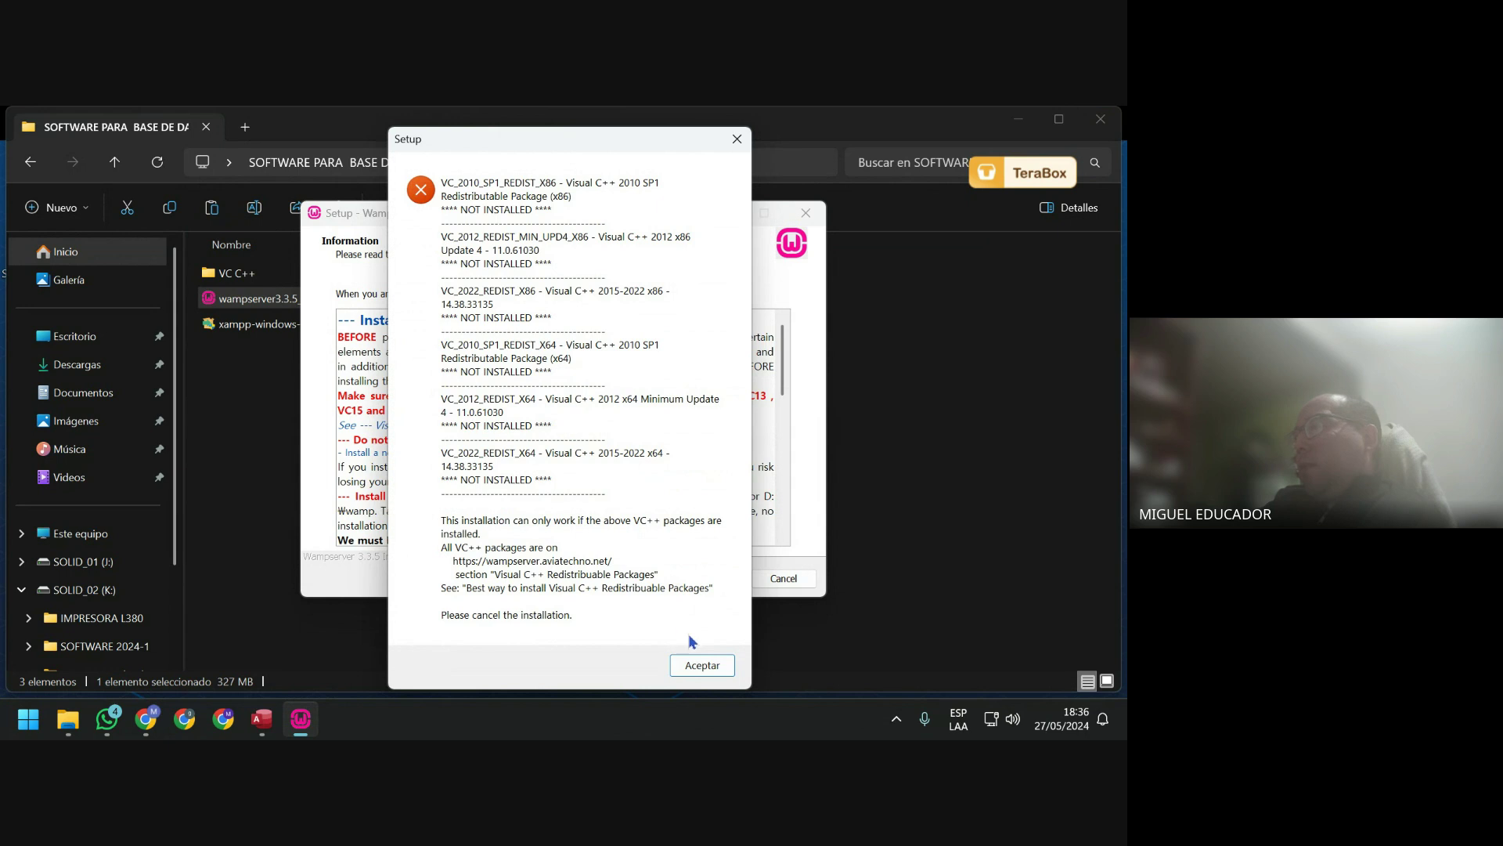
left_click(699, 665)
left_click(783, 578)
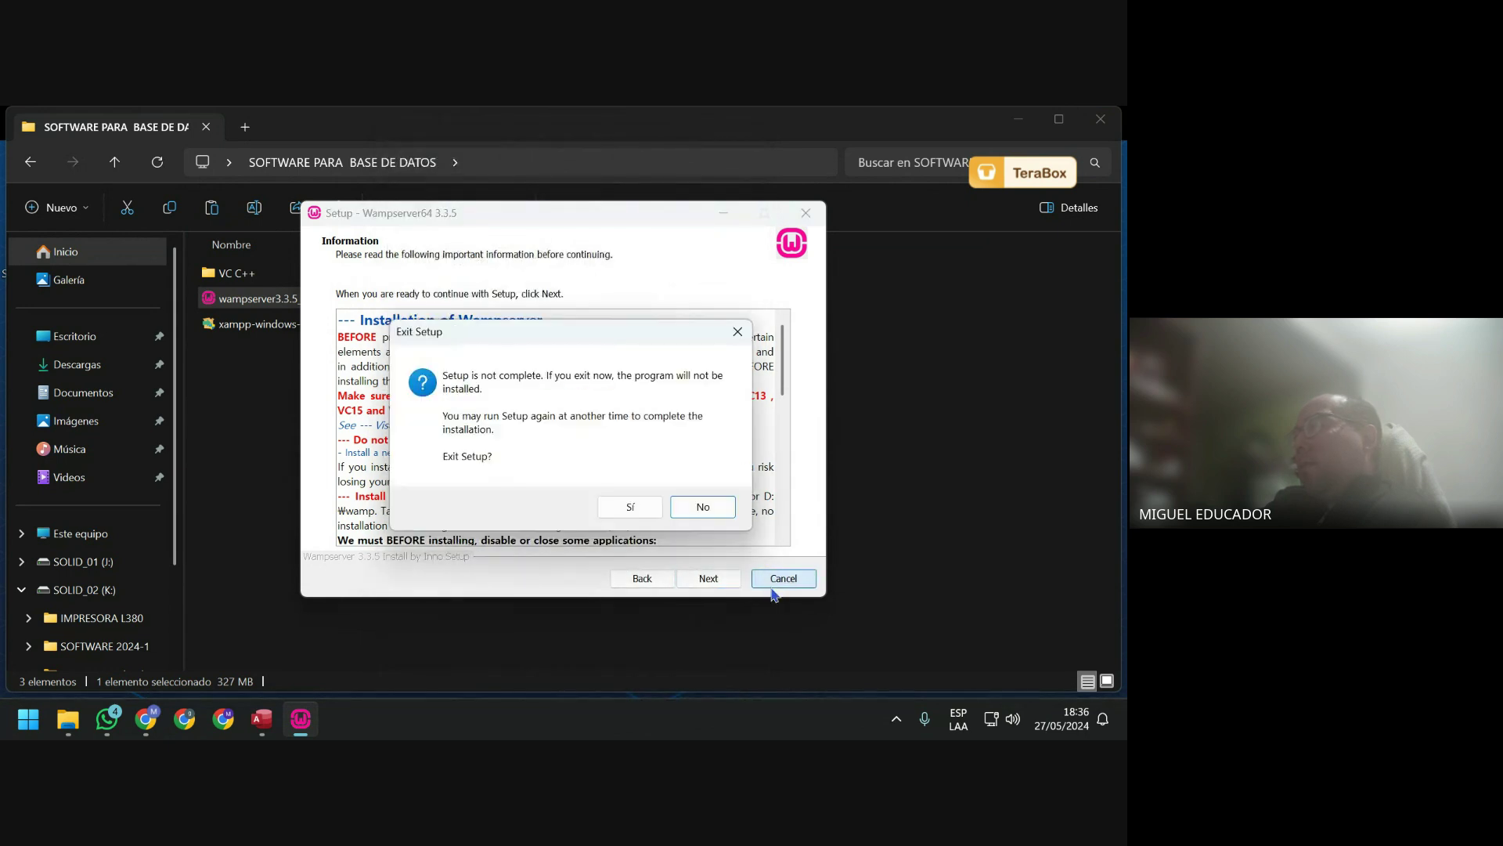
left_click(632, 511)
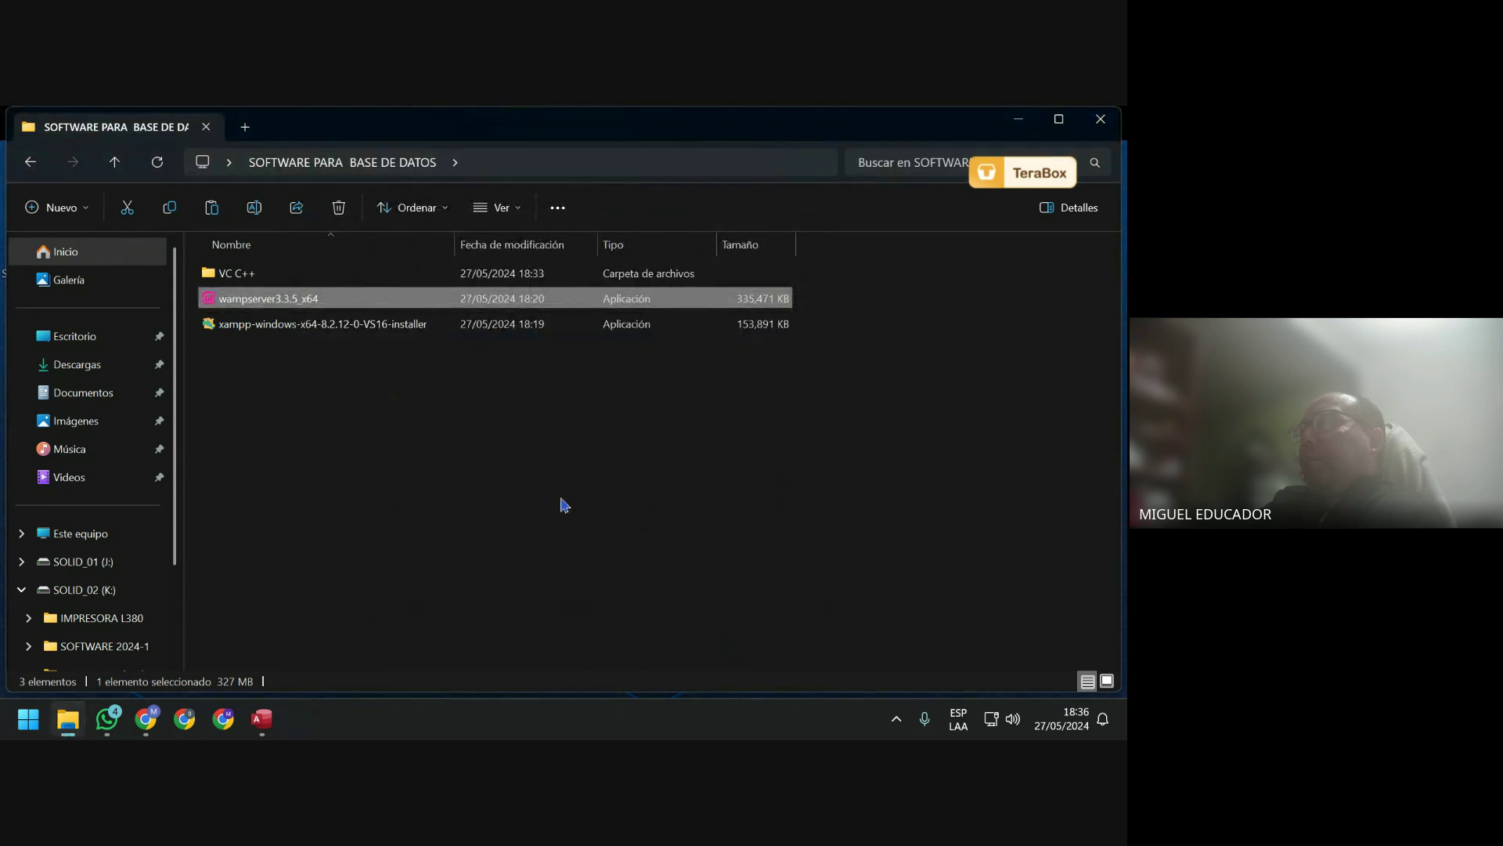
Close the SOFTWARE PARA BASE DE DATOS window, refresh the desktop, and check the hidden system tray icons.
left_click(352, 335)
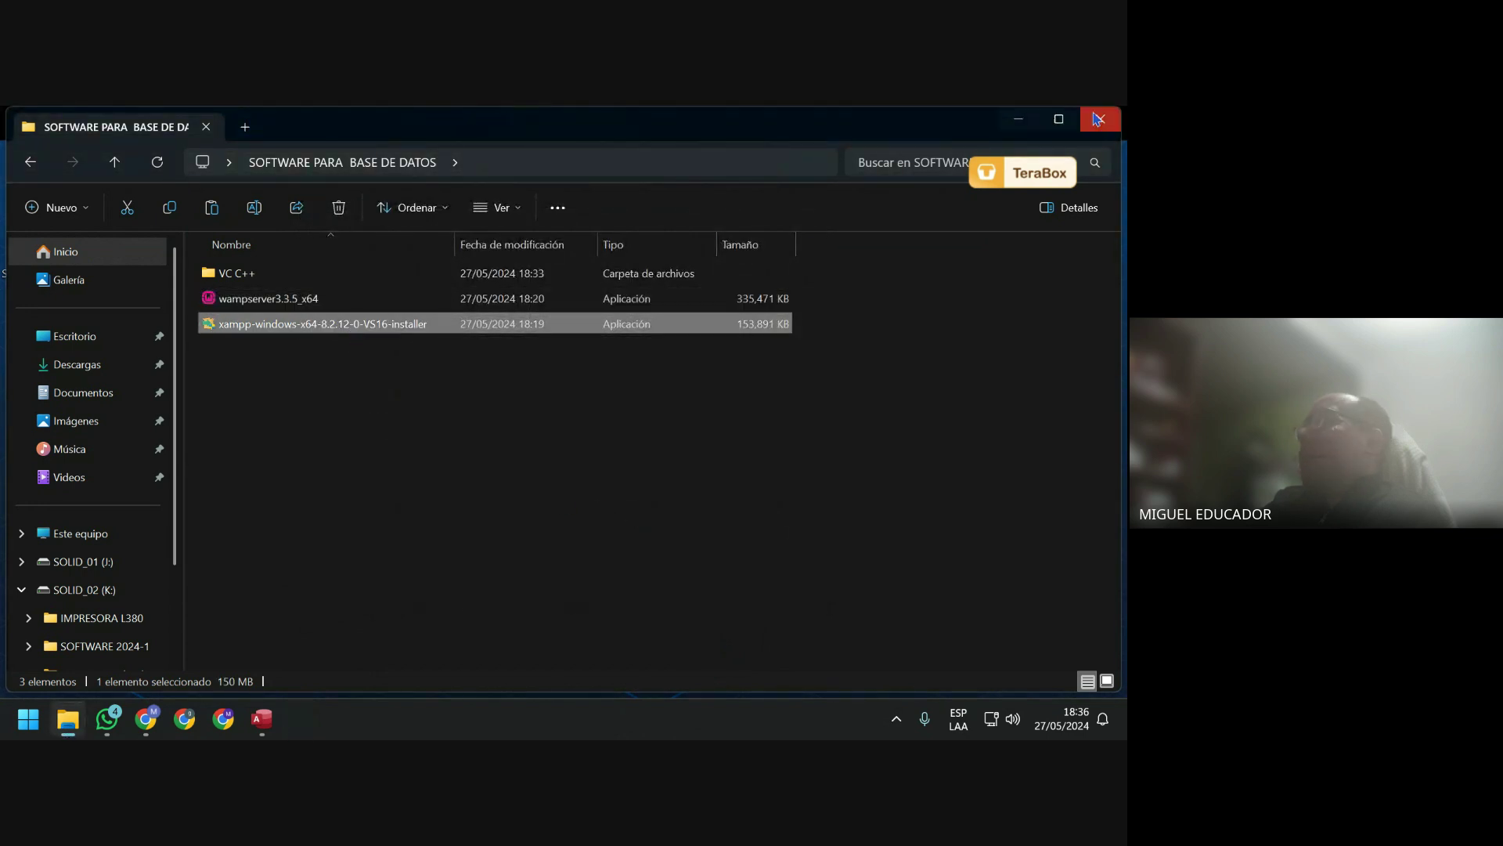
left_click(1100, 119)
right_click(208, 231)
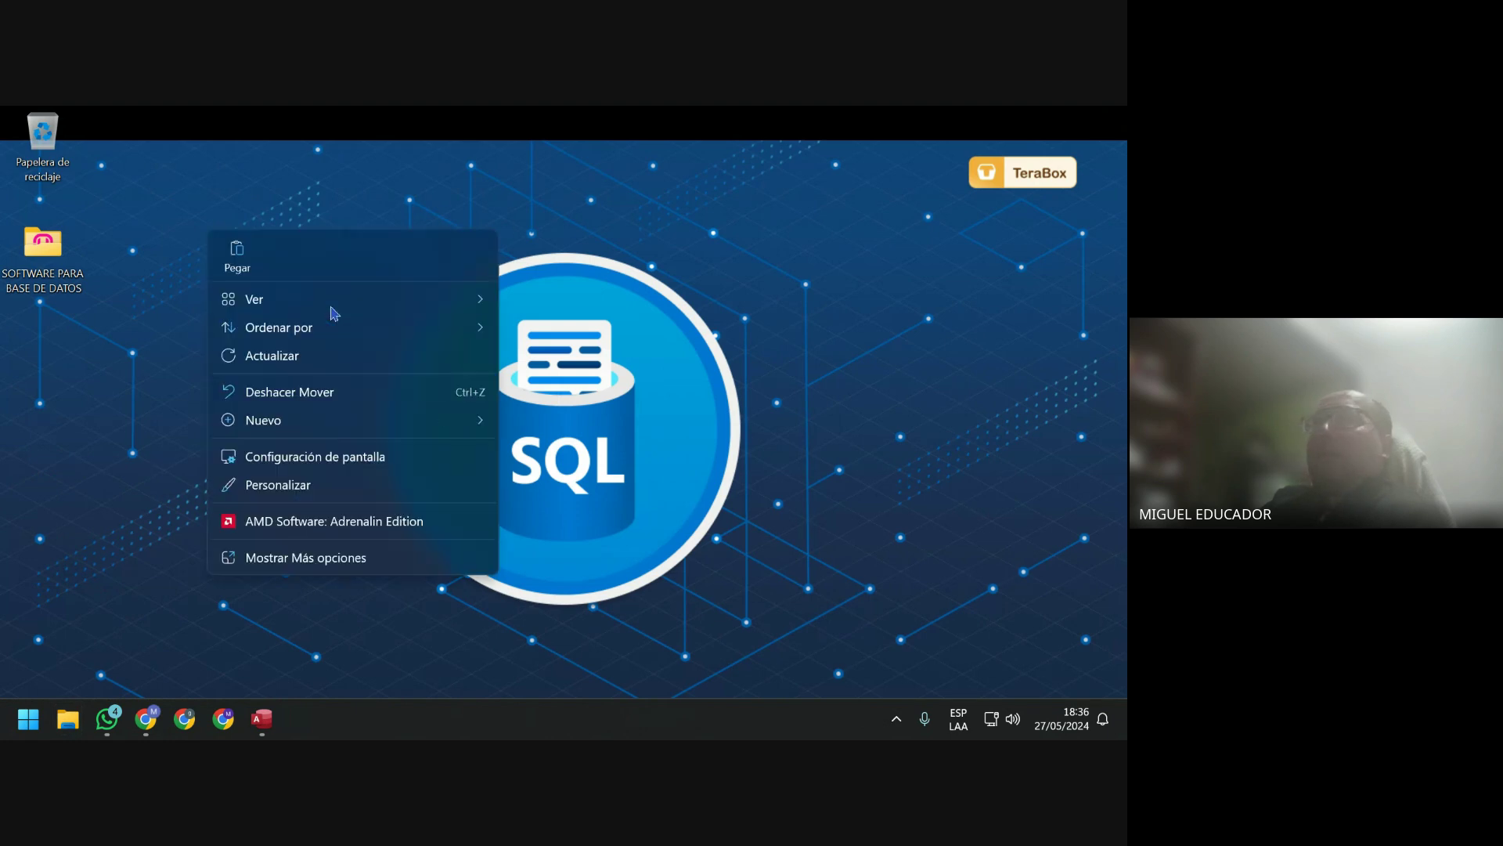
left_click(330, 359)
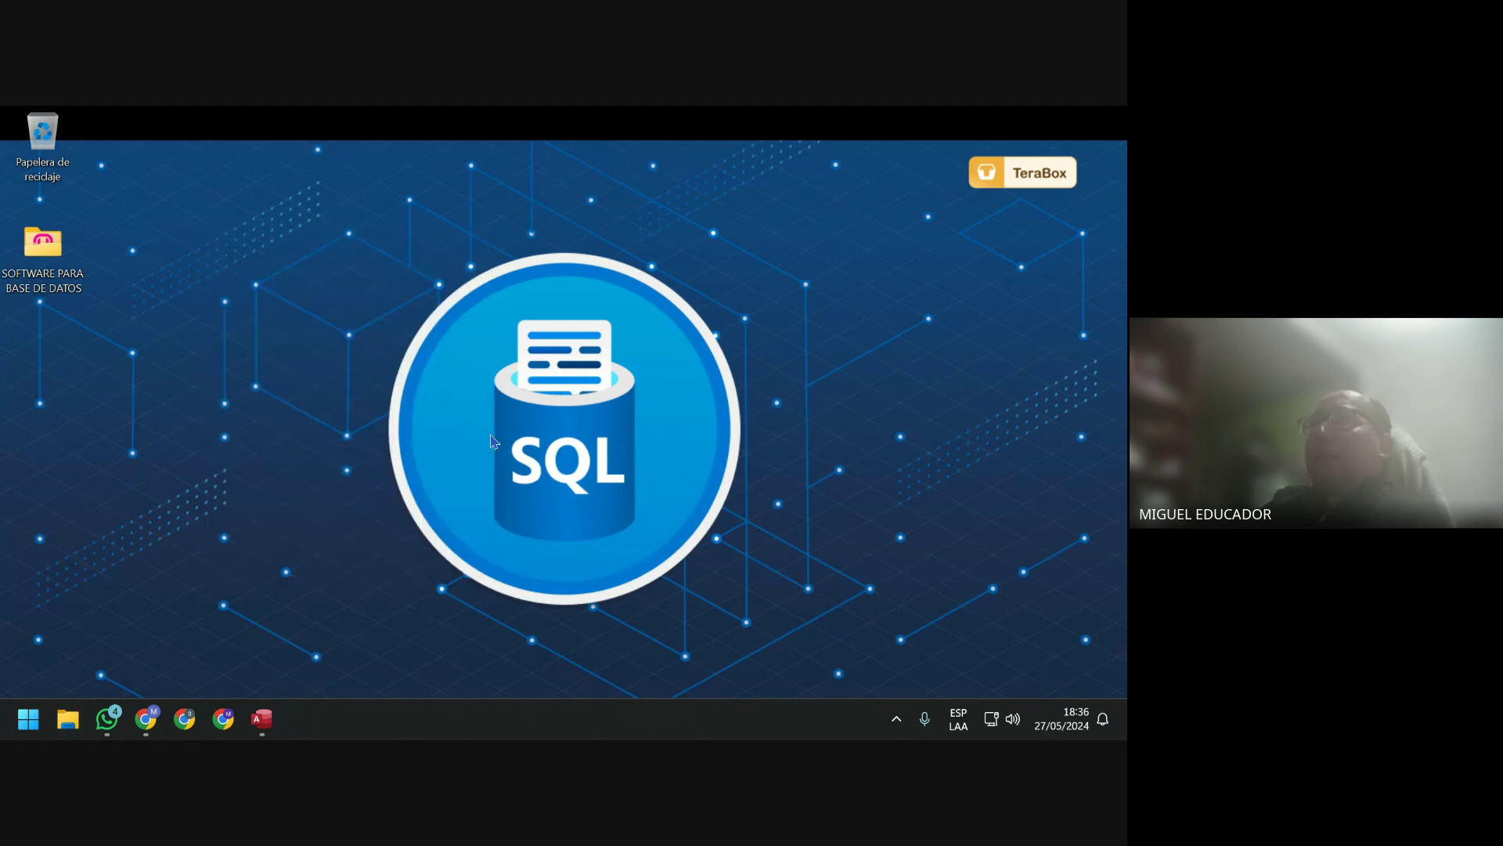
left_click(896, 719)
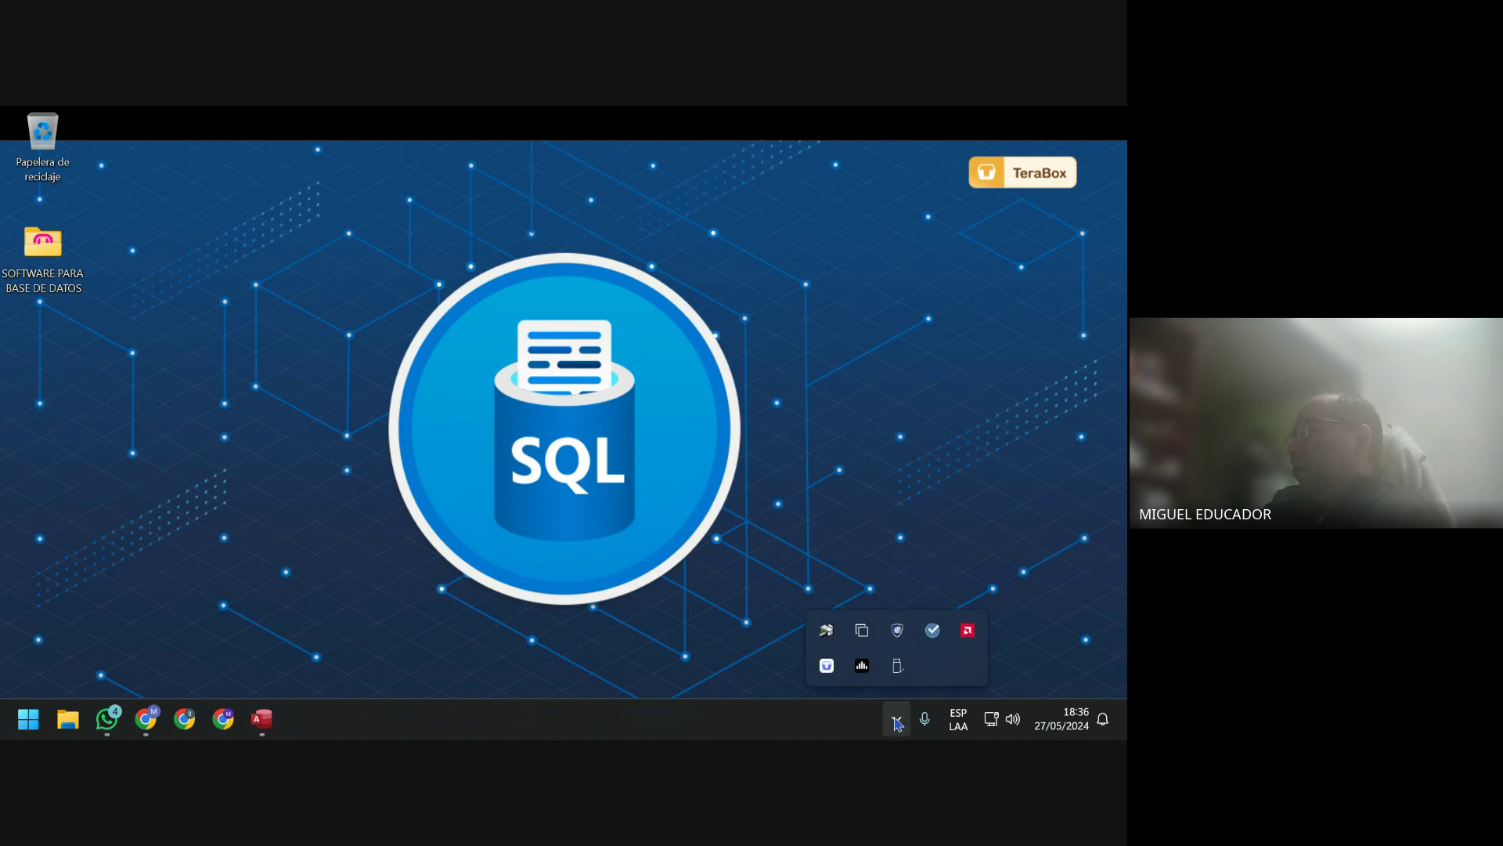
left_click(897, 719)
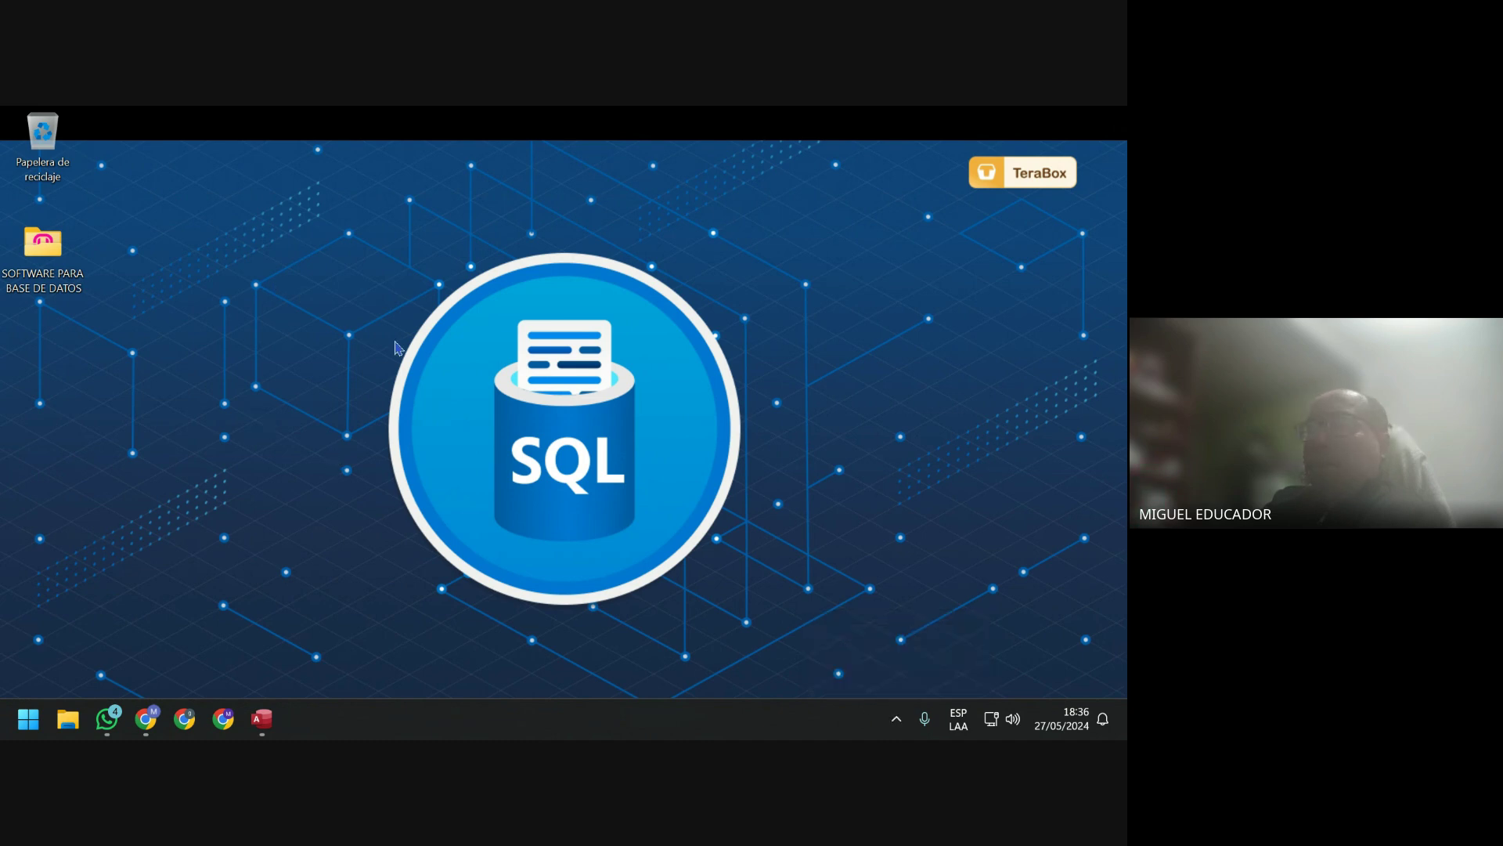
right_click(277, 283)
mouse_move(397, 349)
left_click(358, 422)
Close the BASE_DE_DATOS_NEPTUNO_NUEVO database in Access and restart the computer.
left_click(263, 720)
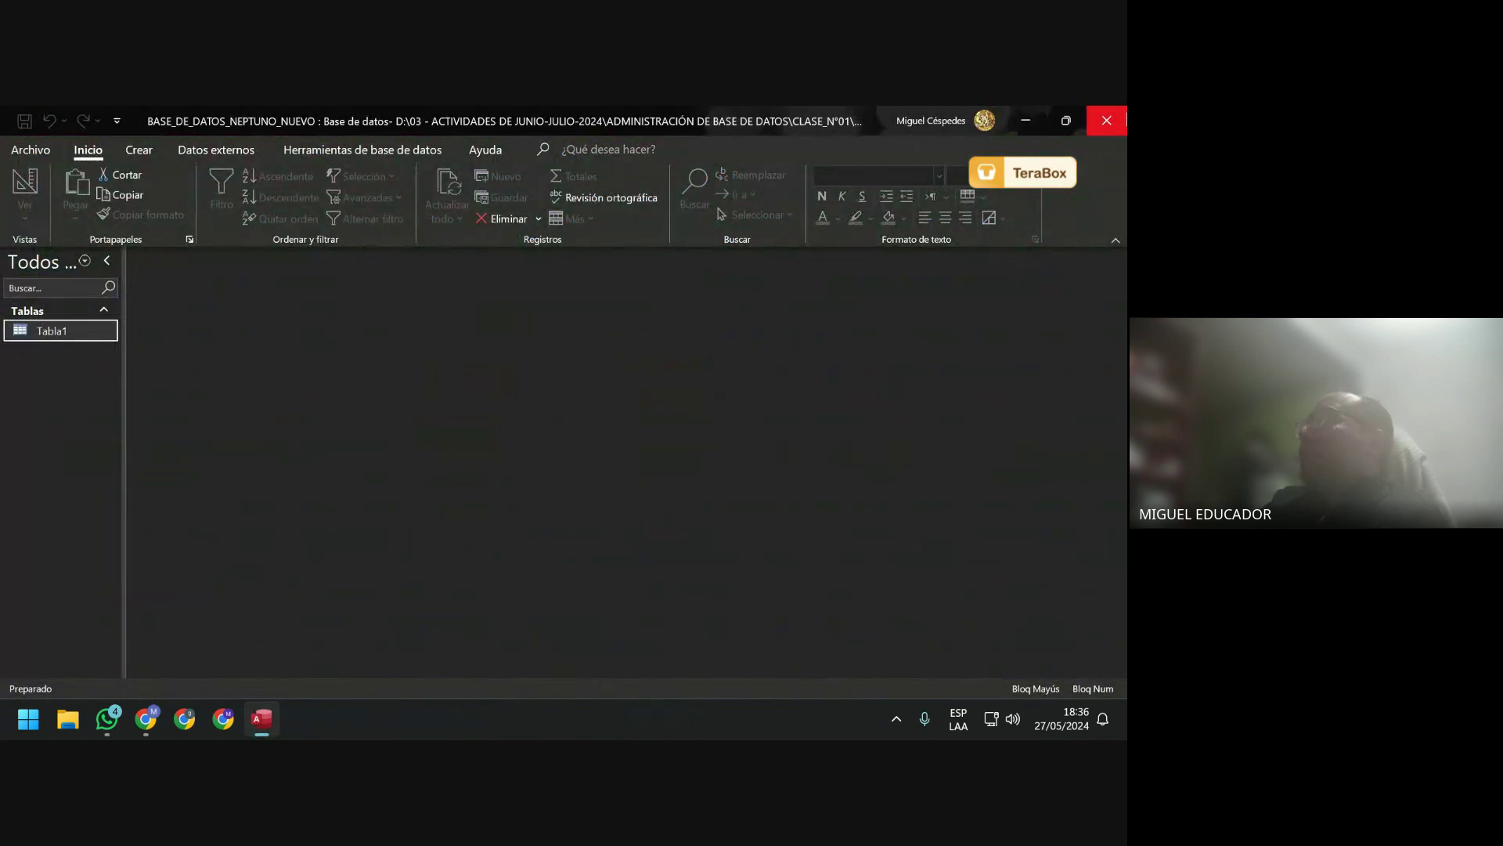
left_click(1123, 120)
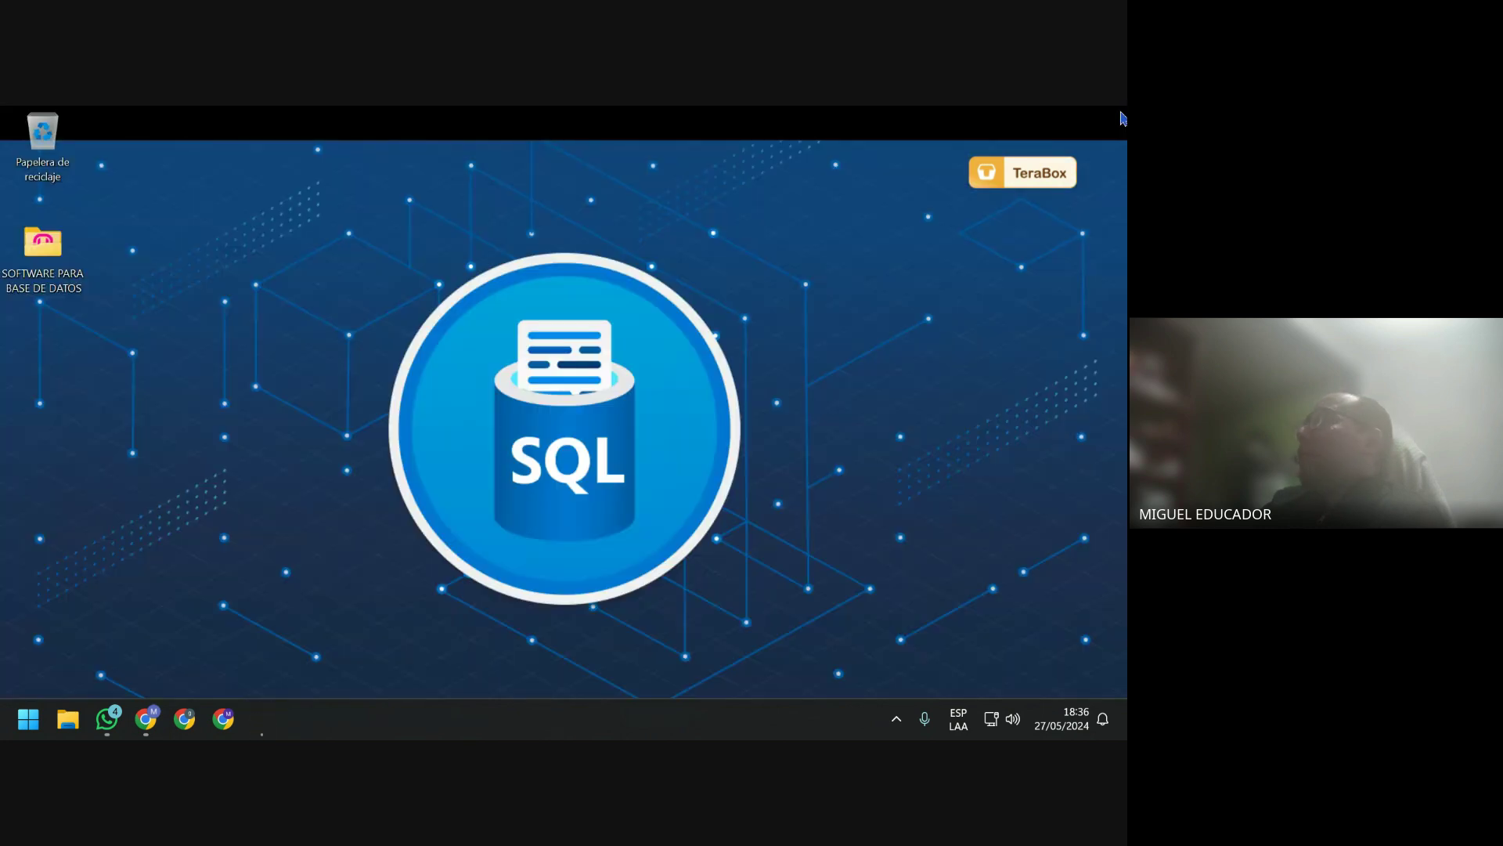
right_click(321, 425)
left_click(321, 425)
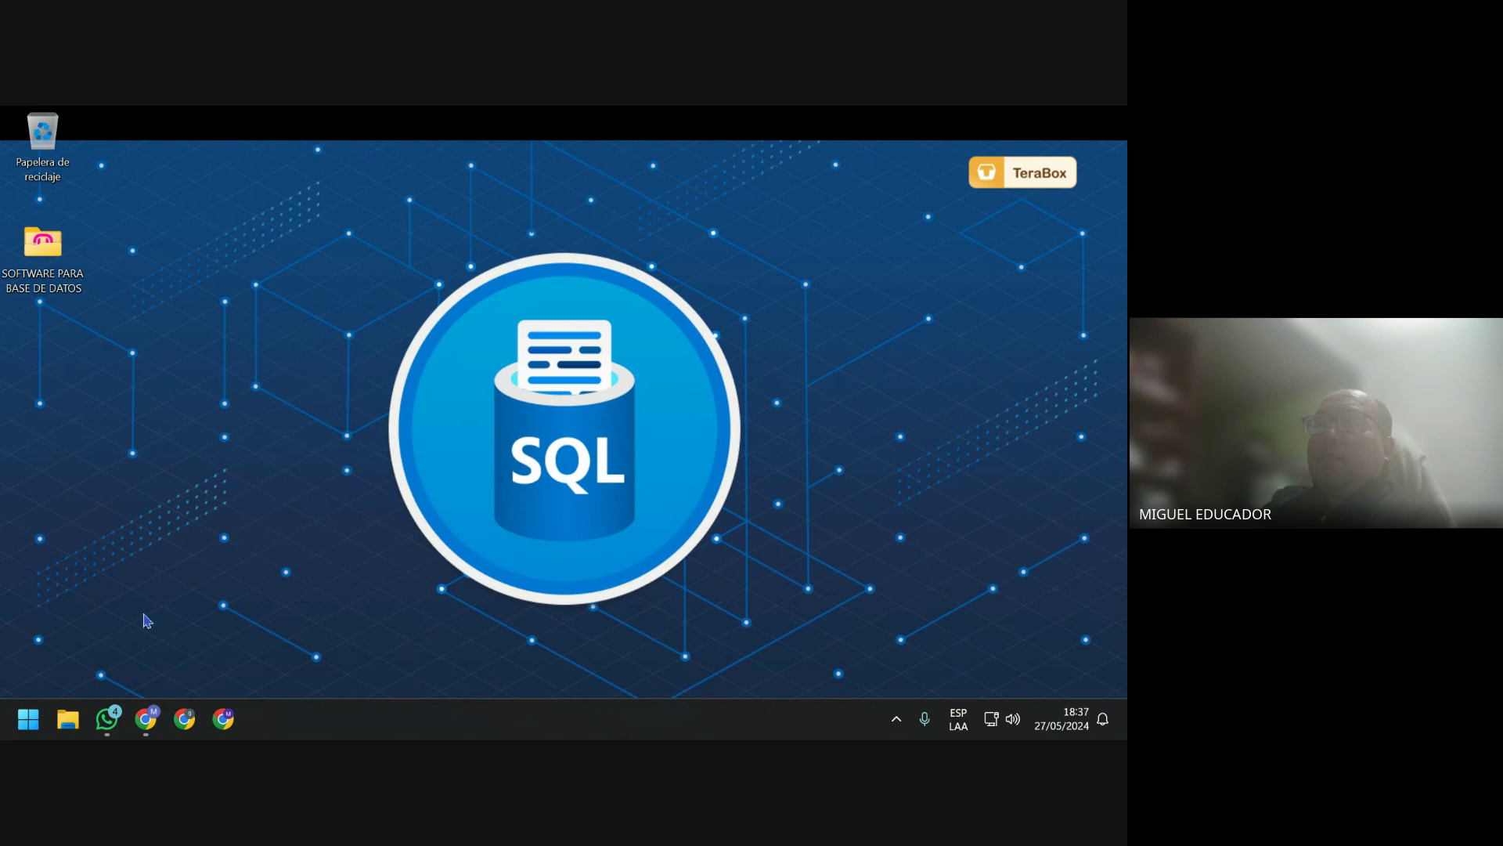
left_click(30, 728)
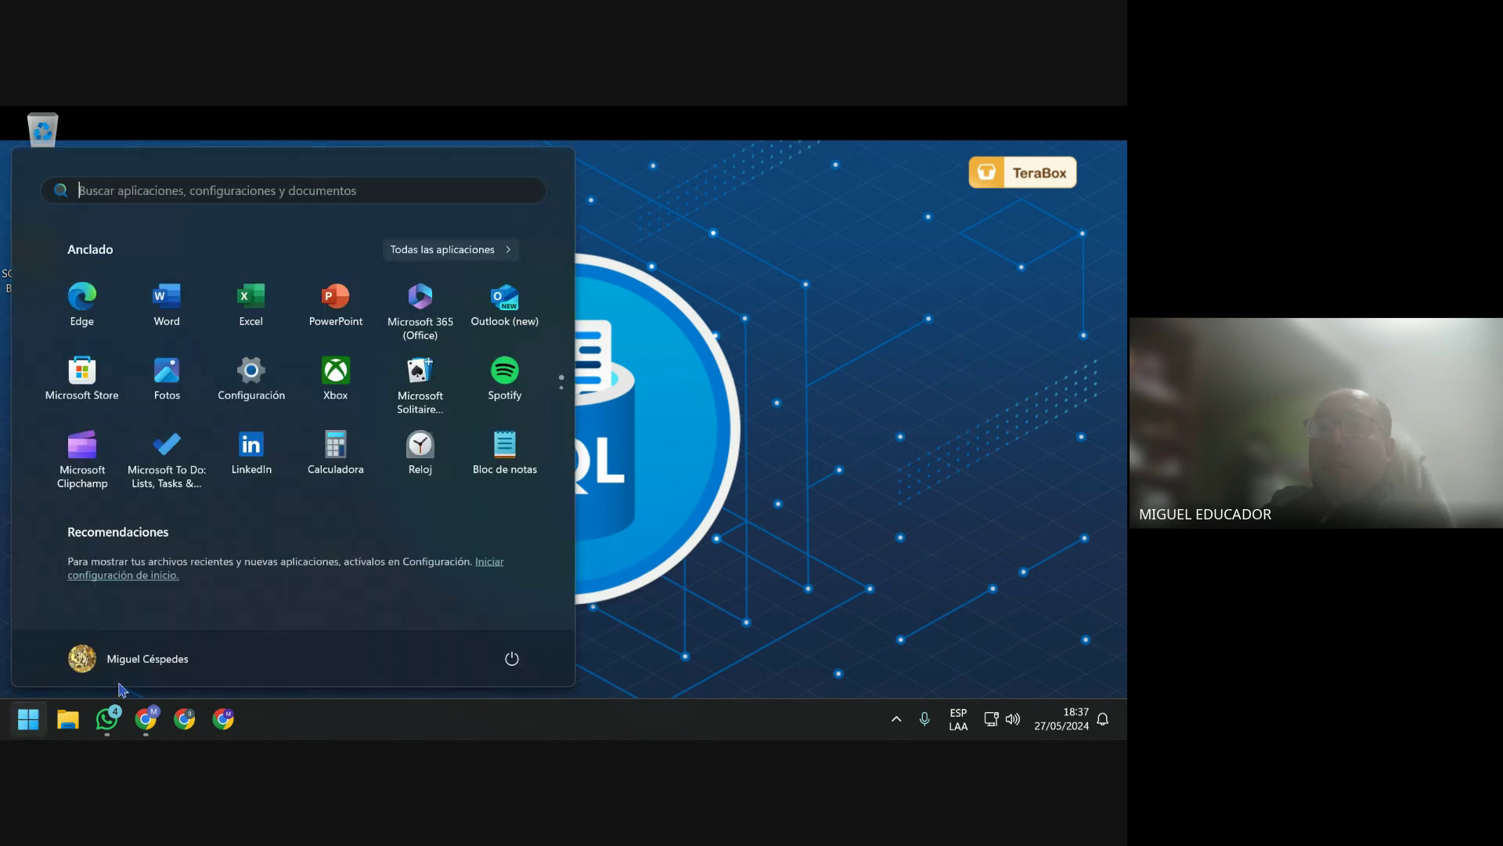
left_click(512, 657)
left_click(523, 624)
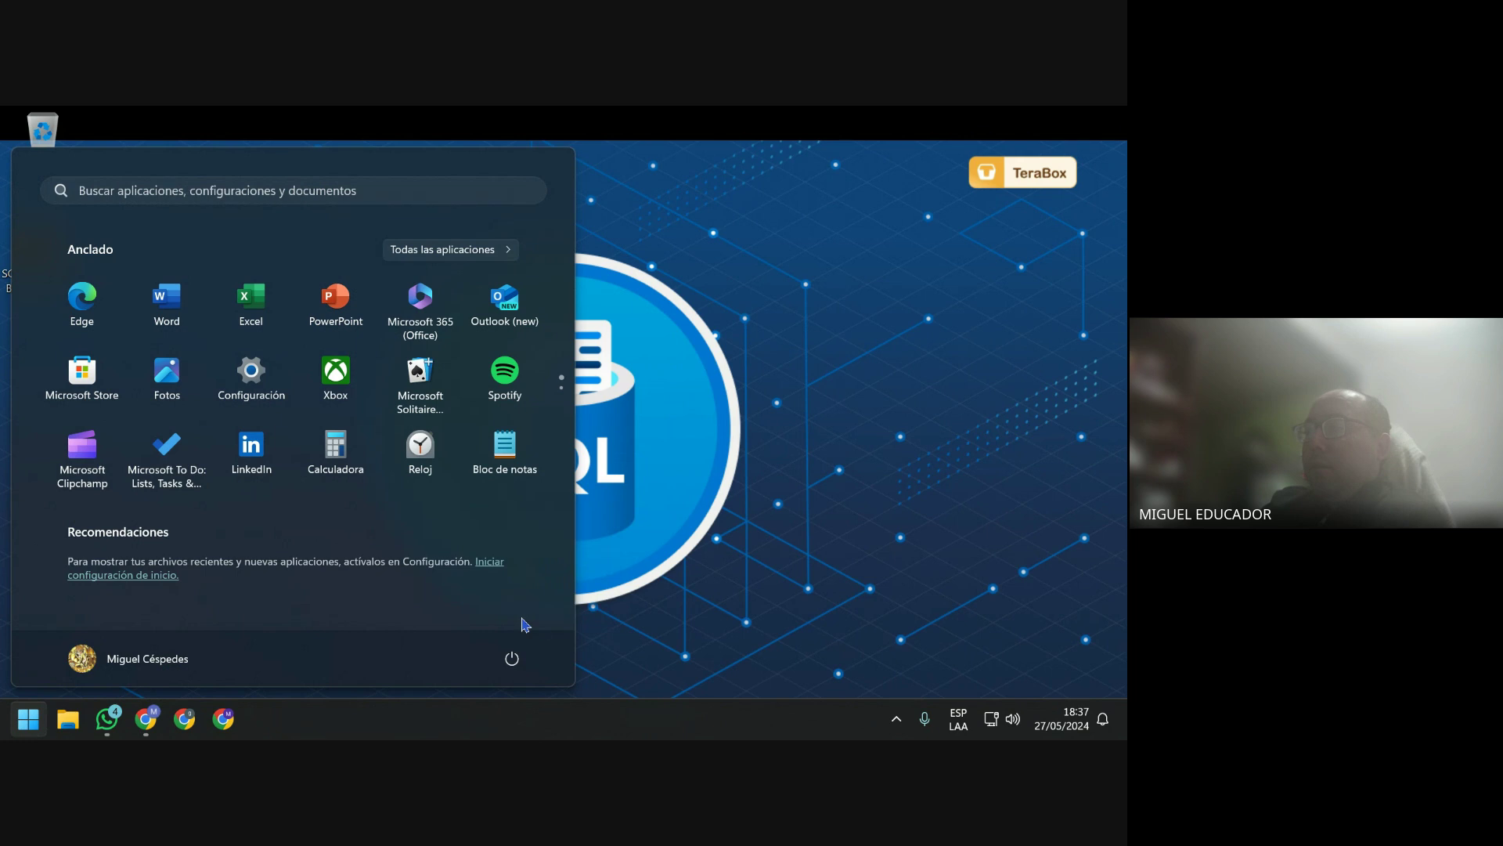
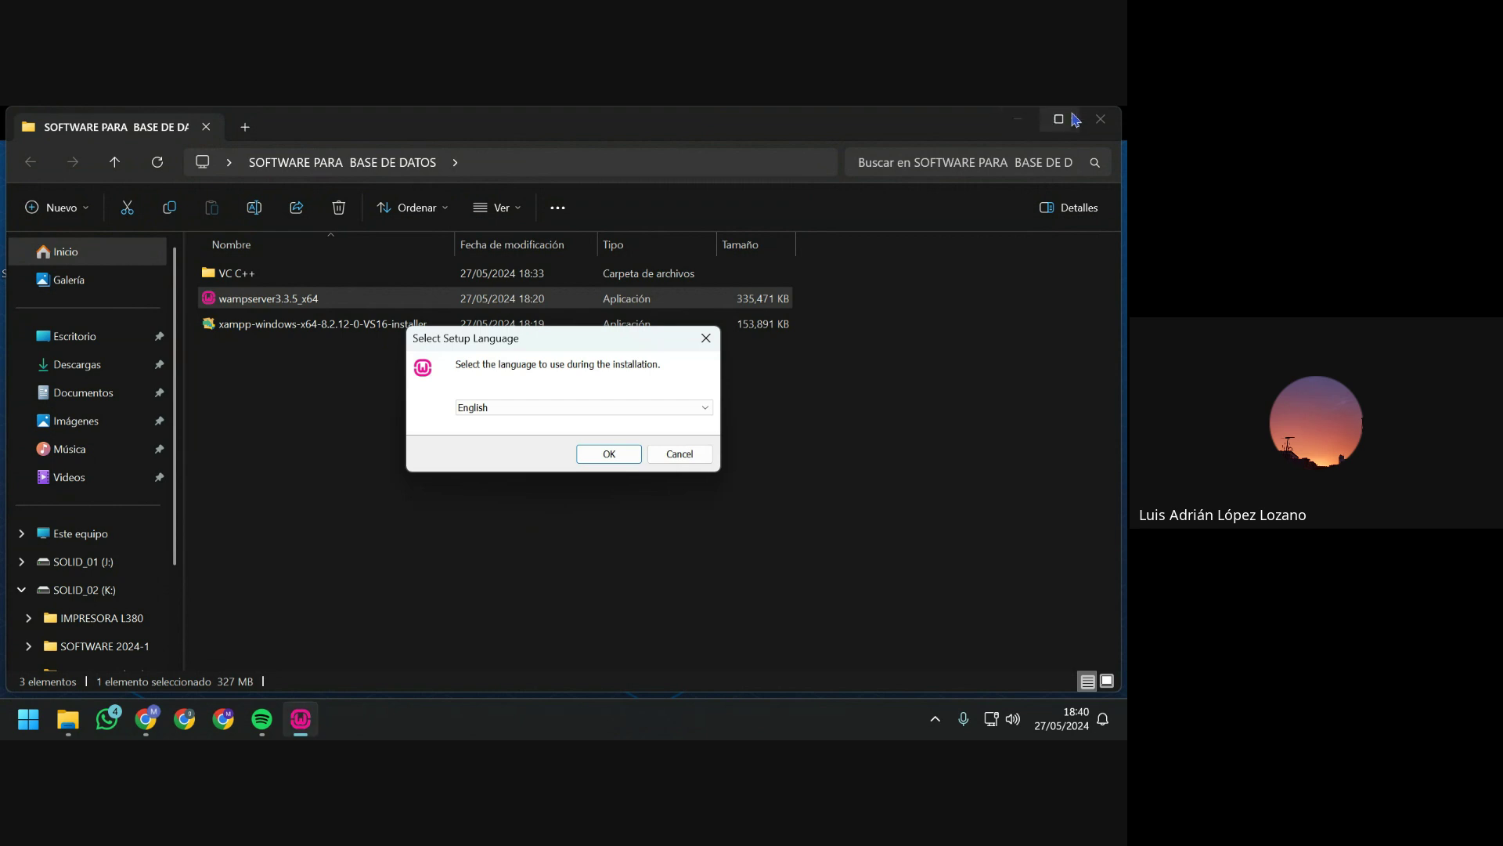
Close the folder window, keep English as the WampServer setup language, accept the license agreement, and try to continue past the information page.
left_click(1100, 119)
left_click(587, 454)
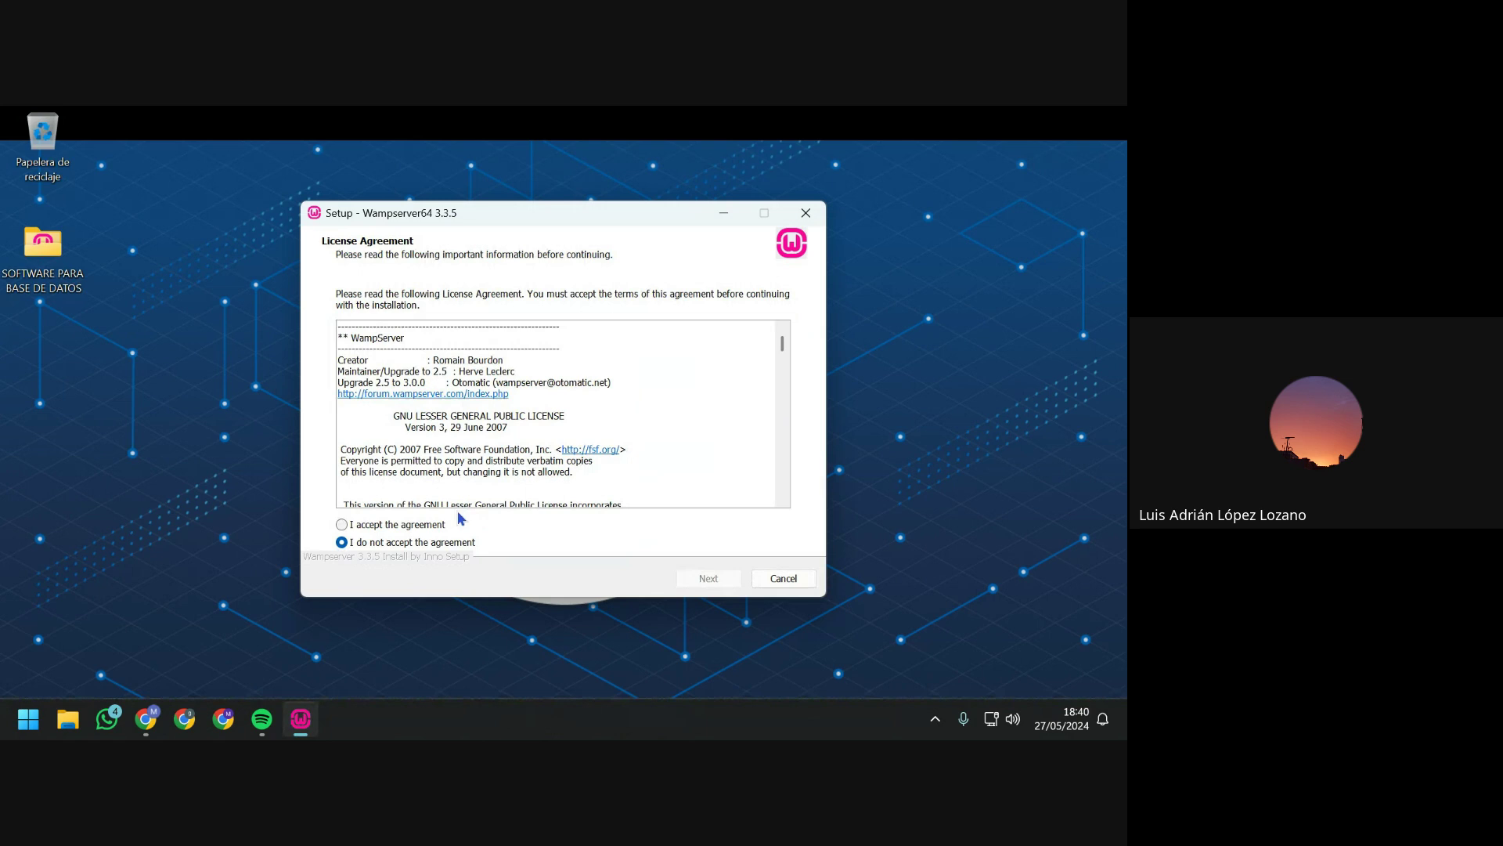
left_click(416, 525)
left_click(704, 583)
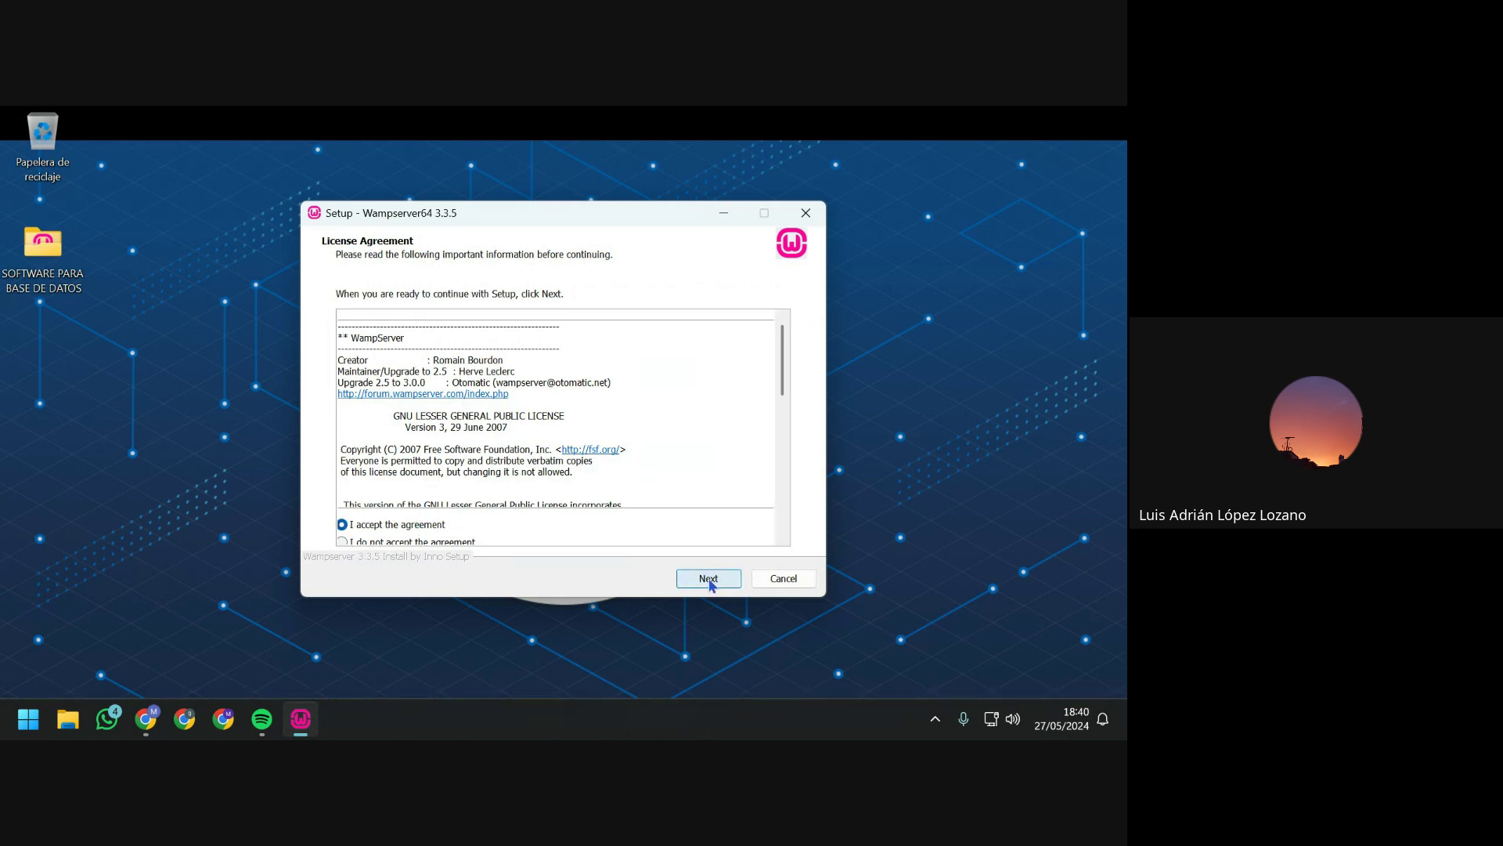
left_click(707, 584)
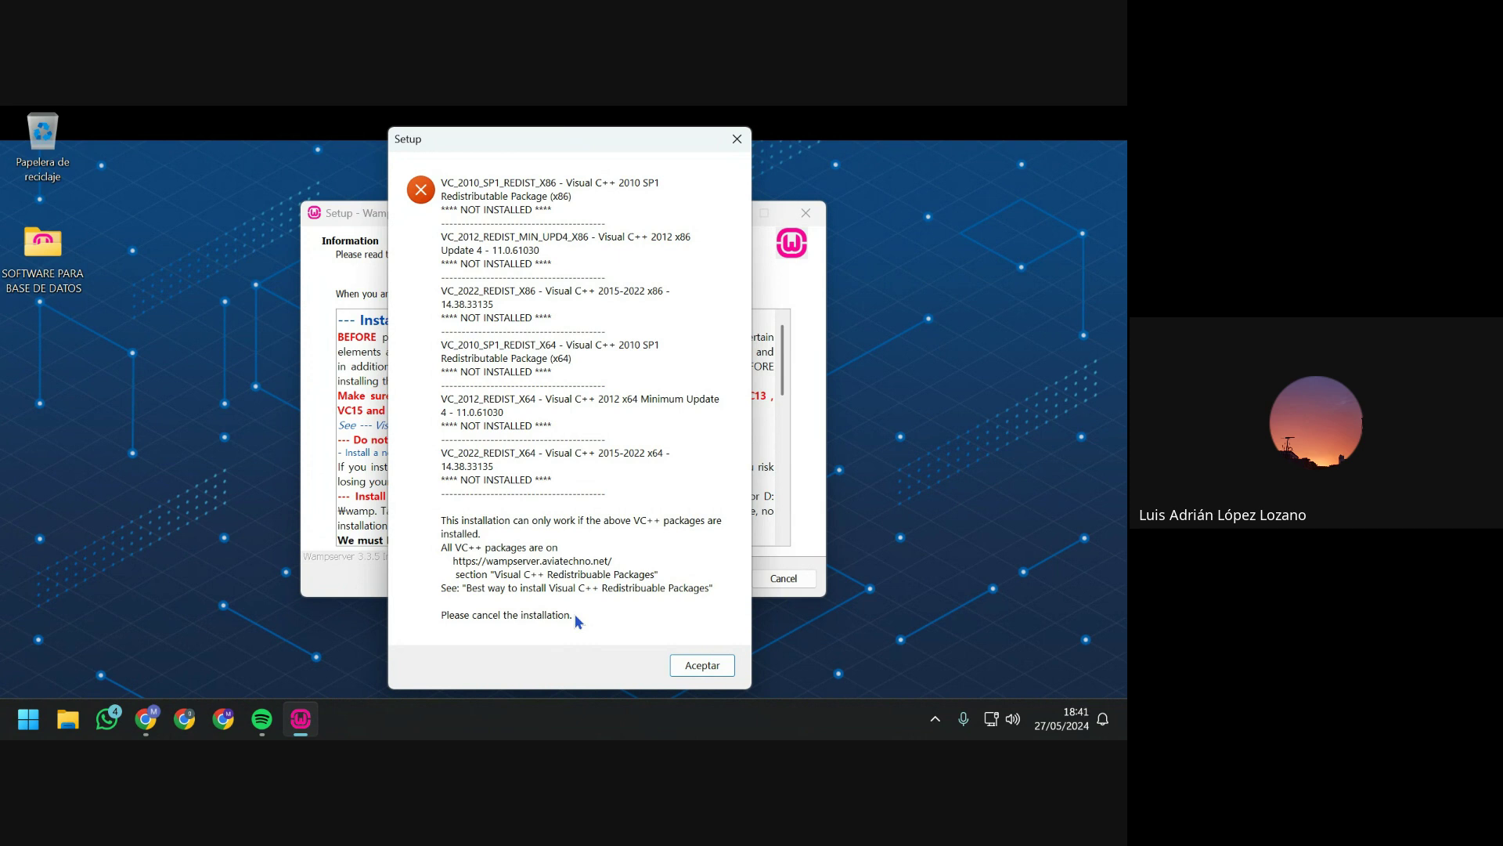
Switch to the Google Meet call in Chrome and unmute the microphone.
left_click(146, 719)
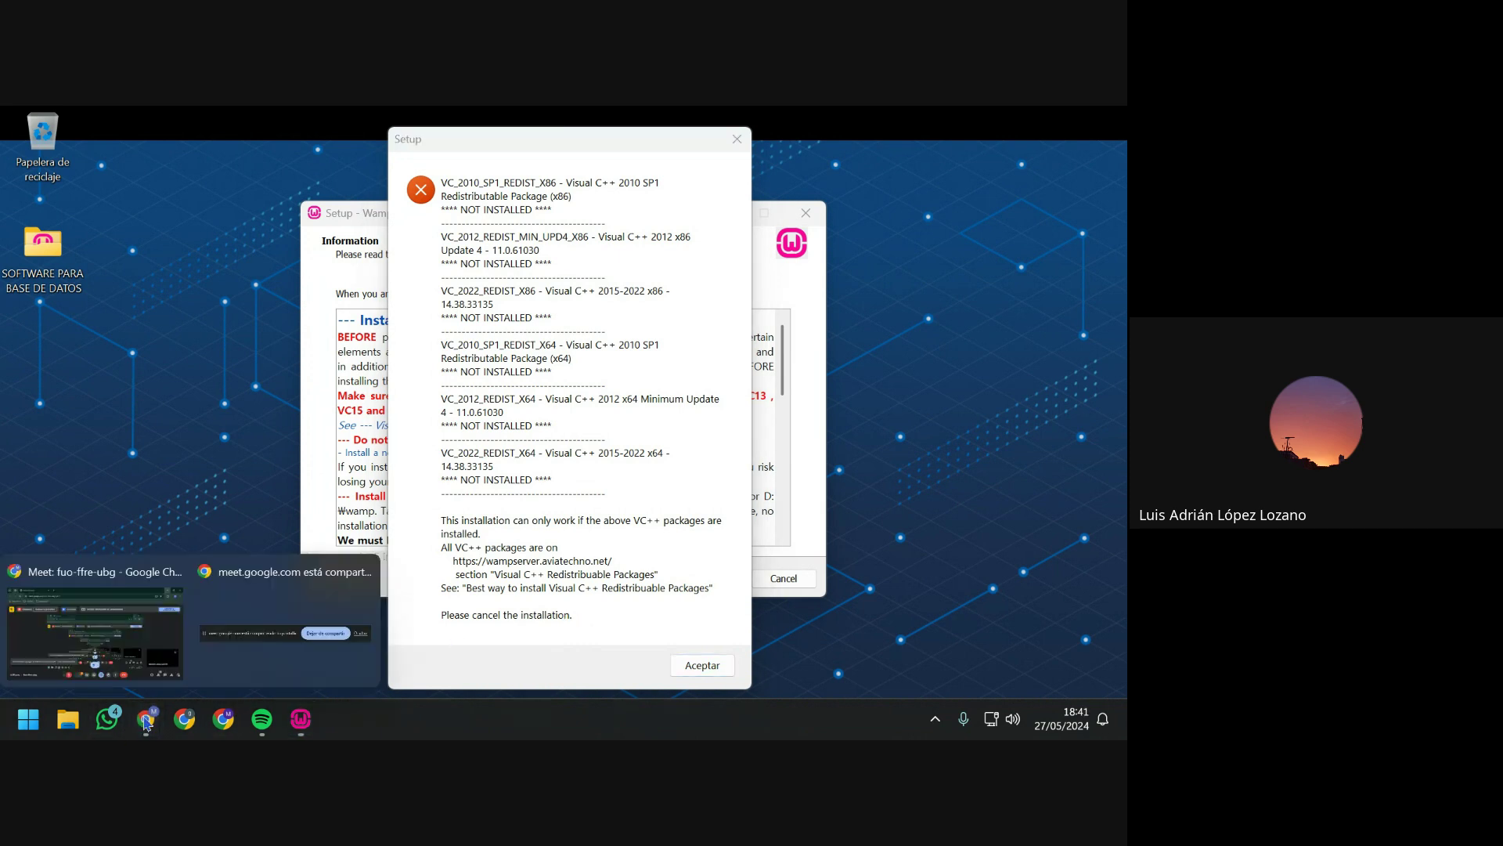
left_click(159, 662)
left_click(398, 664)
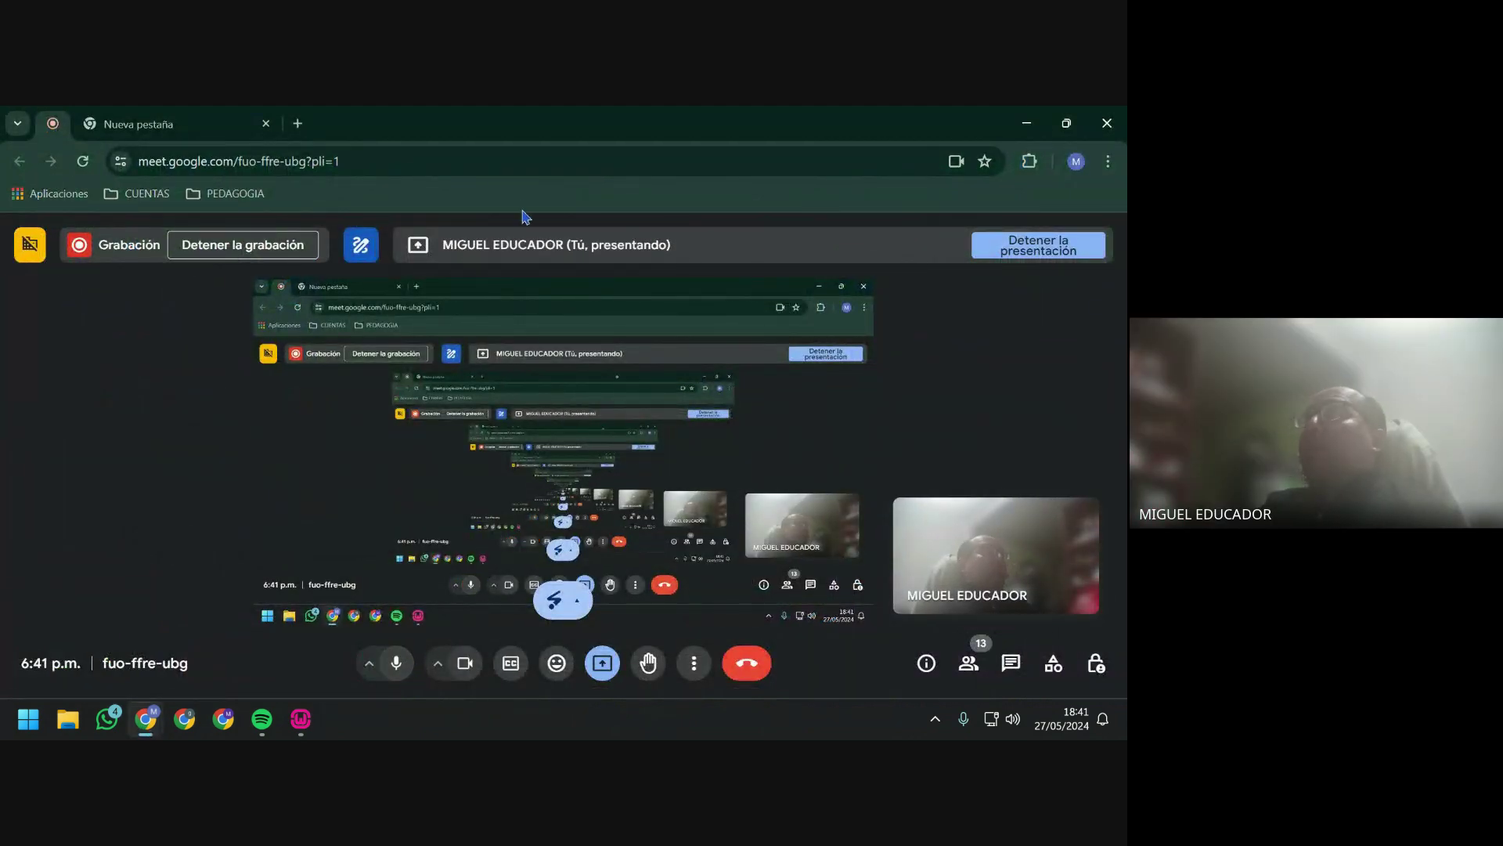
Arrange the WampServer missing-packages message and the Chrome window side by side, with a new tab showing in Chrome.
left_click(1026, 123)
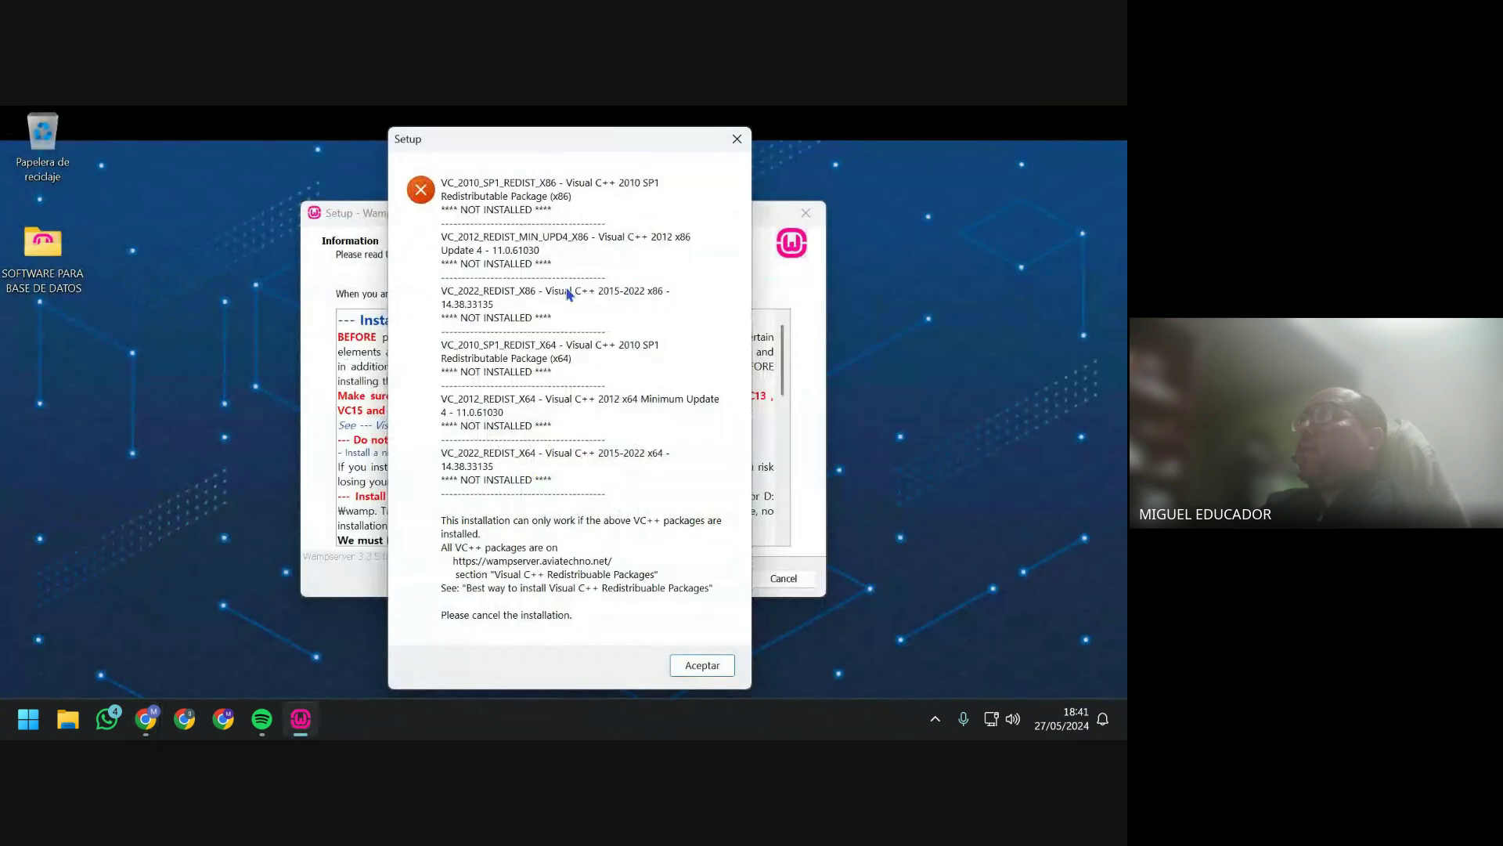
left_click_drag(518, 144, 602, 138)
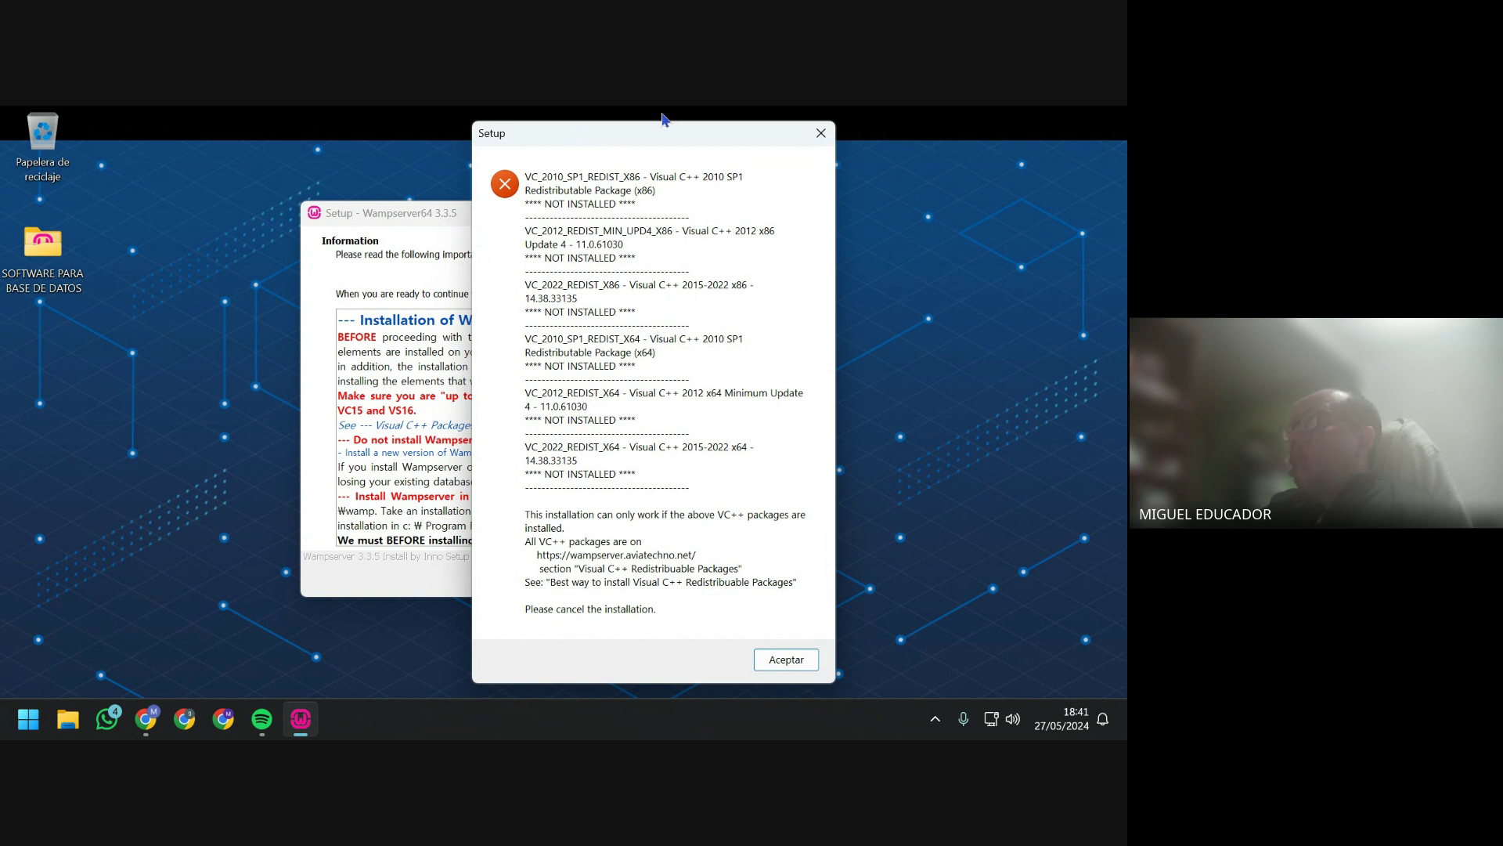
left_click_drag(663, 134, 309, 139)
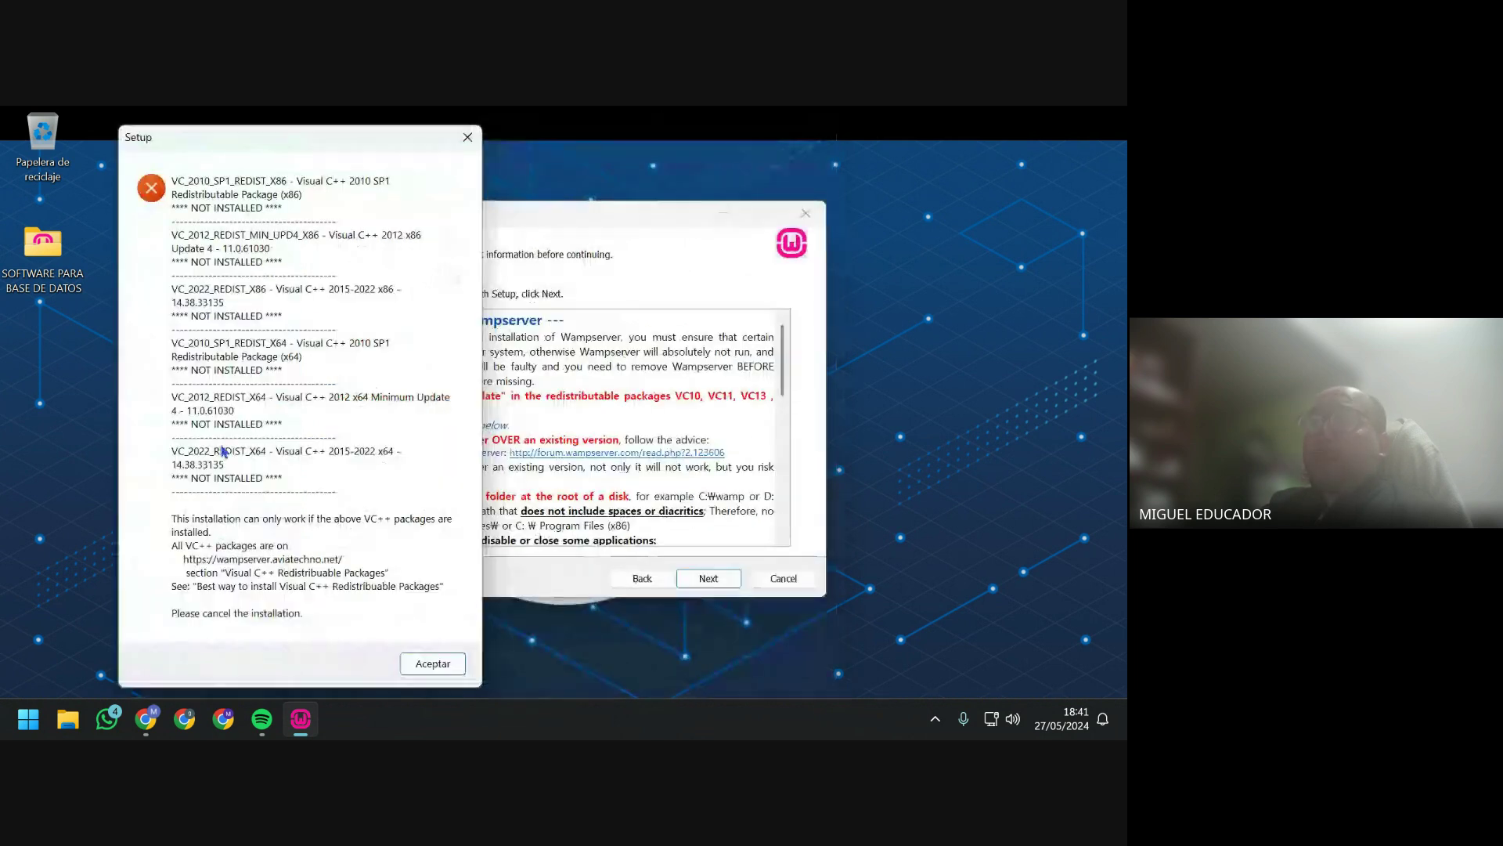
mouse_move(147, 729)
left_click(95, 631)
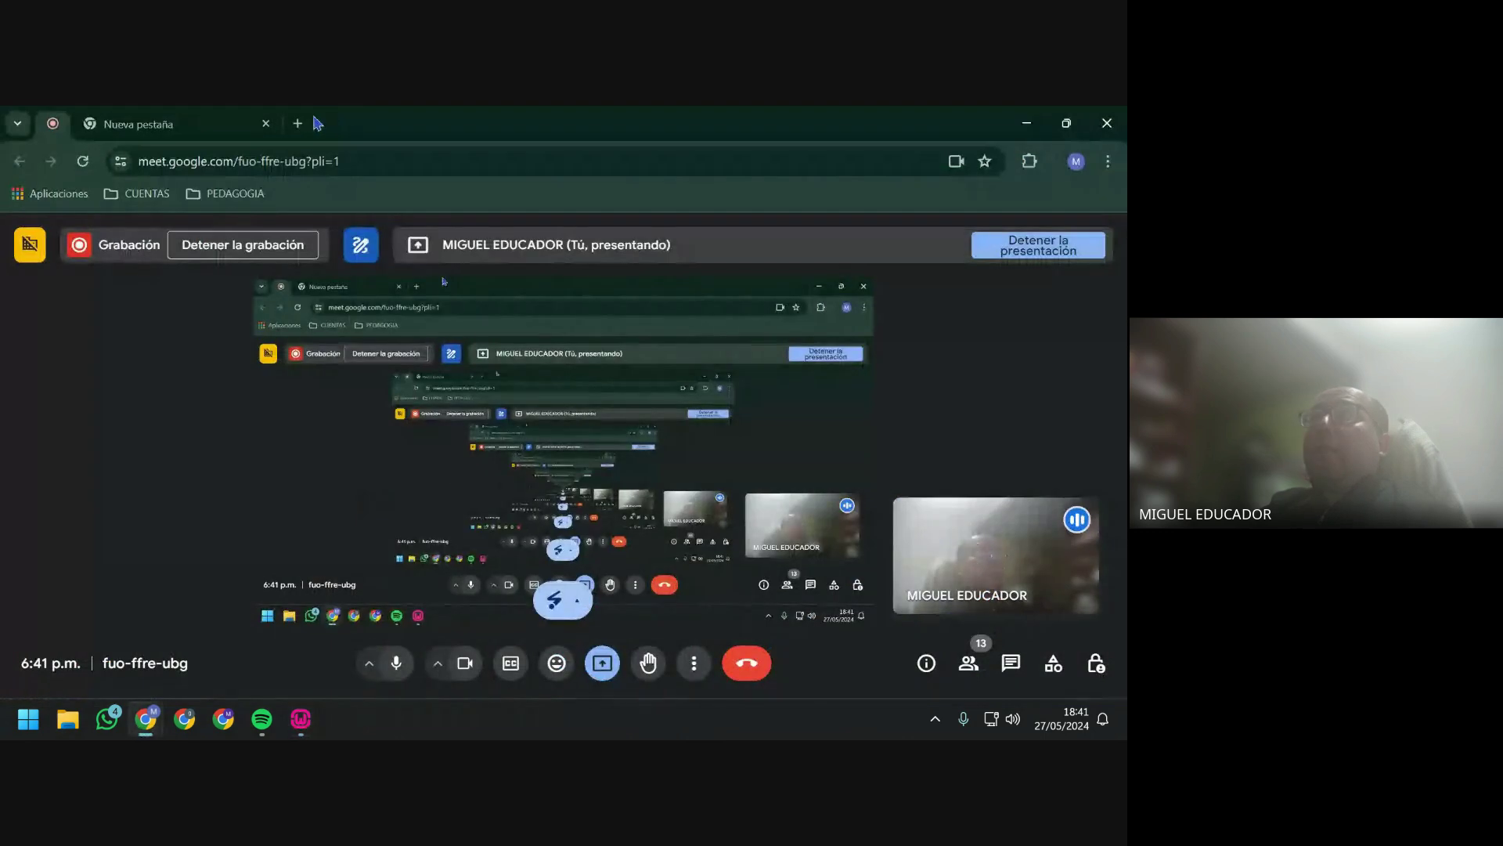
left_click(298, 123)
left_click_drag(540, 134, 1125, 208)
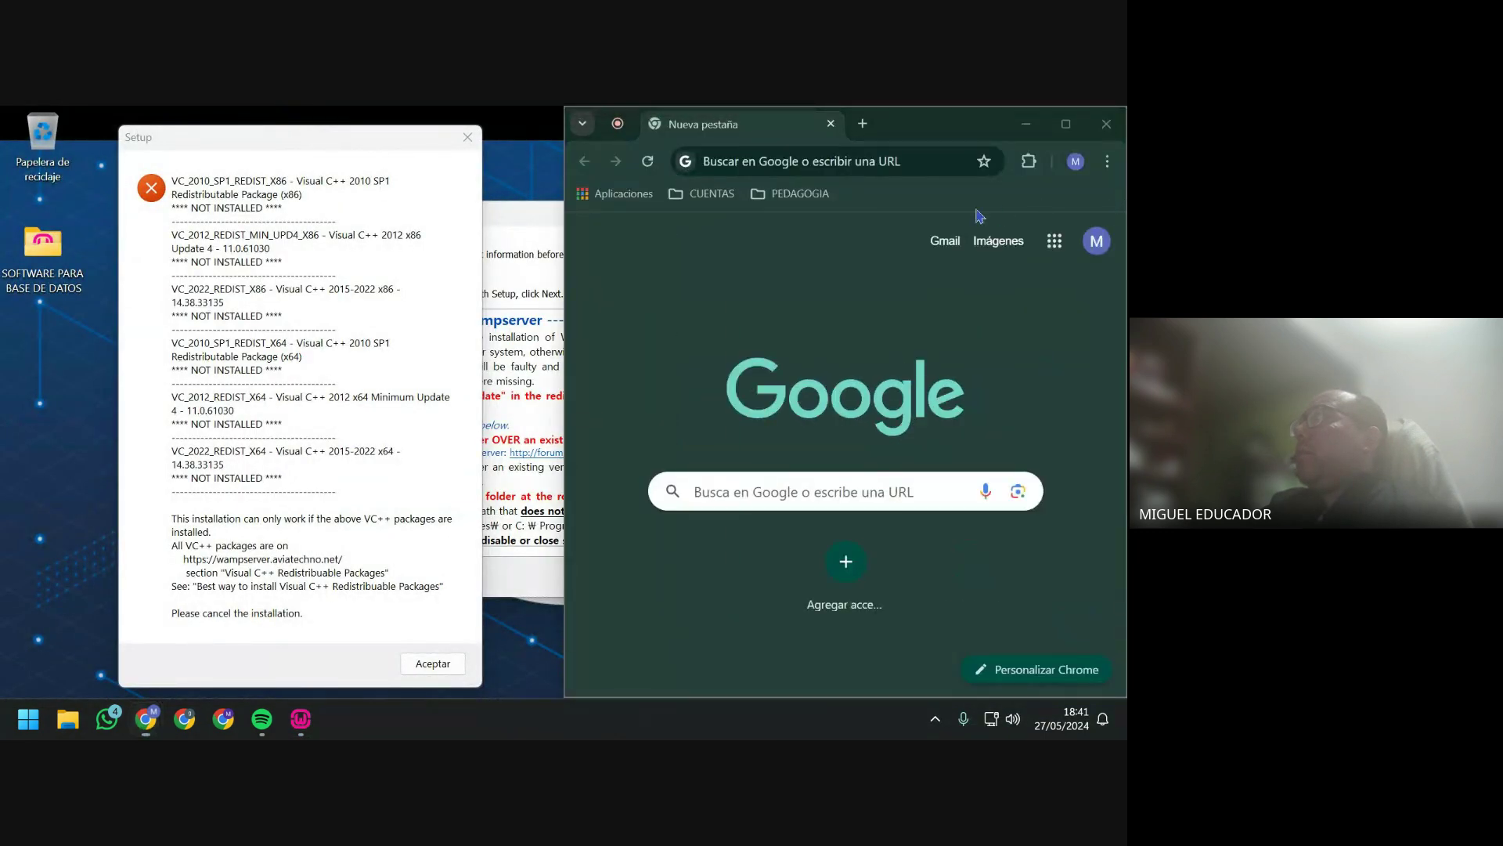
Try to open the Visual C++ packages site at wampsever.aviatechno.net.
left_click(829, 163)
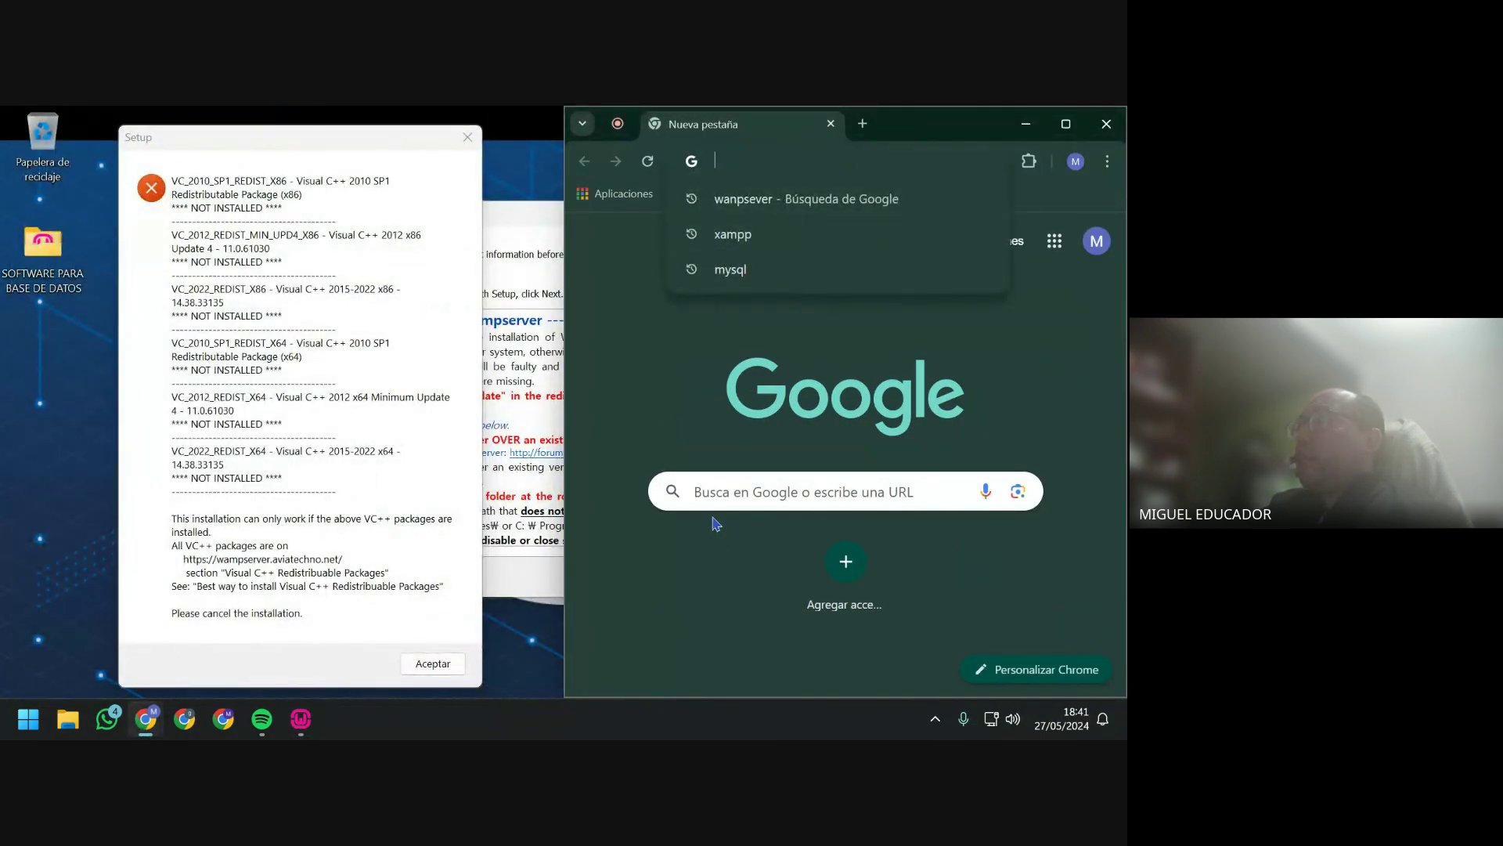
left_click(711, 486)
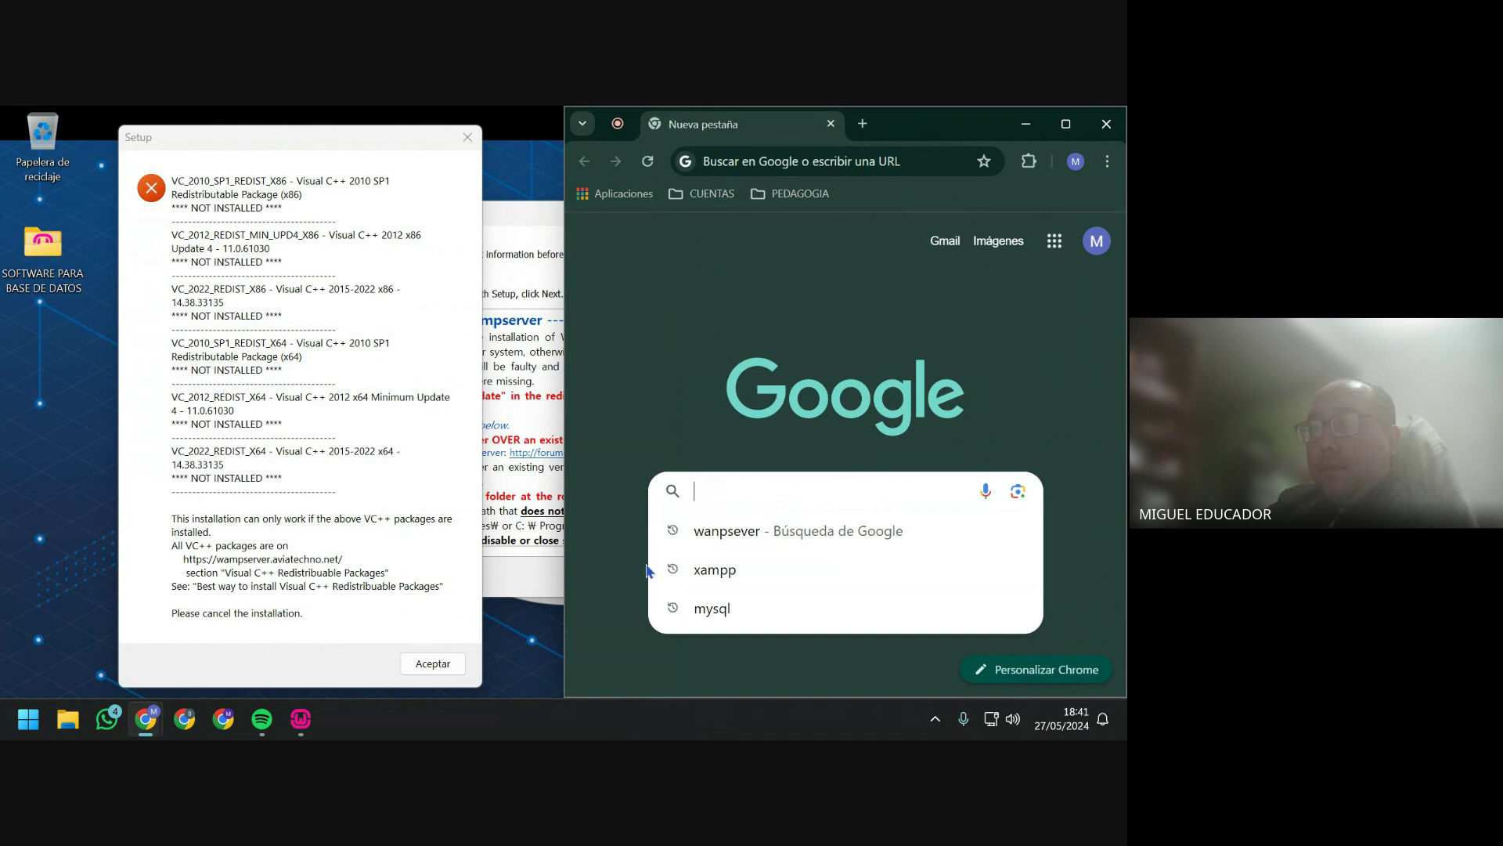
left_click(778, 161)
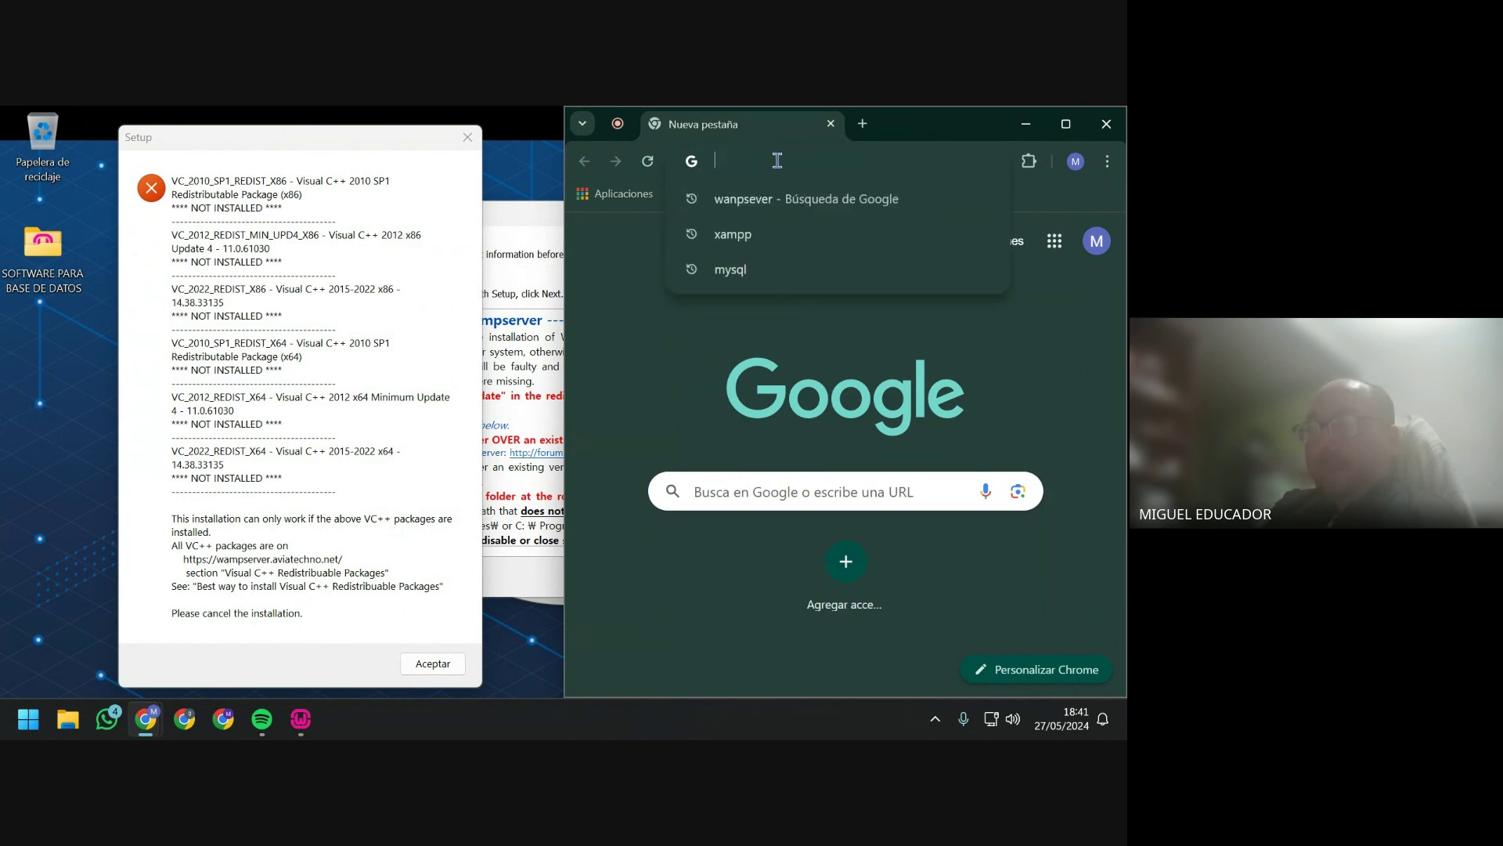
type("wan")
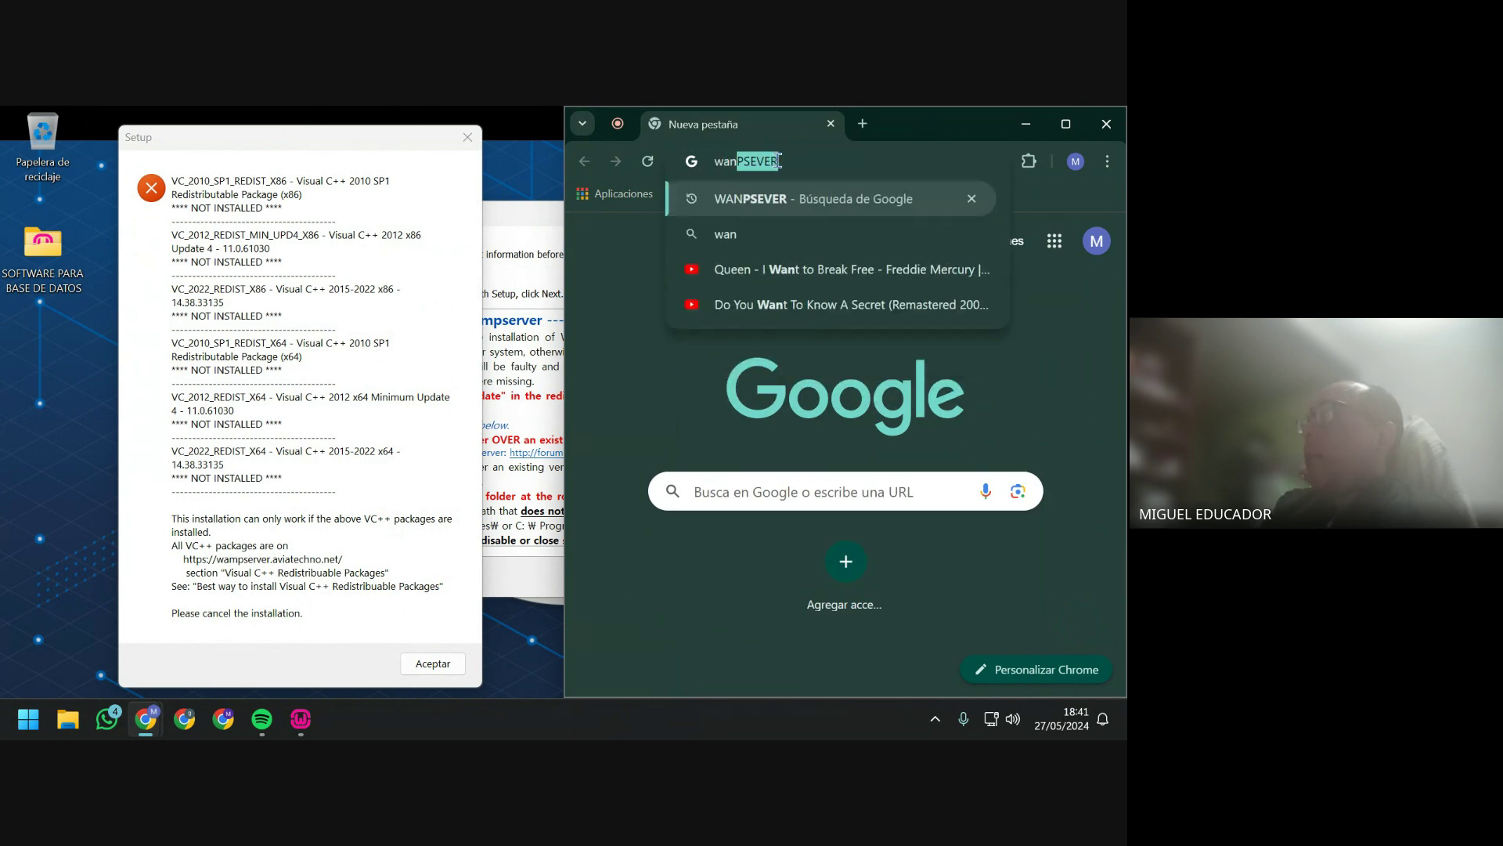
key("BackSpace")
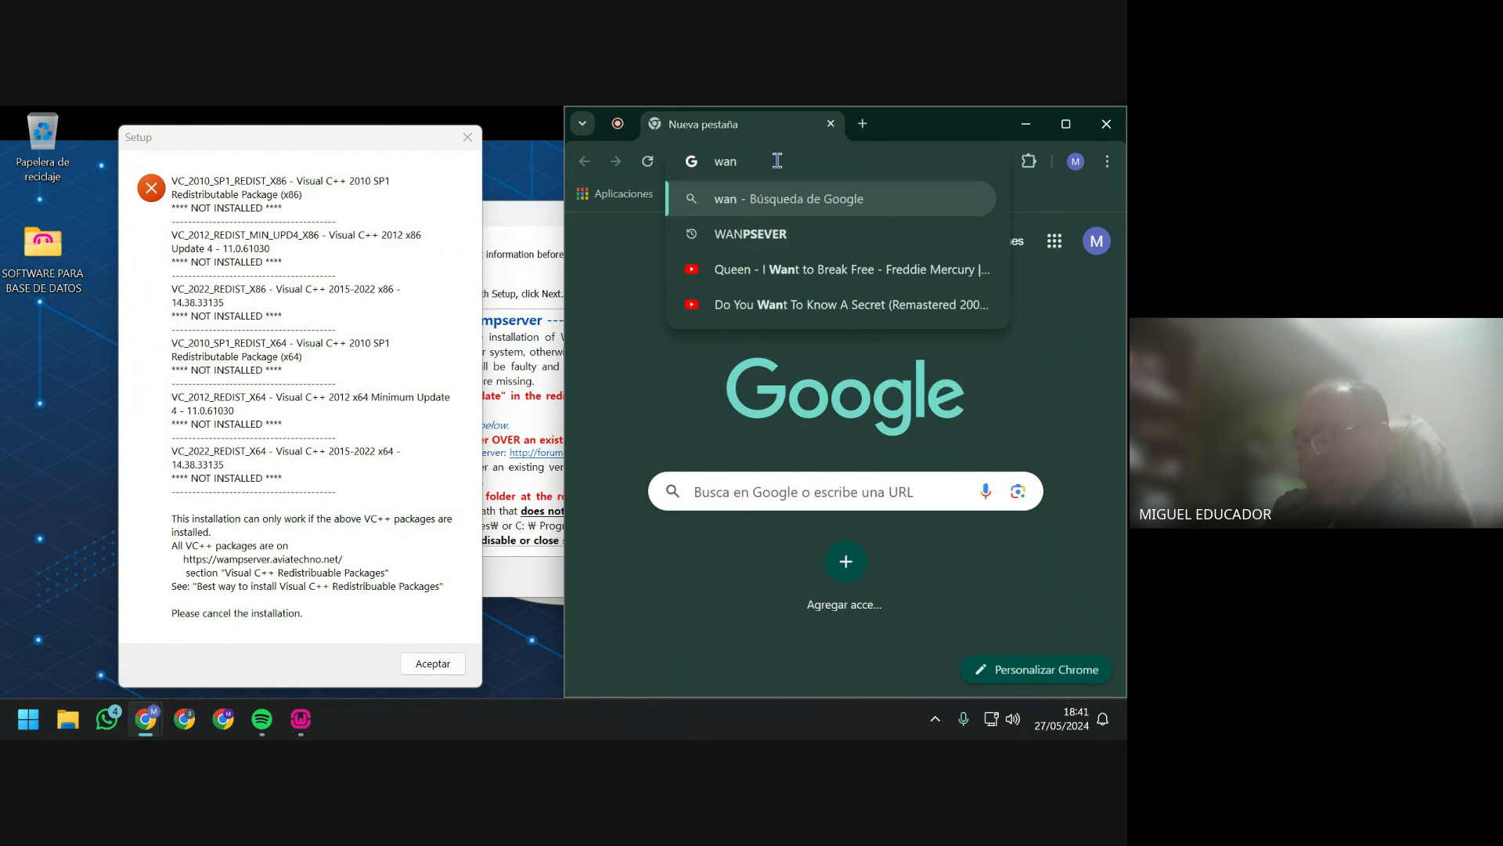
type("mpse")
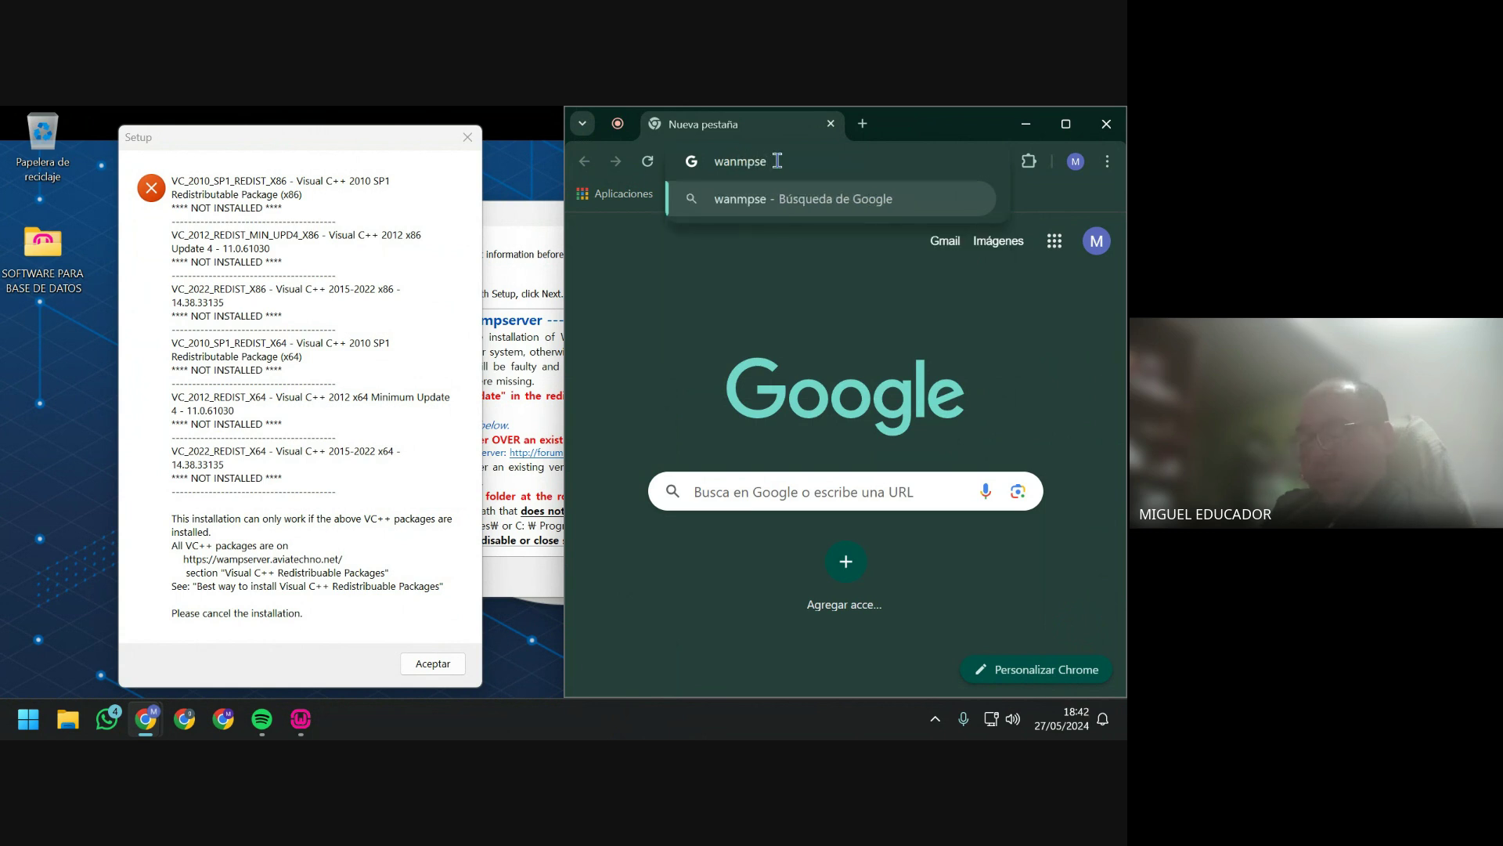
type("vet")
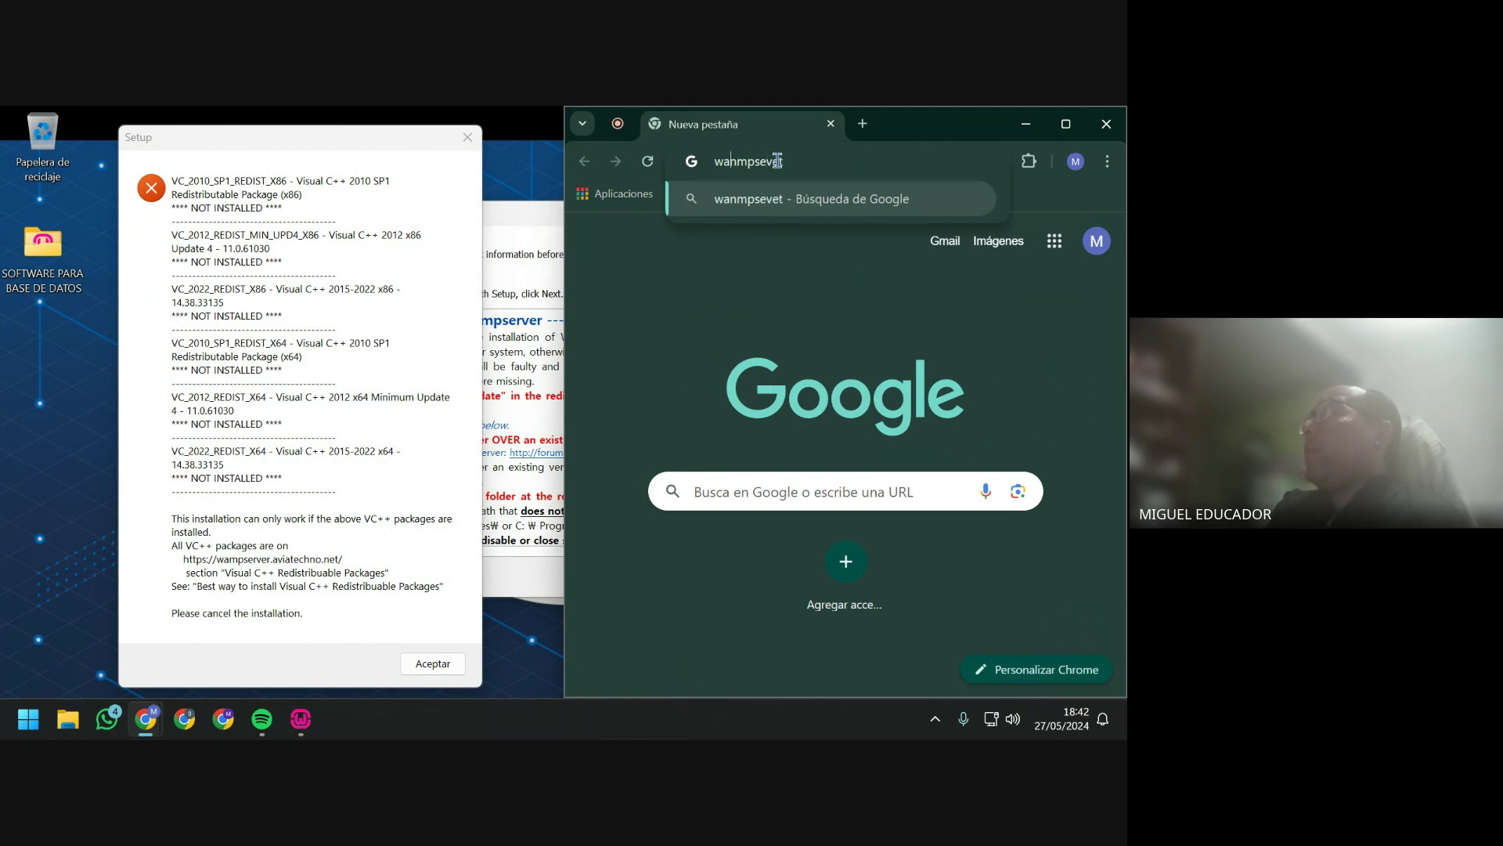
key("Delete")
key("BackSpace")
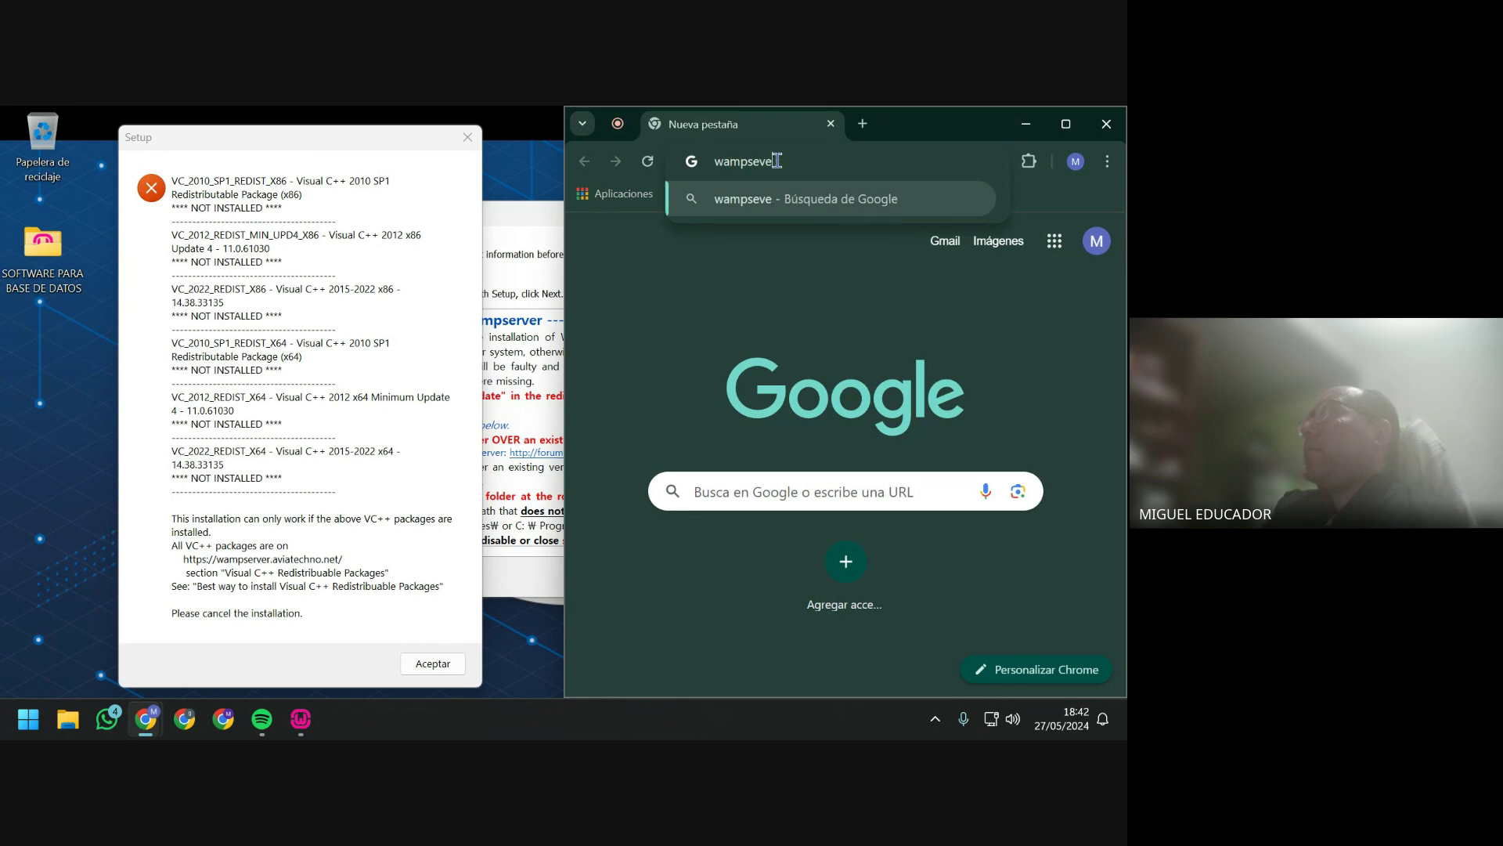
type("r")
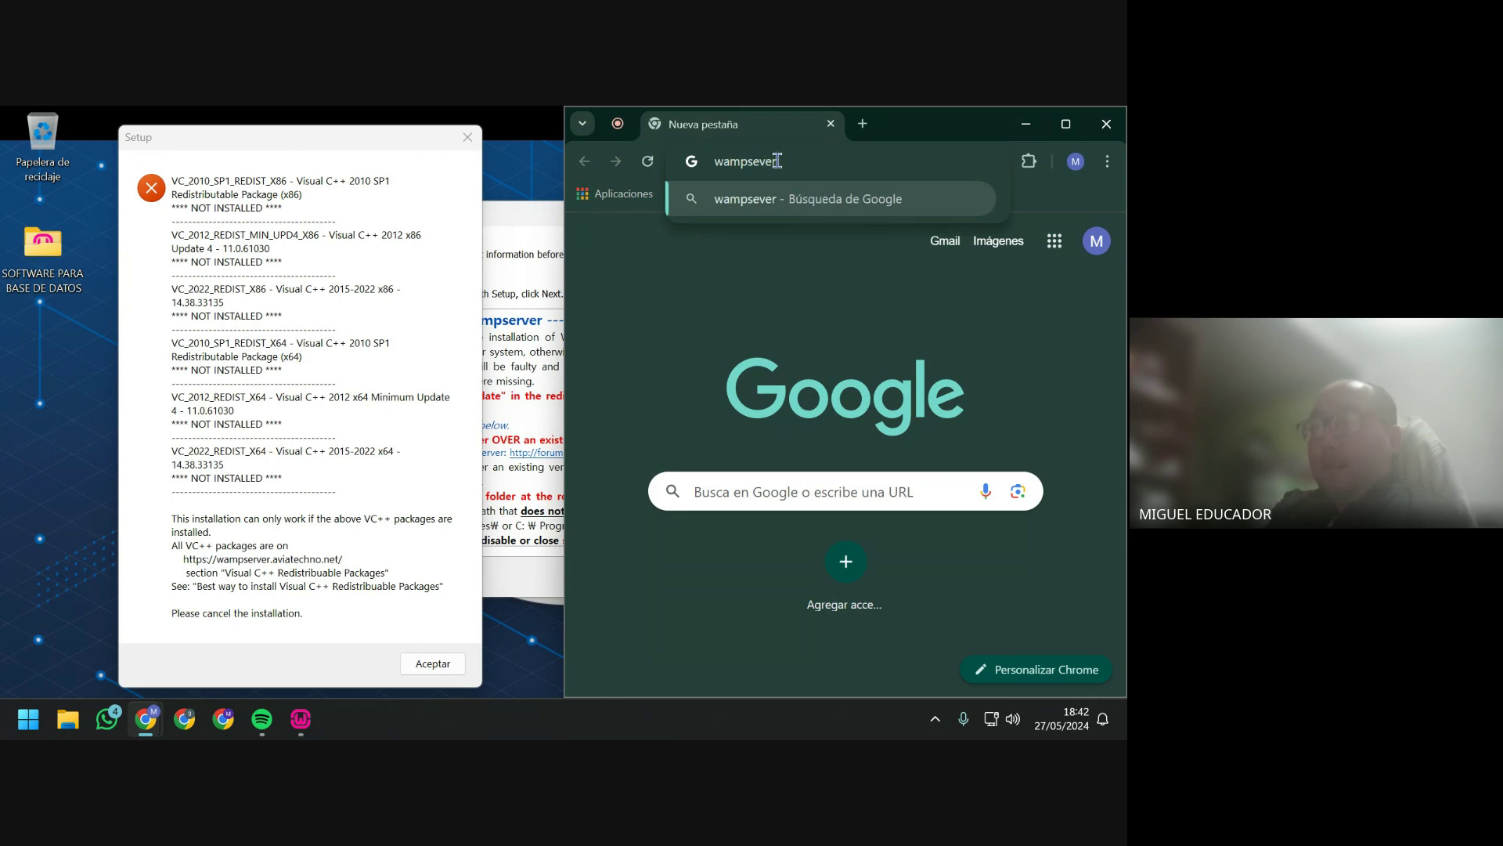
type(".avia")
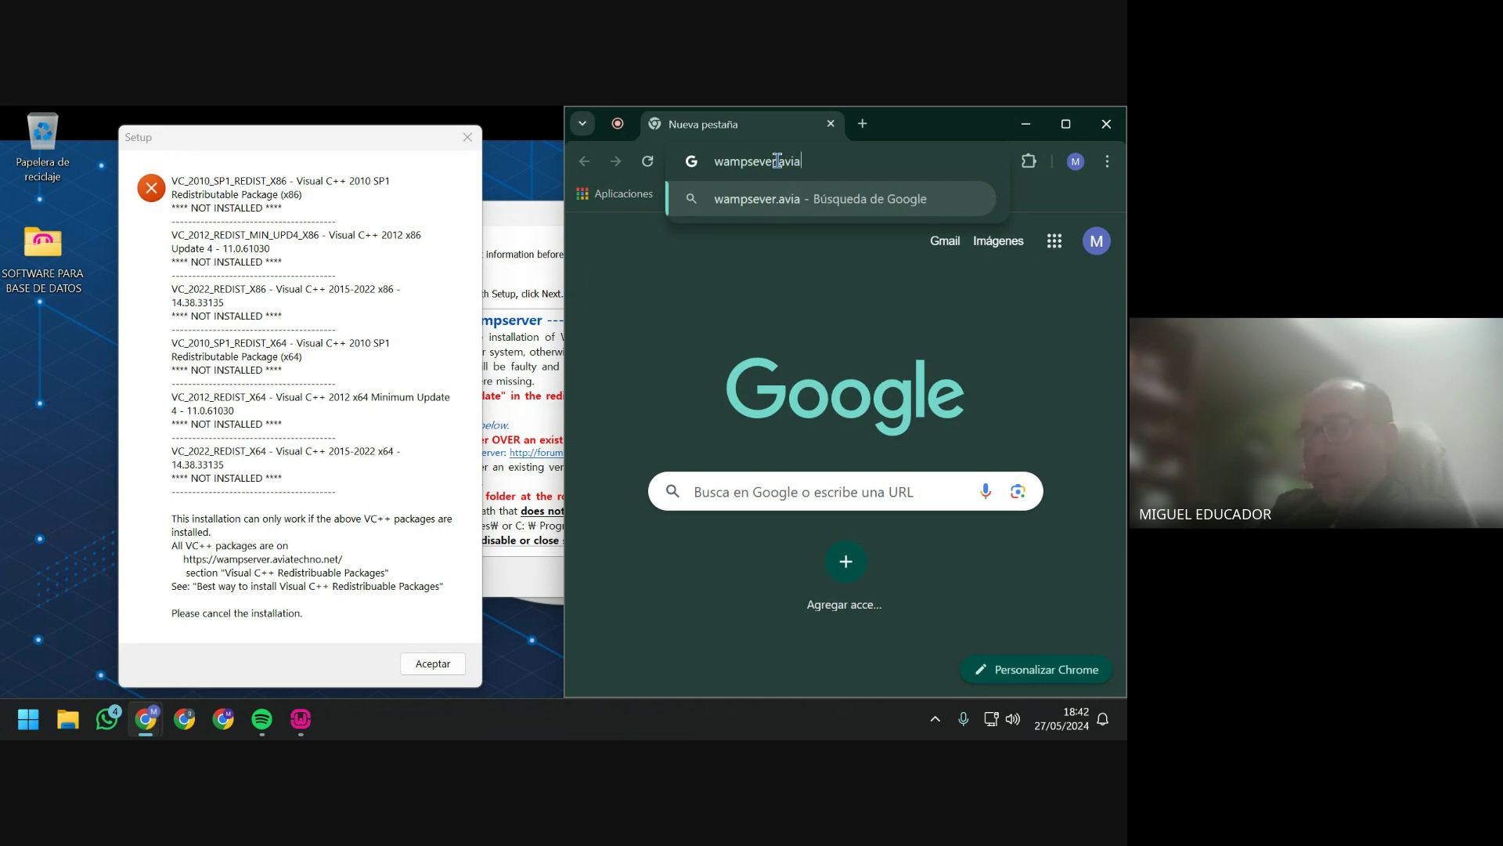
type("techno")
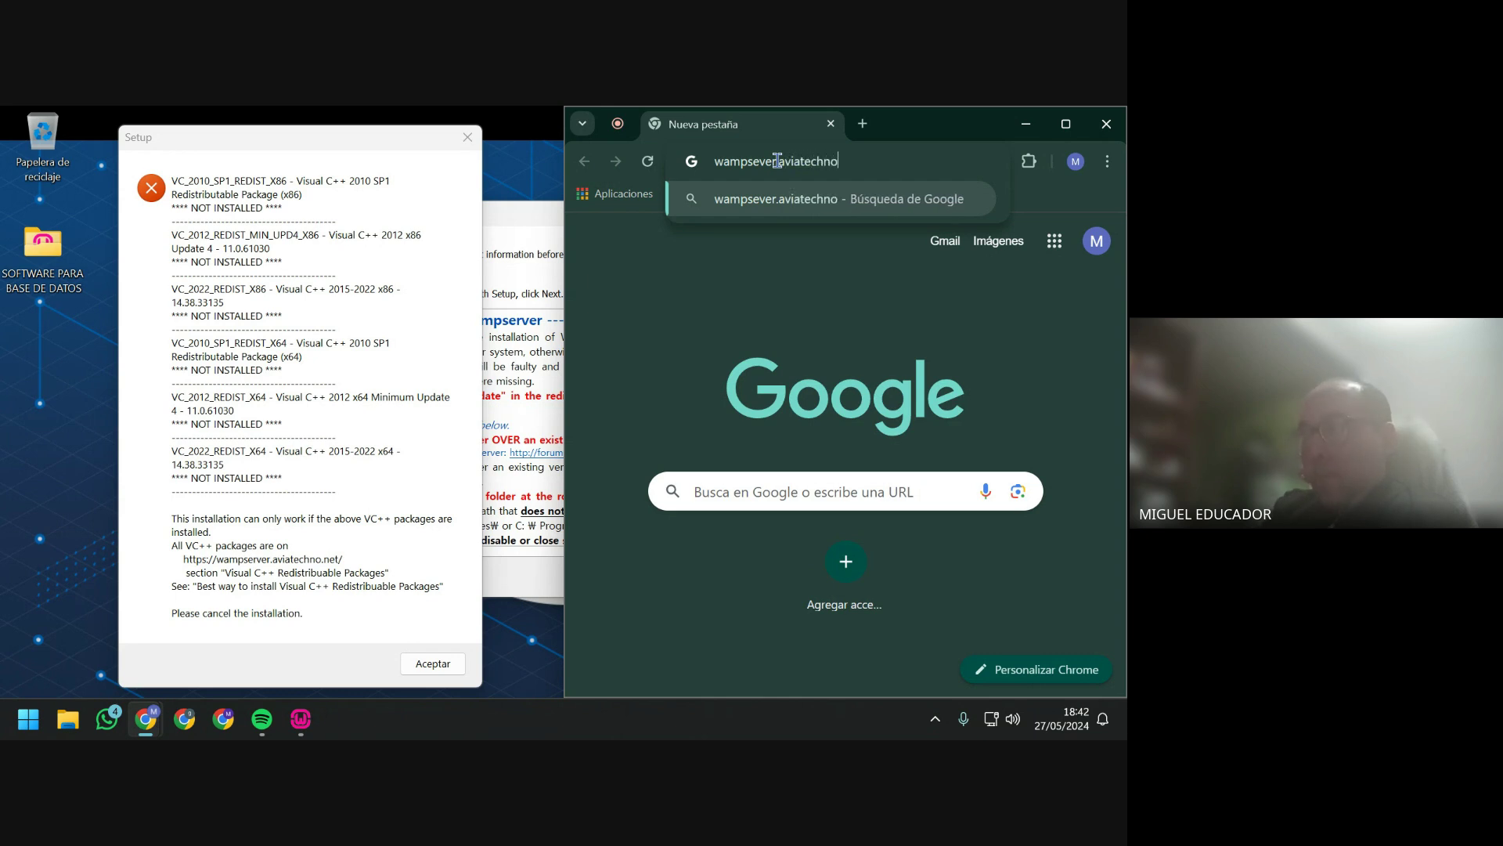
type(".net")
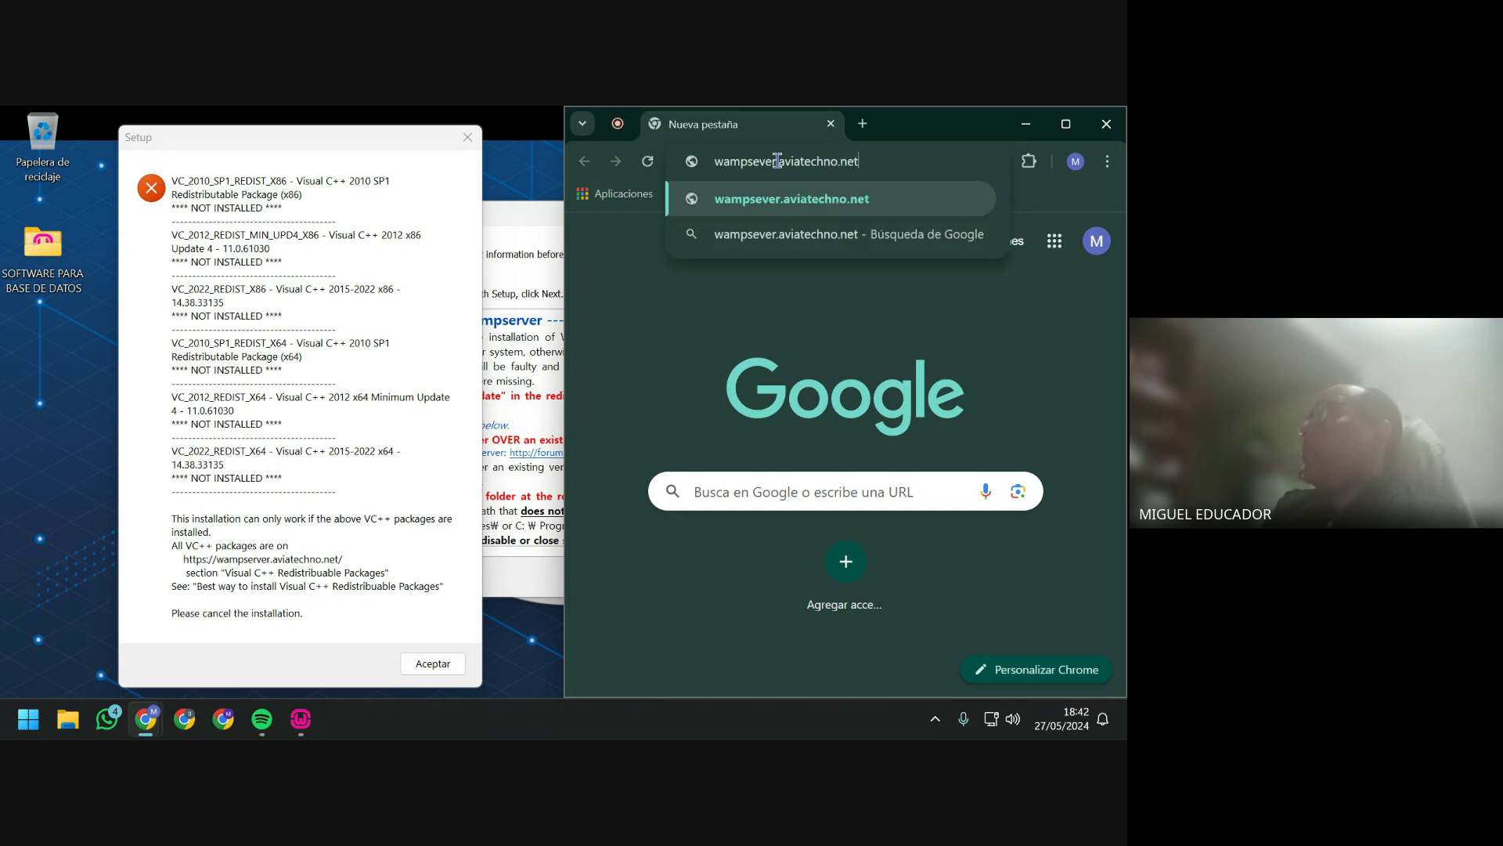
key("Return")
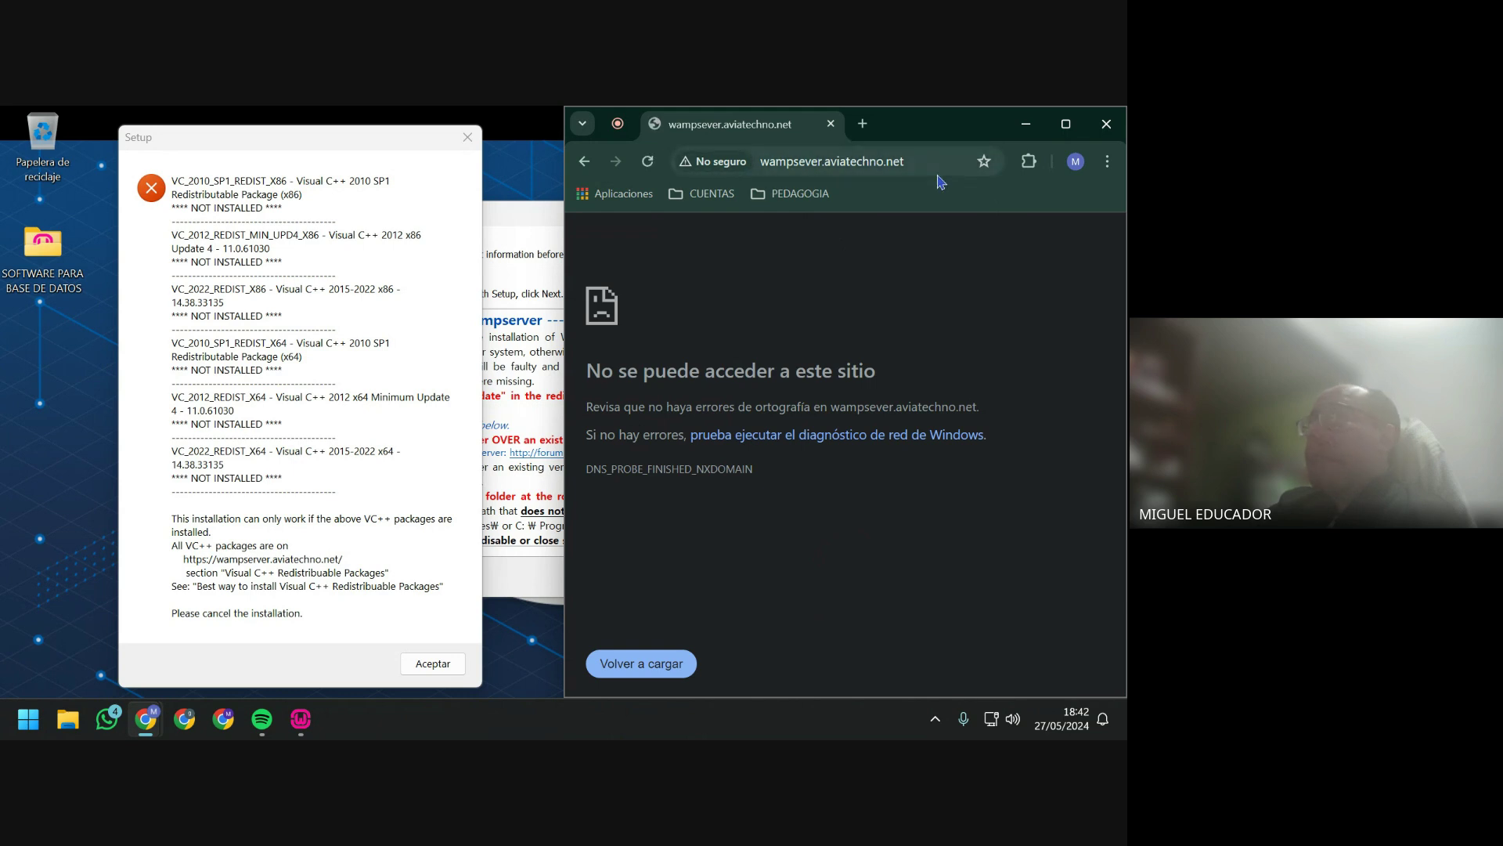
left_click(657, 169)
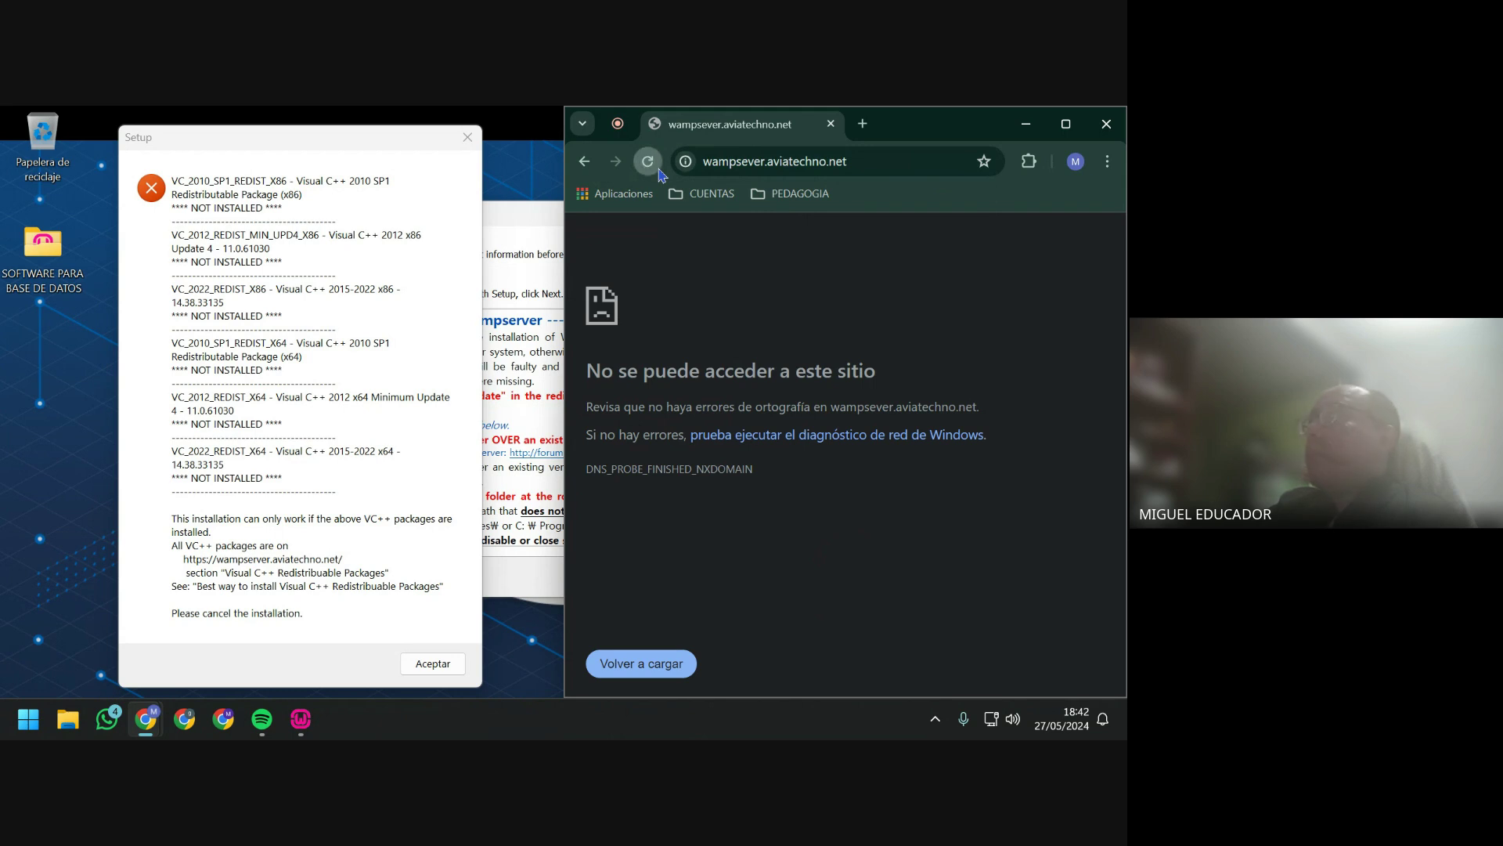
left_click(704, 171)
left_click(704, 166)
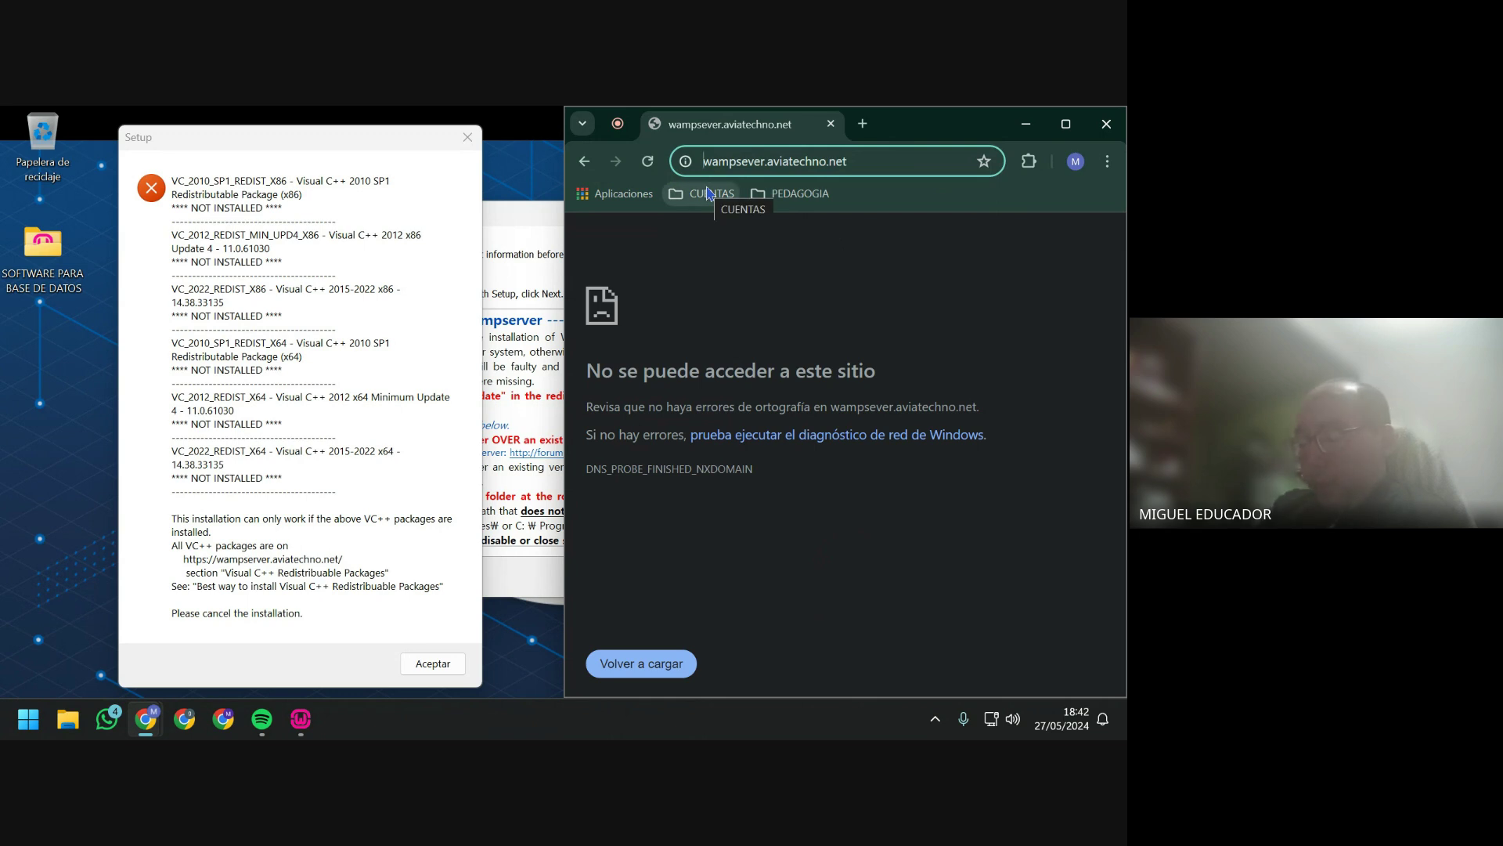
type("htt")
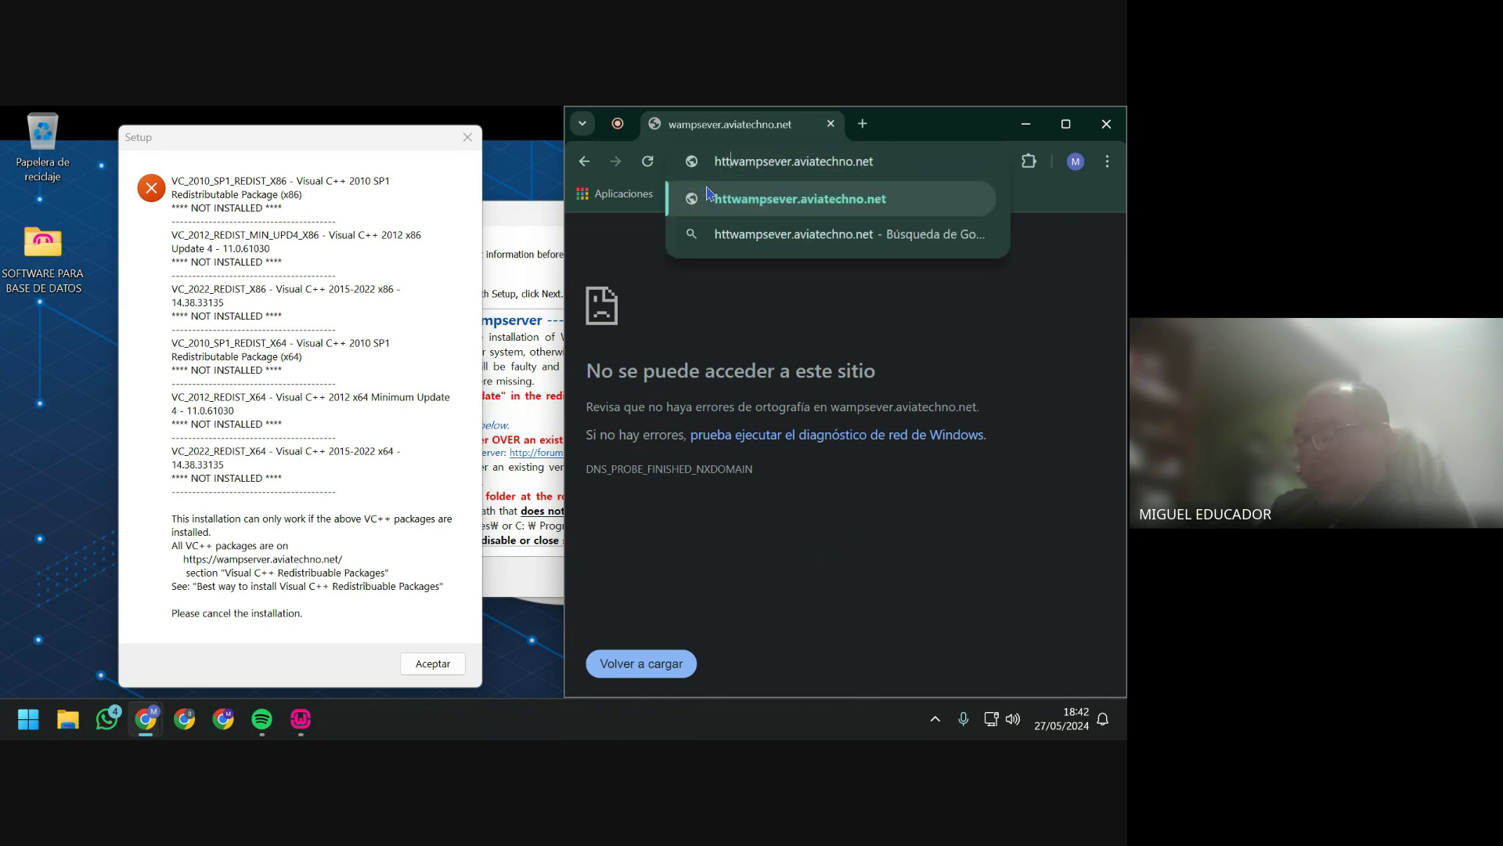
type("ps")
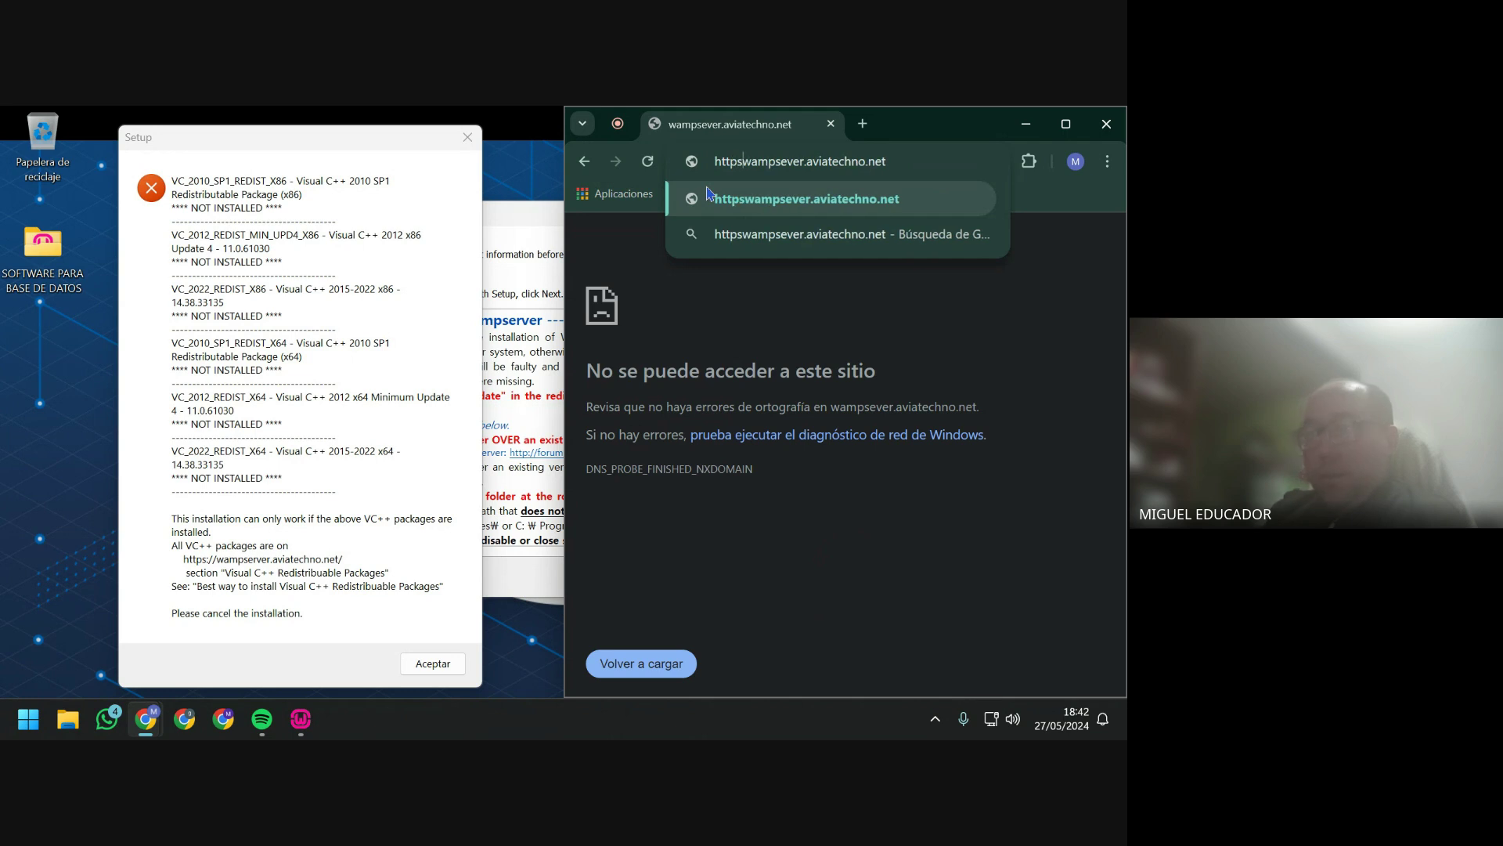
type("://")
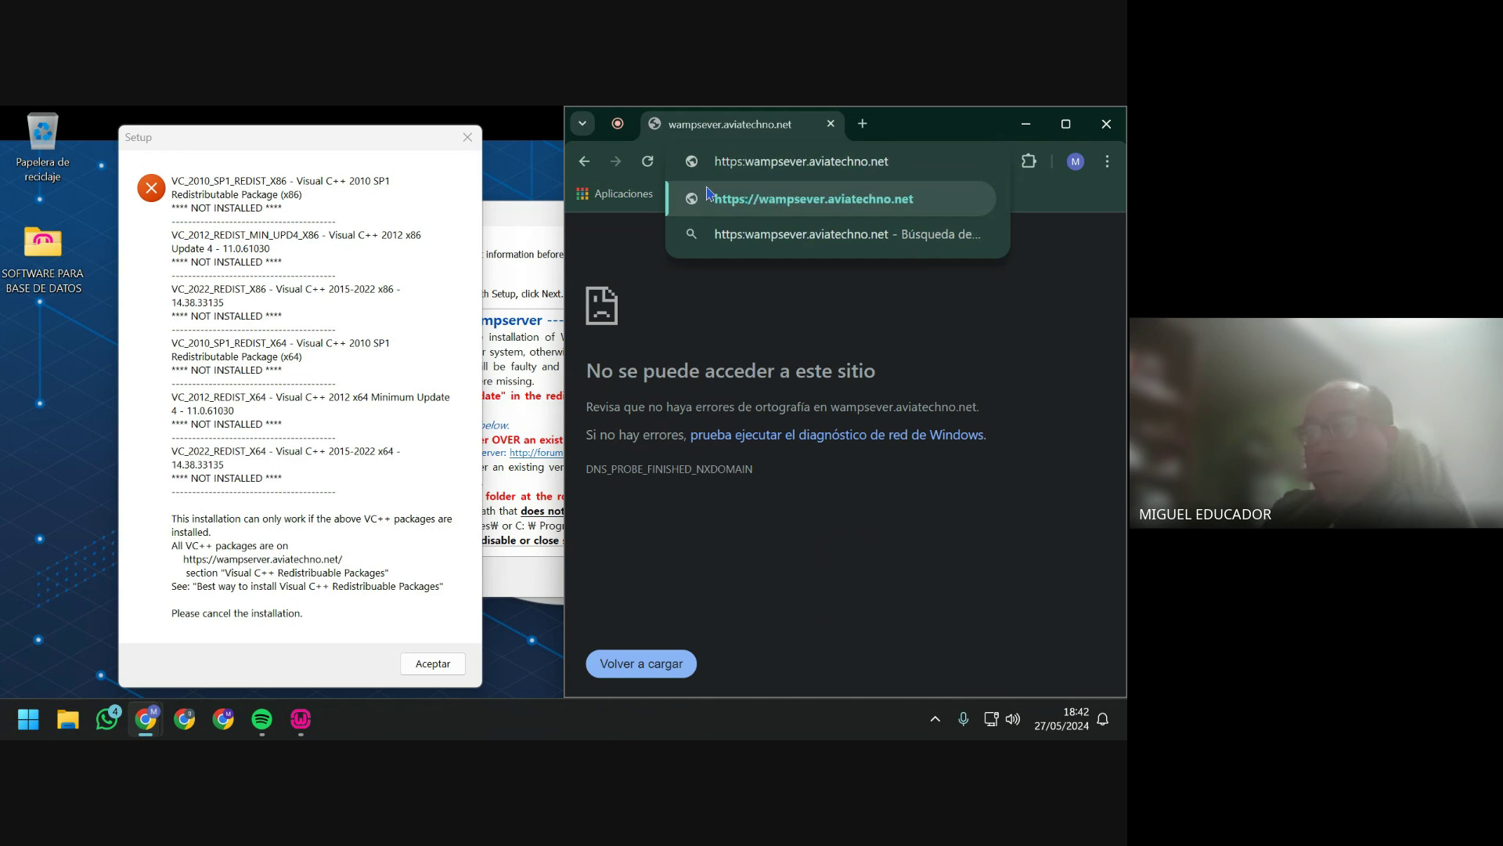
key("Return")
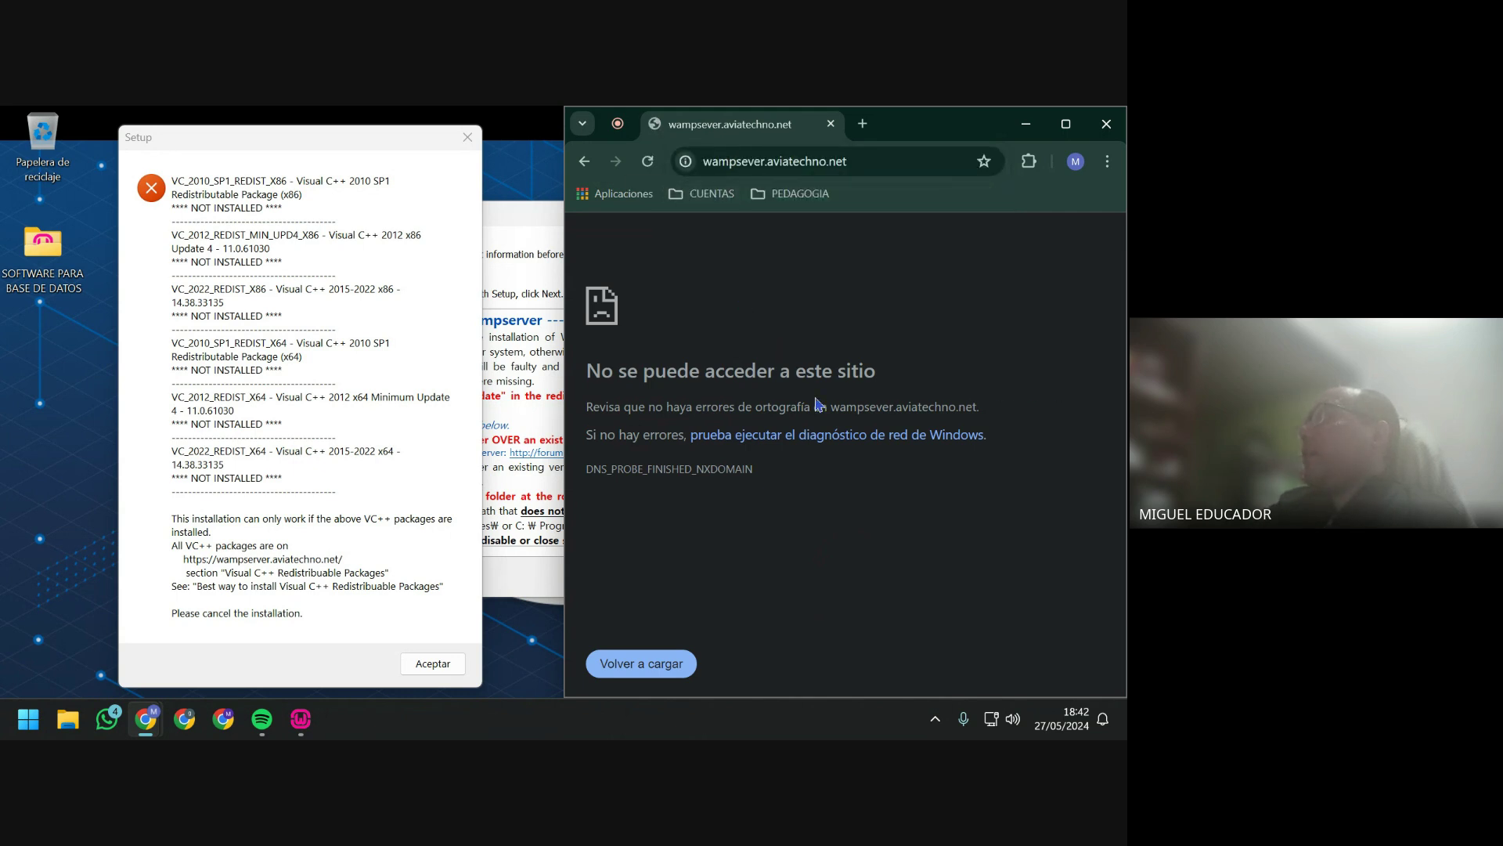
left_click(817, 436)
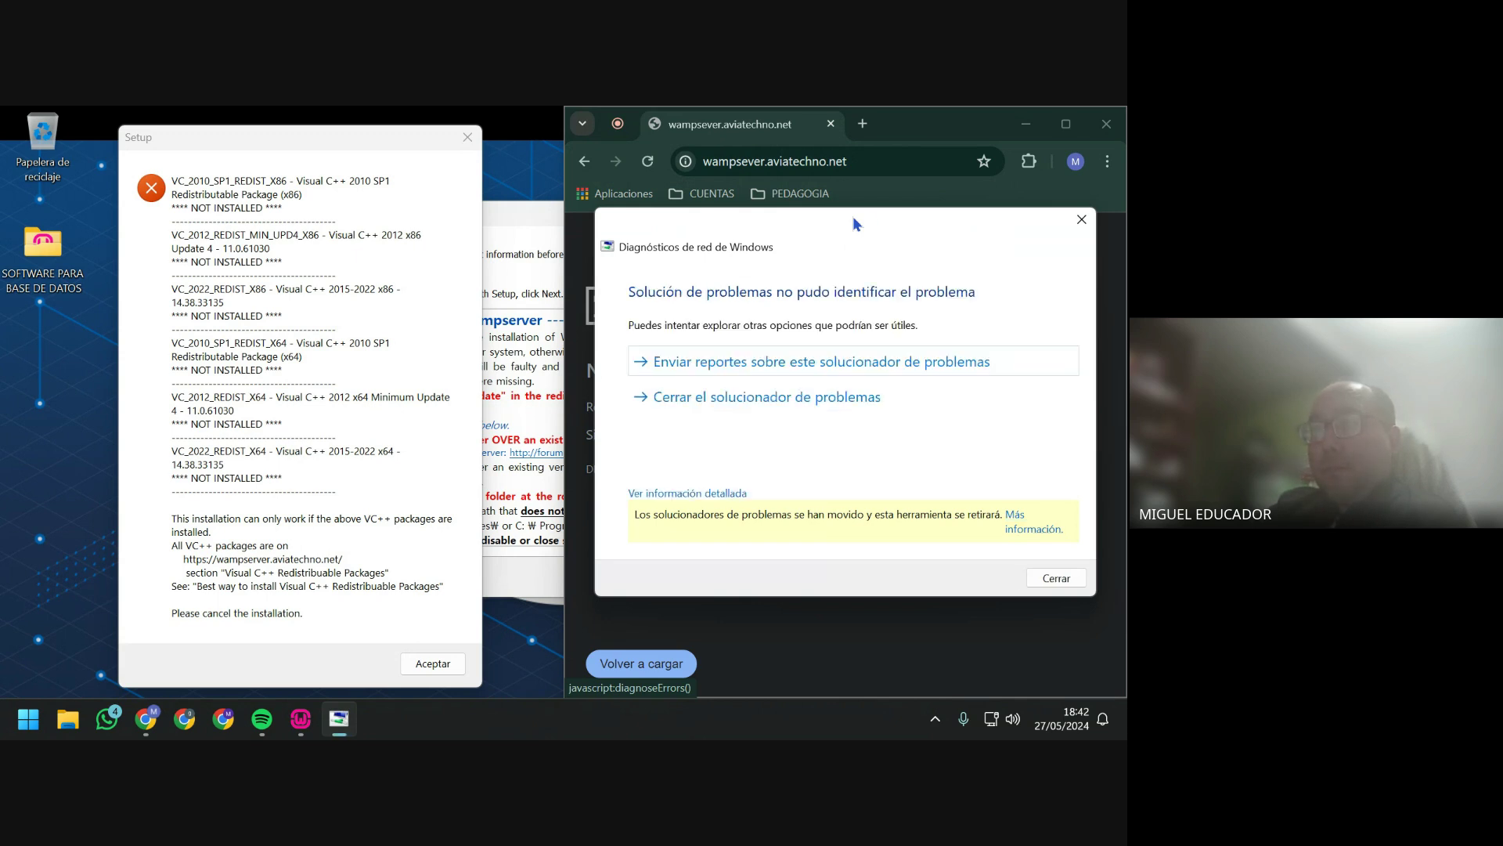
left_click(852, 397)
Replace the failed site's tab with a new one and search Google for "visual c++ redistribuable packeges".
left_click(862, 122)
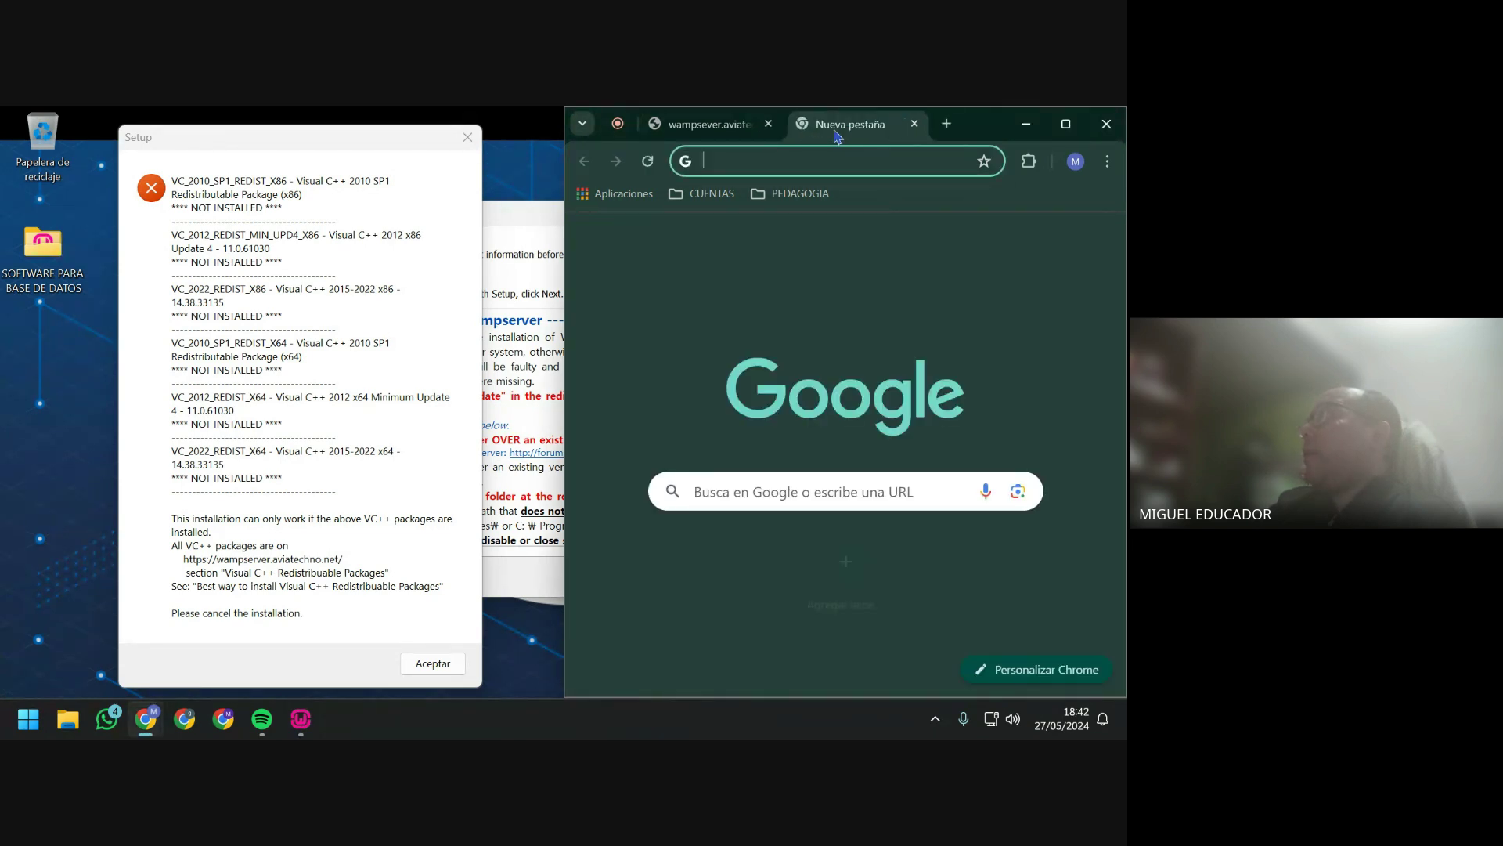
left_click(769, 124)
left_click(768, 159)
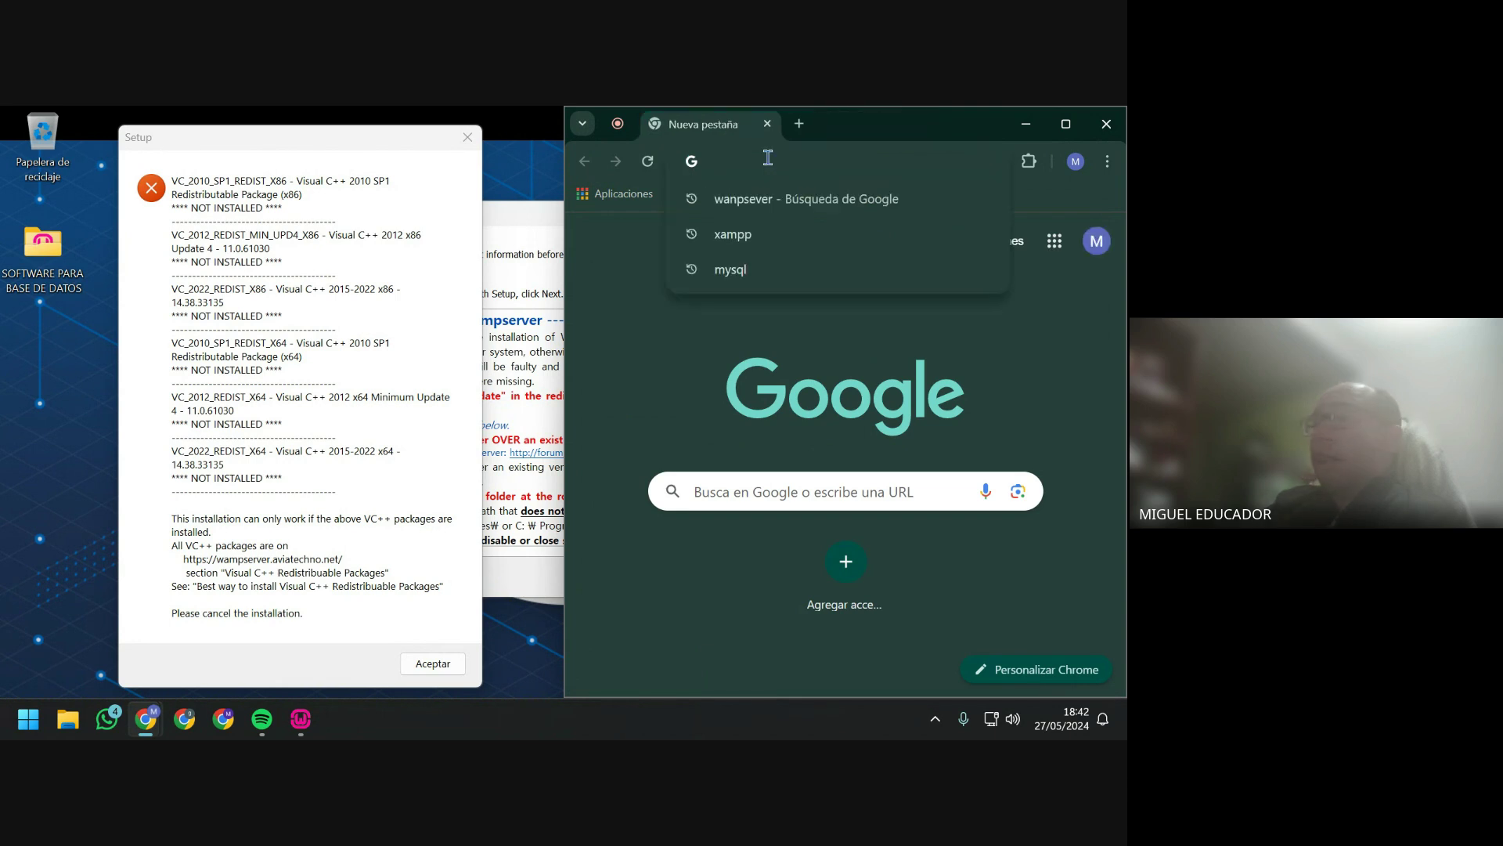
type("v")
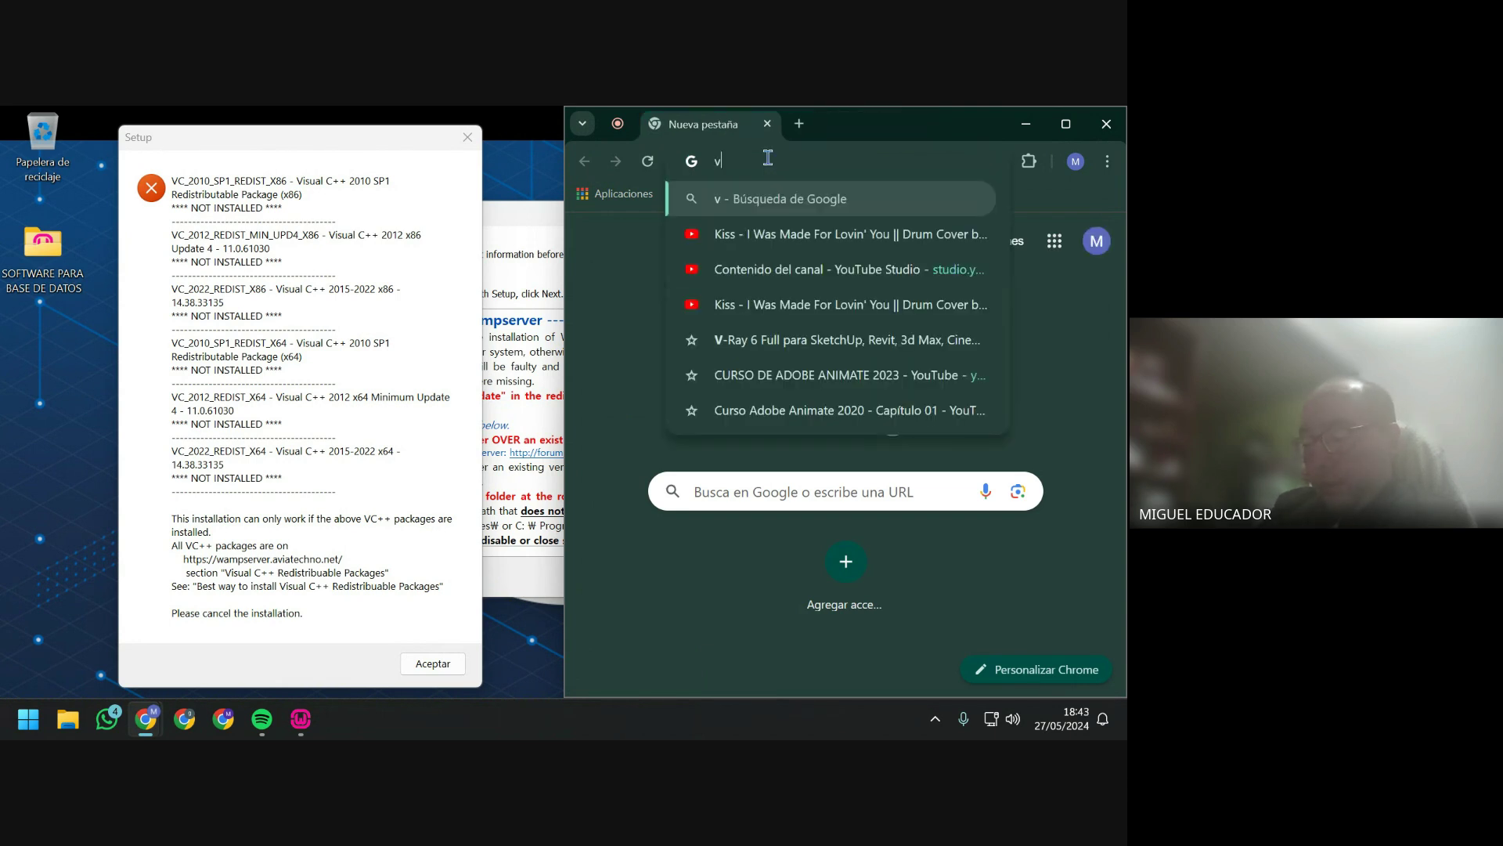
type("iausk")
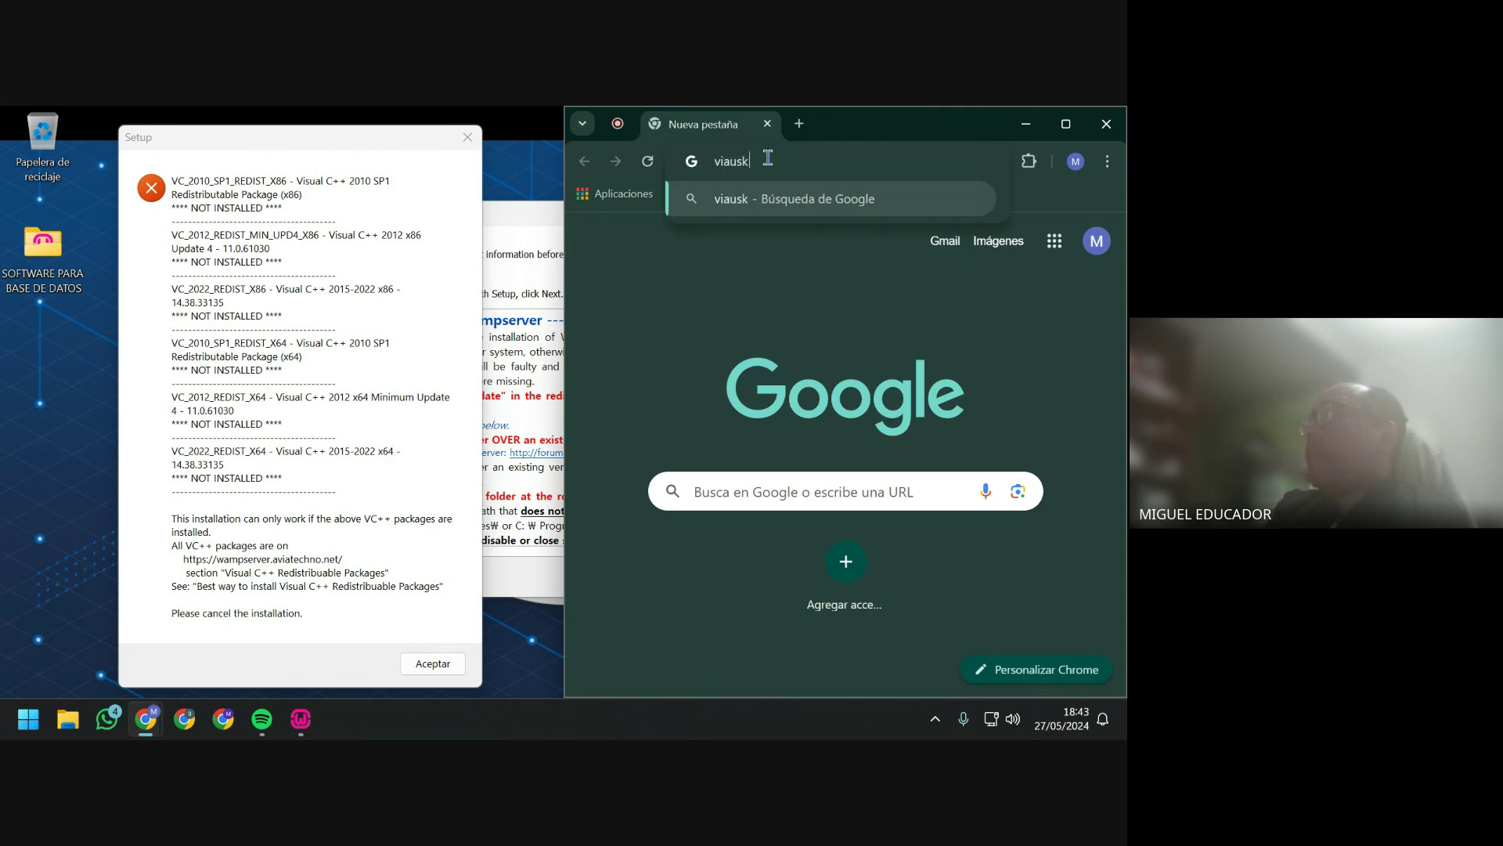
key("BackSpace")
key("BackSpace")
key("BackSpace")
key("BackSpace")
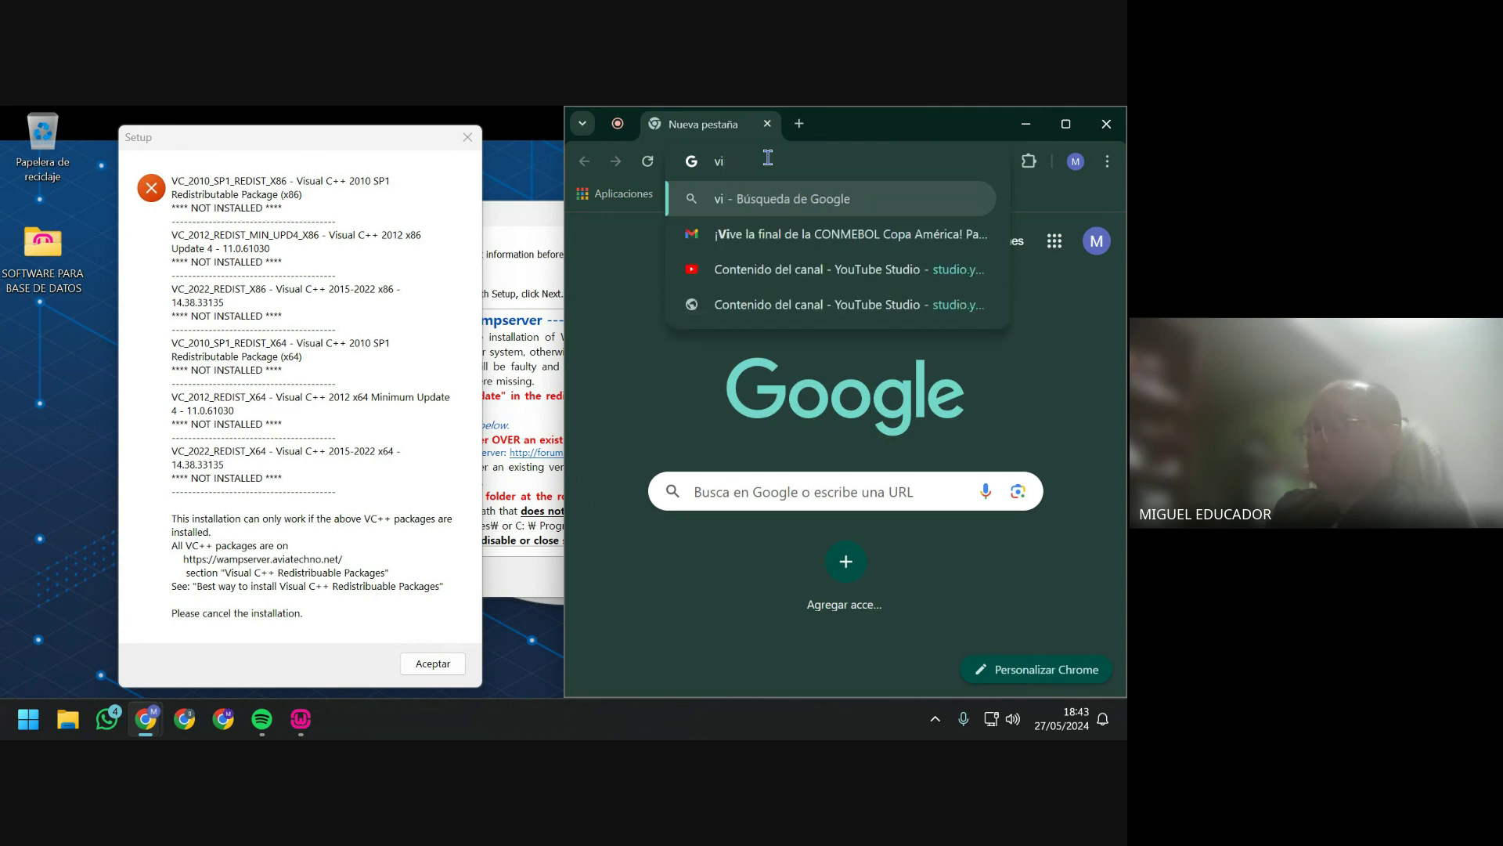
type("sual ")
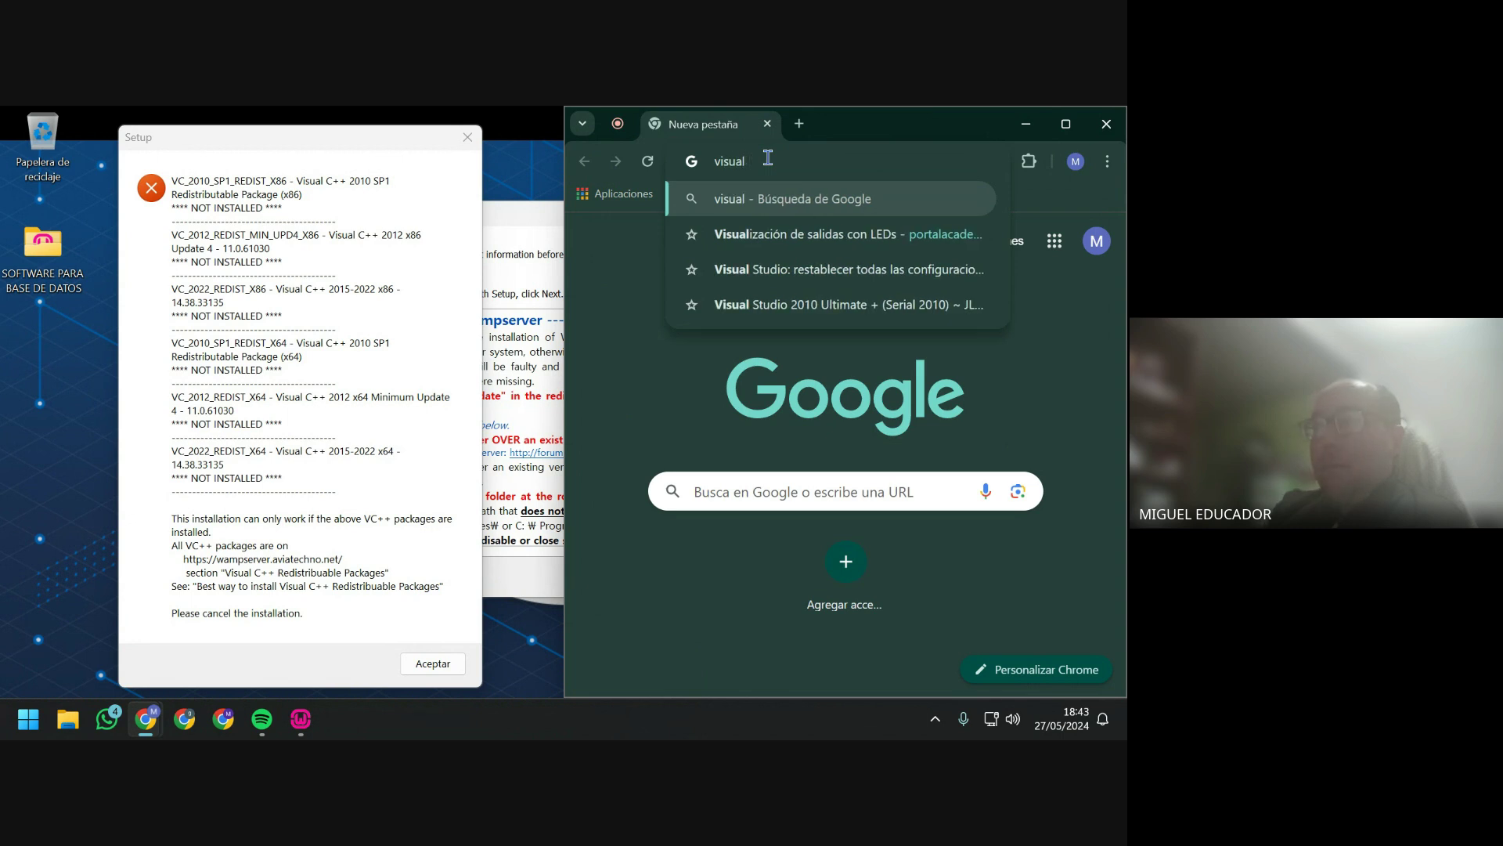
type("c++")
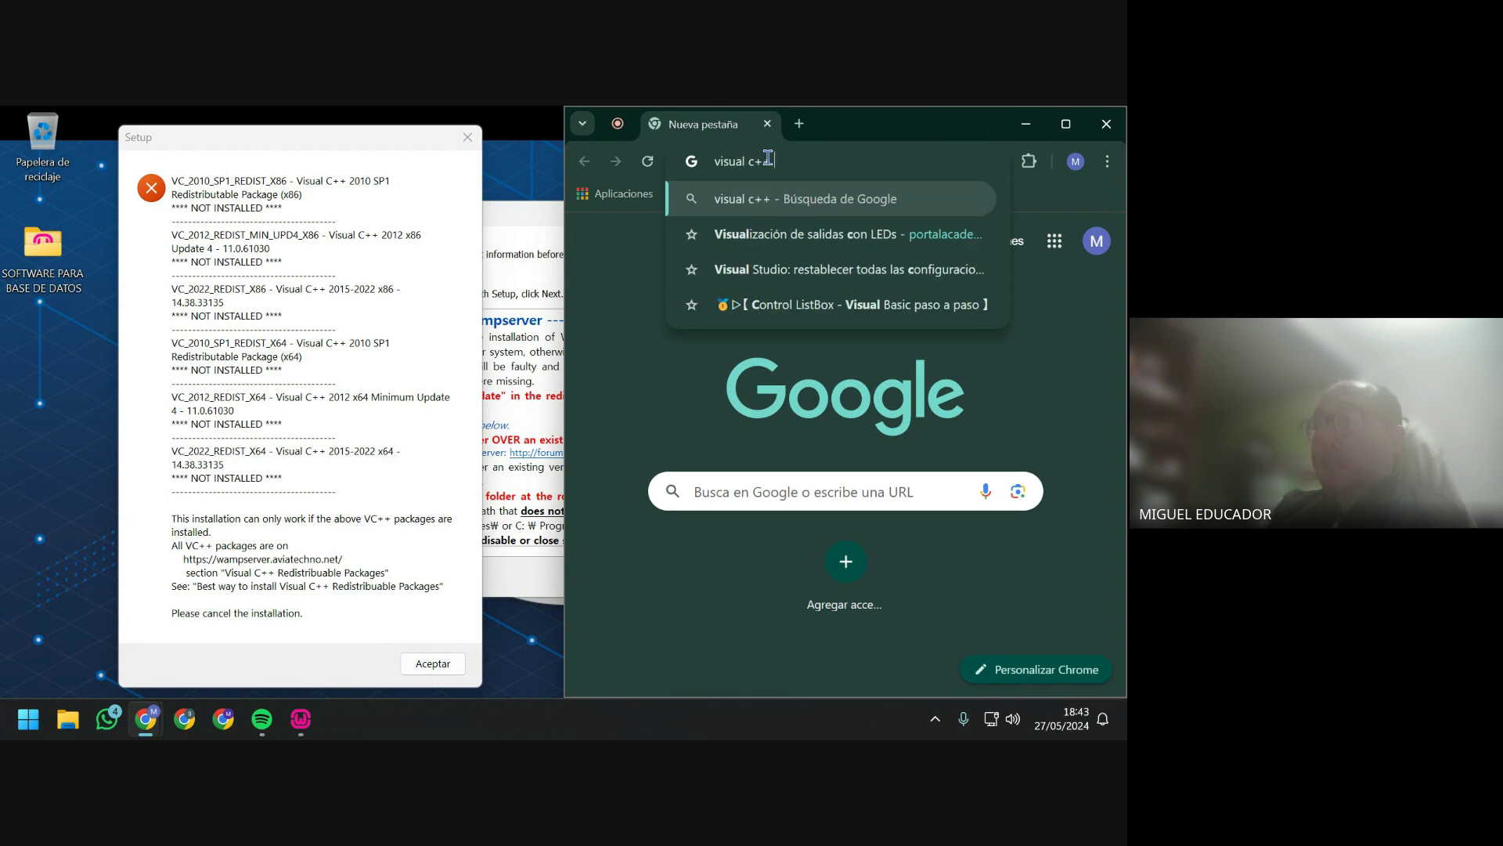
type(" redi")
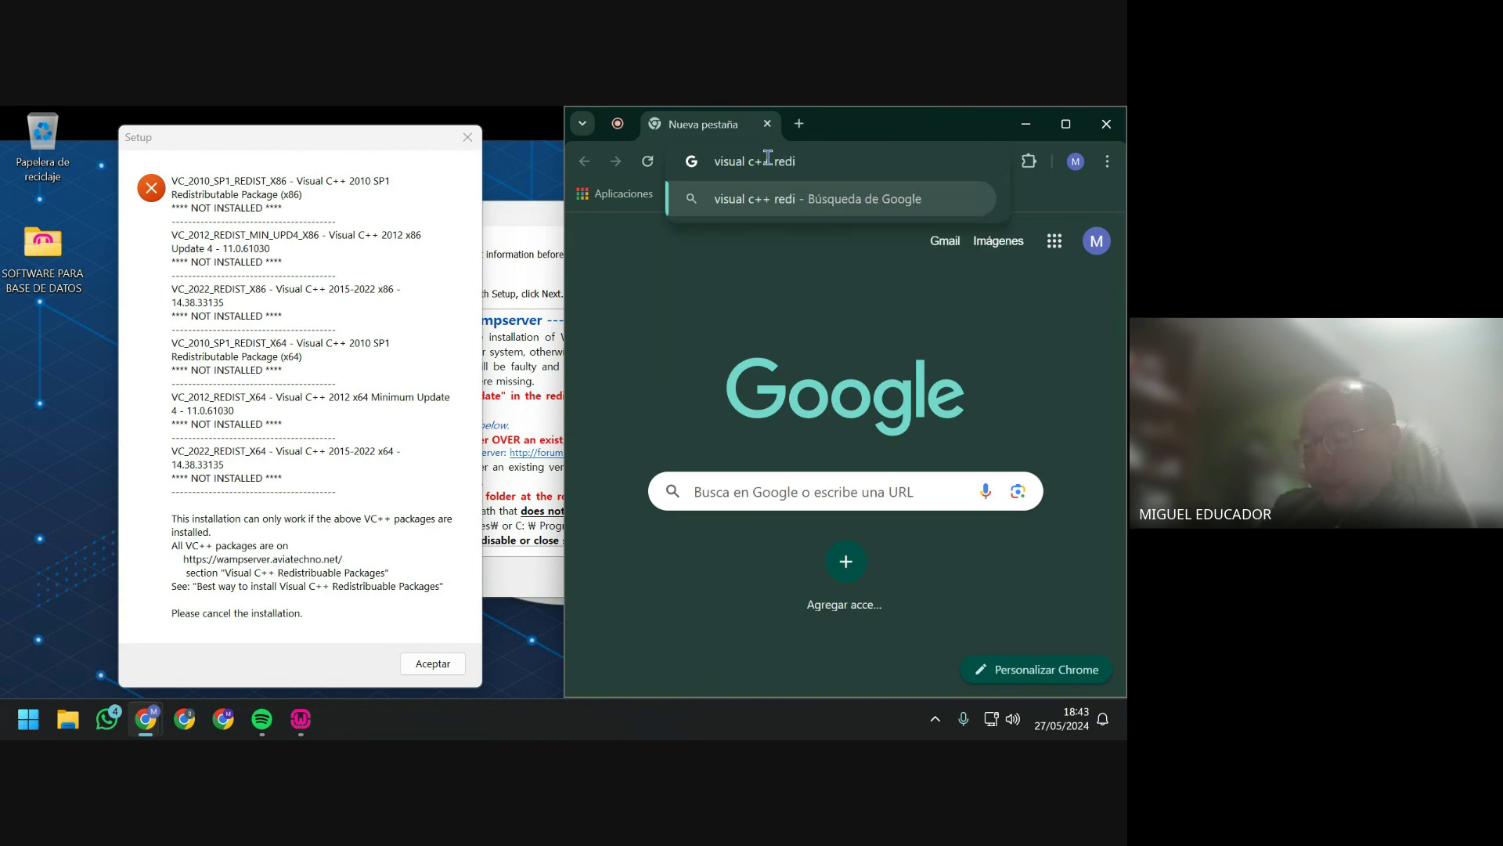
type("str")
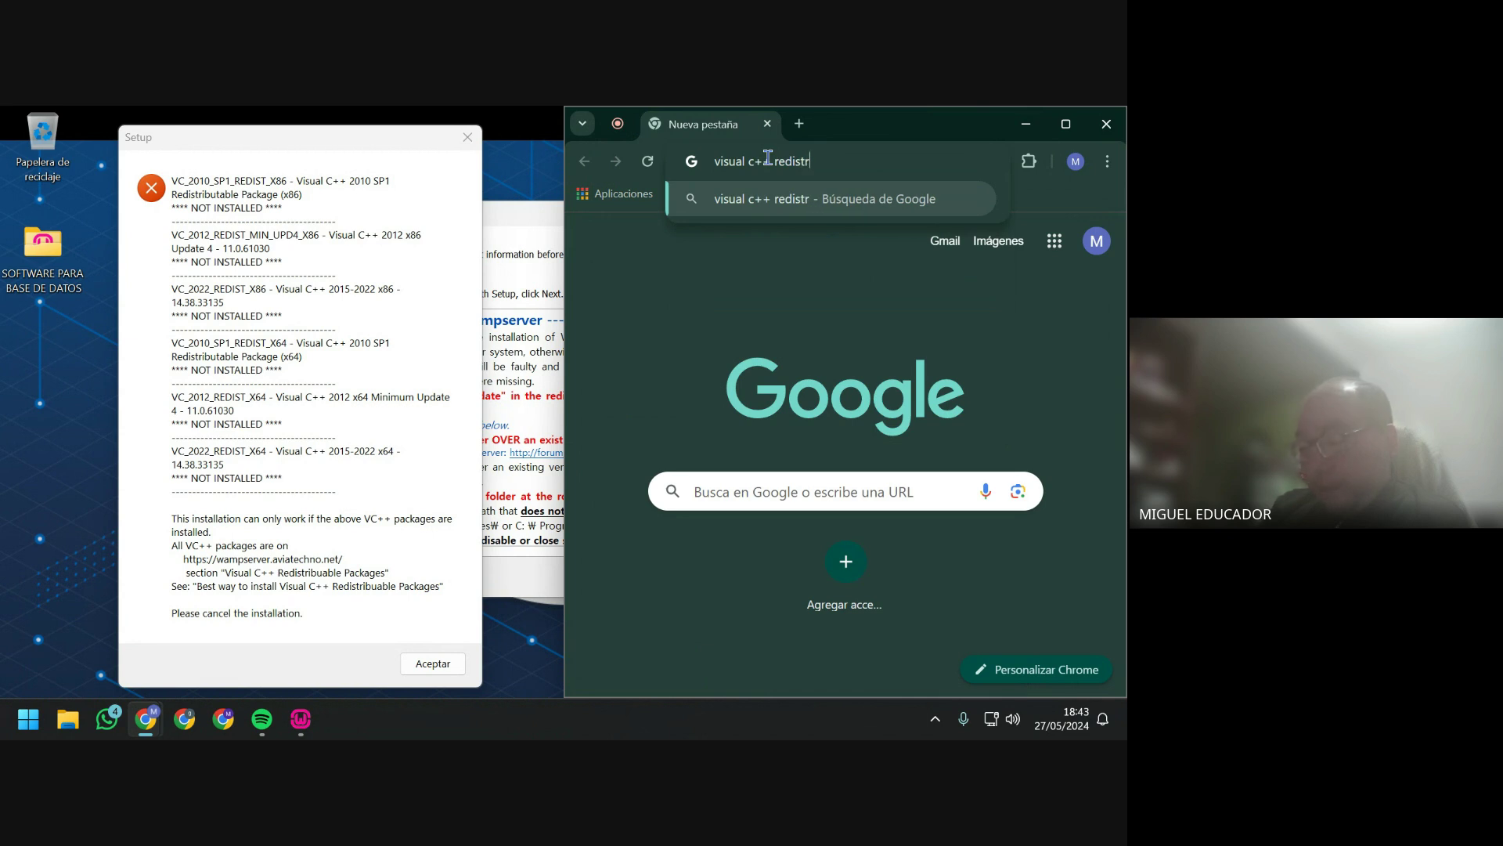
type("ibua")
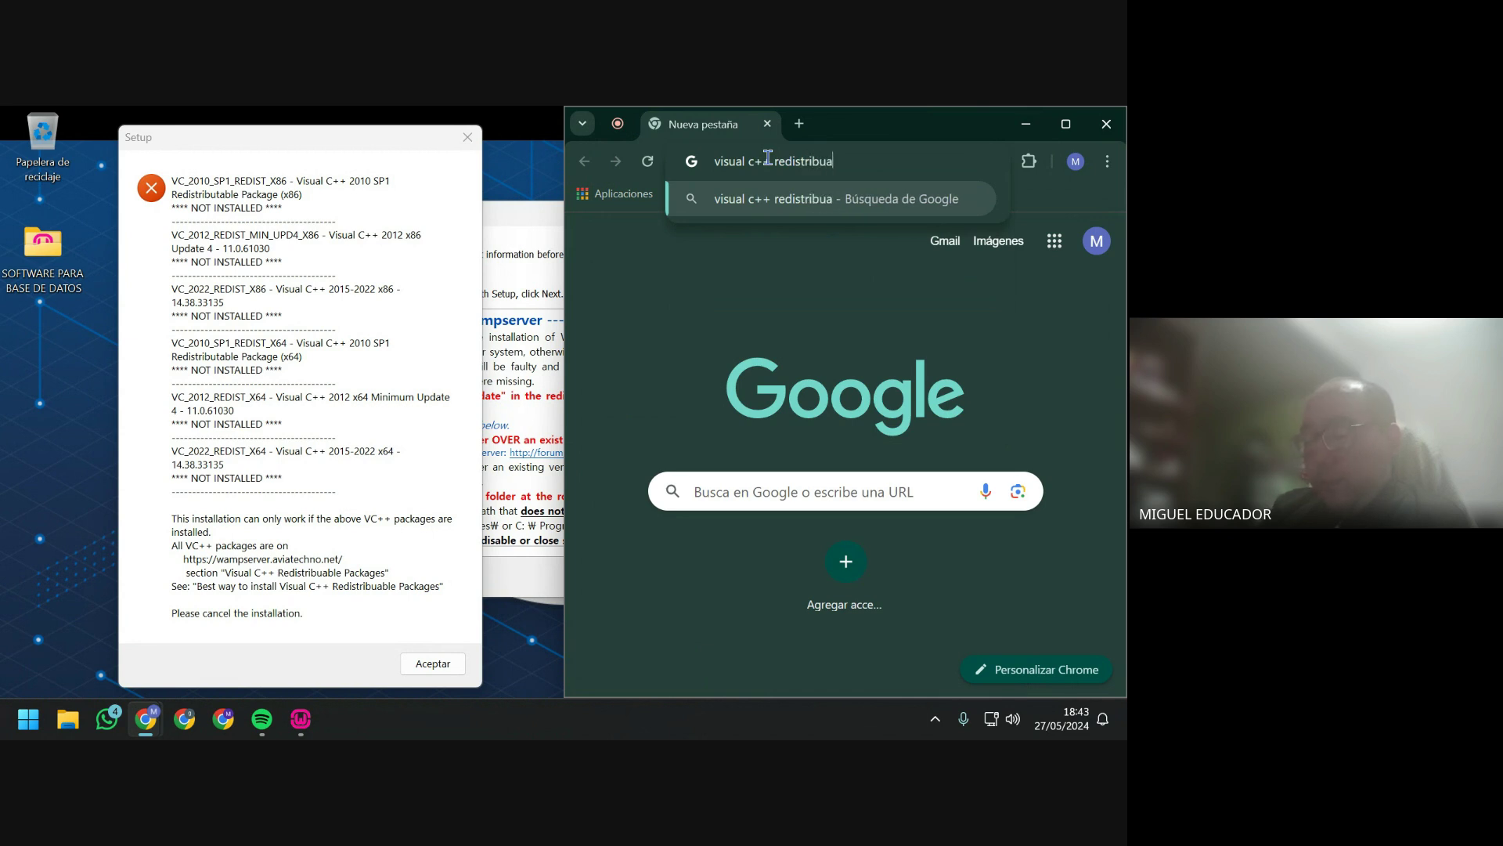
type("ble ")
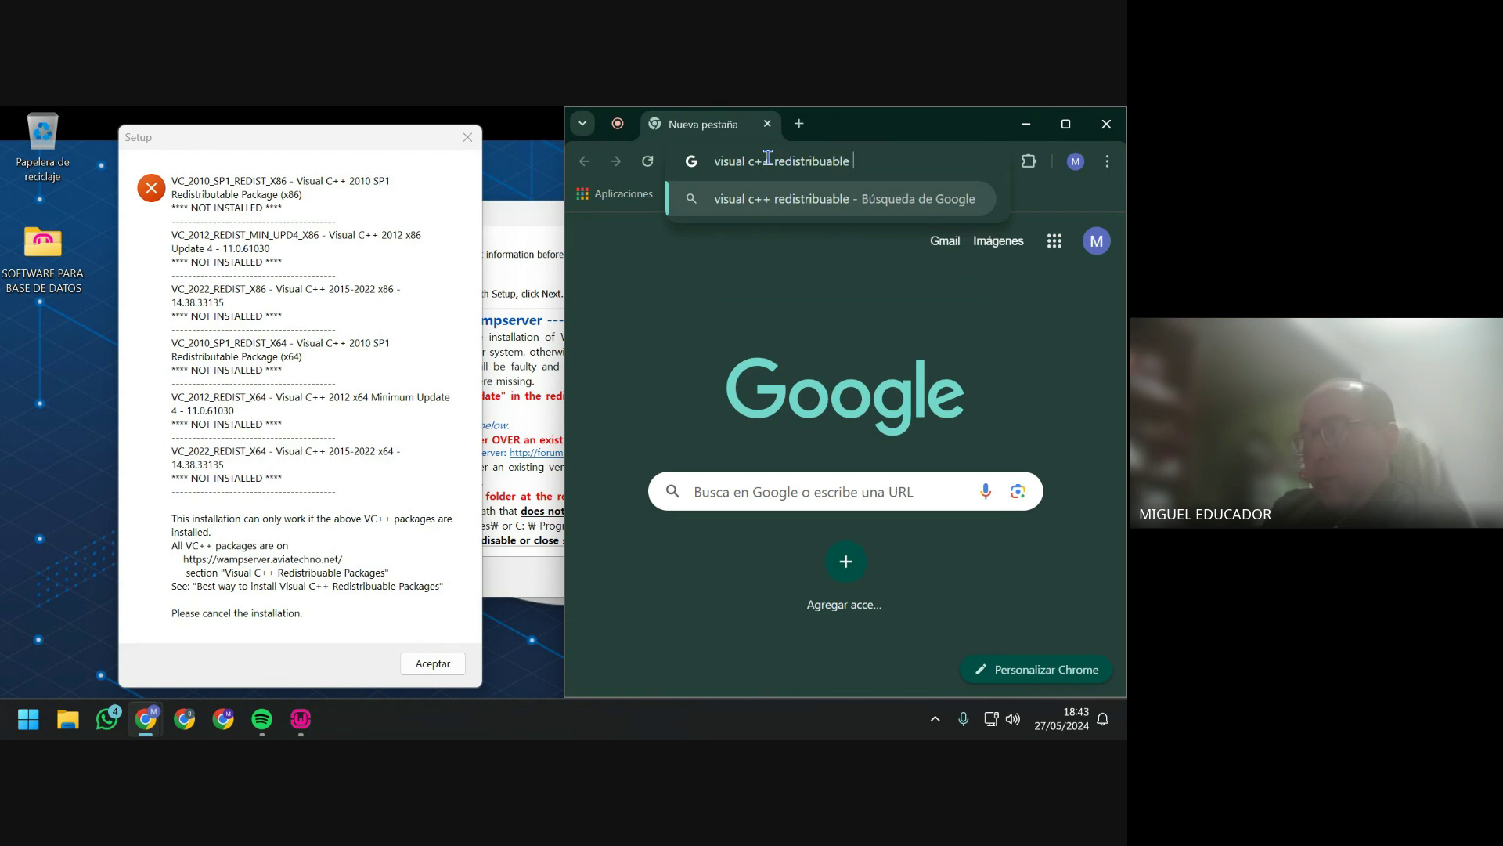
type("packe")
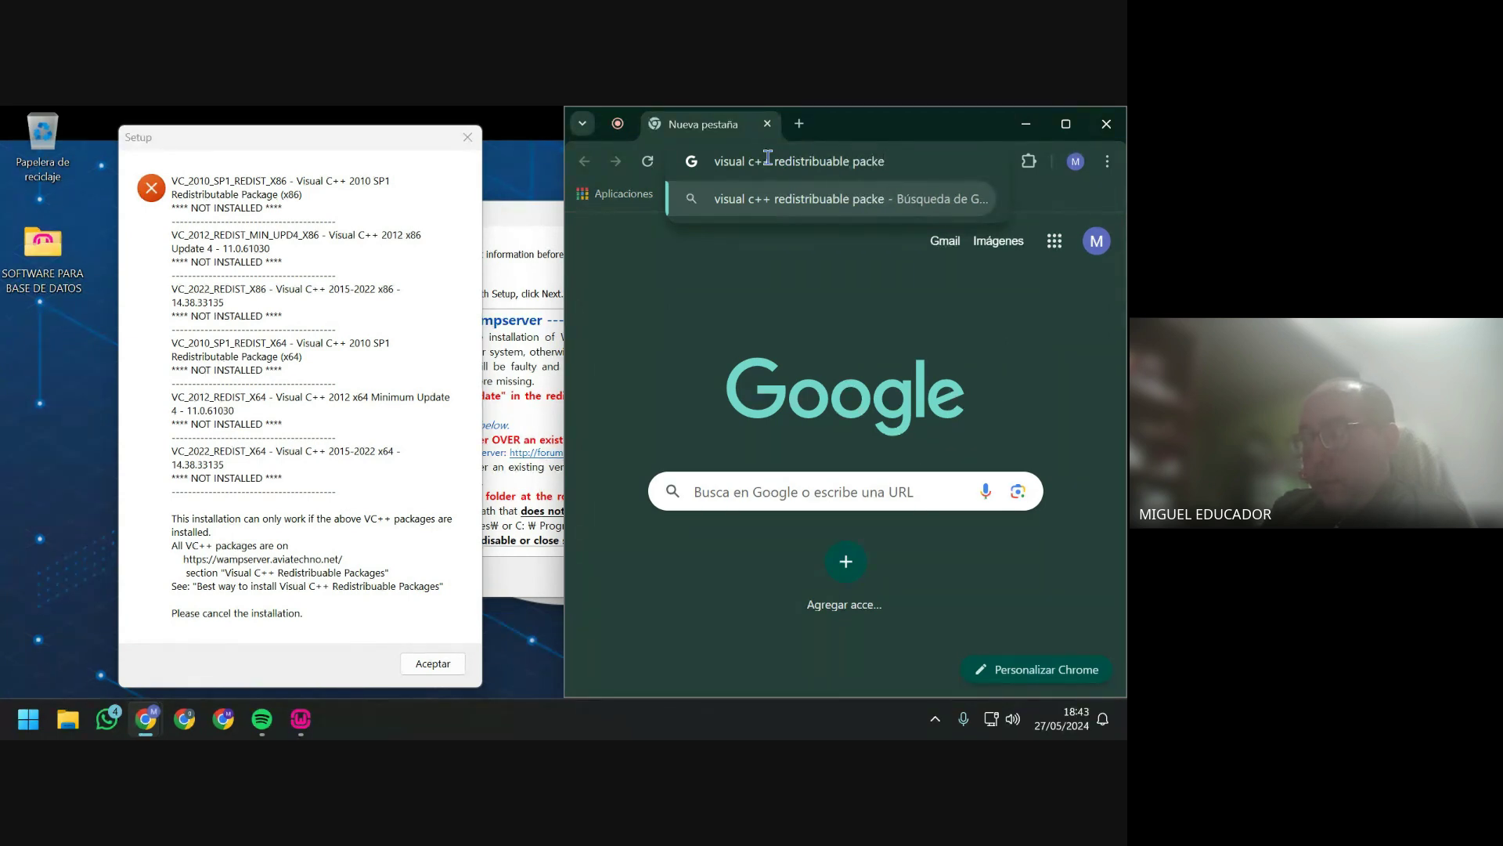
type("ges")
key("Return")
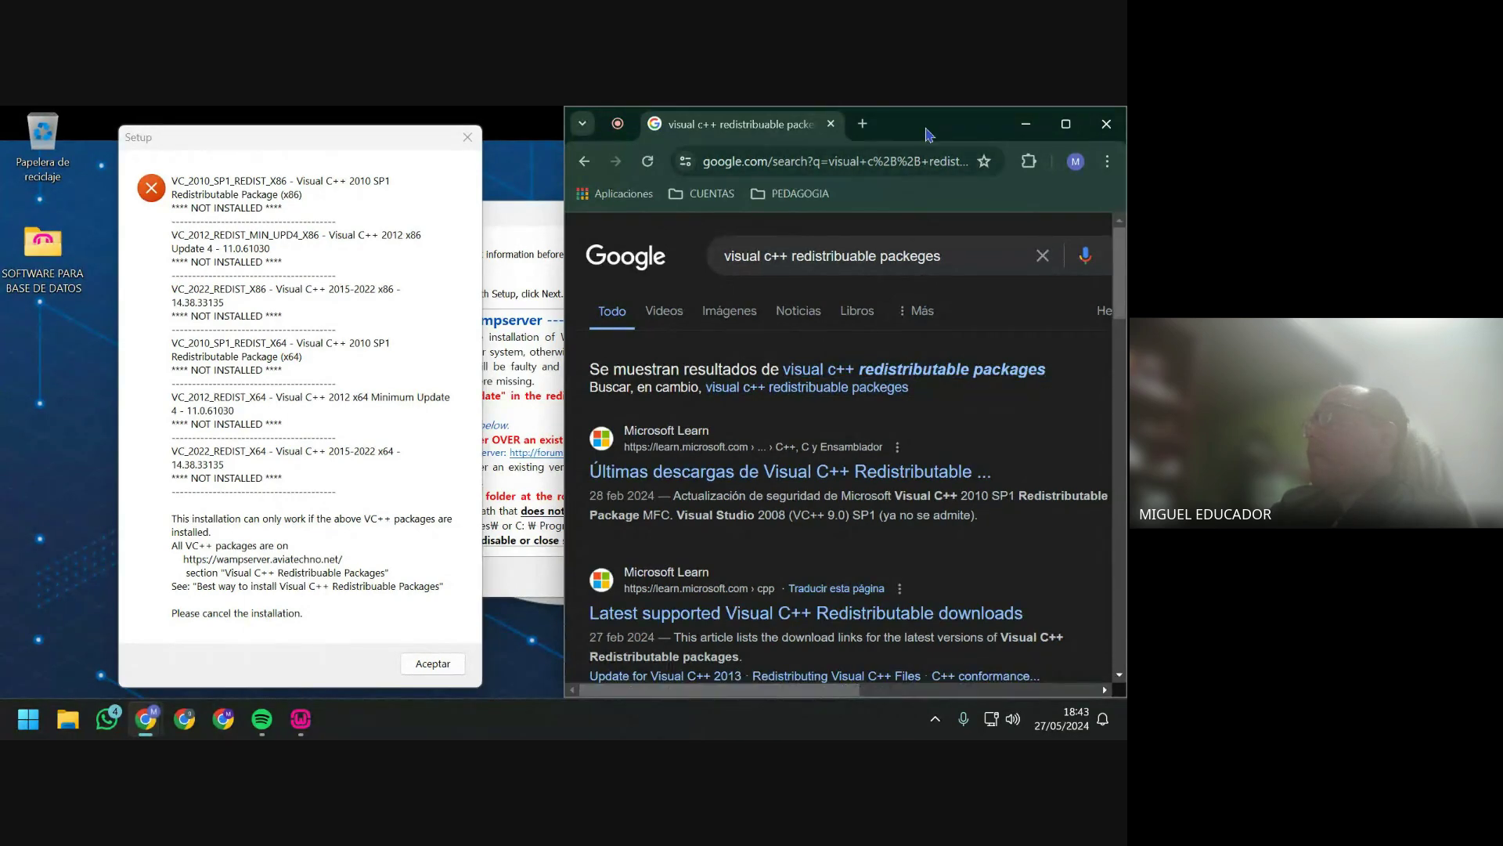
Maximize the Chrome window and open Microsoft Learn's Spanish article on the latest Visual C++ Redistributable downloads.
left_click_drag(926, 133, 1035, 196)
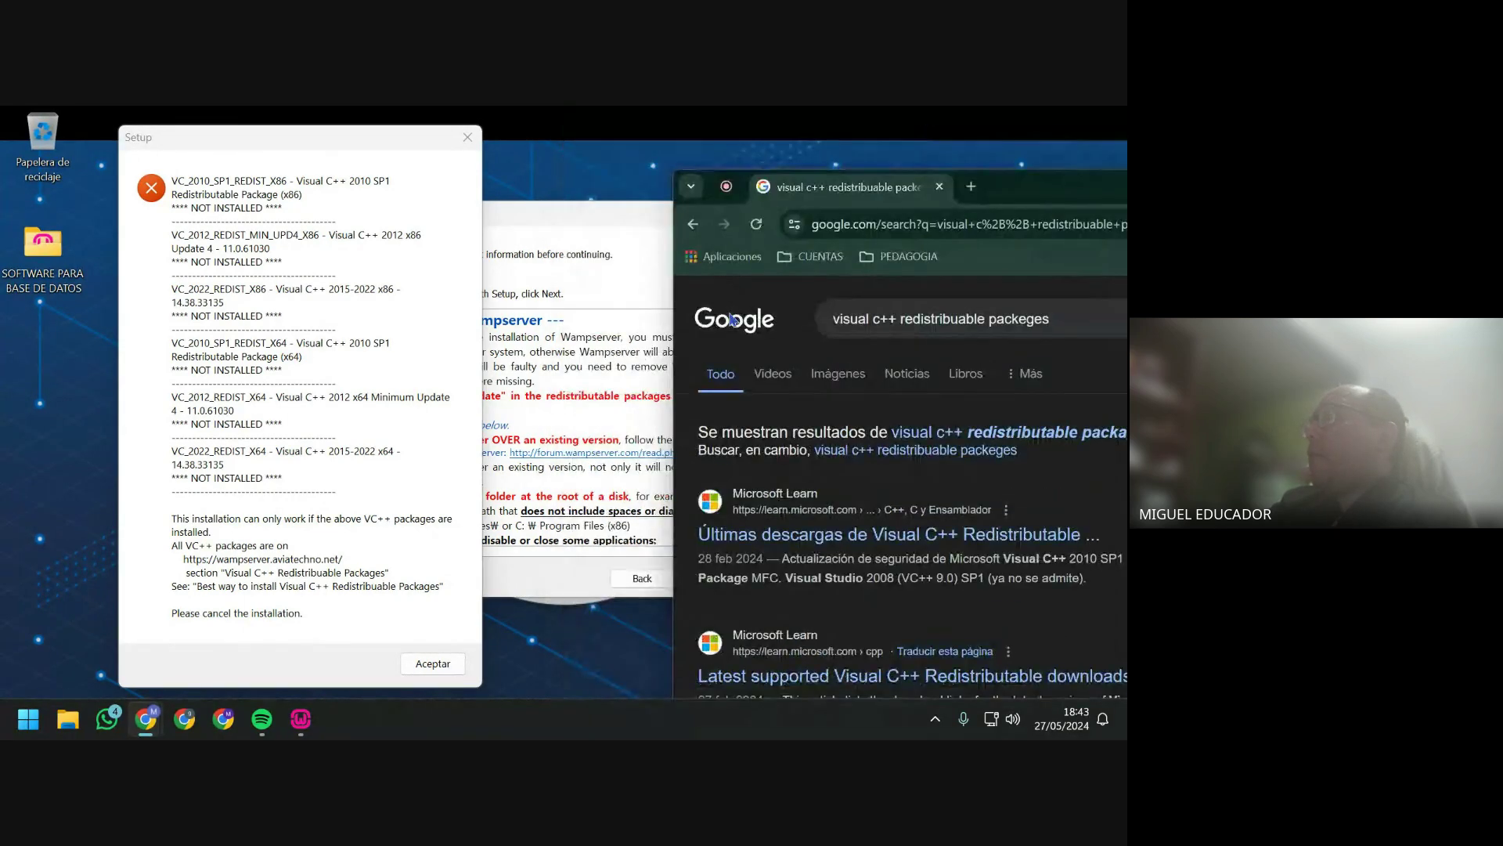
double_click(1006, 187)
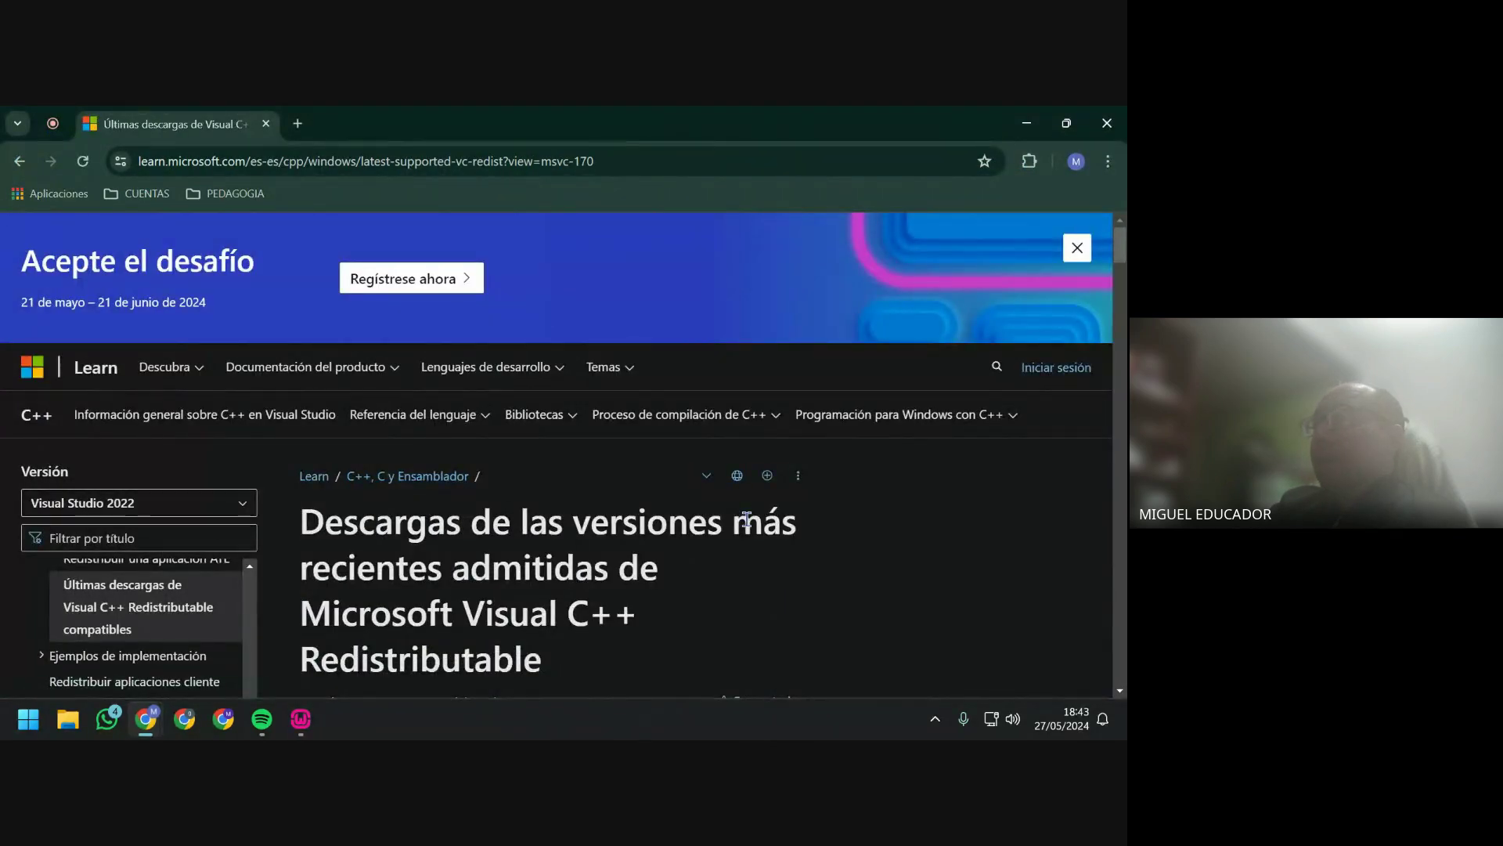
scroll(746, 519, "down", 4)
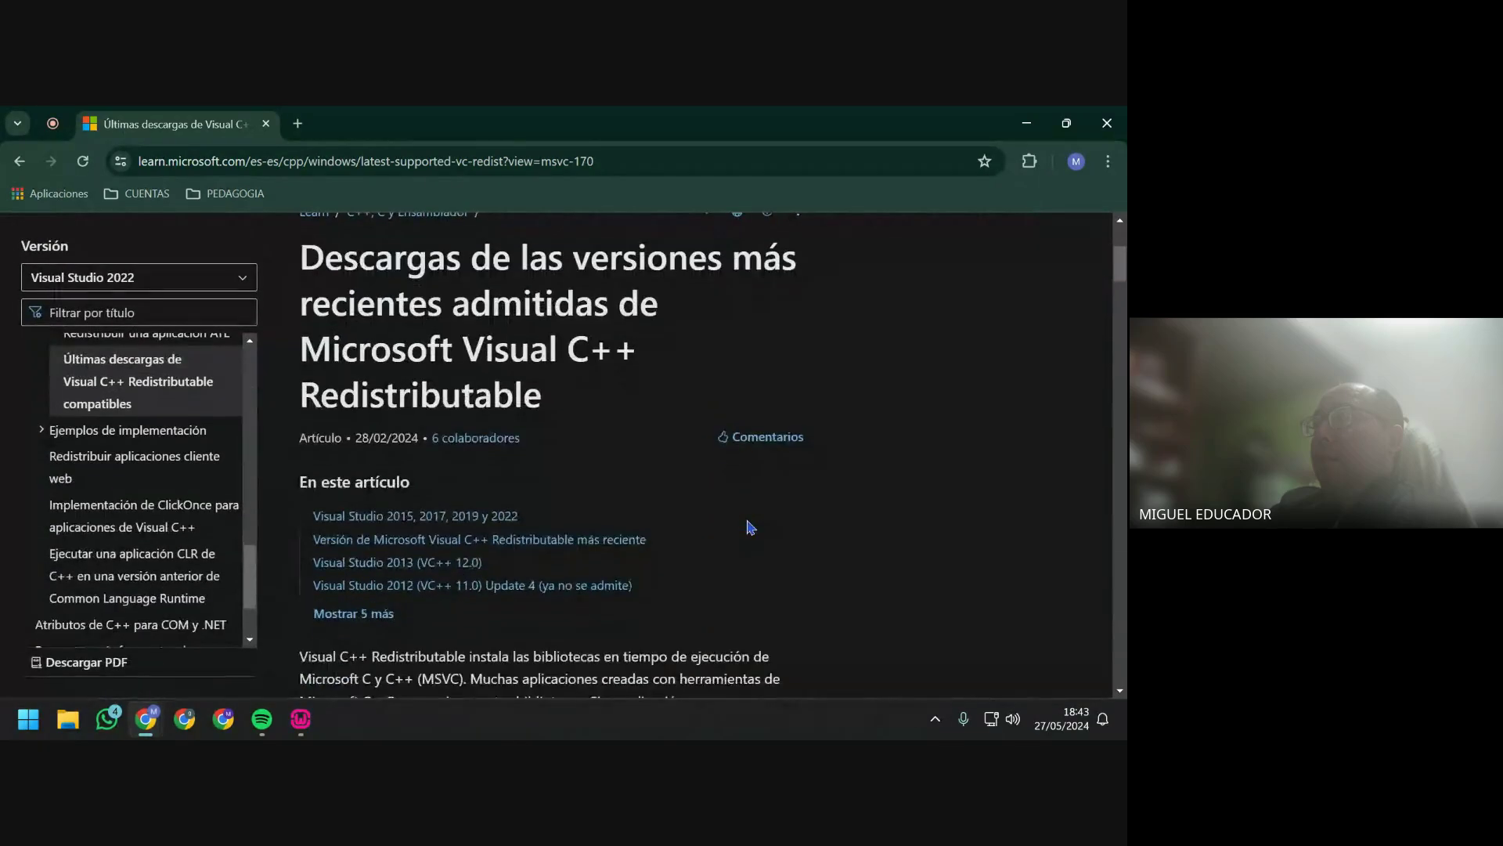
scroll(750, 527, "down", 6)
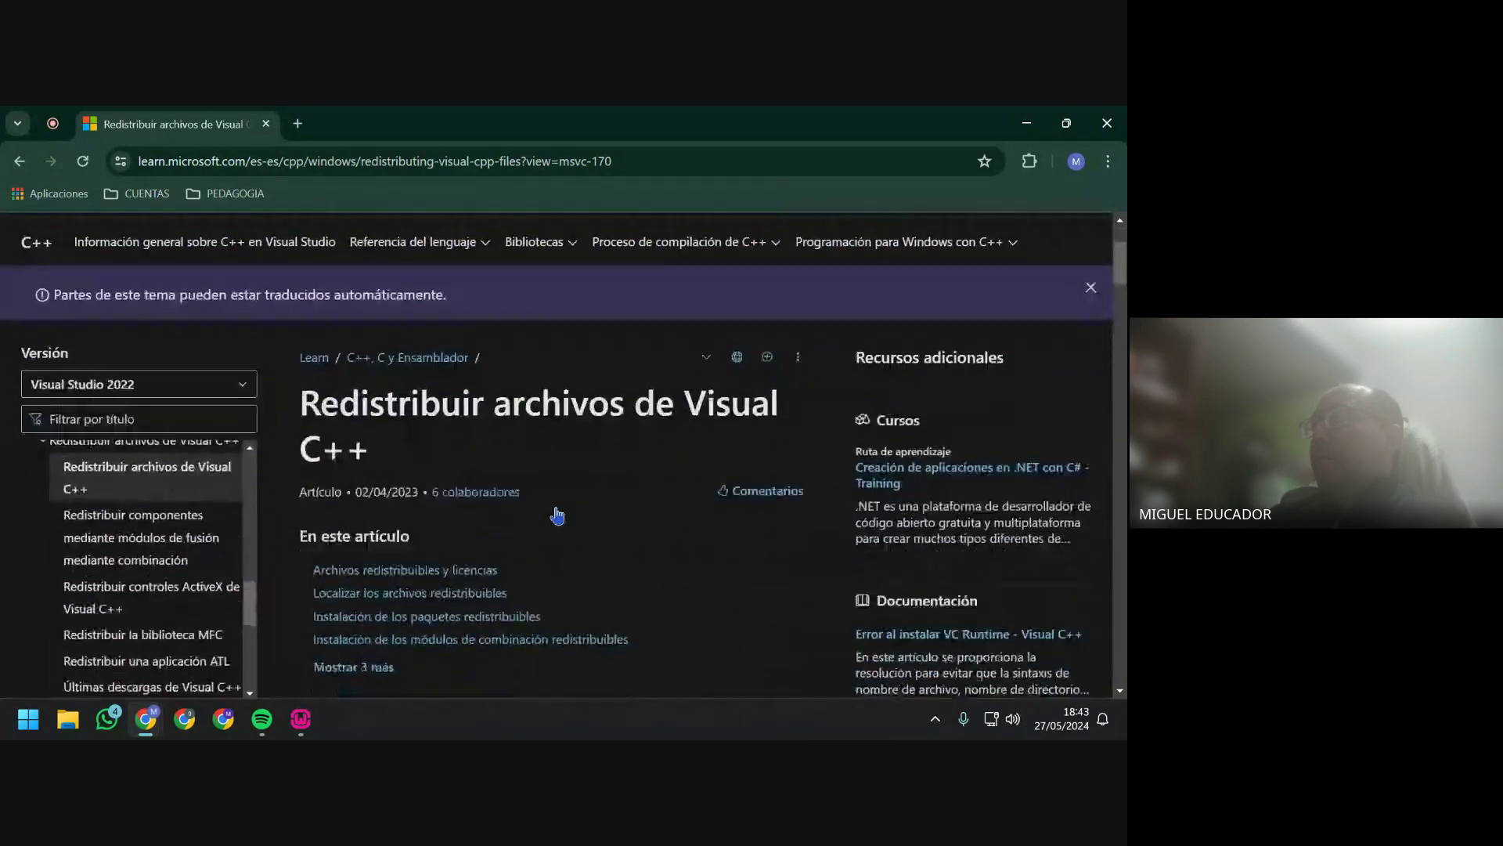
Read the "Redistribuir archivos de Visual C++" article through to its section on installing the redistributable packages.
scroll(556, 515, "down", 4)
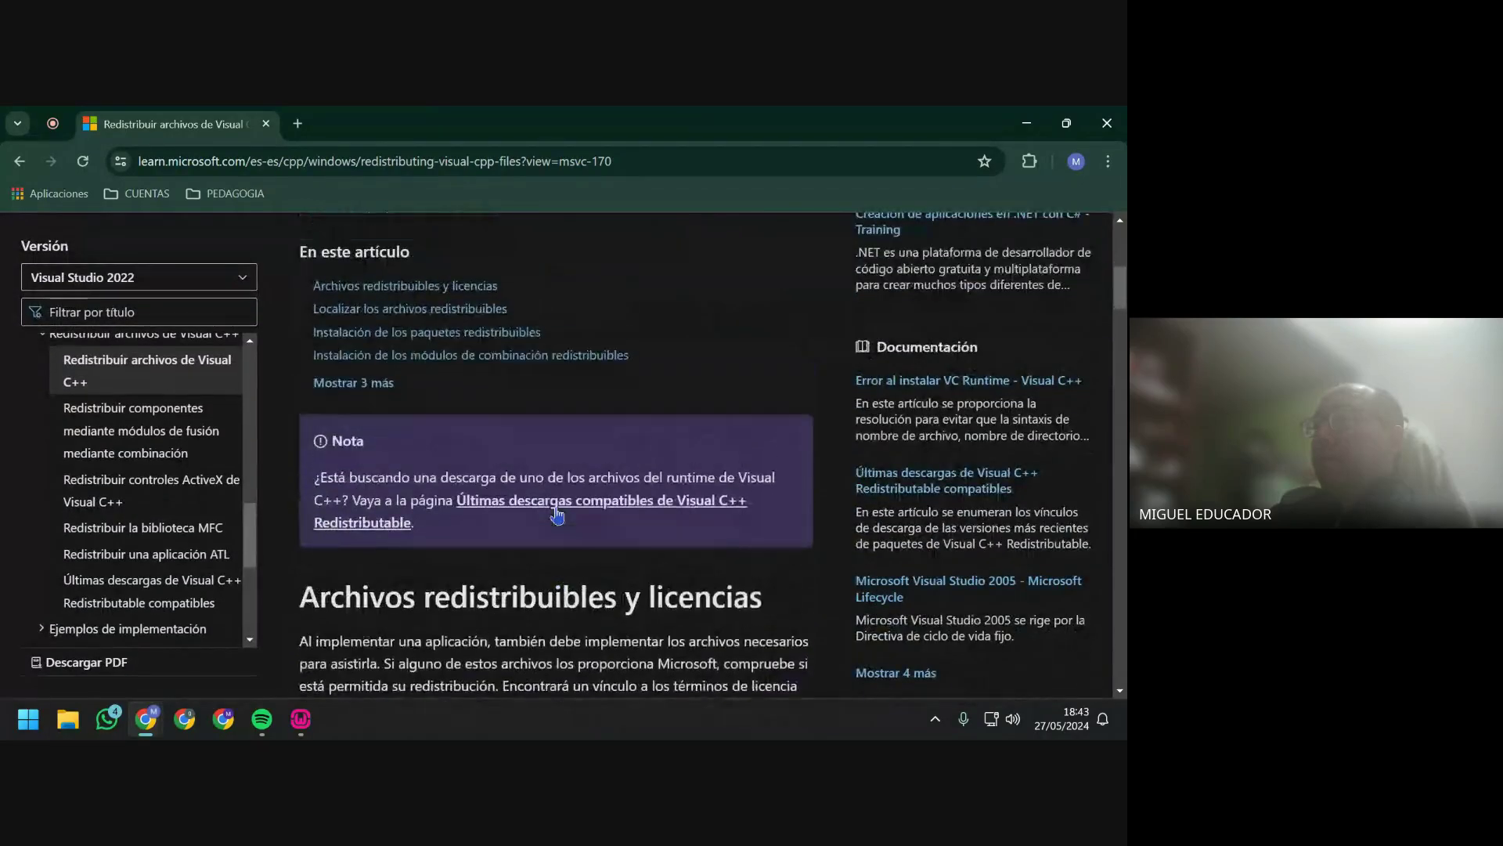
scroll(556, 514, "down", 8)
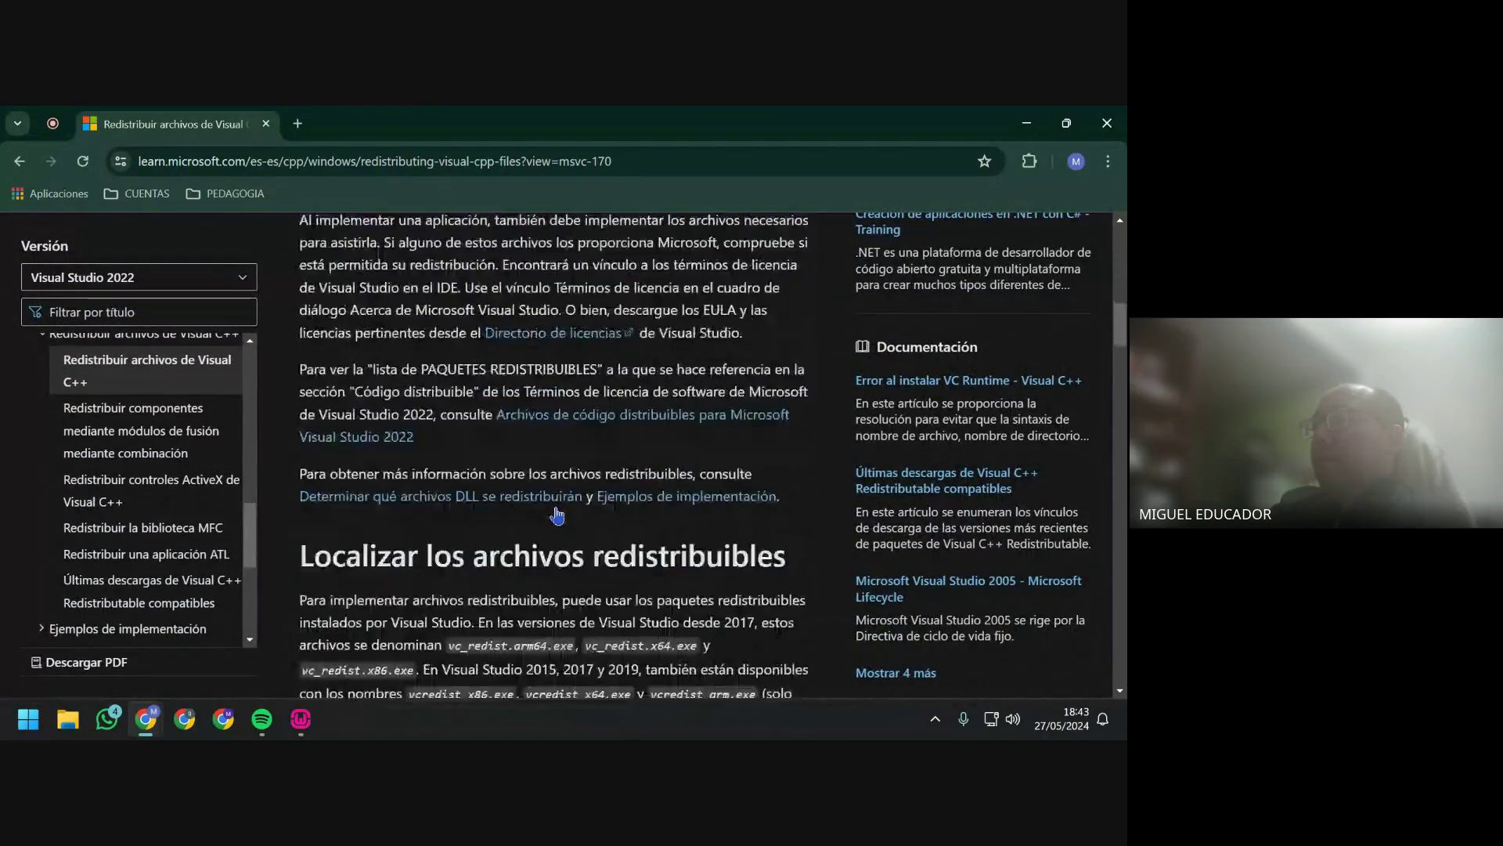
scroll(557, 514, "down", 6)
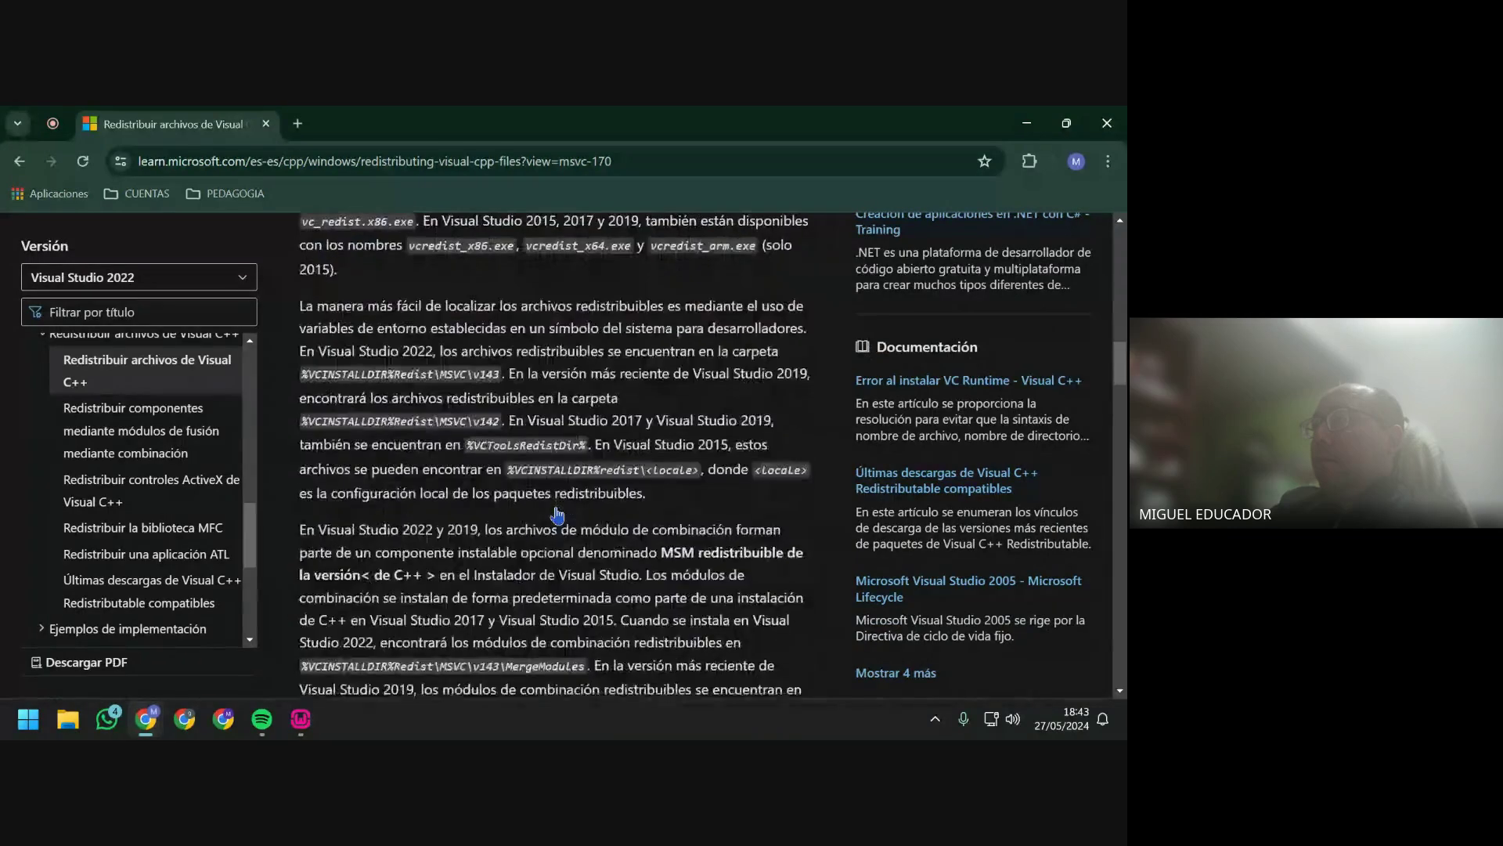
scroll(556, 515, "down", 4)
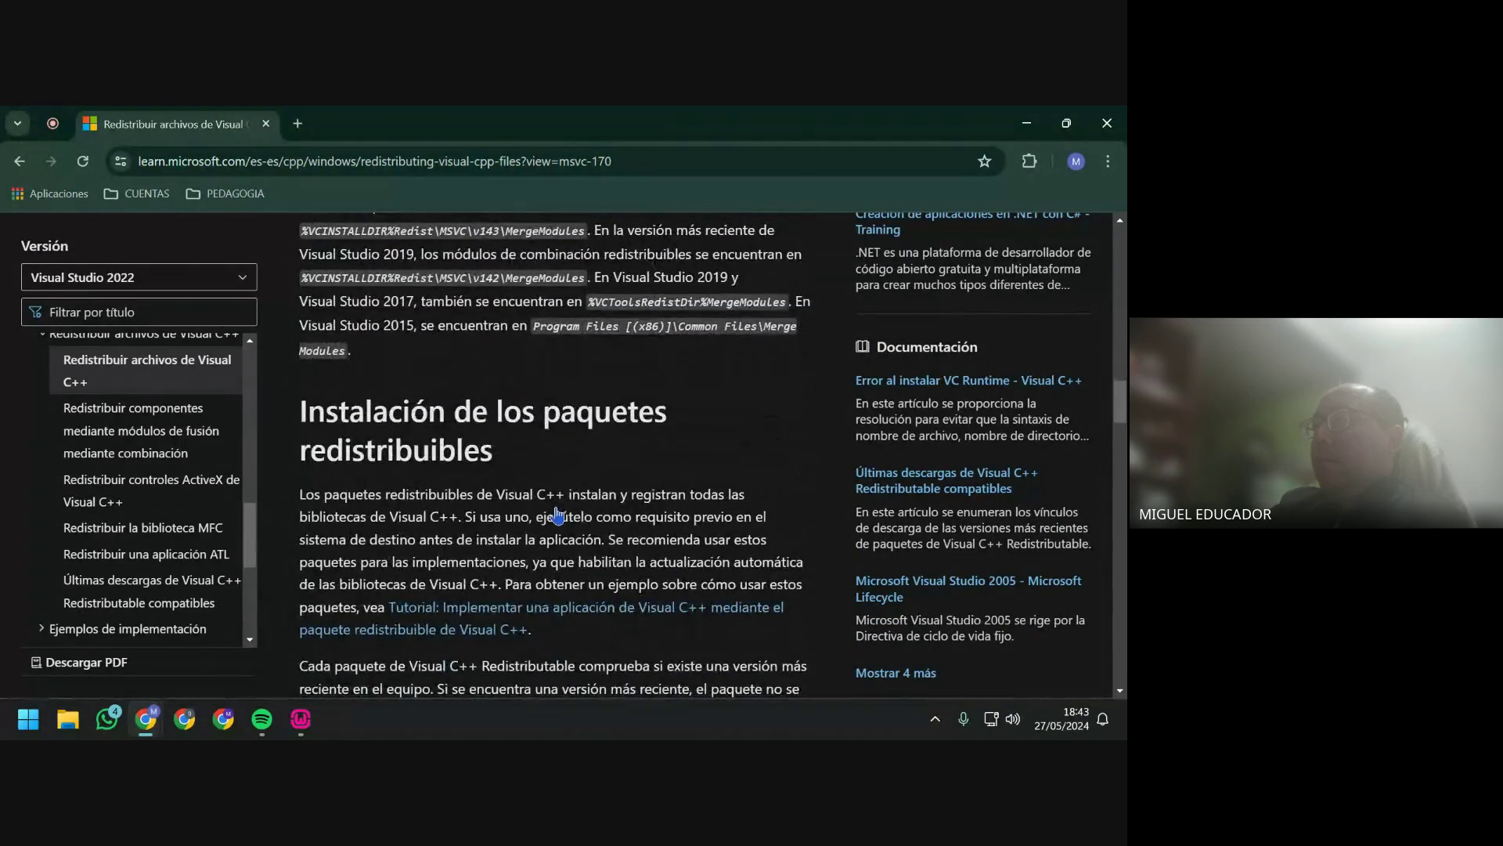
scroll(557, 515, "down", 1)
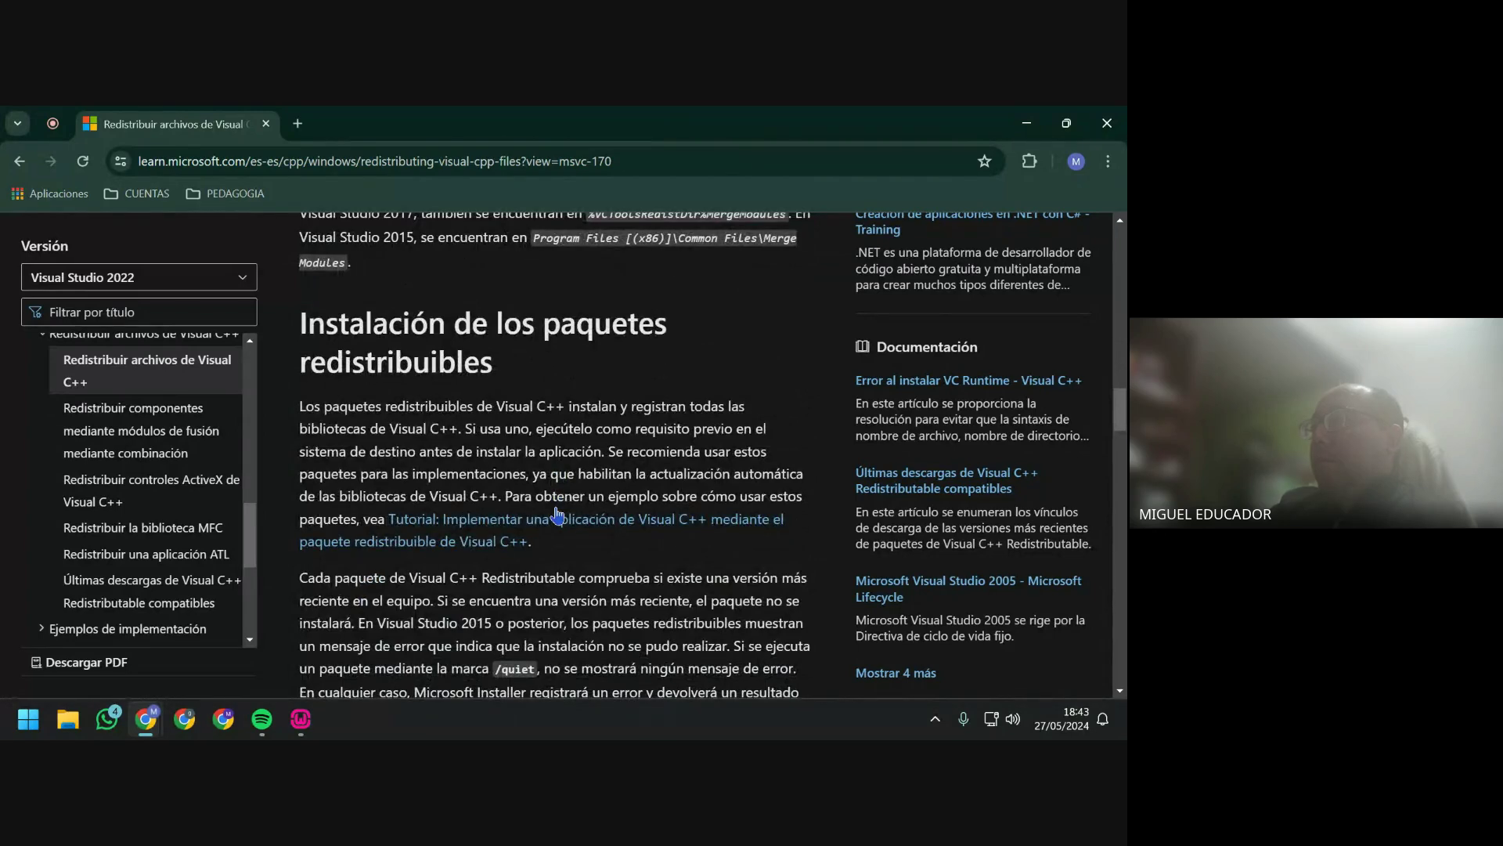
scroll(557, 515, "down", 1)
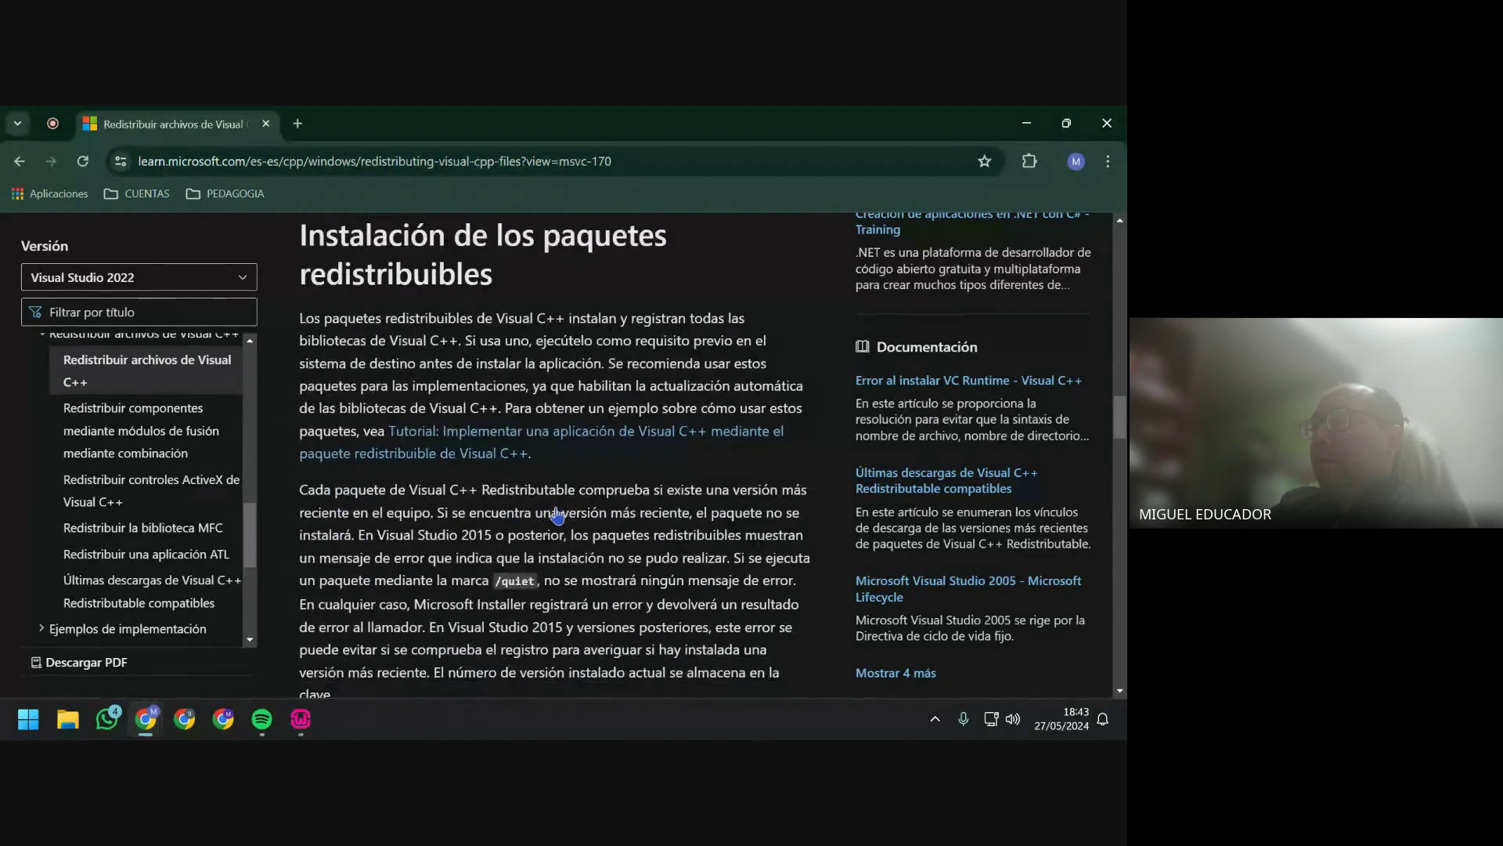
Open the linked tutorial on deploying a Visual C++ application with the redistributable package and review its setup.bat and self-extracting installer instructions.
left_click(553, 443)
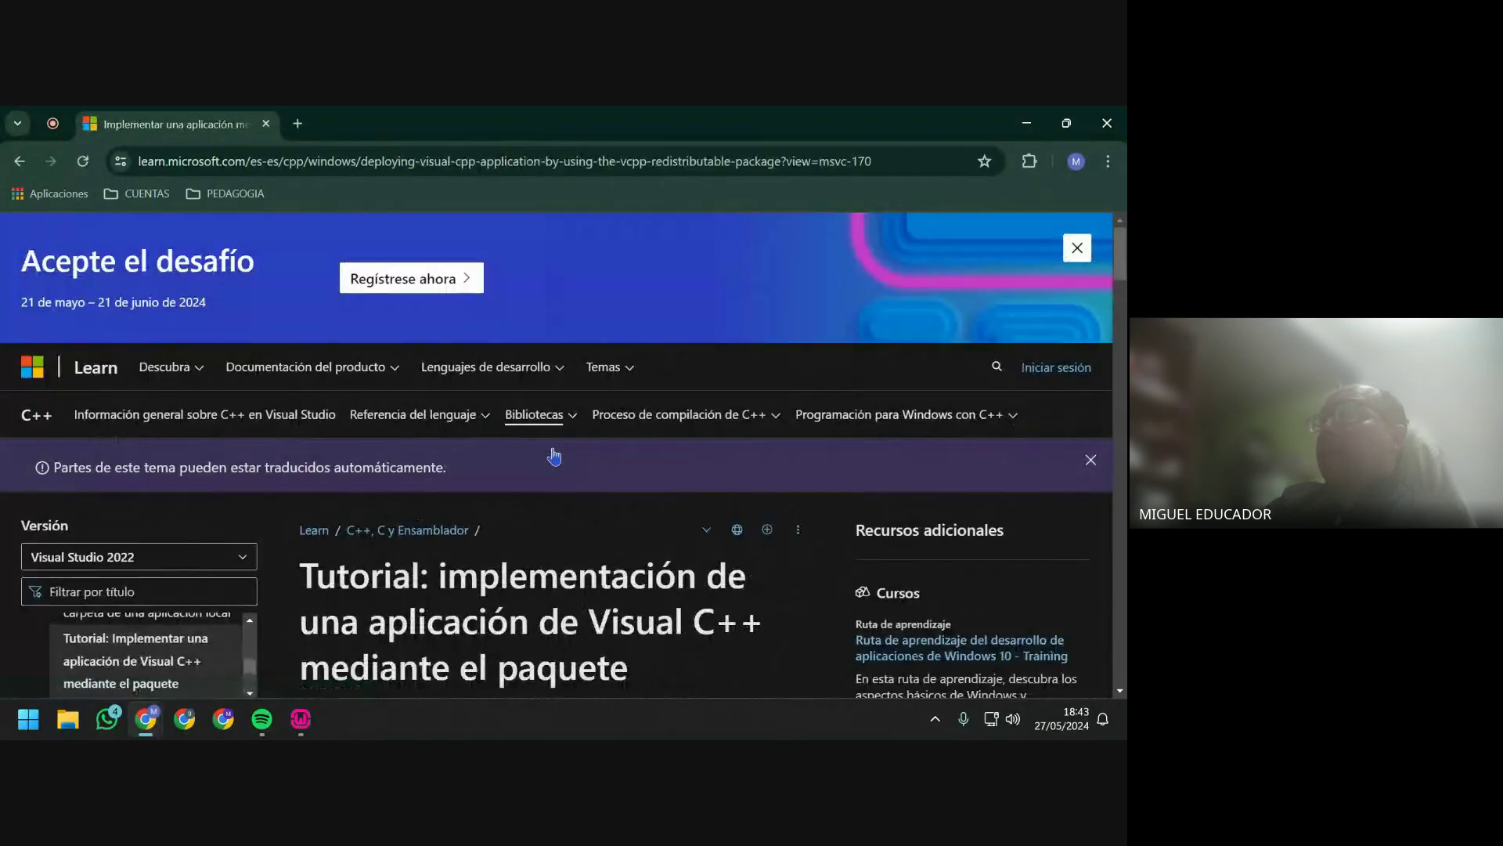
scroll(556, 469, "down", 4)
scroll(568, 518, "down", 5)
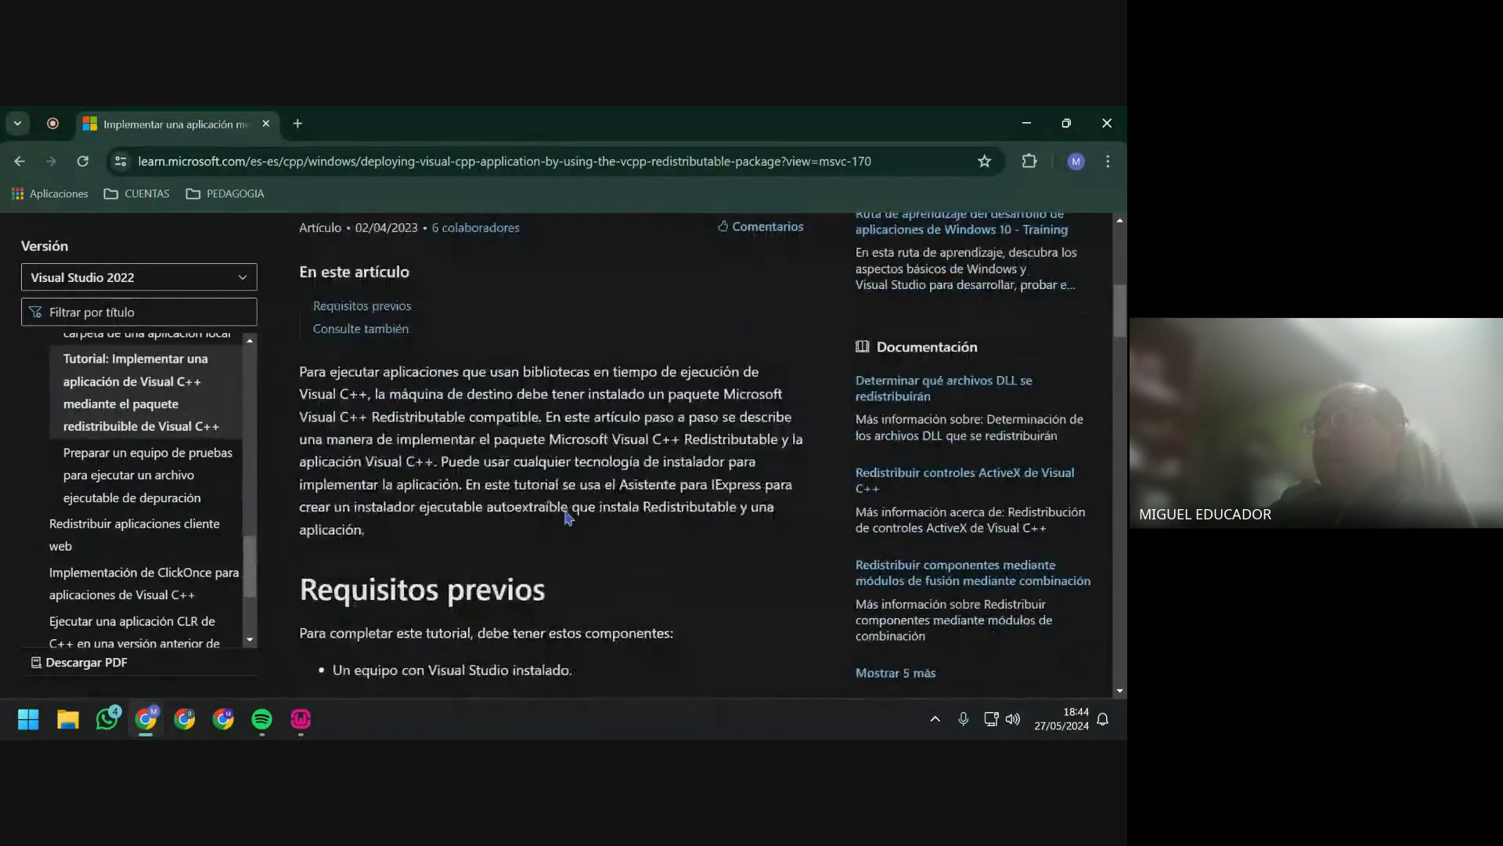
scroll(564, 509, "down", 2)
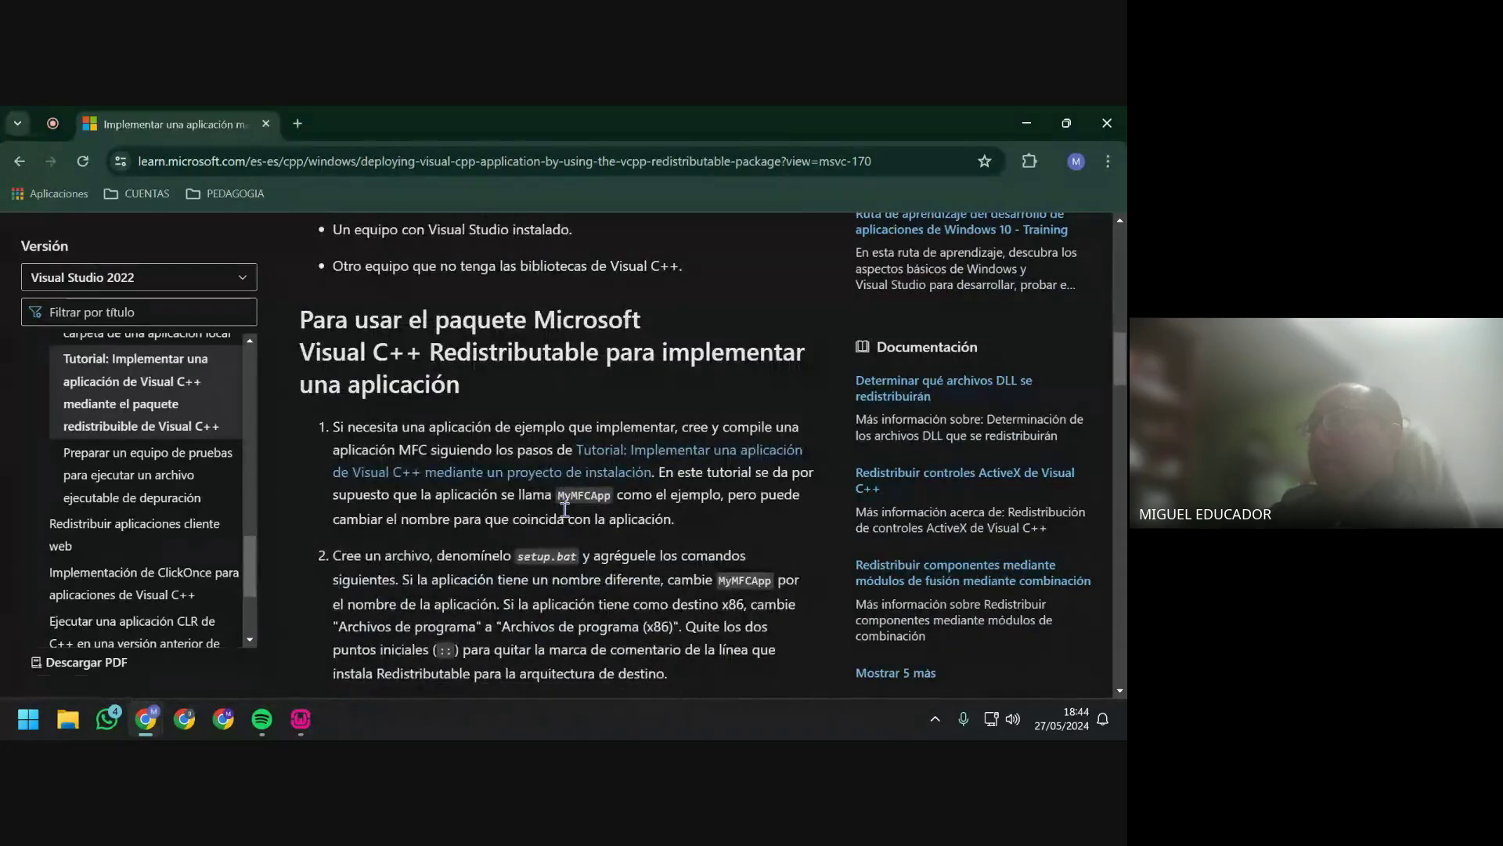
scroll(565, 501, "down", 3)
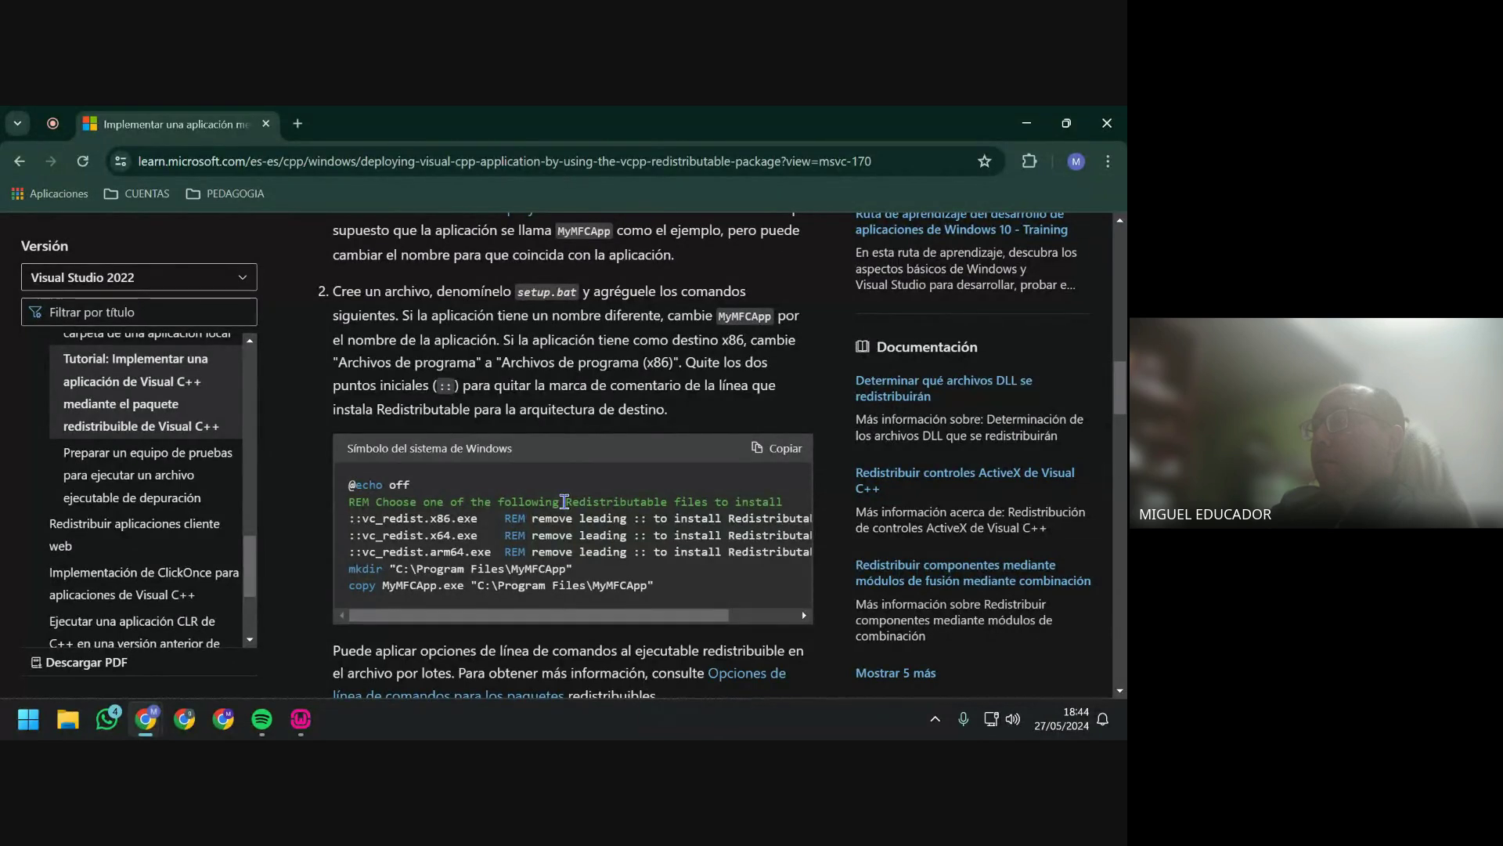
scroll(564, 501, "down", 2)
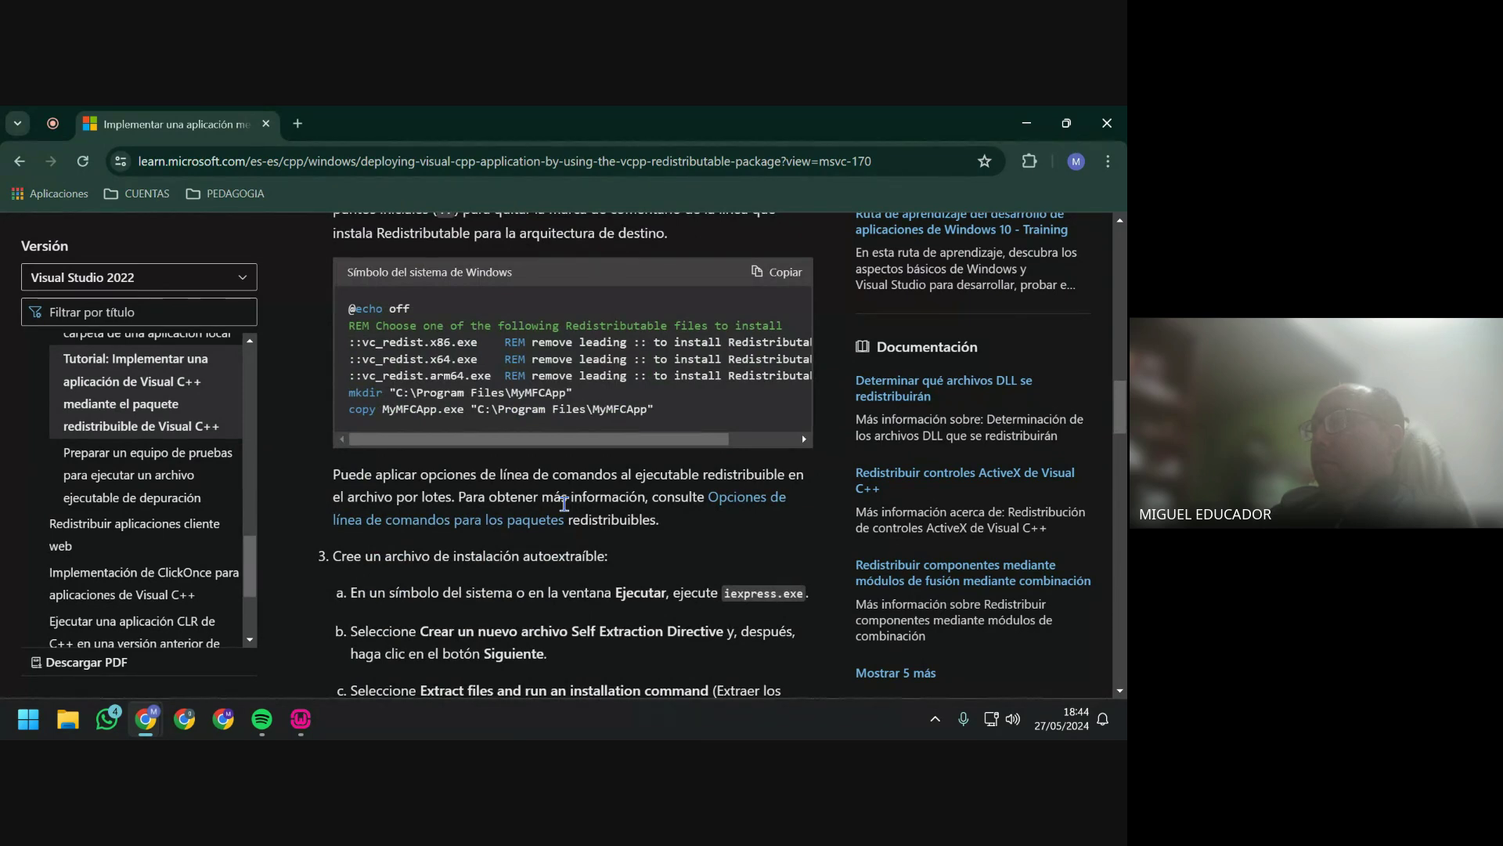
scroll(564, 503, "down", 4)
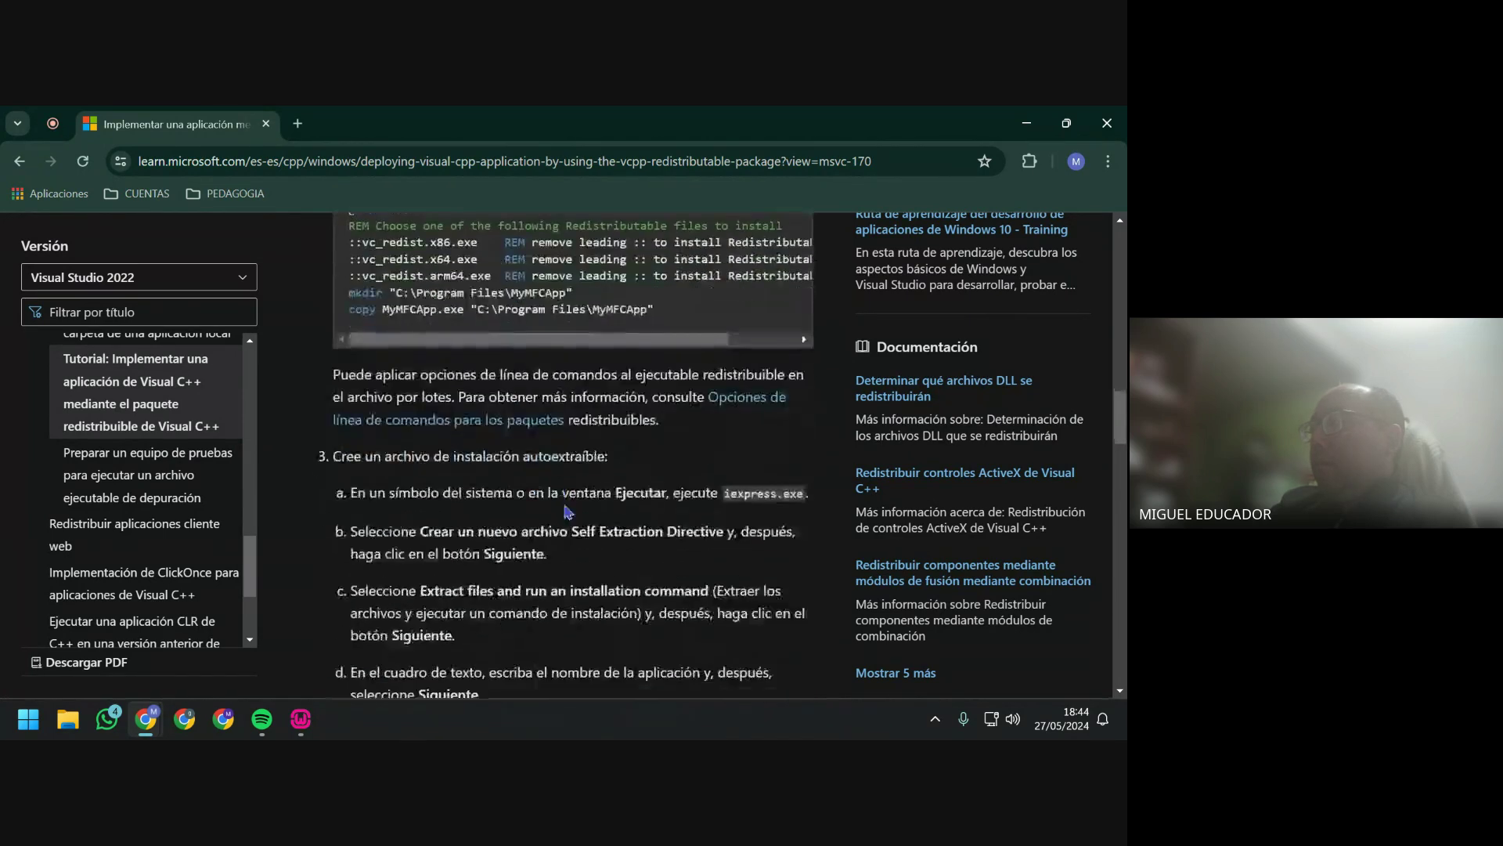
Copy the tutorial's setup.bat command block and run it in a Command Prompt opened as administrator.
scroll(564, 503, "up", 7)
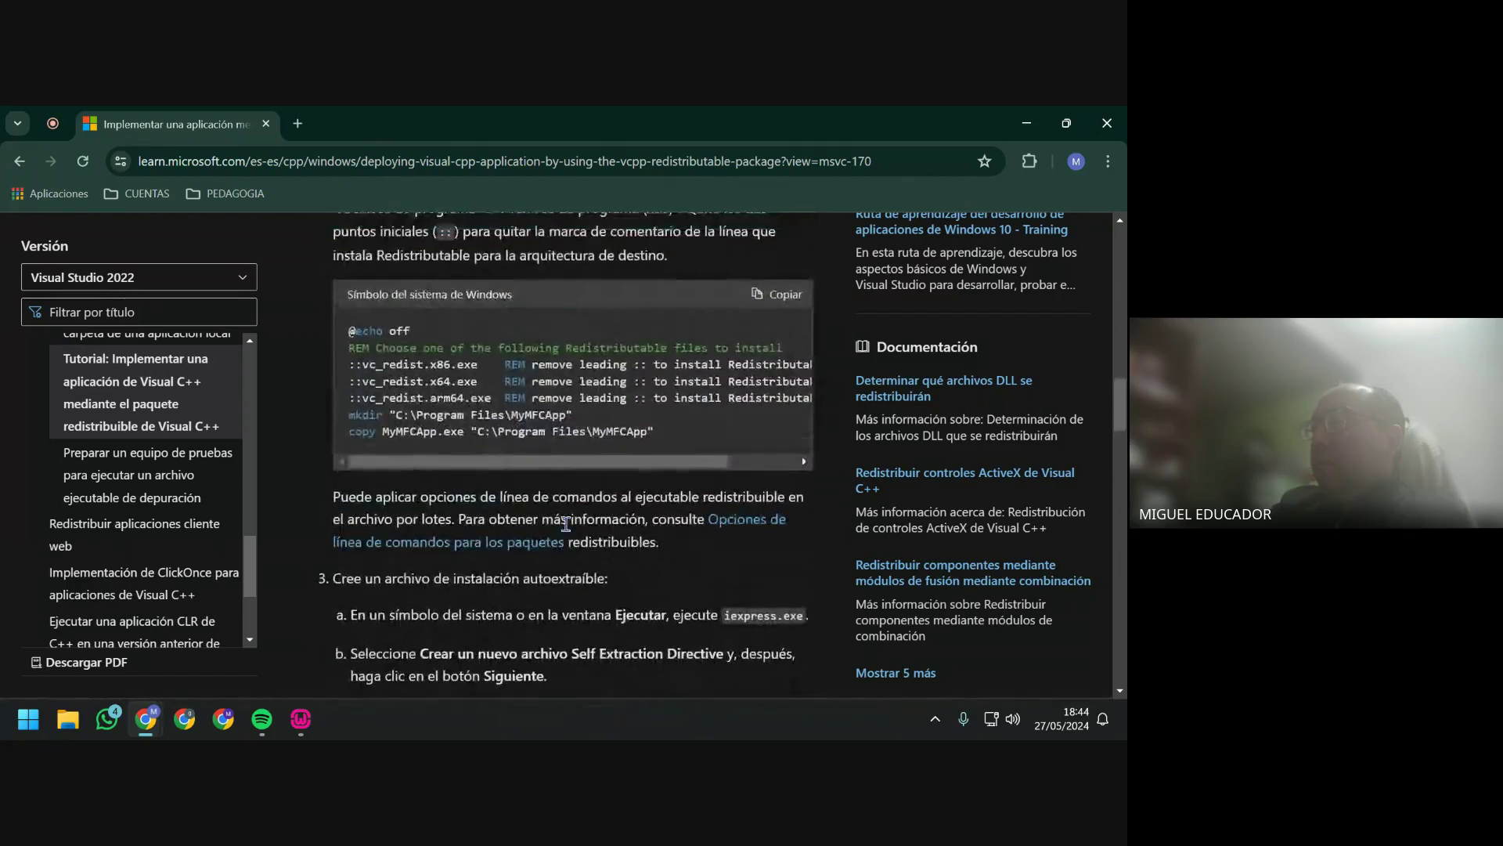
scroll(568, 524, "down", 2)
left_click(798, 365)
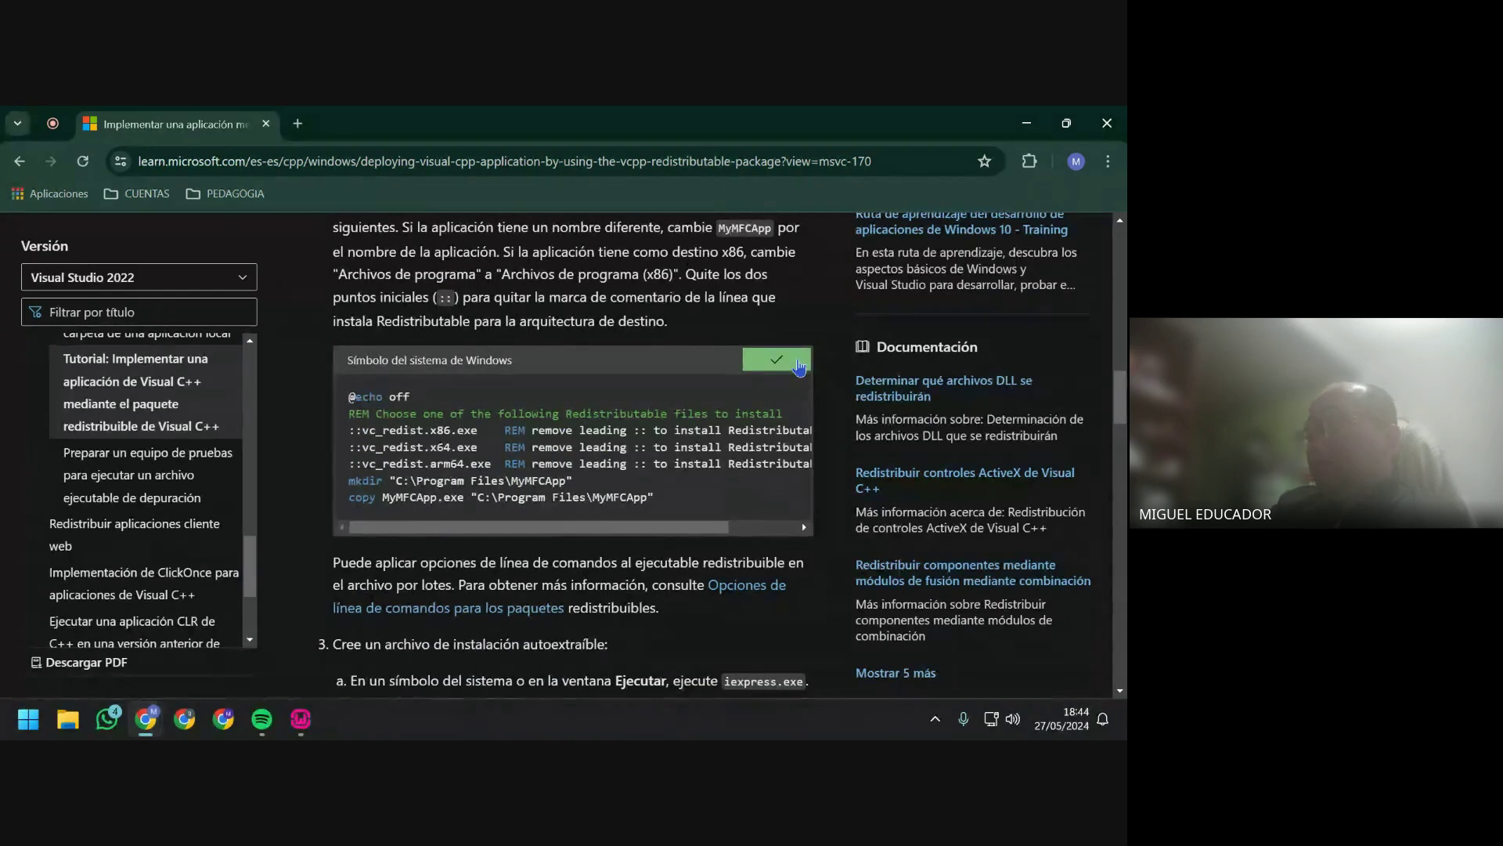
key("super")
type("cmd")
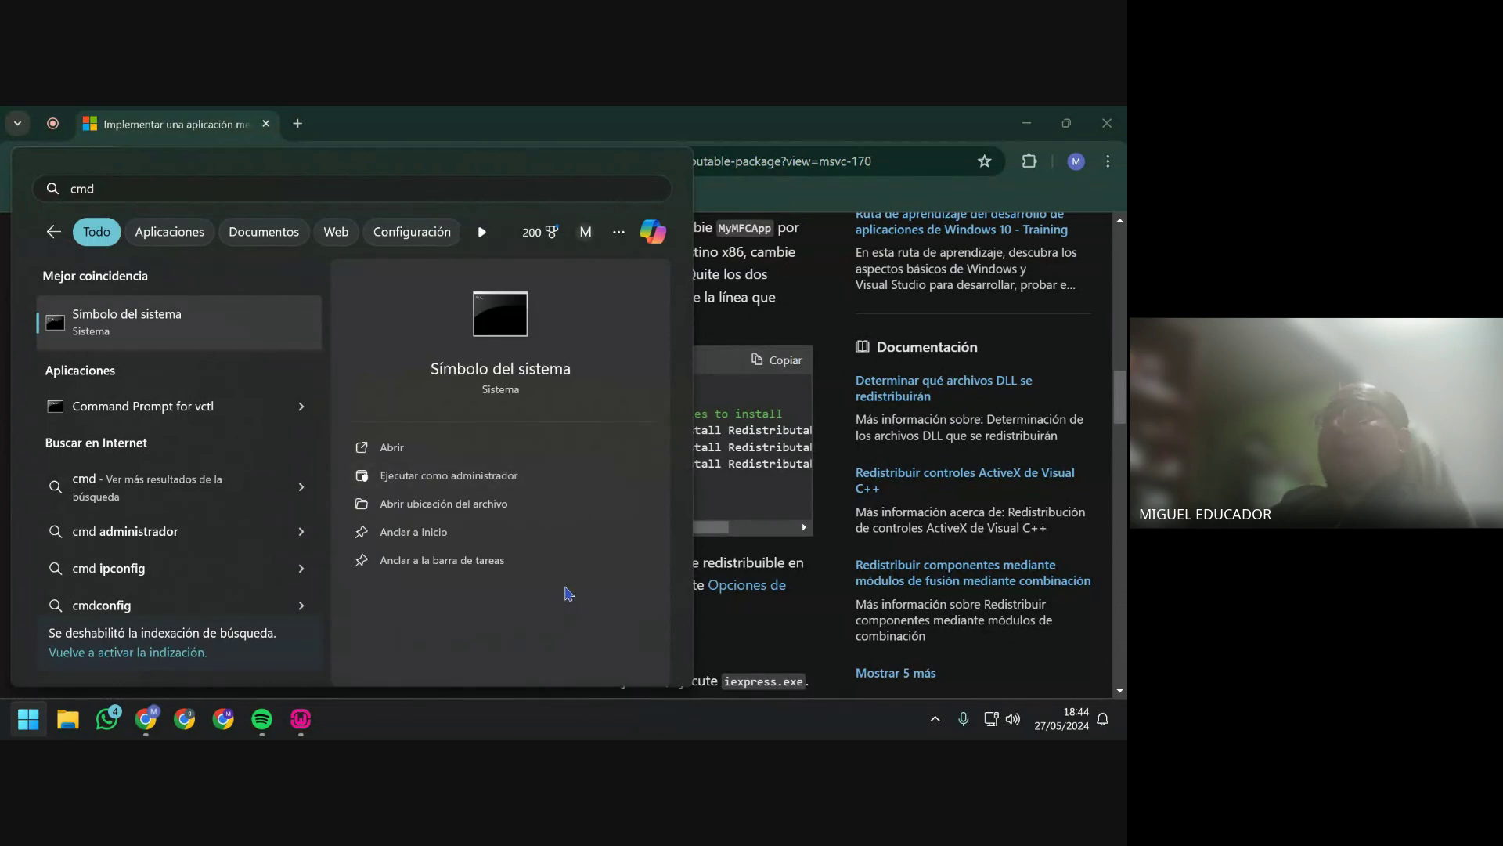
left_click(532, 476)
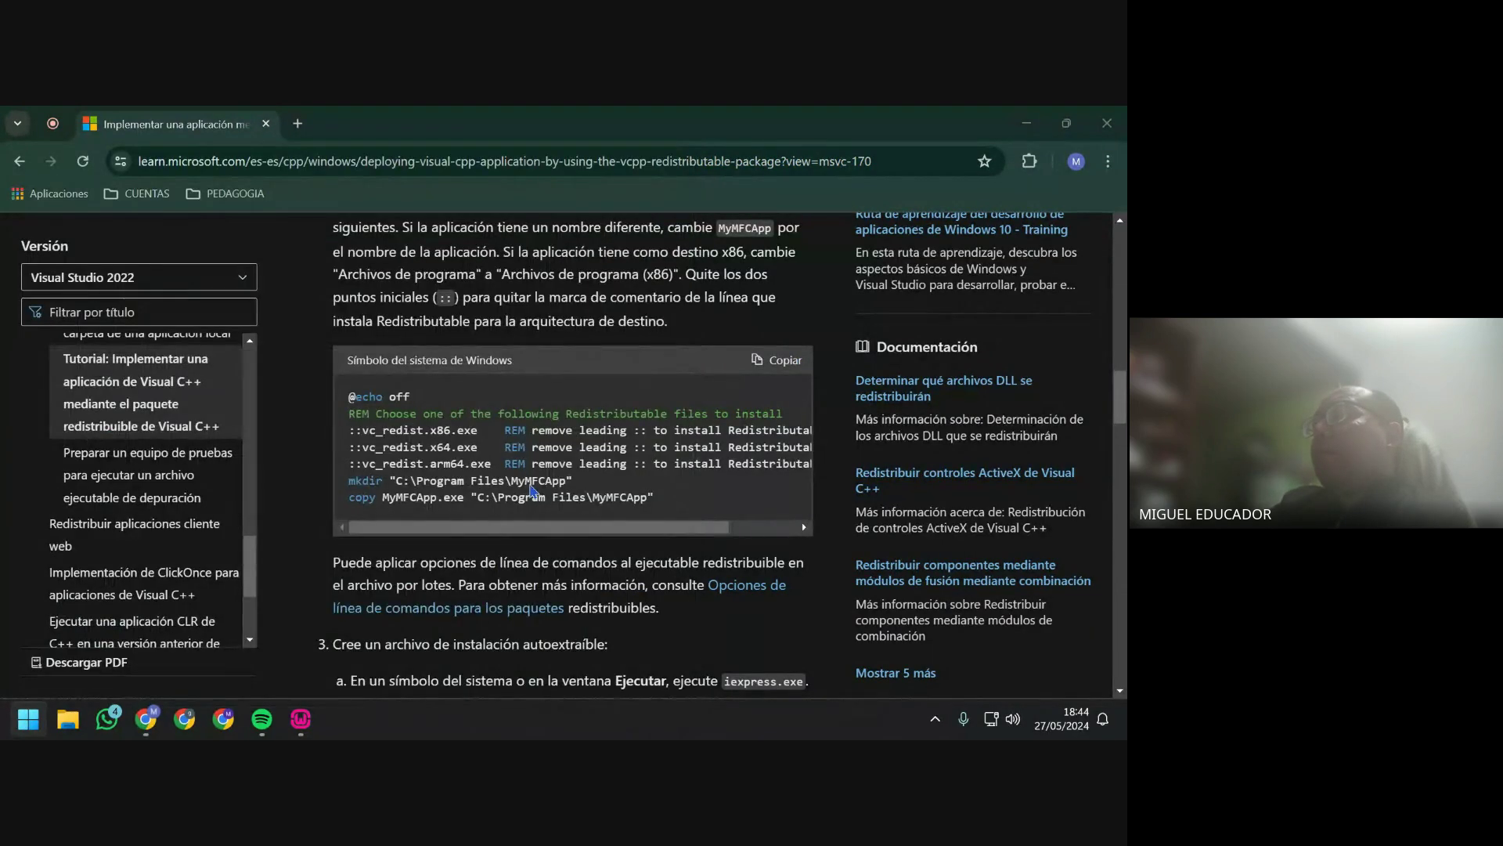
type("@echo off REM Choose one of the following Redistributable files to install ::vc_redist.x86.exe    REM remove leading :: to install Redistributable for x86 ::vc_redist.x64.exe    REM remove leading :: to install Redistributable for x64 ::vc_redist.arm64.exe  REM remove leading :: to install Redistributable for ARM64 mkdir \"C:\\Program Files\\MyMFCApp\" copy MyMFCApp.exe \"C:\\Program Files\\MyMFCApp\"")
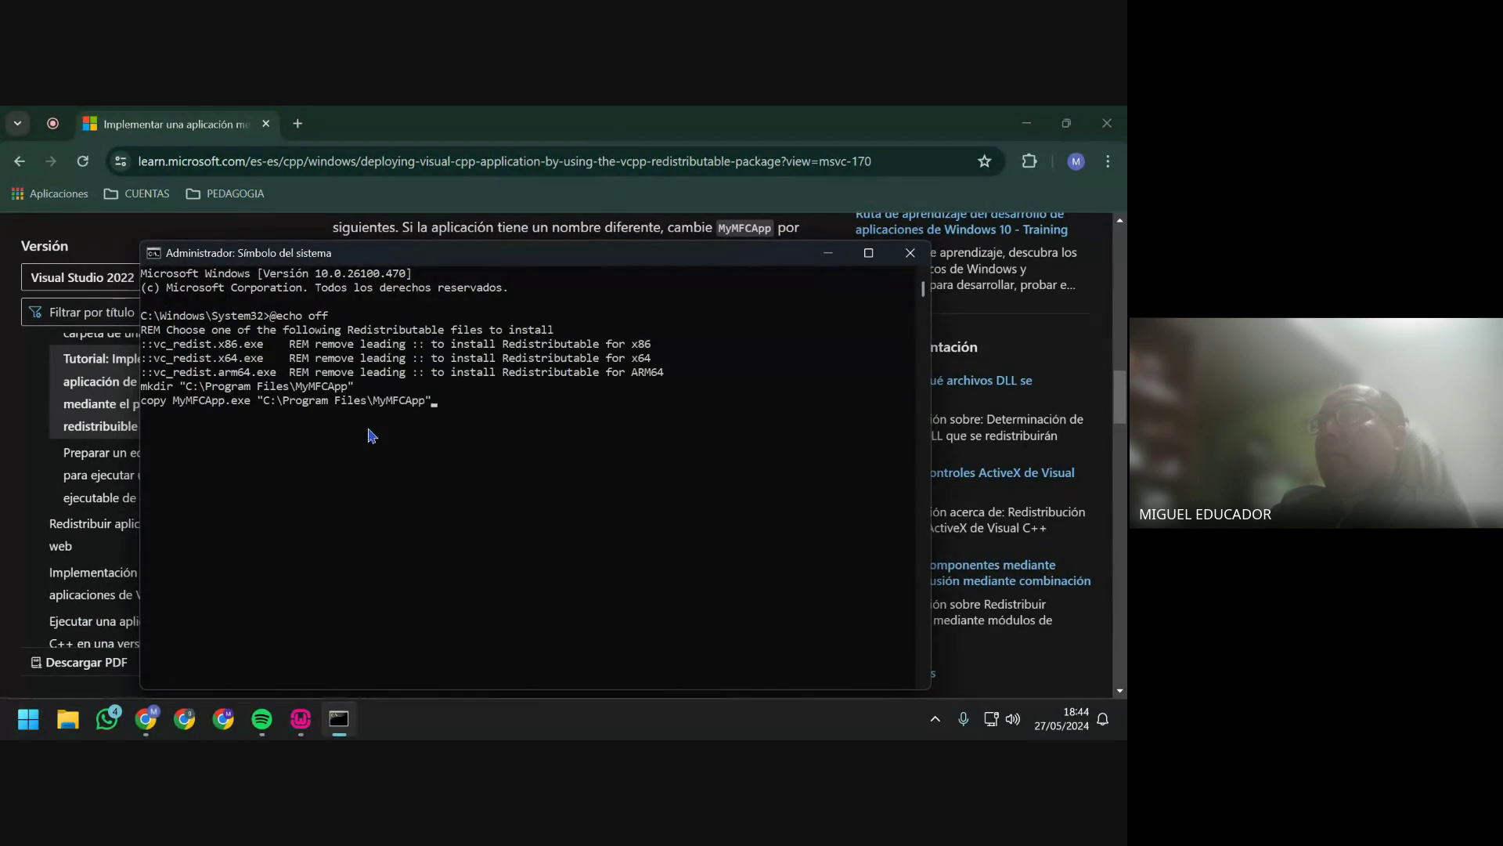
key("Return")
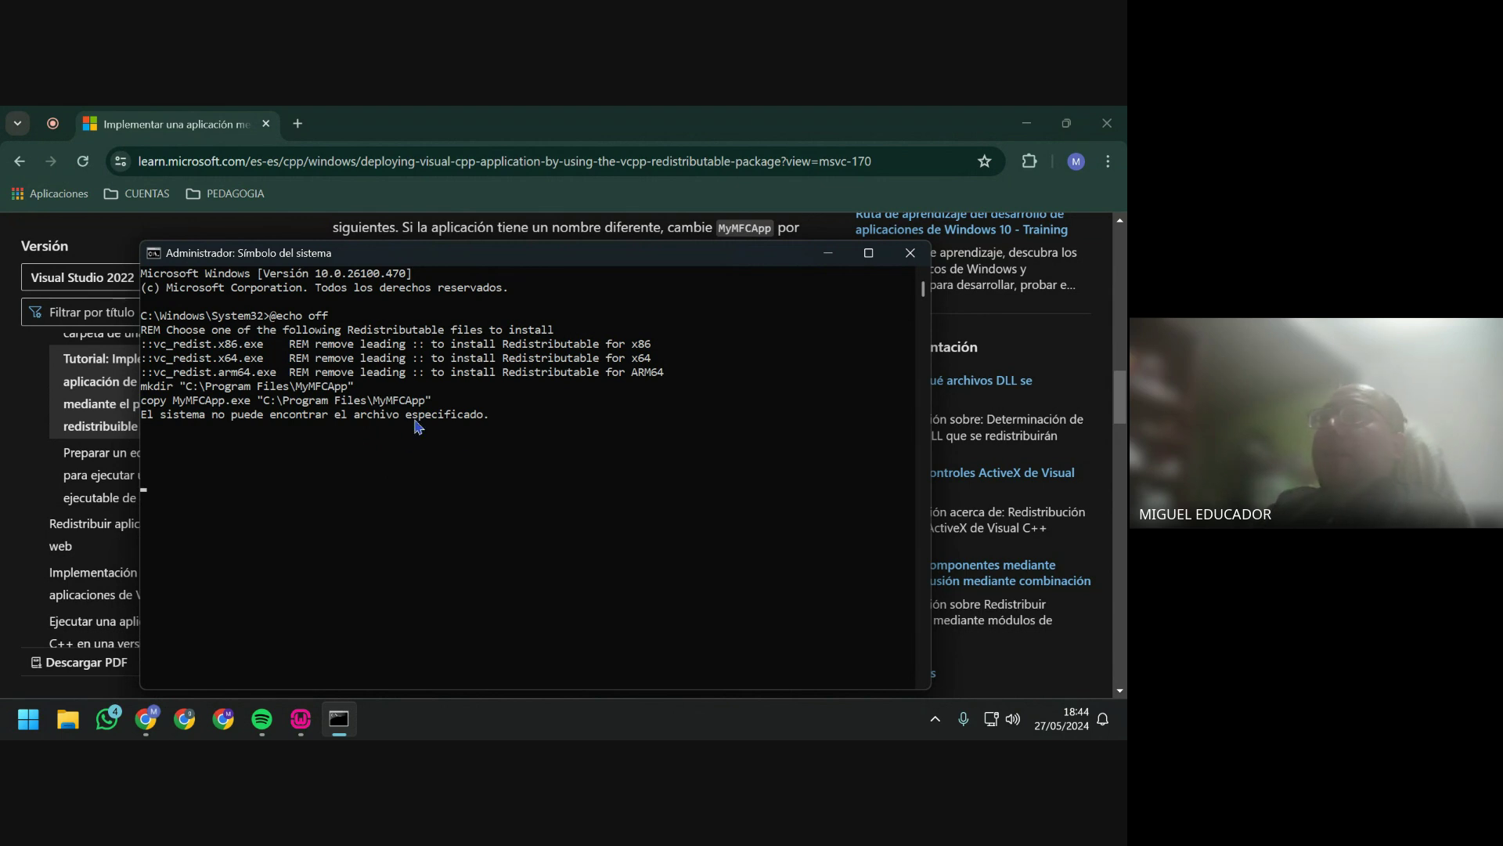
Close the Command Prompt and follow the tutorial's link to the latest compatible Visual C++ Redistributable downloads.
left_click(911, 252)
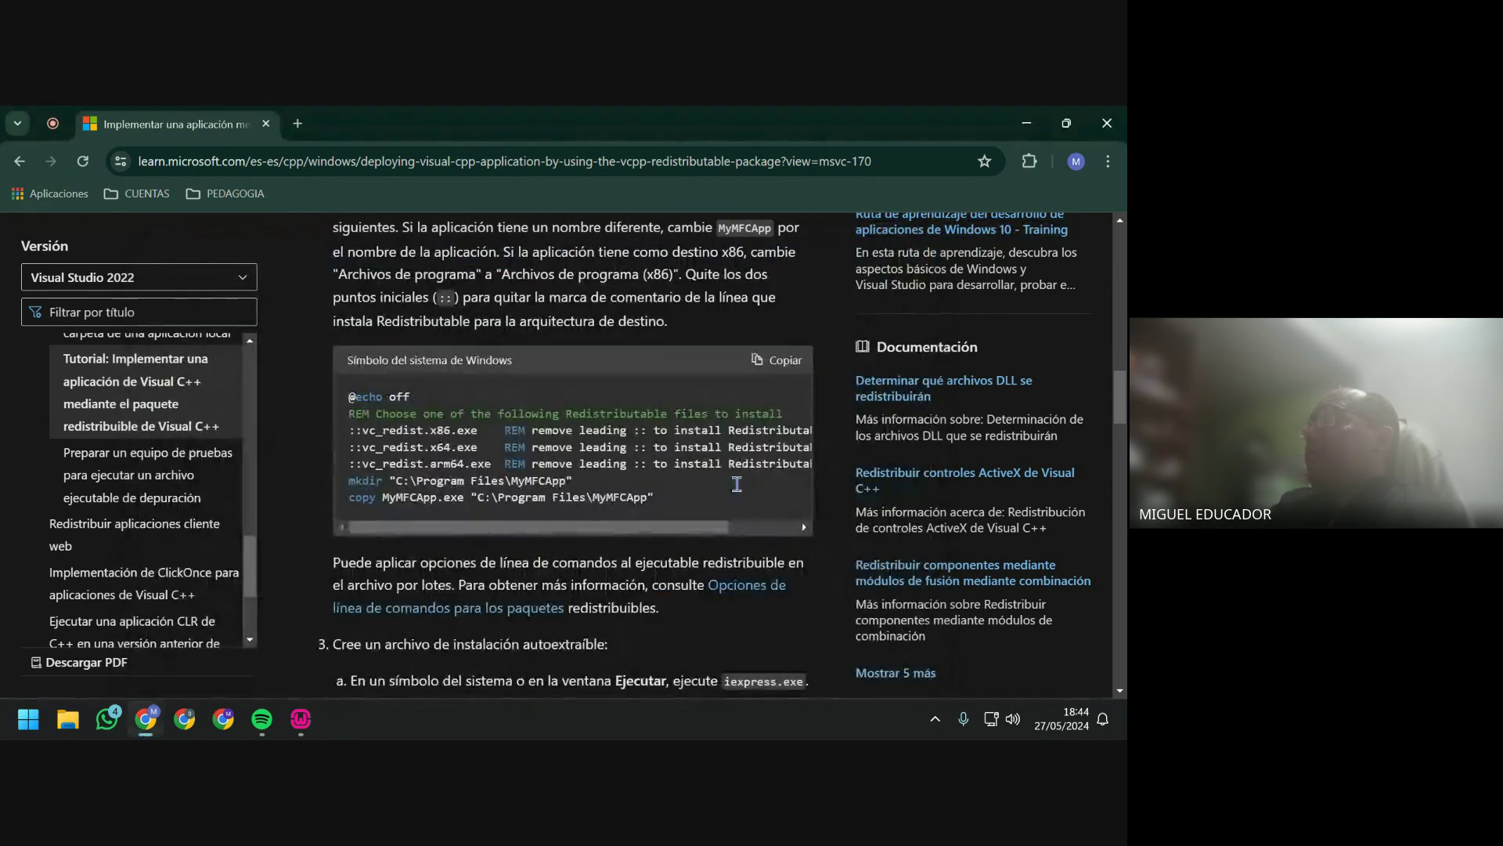
scroll(717, 534, "down", 5)
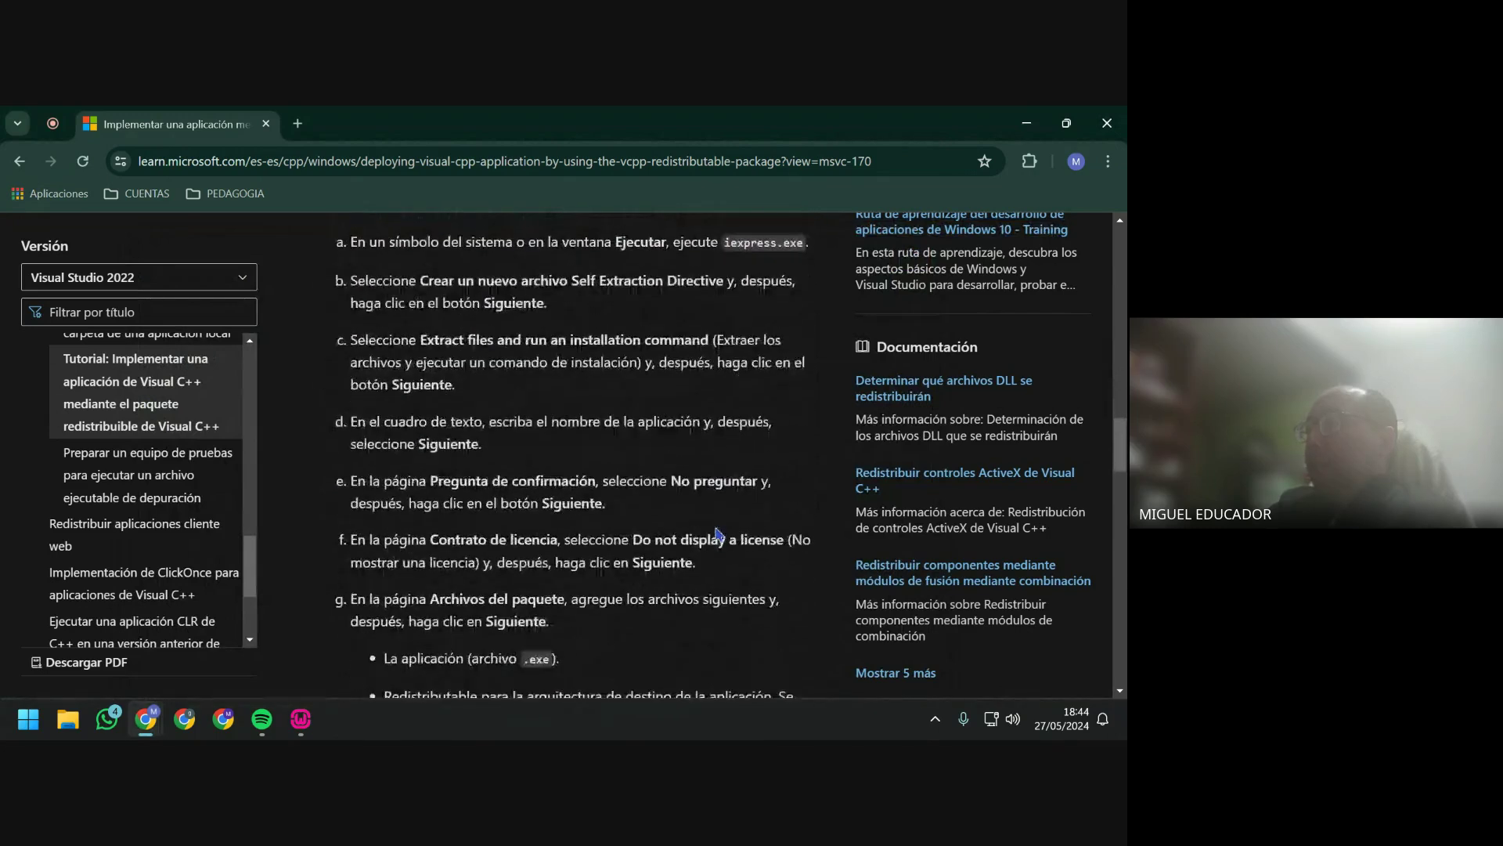
scroll(716, 533, "down", 2)
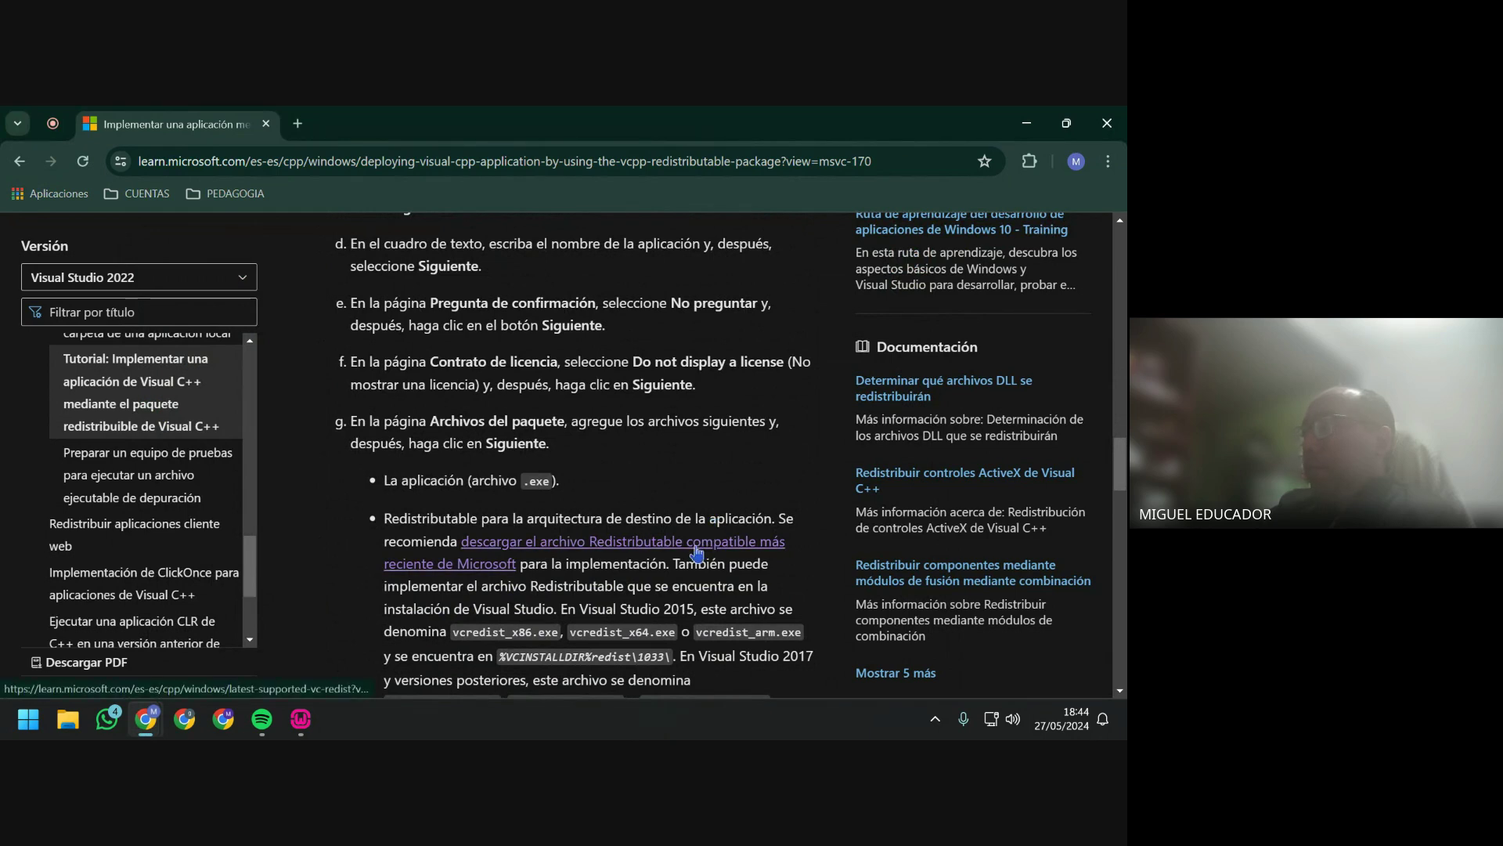
left_click(697, 548)
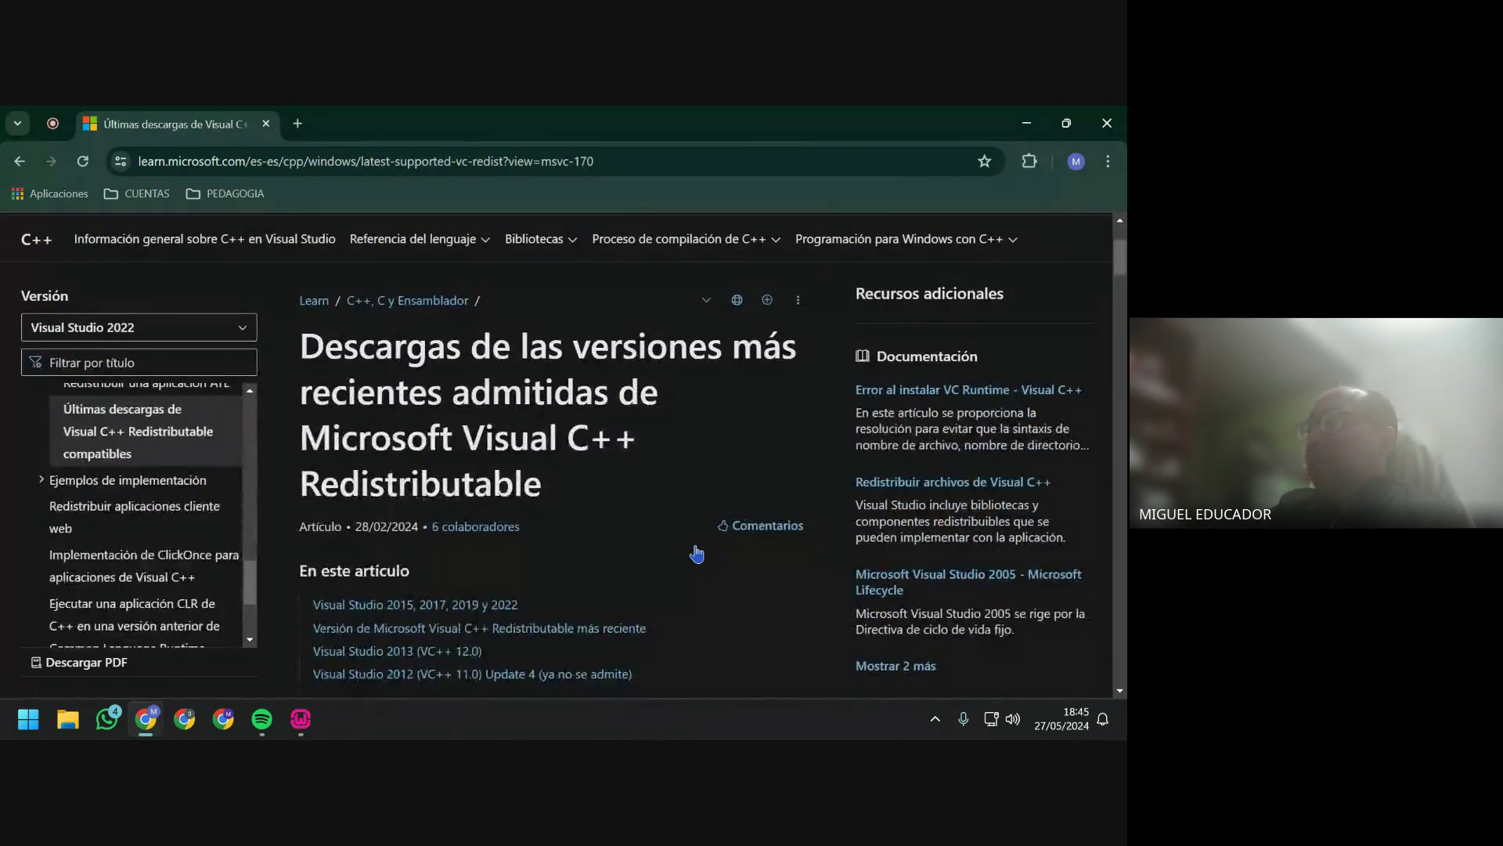
Download the x64 and x86 installers from the article's table of the latest Visual C++ Redistributable version.
scroll(697, 553, "down", 3)
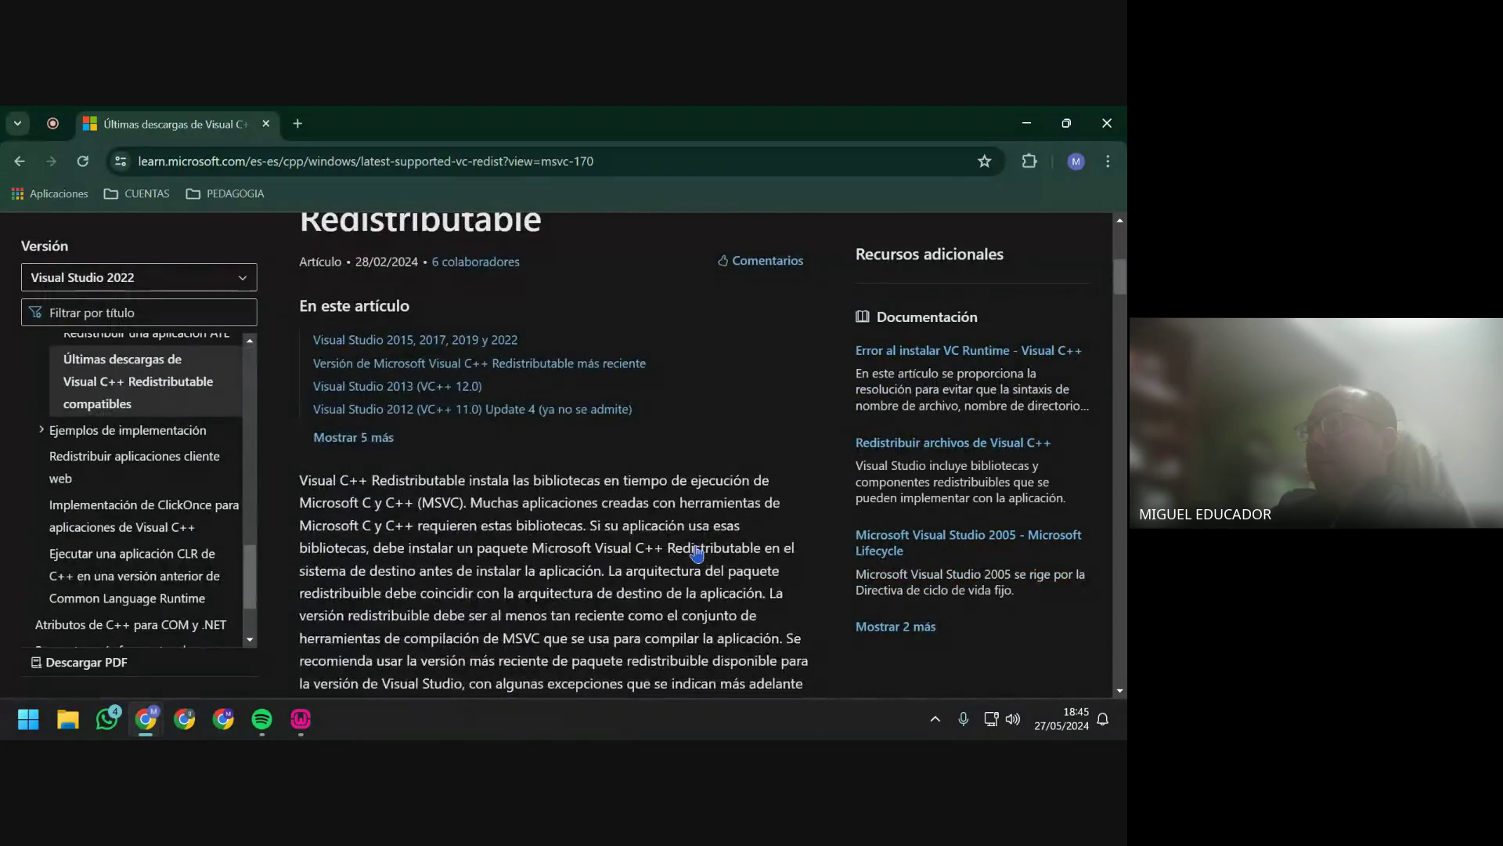
scroll(697, 553, "down", 3)
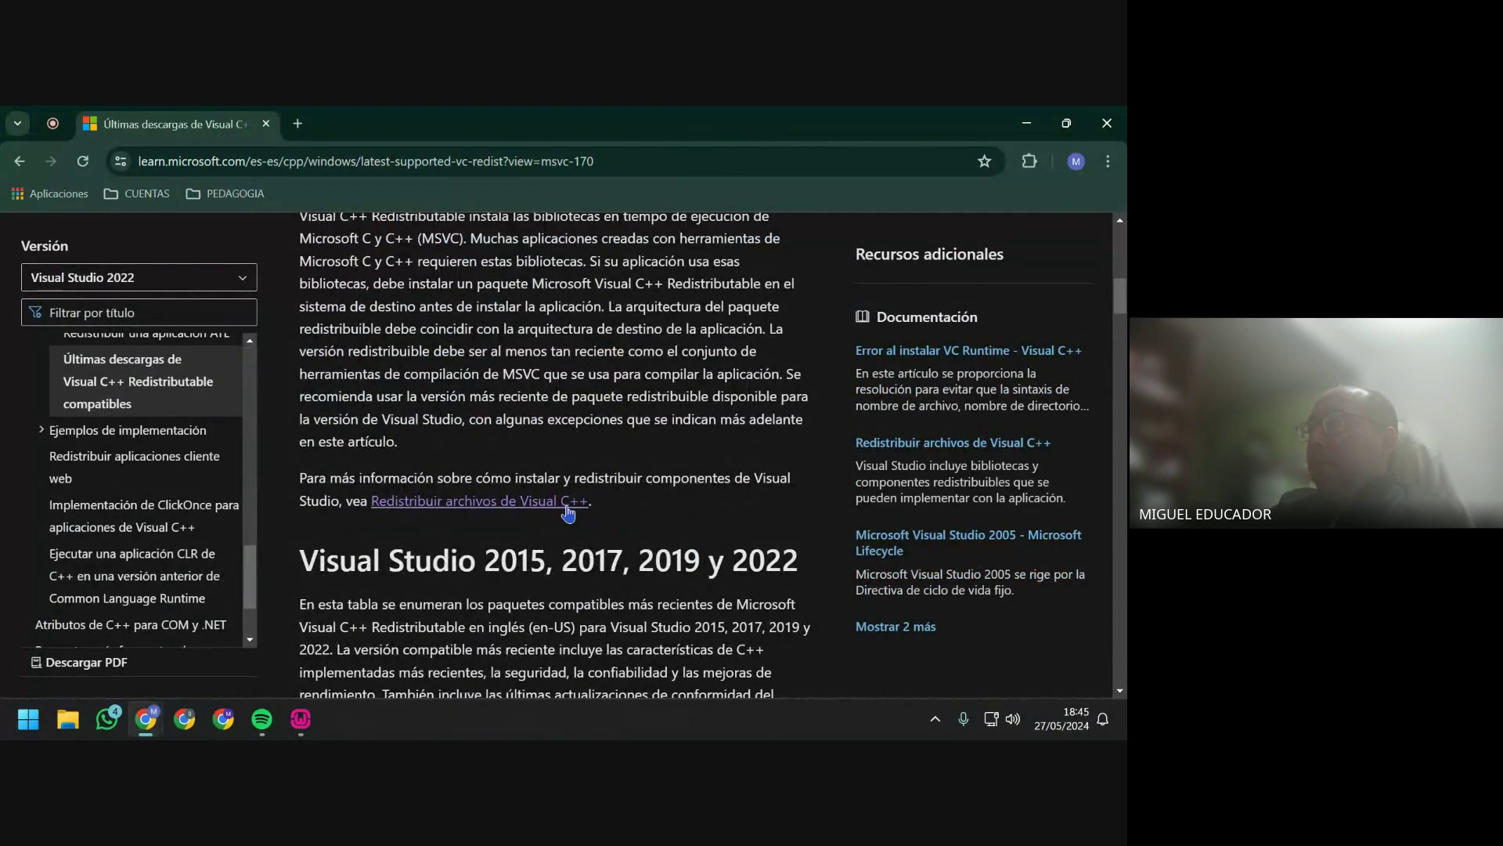
scroll(569, 513, "down", 2)
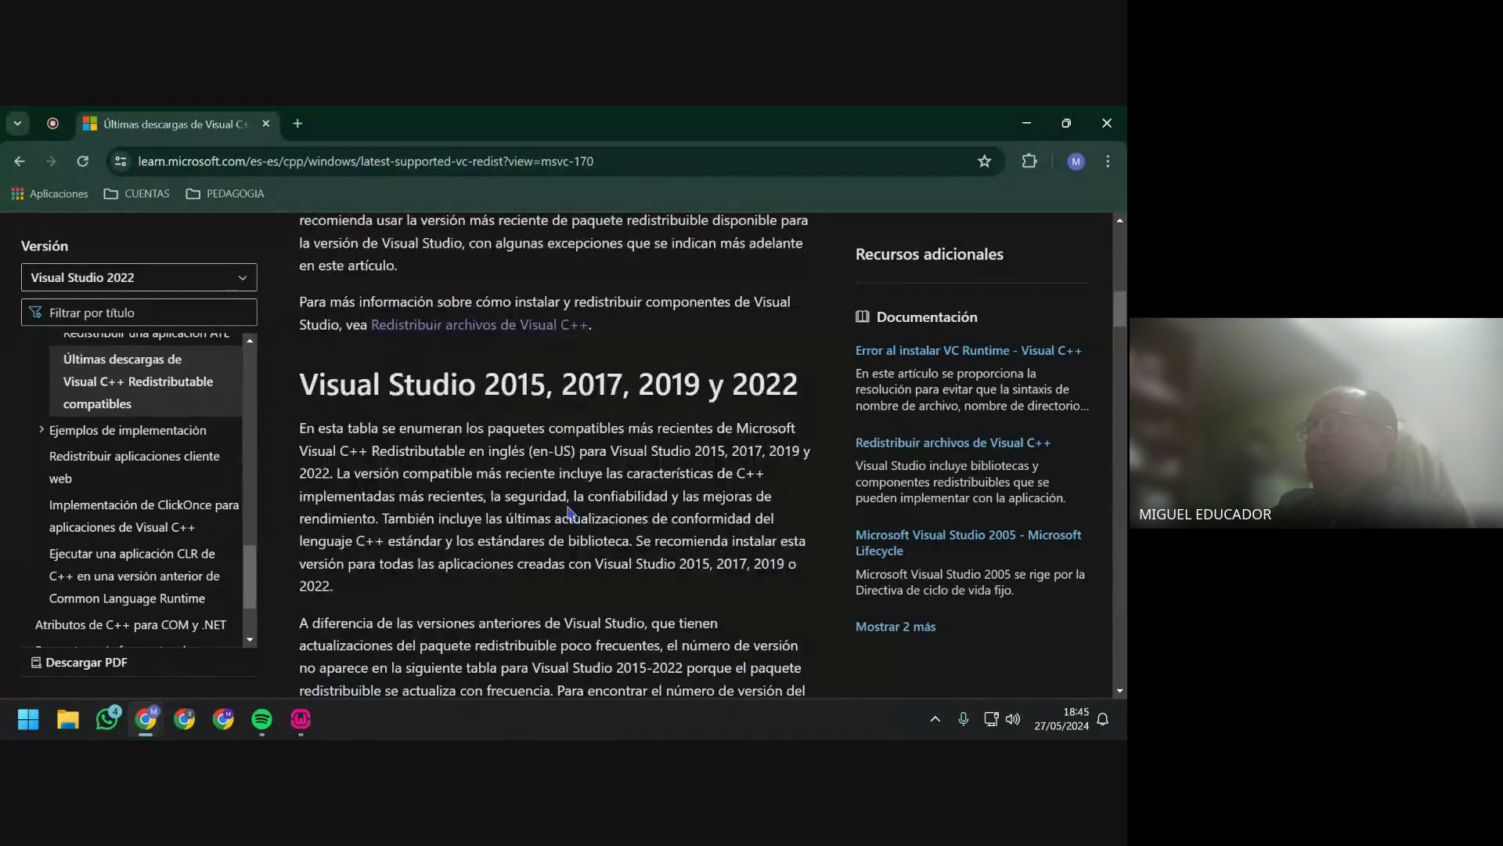
scroll(568, 513, "down", 6)
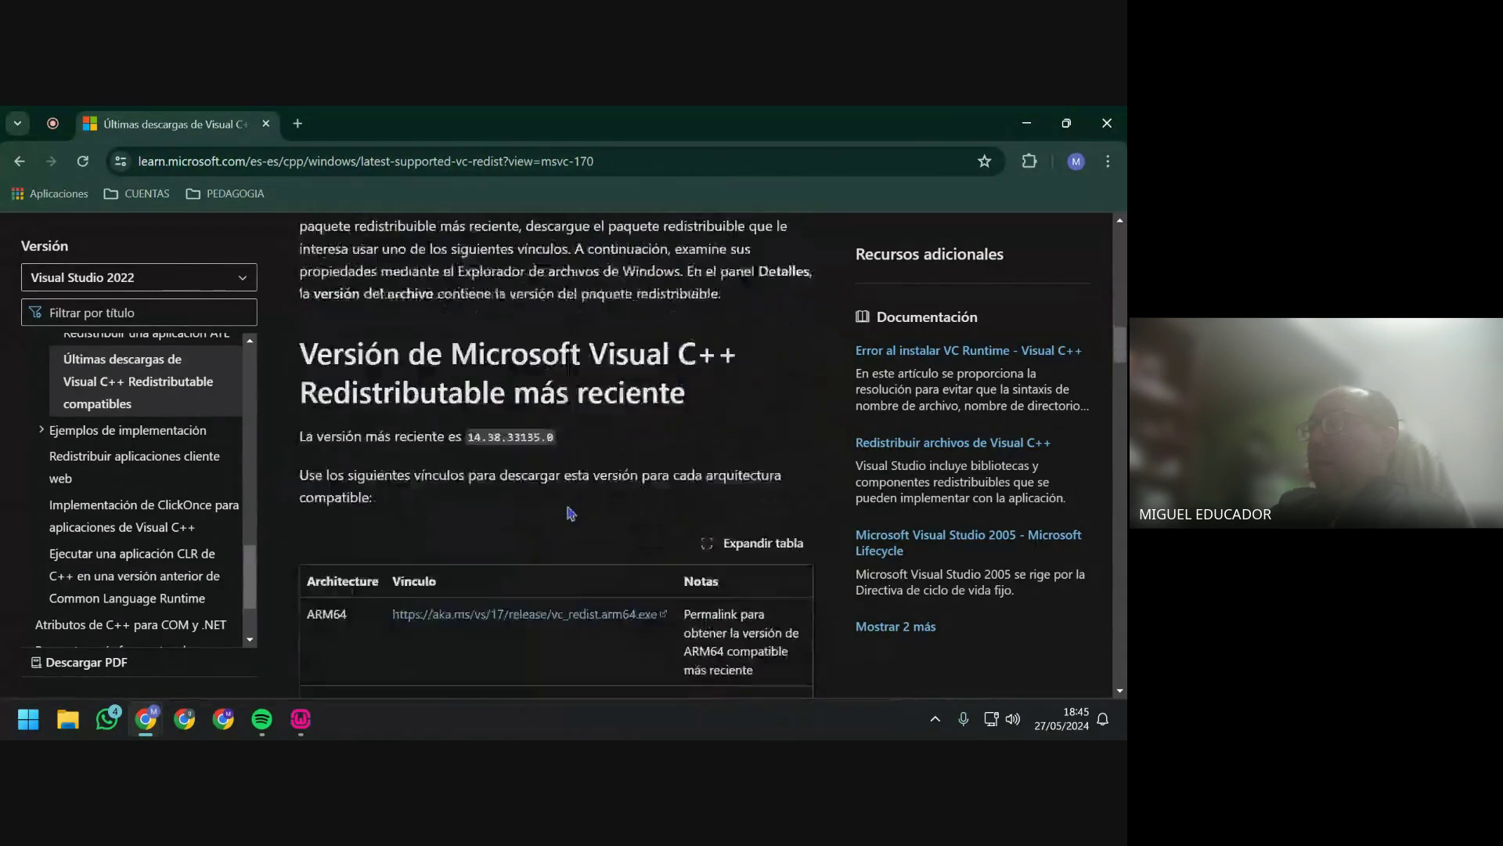
scroll(571, 513, "down", 1)
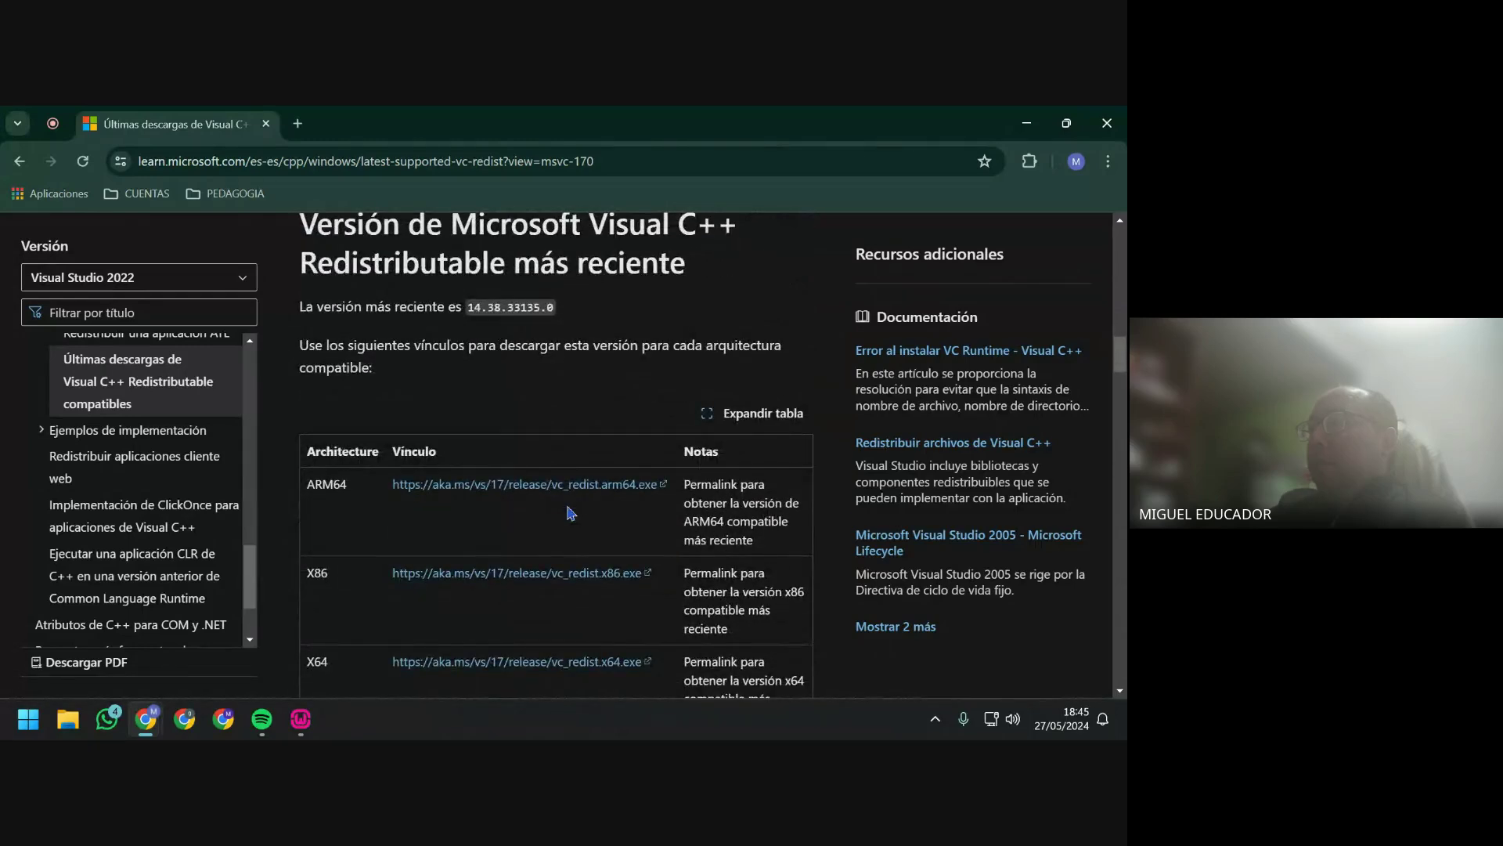
scroll(571, 513, "down", 2)
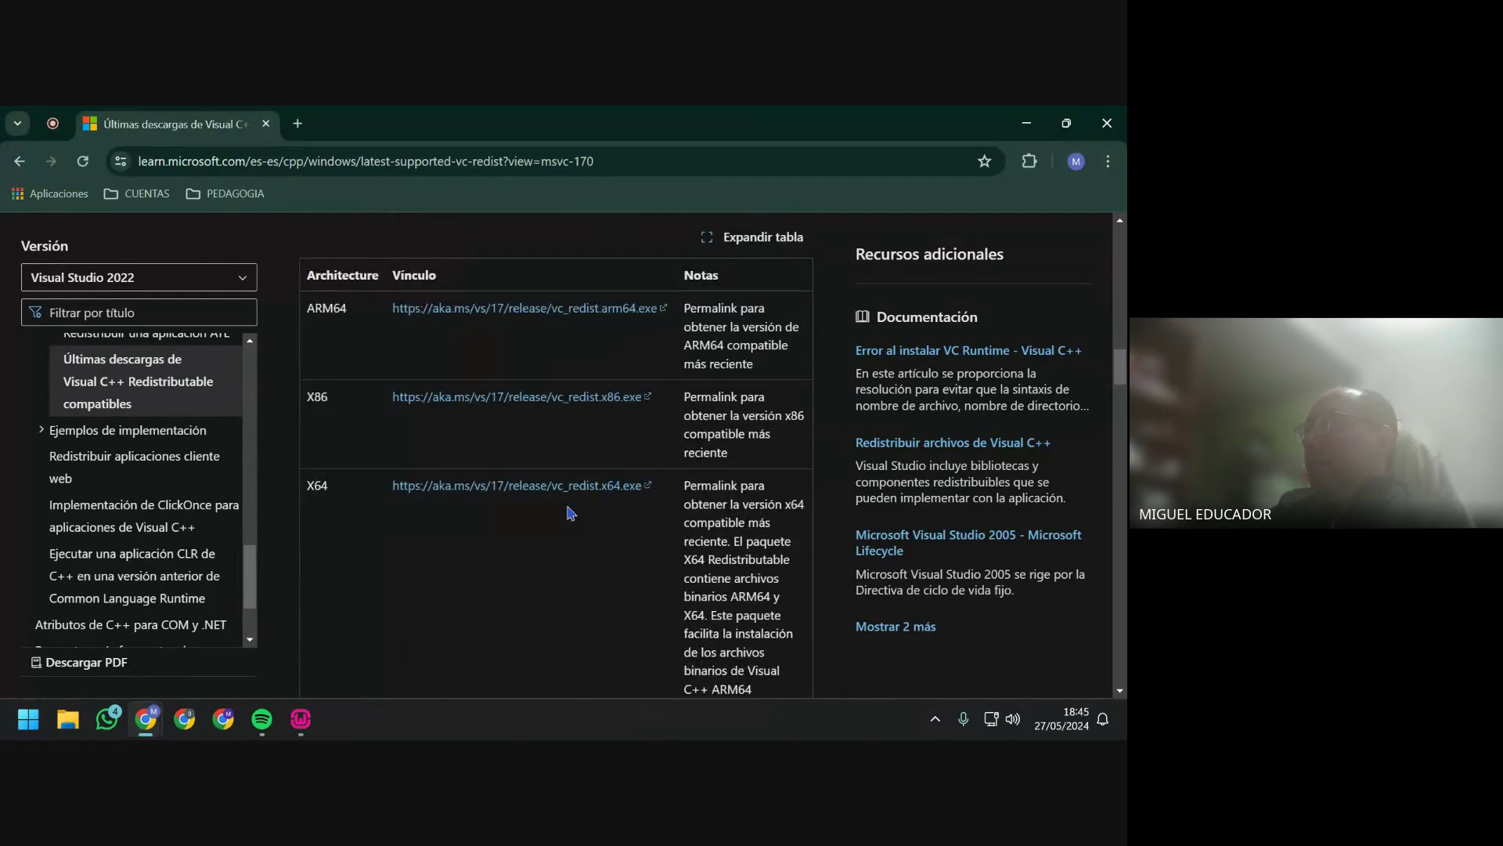
scroll(571, 512, "down", 2)
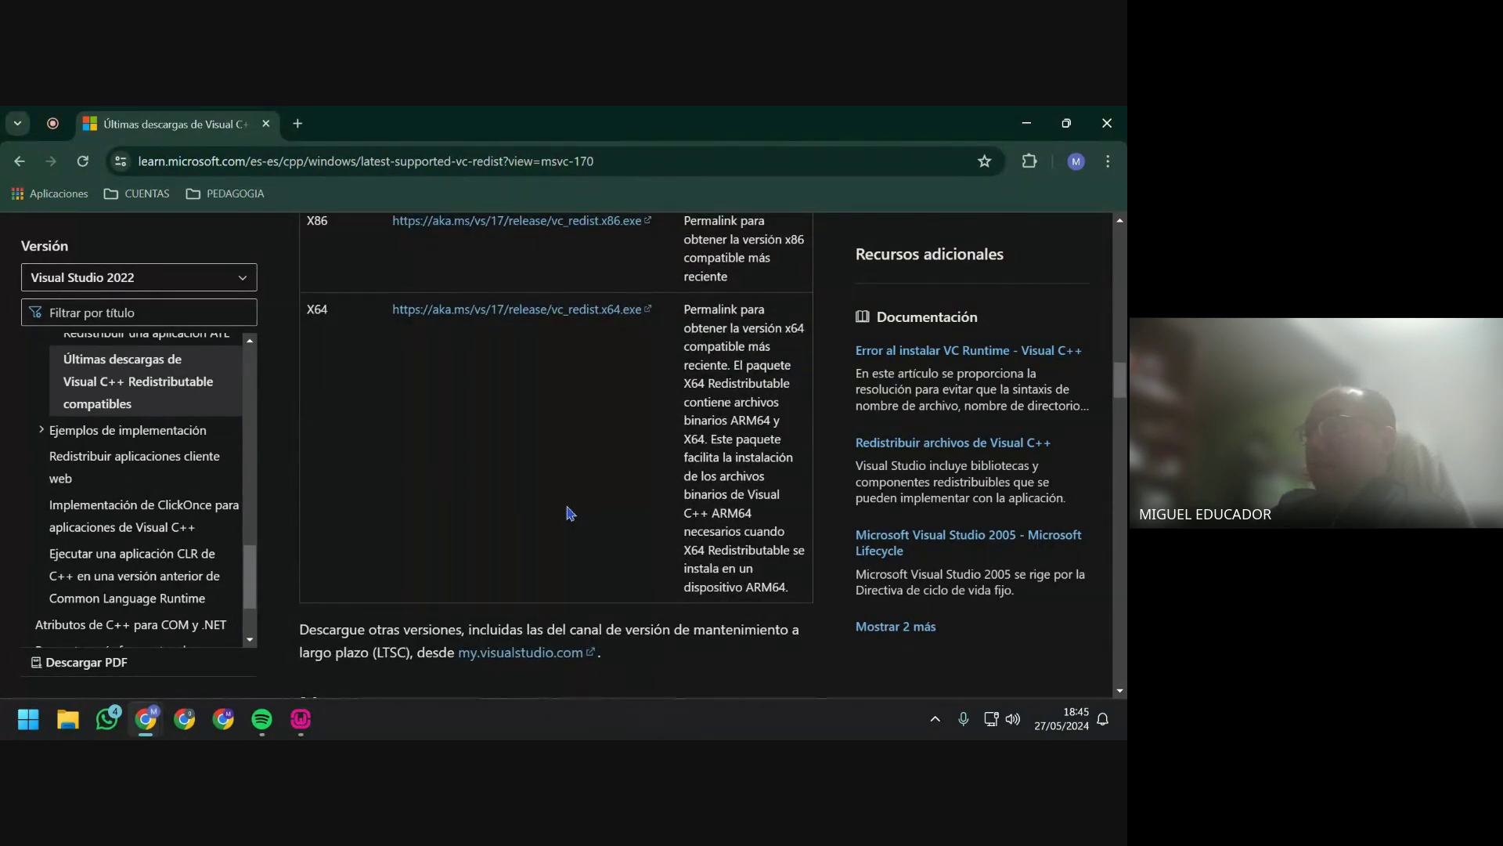
scroll(571, 513, "up", 2)
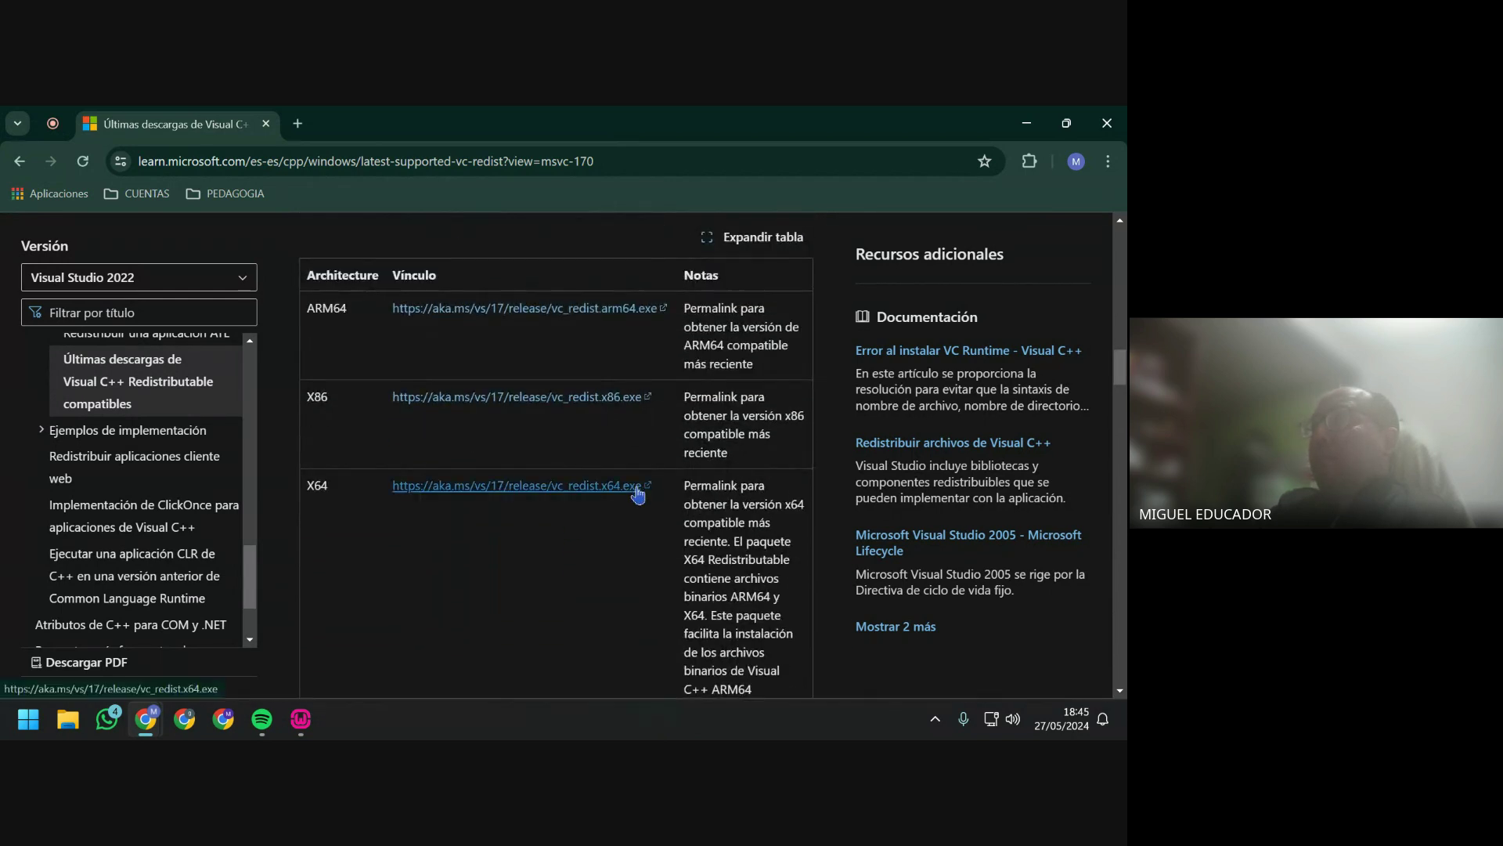
left_click(635, 487)
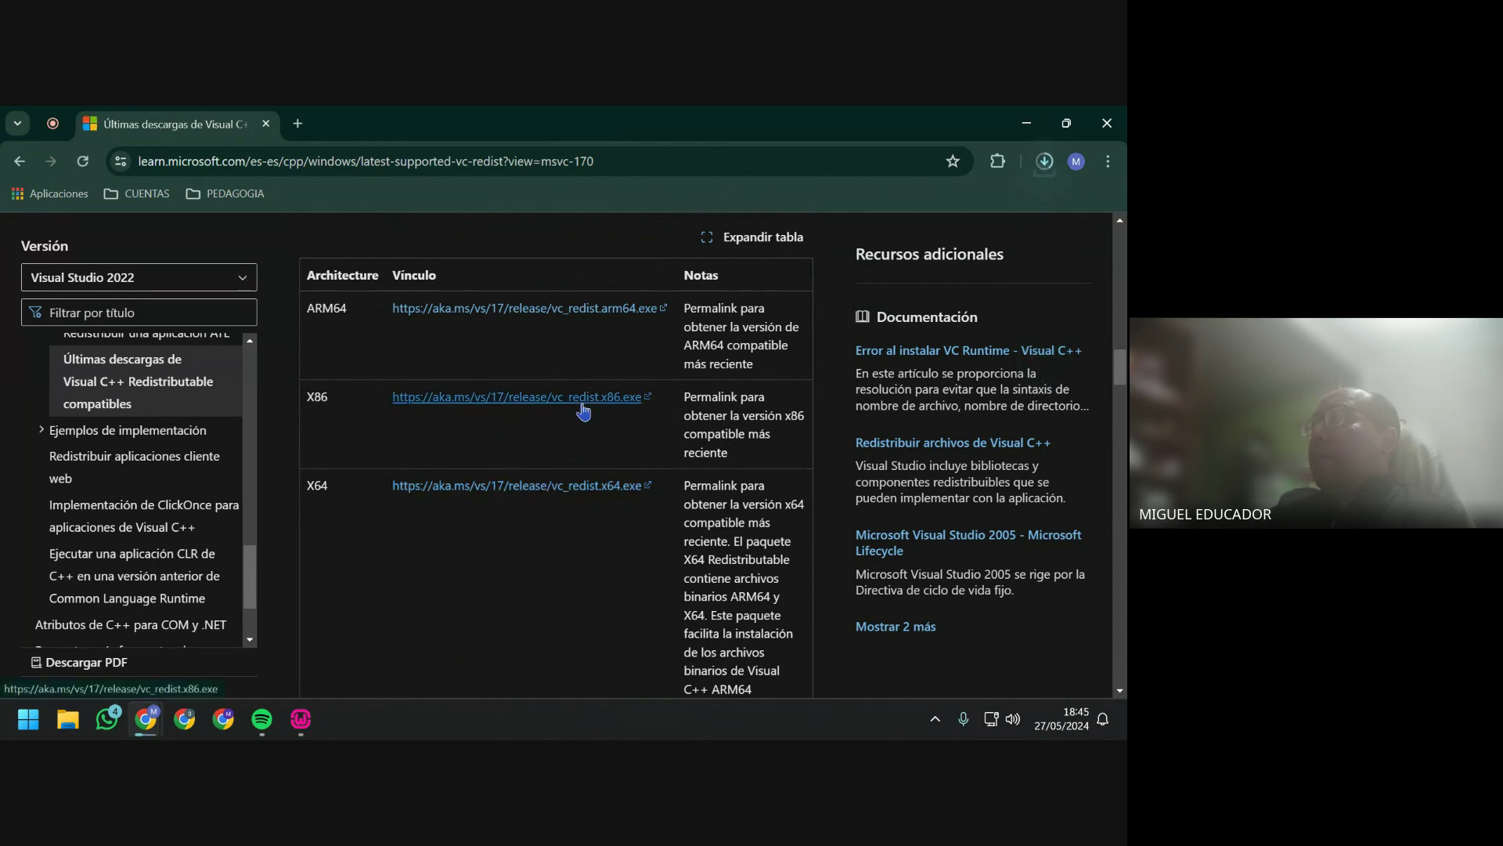
left_click(609, 398)
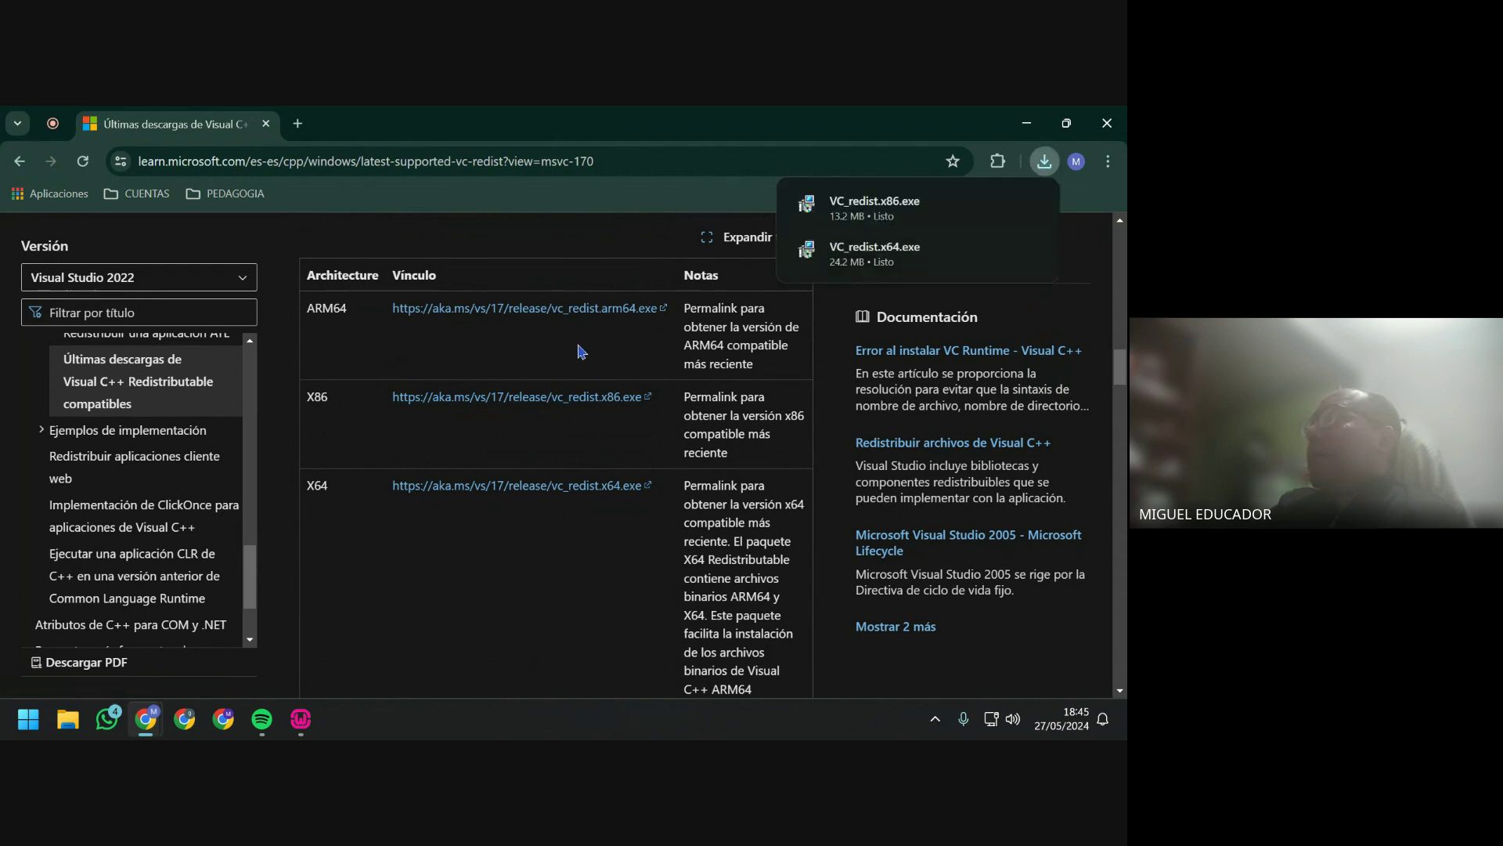
Open the full download history and, from it, the Descargas folder containing the downloaded installers.
left_click(1046, 162)
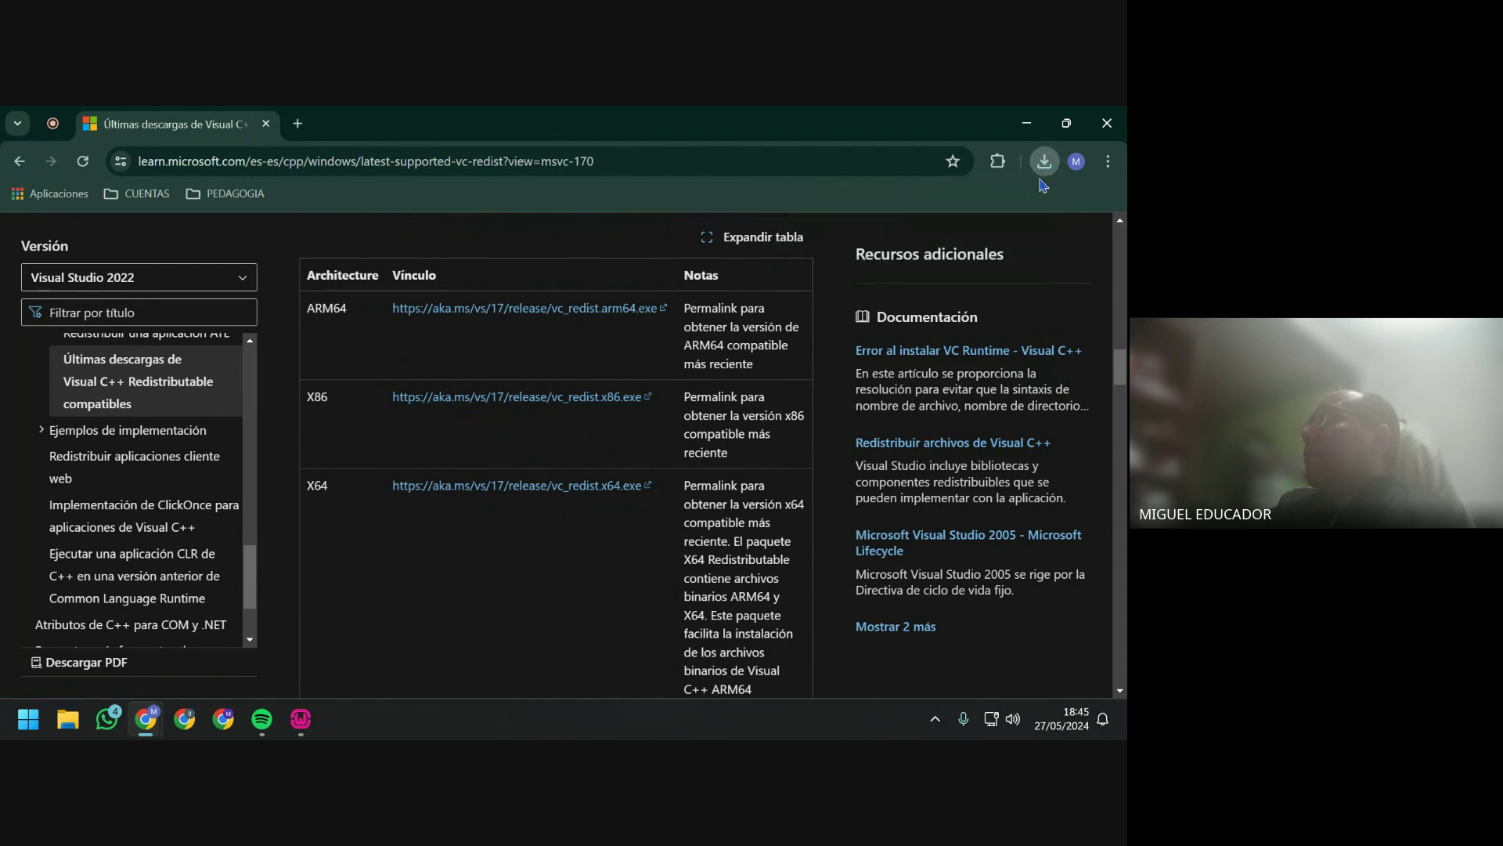
left_click(1046, 161)
left_click(904, 328)
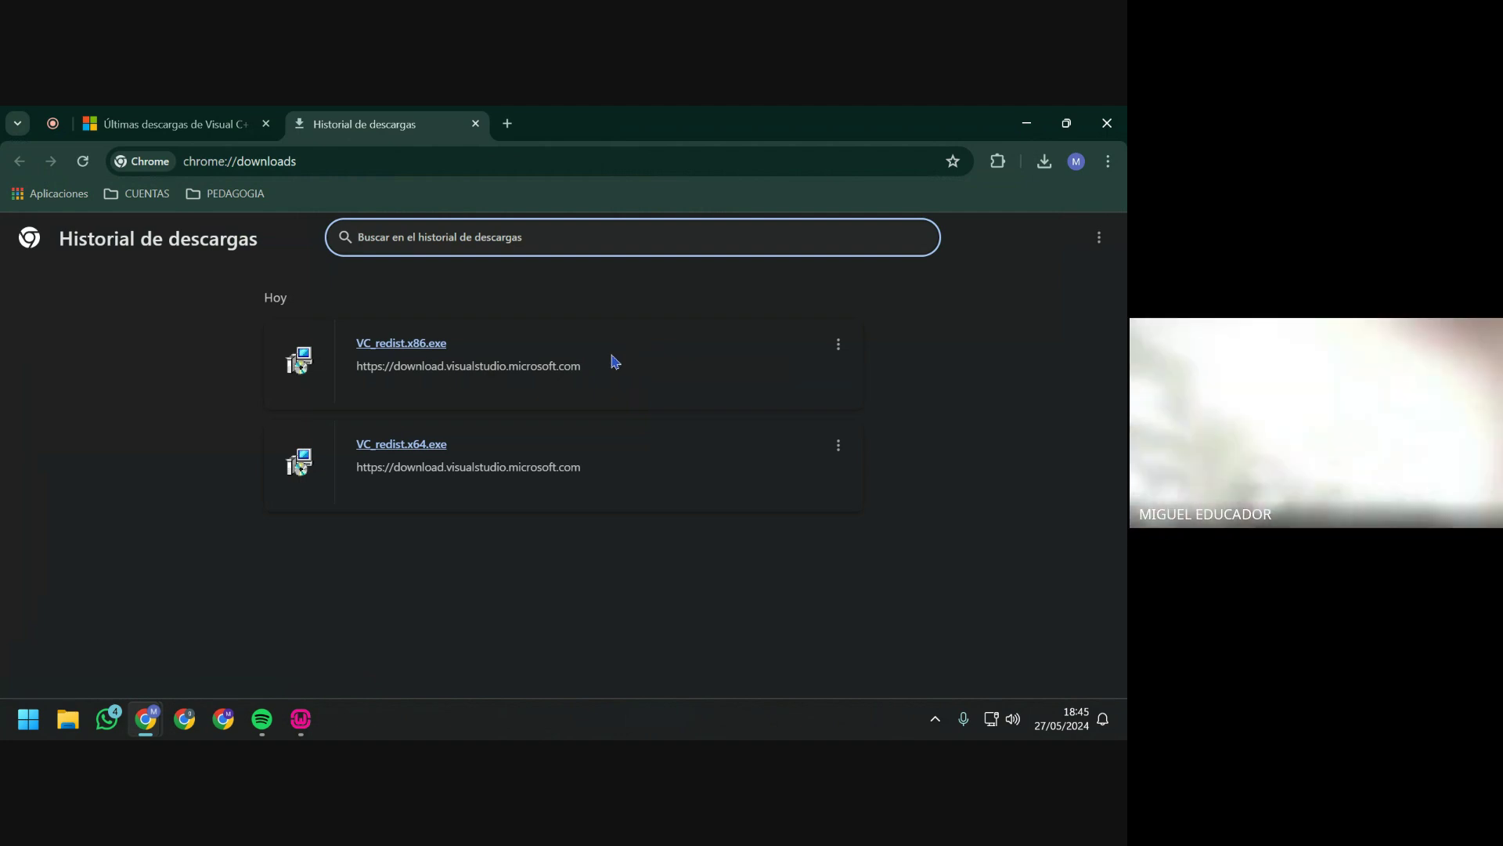
left_click(1099, 237)
left_click(1053, 283)
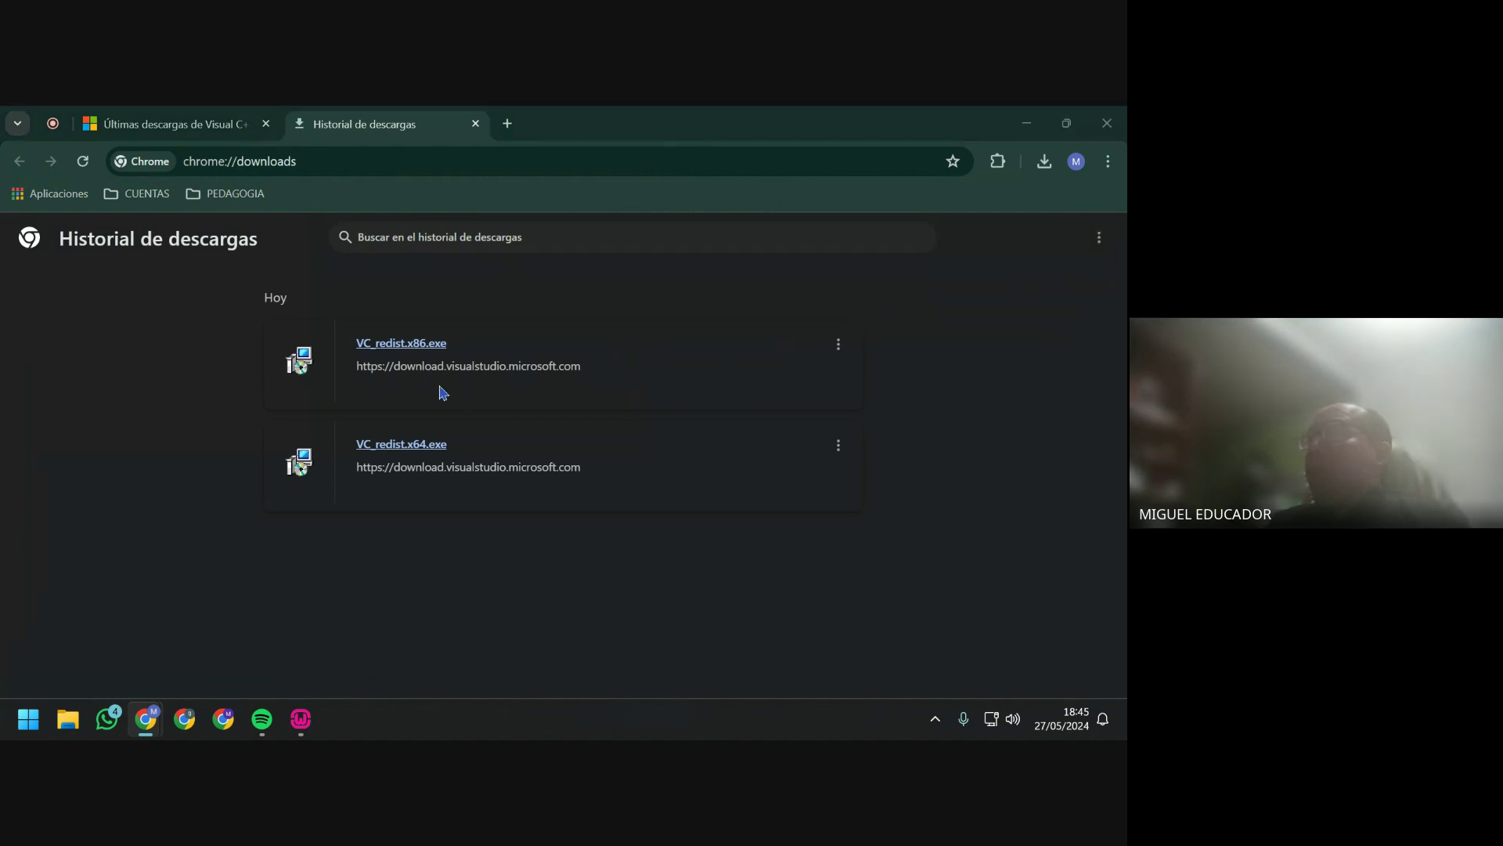
Cut both VC_redist.x86 and VC_redist.x64 from the Descargas folder and close its window.
left_click_drag(487, 416, 284, 348)
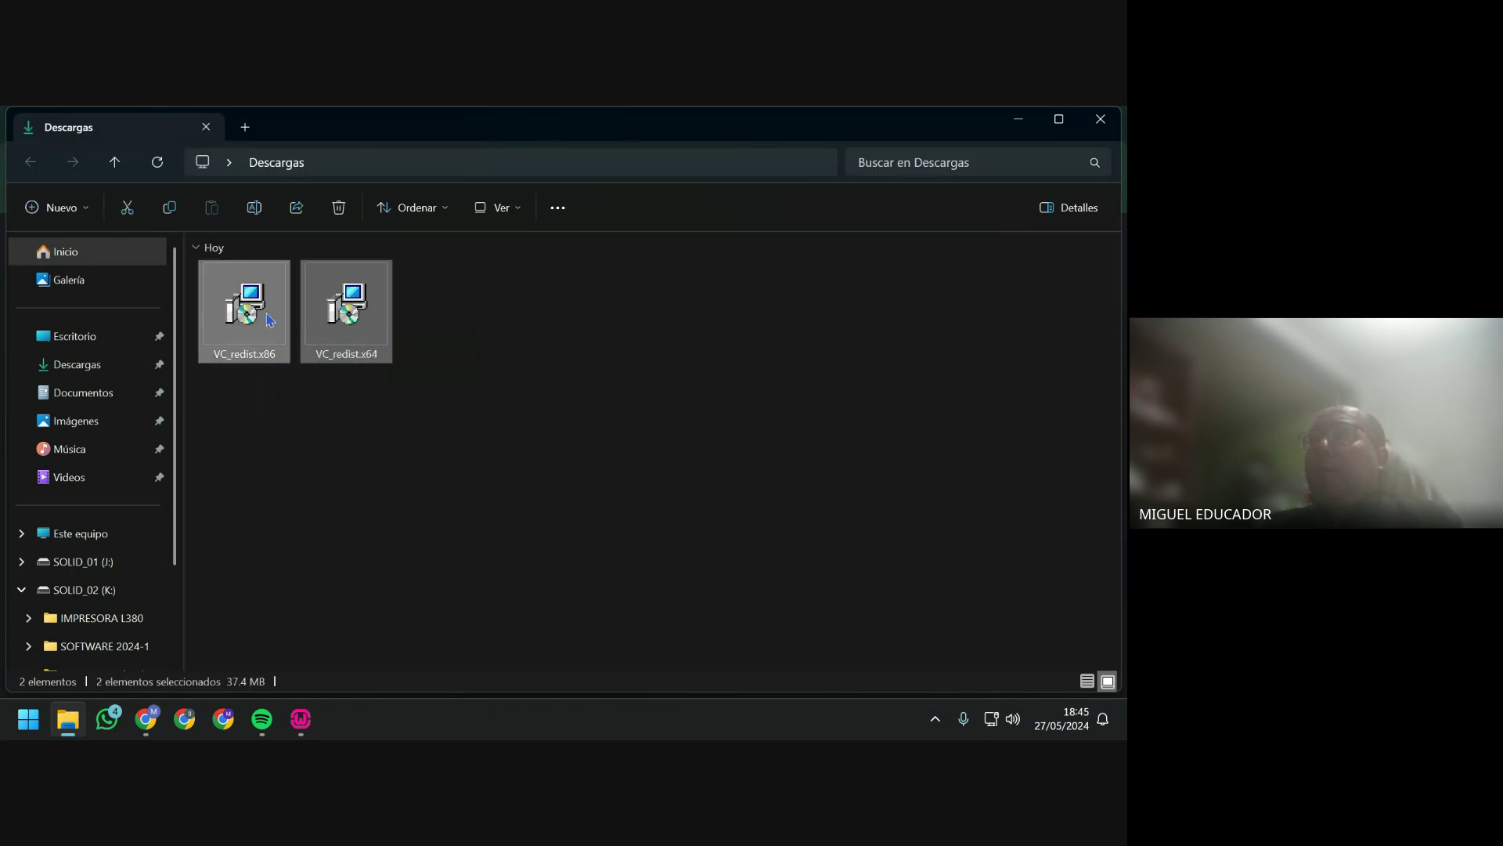
right_click(291, 323)
left_click(297, 321)
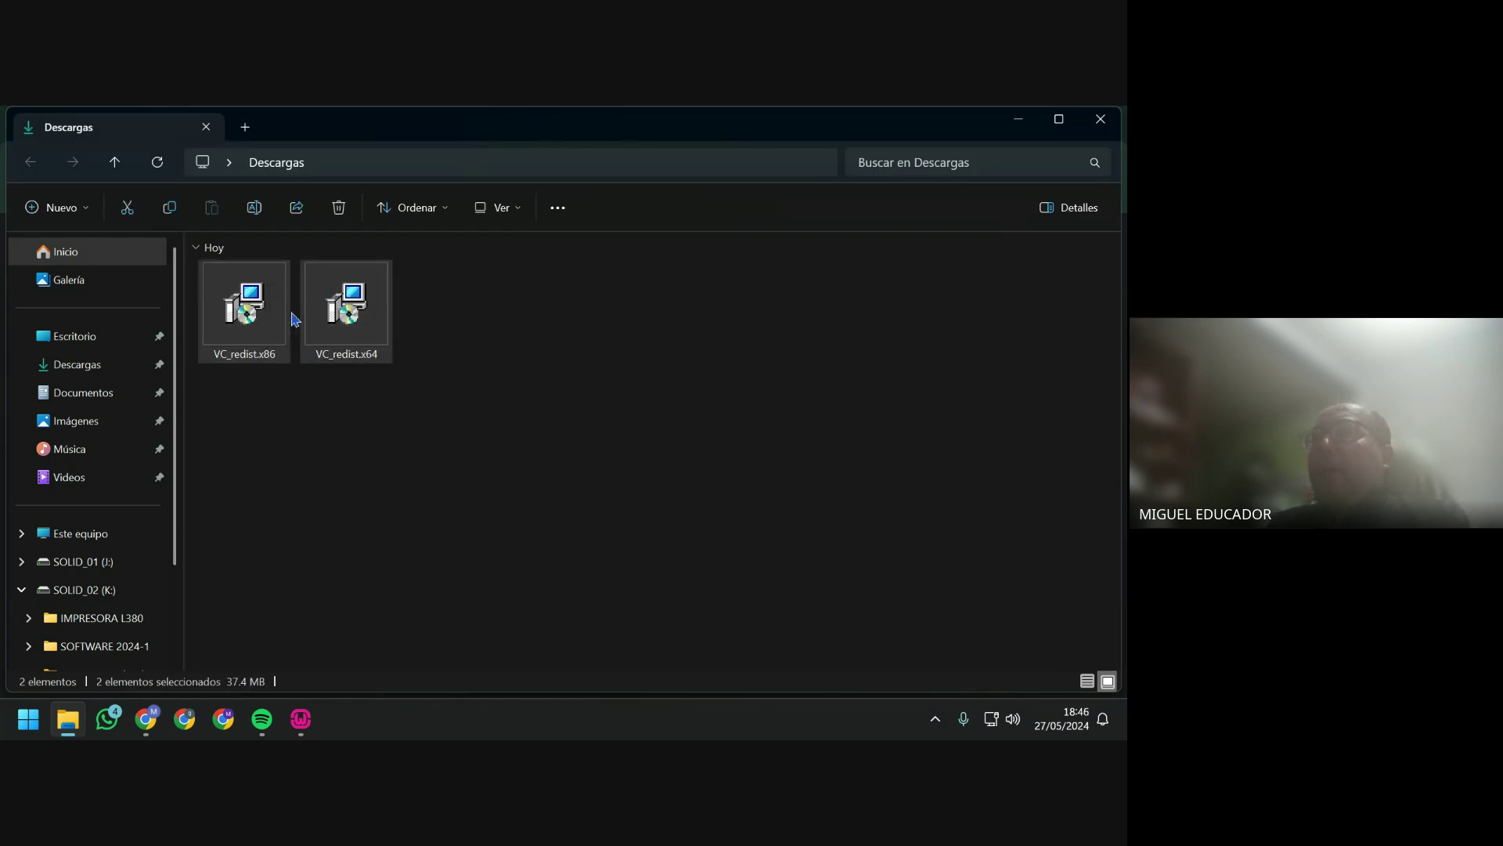
key("super+Up")
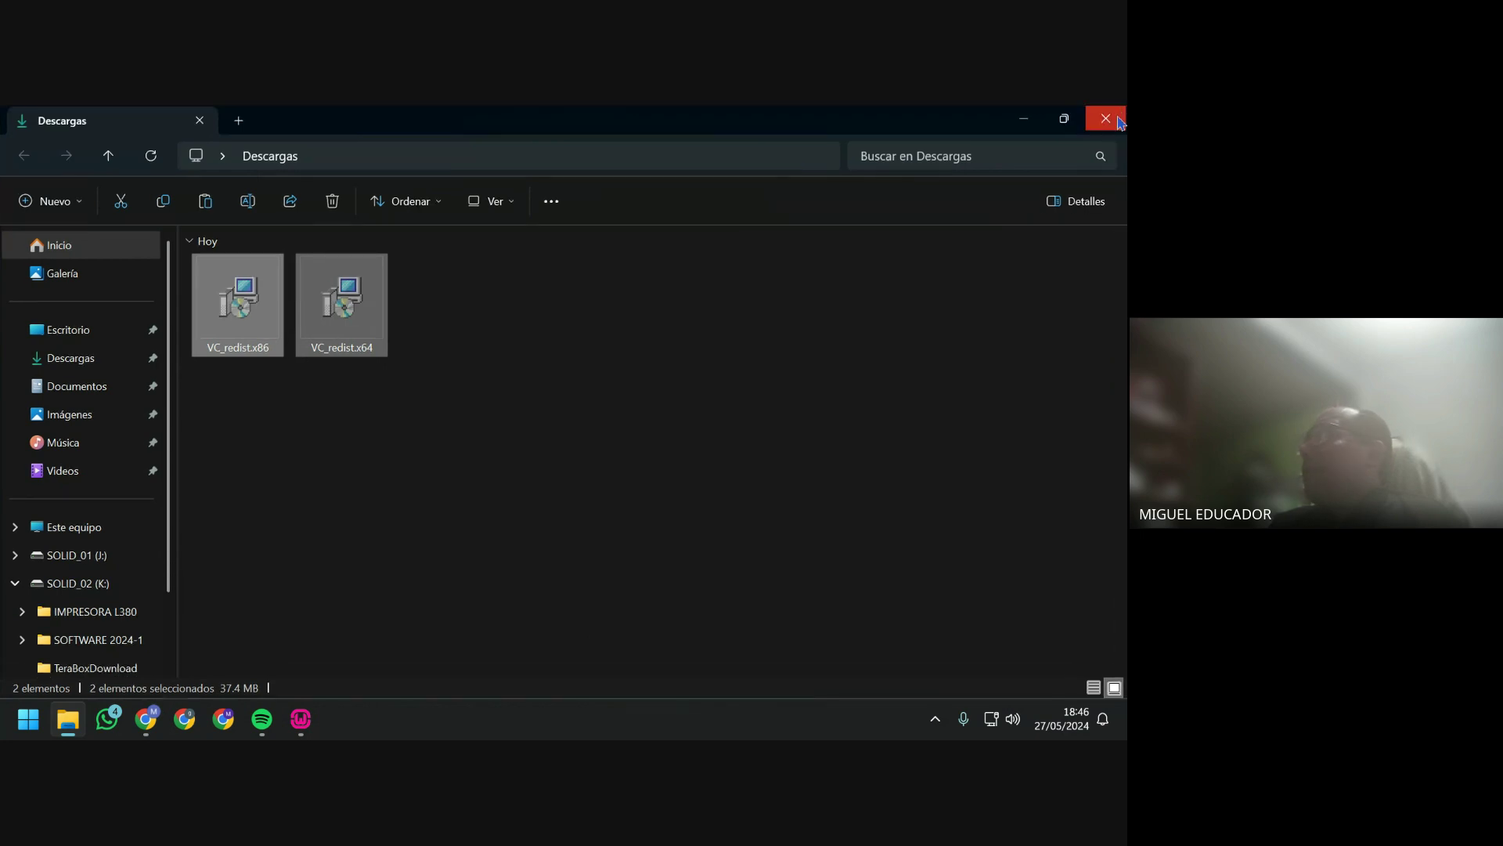
left_click(1123, 116)
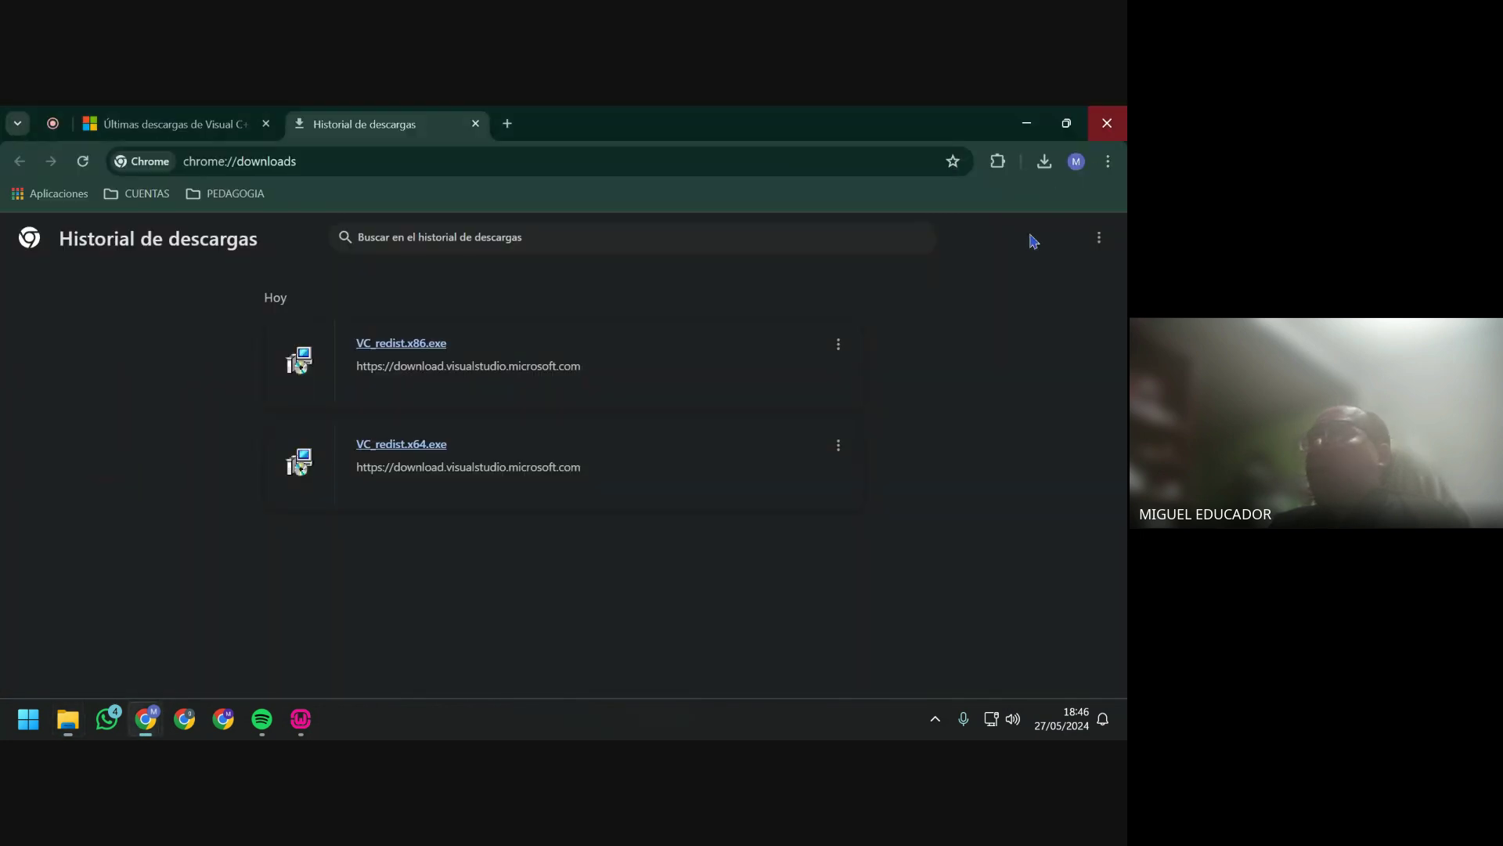
Clear all entries from the download history and minimize the browser.
left_click(1099, 237)
left_click(1063, 245)
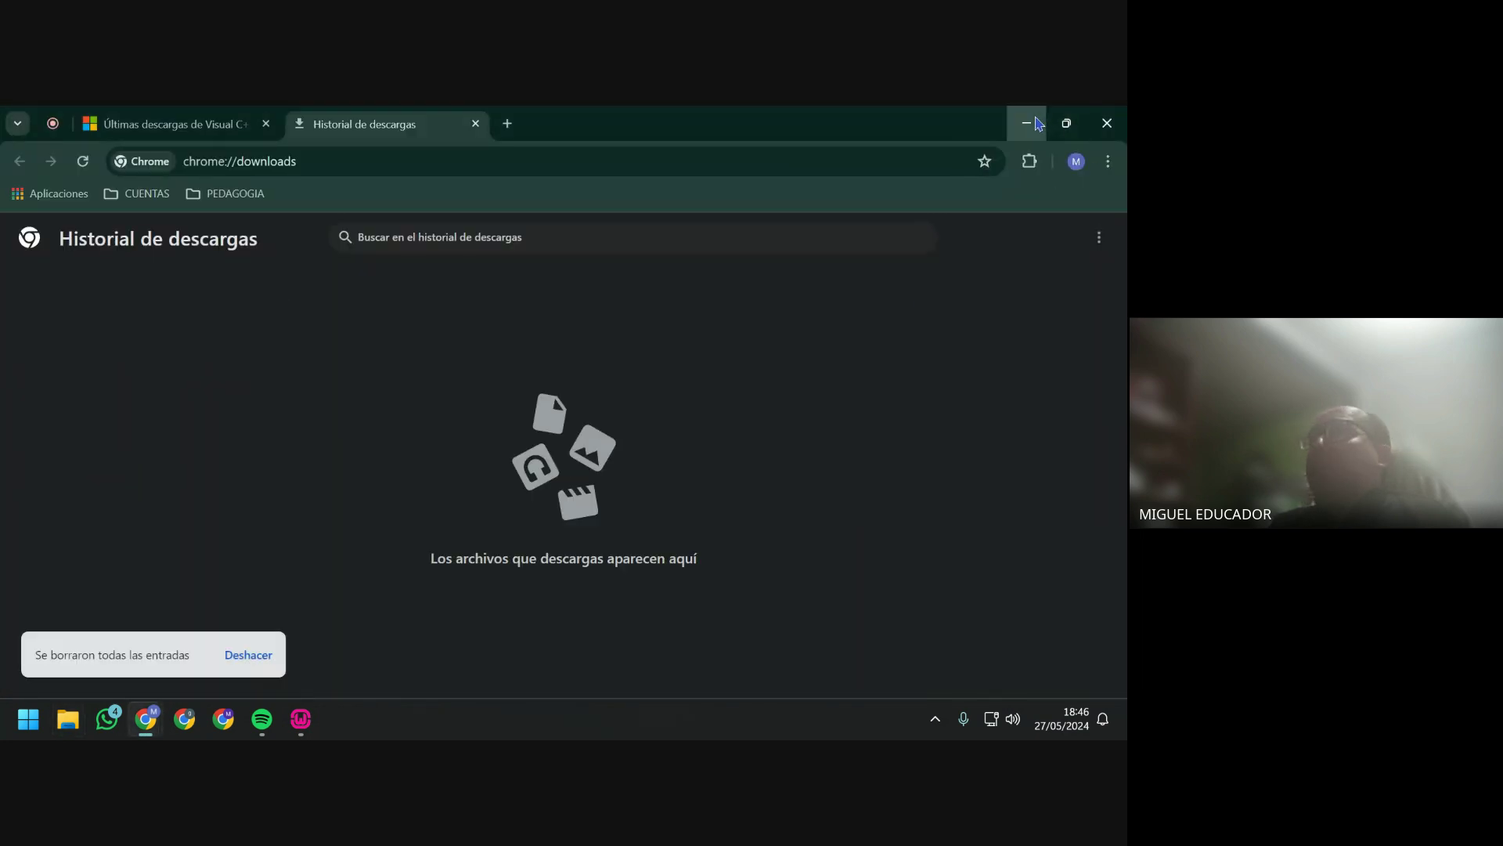
left_click(1026, 123)
Exit the Wampserver64 3.3.5 setup and confirm leaving it.
left_click(466, 139)
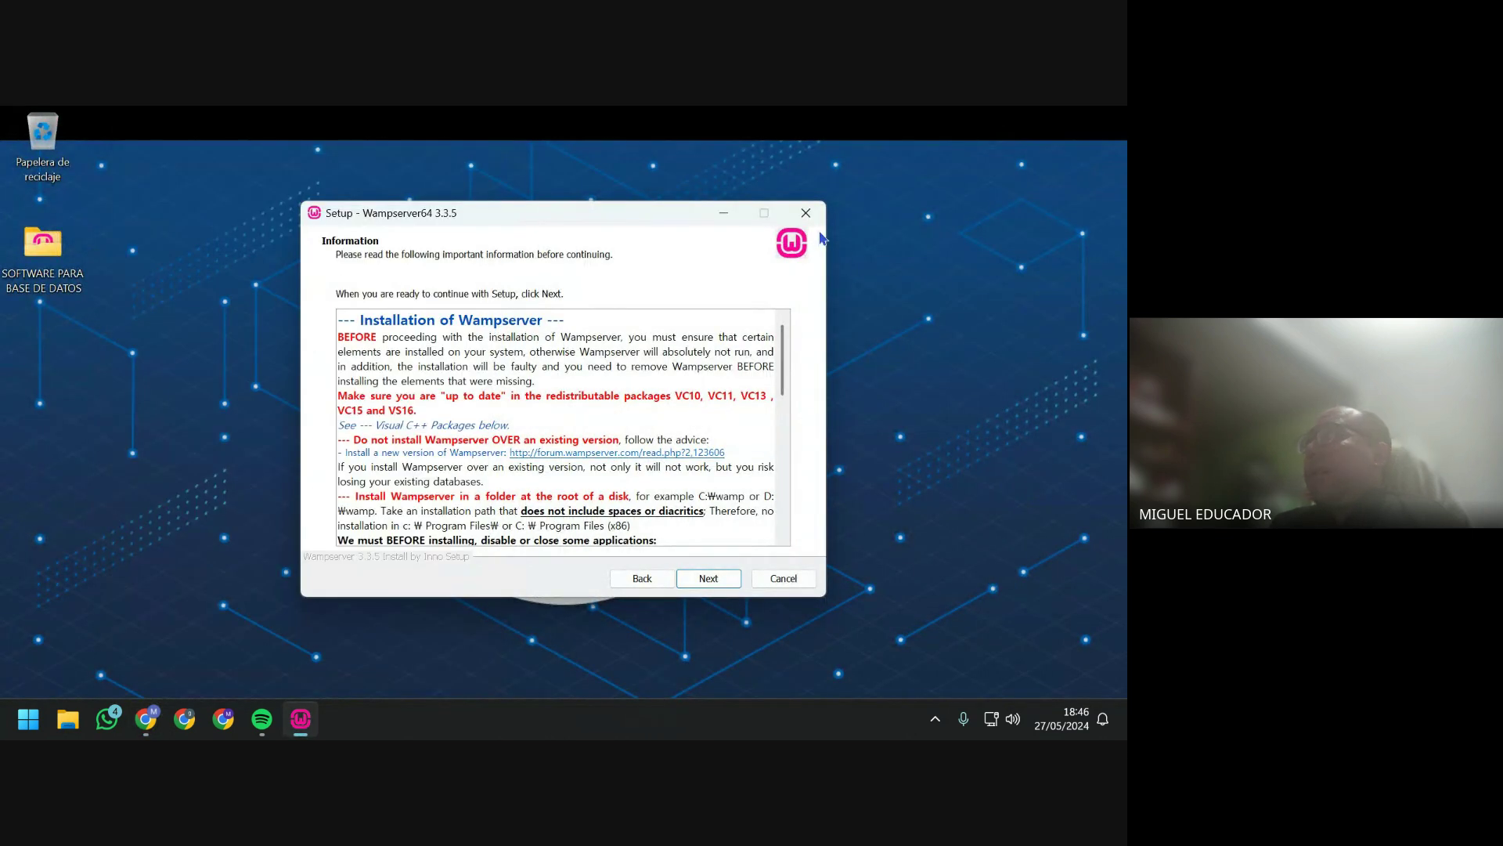
left_click(806, 212)
left_click(611, 508)
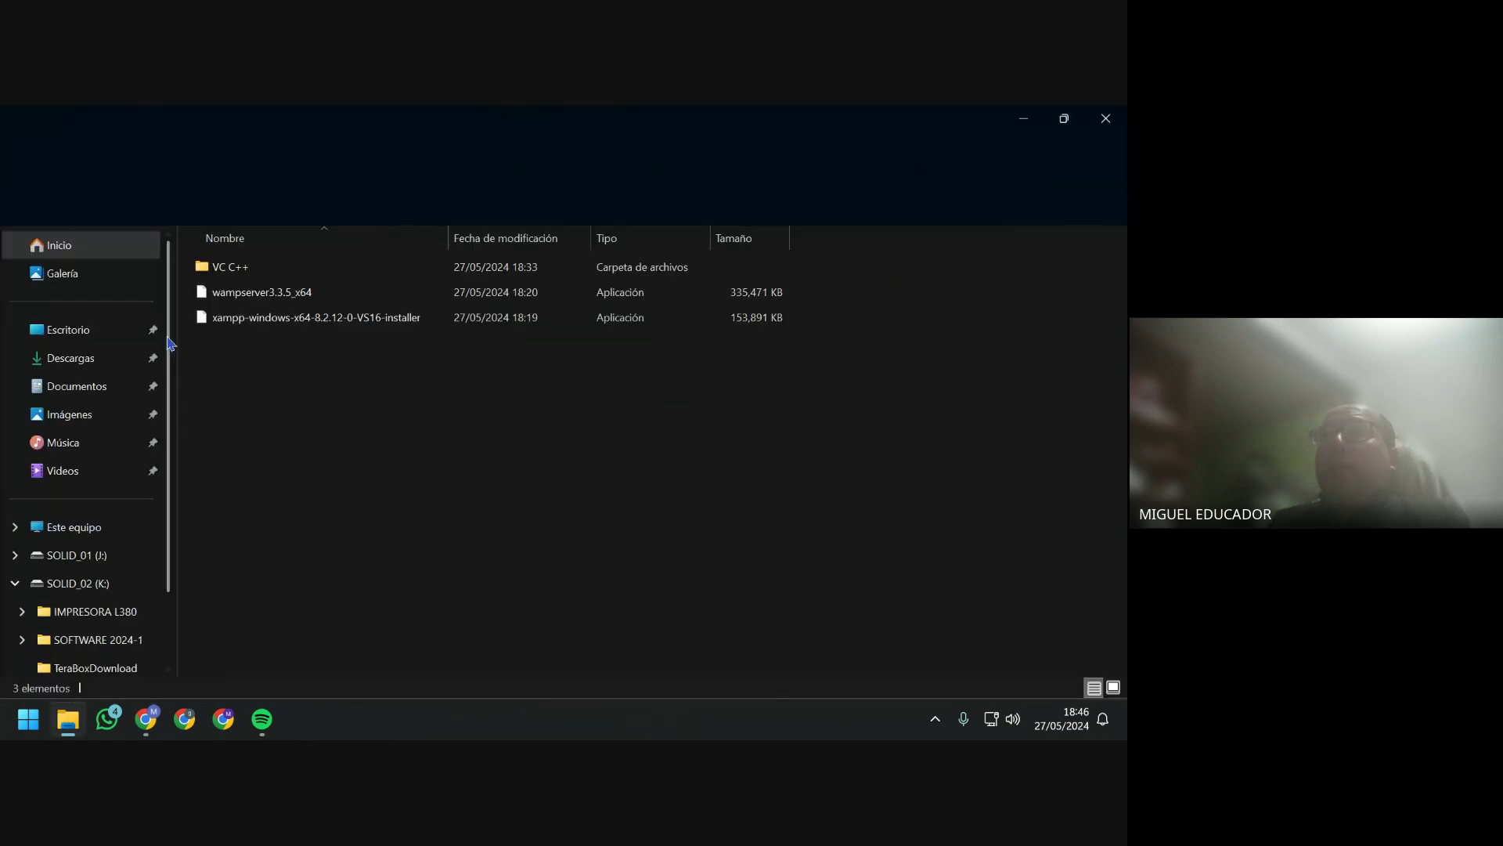
Paste the VC_redist.x86 and VC_redist.x64 installers into the SOFTWARE PARA BASE DE DATOS folder on the desktop.
right_click(305, 452)
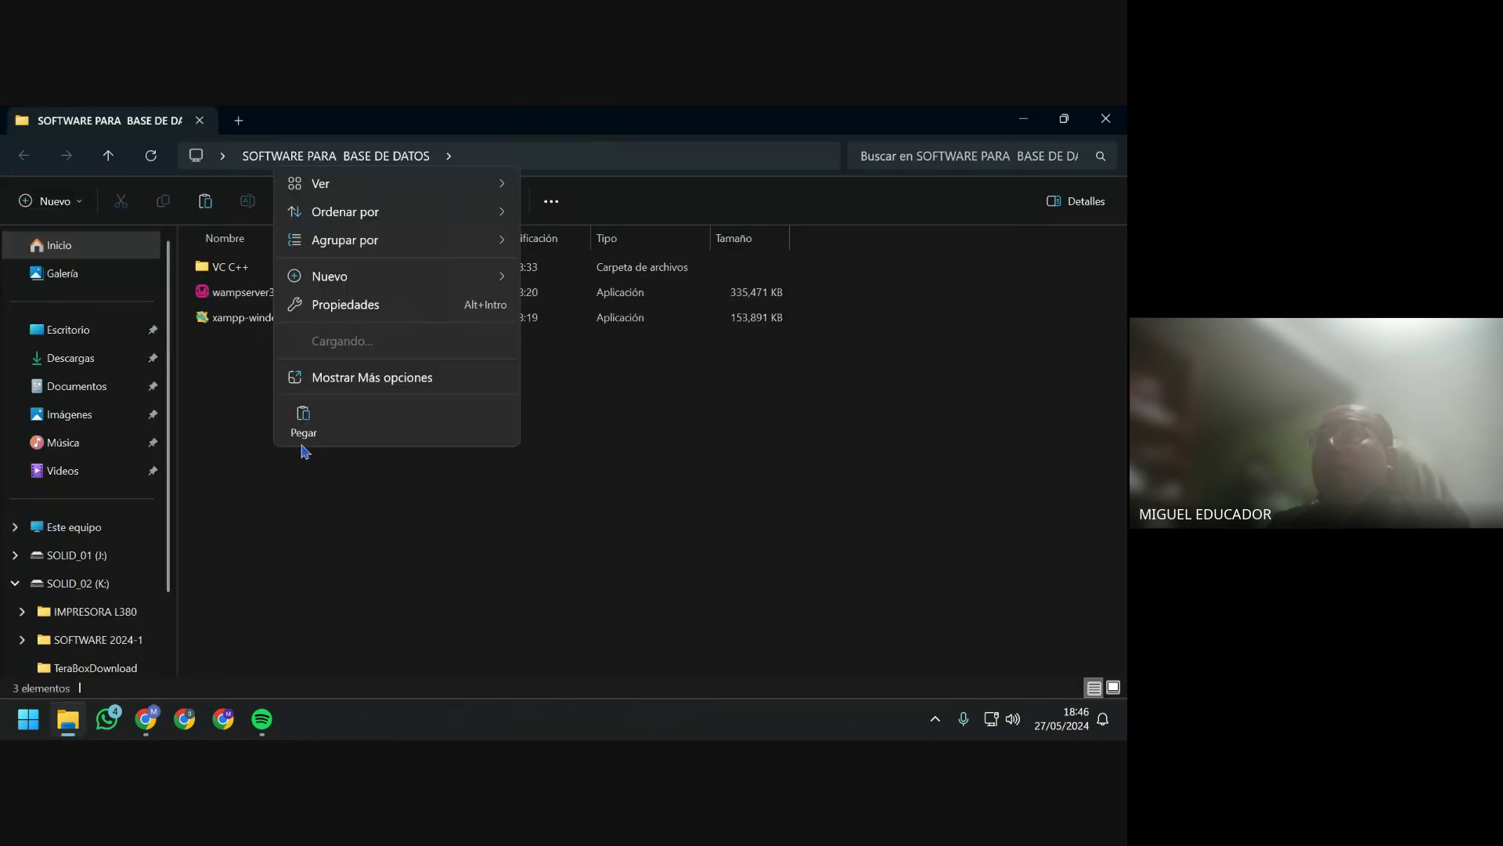
left_click(303, 431)
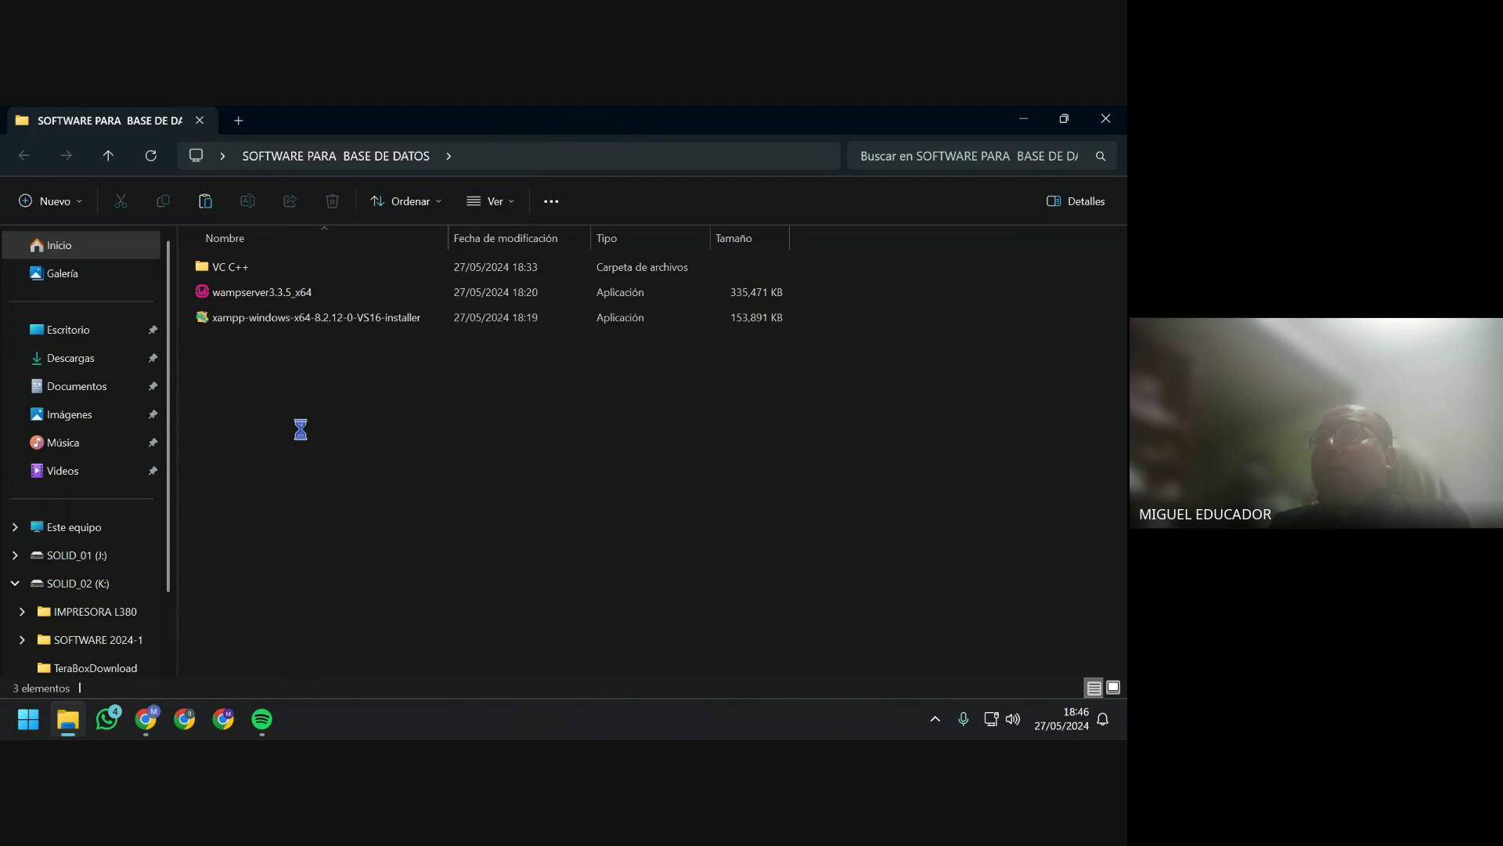
left_click(276, 274)
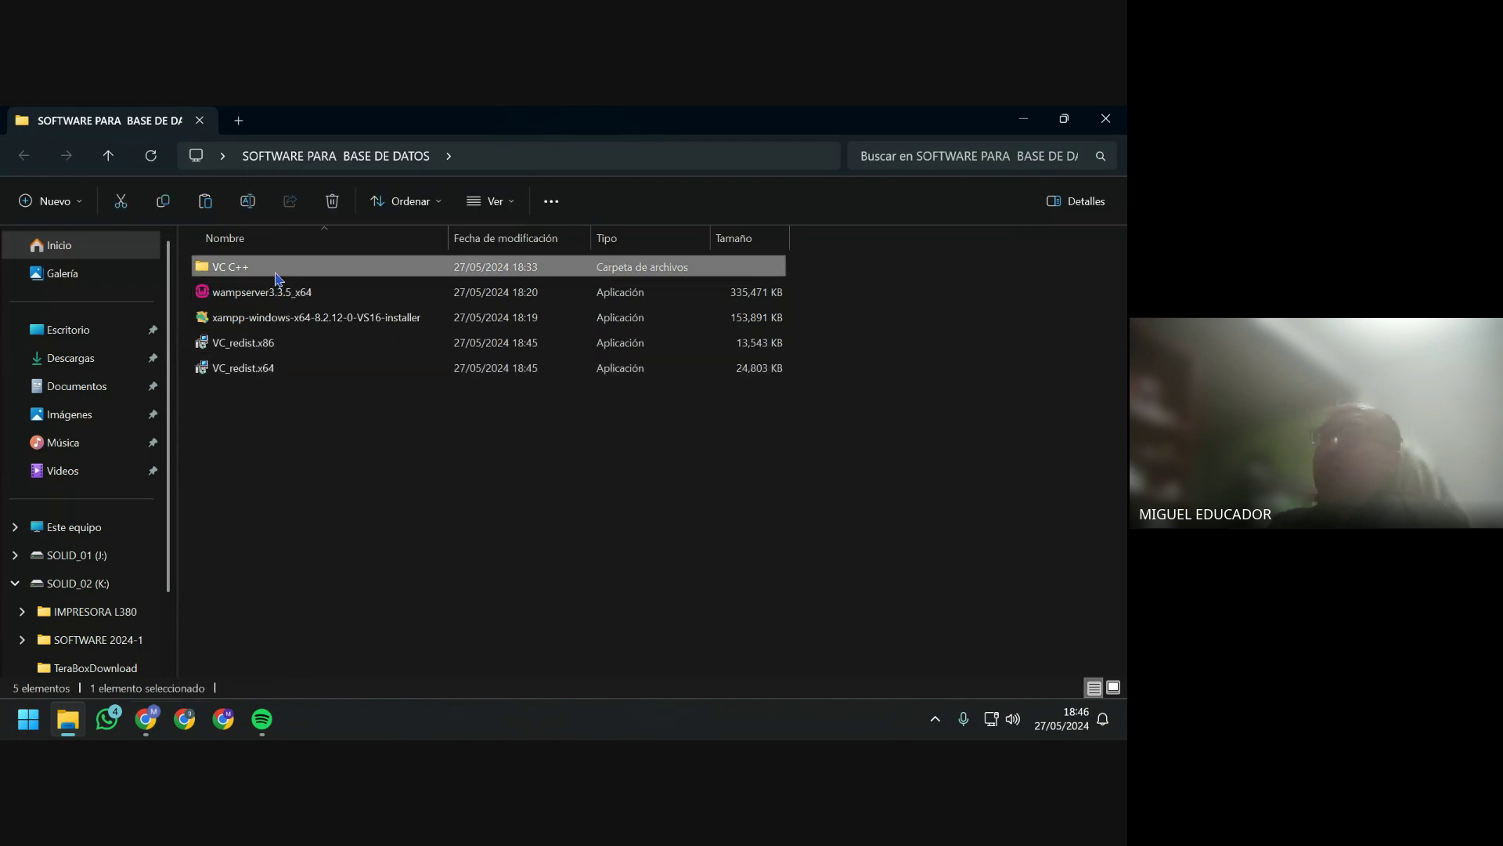
Run VC_redist.x64, accept the license terms, start the installation, and move its window below the file list.
double_click(266, 376)
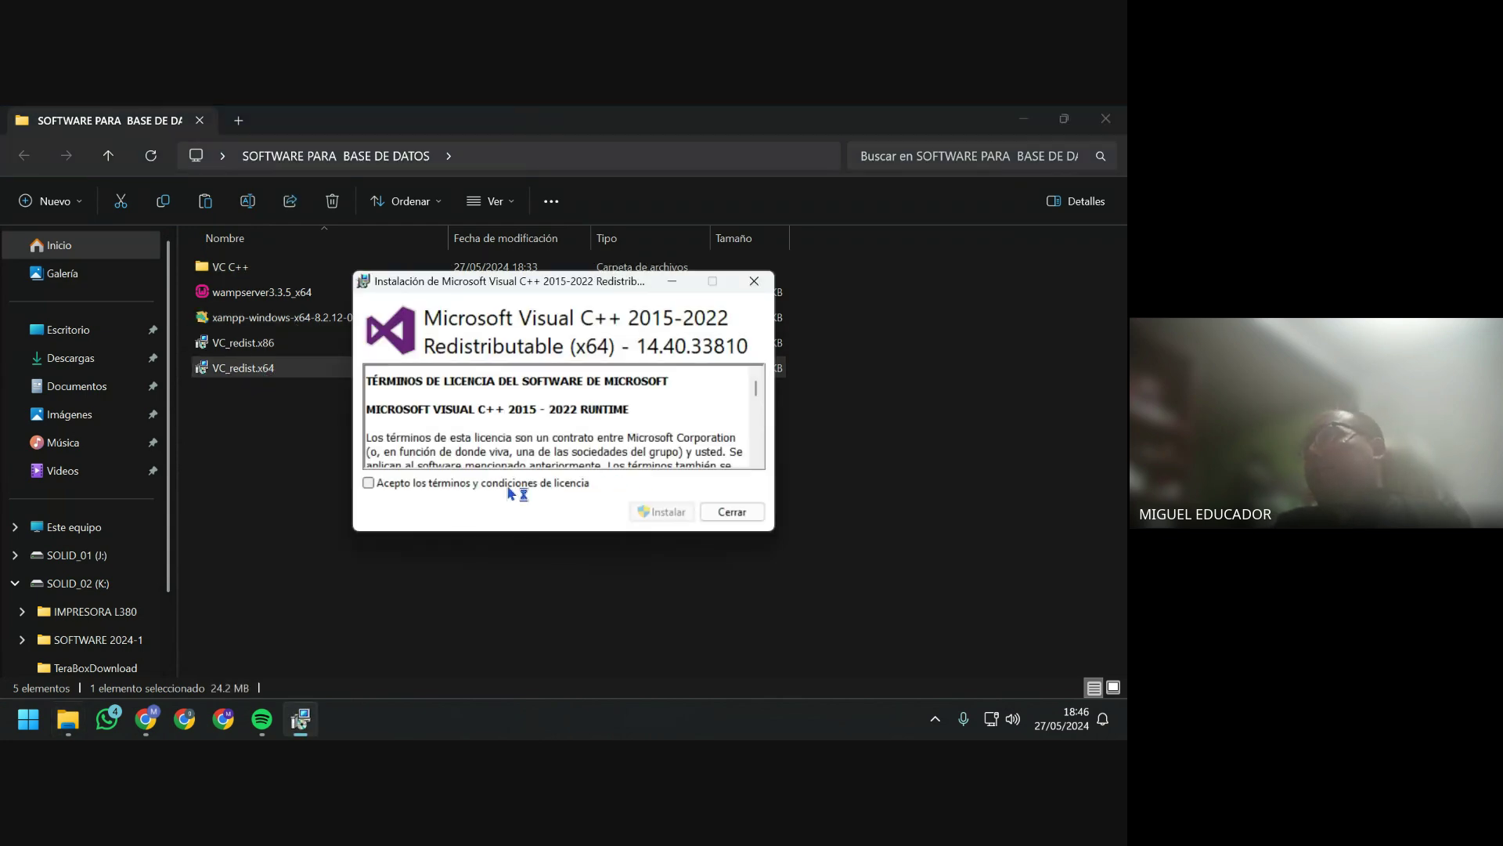
left_click(509, 485)
left_click(650, 510)
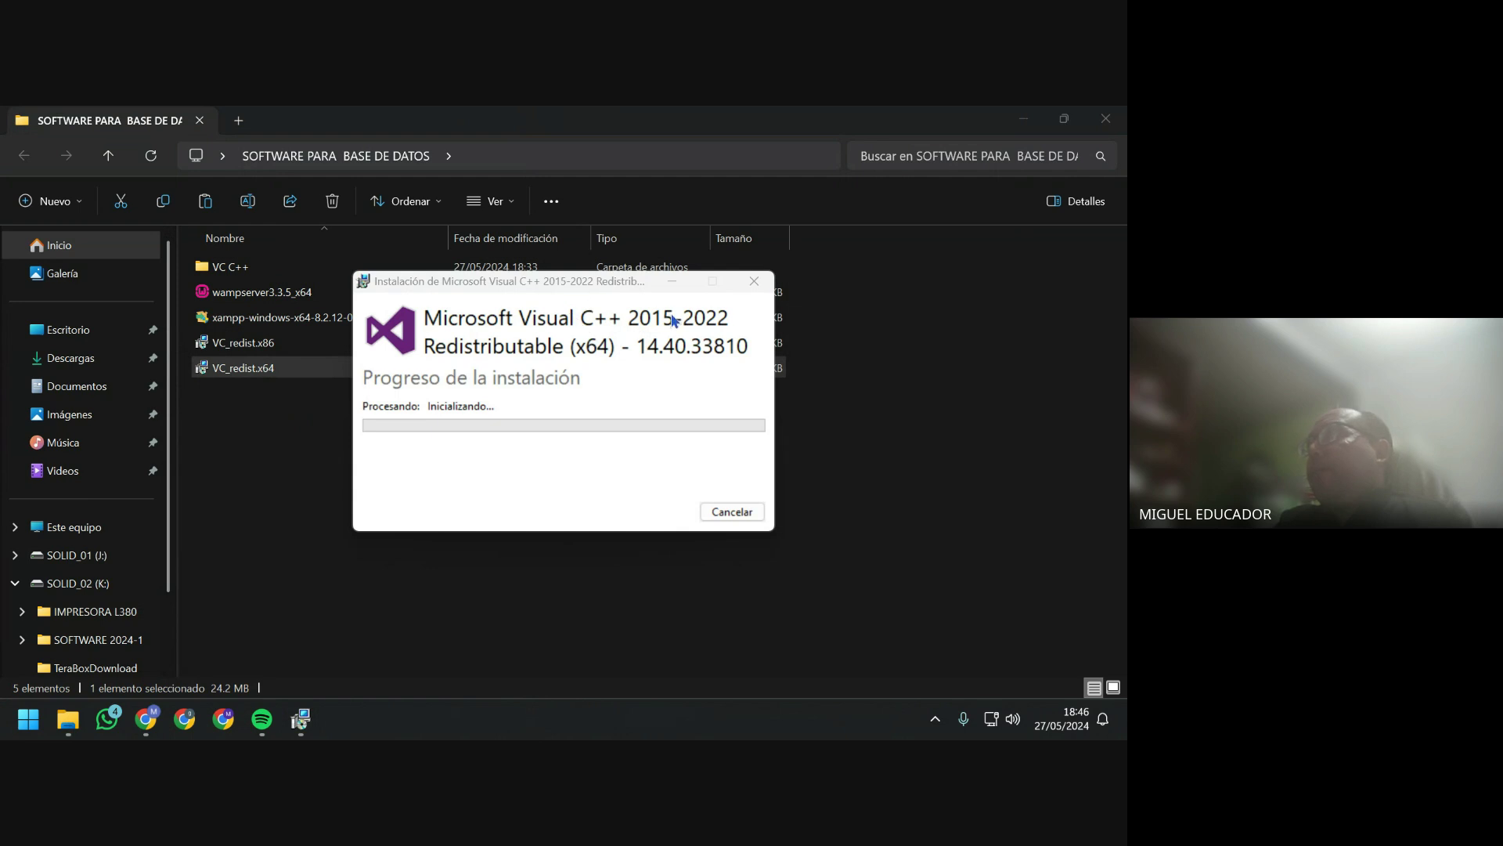
left_click_drag(577, 287, 580, 410)
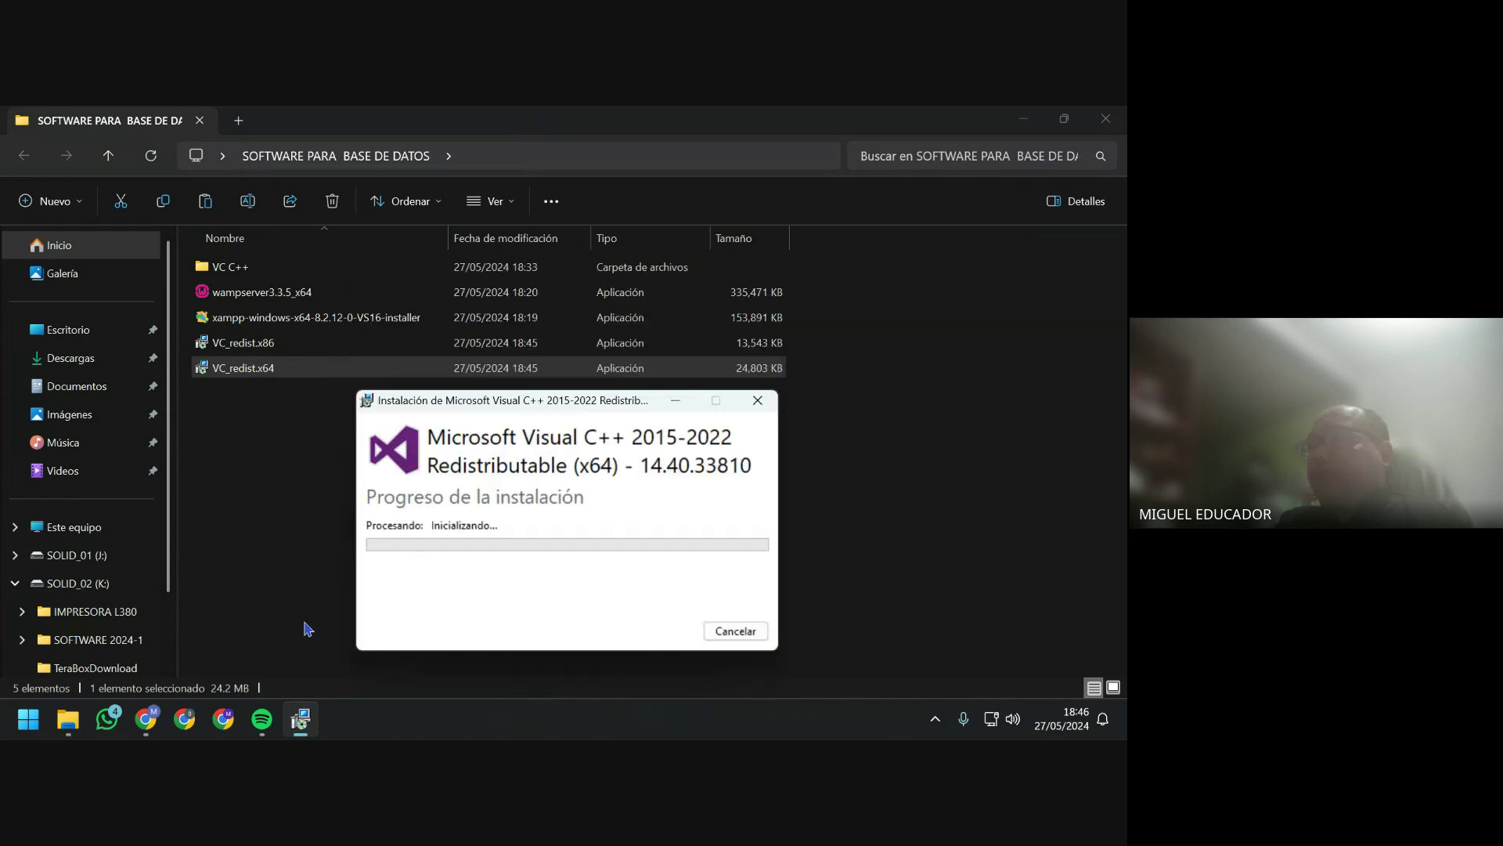
Switch to Advanced System Repair Pro, dismiss the Kerish PC Doctor startup alert, and start a PC scan, closing the notifications view.
left_click(934, 719)
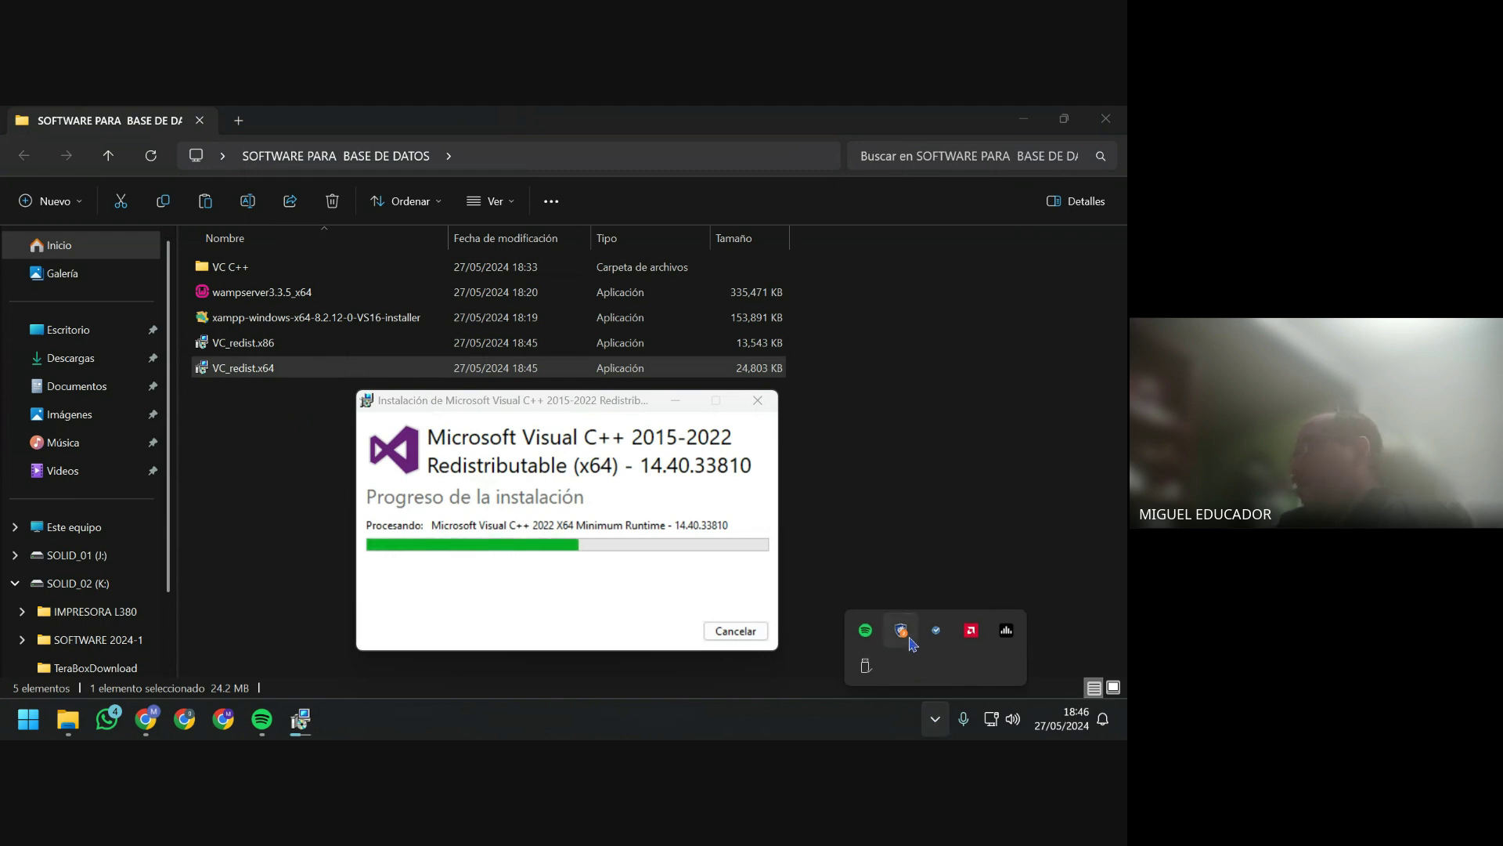
left_click(905, 634)
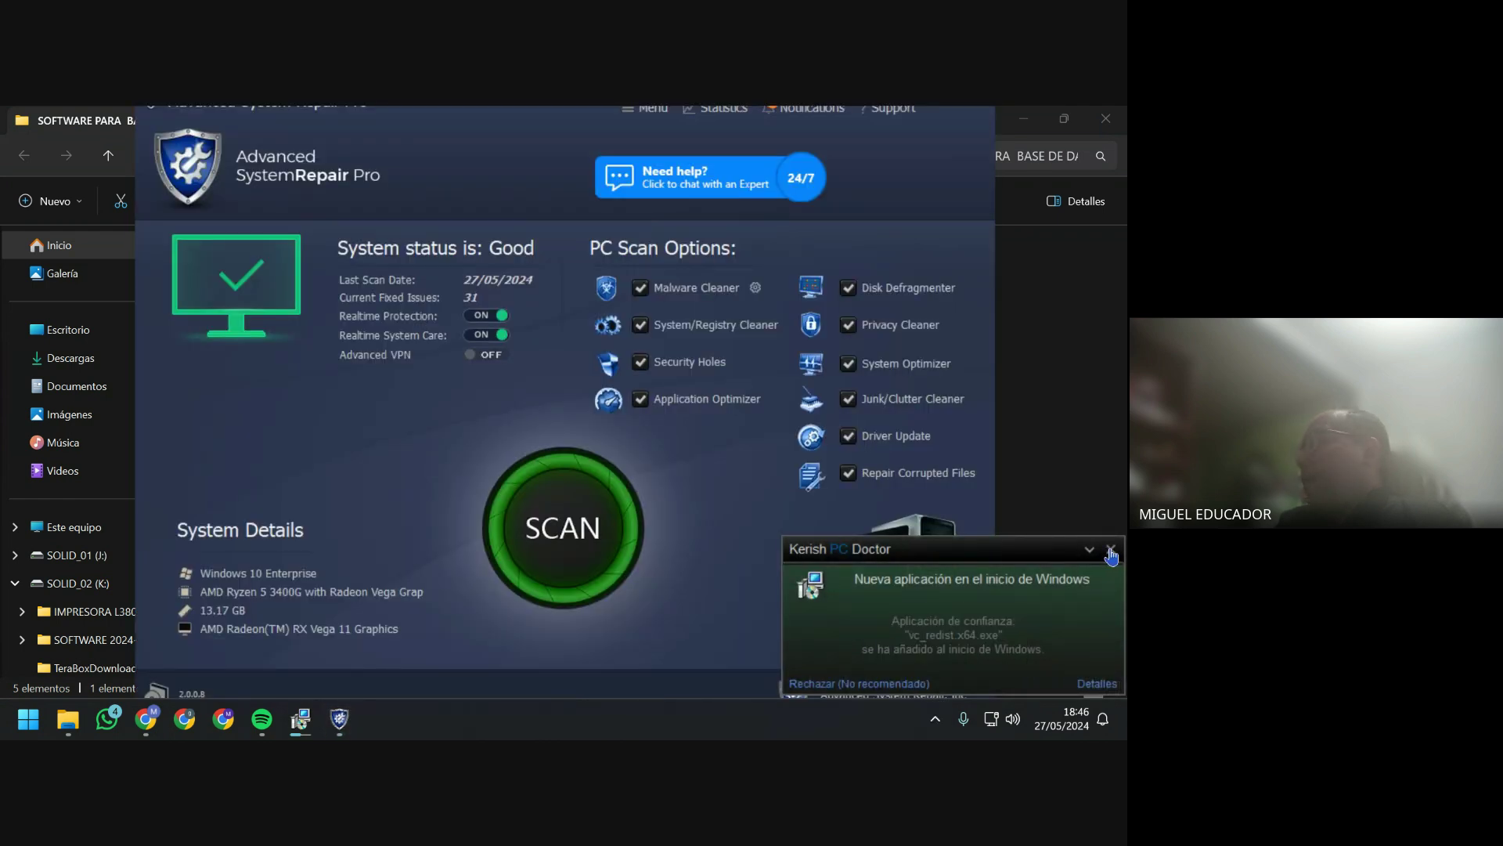
left_click(1111, 550)
left_click(578, 546)
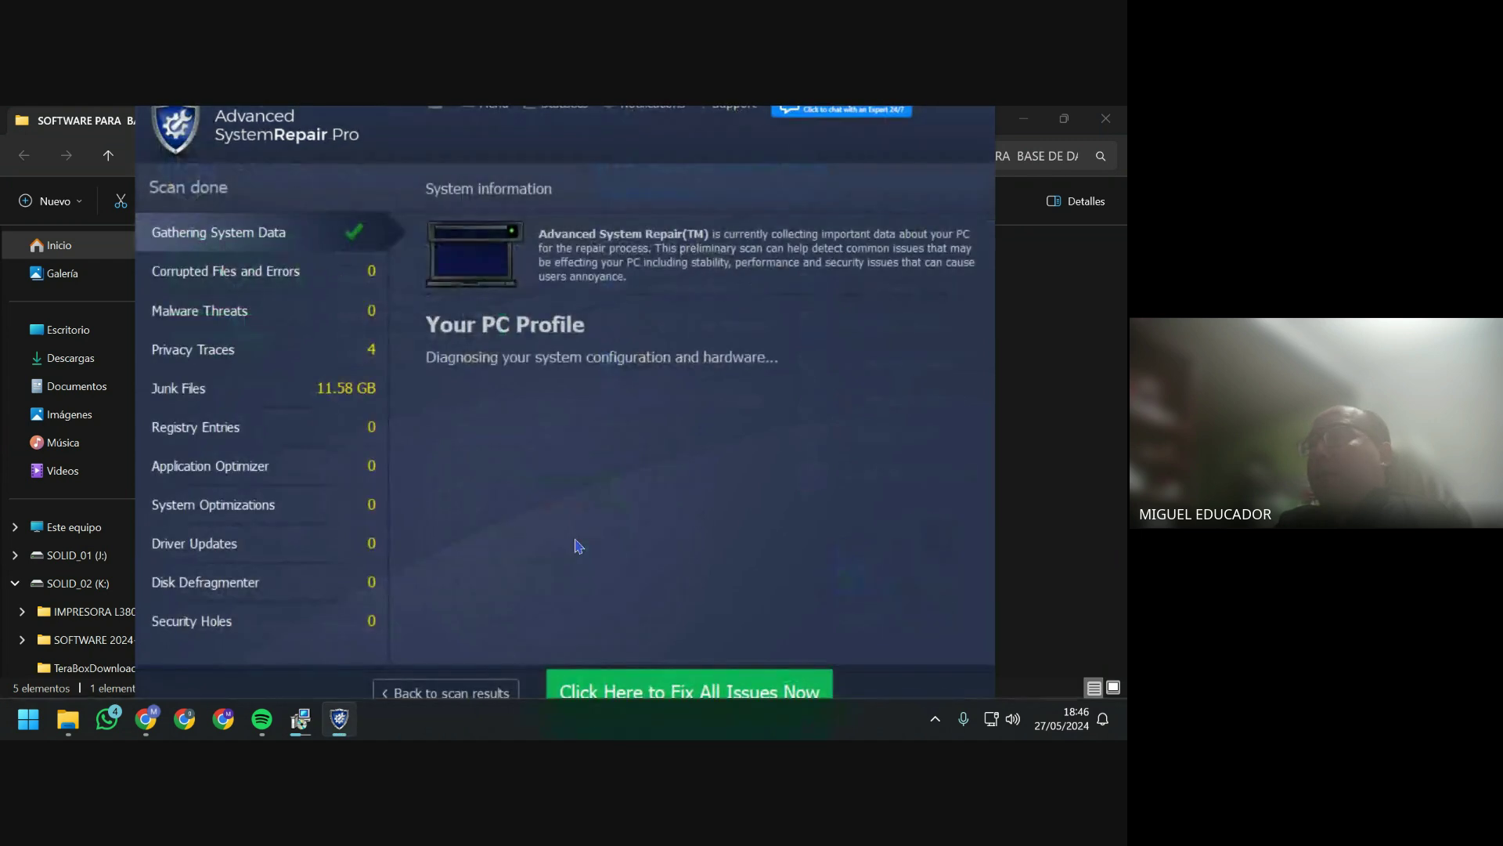
left_click(684, 122)
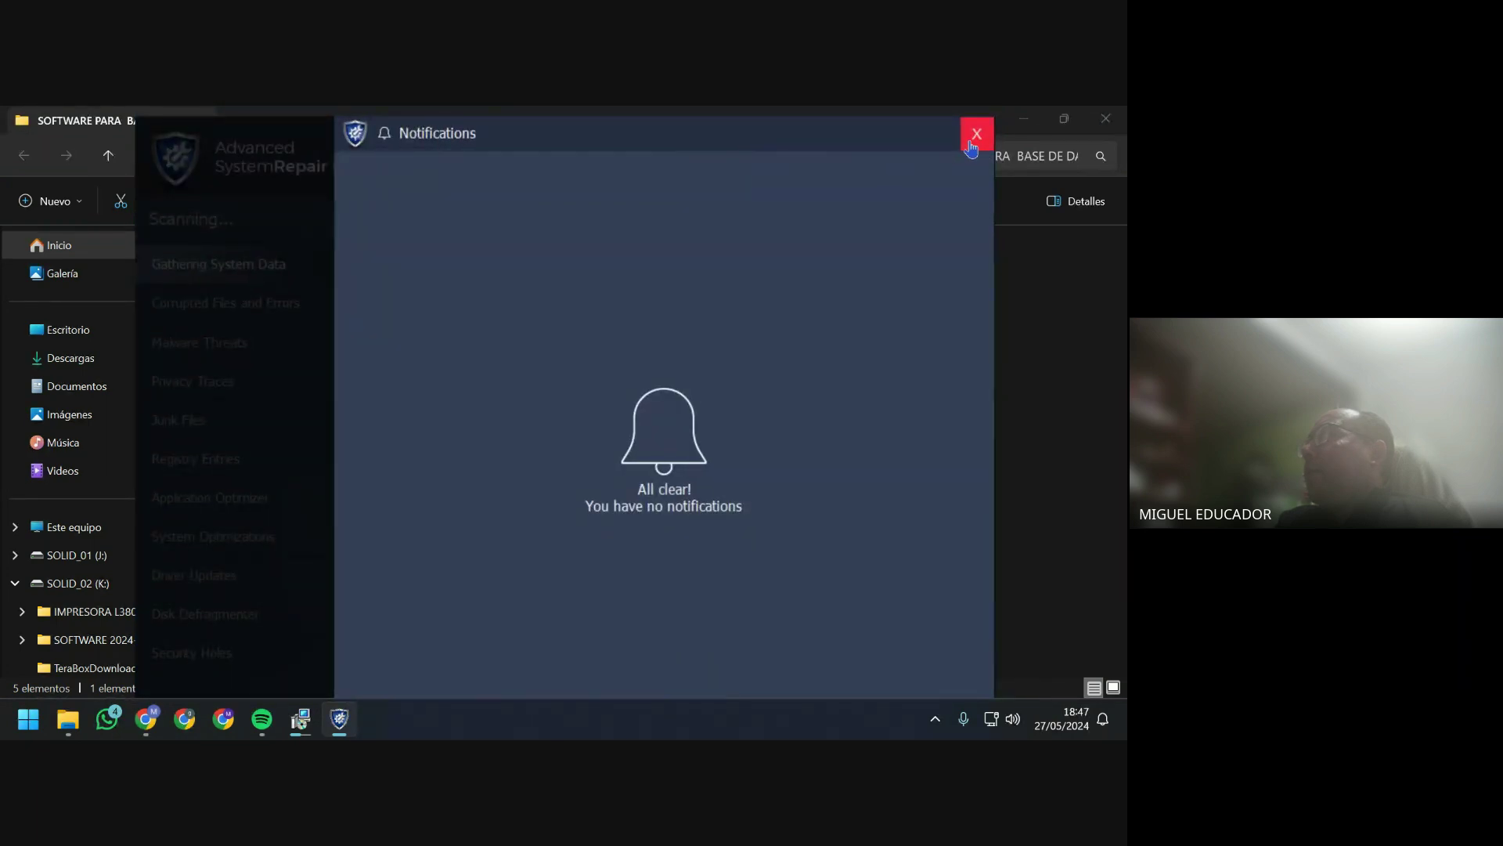
left_click(976, 135)
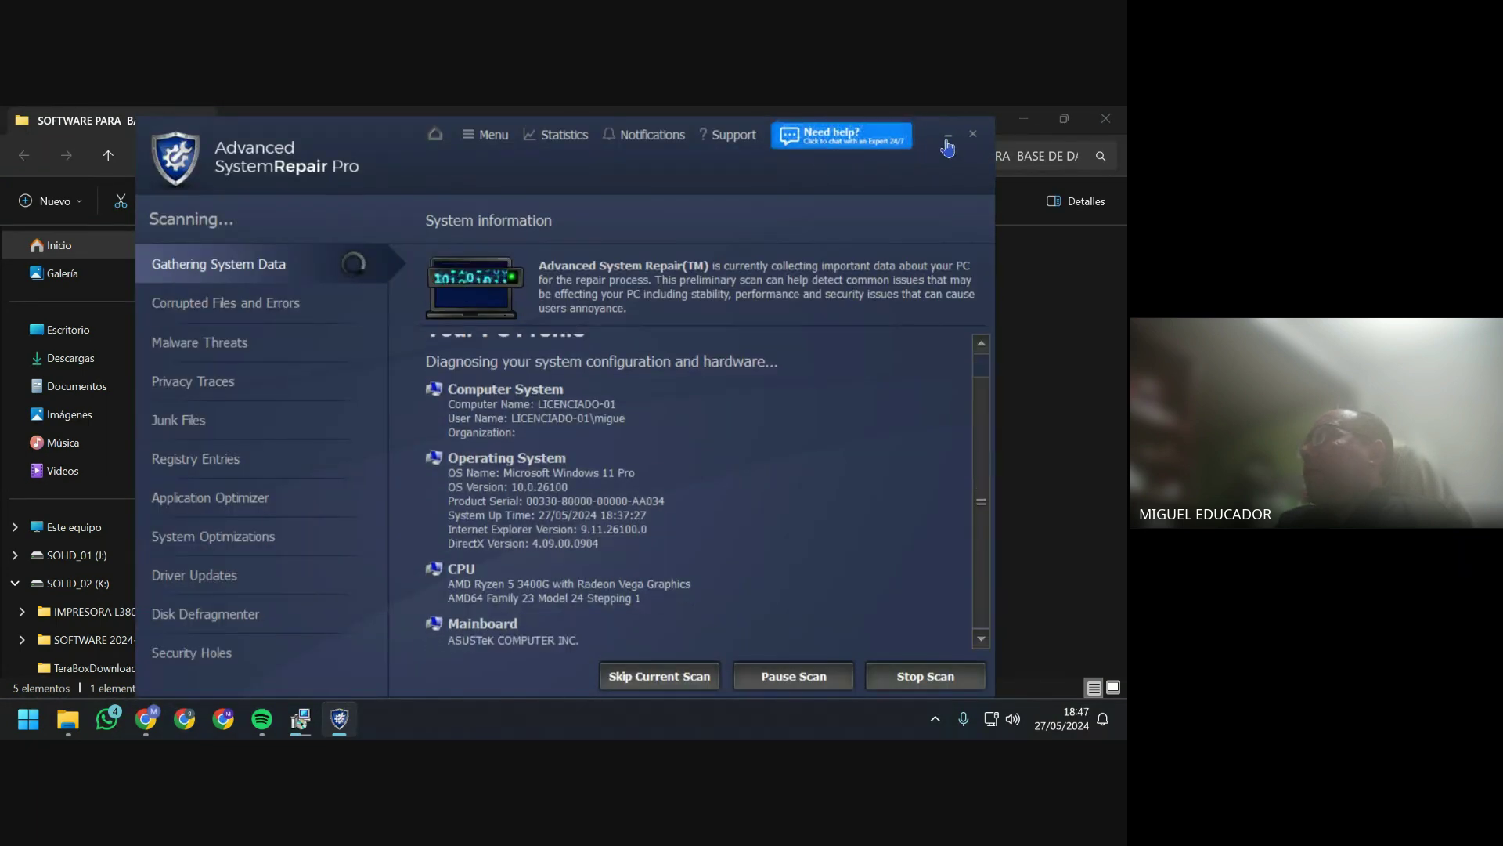
Minimize Advanced System Repair Pro and restart the computer from the Microsoft Visual C++ 2015-2022 Redistributable (x64) installer.
left_click(947, 140)
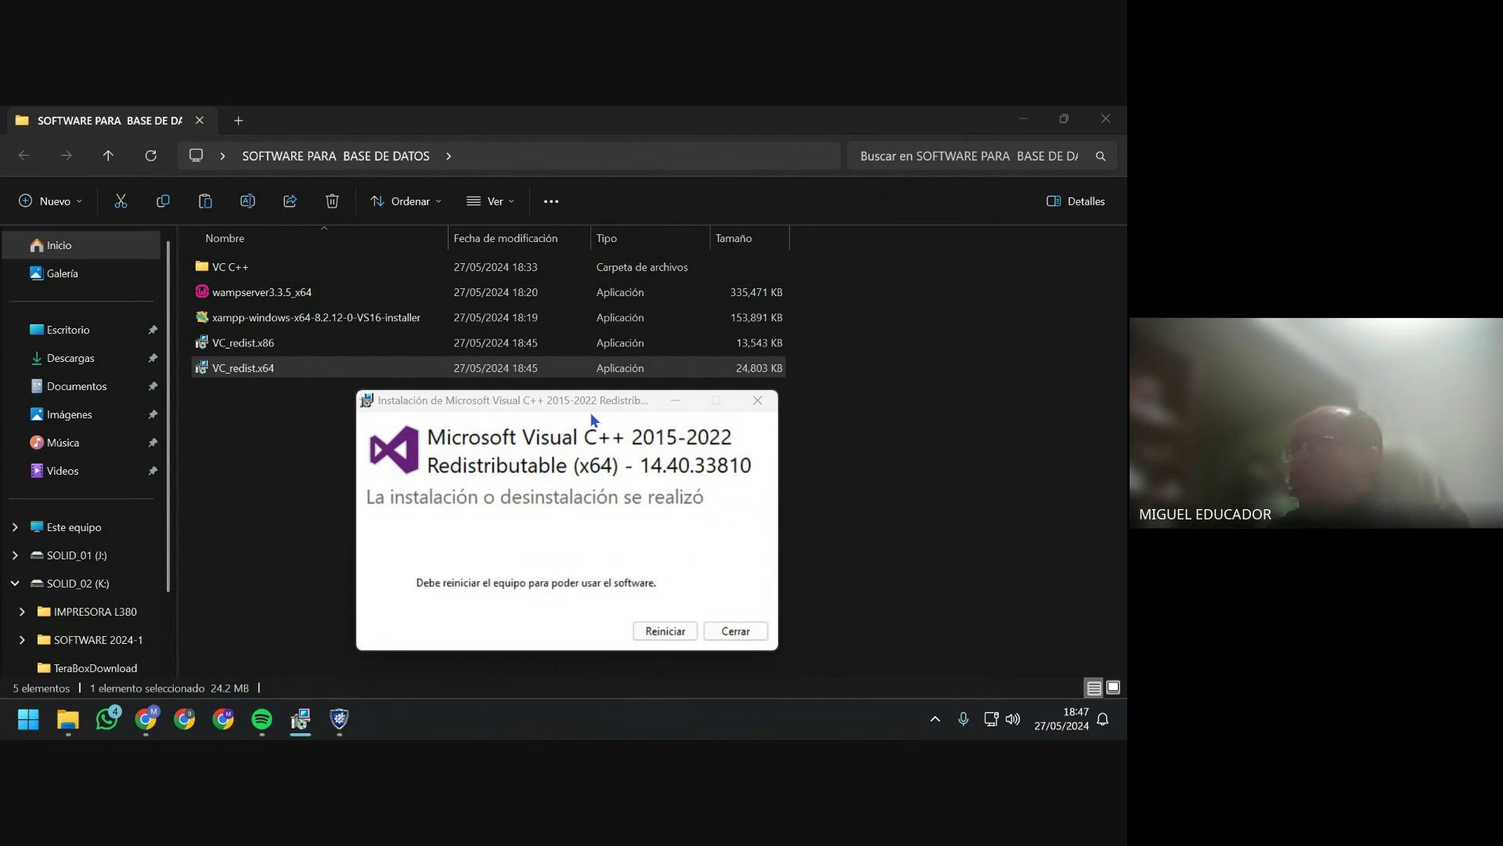
left_click(667, 630)
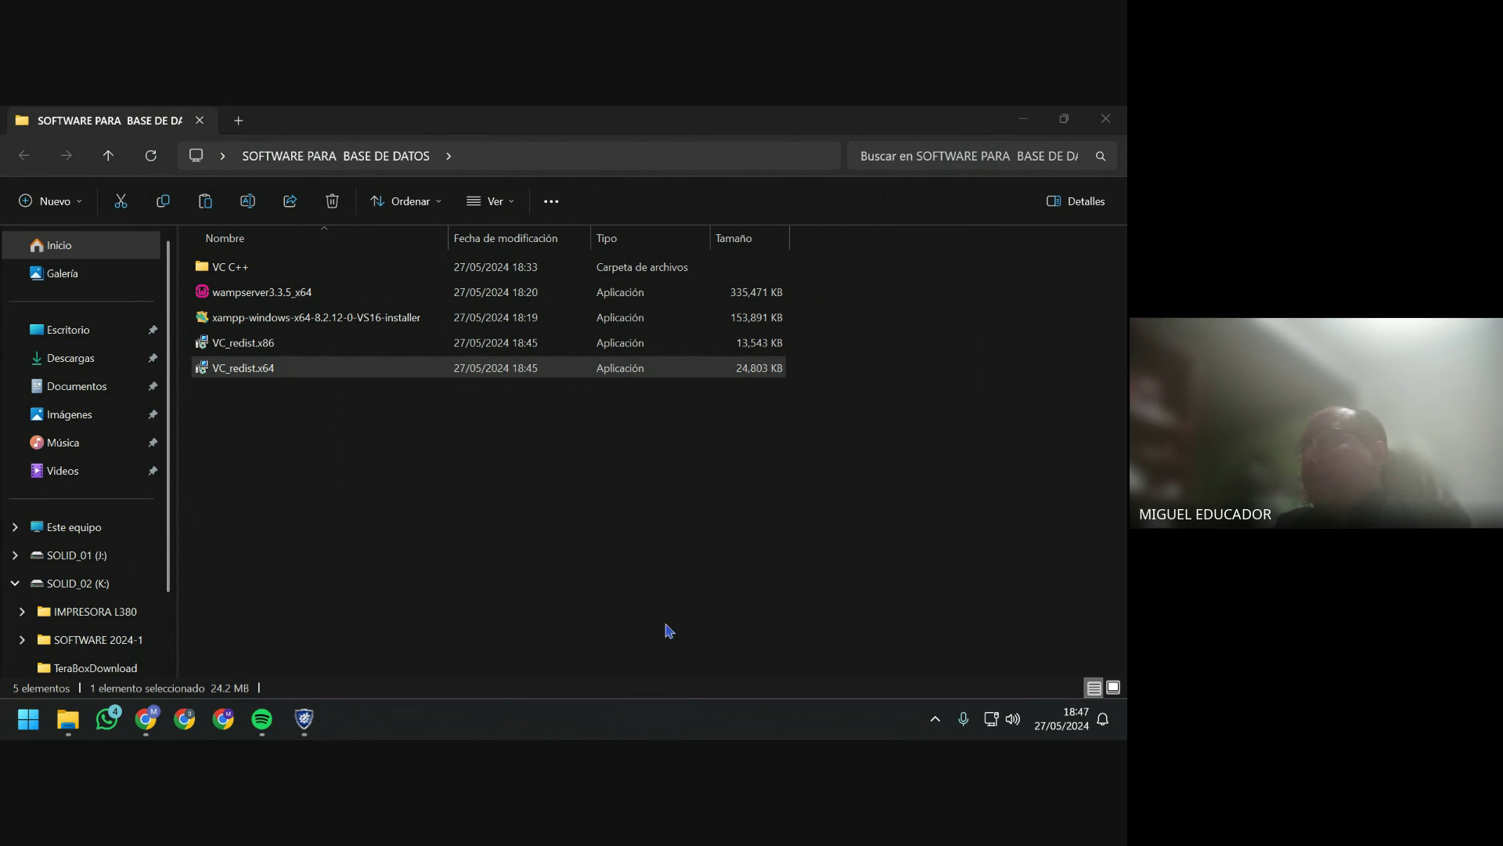
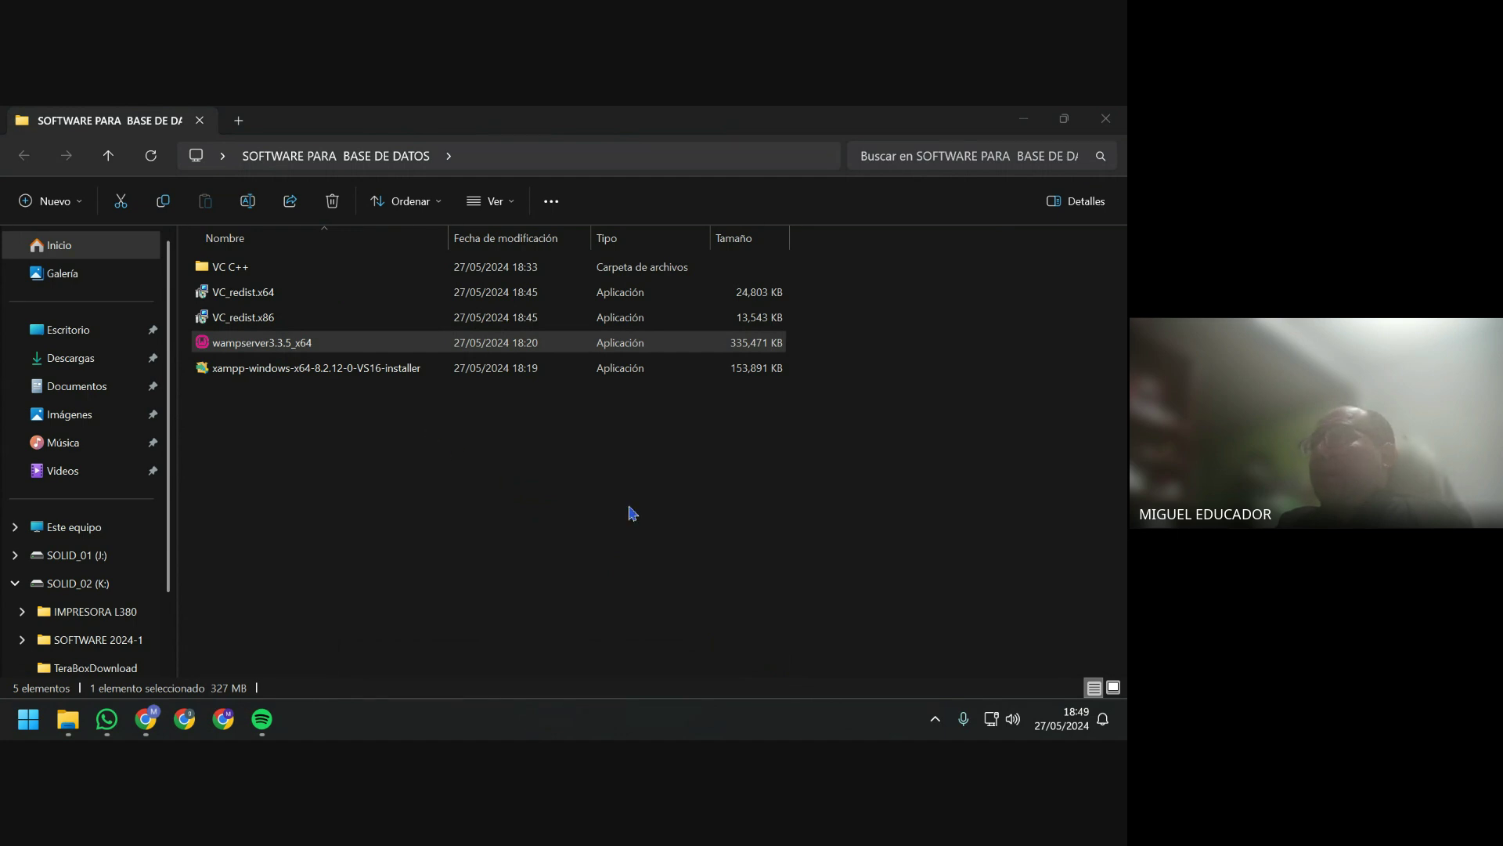
Try to install Wampserver64 3.3.5, accepting the license agreement and continuing past the information page, and exit the setup.
left_click(593, 454)
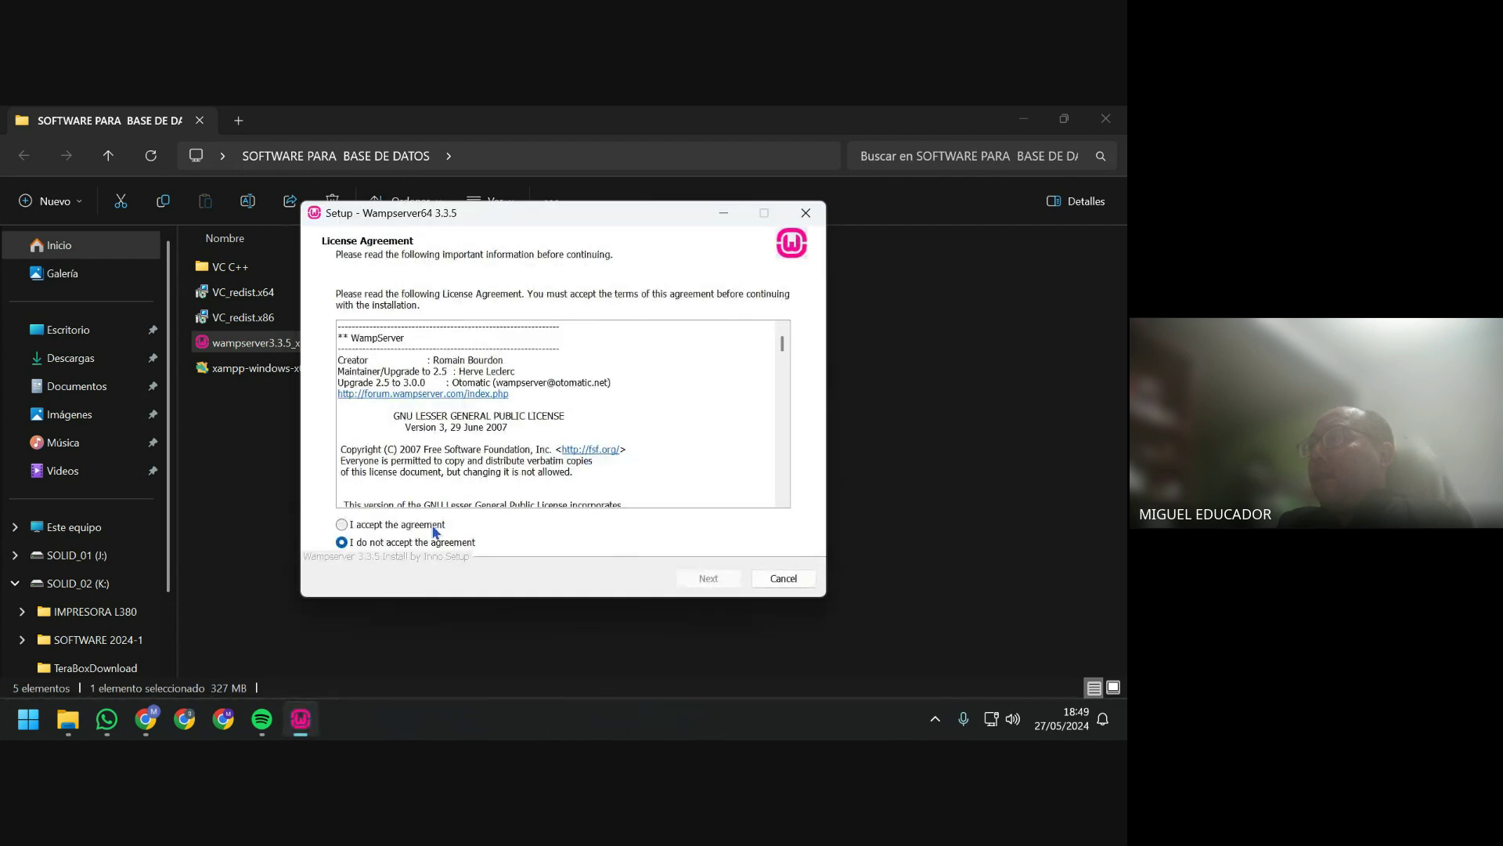
left_click(436, 532)
left_click(707, 579)
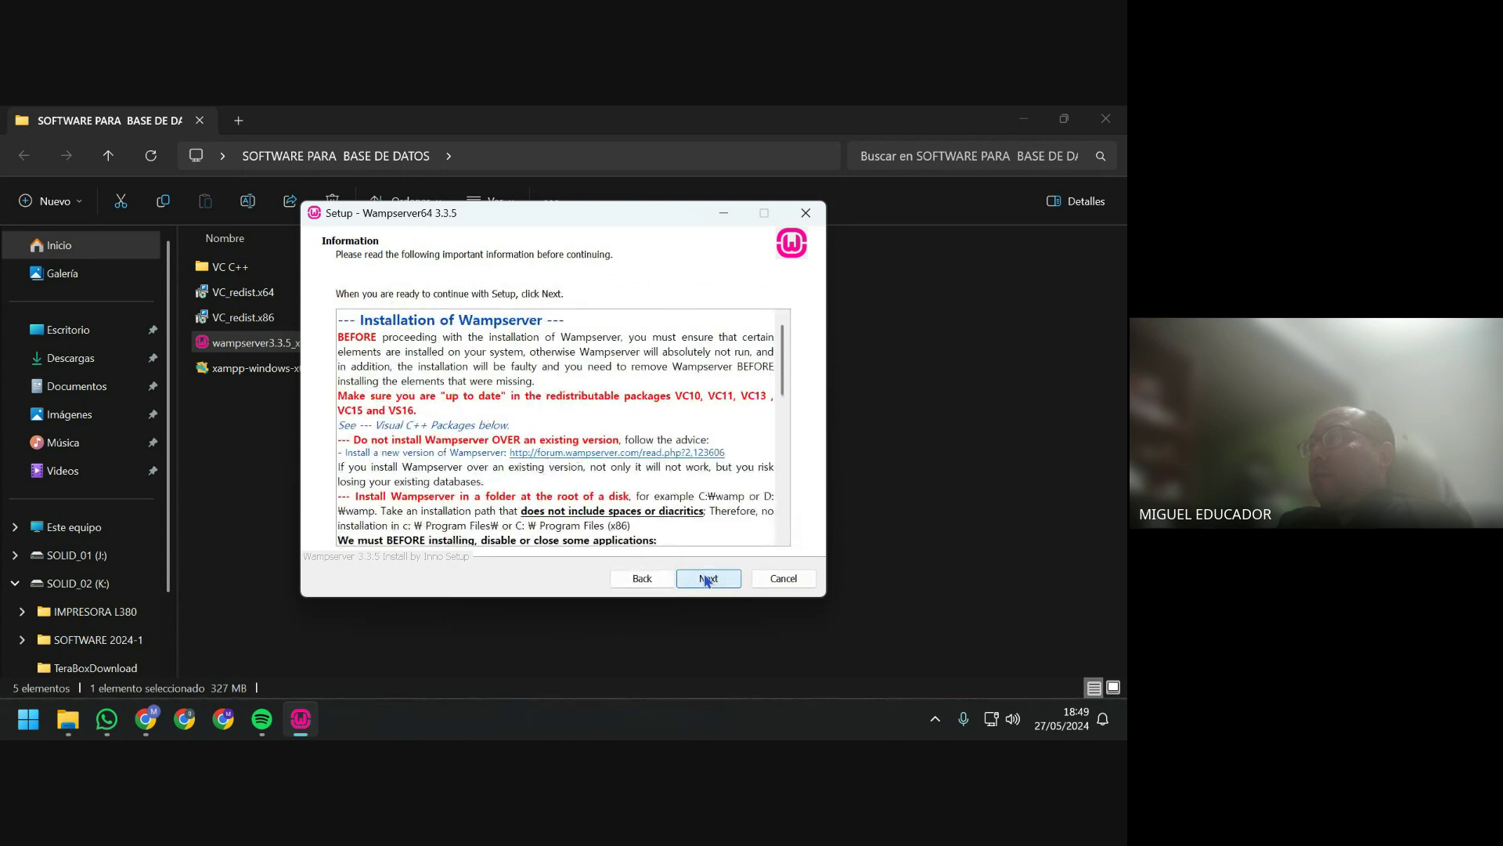
left_click(707, 579)
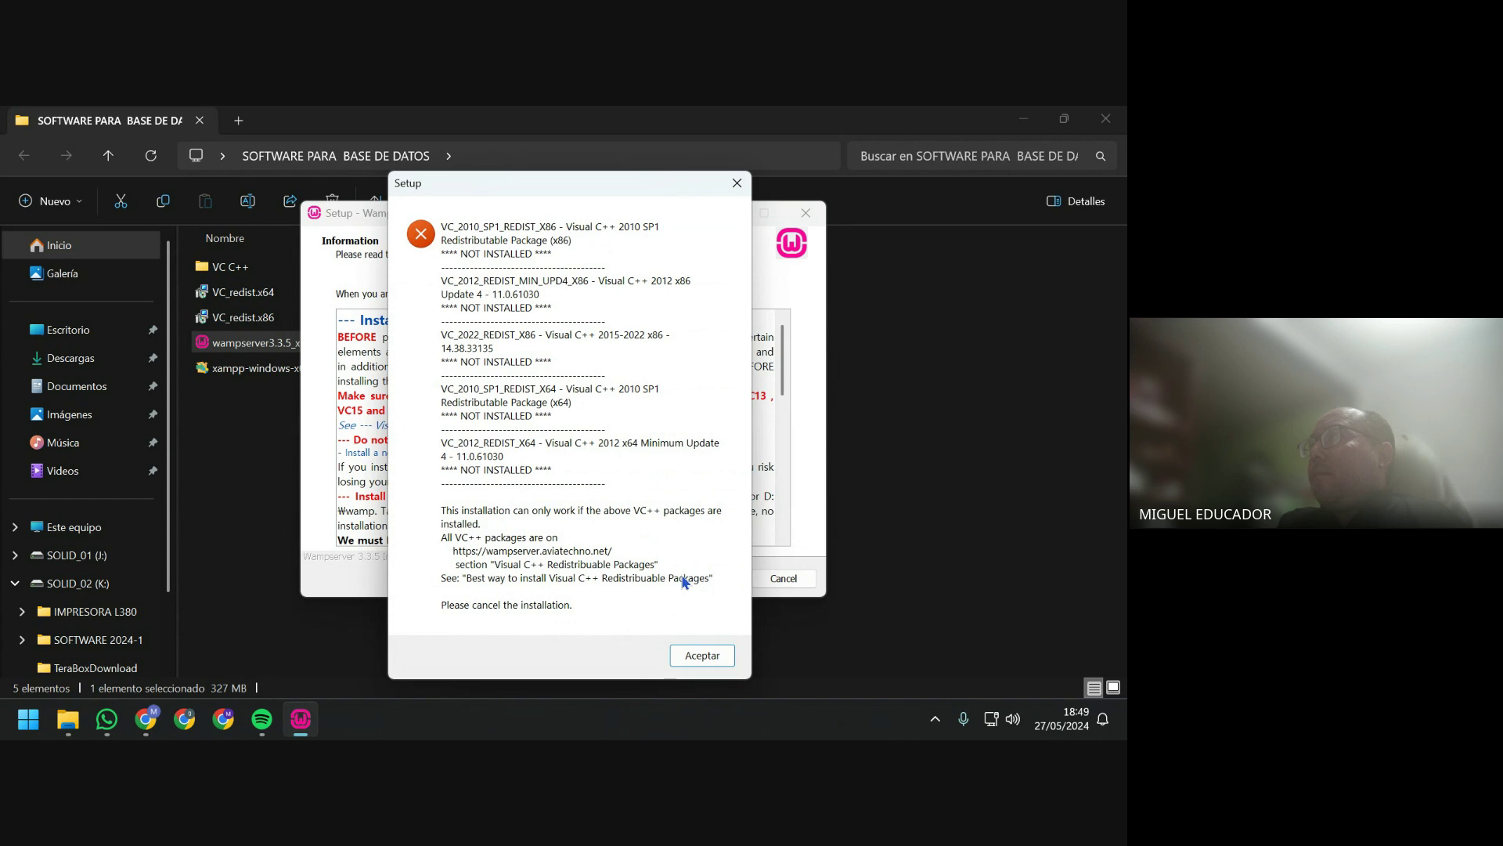
left_click(689, 654)
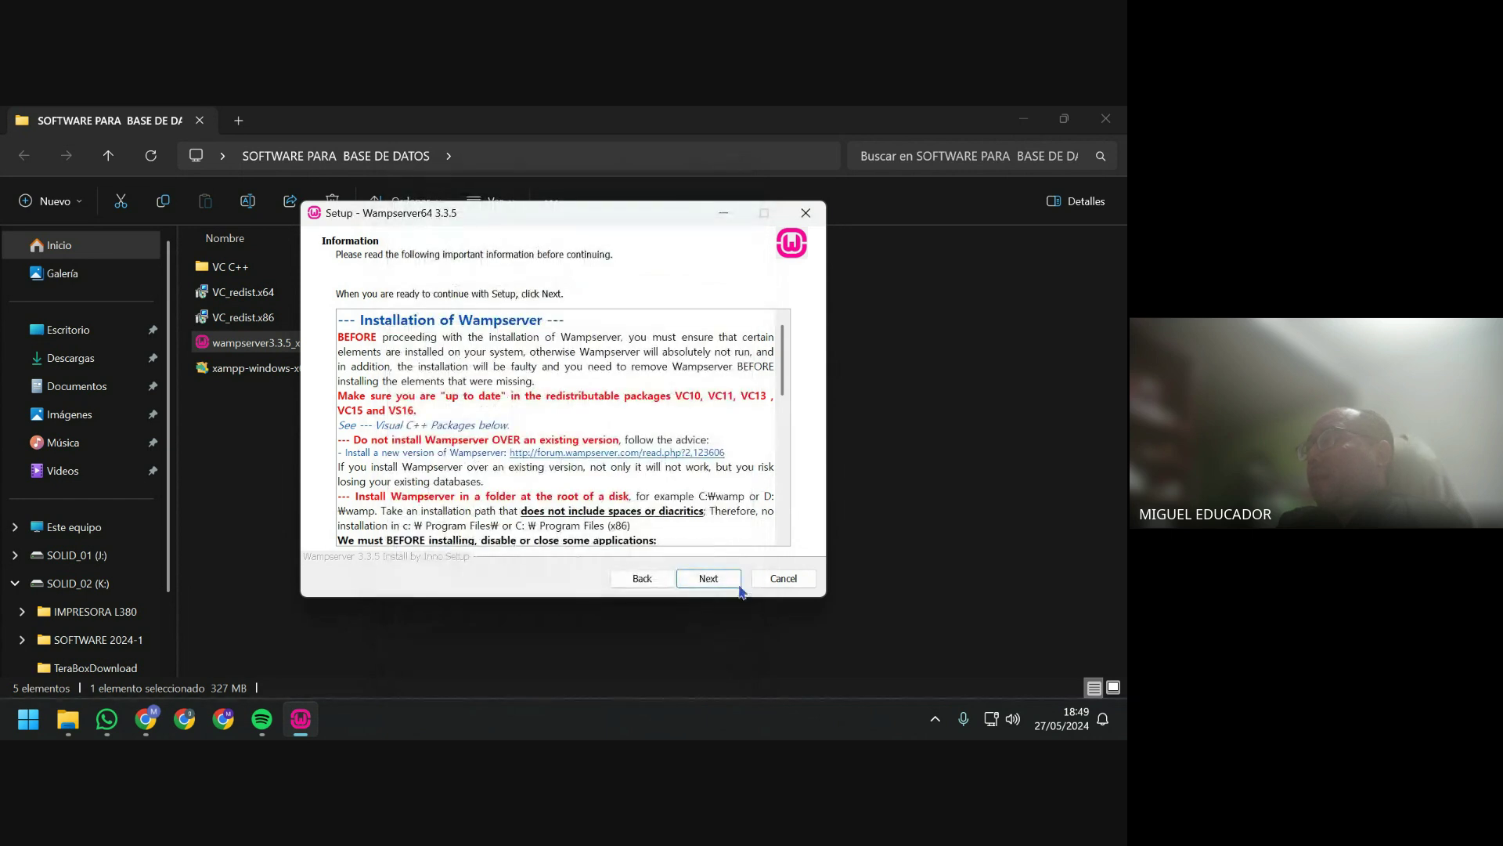
left_click(783, 577)
left_click(617, 505)
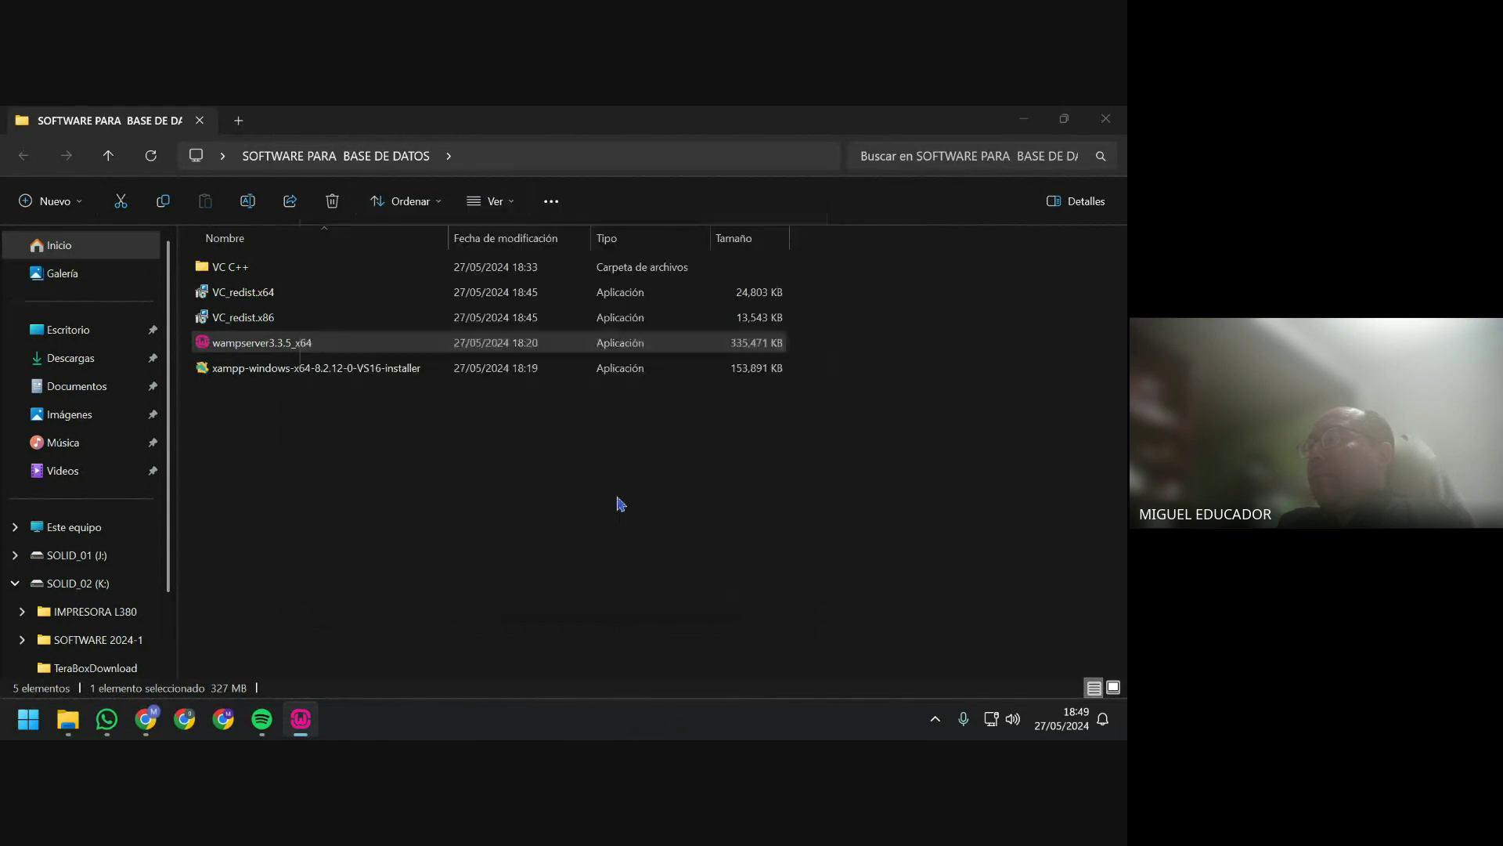
Run VC_redist.x86 as administrator, accept the license terms, and start the installation.
left_click(259, 318)
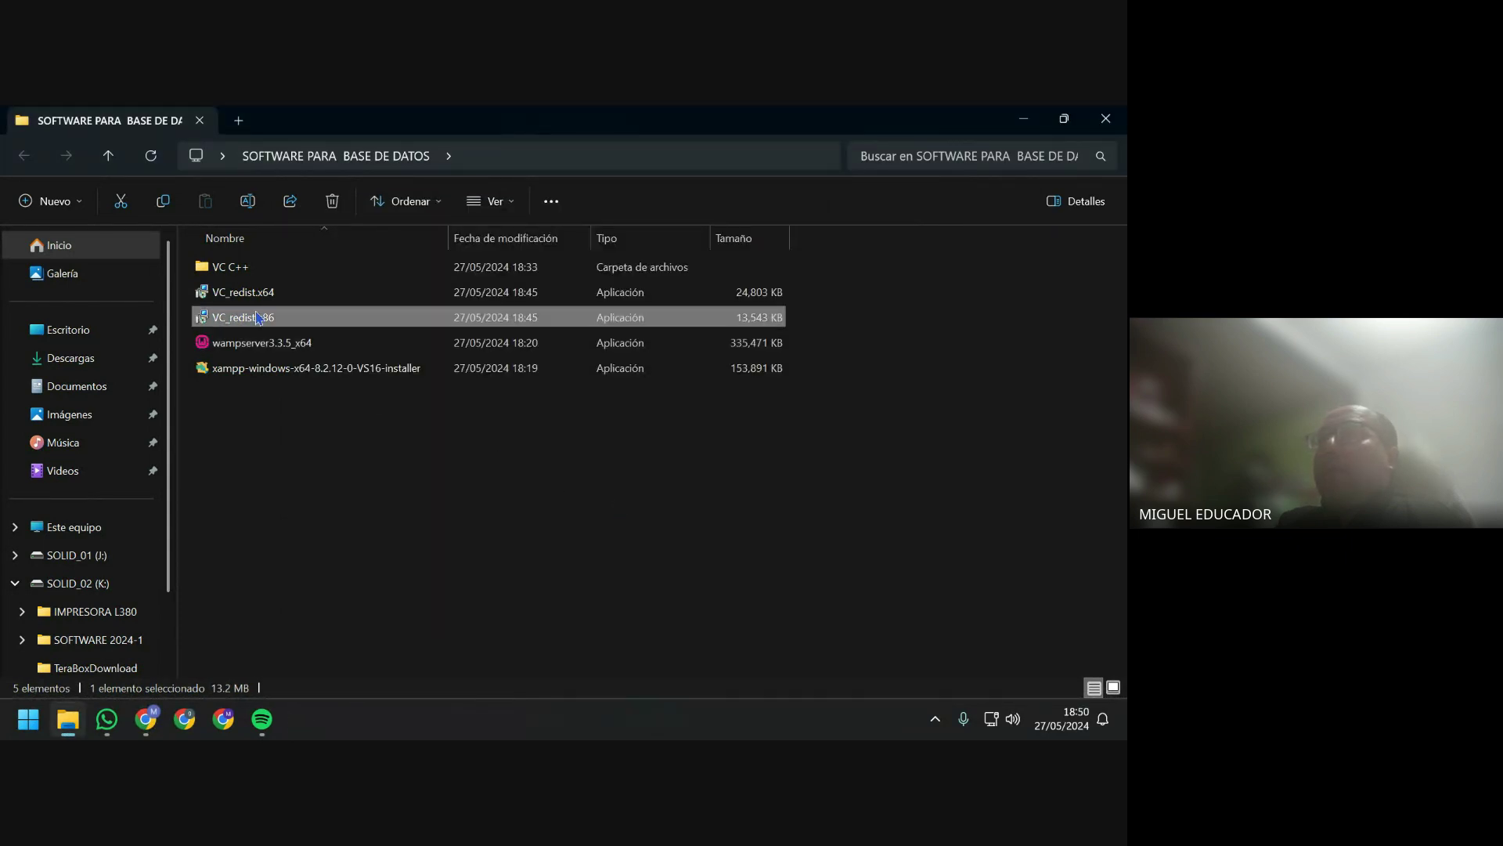
right_click(302, 323)
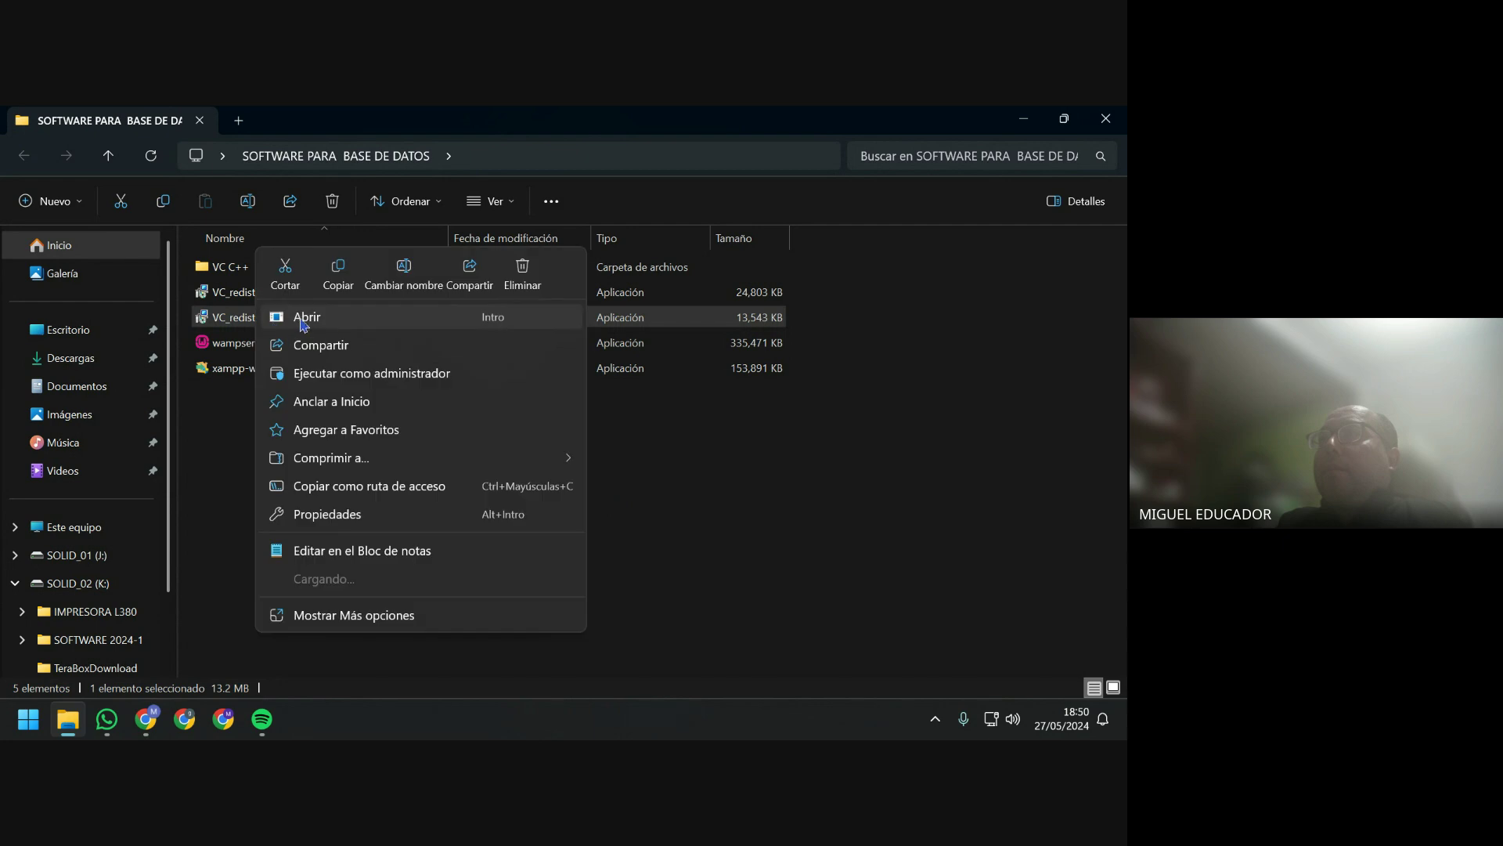
left_click(368, 372)
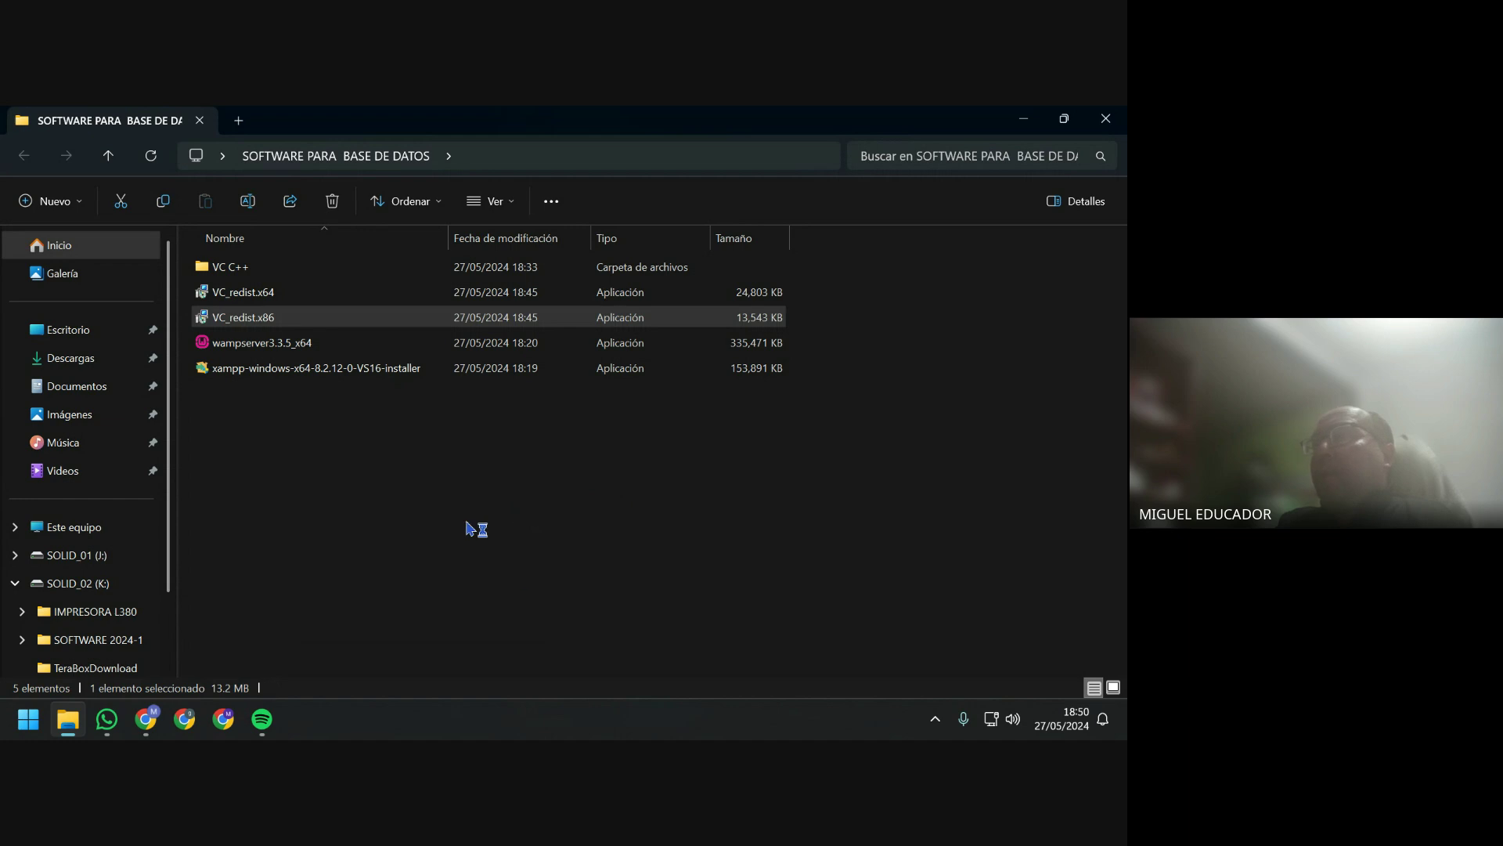
left_click(507, 484)
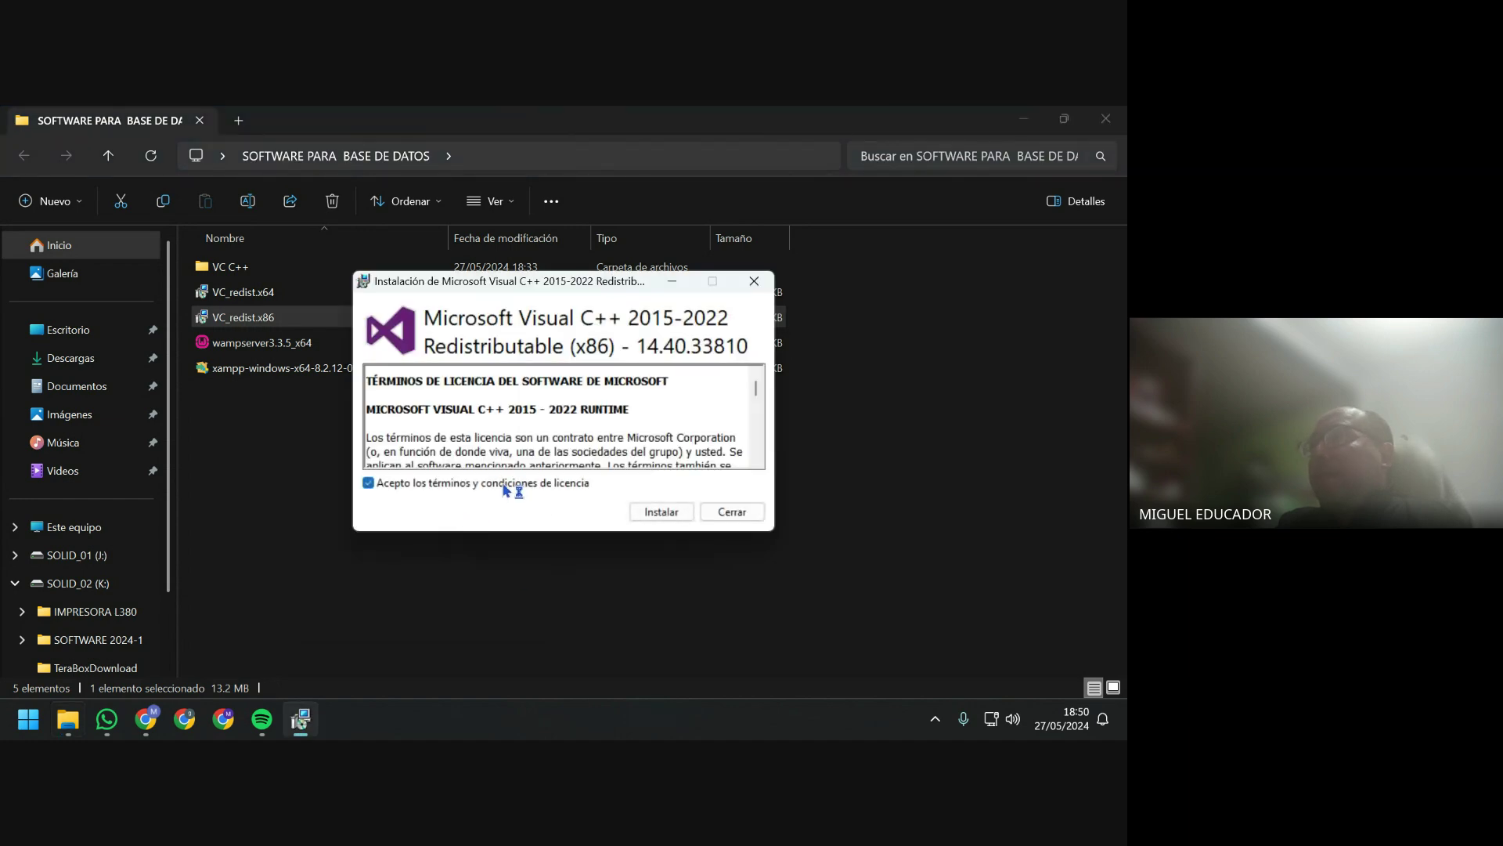
left_click(678, 513)
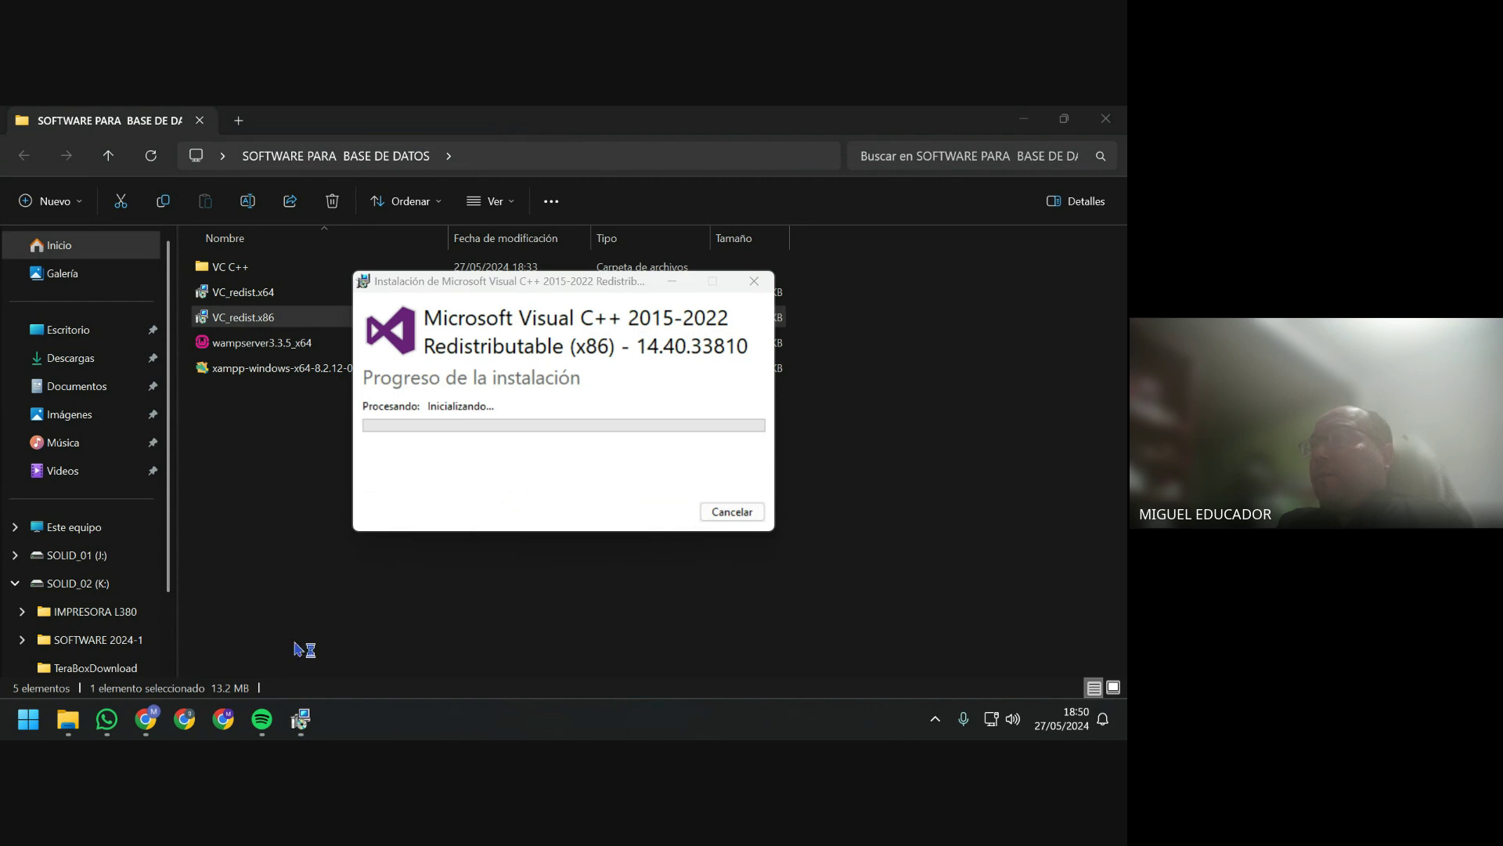
Start a PC scan in Advanced System Repair Pro, minimize it, and move the Visual C++ x86 installer window below the file list.
left_click(935, 719)
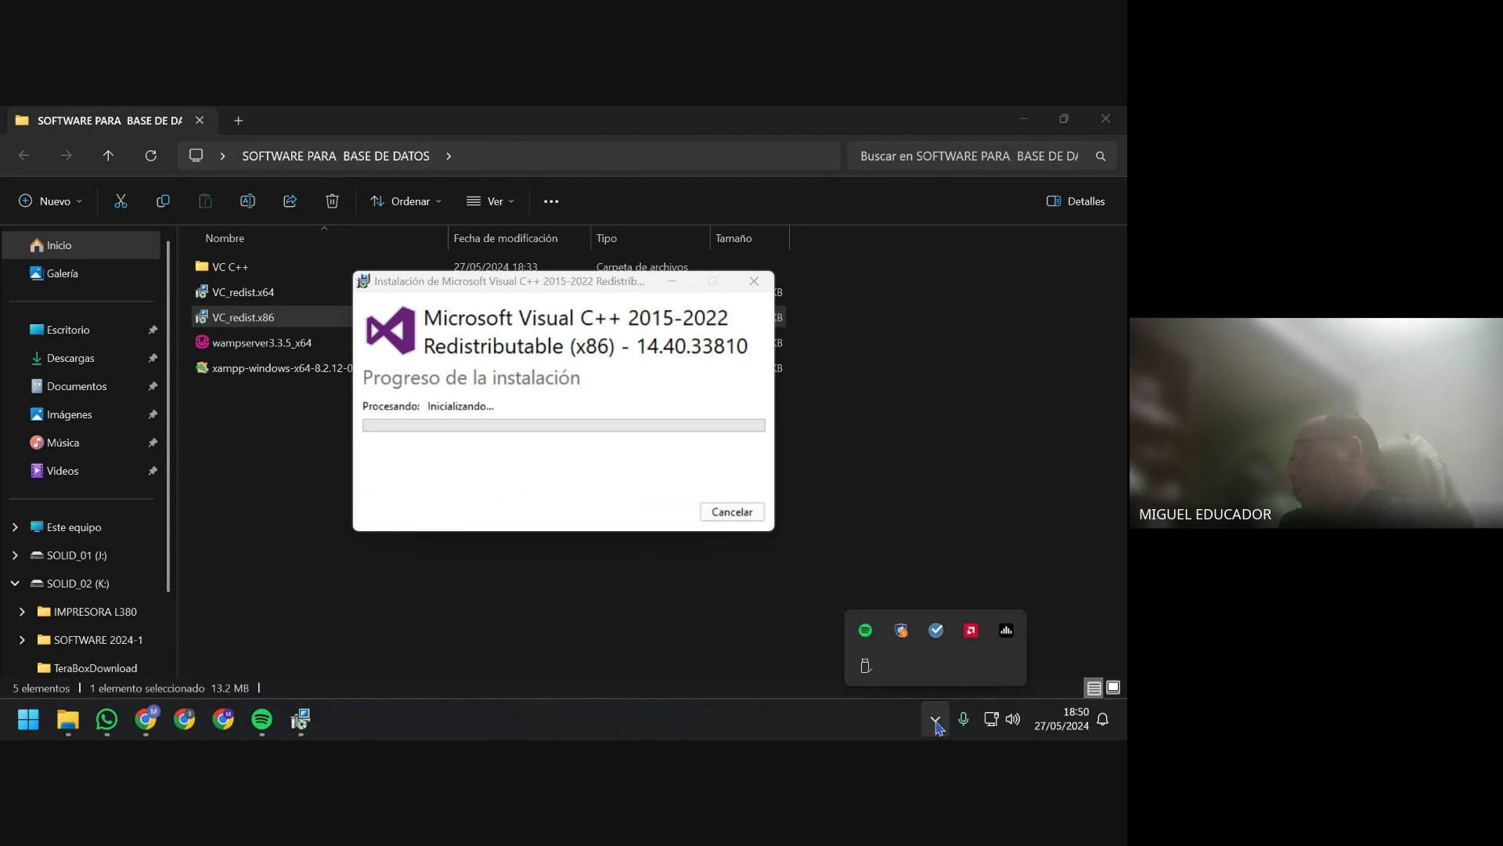
left_click(903, 632)
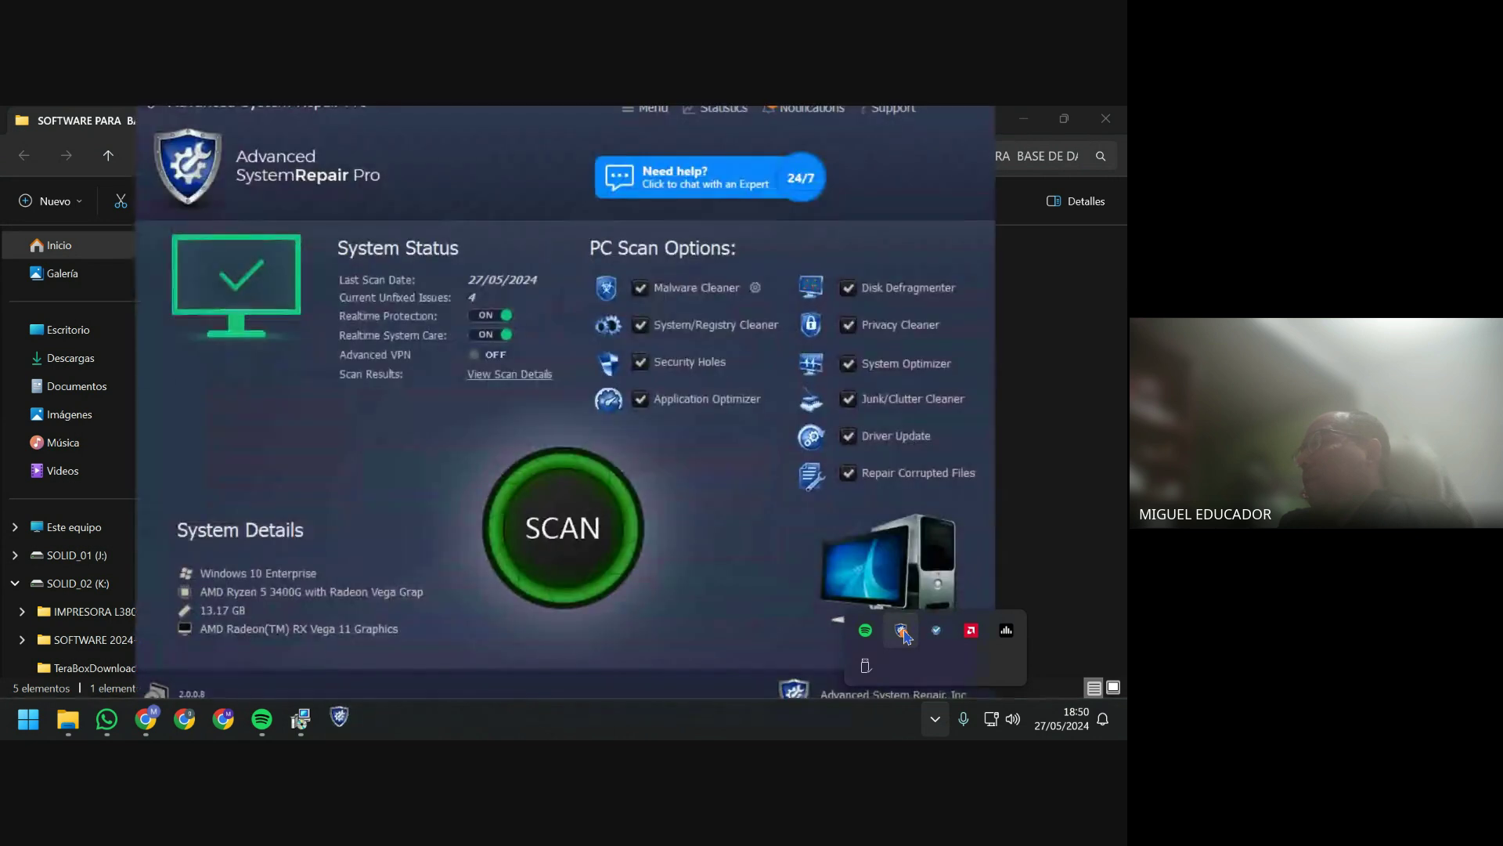
left_click(539, 550)
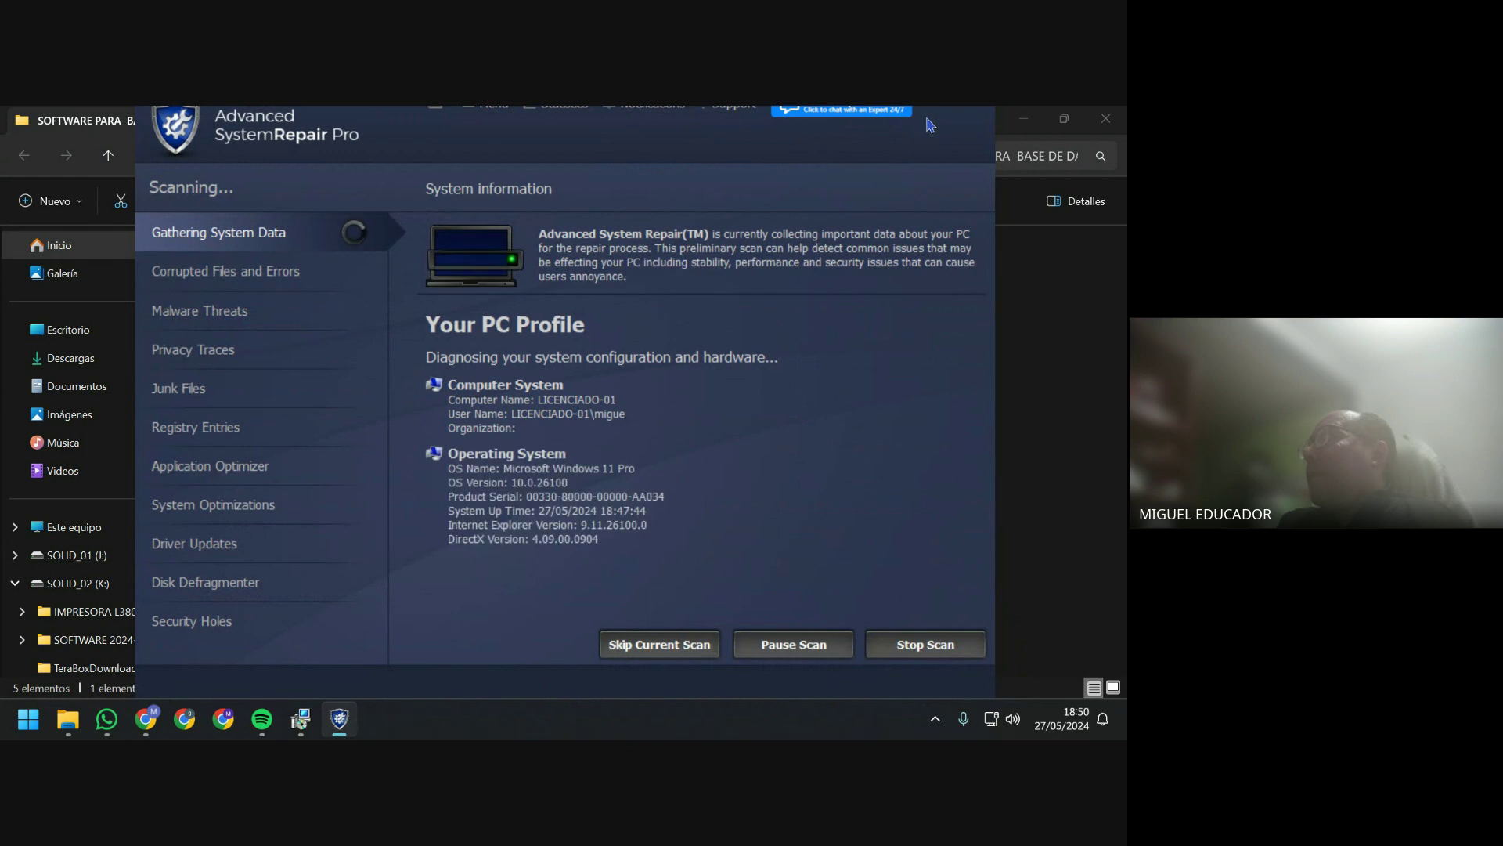
left_click_drag(949, 111, 954, 141)
left_click(954, 141)
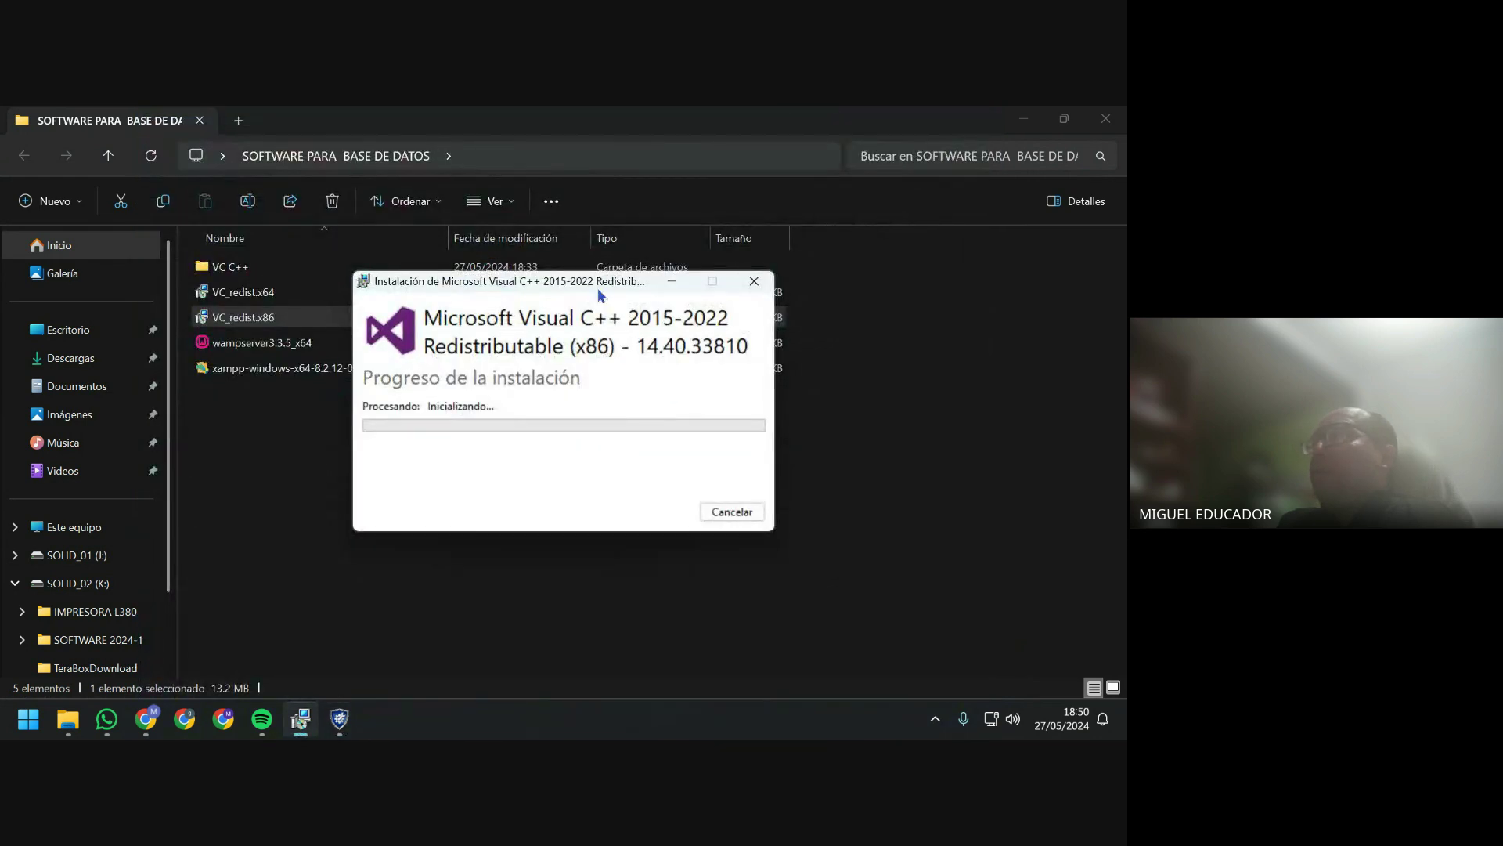
left_click_drag(598, 288, 442, 415)
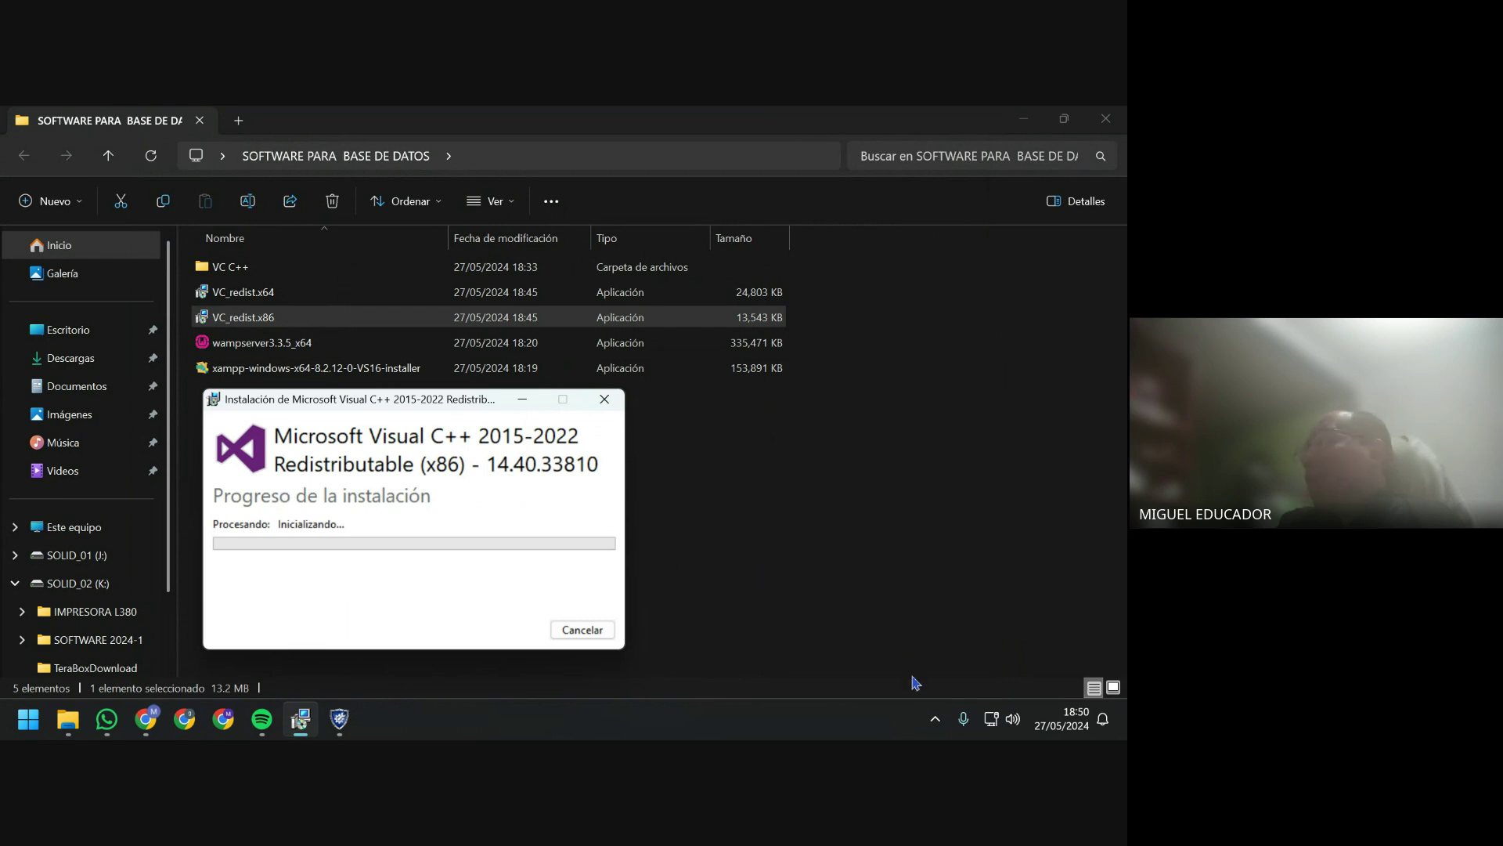
Return to the Visual C++ 2015-2022 (x86) installer and restart the computer once the installation finishes.
left_click(934, 722)
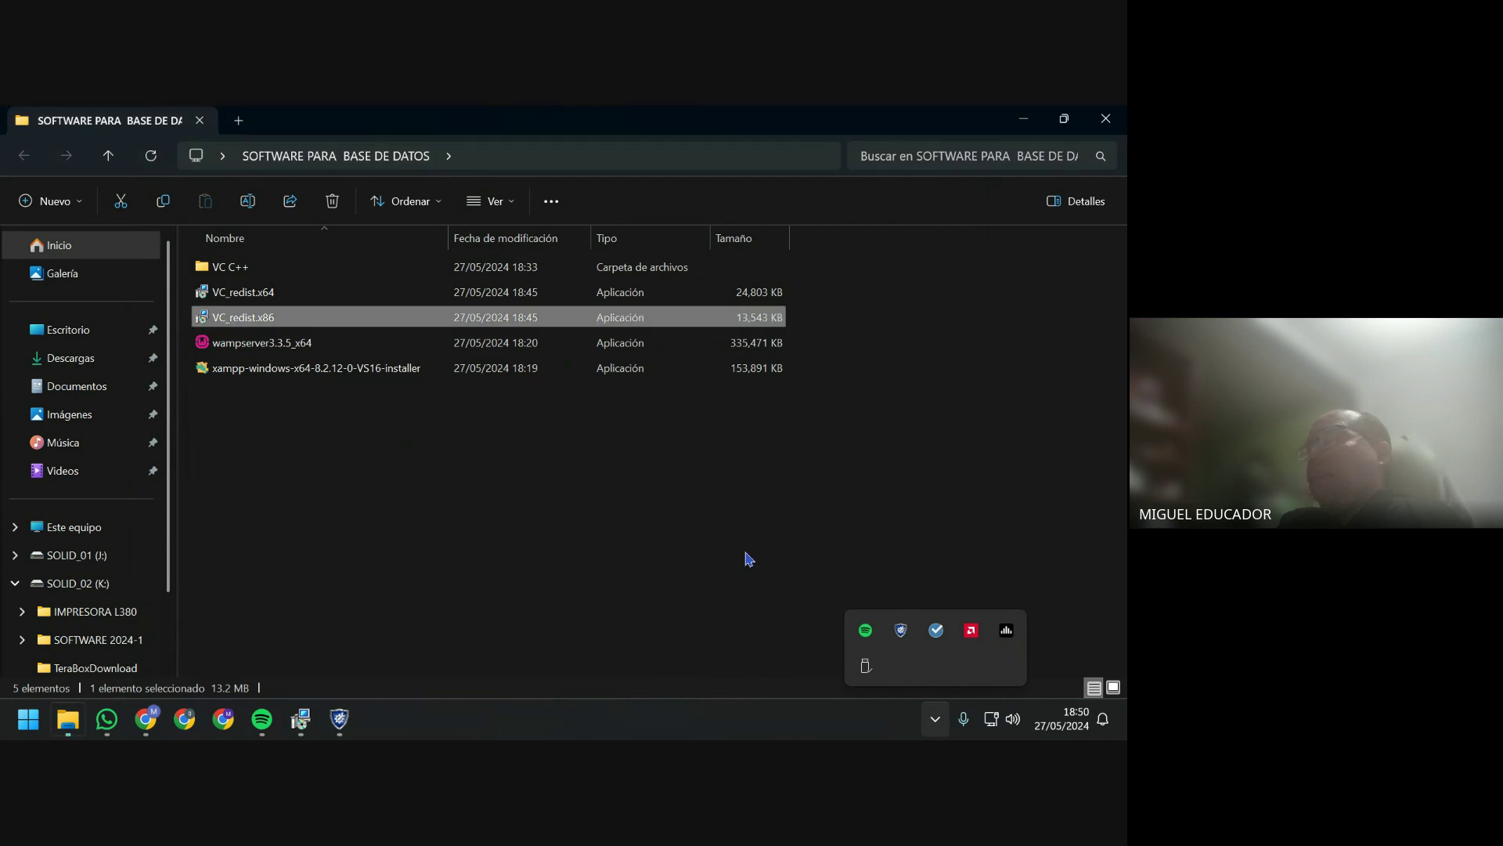
left_click(747, 559)
left_click(313, 730)
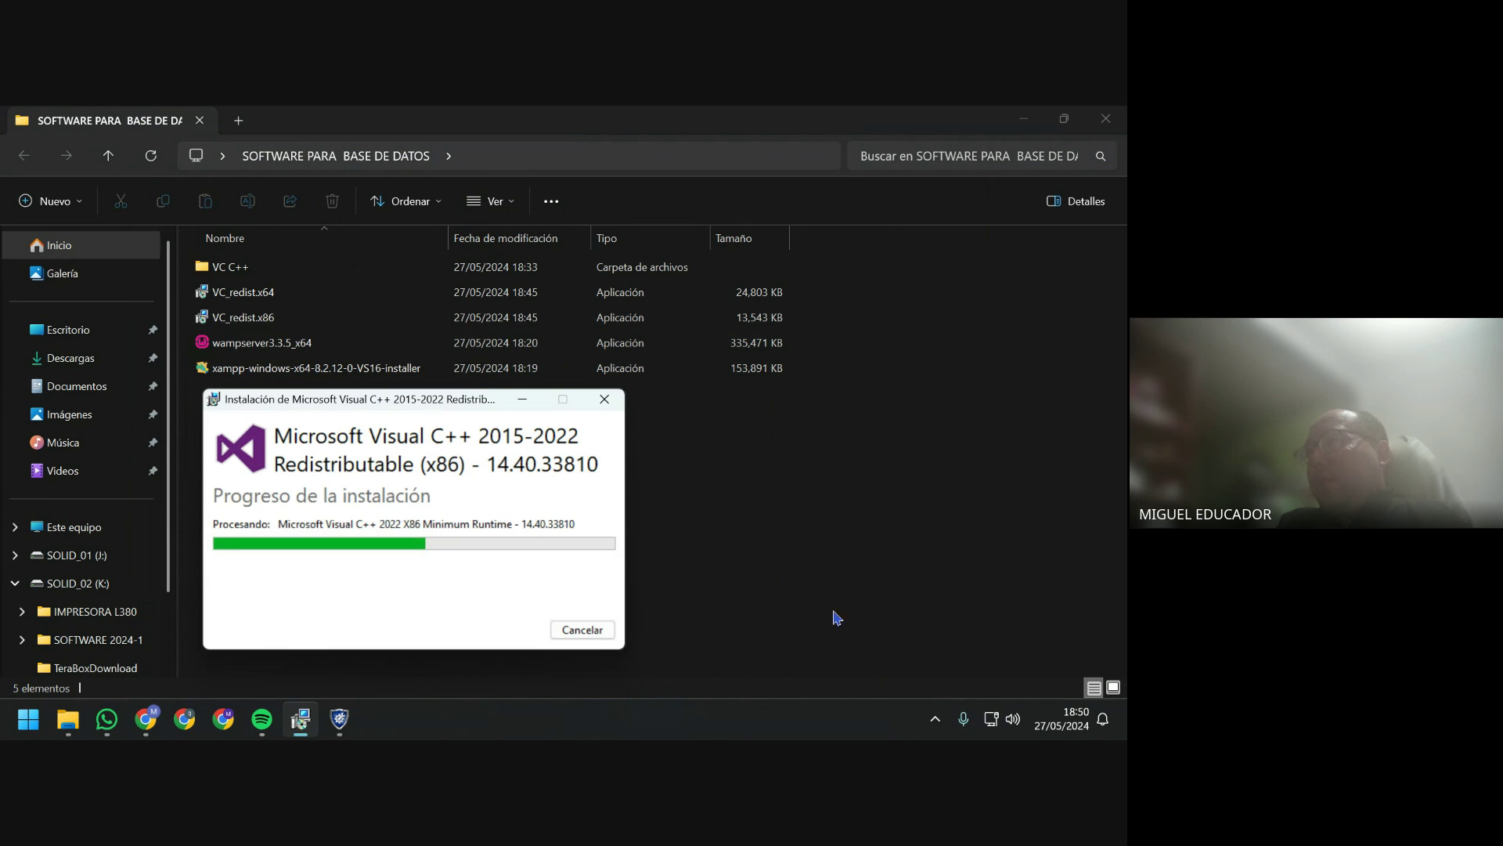
left_click(940, 731)
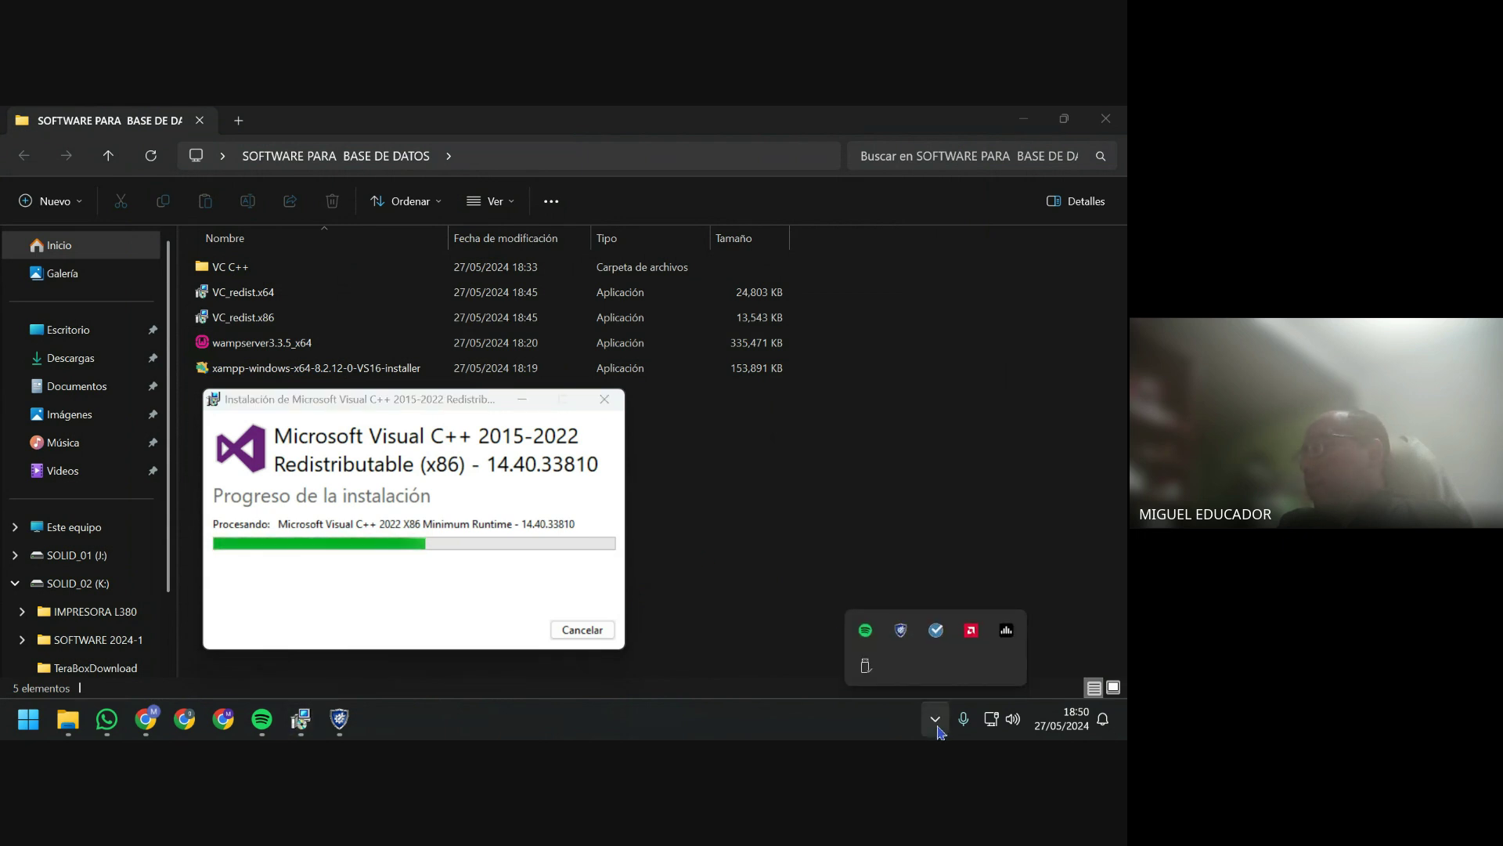
left_click(938, 729)
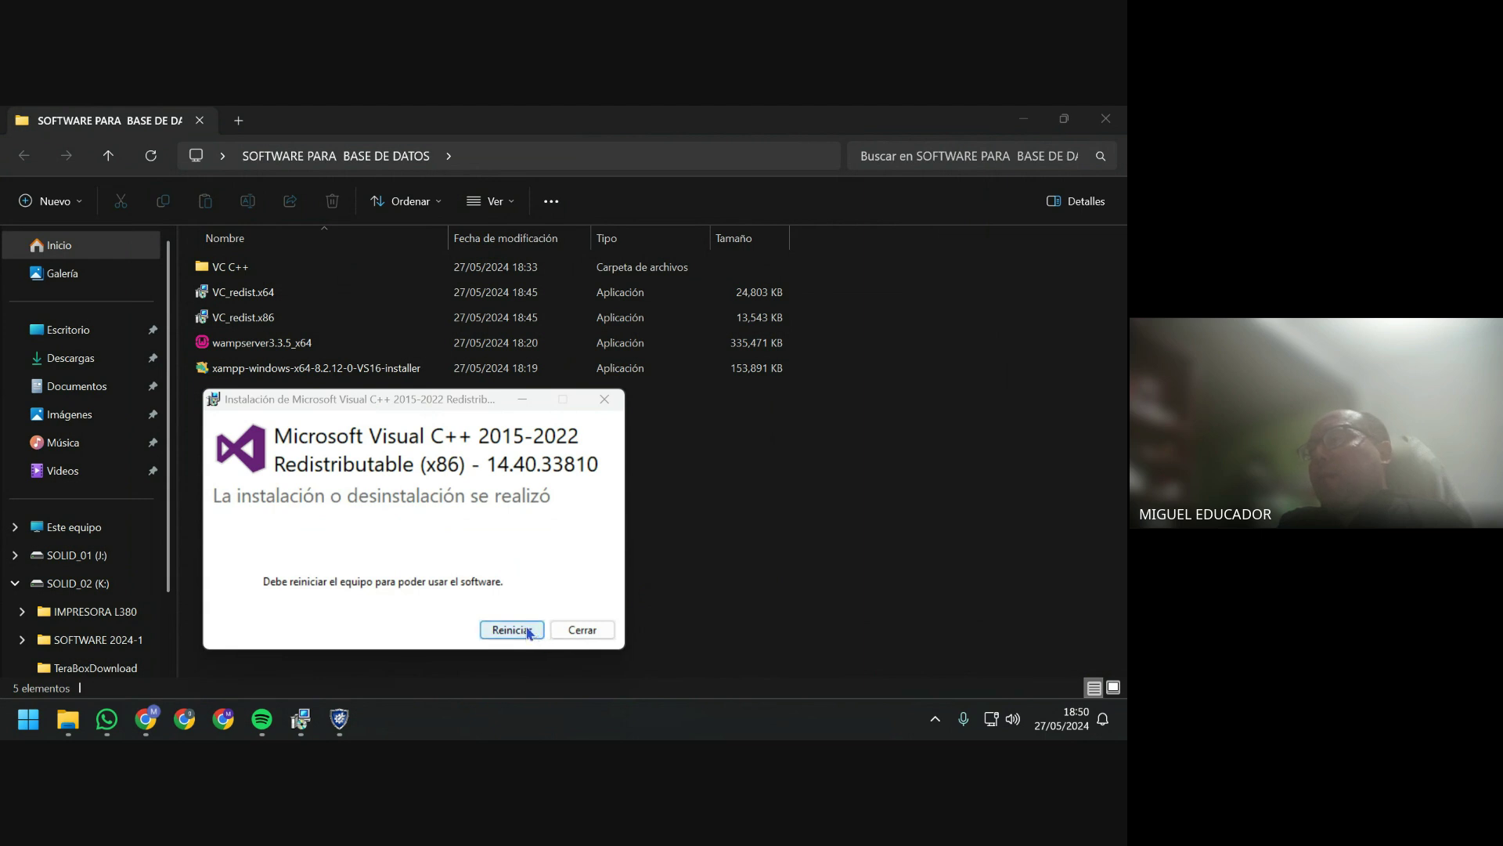
left_click(511, 630)
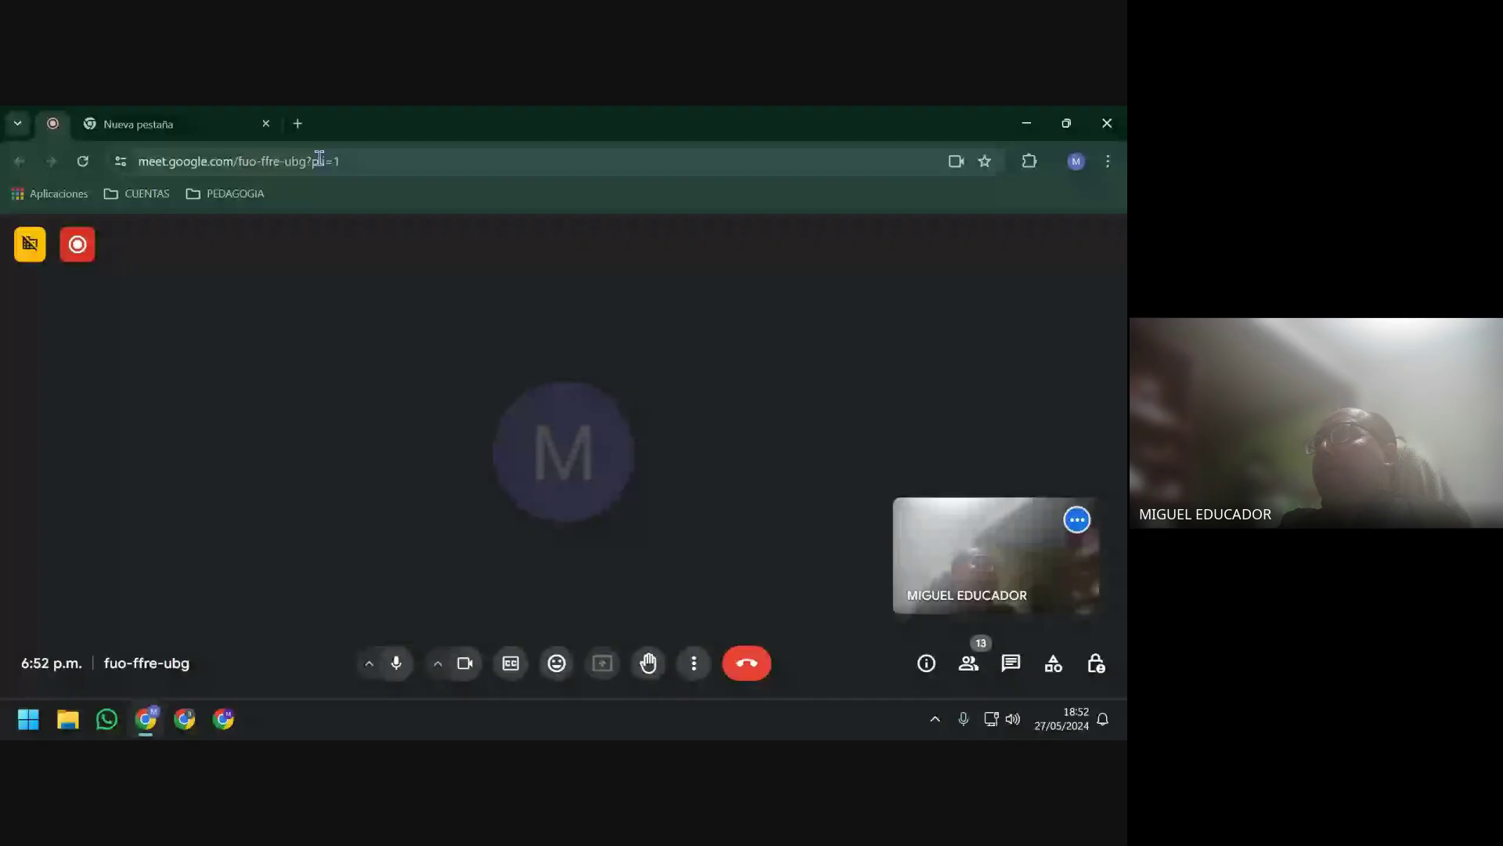
Dismiss the infinite mirror notice in Google Meet, minimize the browser, and open the SOFTWARE PARA BASE DE DATOS folder on the desktop.
left_click(493, 544)
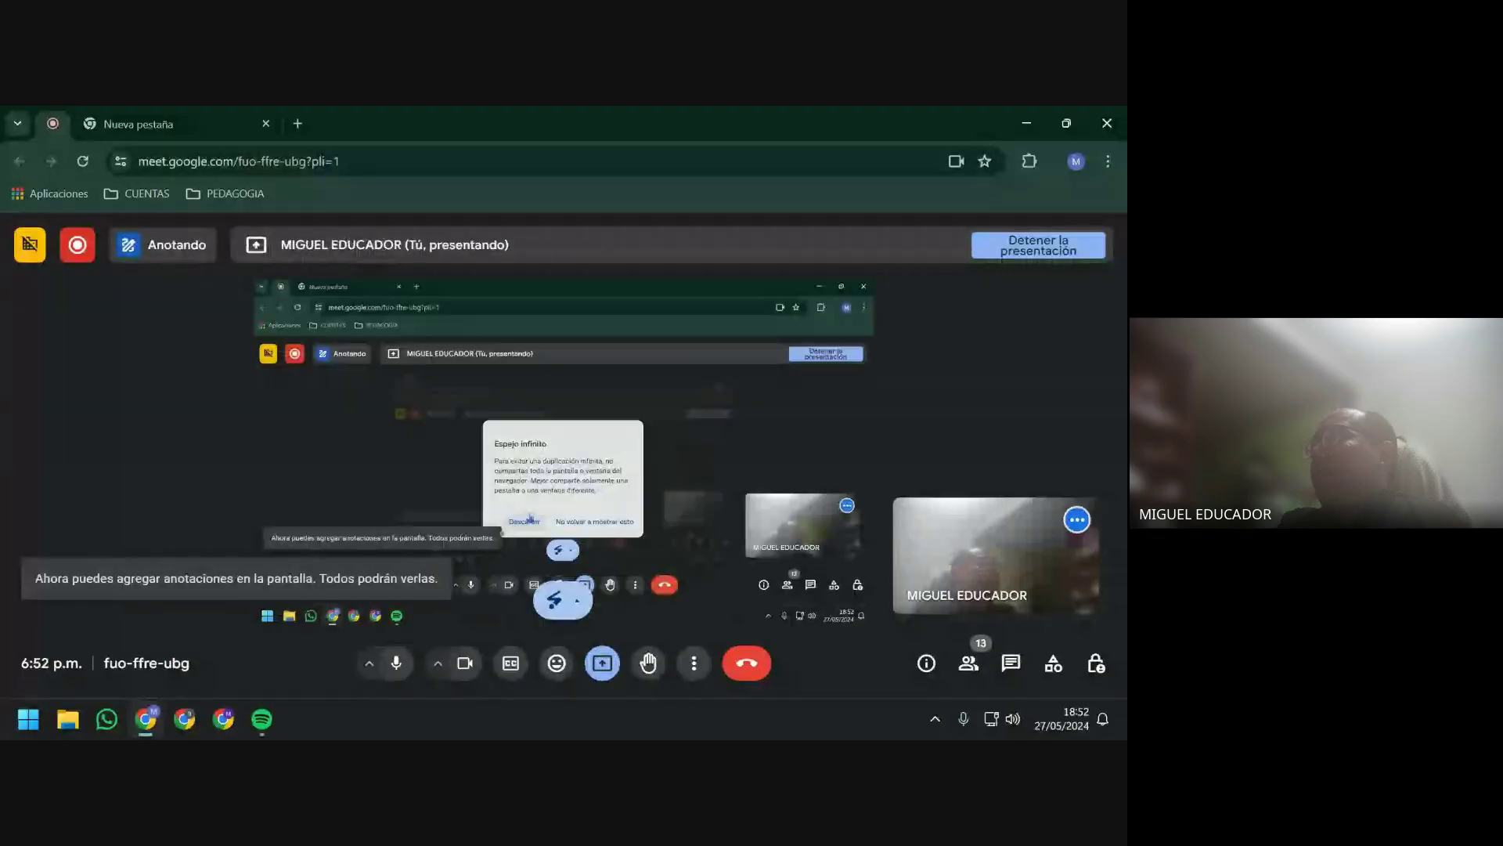
left_click(1027, 123)
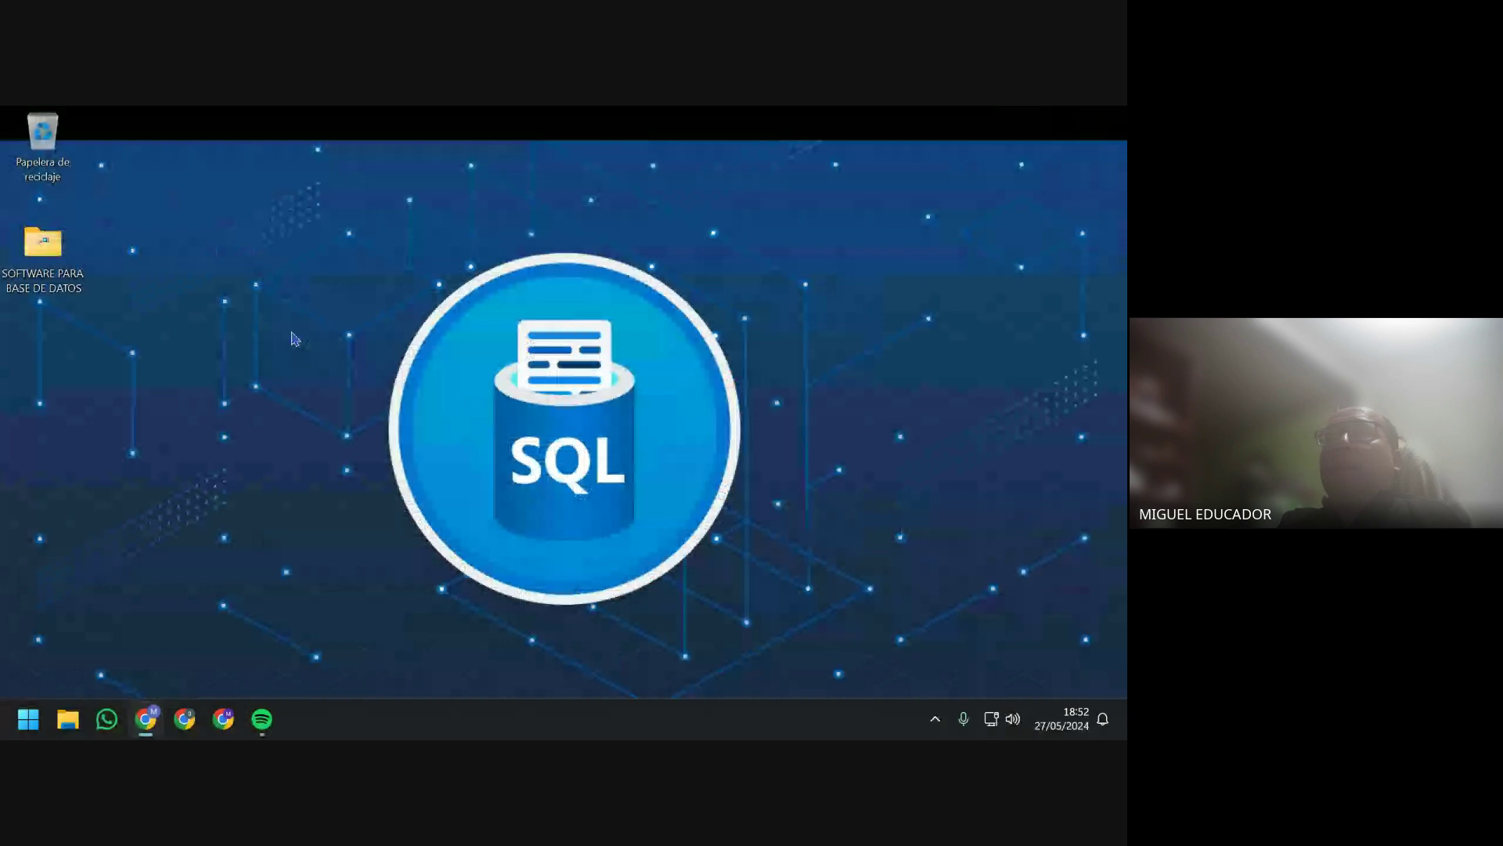
double_click(43, 242)
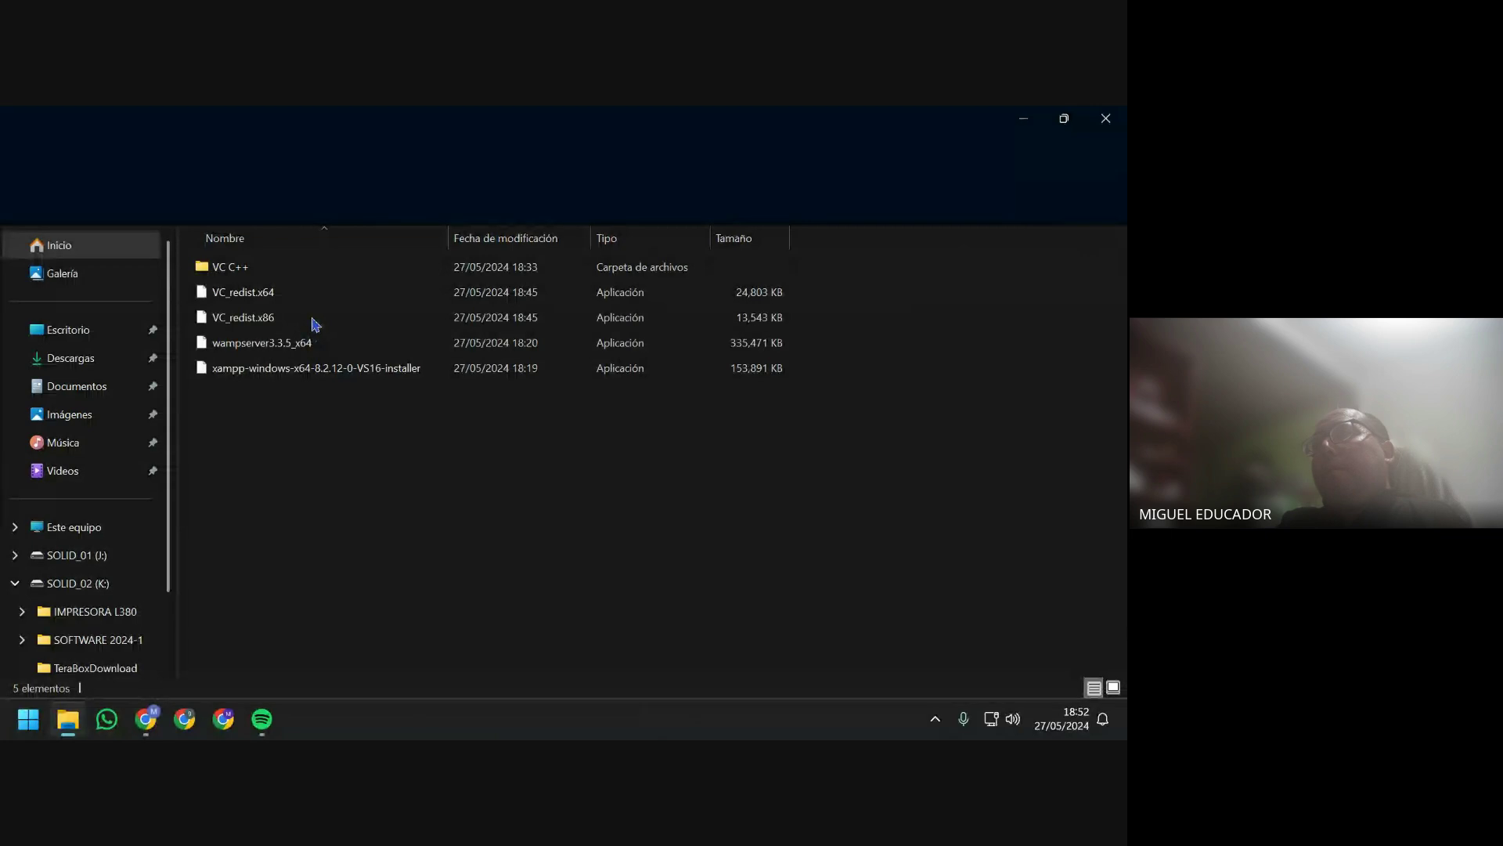
Launch the wampserver3.3.5_x64 setup in English, minimize the folder window, and go to the end of the license agreement.
double_click(262, 345)
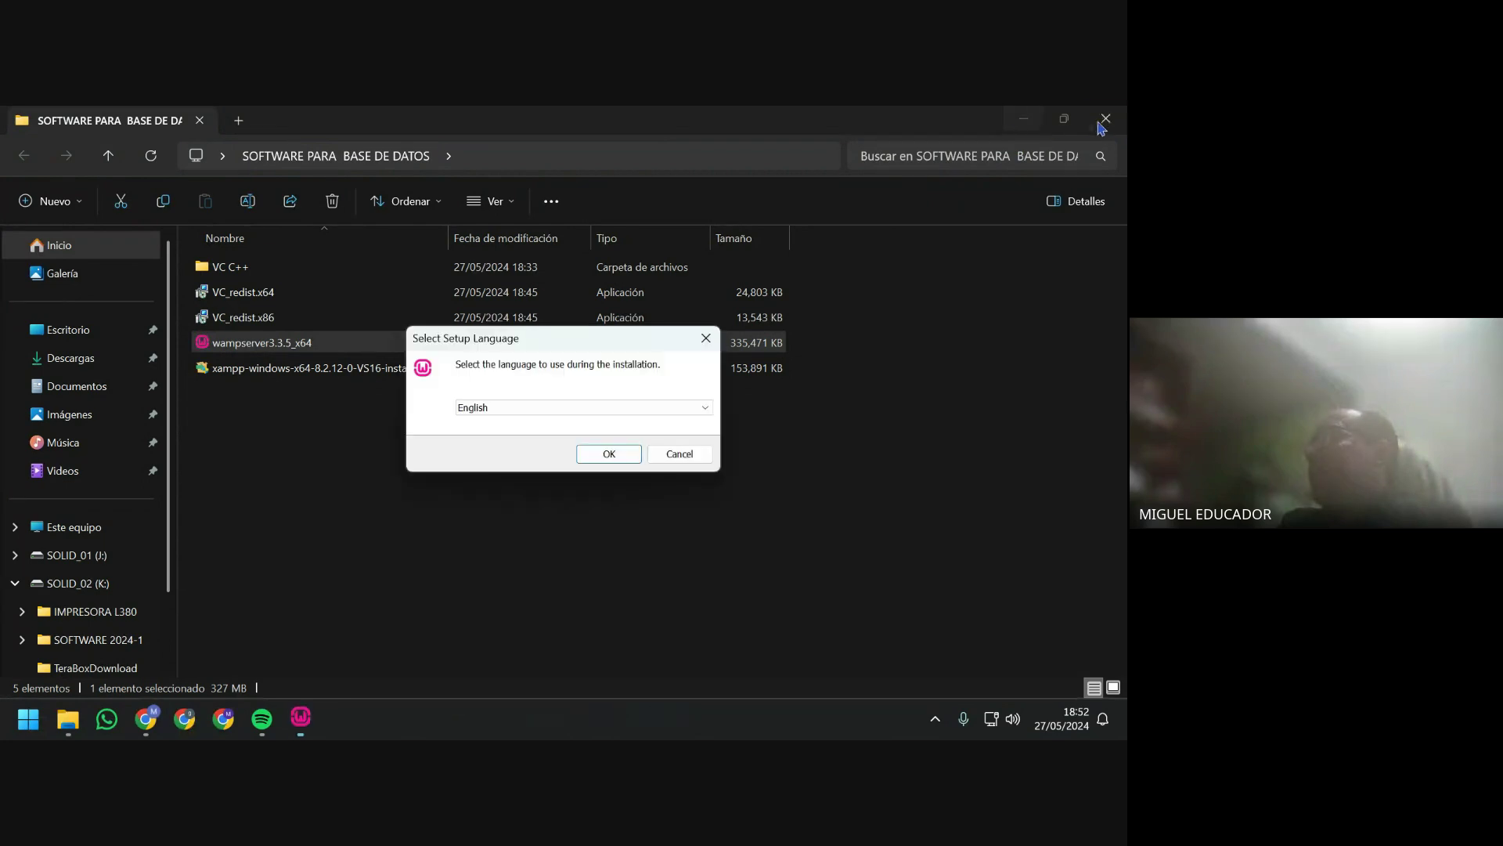
left_click(1024, 118)
left_click(627, 454)
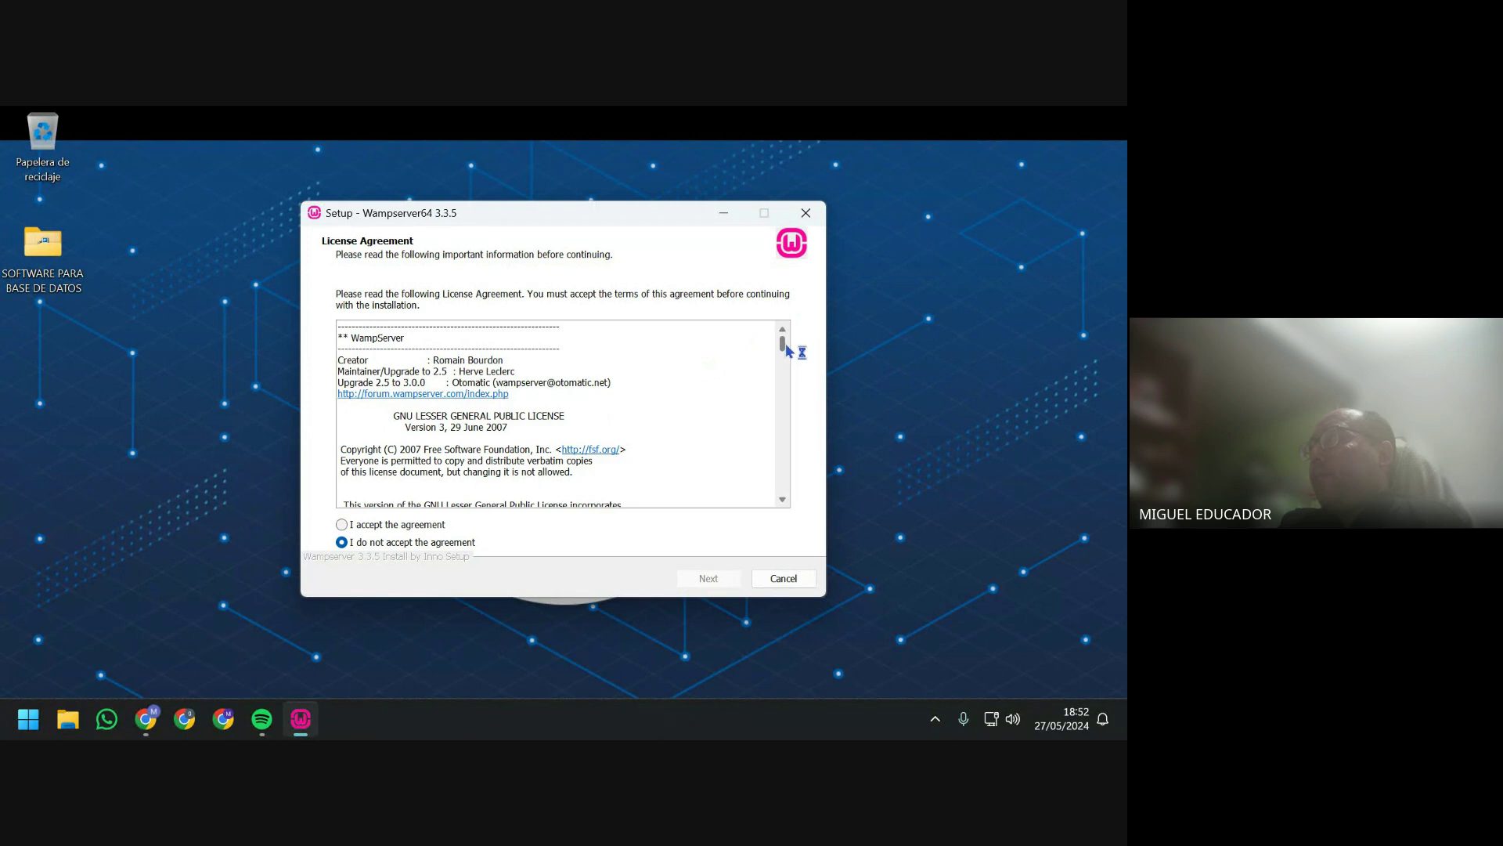
left_click_drag(783, 344, 775, 528)
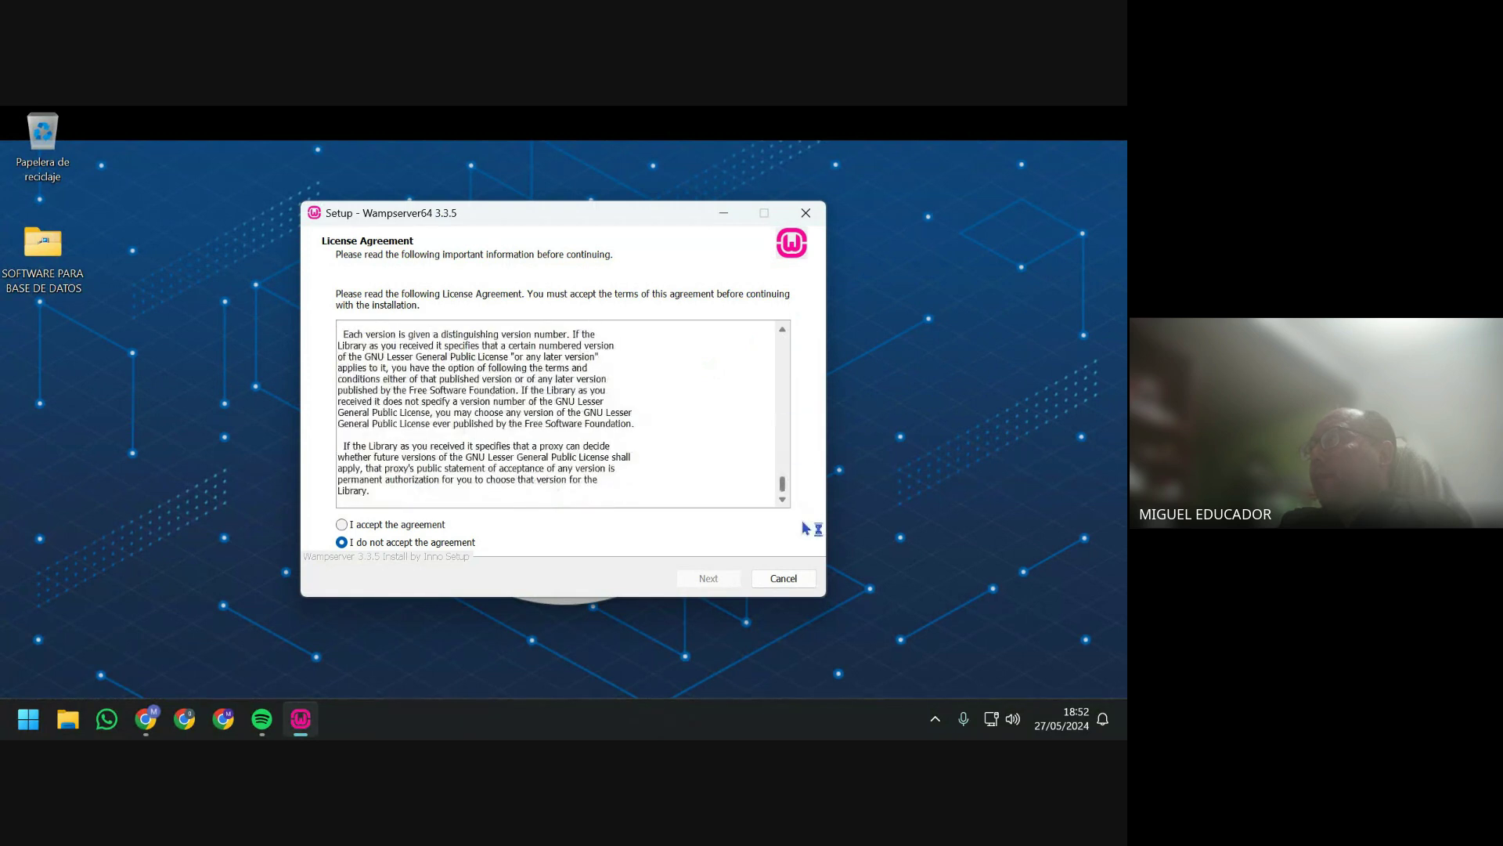
Accept the Wampserver64 3.3.5 license agreement and continue to the installation information page.
left_click(437, 530)
left_click(708, 578)
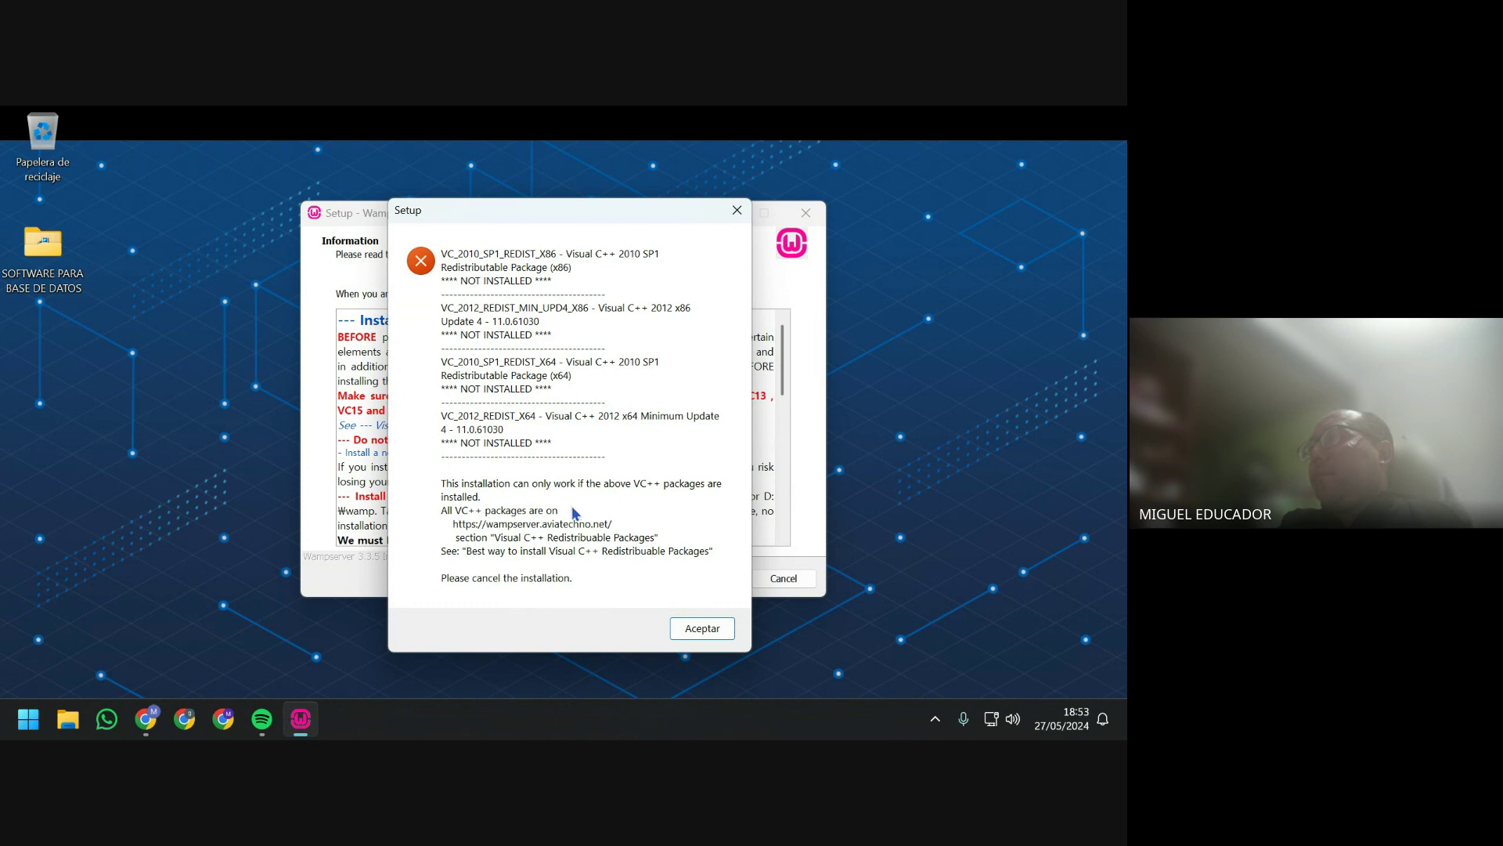
Arrange the missing Visual C++ packages message beside a Chrome window with a new blank tab.
left_click_drag(550, 218, 262, 190)
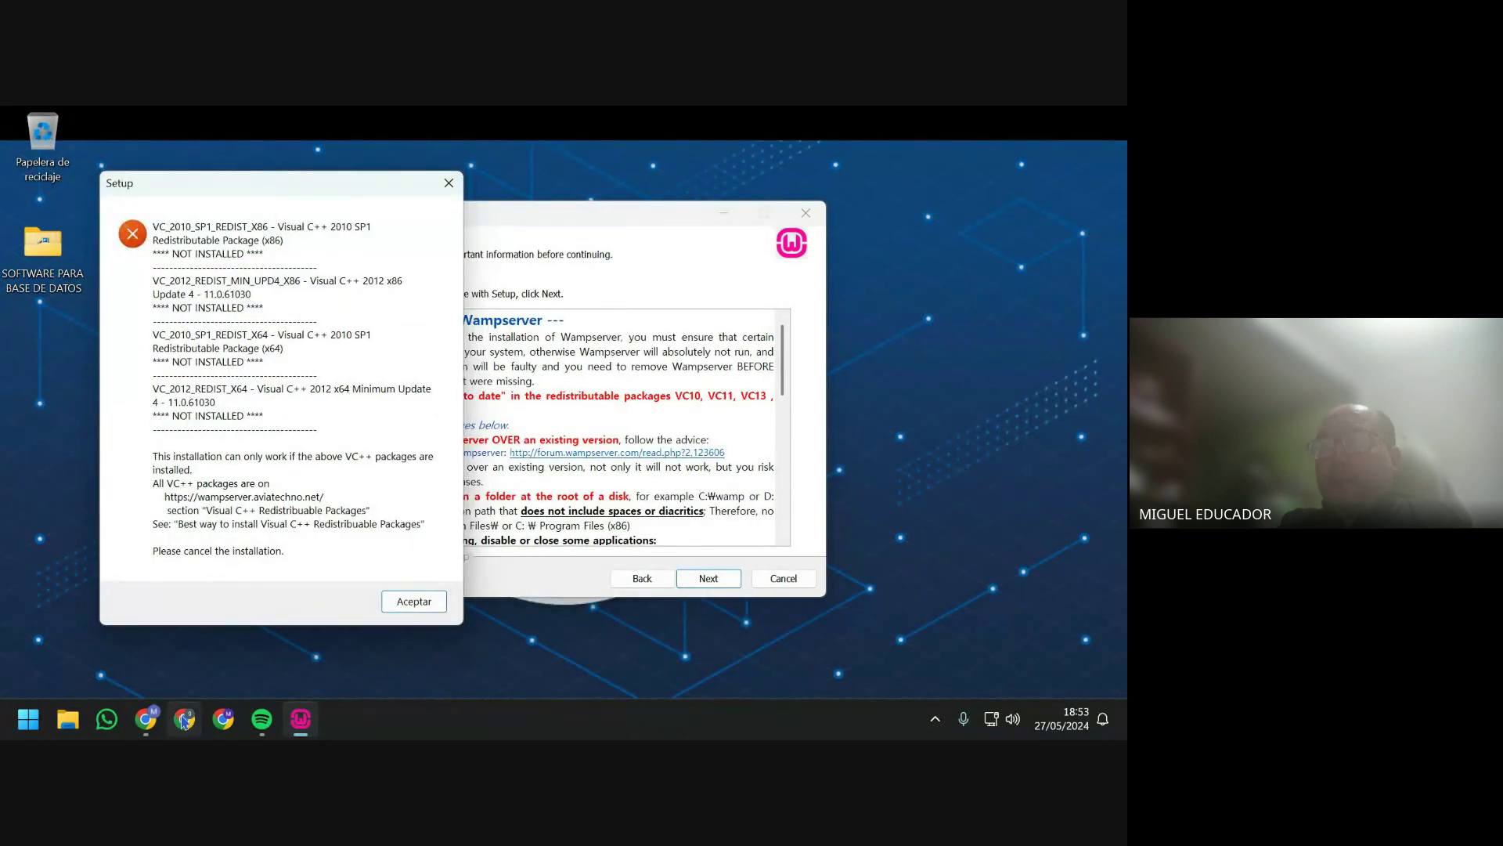
mouse_move(160, 728)
left_click(158, 642)
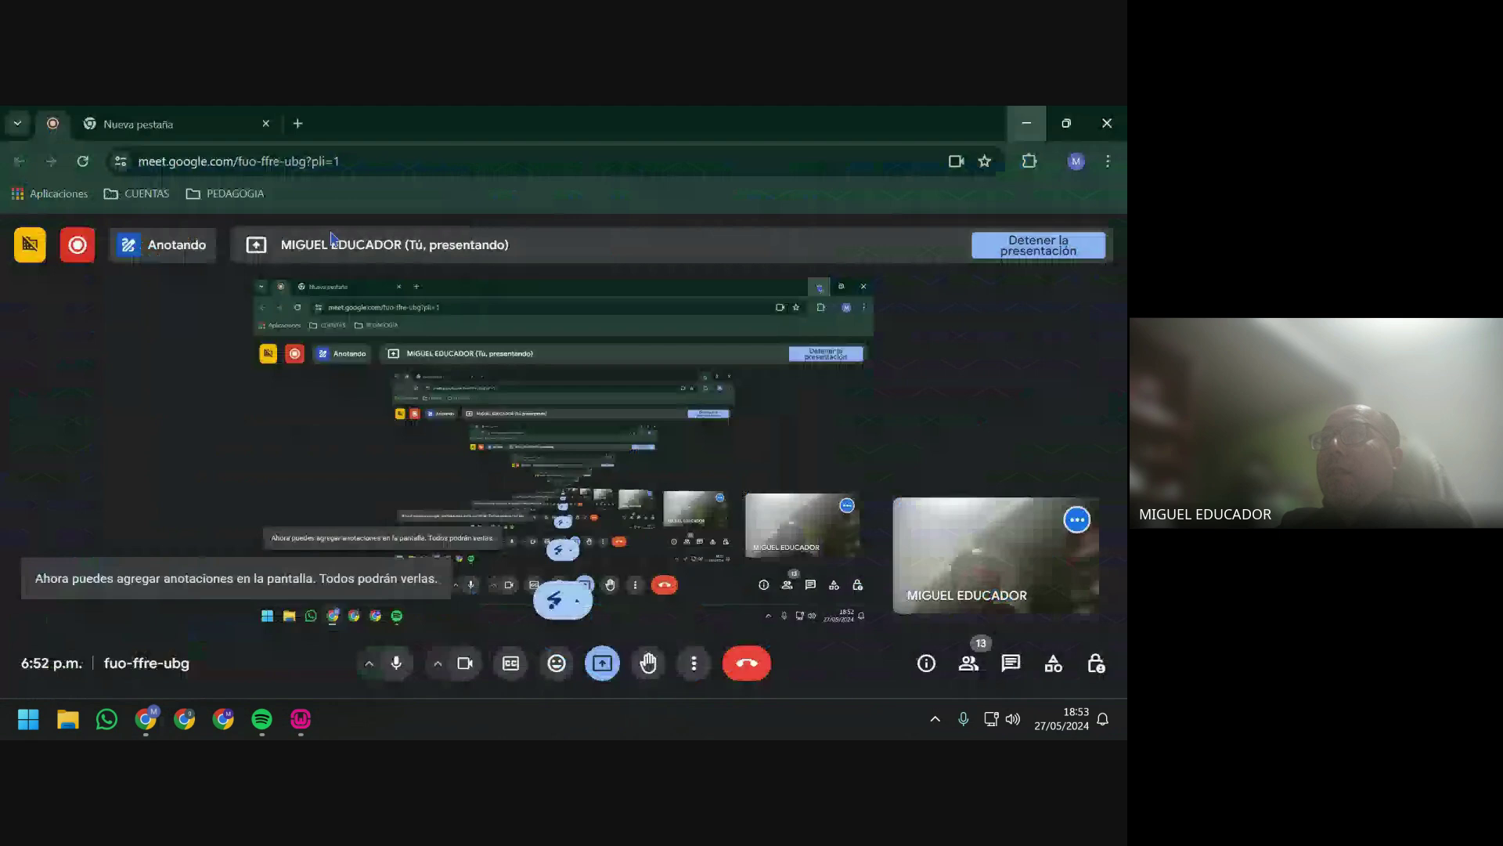
left_click(297, 122)
left_click_drag(439, 135, 836, 137)
Search Google for "vc_2010_sp1_redistx86 -visual c++ 2010 sp1 redistributable package(x86)".
left_click(677, 159)
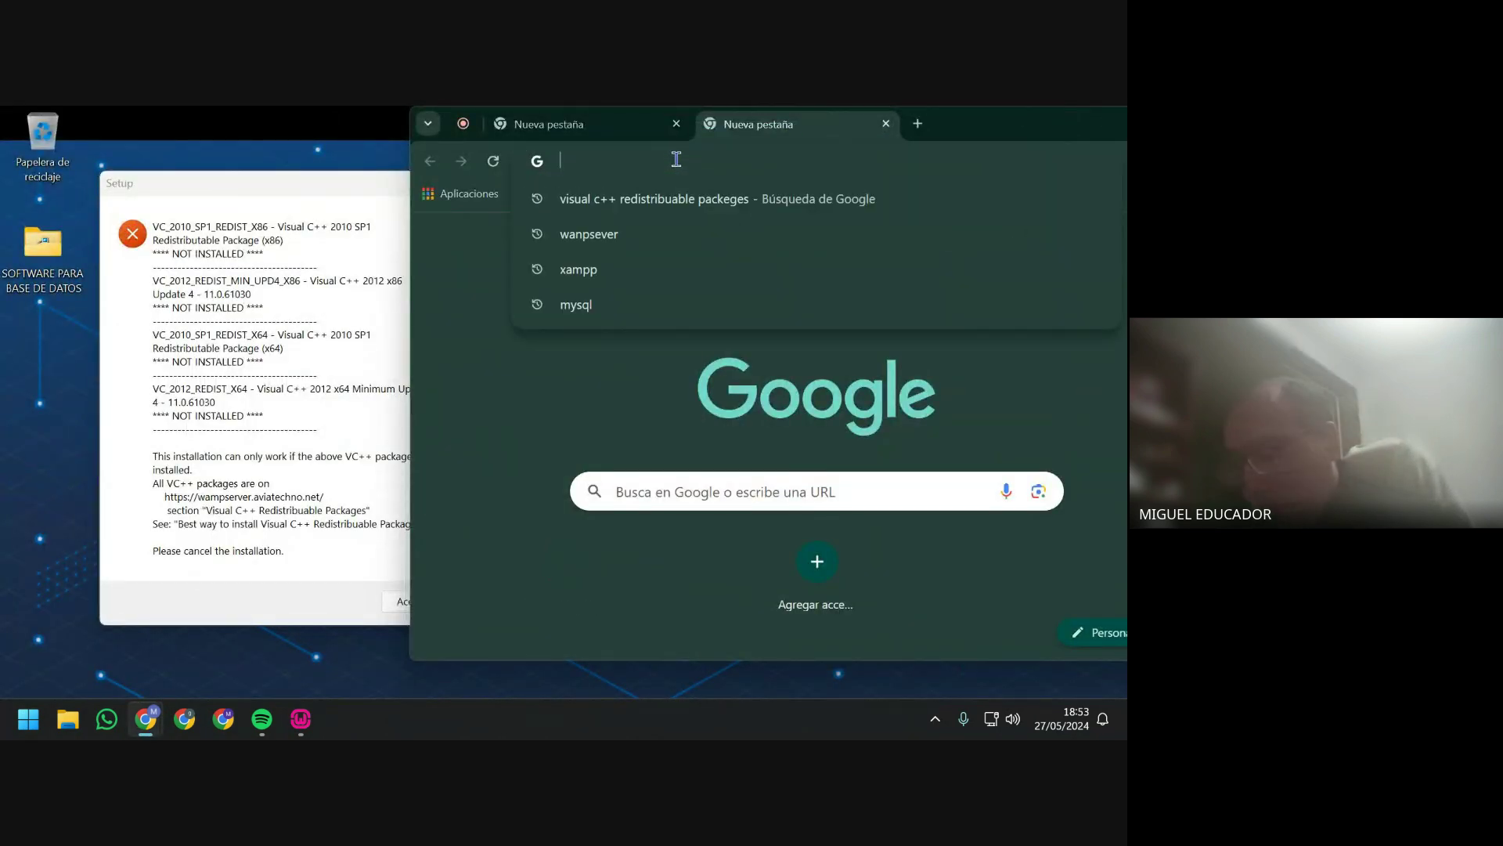
type("vc_2010")
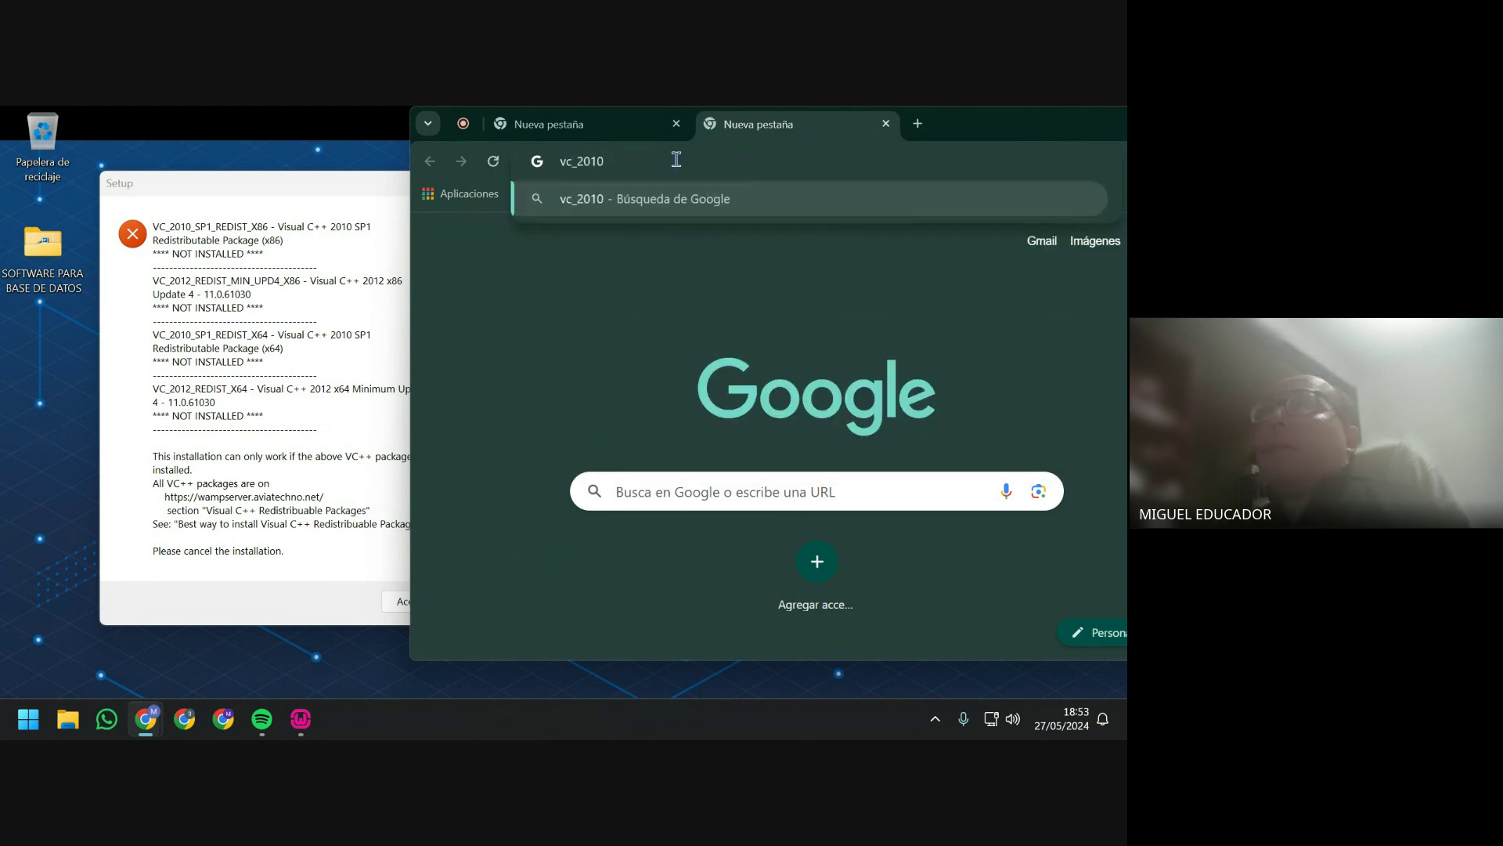
type("_sp")
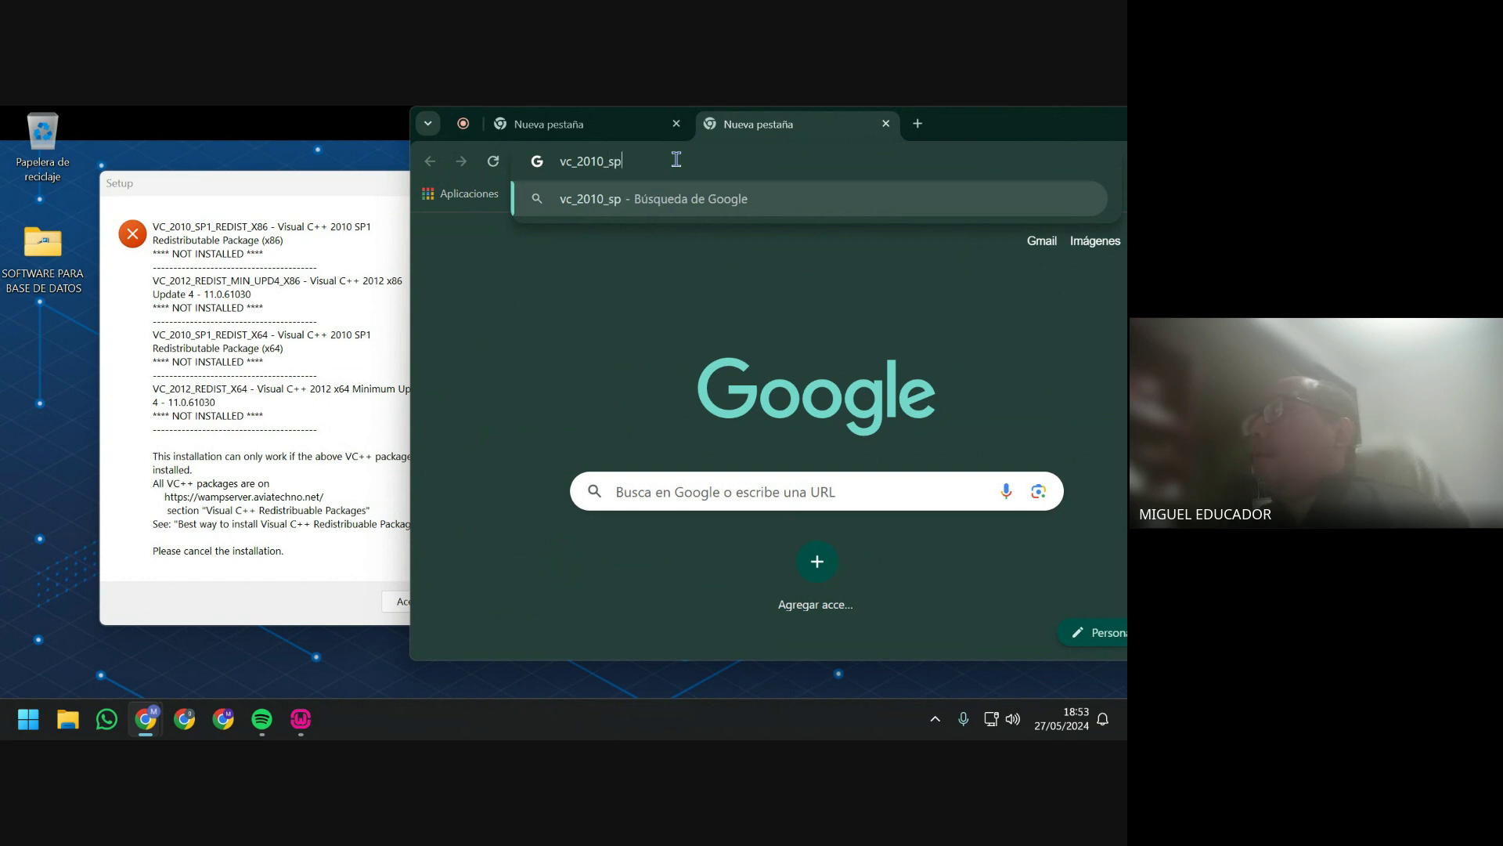
type("1_rde")
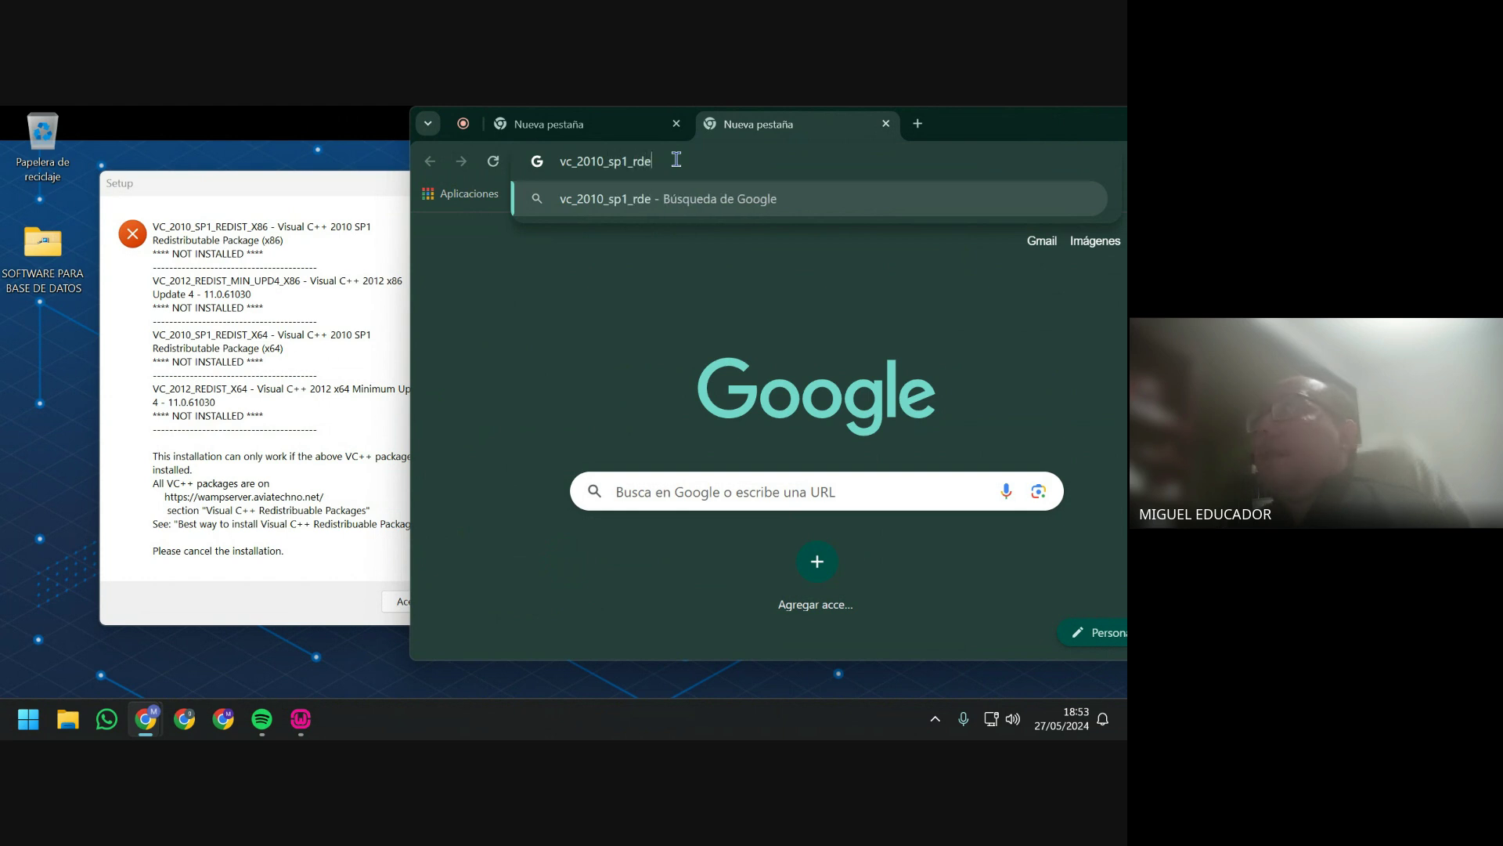
key("BackSpace")
key("BackSpace")
type("ed")
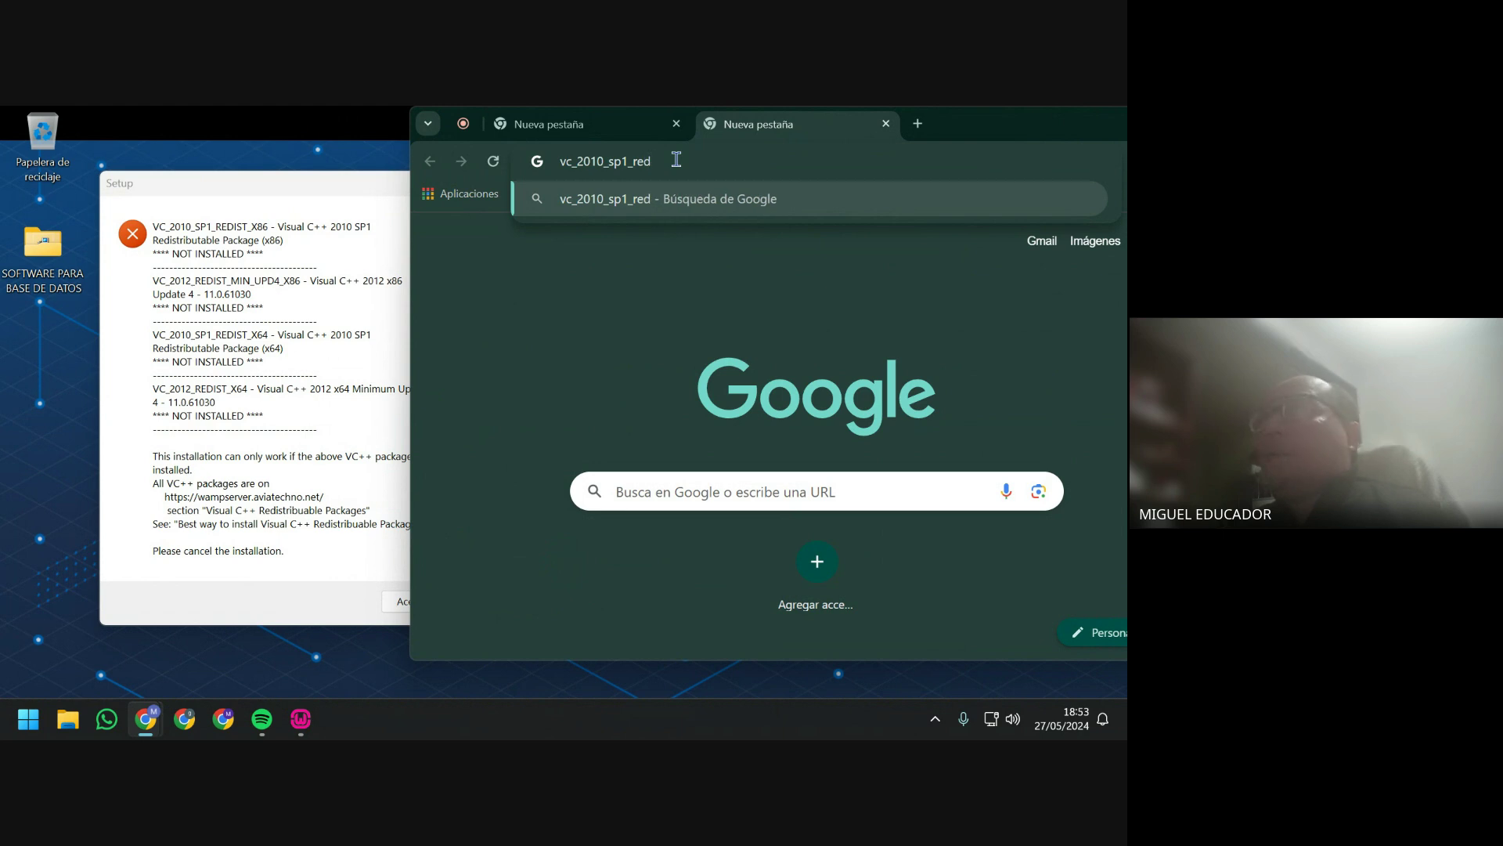
type("ist")
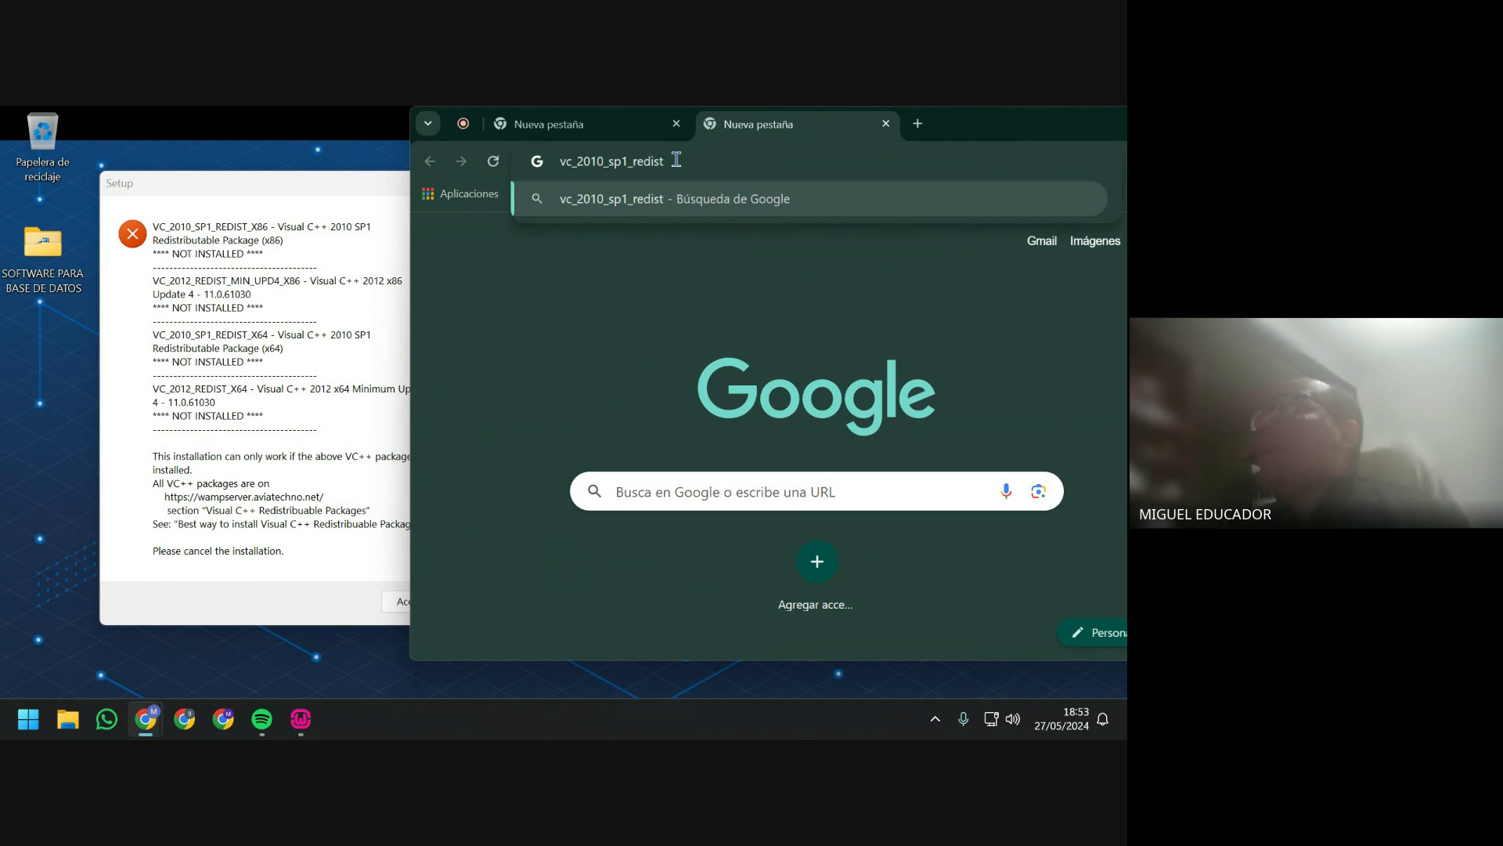
type("x")
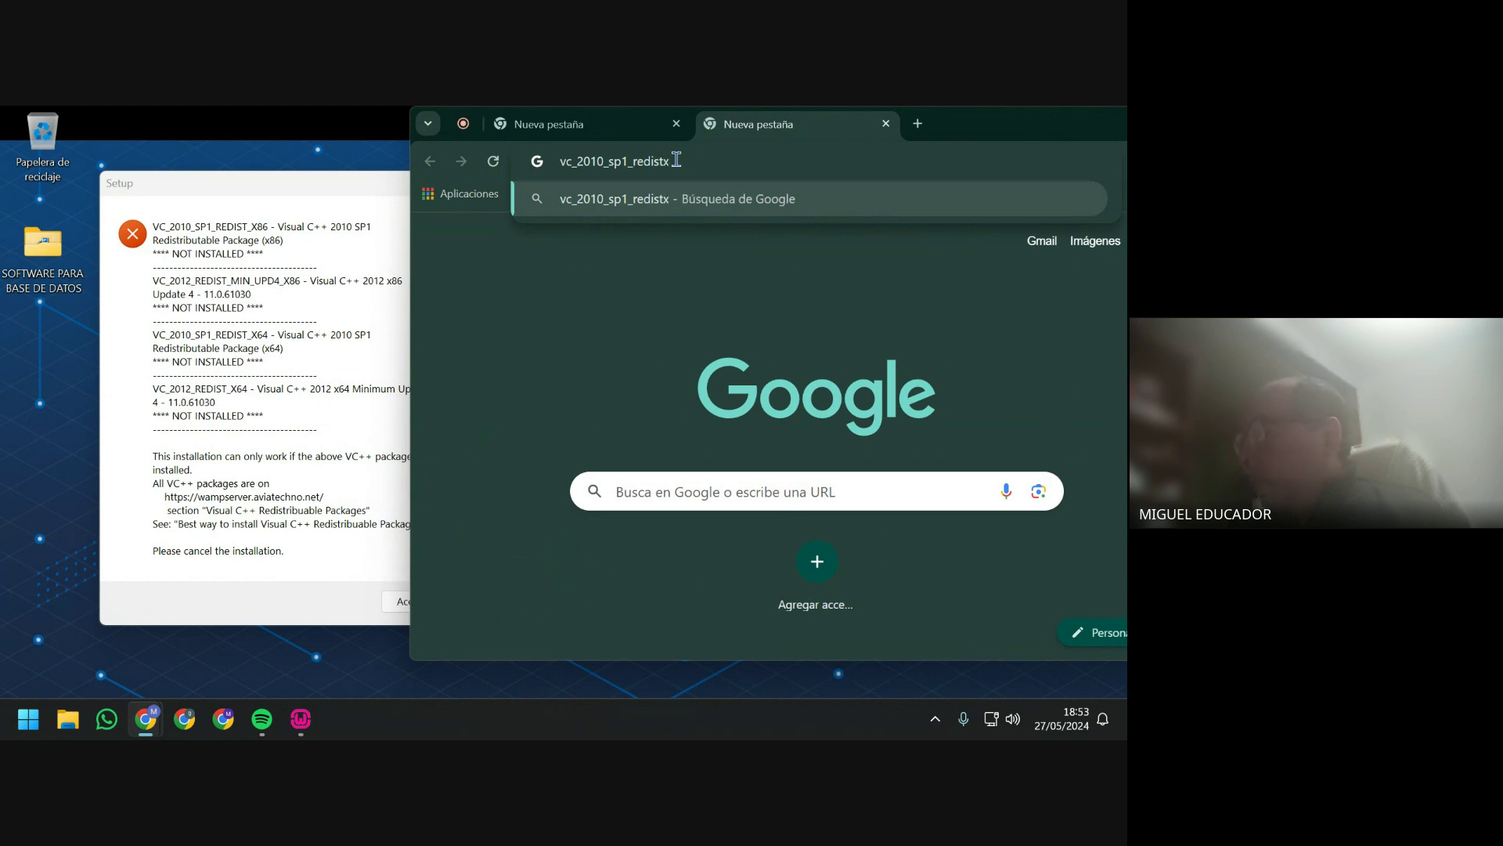
type("86 -vua")
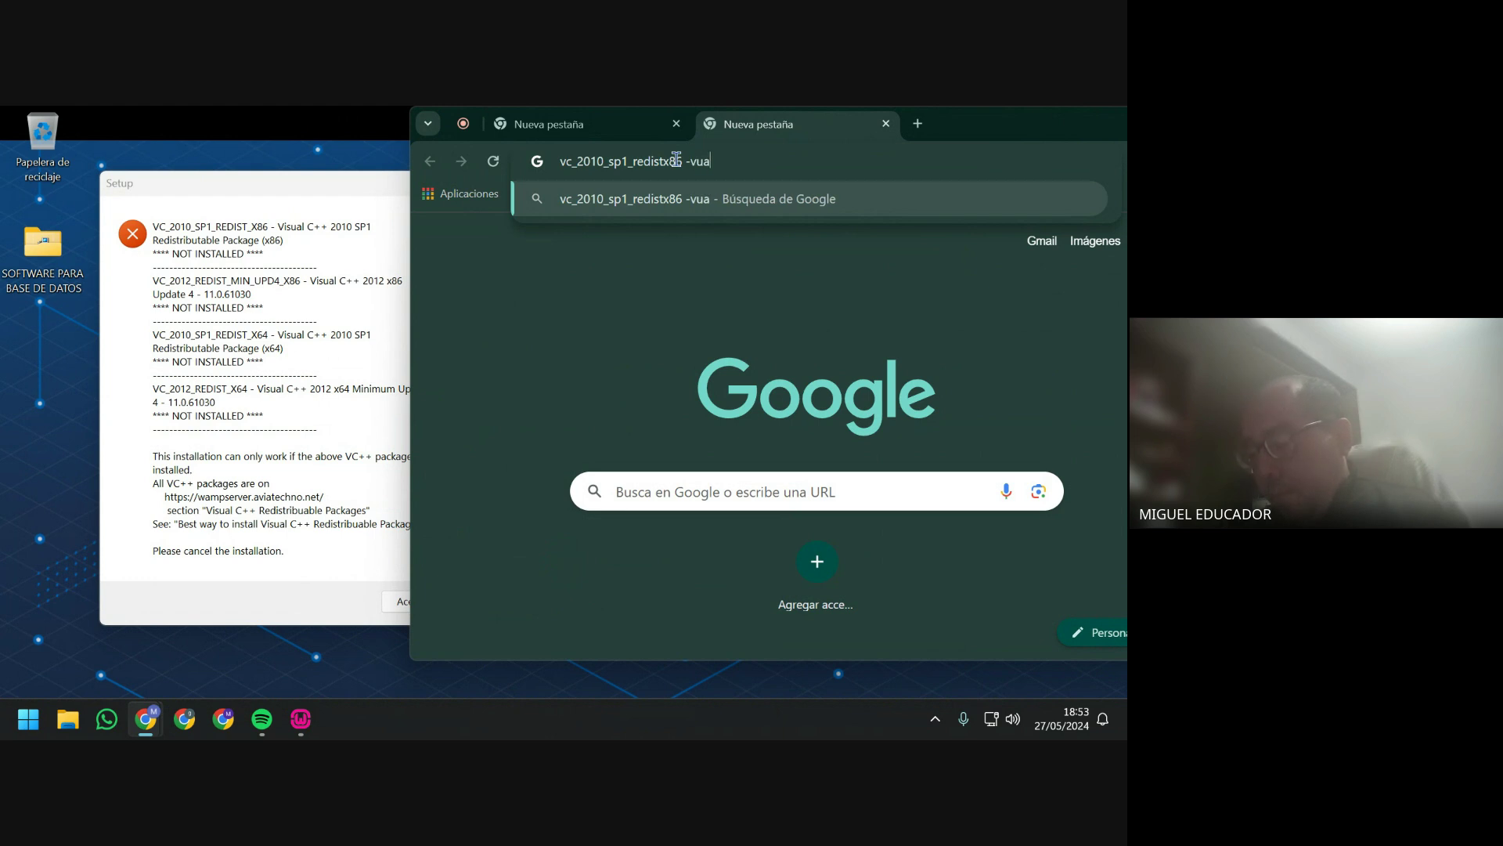
key("BackSpace")
type("isul")
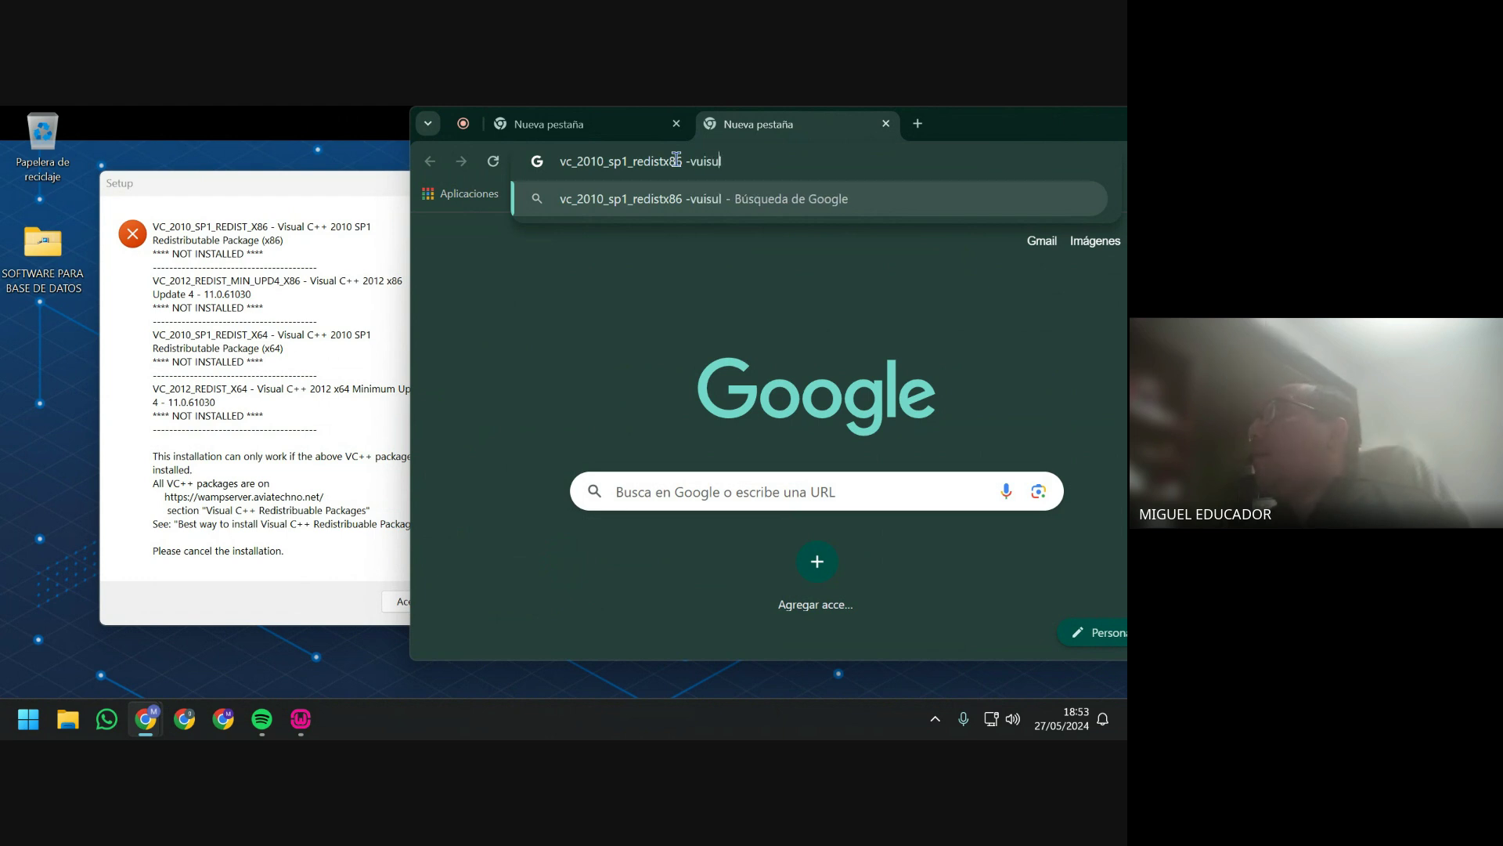
key("BackSpace")
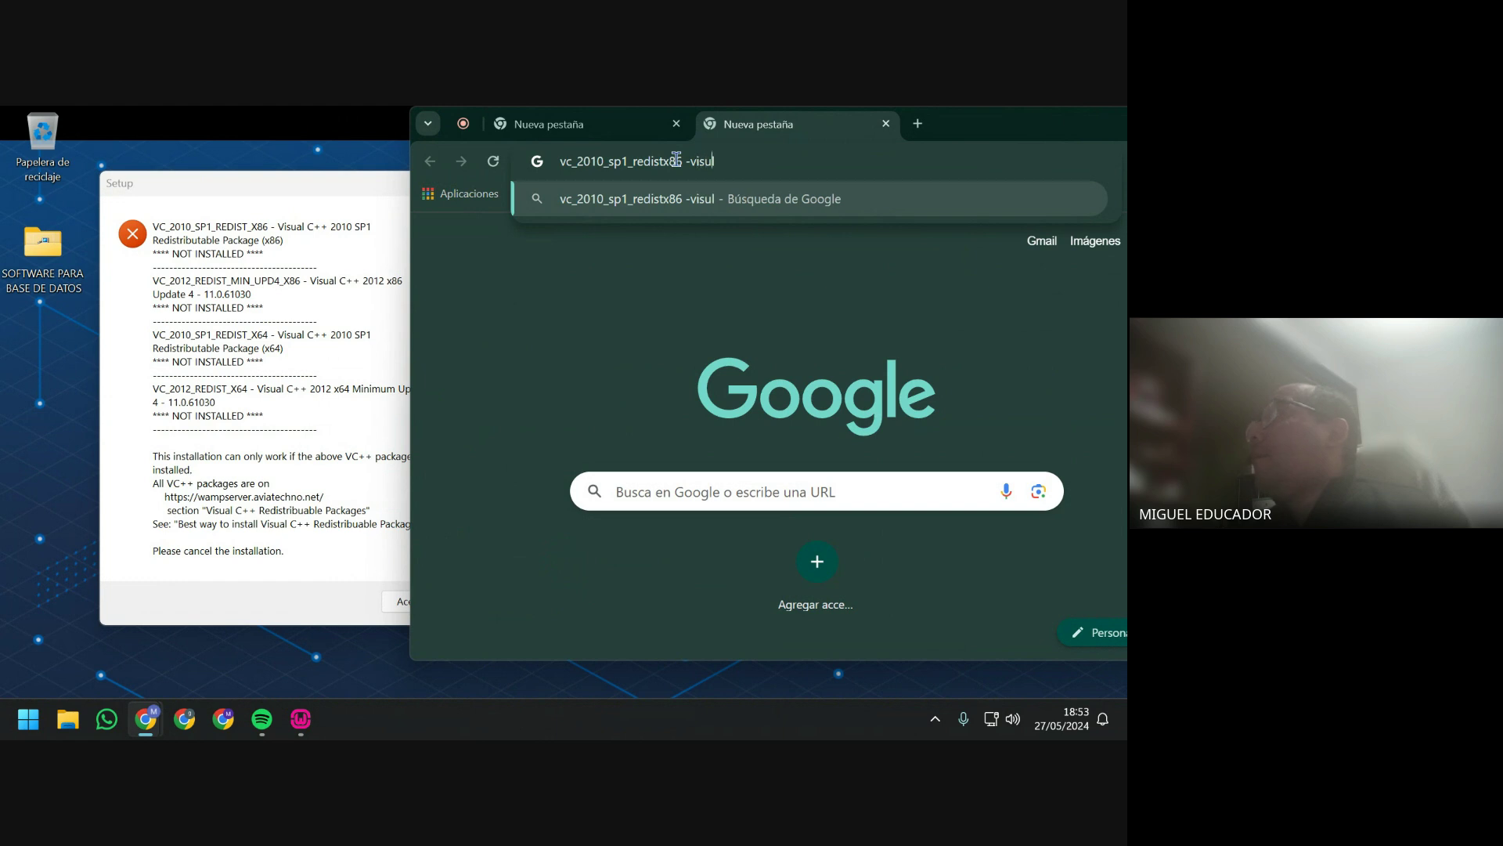
key("BackSpace")
type("al c++")
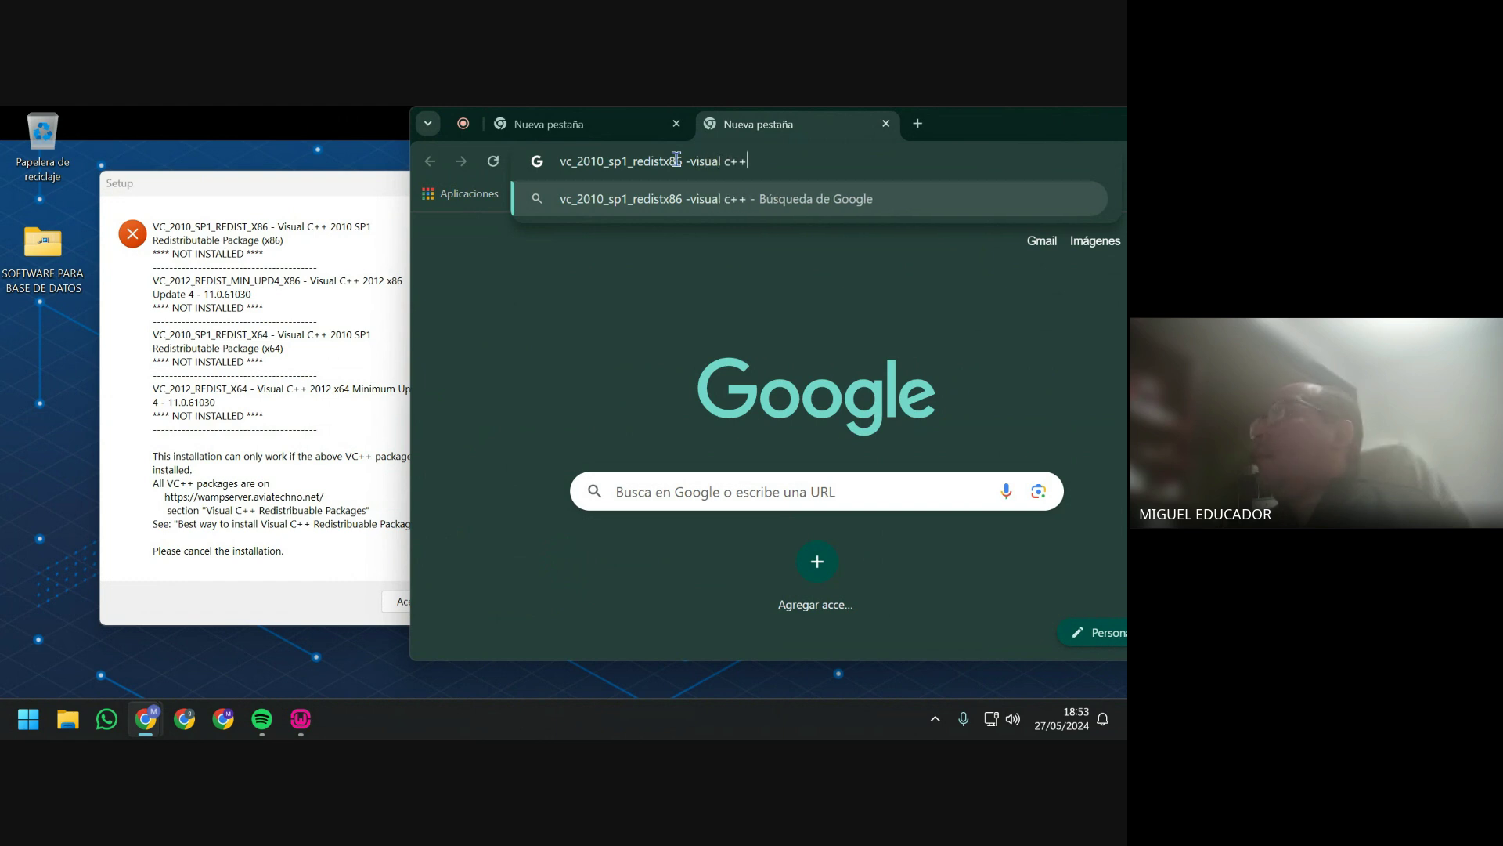
type(" 2041")
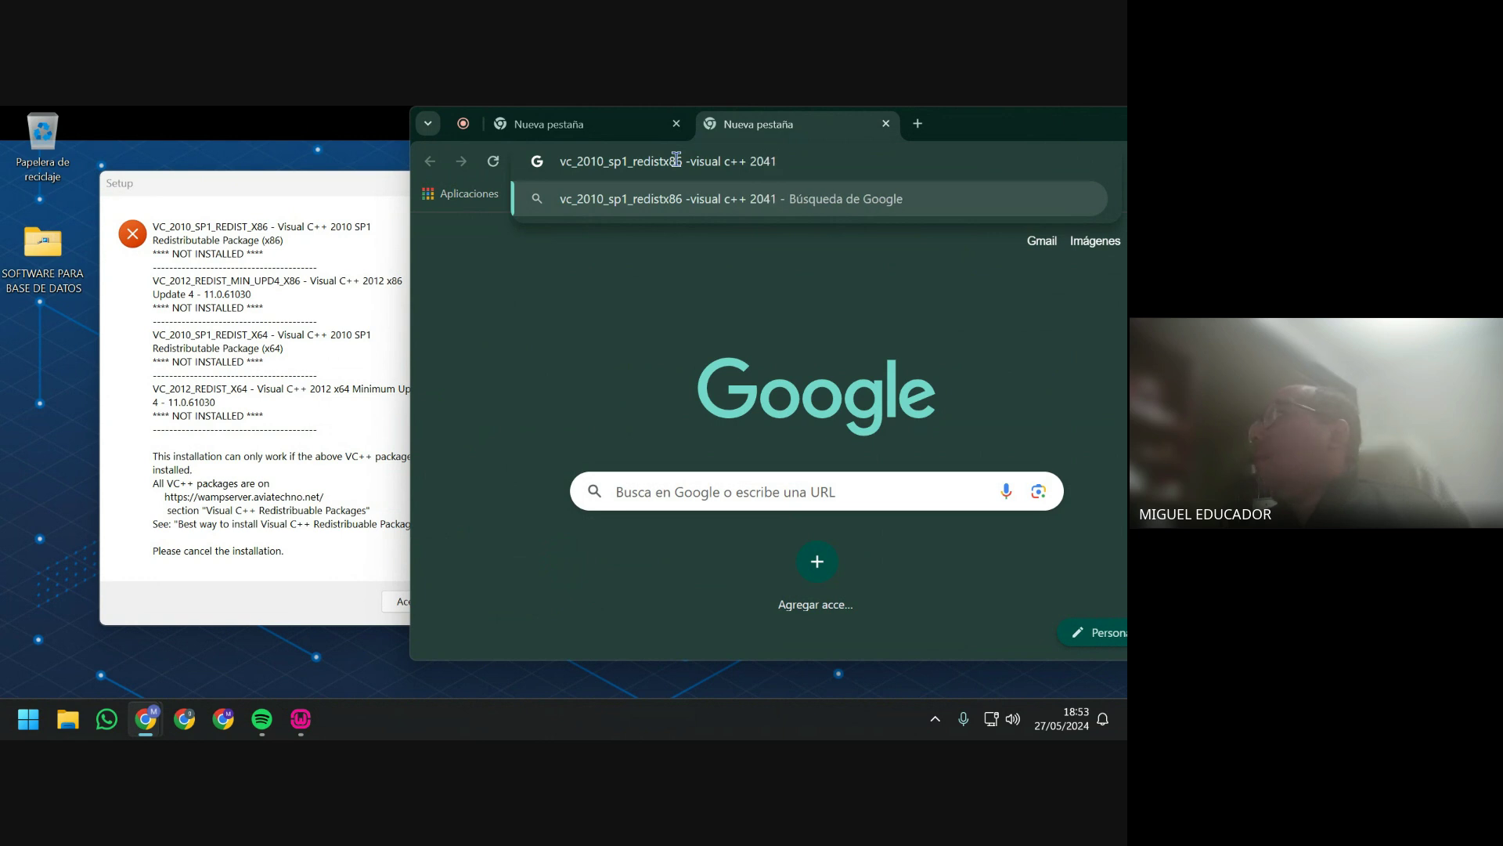
key("BackSpace")
key("BackSpace")
type("10 s")
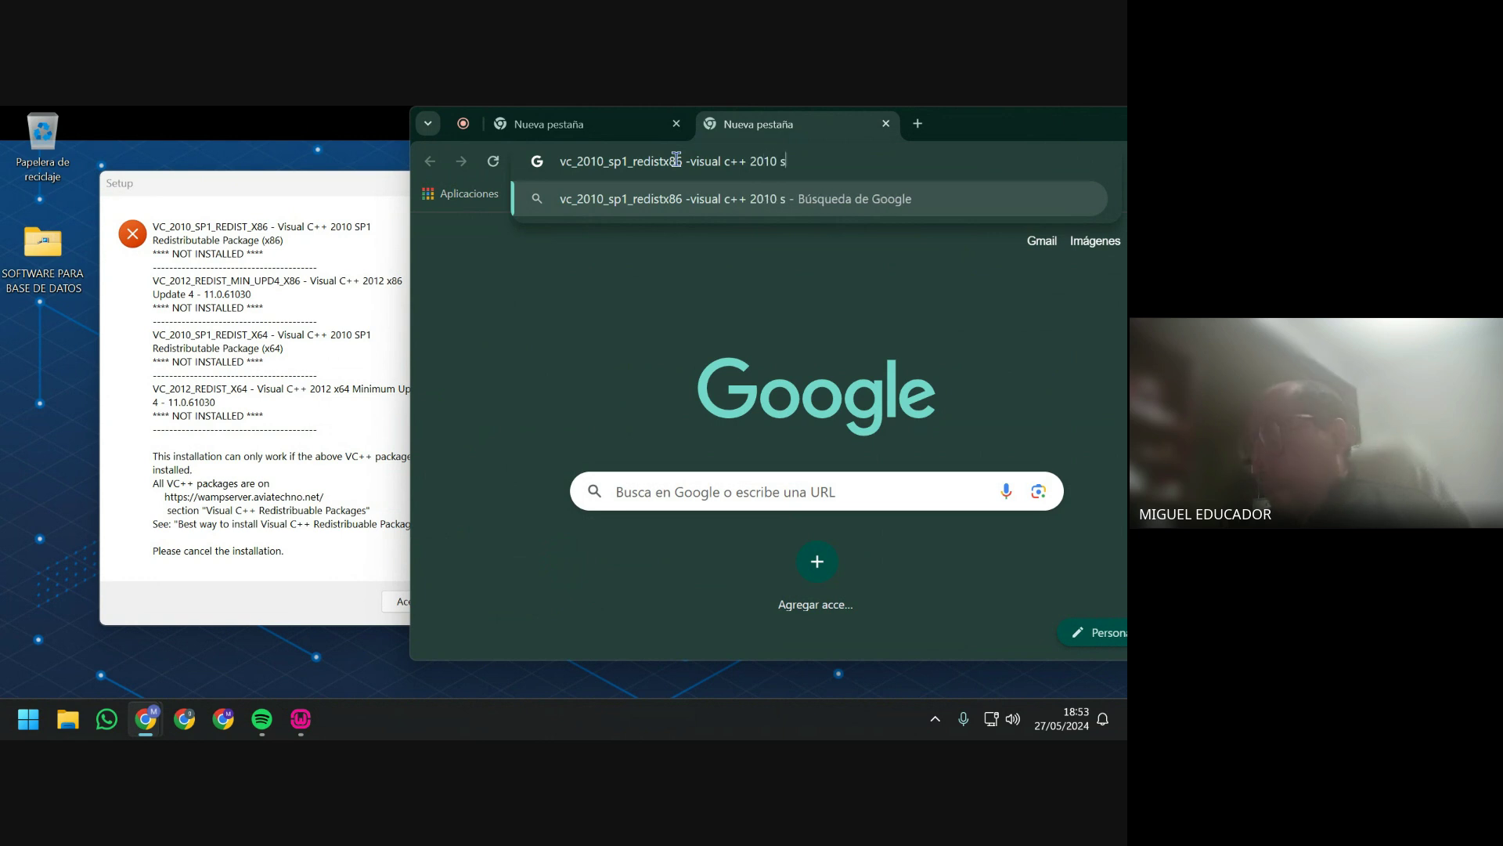
type("p1")
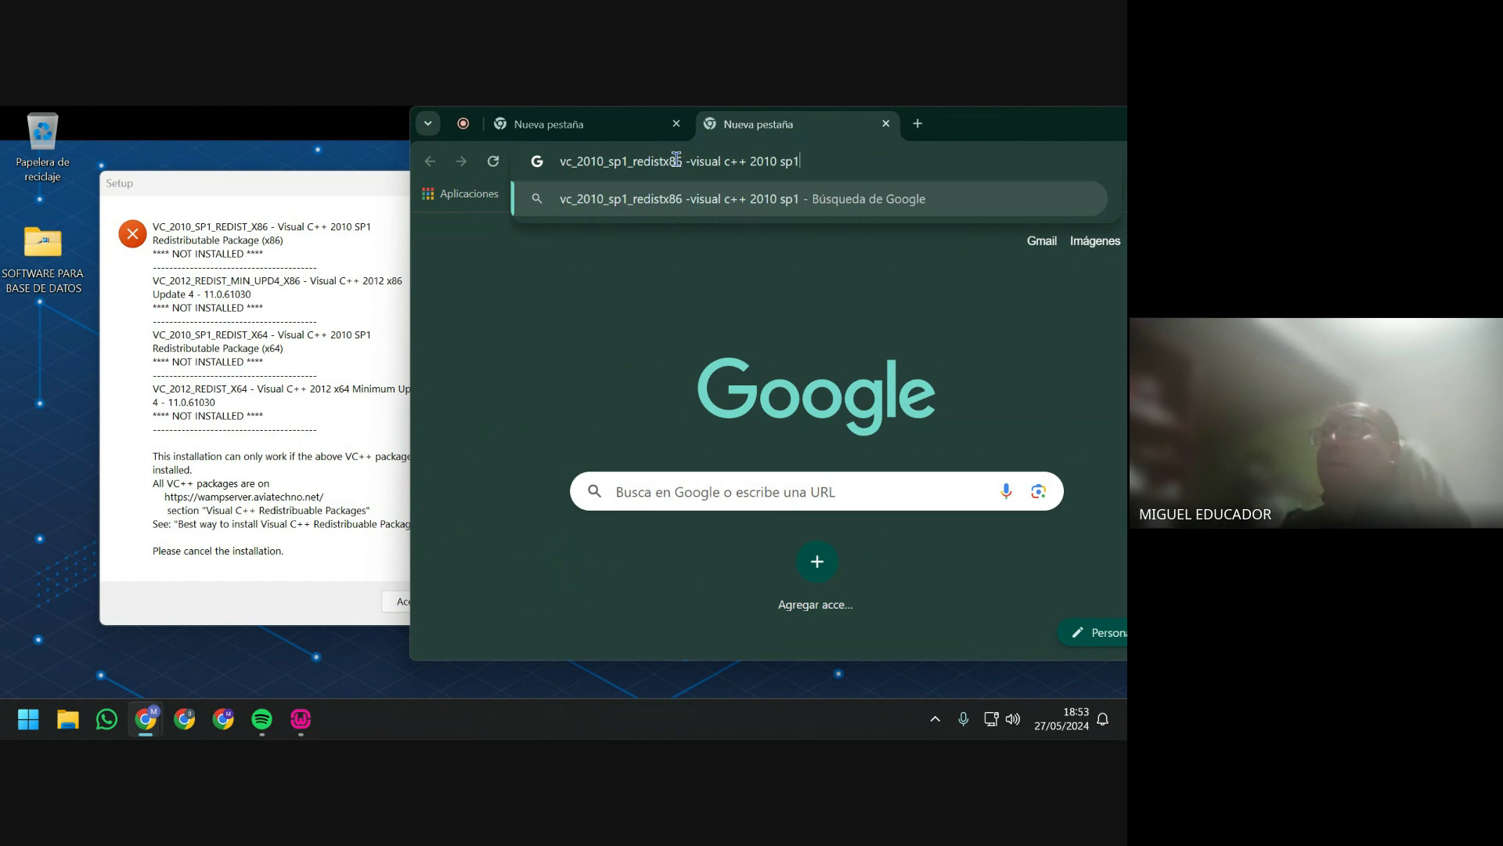
type(" rs")
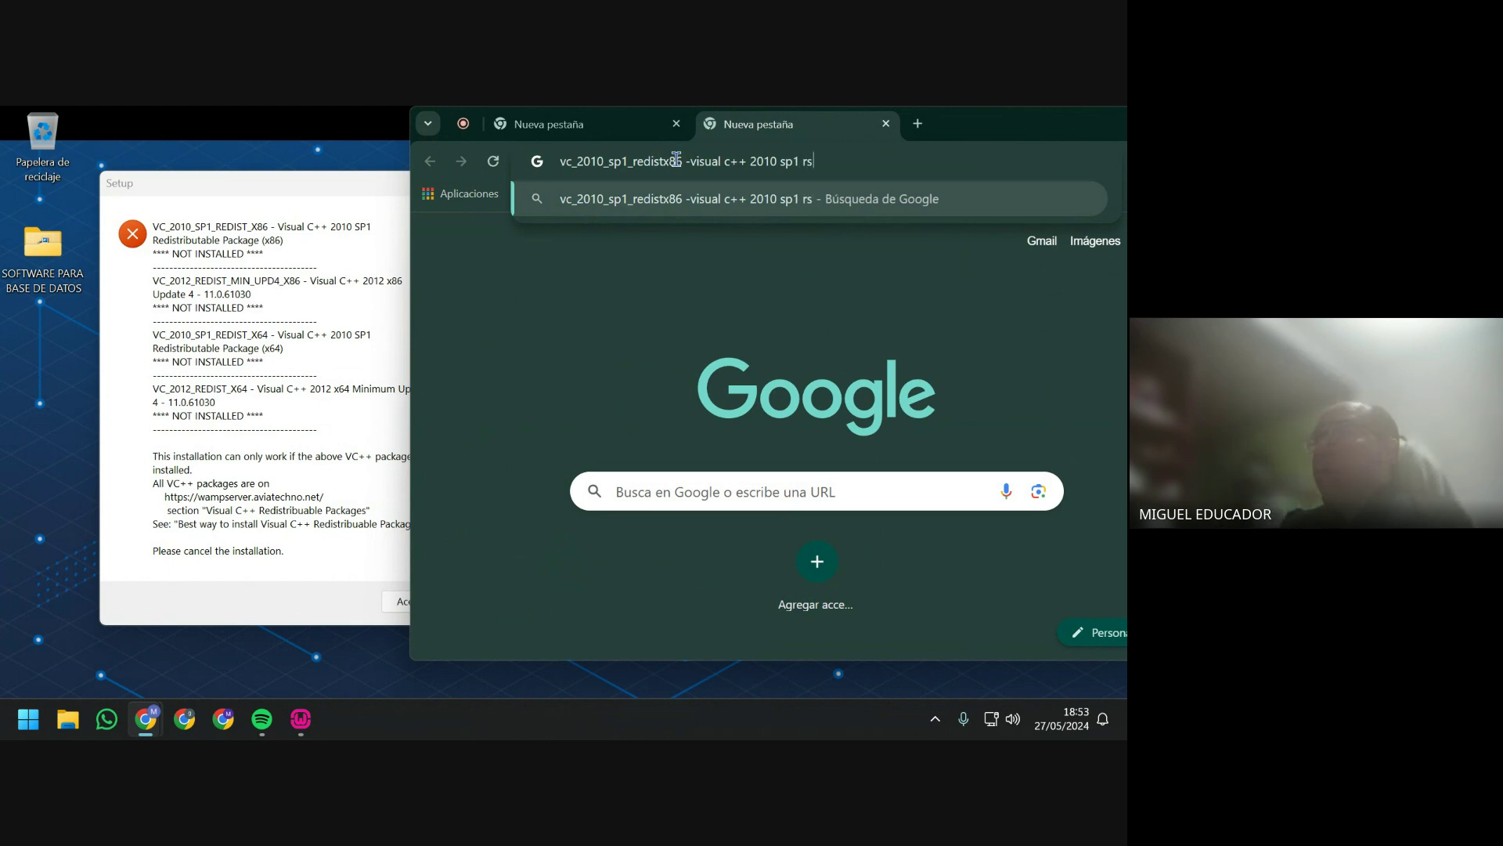
key("BackSpace")
type("edistri")
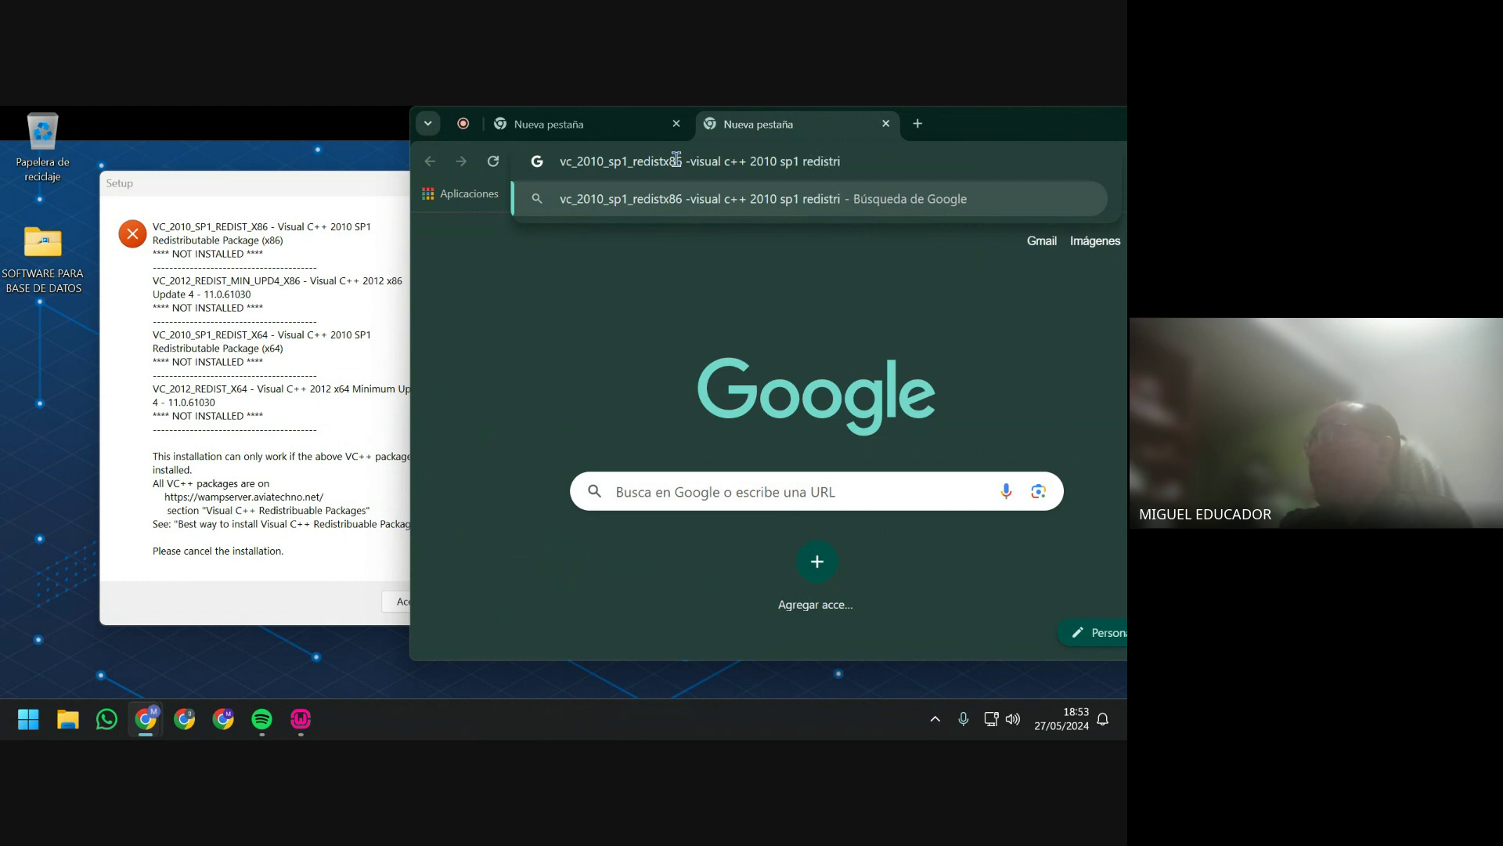
type("but")
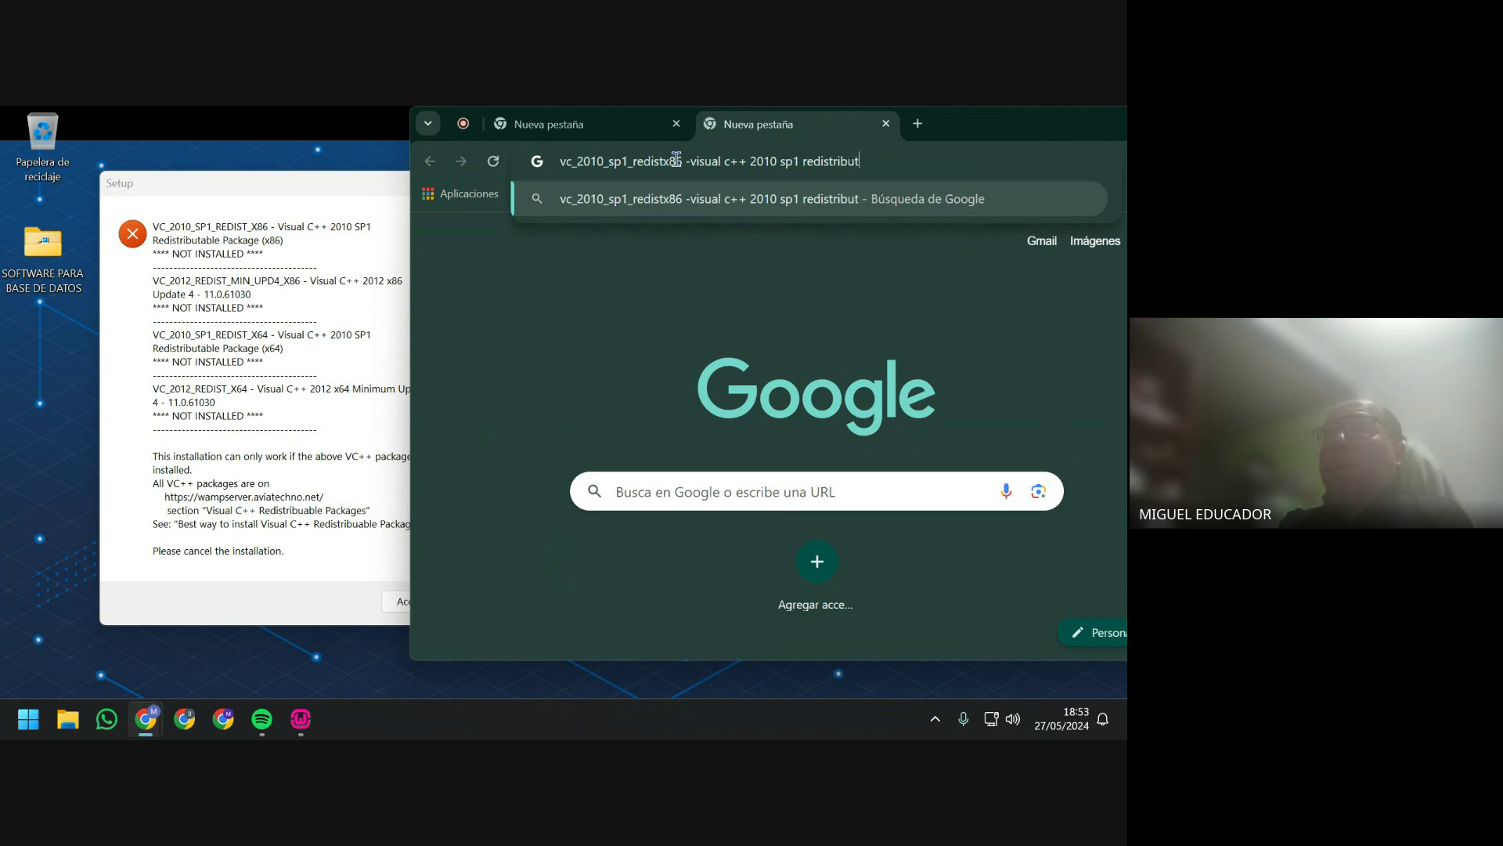
type("ab")
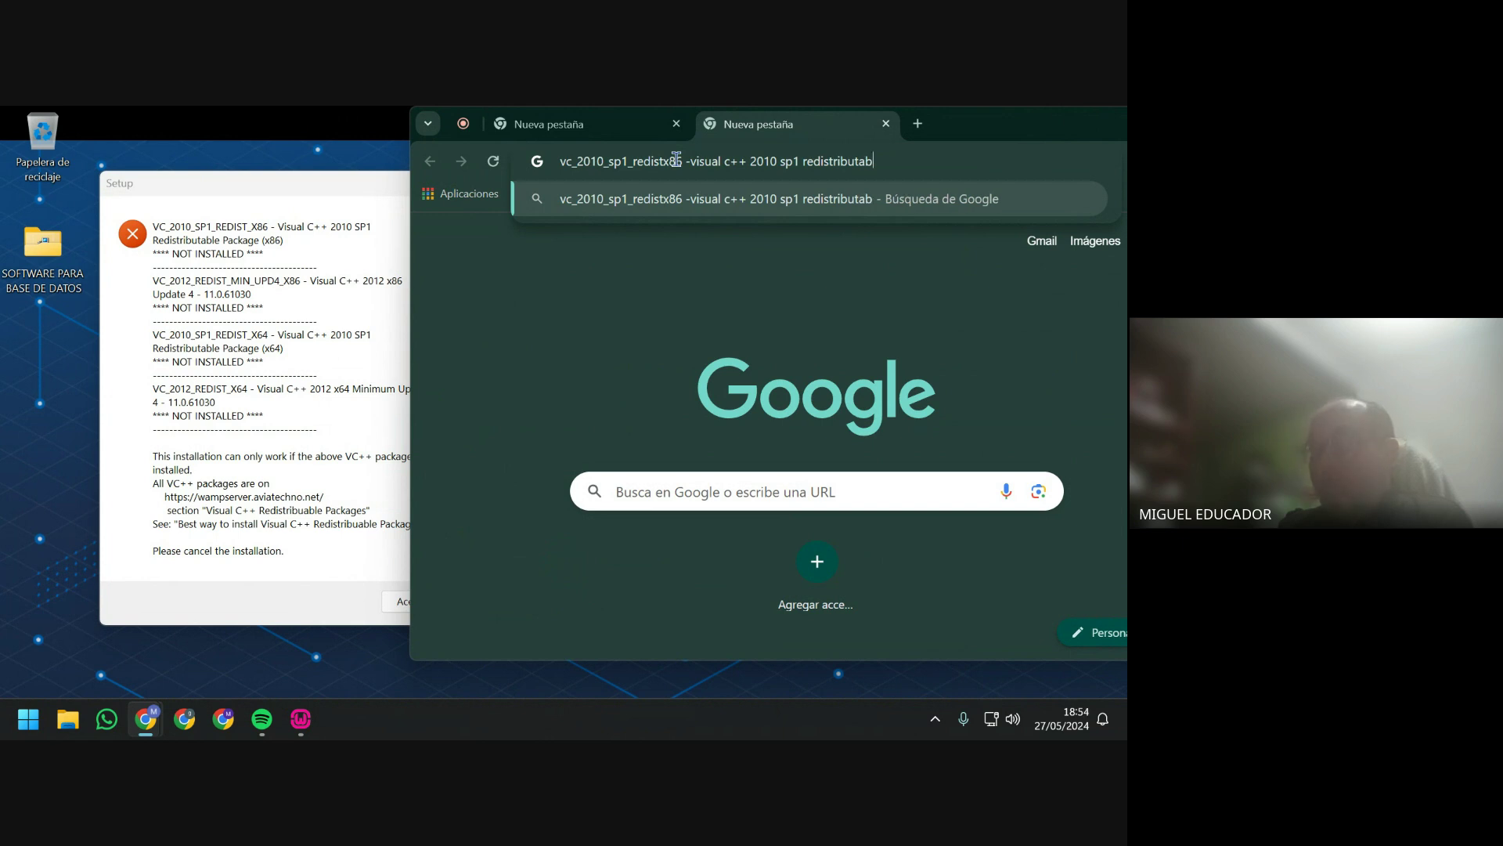
type("le pac")
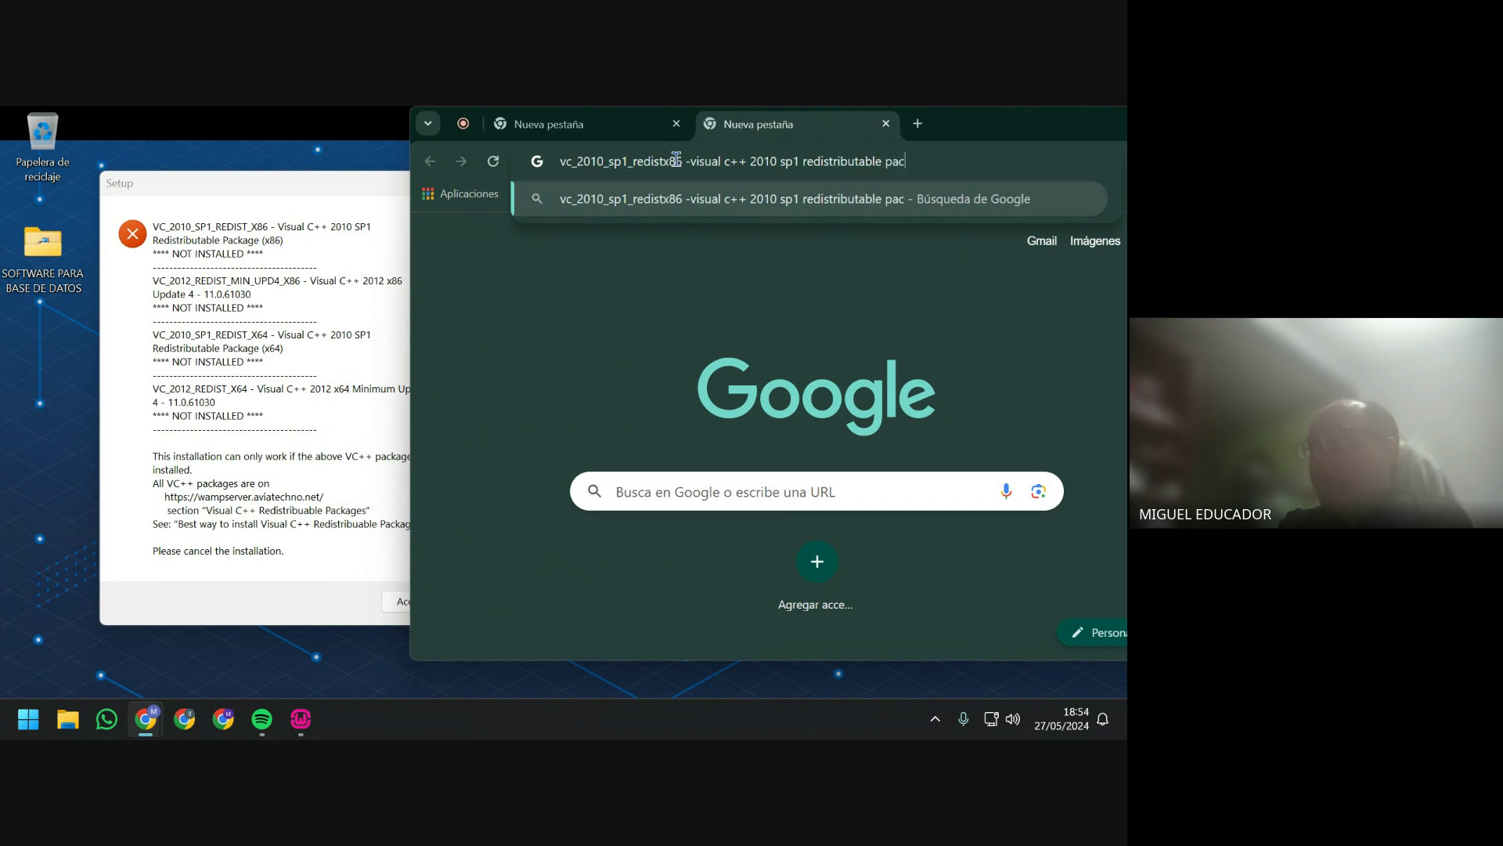
type("kage")
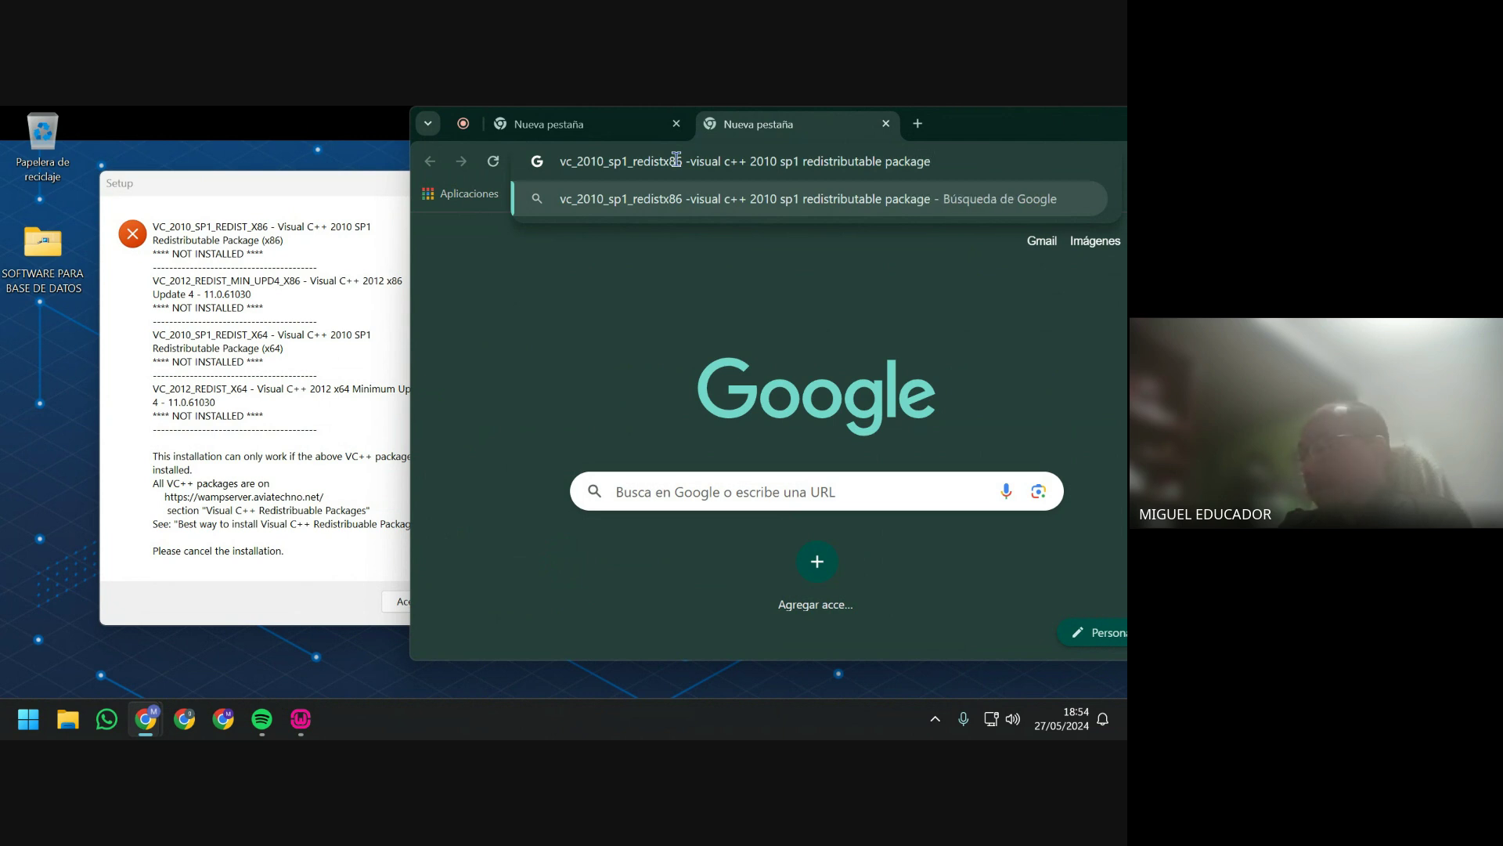
type("(x86)")
key("Return")
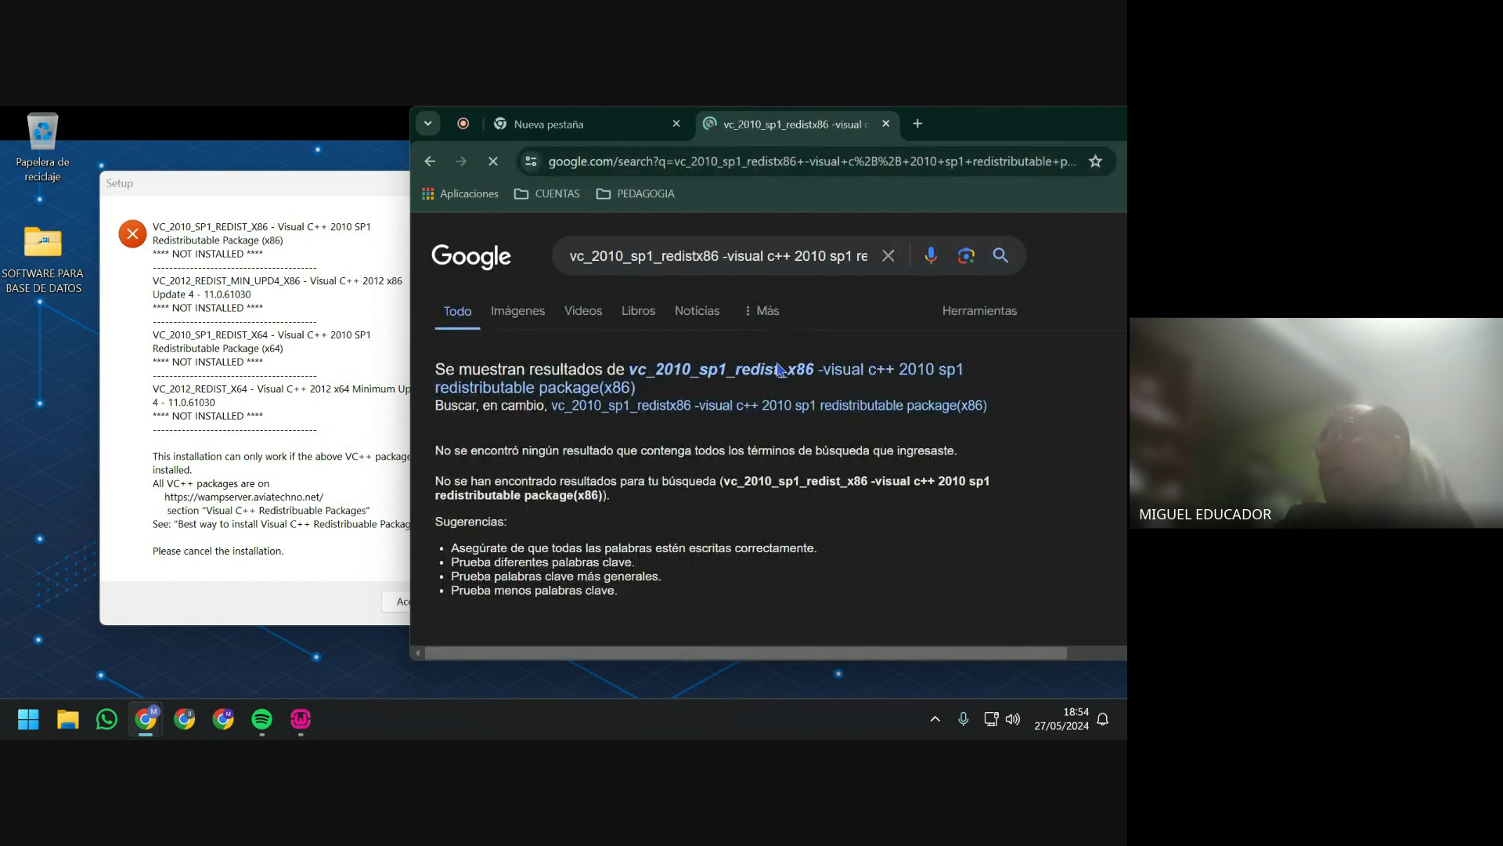
Rerun the search with the suggested spelling "vc_2010_sp1_redist_x86" and look through the results for the Visual C++ 2010 package.
left_click(773, 370)
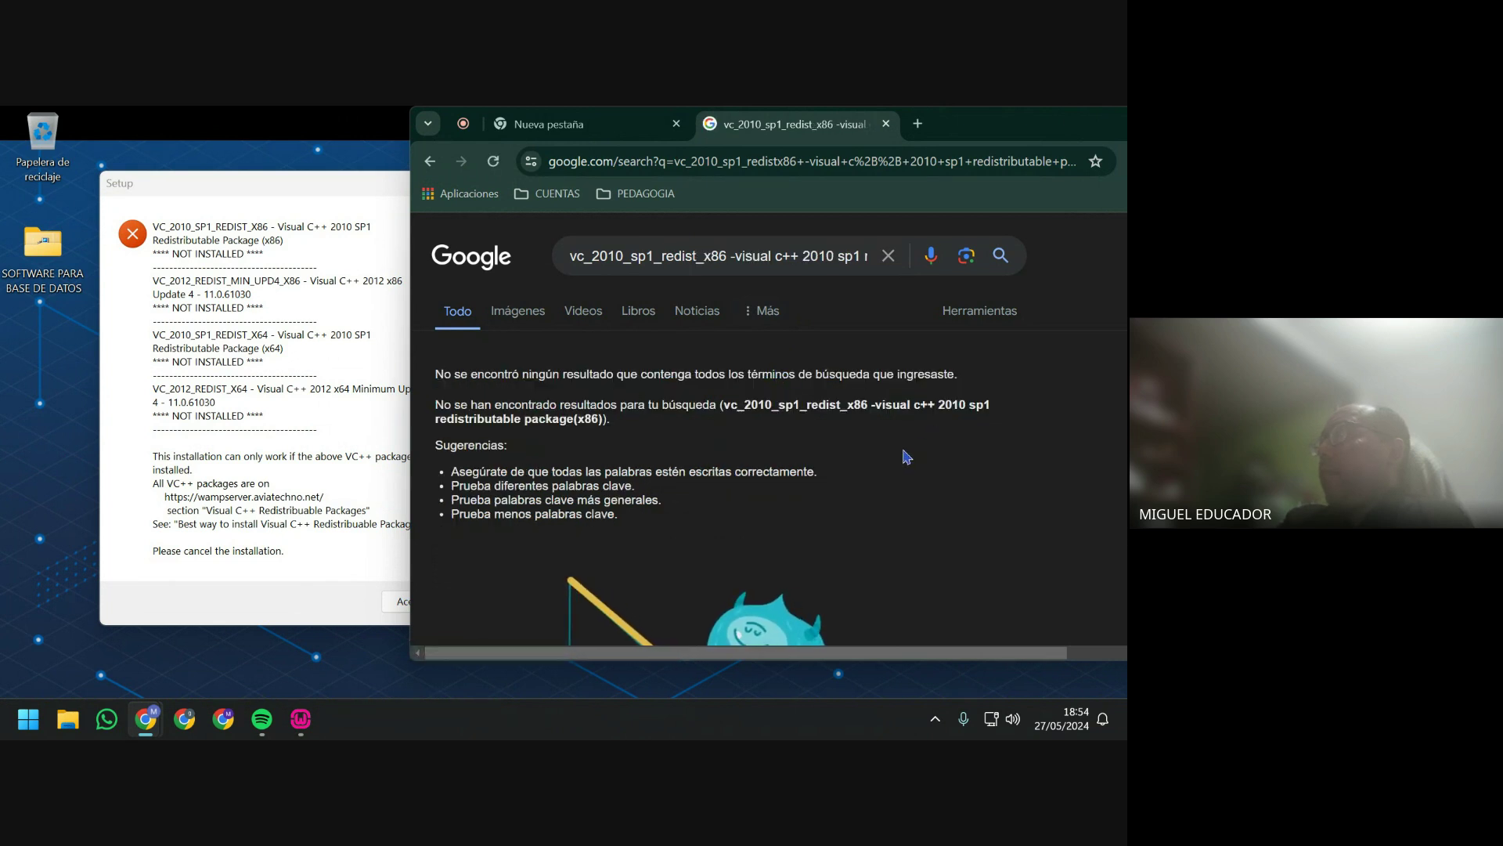
scroll(907, 459, "down", 4)
scroll(905, 458, "up", 4)
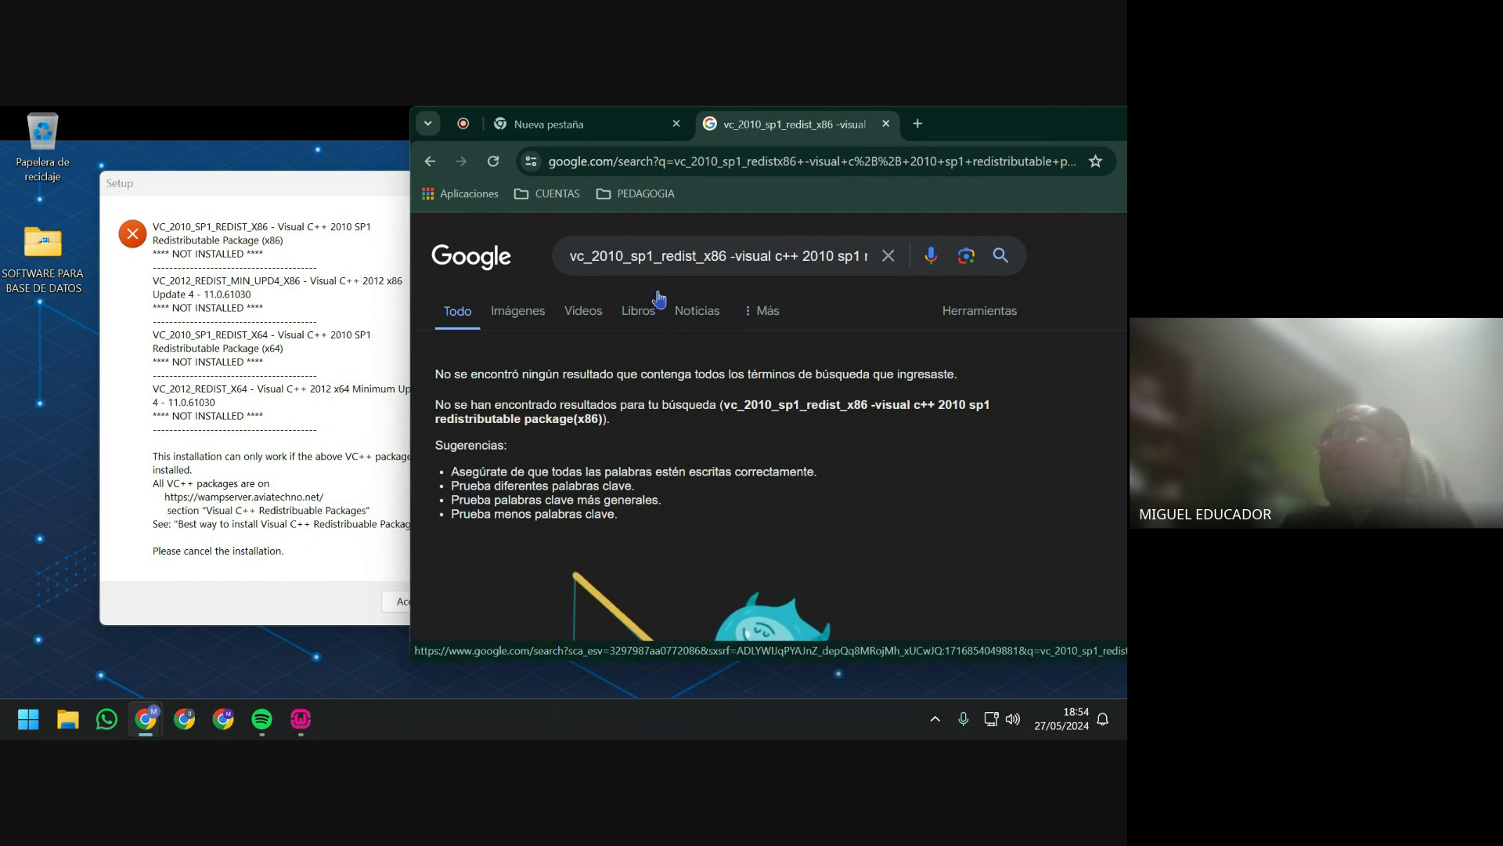
left_click(995, 254)
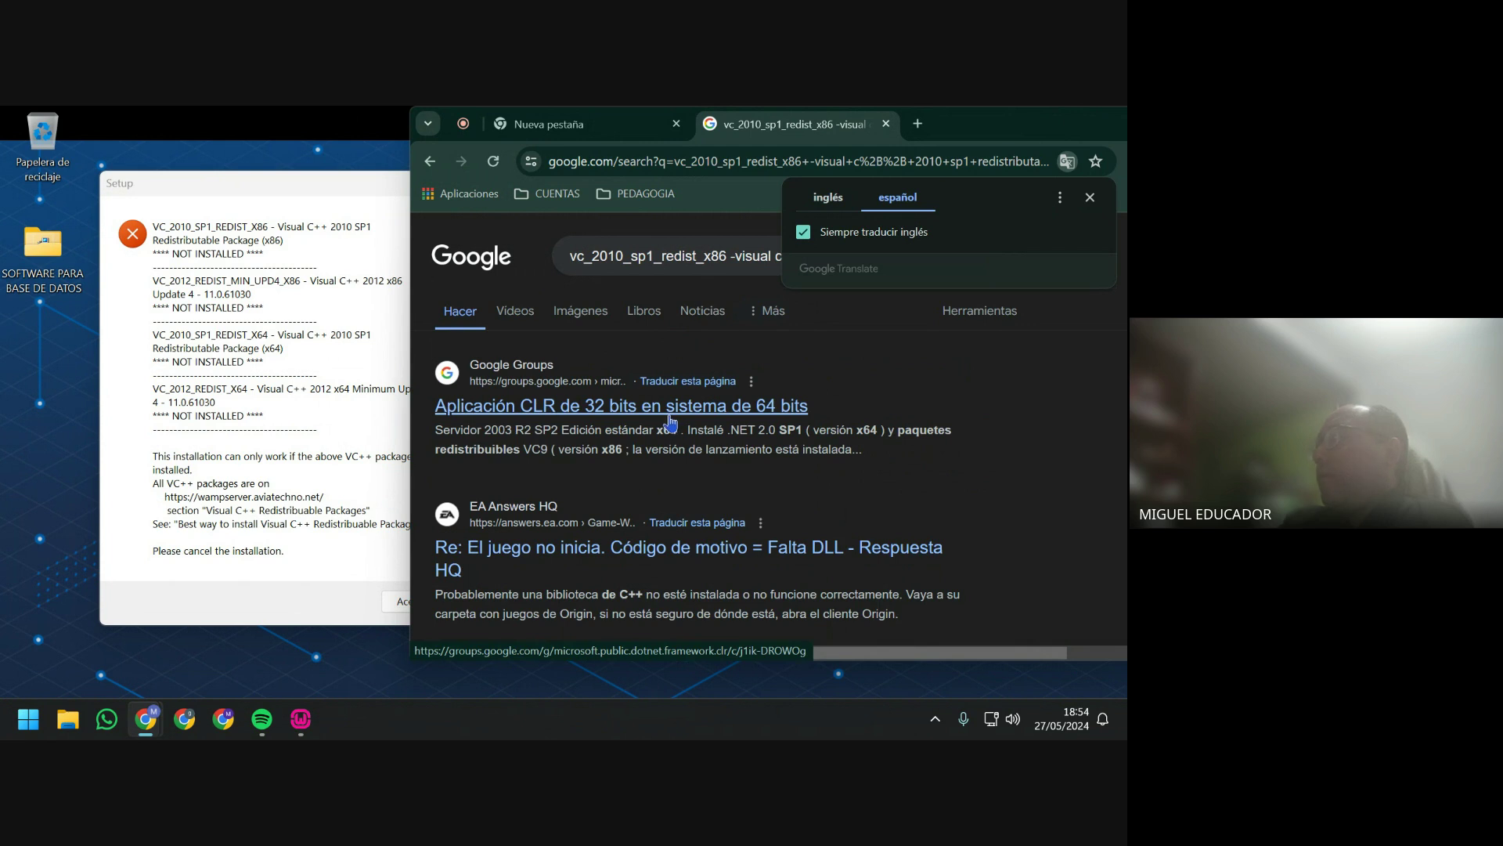
scroll(668, 420, "down", 2)
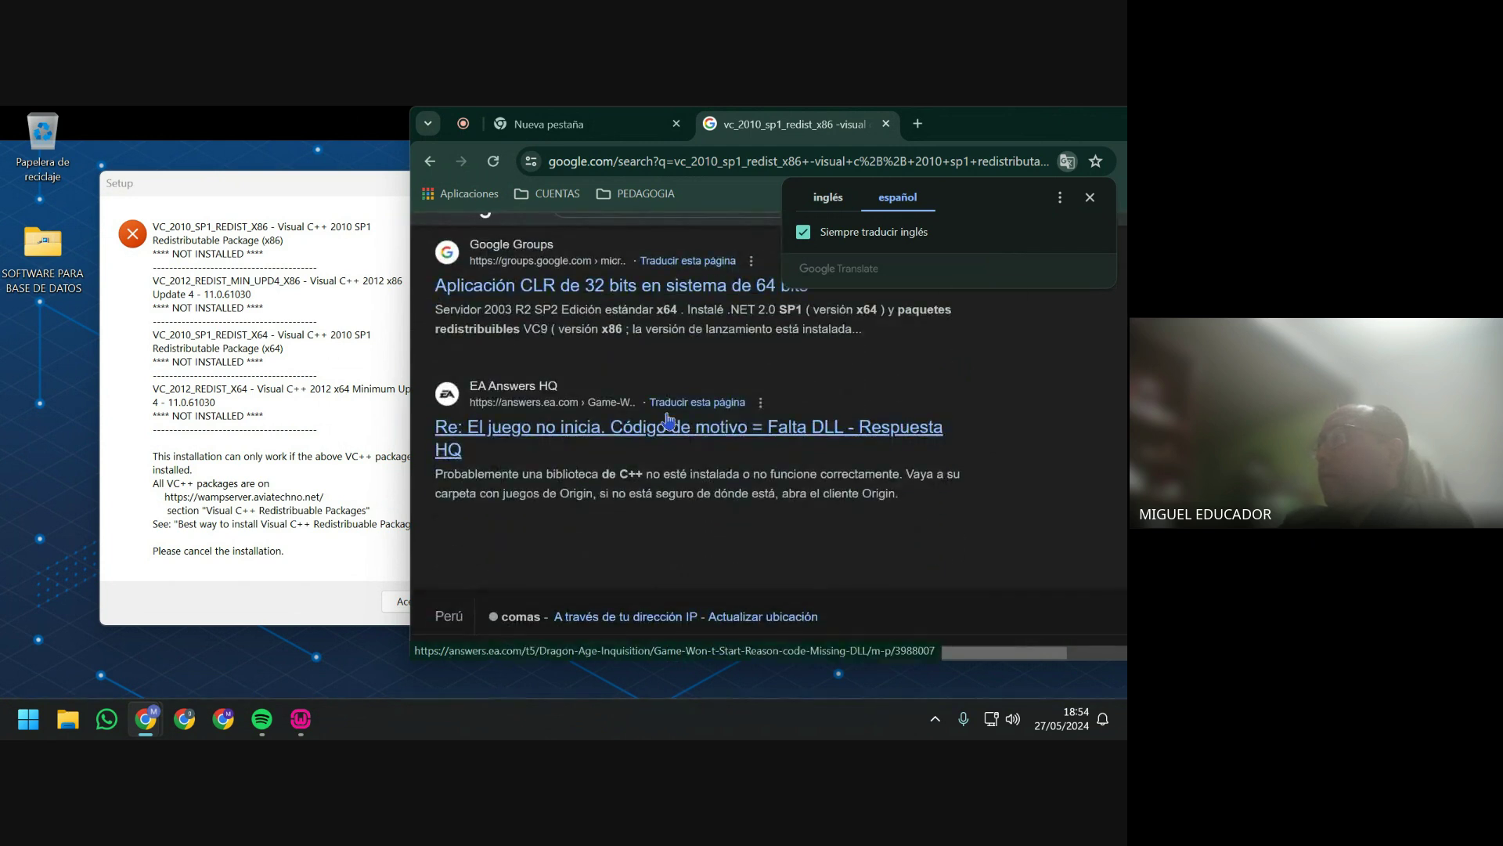
scroll(668, 420, "up", 2)
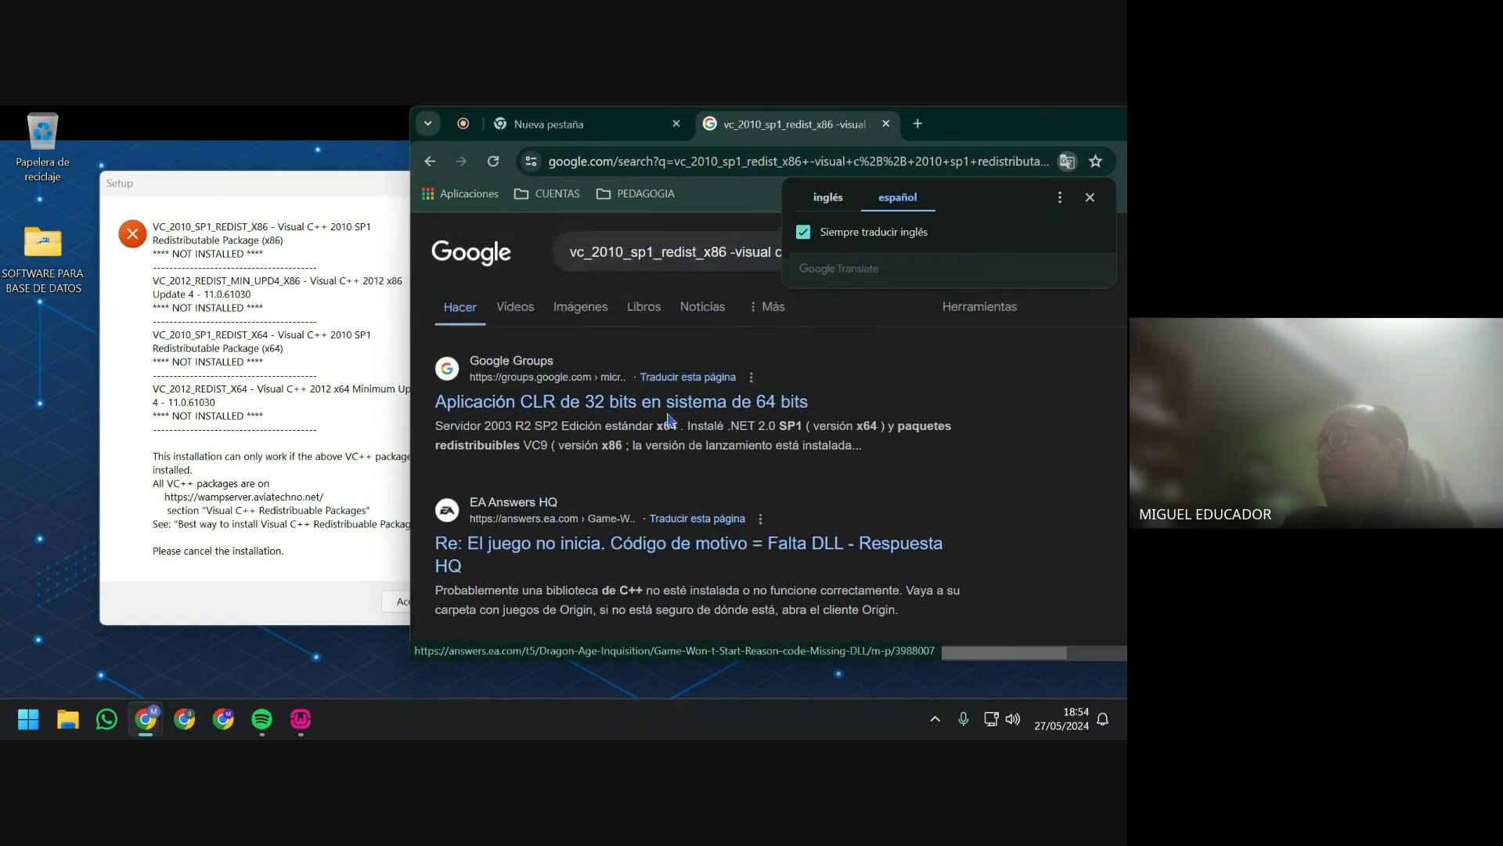
Remove "redistributable package(x86)" from the query, search again and check the results for a package download.
left_click(638, 261)
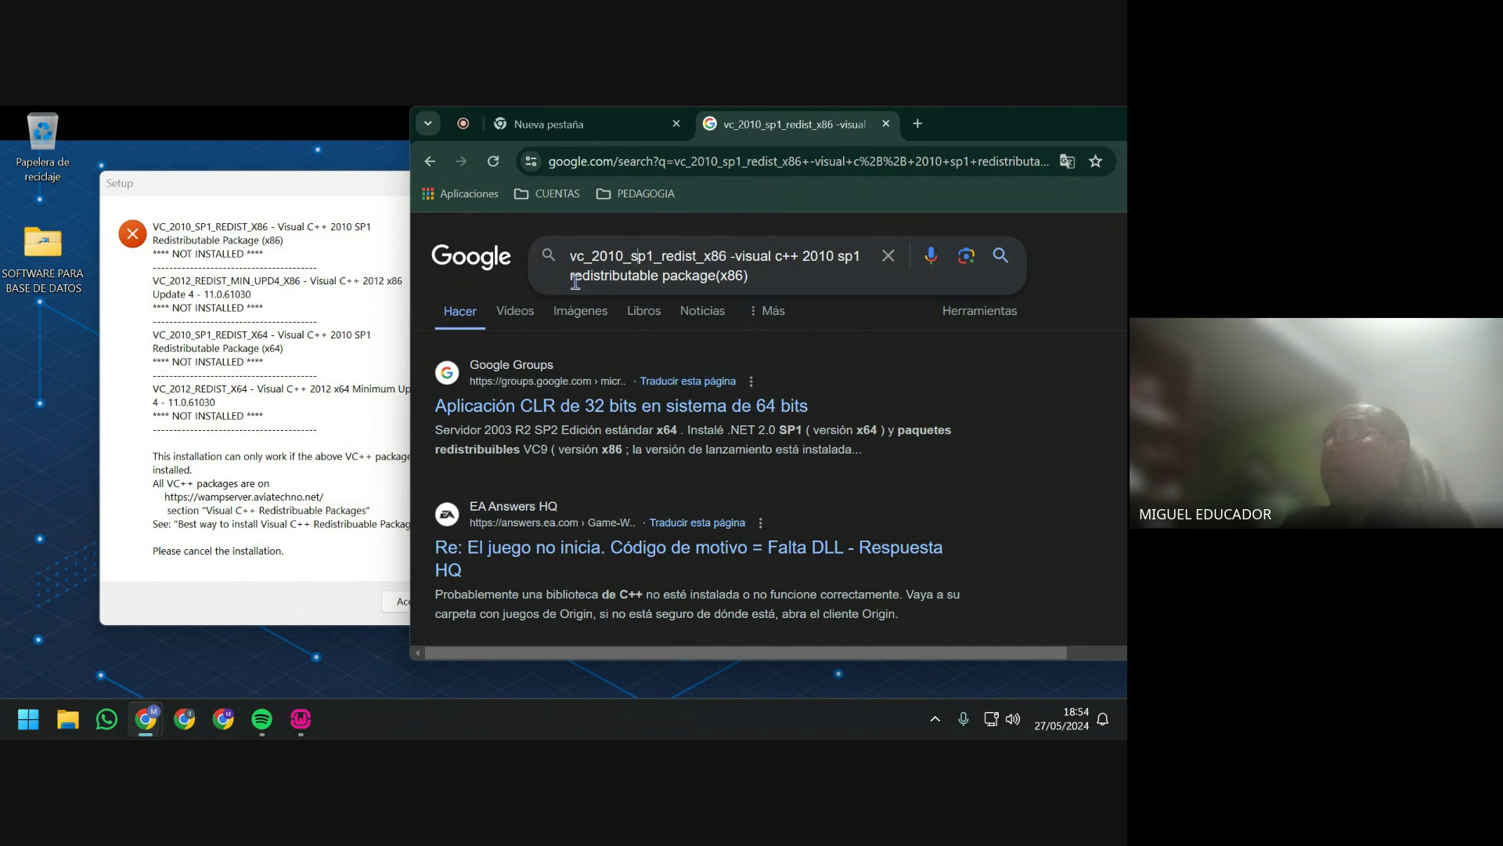
left_click_drag(570, 278, 759, 282)
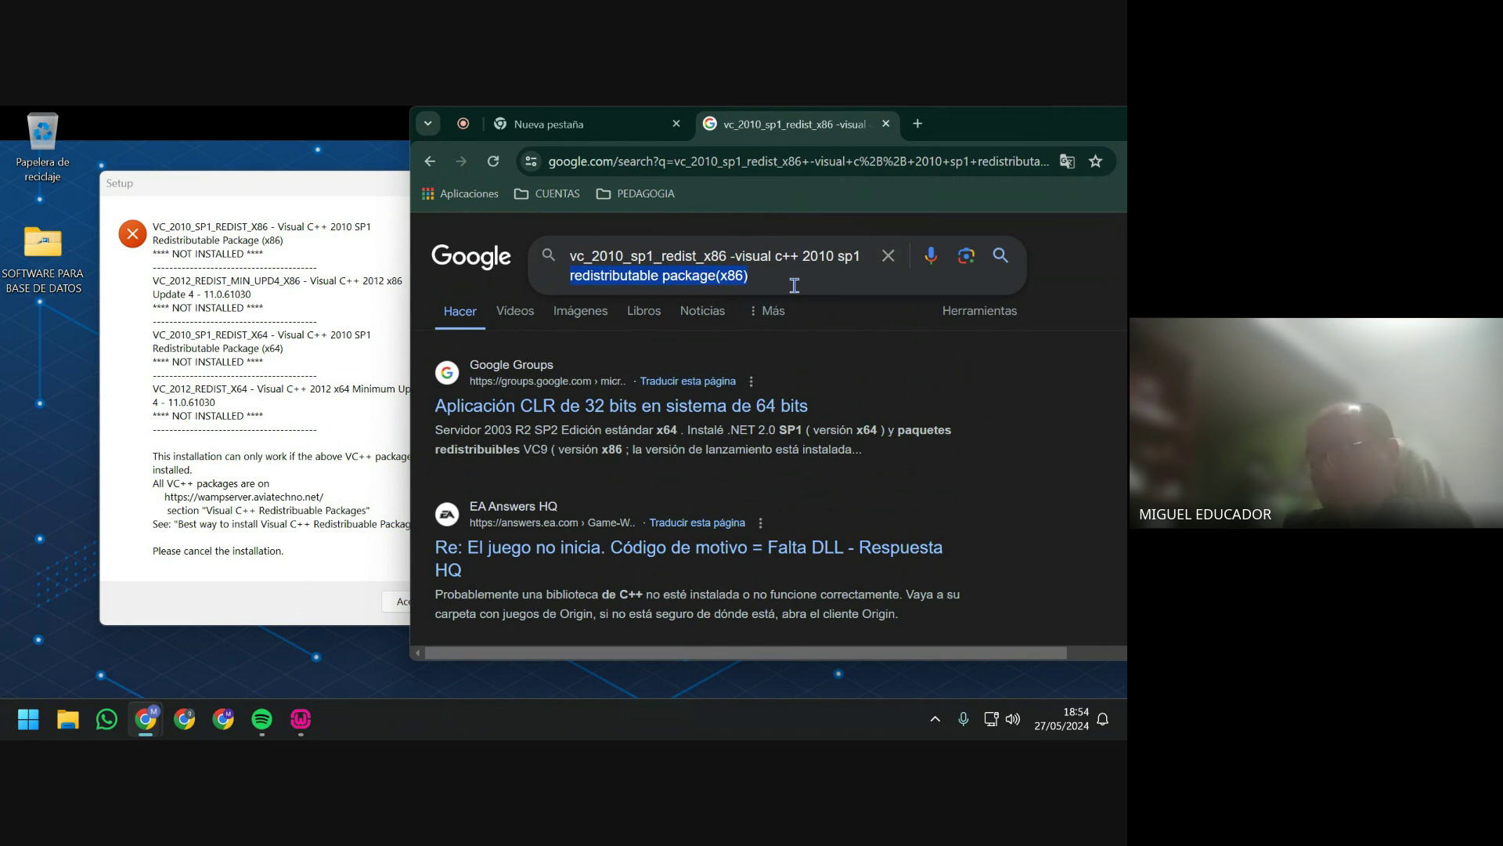
key("BackSpace")
key("Return")
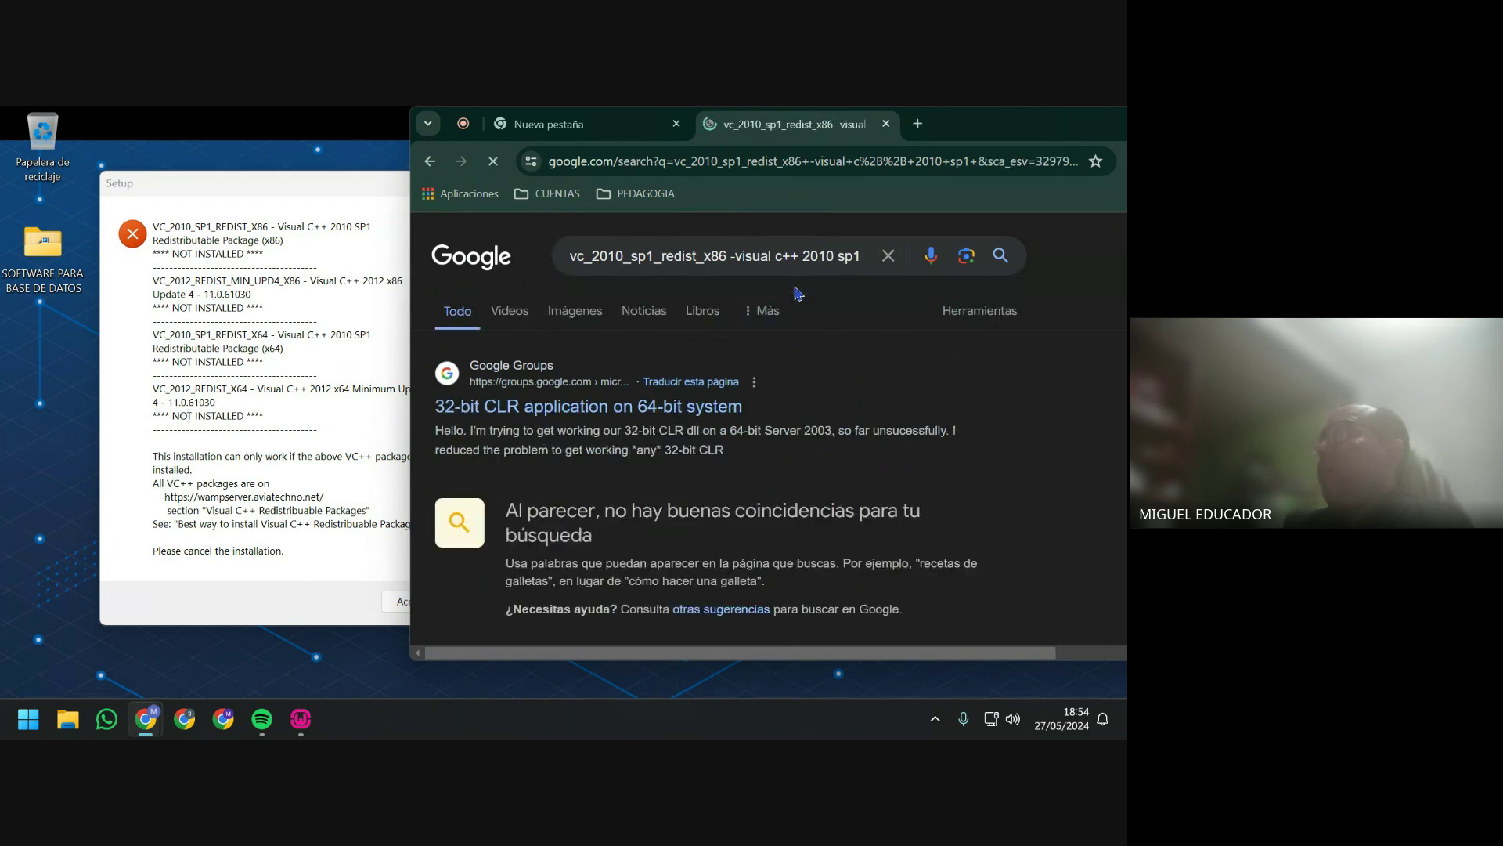
scroll(836, 392, "down", 3)
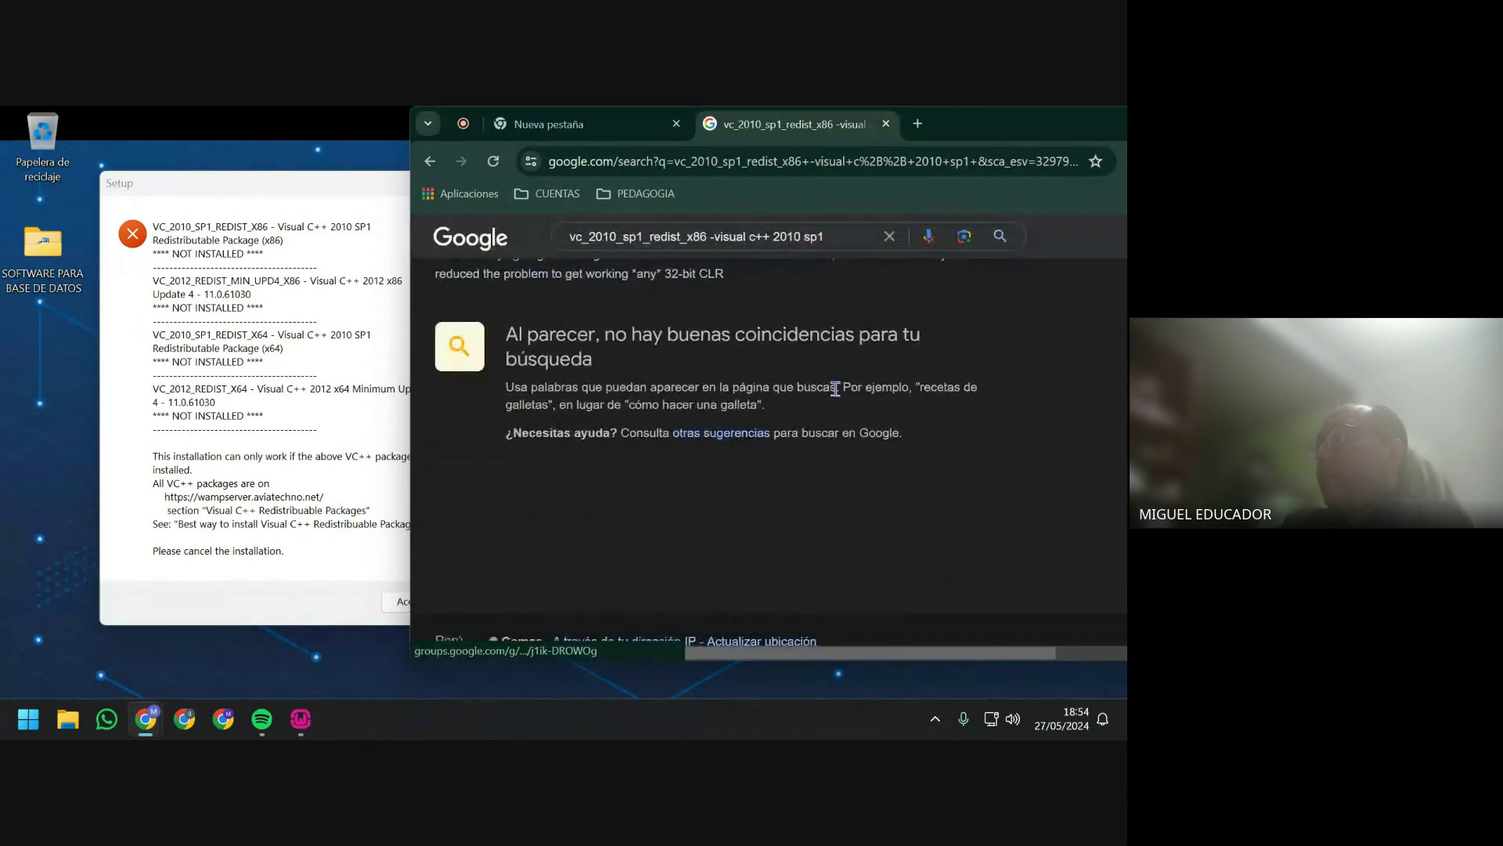
scroll(836, 388, "up", 3)
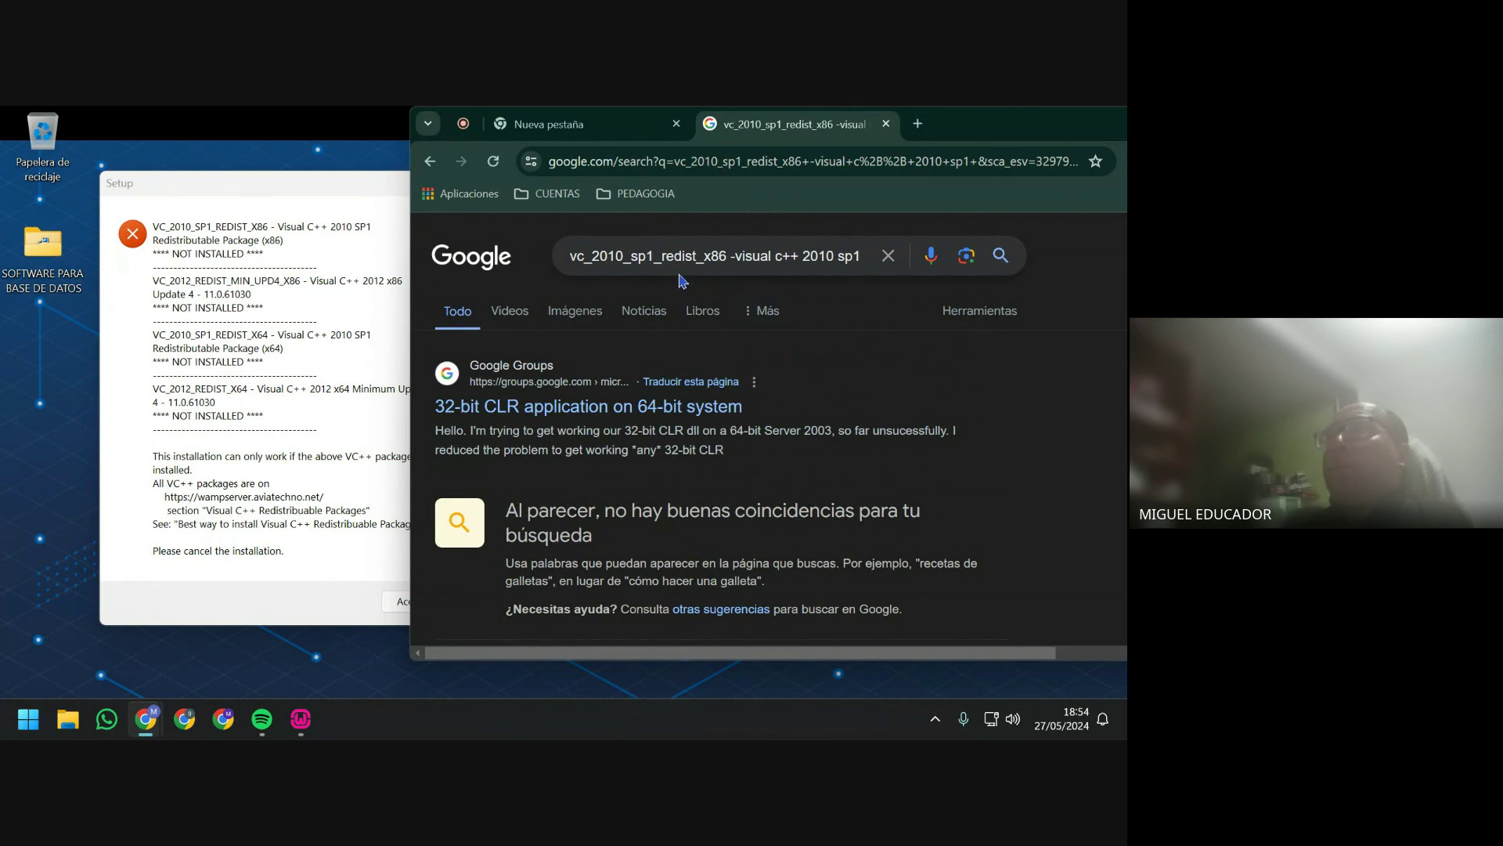
Add a space after the hyphen in the query, search again and open Microsoft's Visual C++ 2010 Service Pack 1 download page in a maximized window.
left_click(737, 264)
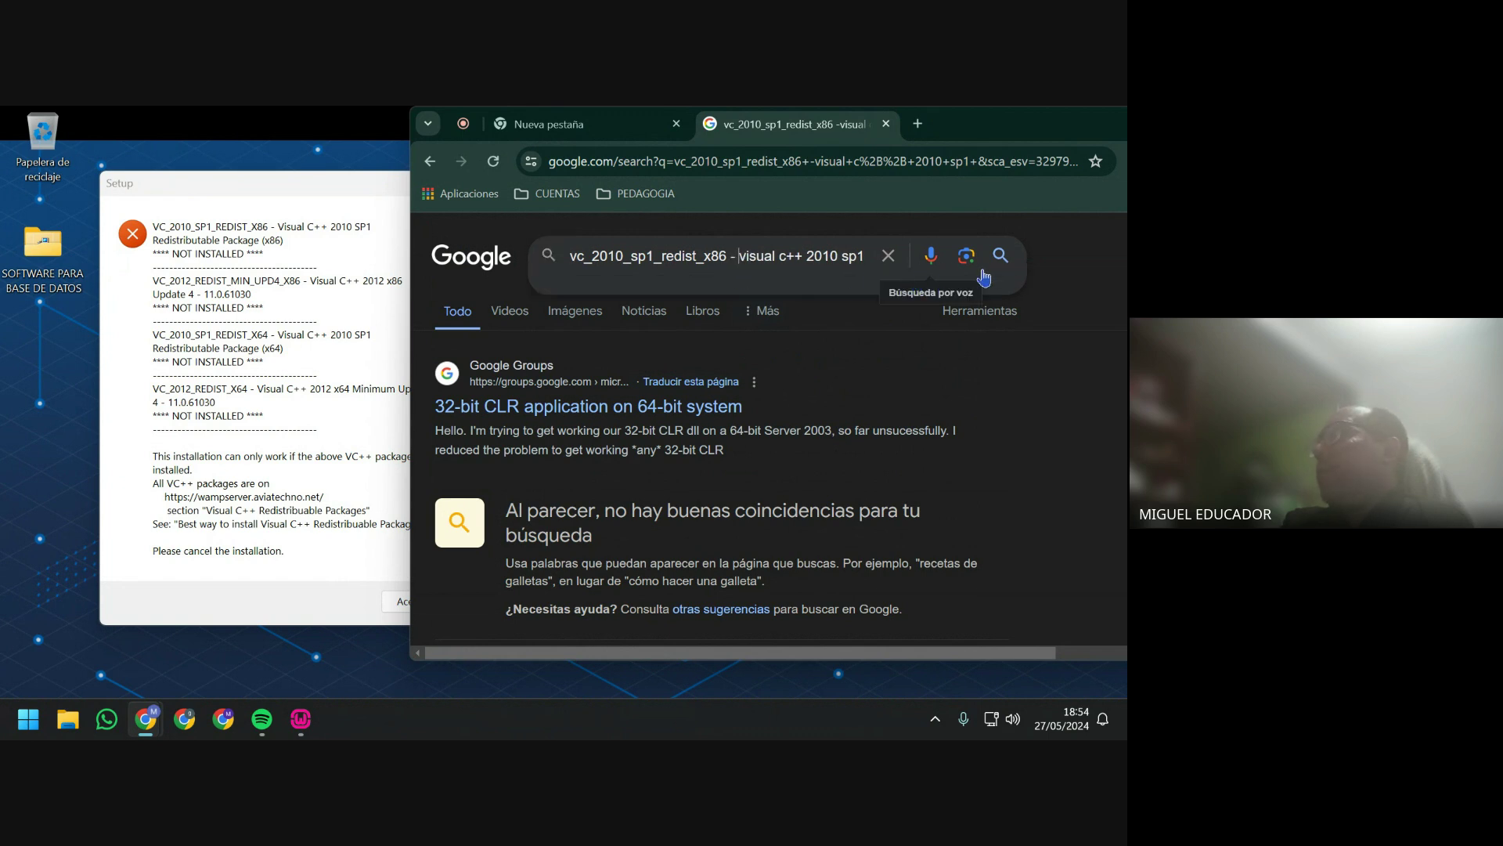
left_click(1013, 257)
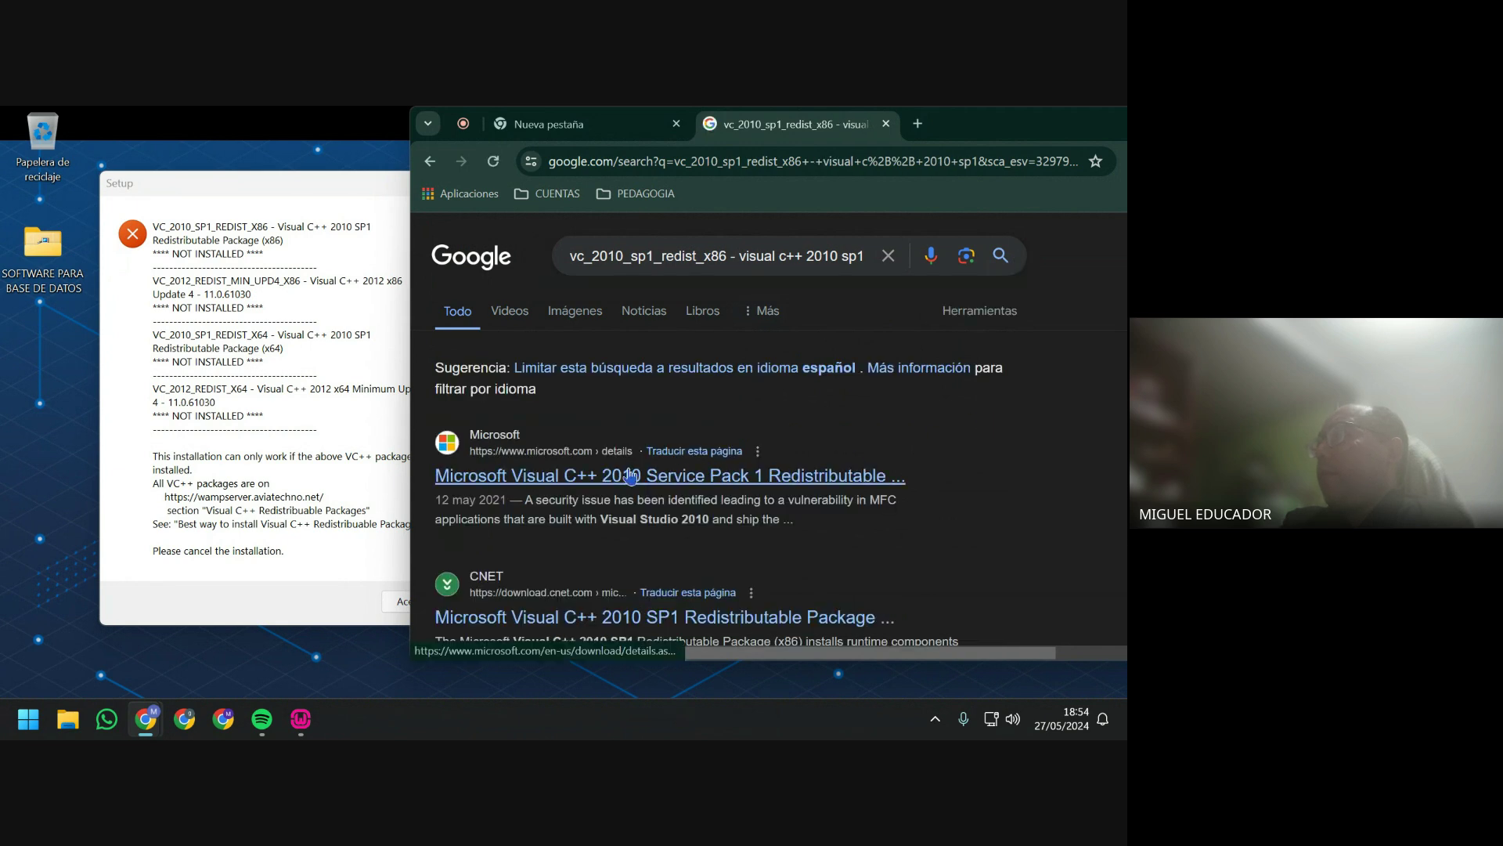
left_click(858, 480)
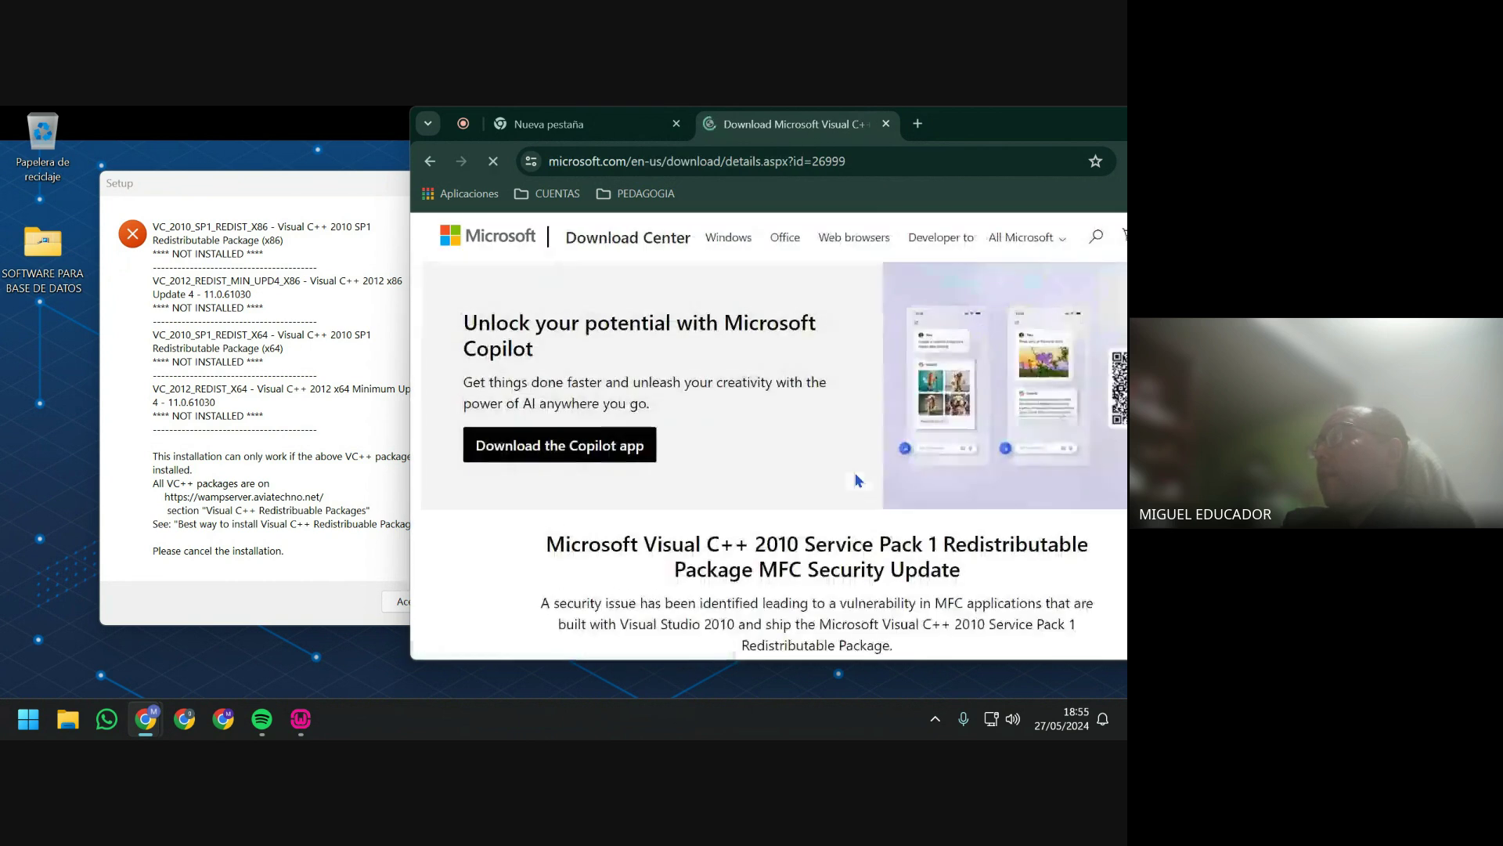
double_click(955, 141)
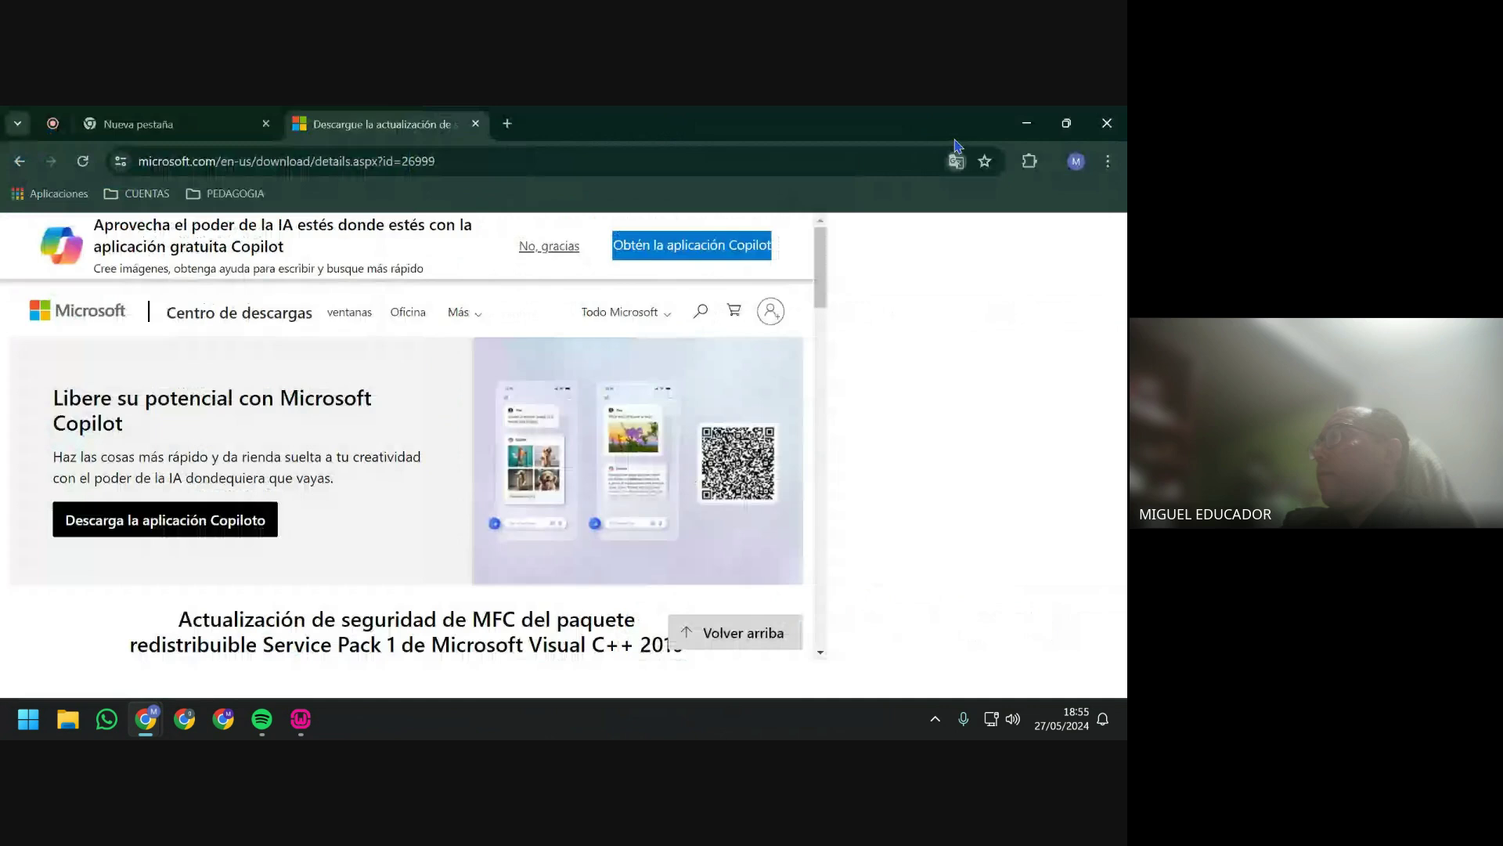
Set the download language of the Visual C++ 2010 SP1 Redistributable Package page to Spanish.
scroll(797, 478, "down", 5)
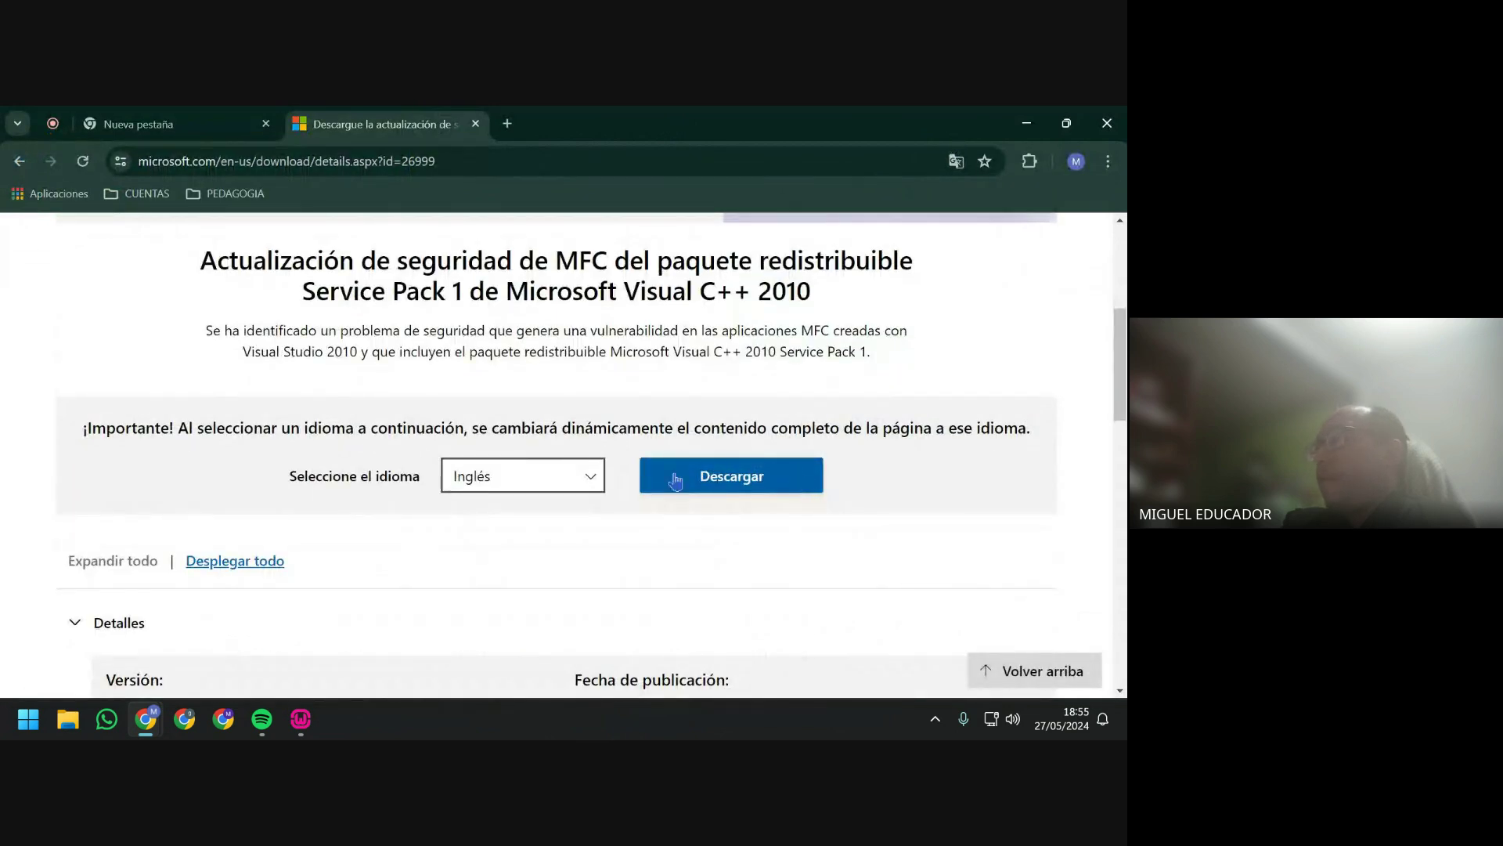
left_click(600, 479)
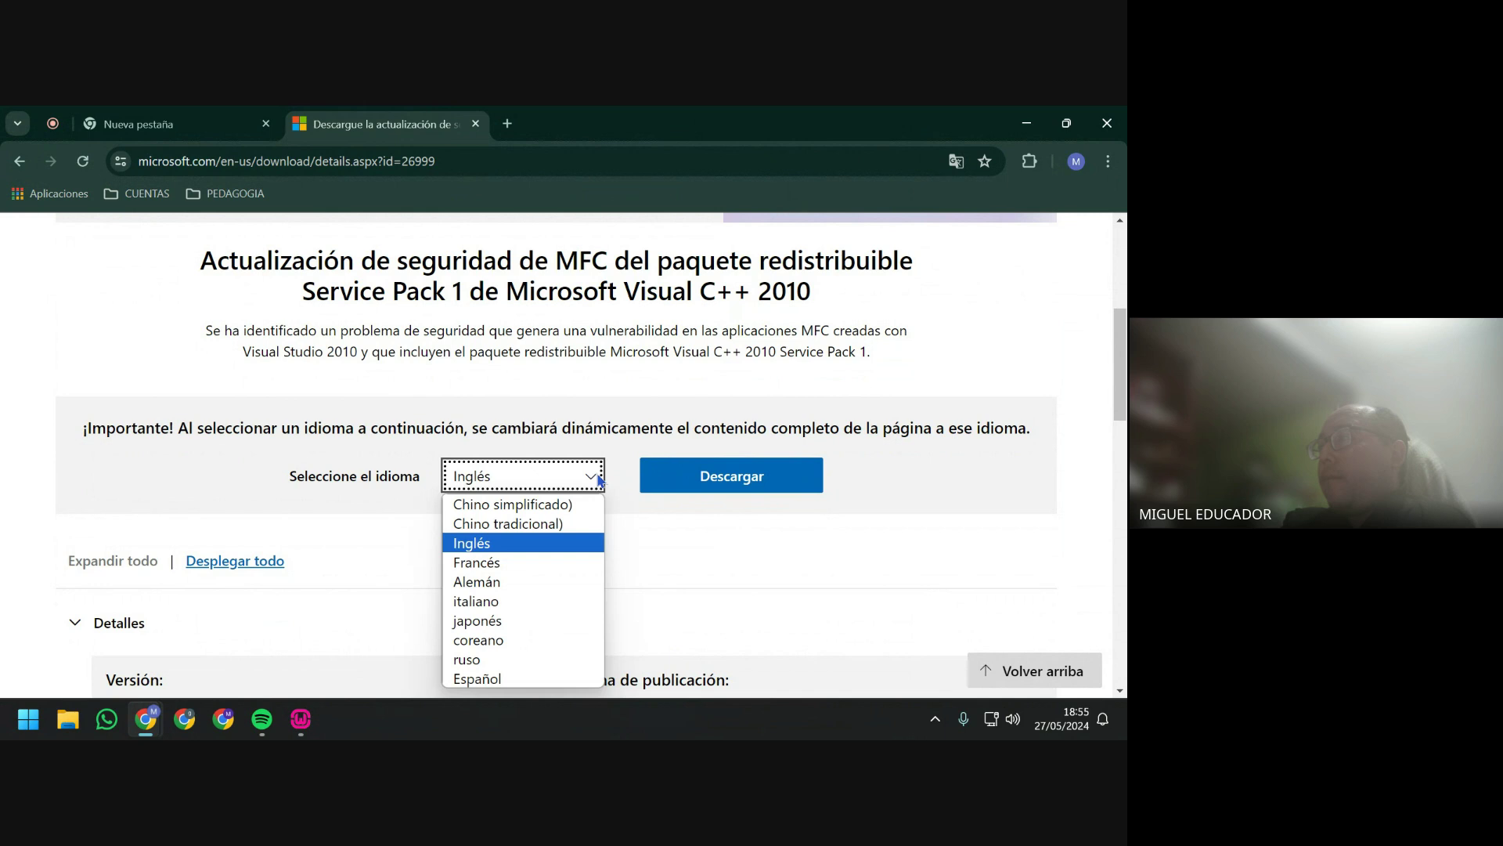
left_click(563, 679)
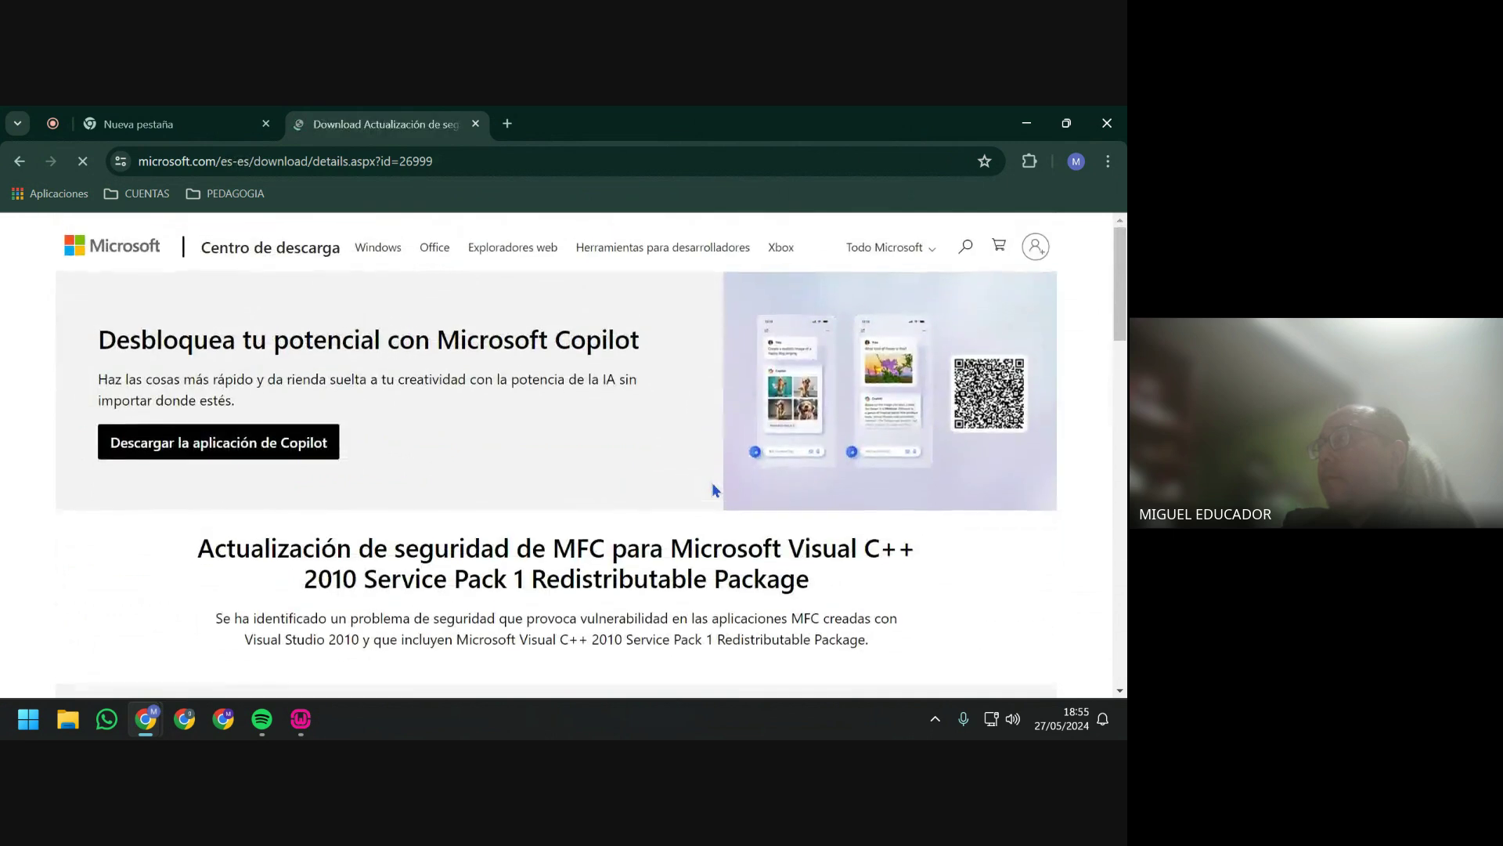
scroll(705, 516, "down", 2)
scroll(711, 531, "down", 1)
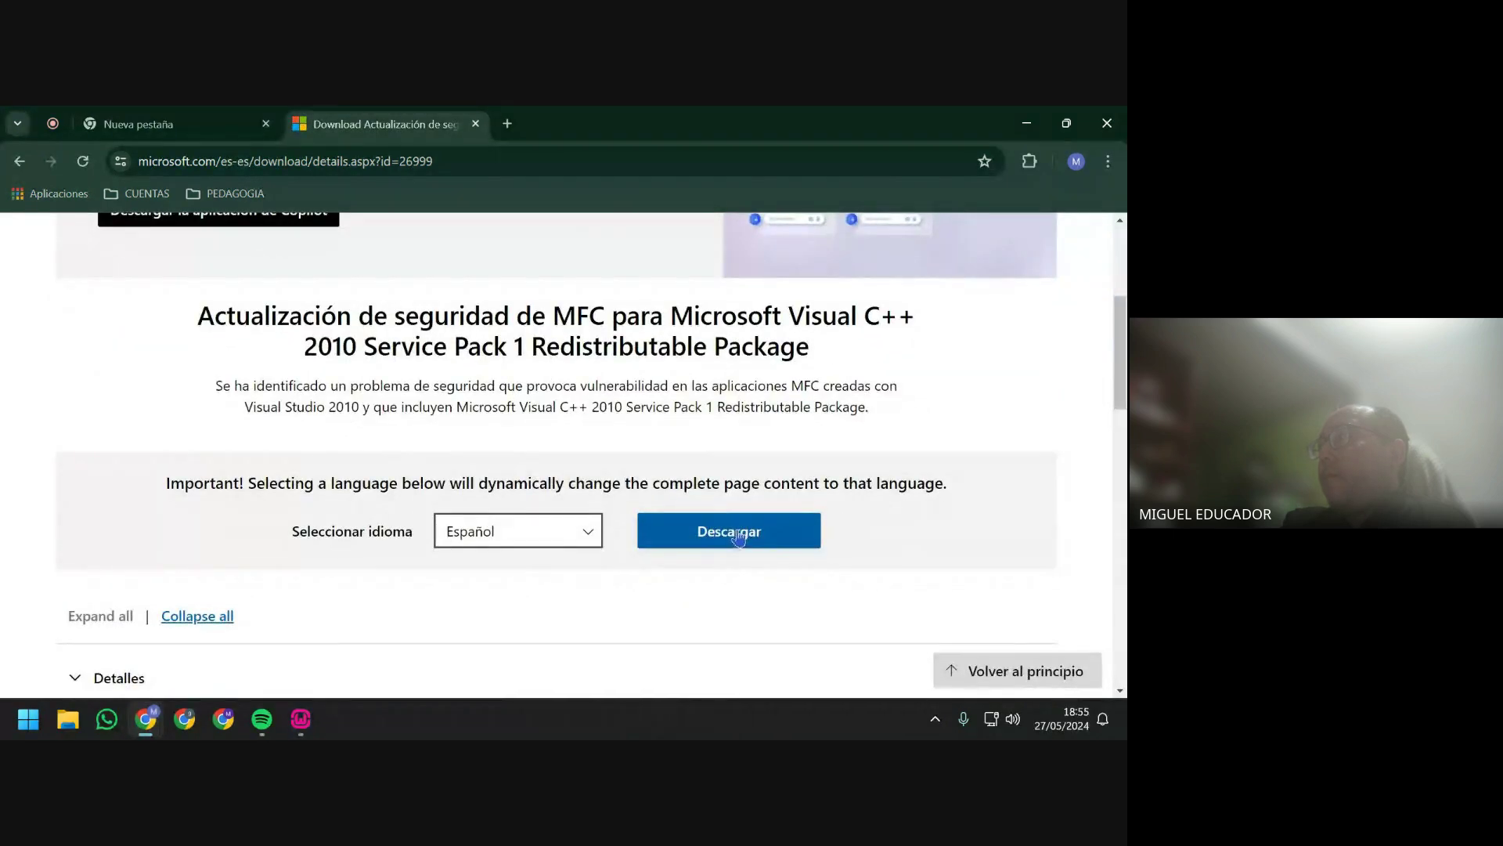
Select vcredist_x64.exe, vcredist_x86.exe and vcredist_ia64.exe and download all three.
left_click(739, 535)
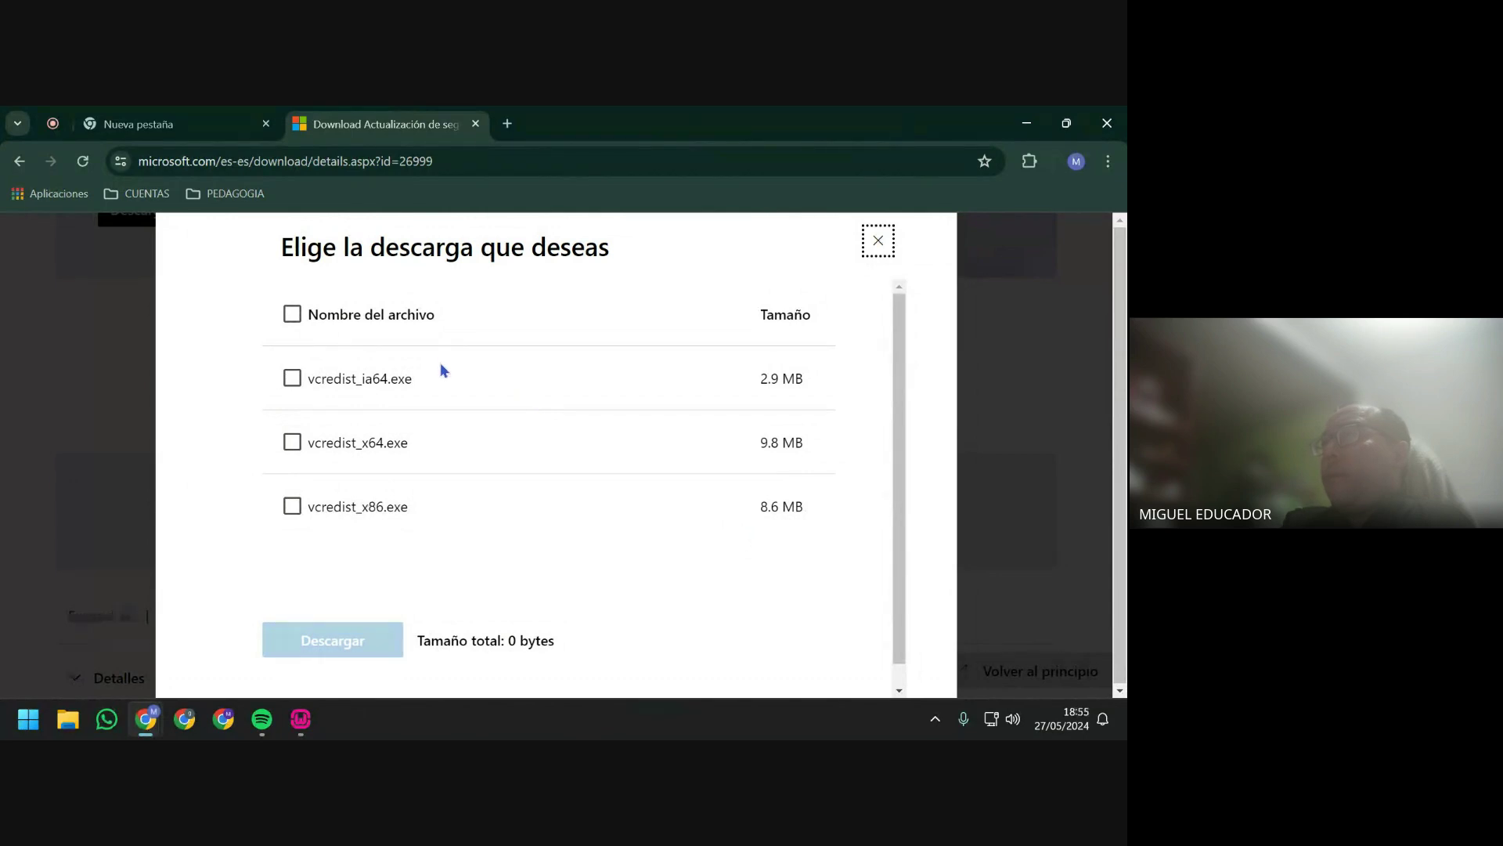
left_click(402, 445)
left_click(397, 510)
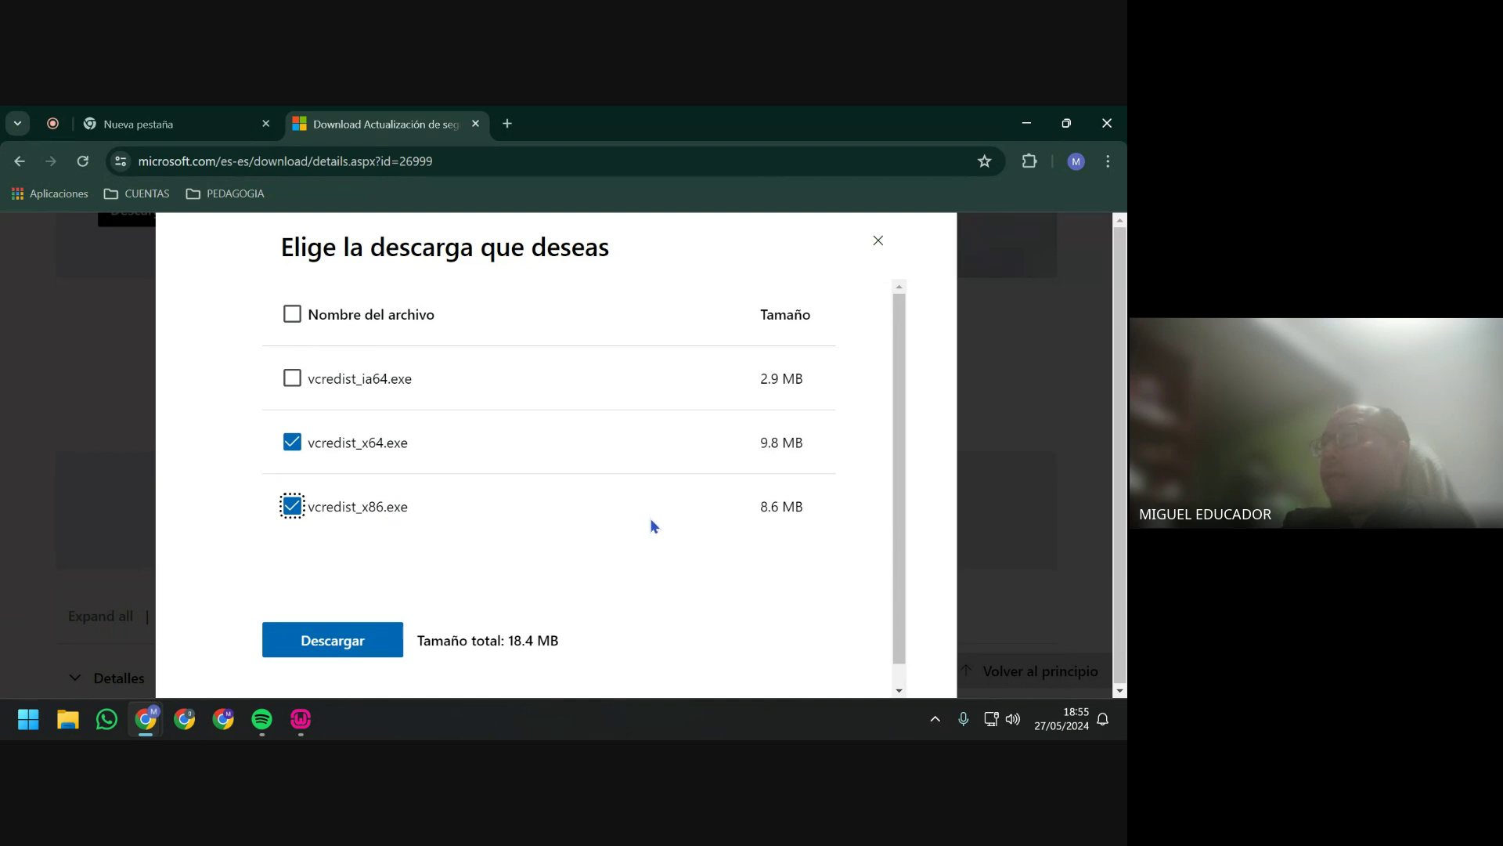
left_click(398, 390)
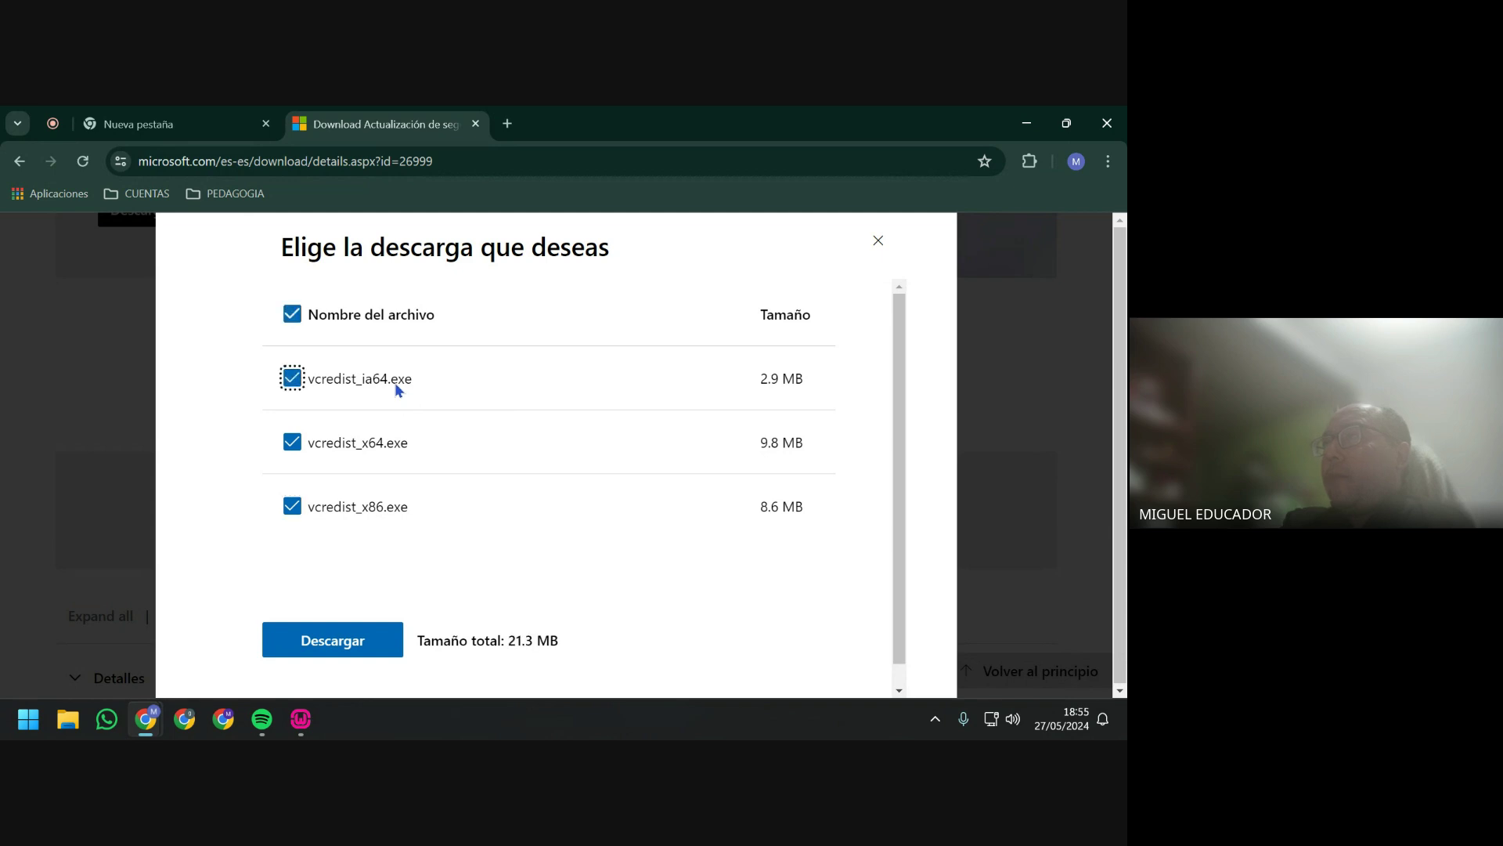
left_click(369, 633)
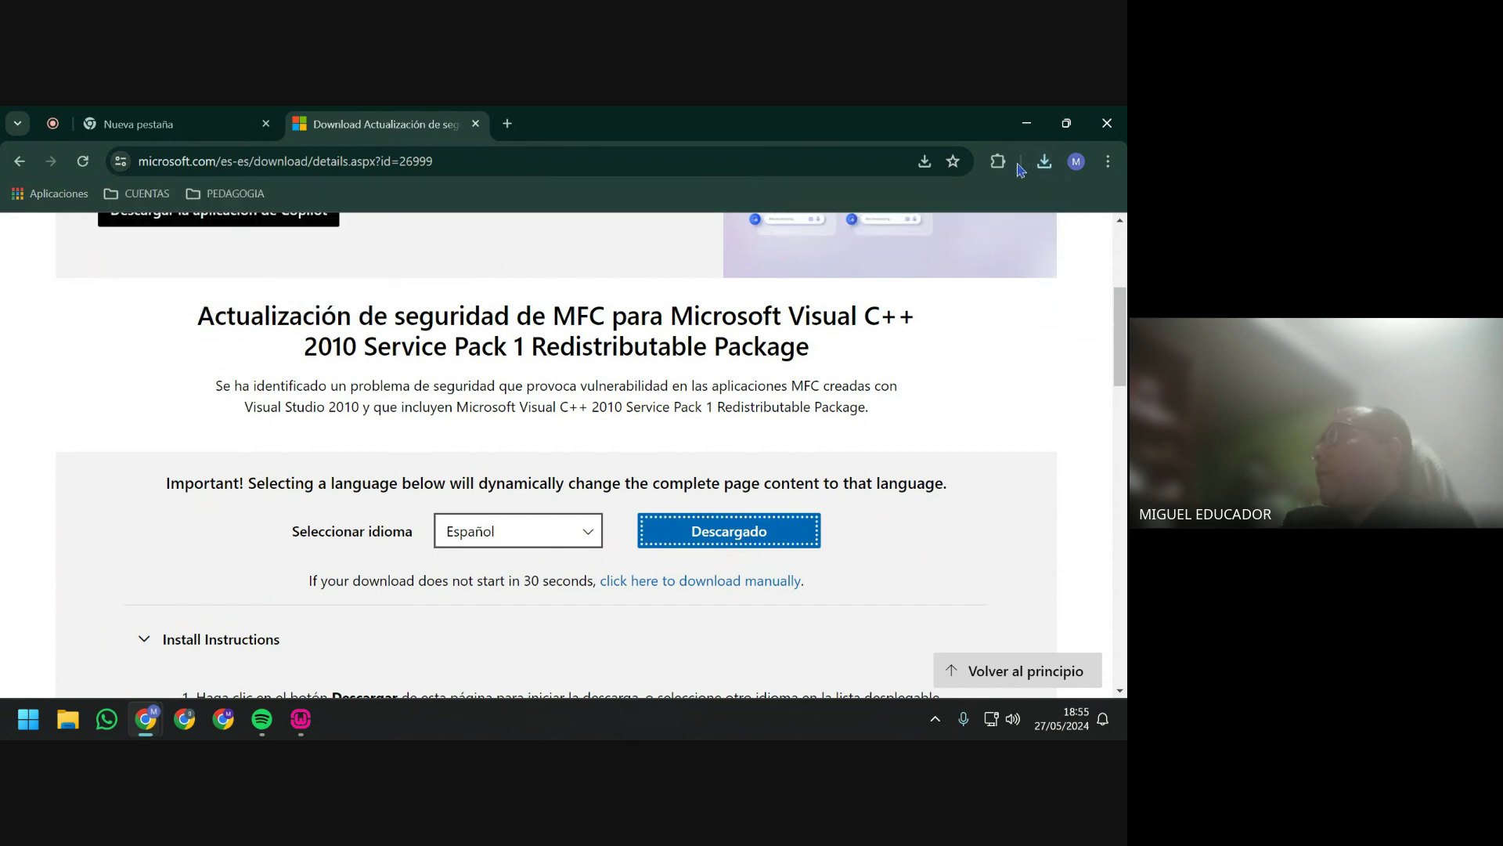
Check the recent downloads and download vcredist_ia64.exe again on its own.
left_click(1049, 166)
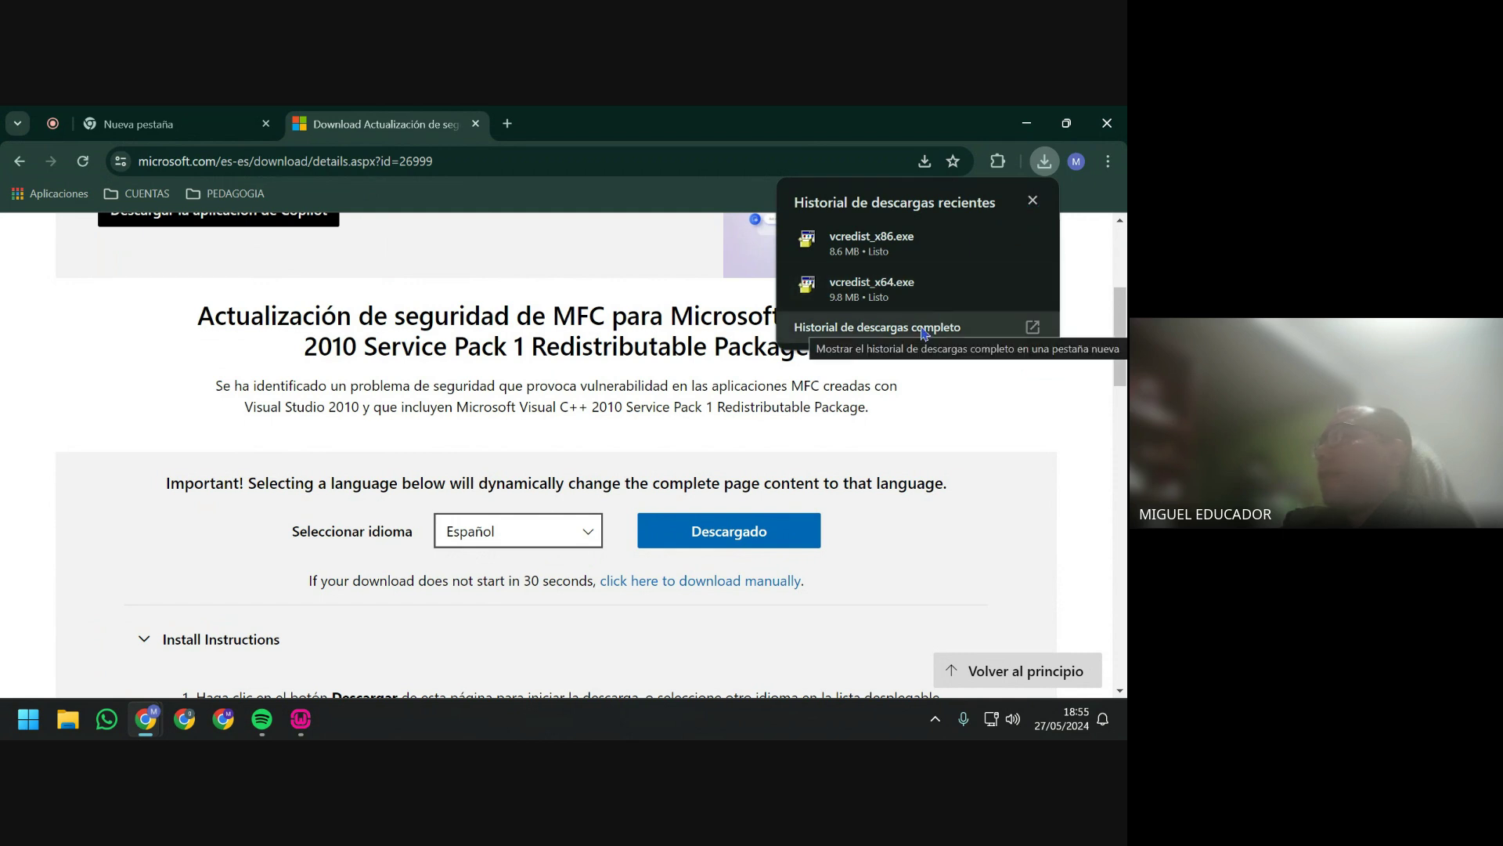
left_click(690, 546)
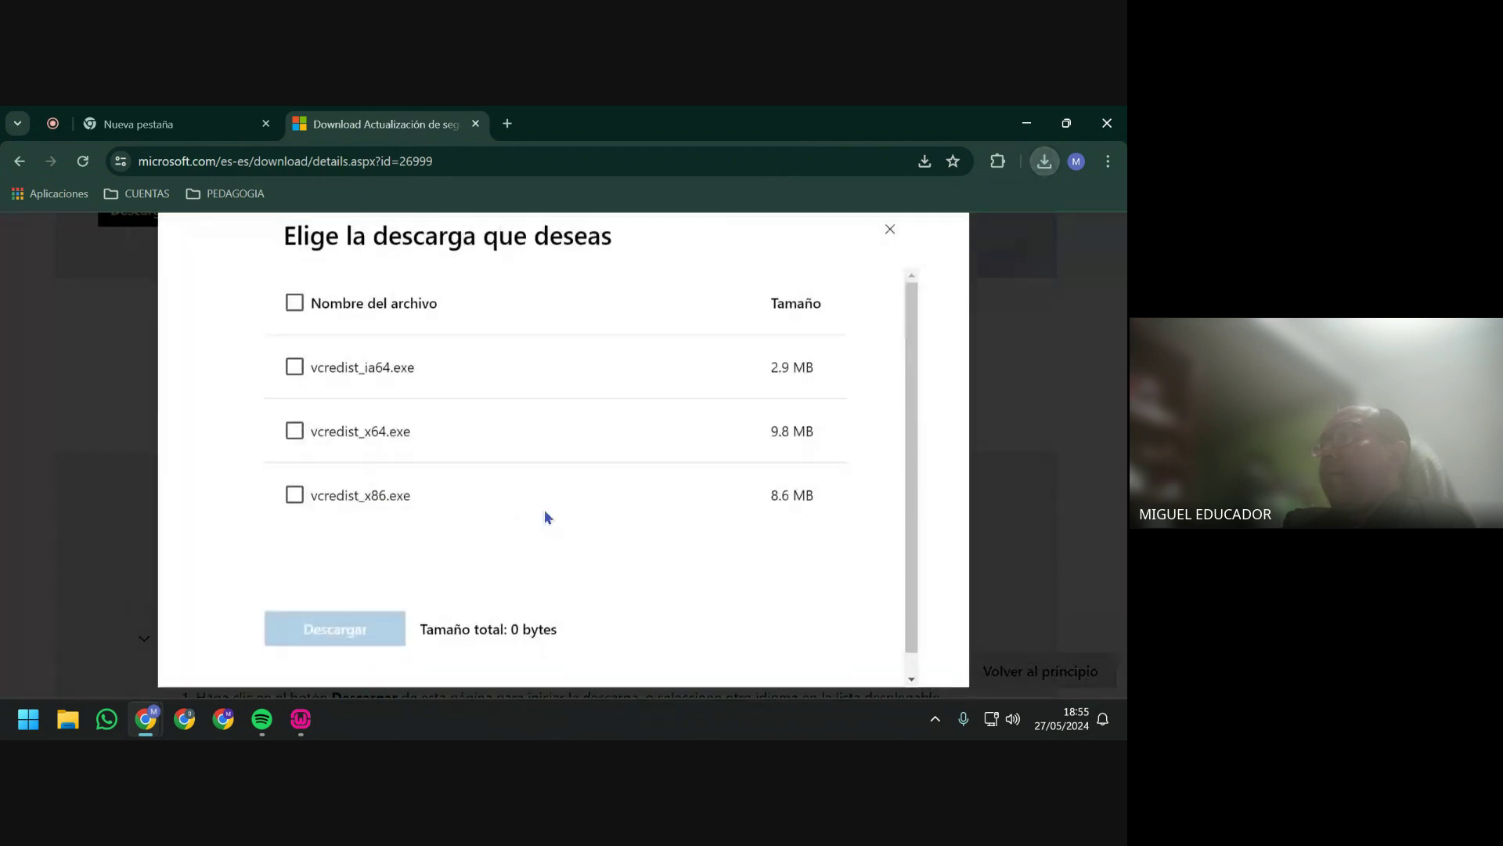
left_click(296, 383)
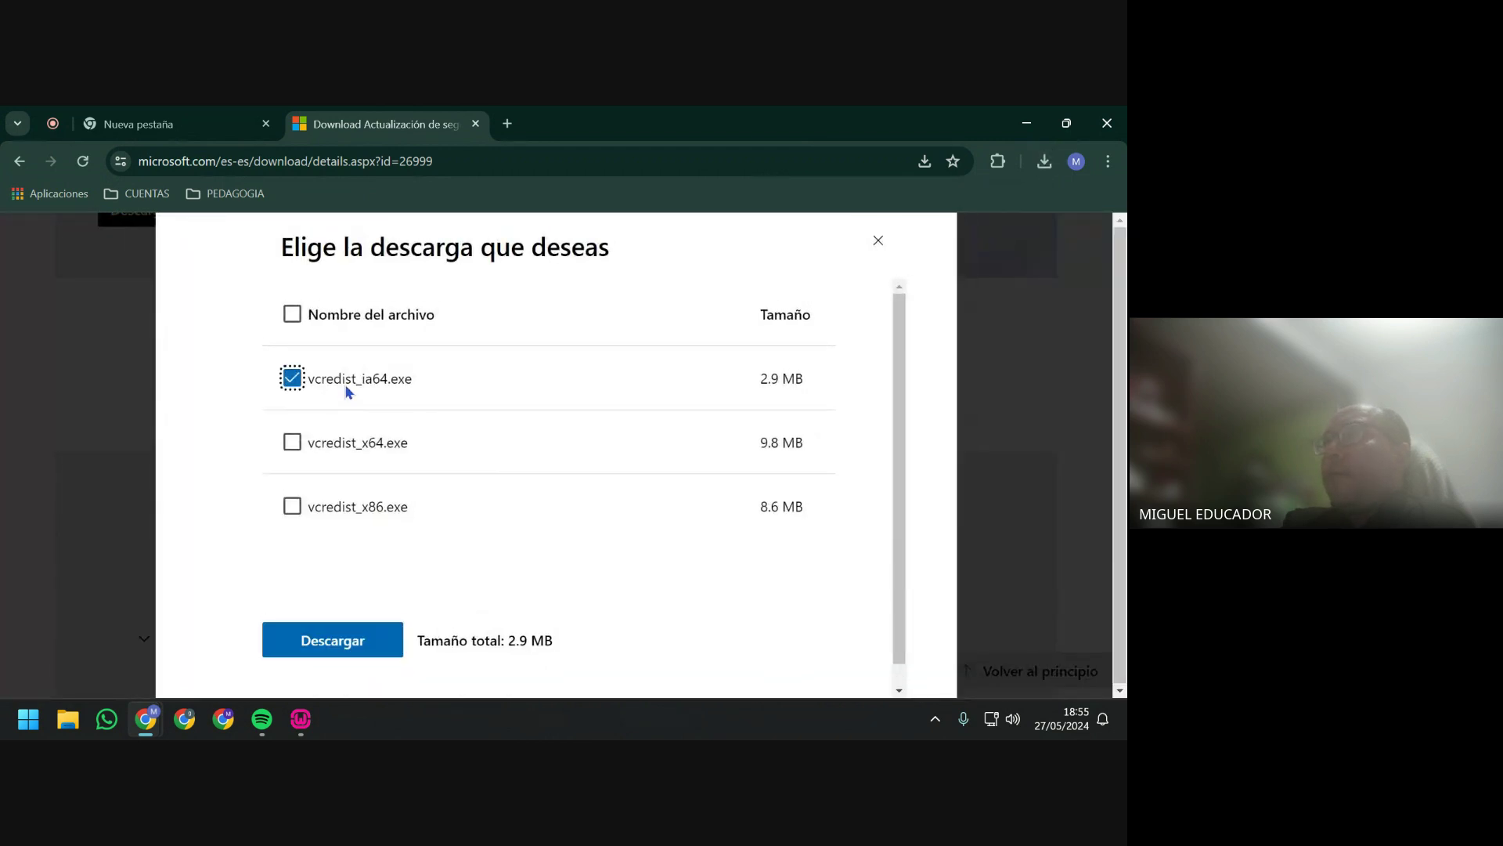
left_click(368, 648)
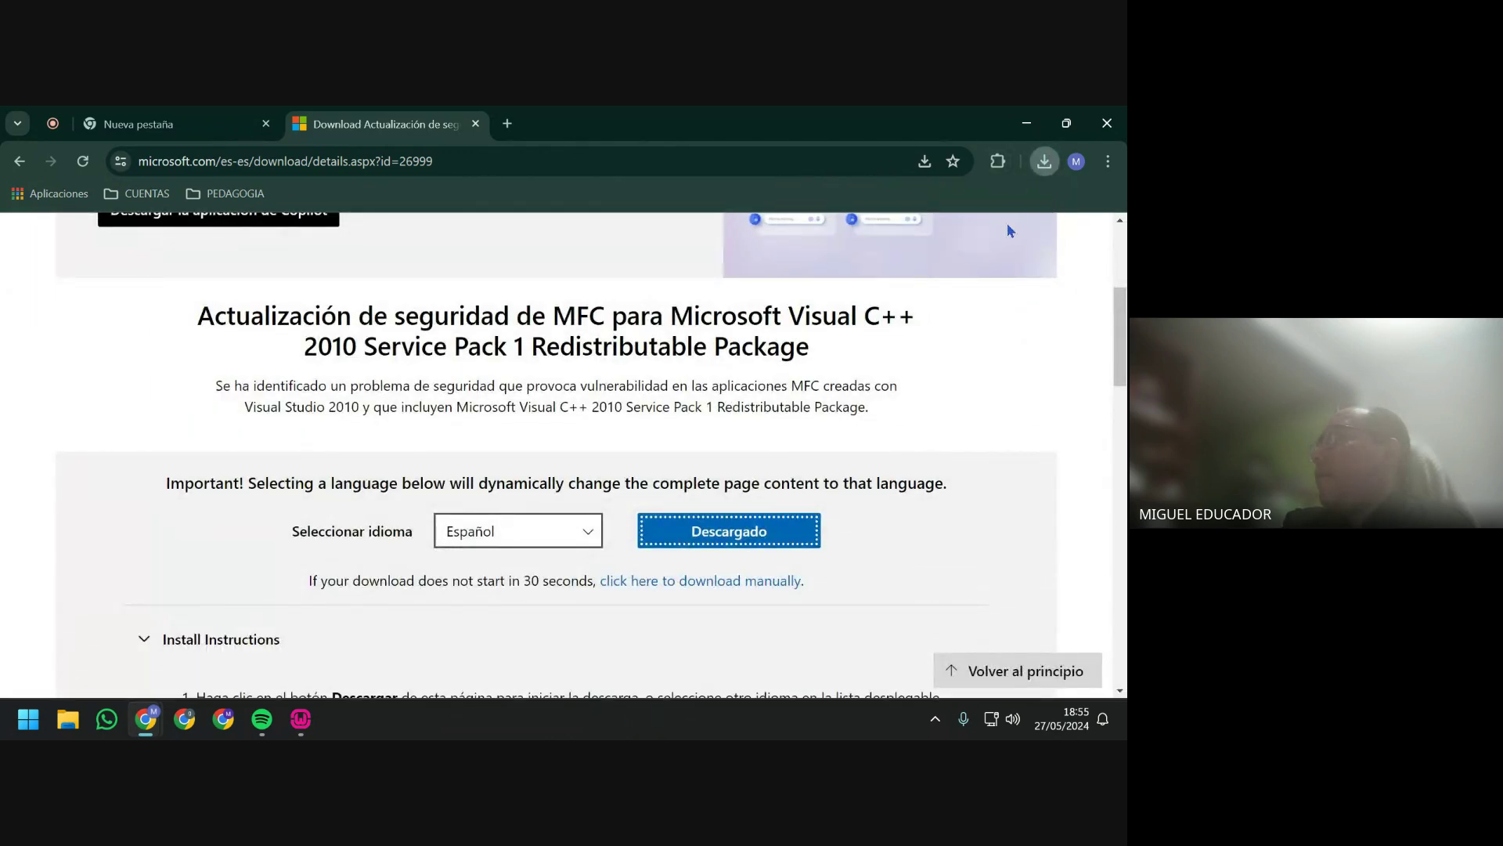
Open the full download history and from it the folder containing the downloaded files.
left_click(1045, 163)
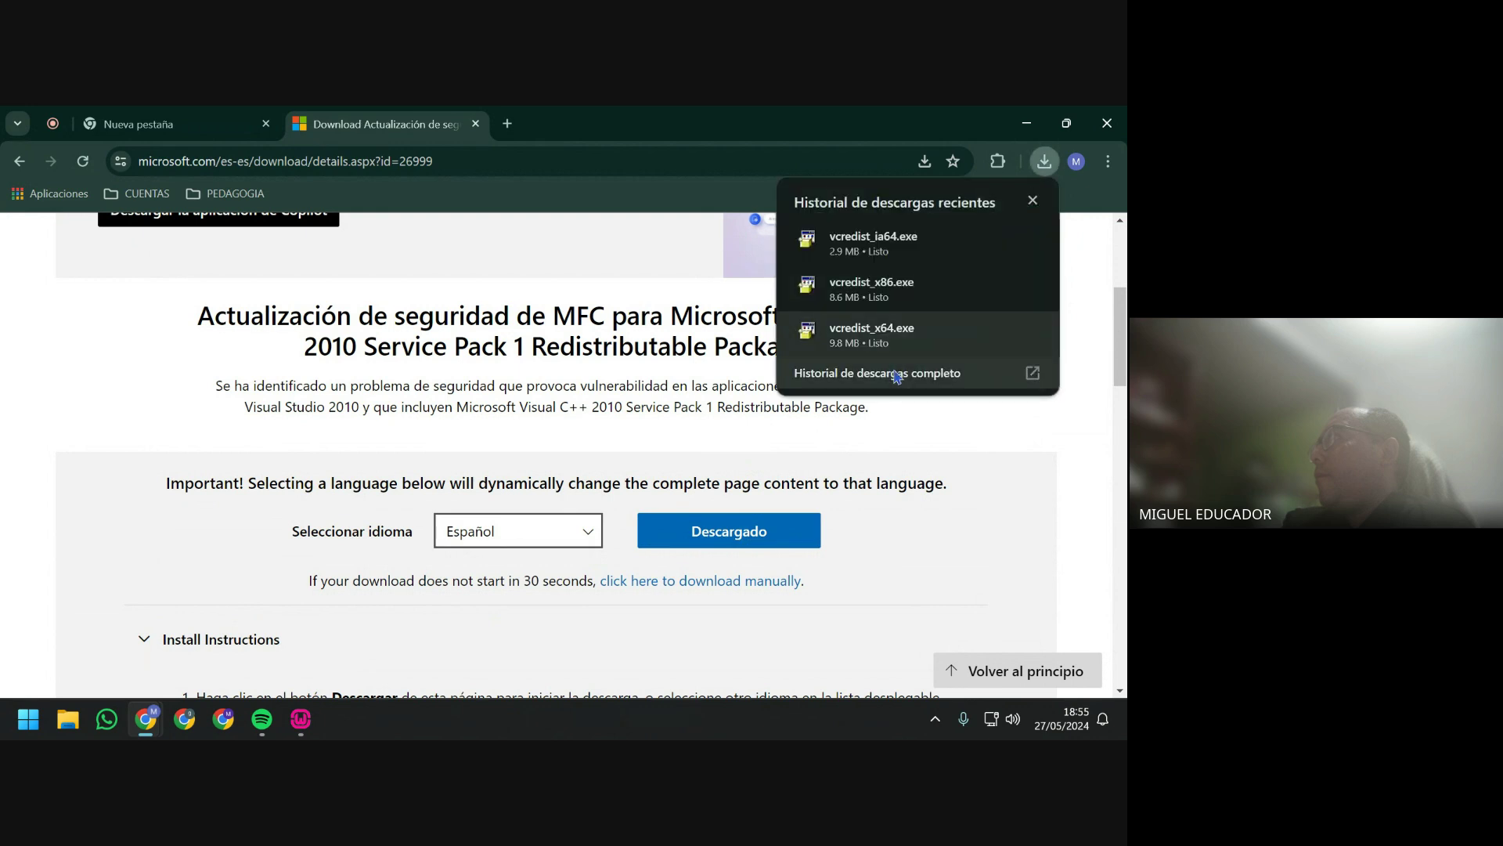
left_click(892, 374)
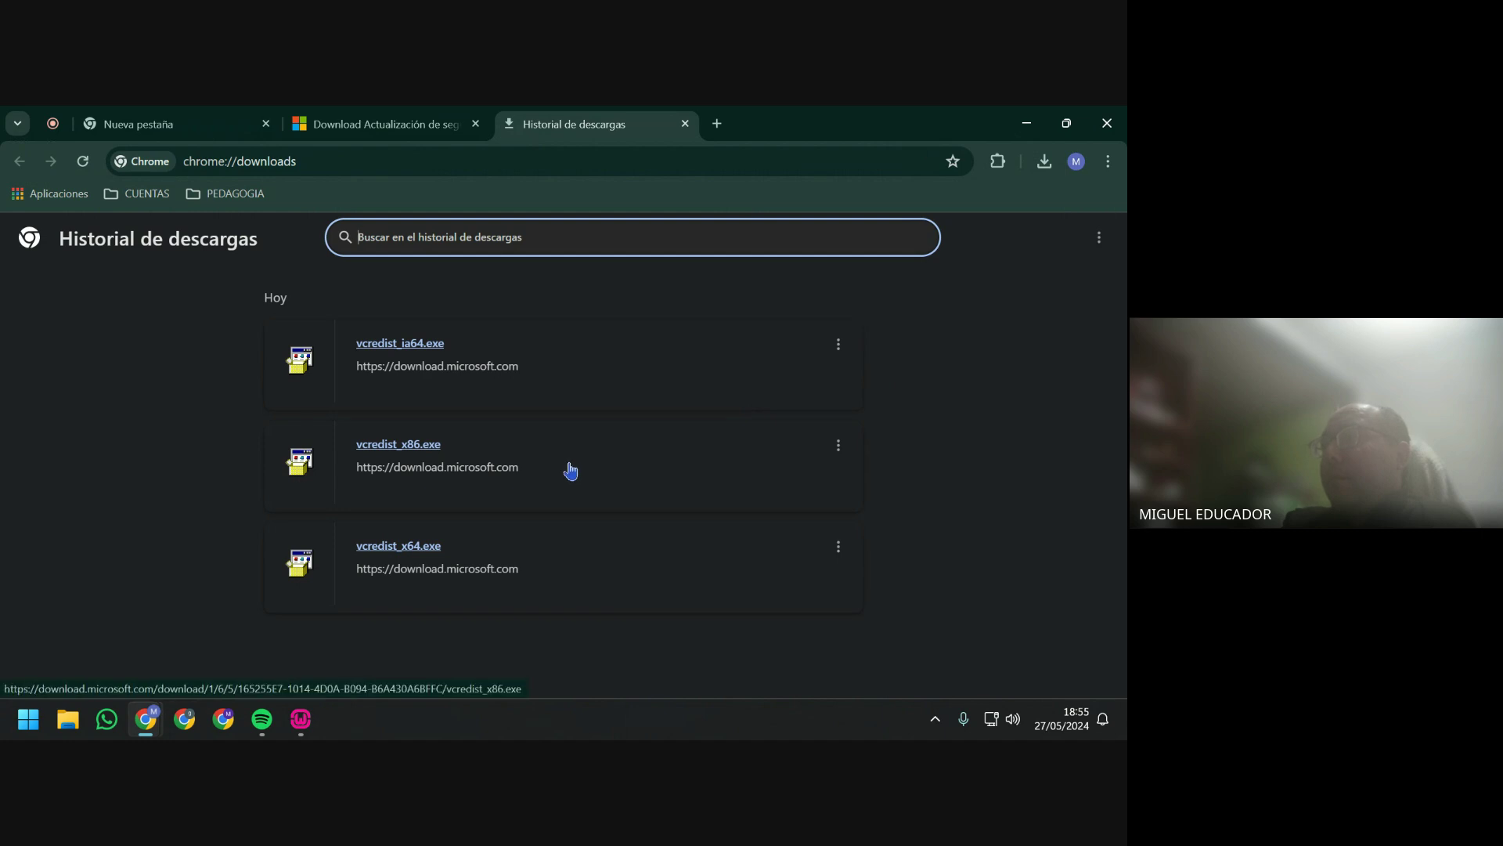
left_click(1099, 237)
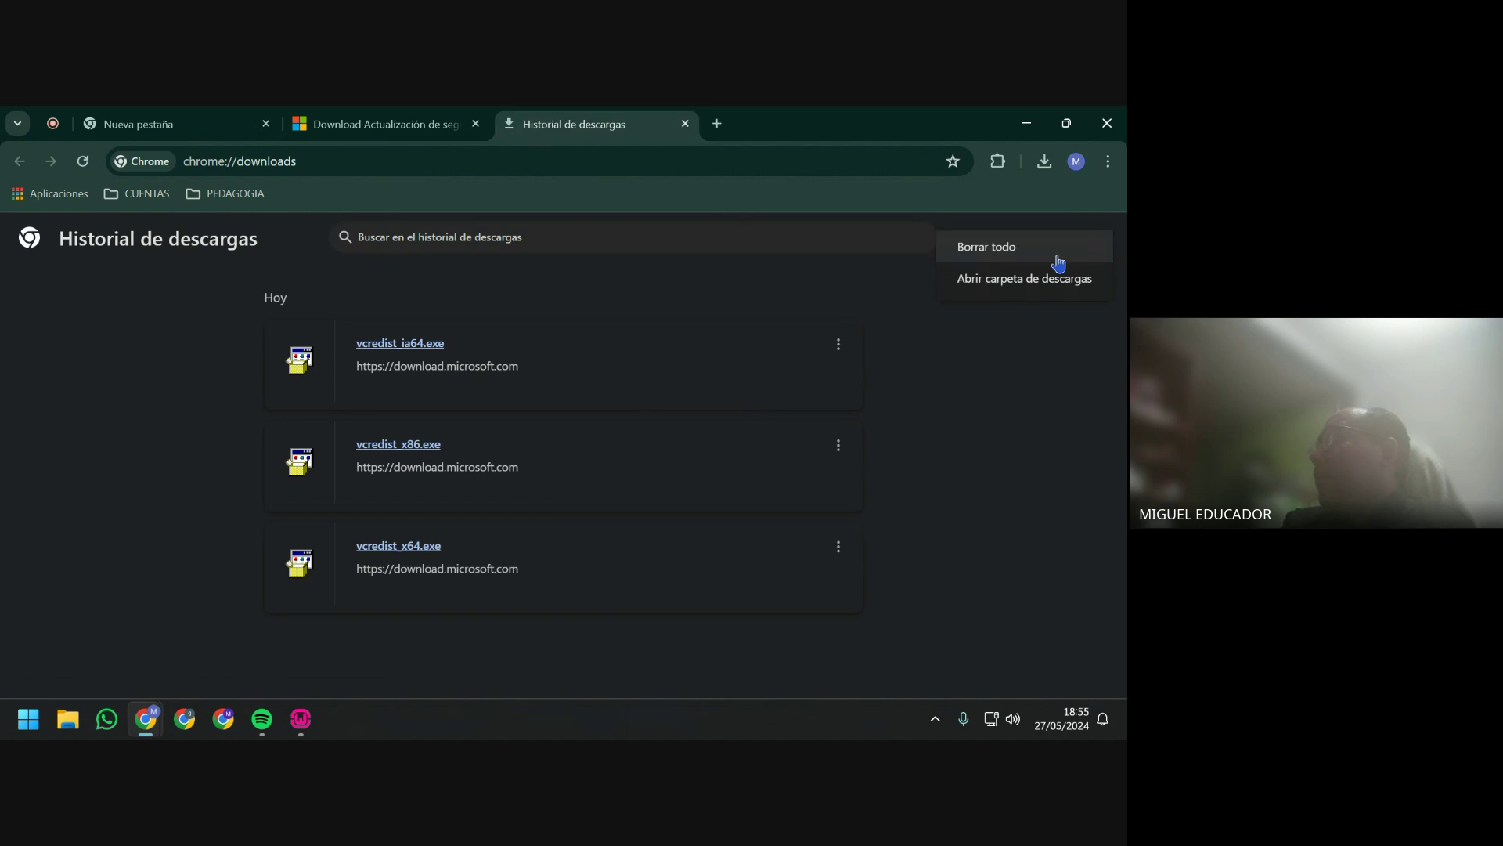
left_click(1038, 281)
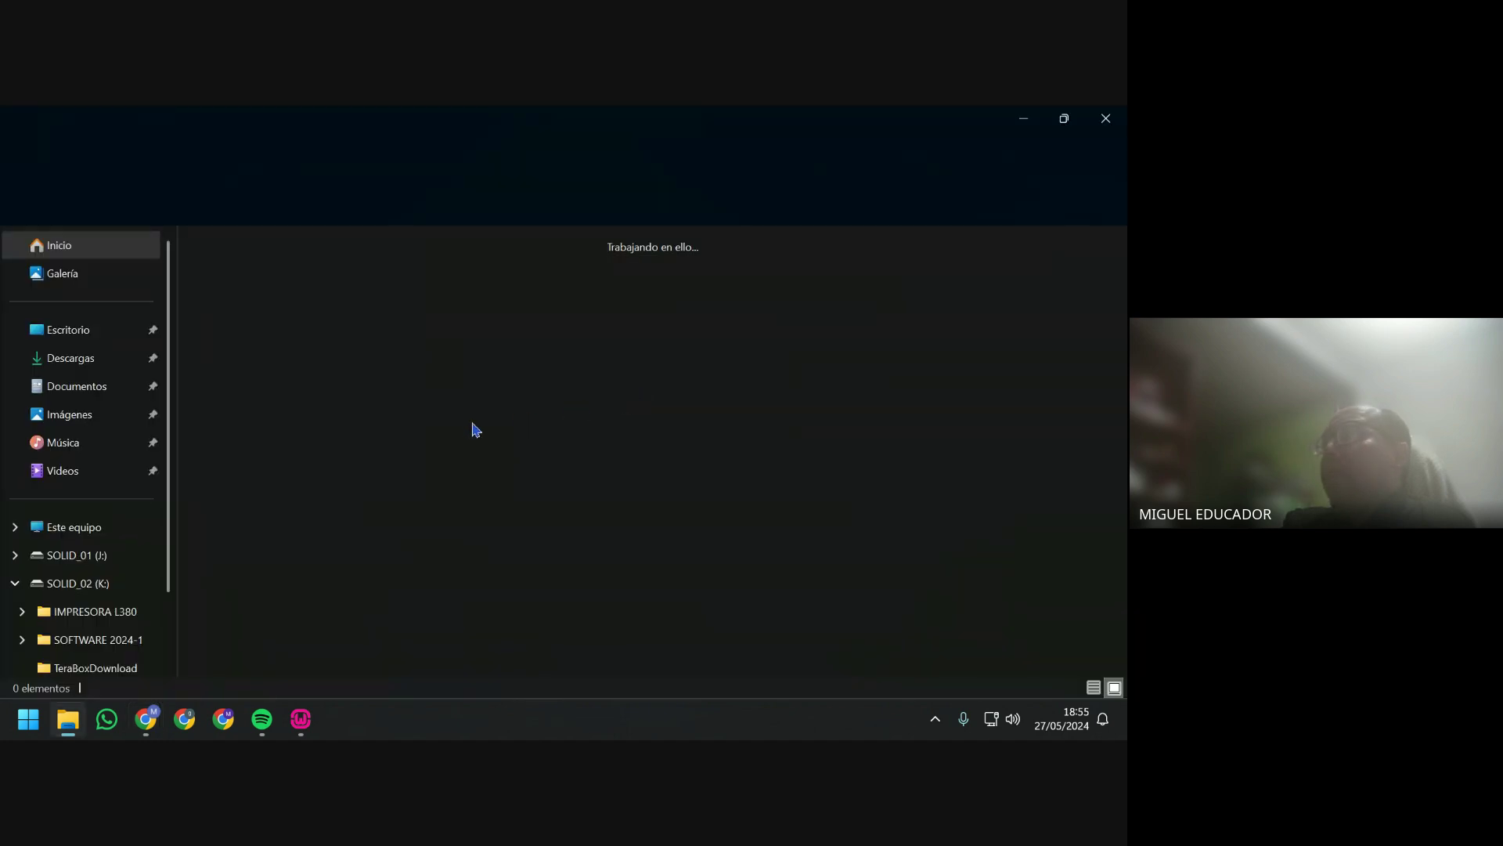
Move the three vcredist installers from Descargas into the desktop folder SOFTWARE PARA BASE DE DATOS.
left_click_drag(599, 468, 235, 301)
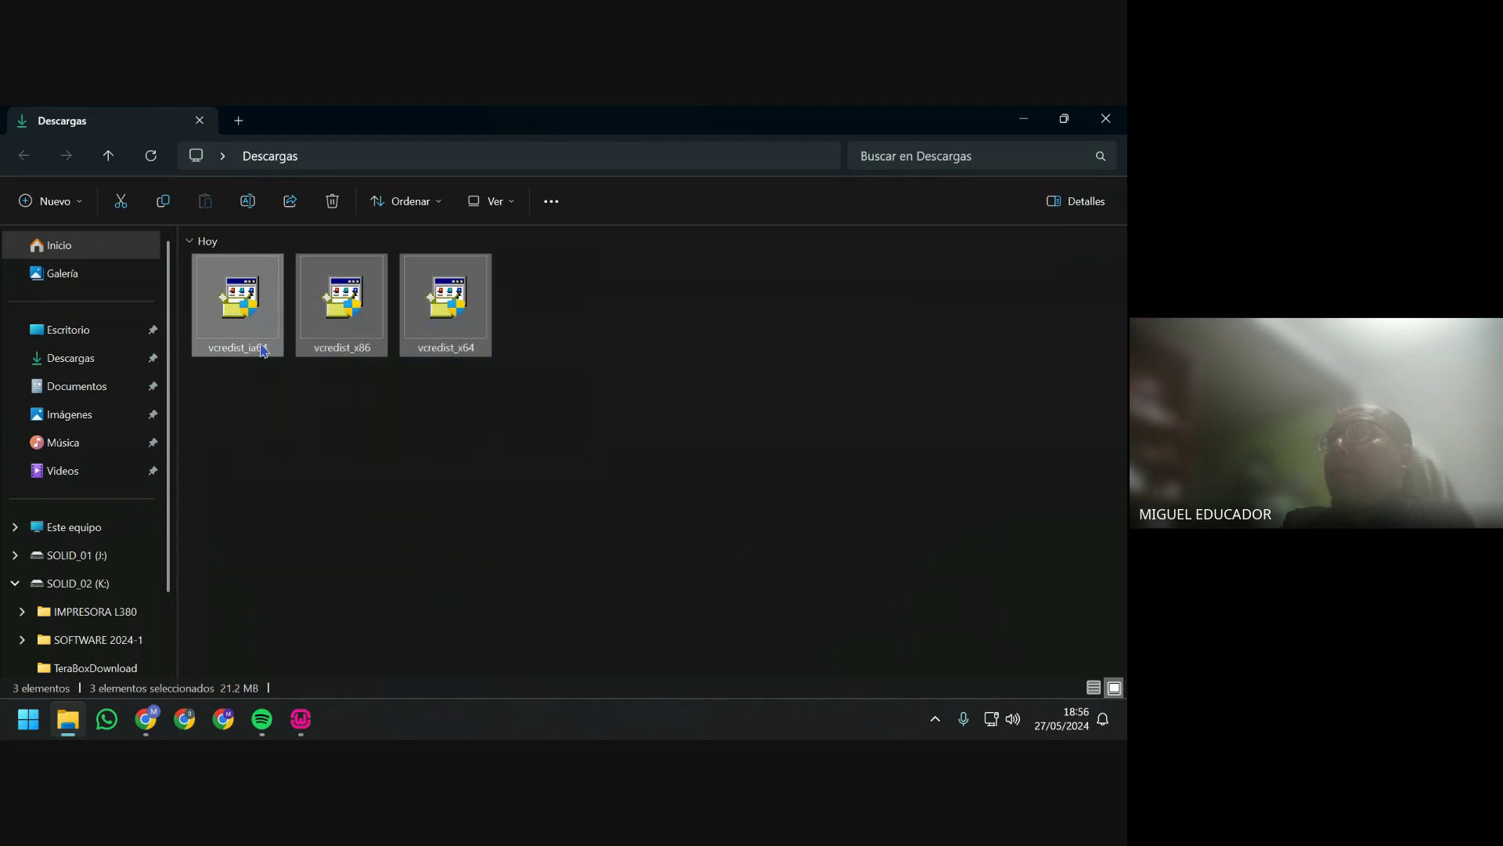
right_click(263, 350)
left_click(263, 309)
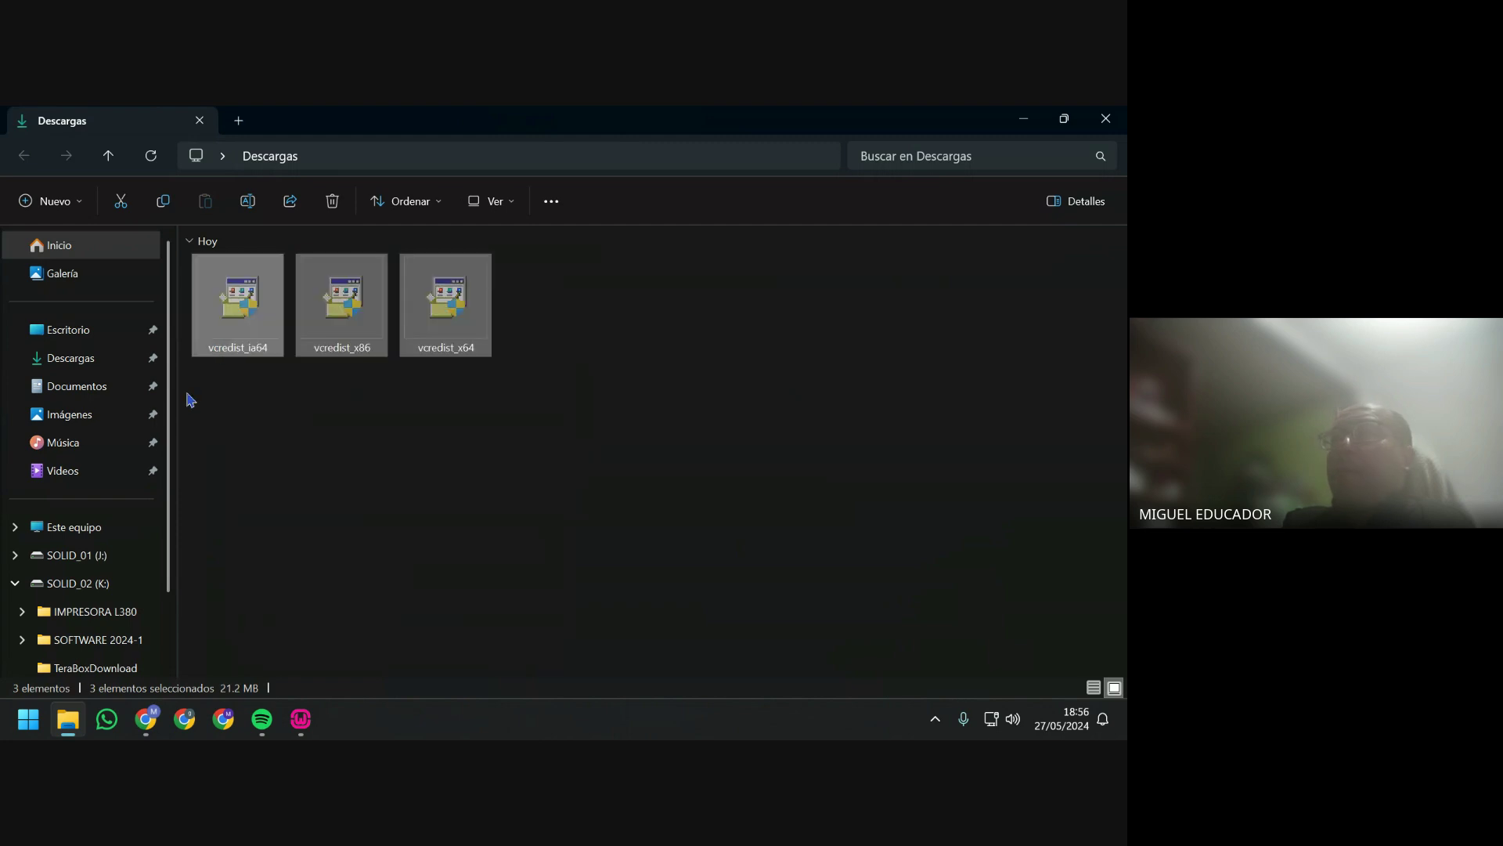
left_click(69, 330)
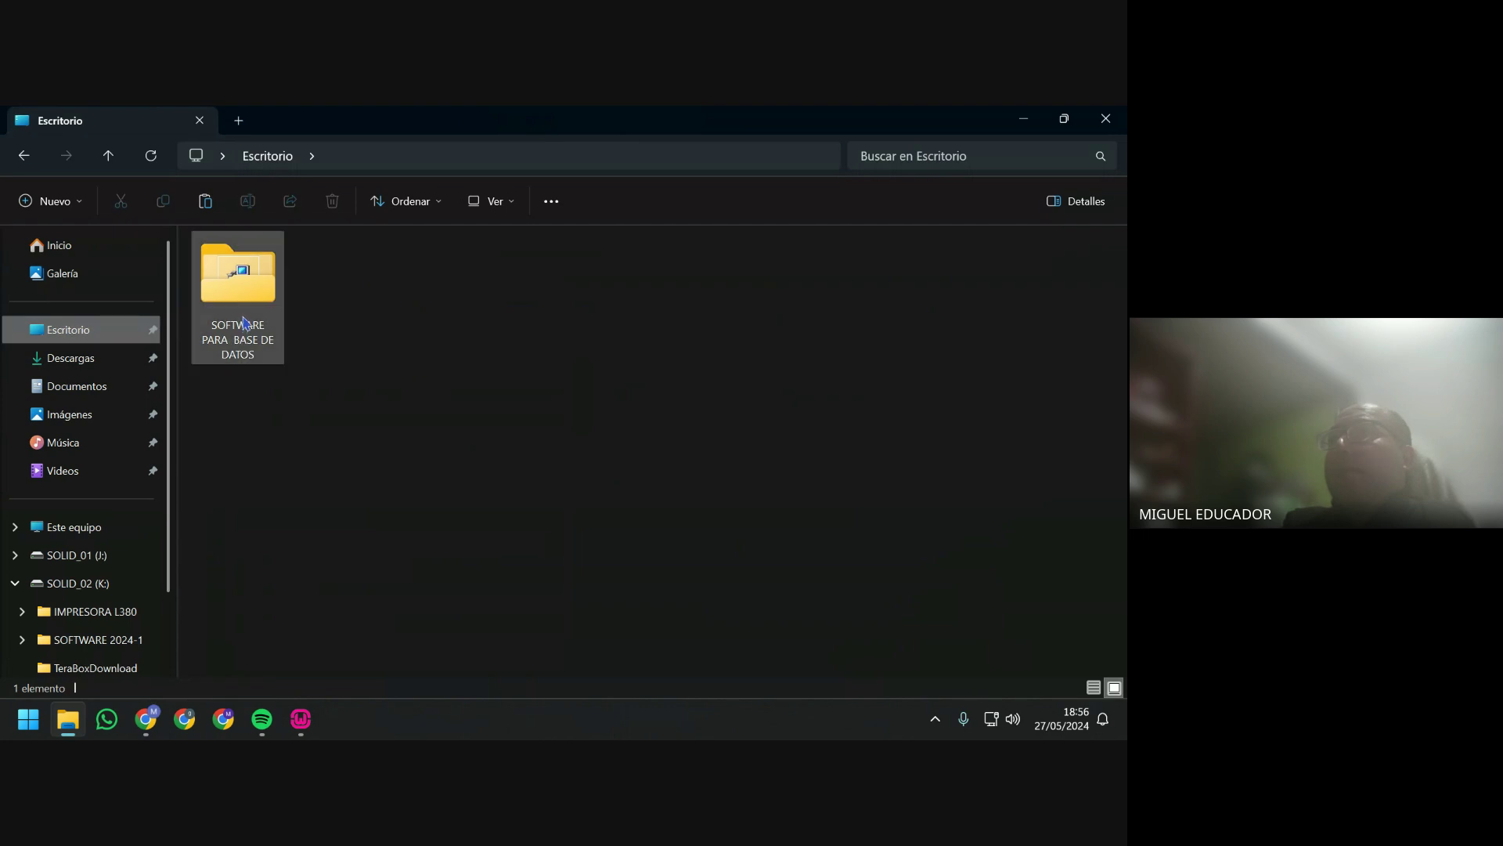
double_click(238, 284)
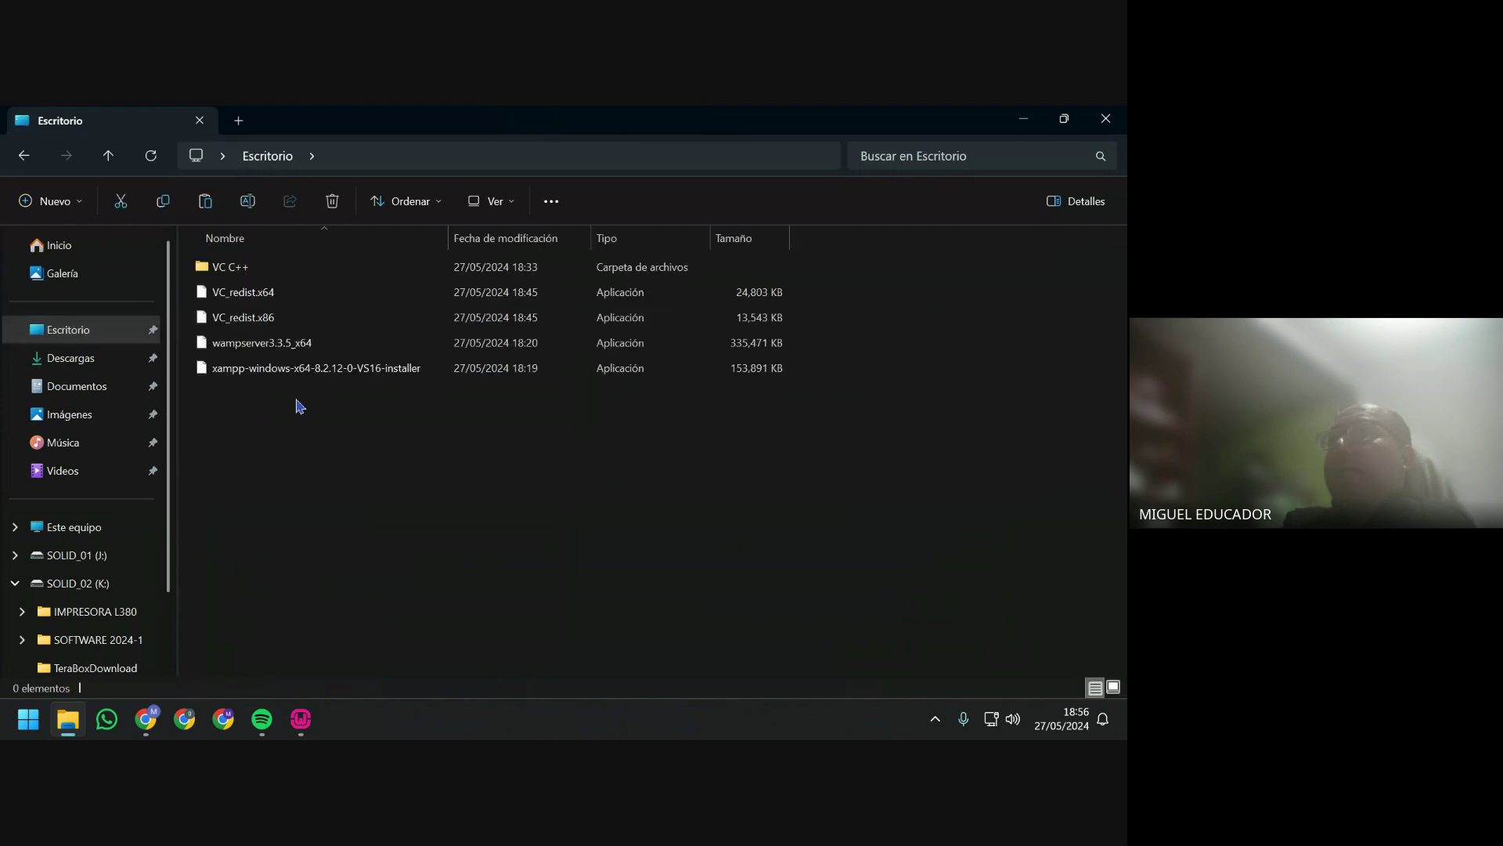
right_click(282, 470)
left_click(318, 506)
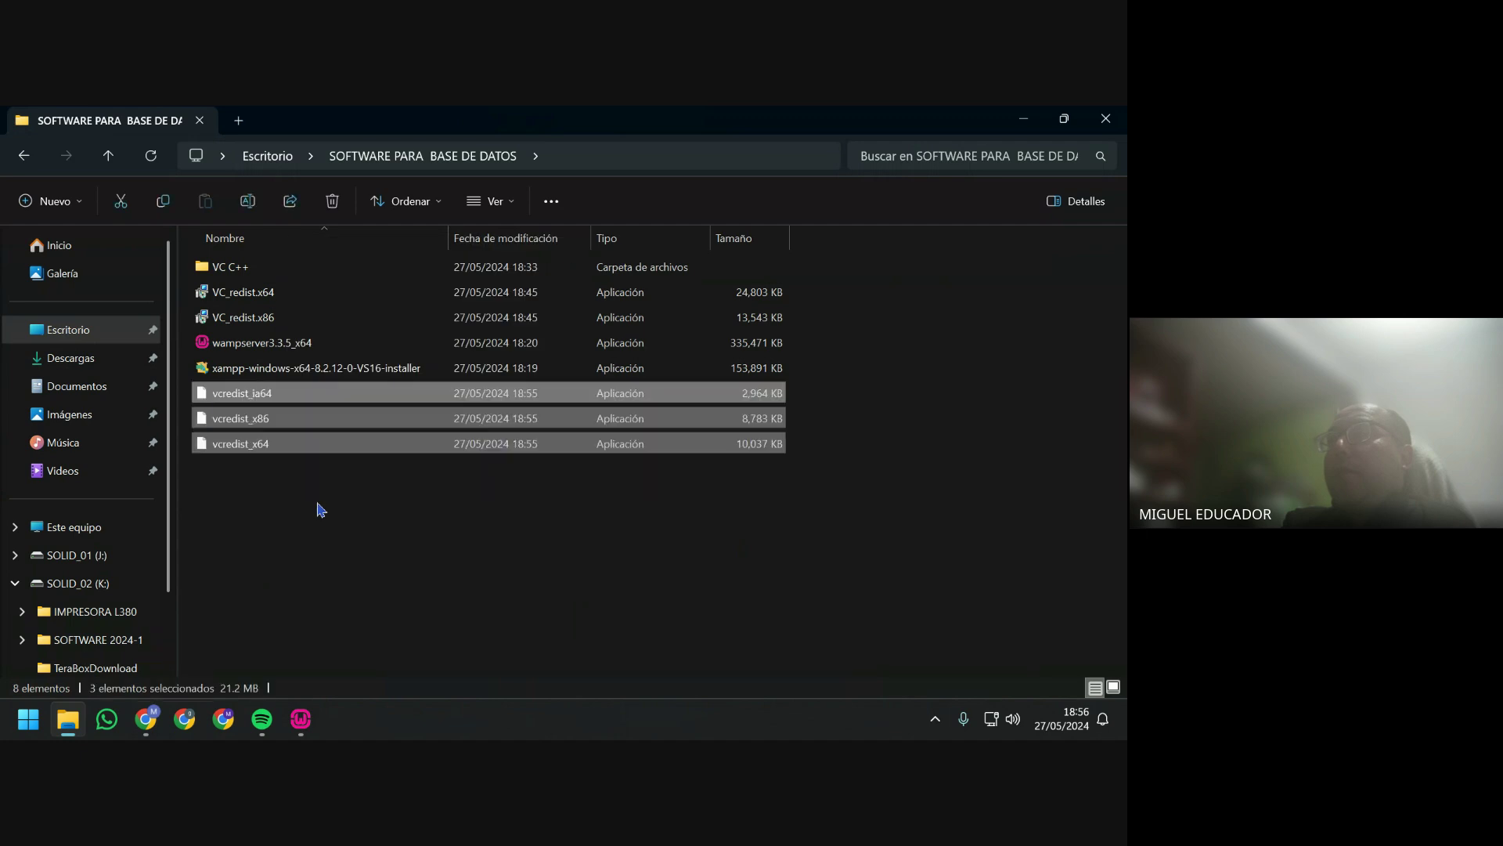
Try to install the Visual C++ 2010 IA64 Redistributable with vcredist_ia64 and close its setup.
left_click(274, 417)
double_click(270, 392)
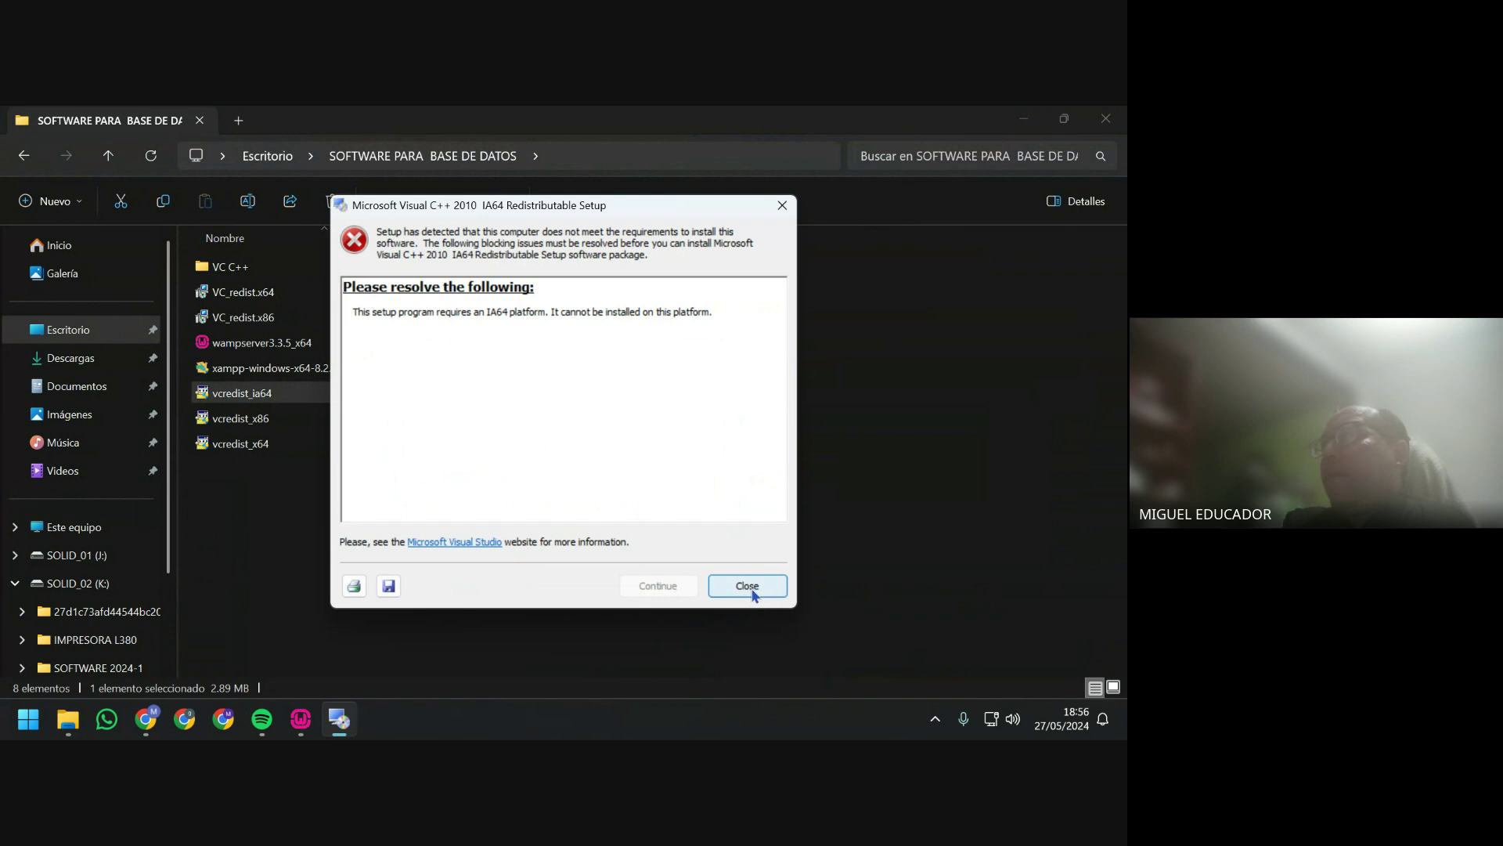
left_click(745, 586)
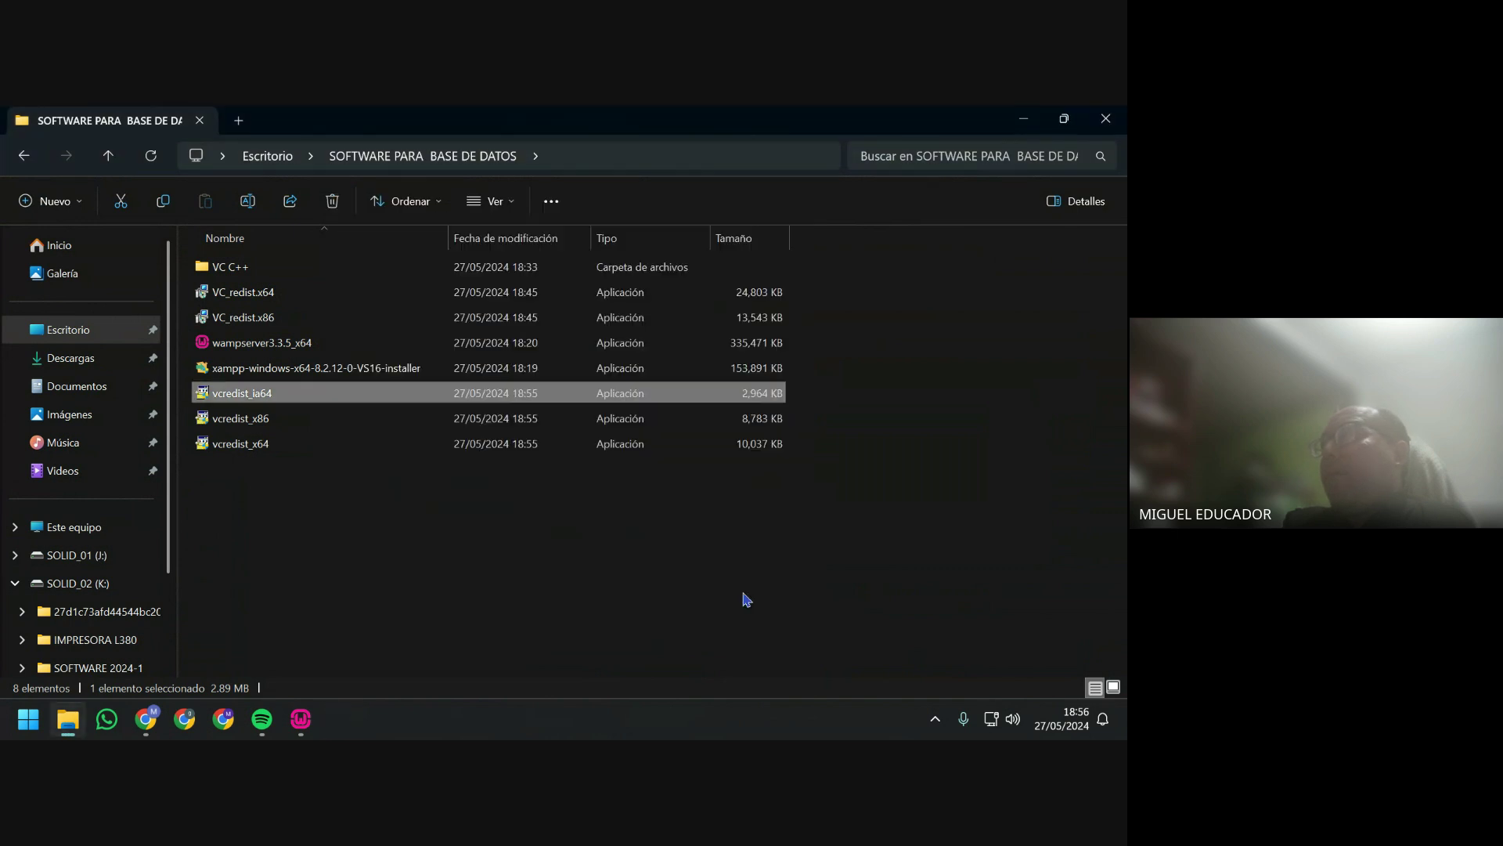
Install the Visual C++ 2010 x86 Redistributable with vcredist_x86, accepting the license terms, and finish its setup.
double_click(270, 422)
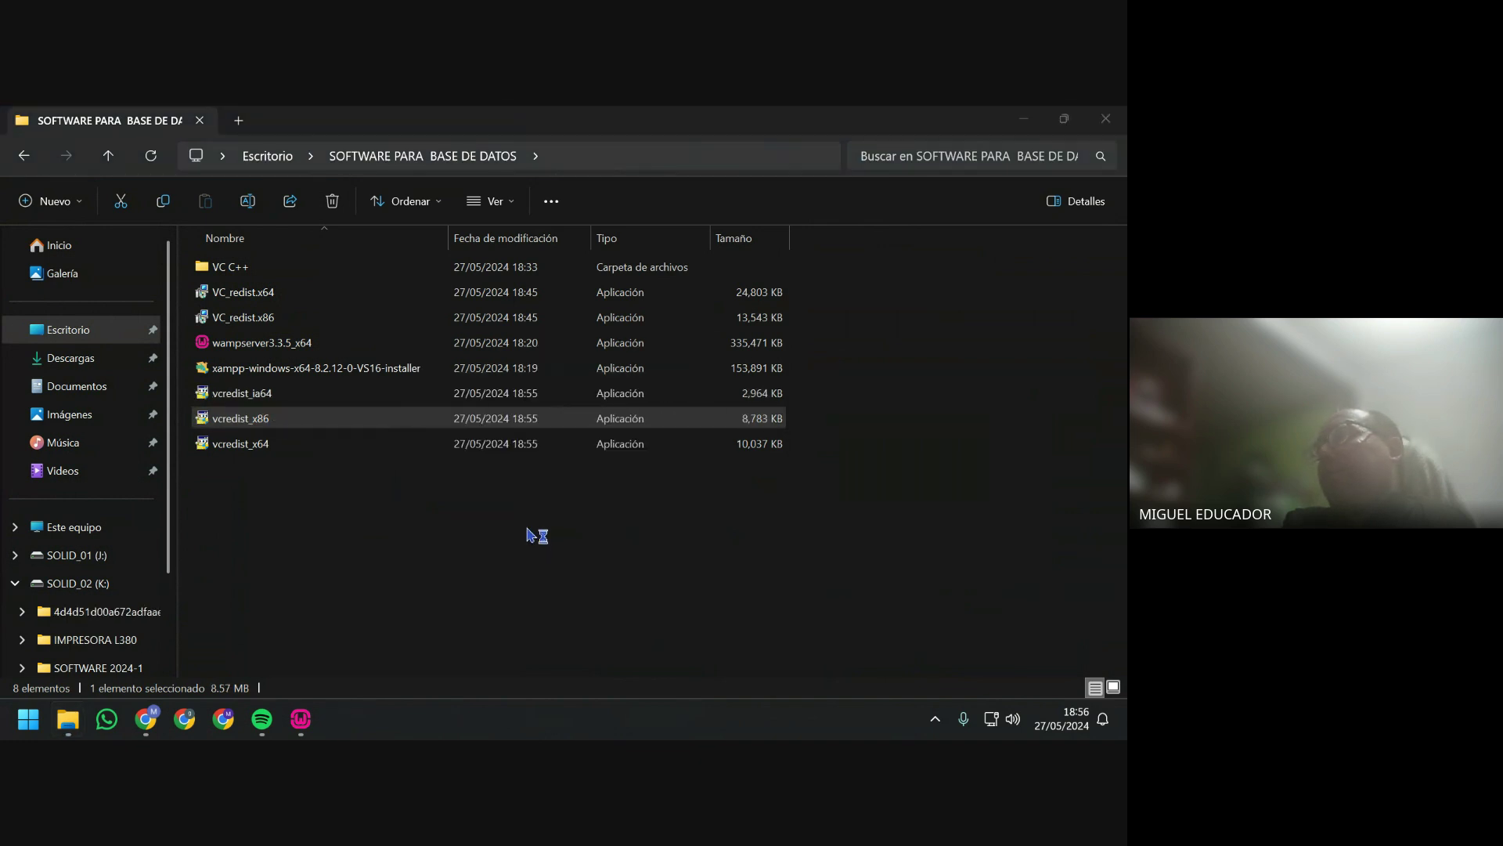
left_click(477, 452)
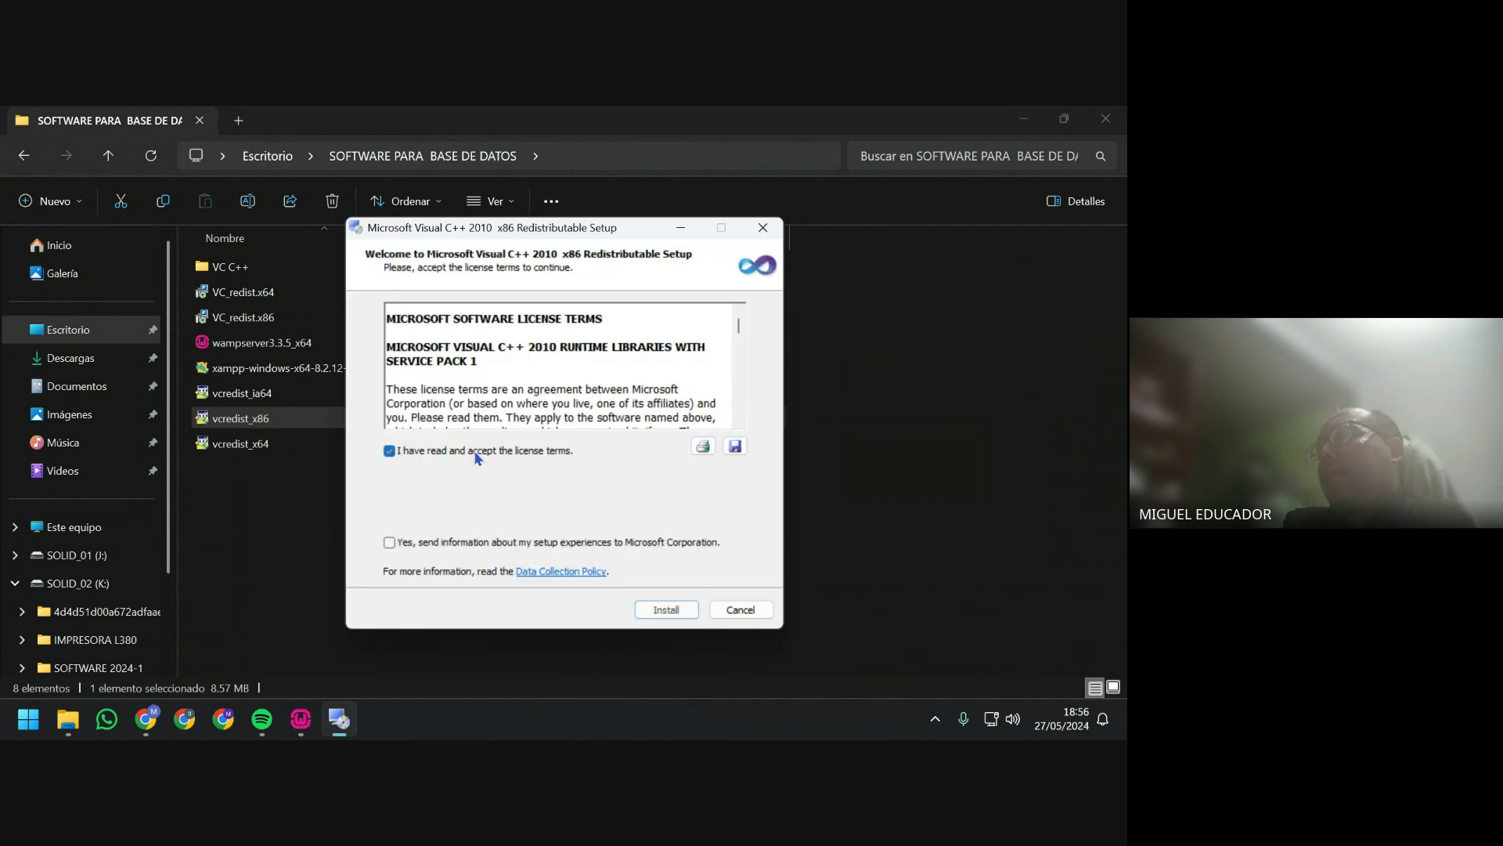
left_click(477, 452)
left_click(476, 452)
left_click(665, 609)
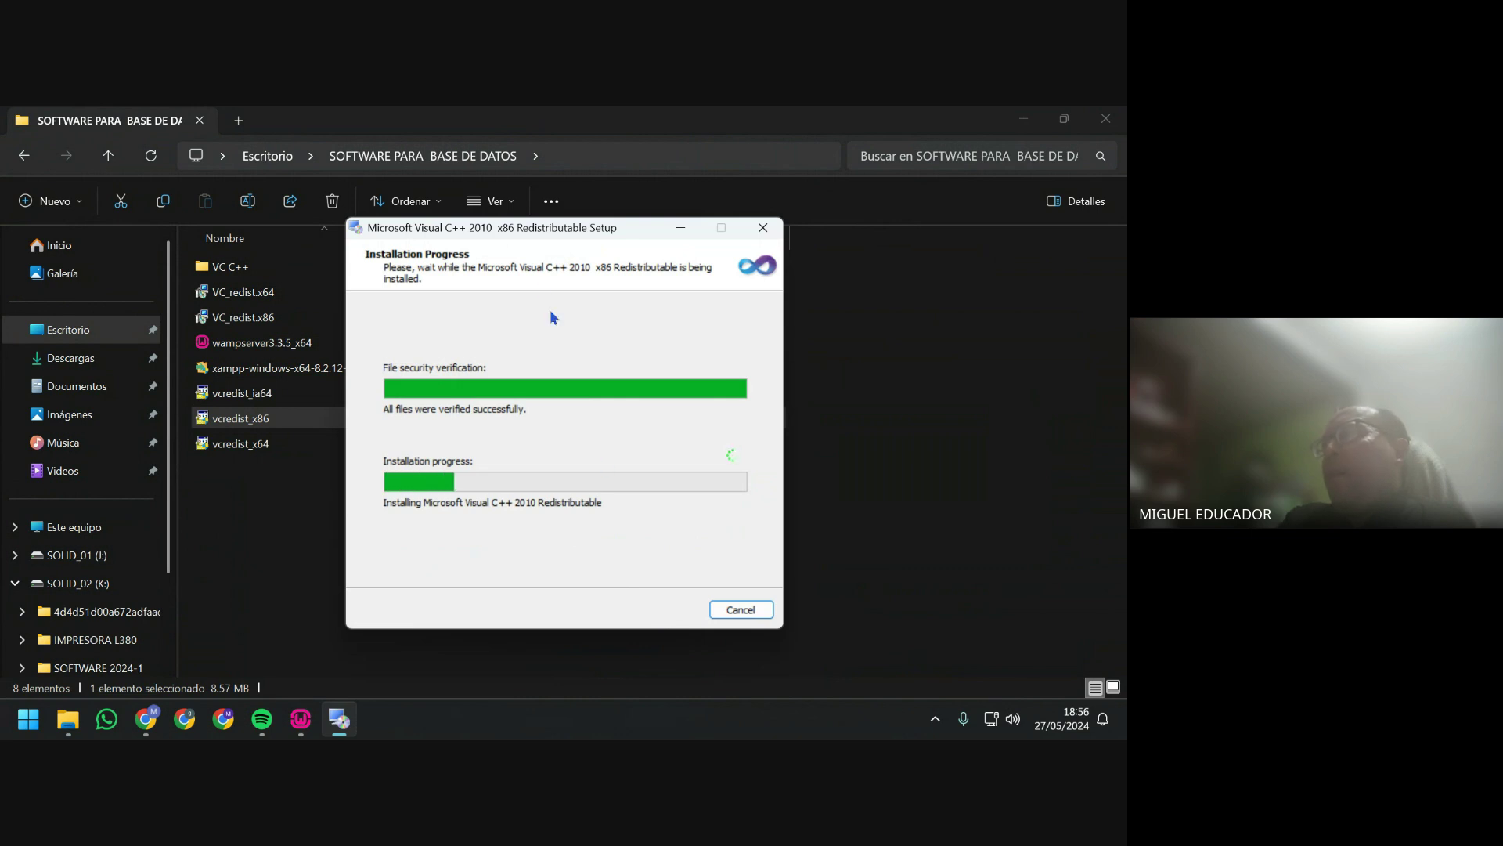
left_click_drag(524, 234, 649, 246)
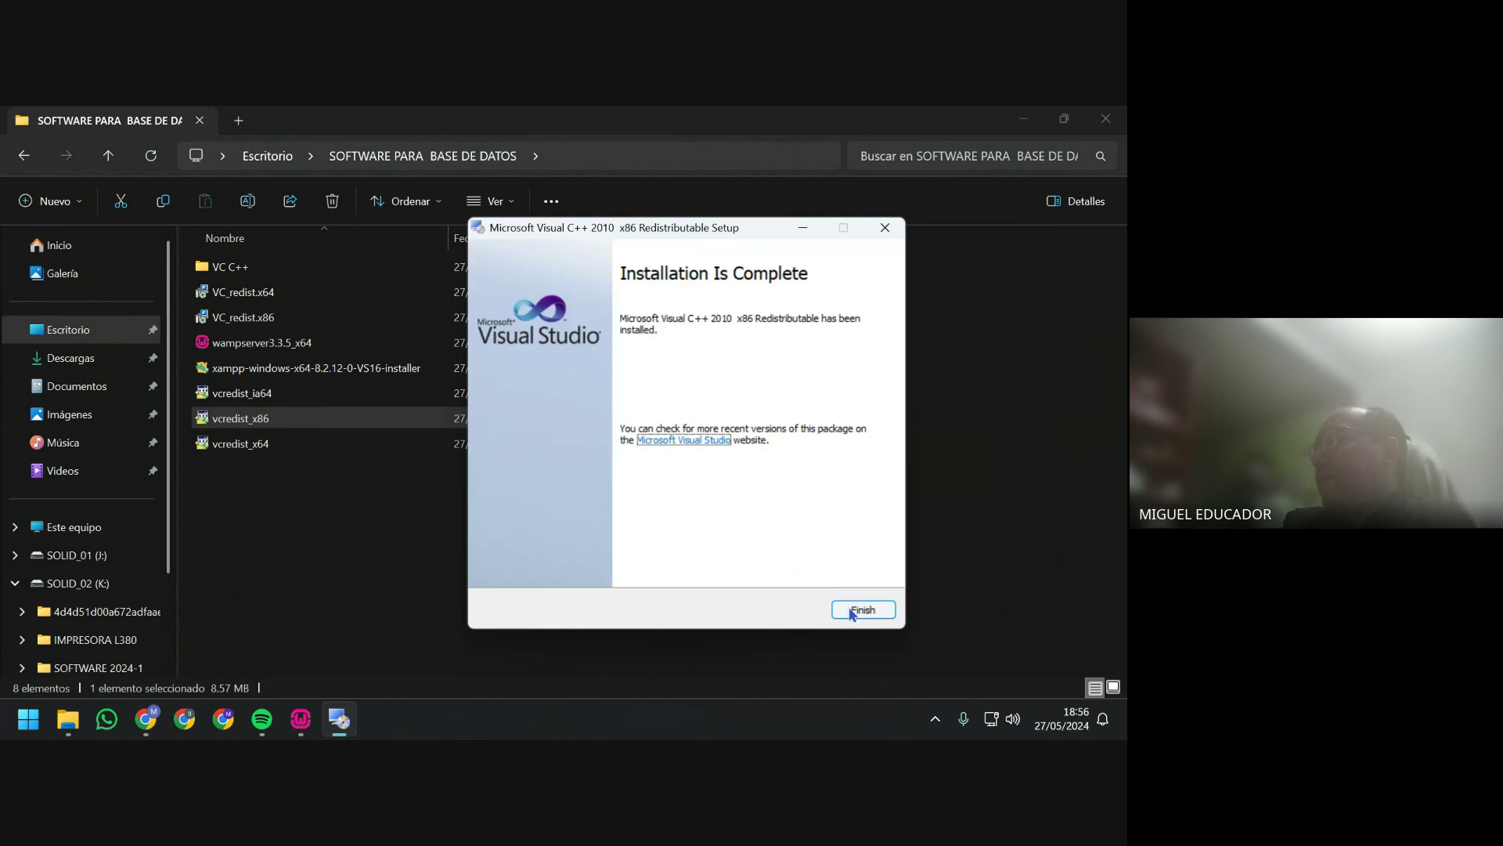
left_click(852, 610)
Launch the vcredist_x64 setup and permanently delete the vcredist_ia64 installer from the folder.
double_click(267, 450)
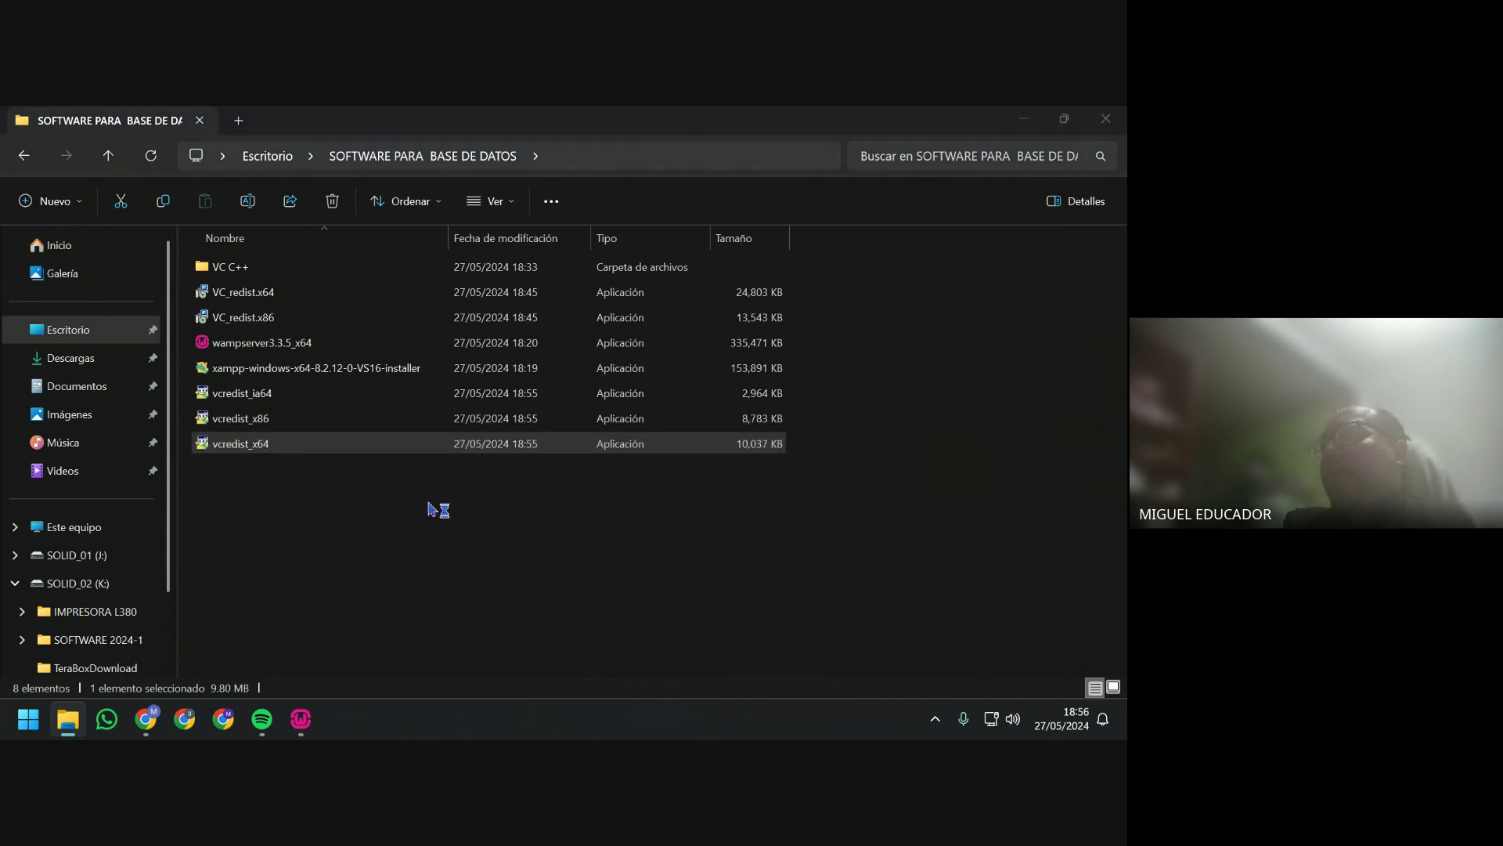
double_click(278, 398)
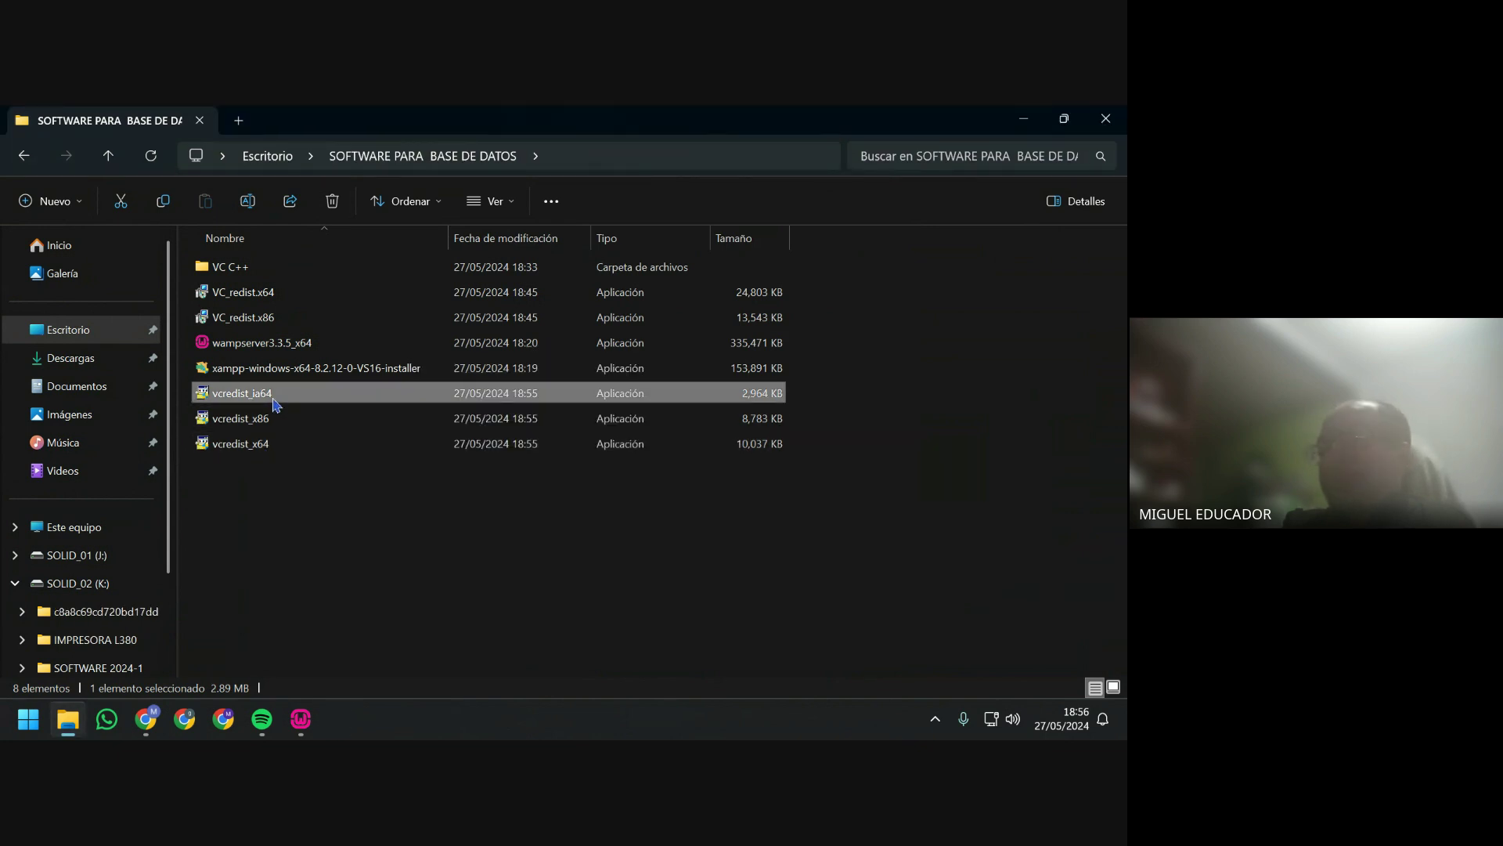
key("shift+Delete")
key("Return")
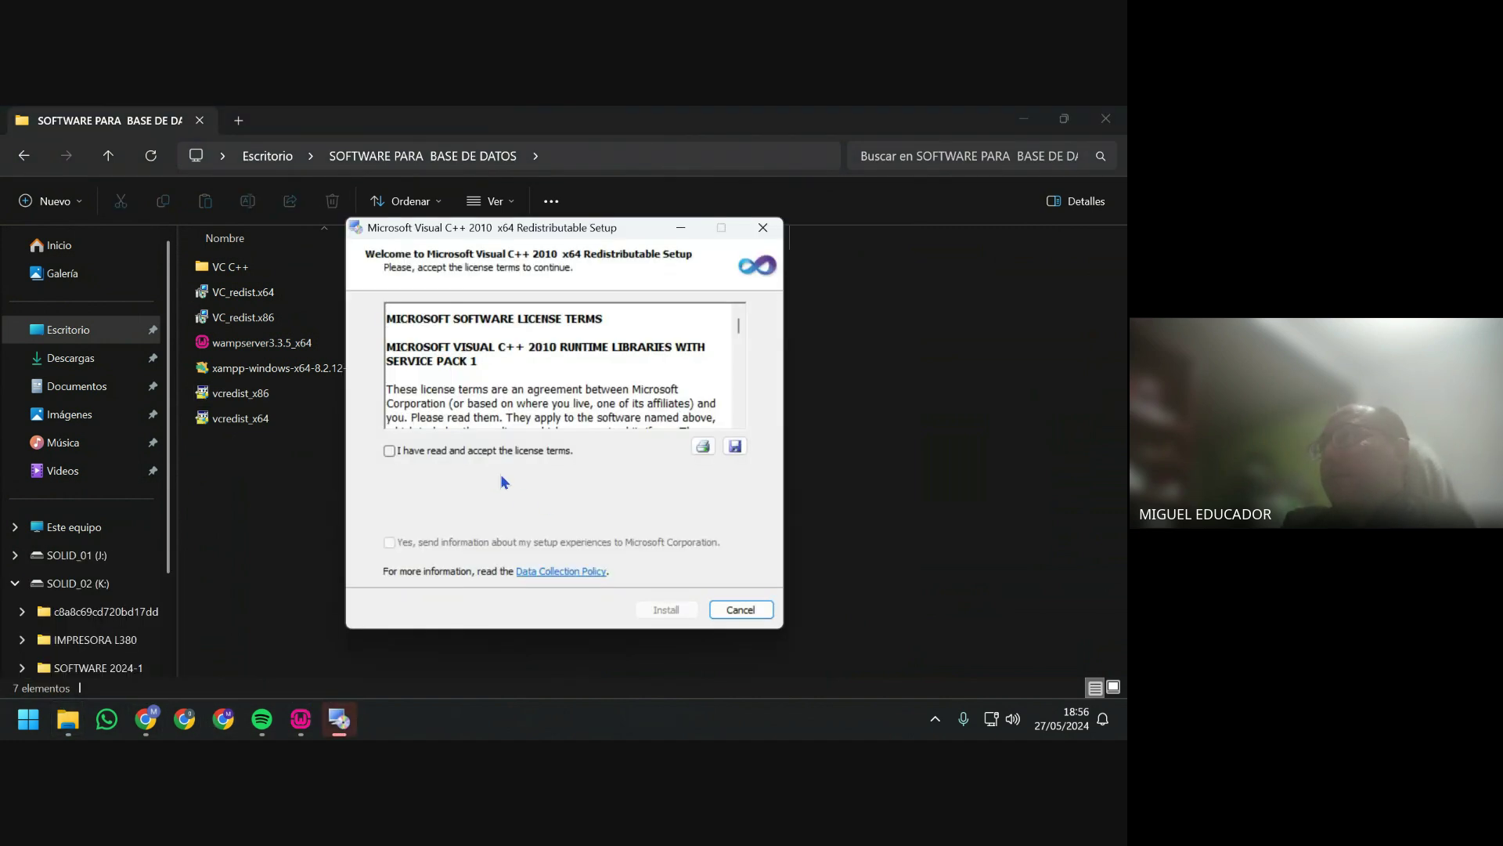
Install the Visual C++ 2010 x64 Redistributable, accepting the license terms, and finish its setup.
left_click(486, 457)
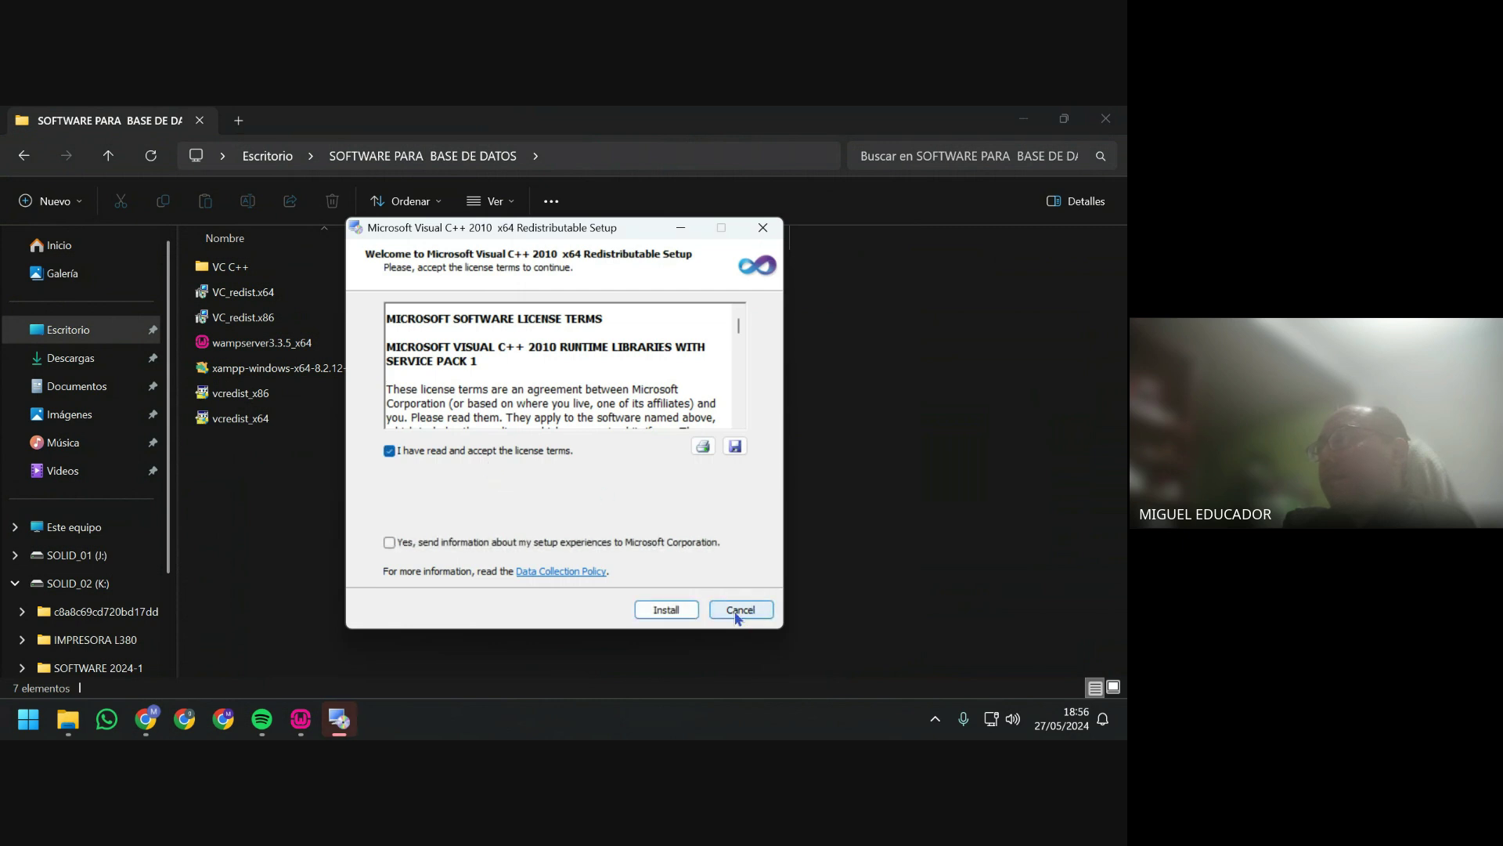
left_click(666, 610)
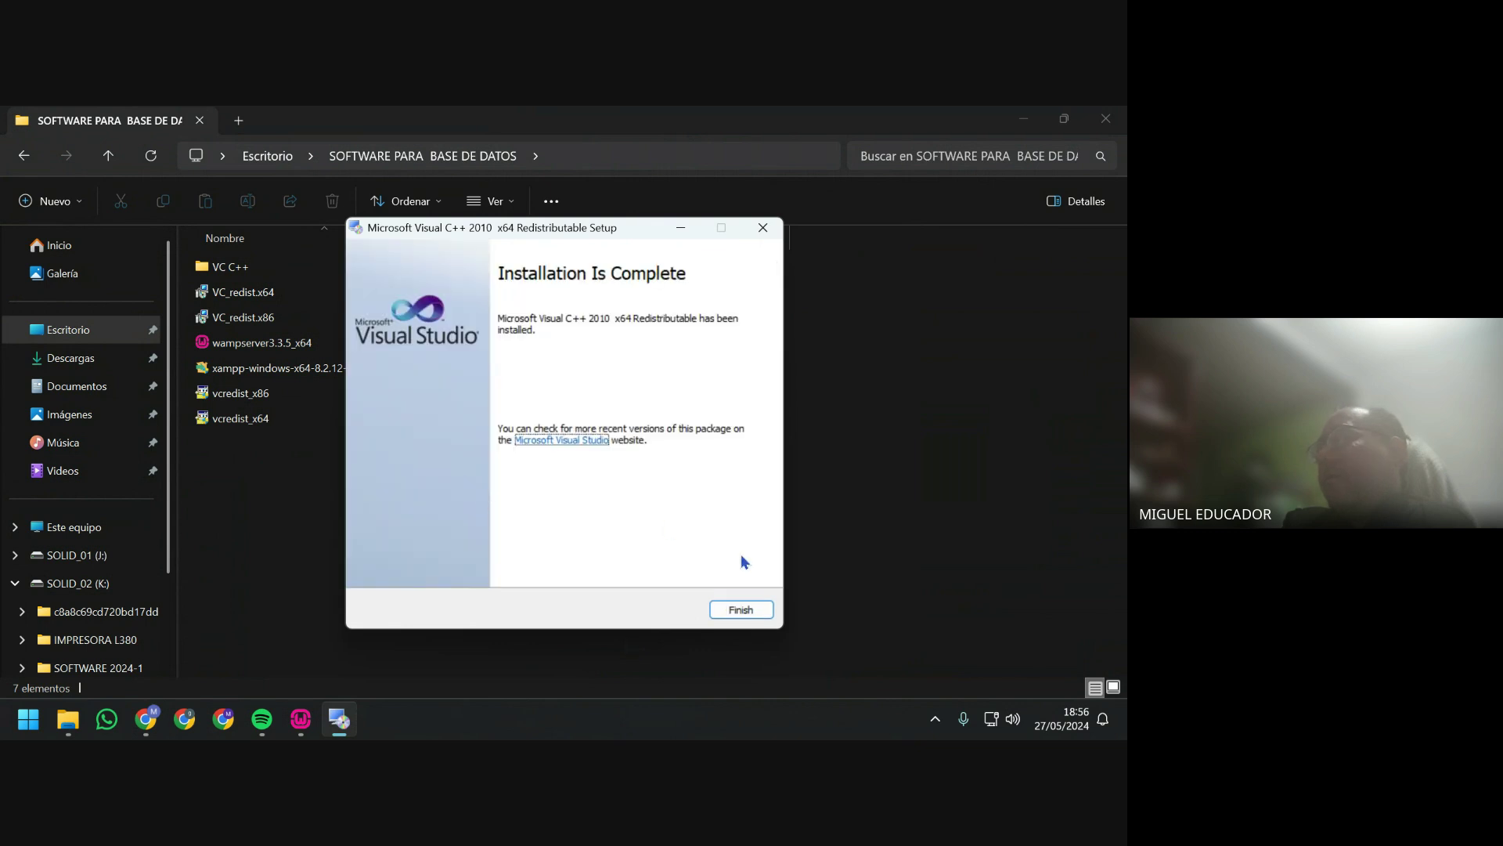
left_click(743, 609)
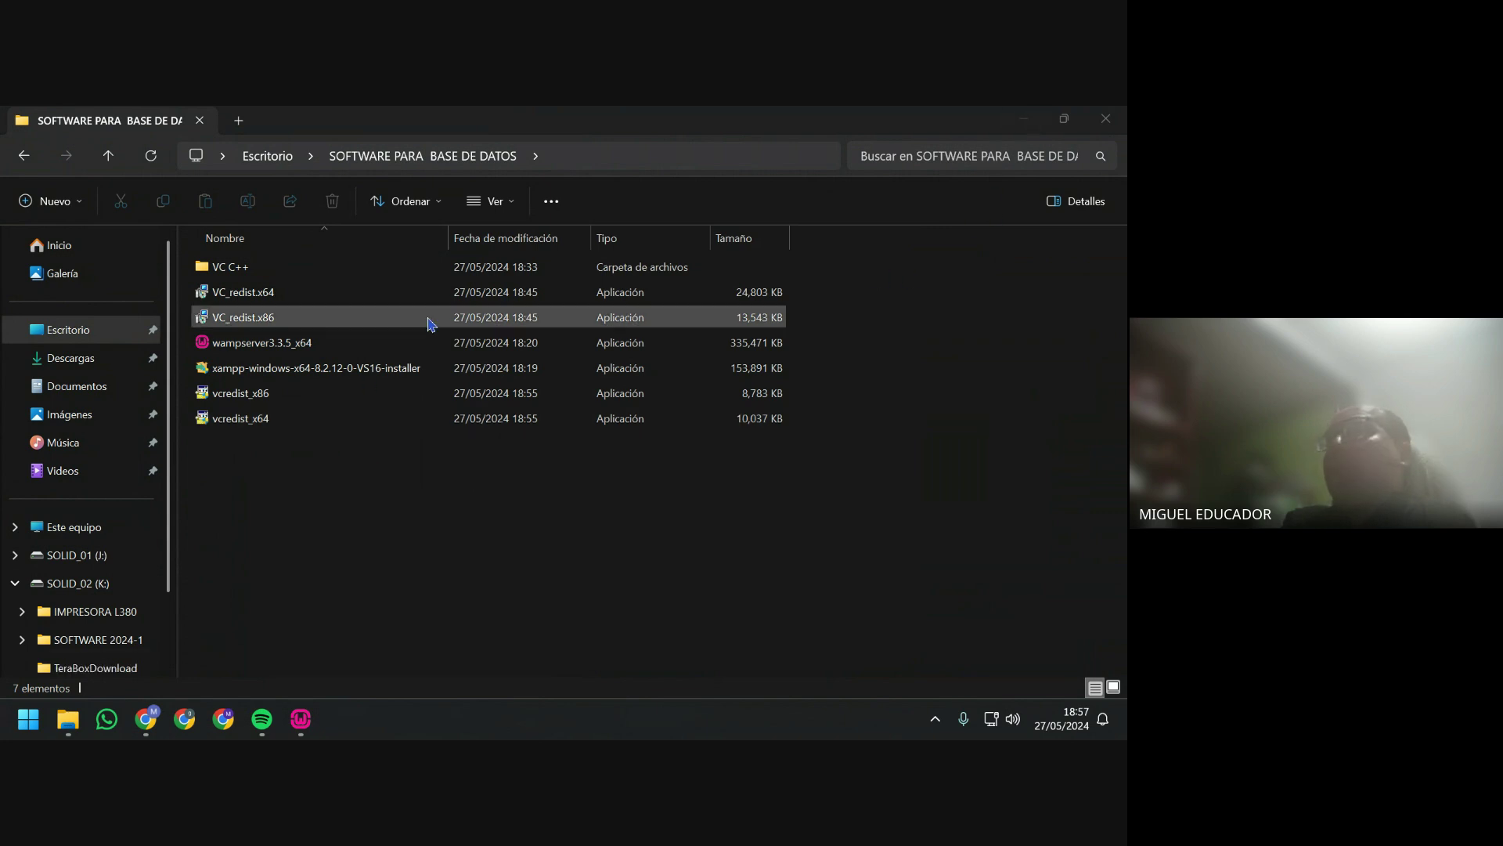
Run the wampserver3.3.5_x64 setup, accept the license agreement and check which Visual C++ packages are still missing.
left_click(295, 349)
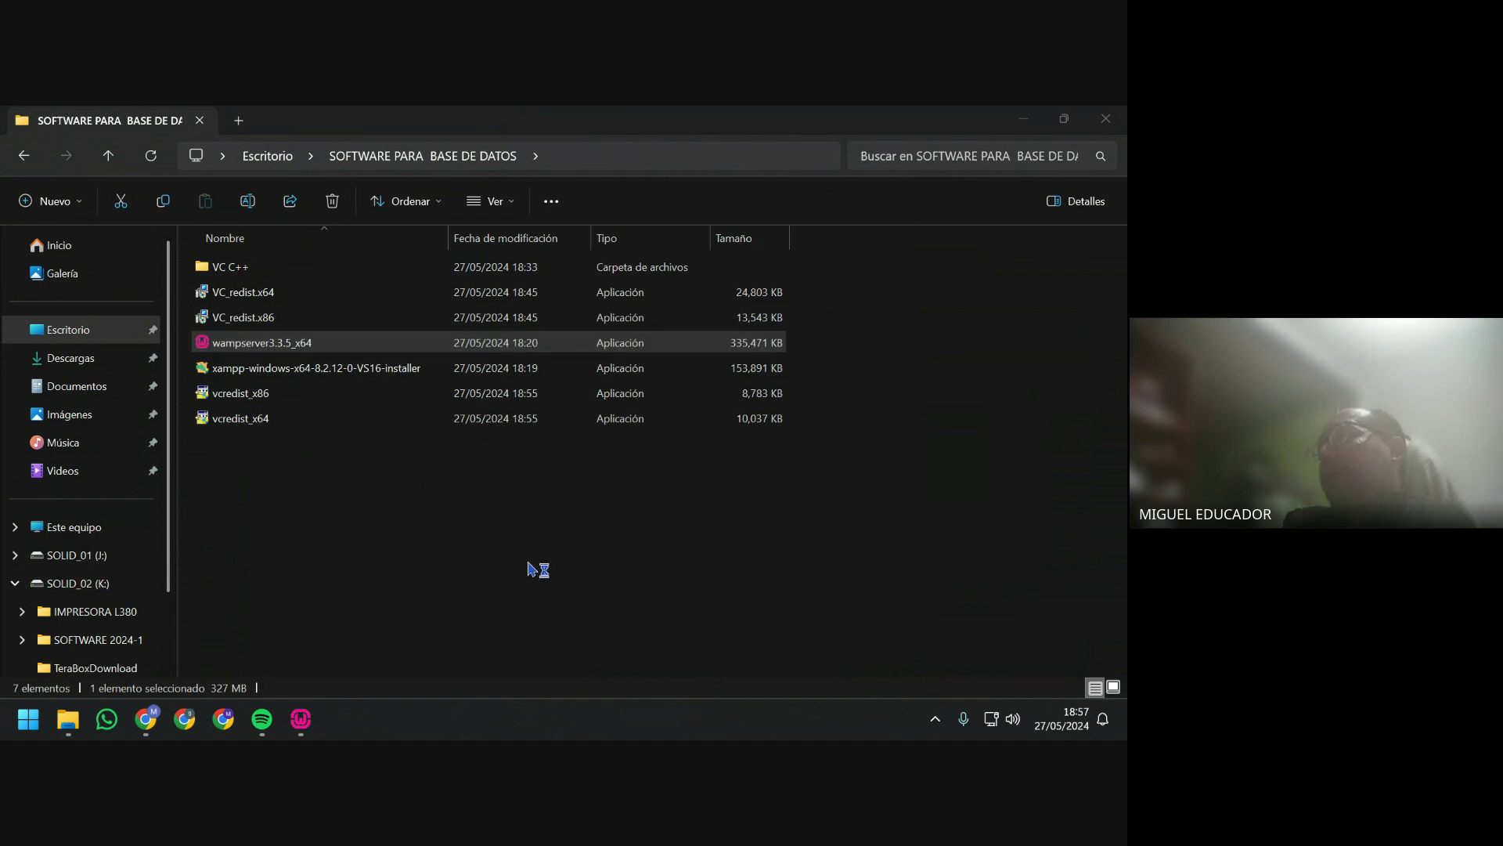
left_click(623, 460)
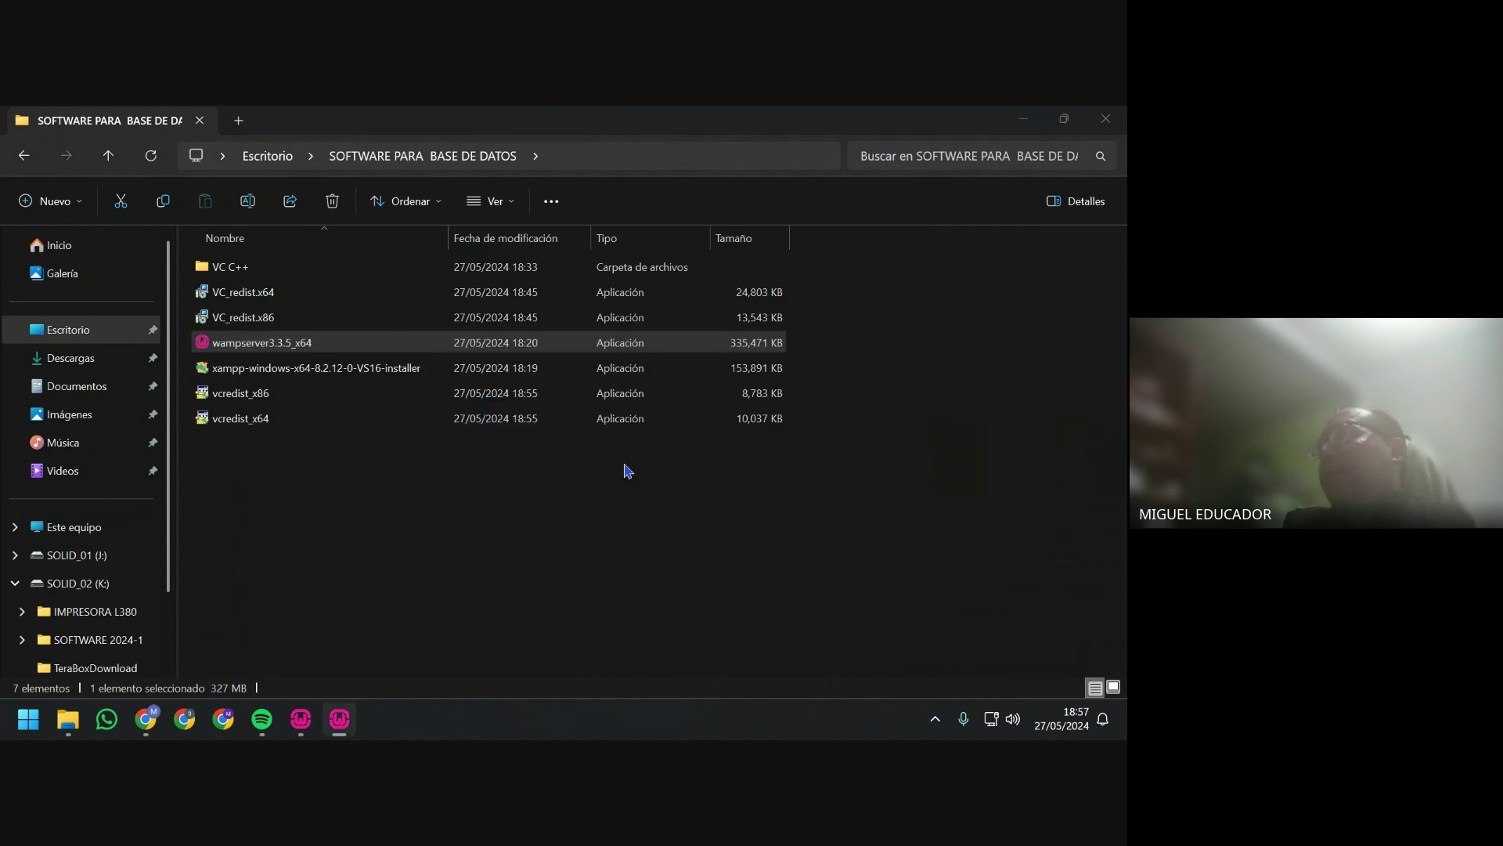
left_click(428, 529)
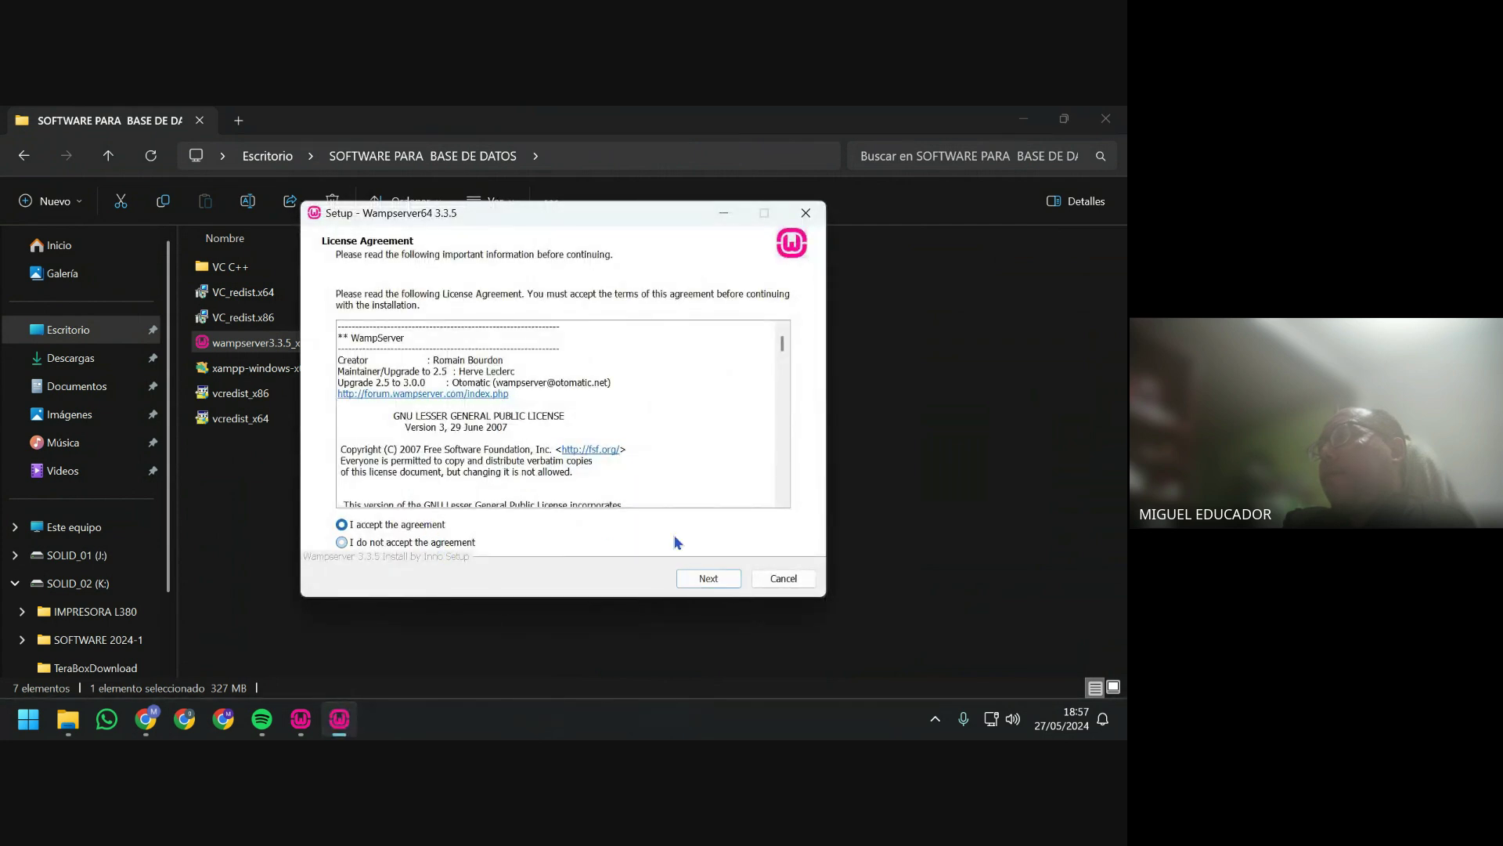
left_click(731, 582)
left_click(732, 583)
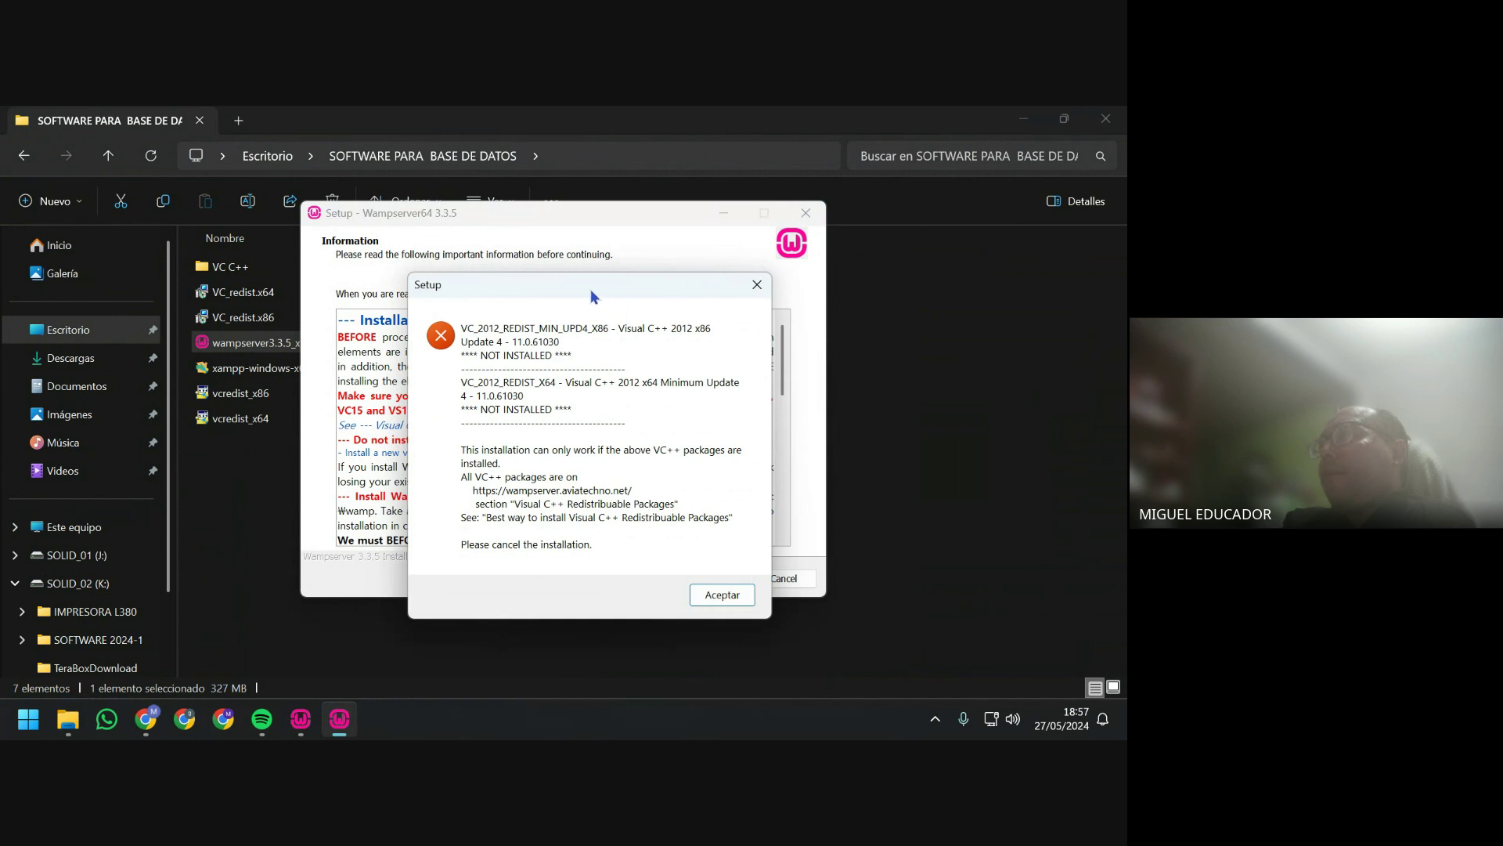
left_click_drag(591, 290, 454, 317)
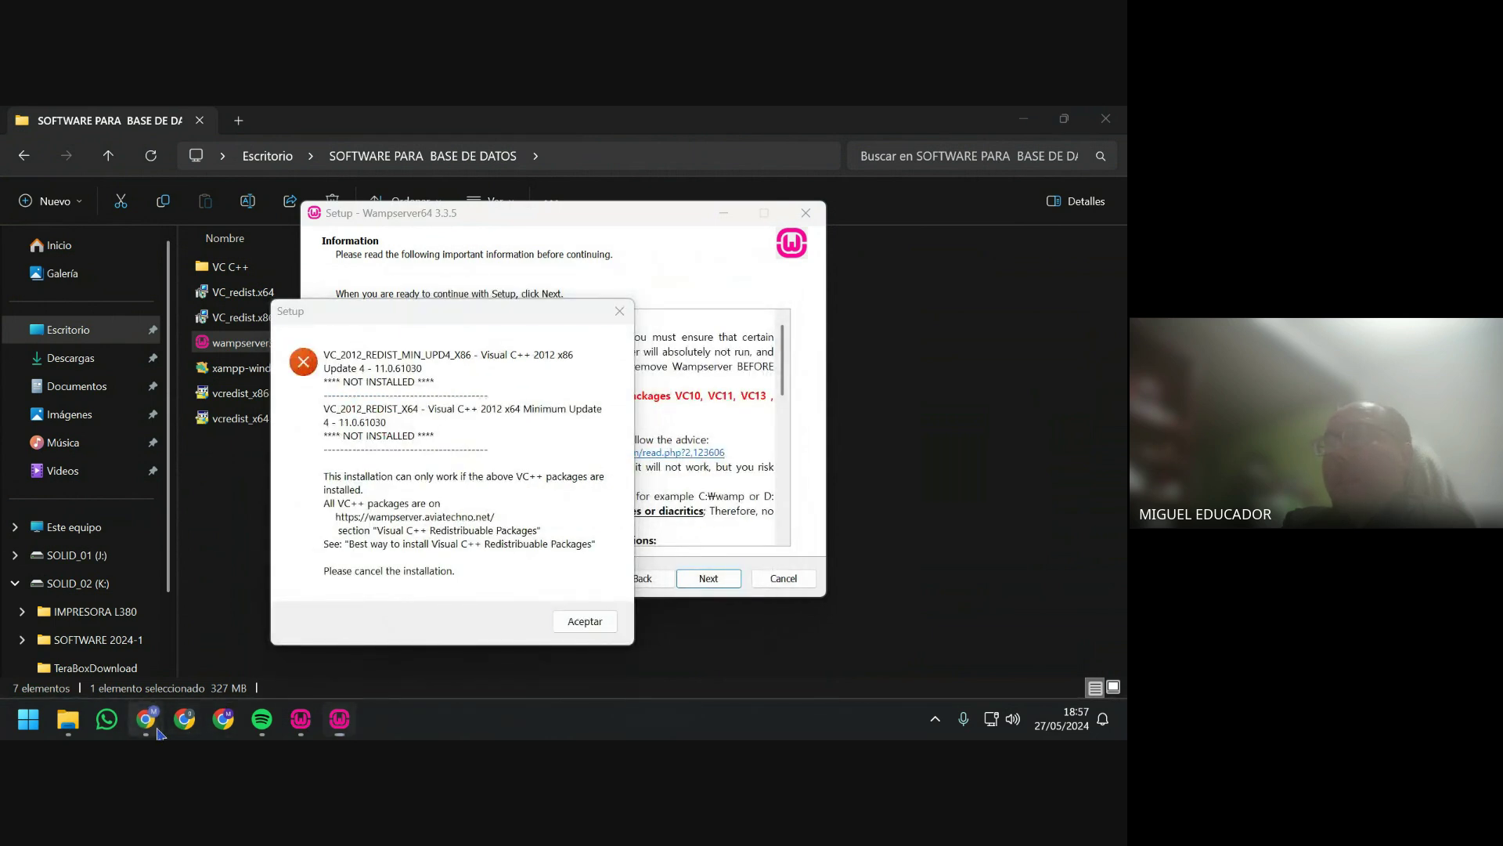
Switch to Chrome, clear the entire download history and close the download history page.
mouse_move(153, 724)
left_click(94, 642)
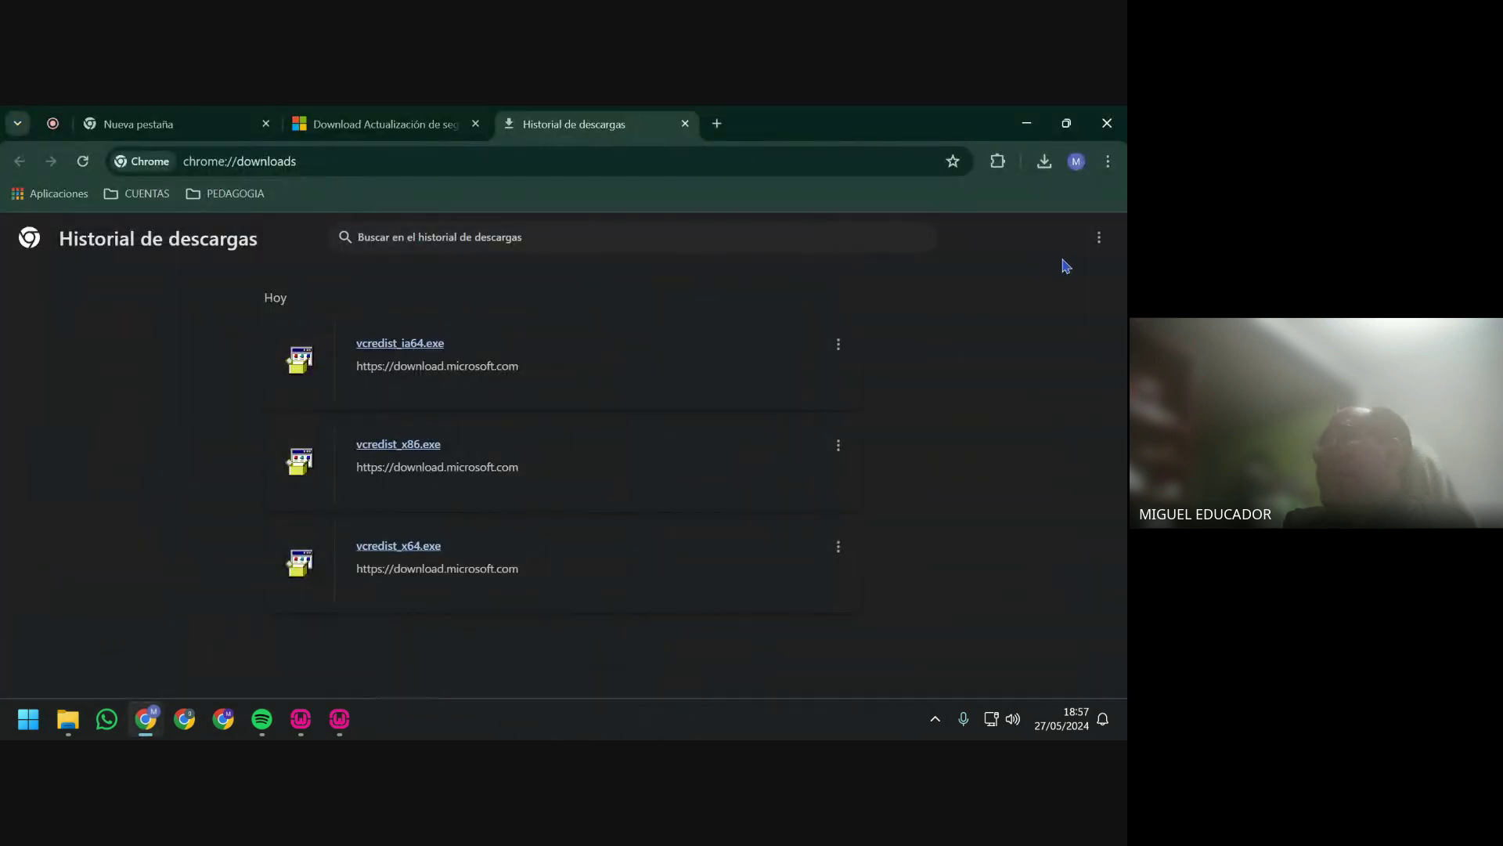
left_click(1099, 236)
left_click(1061, 252)
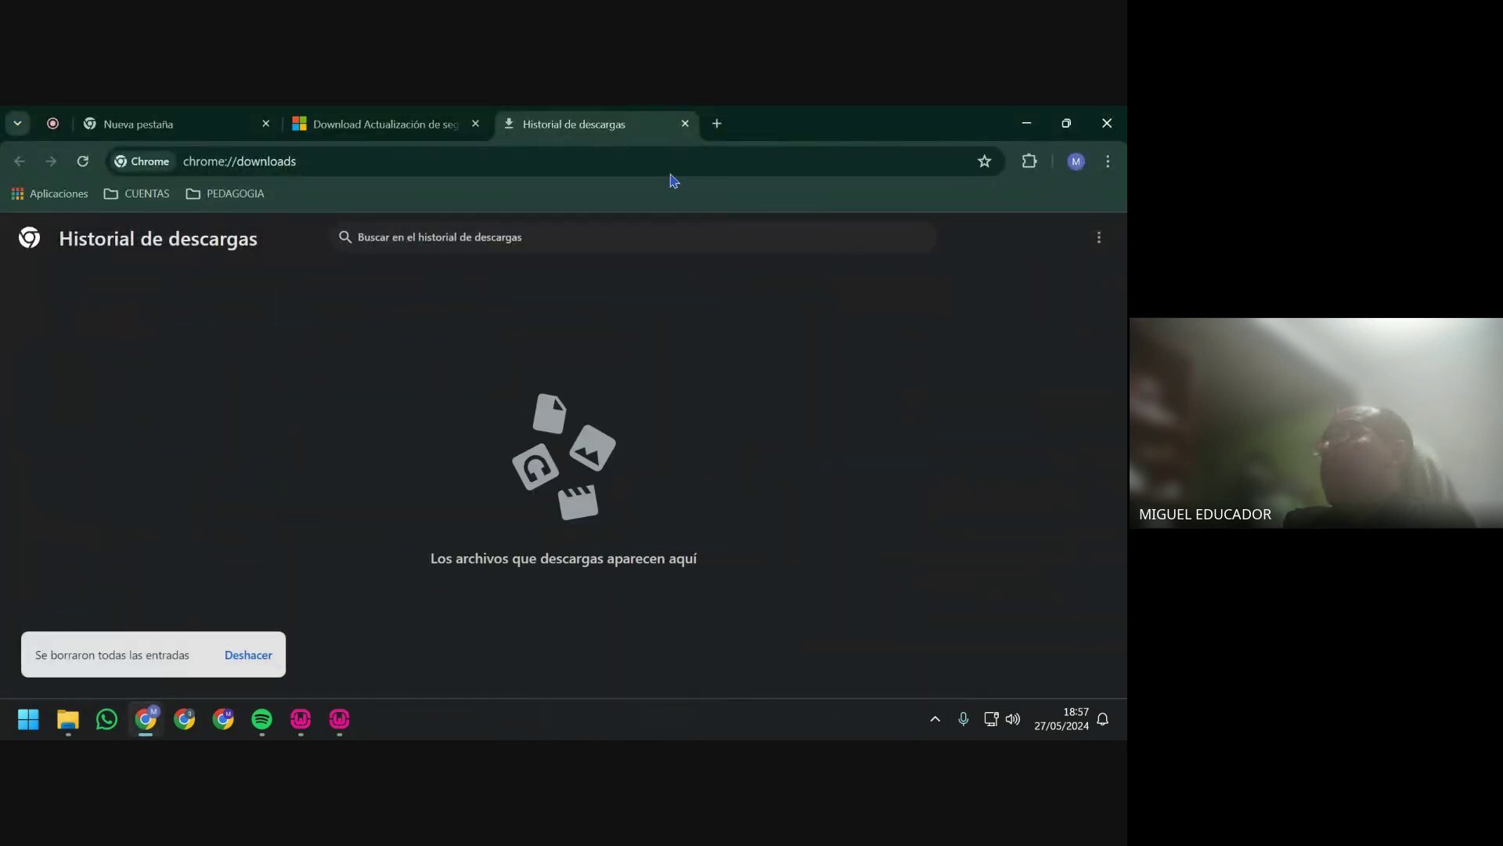
left_click(686, 124)
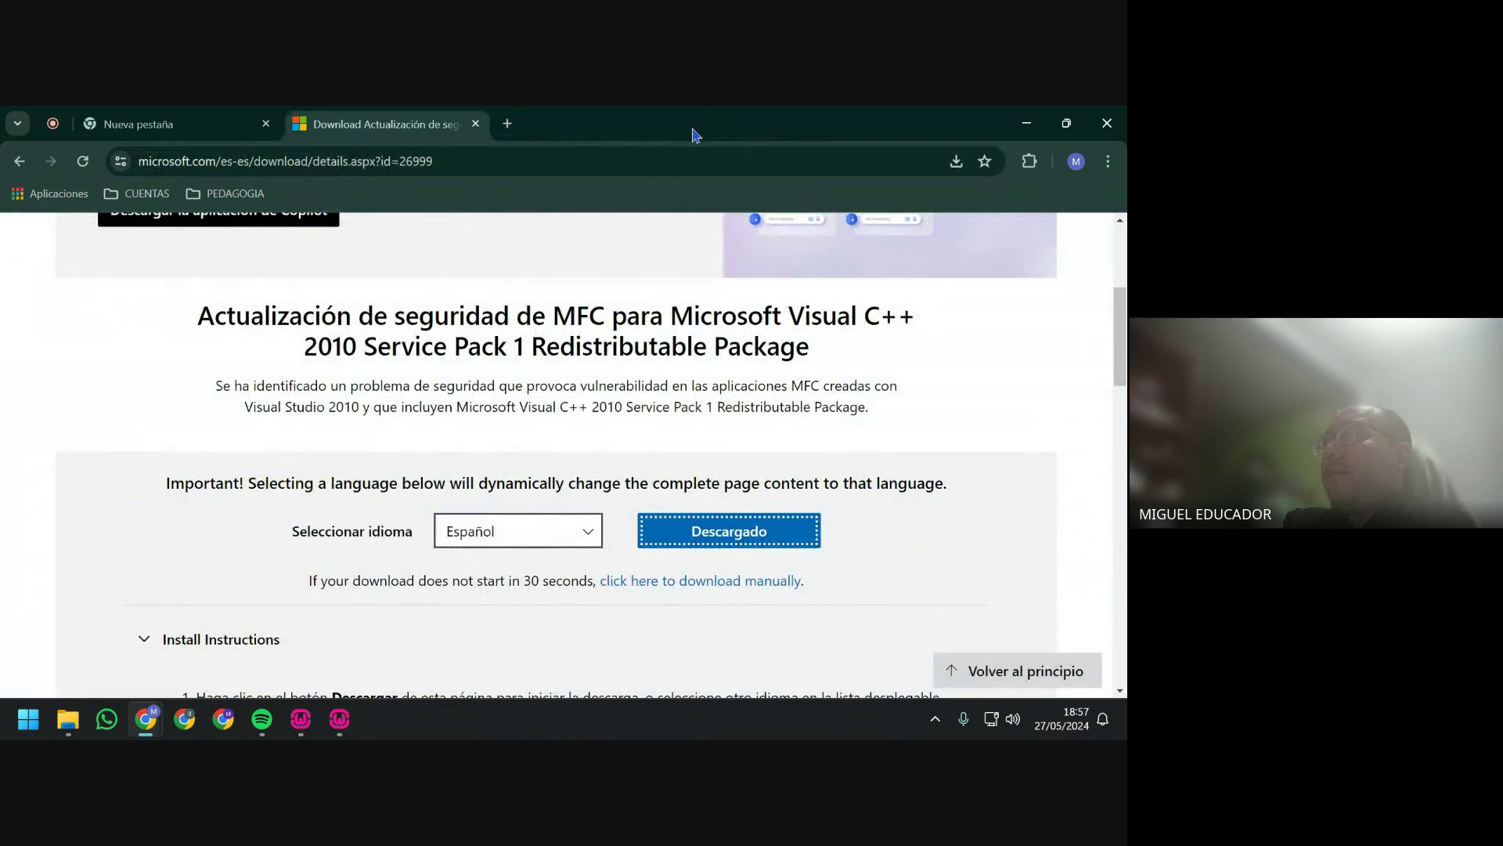
Return to the Google results and search for "vc_2012_sp1_redist_x86 - visual c++ 2010 sp1", keeping the Wampserver setup message in view beside the browser.
double_click(692, 135)
scroll(619, 376, "up", 2)
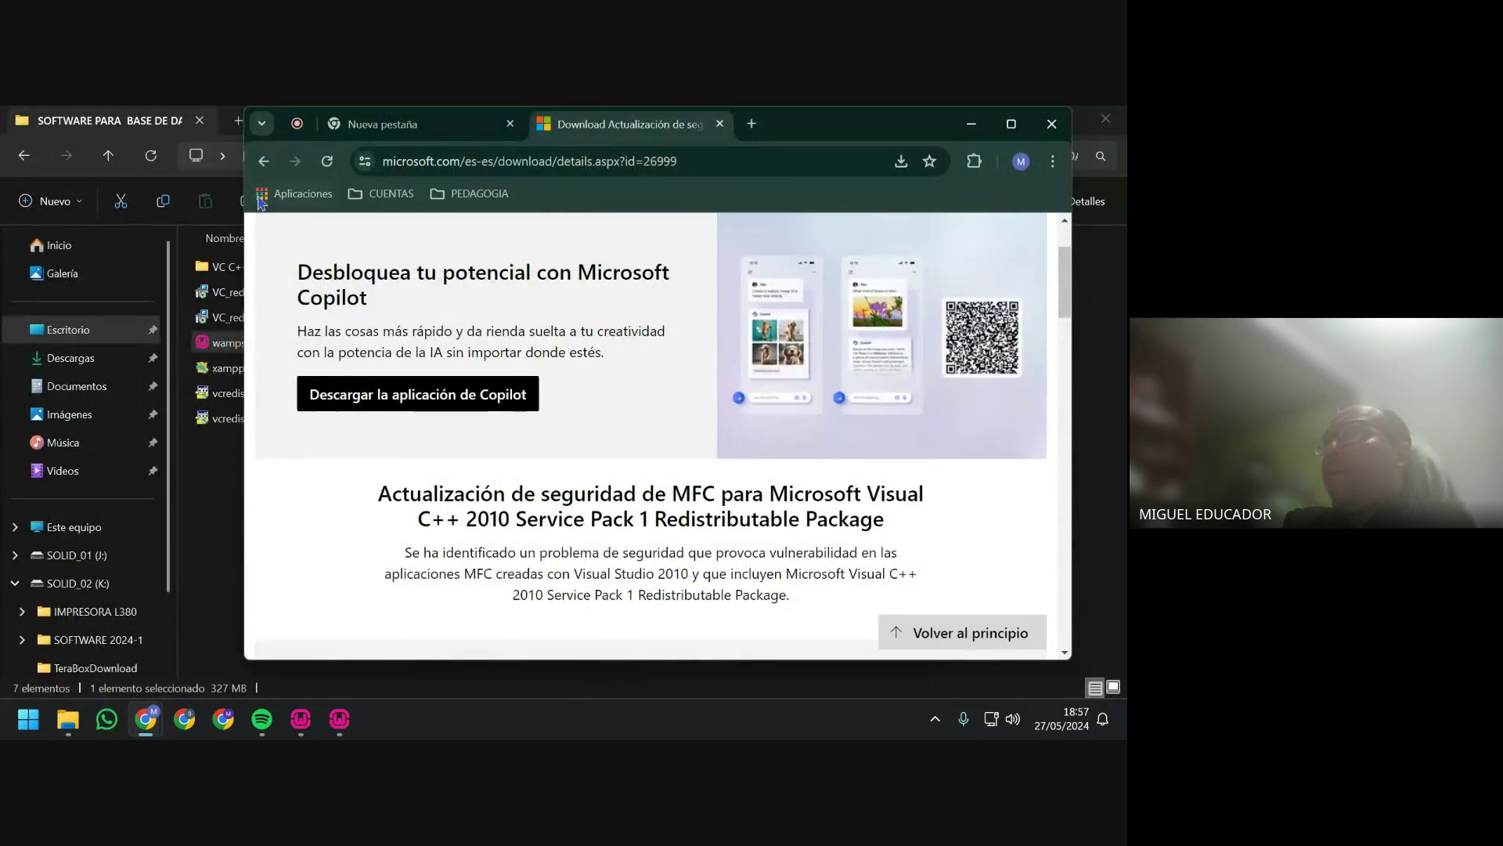
left_click(263, 160)
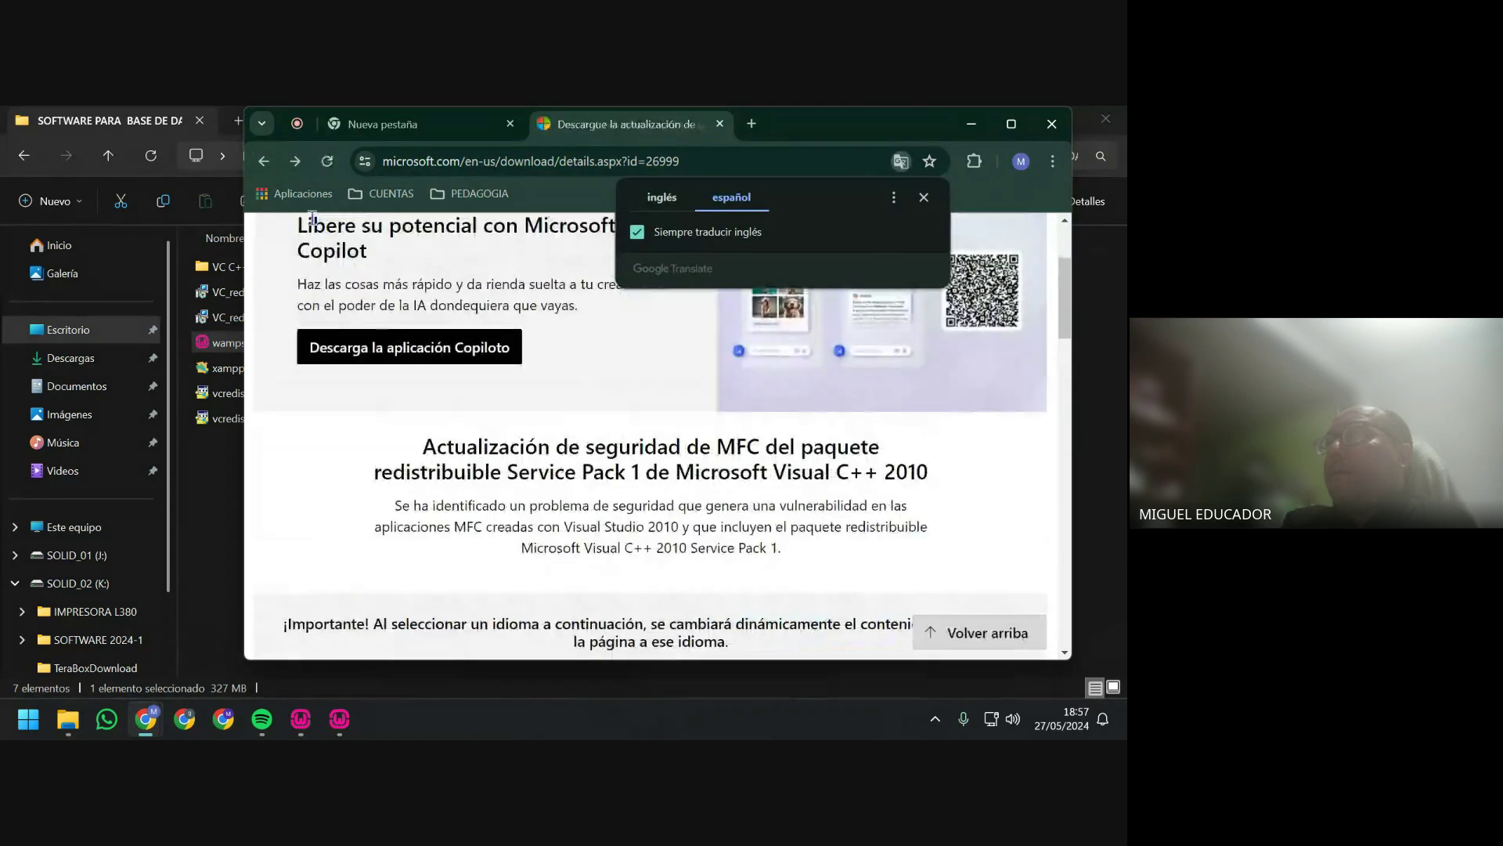
left_click(263, 161)
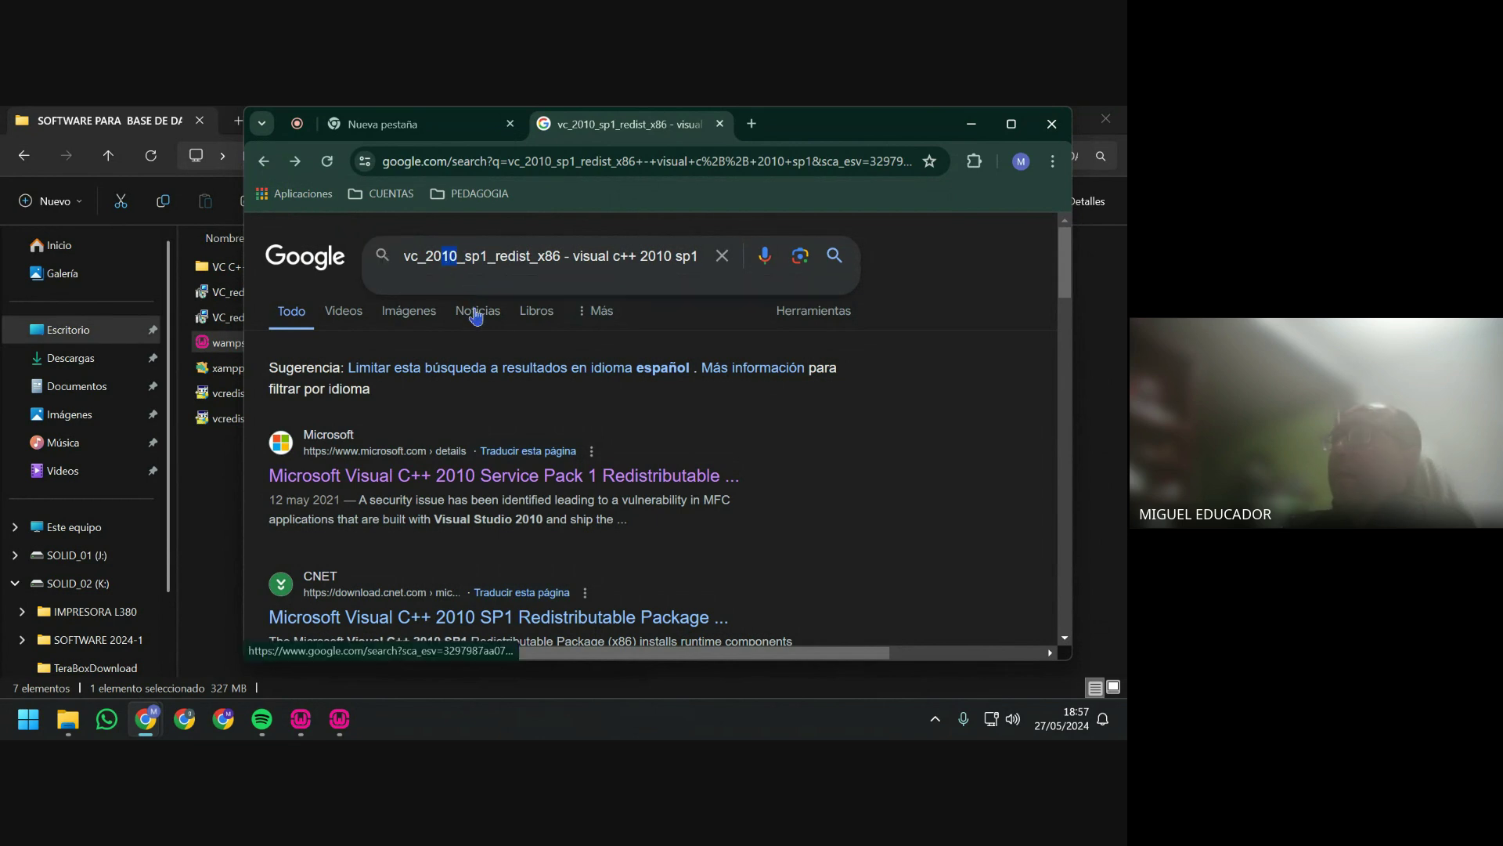
type("12")
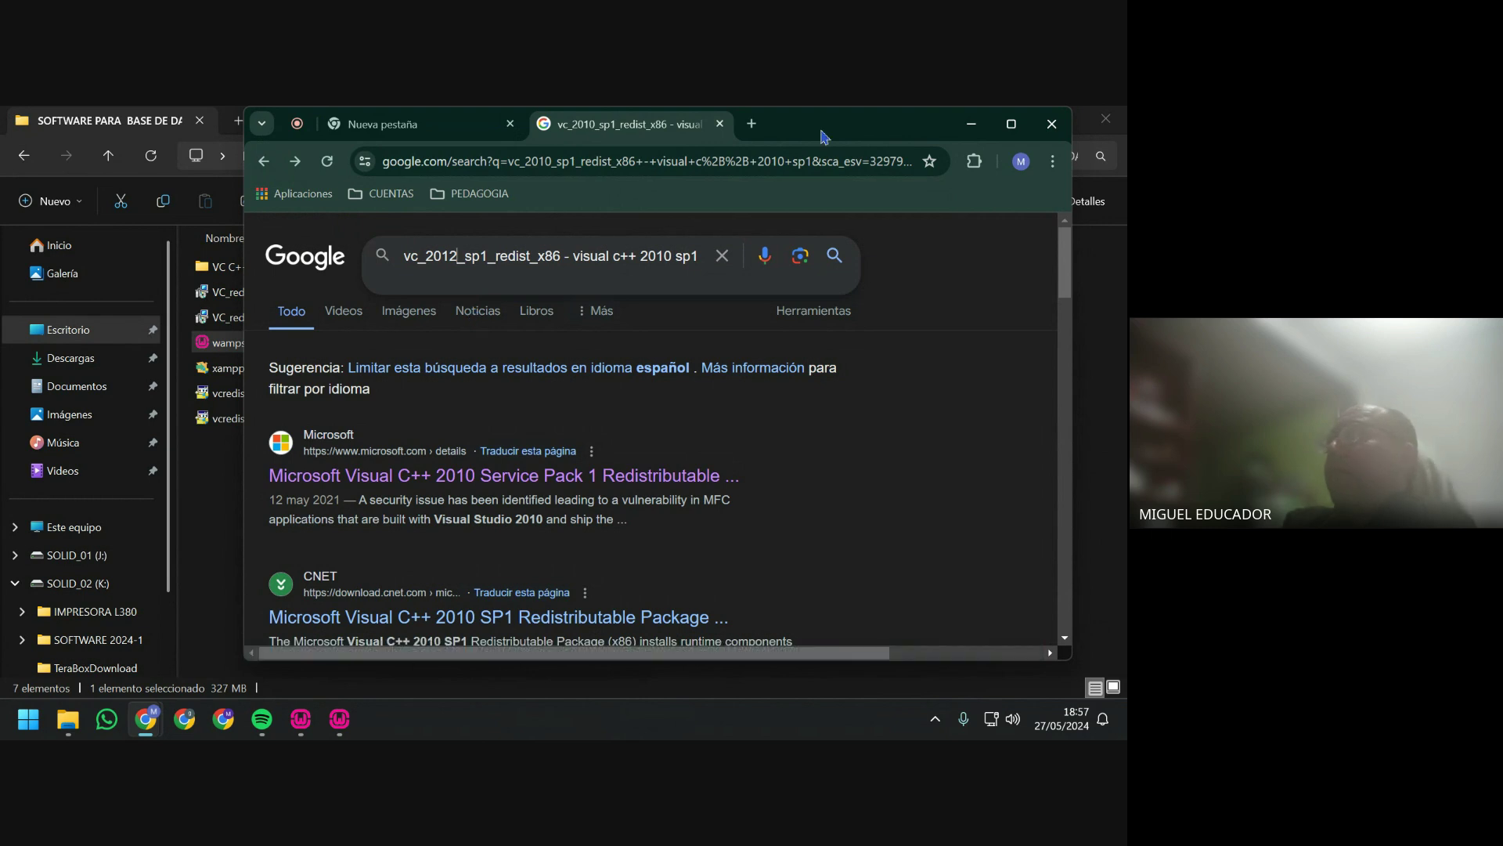
left_click_drag(825, 137, 966, 161)
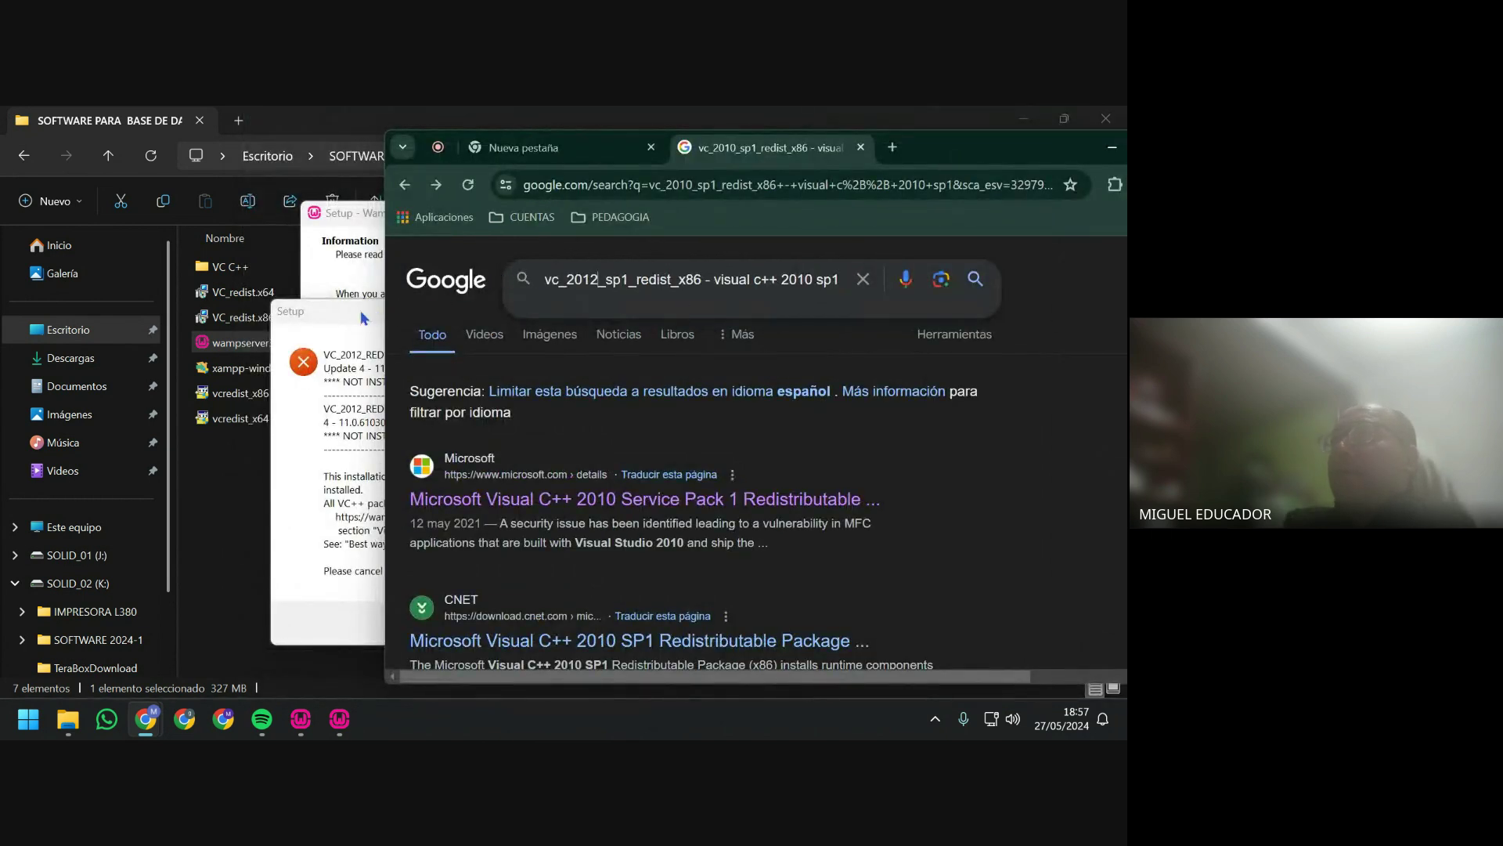
left_click_drag(364, 319, 195, 316)
left_click(956, 133)
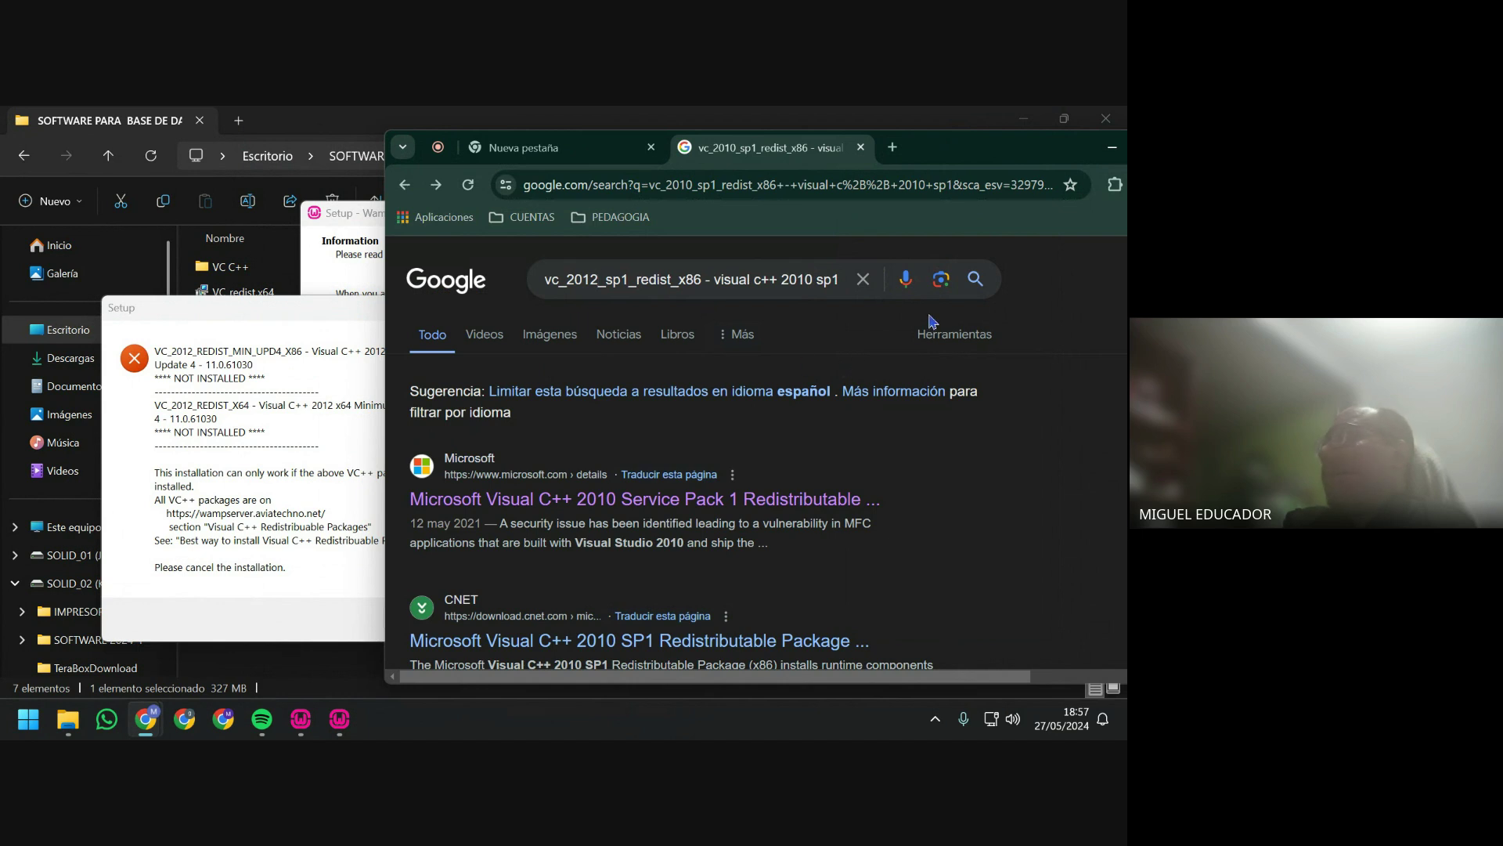
left_click(970, 293)
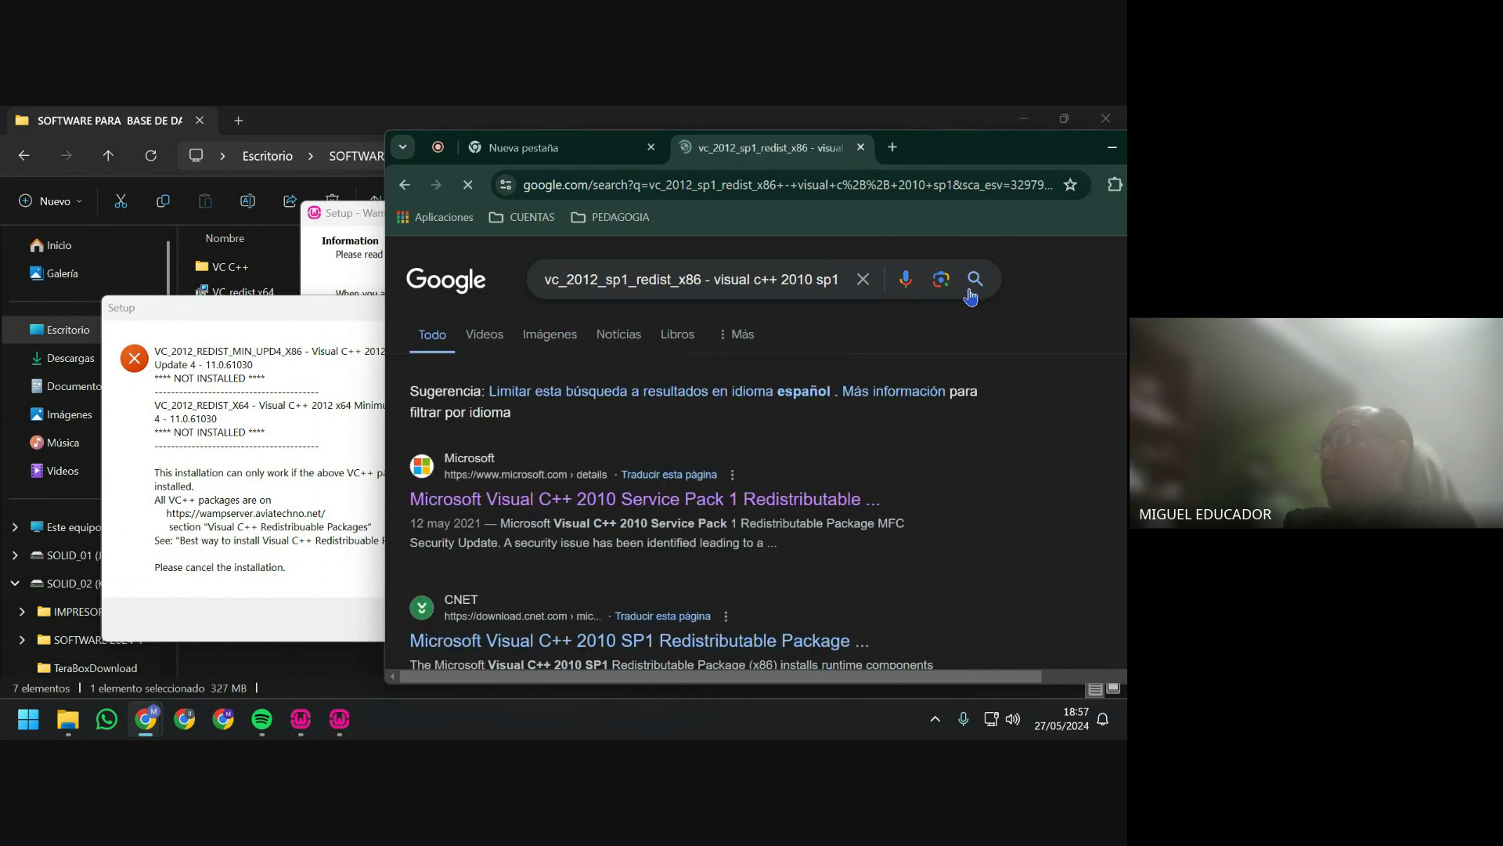
Look through the results for a 2012 package and follow the related search "microsoft visual c++ 2012 redistributable" to Microsoft's Visual Studio 2012 Update 4 download page.
scroll(935, 481, "down", 5)
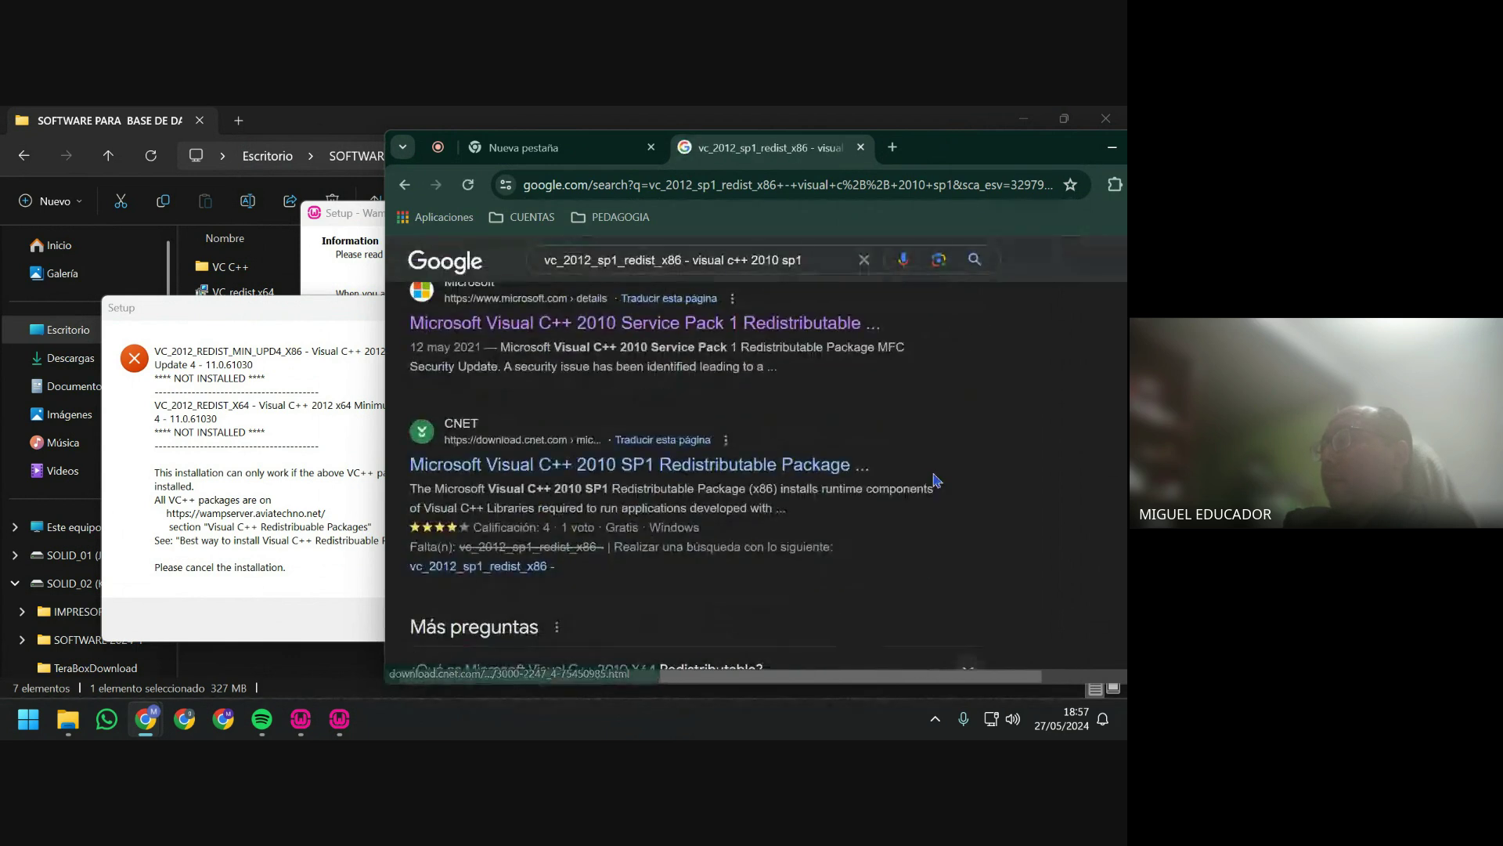
scroll(936, 481, "down", 2)
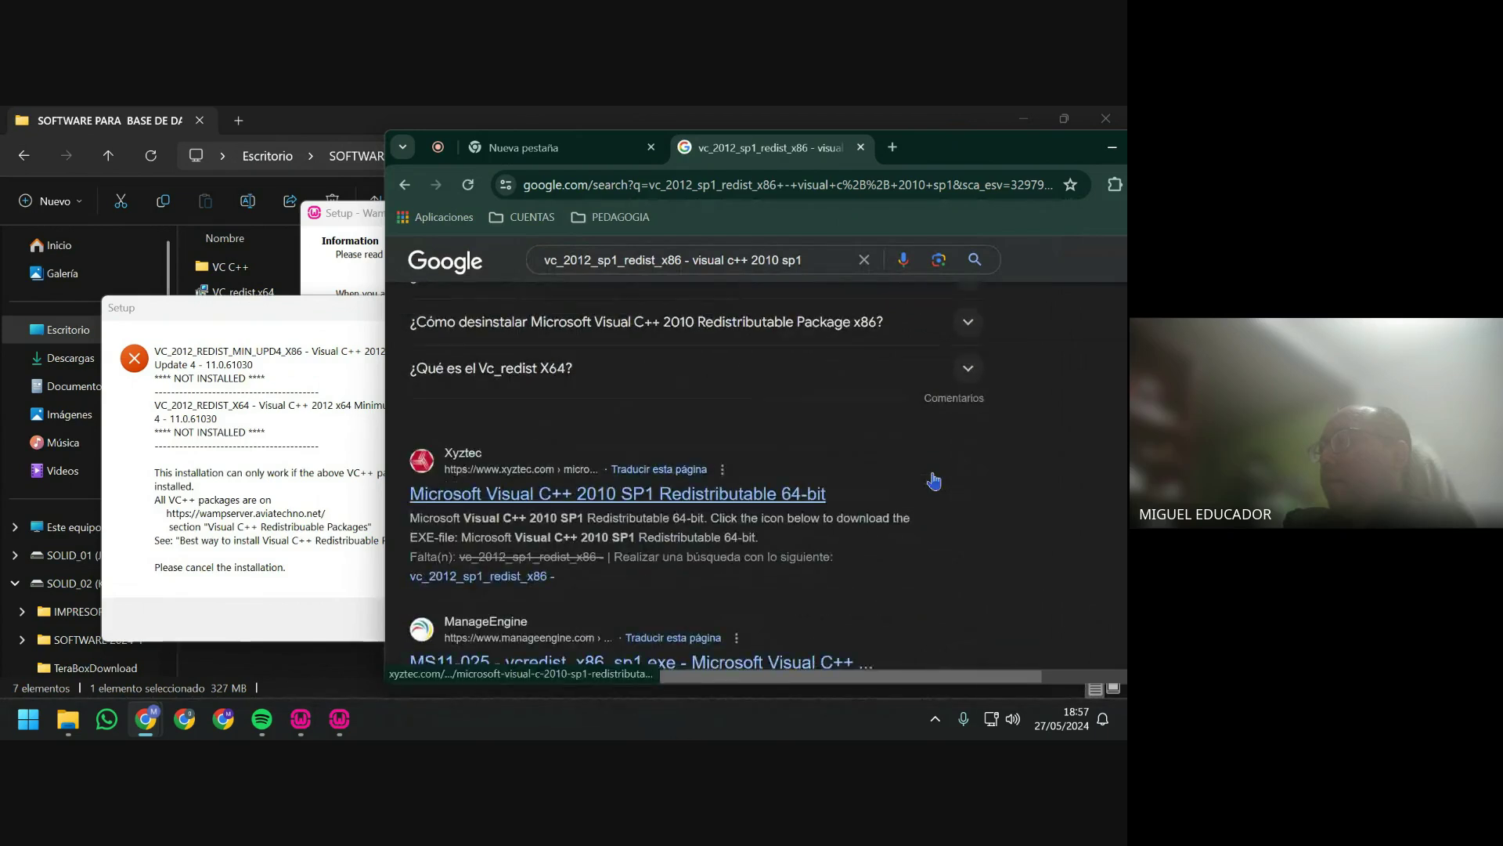
scroll(935, 480, "down", 2)
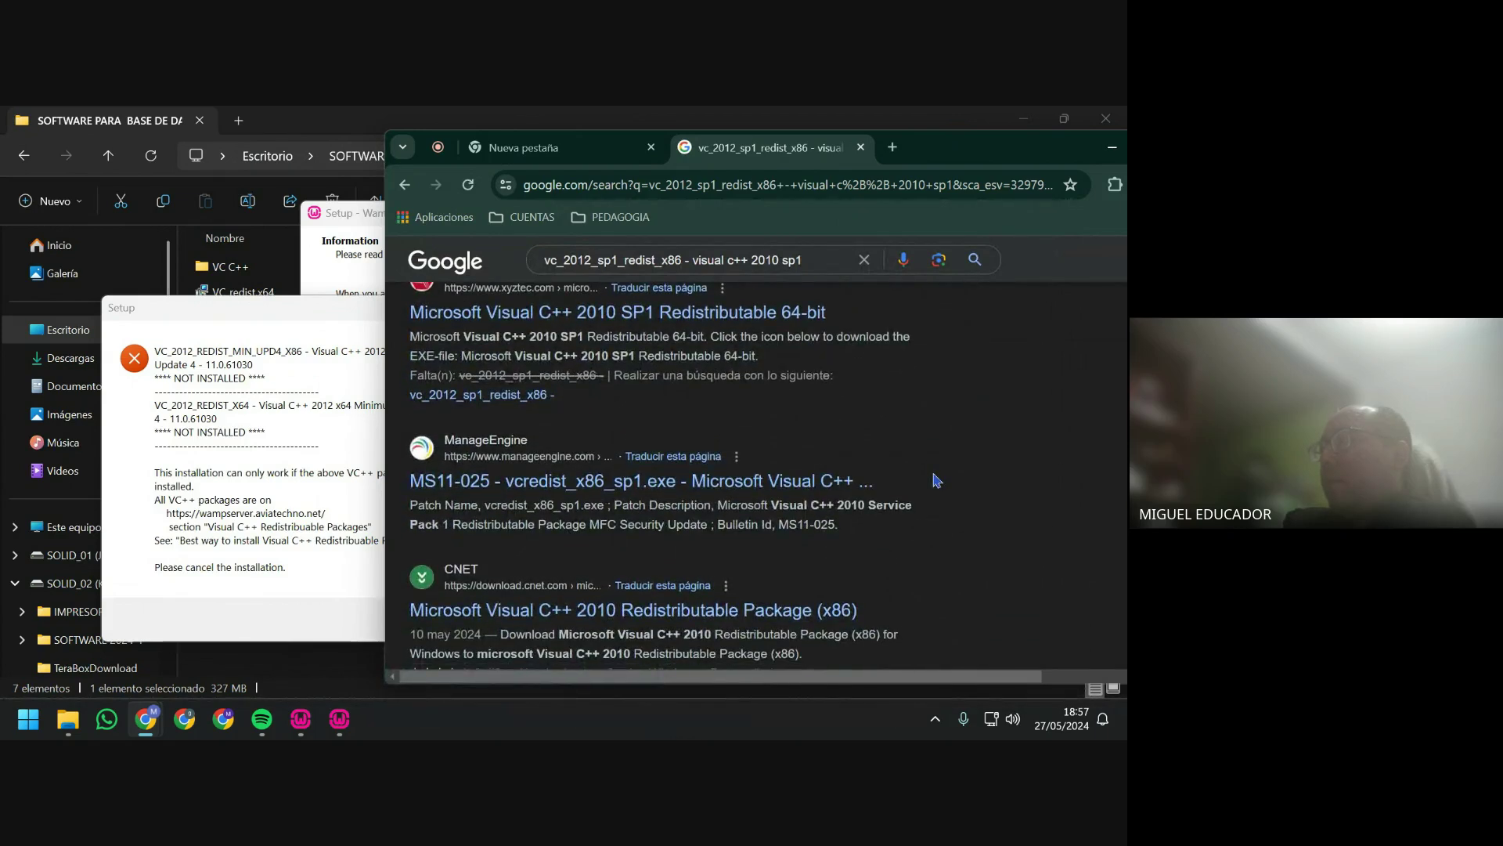
scroll(937, 480, "down", 4)
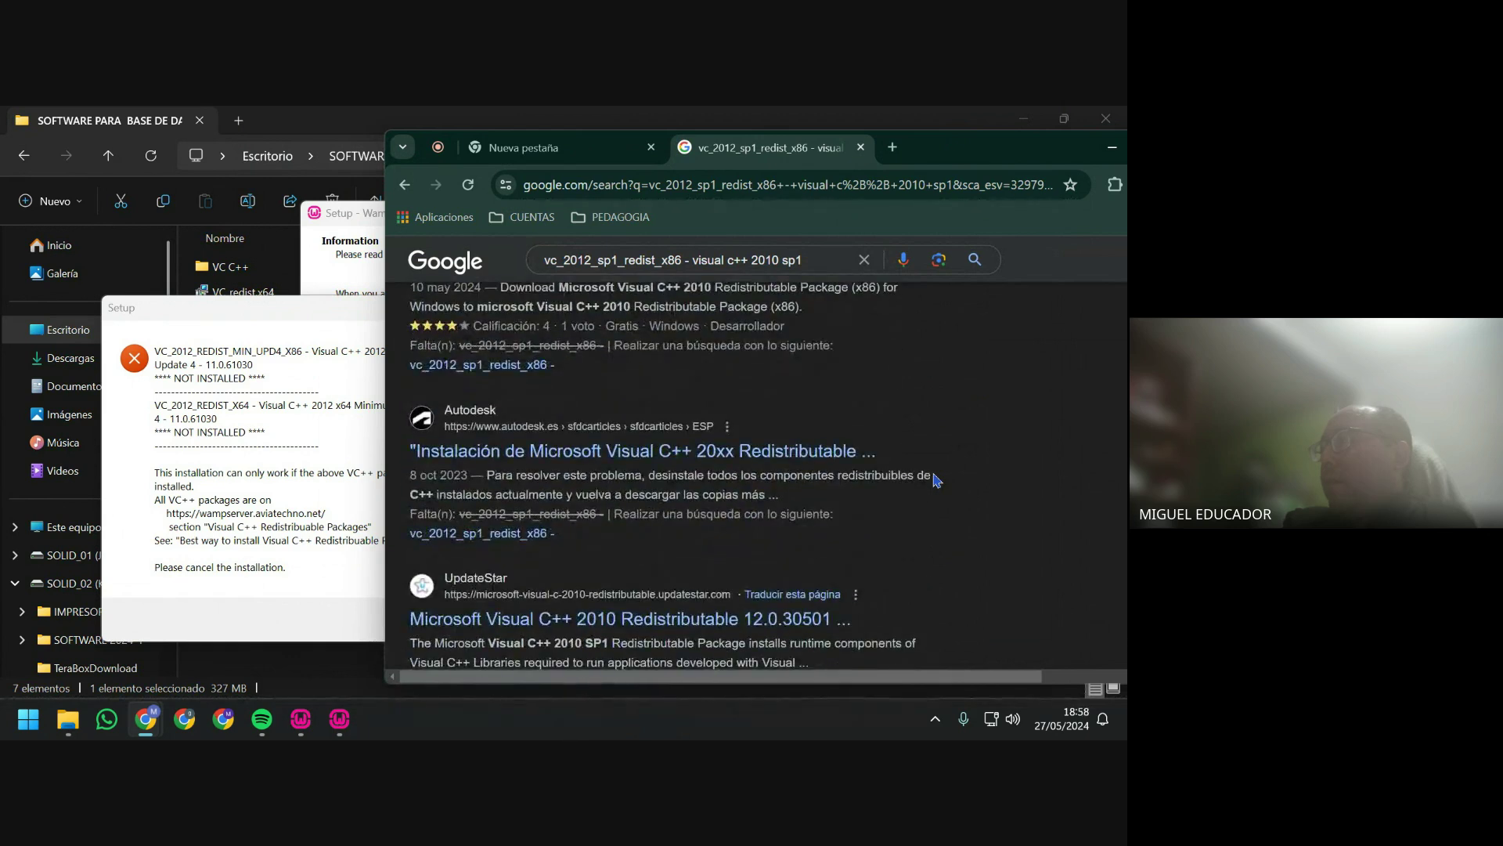
scroll(935, 481, "down", 3)
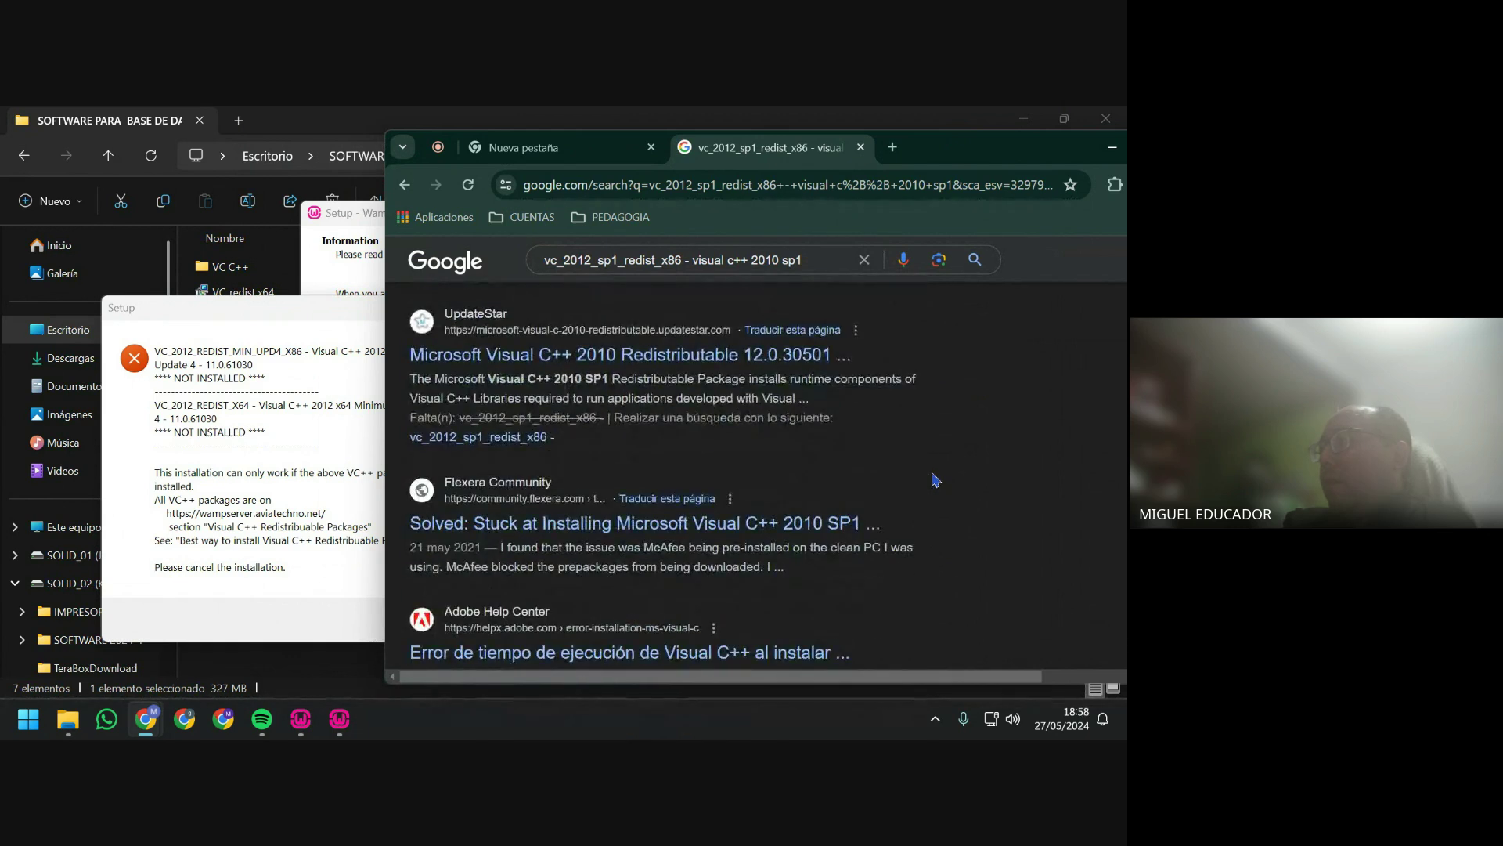
scroll(936, 480, "down", 1)
scroll(936, 480, "down", 4)
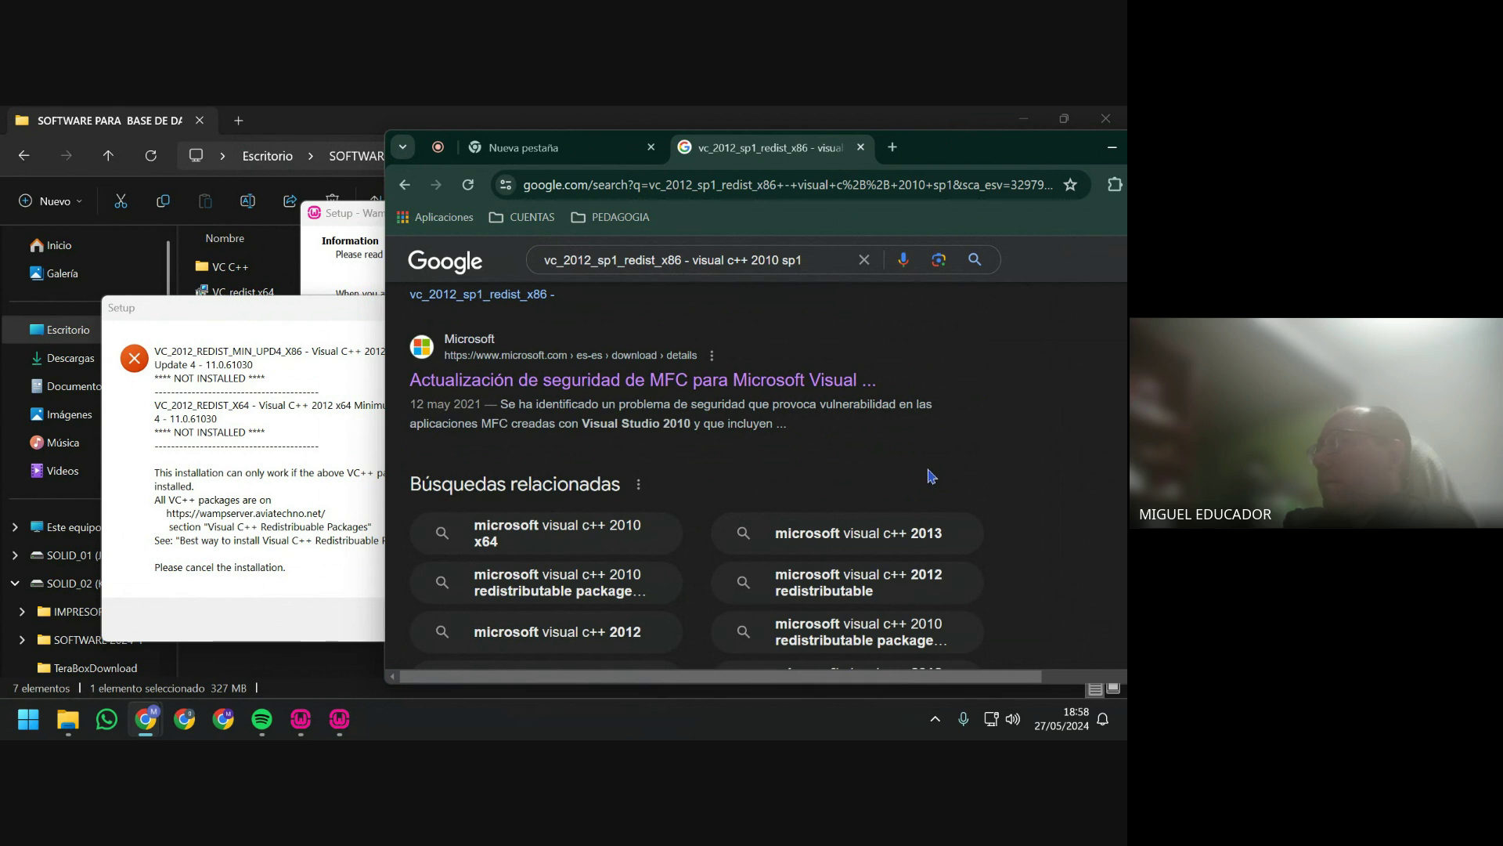
left_click(882, 579)
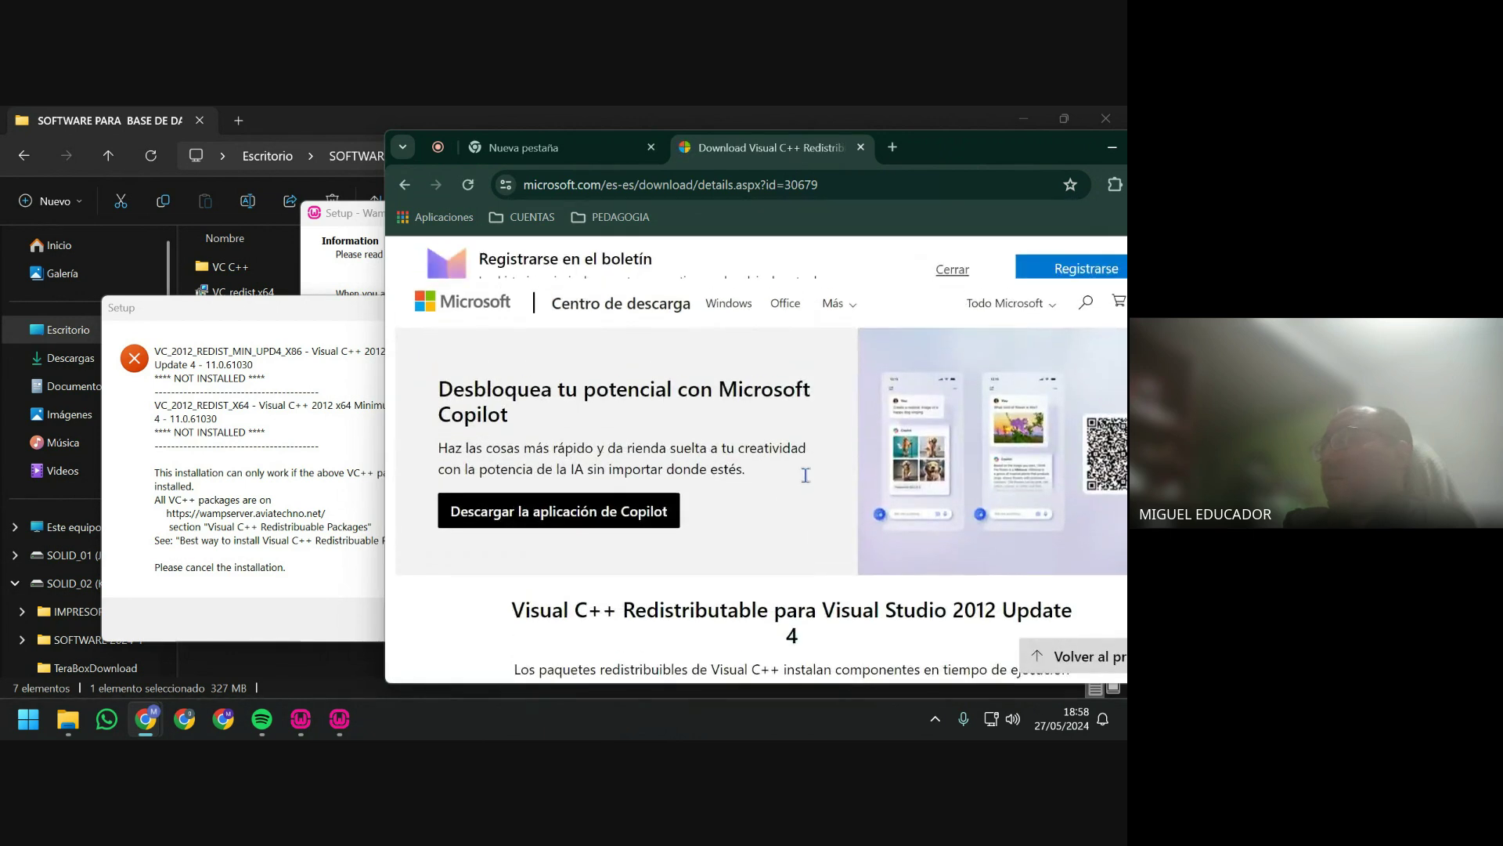
Download VSU4\vcredist_x64.exe and VSU4\vcredist_x86.exe from the Visual C++ Redistributable for Visual Studio 2012 Update 4 page, leaving out the ARM file.
scroll(808, 483, "down", 2)
scroll(809, 483, "down", 2)
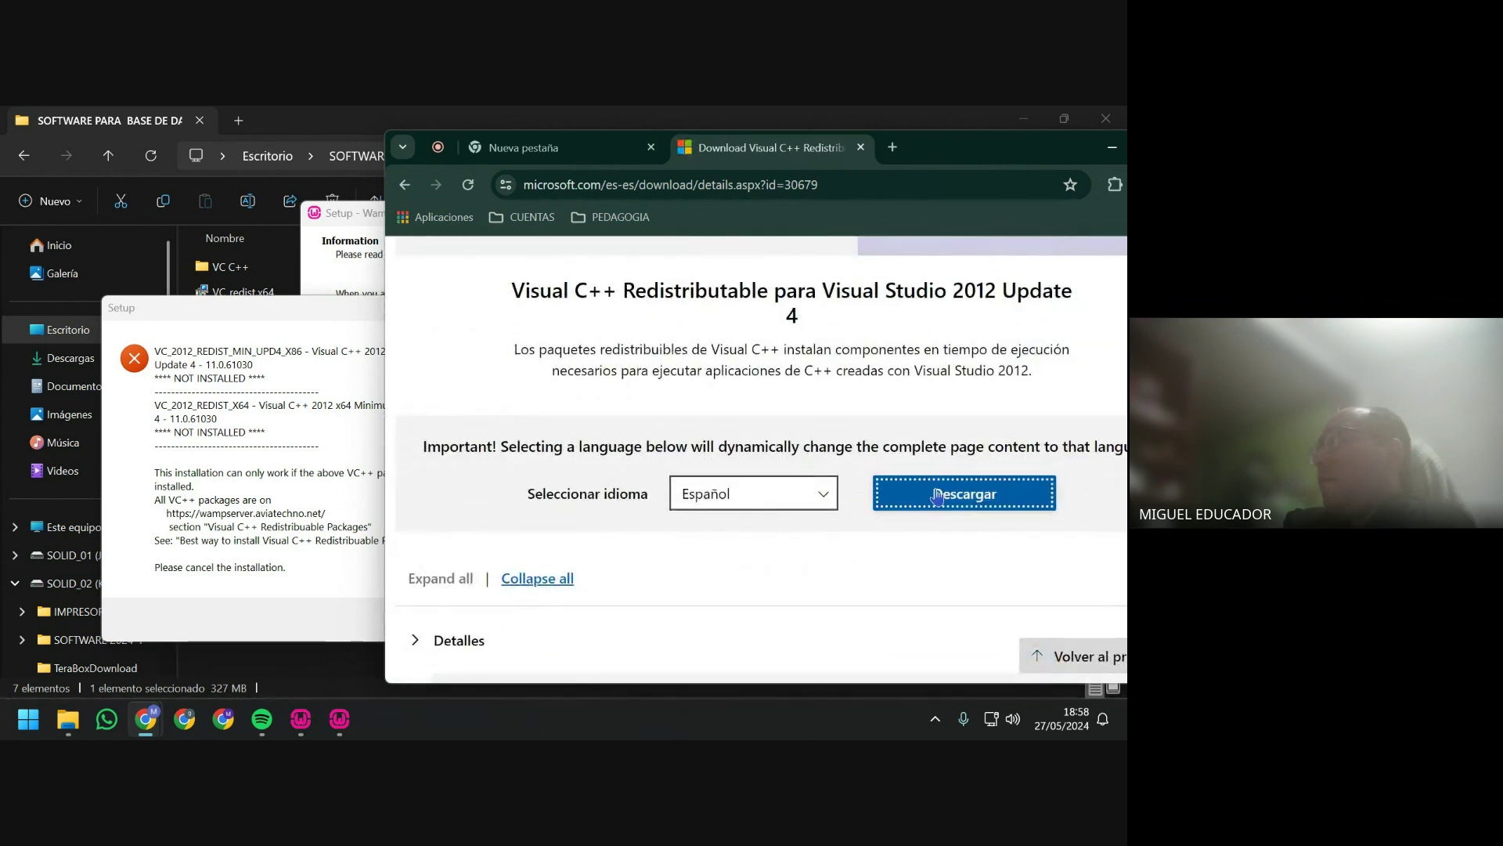
left_click(964, 493)
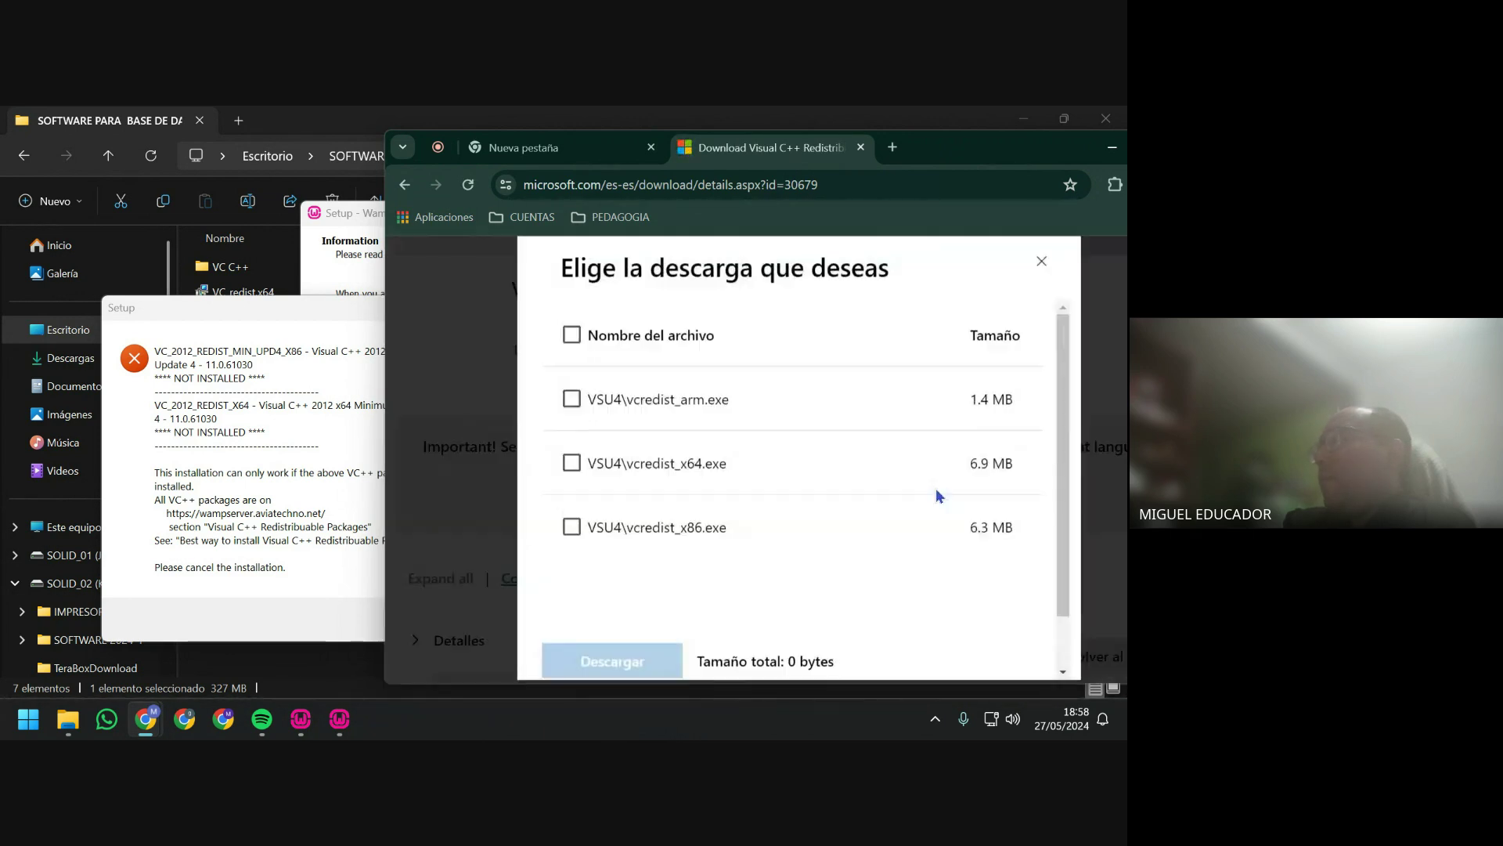
left_click(687, 414)
left_click(670, 470)
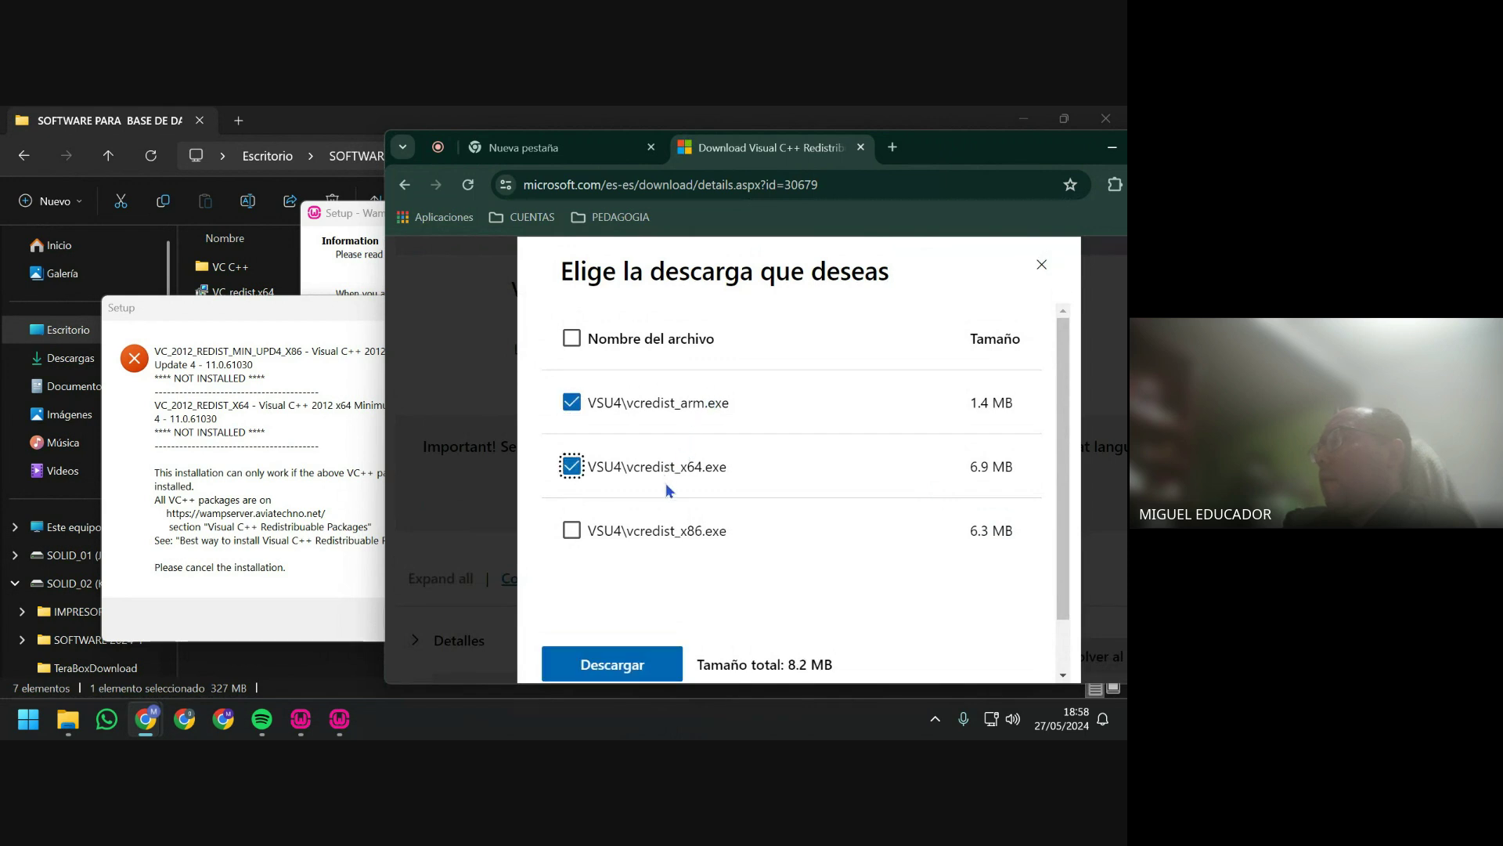
left_click(676, 533)
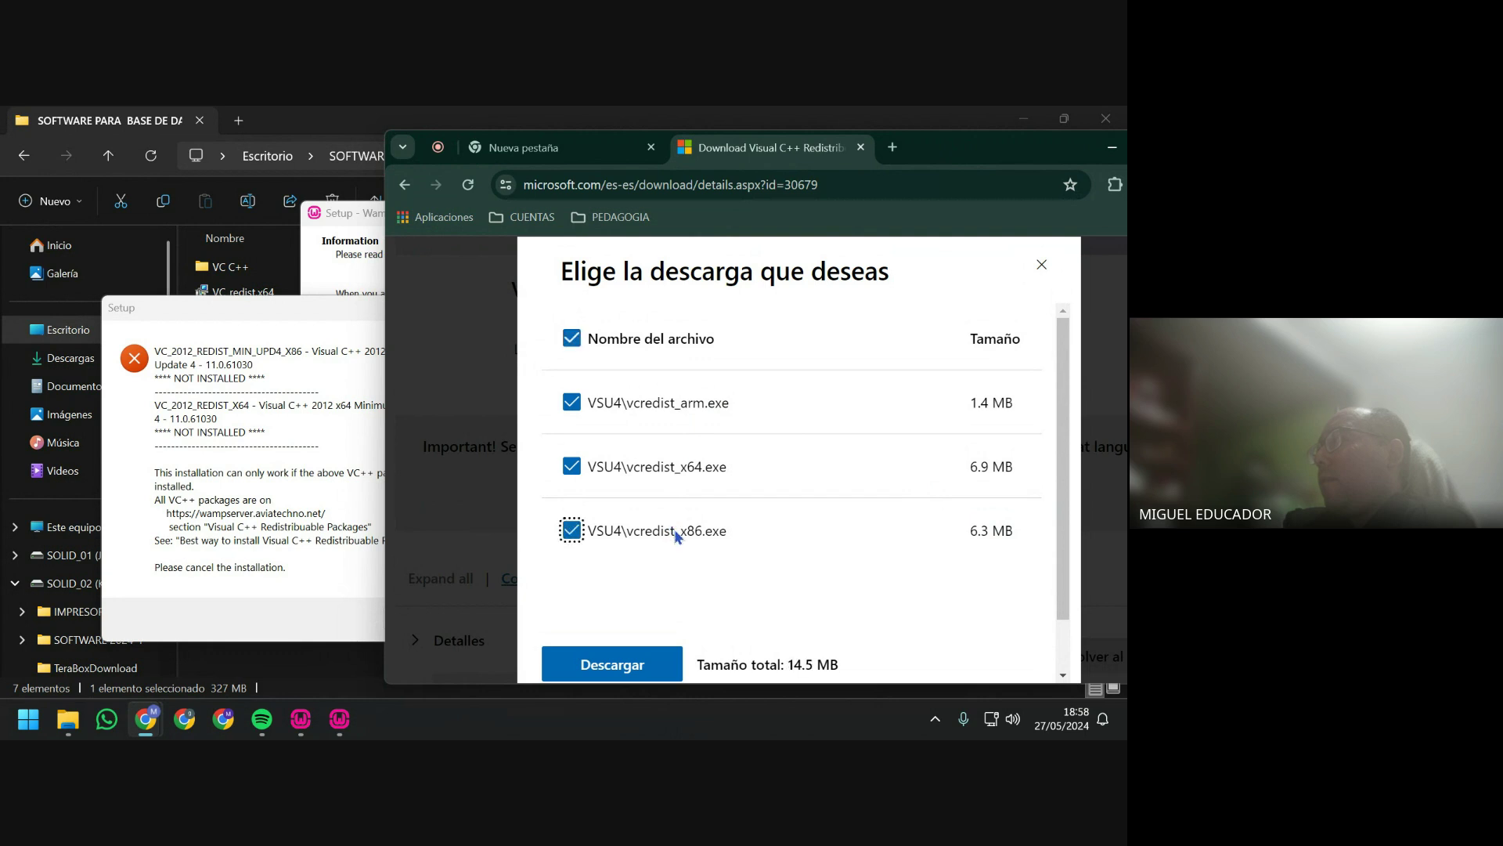
left_click(572, 402)
scroll(838, 529, "down", 1)
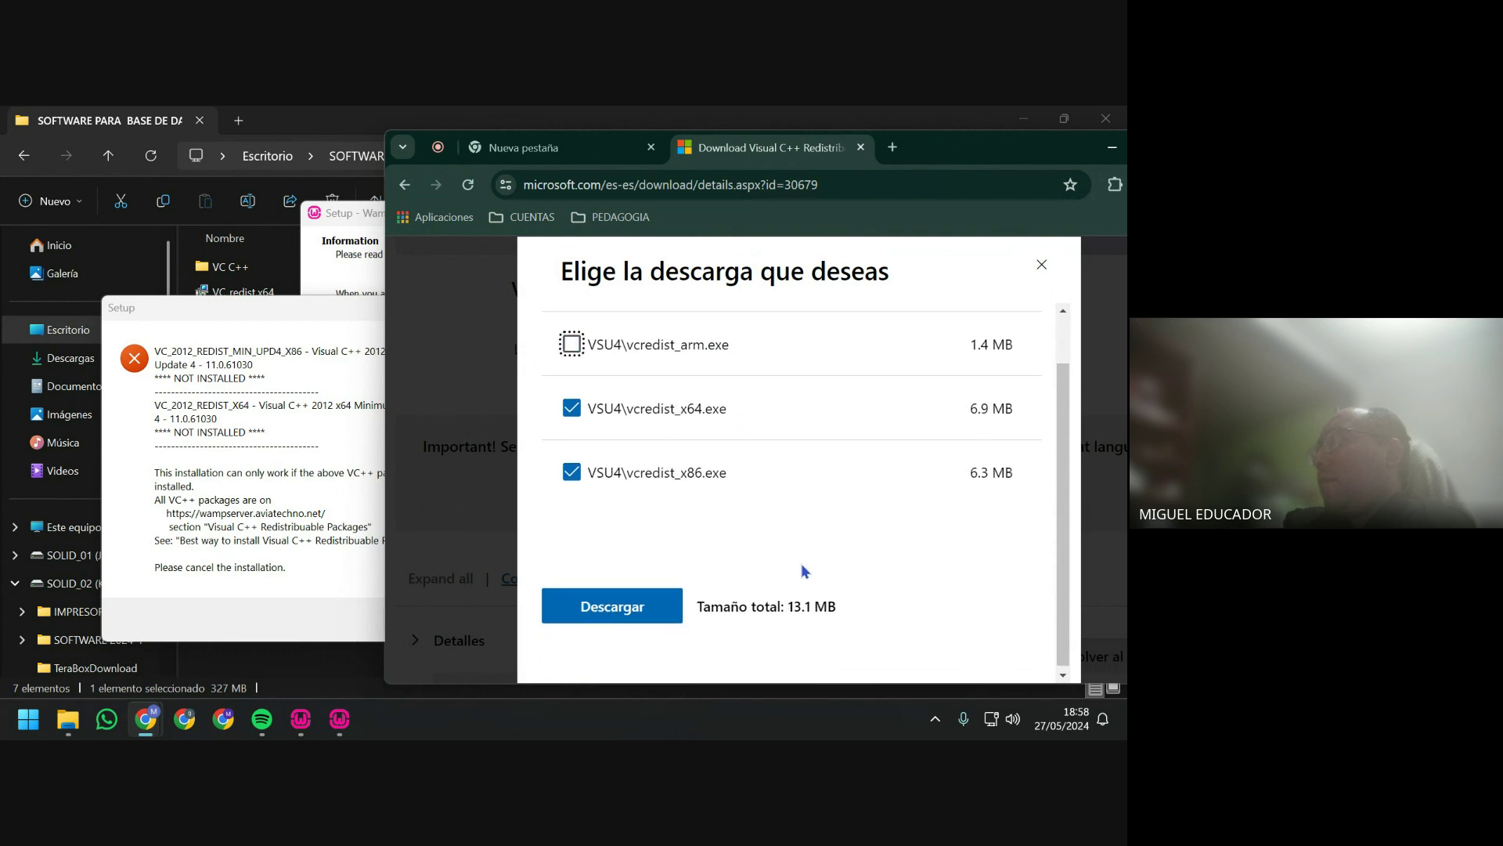
left_click(614, 601)
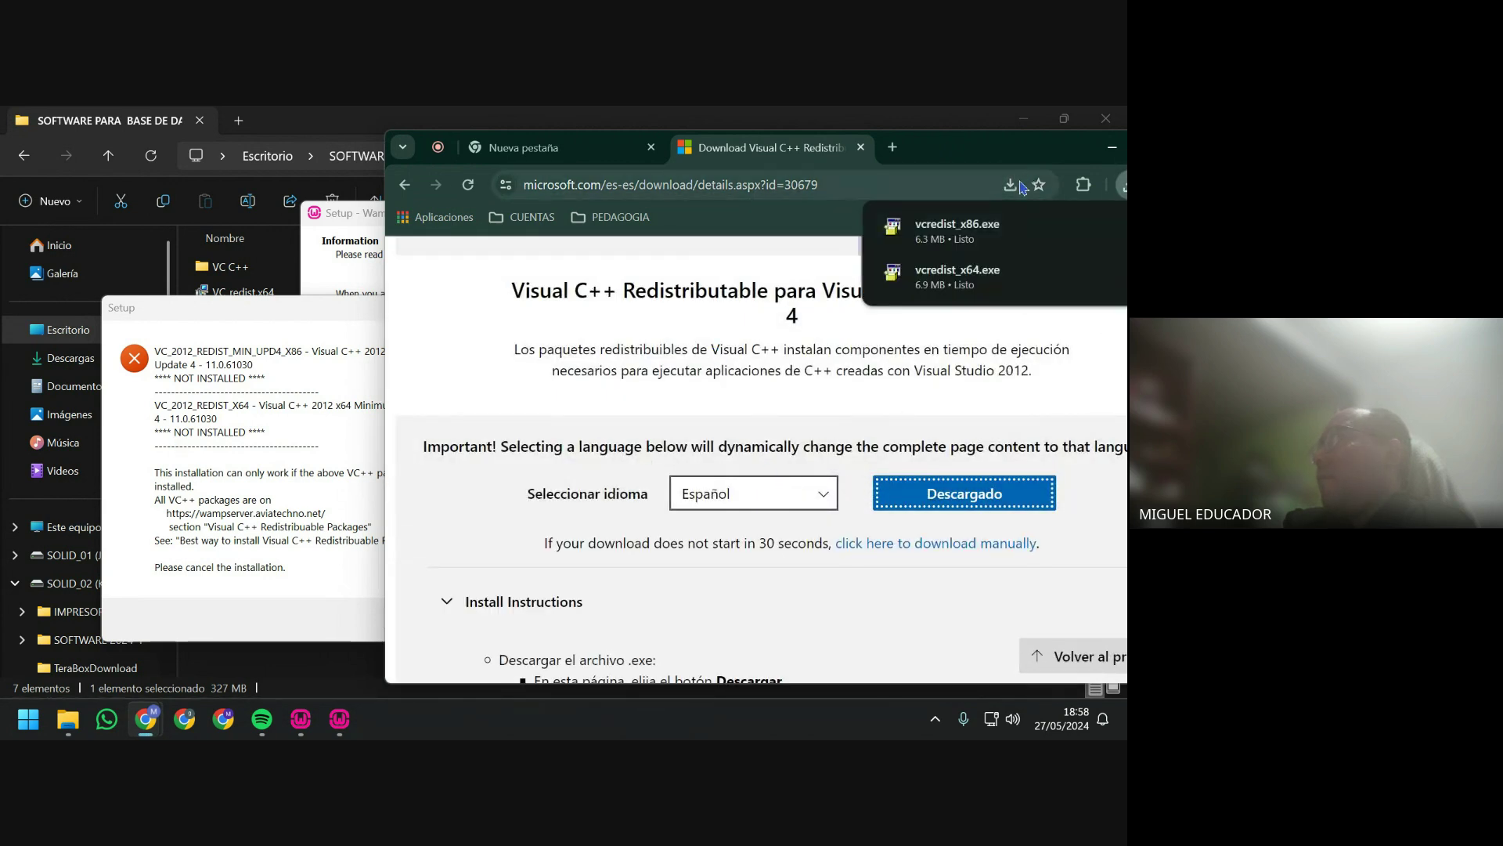
Dismiss the missing packages message, exit the Wampserver64 3.3.5 setup and maximize the browser window.
left_click(373, 408)
left_click(416, 617)
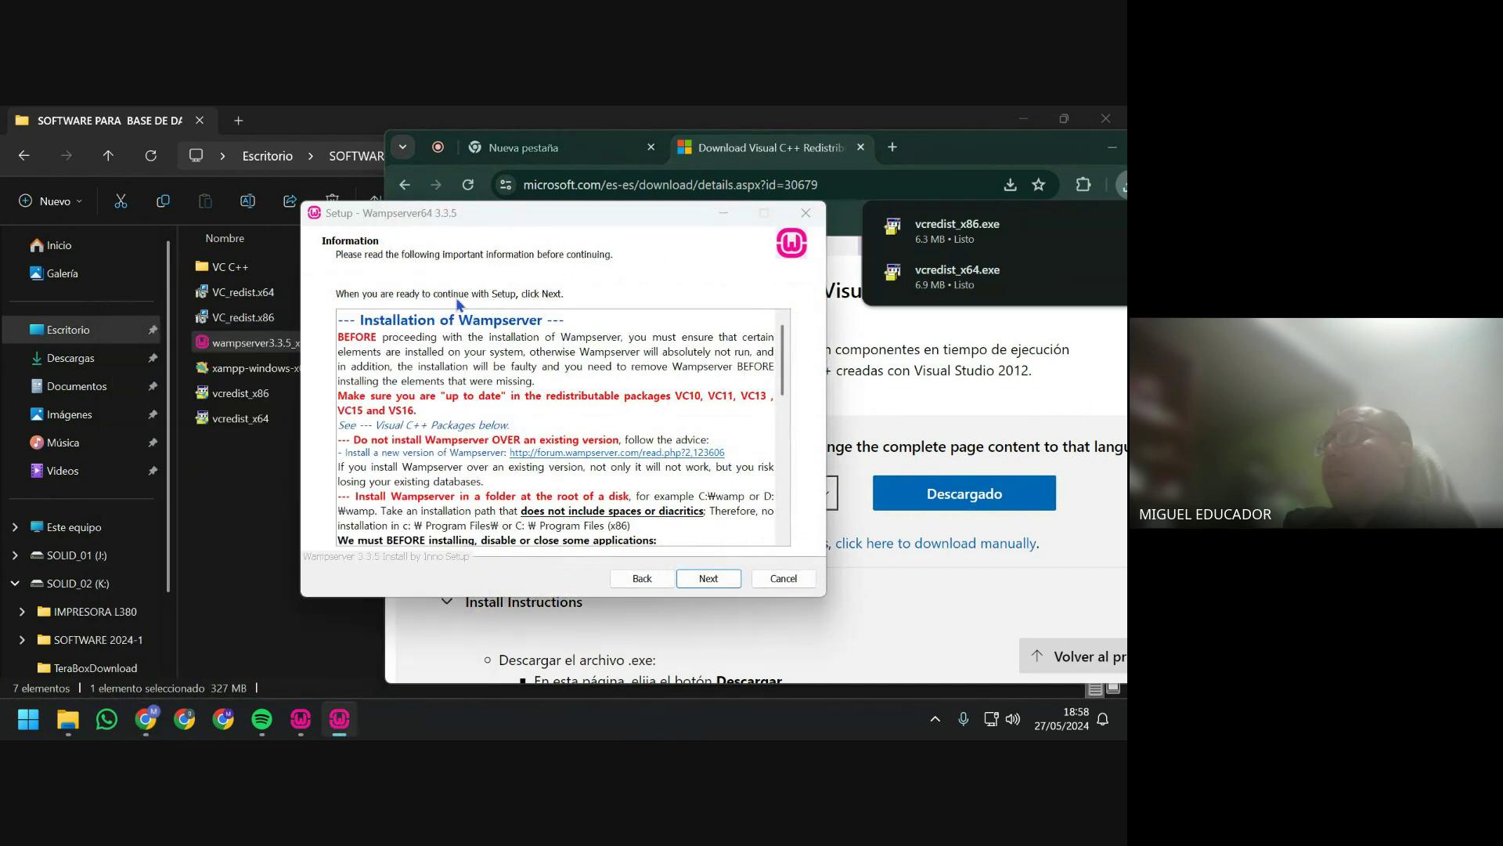
left_click(809, 217)
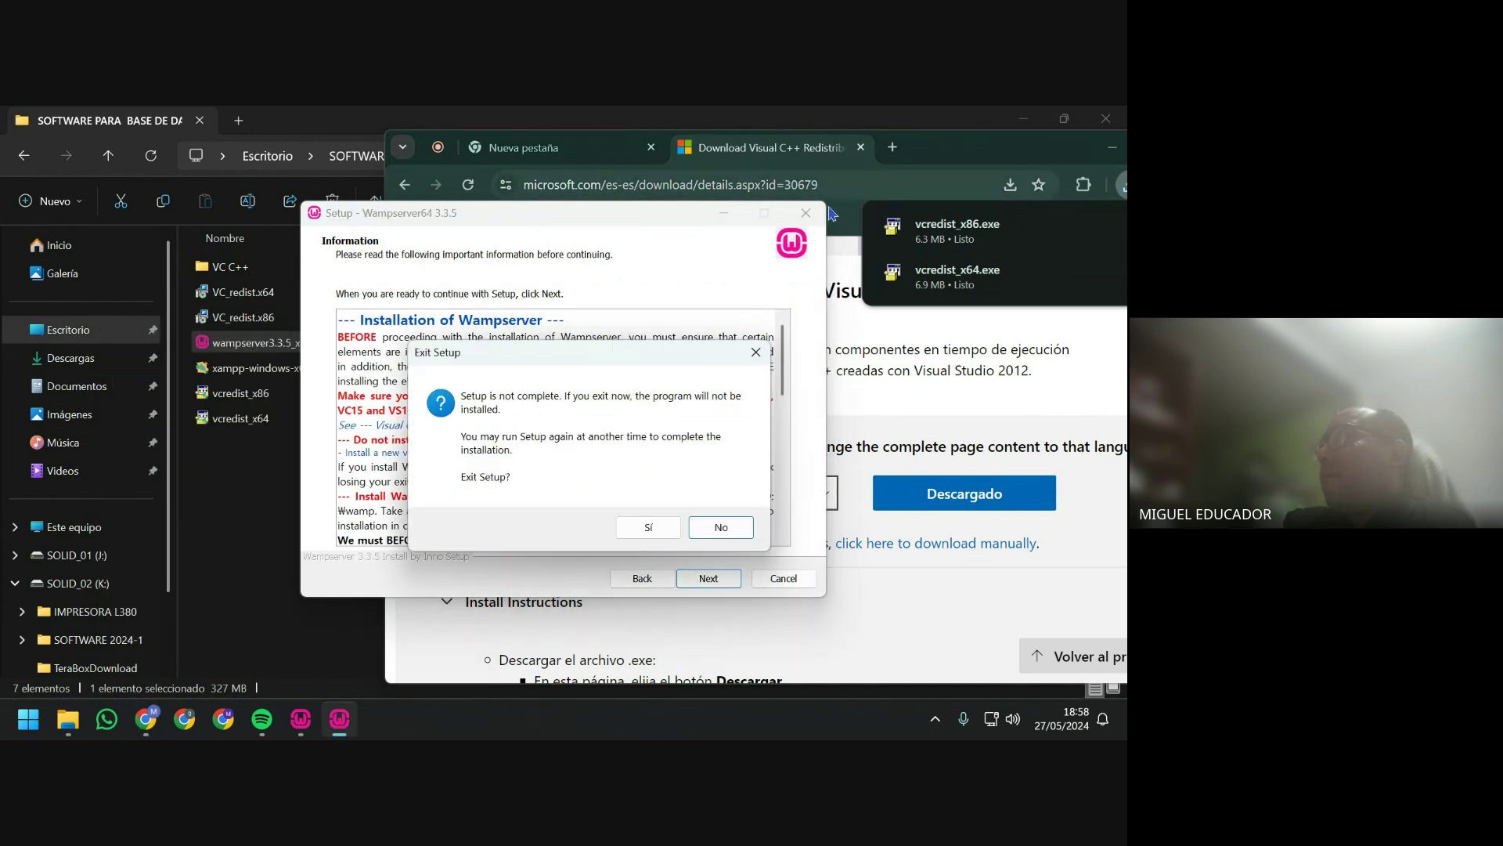
left_click(651, 526)
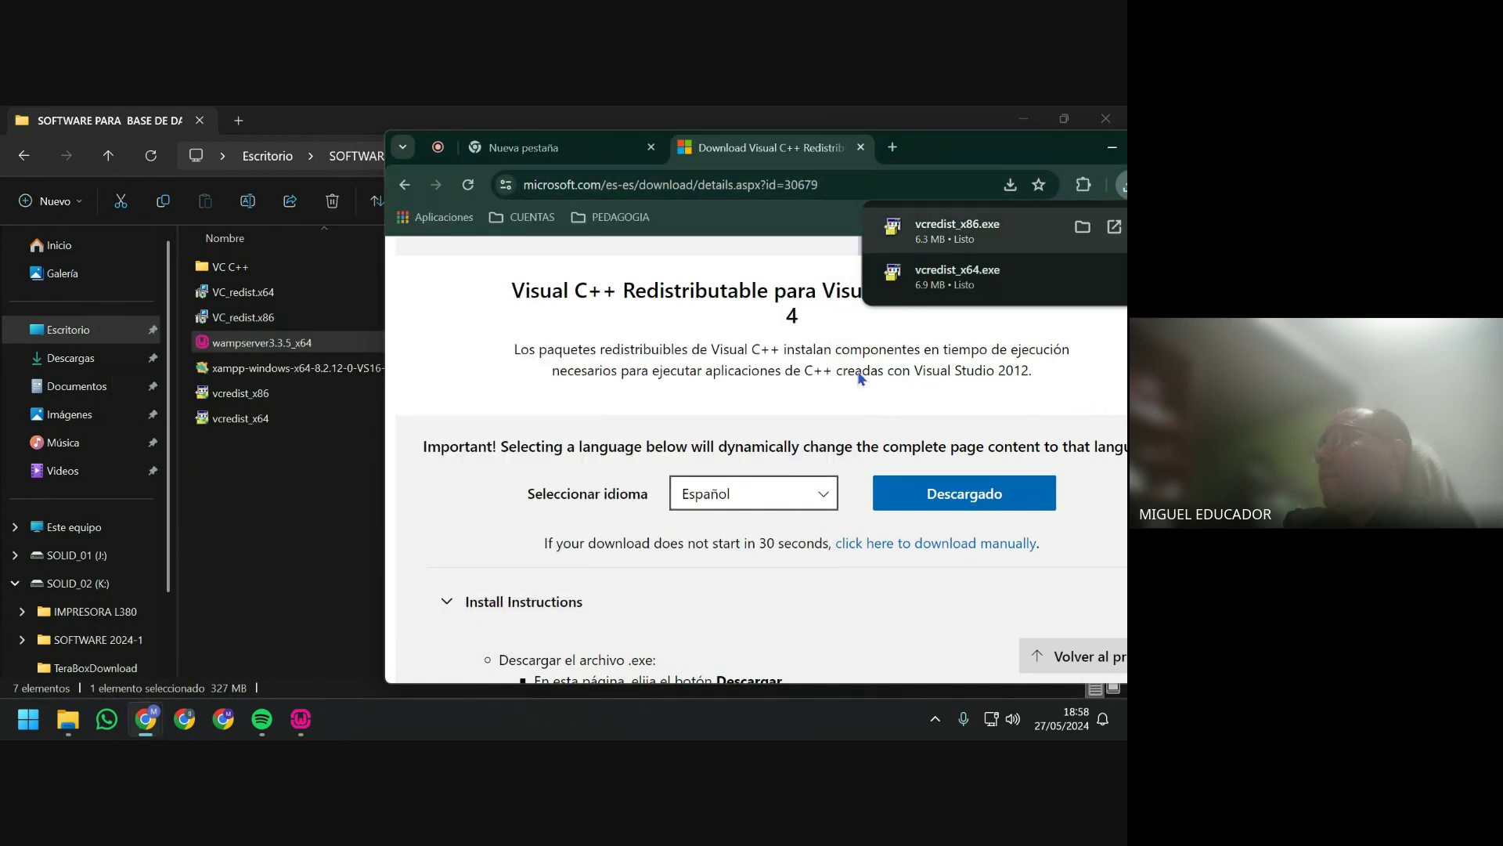
double_click(908, 149)
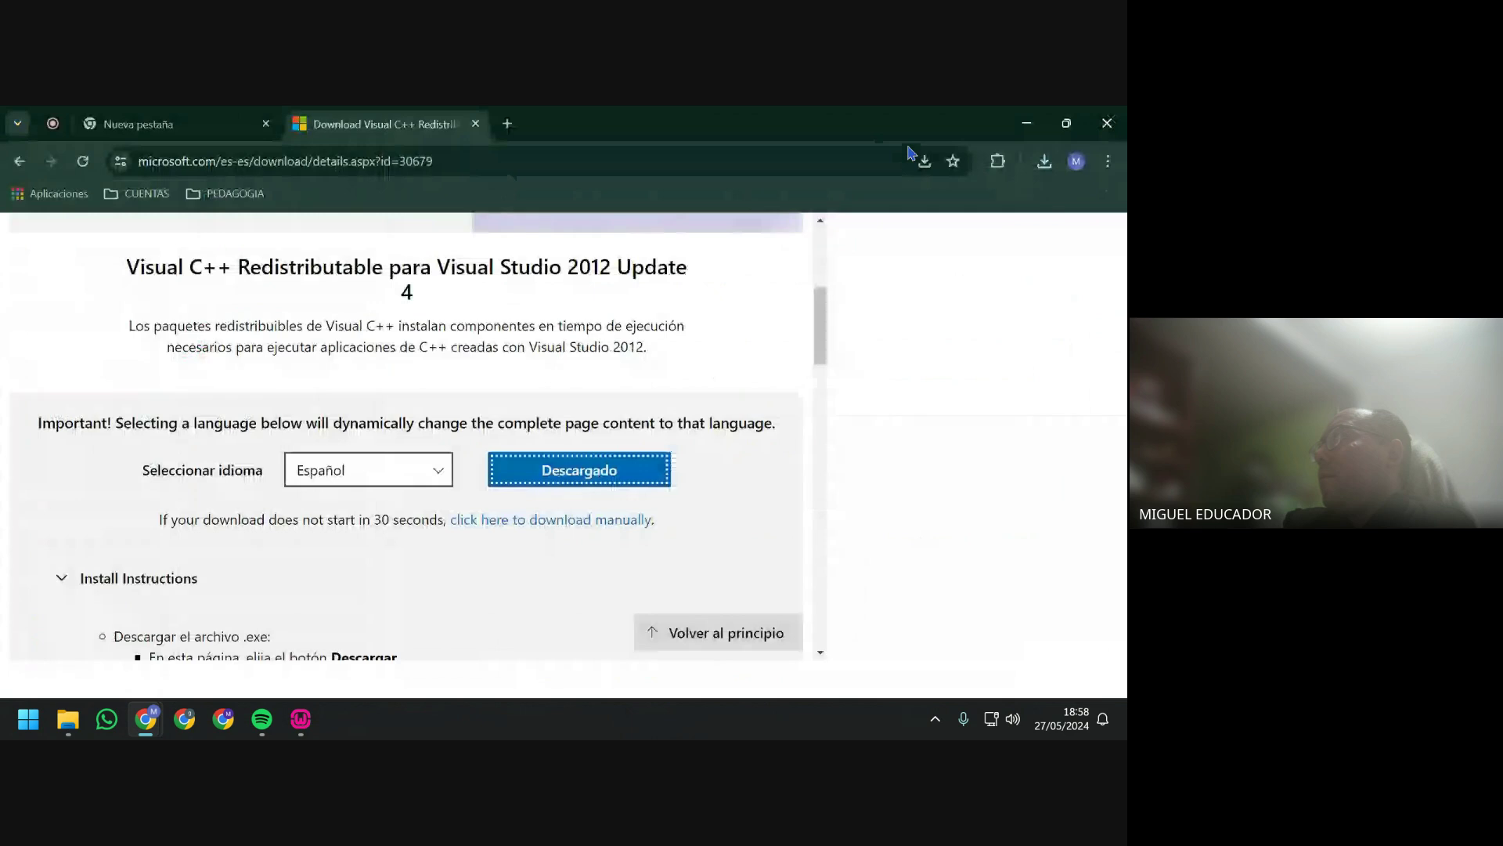
Open the full download history, close the Visual C++ download page and open the Descargas folder containing the downloaded files.
left_click(1045, 160)
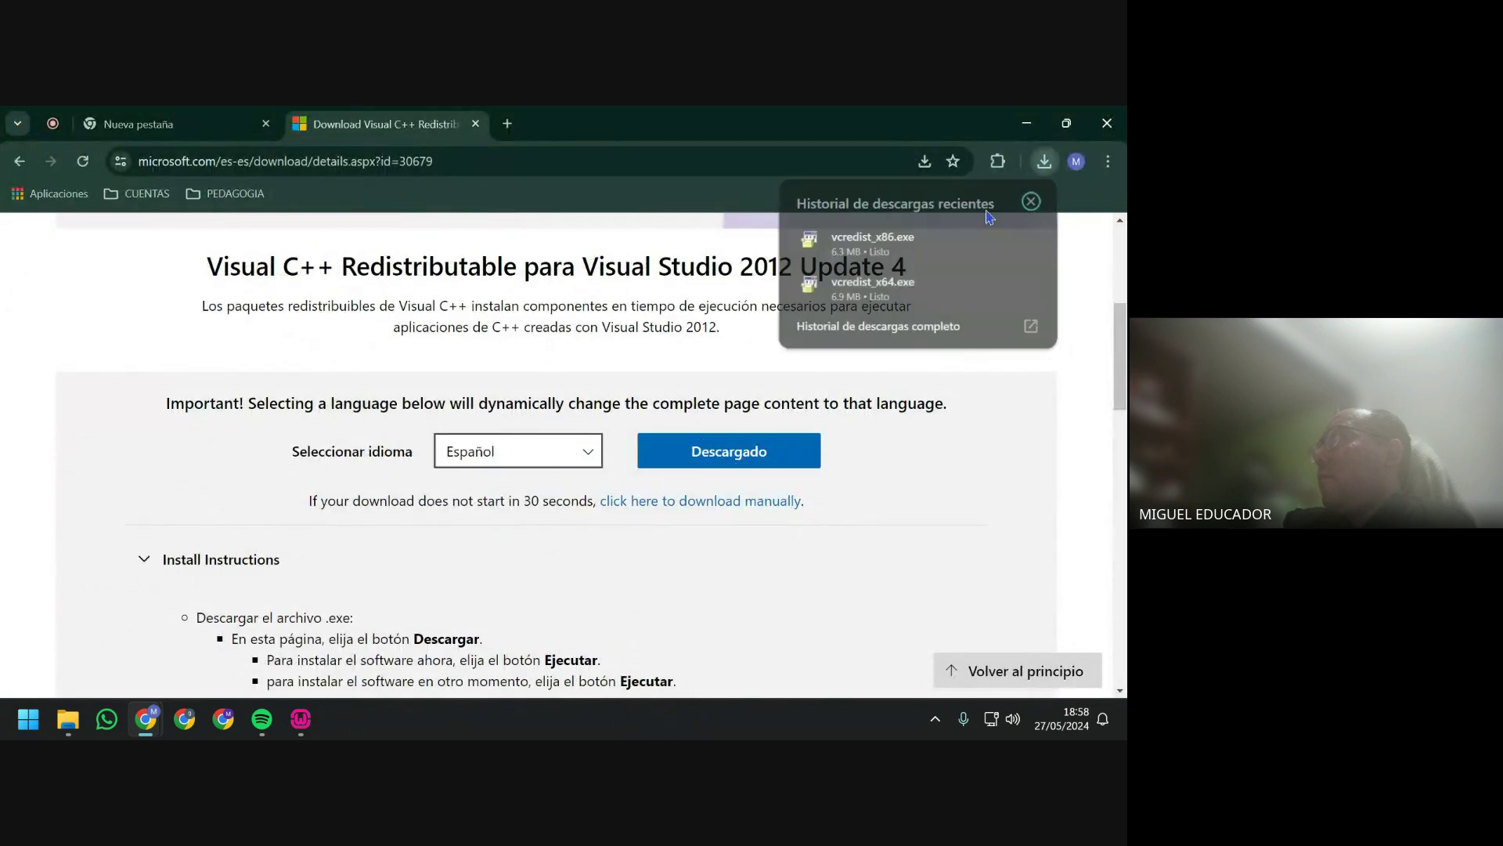
left_click(862, 328)
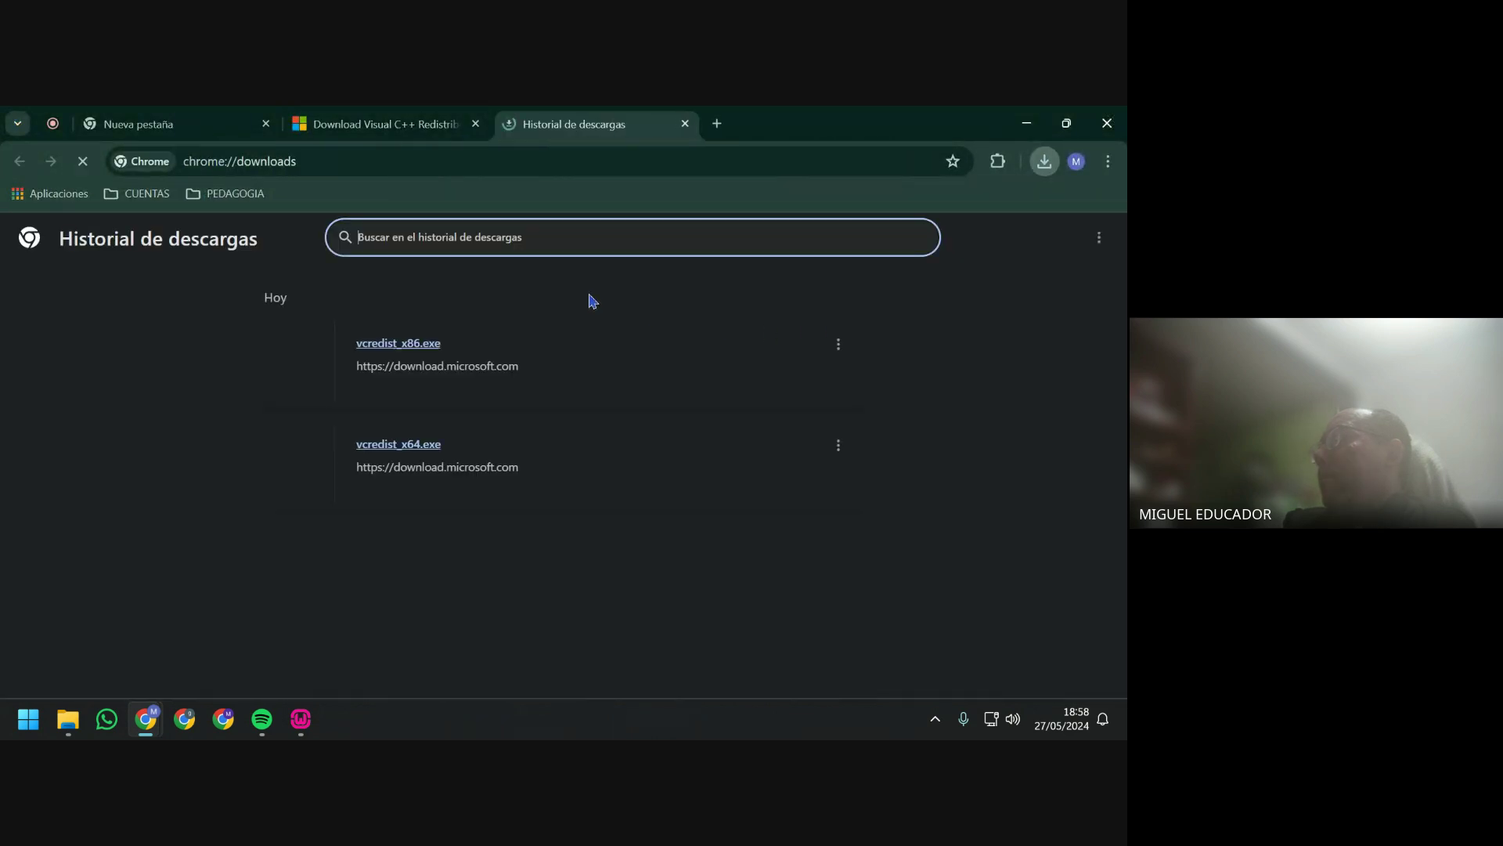
left_click(476, 124)
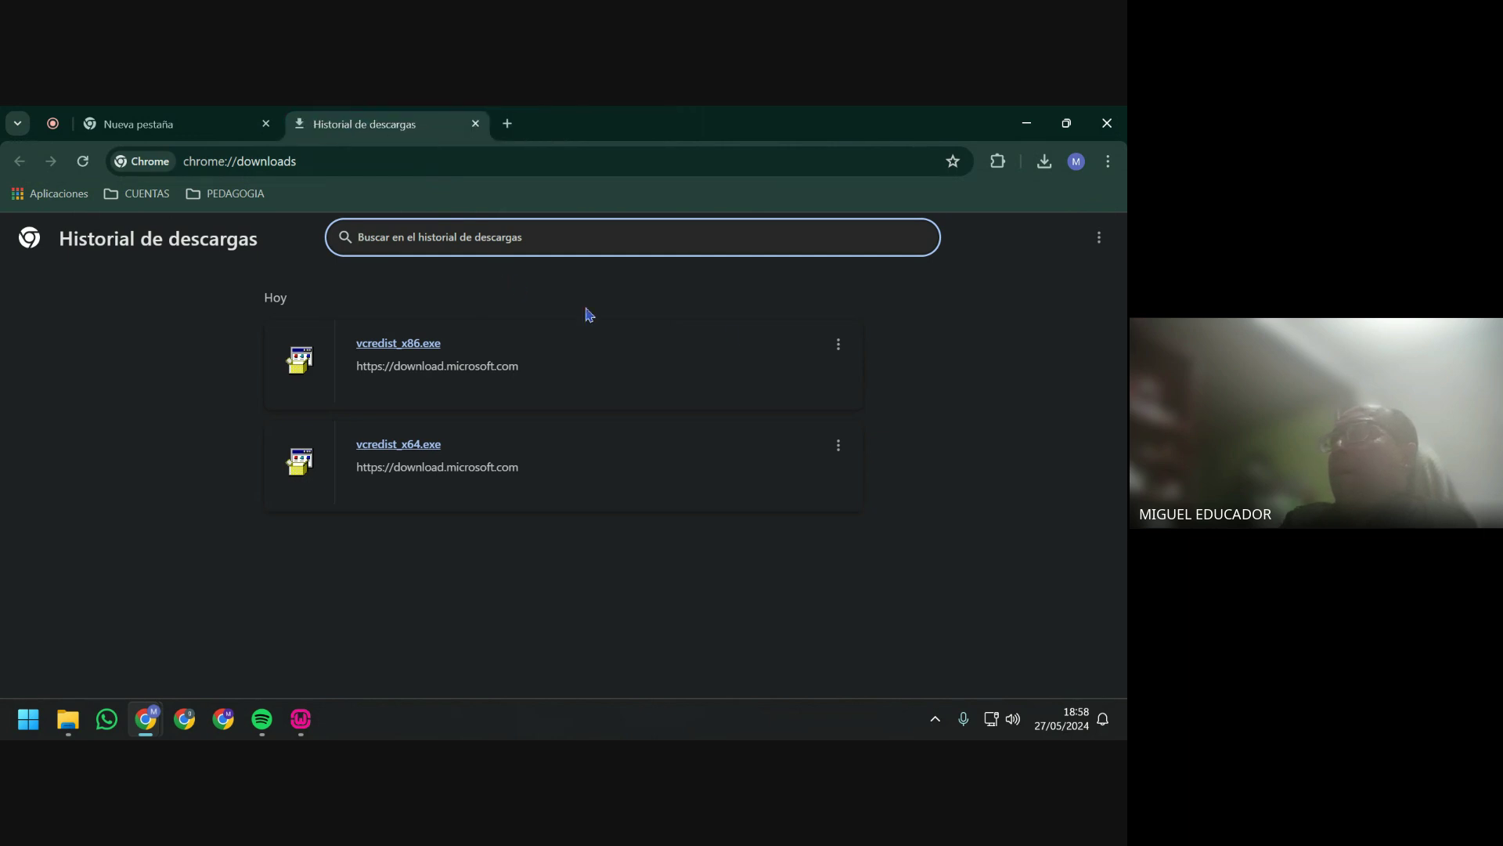
left_click(1099, 238)
left_click(1021, 279)
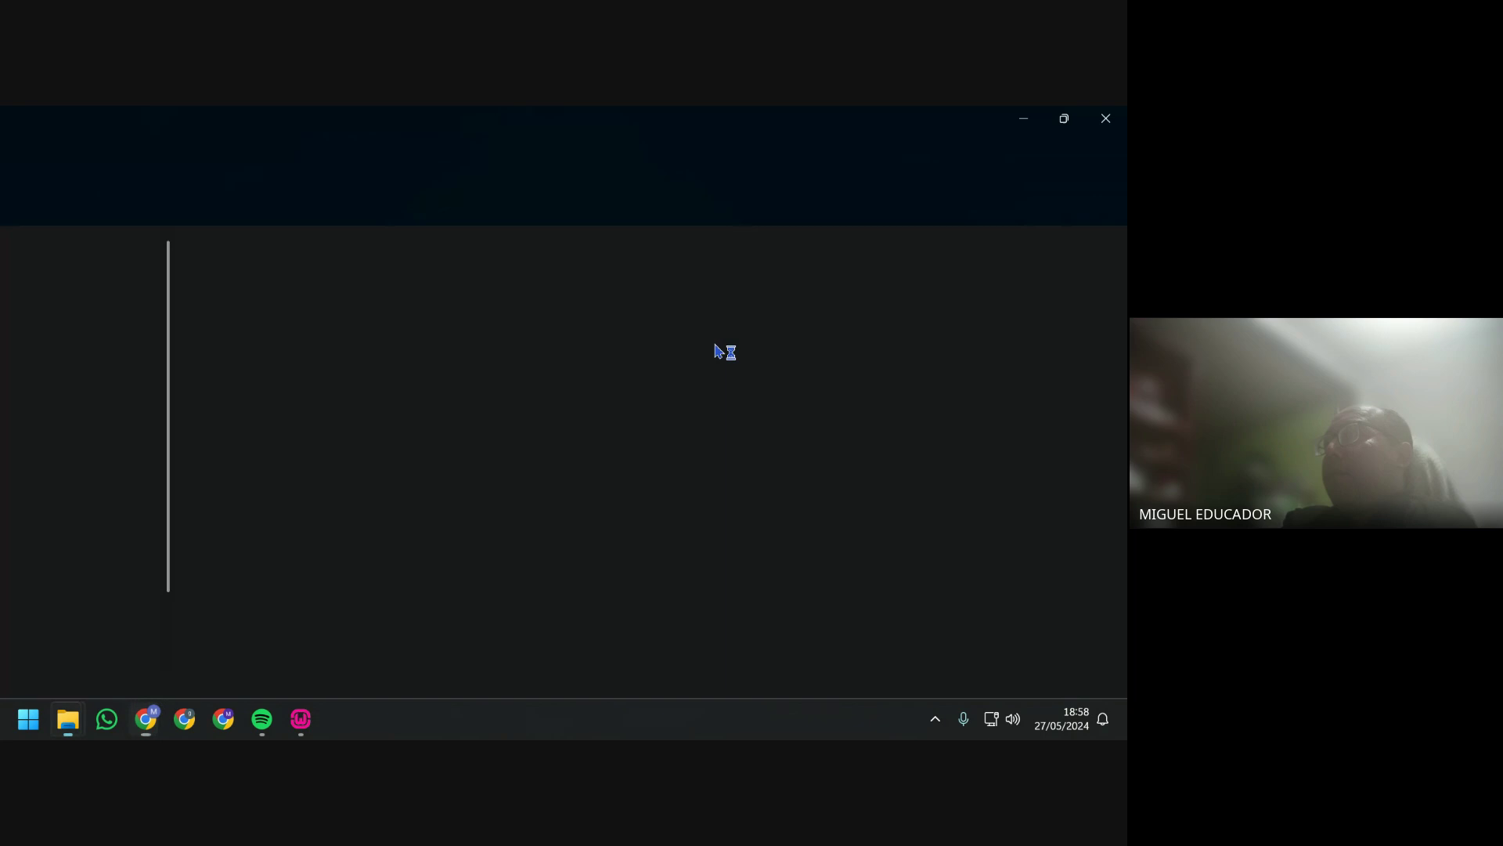
Run vcredist_x64 from Descargas, accept the license terms and start installing Microsoft Visual C++ 2012 Redistributable (x64).
double_click(237, 301)
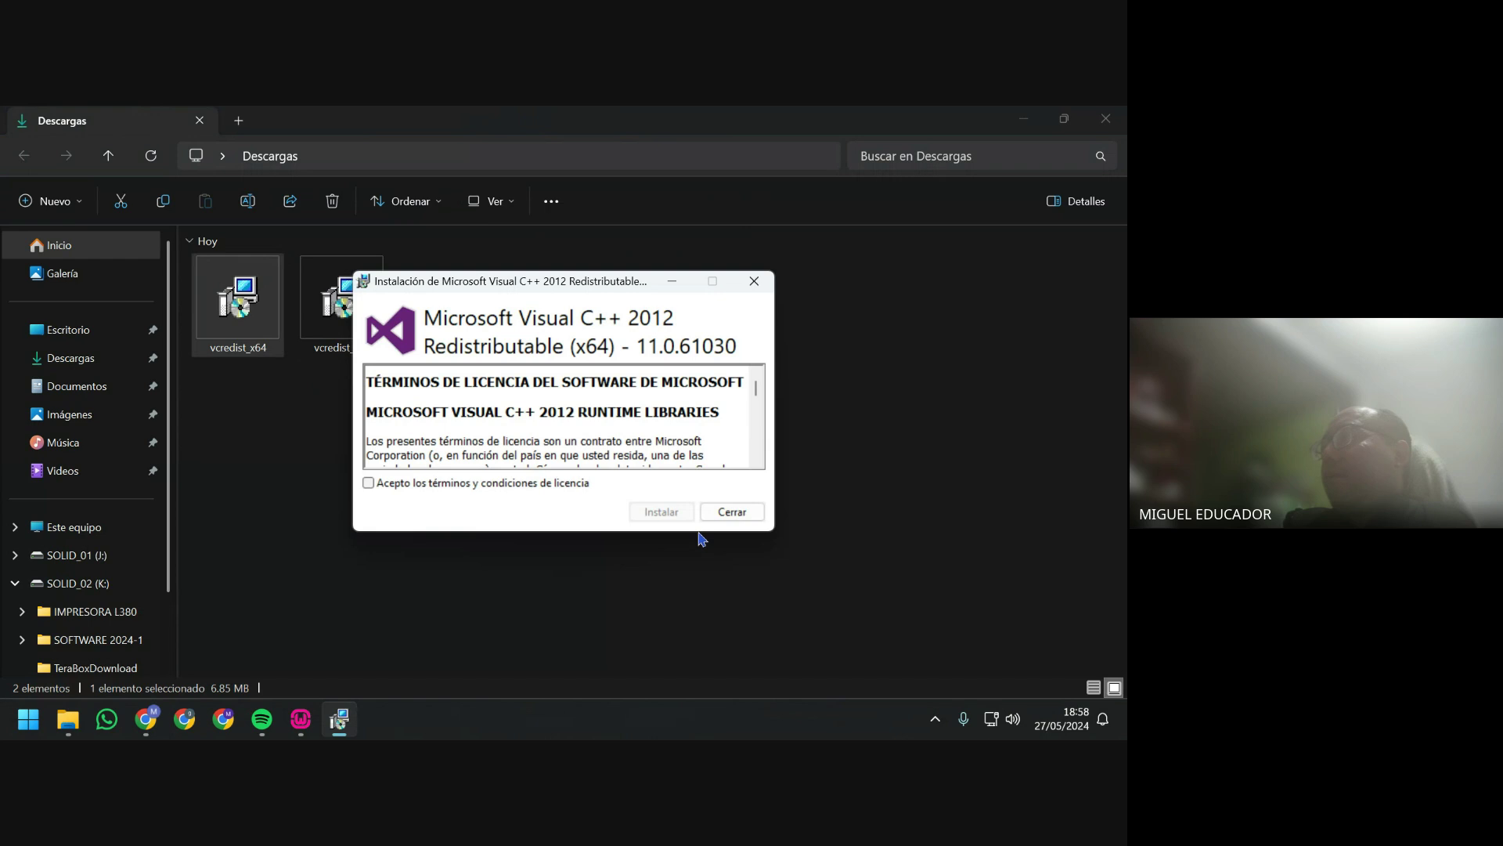
left_click(546, 483)
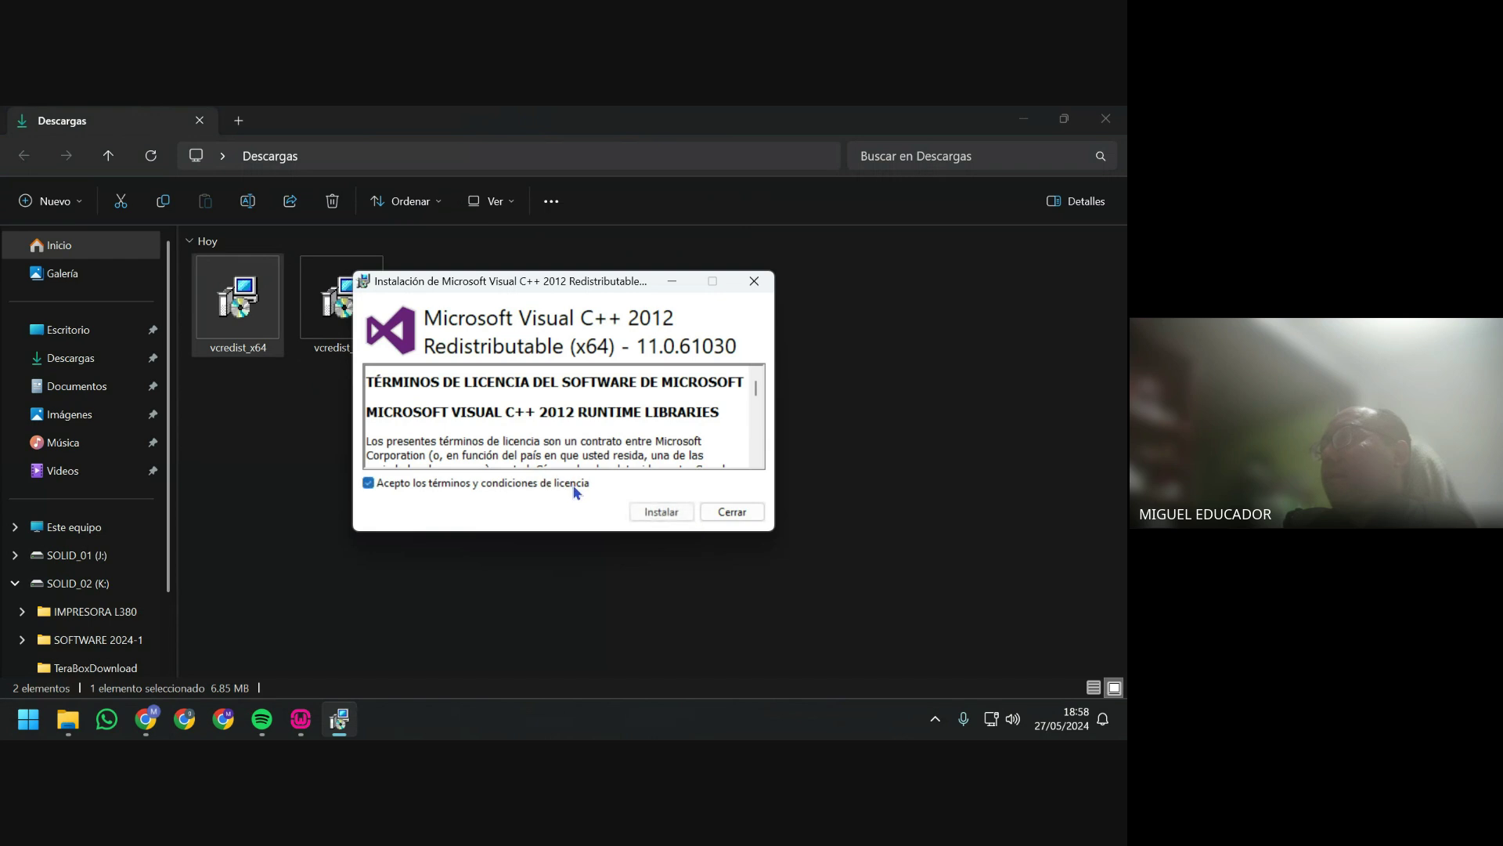
left_click(649, 513)
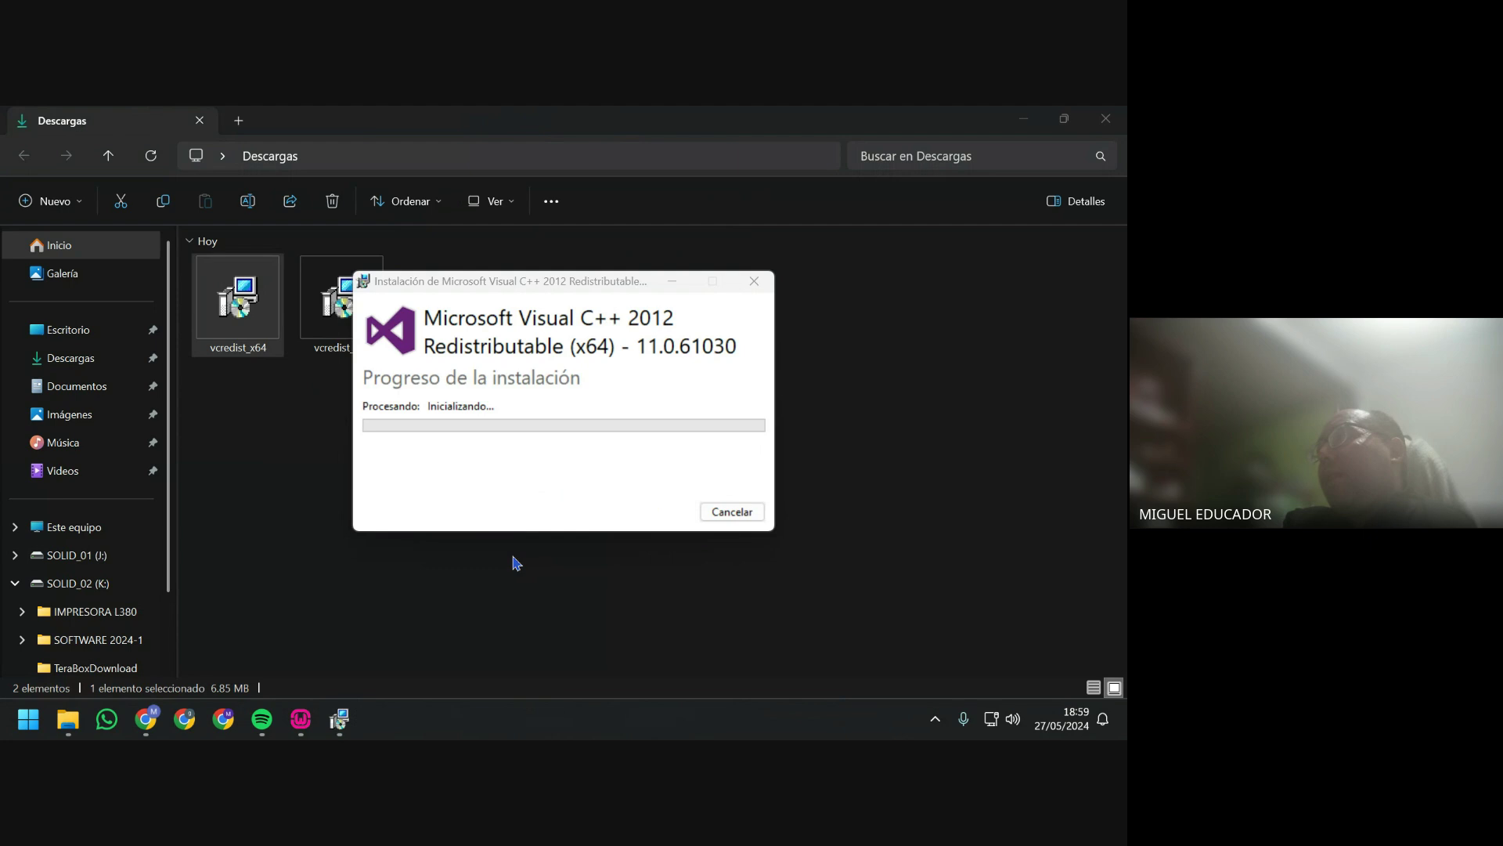
left_click_drag(552, 284, 577, 387)
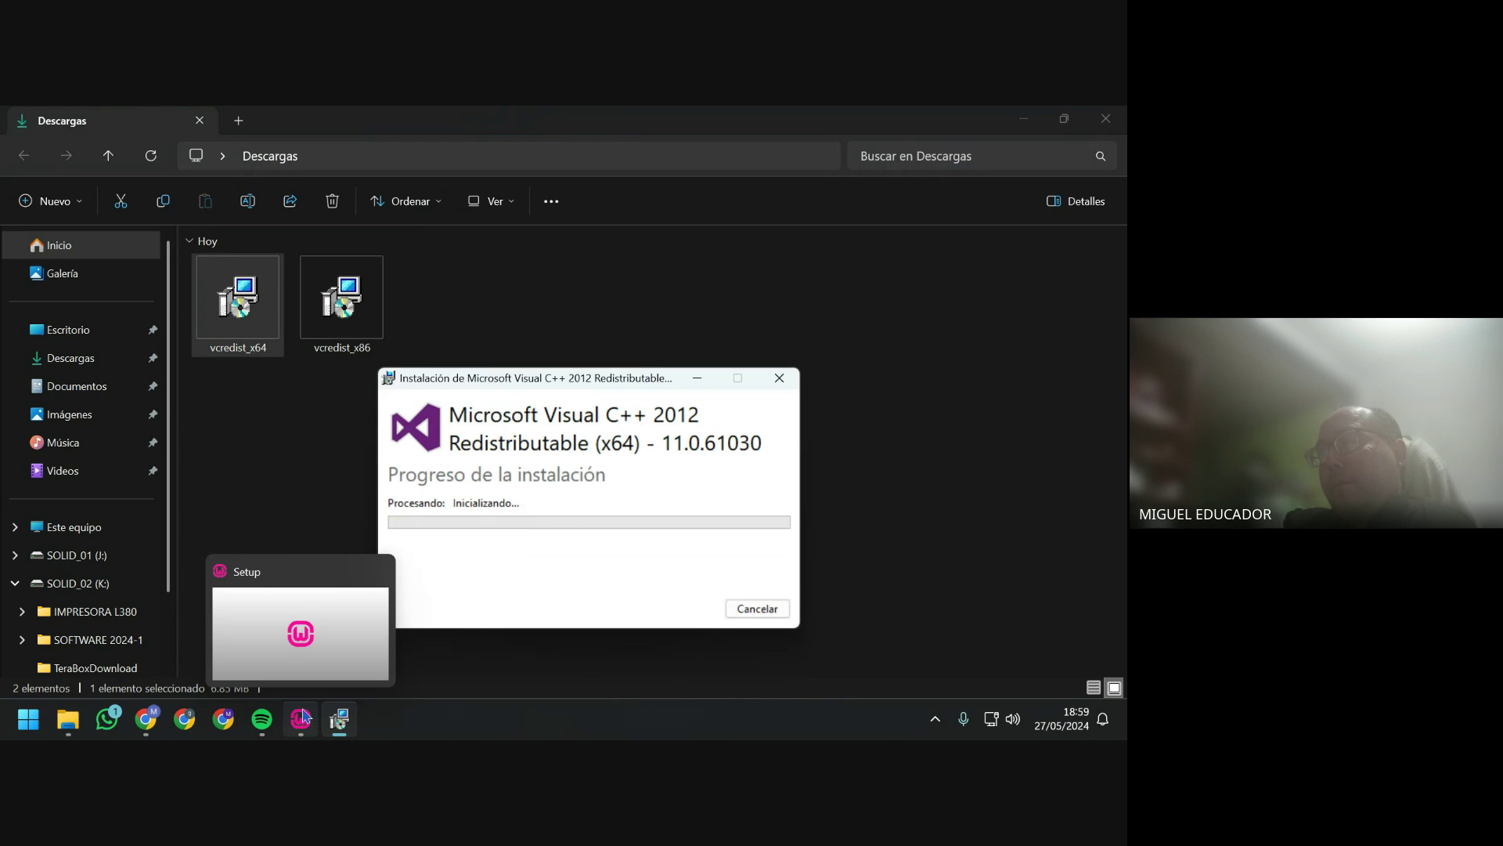
Exit the Wampserver64 3.3.5 setup, and close the Visual C++ 2012 Redistributable (x64) installer once it completes.
left_click(303, 717)
left_click(450, 184)
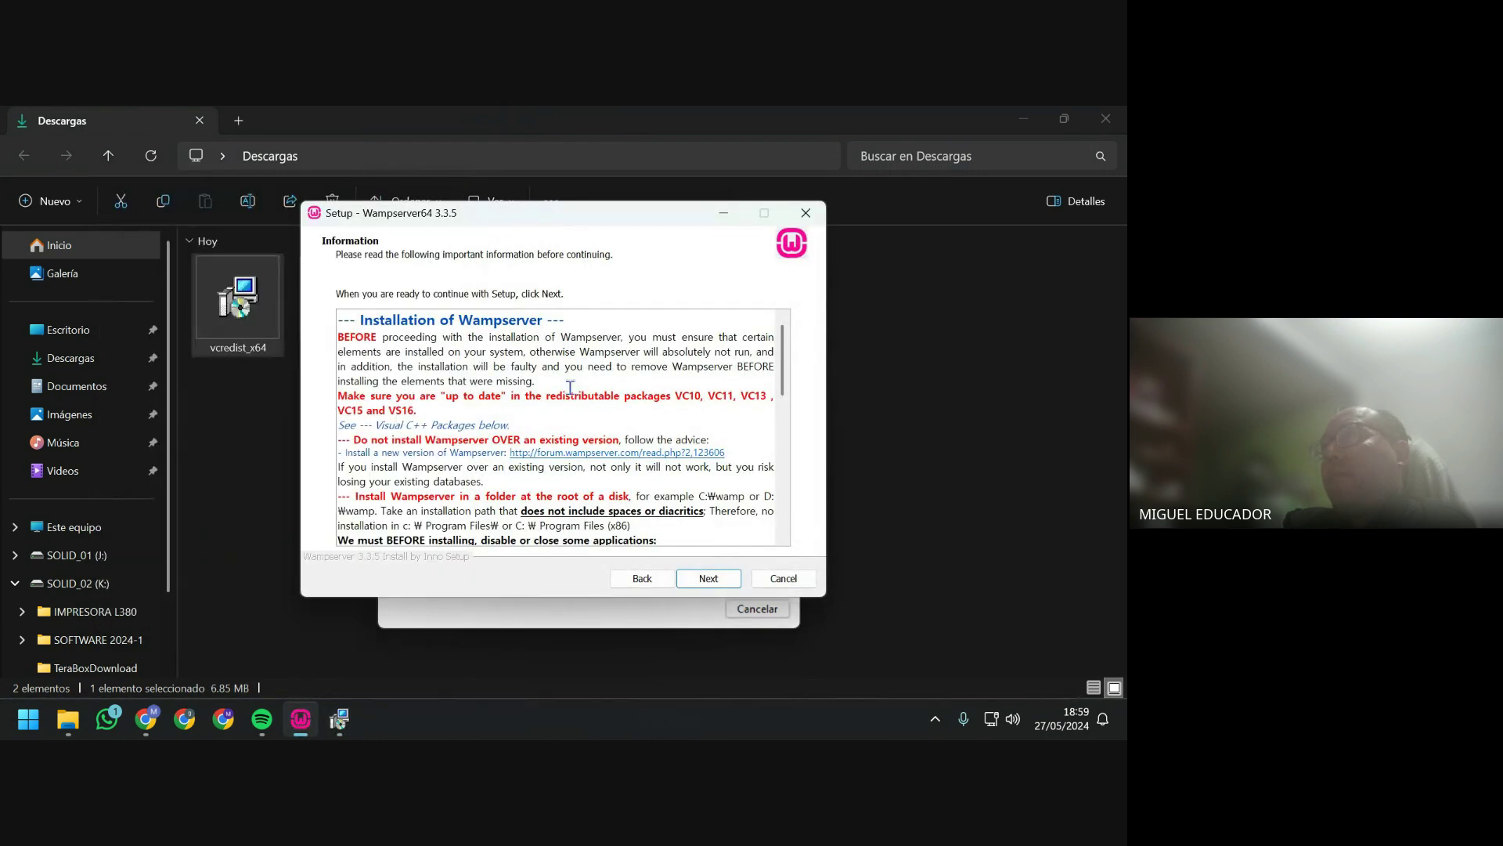
left_click(768, 576)
left_click(625, 508)
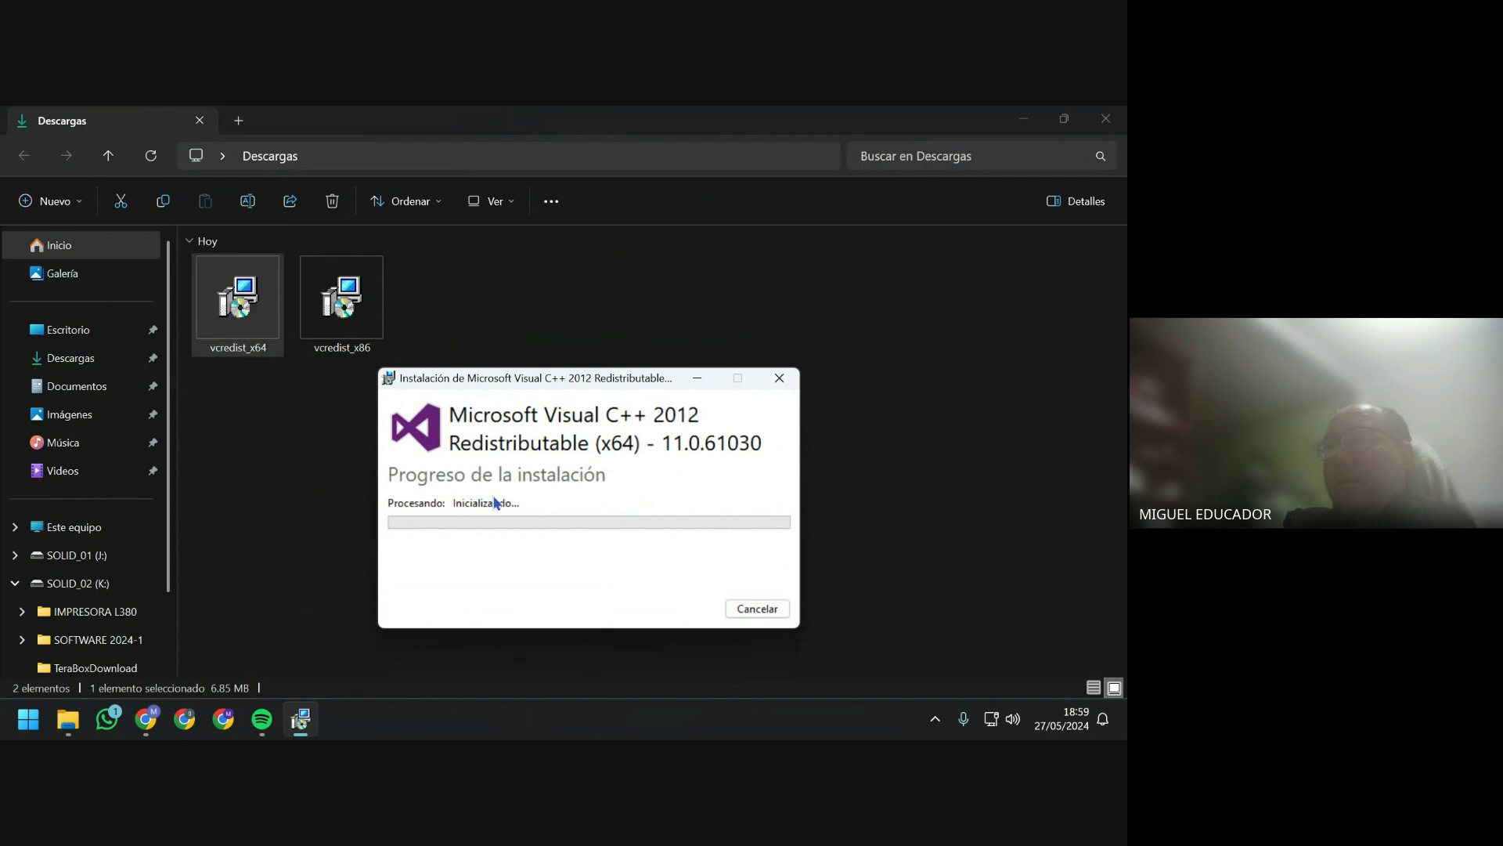
left_click_drag(546, 385, 600, 282)
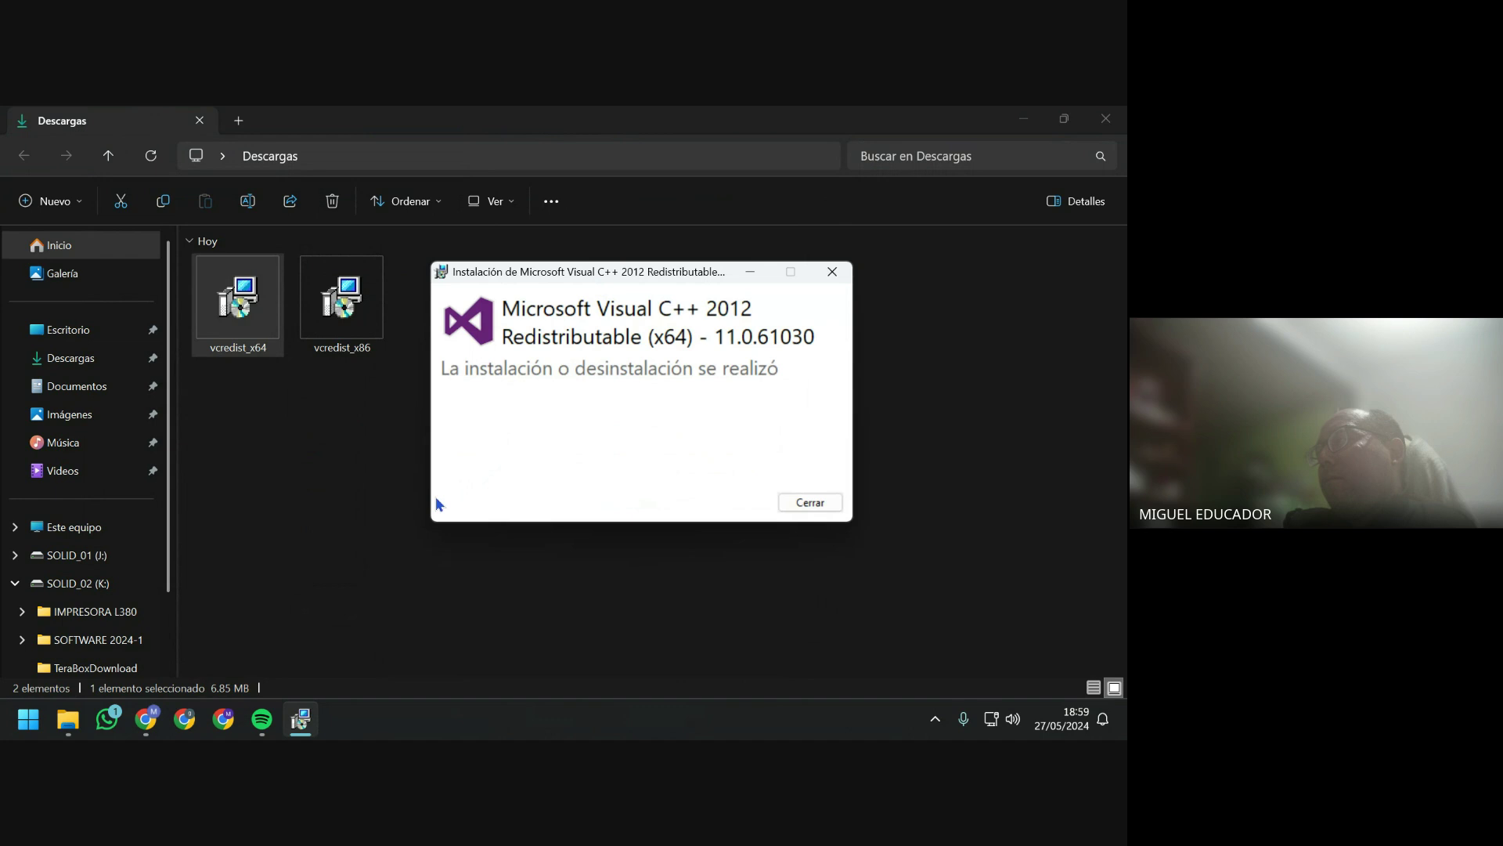
left_click(783, 504)
Install Microsoft Visual C++ 2012 Redistributable (x86) from vcredist_x86, accepting the license terms, and close the installer and the Kerish Doctor notification.
left_click(375, 320)
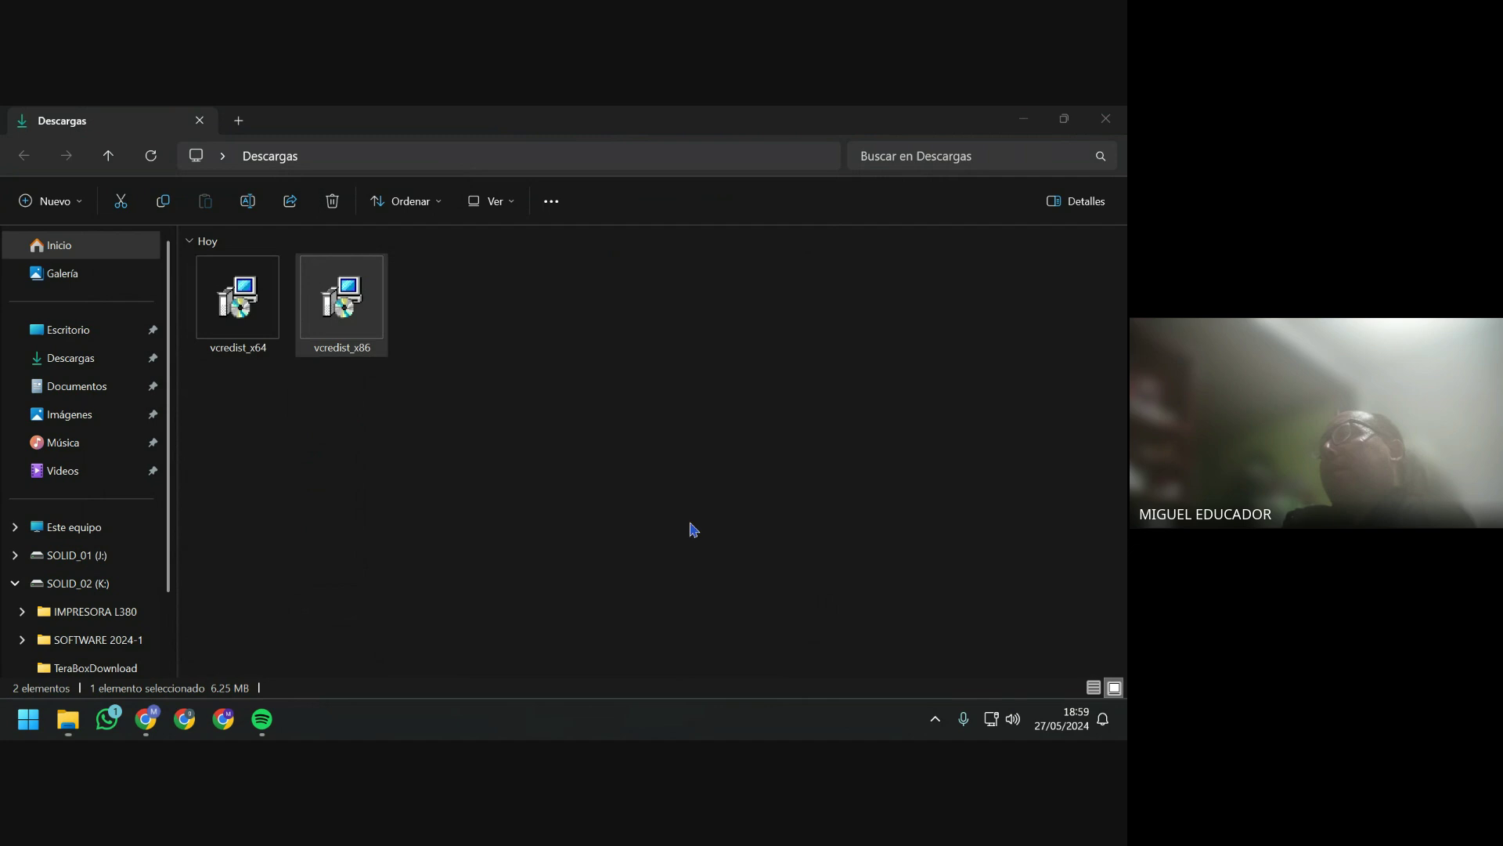
left_click(531, 491)
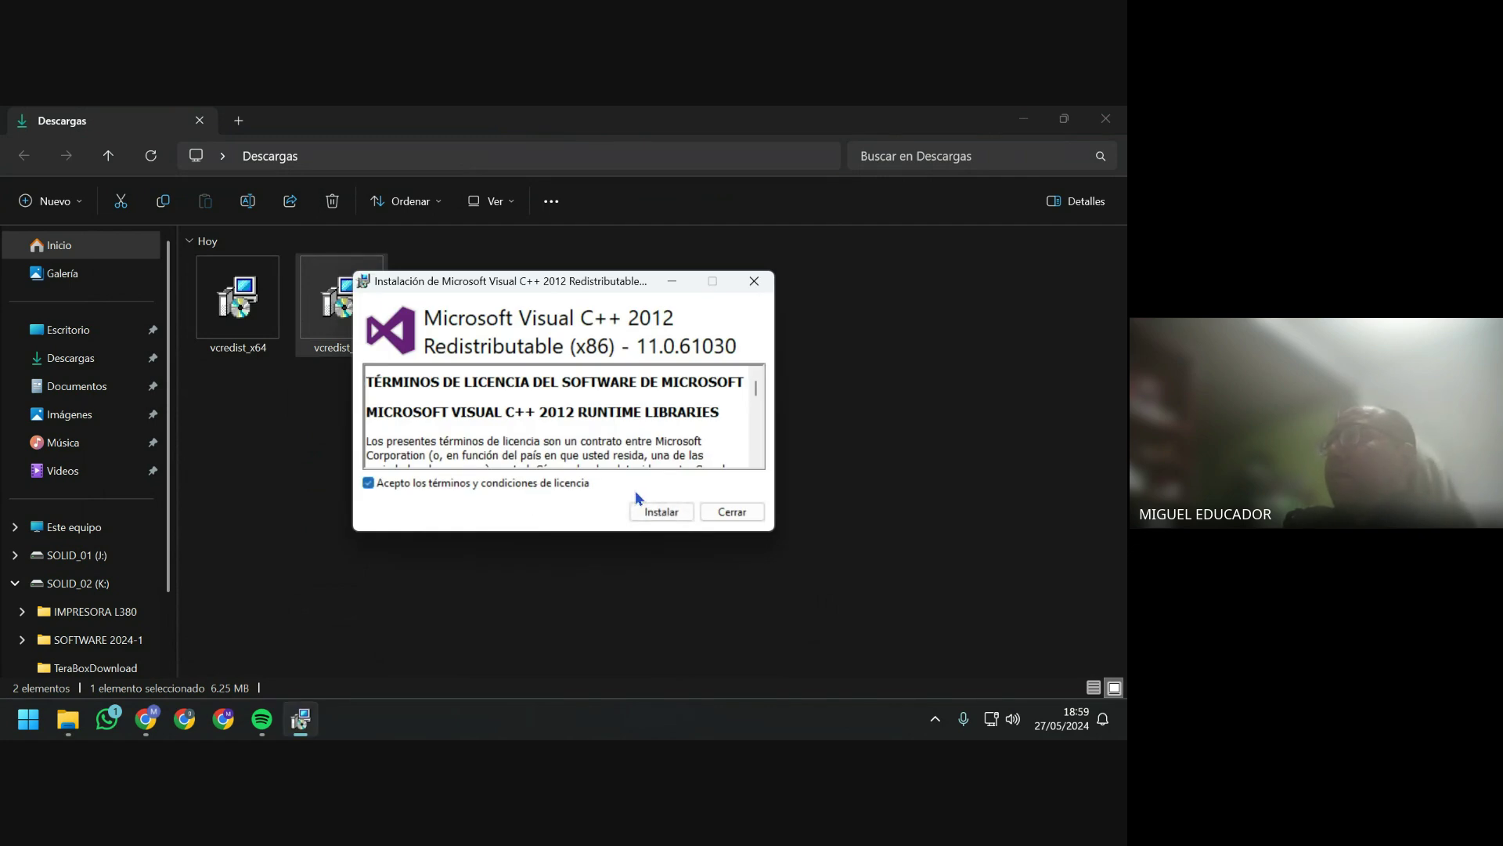
left_click(660, 513)
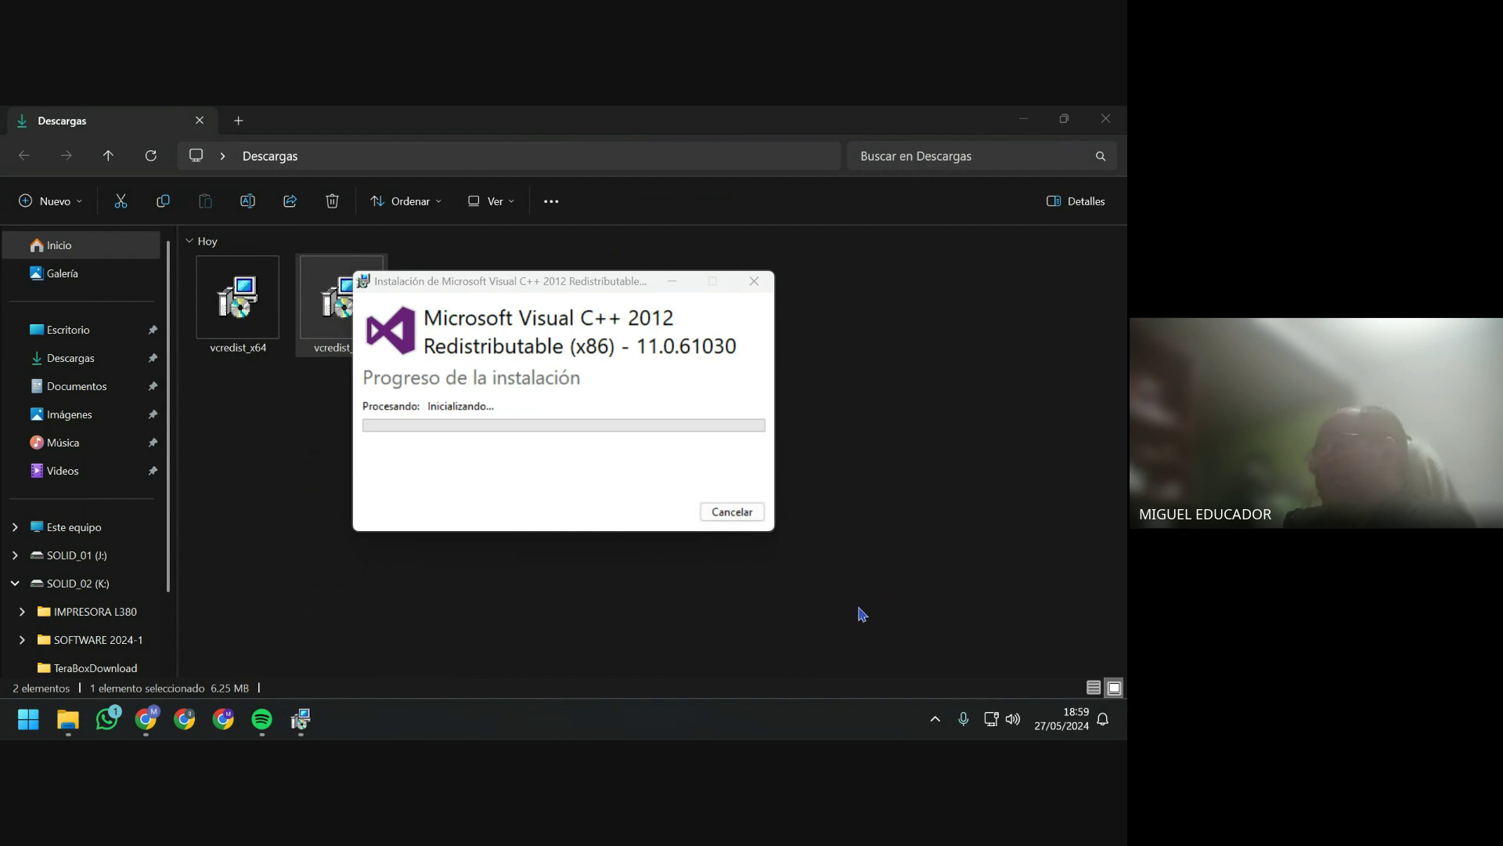
mouse_move(86, 727)
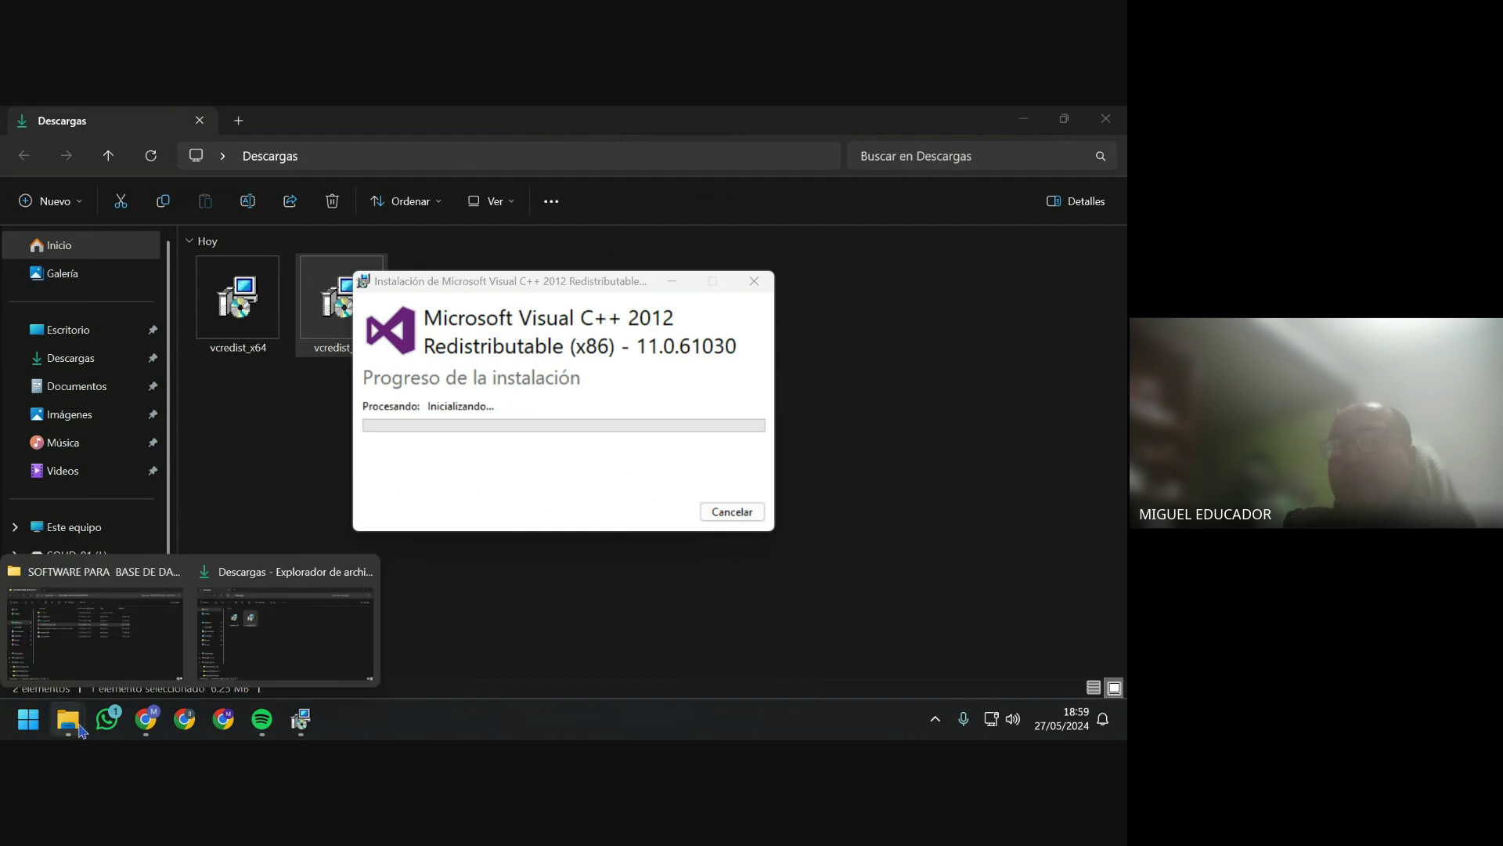
left_click(94, 682)
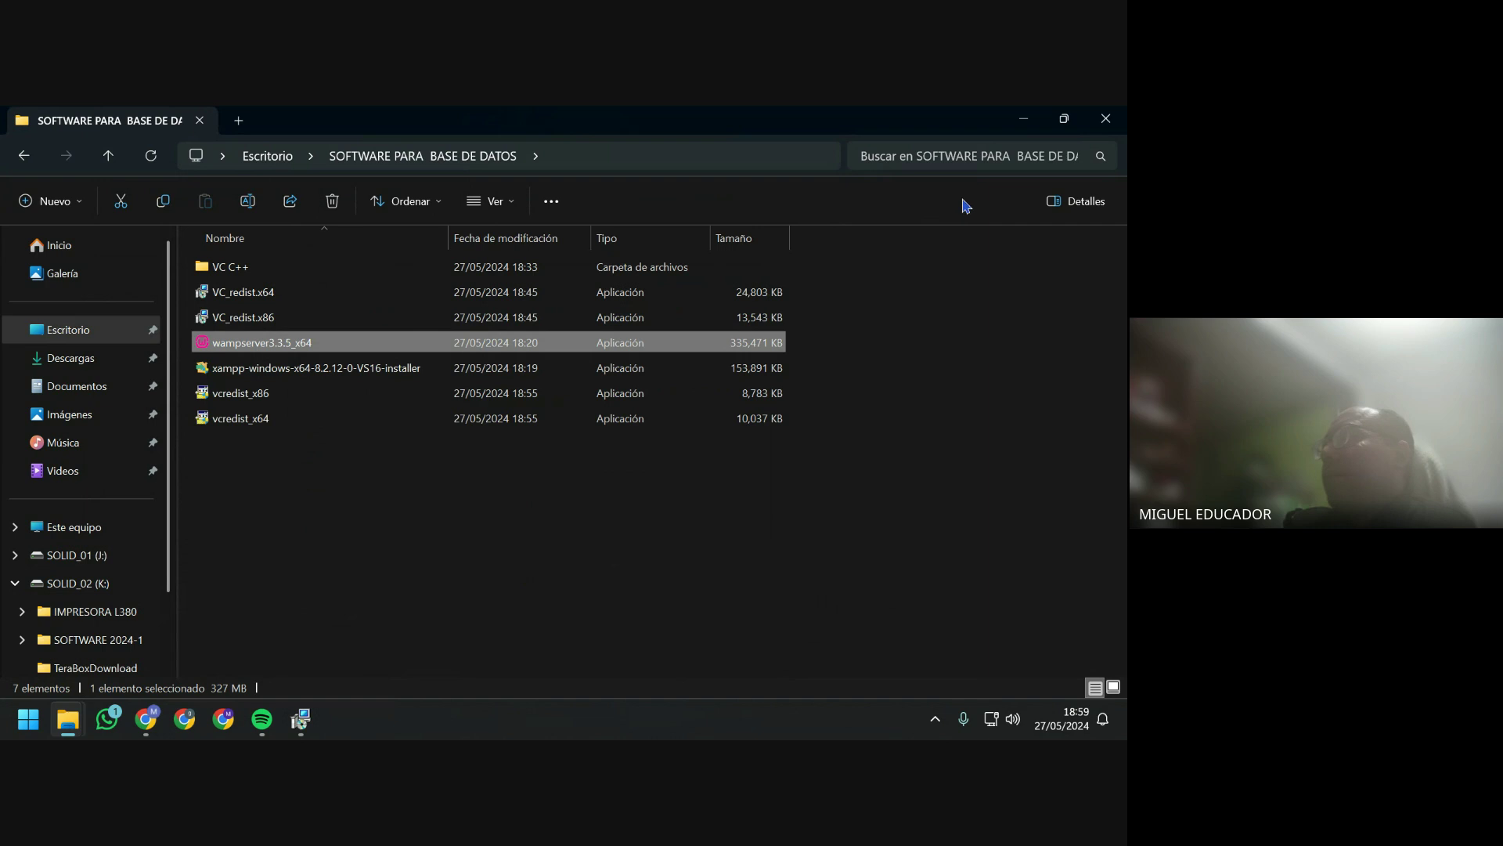
left_click(1024, 118)
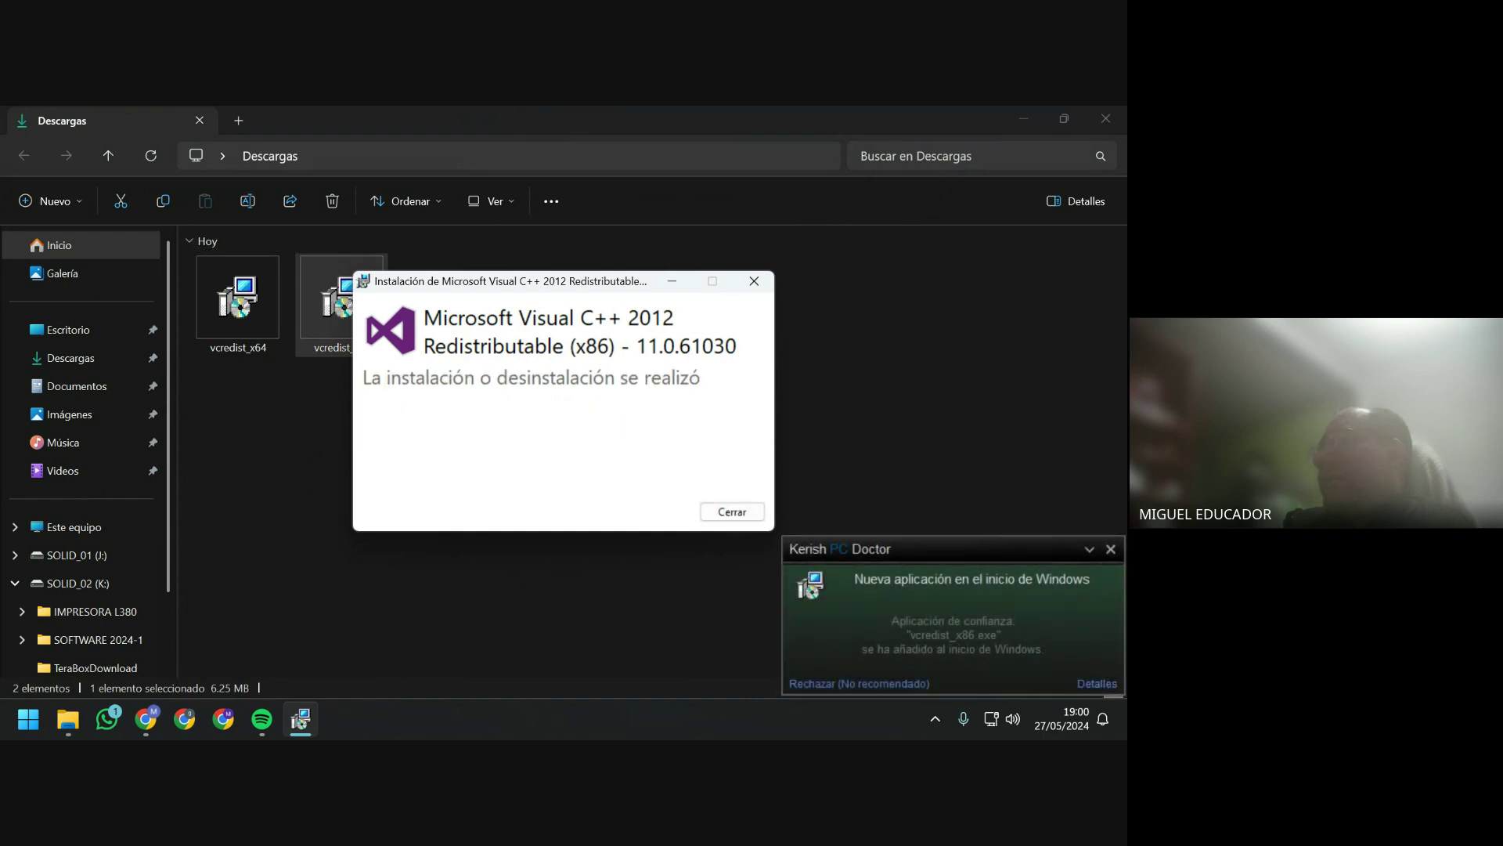
left_click(1110, 547)
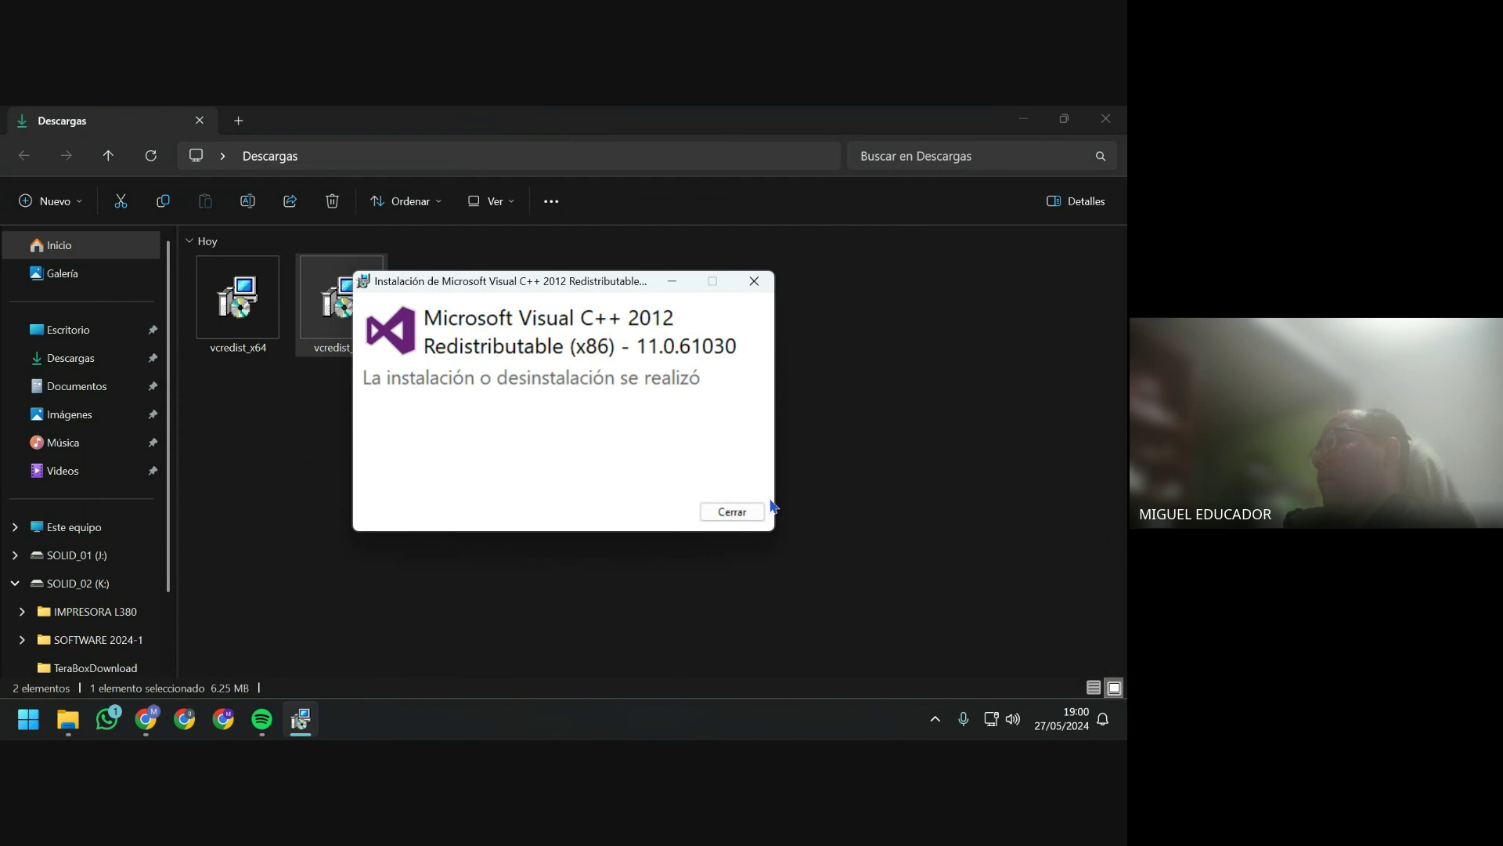
left_click(733, 511)
Create a folder named "vc 2012" in Descargas and move vcredist_x64 and vcredist_x86 into it.
right_click(547, 294)
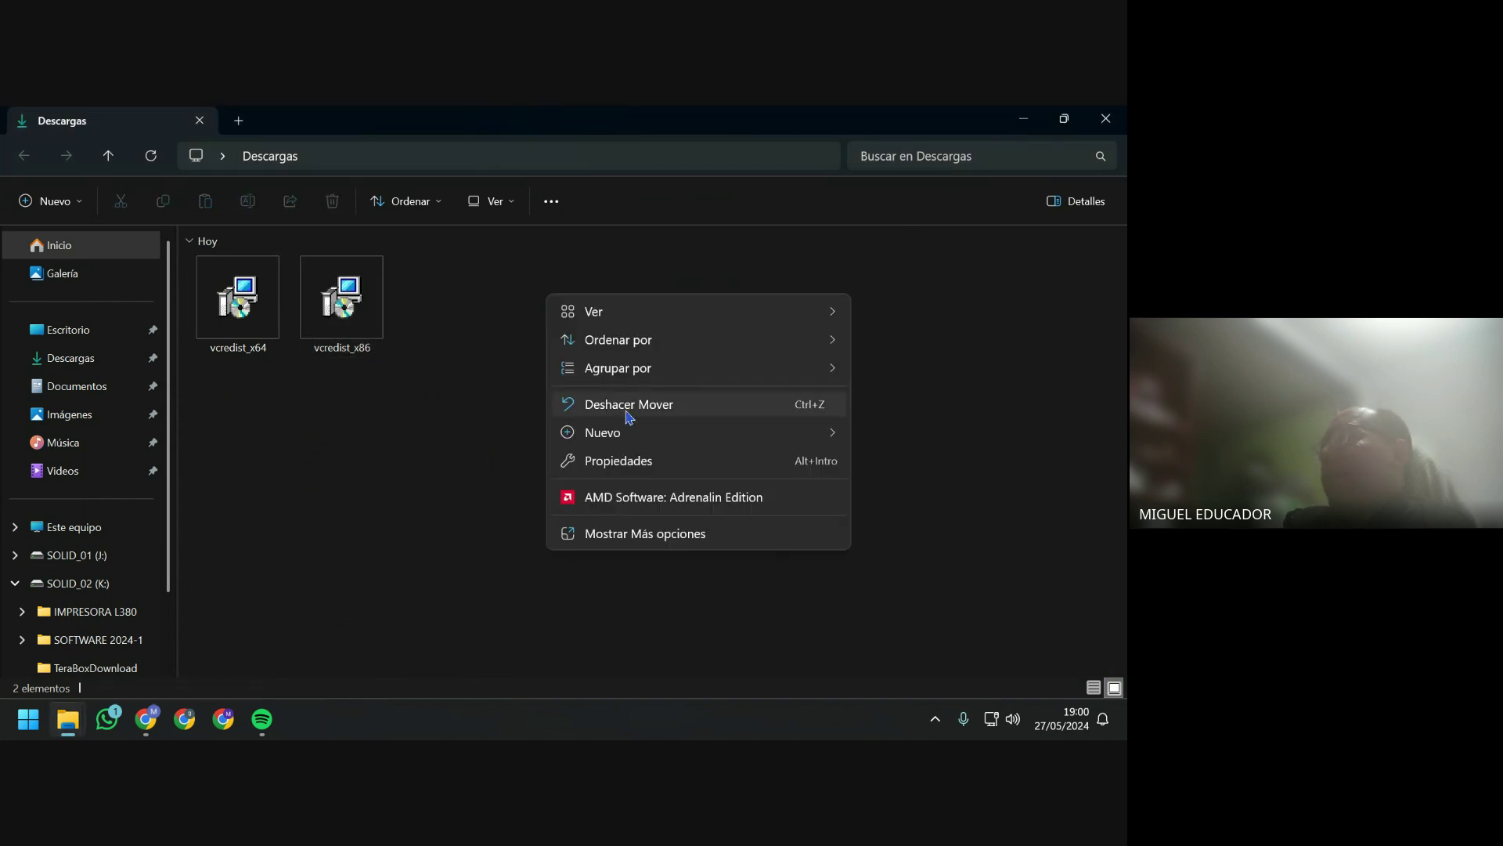
mouse_move(838, 431)
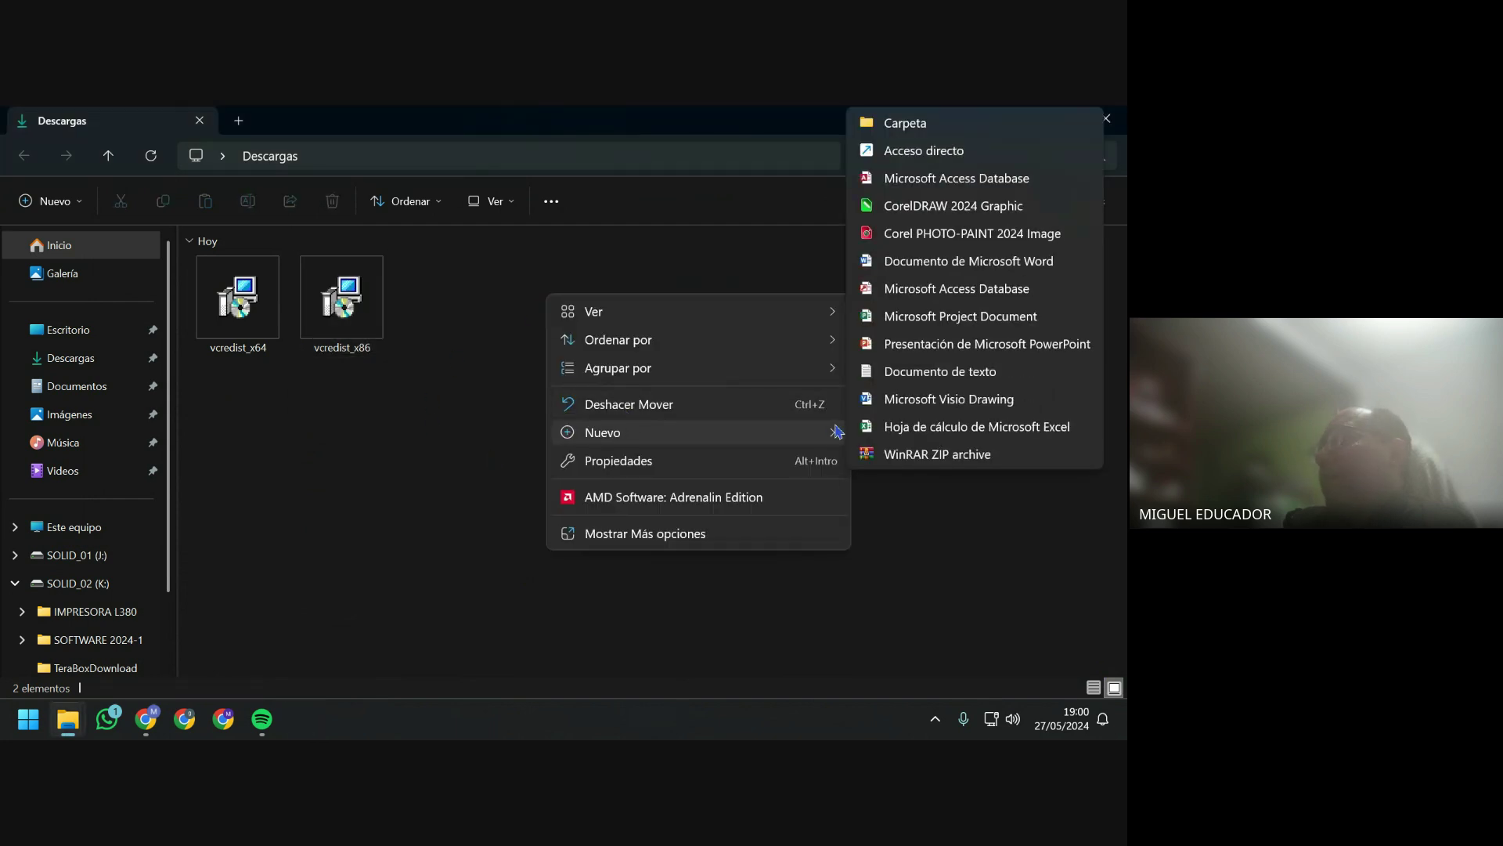
left_click(906, 130)
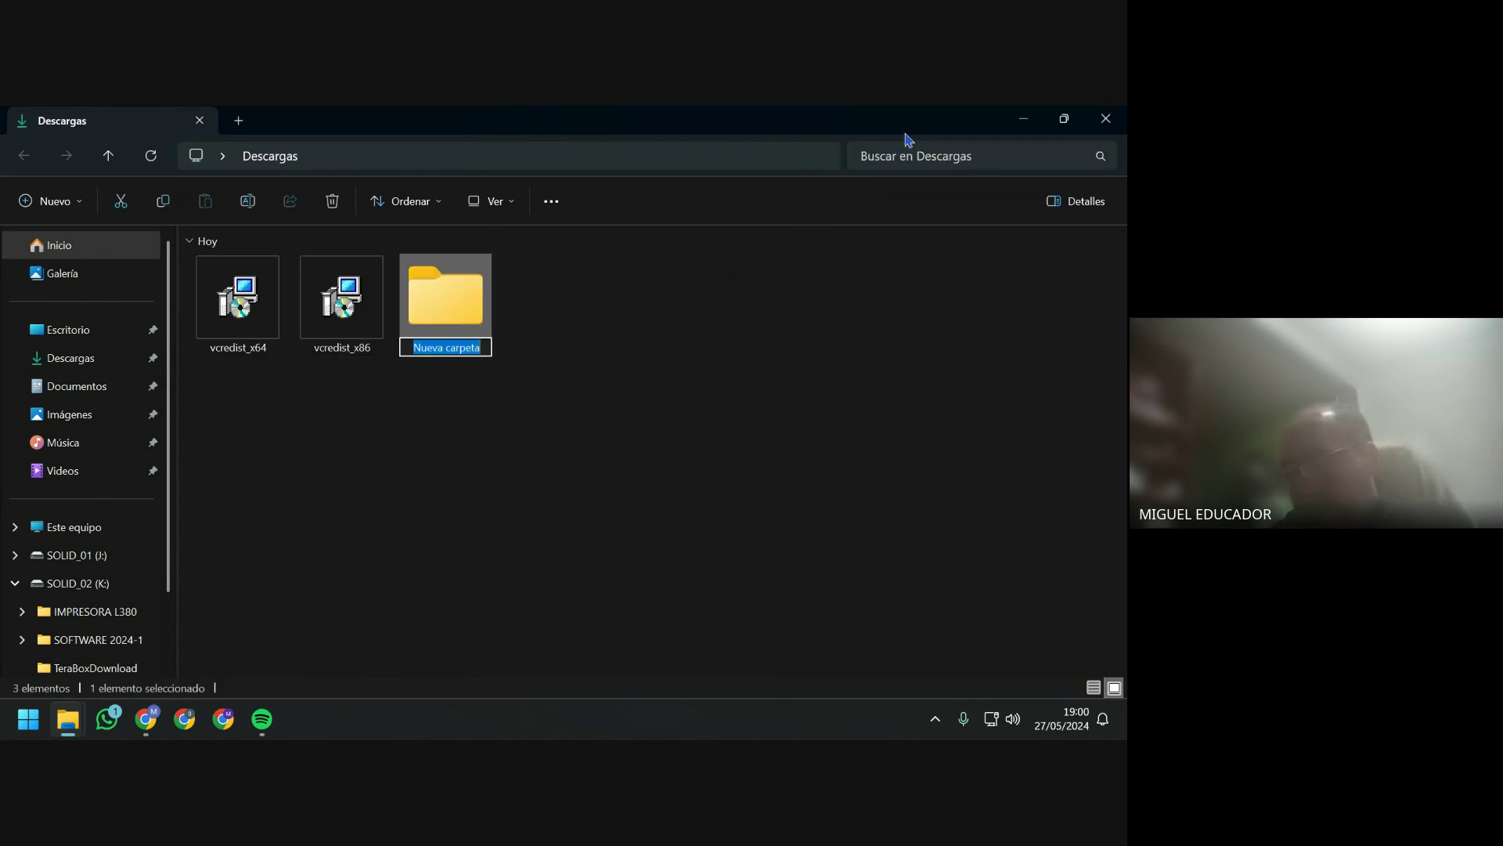
type("vc")
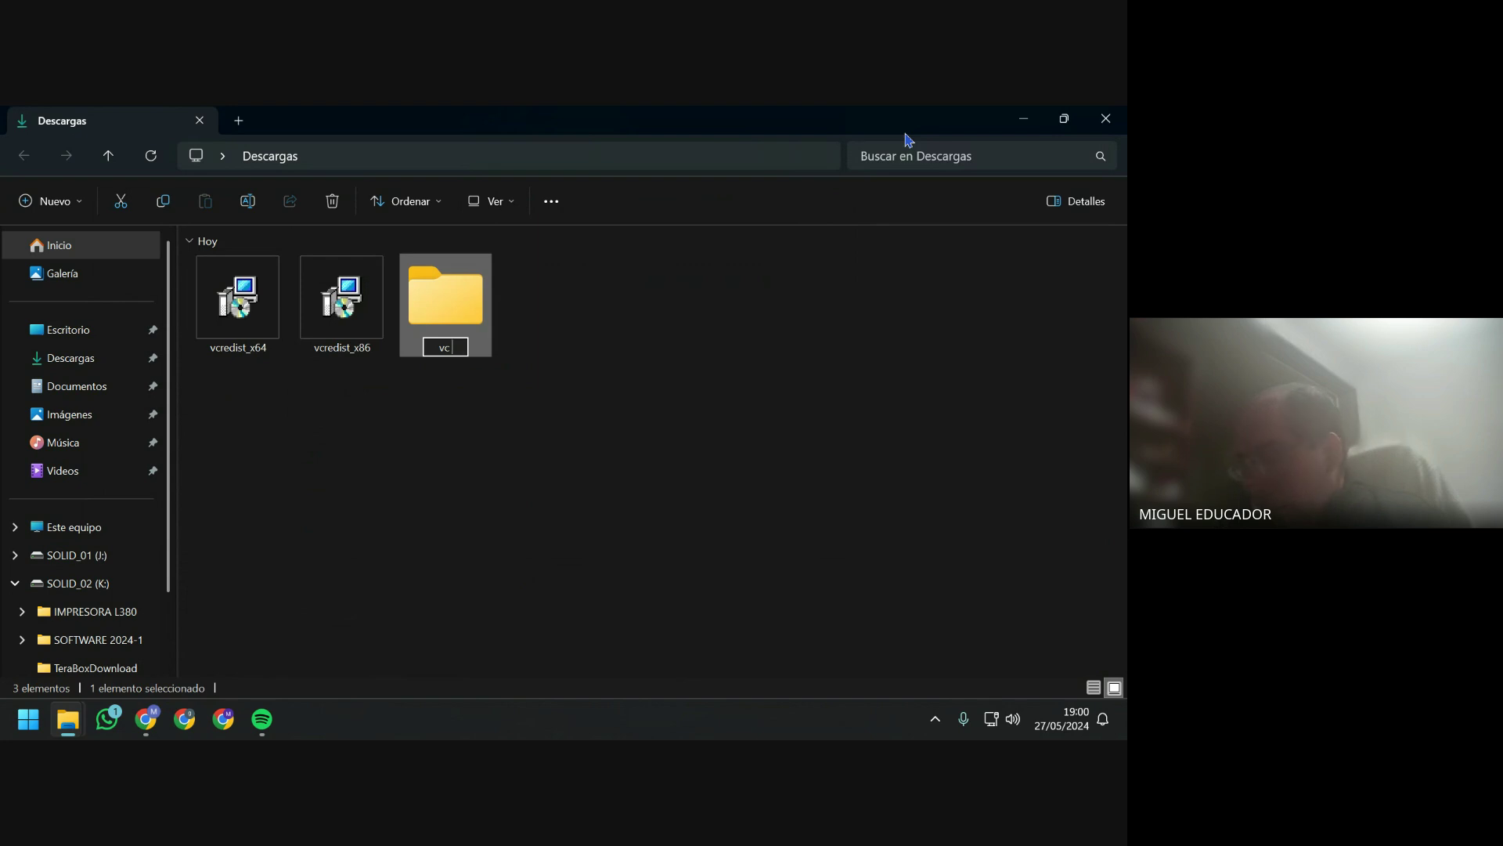
type(" 2012")
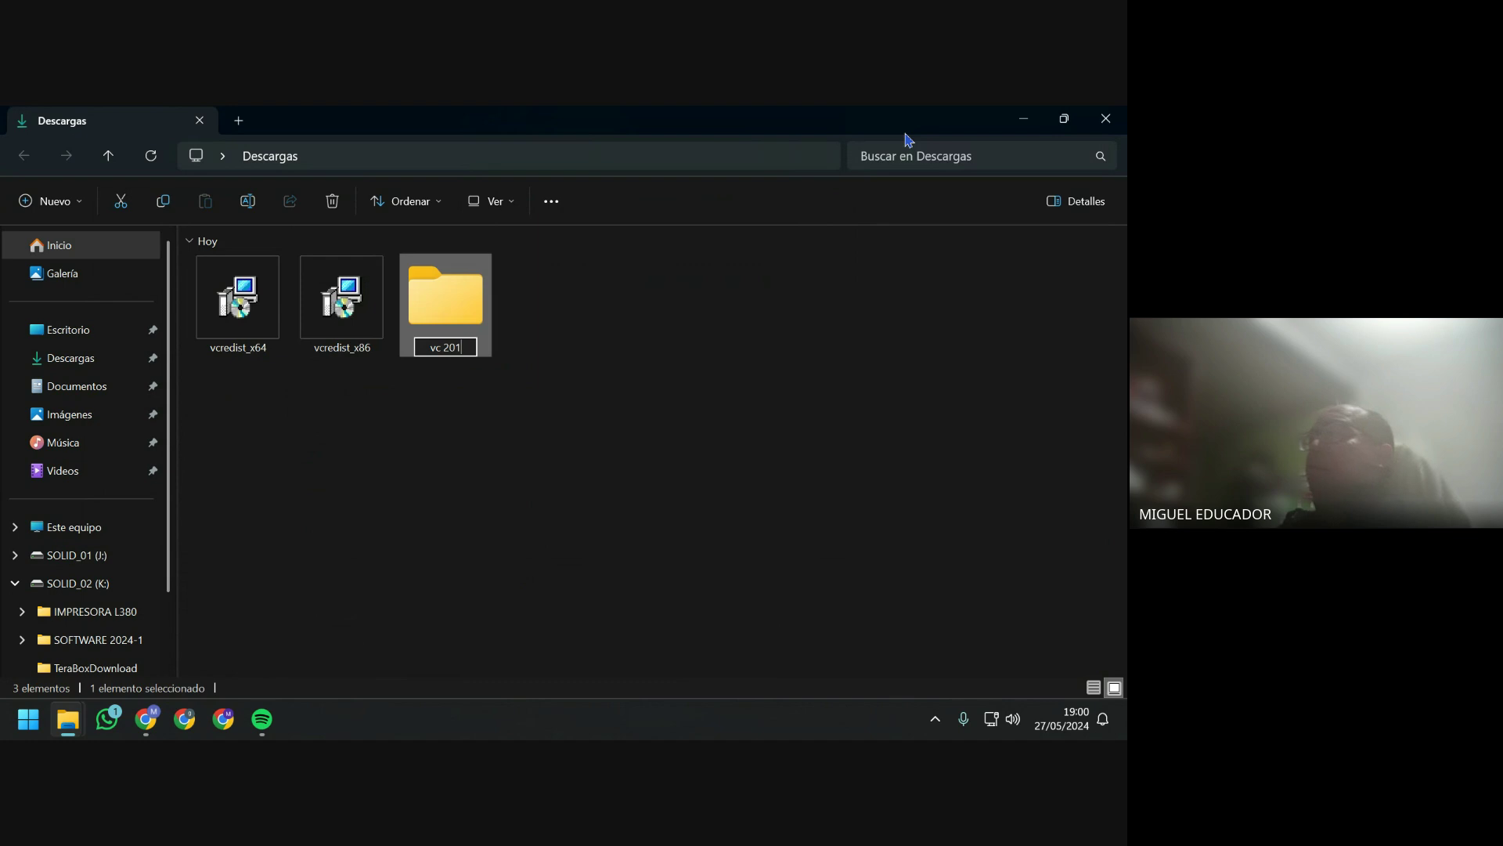
key("Return")
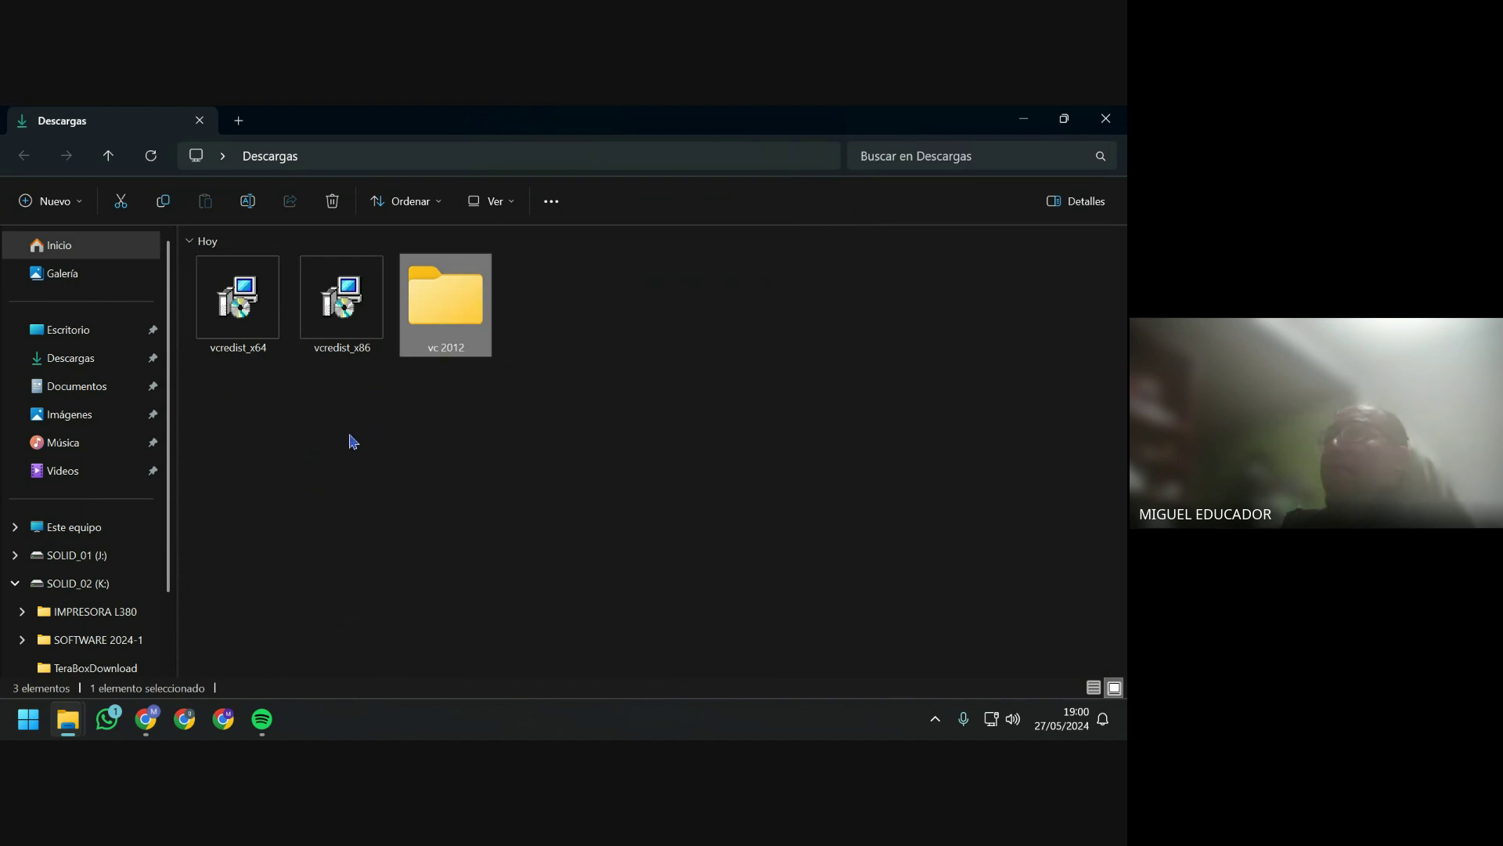
left_click_drag(353, 443, 246, 341)
left_click_drag(336, 306, 437, 320)
right_click(278, 345)
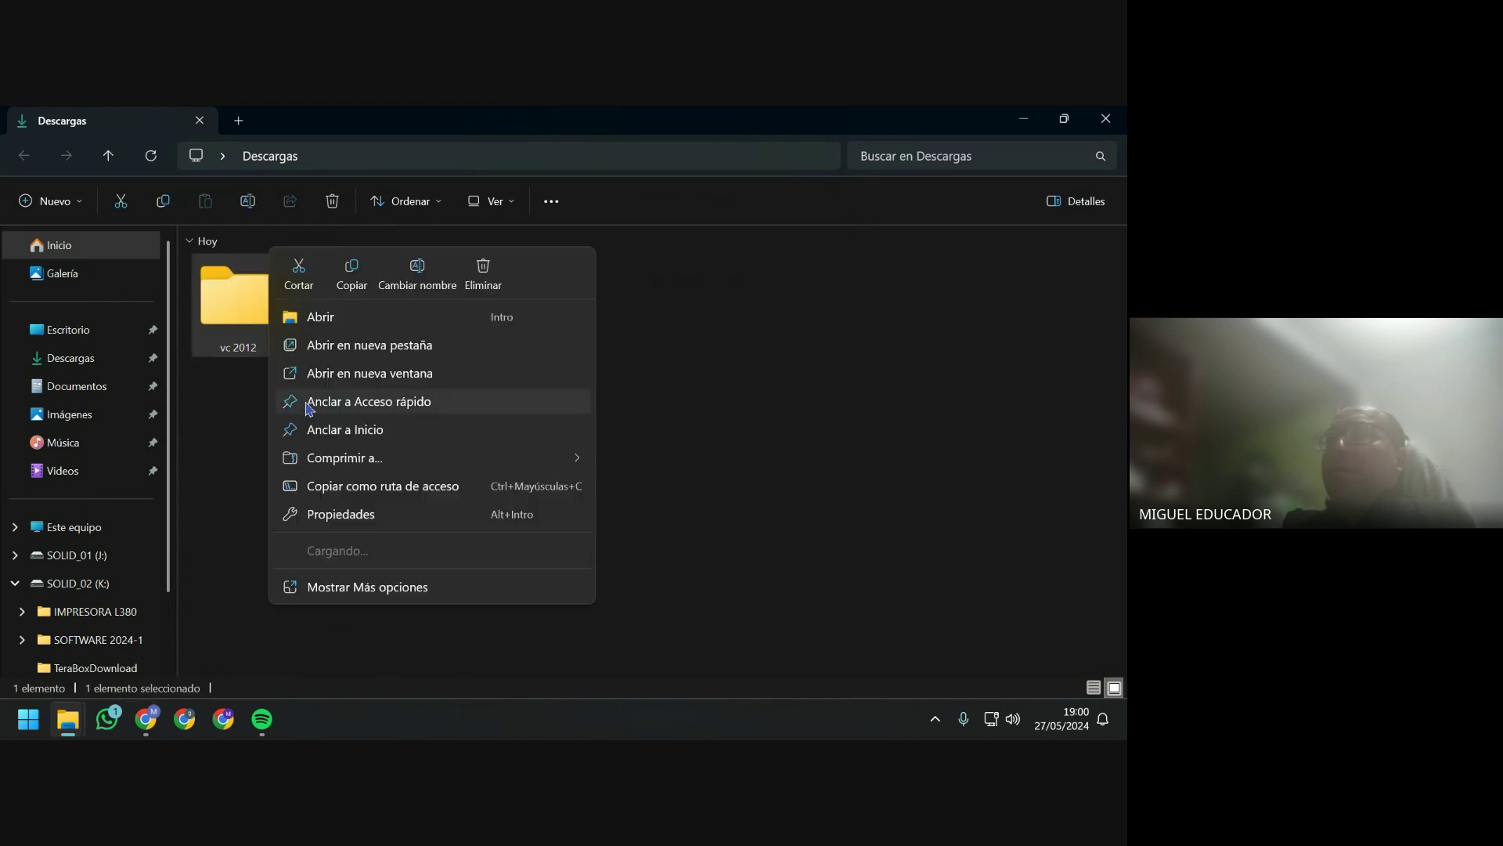
left_click(298, 273)
left_click(123, 586)
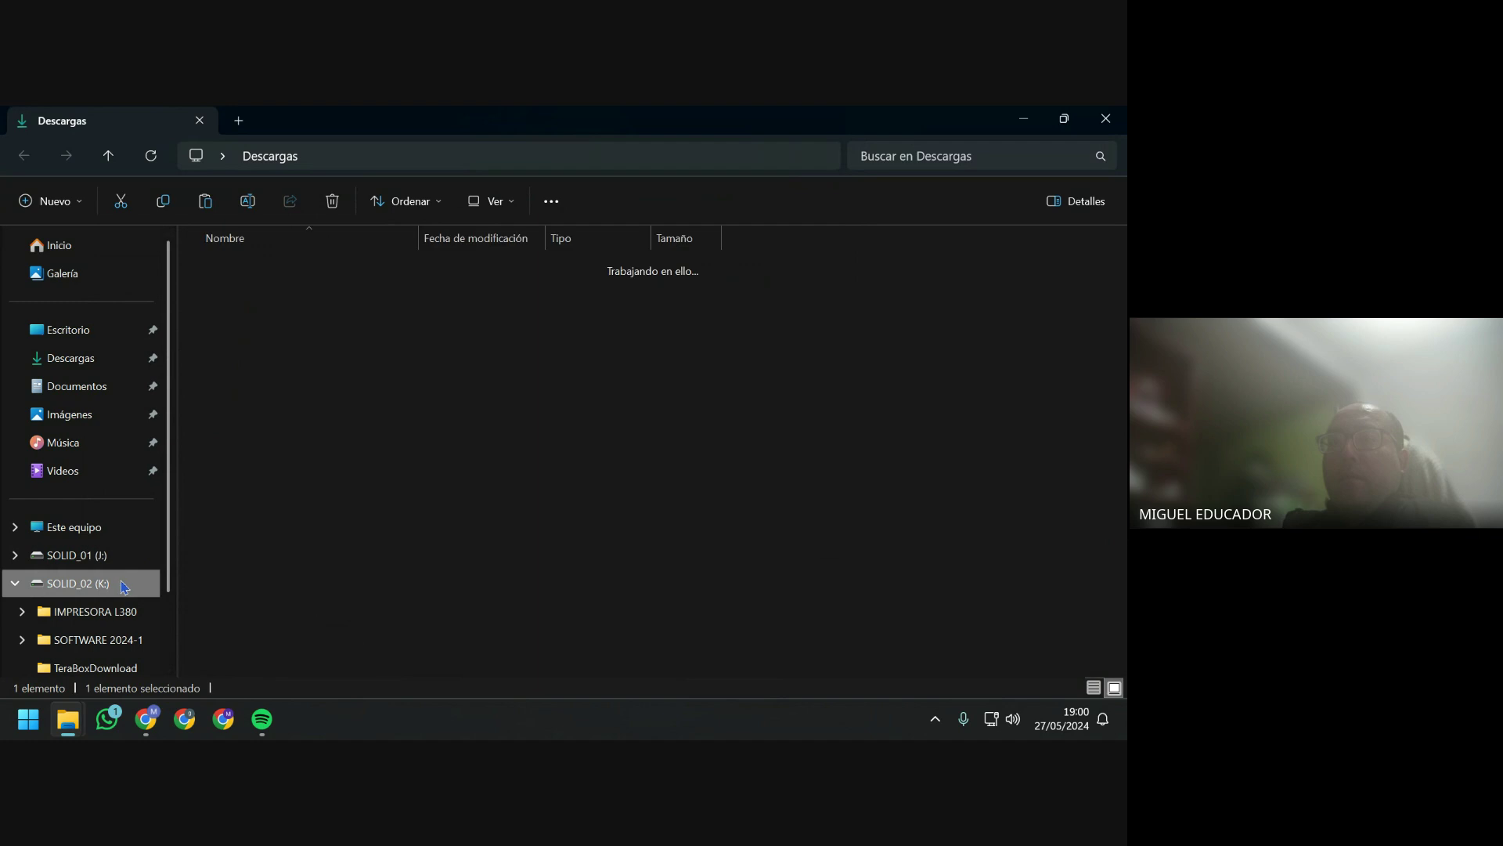
right_click(347, 530)
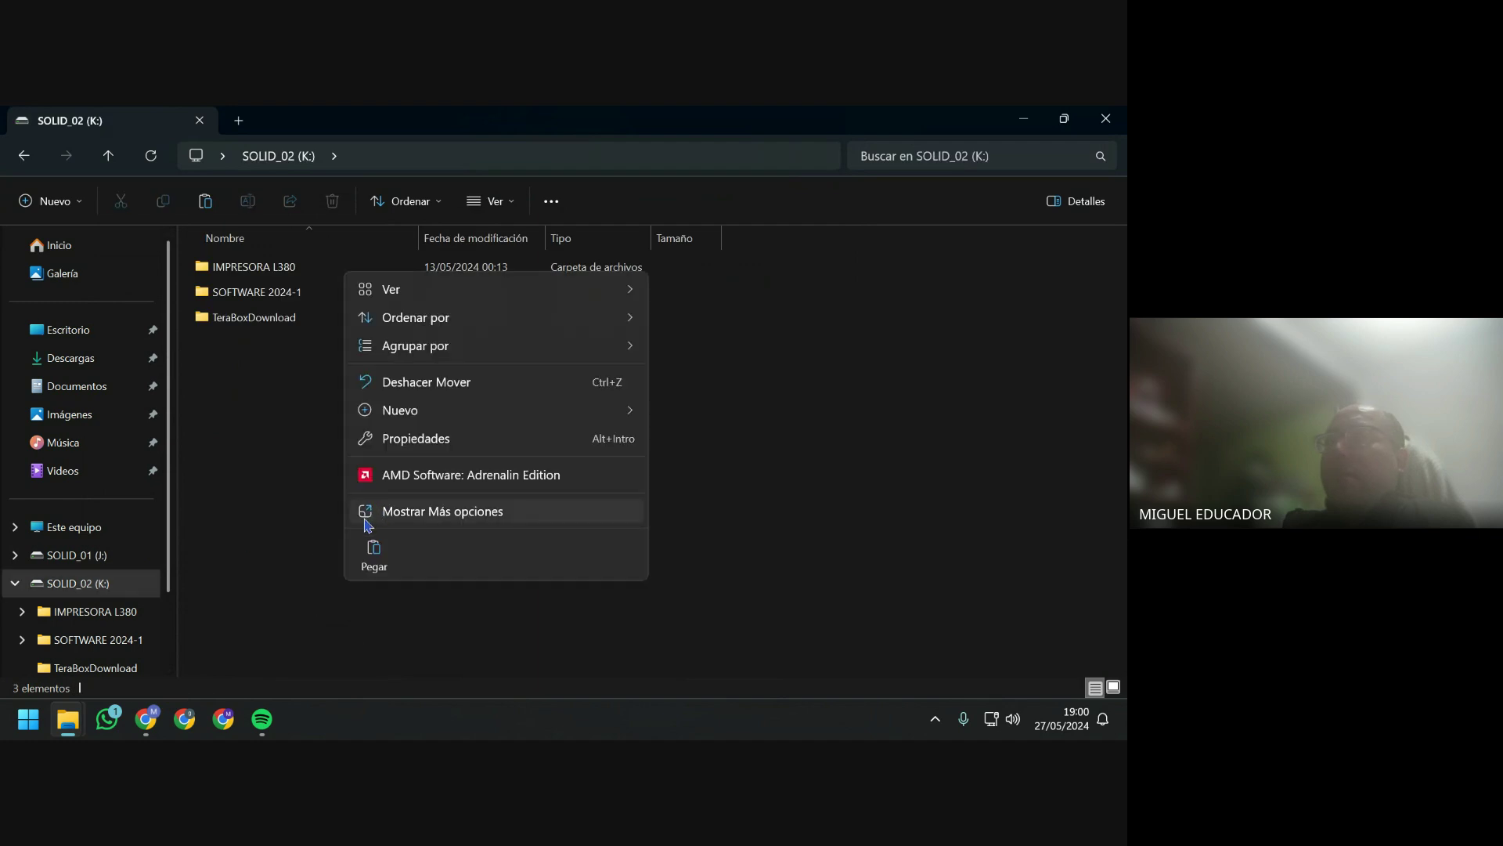
mouse_move(426, 357)
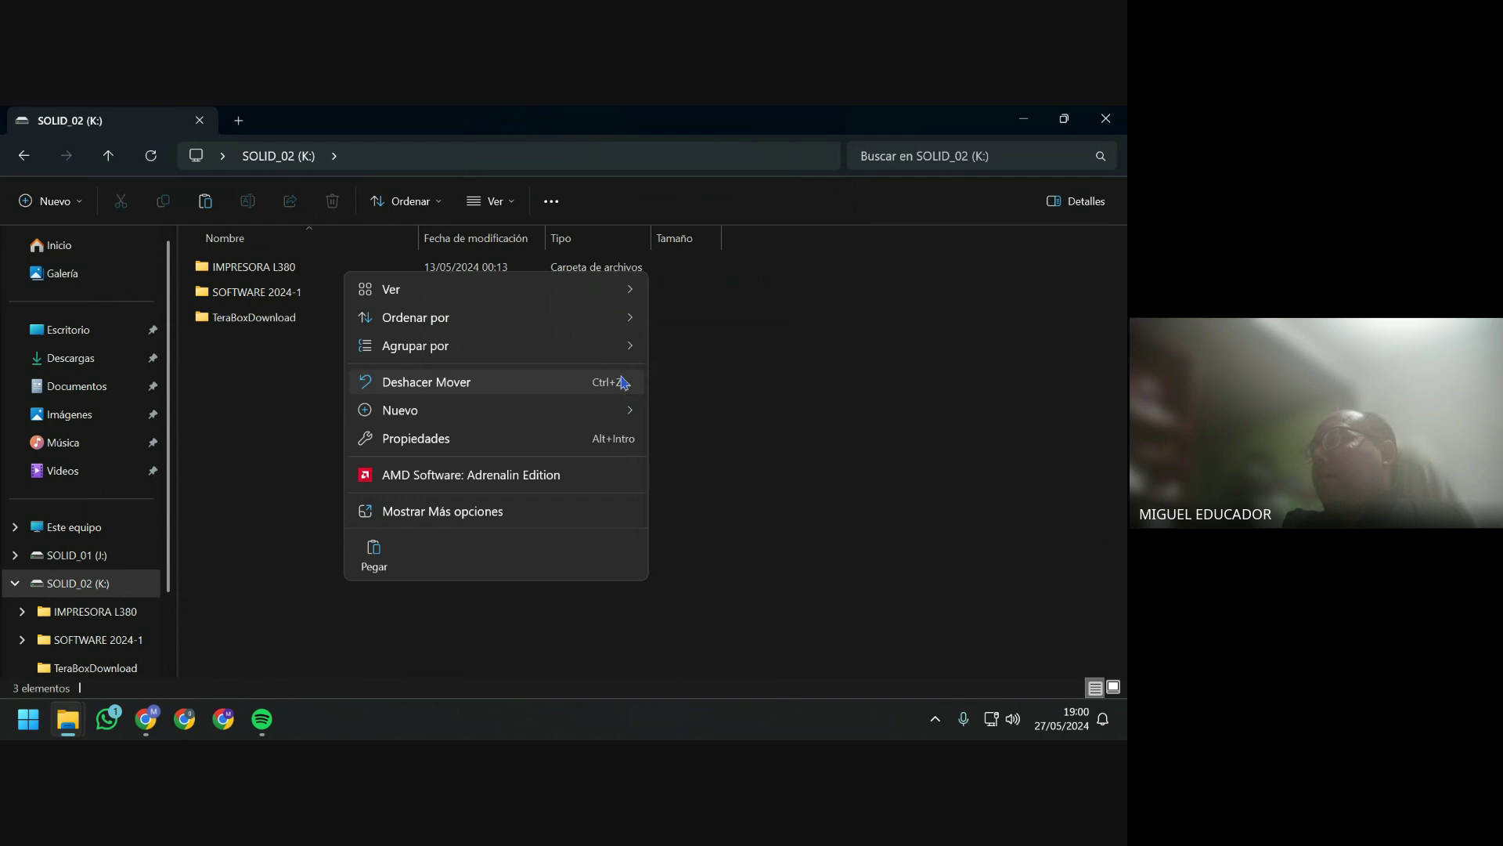
mouse_move(642, 349)
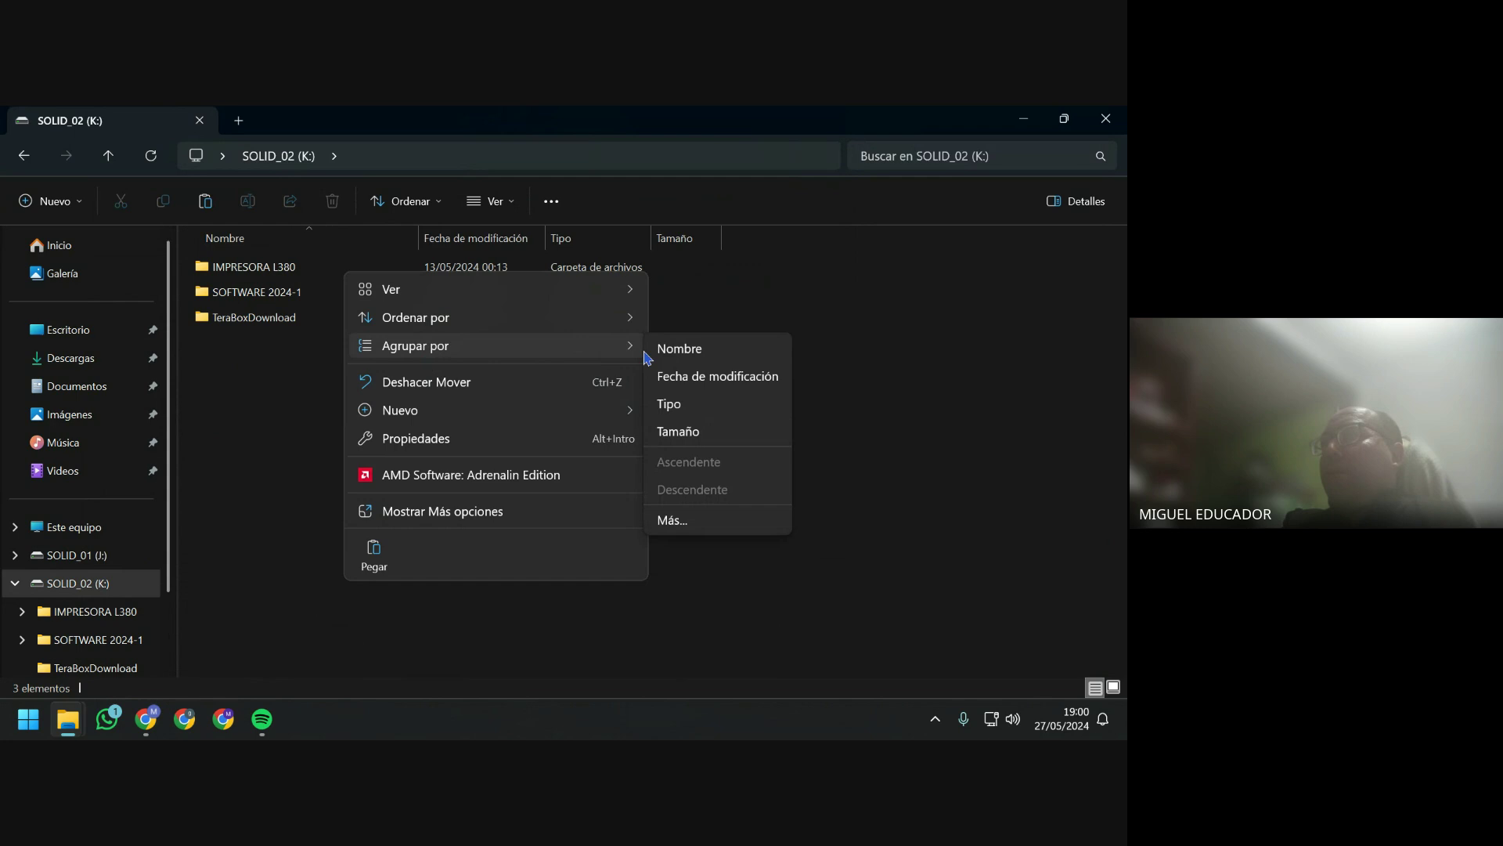
left_click(266, 322)
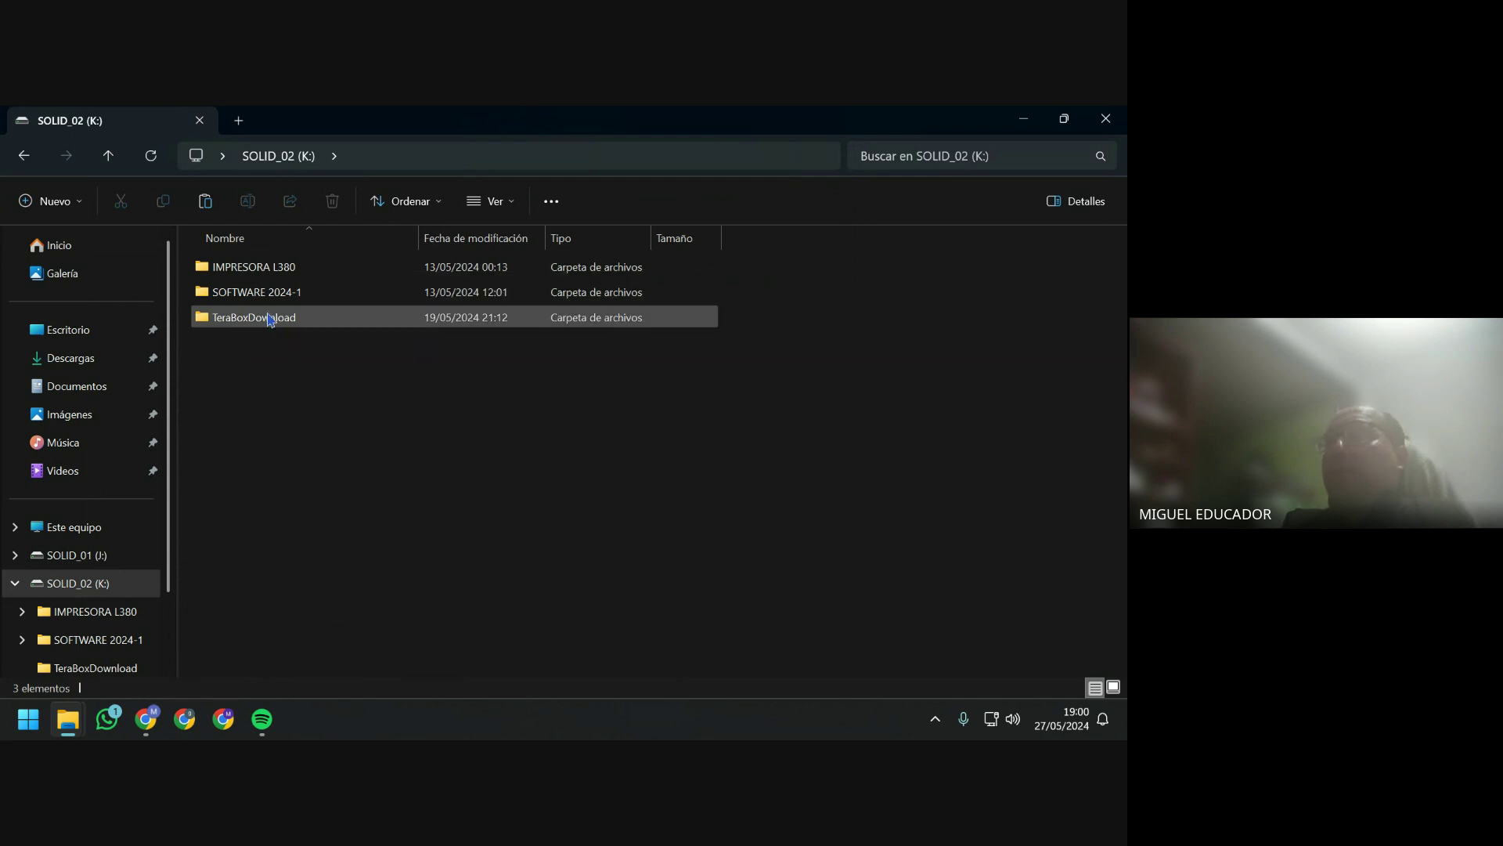
double_click(281, 294)
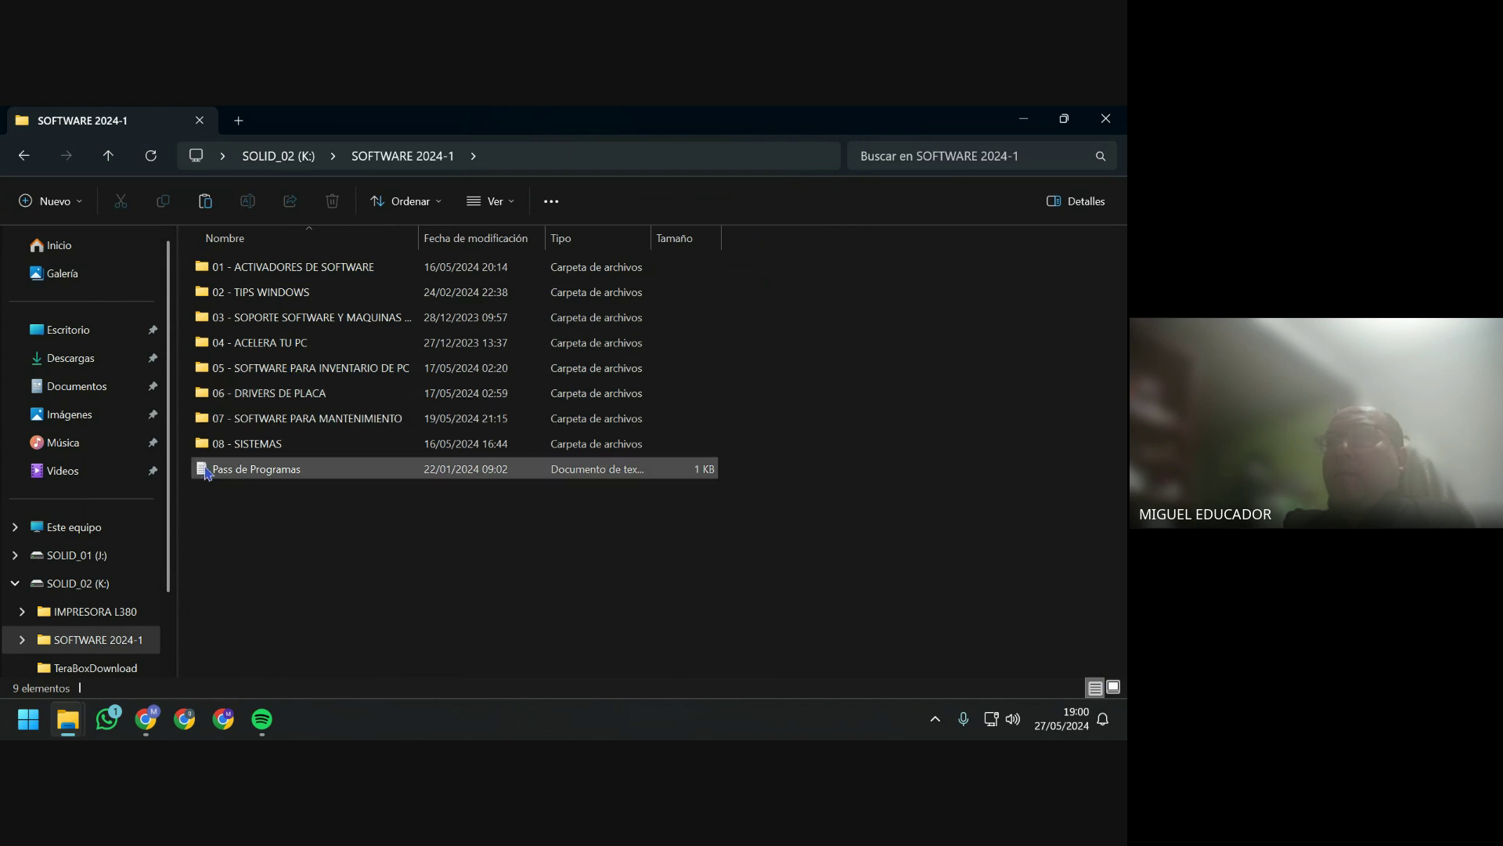
left_click(24, 160)
left_click(24, 162)
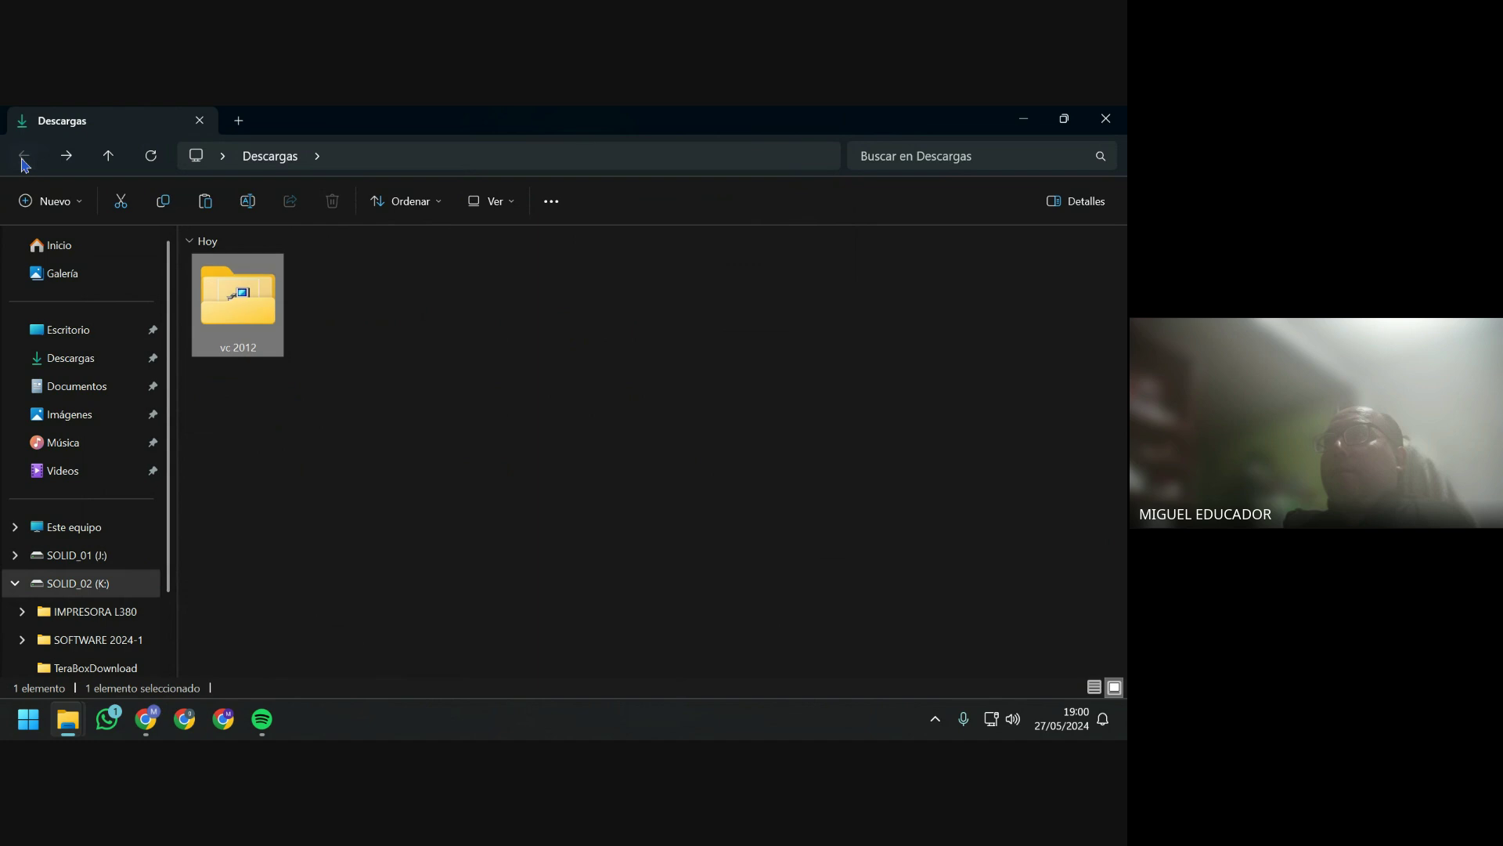
Move the "vc 2012" folder from Descargas to the SOFTWARE PARA BASE DE DATOS folder on the Escritorio.
right_click(281, 307)
left_click(306, 269)
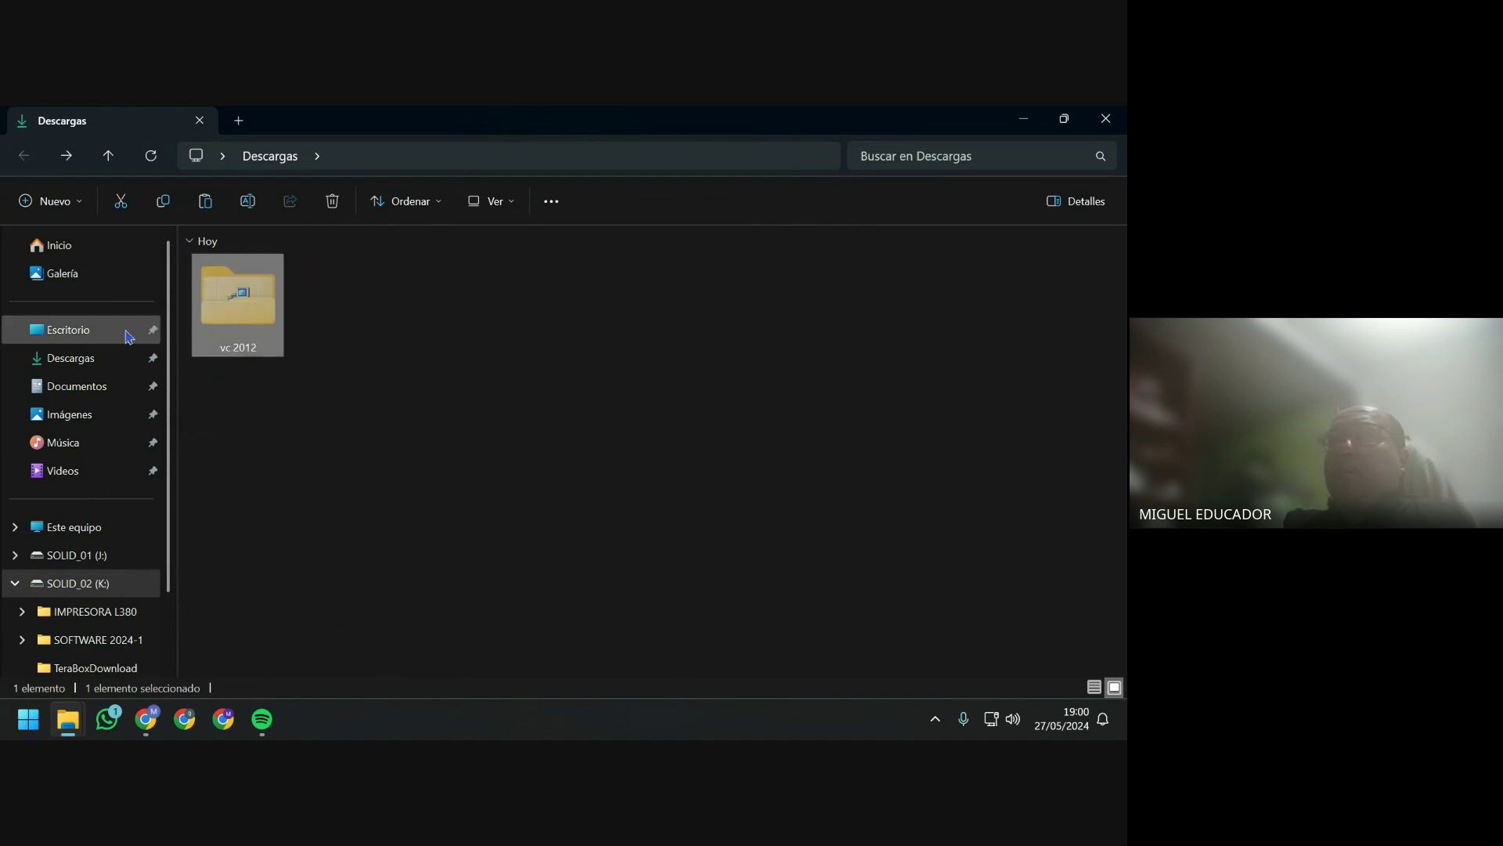
left_click(60, 341)
double_click(284, 313)
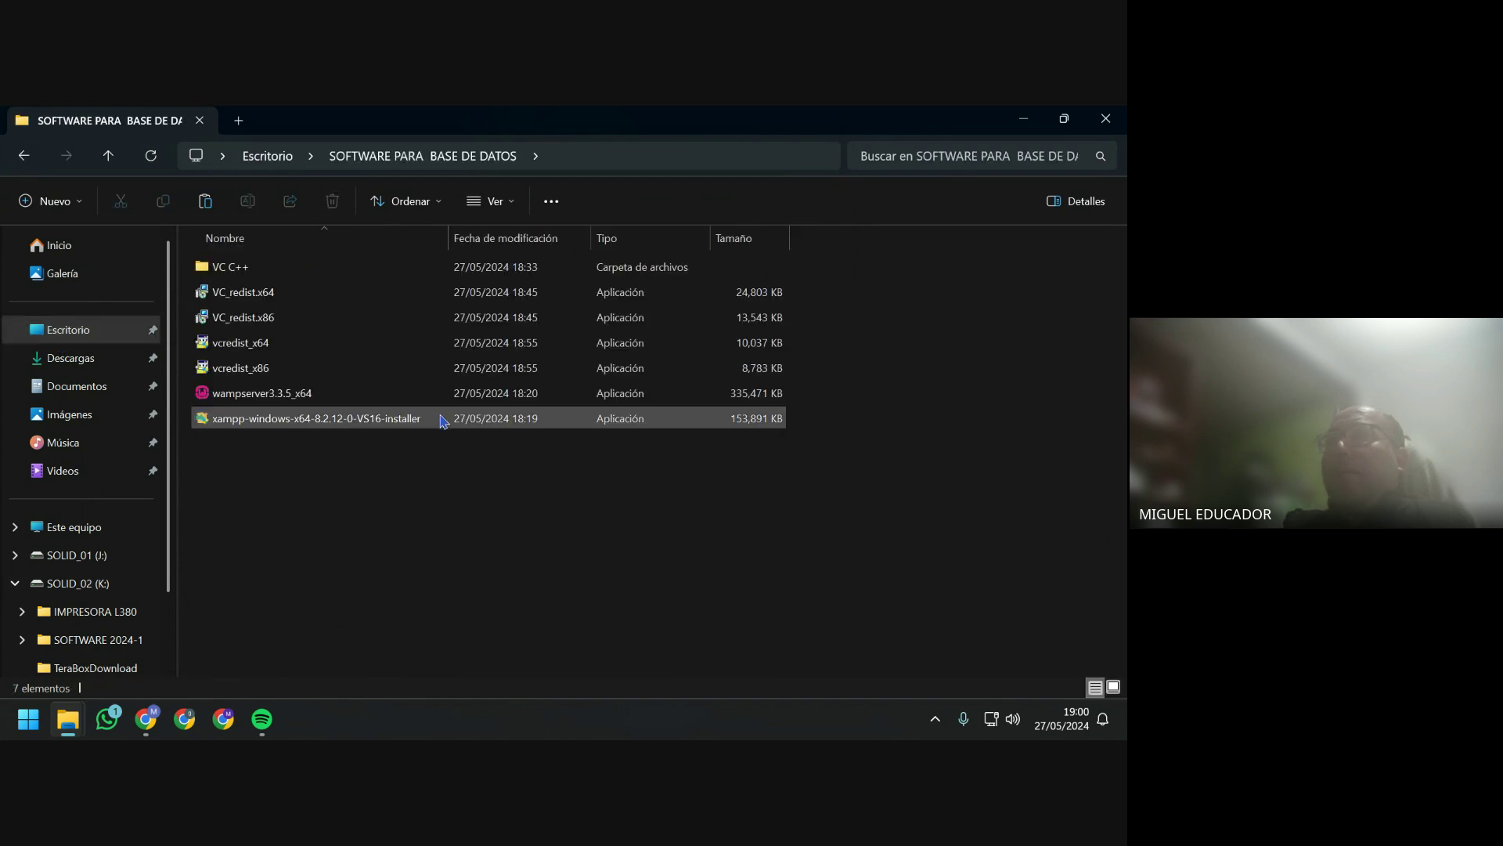
right_click(435, 558)
left_click(443, 560)
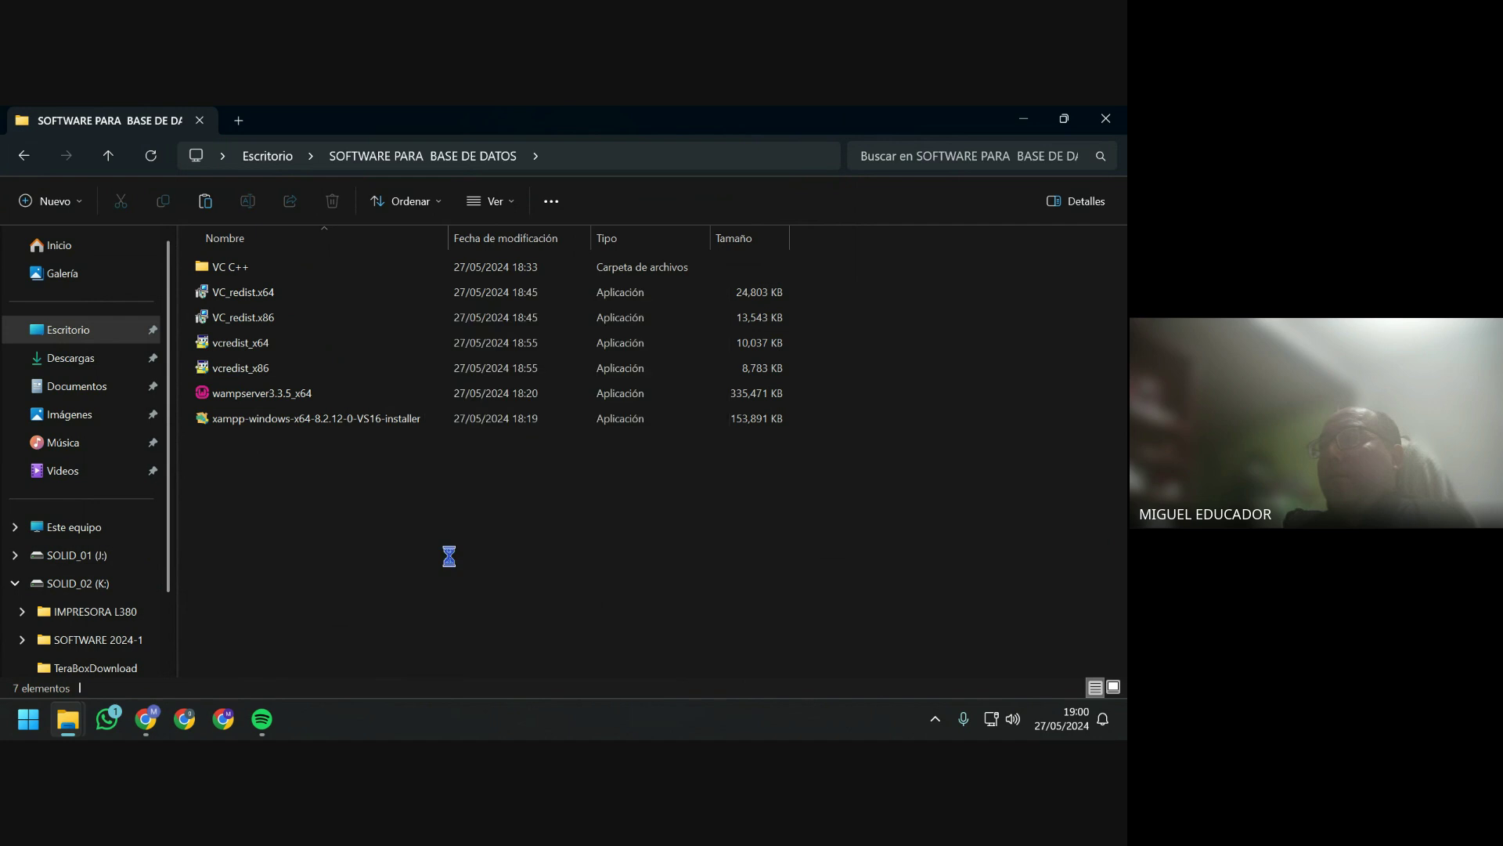
Create a folder named "VS C 2010" in SOFTWARE PARA BASE DE DATOS and move vcredist_x64 and vcredist_x86 into it.
left_click(315, 527)
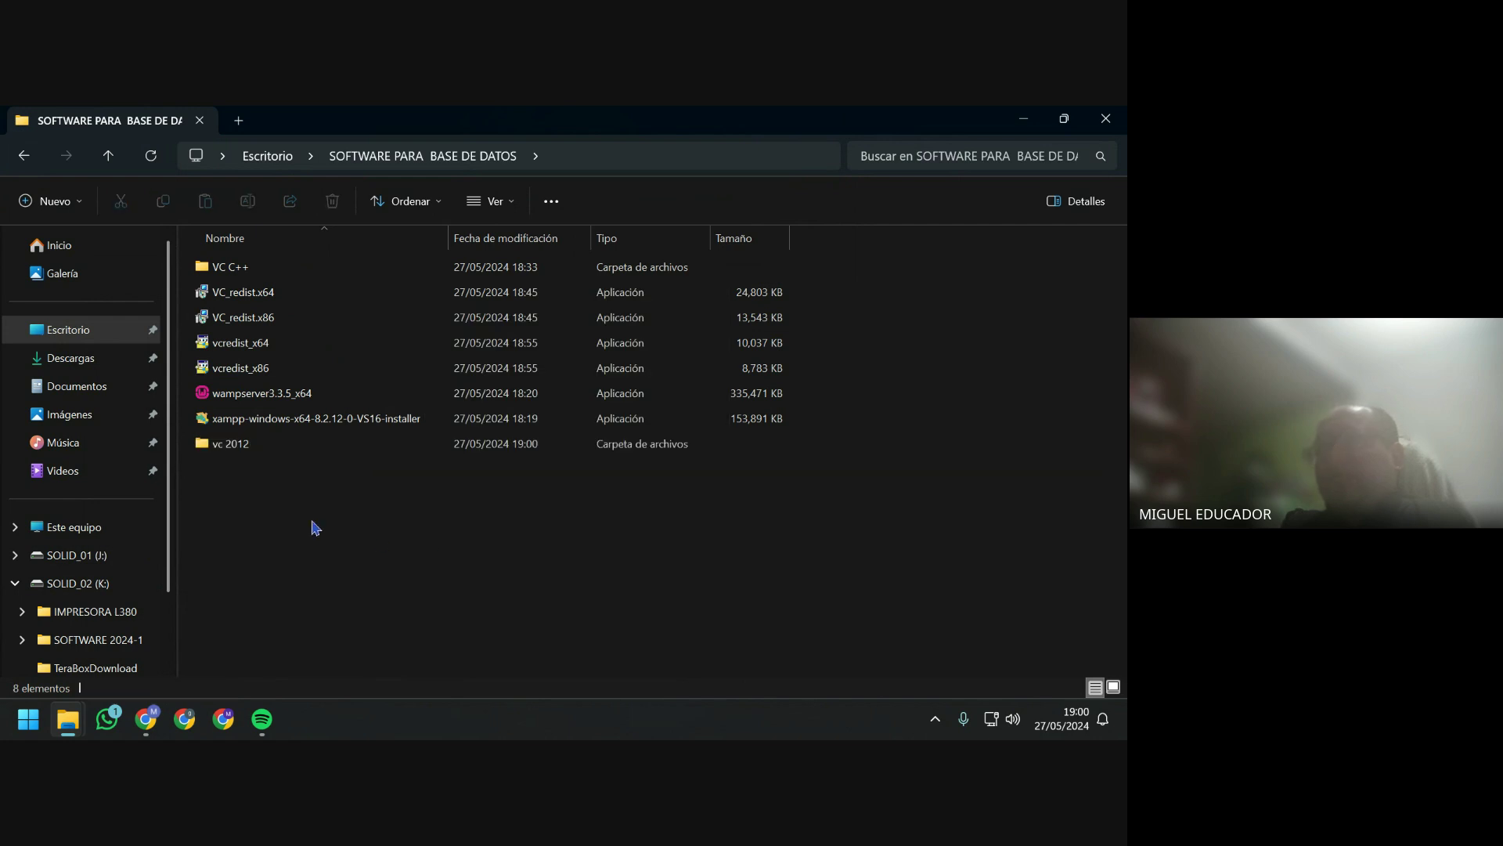
key("ctrl+shift+n")
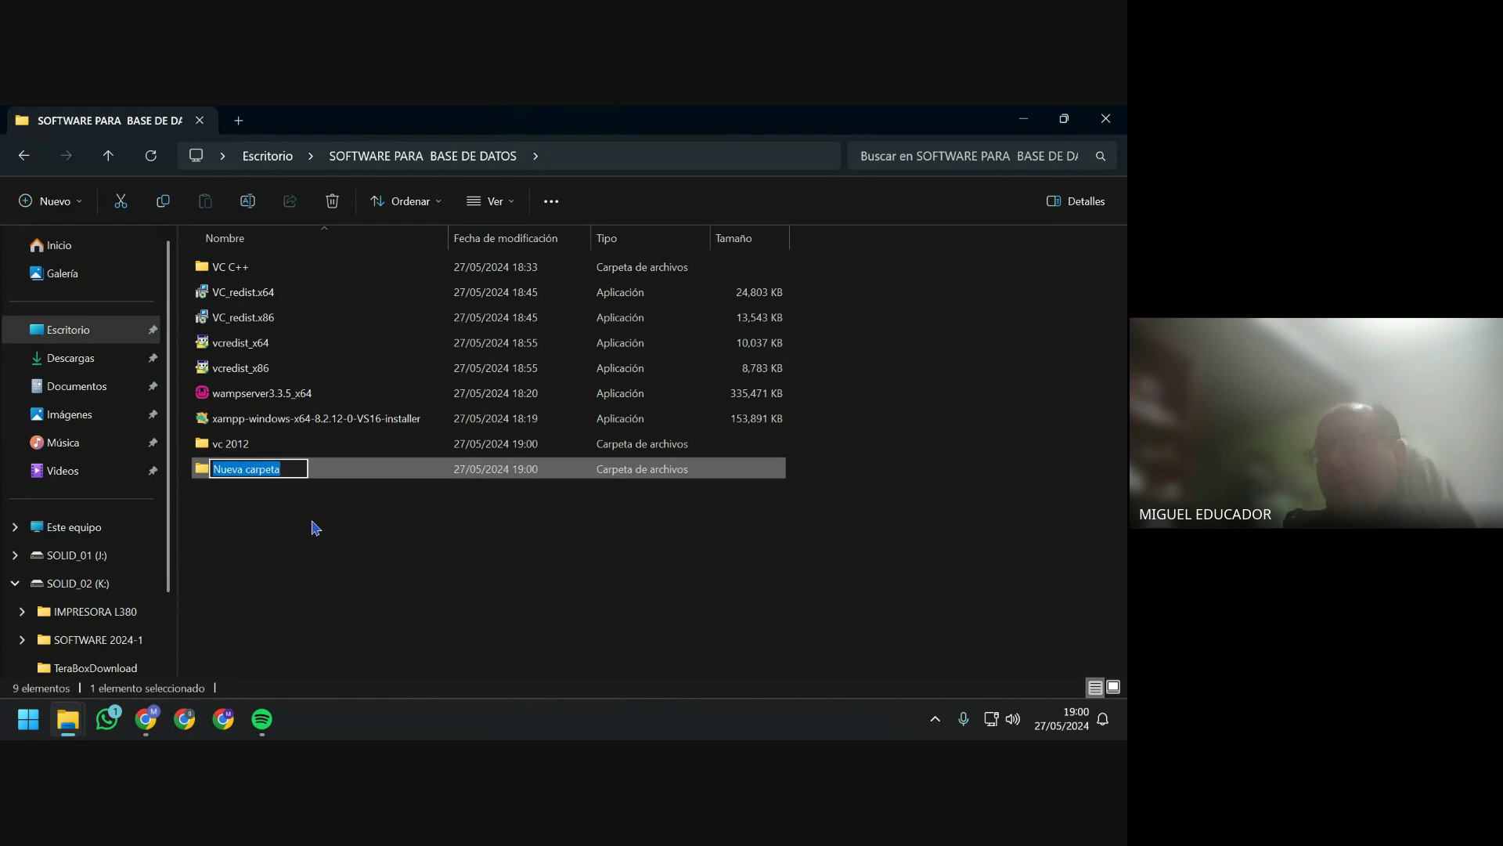
type("V")
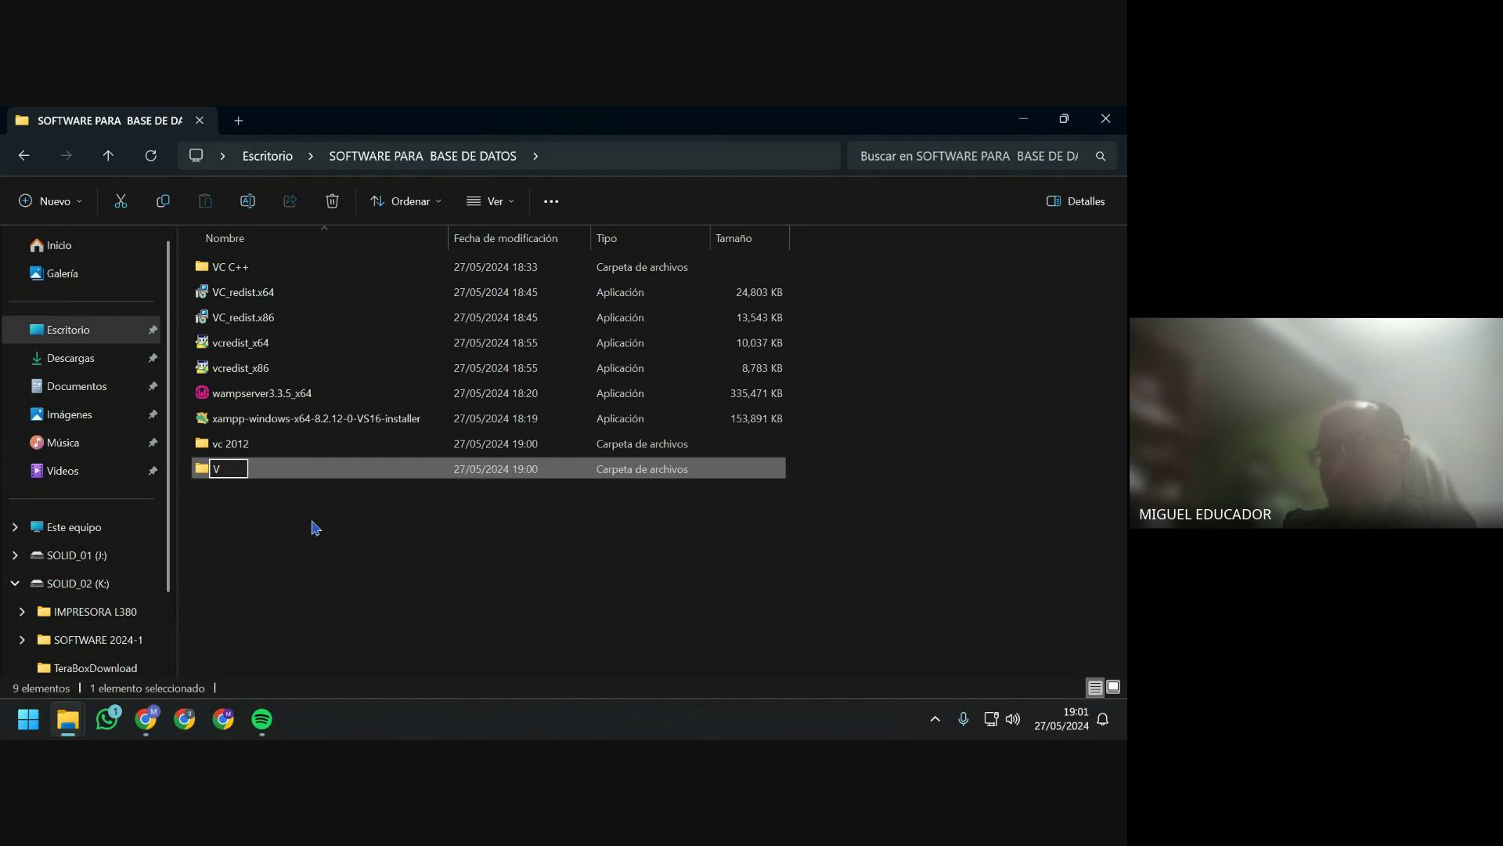
type("S C")
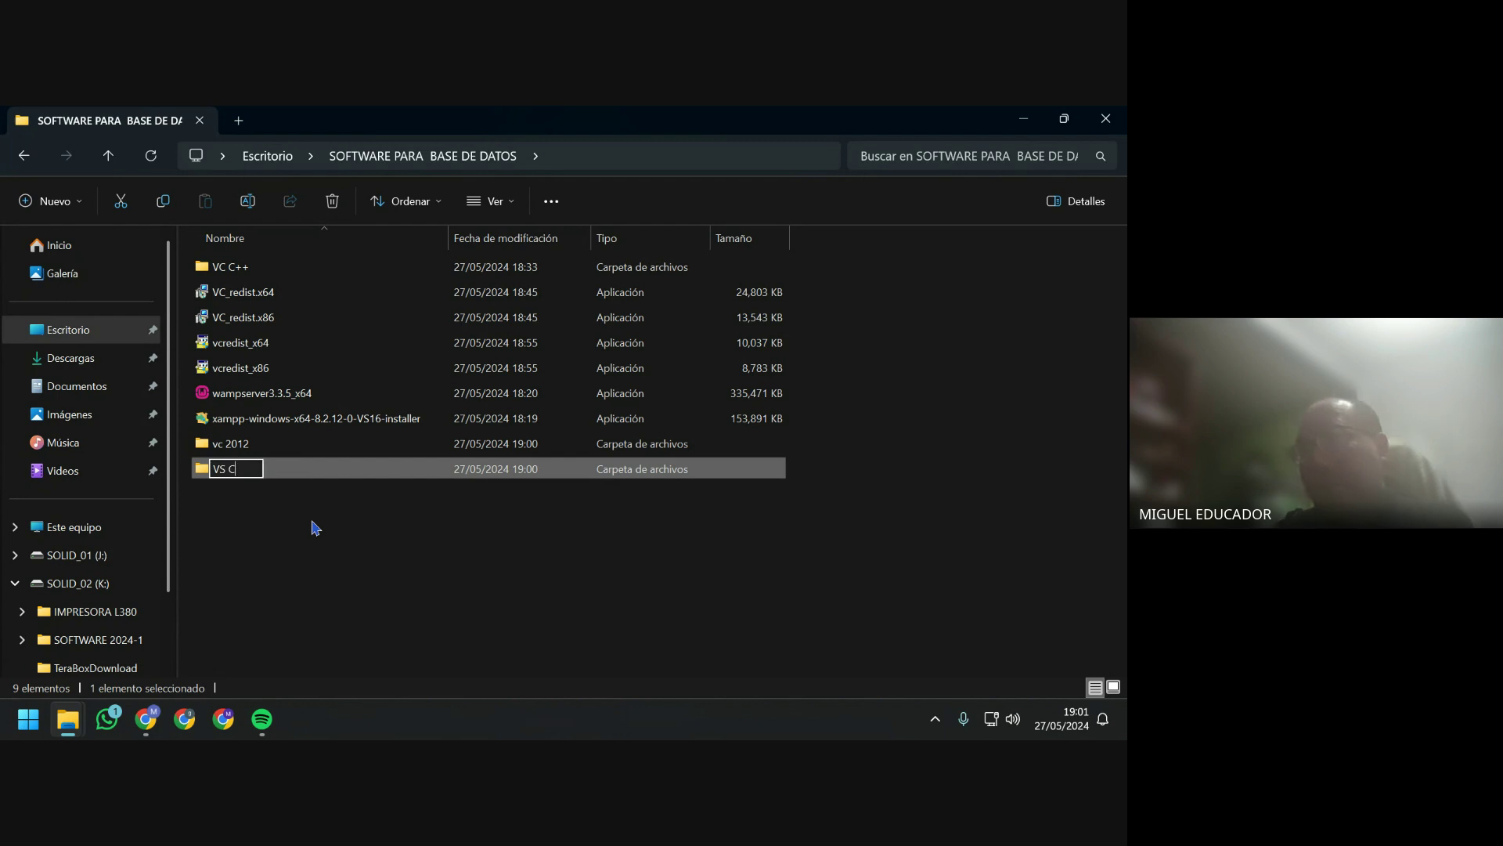
type(" 20")
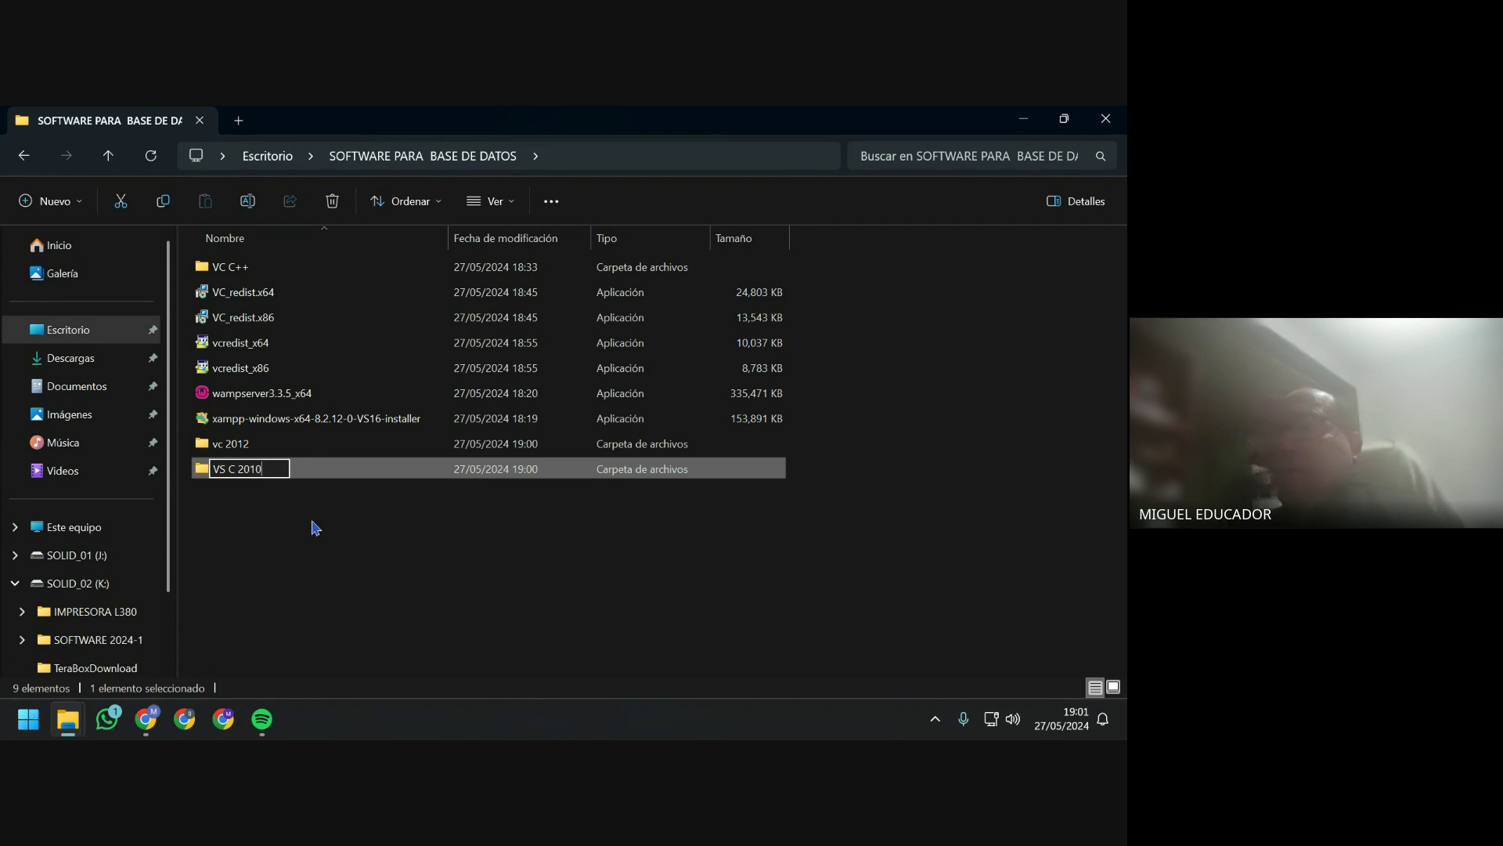
type("10")
key("Return")
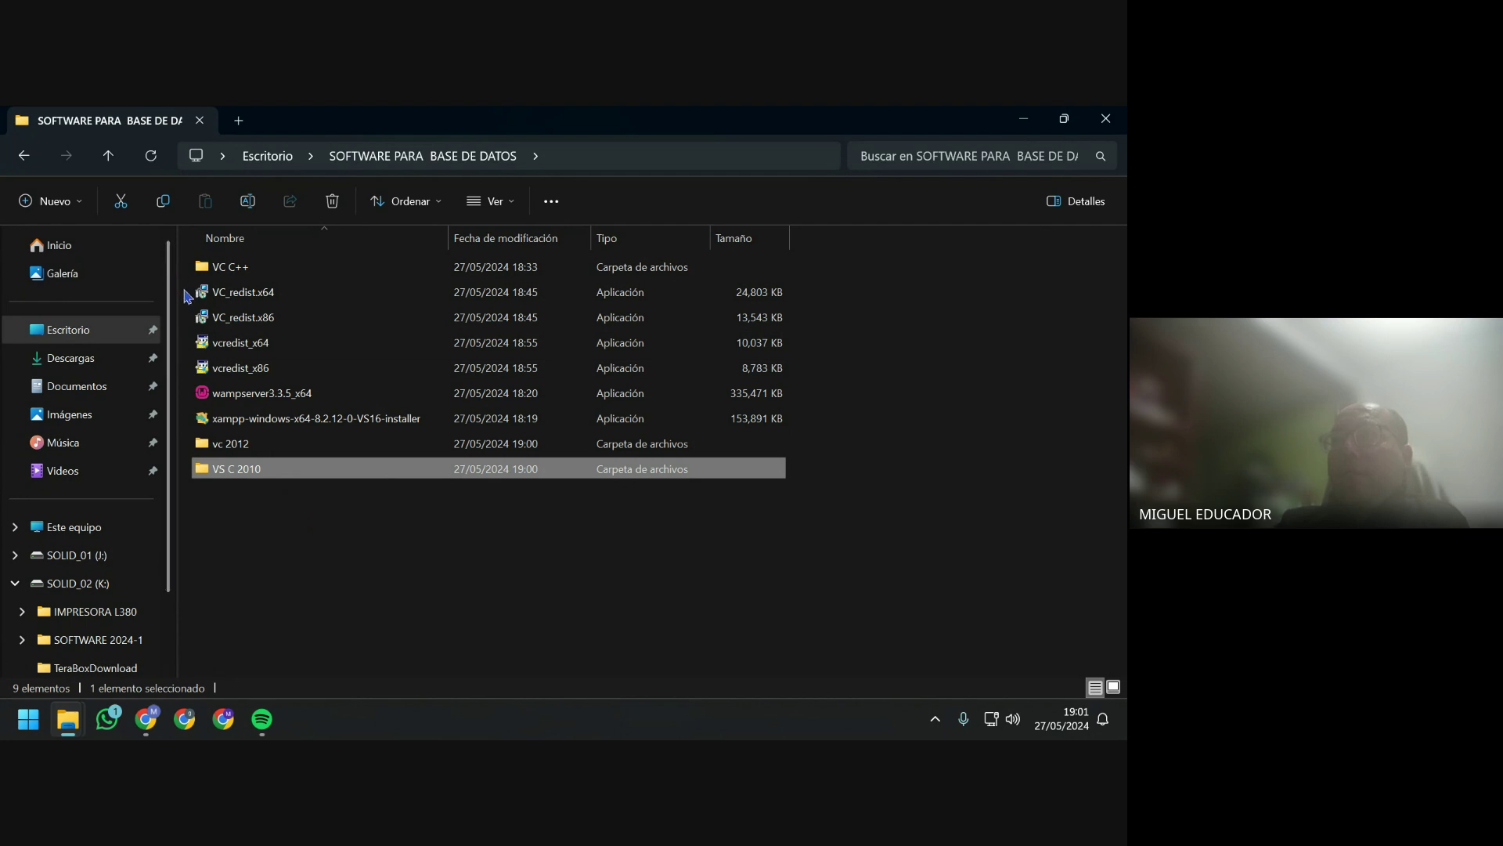
left_click_drag(188, 296, 261, 472)
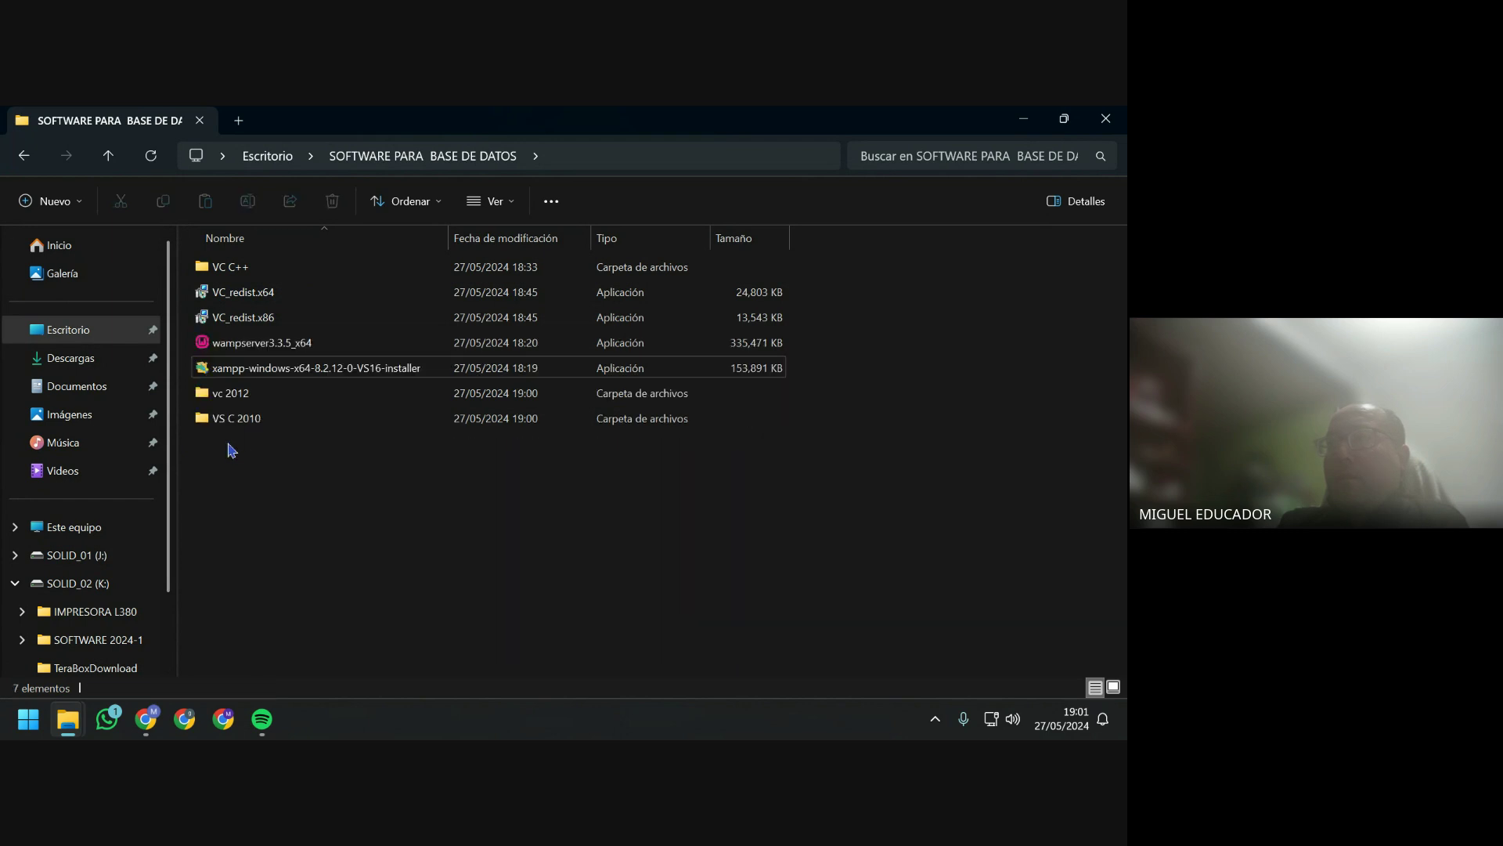
Rename the "vc 2012" folder as "VS C 2012".
left_click(225, 396)
left_click(225, 395)
double_click(218, 393)
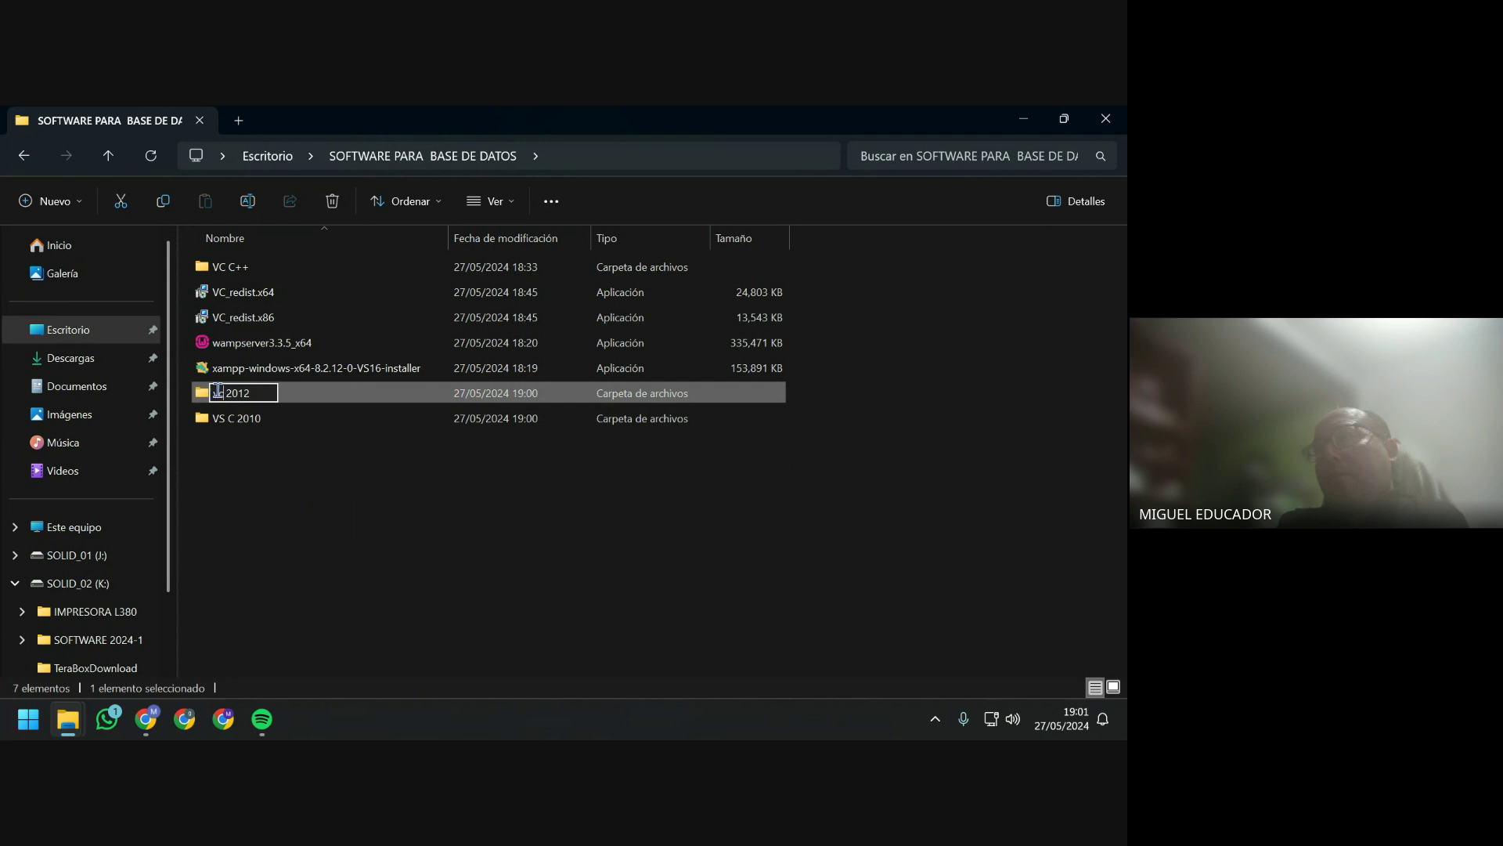
type("VC ")
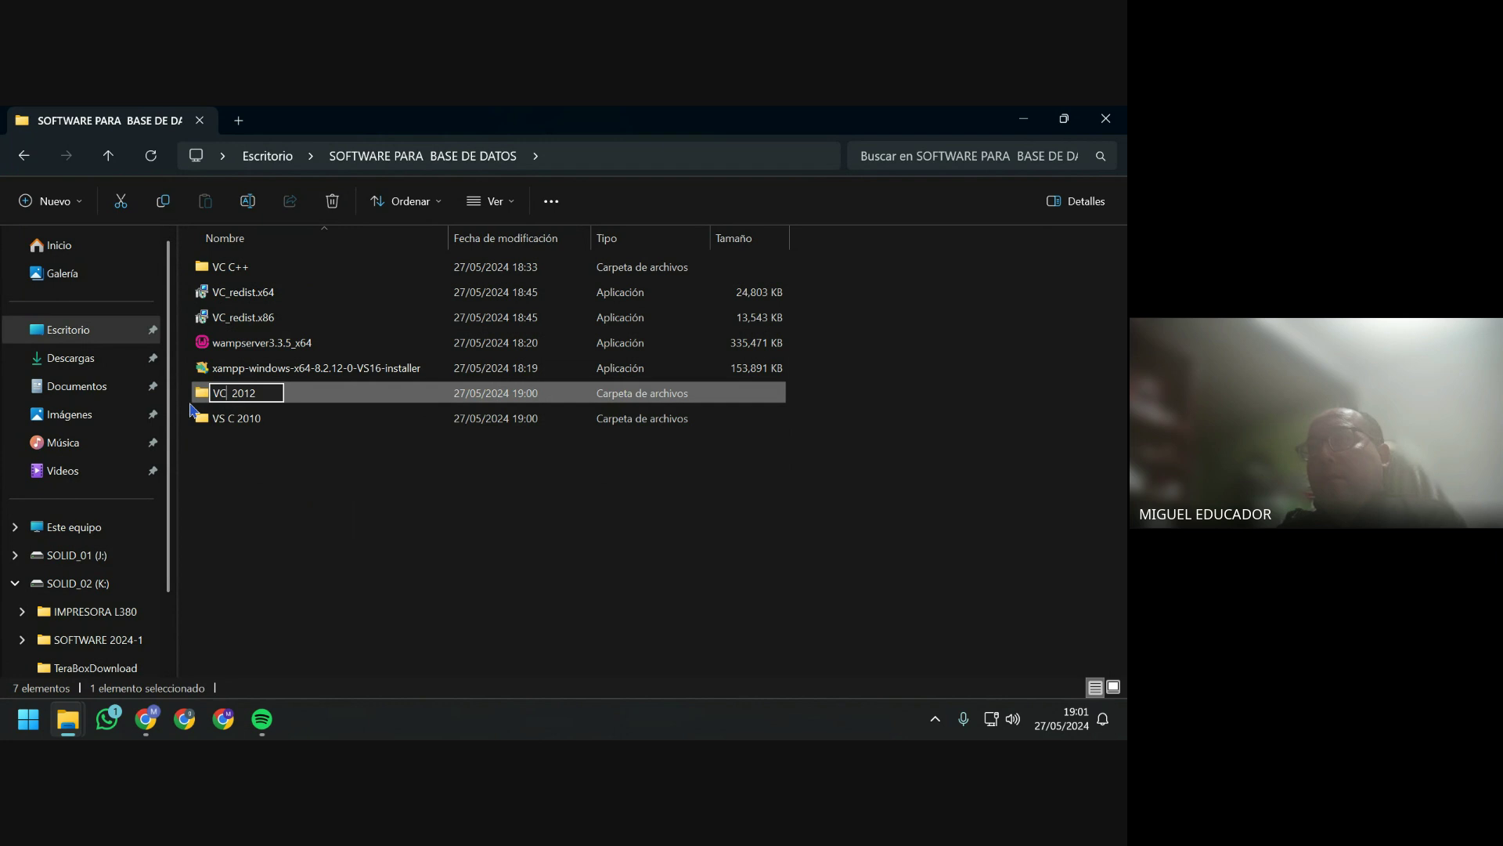
type("S")
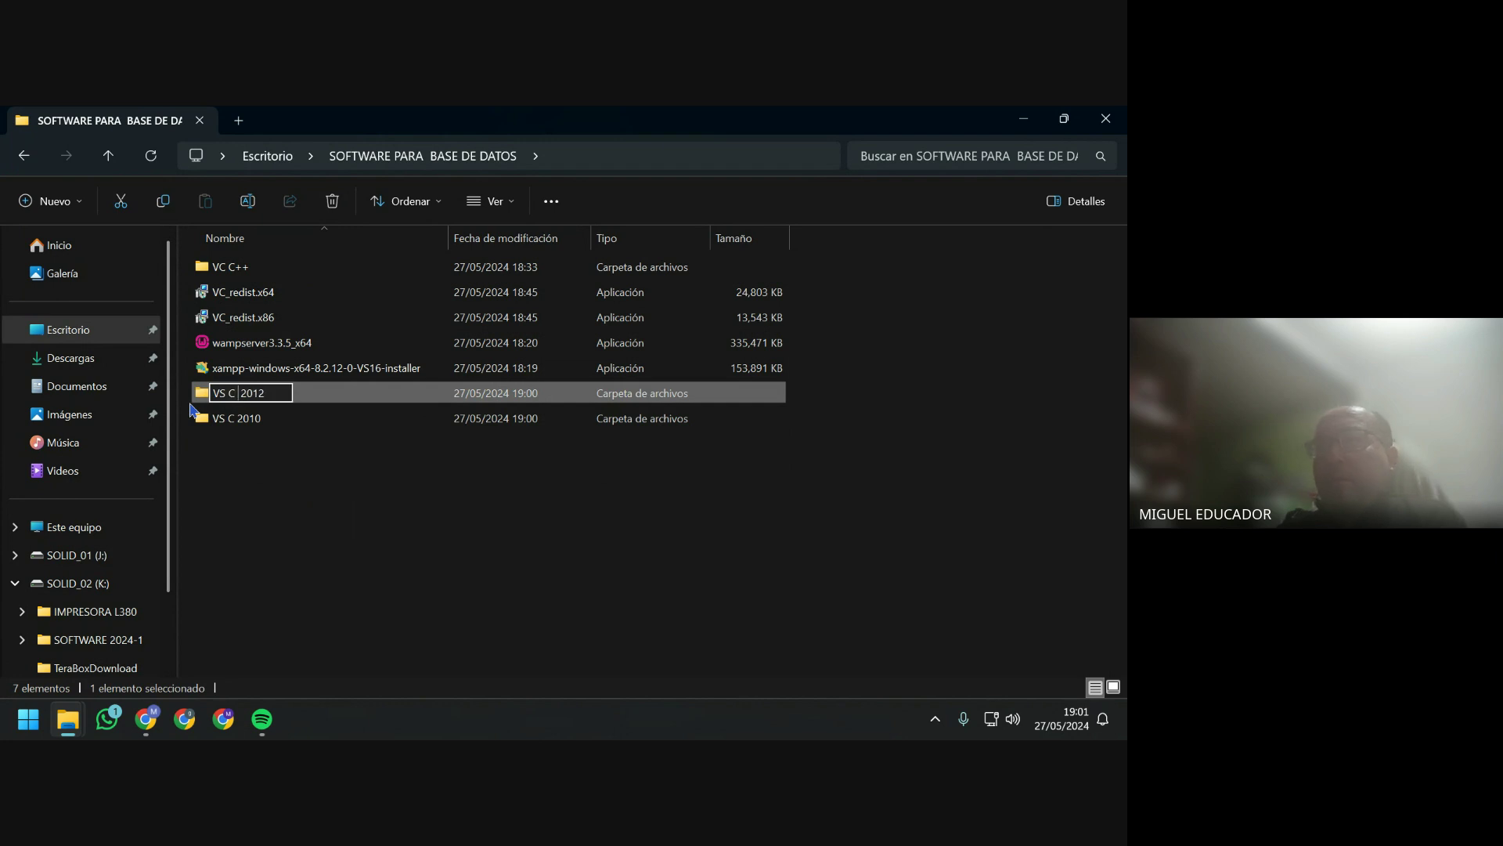
left_click(335, 537)
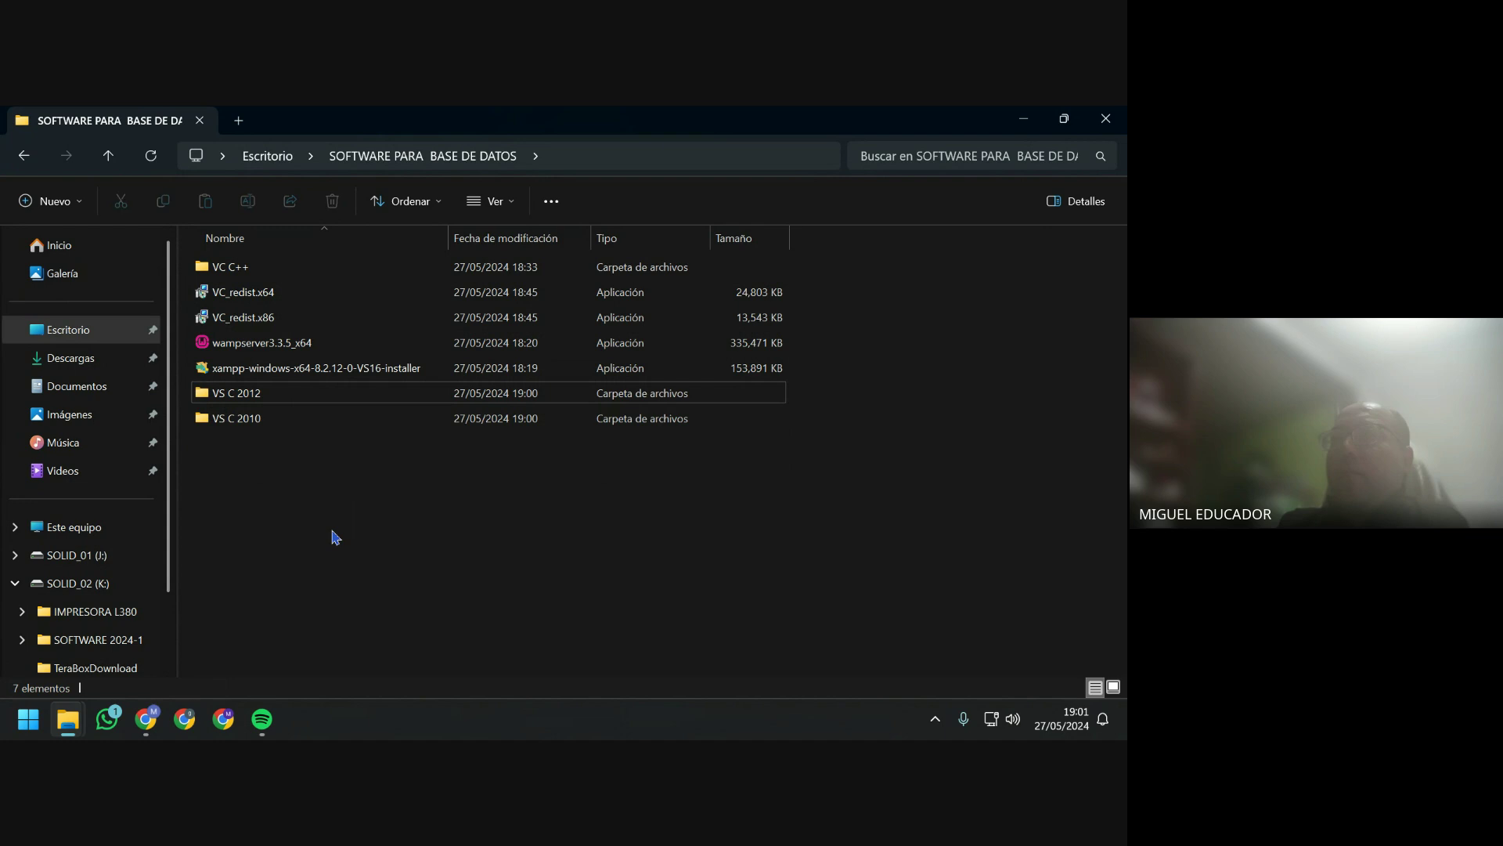
Clear all entries from Chrome's download history, then close its tab and minimize the browser.
left_click(1023, 118)
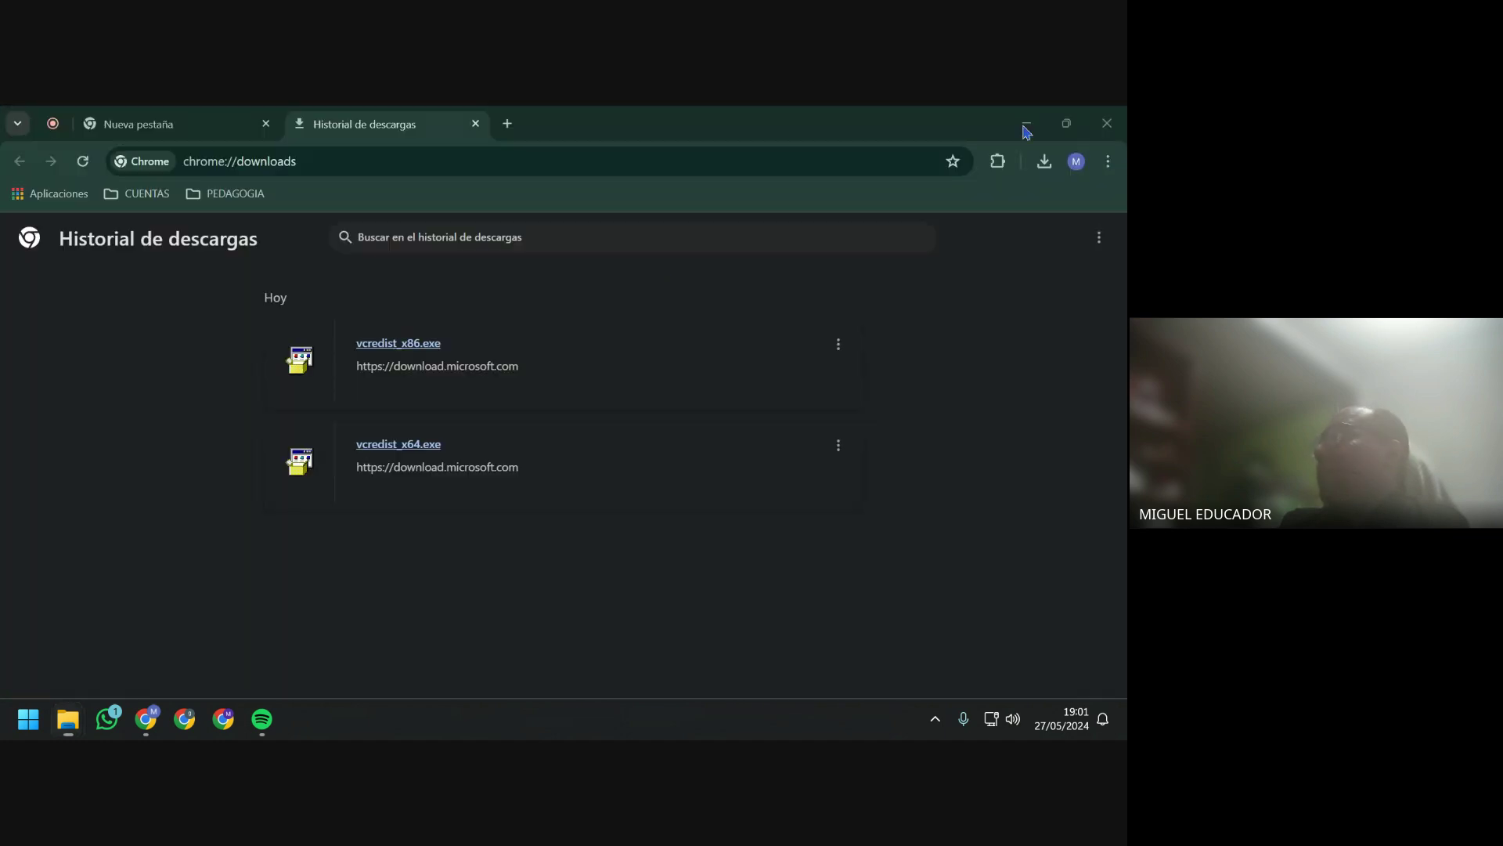
left_click(1081, 248)
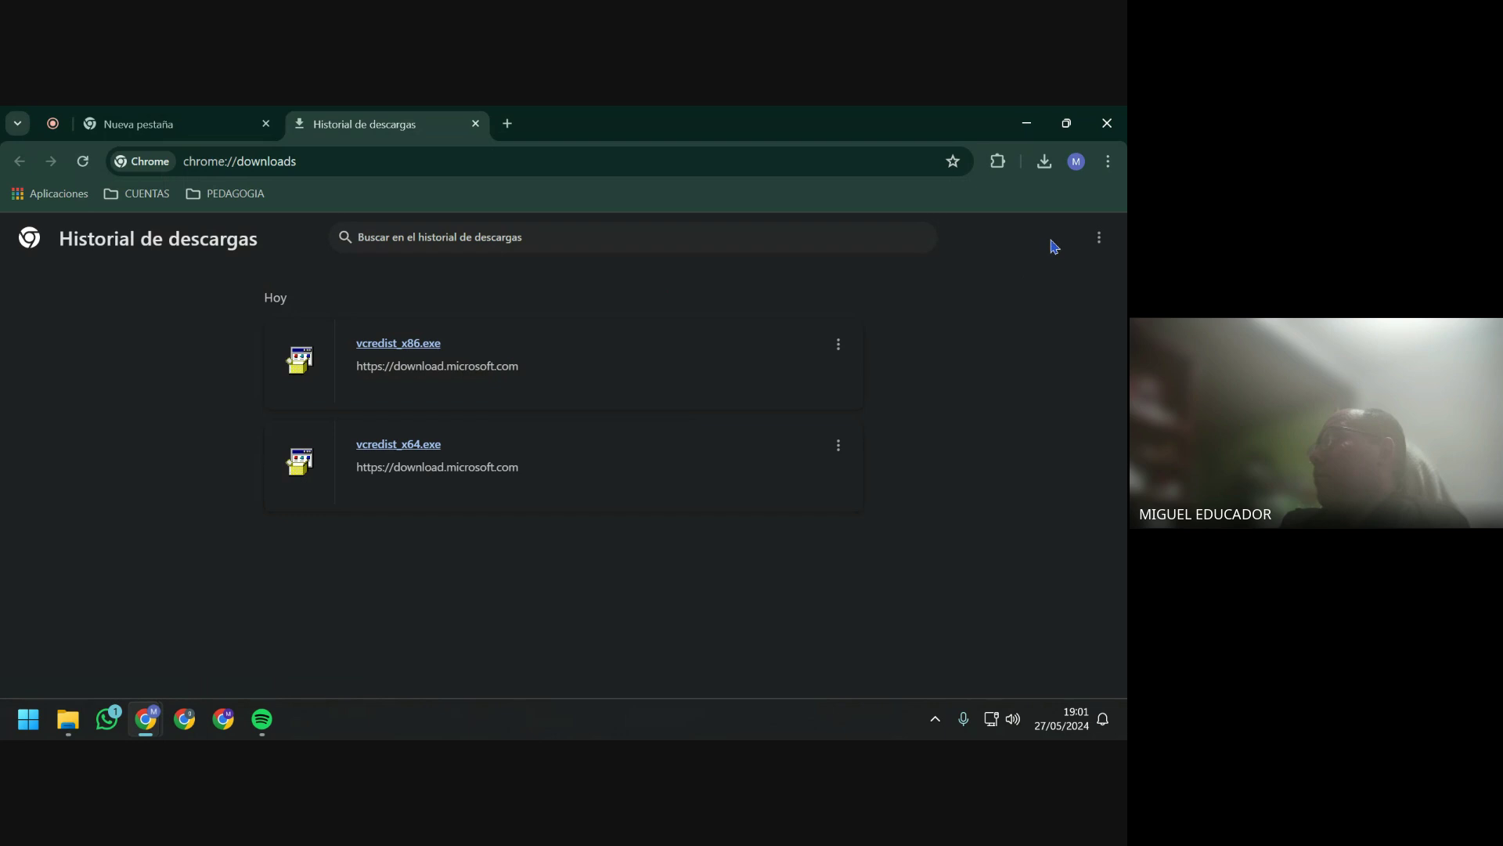
left_click(1099, 238)
left_click(1022, 253)
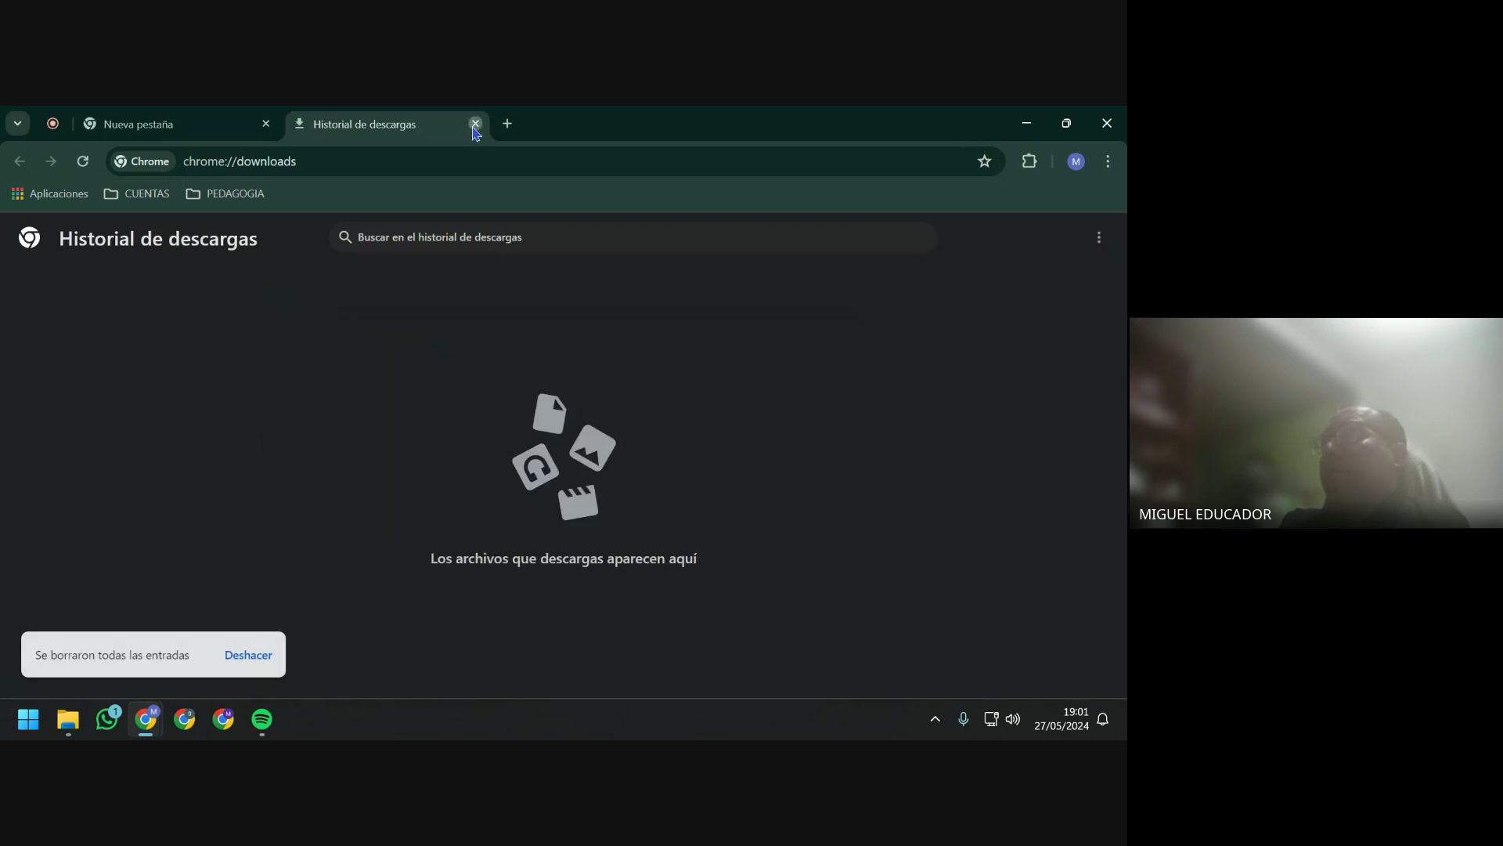
left_click(475, 124)
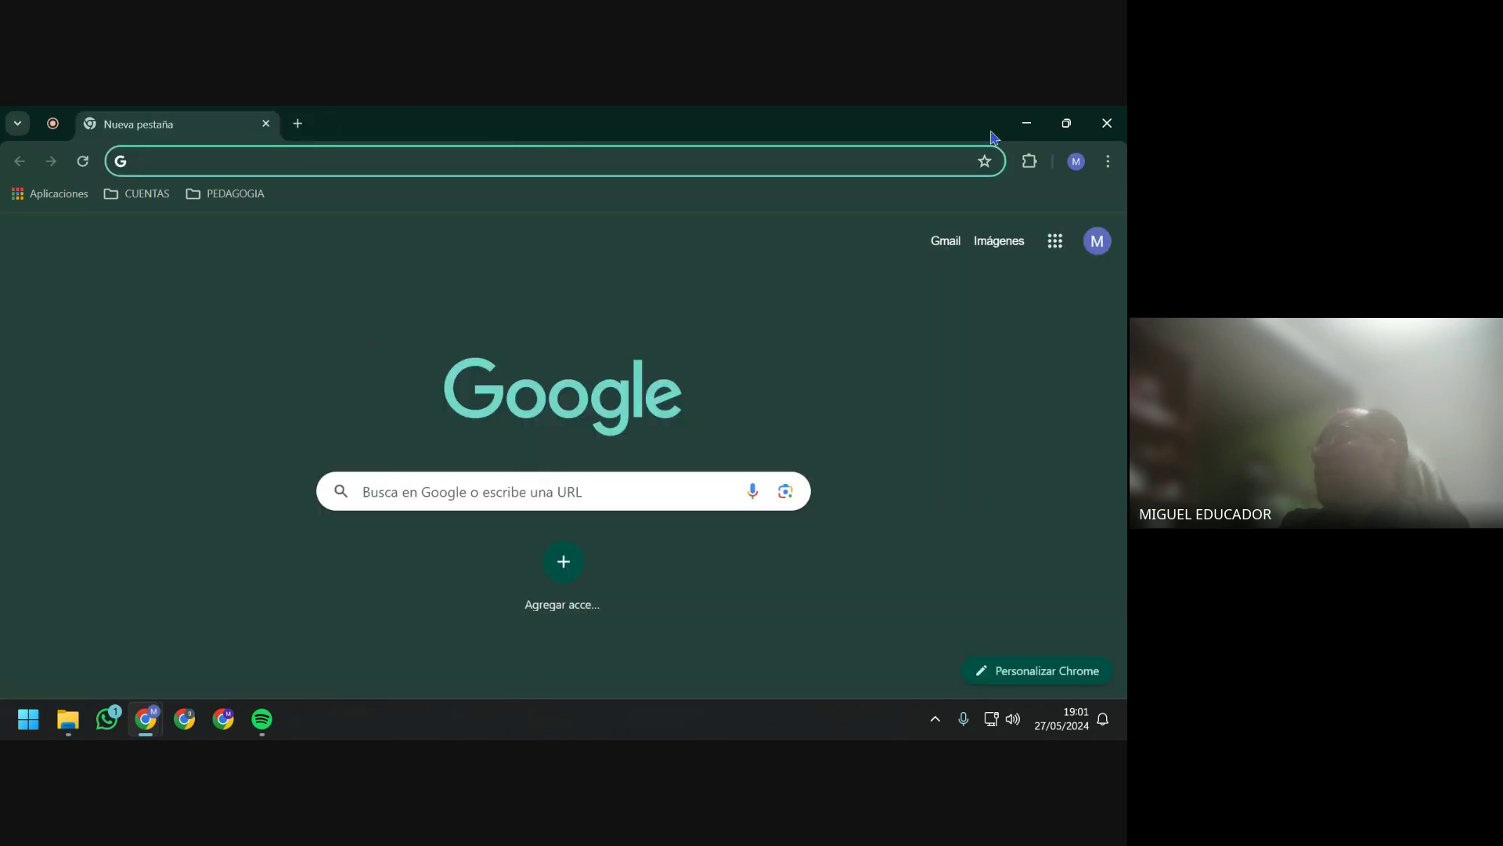
left_click(1016, 126)
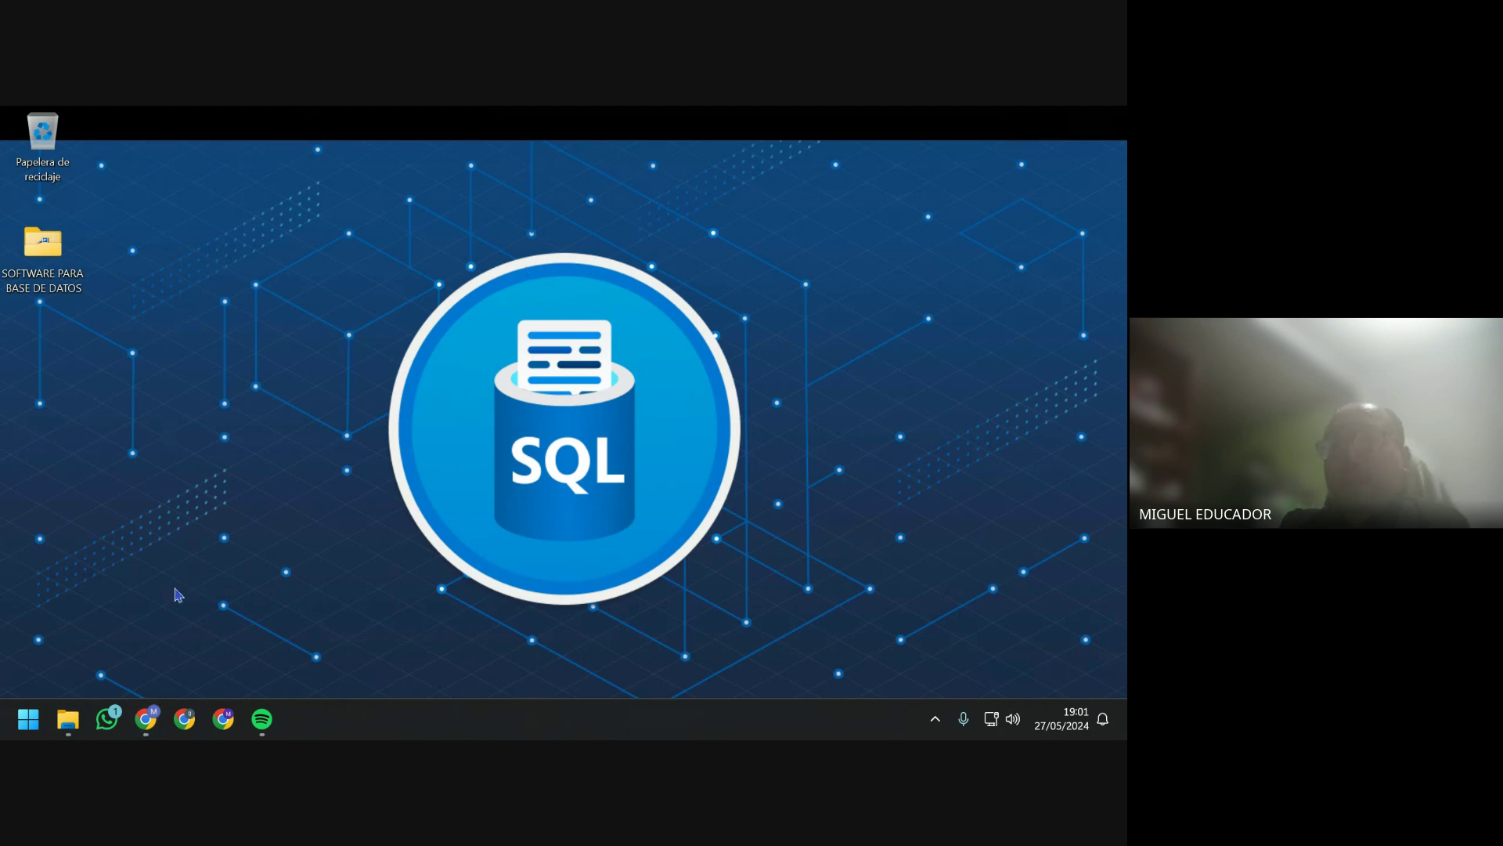
Run wampserver3.3.5_x64 from SOFTWARE PARA BASE DE DATOS in English, accept the license agreement, and continue to the destination location page.
double_click(76, 272)
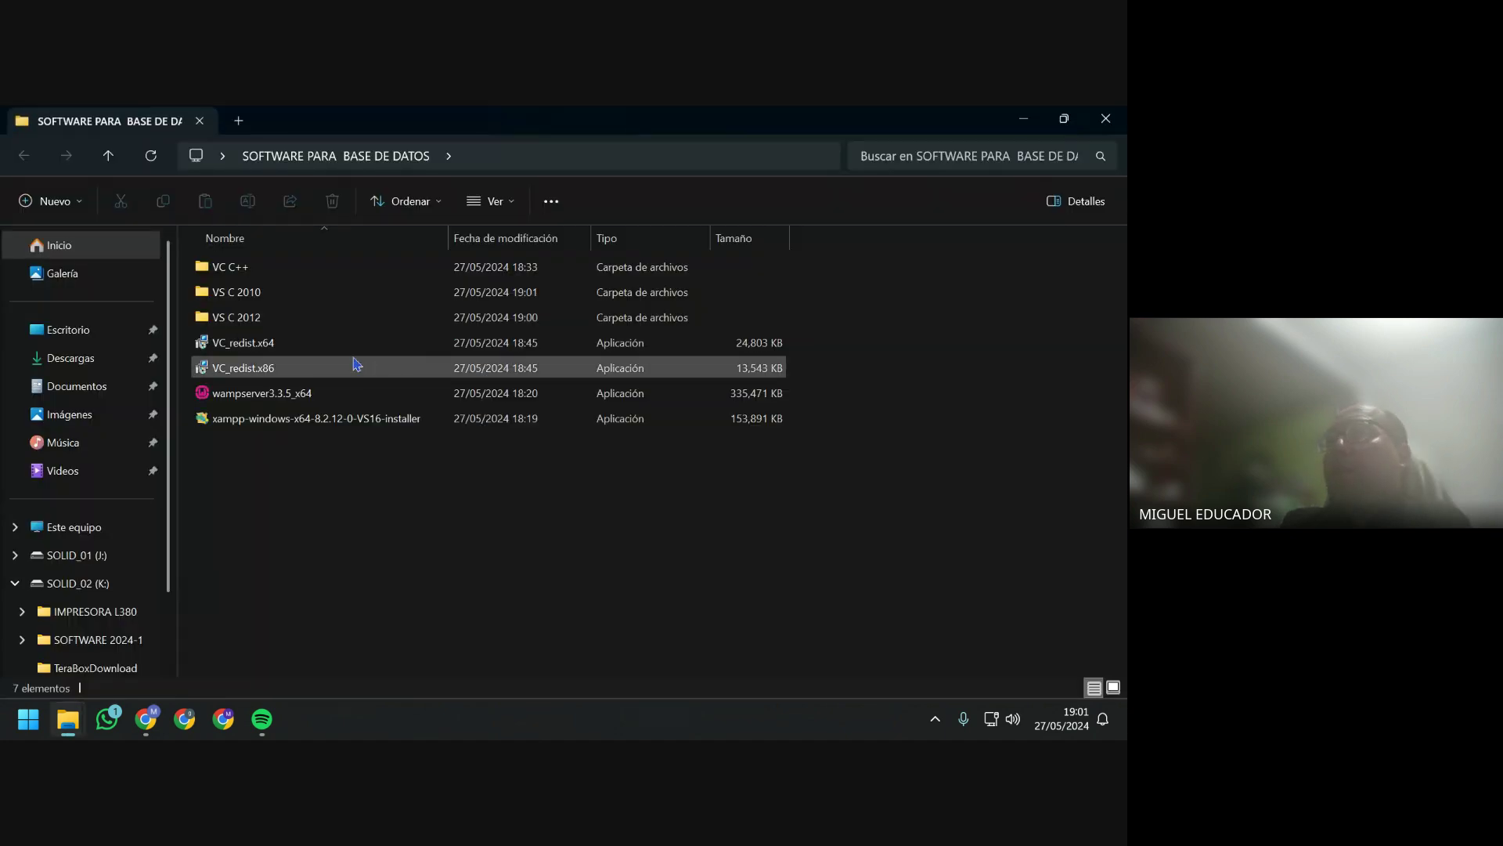
double_click(288, 396)
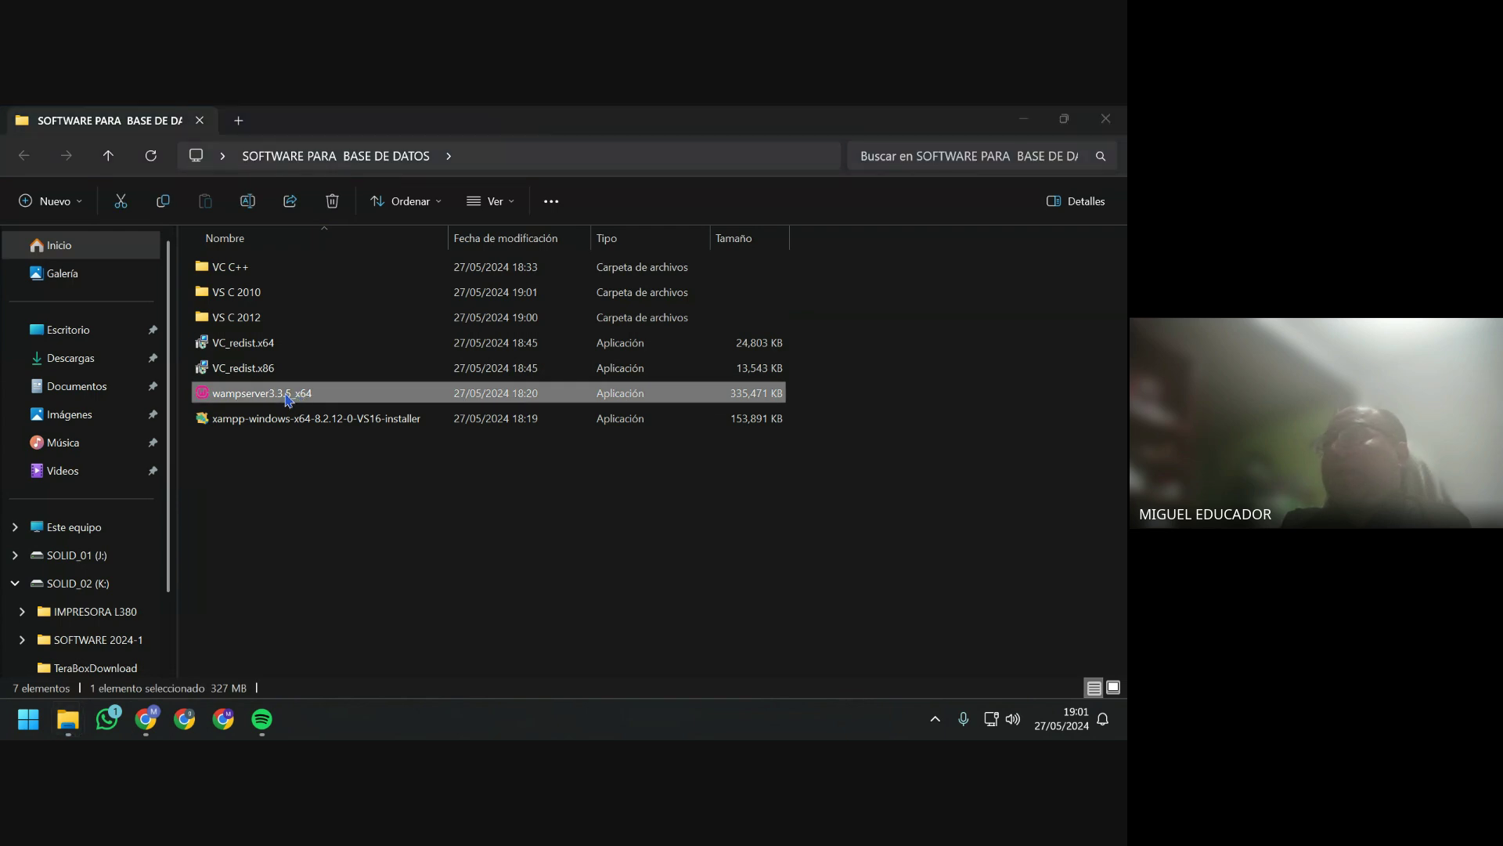
left_click(1030, 125)
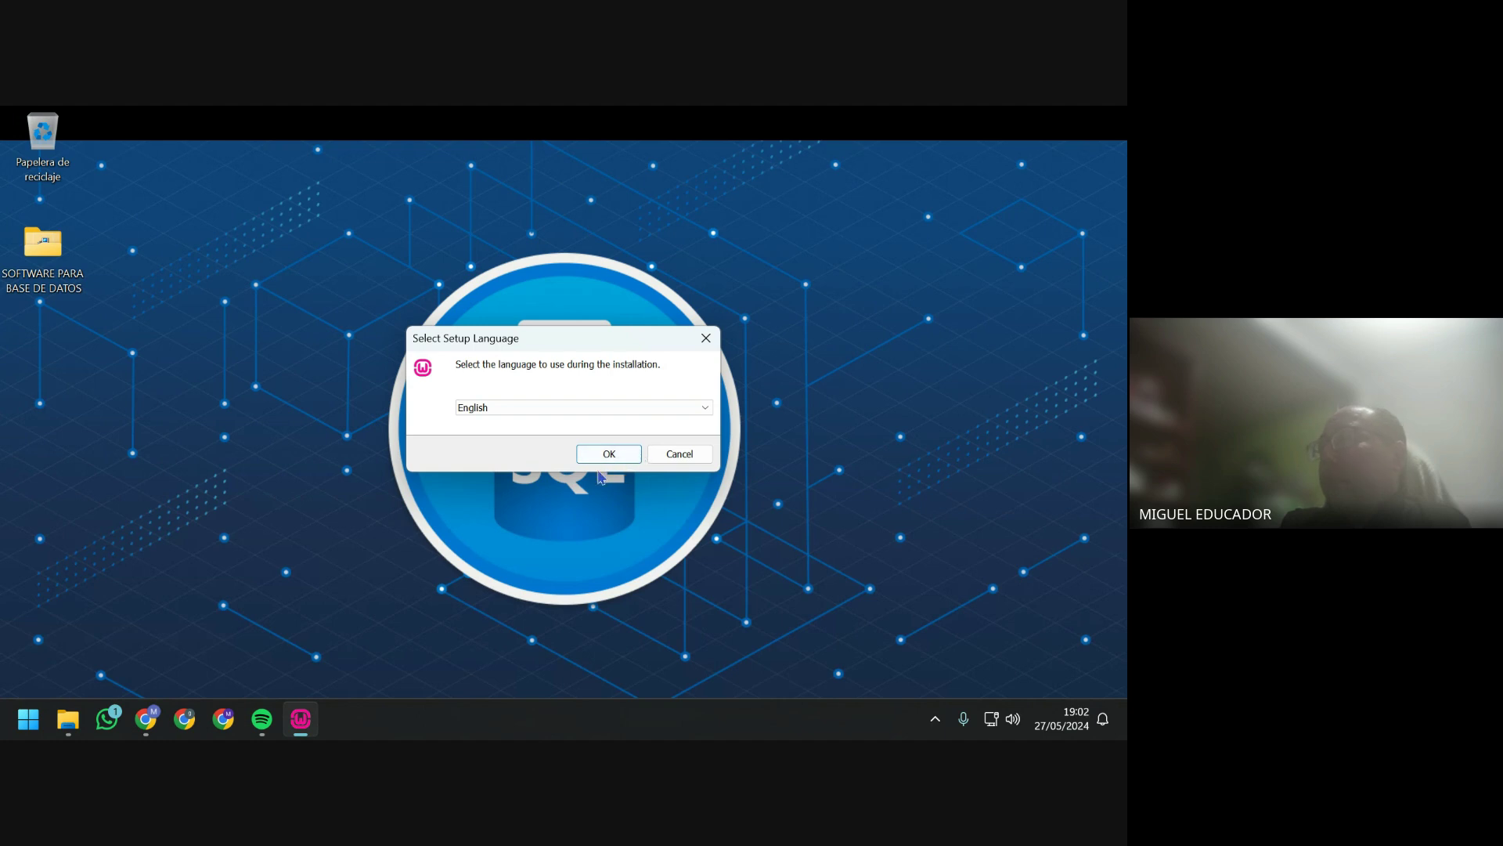
left_click(615, 453)
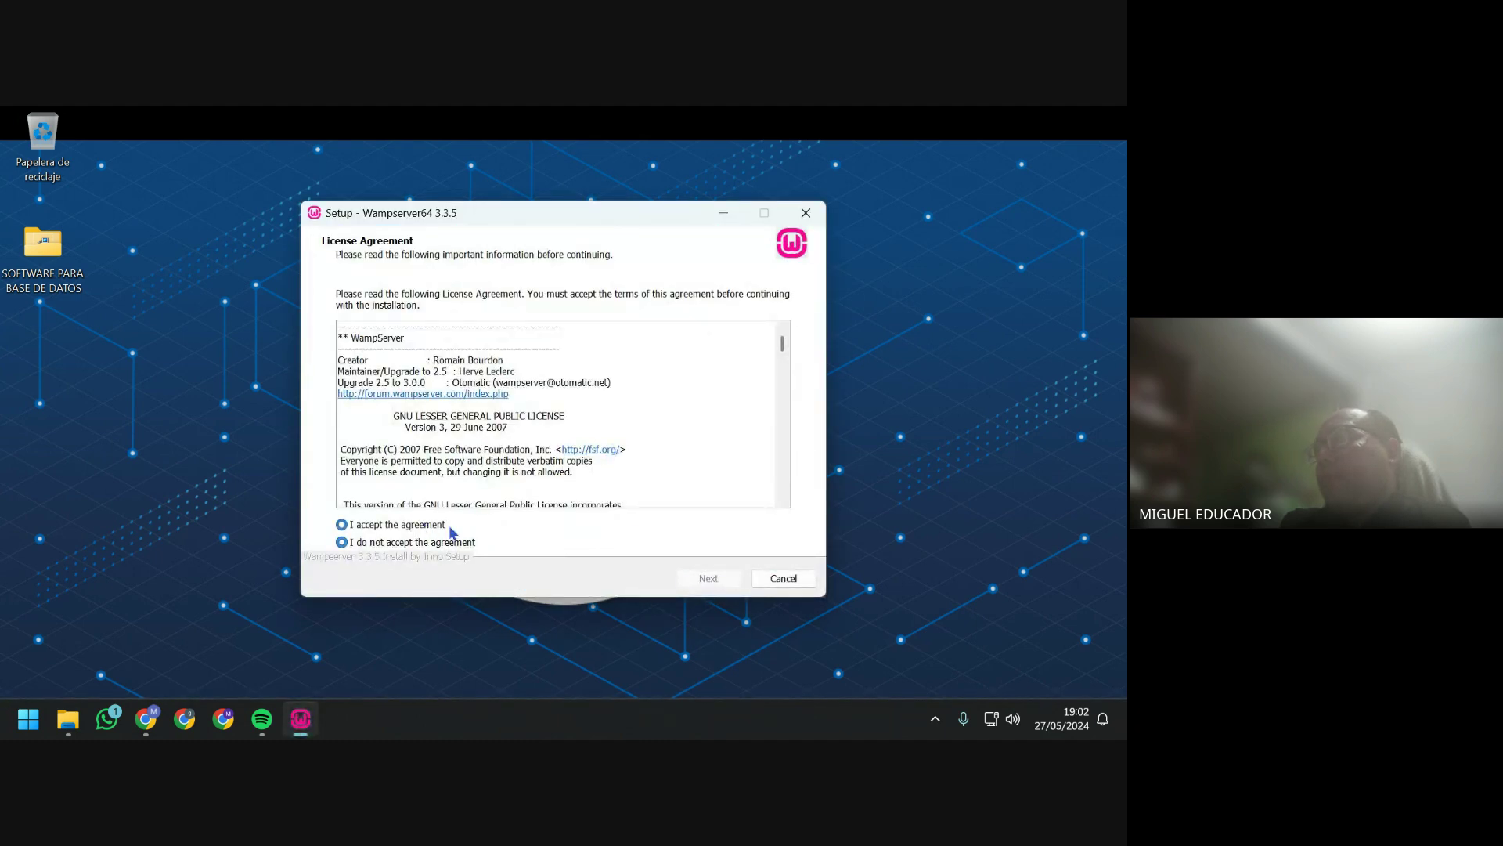
left_click(442, 525)
left_click(708, 578)
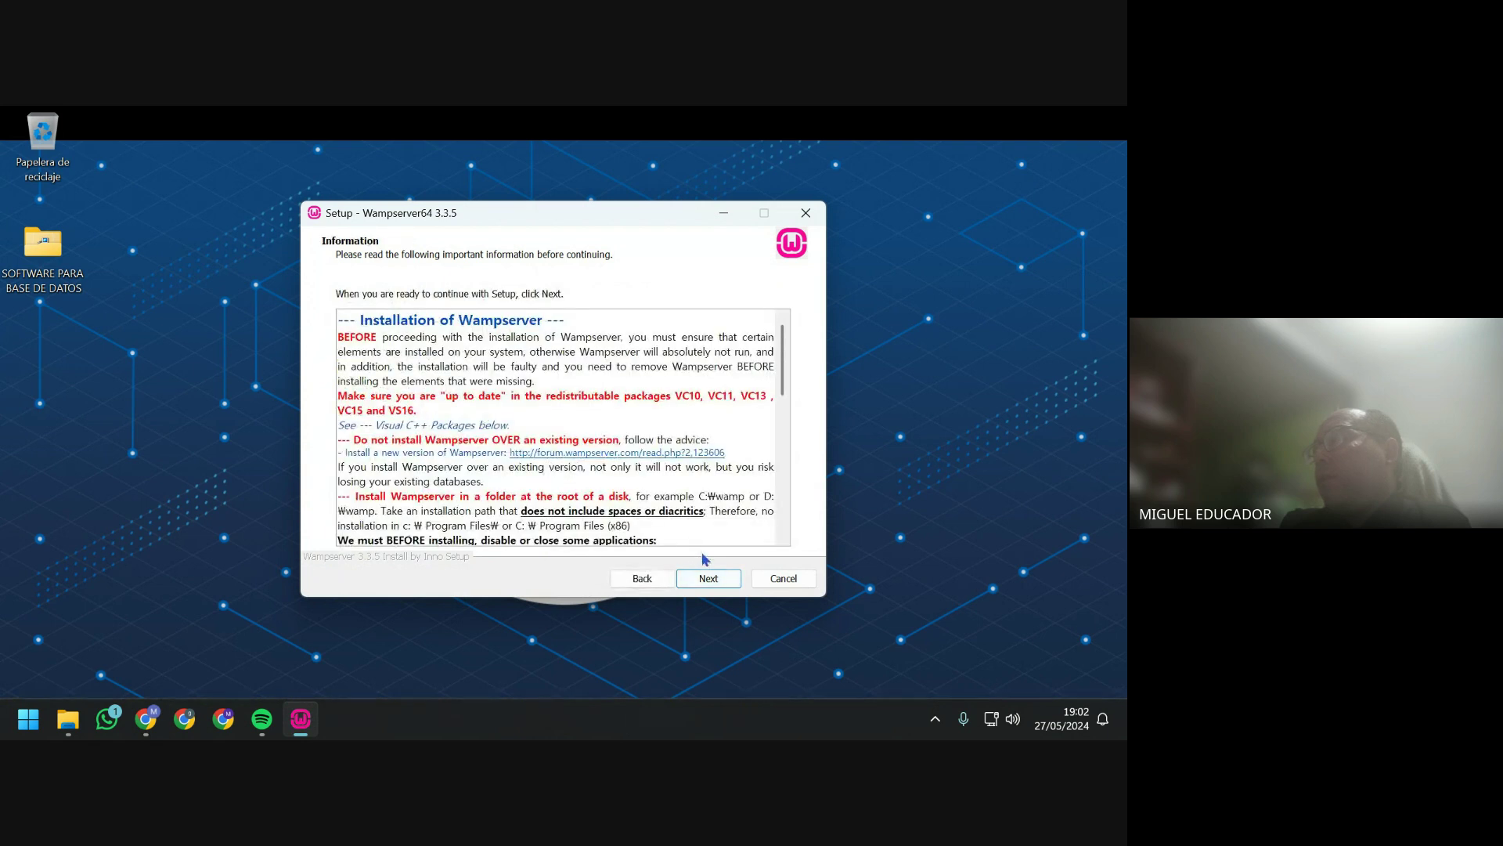
left_click(708, 578)
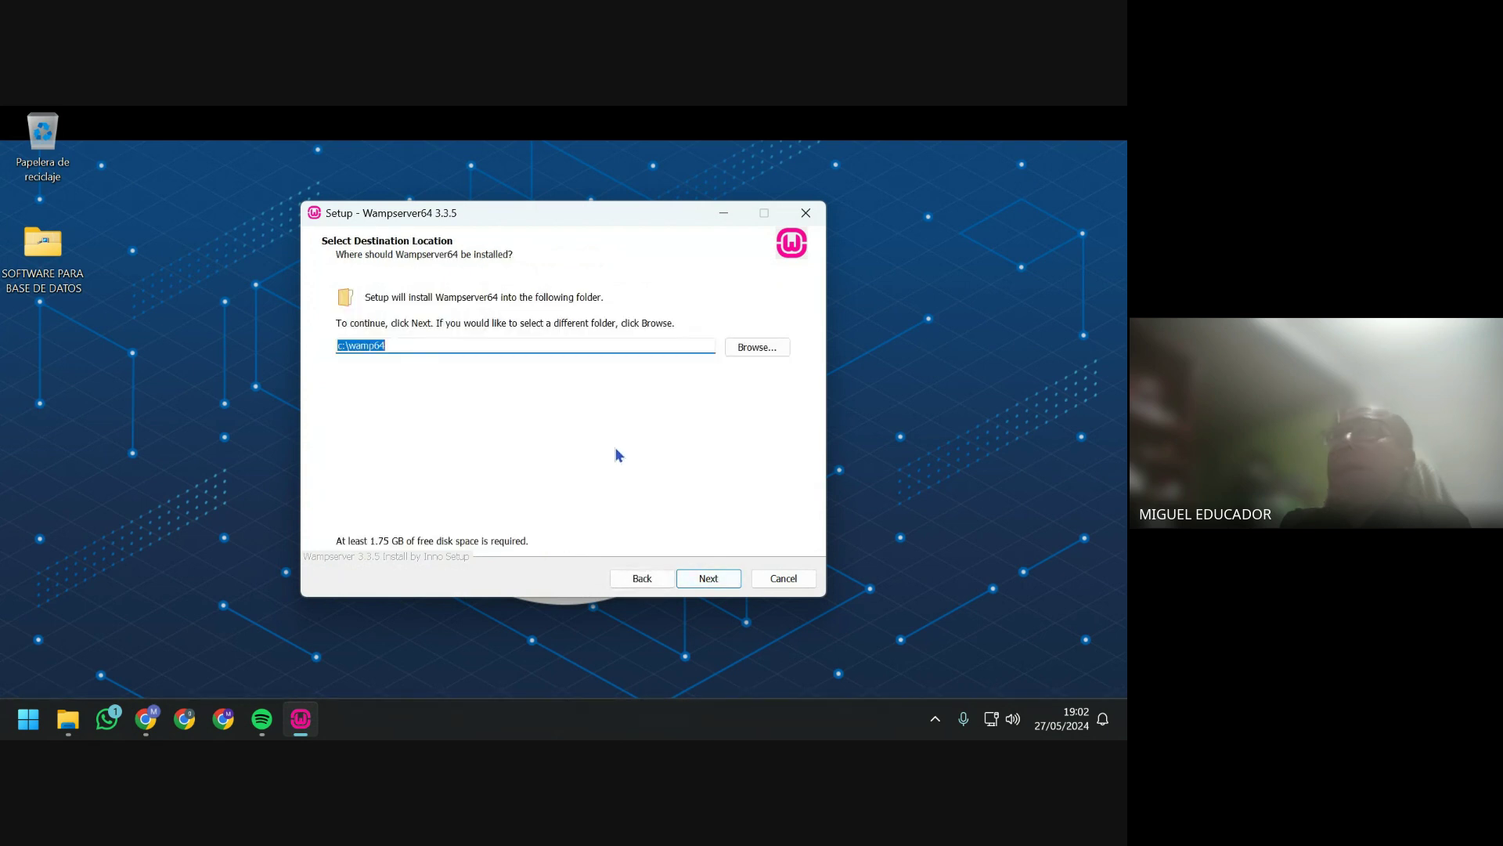
Check the VC C++ folder in SOFTWARE PARA BASE DE DATOS and move VC_redist.x64 and VC_redist.x86 into it, replacing the existing file.
double_click(65, 252)
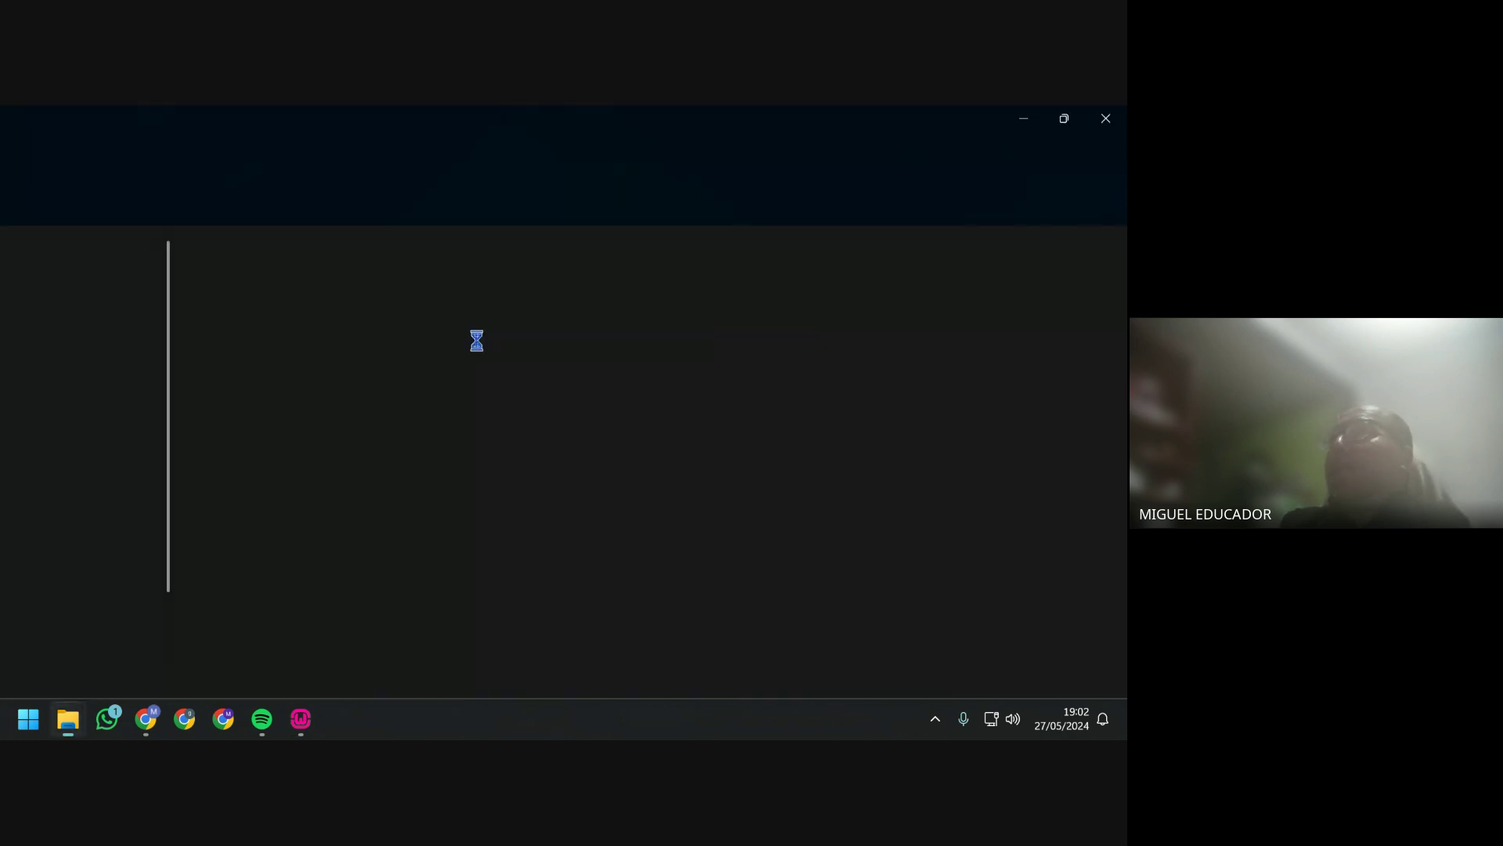
left_click(267, 270)
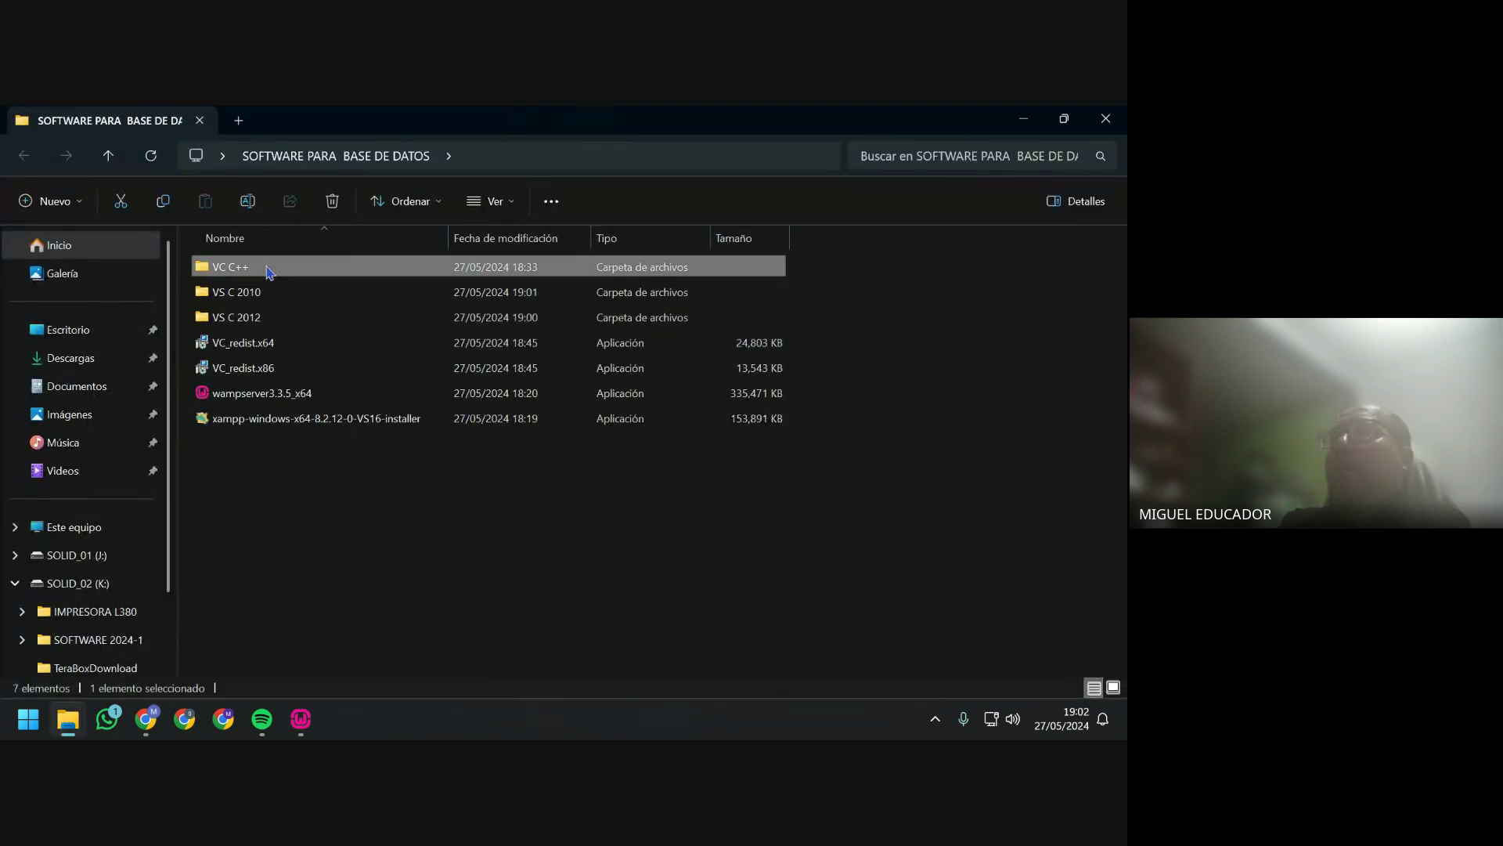
double_click(267, 271)
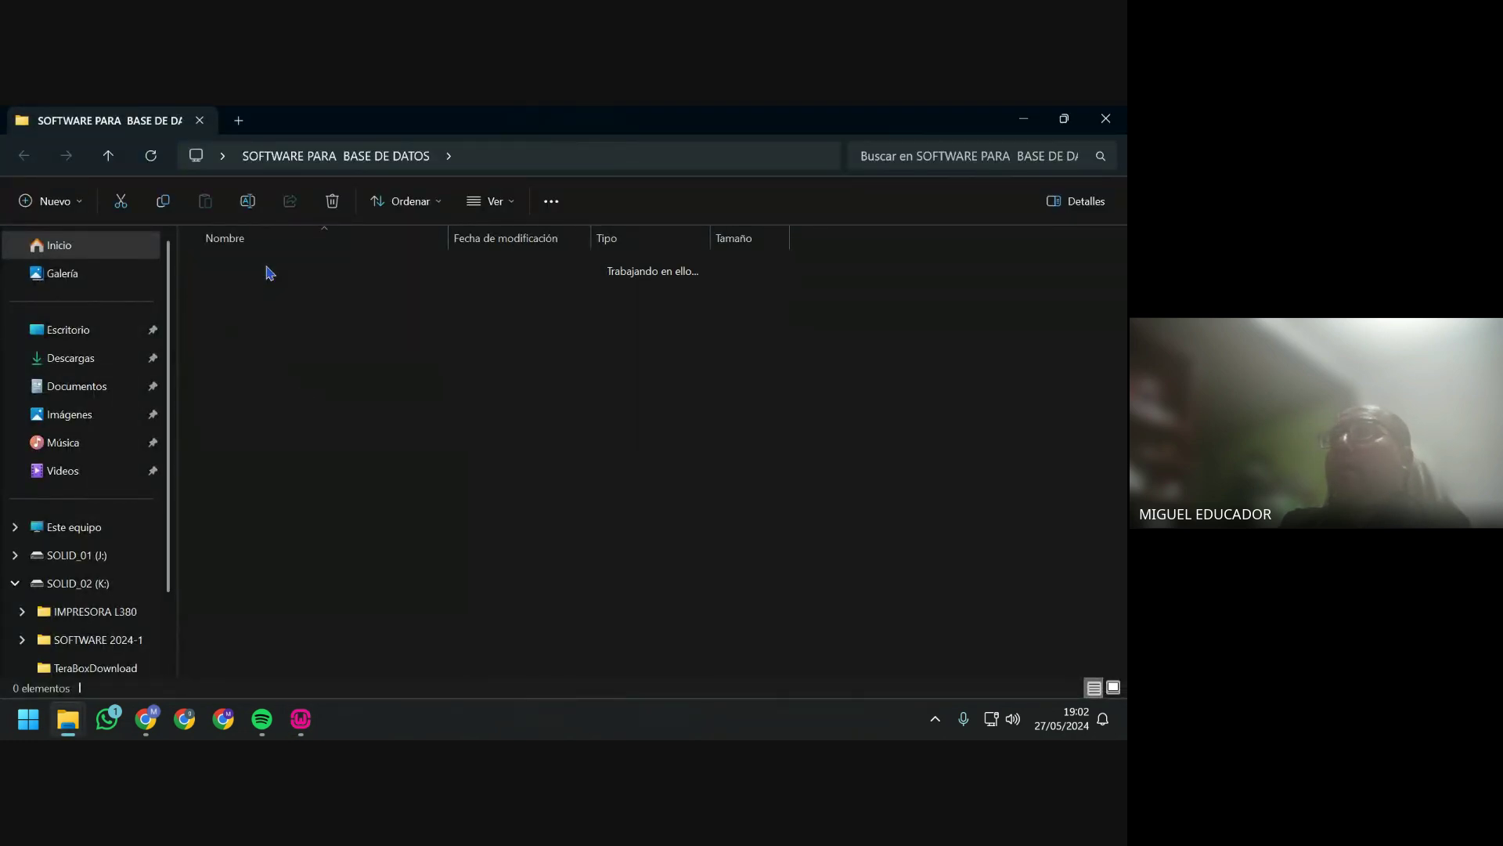
left_click(415, 157)
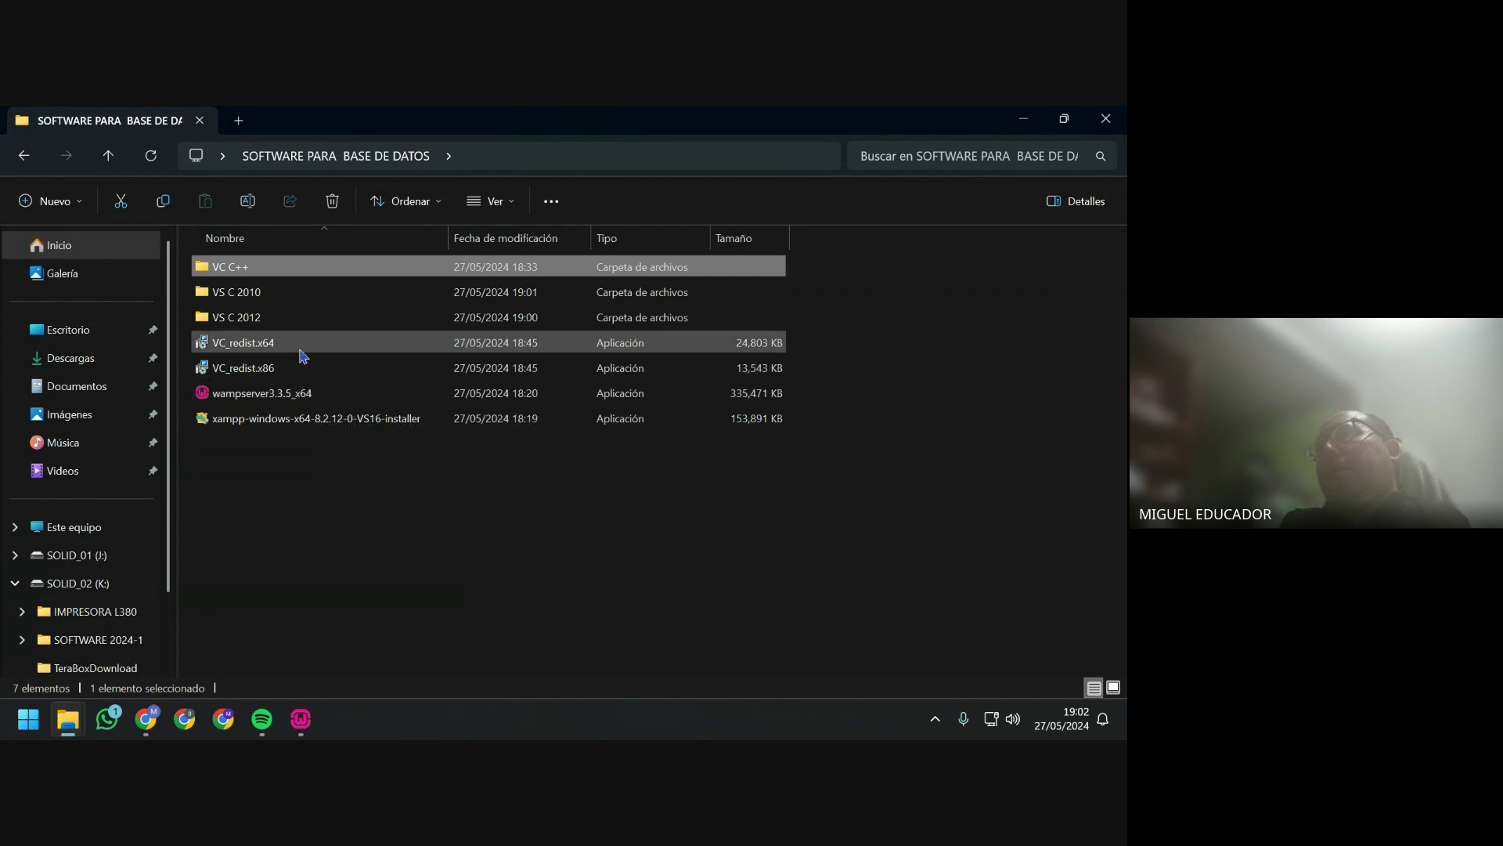
left_click(227, 345)
key("shift+Down")
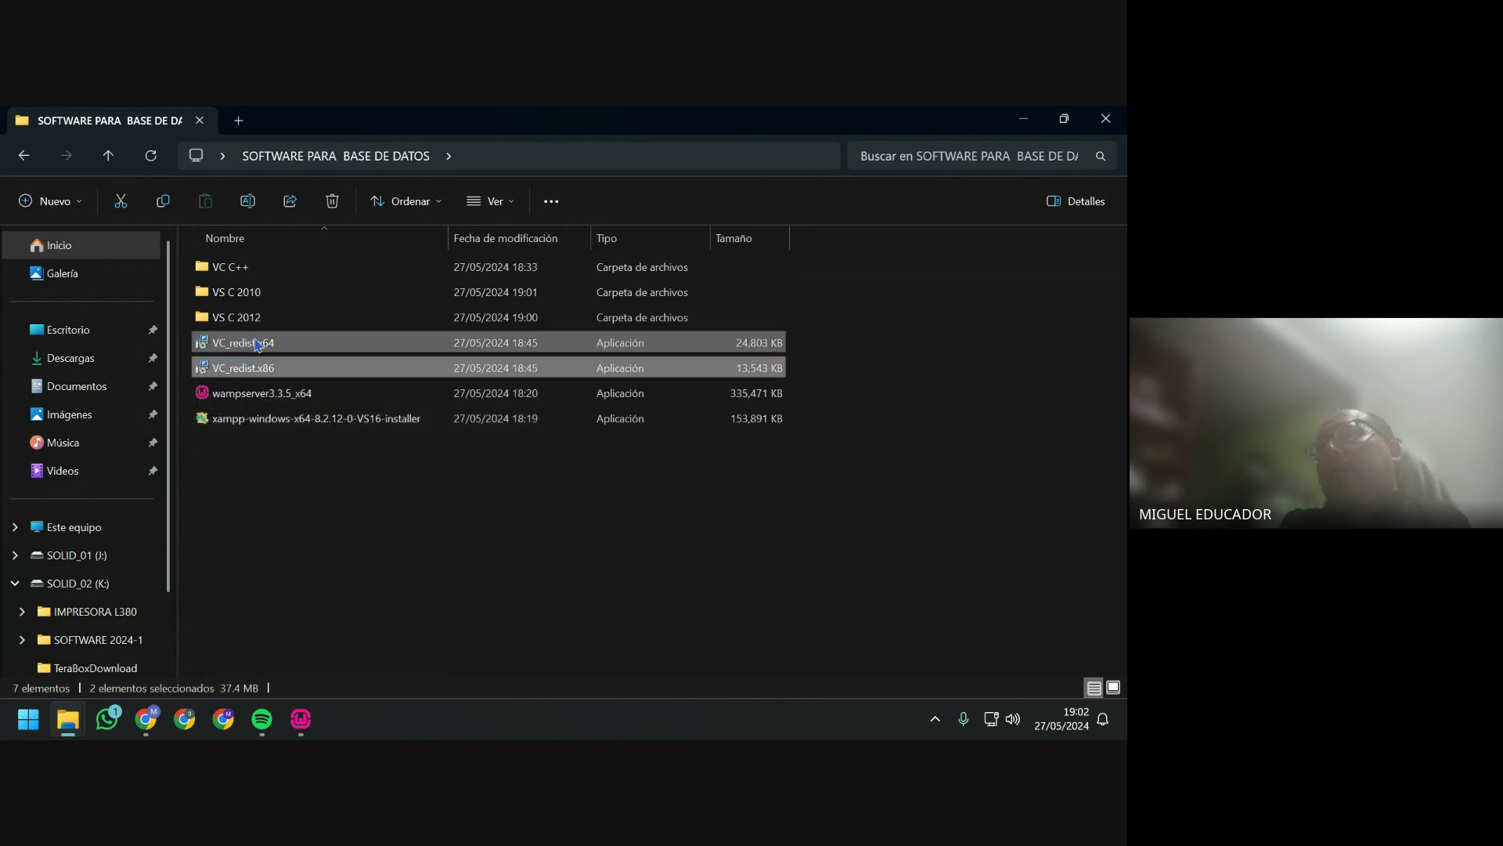
left_click_drag(267, 336, 288, 267)
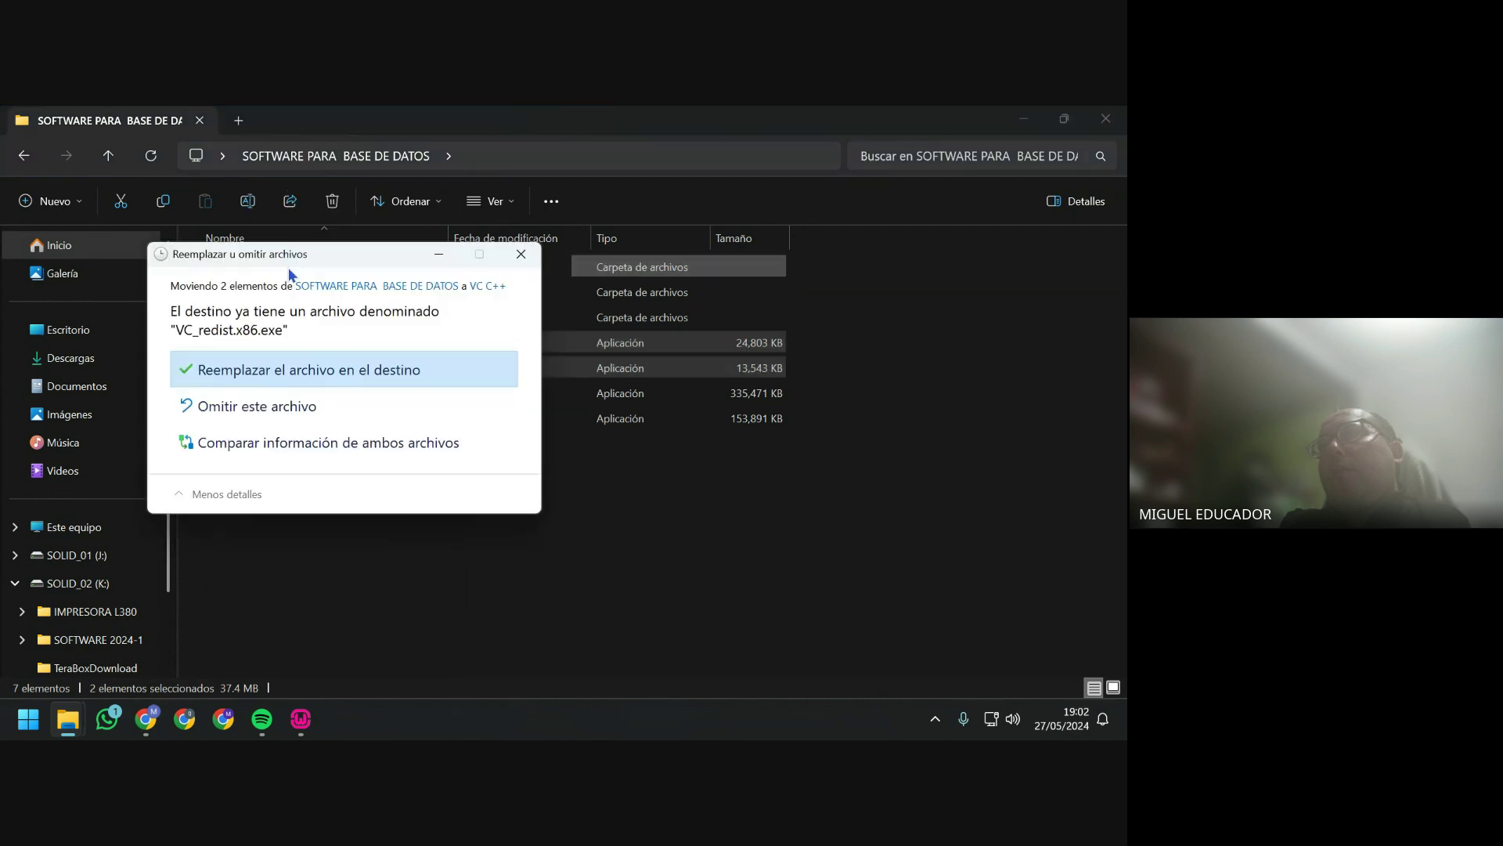
left_click(392, 368)
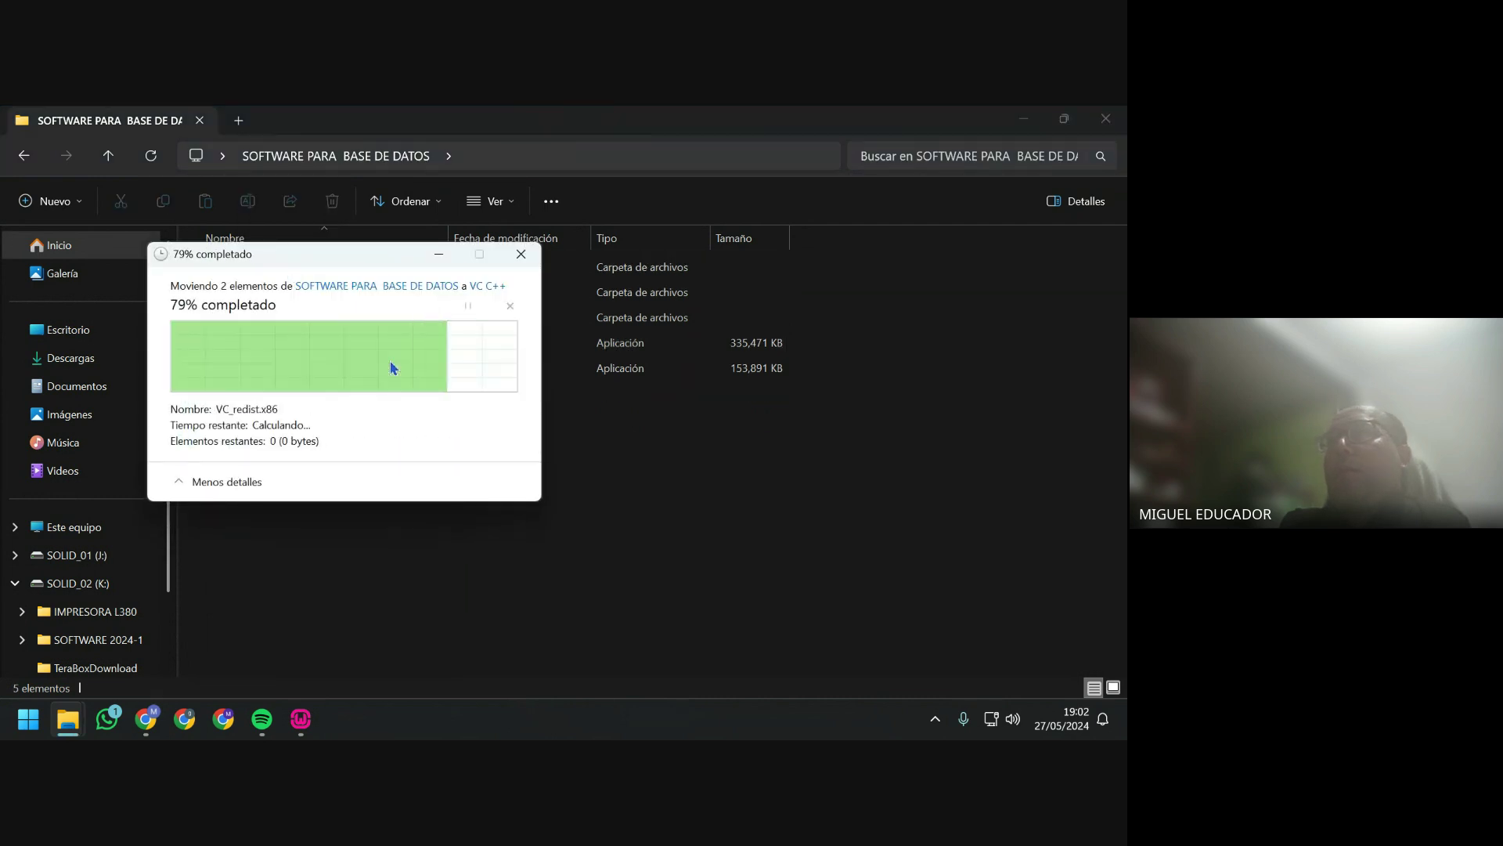
Review the contents of the VC C++ folder and delete the folder from SOFTWARE PARA BASE DE DATOS.
double_click(322, 270)
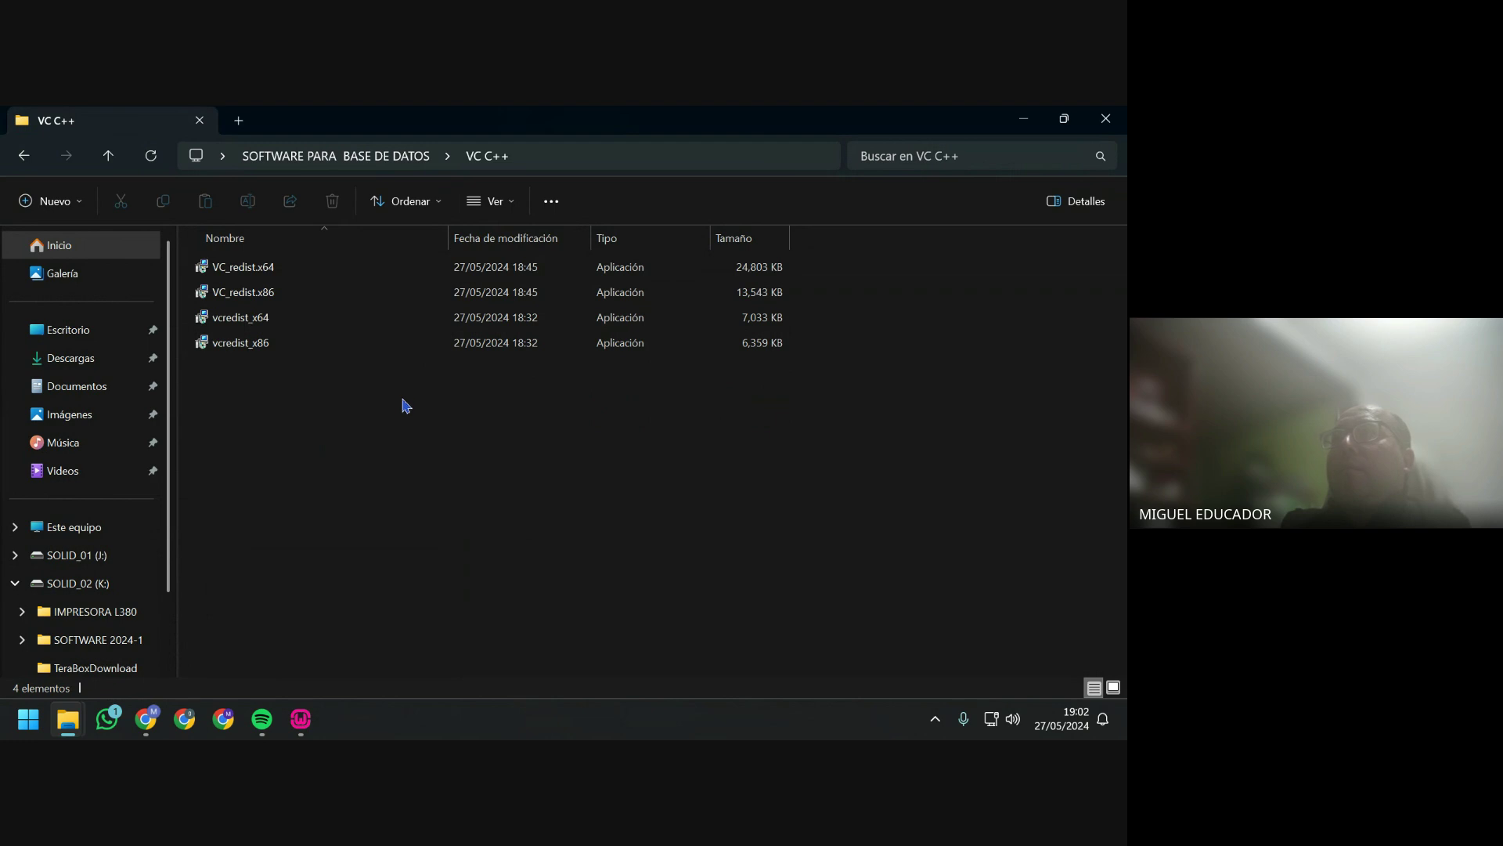
left_click(433, 156)
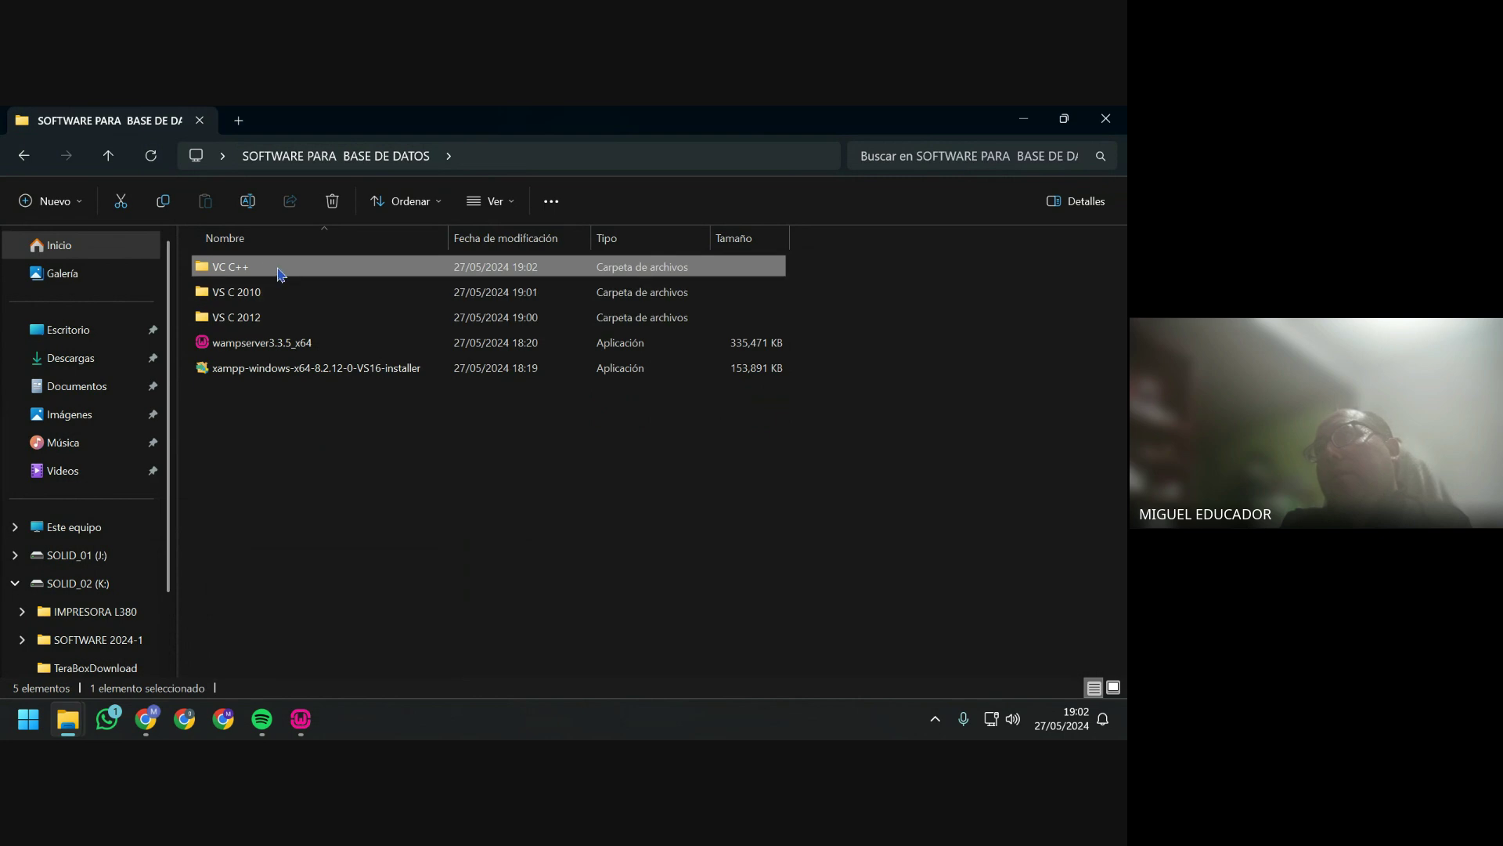
mouse_move(252, 270)
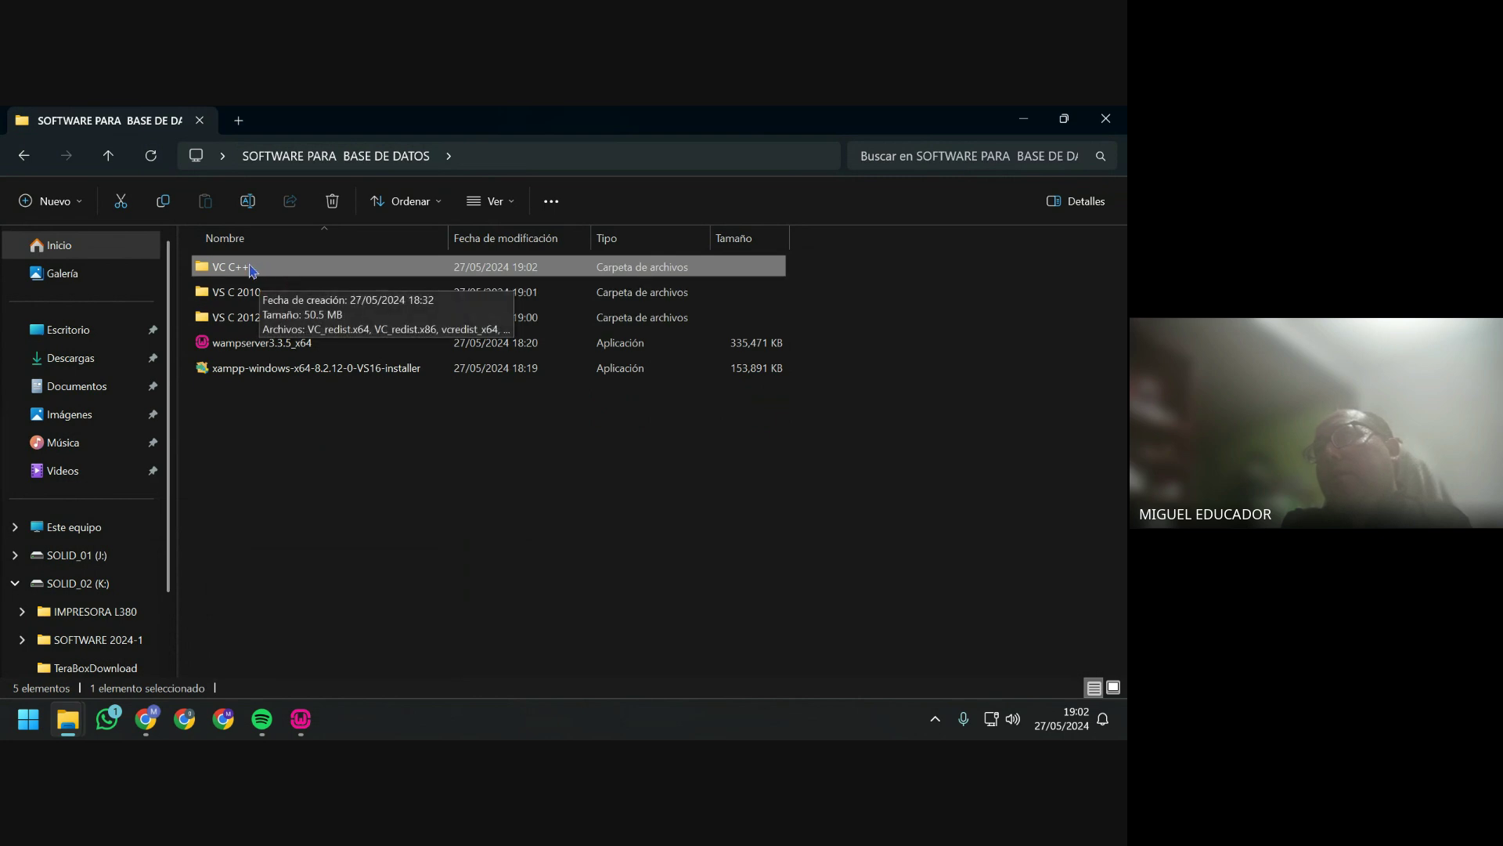
right_click(251, 263)
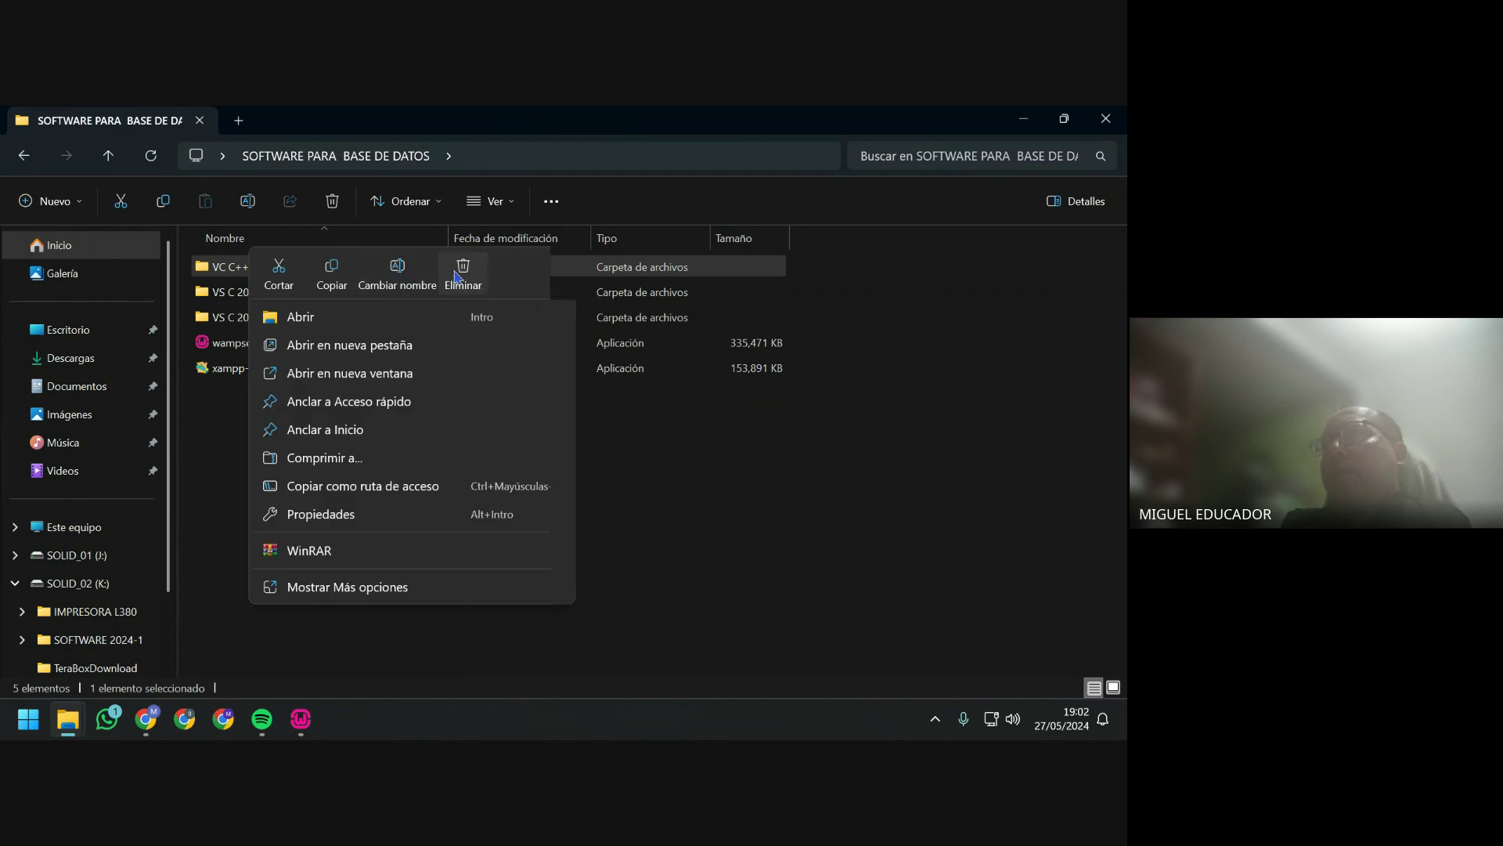
left_click(461, 271)
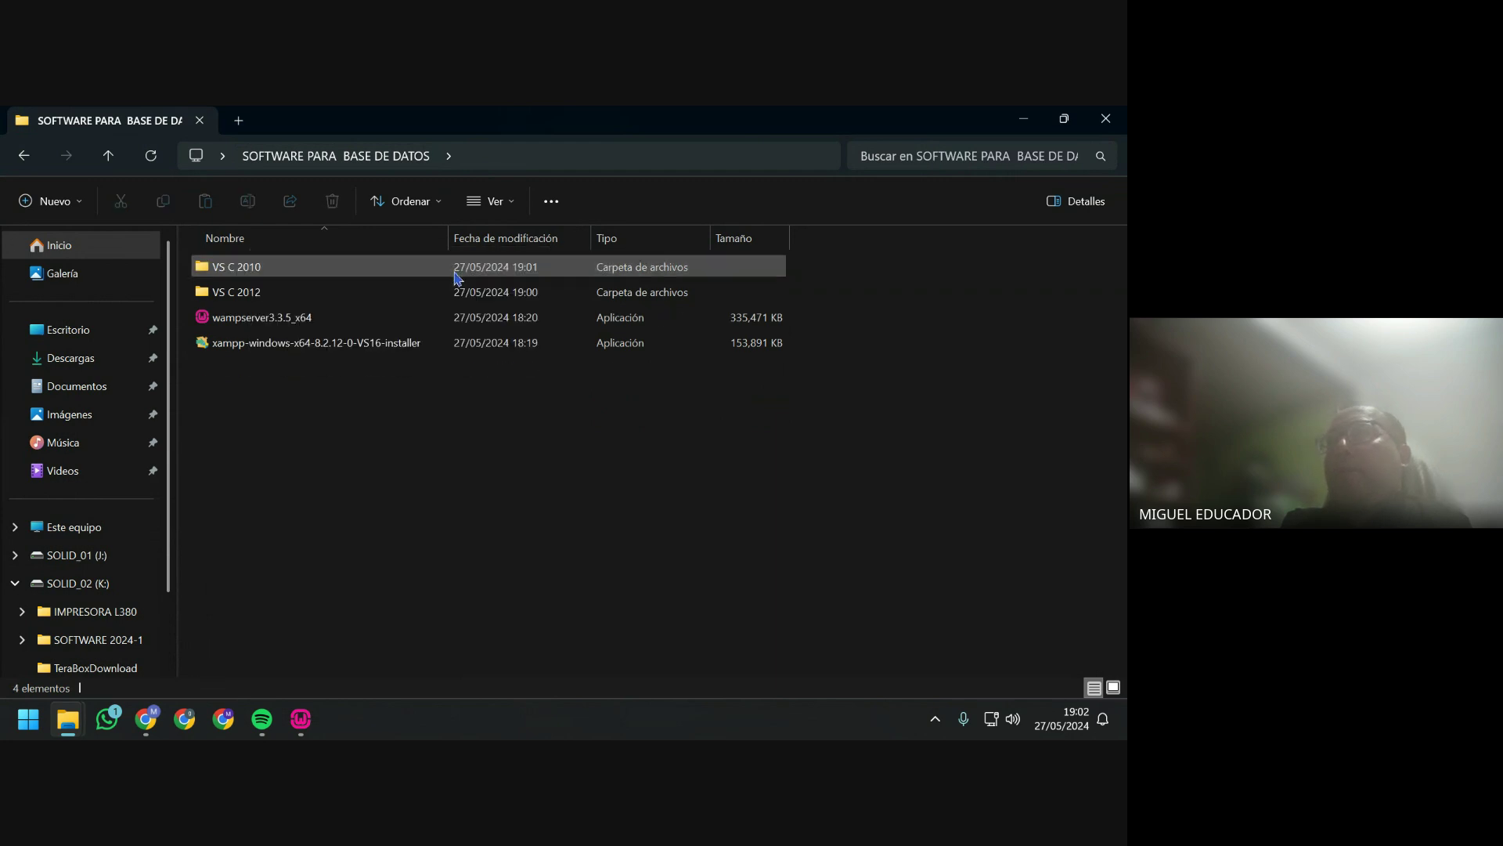
left_click(188, 301)
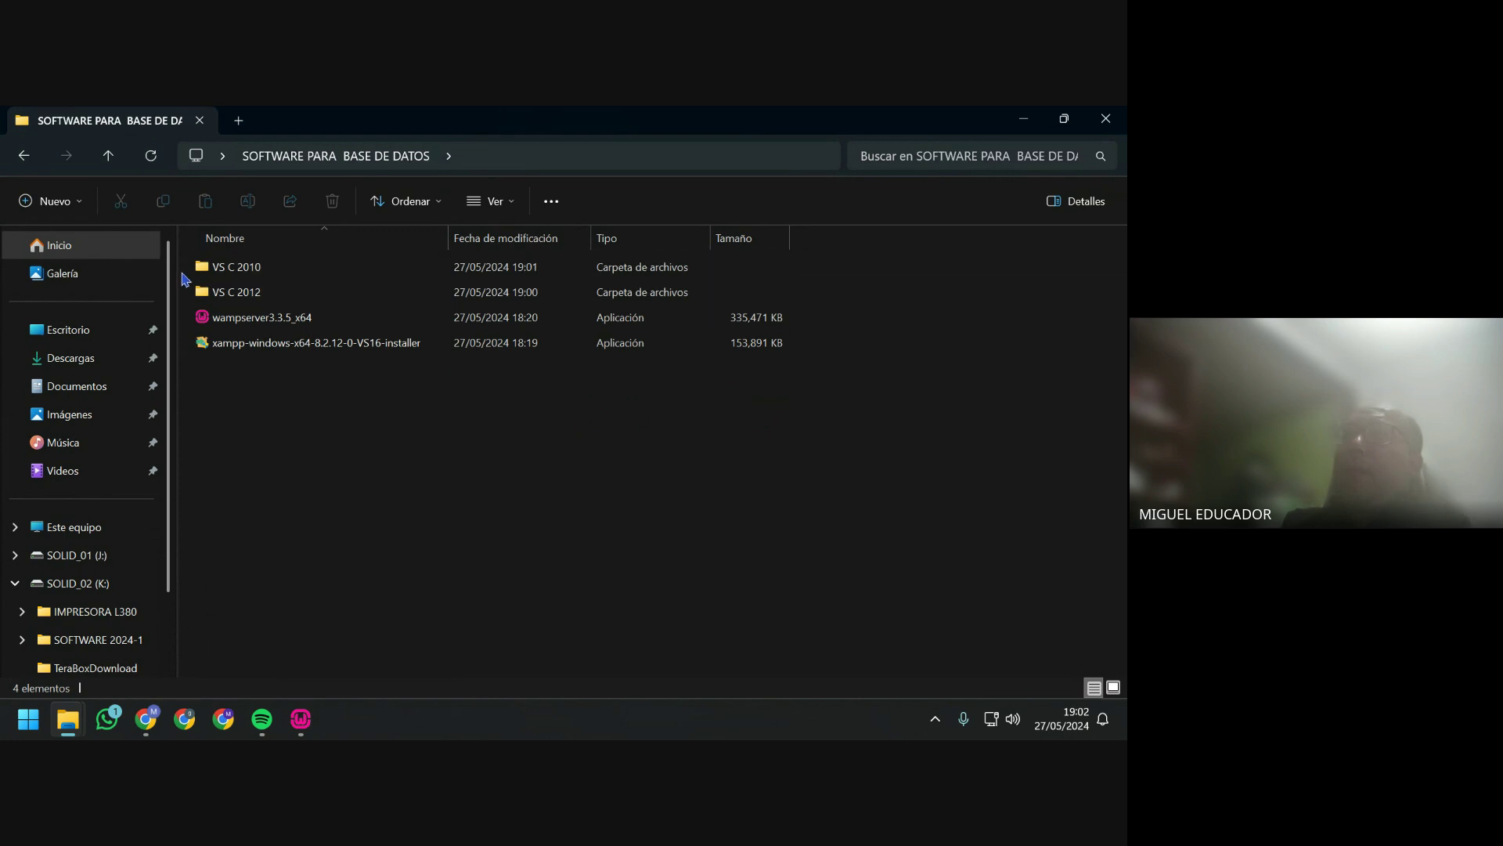
Compress the VS C 2010 and VS C 2012 folders into a RAR archive named SOFTWARE PARA BASE DE DATOS.rar with normal compression.
left_click_drag(184, 270, 255, 296)
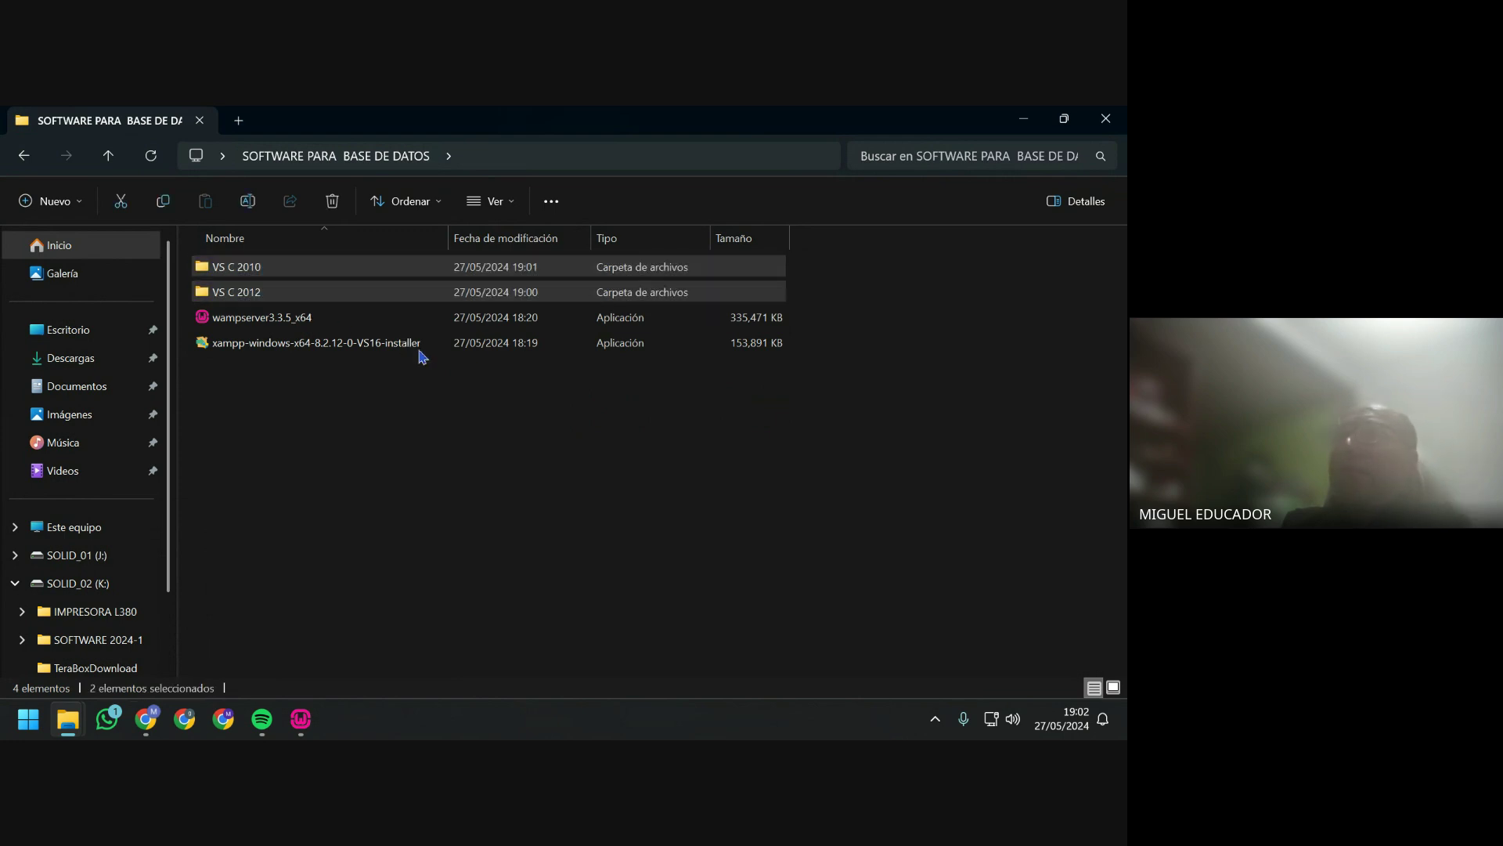
right_click(266, 294)
mouse_move(533, 541)
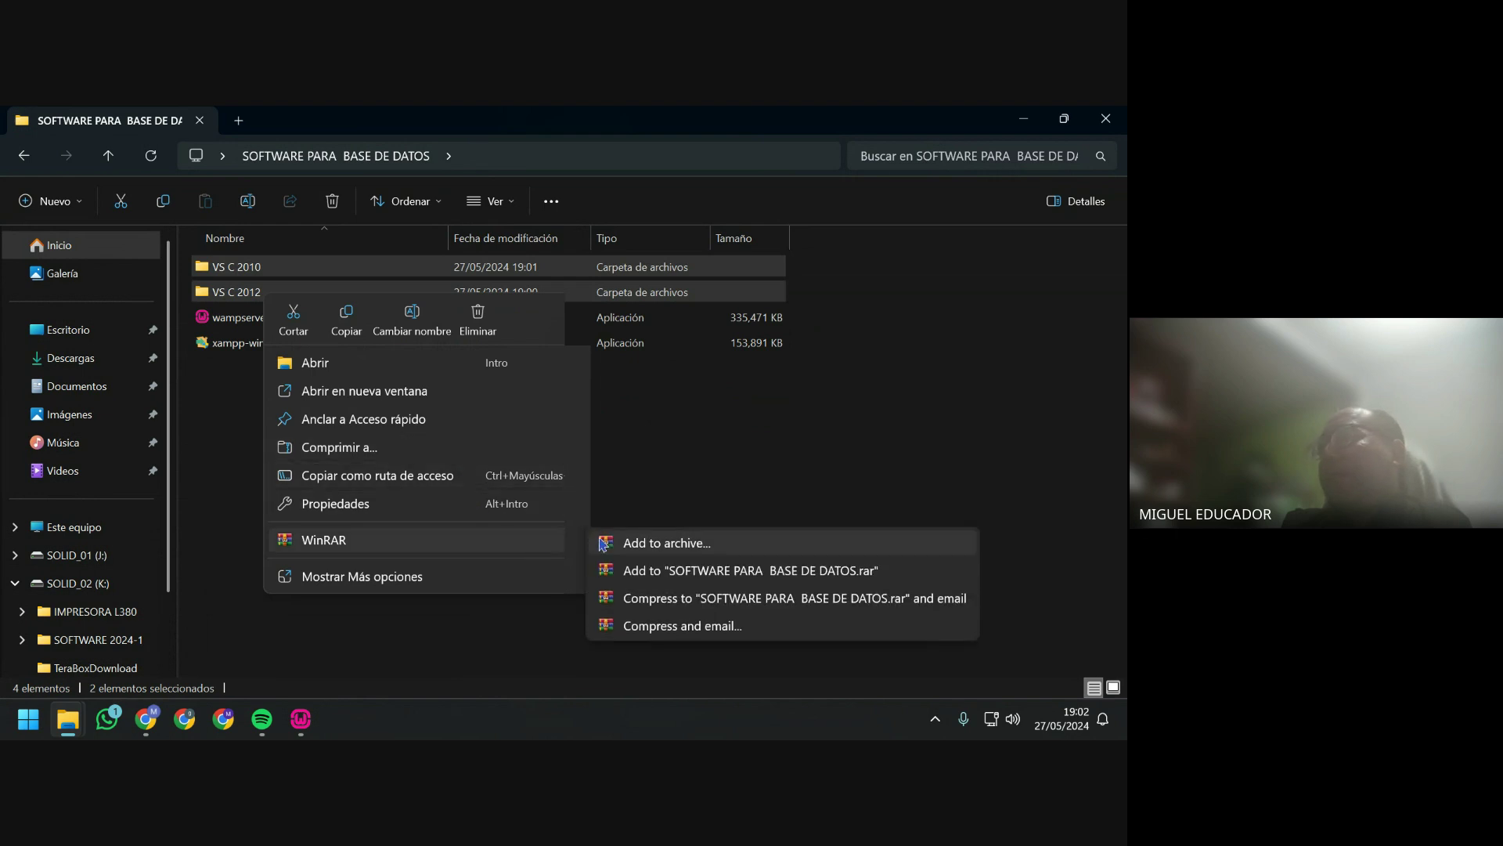
left_click(634, 541)
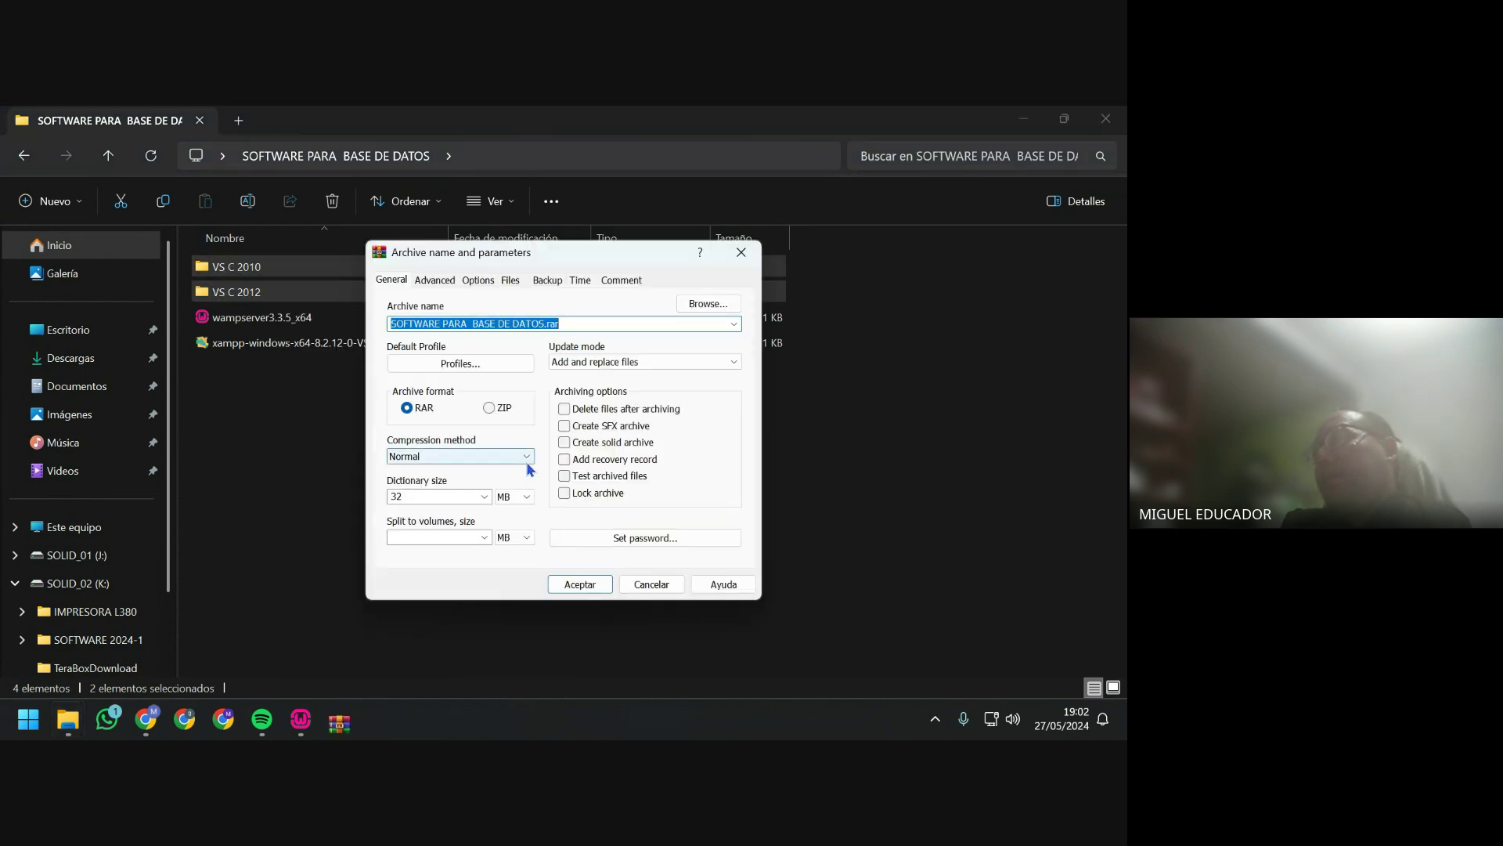
left_click(564, 584)
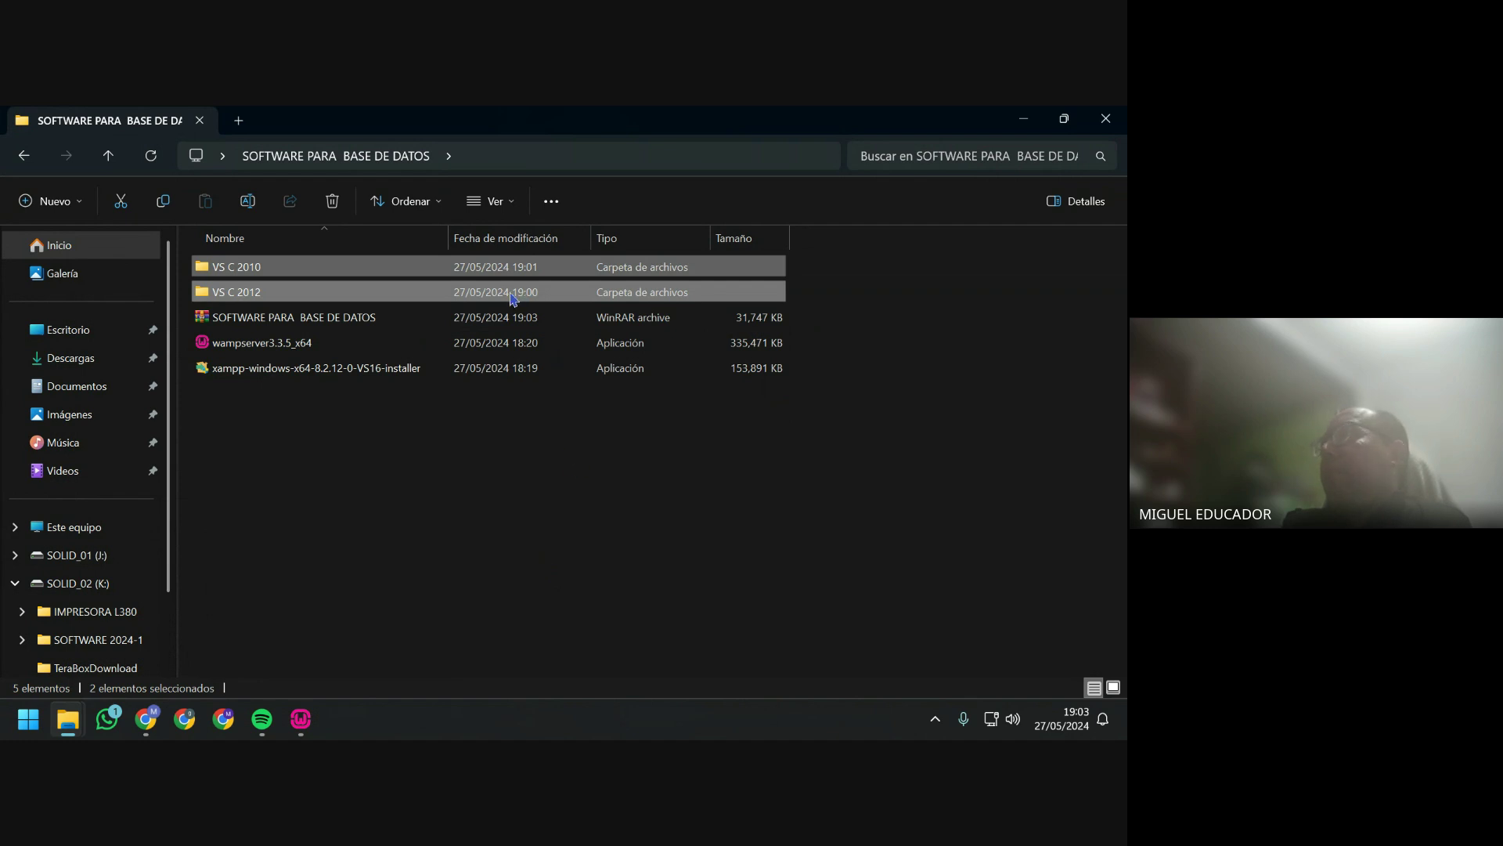
Move the SOFTWARE PARA BASE DE DATOS archive to the desktop, check the folder of the same name, and close File Explorer.
left_click(372, 323)
right_click(373, 322)
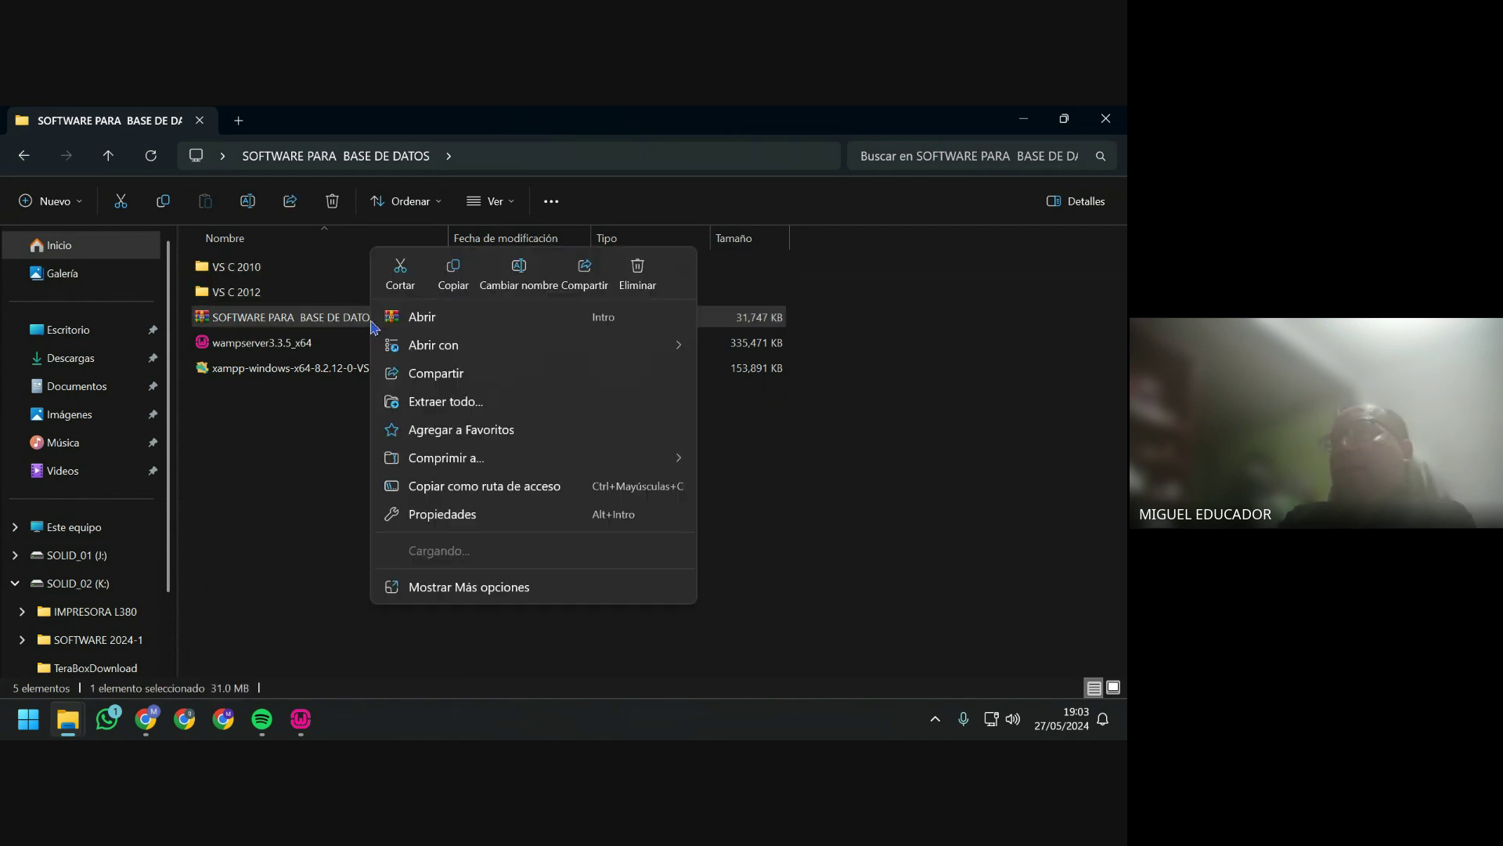
left_click(384, 294)
left_click(68, 329)
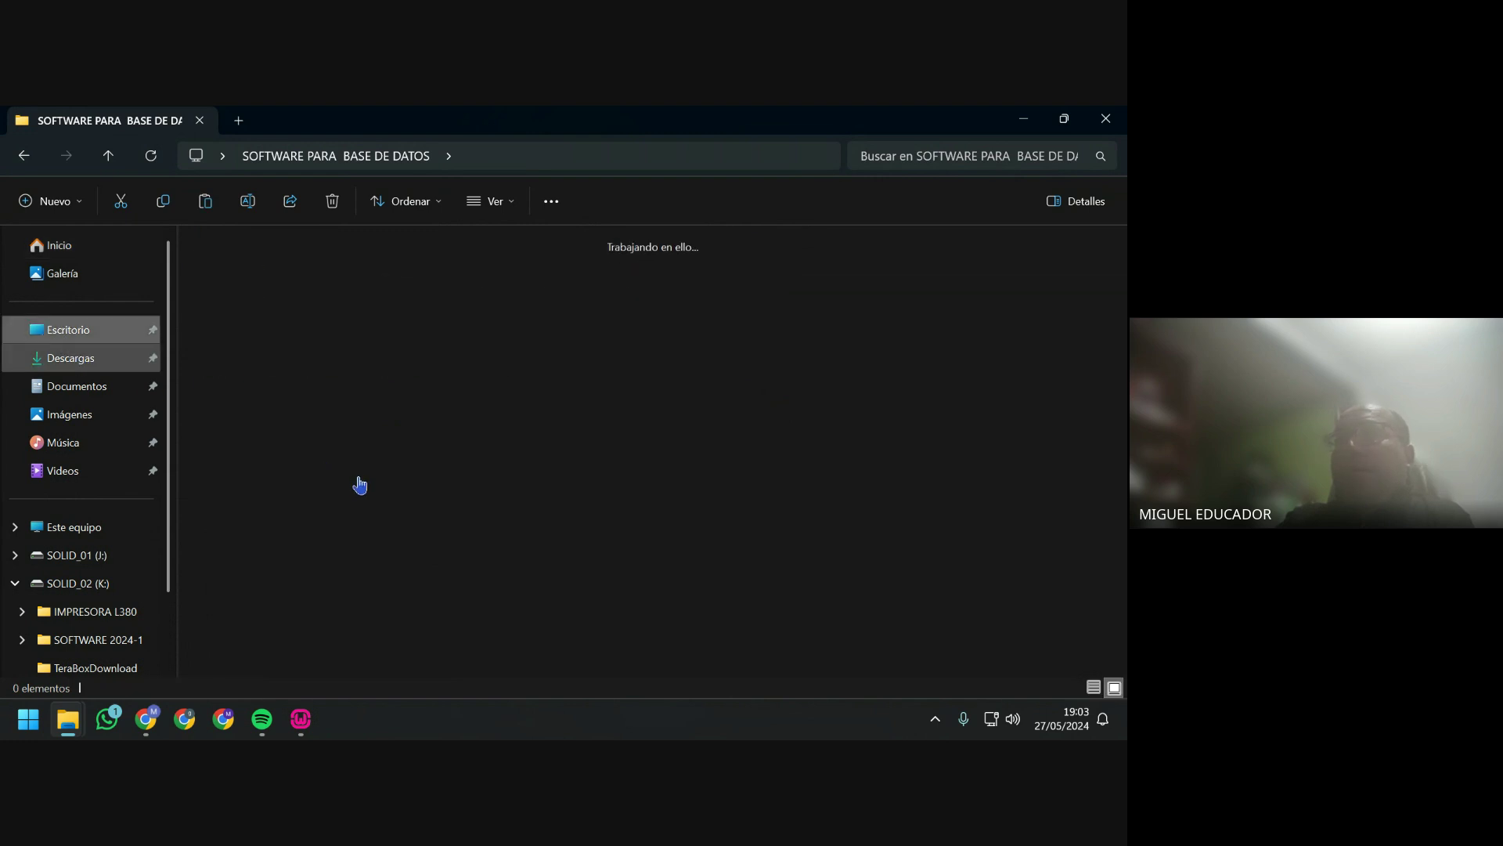
right_click(412, 514)
left_click(394, 505)
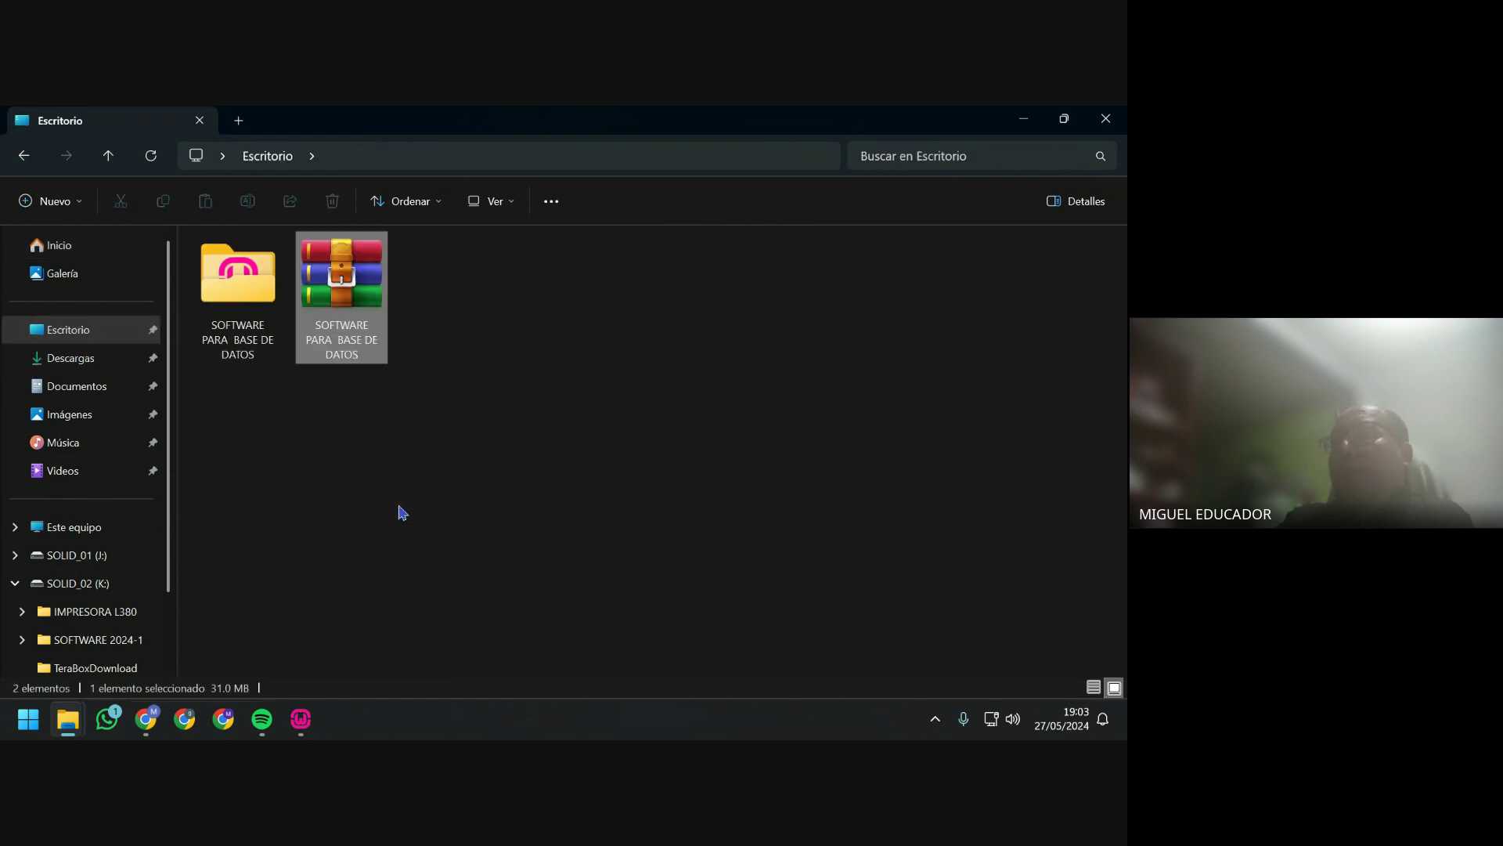
double_click(235, 283)
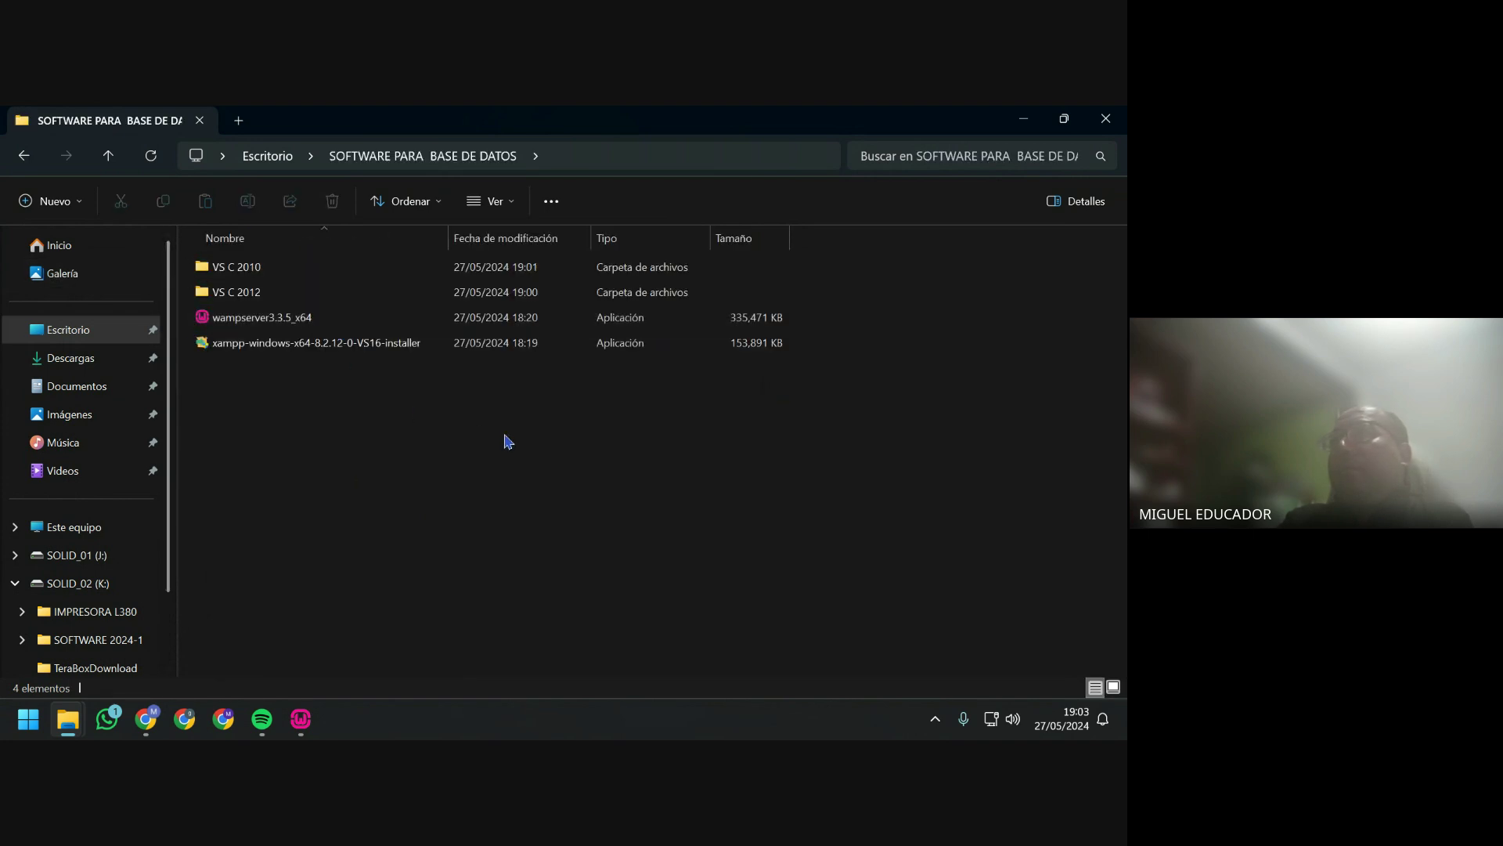
left_click(1105, 118)
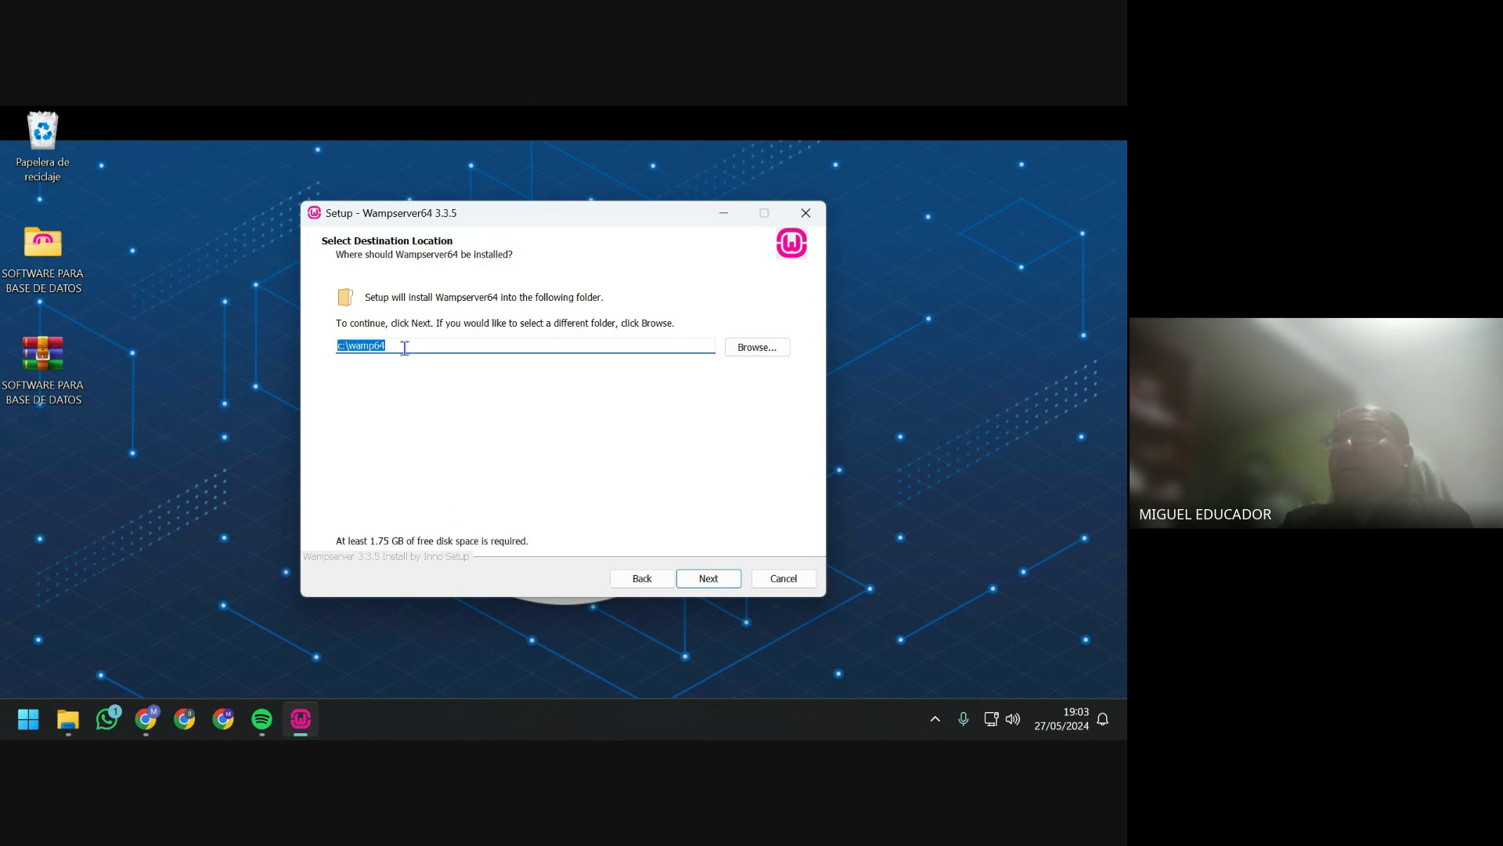
Empty the Recycle Bin on the desktop.
left_click(101, 208)
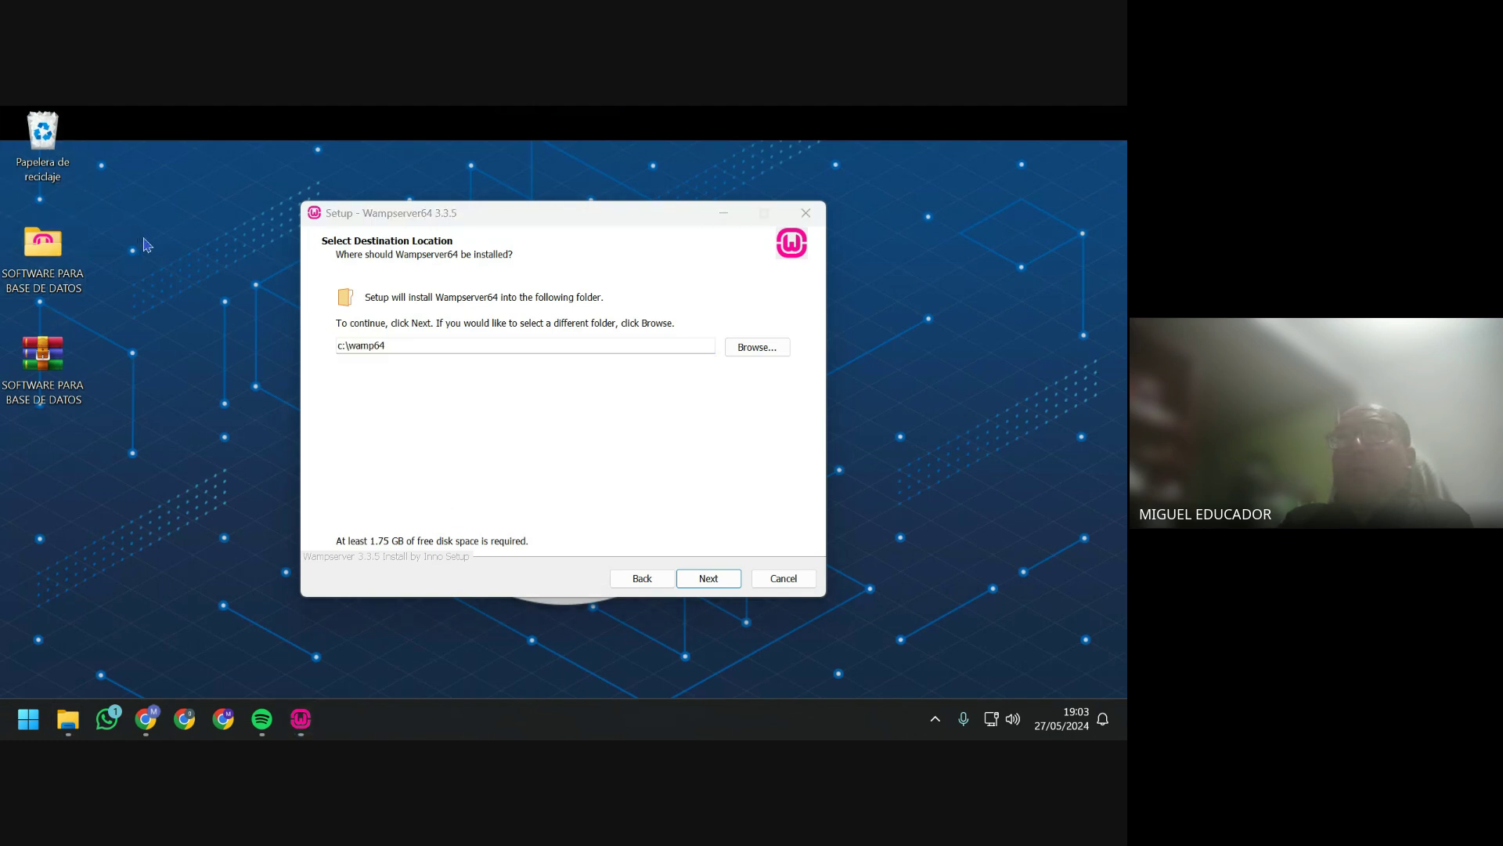
right_click(44, 134)
left_click(102, 245)
left_click(619, 467)
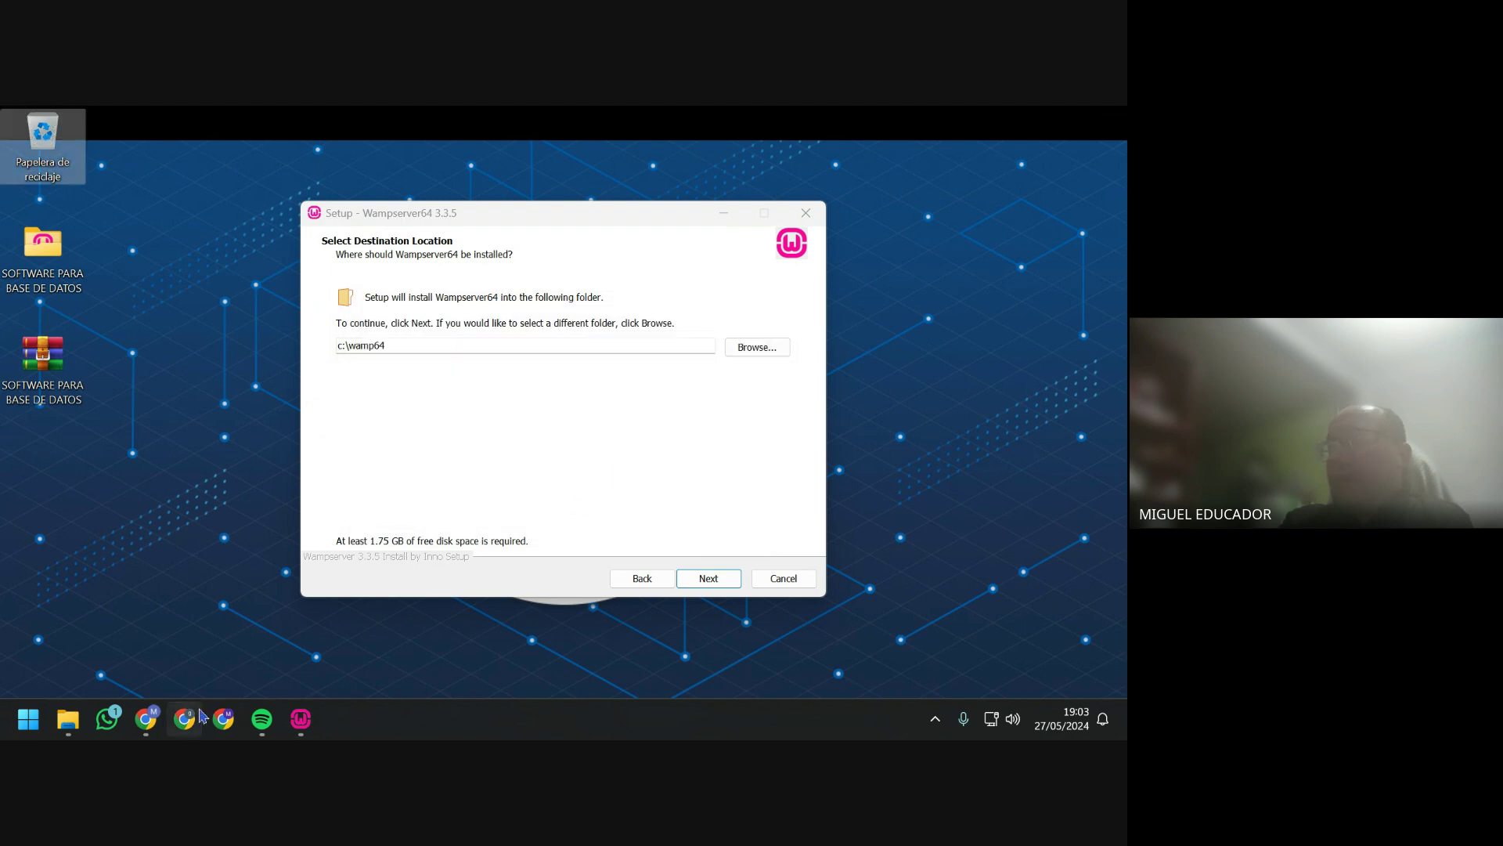
Switch to WhatsApp, send SOFTWARE PARA BASE DE DATOS.rar from the desktop to the ADMINISTRACIÓN DE BASE DE DATOS - NOCHE group, and minimize the window.
left_click(107, 718)
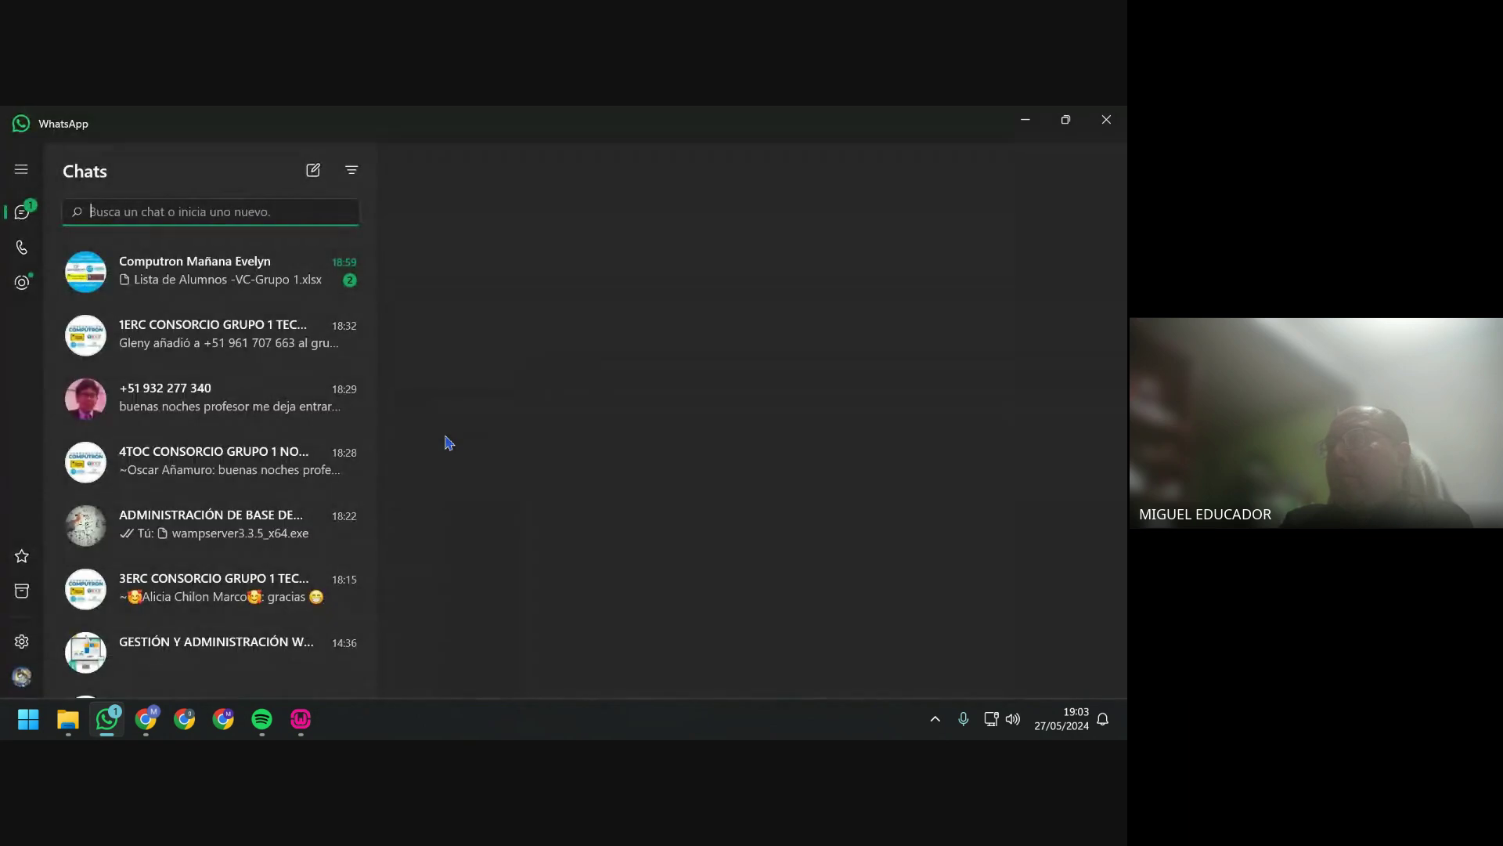
left_click(310, 296)
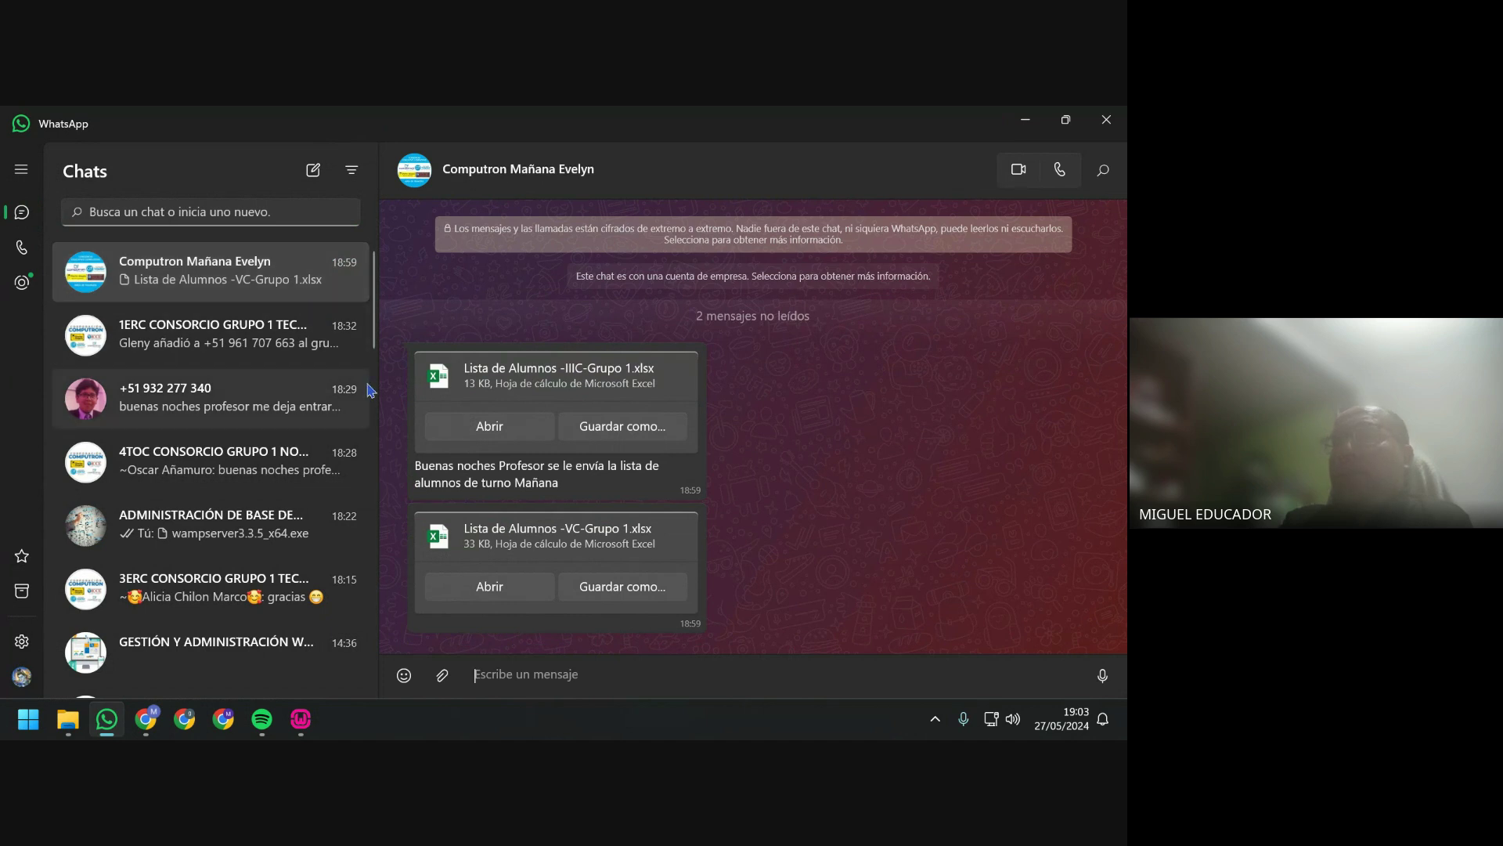
left_click(329, 535)
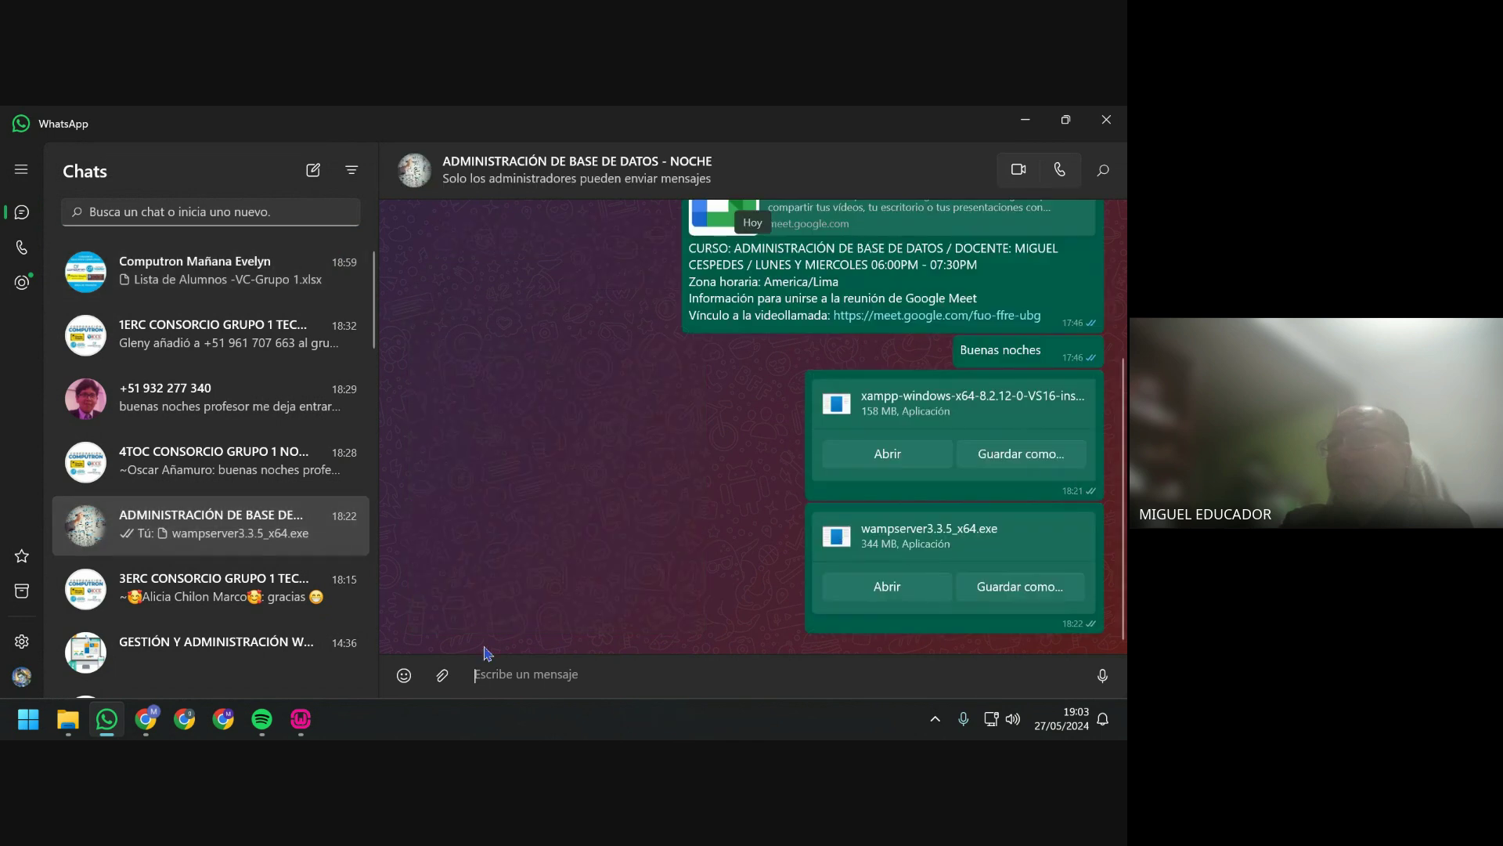
left_click(443, 675)
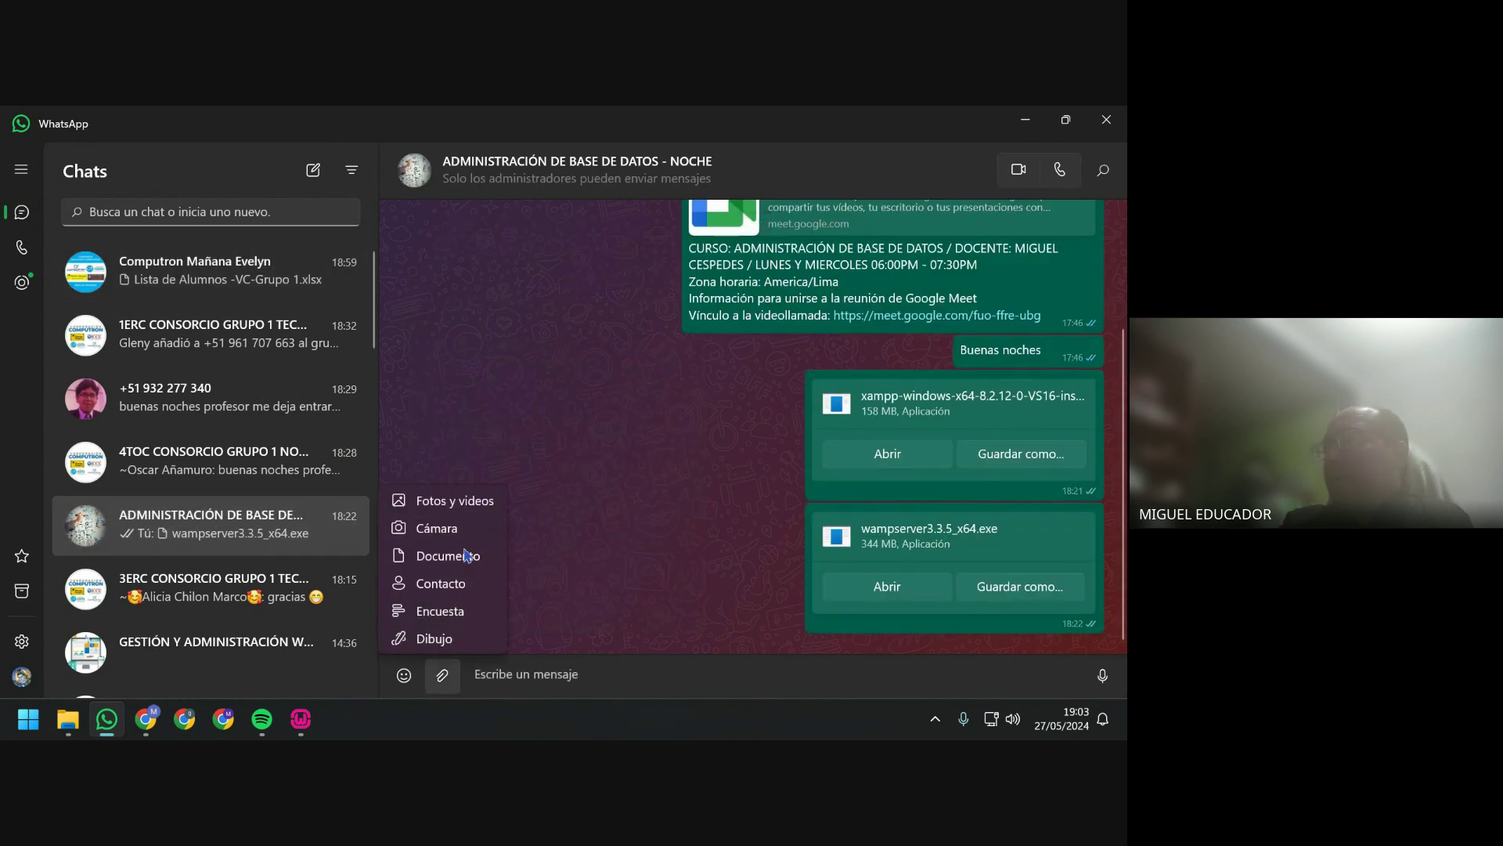
key("Escape")
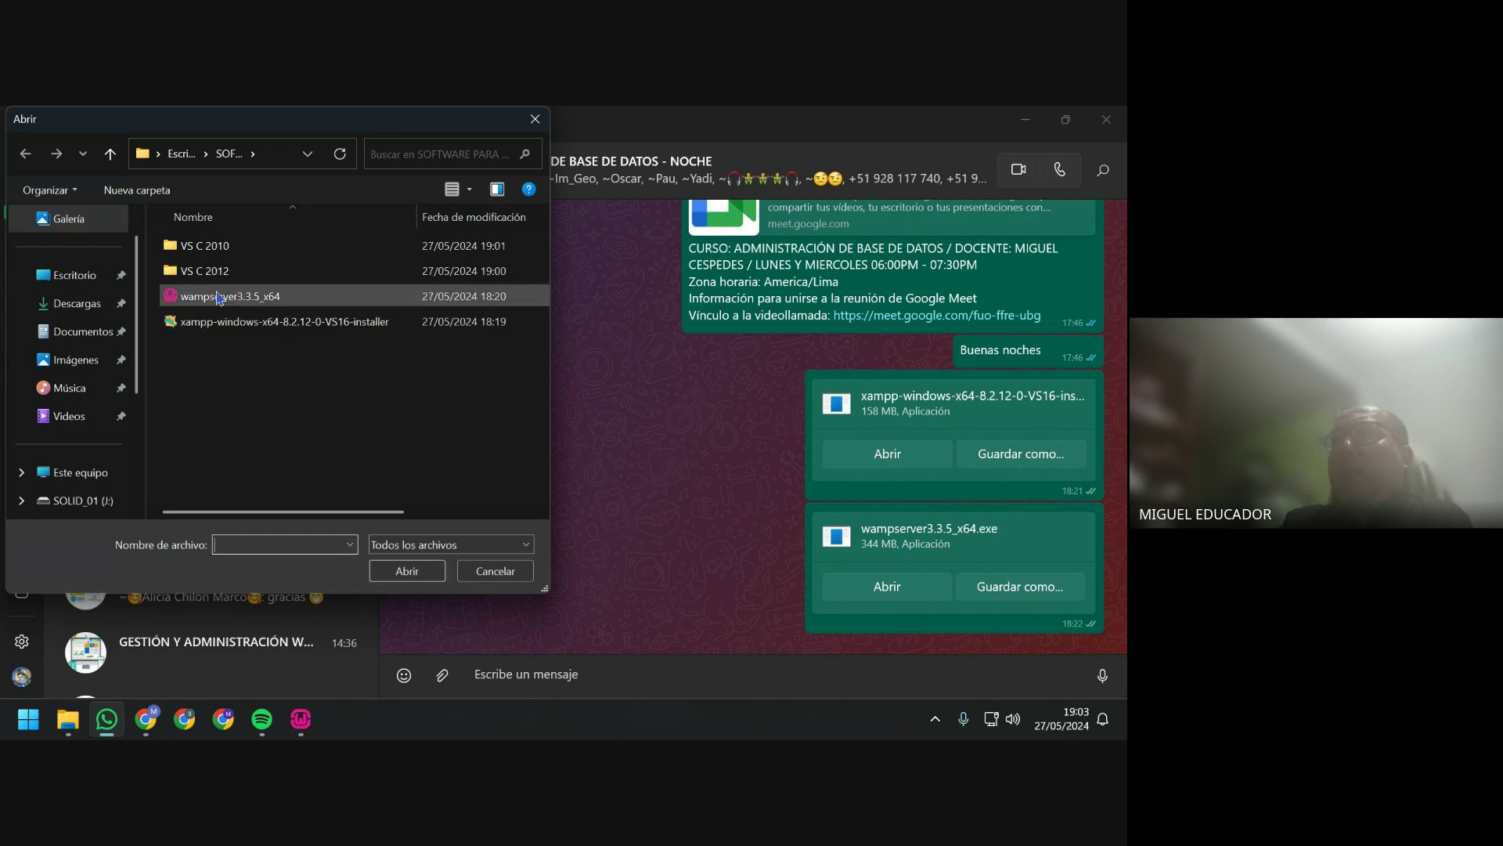
left_click(87, 275)
double_click(322, 274)
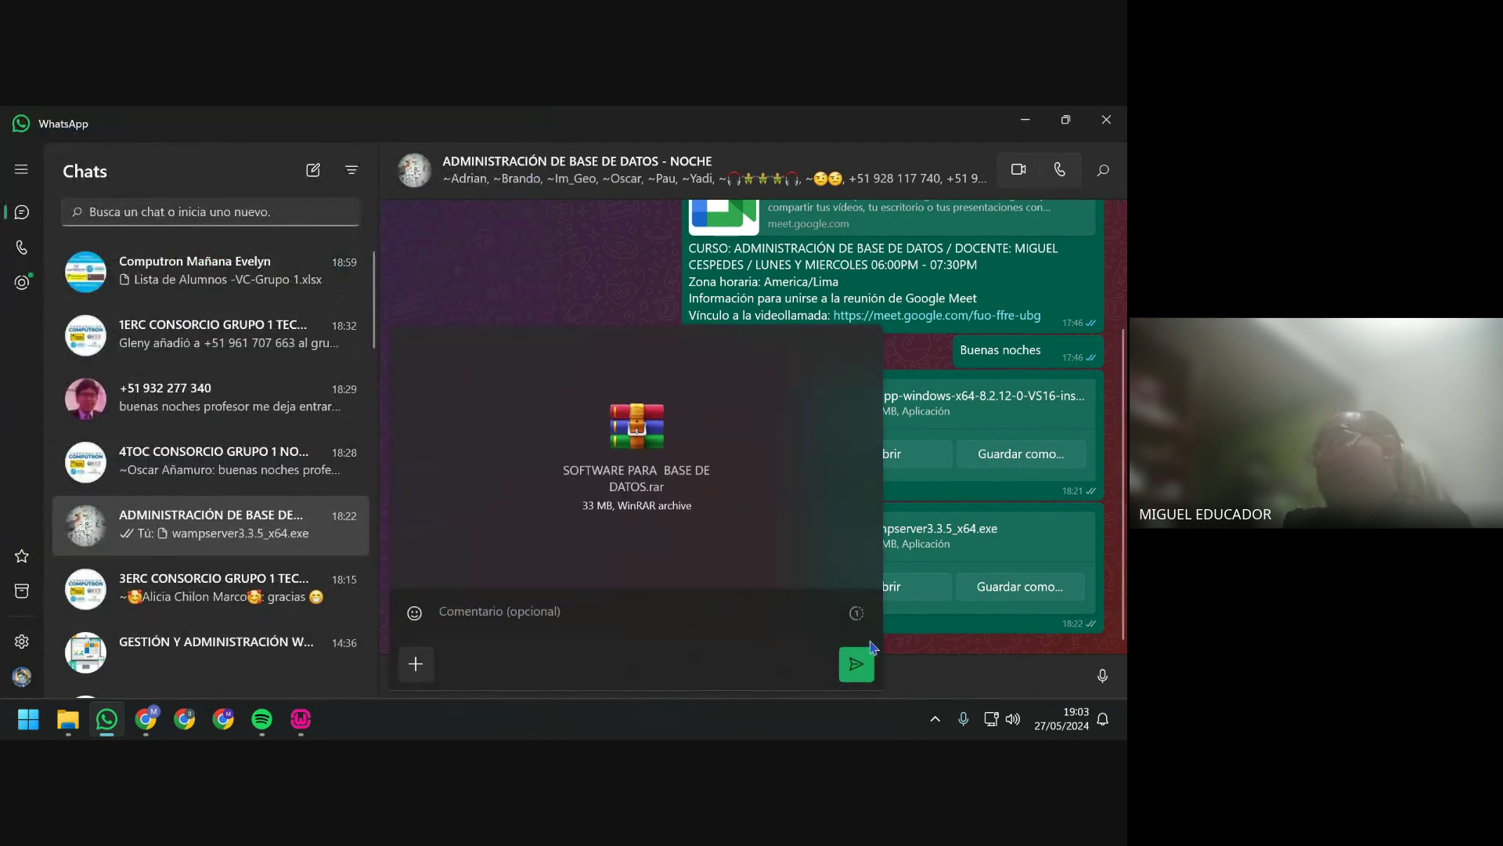
left_click(856, 668)
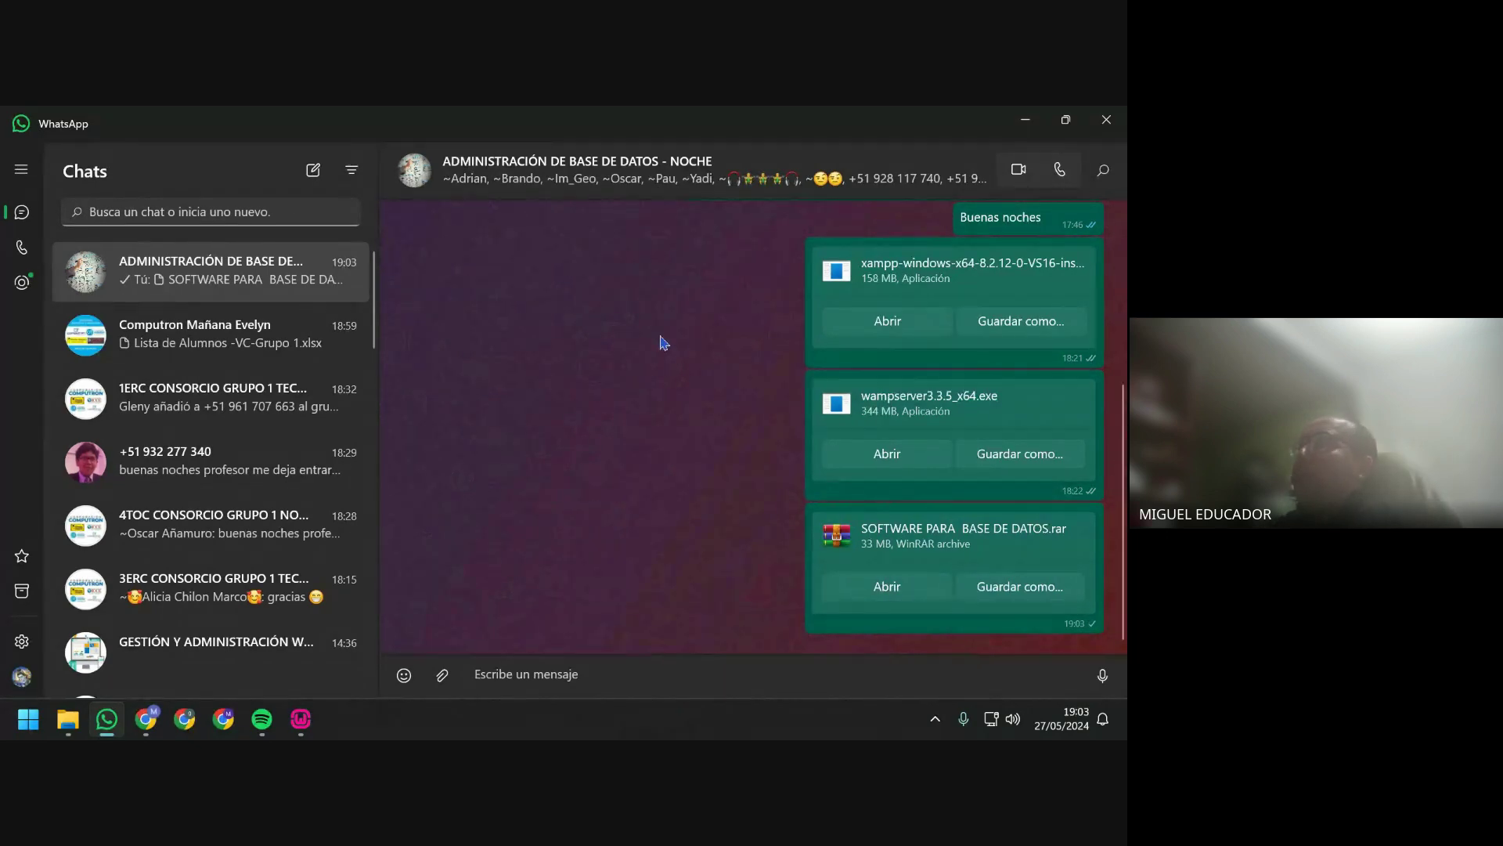
left_click(1019, 121)
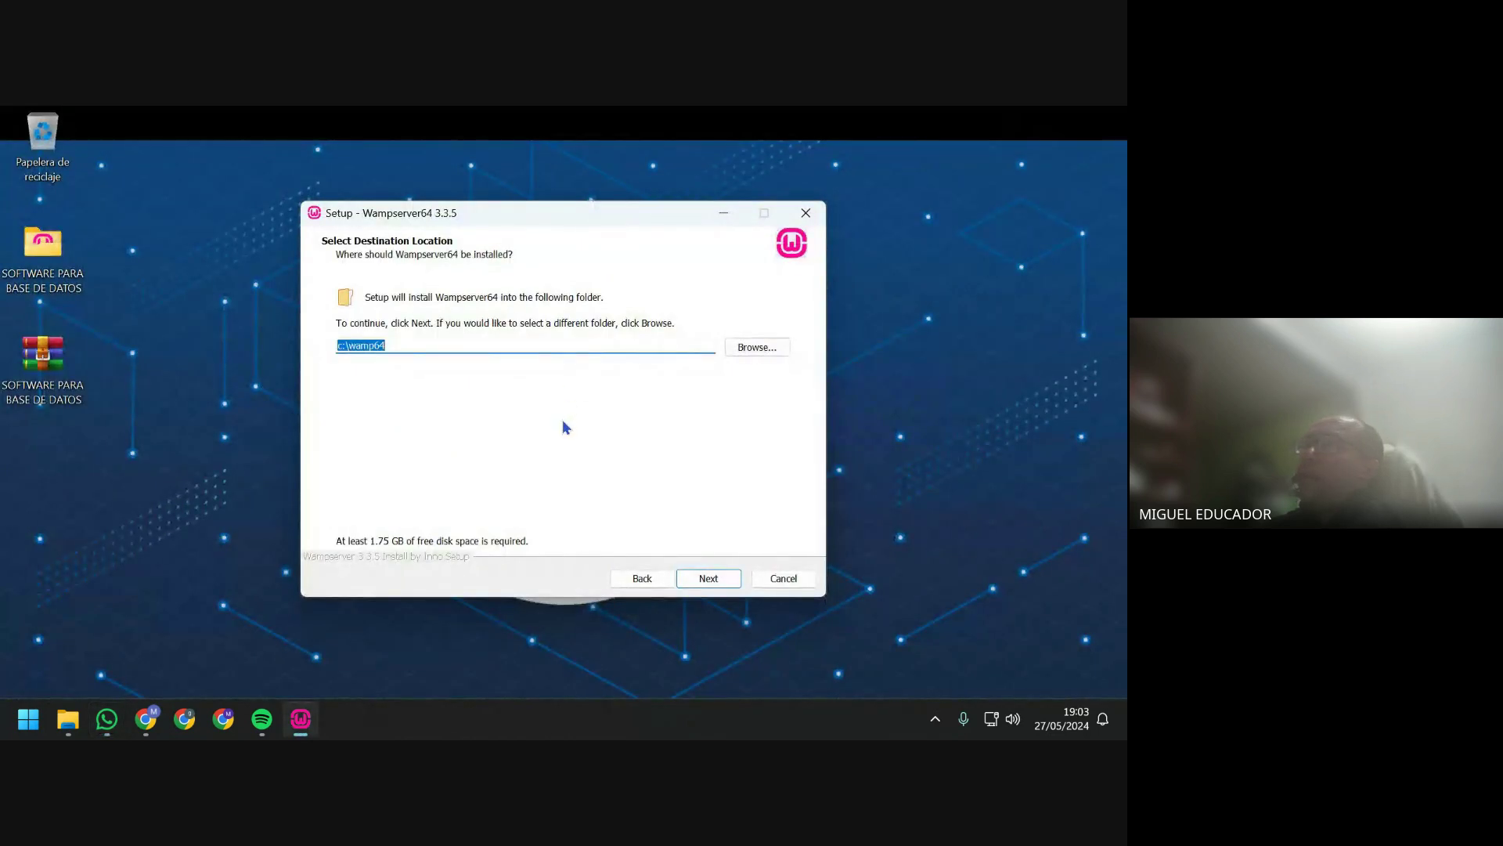
Accept c:\wamp64 as the destination folder and start installing Wampserver64.
left_click(714, 583)
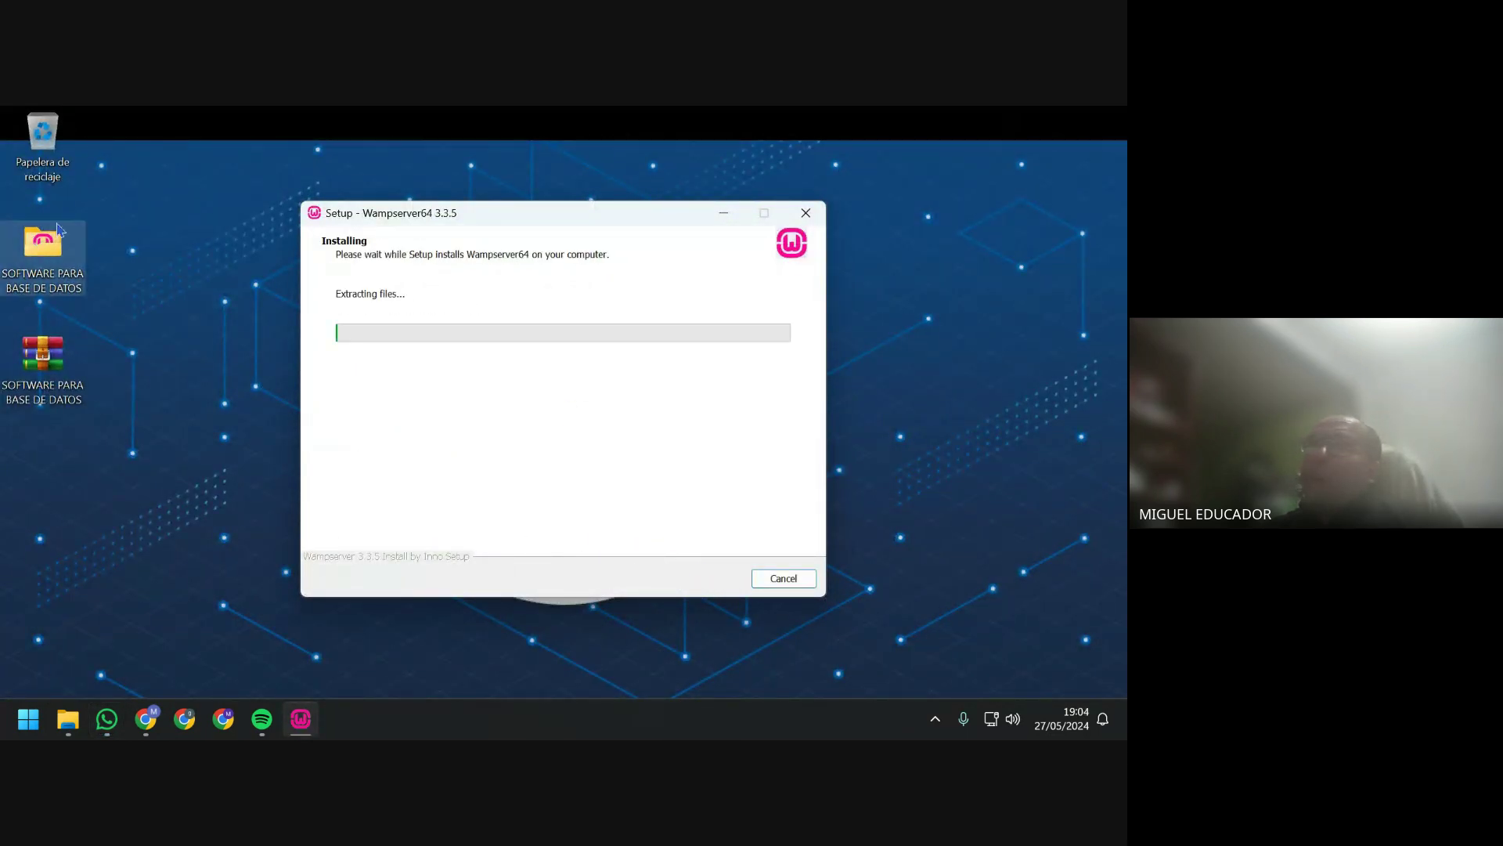
left_click(114, 725)
left_click(108, 719)
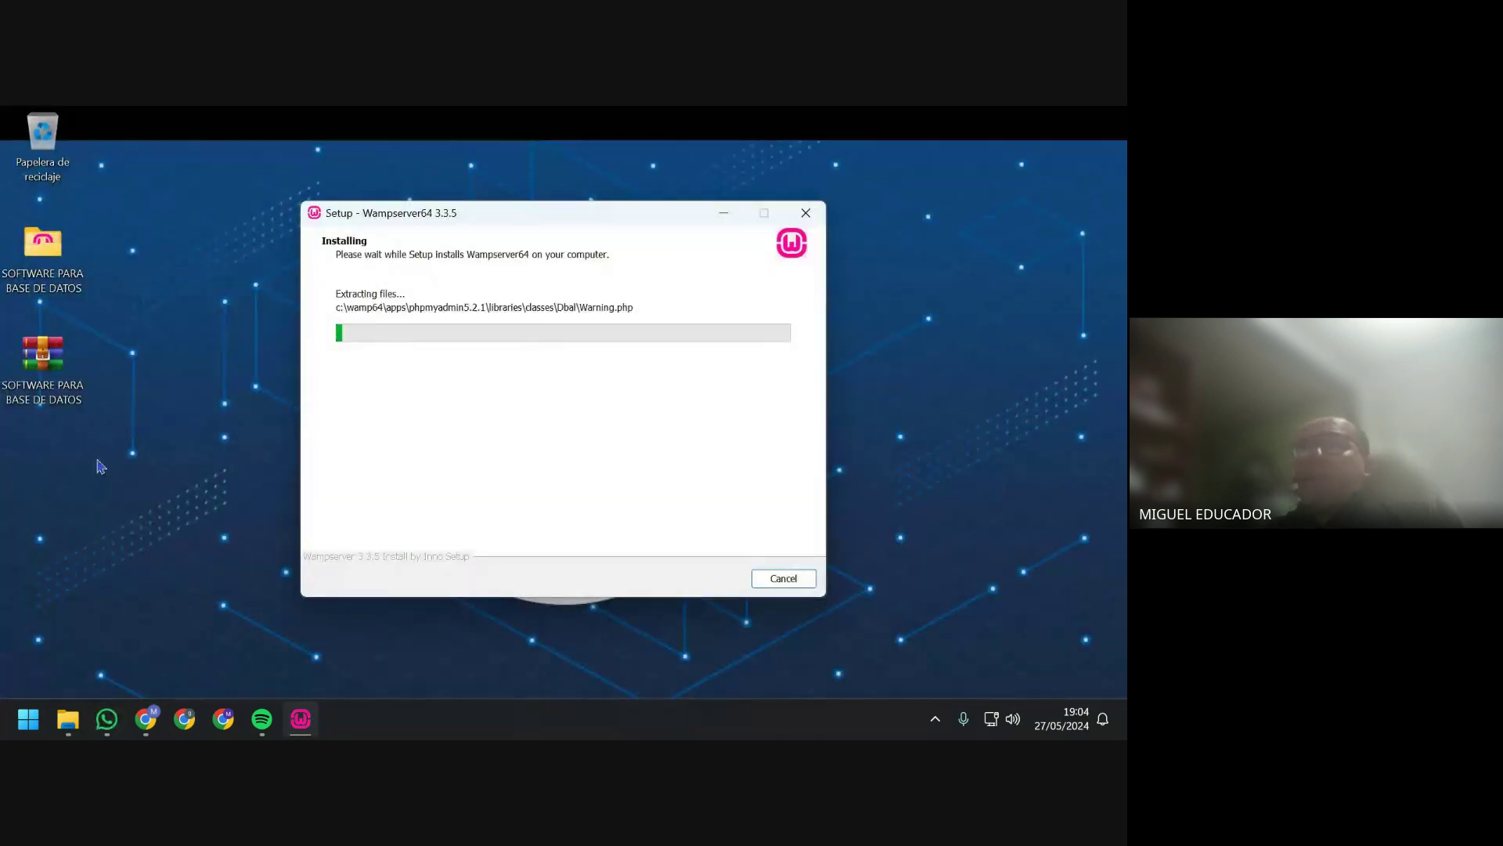
Permanently delete the SOFTWARE PARA BASE DE DATOS archive from the desktop.
left_click(43, 357)
key("Delete")
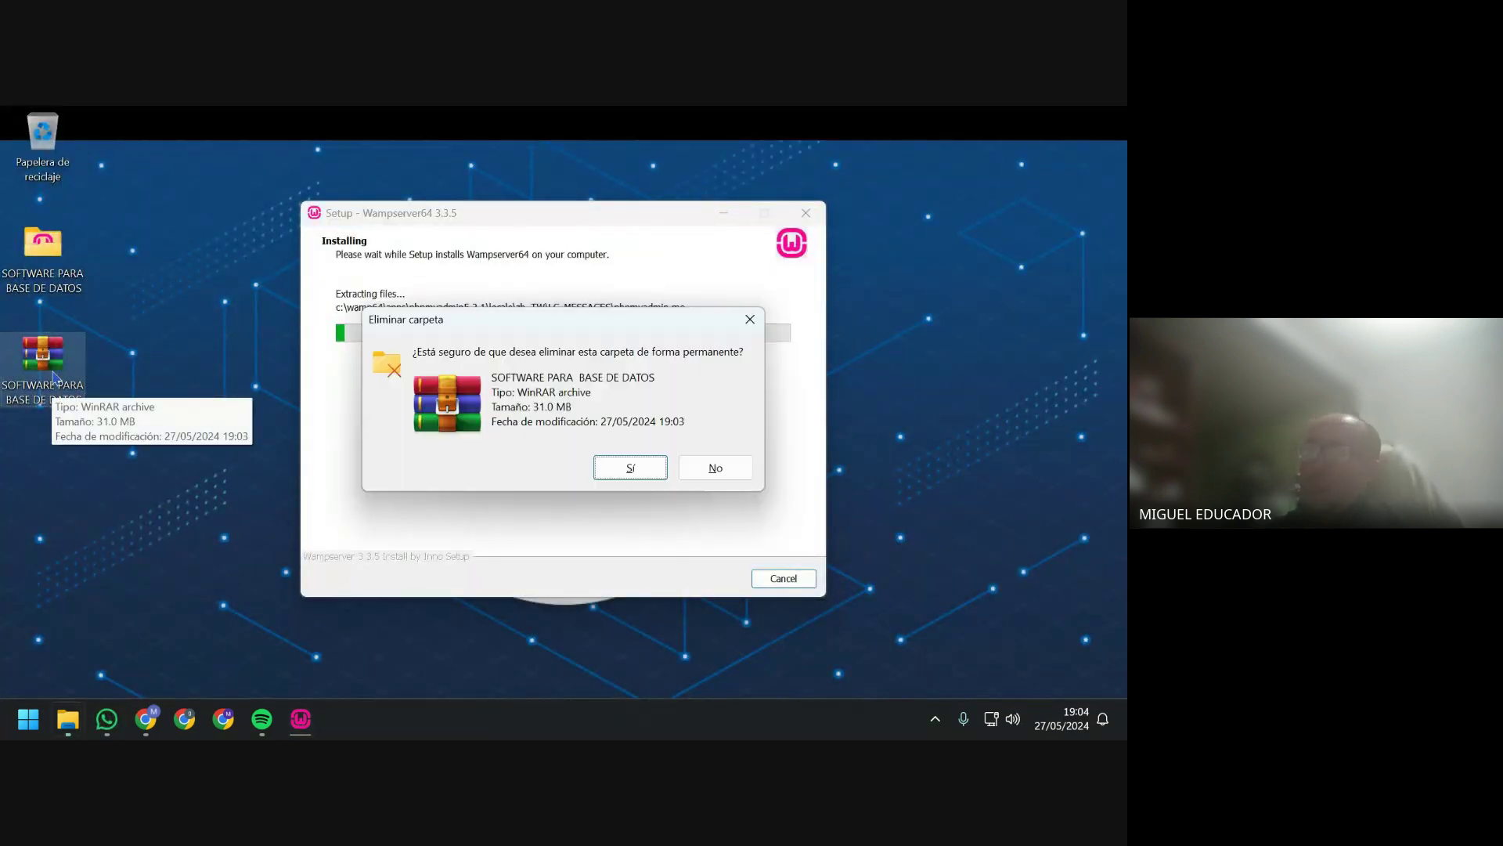
key("Return")
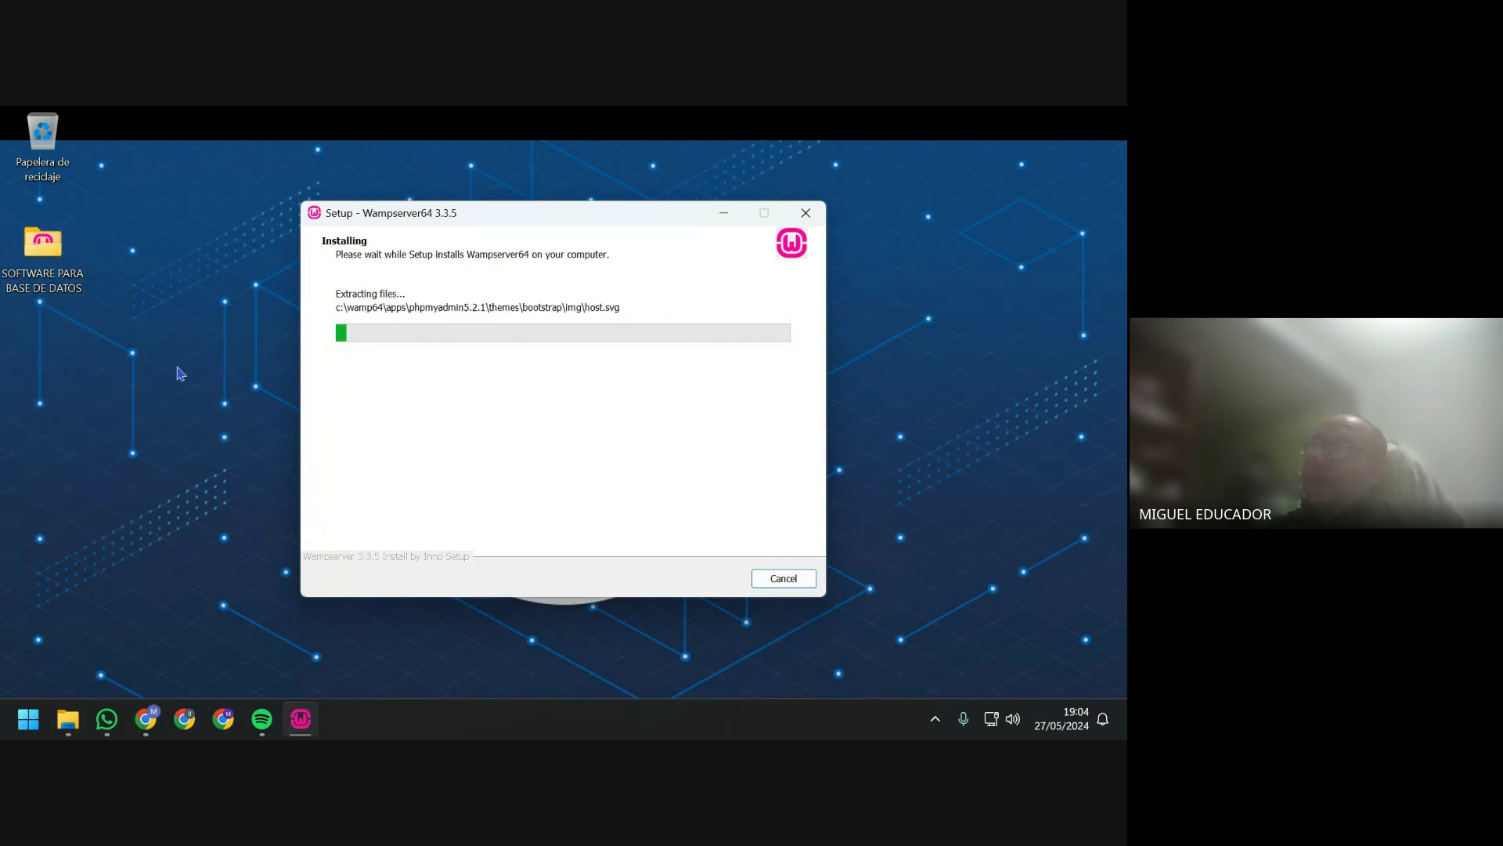
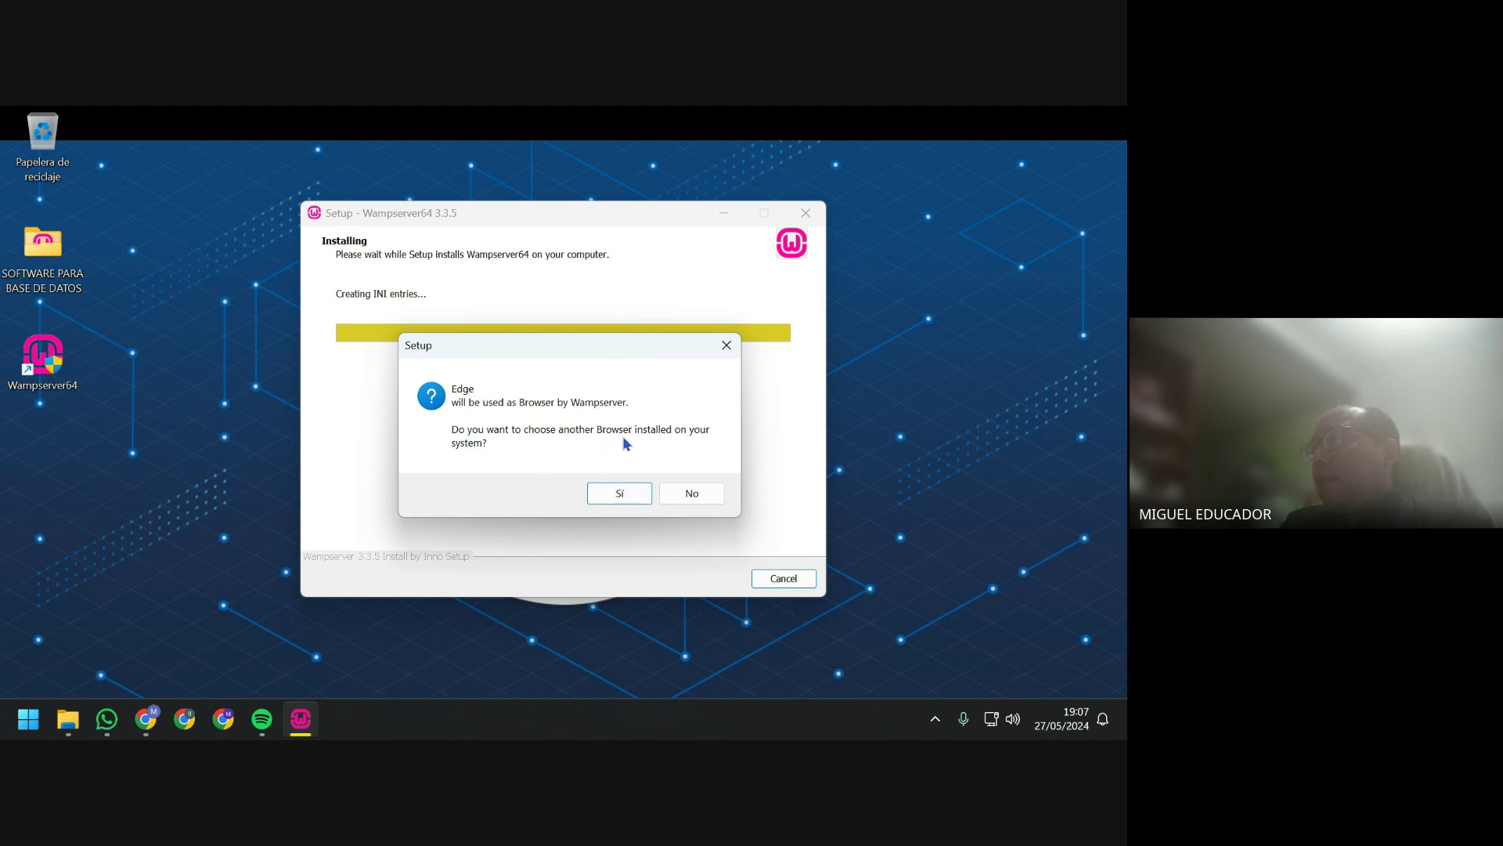
Choose to set another browser for Wampserver instead of Edge and look for Chrome's executable in the Google folder under Archivos de programa.
left_click(624, 497)
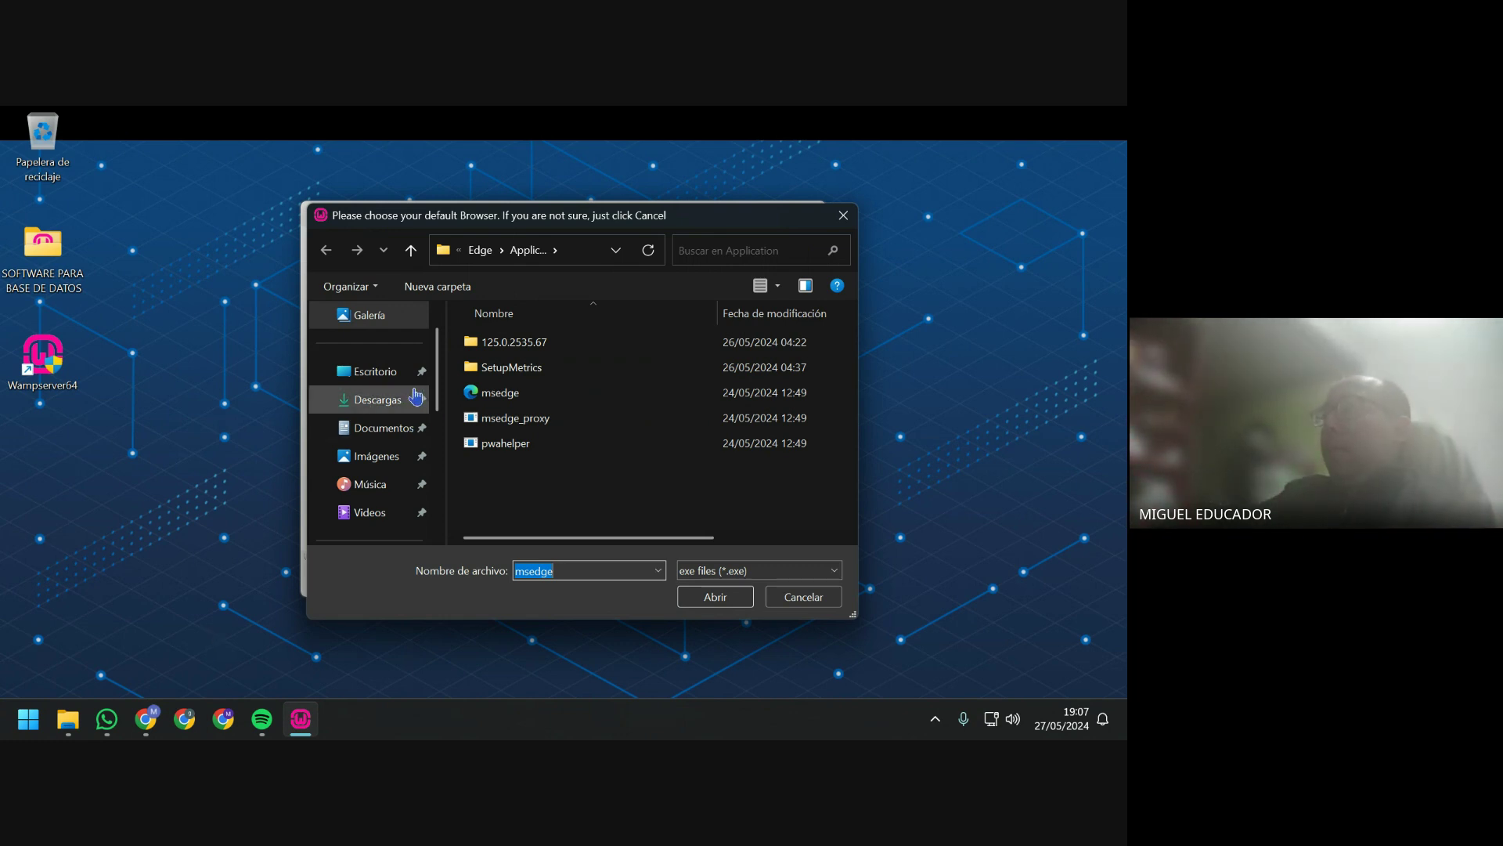
left_click(411, 249)
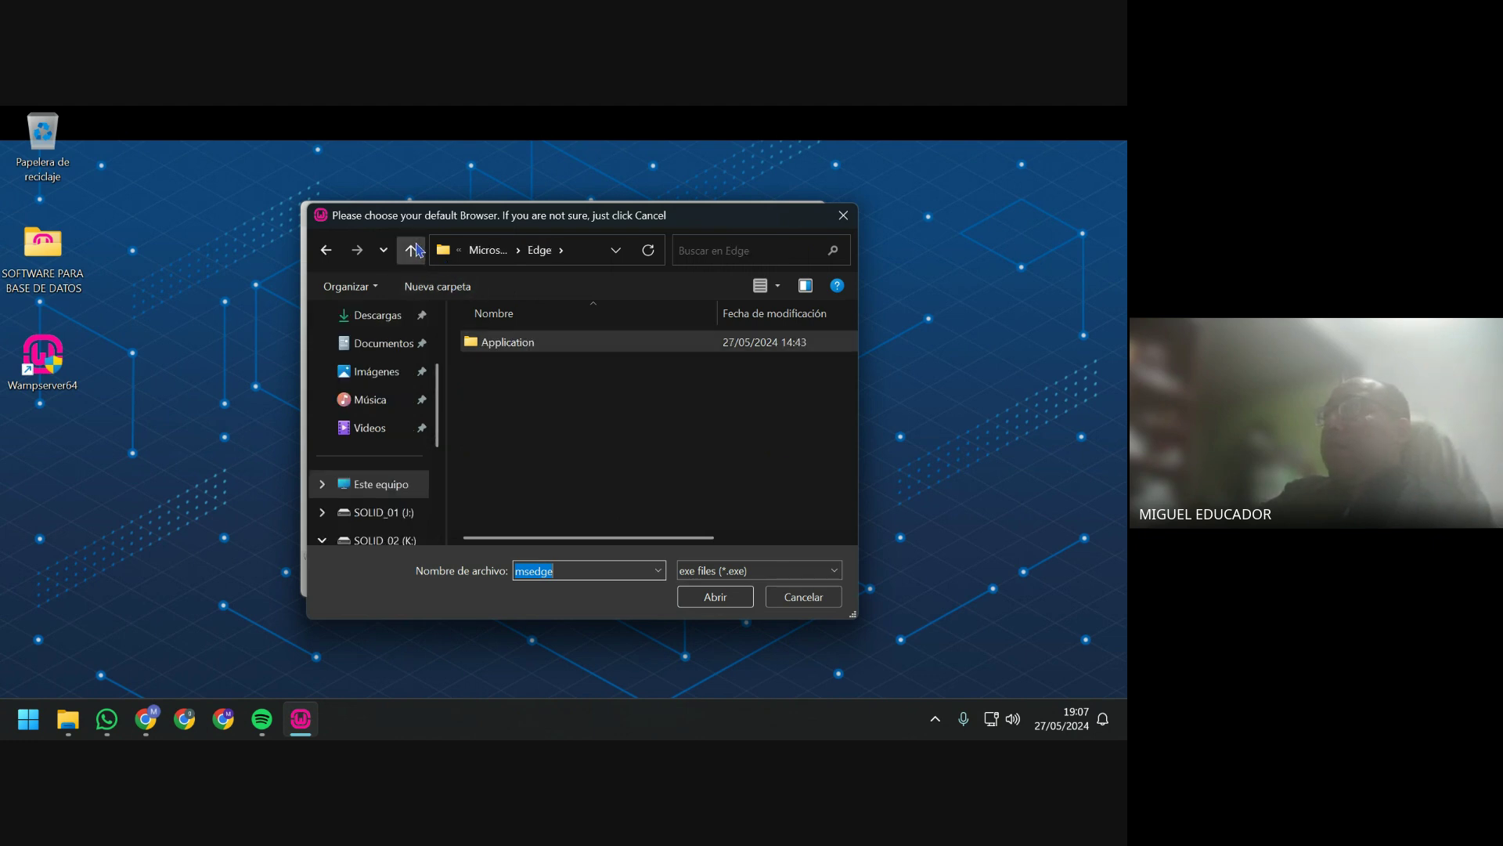
left_click(413, 250)
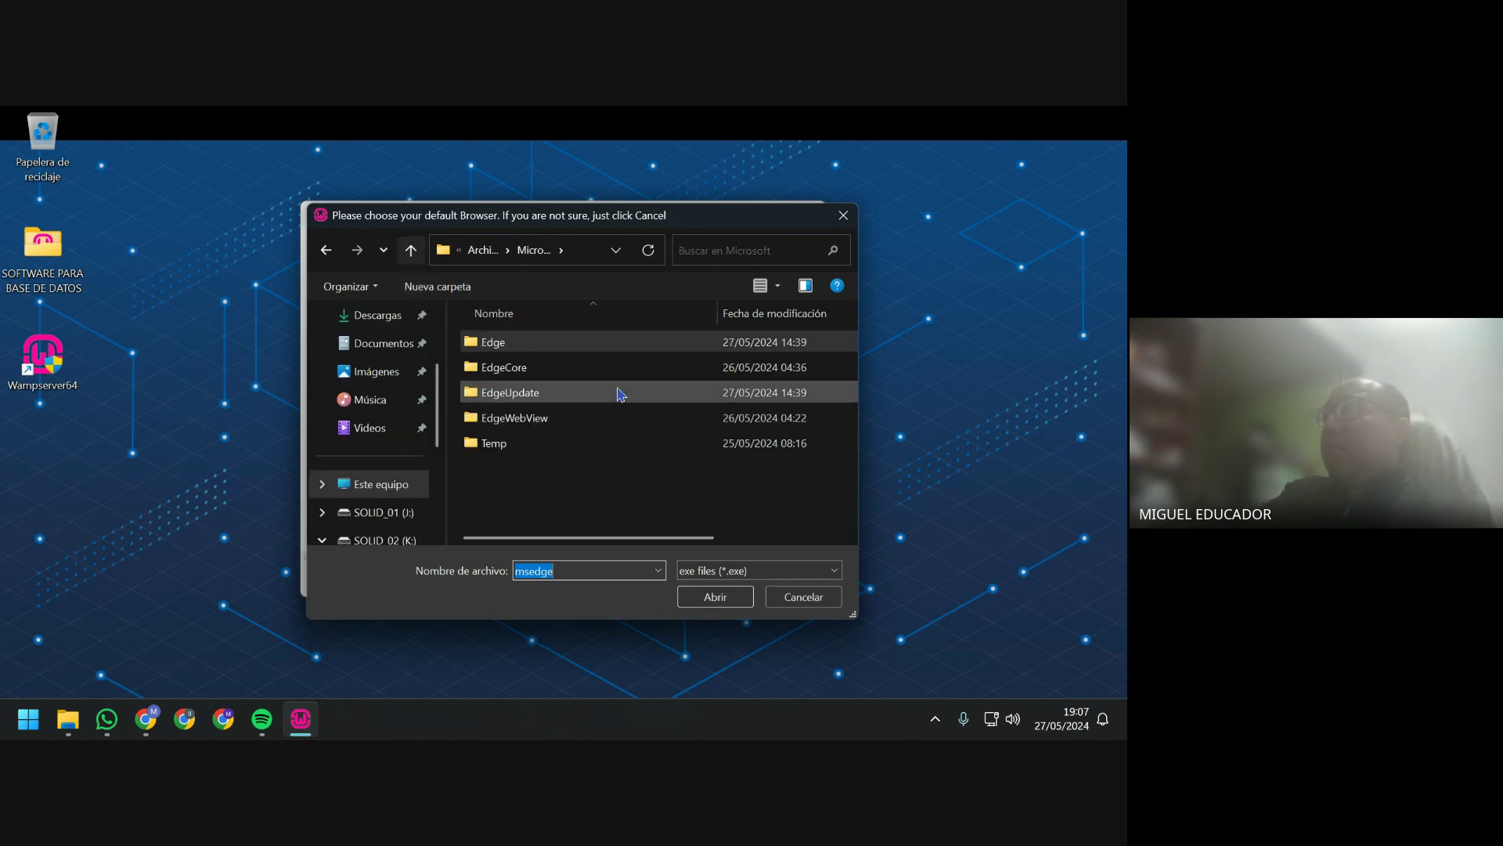
left_click(409, 250)
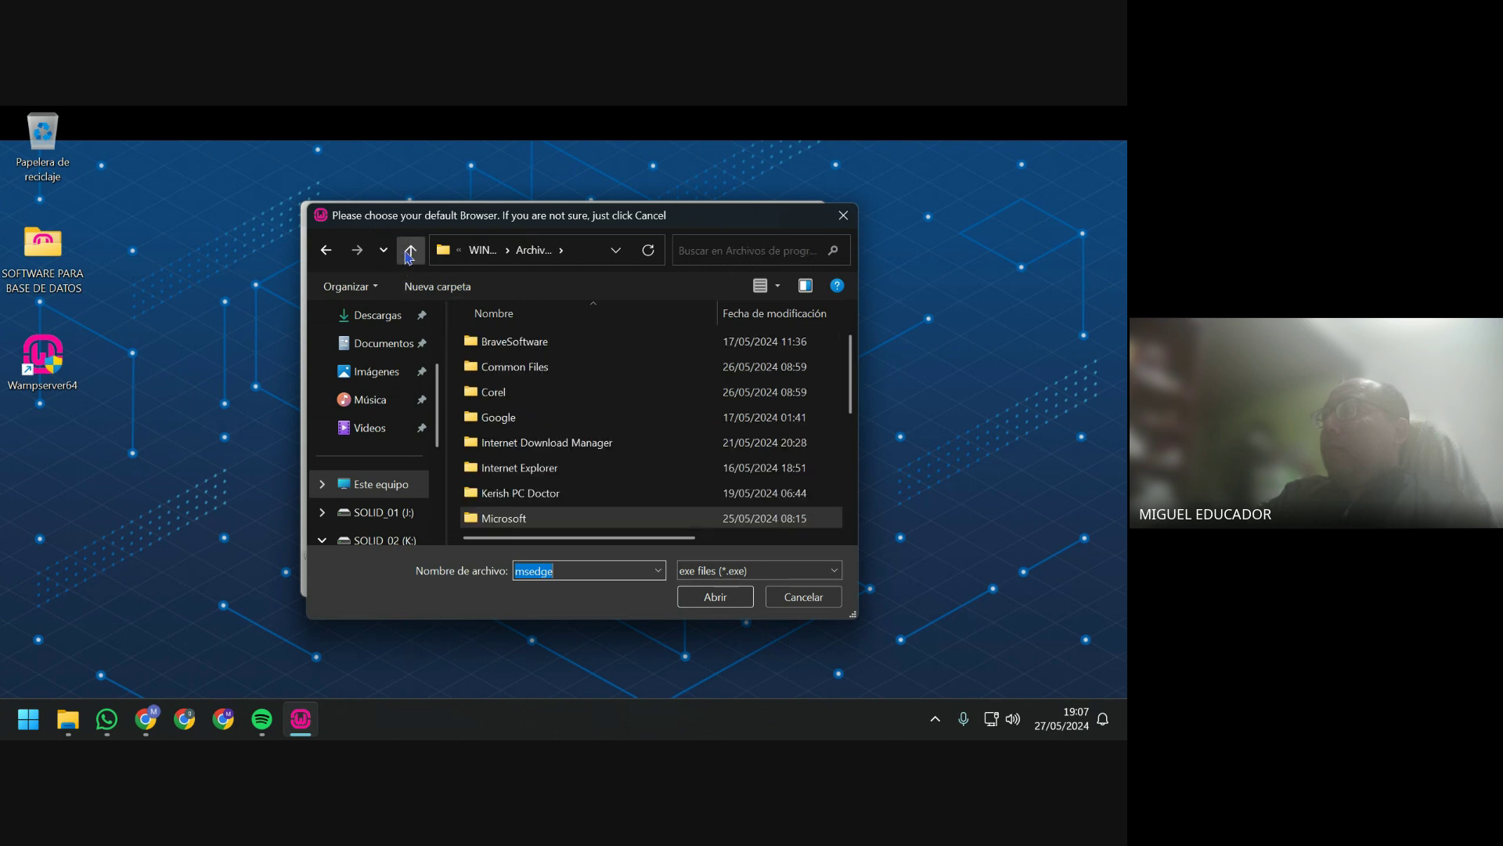
double_click(586, 423)
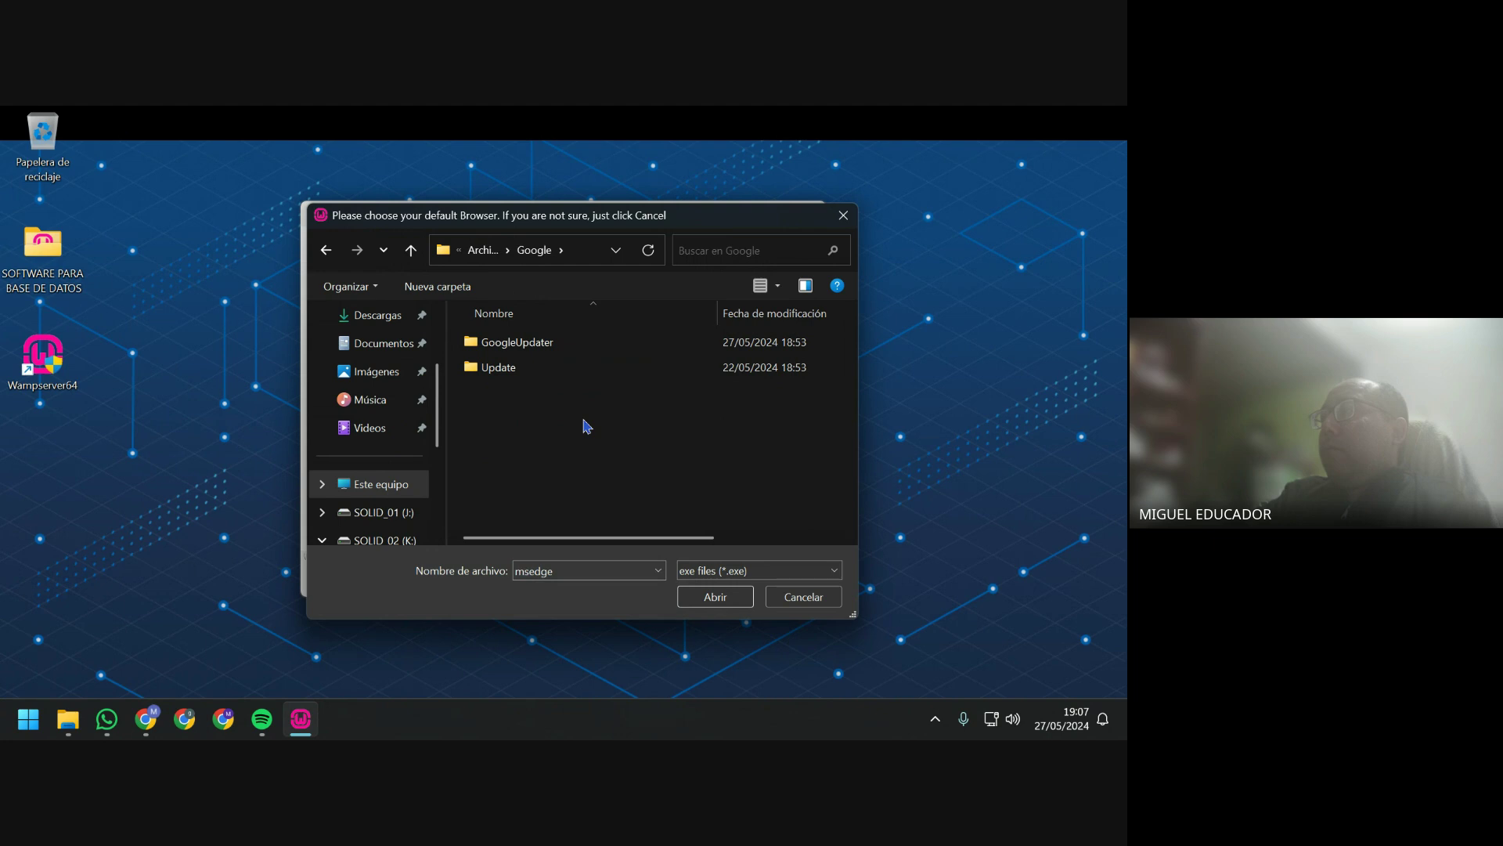
left_click(562, 353)
double_click(562, 351)
double_click(562, 351)
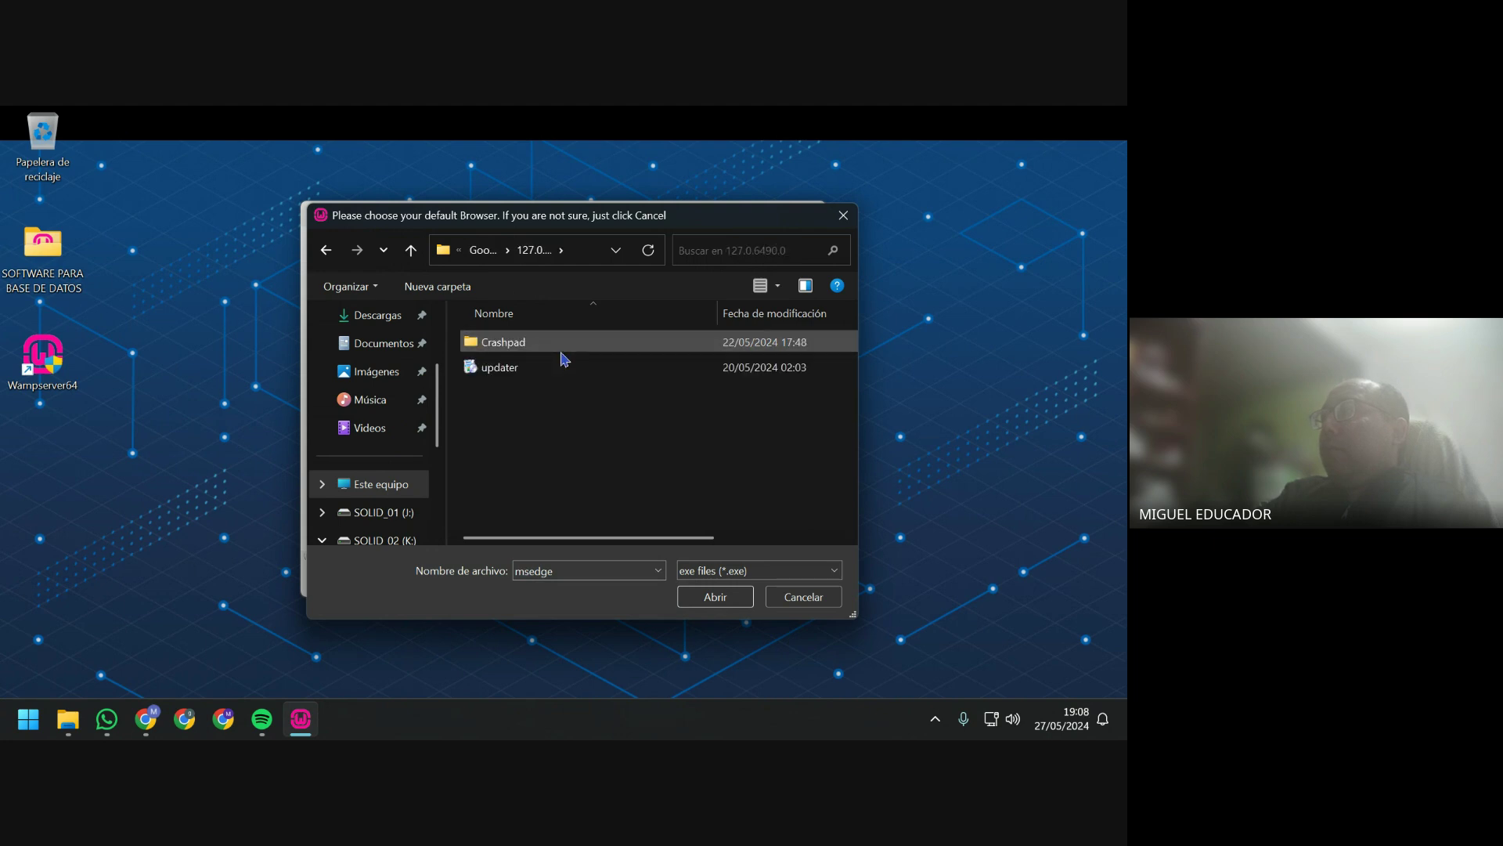
double_click(562, 351)
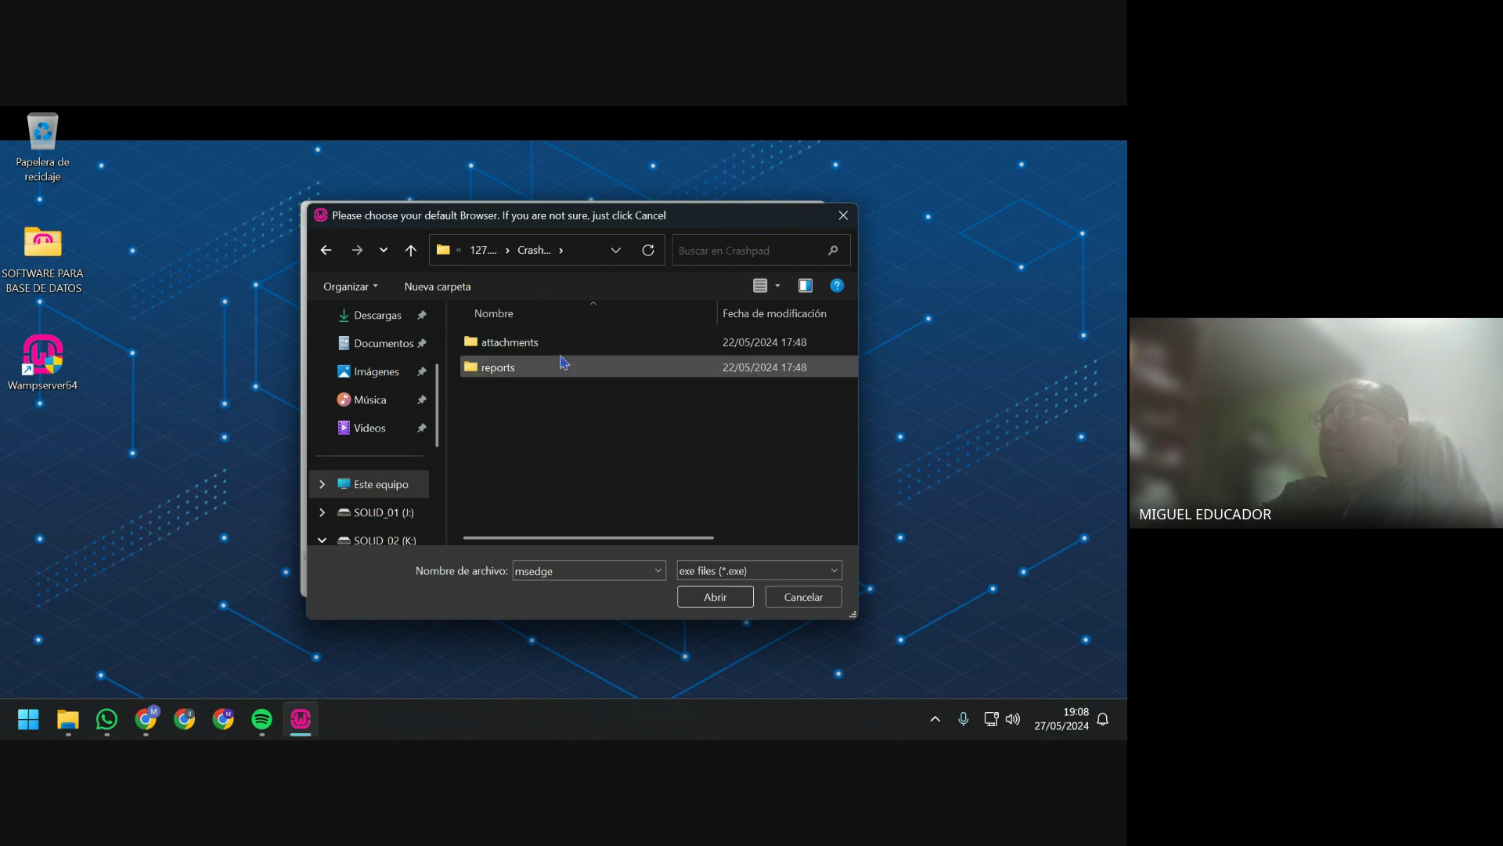
double_click(562, 353)
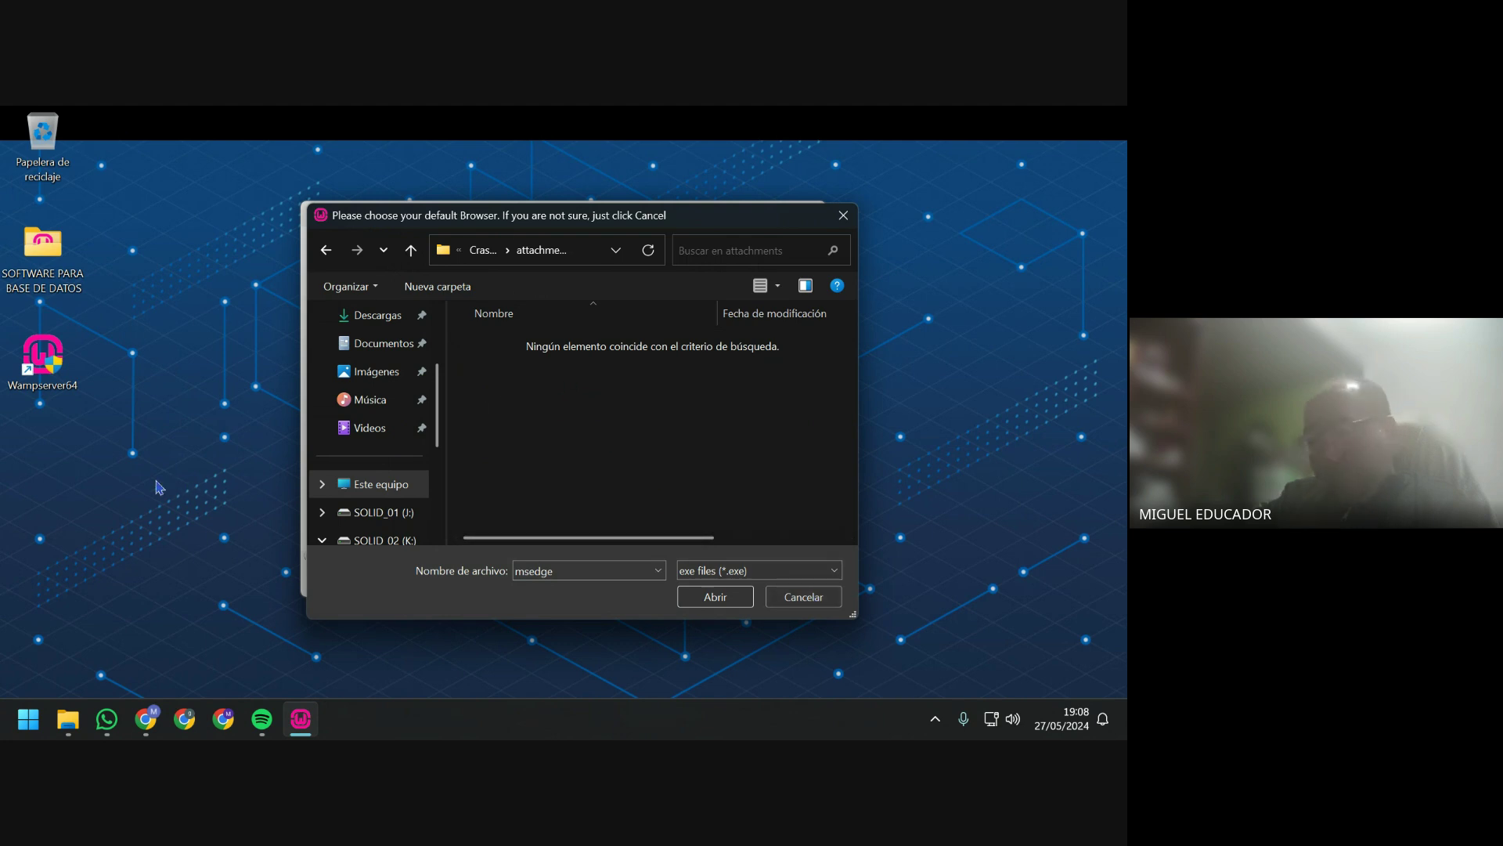
Find Google Chrome through the Windows search and open the file location of its shortcut.
key("super")
type("CH")
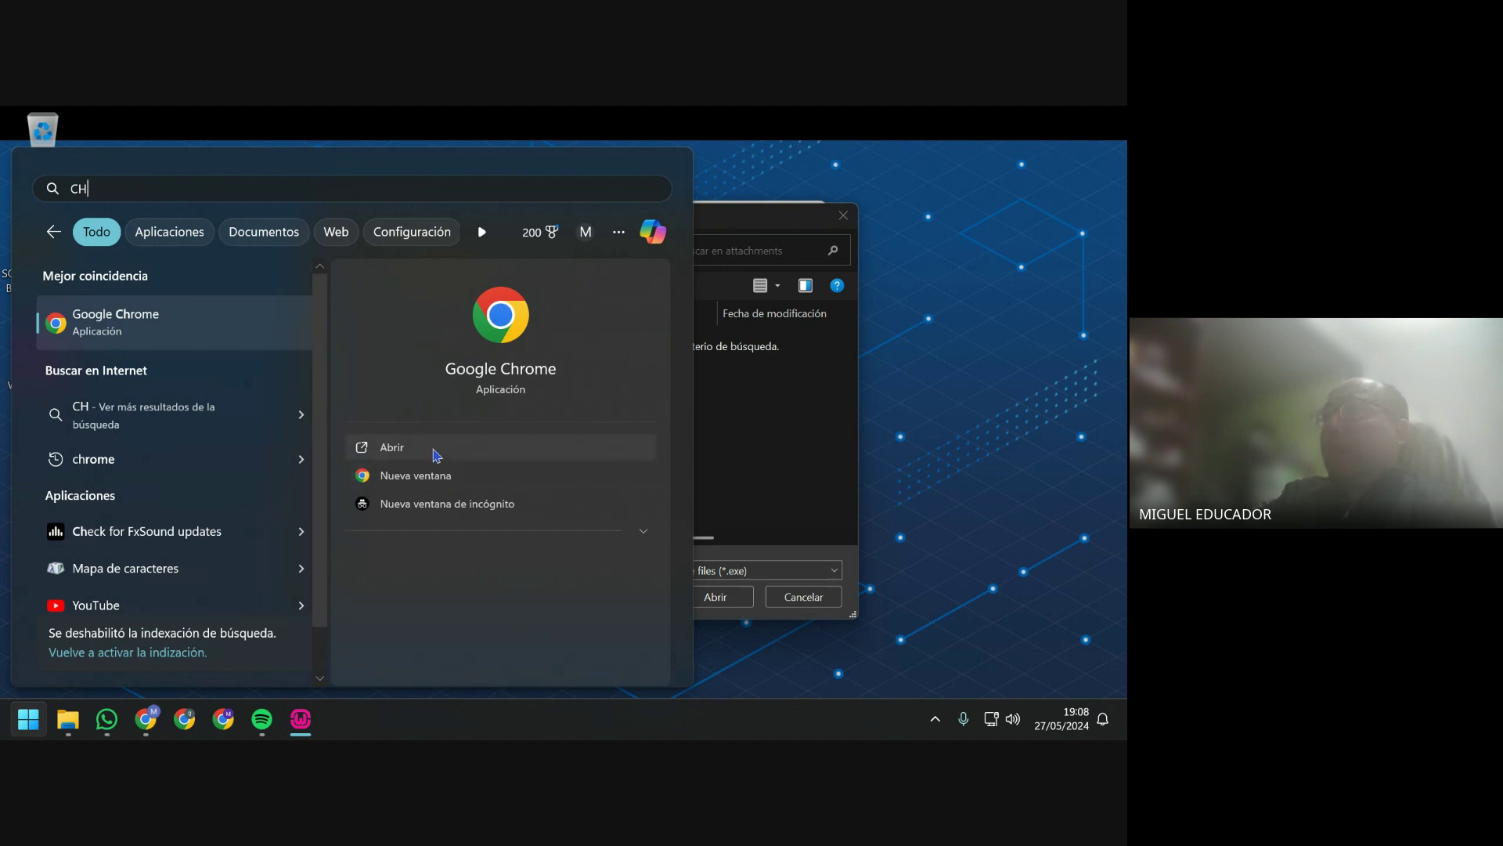
right_click(182, 333)
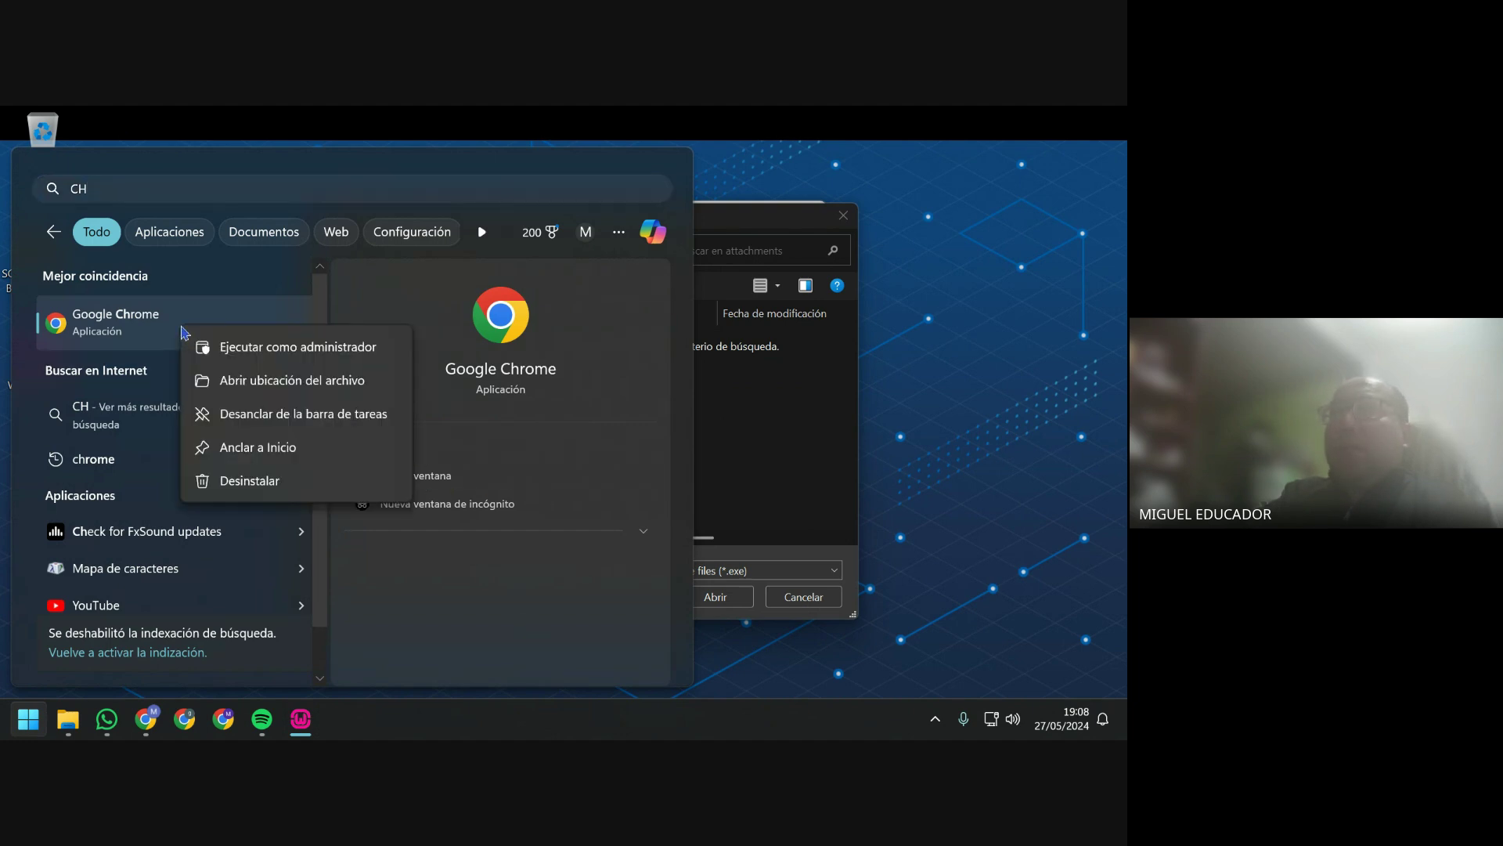
left_click(334, 382)
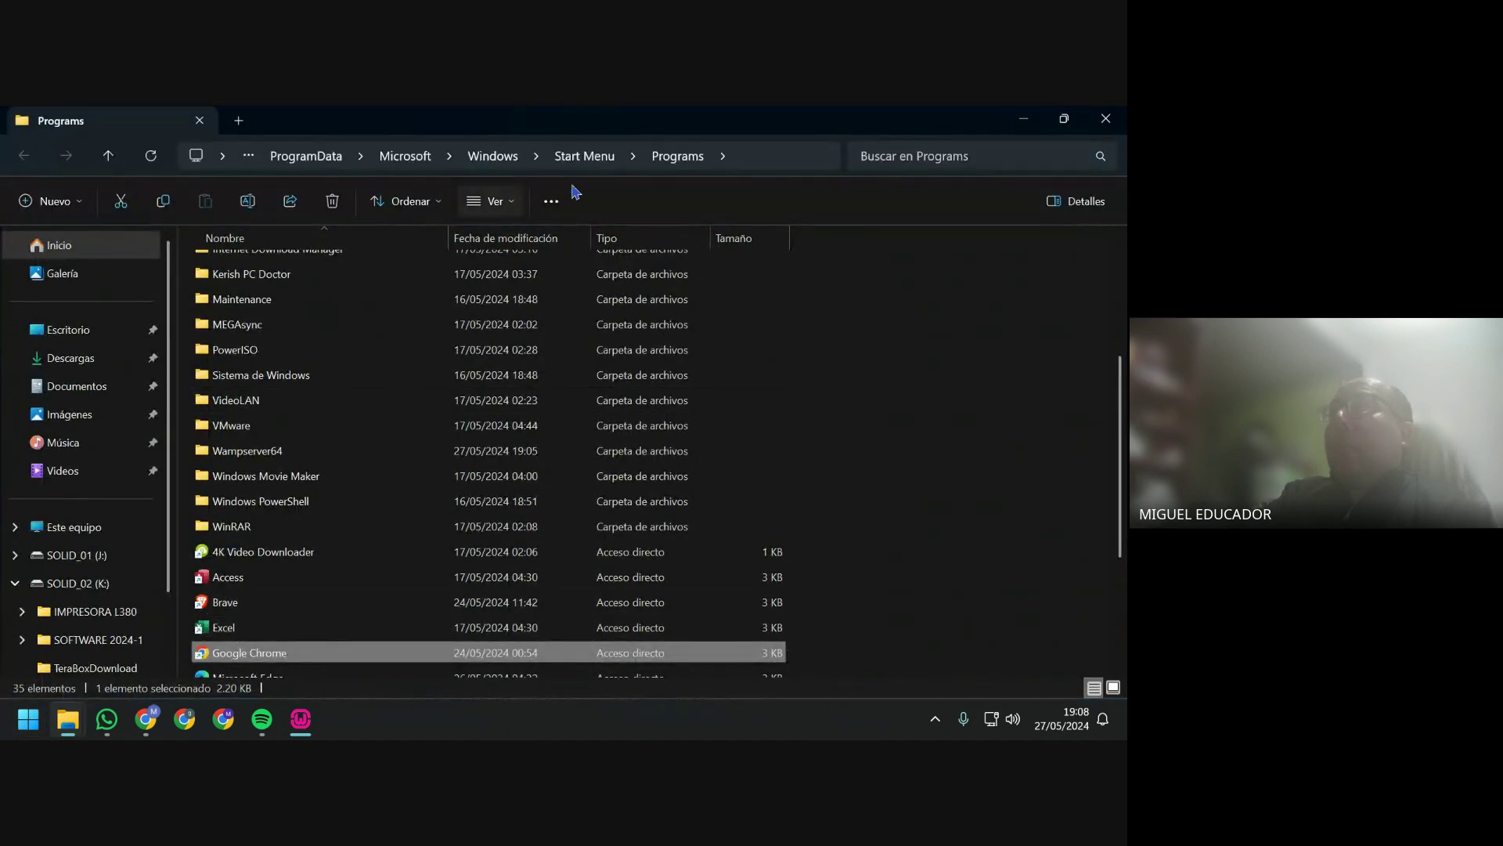
Copy the Start Menu Programs folder path of Chrome's shortcut, close that window, and go to the path in Wampserver's default browser selection.
left_click(766, 161)
right_click(765, 158)
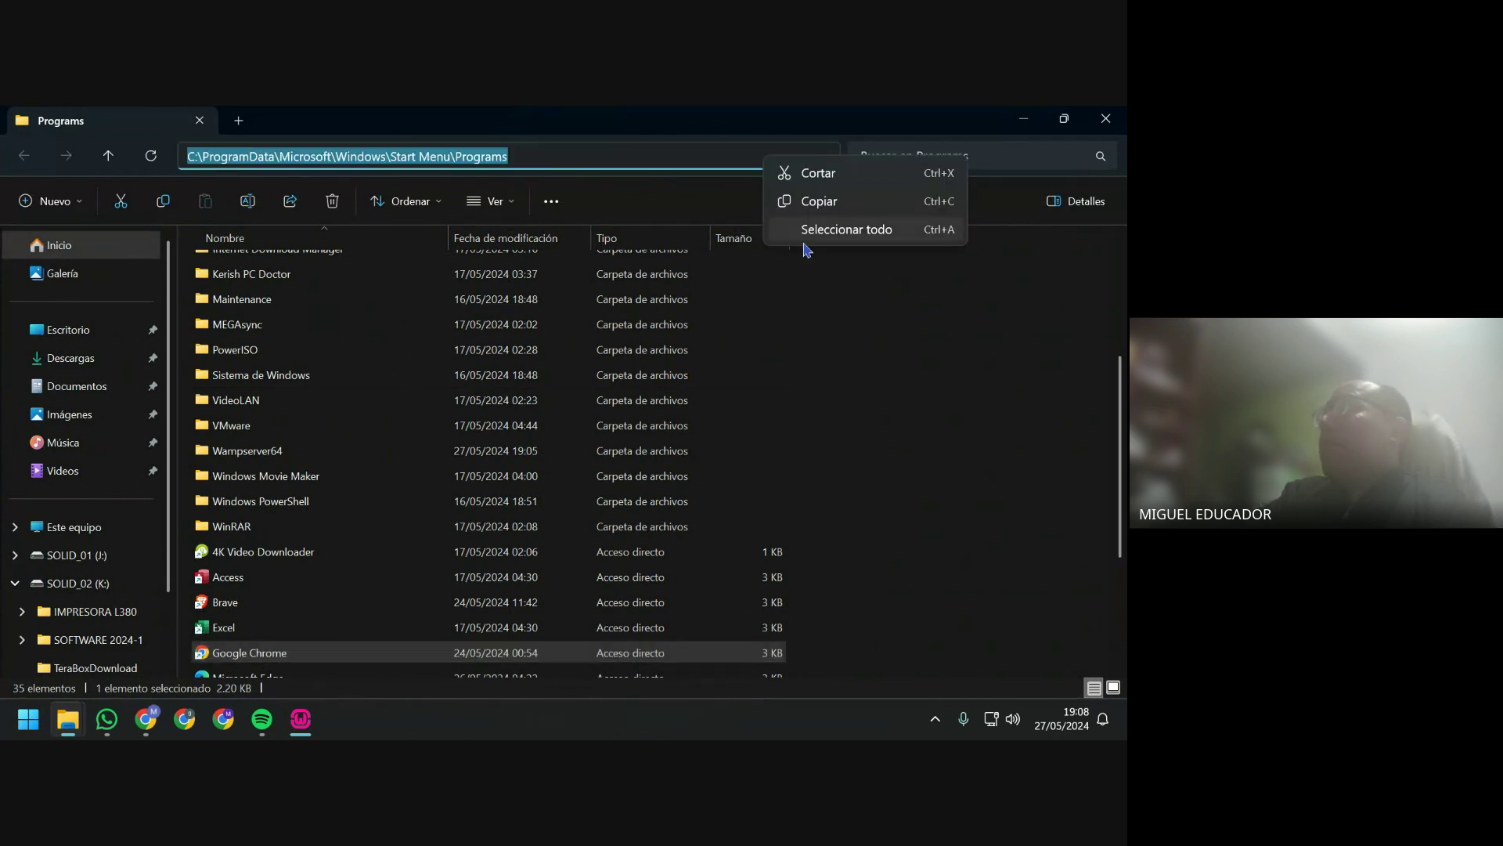
left_click(815, 202)
left_click(1106, 118)
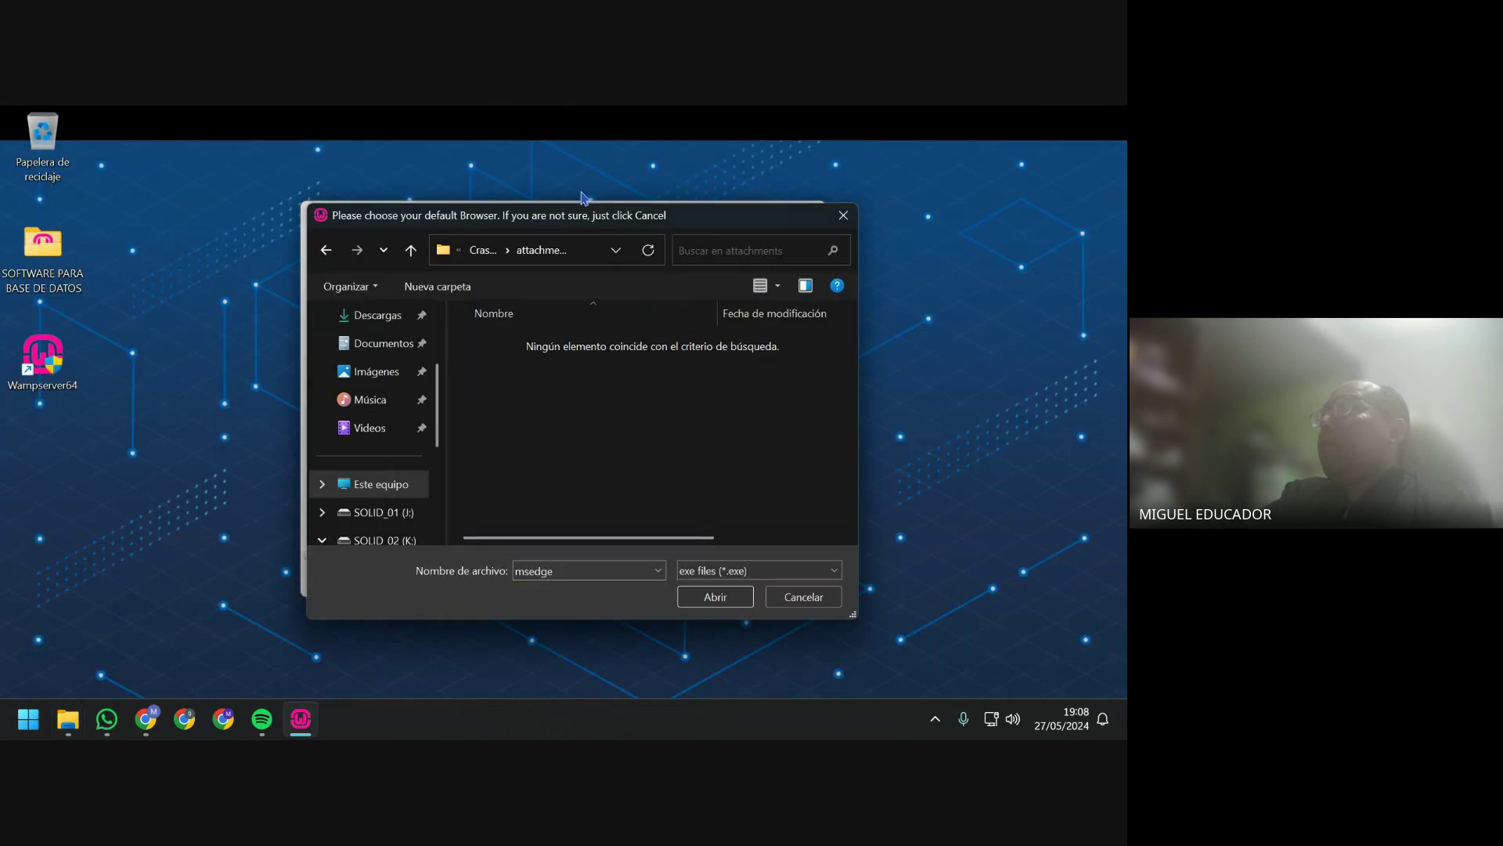
left_click(580, 249)
right_click(575, 249)
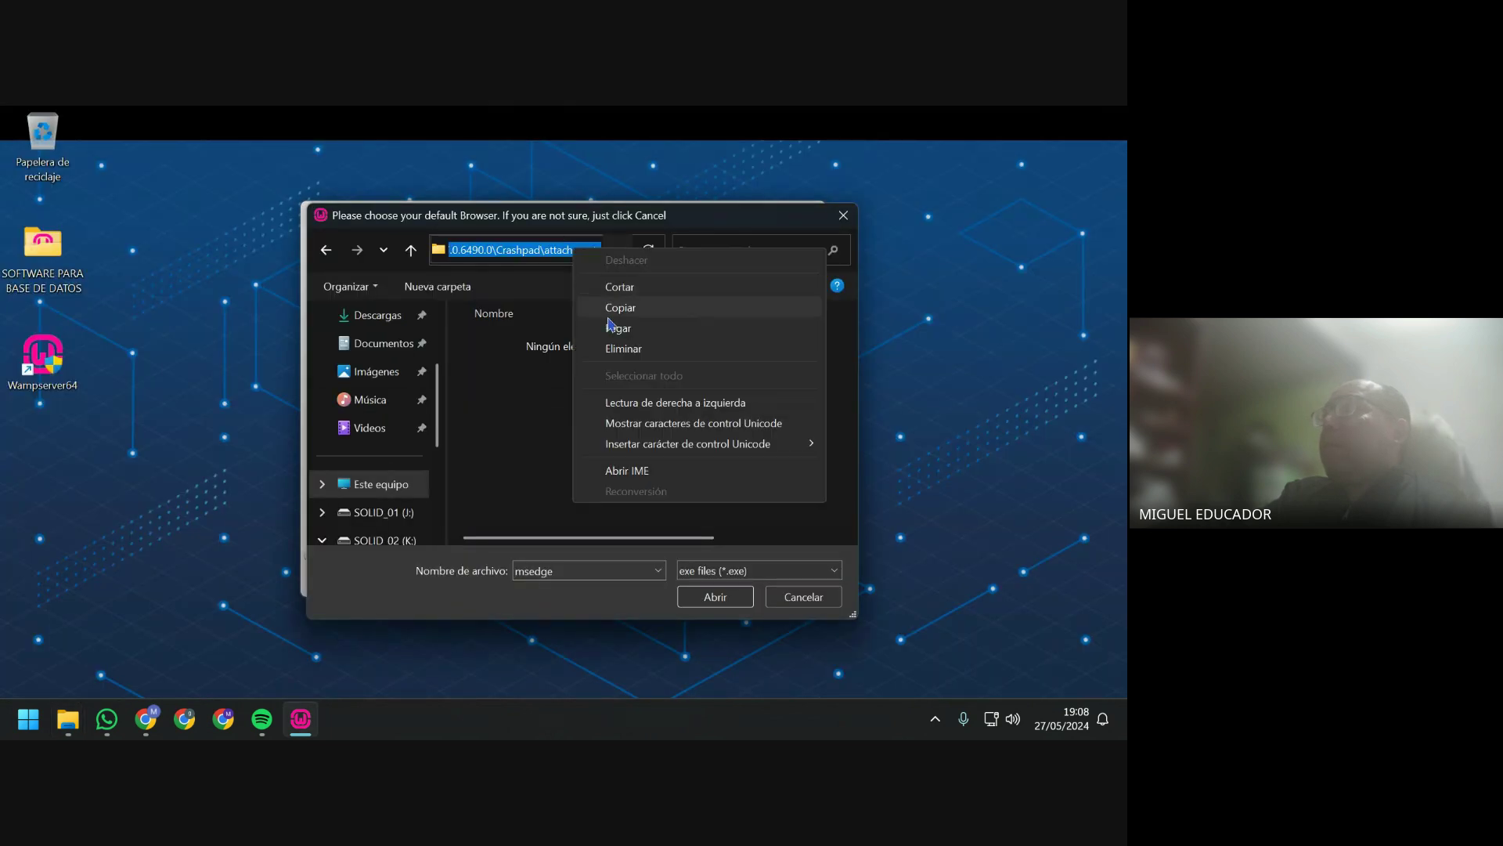
left_click(615, 327)
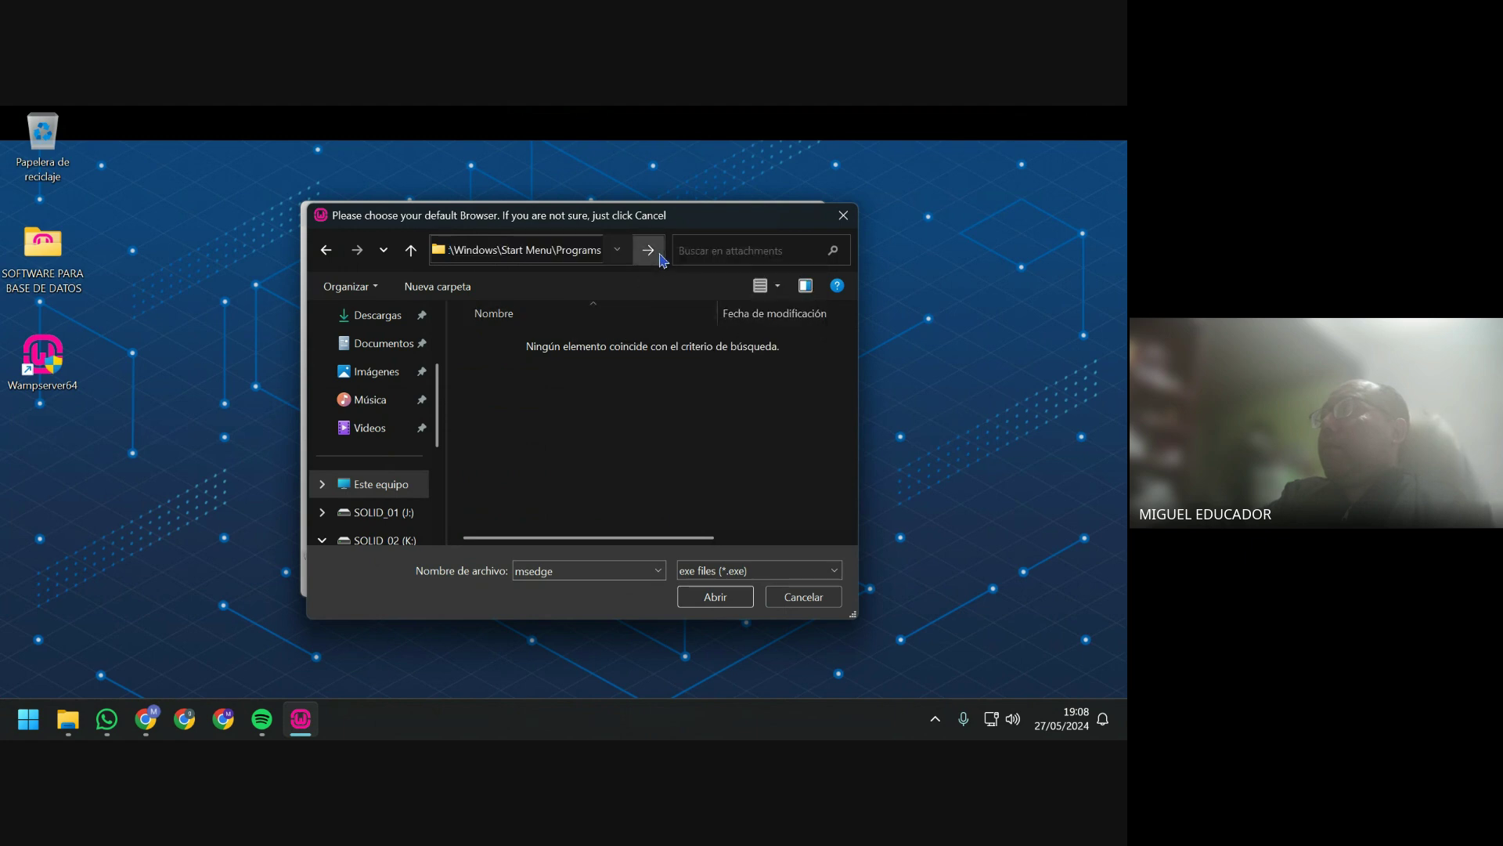
left_click(658, 255)
Try to choose the Google Chrome shortcut in the Programs folder as Wampserver's default browser.
scroll(600, 472, "down", 3)
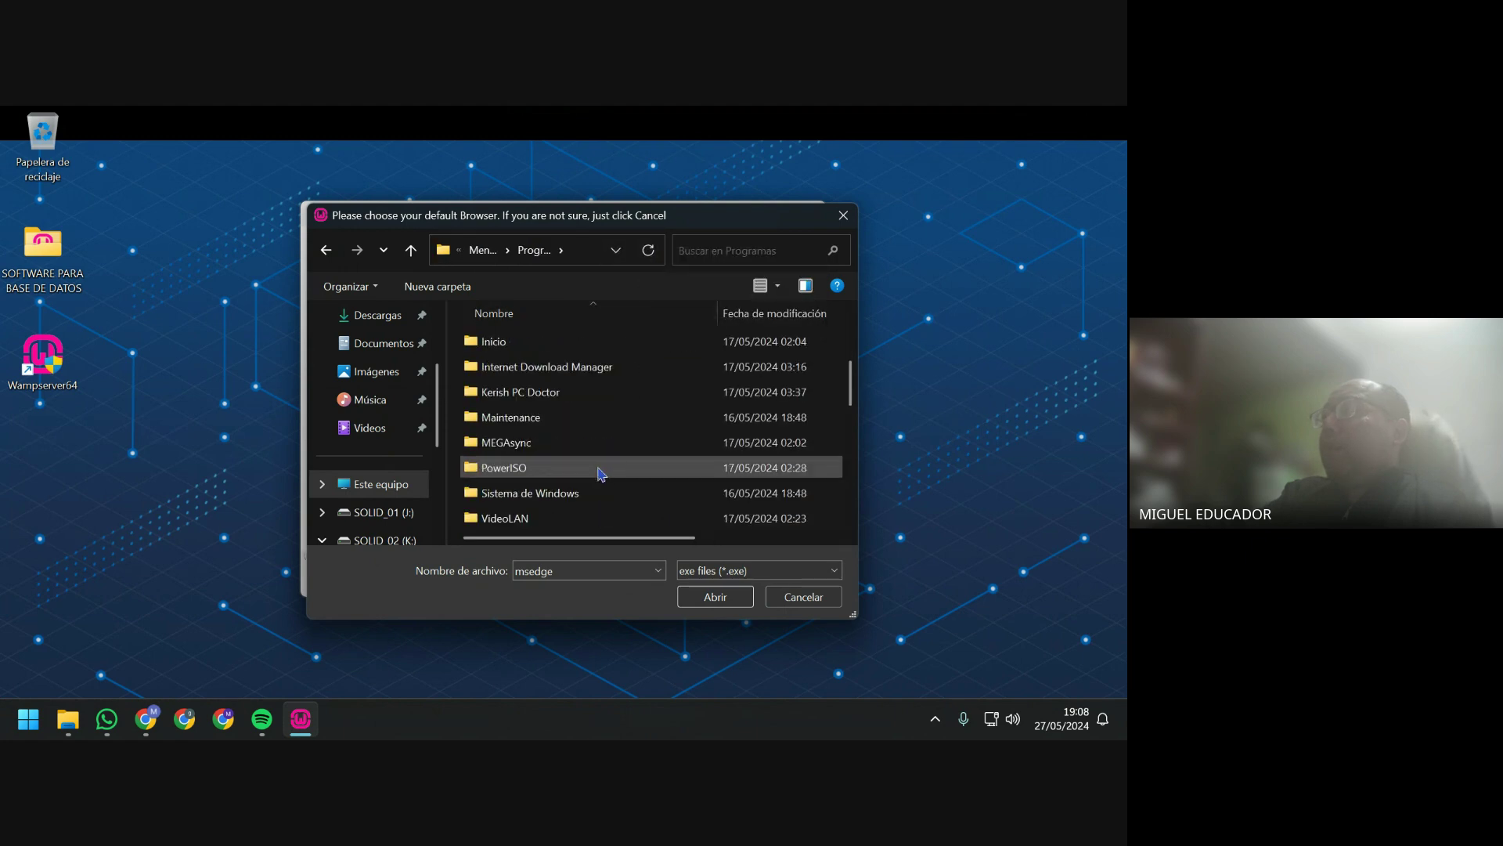
scroll(601, 472, "down", 3)
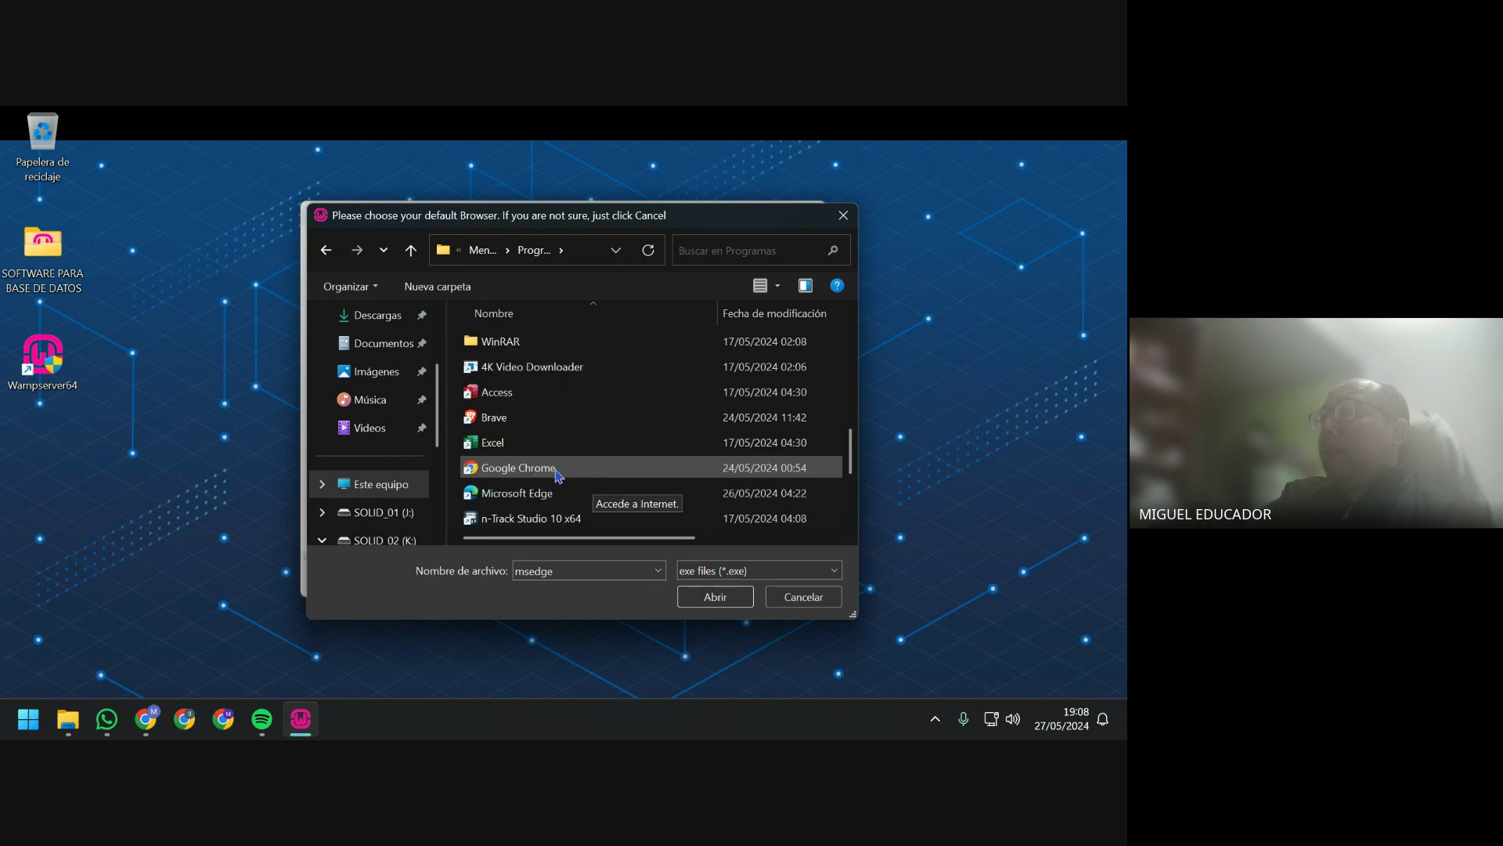
left_click(557, 471)
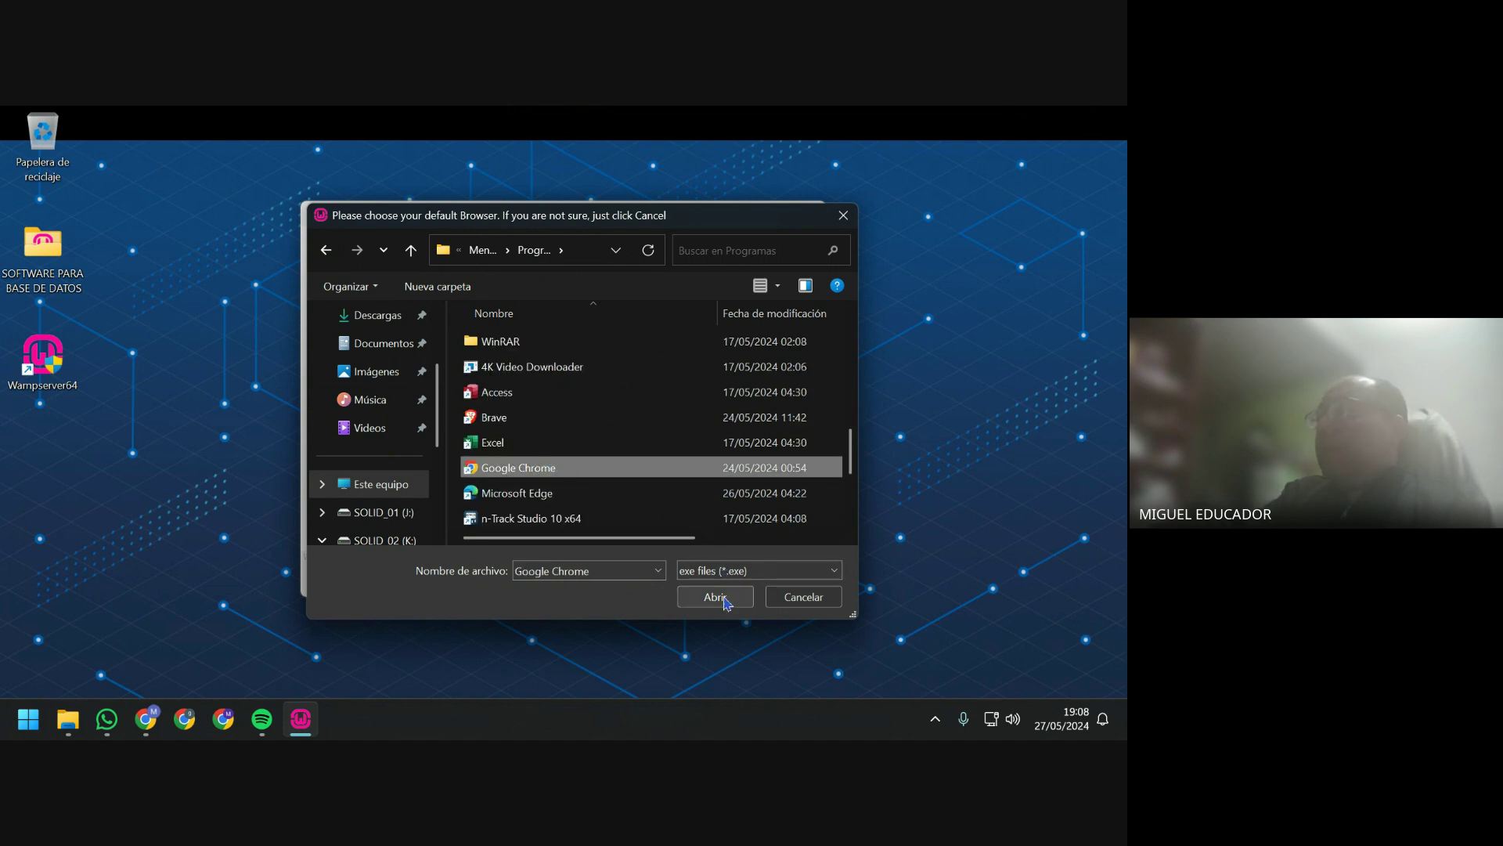
left_click(724, 599)
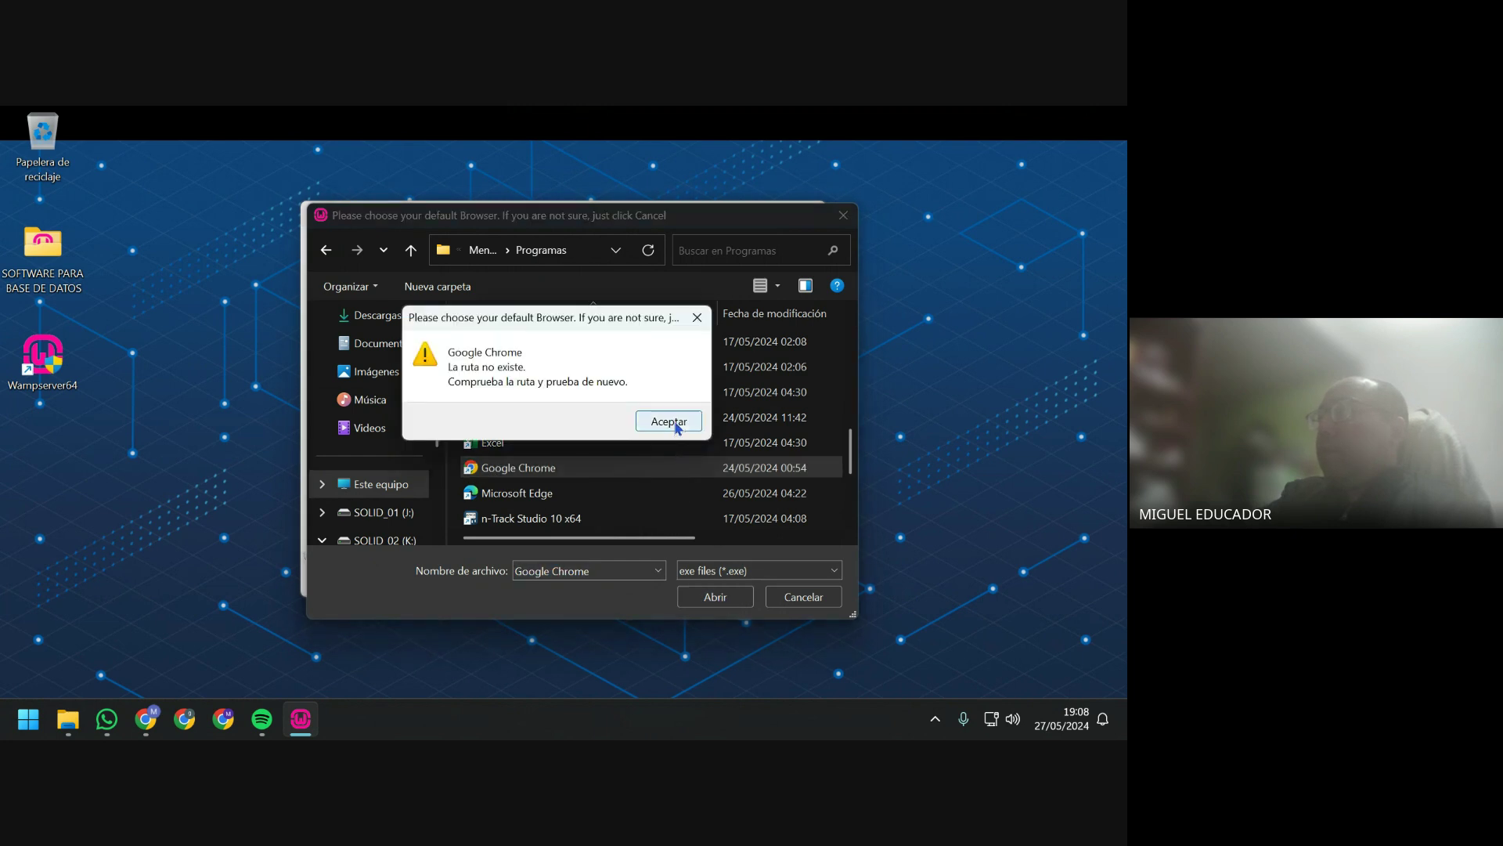
left_click(670, 422)
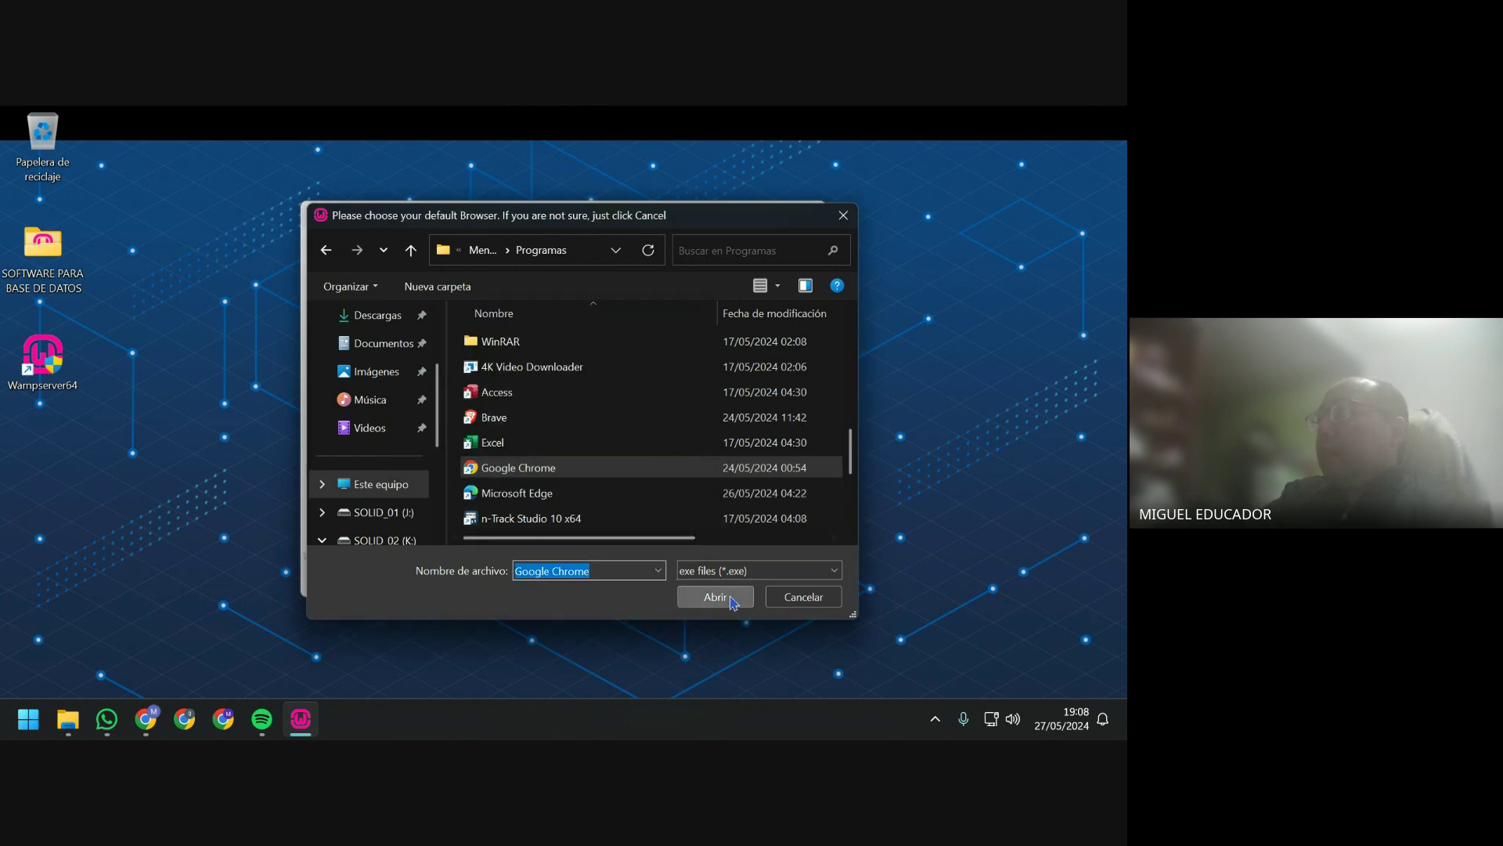
left_click(732, 601)
left_click(670, 422)
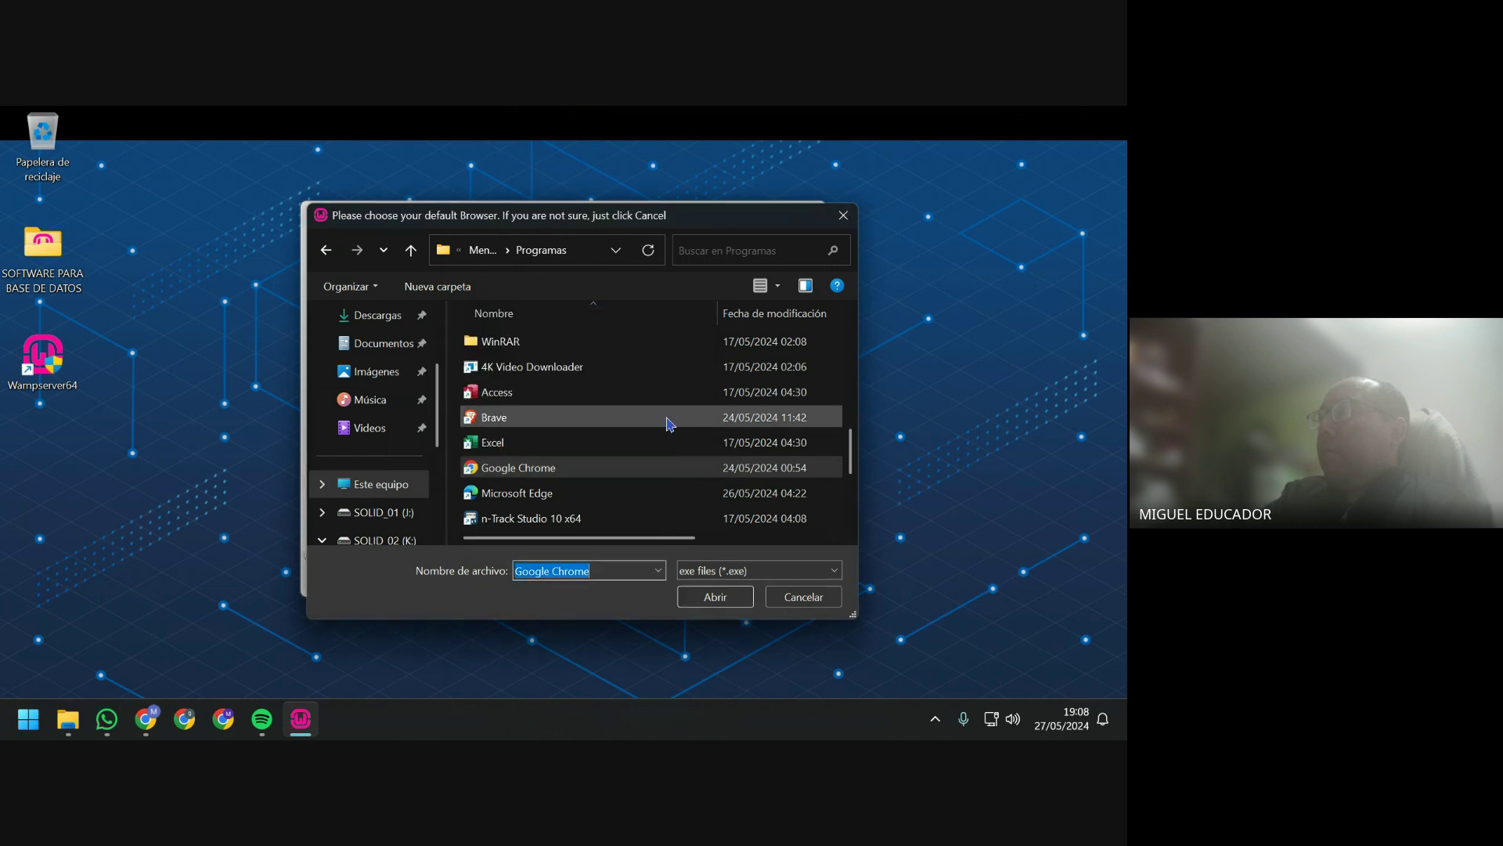
right_click(530, 479)
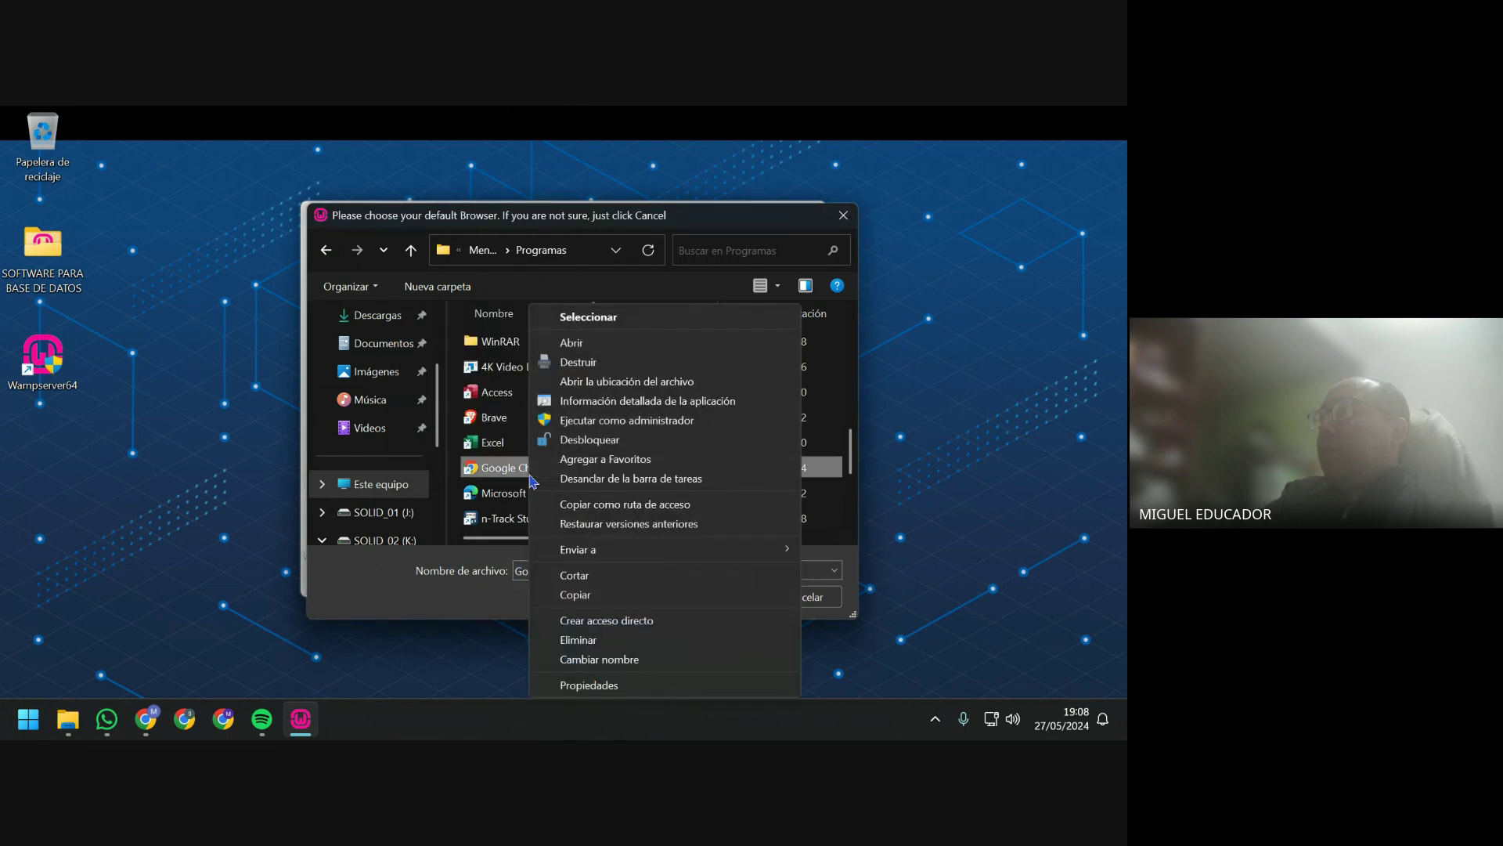
left_click(587, 349)
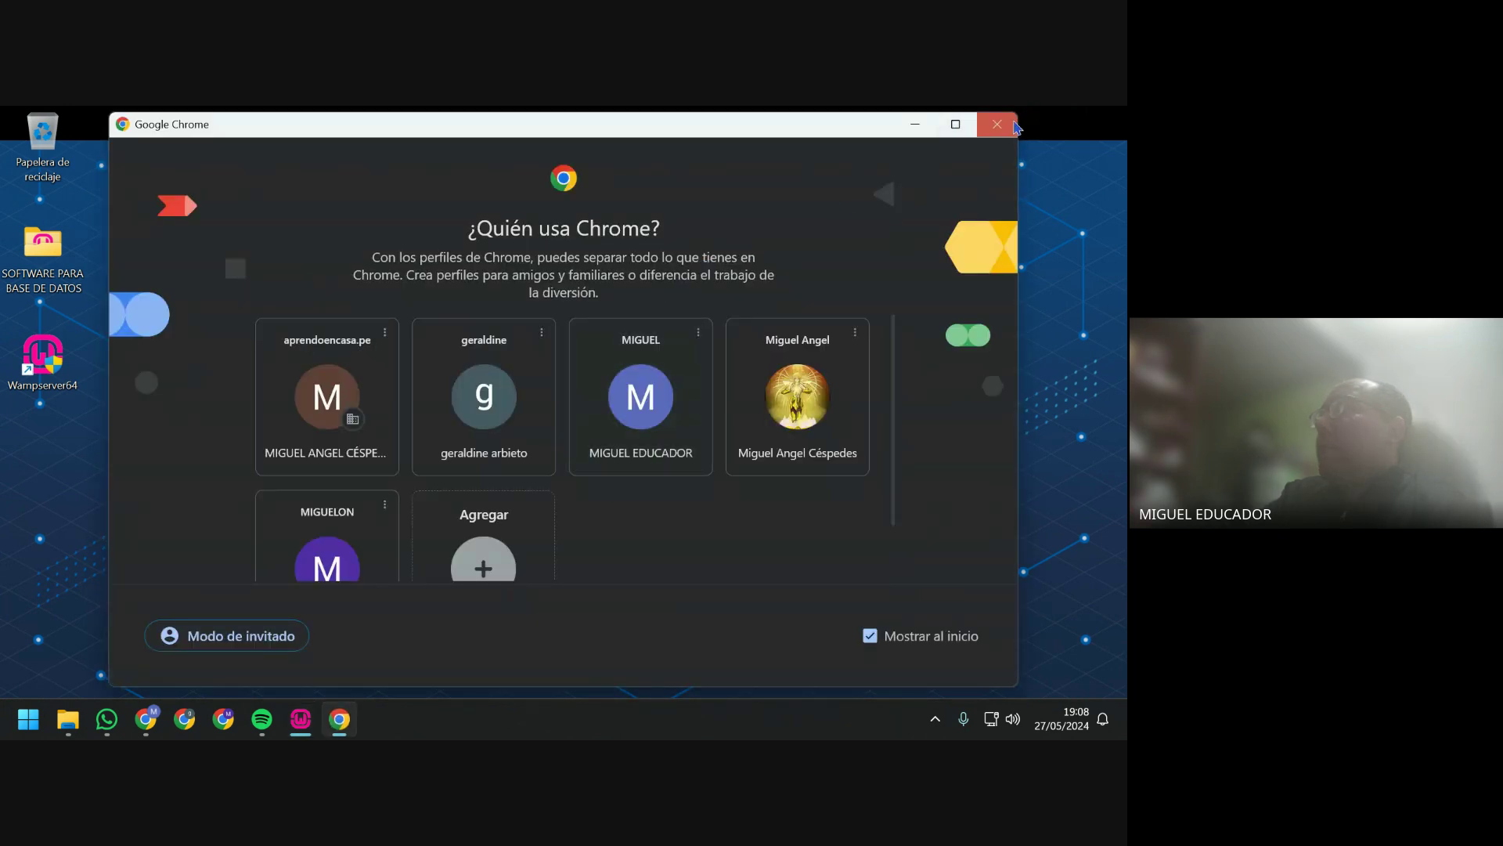
left_click(1014, 125)
Go to the file location of the Google Chrome shortcut and set the chrome executable as Wampserver's default browser.
right_click(551, 468)
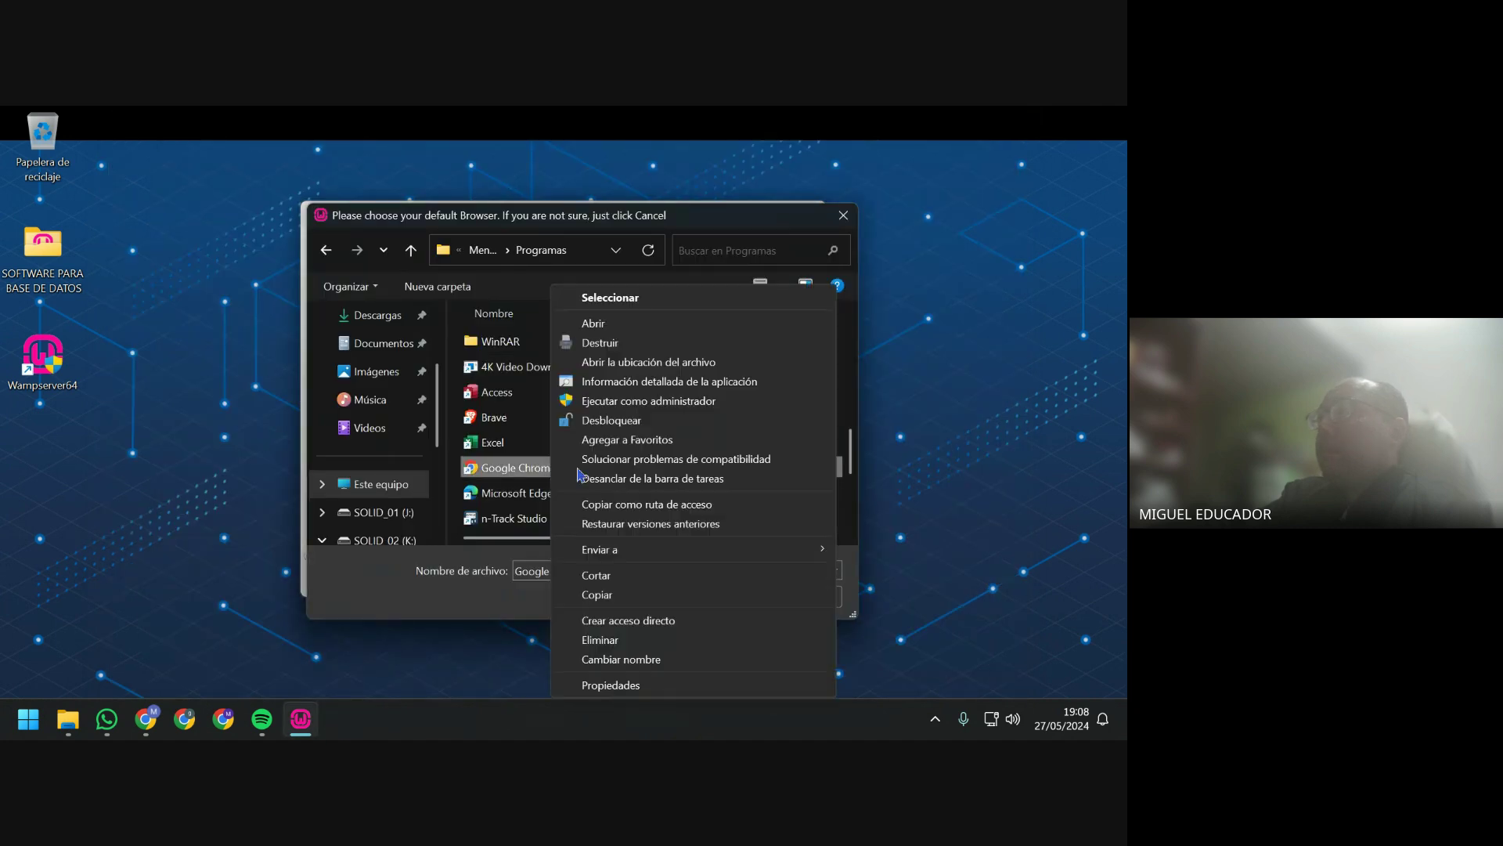
left_click(662, 365)
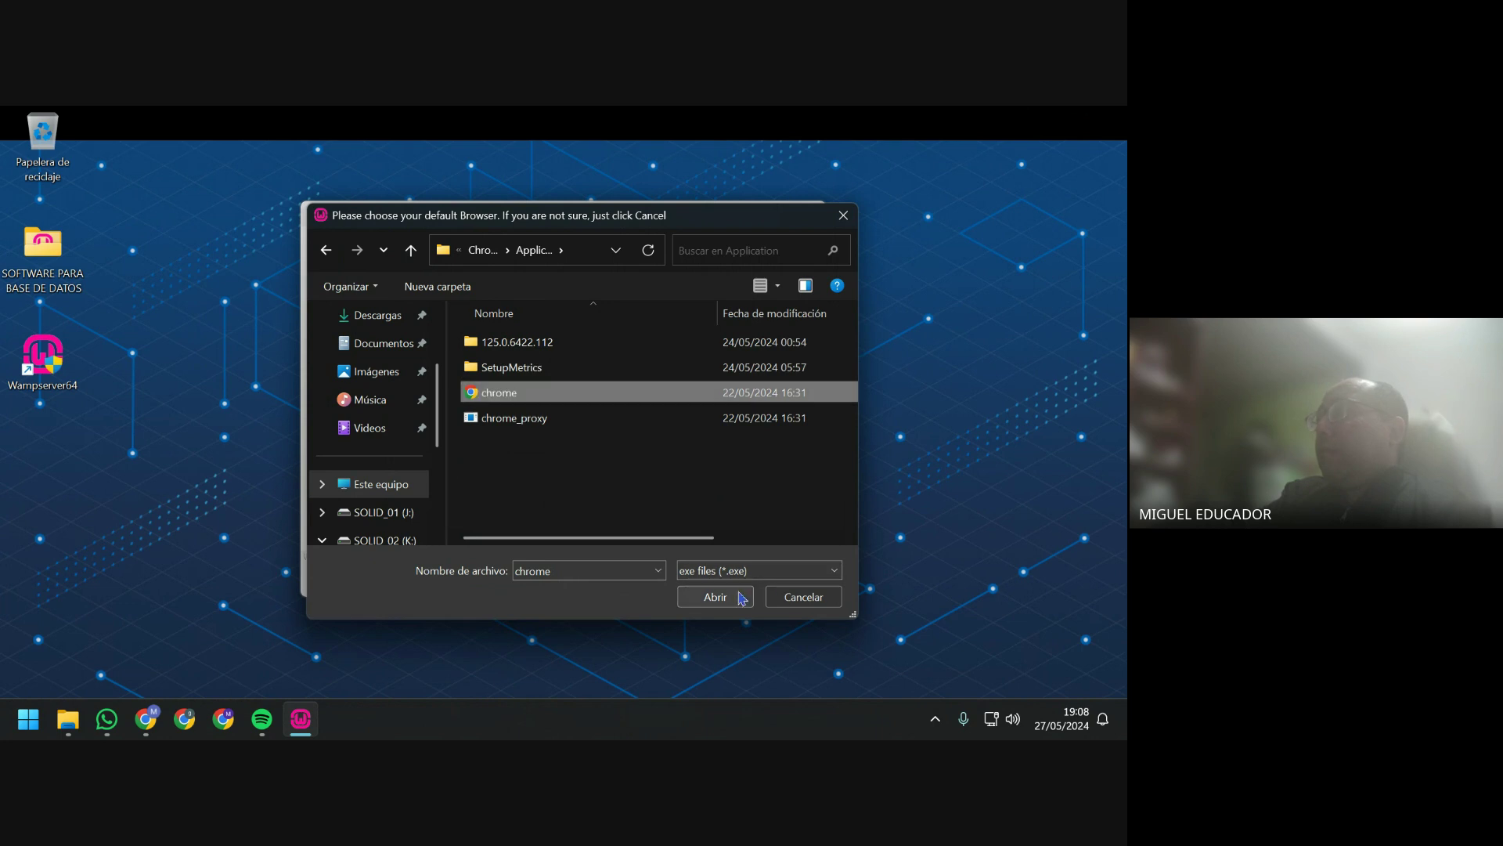
left_click(742, 599)
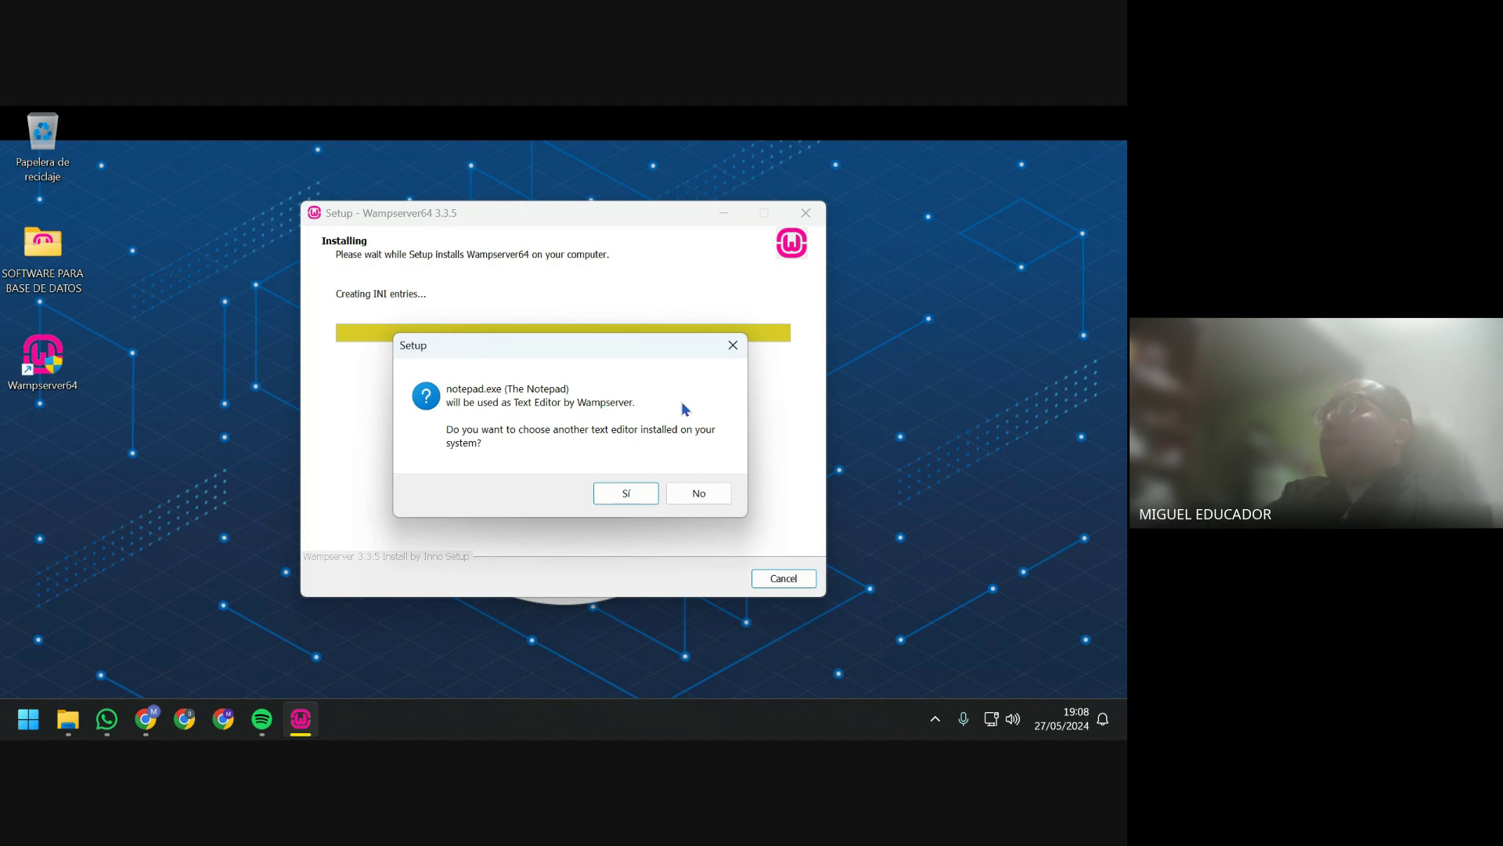
Agree to choose a text editor for Wampserver and accept notepad from the System32 folder.
left_click(639, 494)
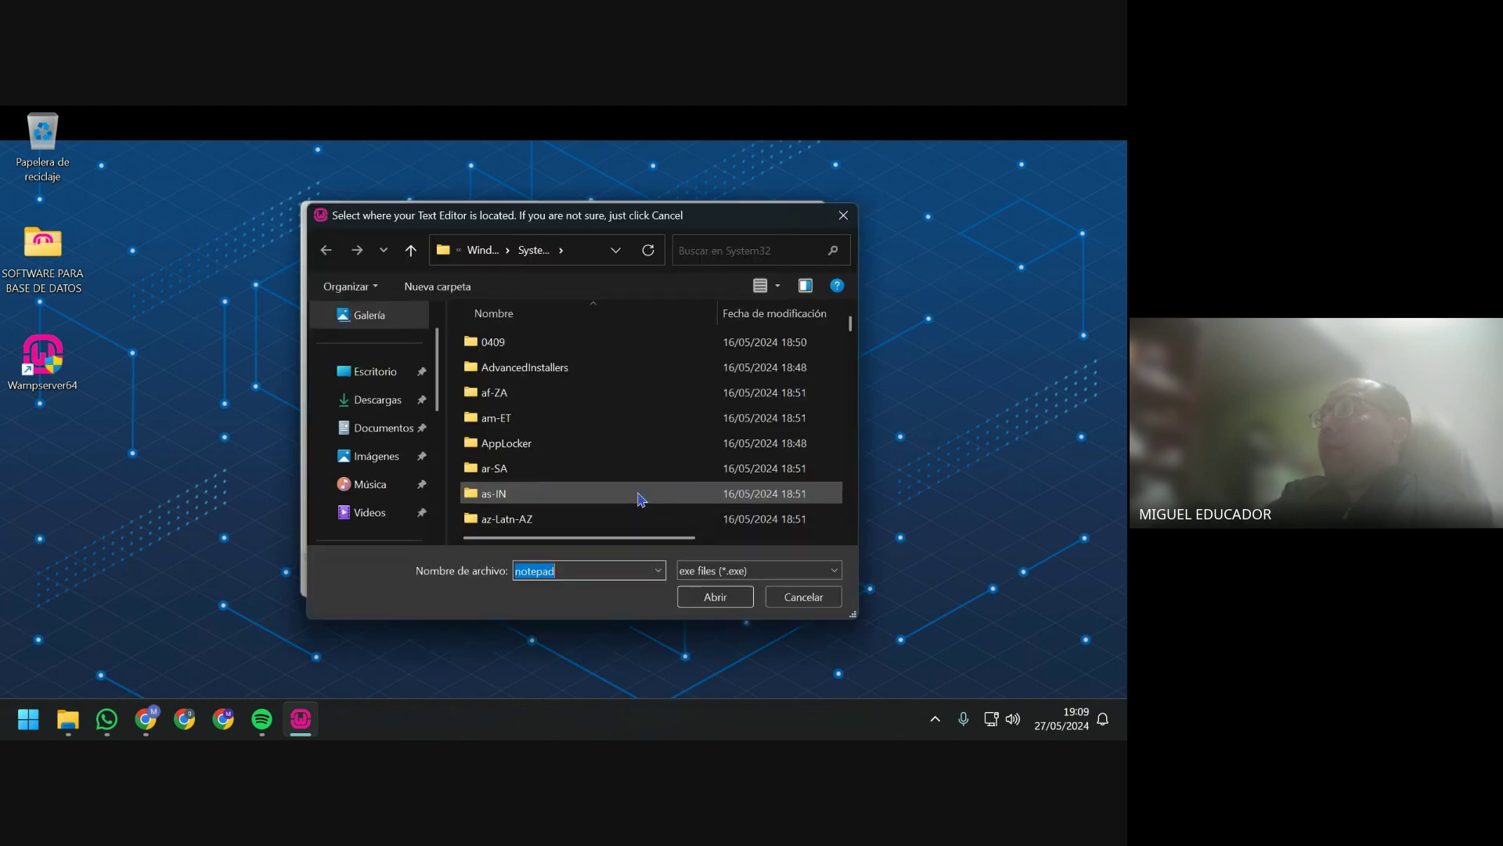
scroll(624, 438, "down", 7)
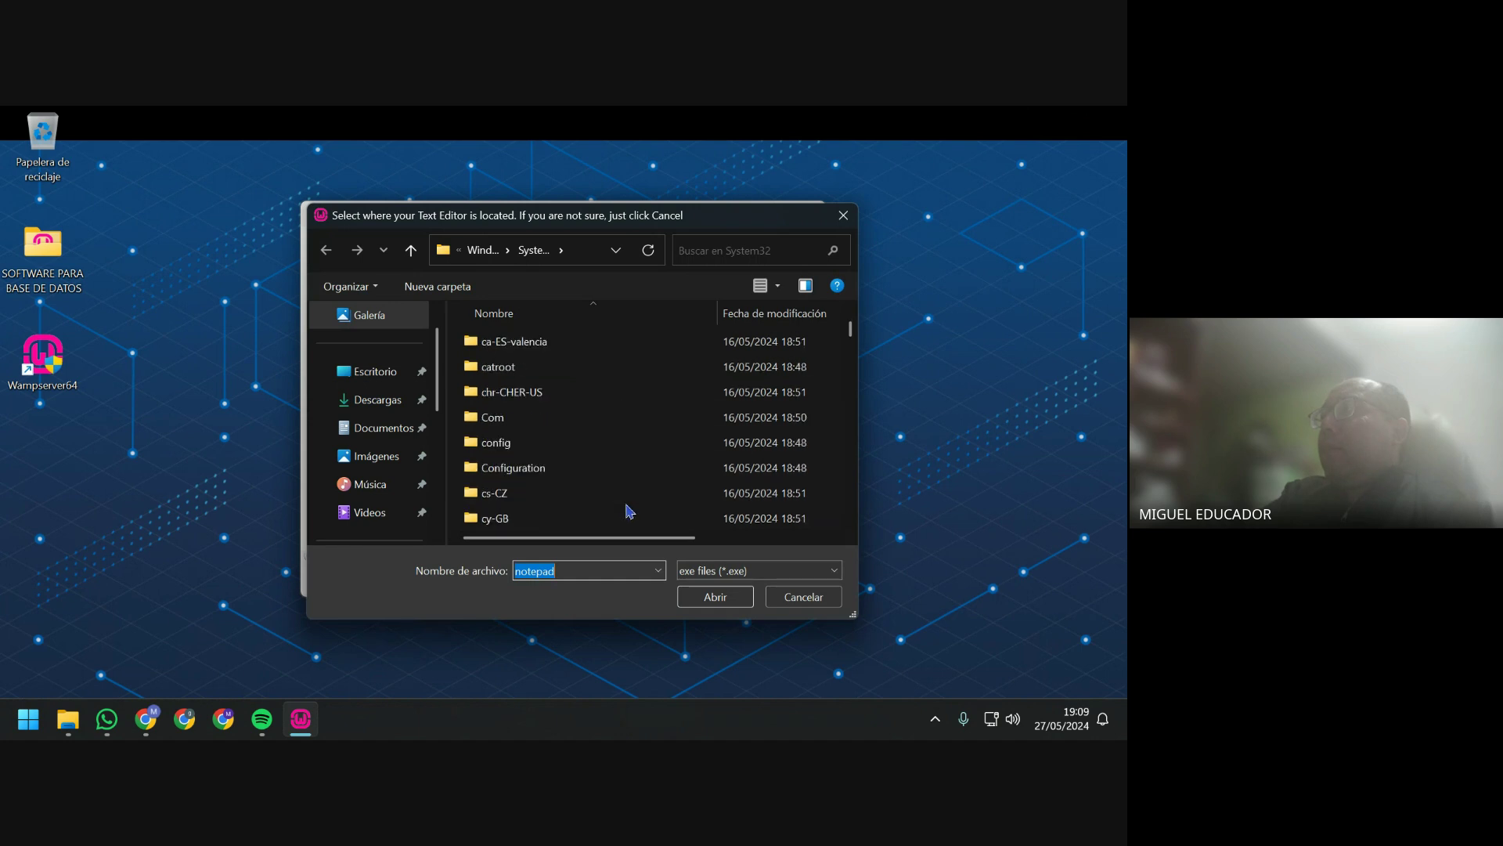
left_click(735, 598)
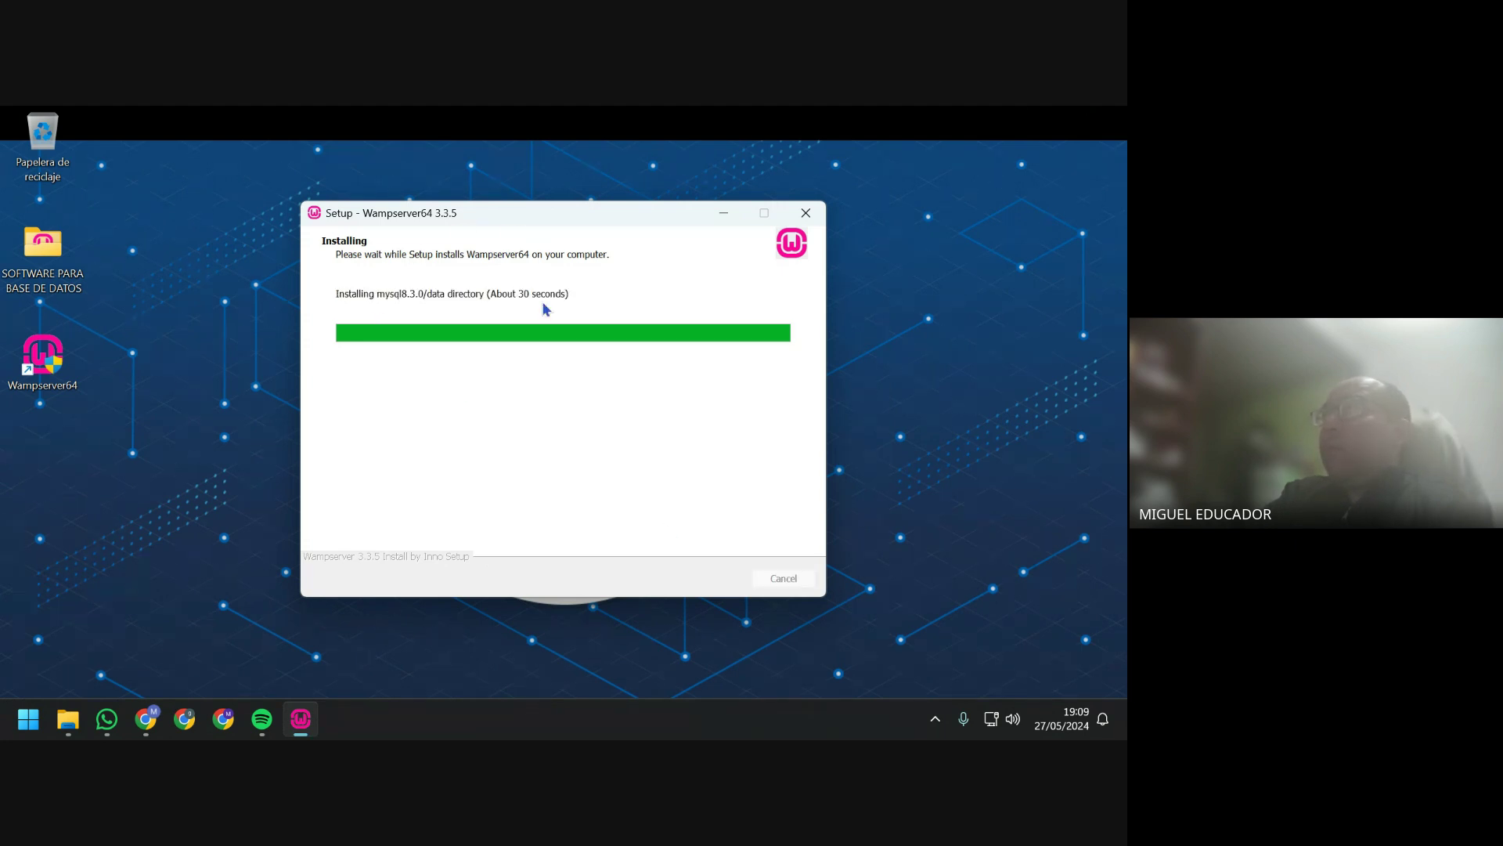
Check the SOFTWARE PARA BASE DE DATOS folder's contents, refresh the desktop, and view the hidden notification area icons during the installation.
double_click(44, 251)
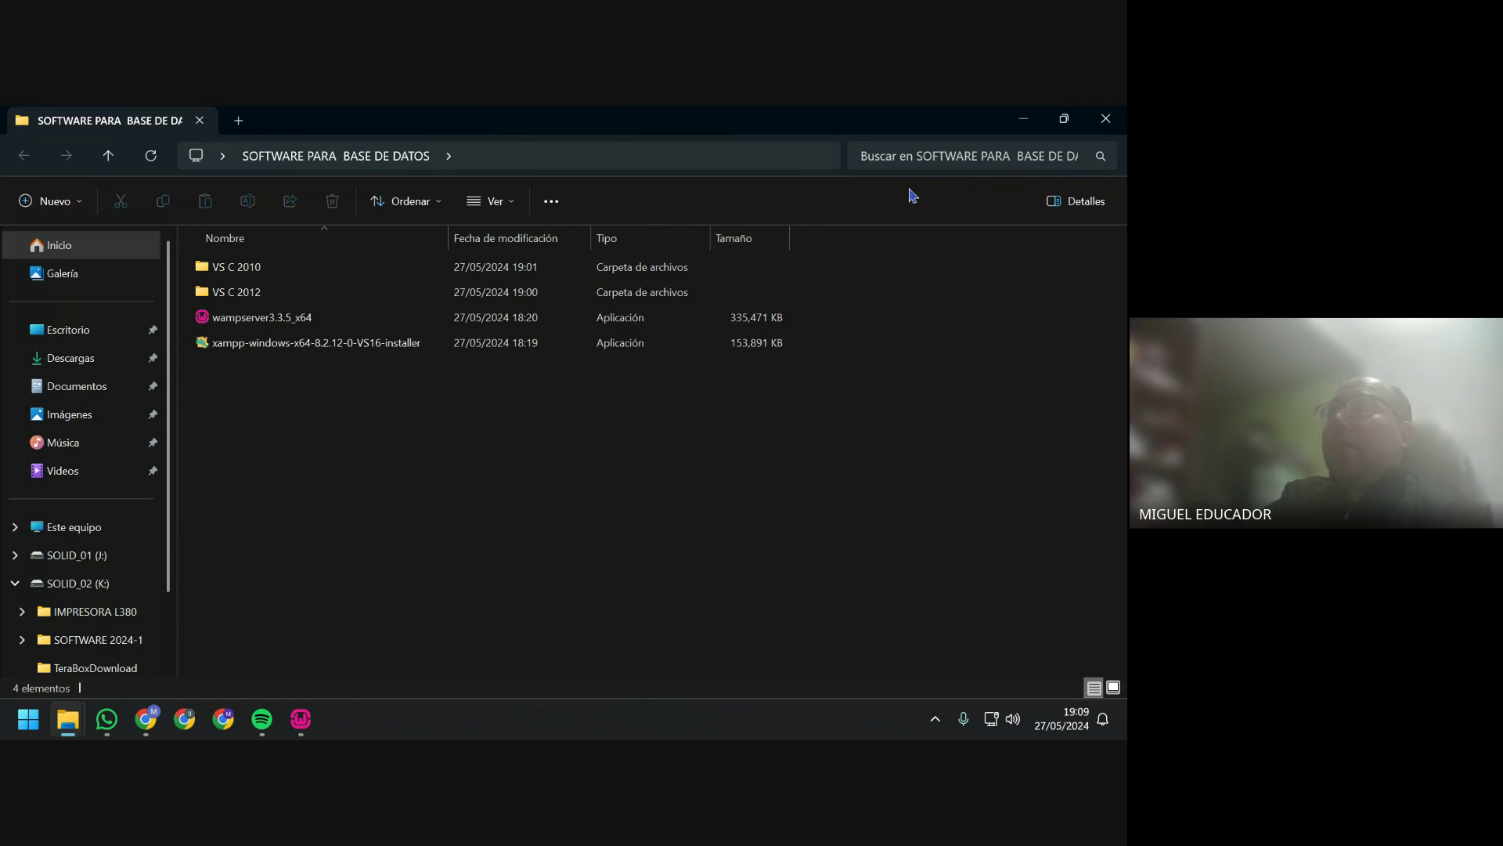
left_click(1104, 123)
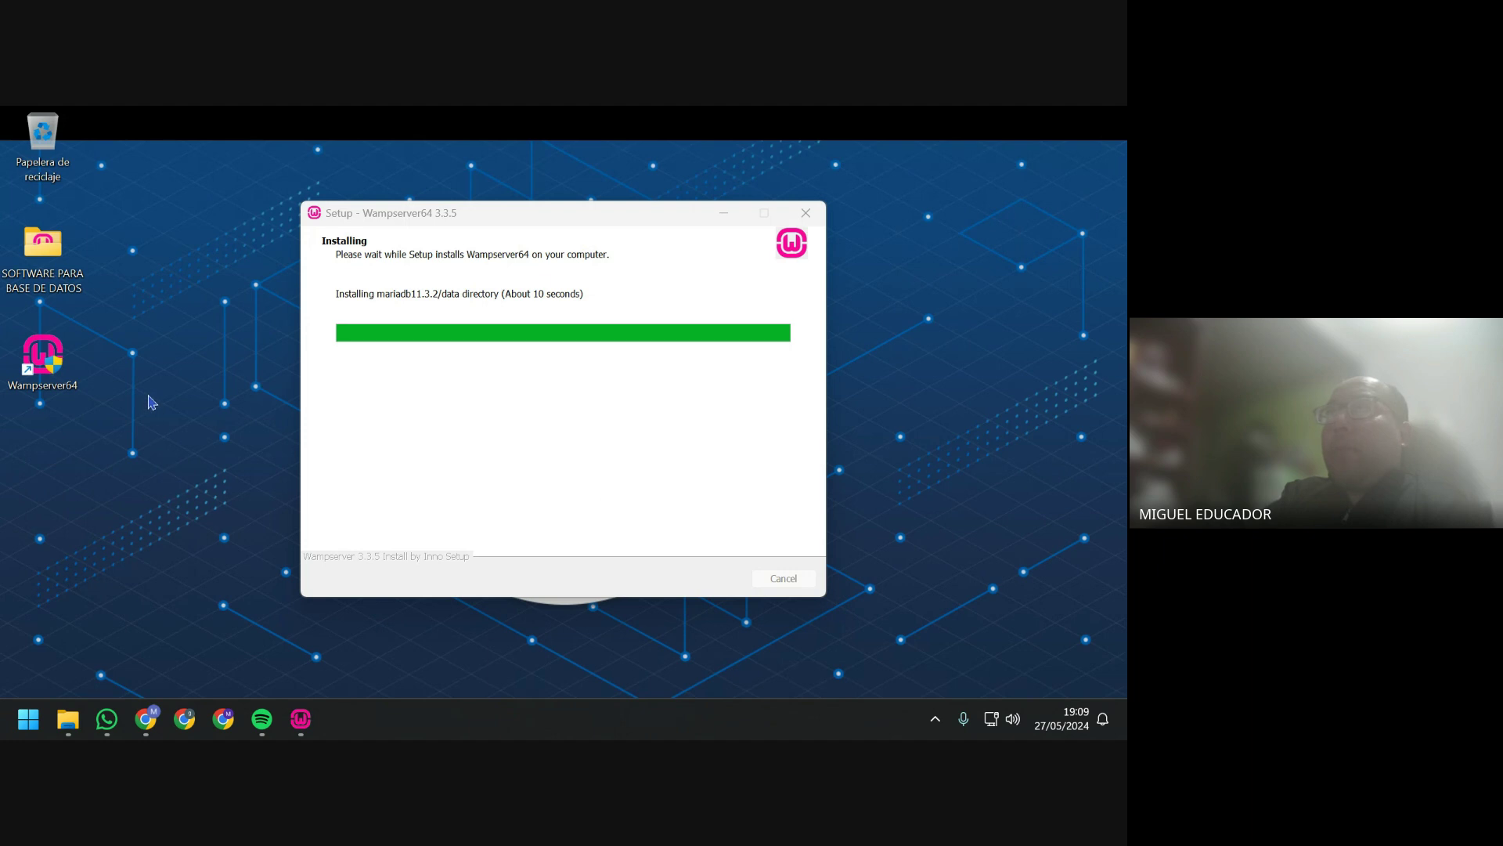
right_click(217, 449)
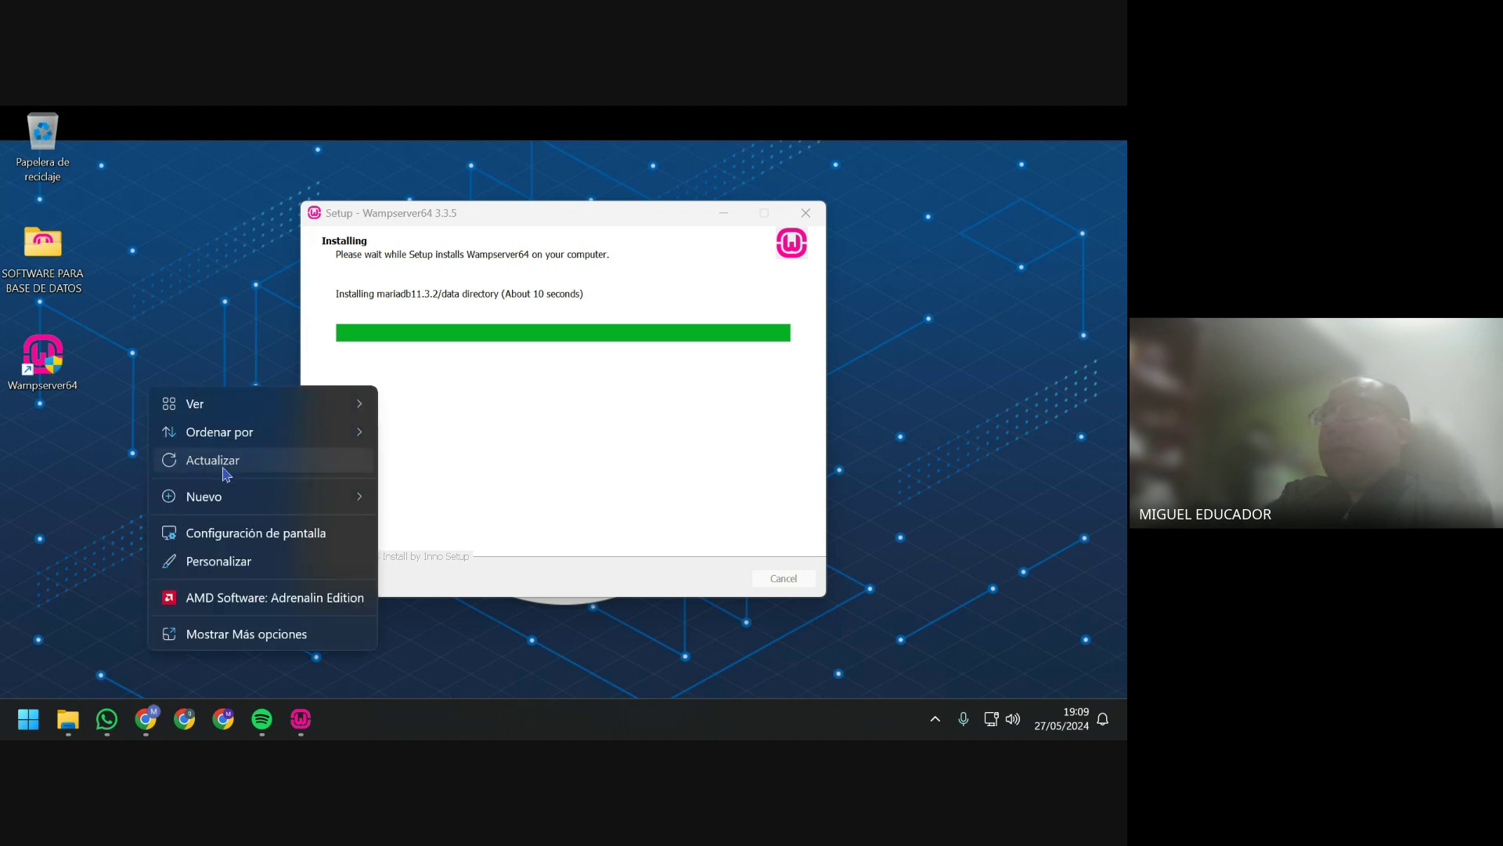
left_click(221, 462)
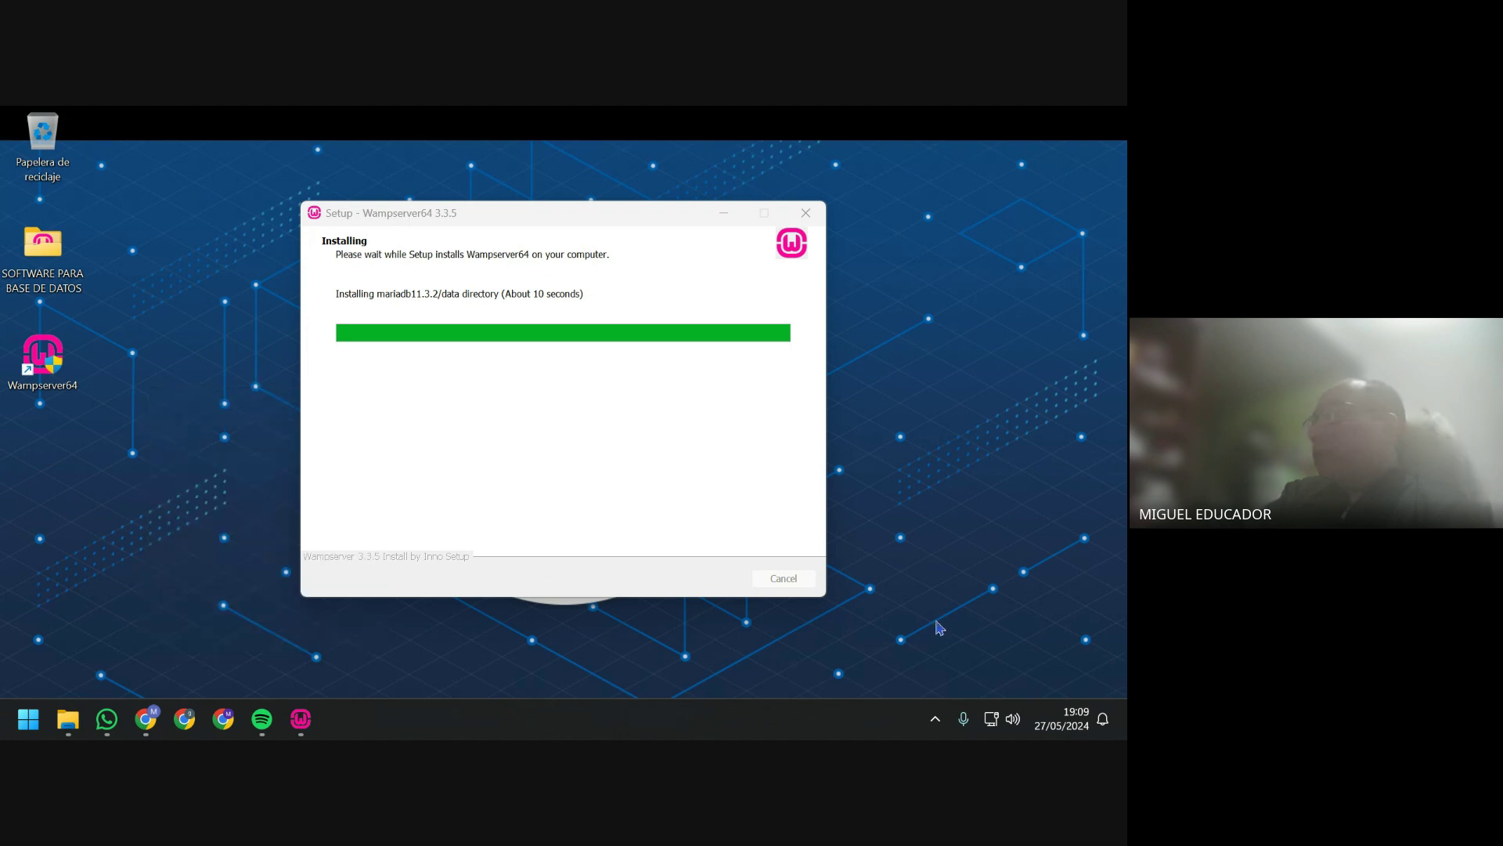
left_click(936, 720)
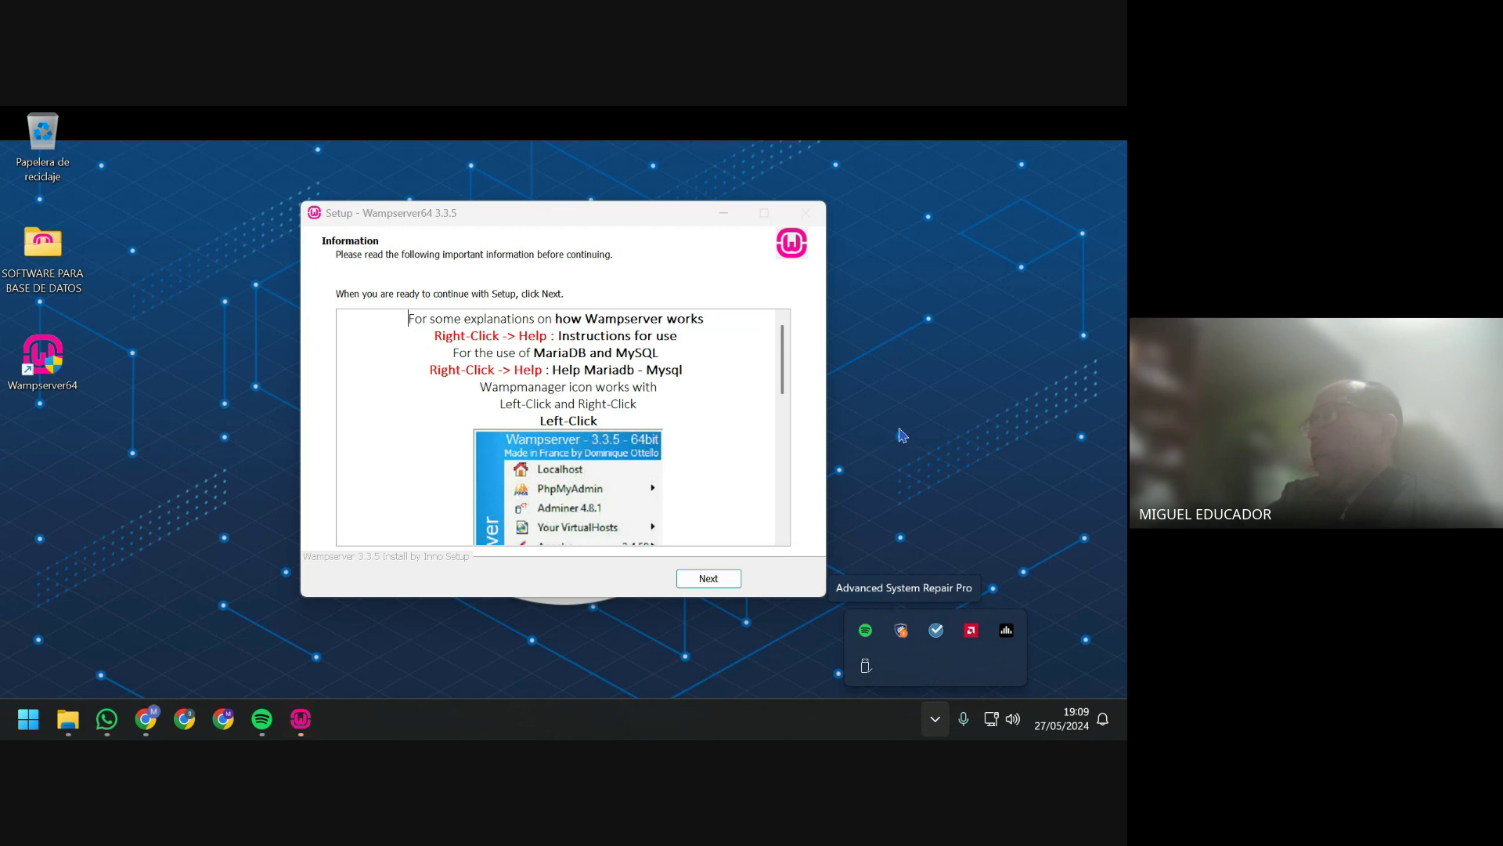
Continue past the setup information page and finish the Wampserver64 3.3.5 installation.
left_click(787, 553)
left_click(733, 584)
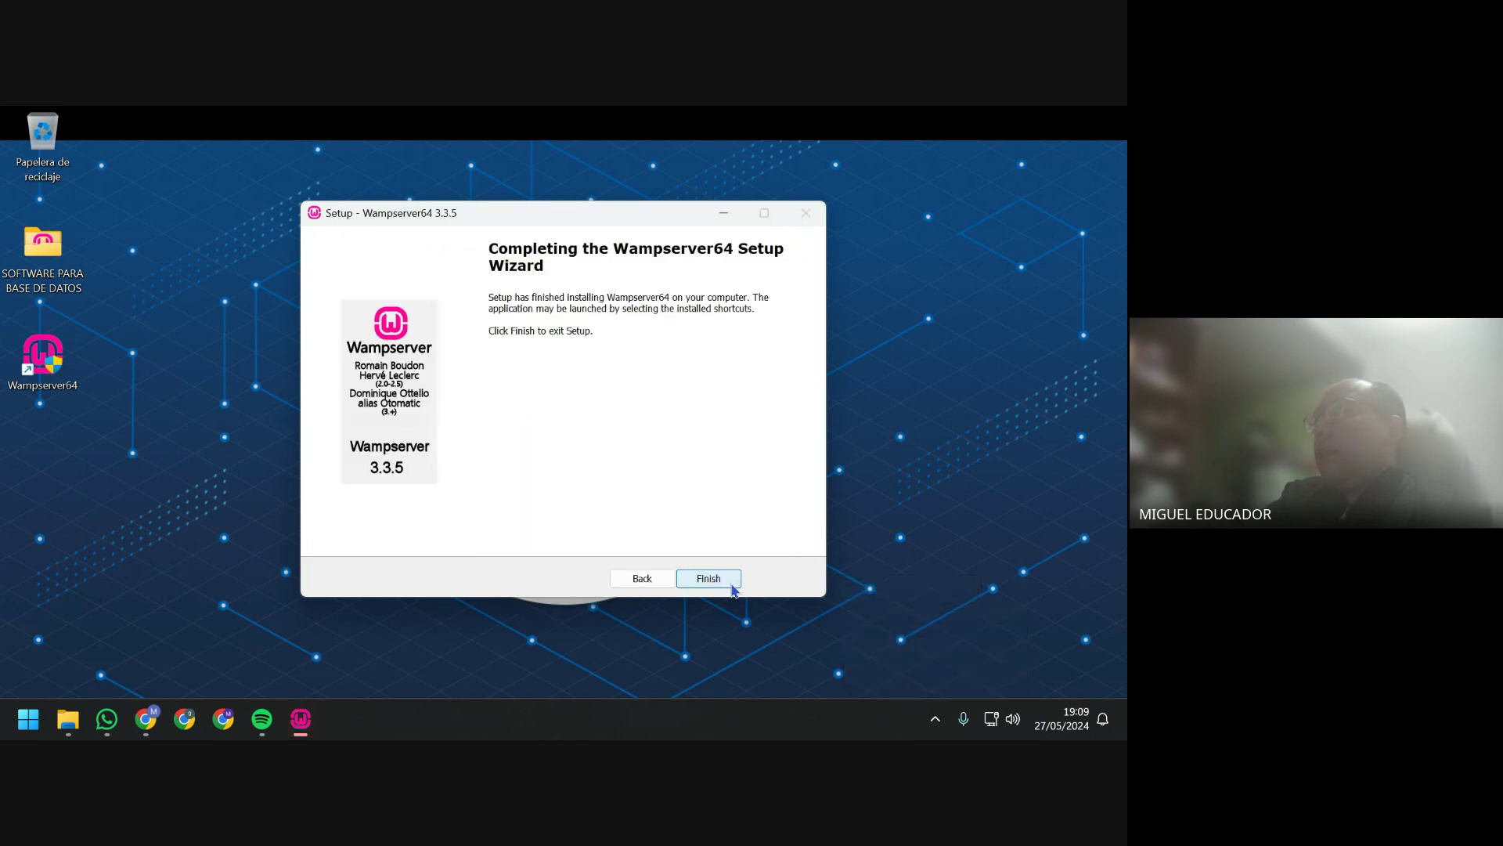
left_click(733, 586)
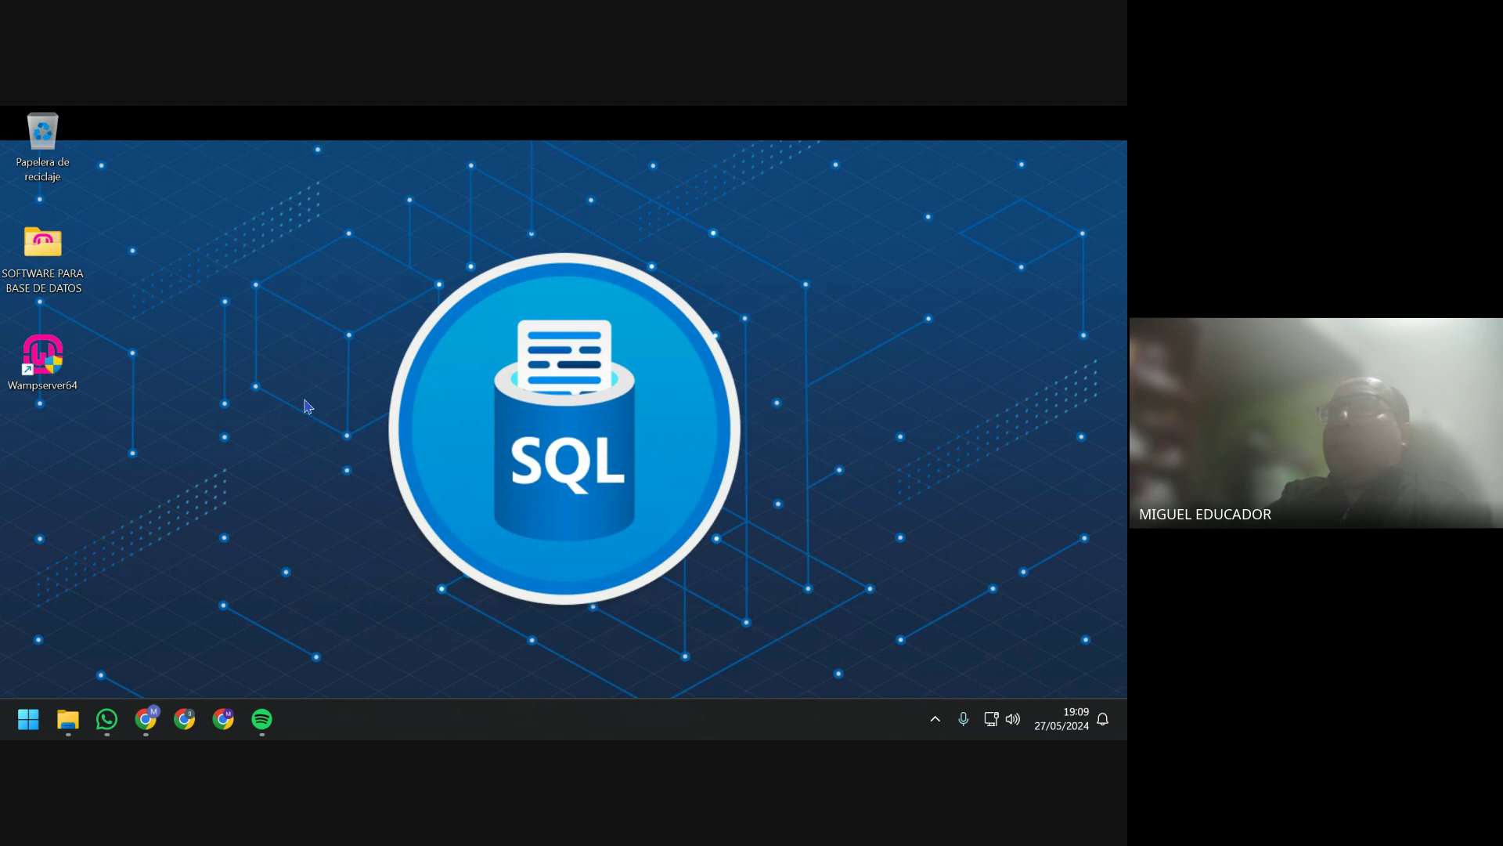
Refresh the desktop and move the SOFTWARE PARA BASE DE DATOS folder beside the recycle bin.
right_click(289, 225)
left_click(408, 301)
left_click_drag(66, 261, 119, 201)
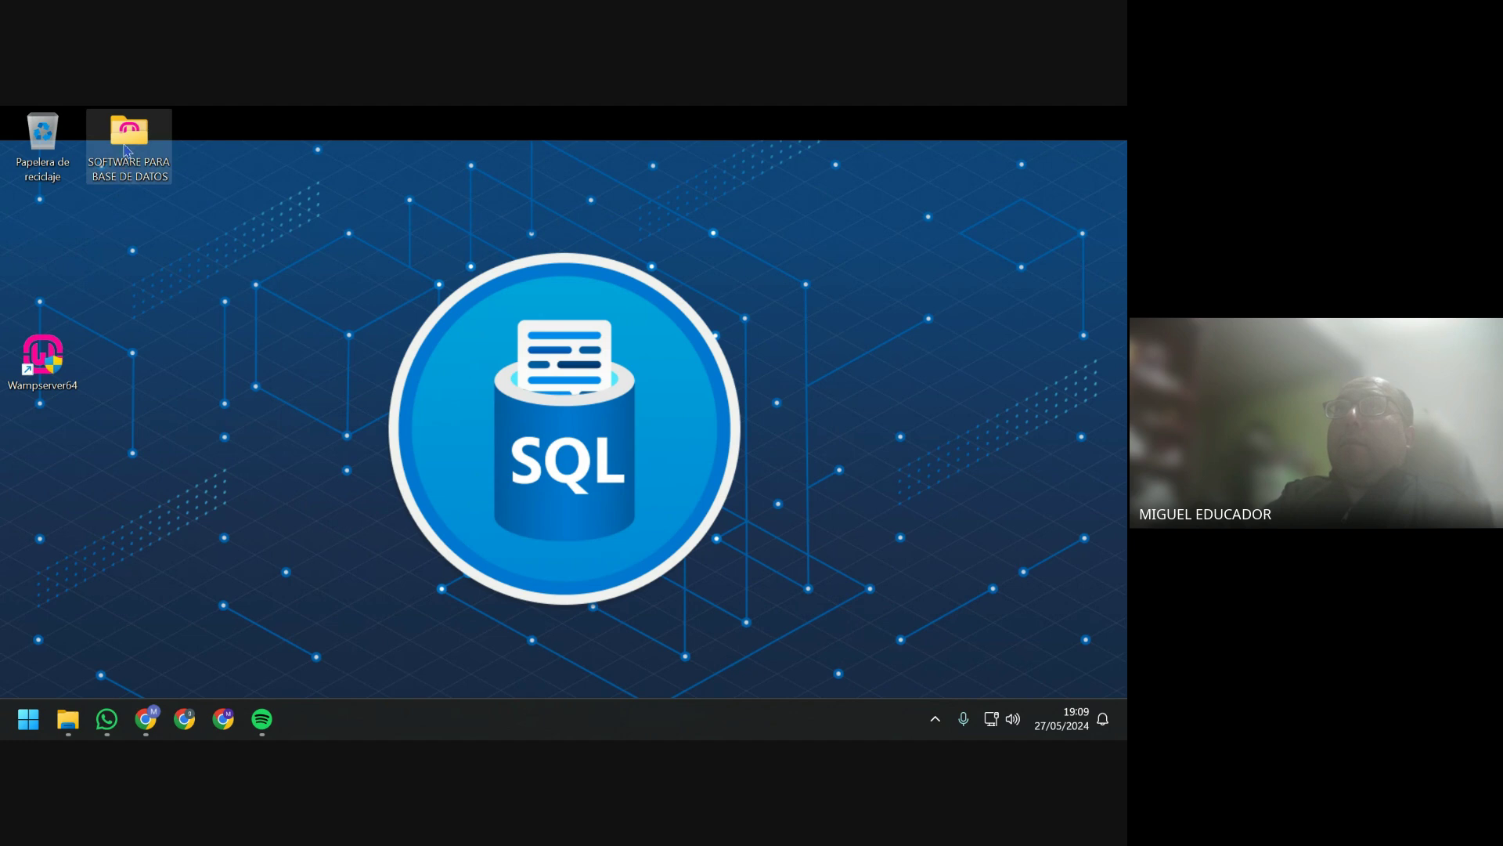
Rename the SOFTWARE PARA BASE DE DATOS folder to SOFTWARE PARA WEB through its properties.
right_click(126, 149)
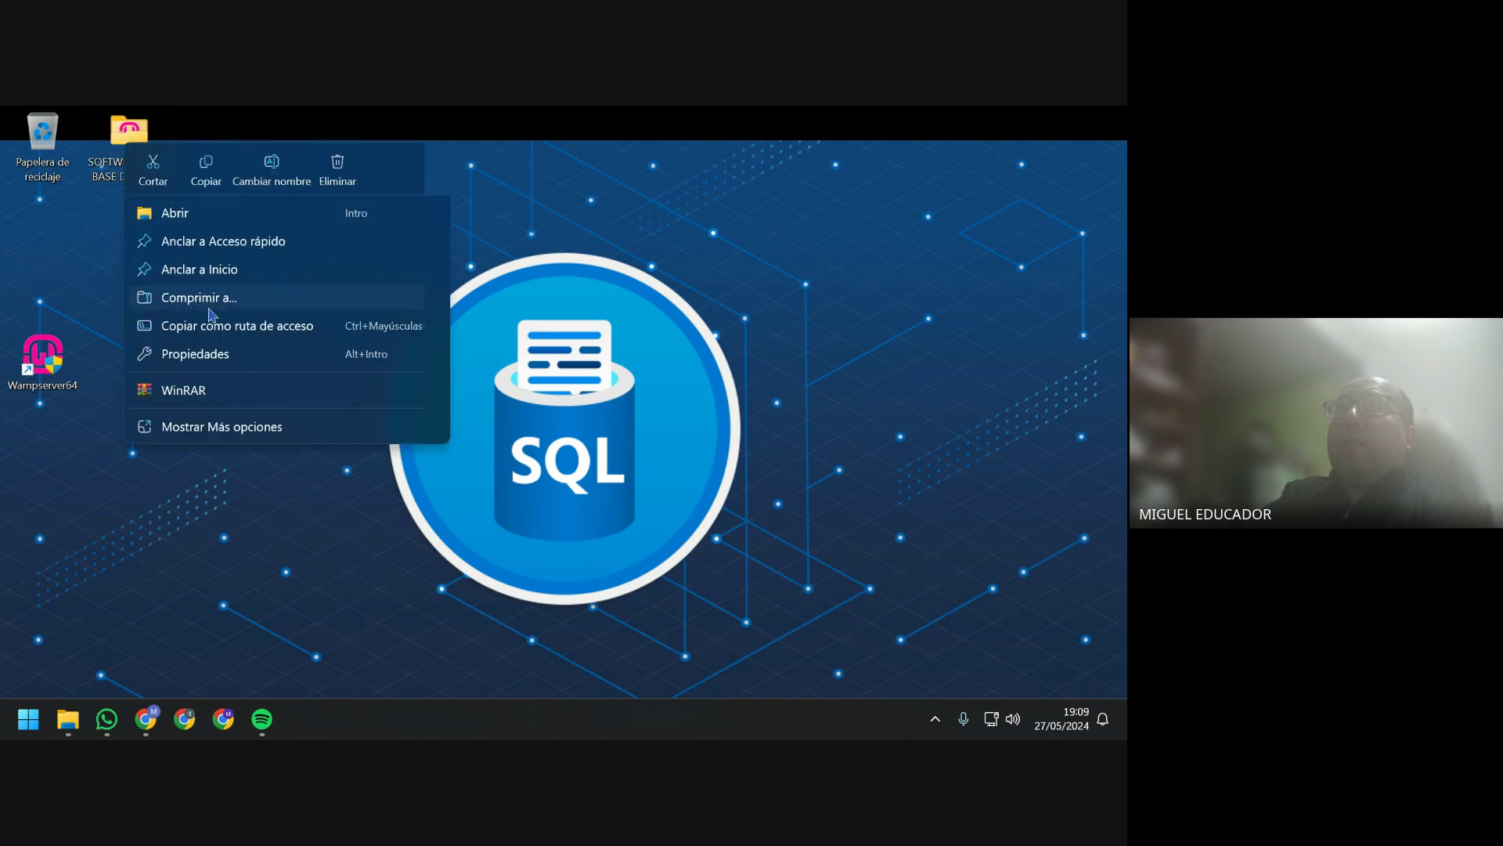
left_click(235, 353)
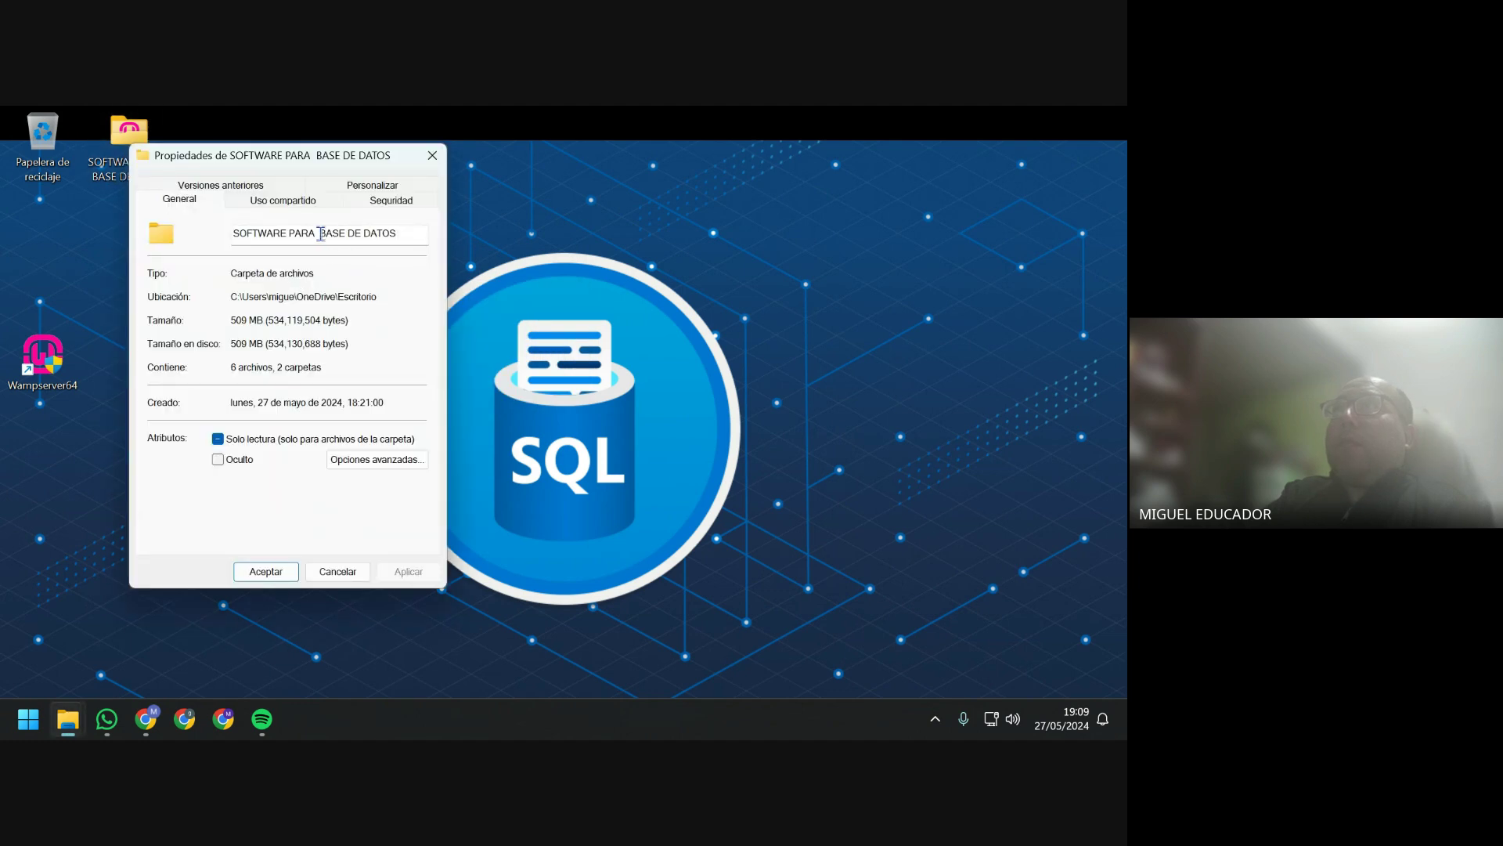
left_click_drag(320, 235, 429, 236)
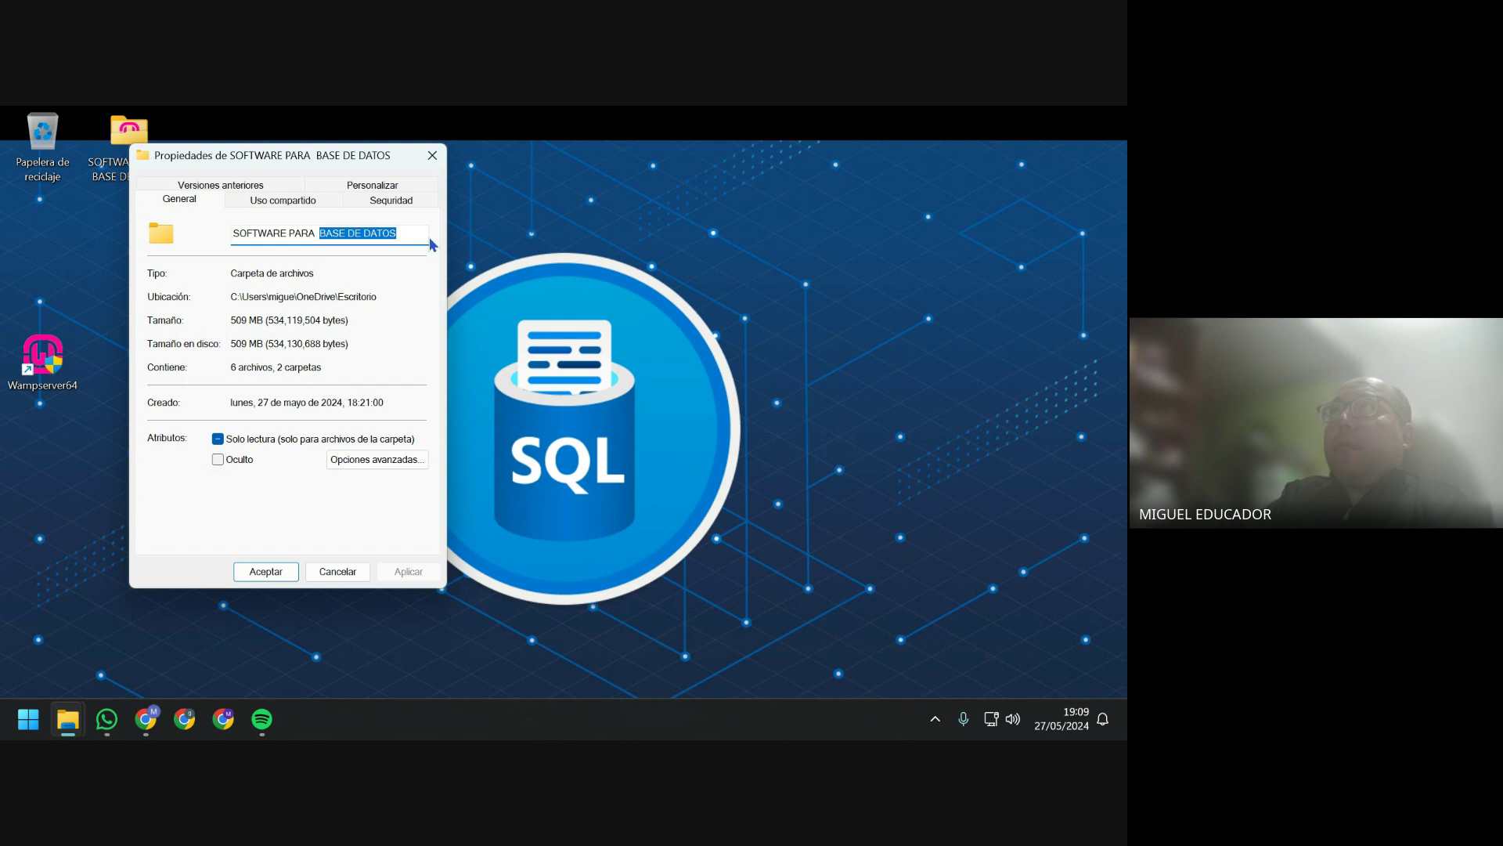
type("WEB")
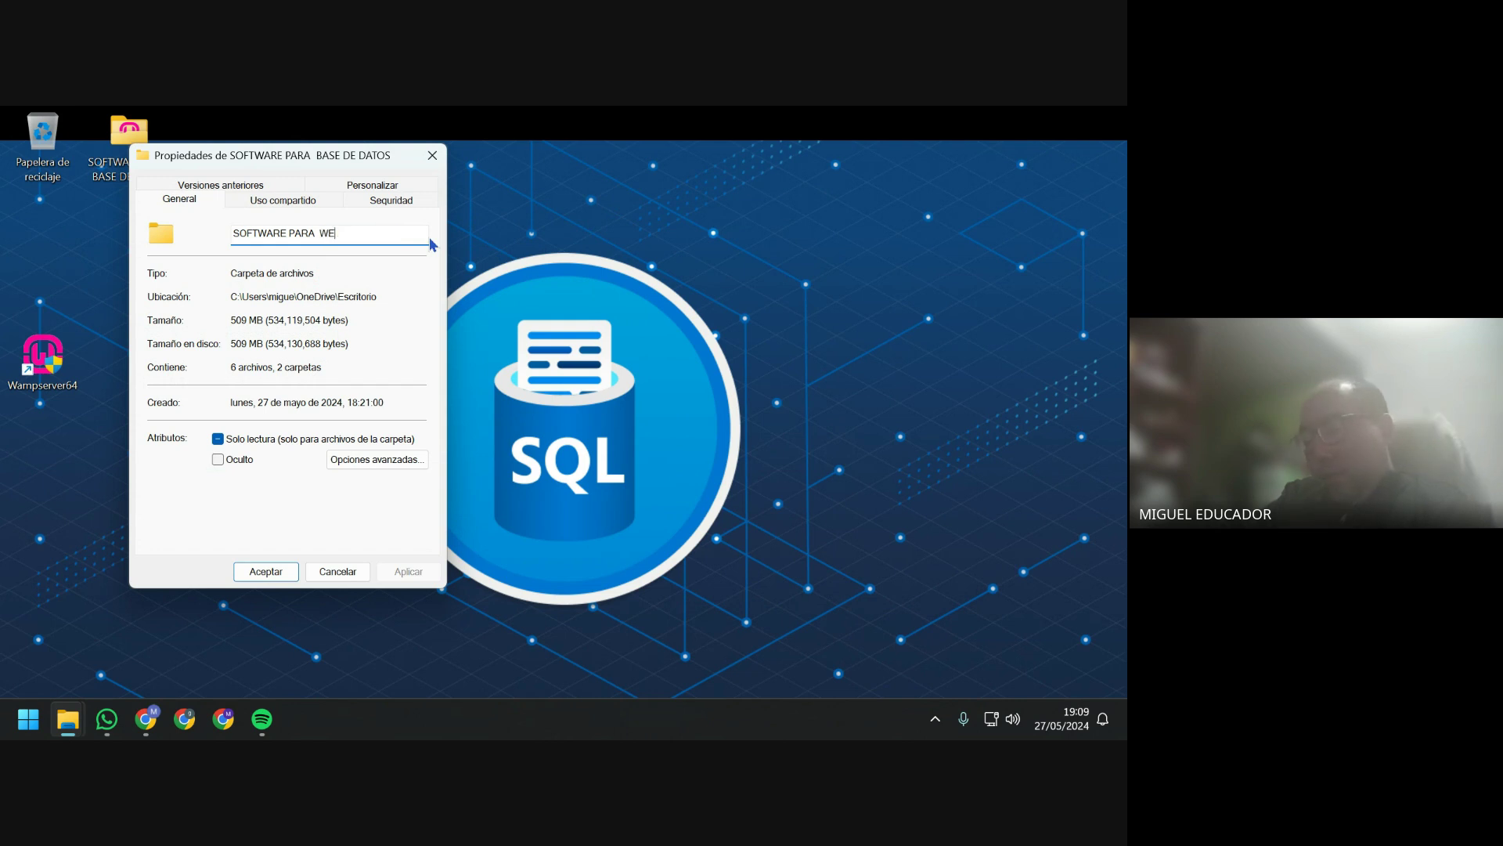
left_click(501, 219)
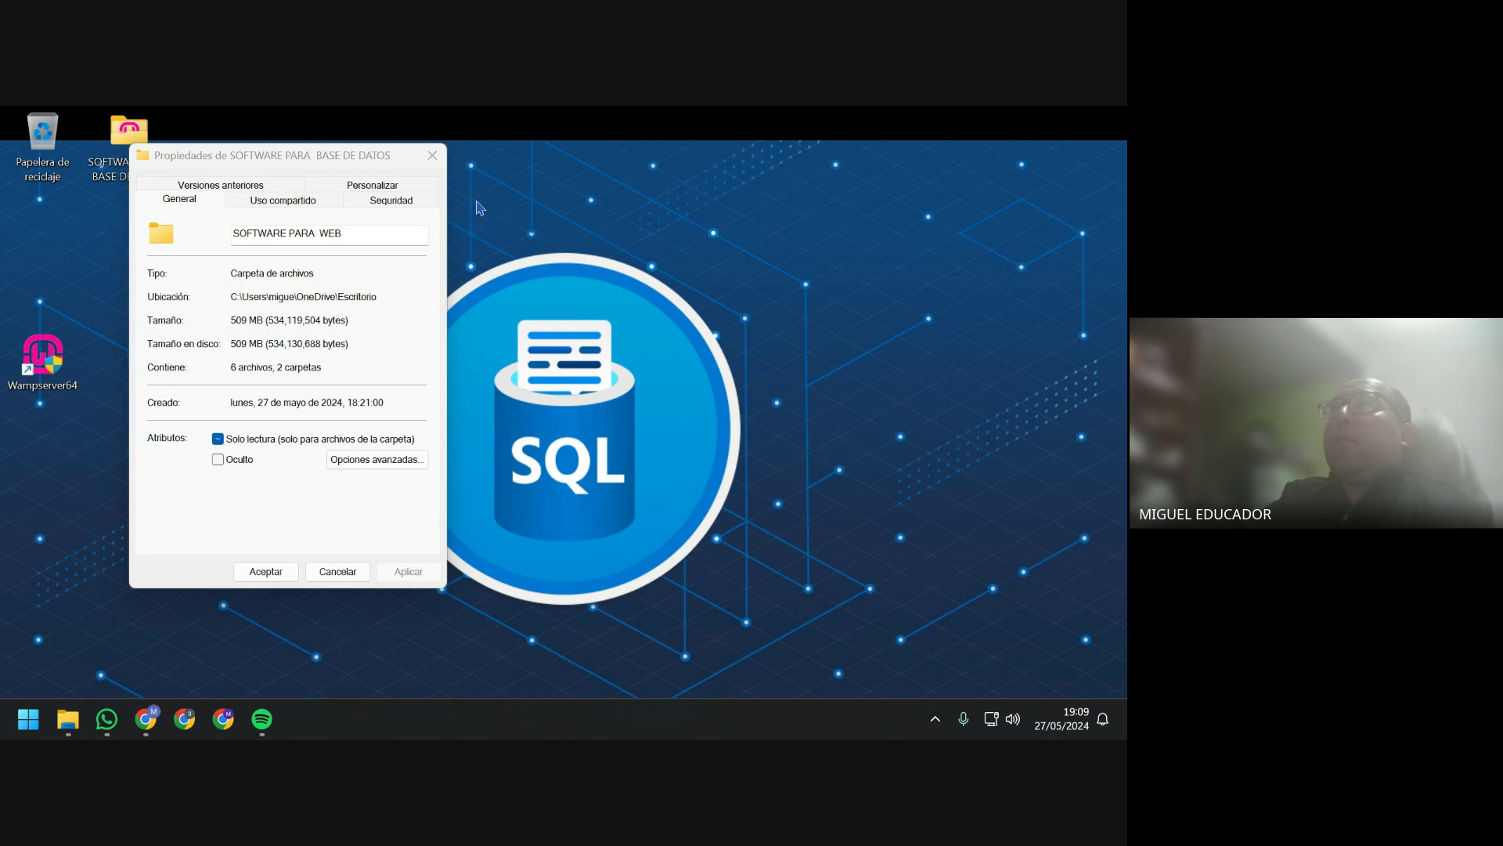
left_click(284, 572)
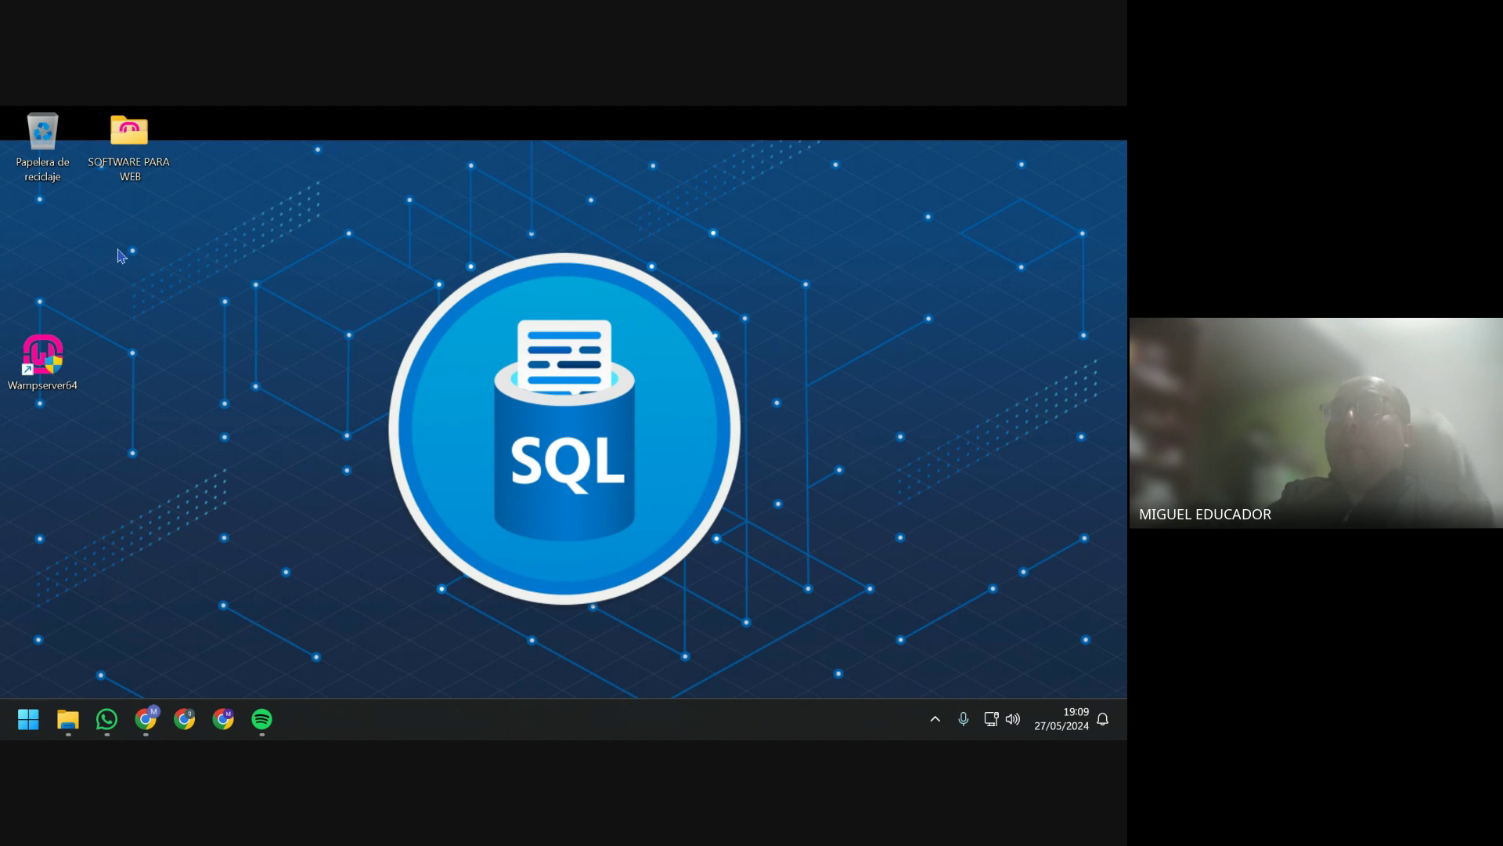
Bring up the open SOFTWARE PARA WEB folder window that holds the VS C 2010 and VS C 2012 folders.
right_click(133, 142)
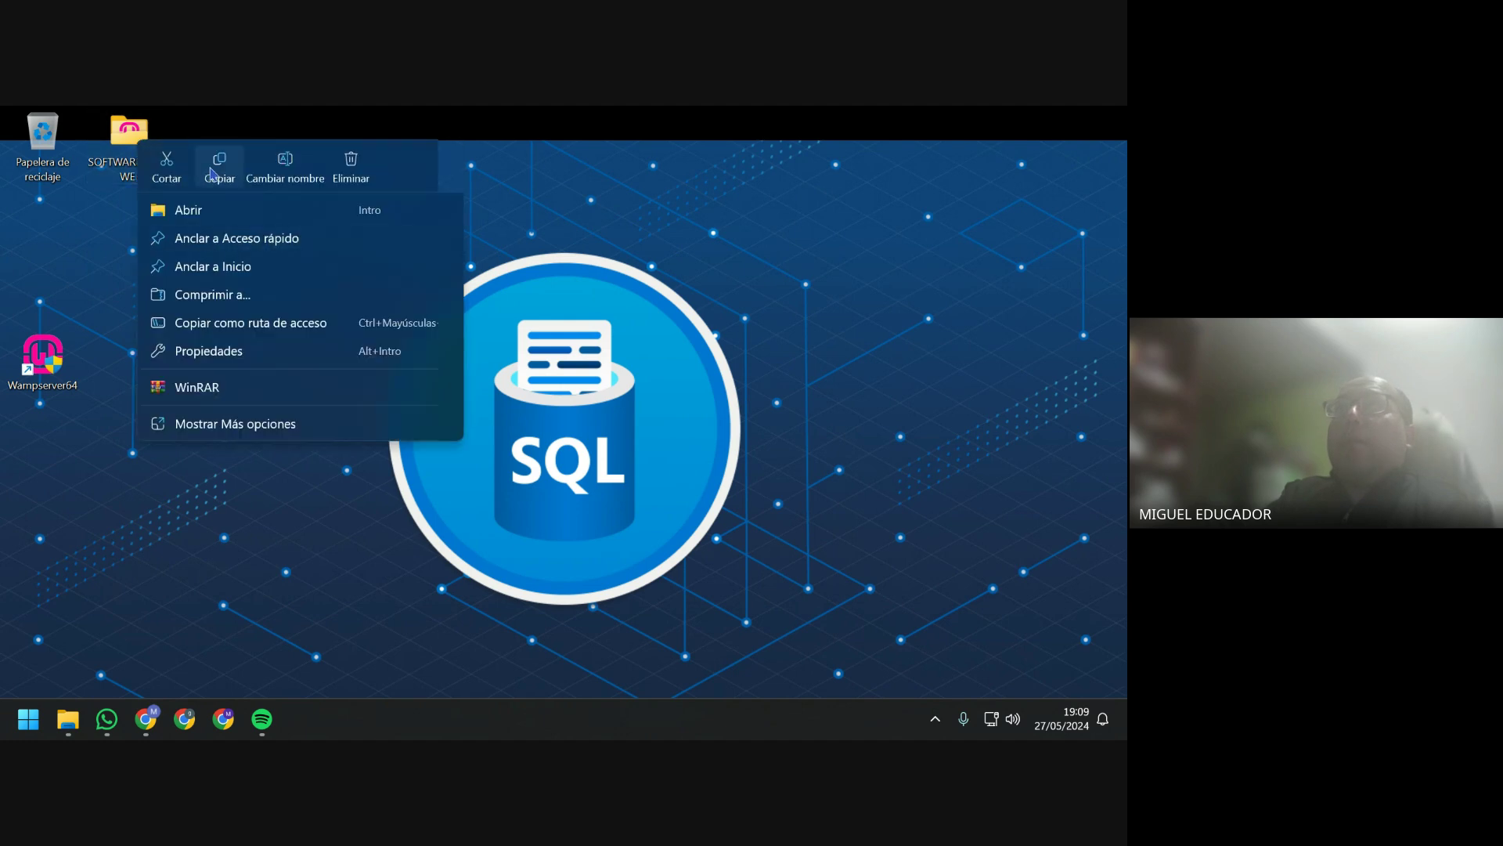
key("Escape")
mouse_move(59, 729)
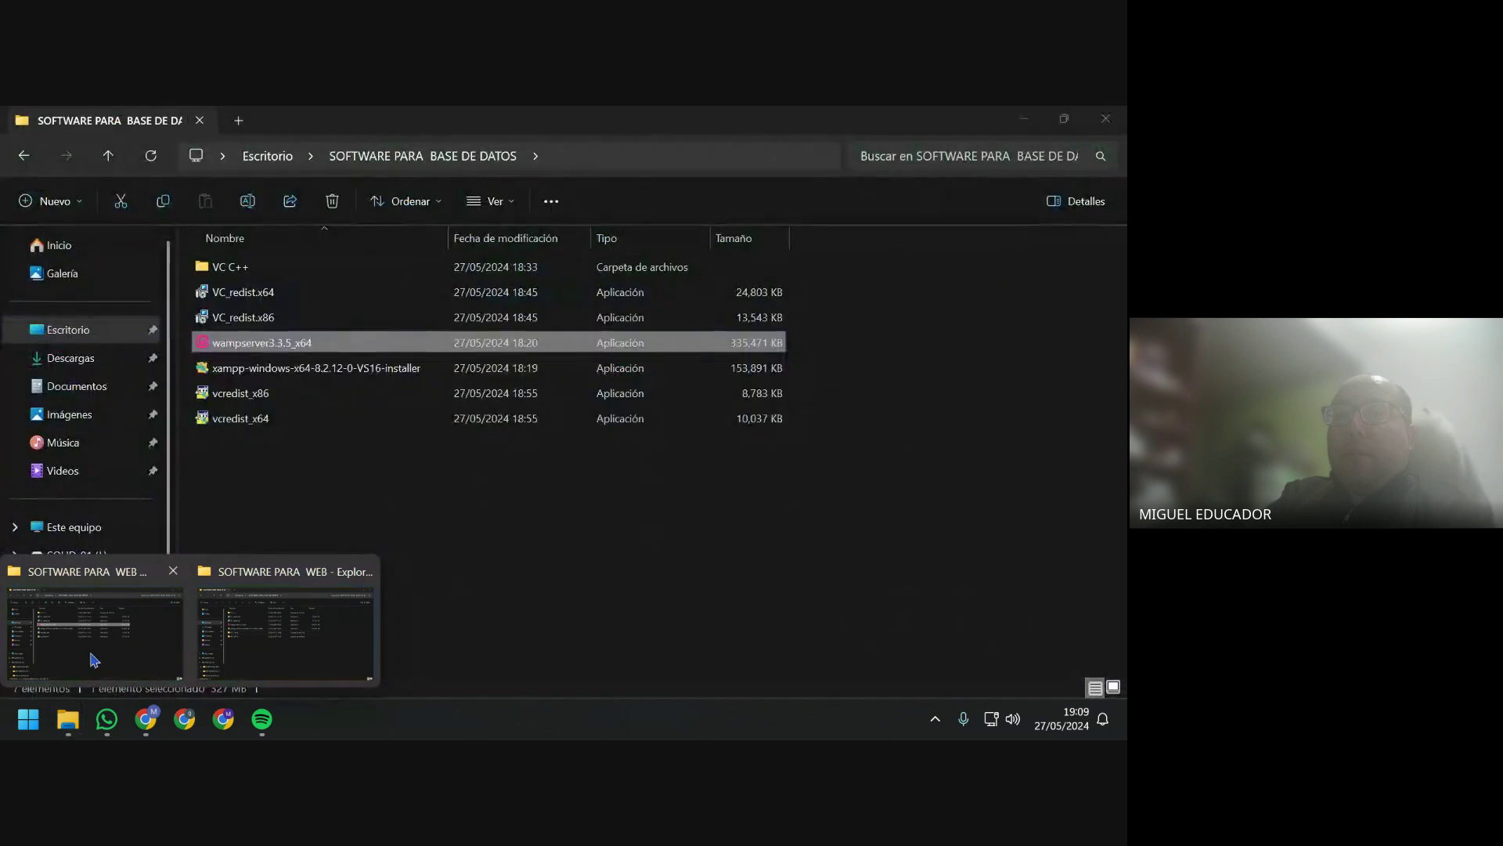
left_click(285, 631)
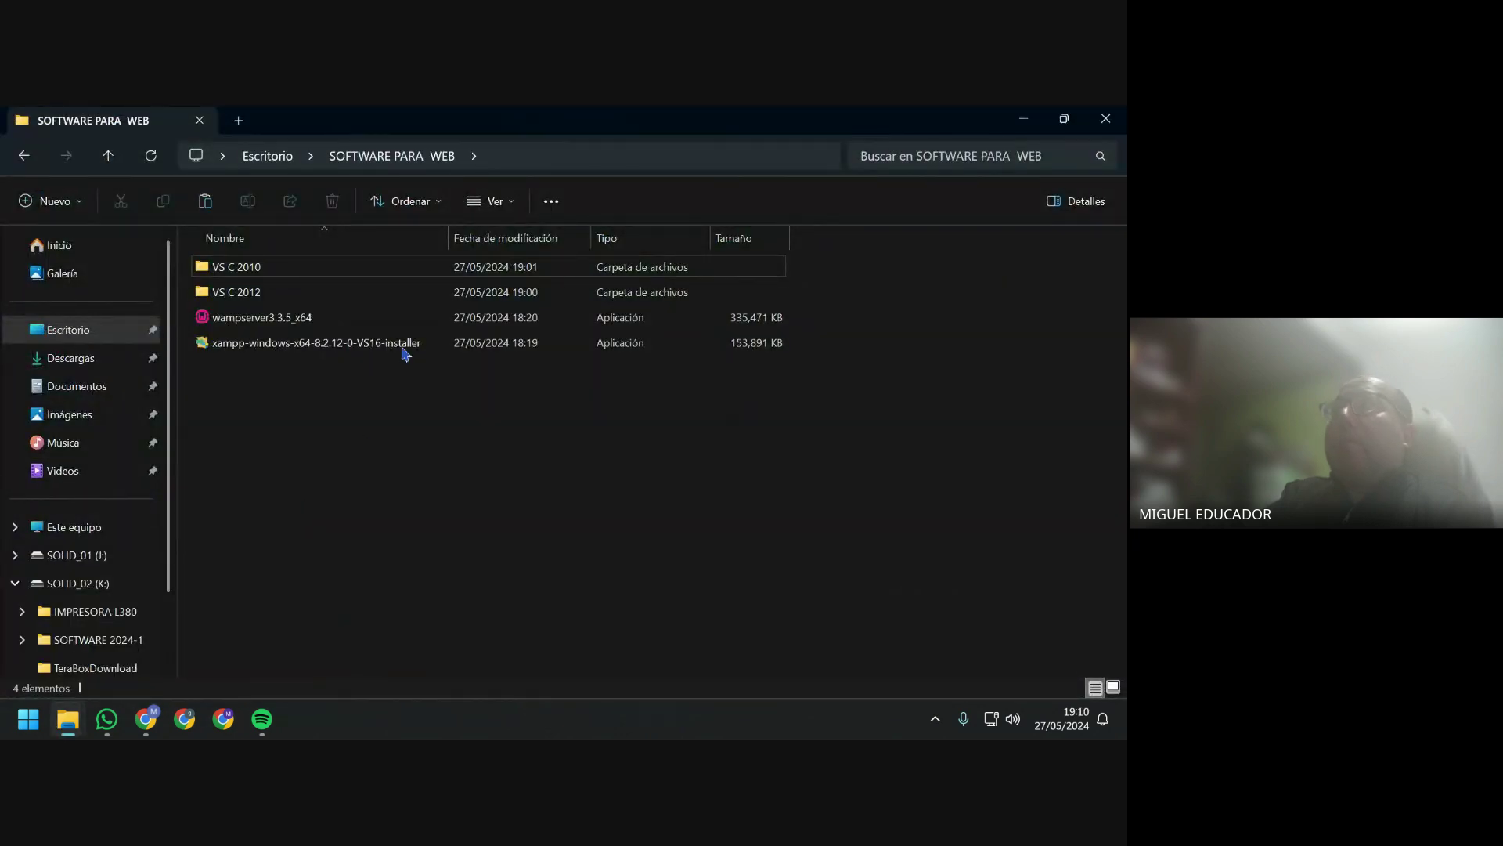
Open the SOFTWARE 2024-1 folder on the SOLID_02 (K:) drive and fit the name column to the full folder names.
left_click(1105, 118)
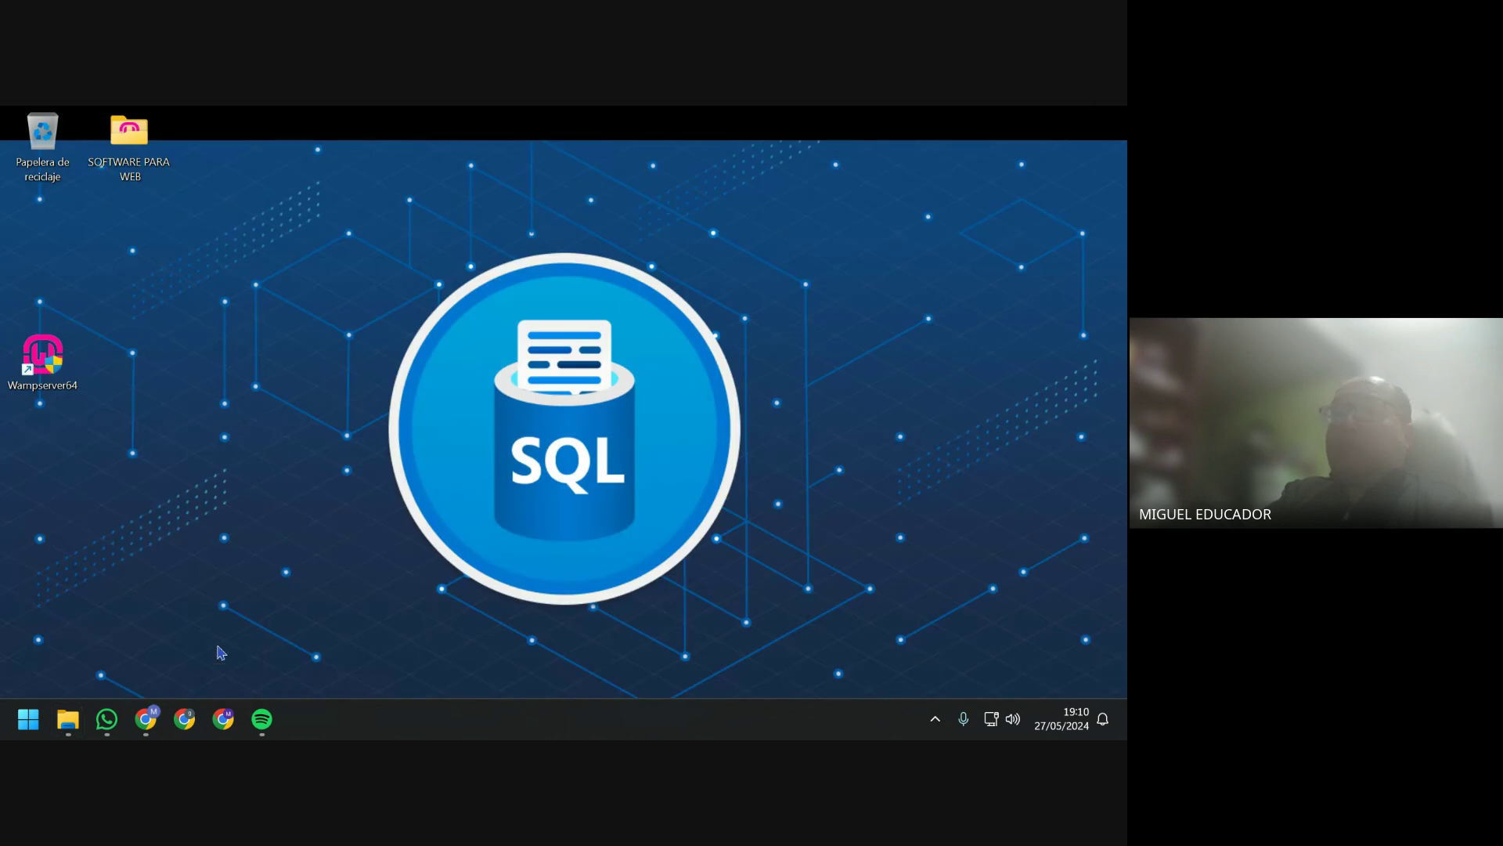
left_click(94, 618)
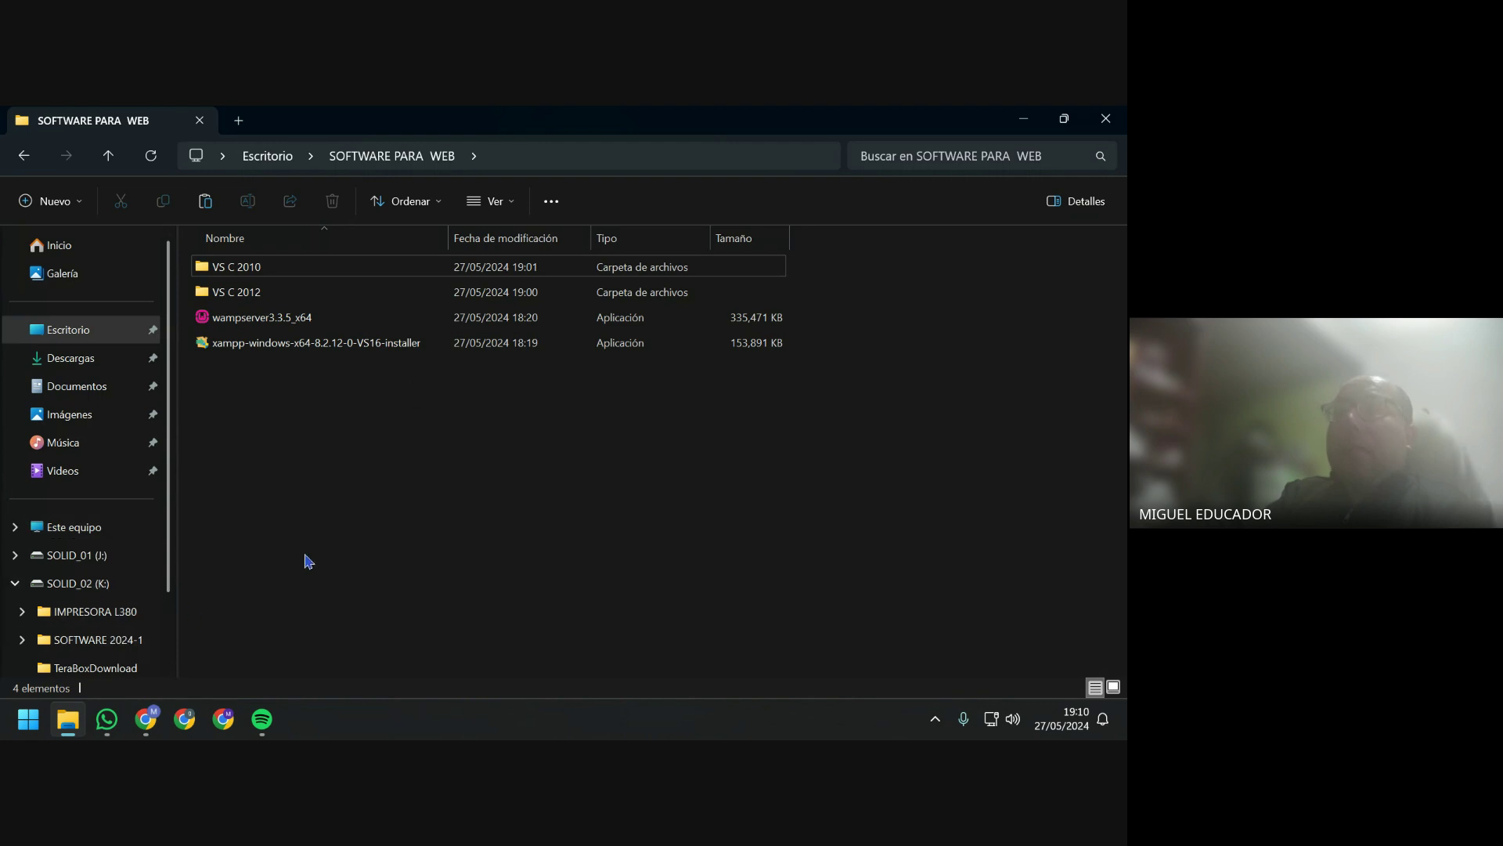
left_click(61, 647)
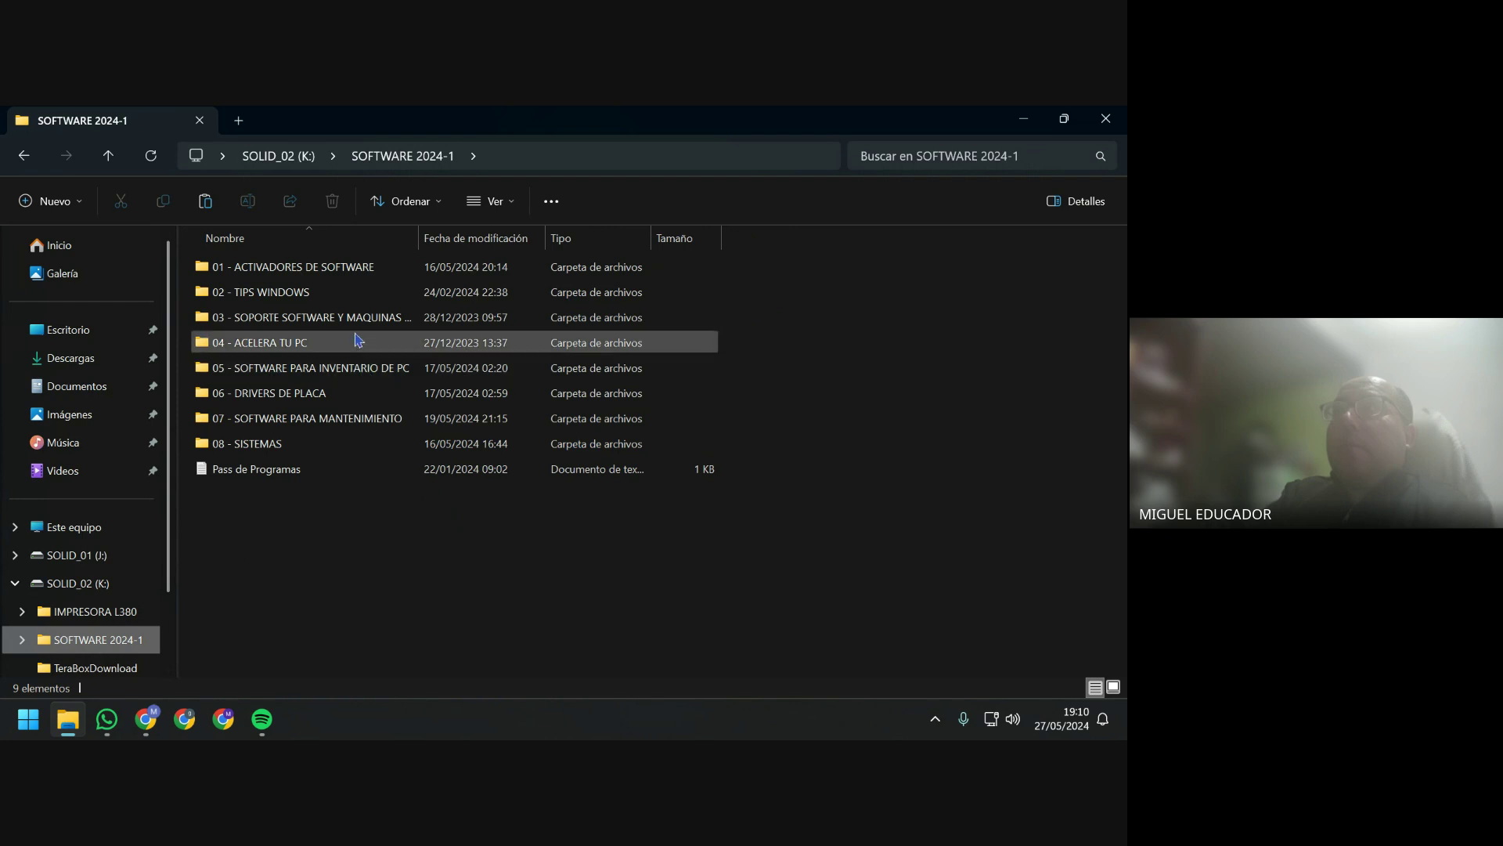
double_click(421, 233)
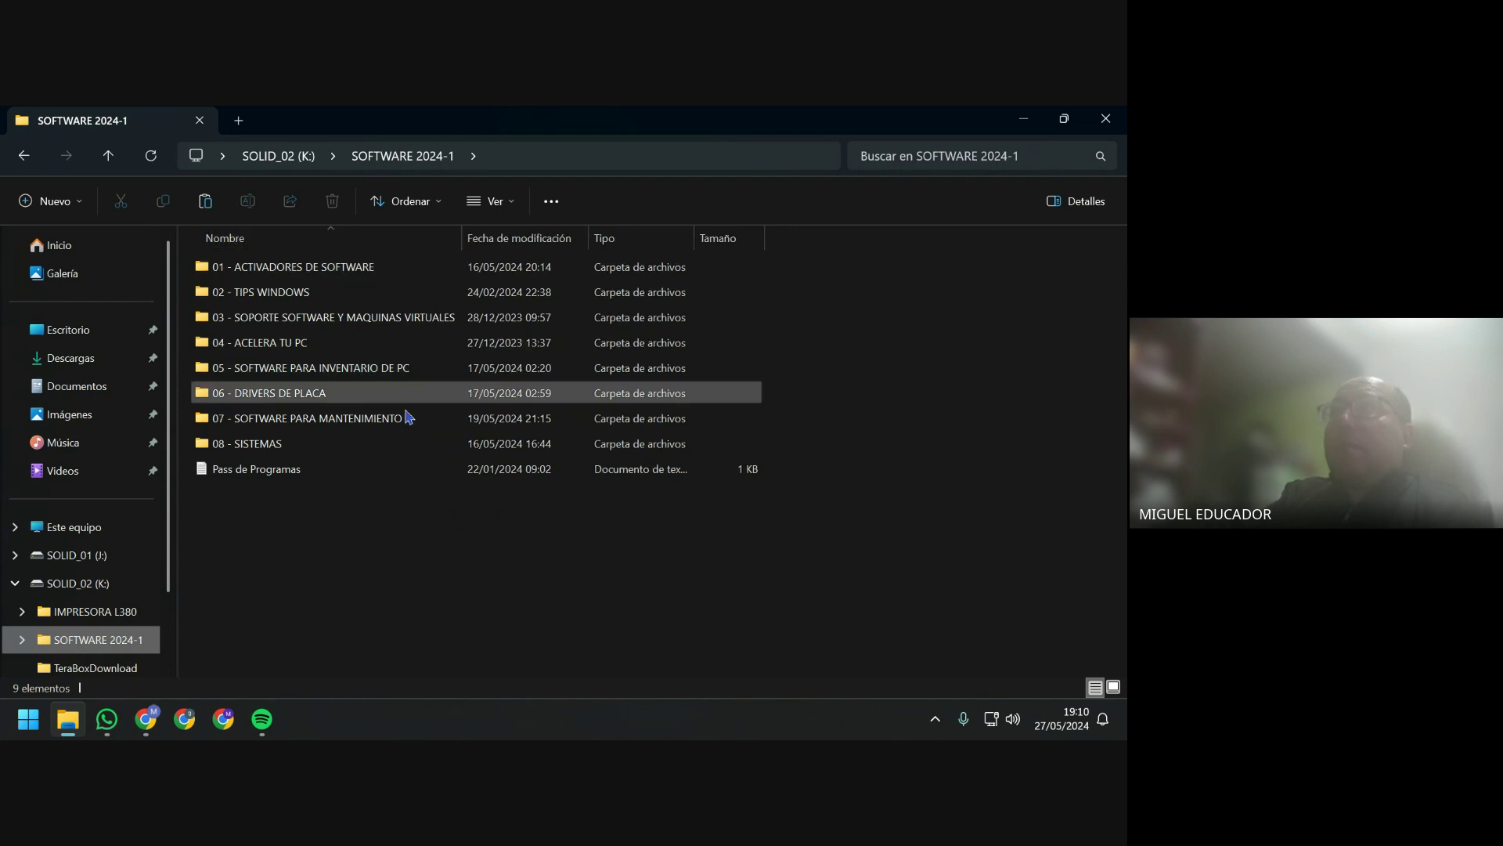
Check the 08 - SISTEMAS folder, return to SOFTWARE 2024-1 and paste the copied SOFTWARE PARA WEB folder there.
double_click(364, 443)
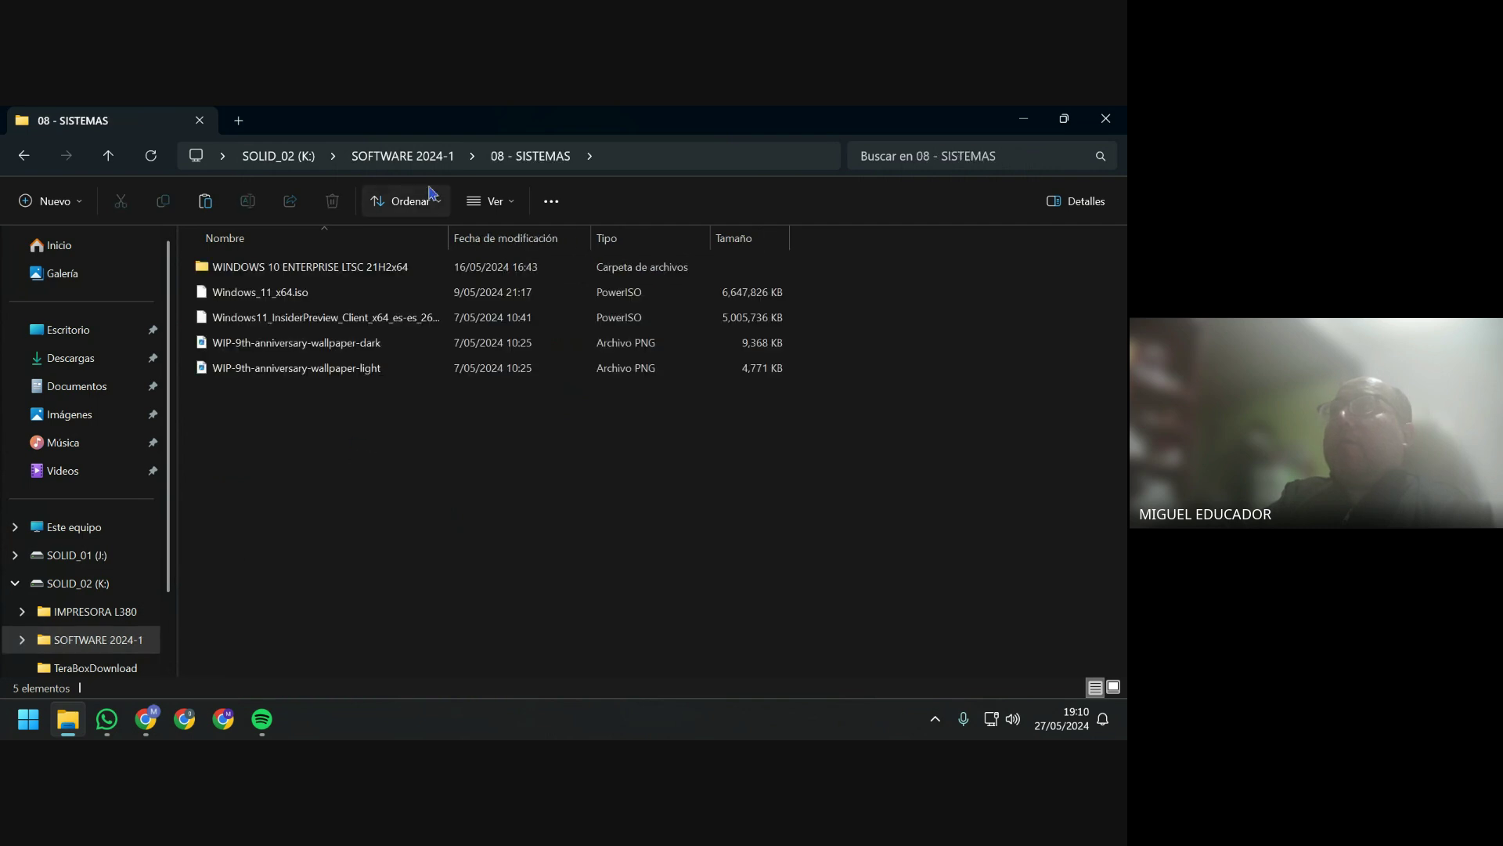
left_click(423, 157)
right_click(319, 554)
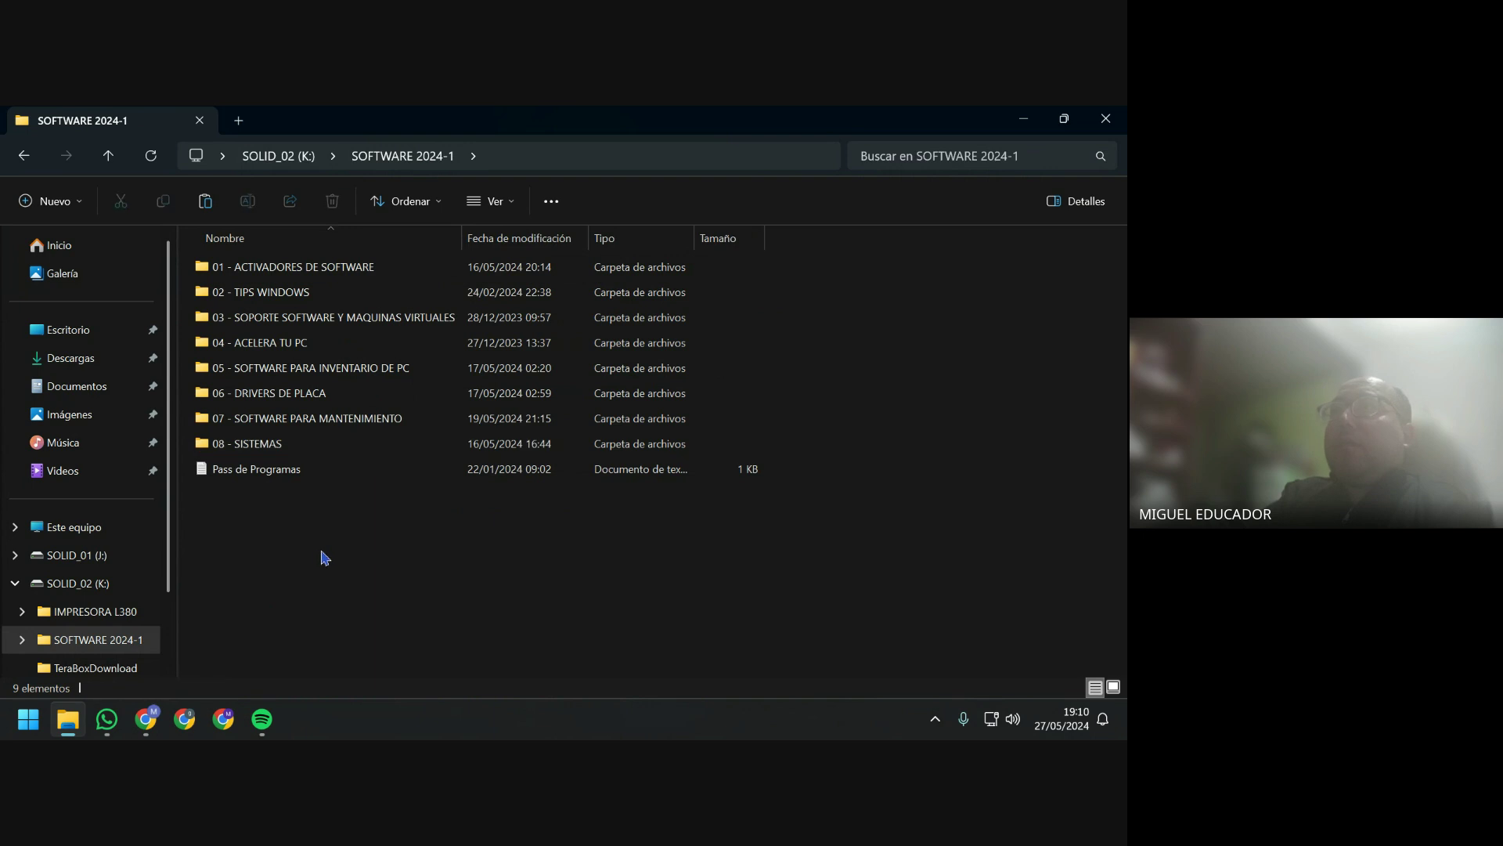
key("Escape")
key("ctrl+v")
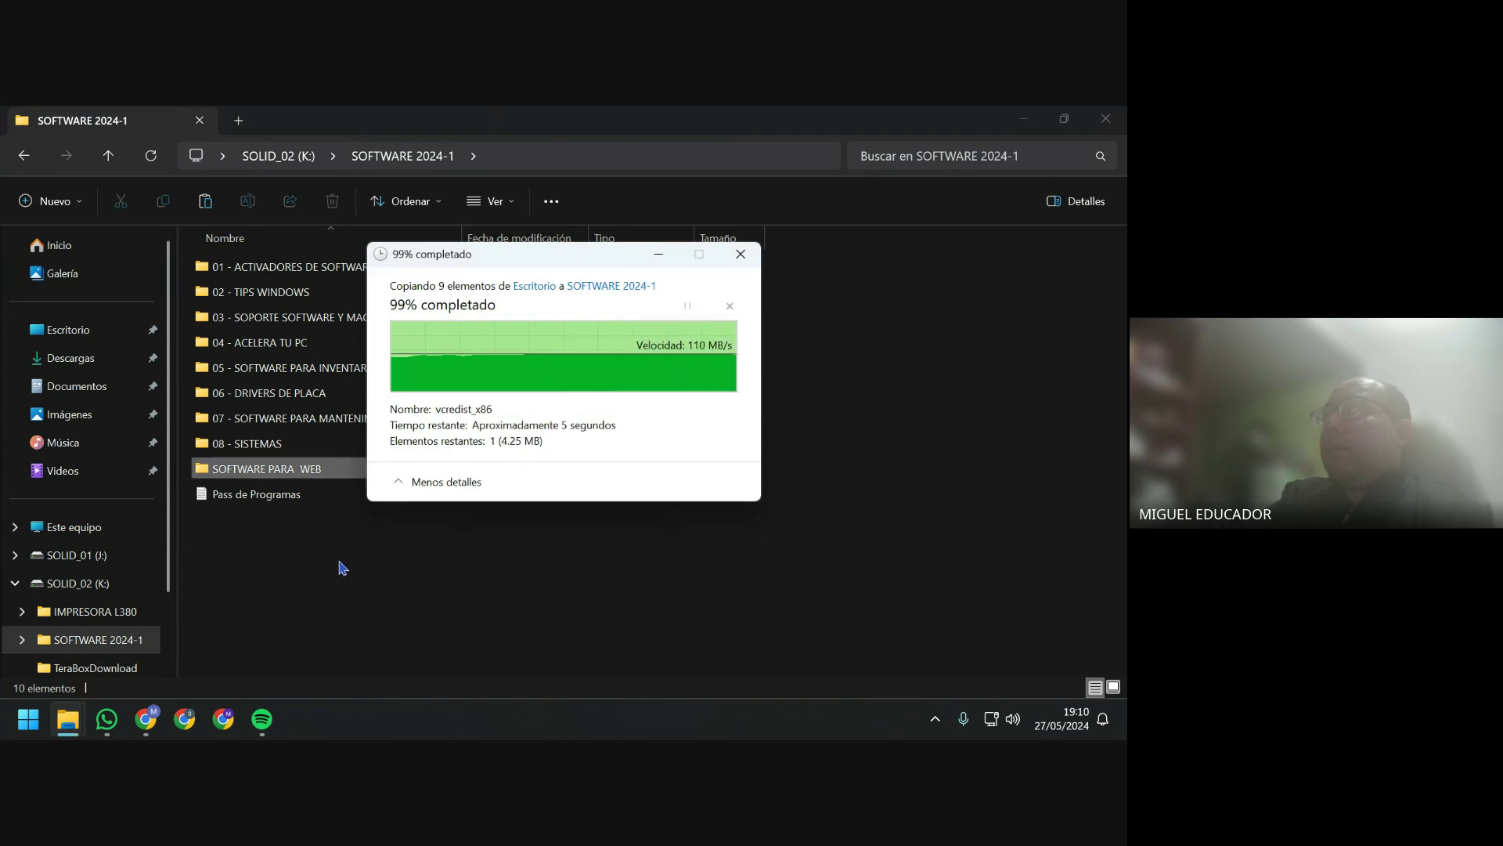
Rename the pasted folder to 09 - SOFTWARE PARA WEB and close the SOFTWARE 2024-1 window.
key("F2")
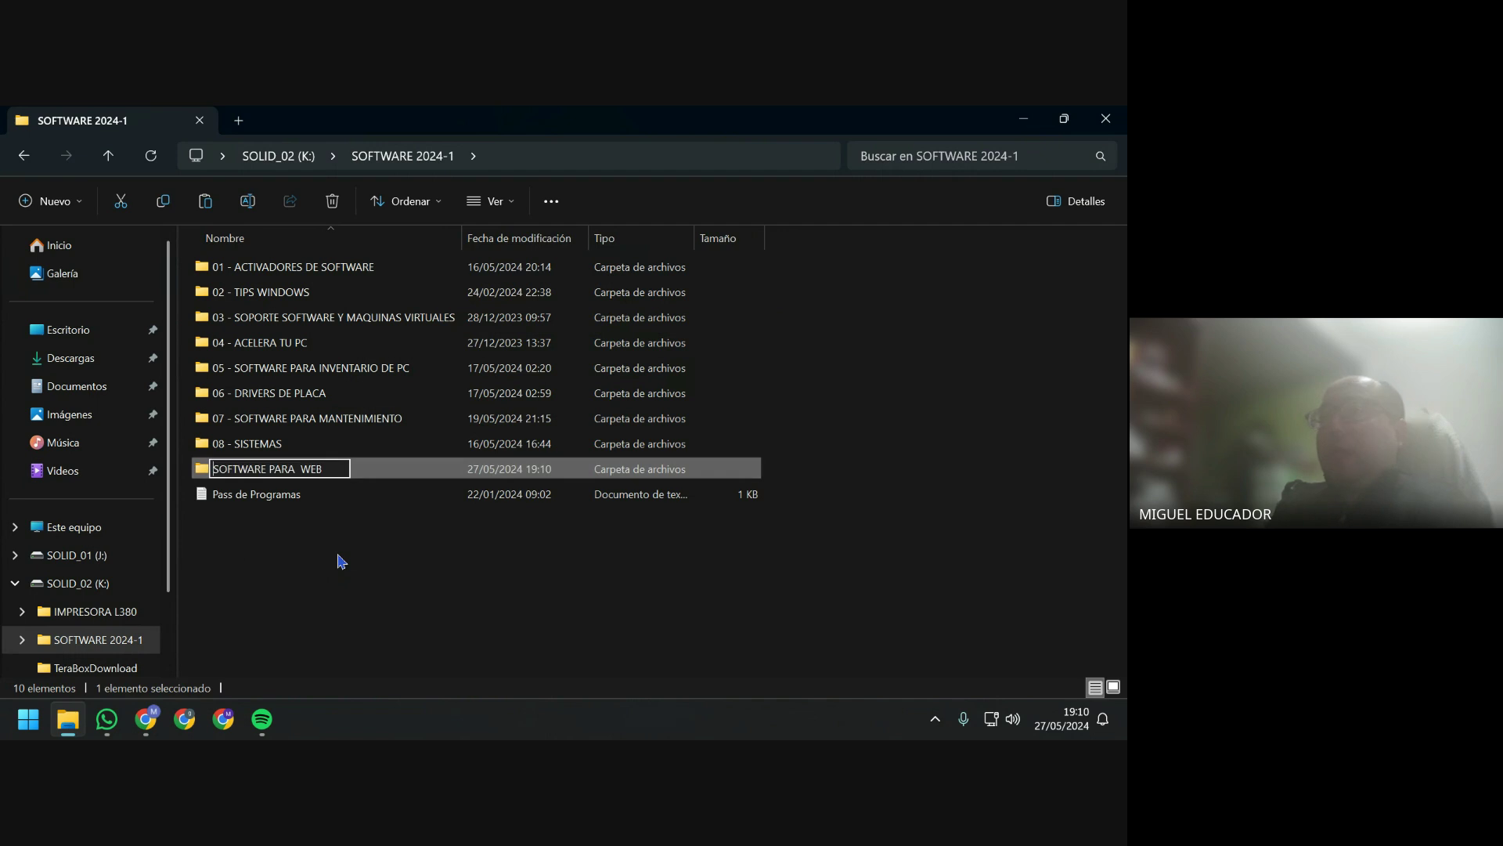
key("Home")
type("09 -")
key("Return")
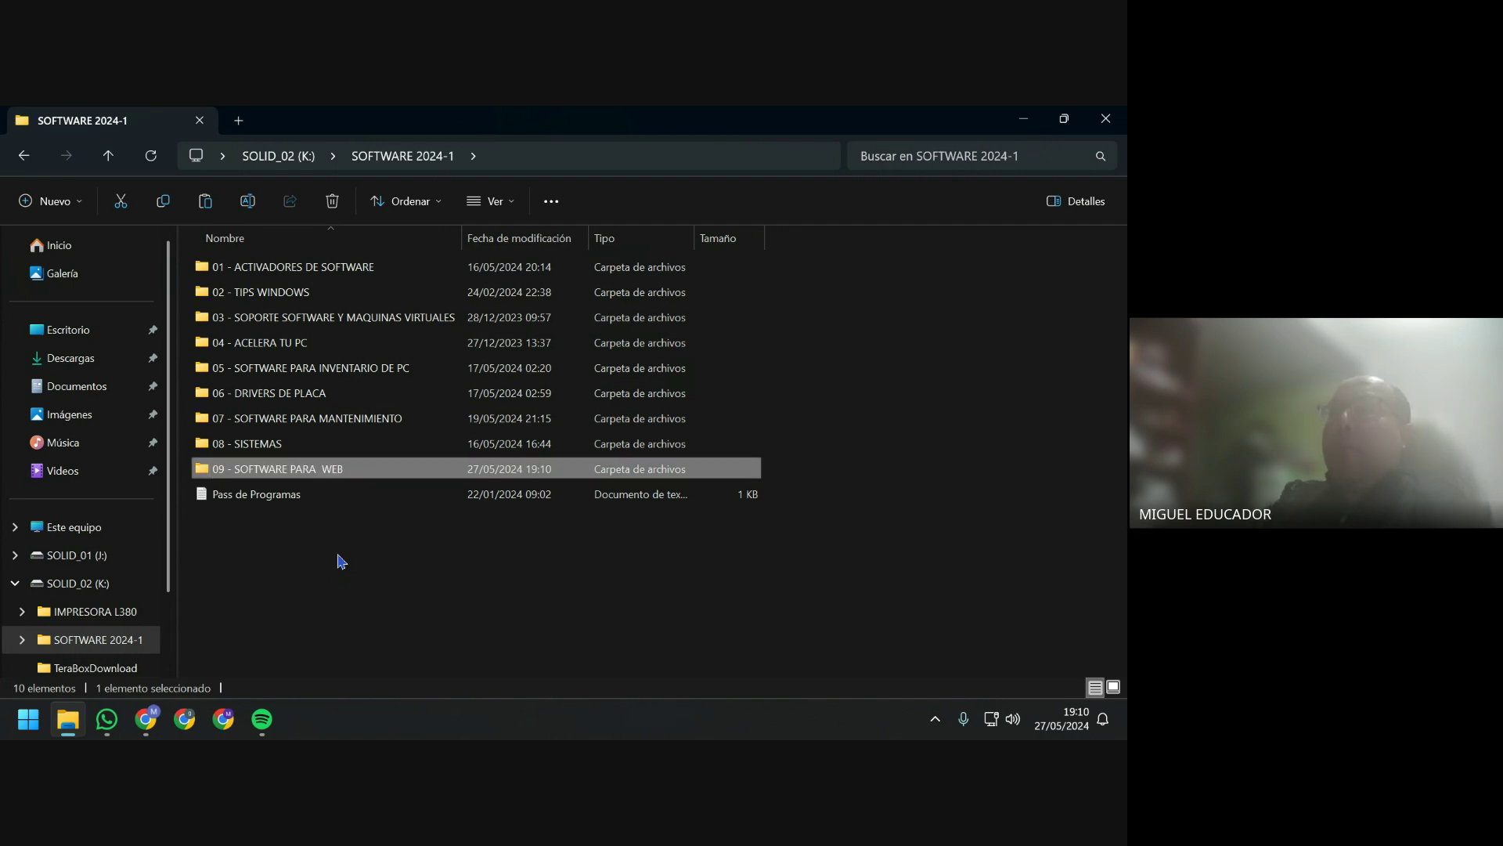
left_click(1105, 118)
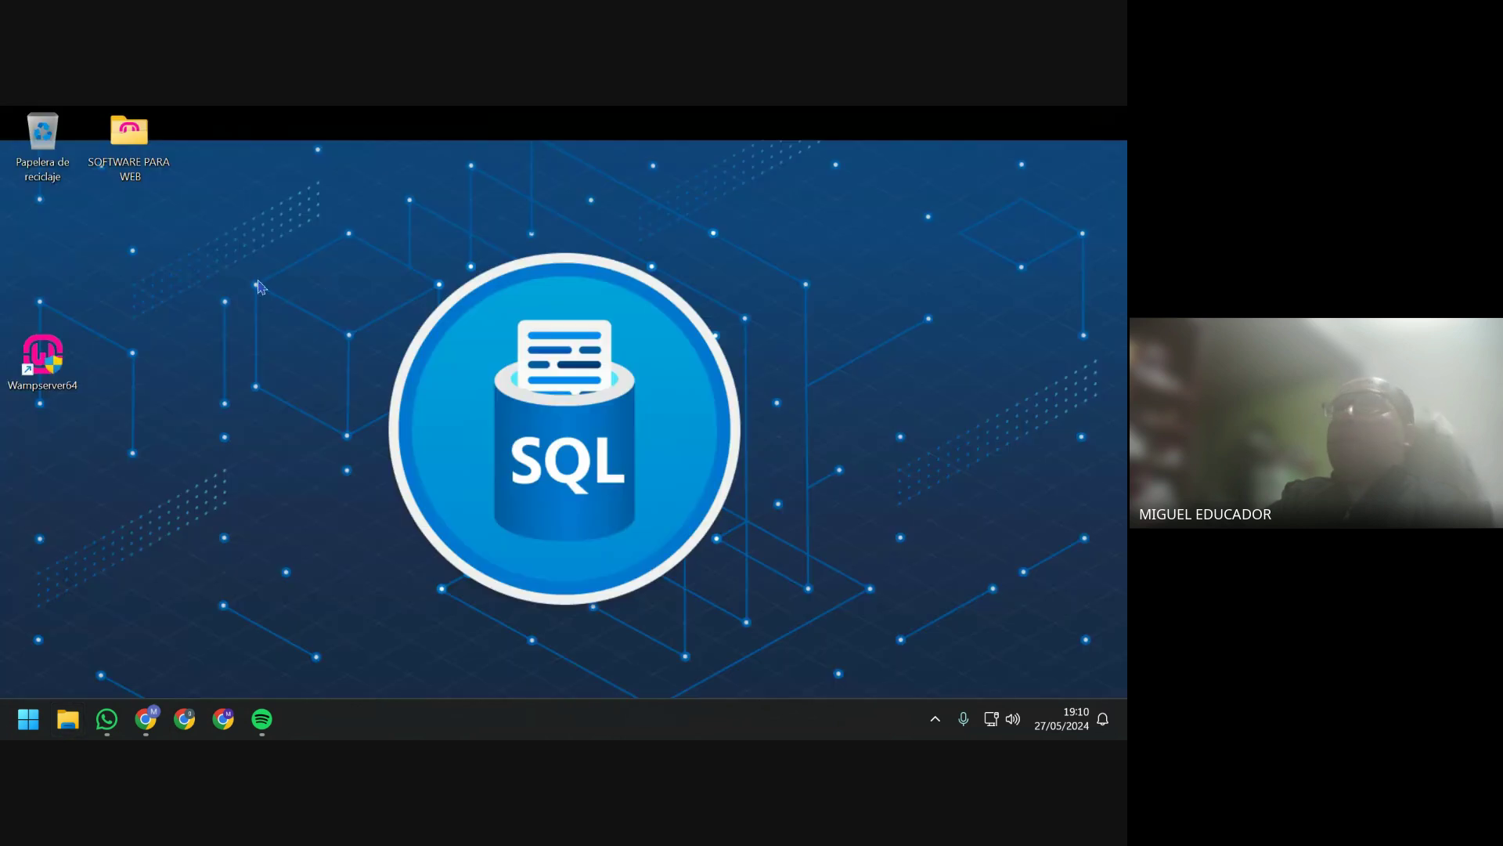
Move the Wampserver64 desktop shortcut directly below the recycle bin and start Wampserver from it.
left_click_drag(61, 373, 56, 263)
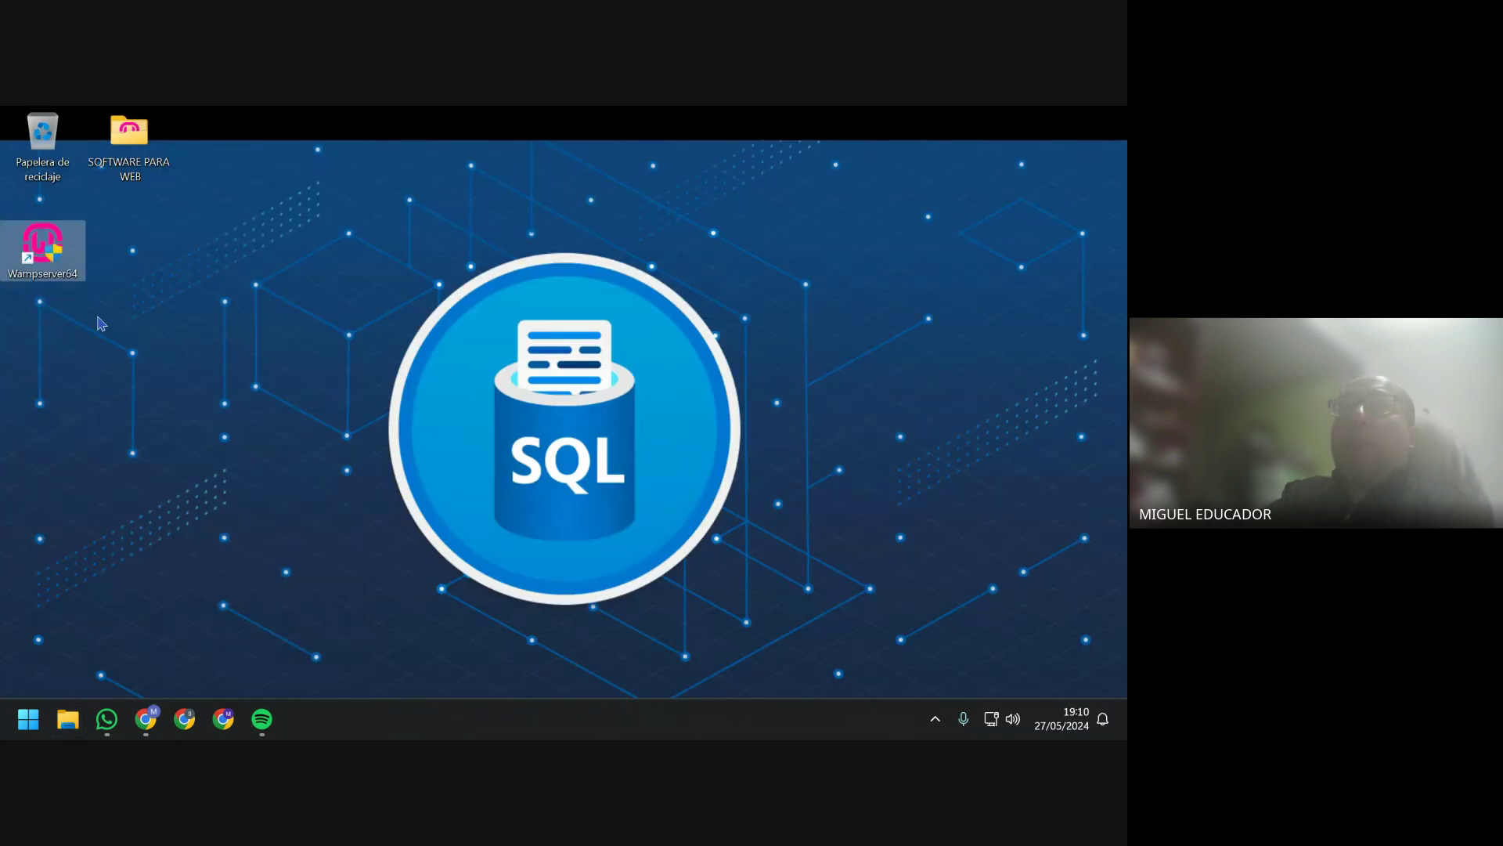
double_click(51, 252)
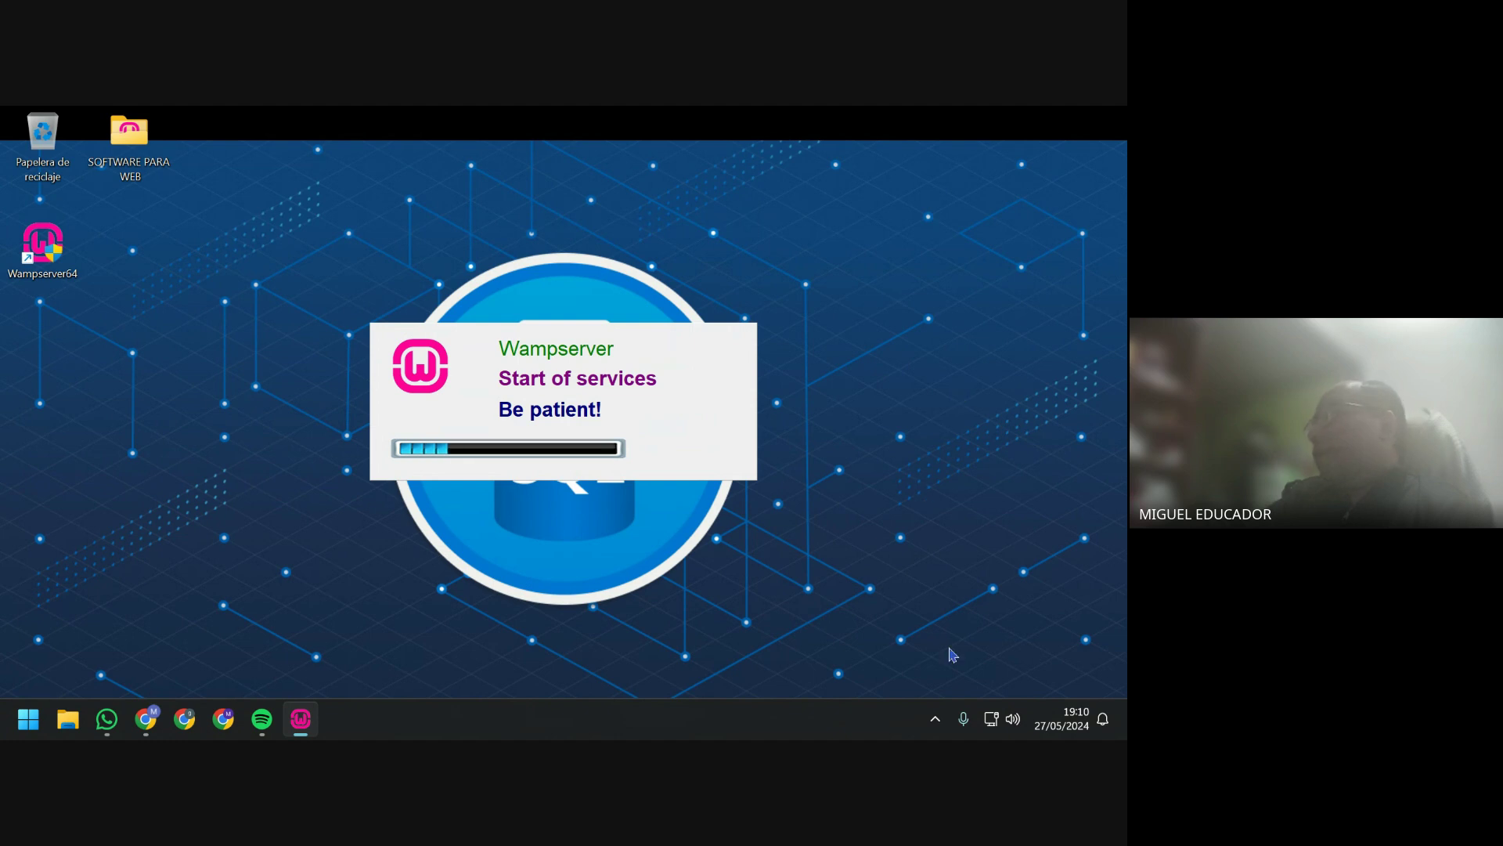
left_click(937, 719)
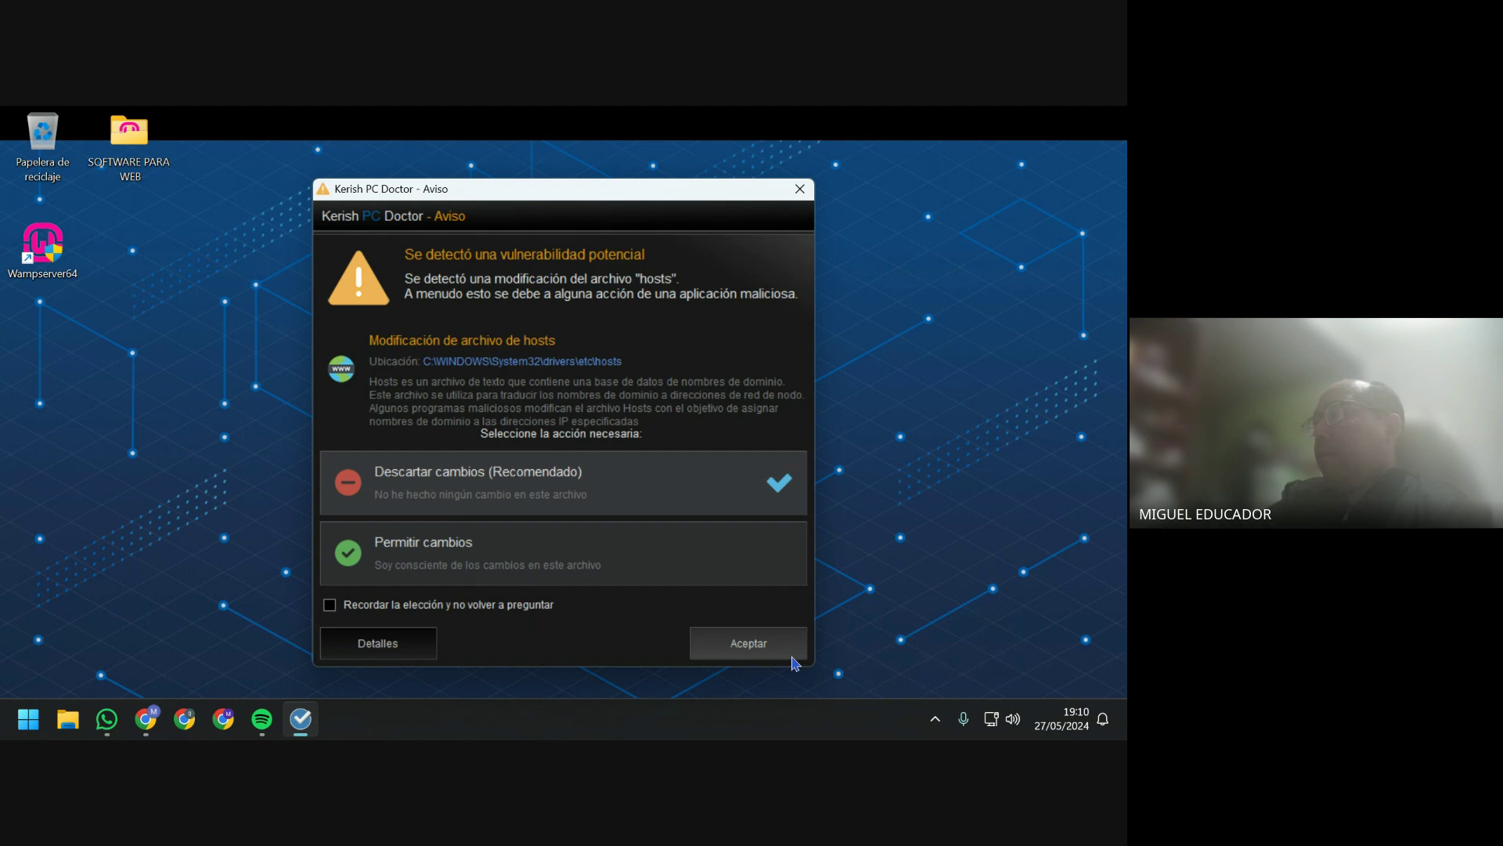
Allow the hosts file changes in the Kerish PC Doctor warning and have the choice remembered.
left_click(631, 569)
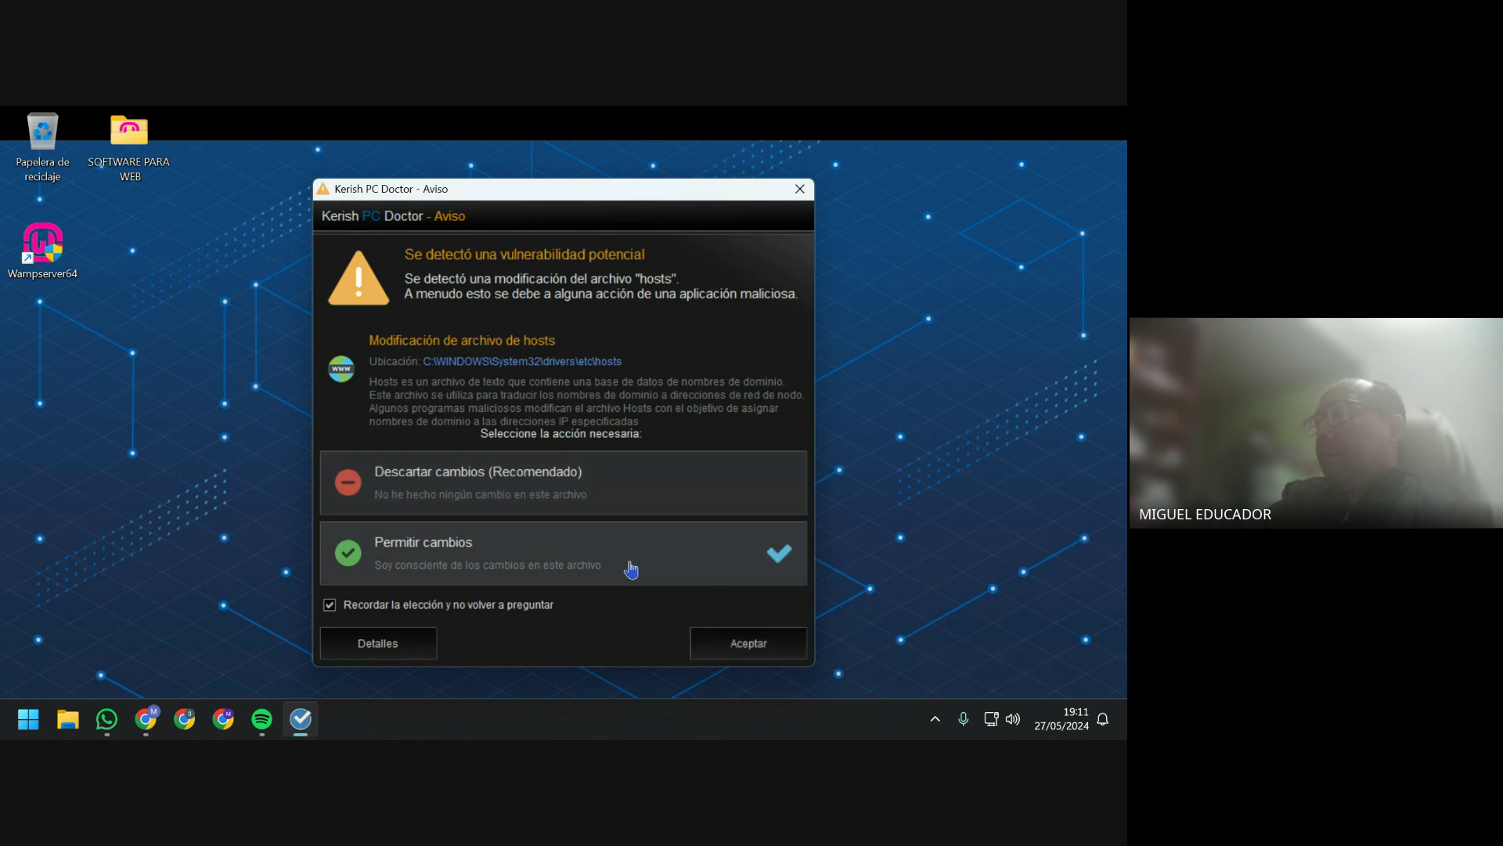
left_click(749, 645)
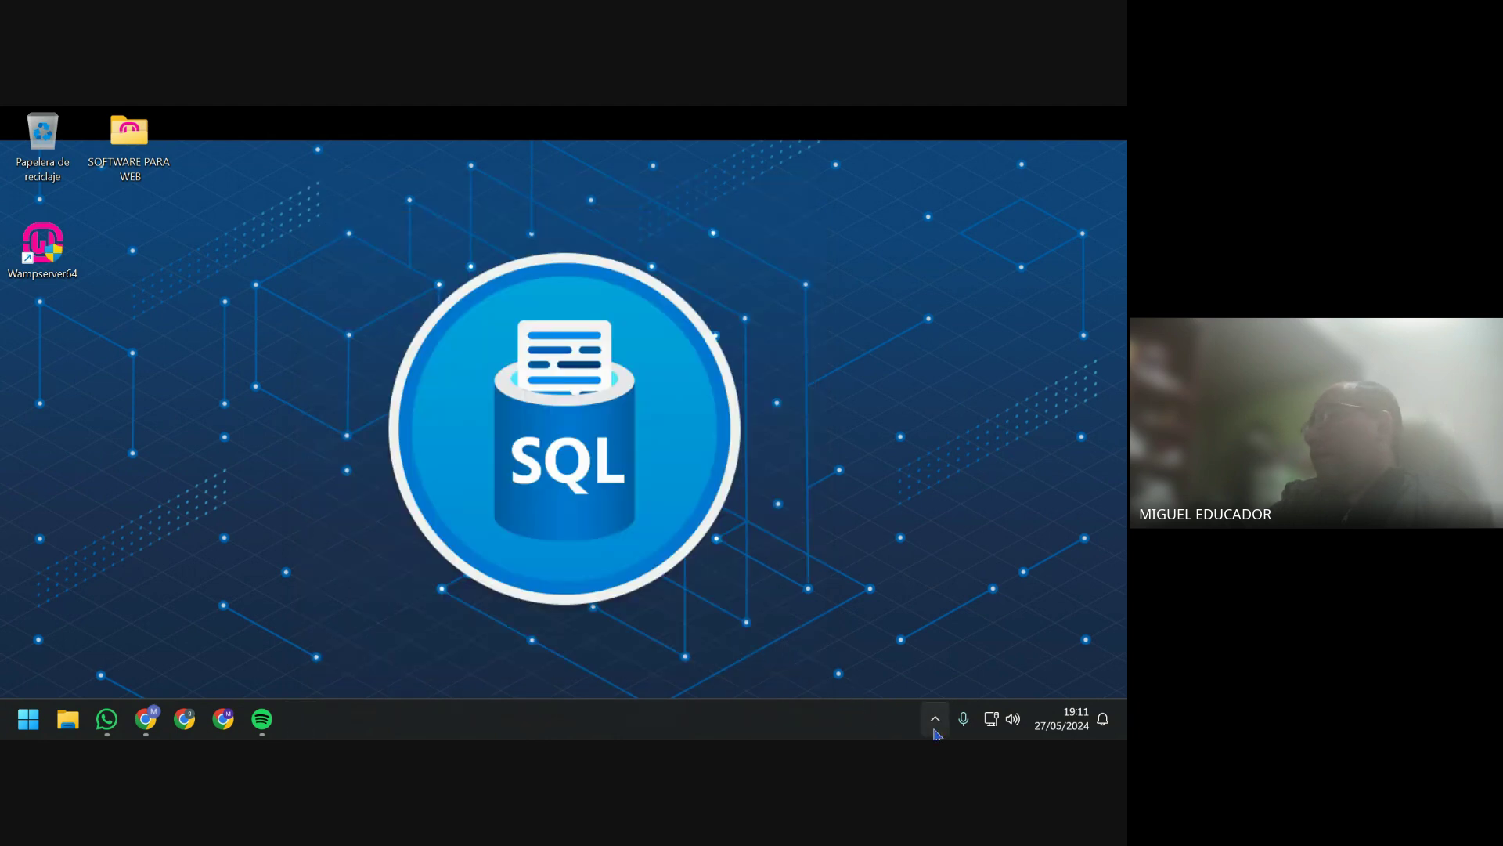
left_click(935, 718)
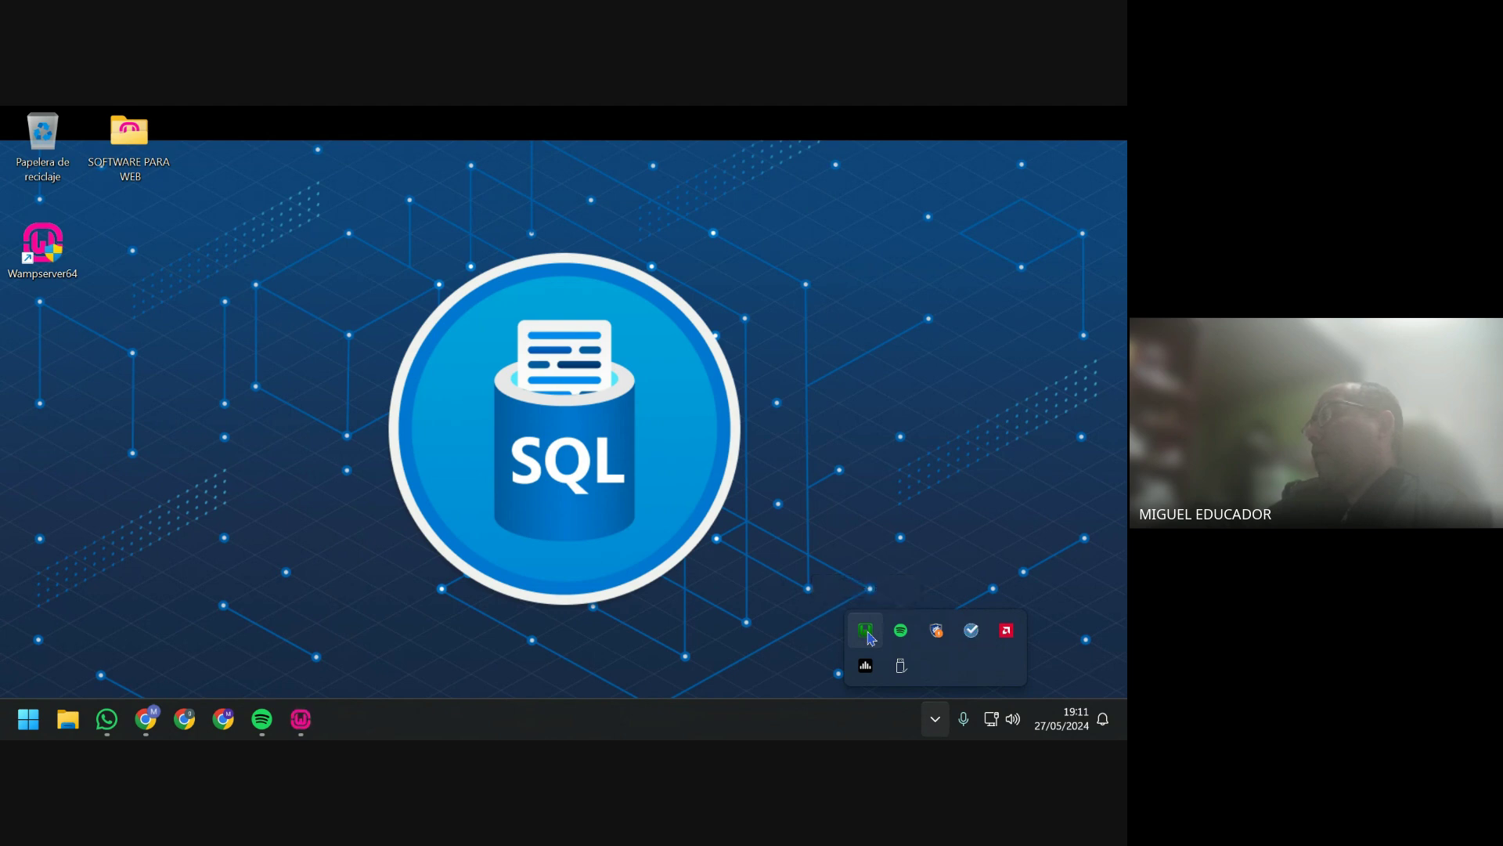
left_click(301, 719)
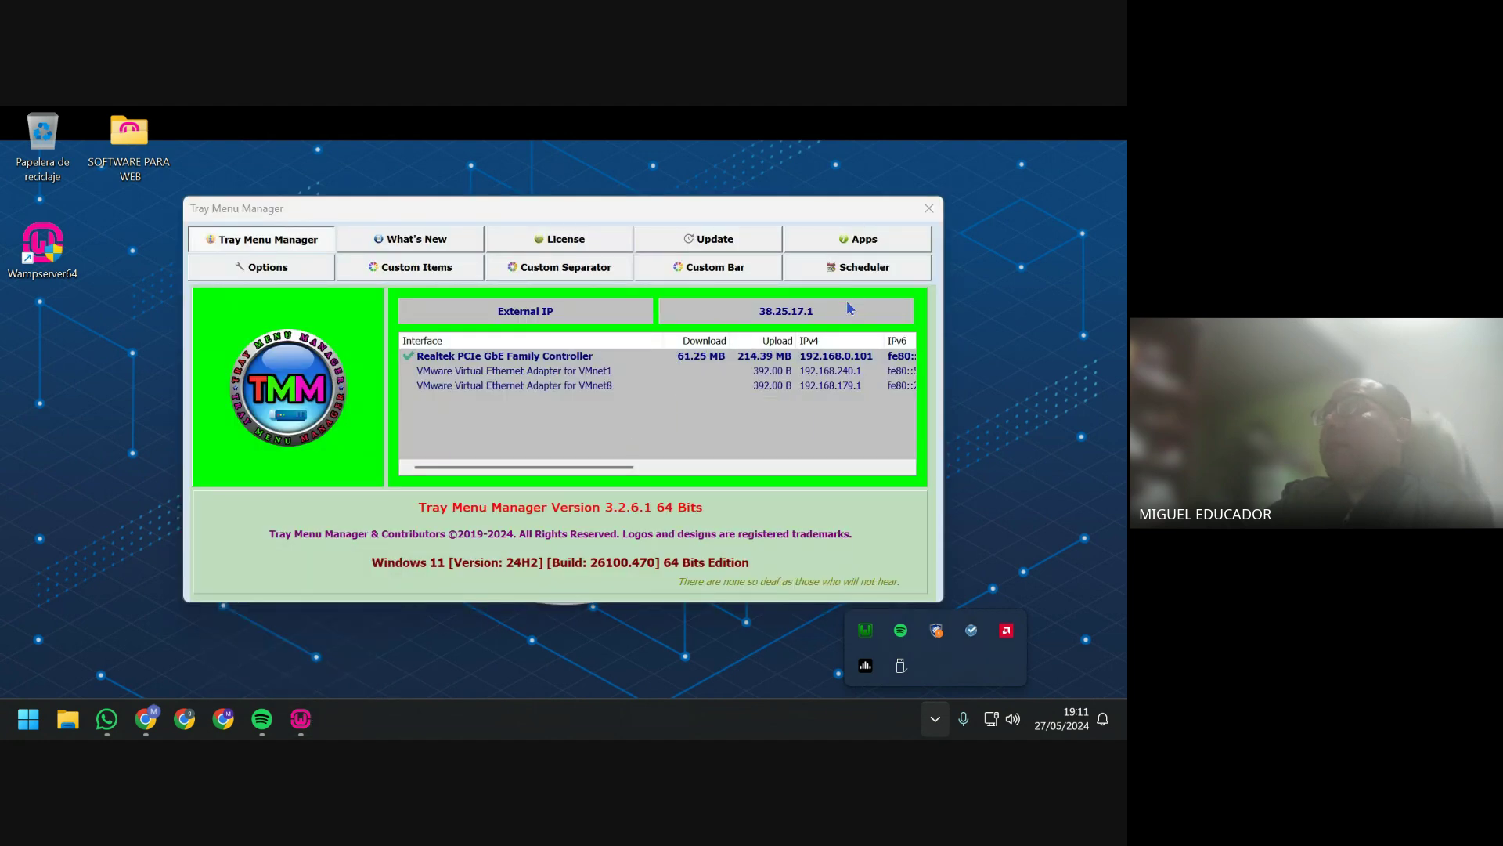
left_click(928, 208)
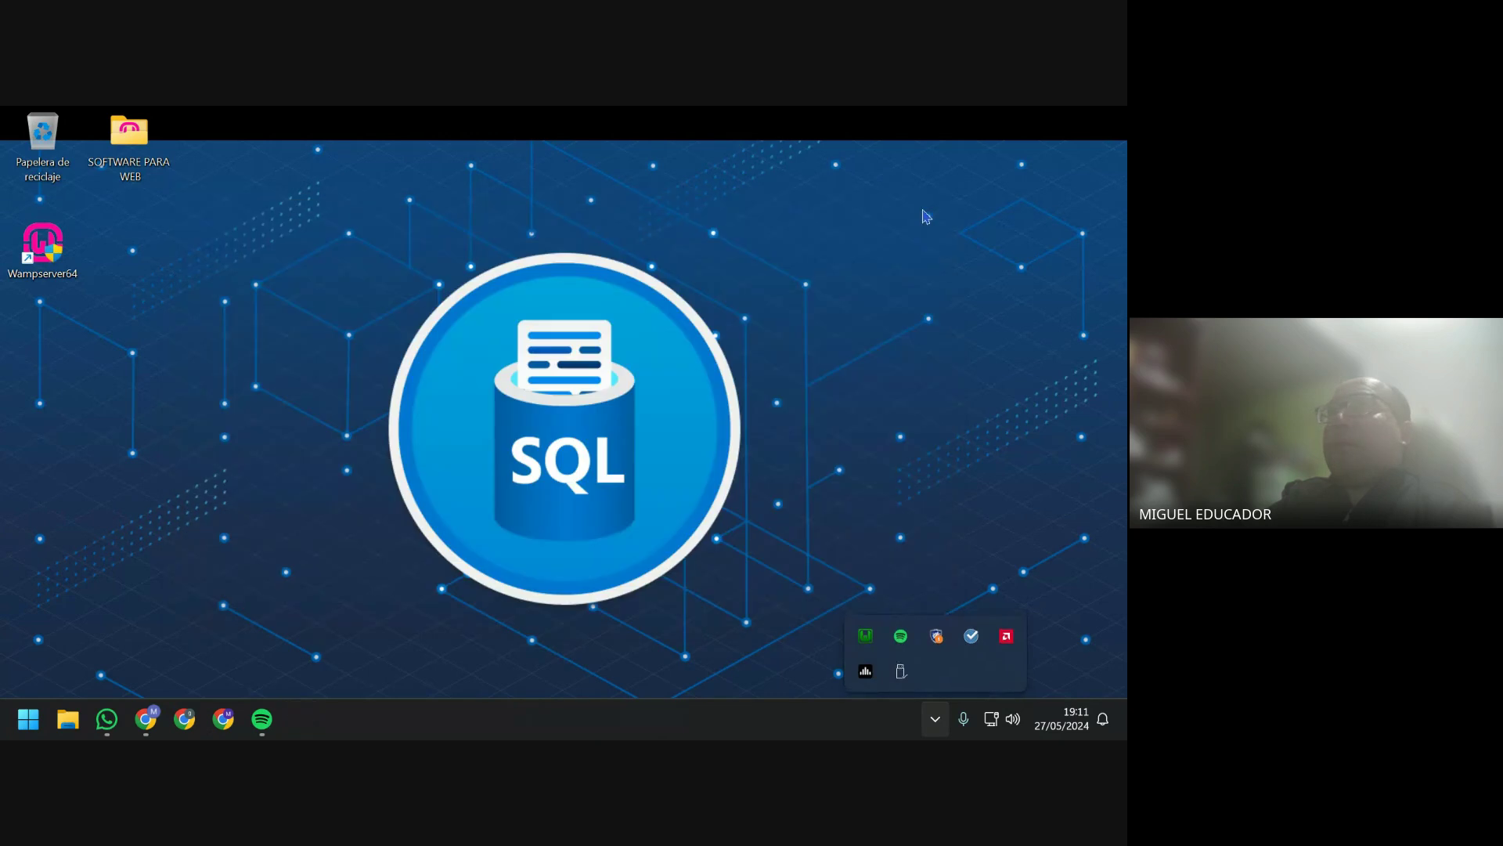
Set Wampserver's language to spanish, selecting it again while english is still the checked language.
left_click(935, 717)
left_click(936, 717)
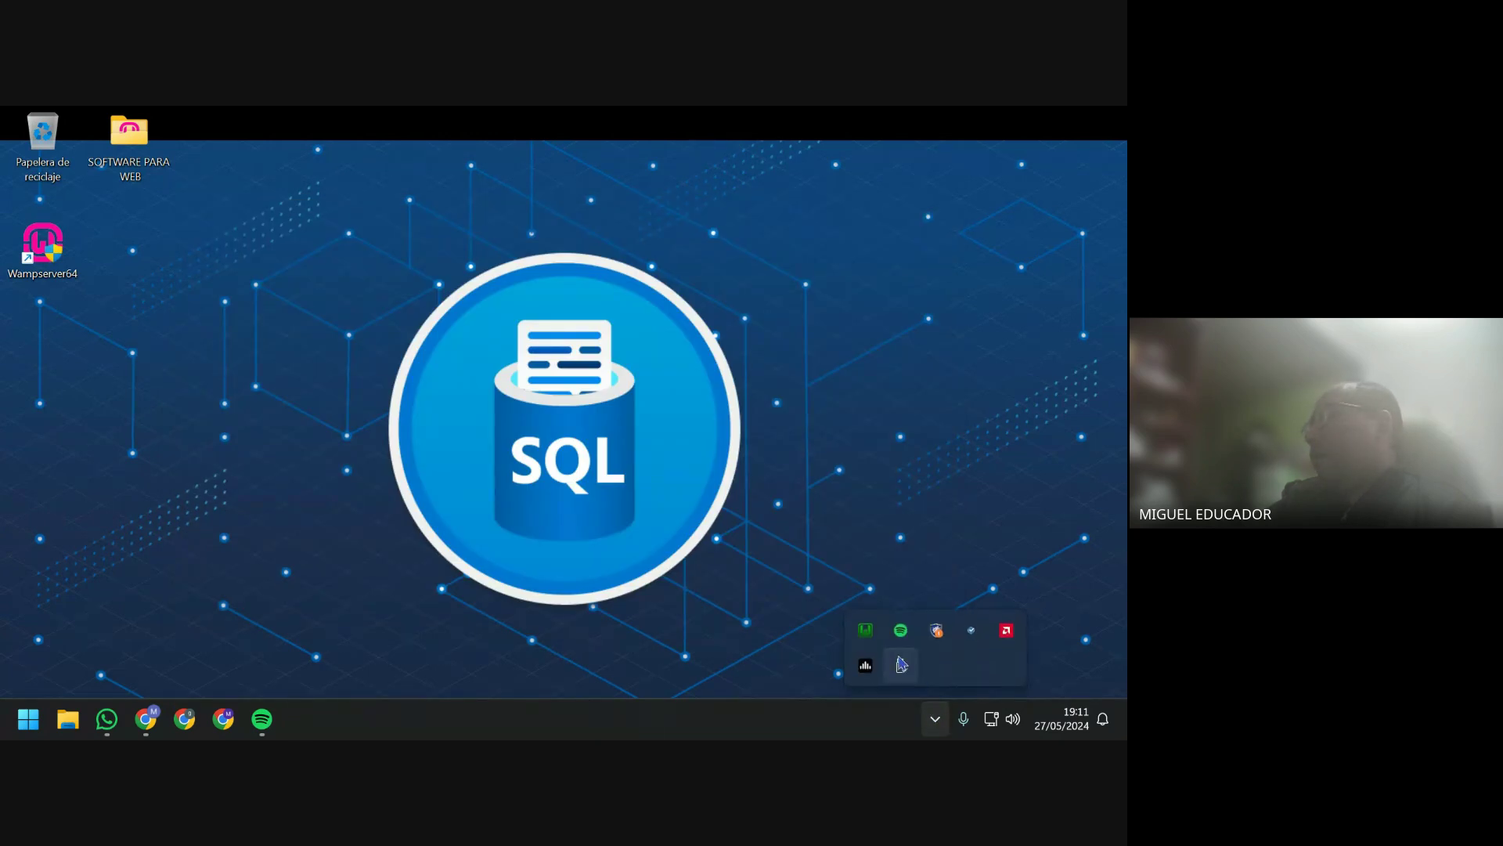
right_click(875, 638)
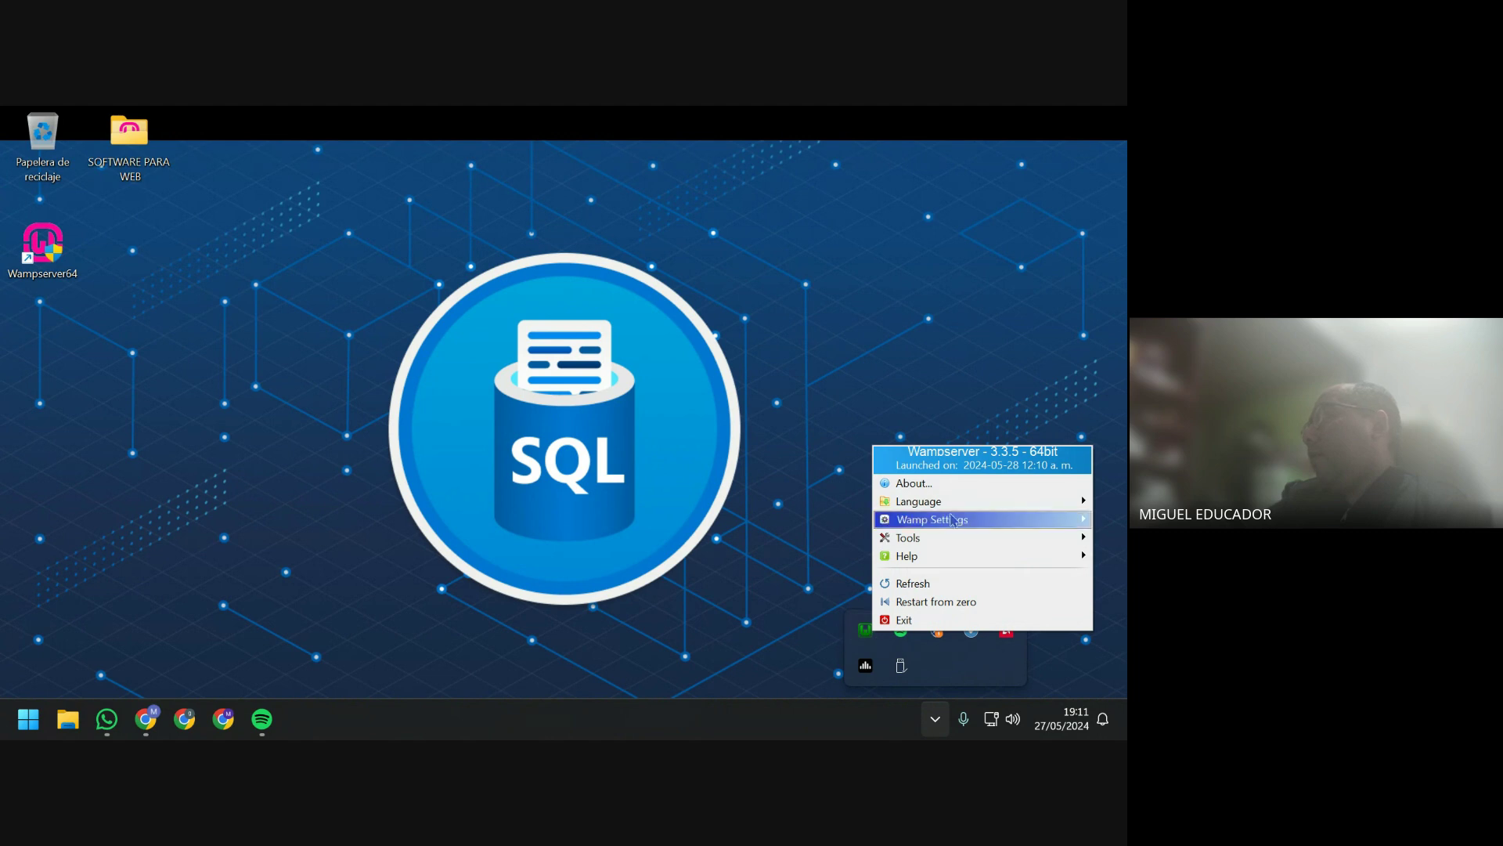
mouse_move(955, 503)
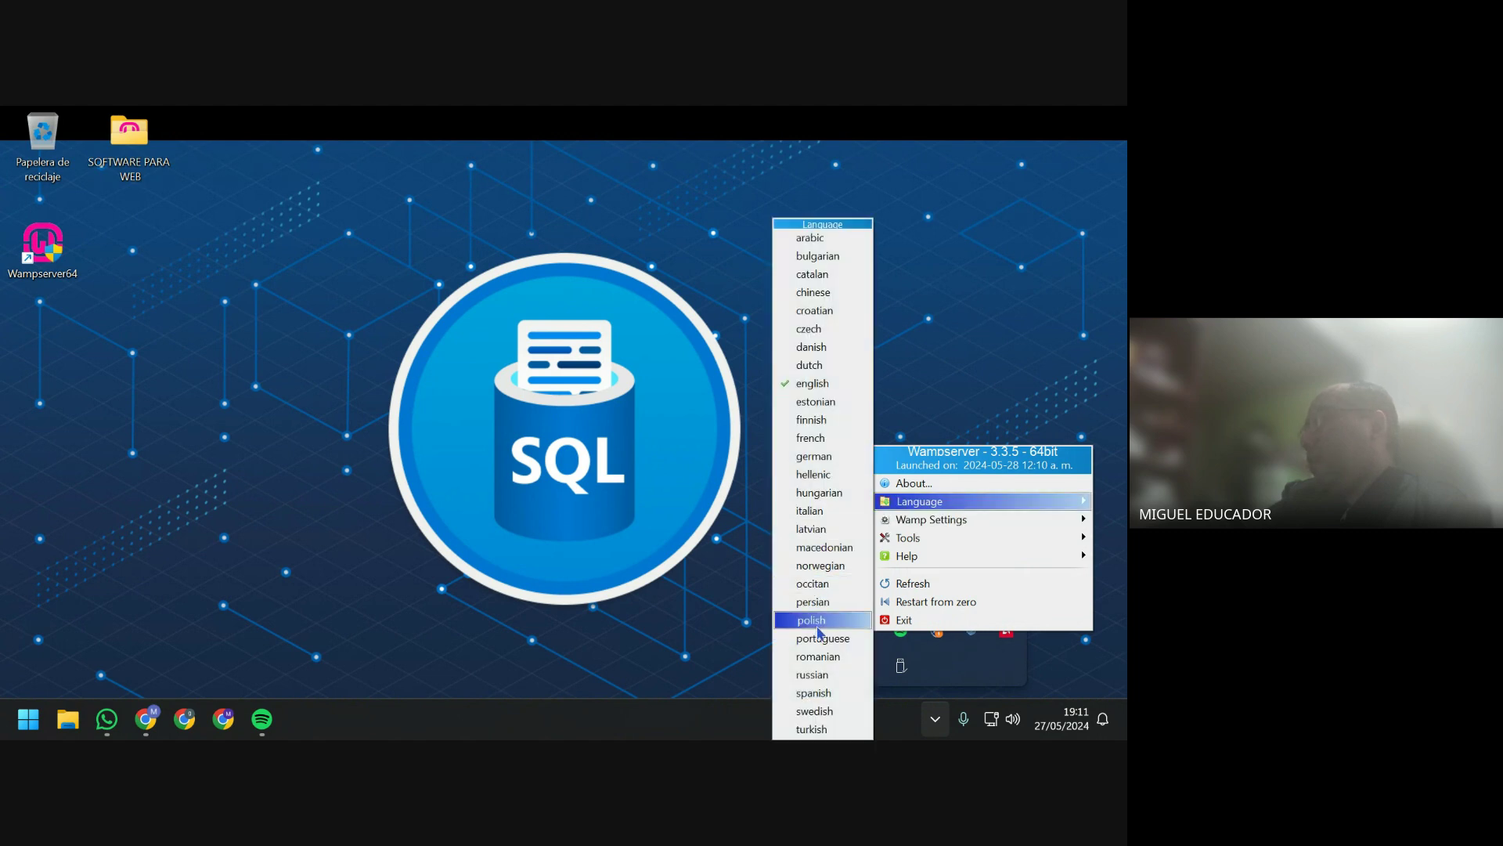
left_click(815, 694)
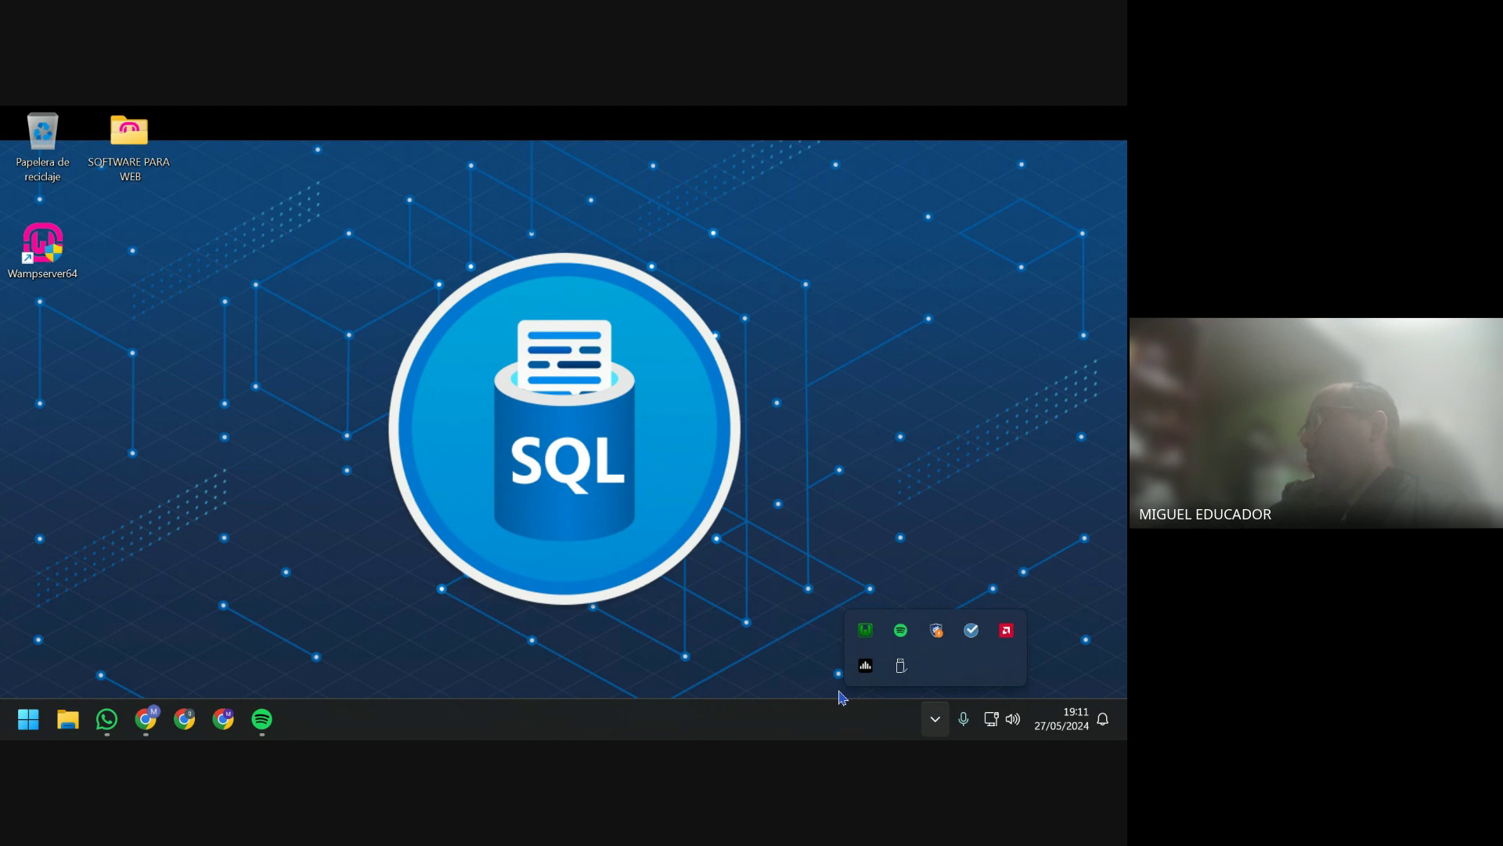
right_click(864, 635)
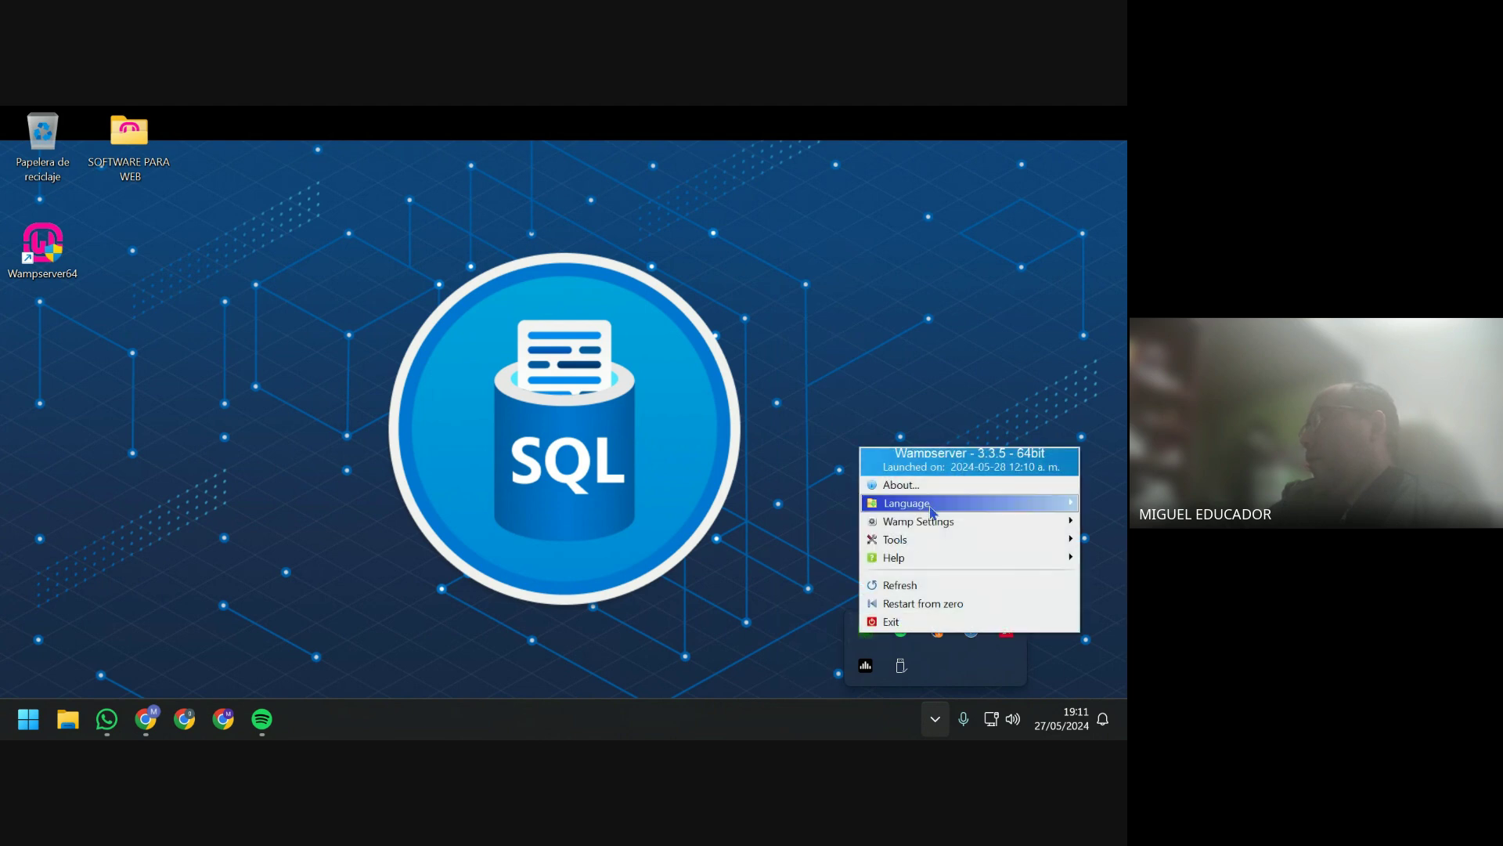
mouse_move(915, 505)
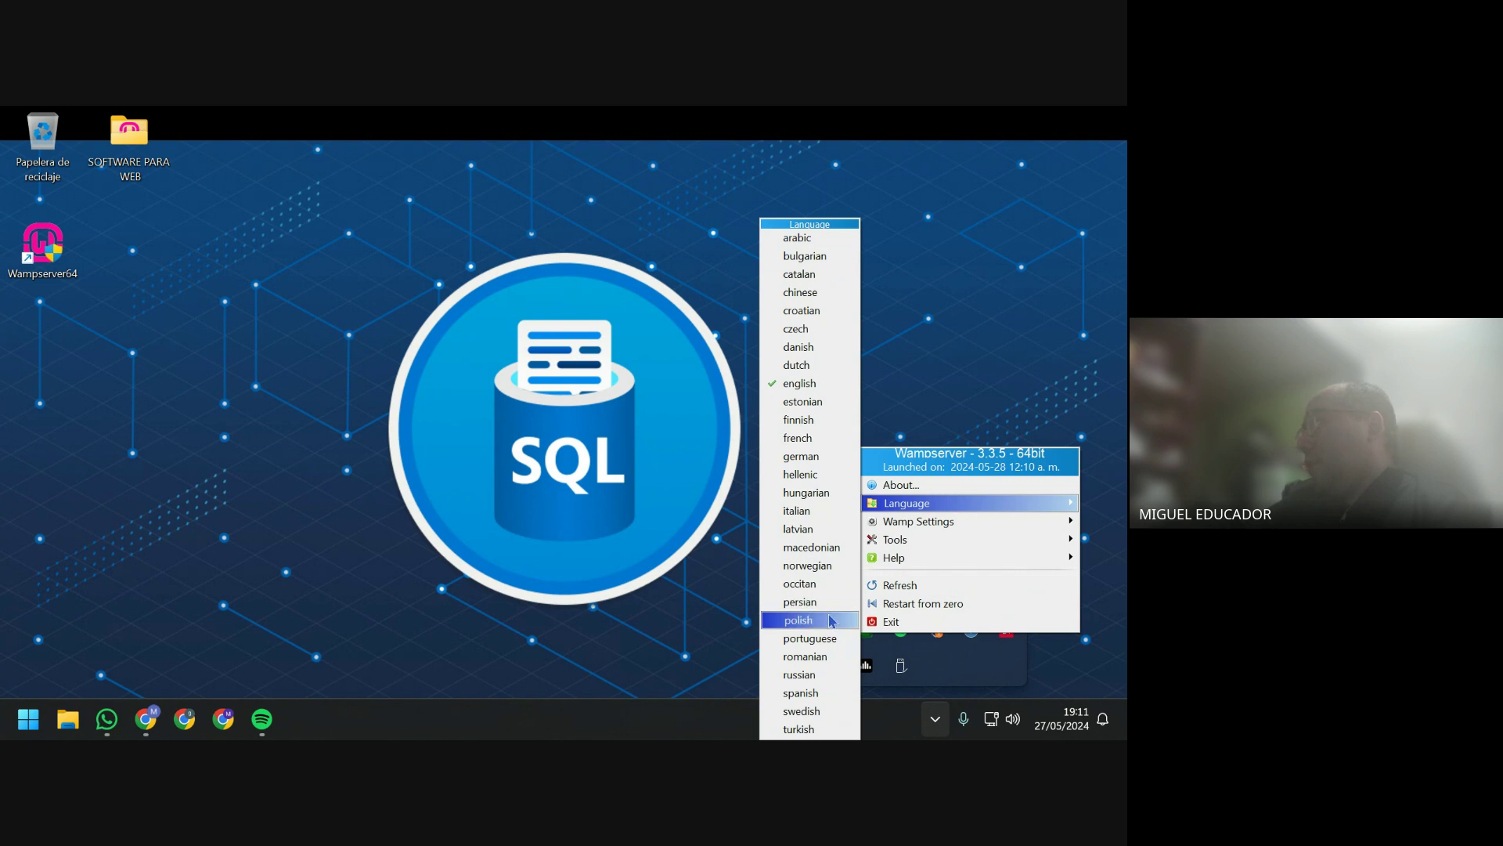
left_click(814, 694)
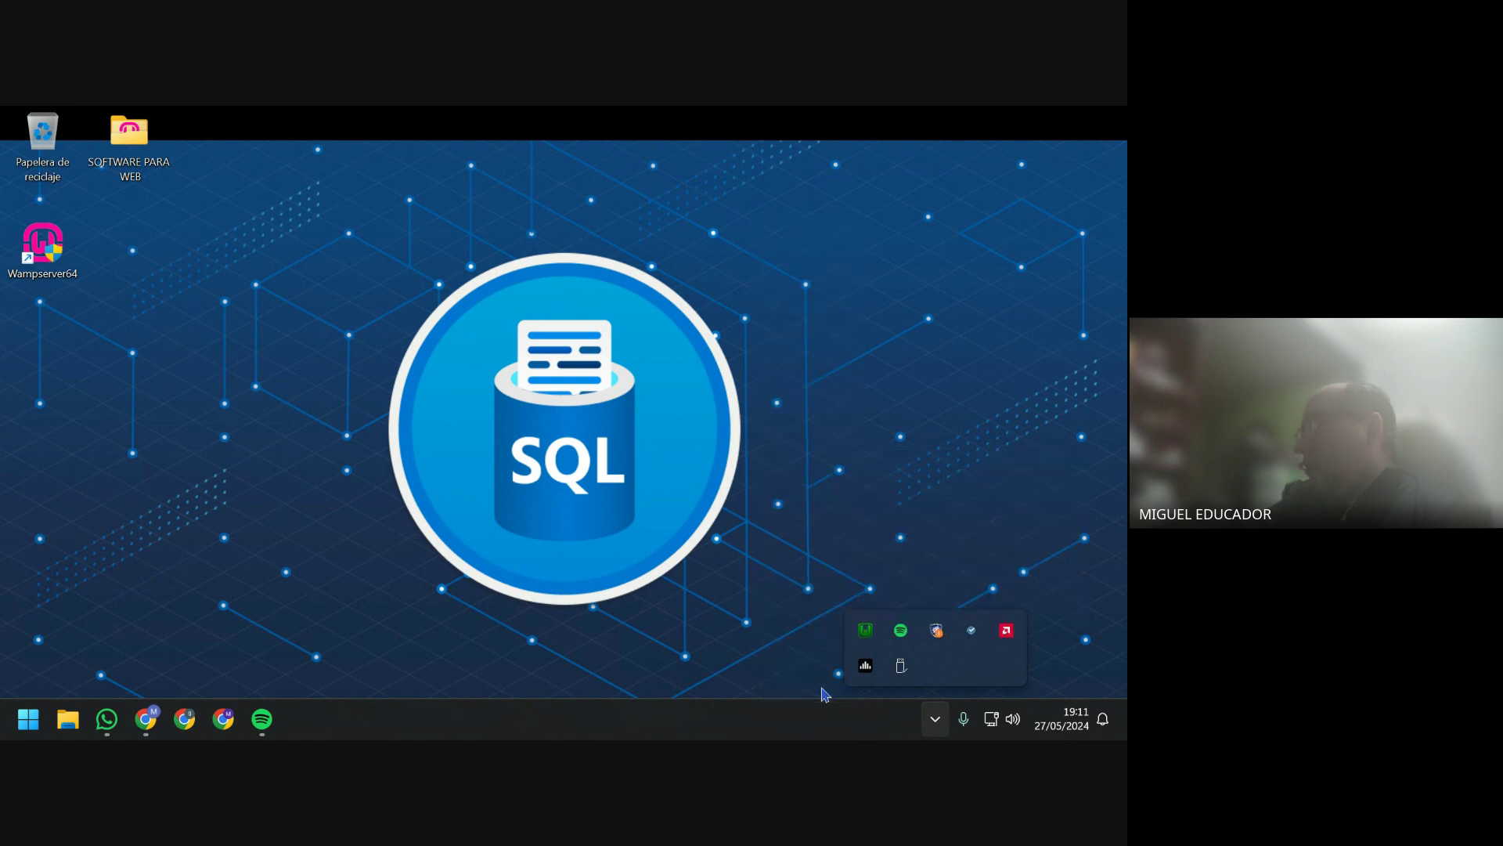
right_click(868, 638)
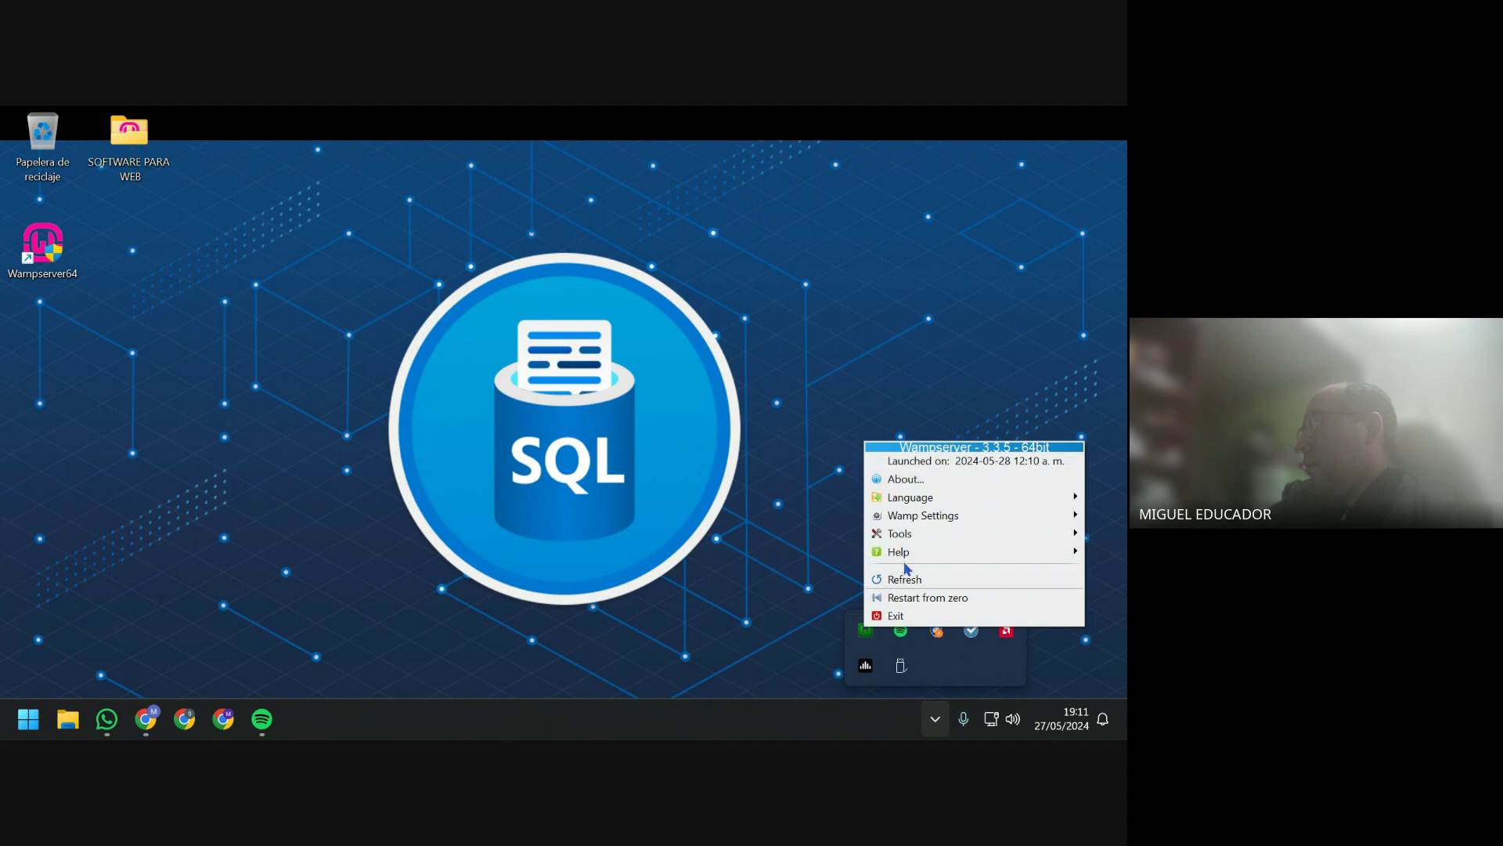
mouse_move(916, 500)
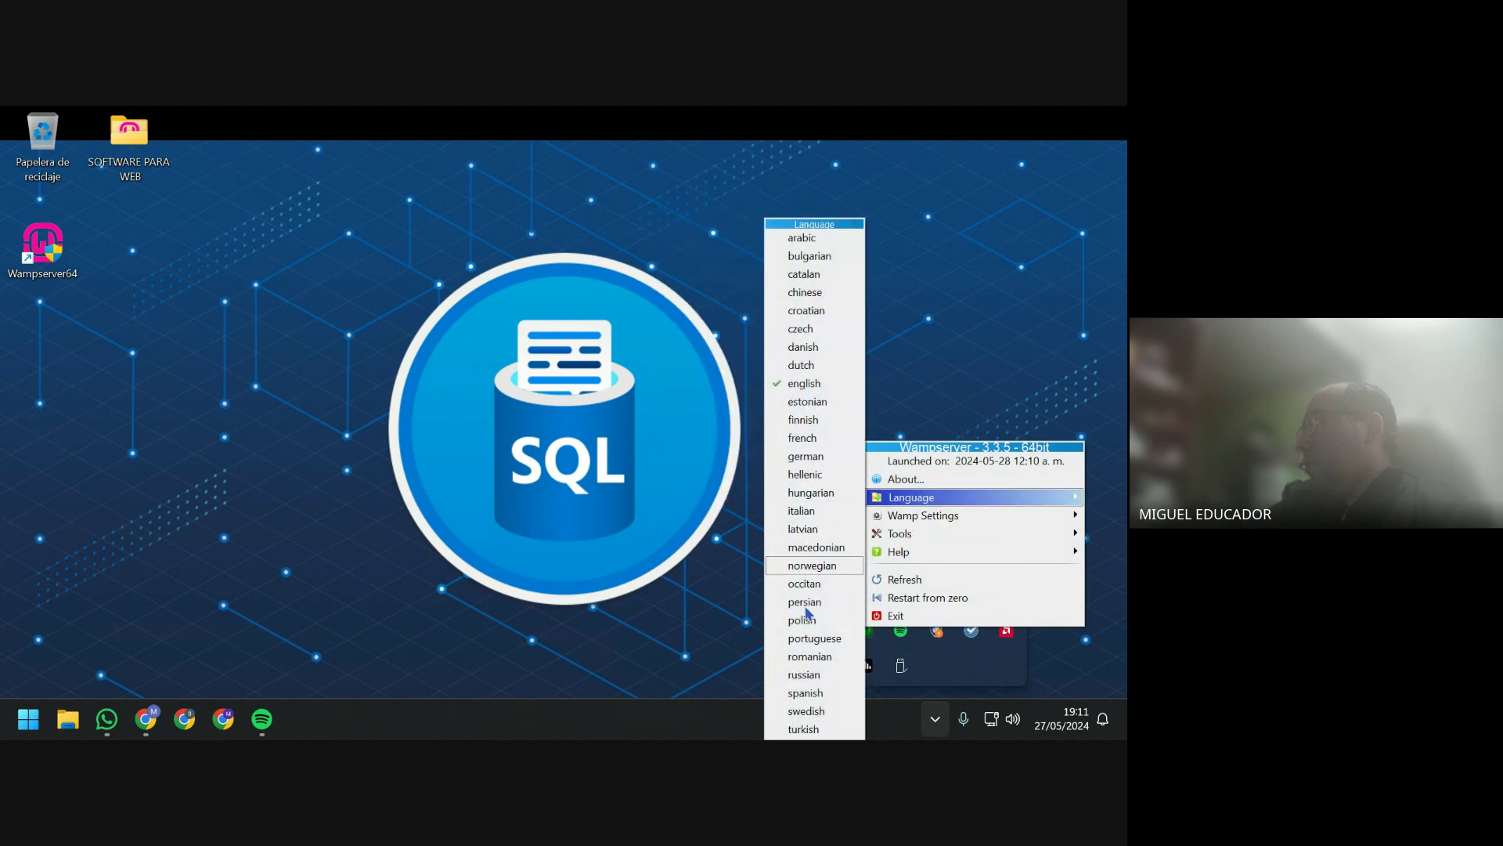
left_click(802, 694)
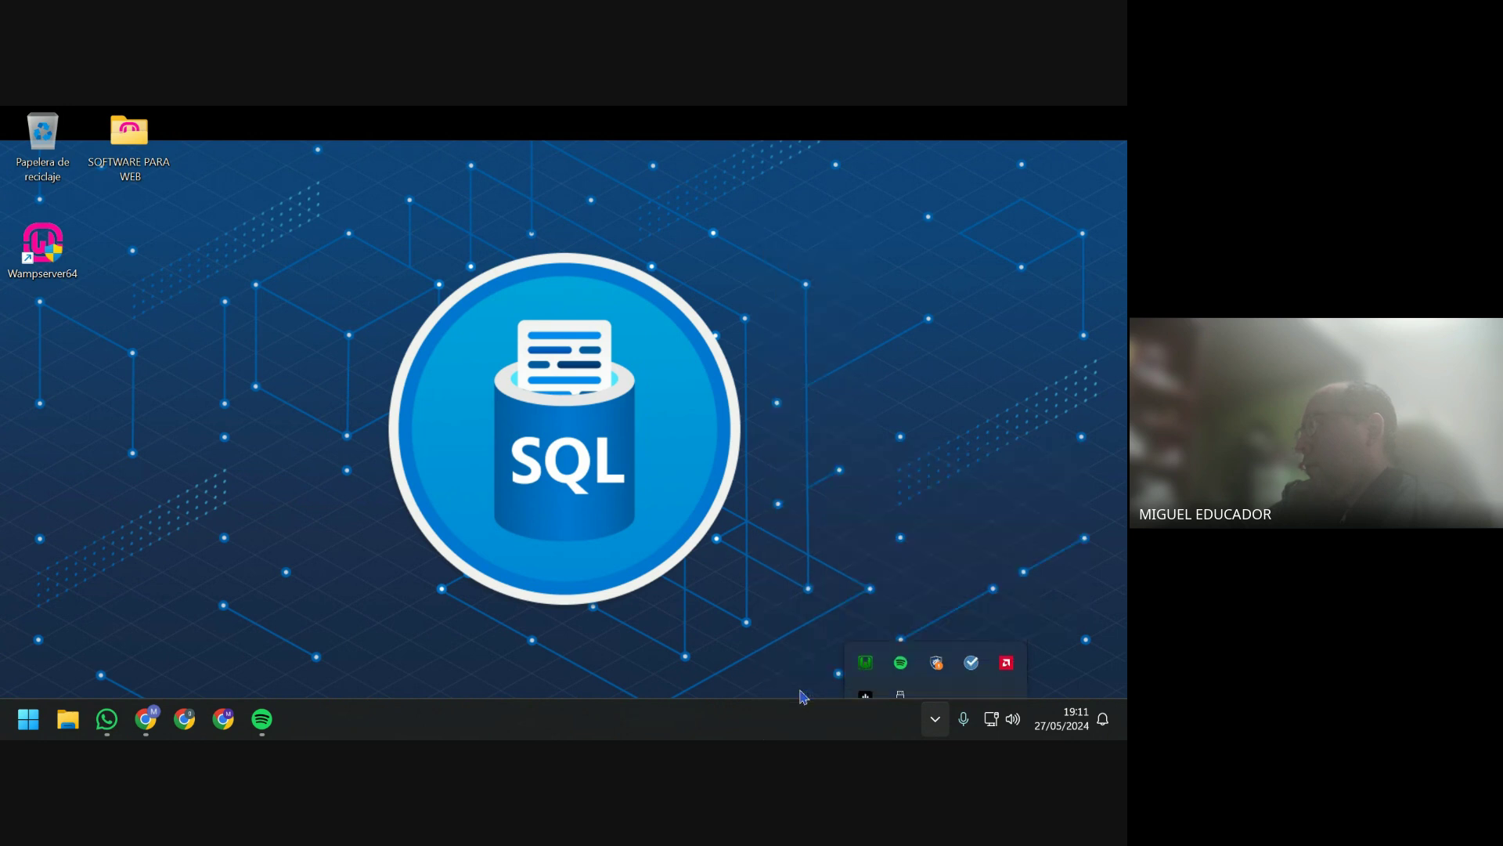
Exit Wampserver and start it again from the desktop shortcut, dismissing the Tray Menu Manager error.
left_click(930, 721)
right_click(872, 633)
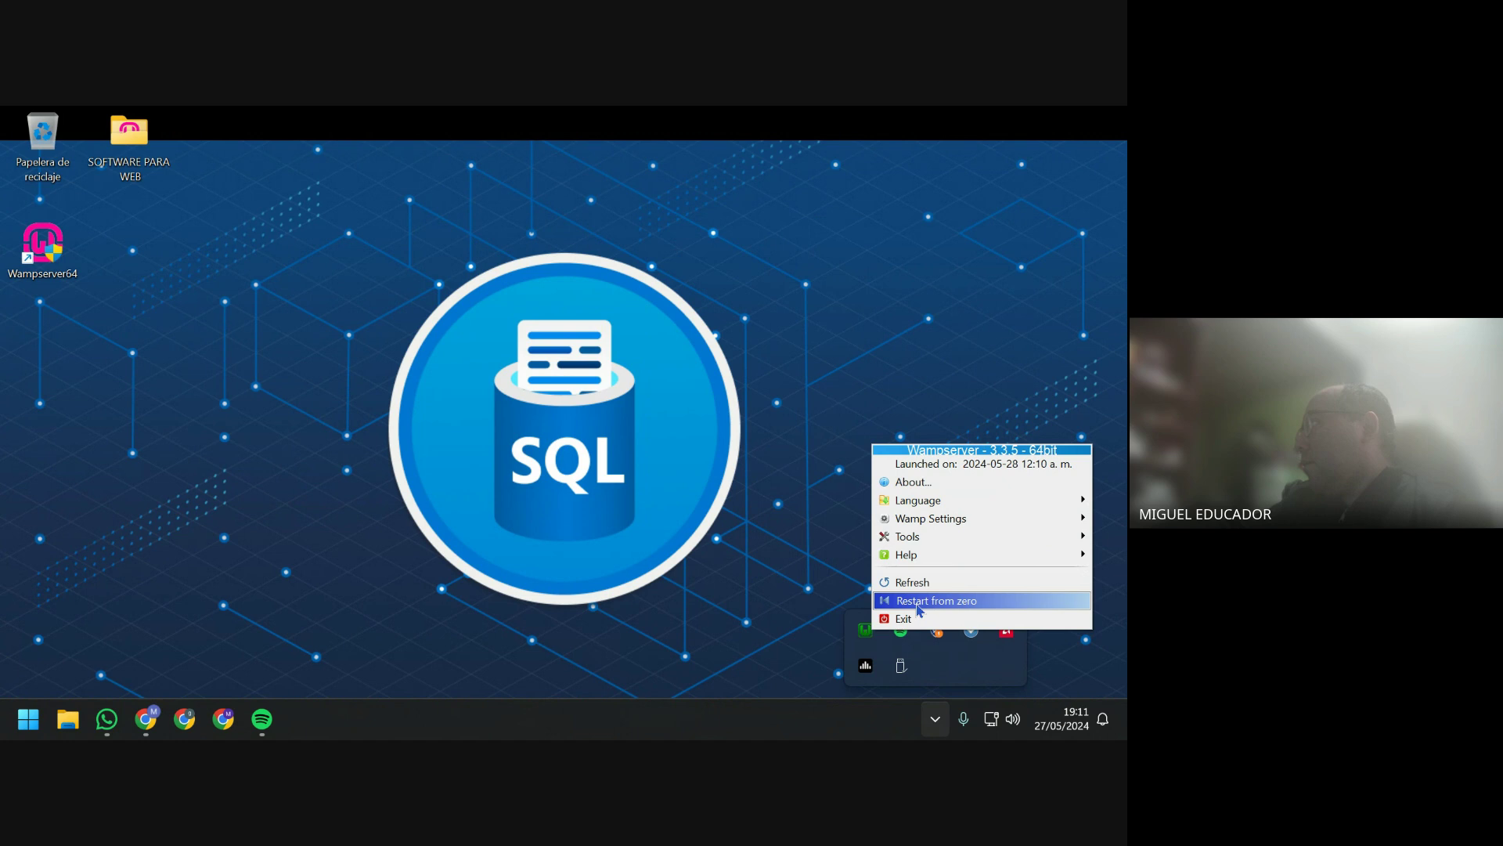
left_click(906, 619)
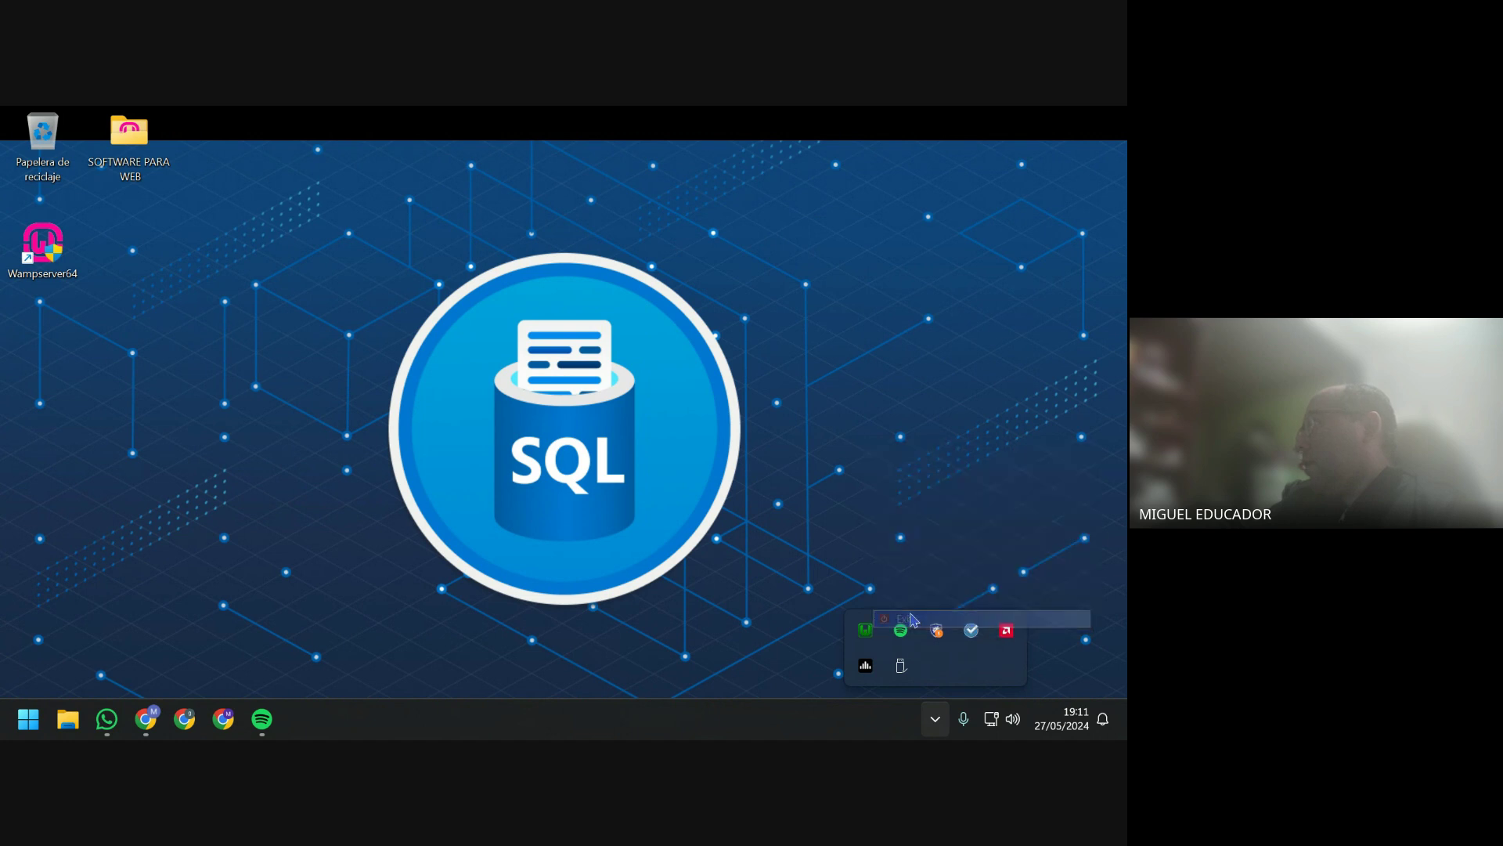
left_click(569, 490)
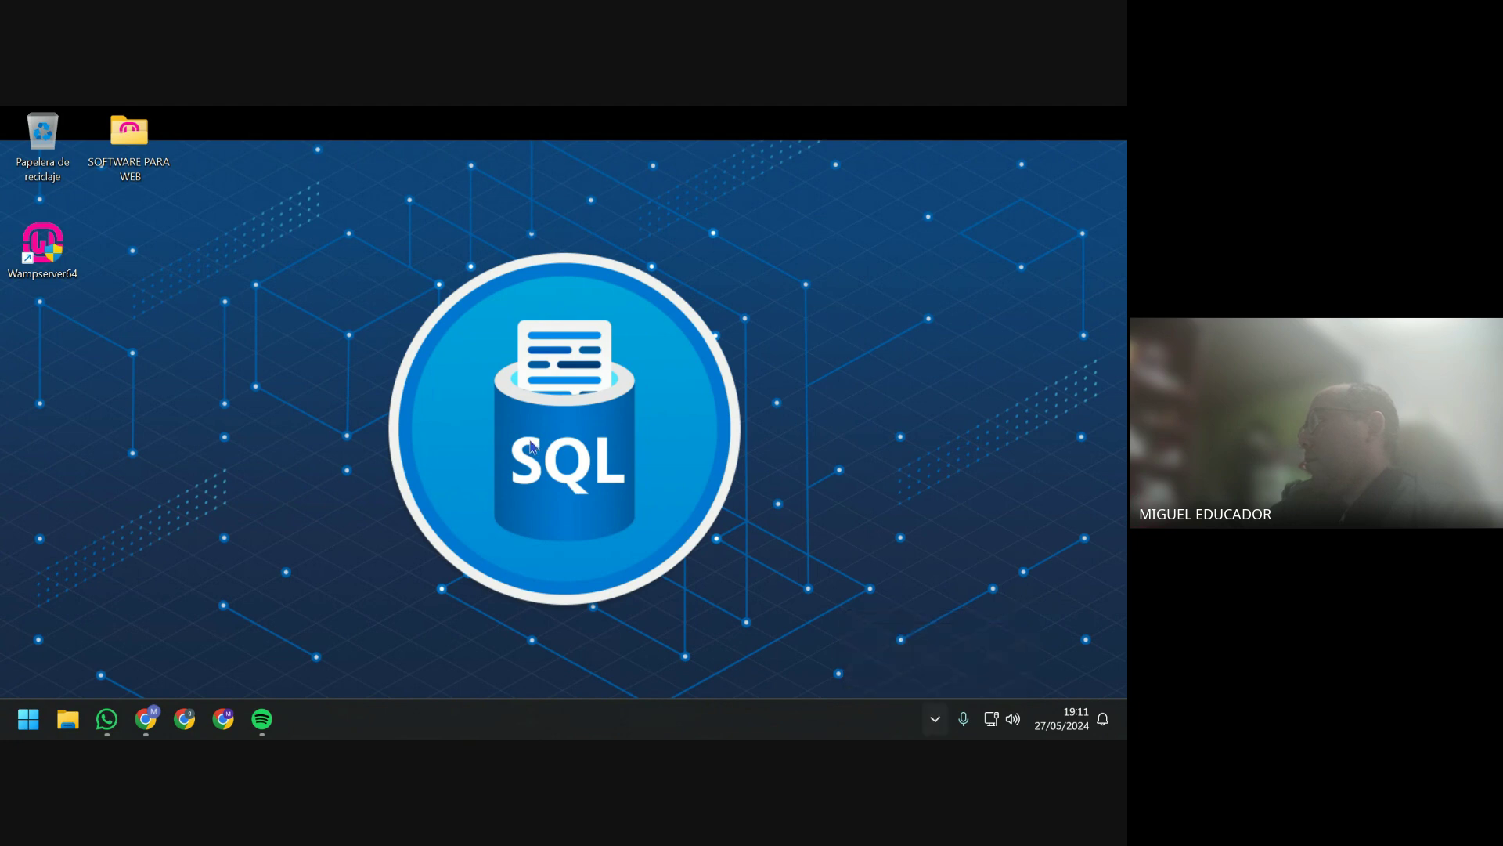
double_click(61, 259)
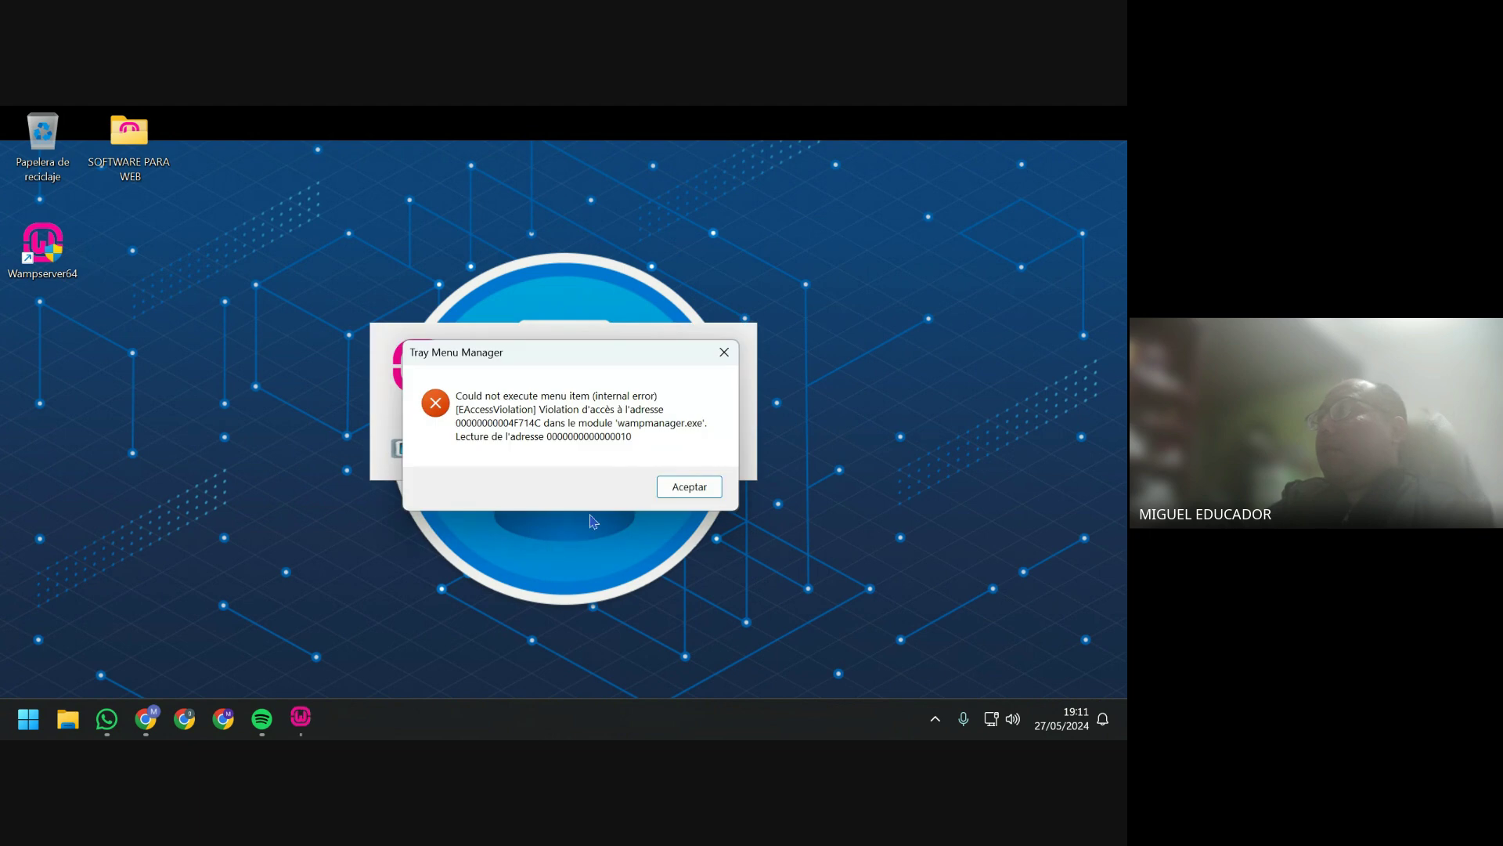
left_click(707, 493)
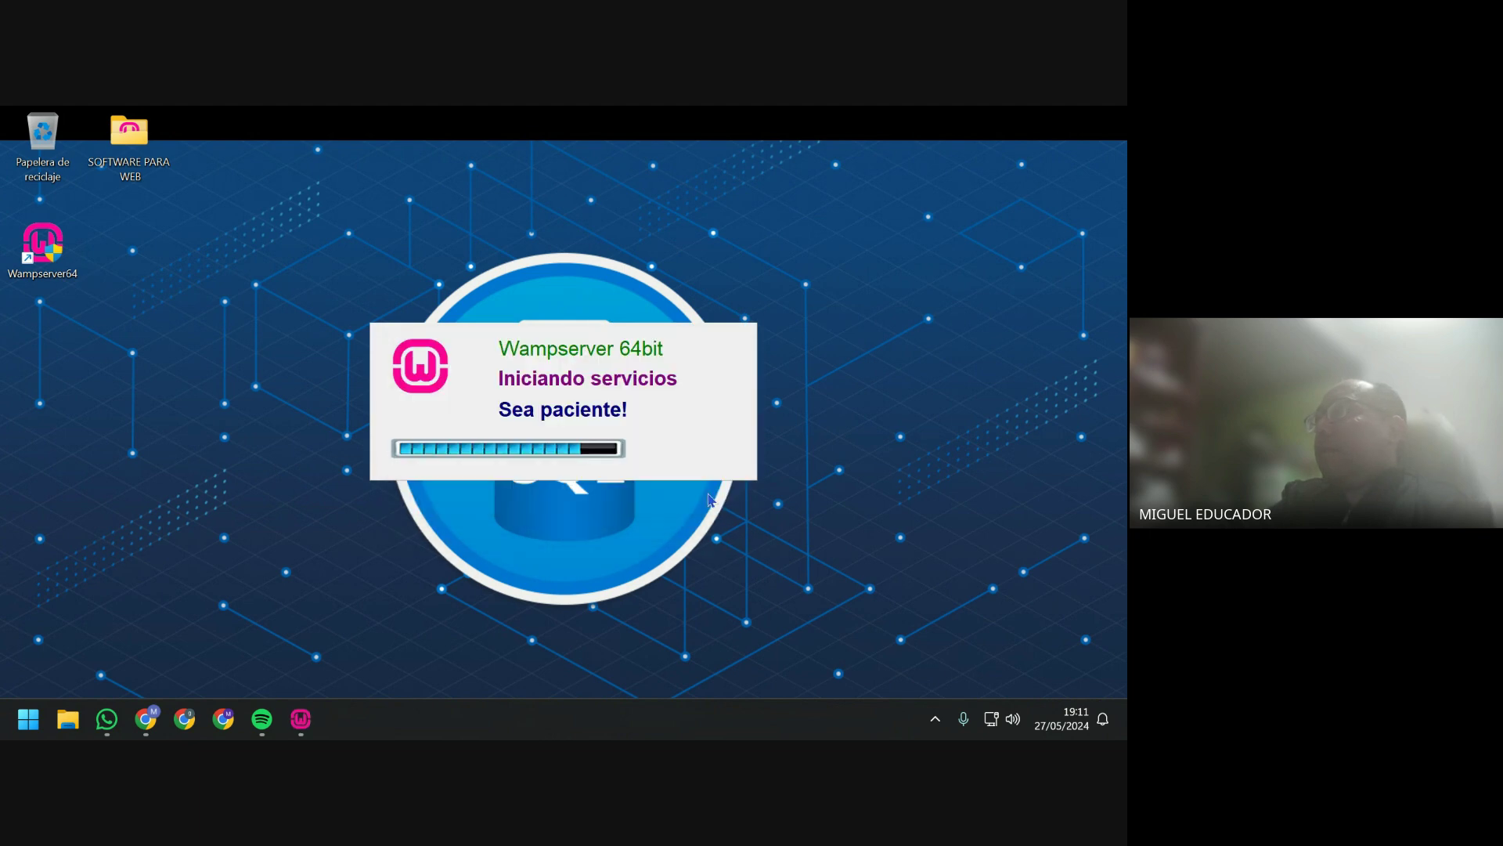
Examine Wampserver's configuration options and the MySQL entries among its server and service commands.
left_click(935, 718)
mouse_move(868, 638)
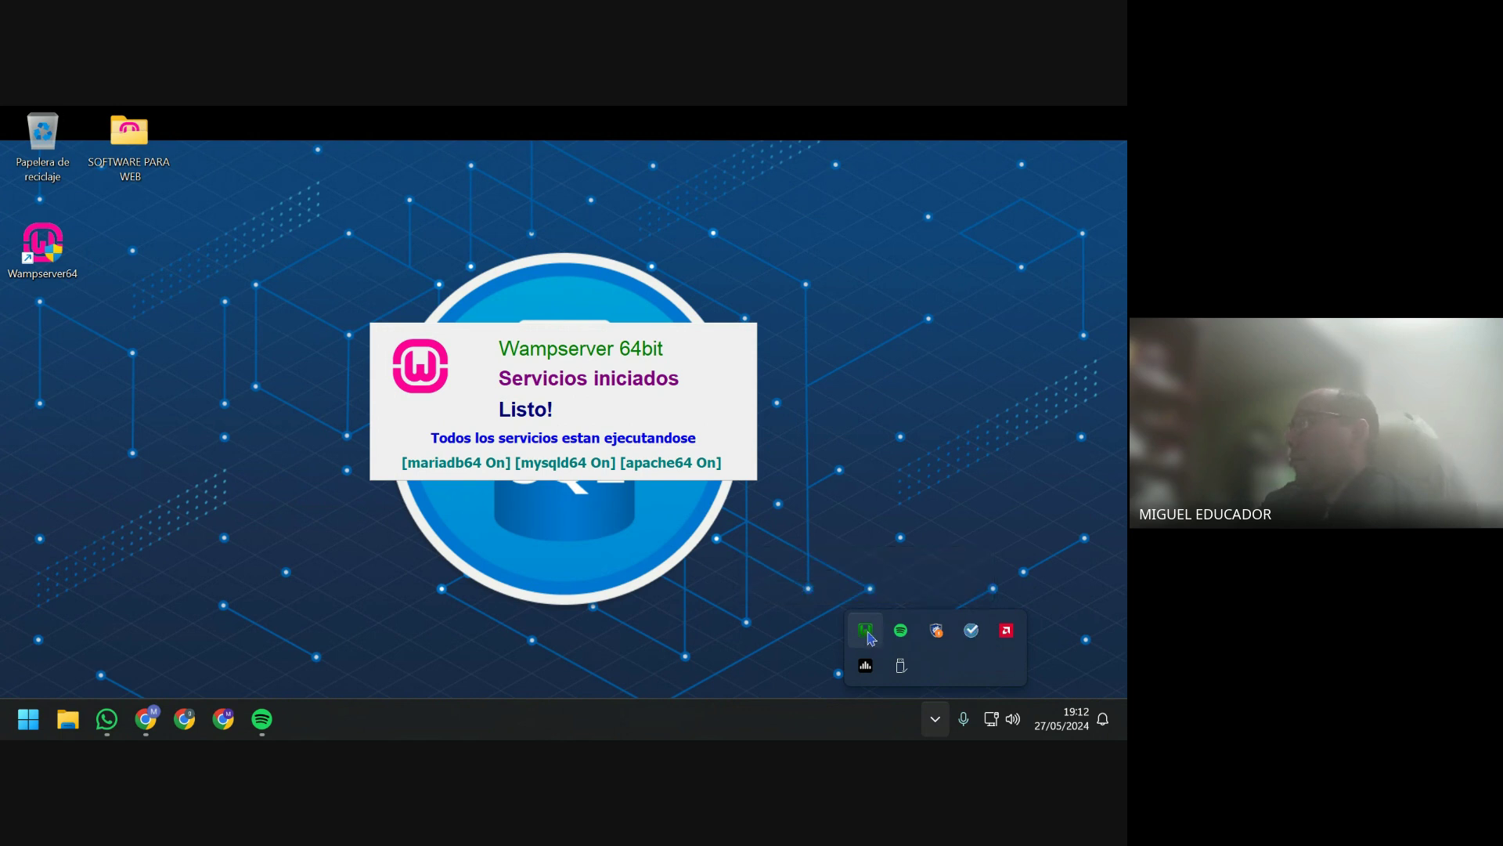
right_click(868, 633)
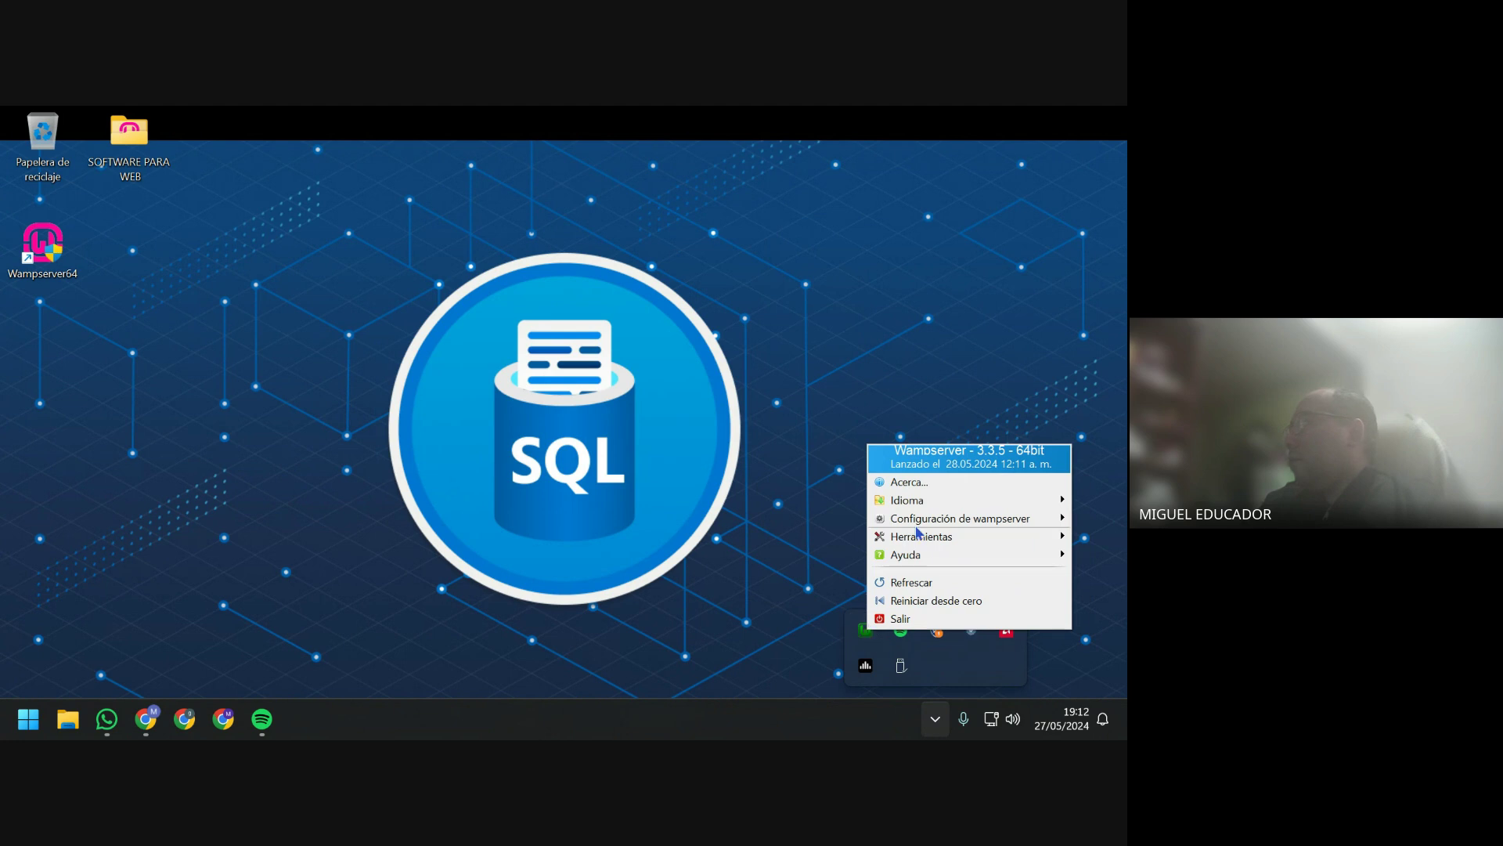
mouse_move(926, 507)
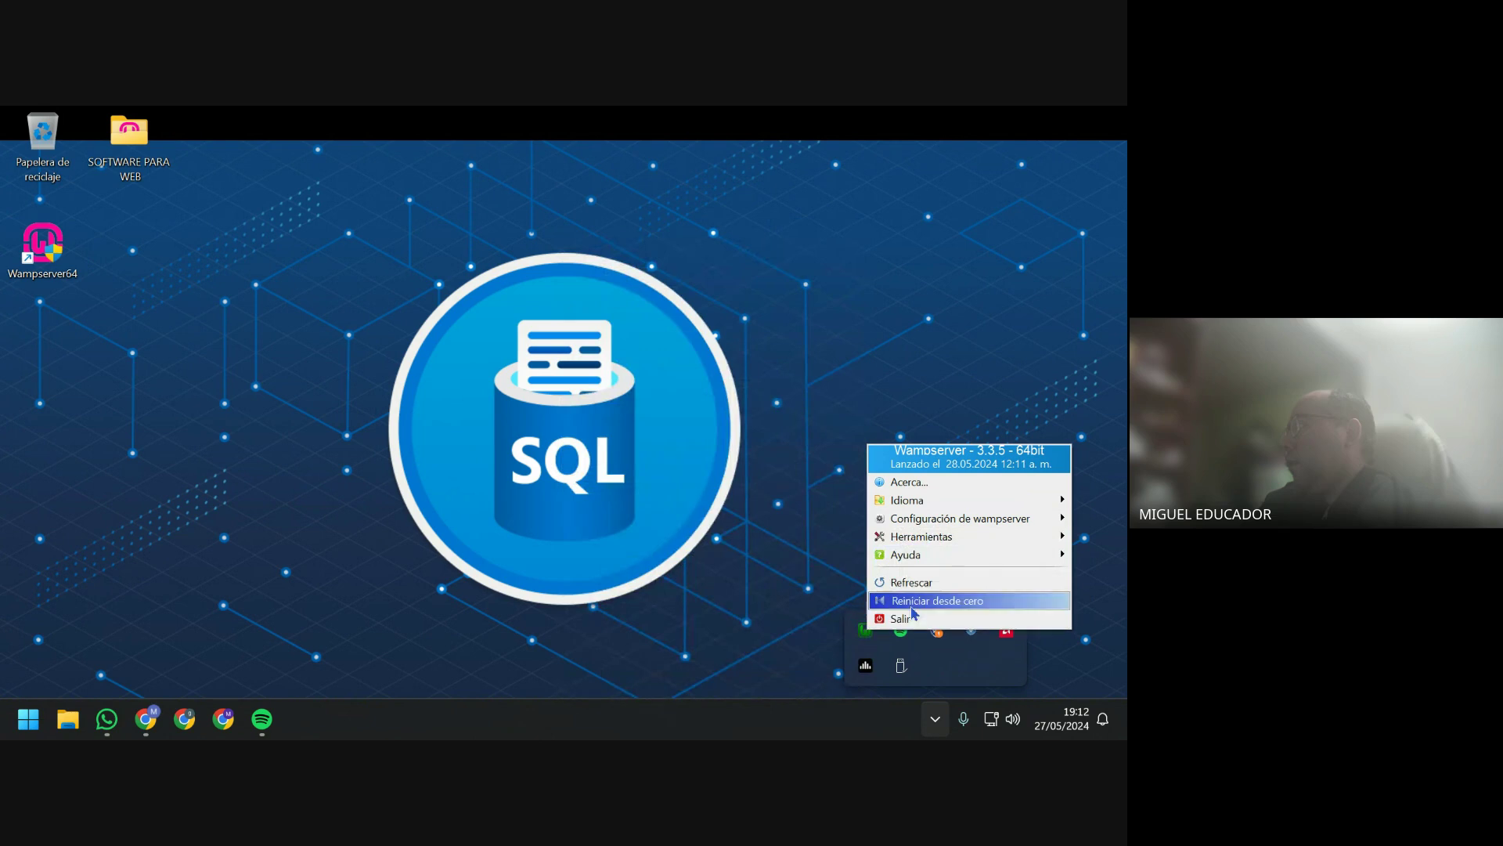
left_click(799, 564)
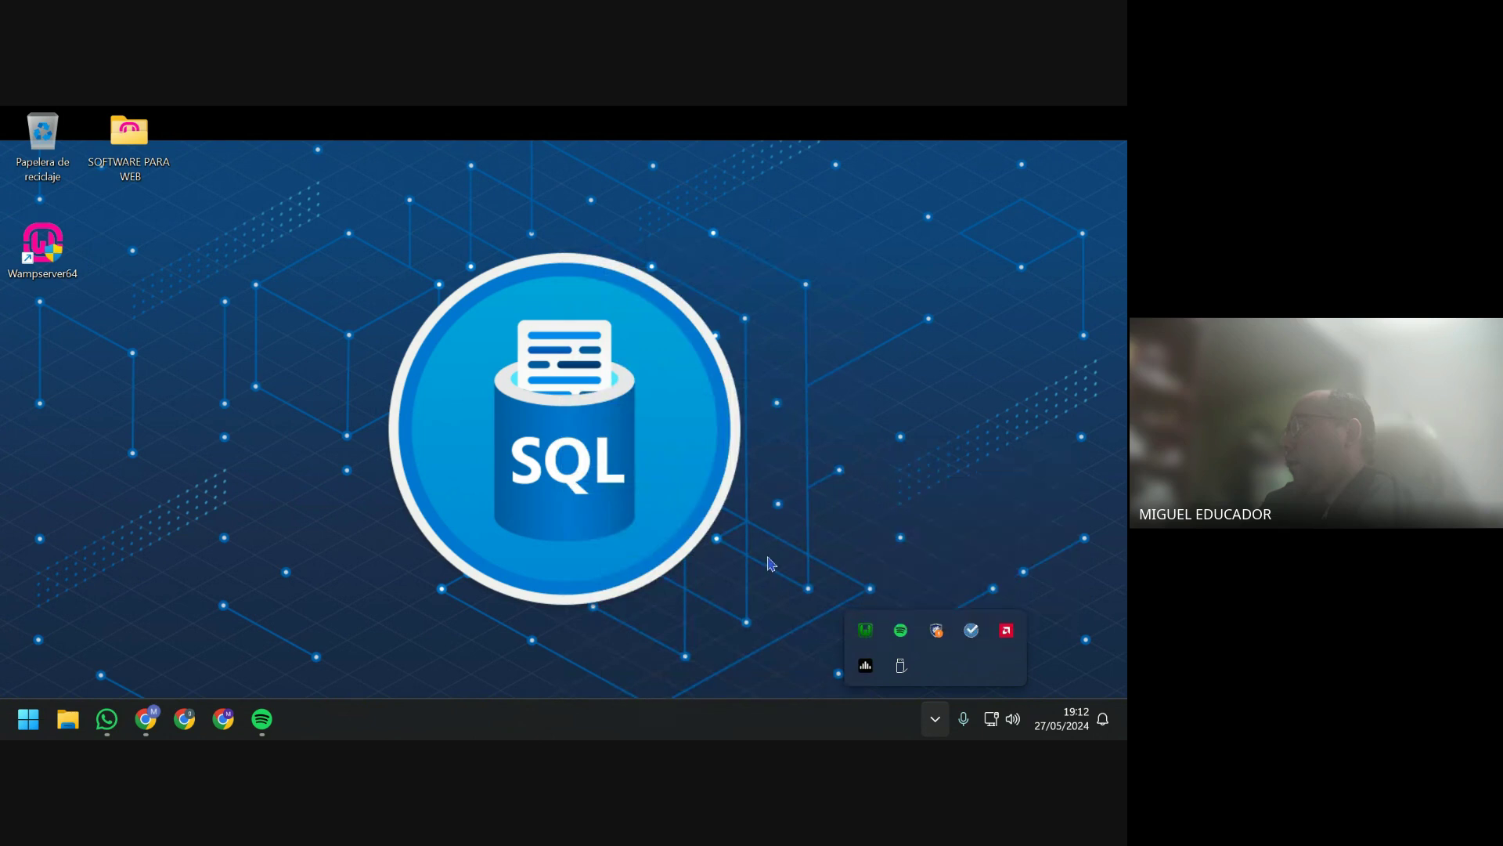
right_click(866, 632)
left_click(868, 634)
left_click(868, 635)
right_click(868, 634)
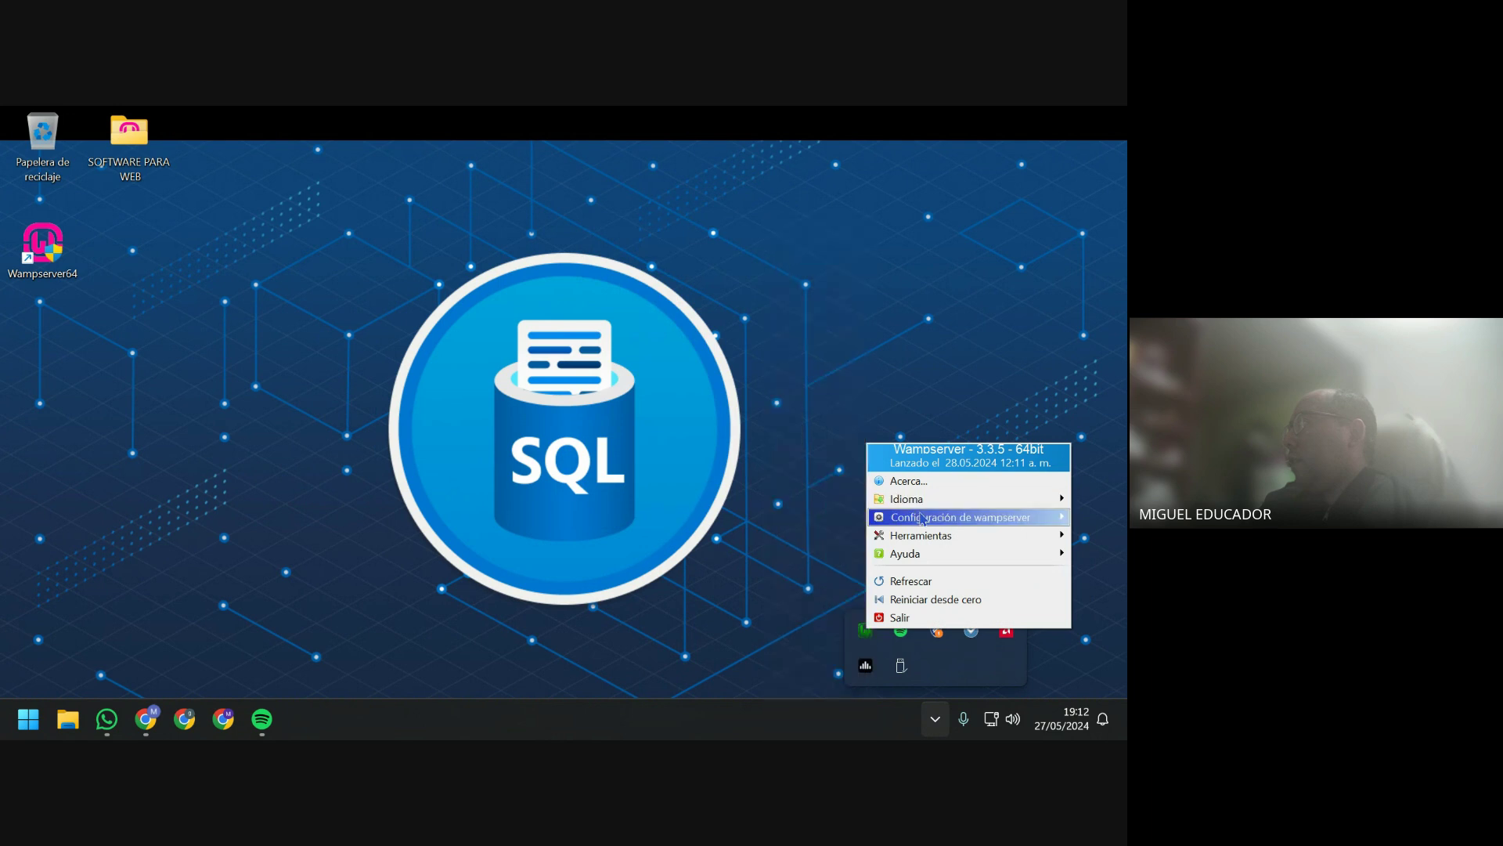
mouse_move(923, 526)
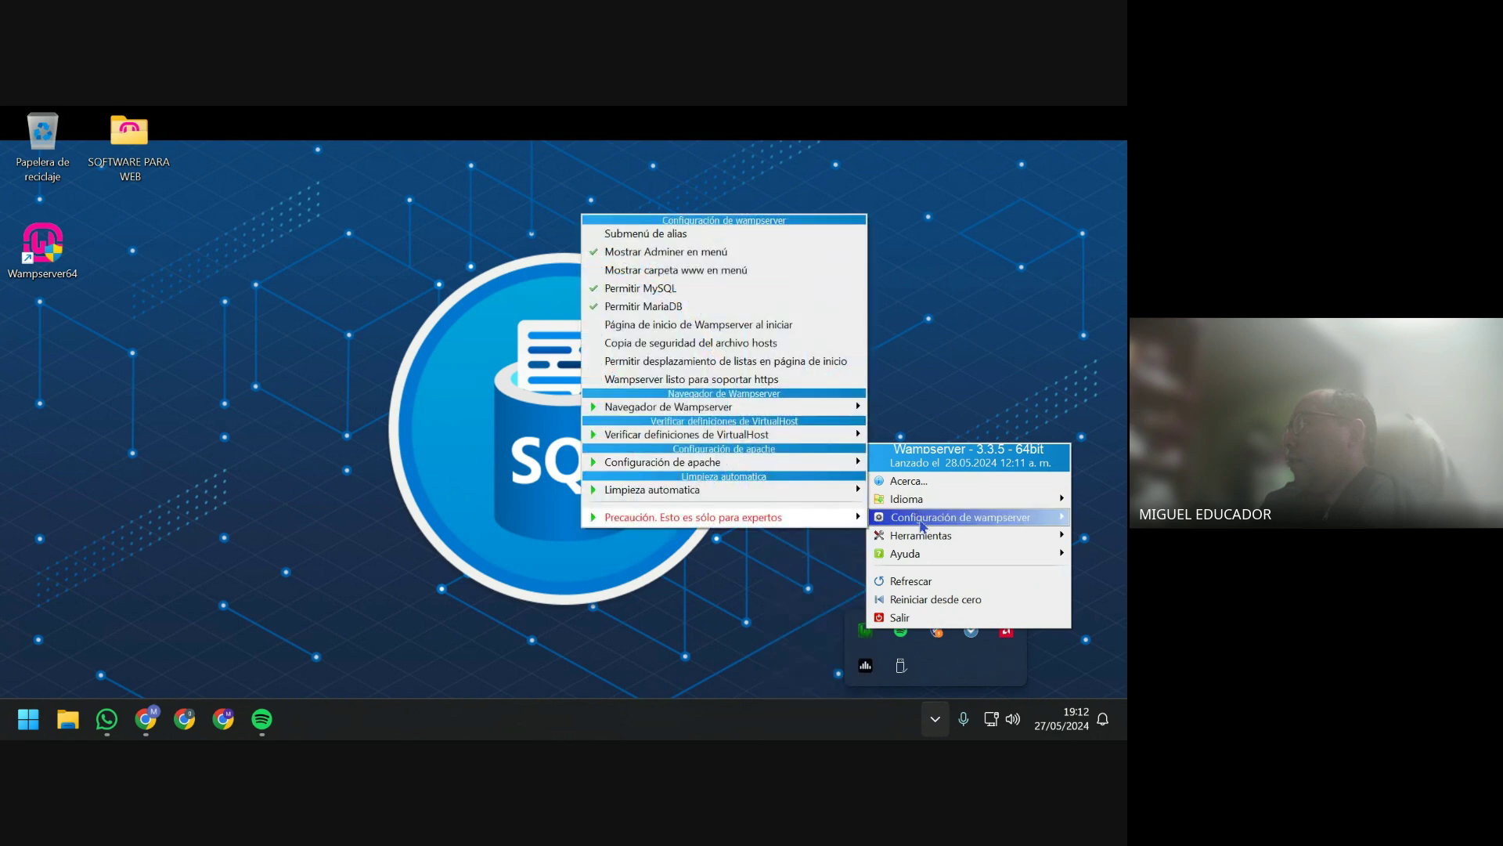
left_click(868, 634)
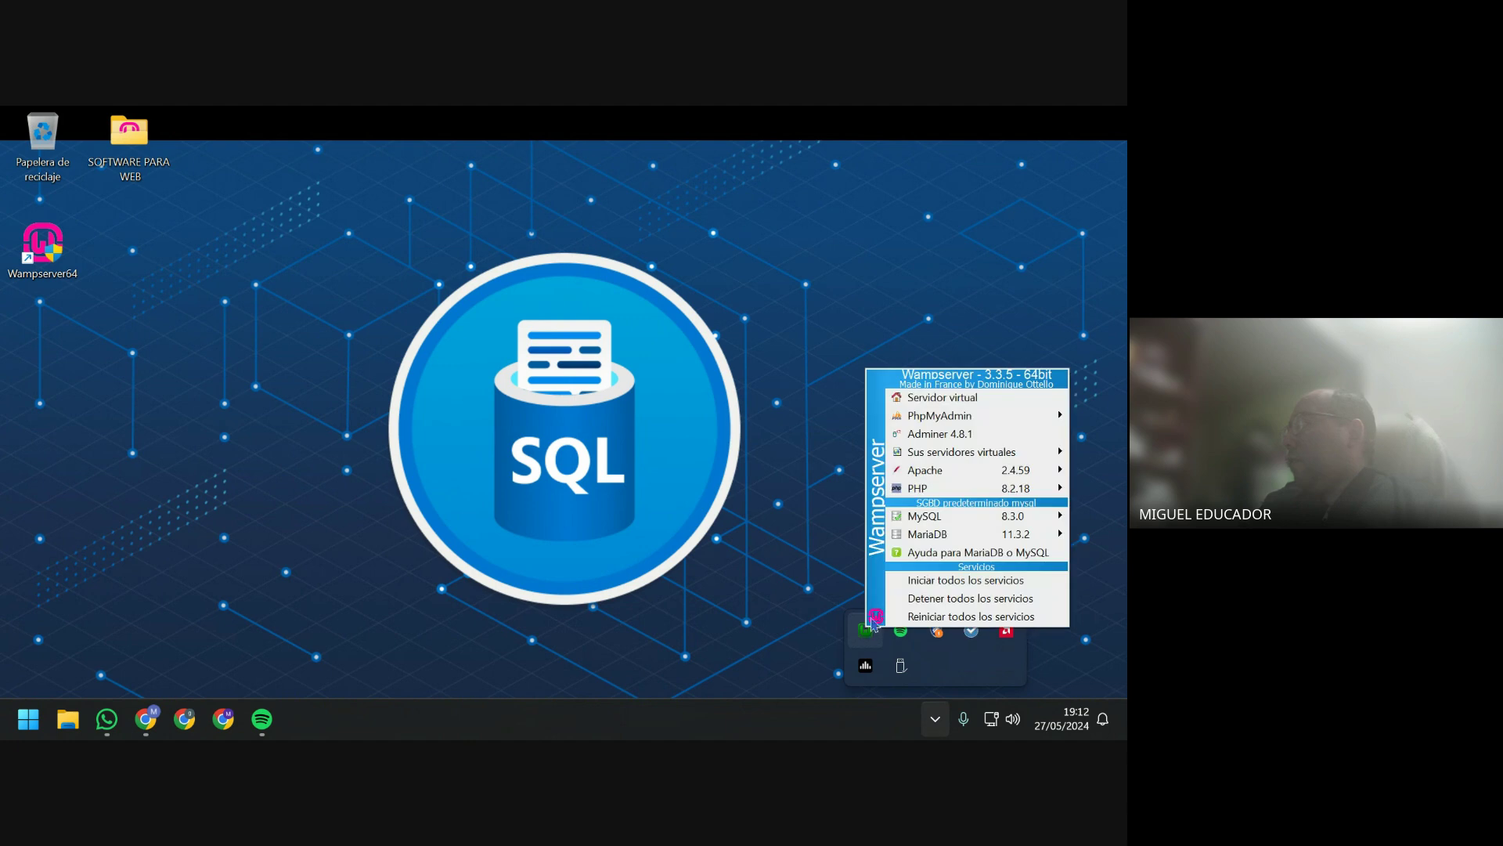
mouse_move(937, 523)
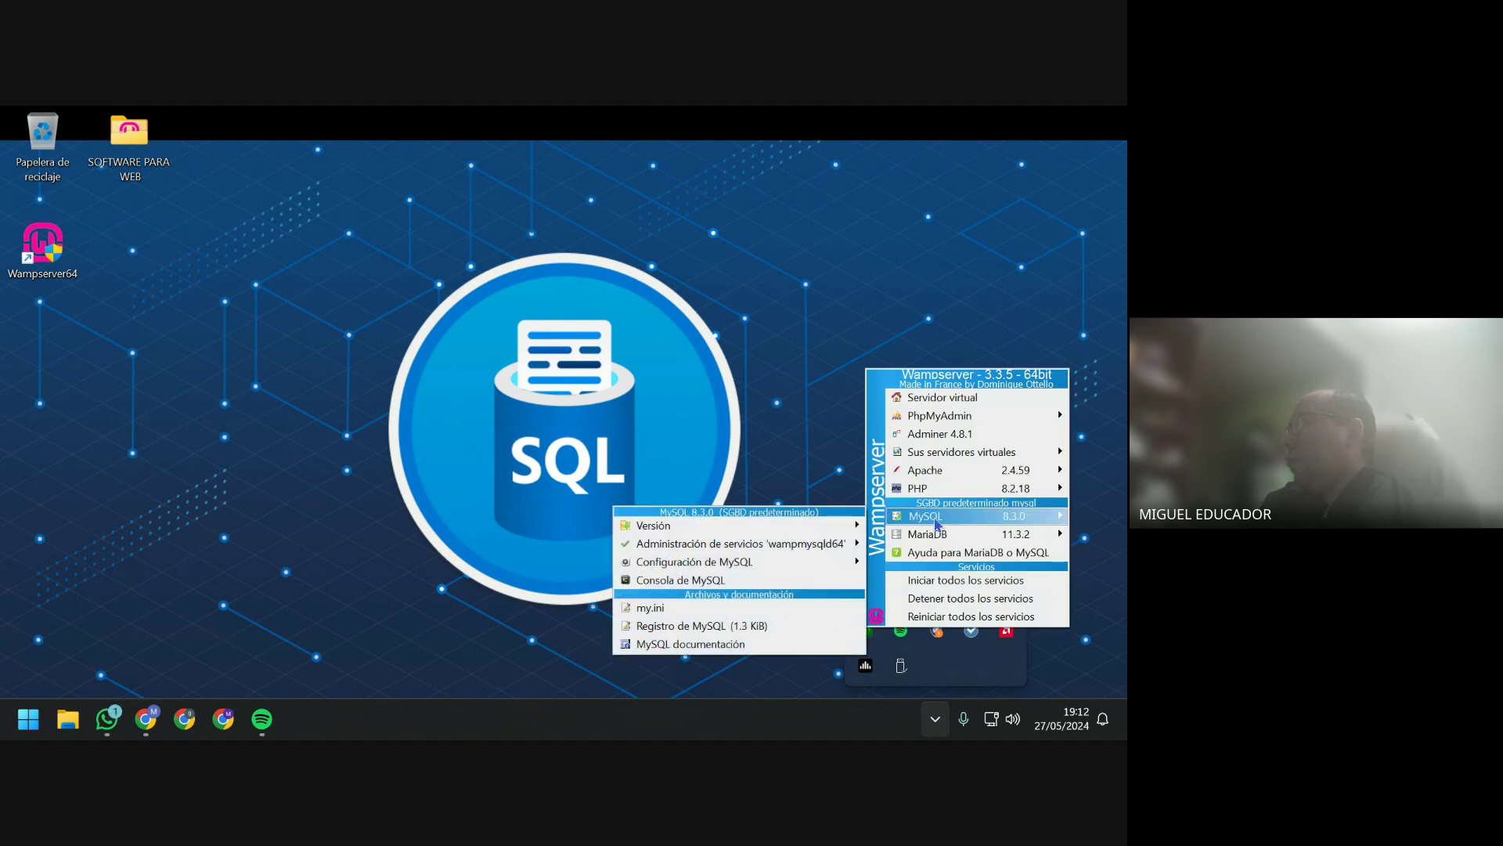
Open phpMyAdmin 5.2.1 from Wampserver and close the browser's empty new tab.
mouse_move(954, 422)
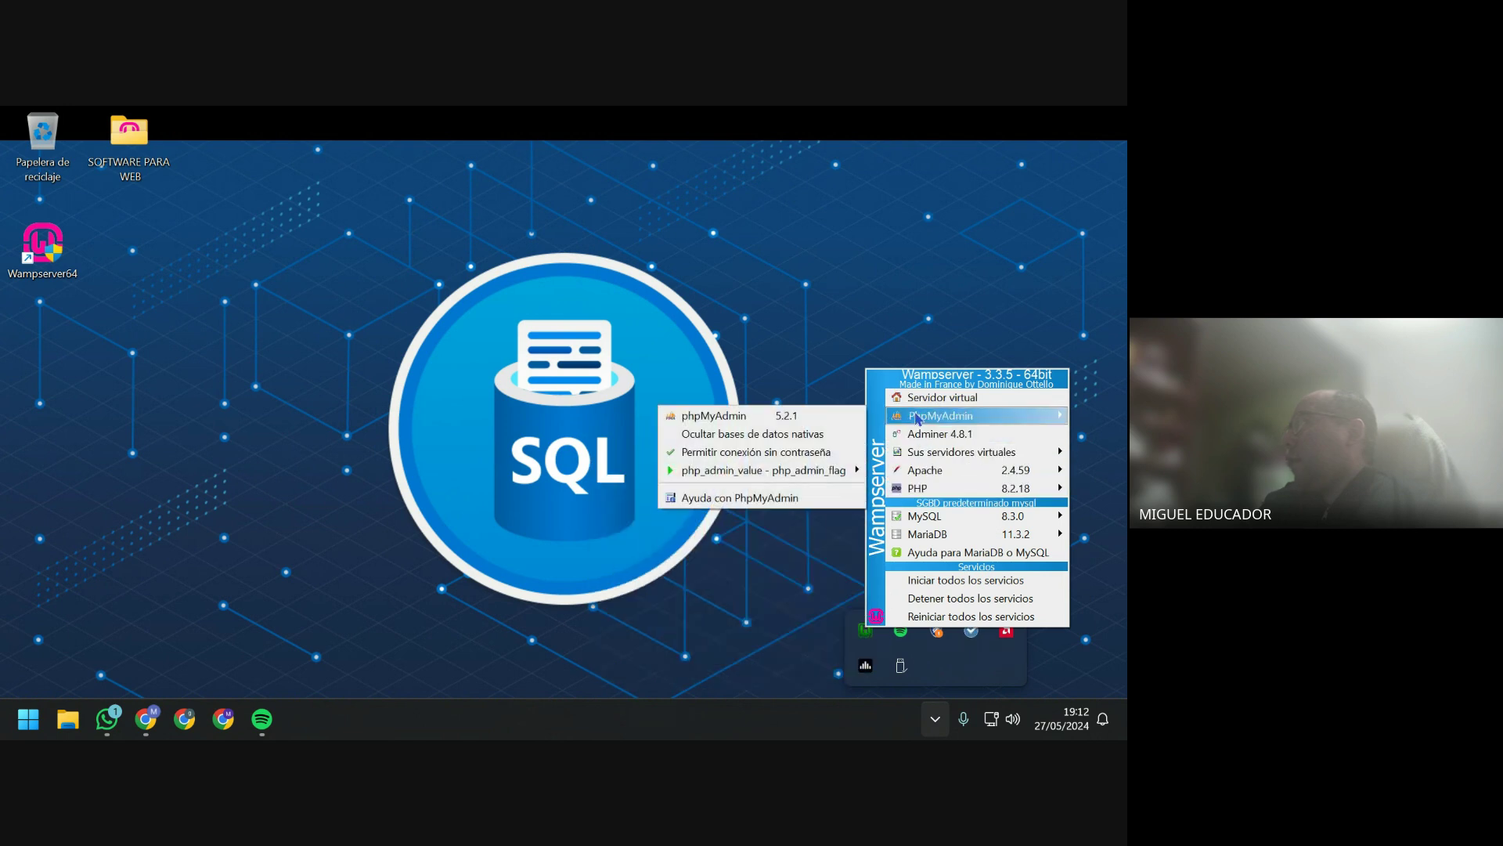
left_click(816, 420)
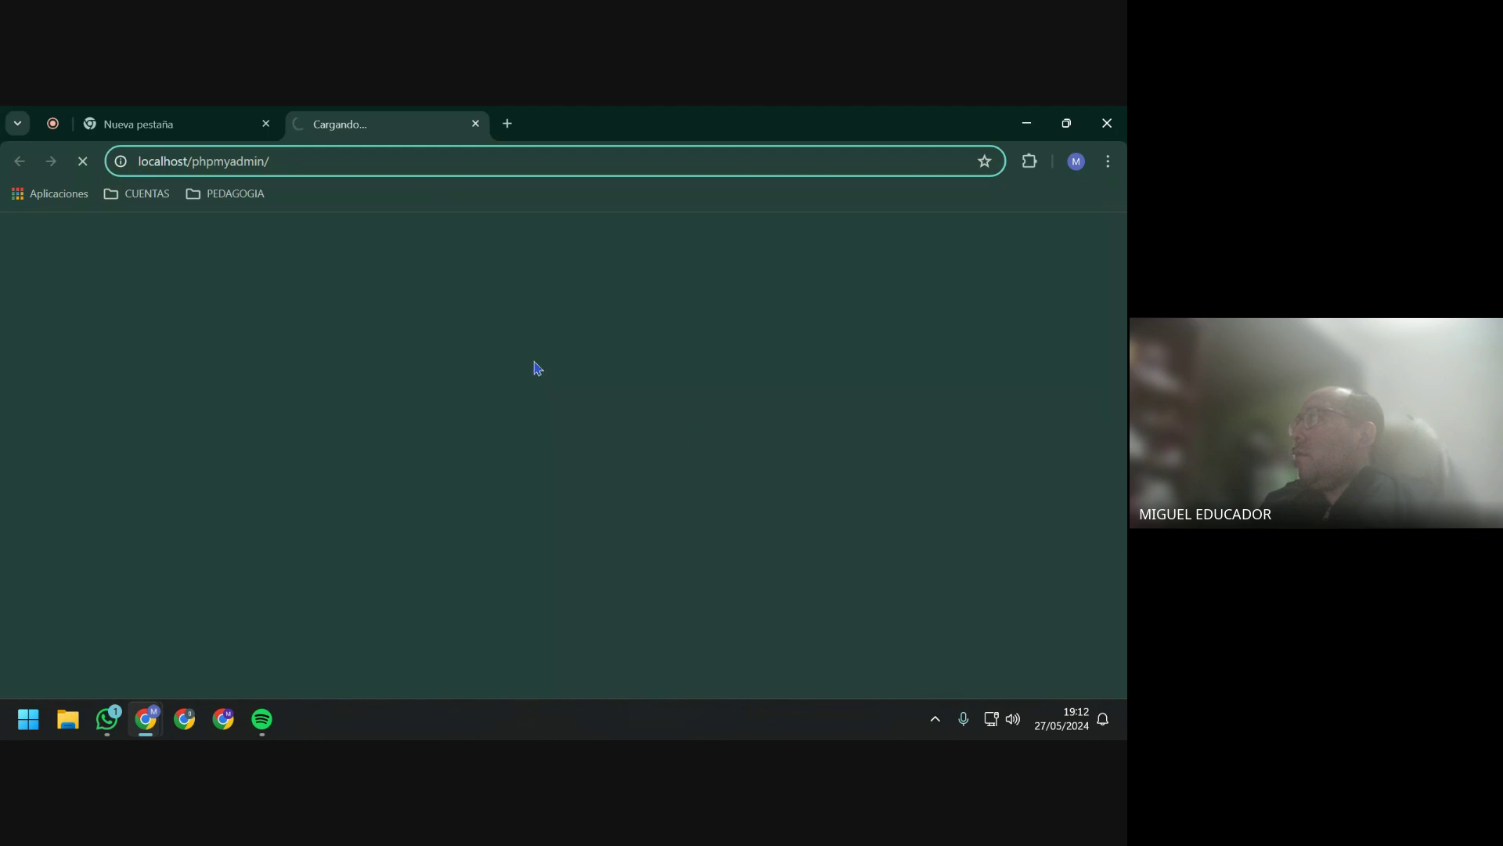
left_click(274, 130)
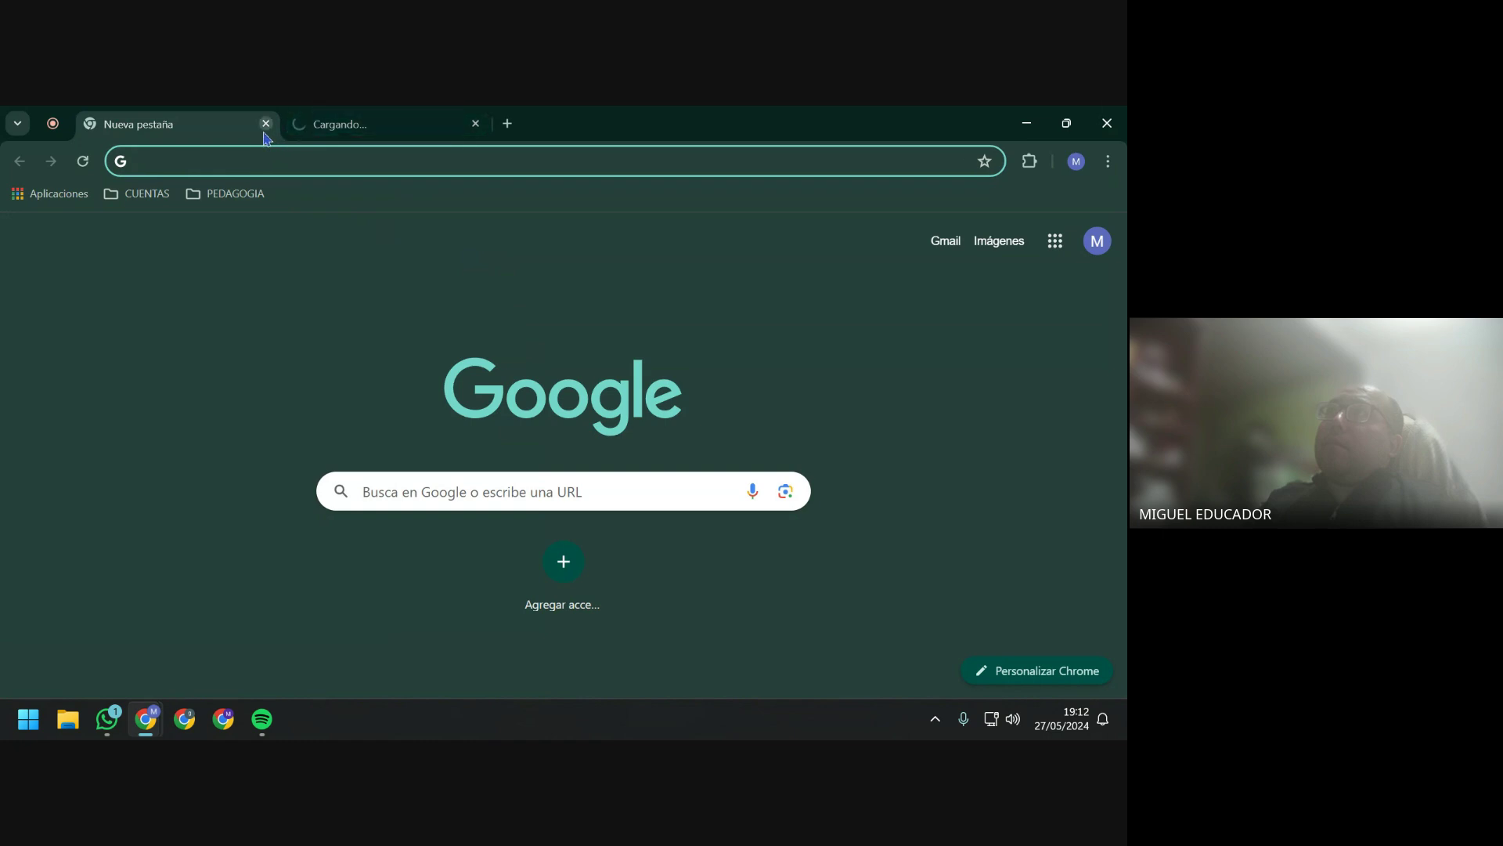
left_click(265, 132)
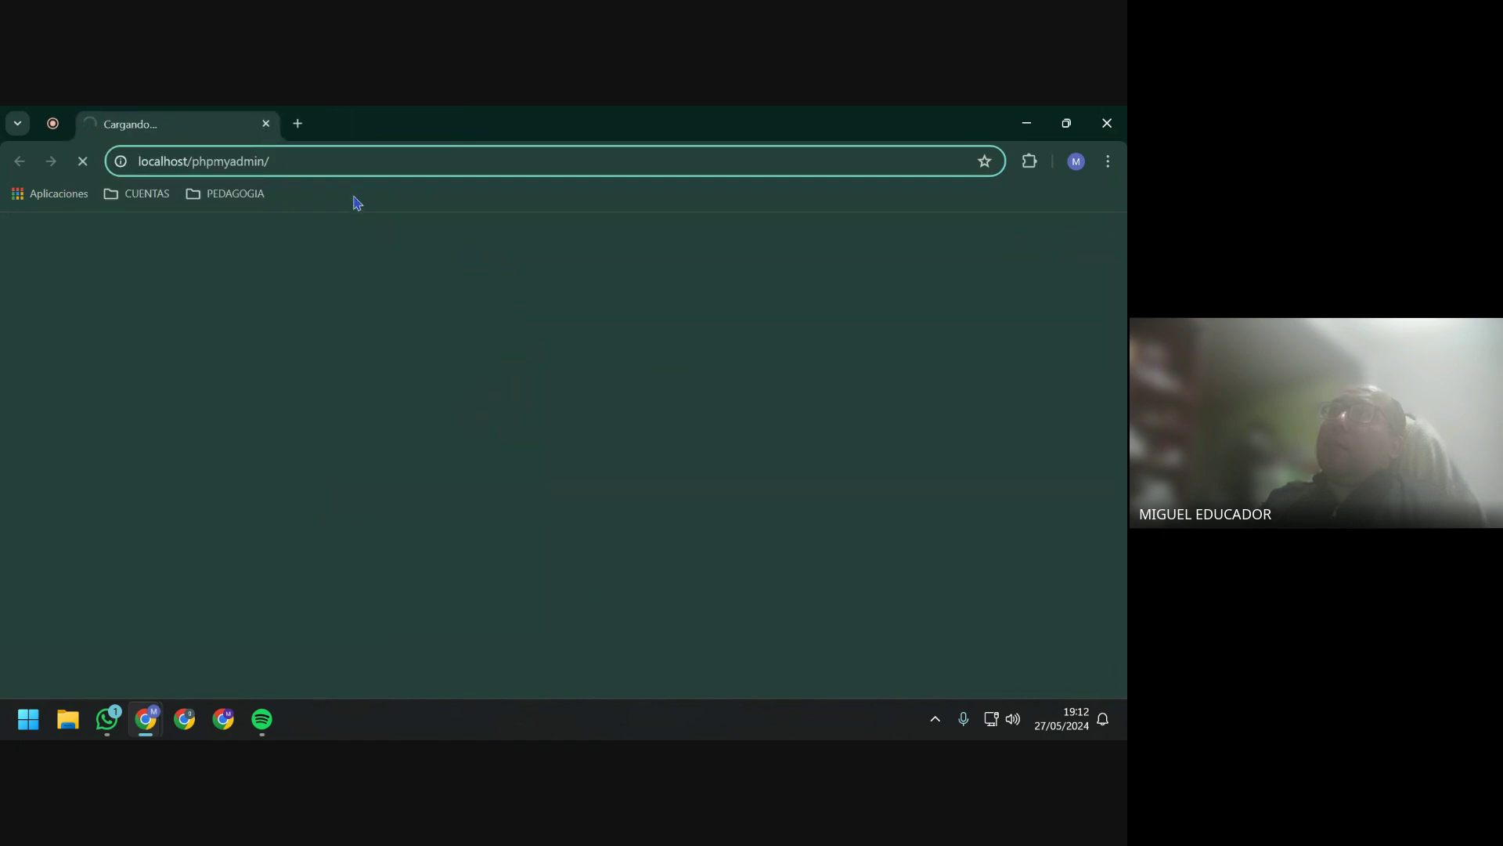
Sign in to phpMyAdmin on the MySQL server as root, leaving the password blank.
left_click(929, 732)
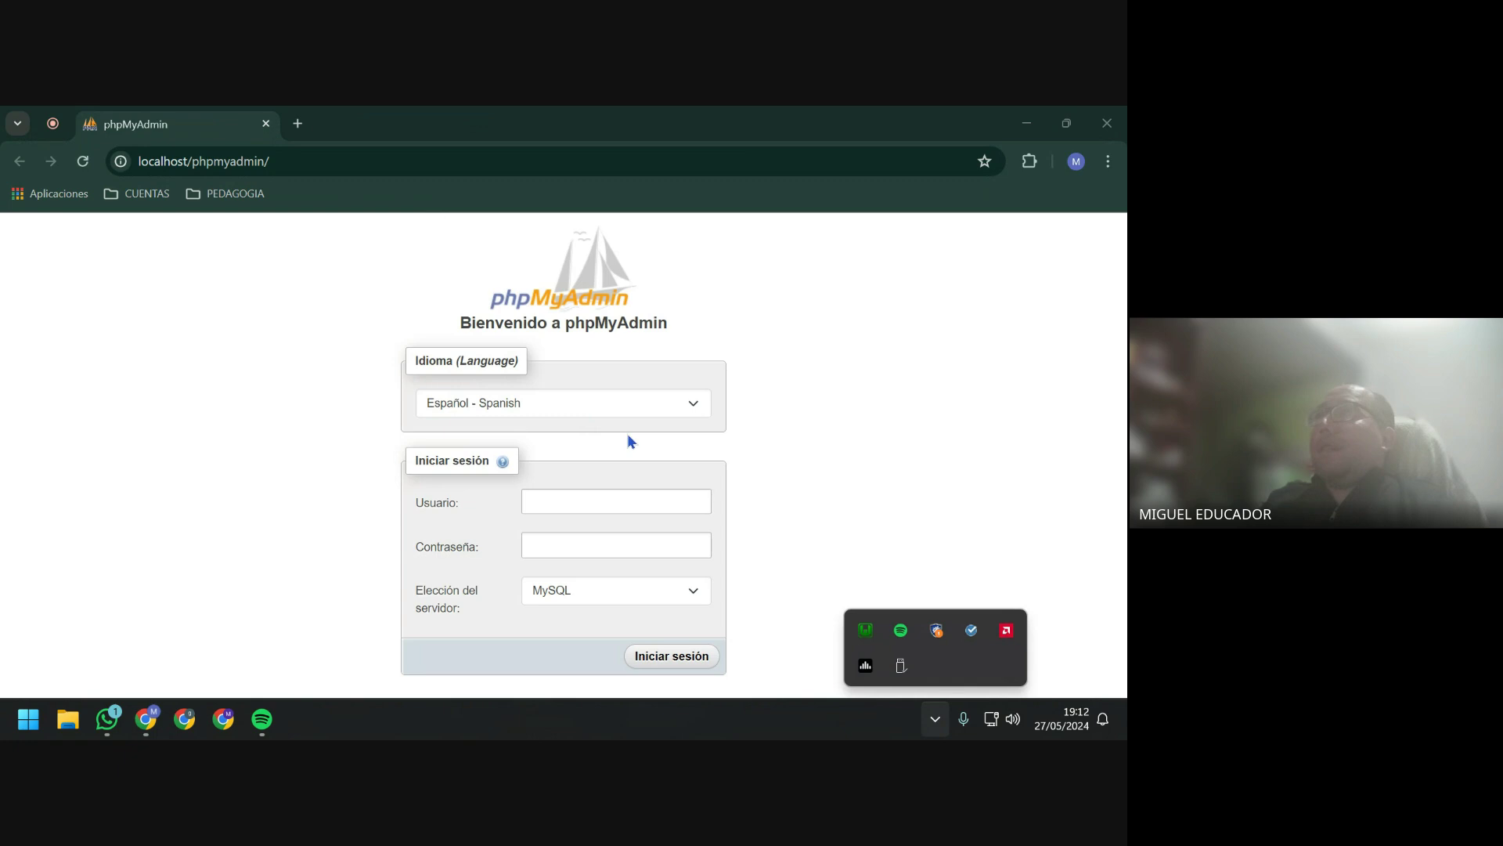
left_click(598, 492)
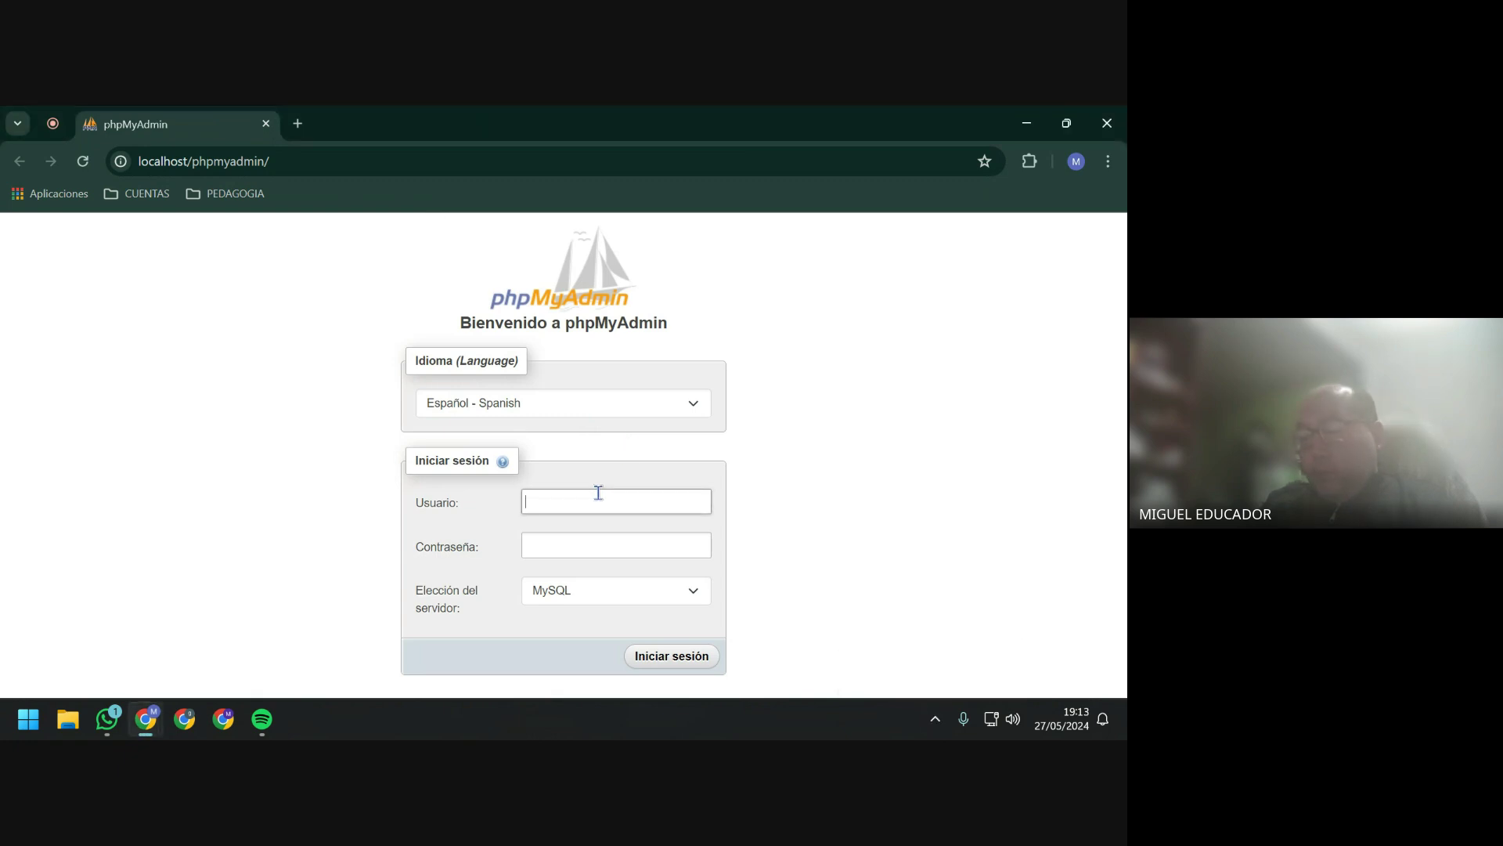
type("root")
left_click(654, 663)
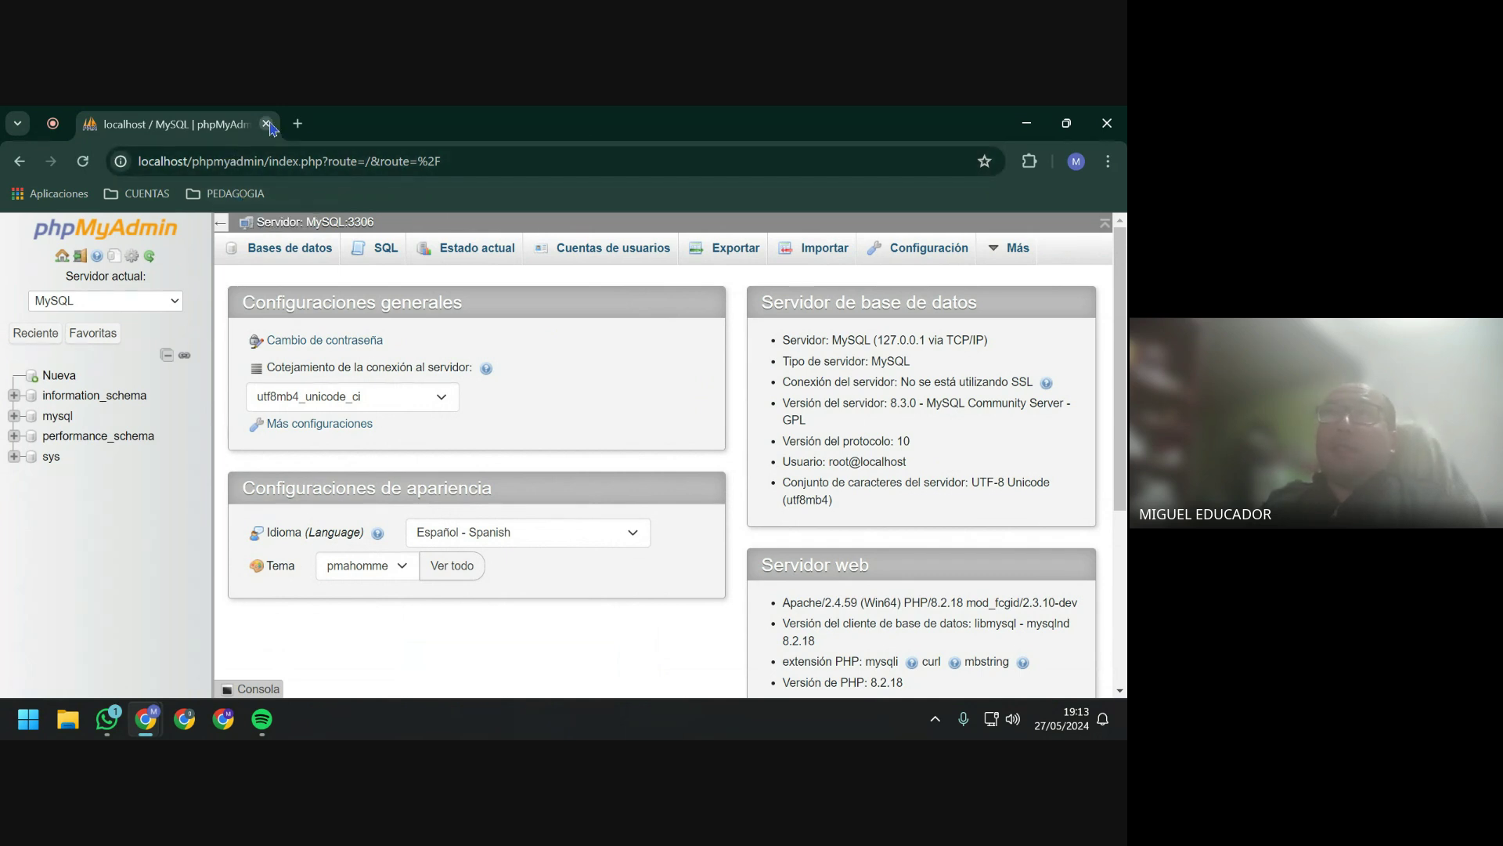
Close the phpMyAdmin page, leaving an empty new tab, and minimize Chrome.
left_click(298, 124)
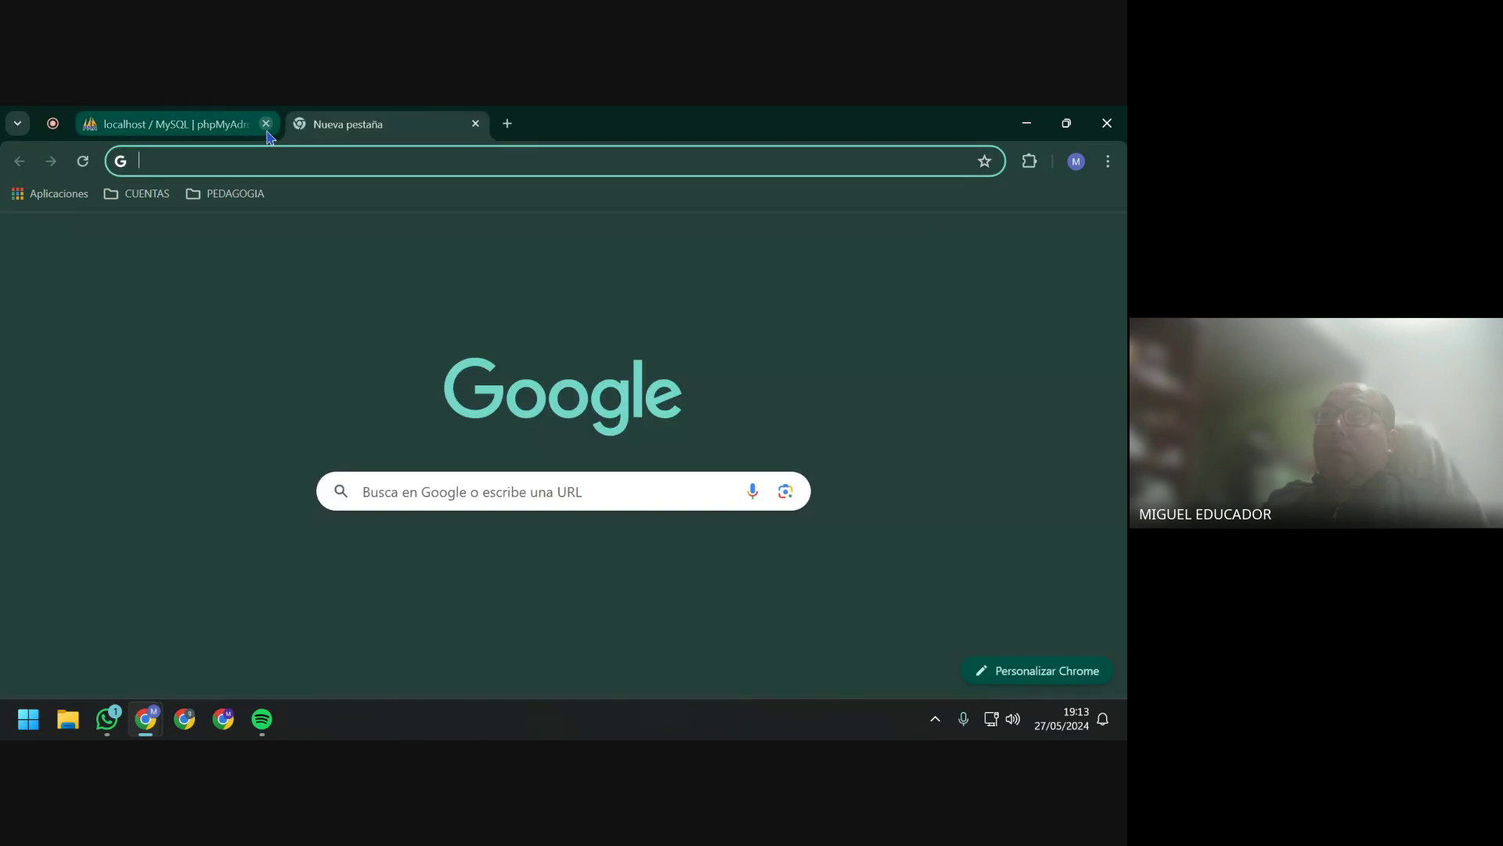
left_click(262, 124)
left_click(1026, 123)
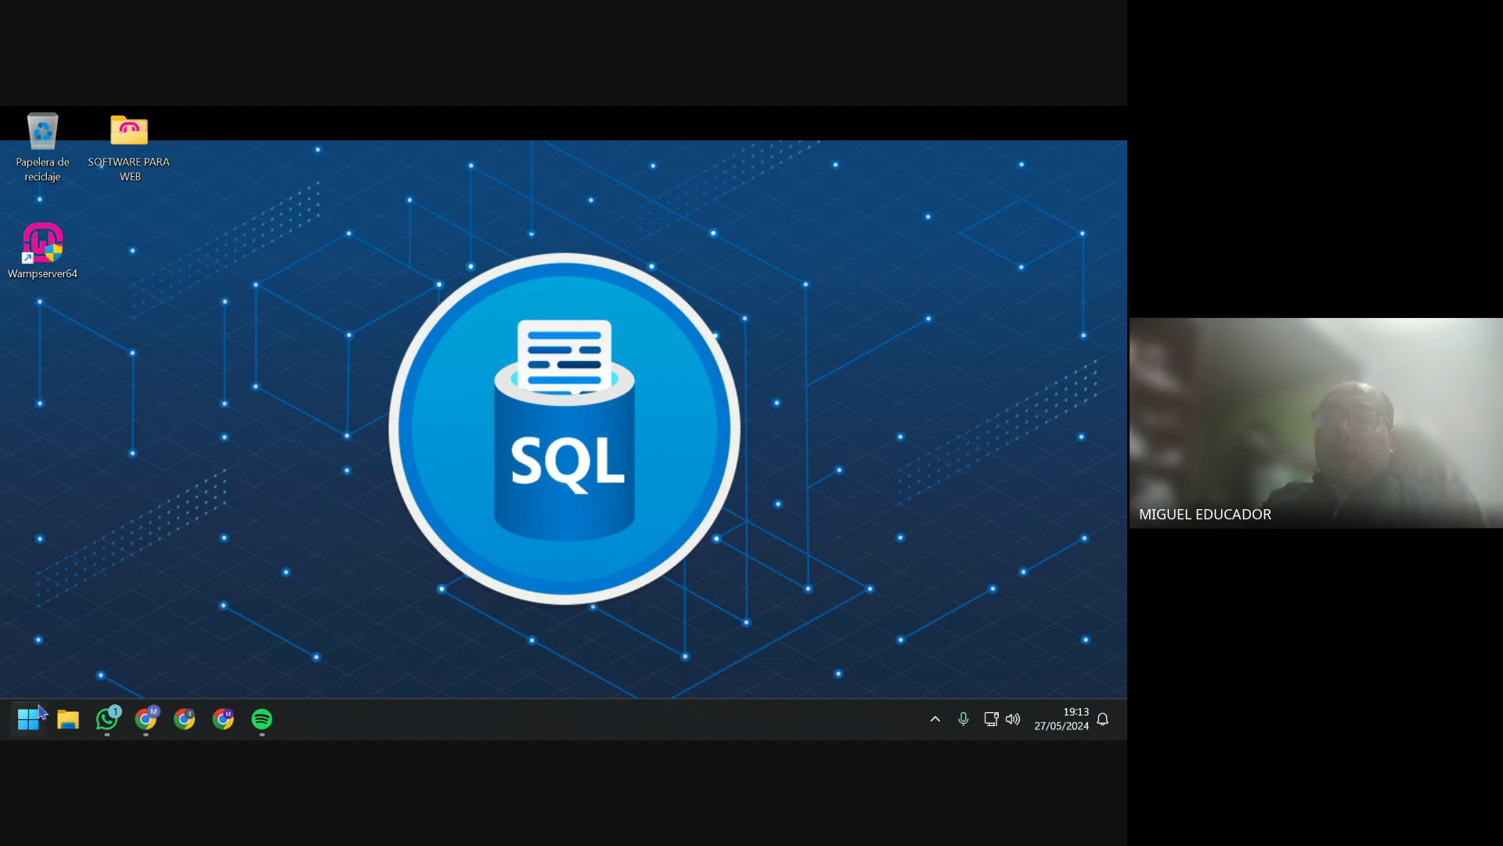
Check the installers in the SOFTWARE PARA WEB folder and the files sent to the database class chat in WhatsApp.
double_click(155, 170)
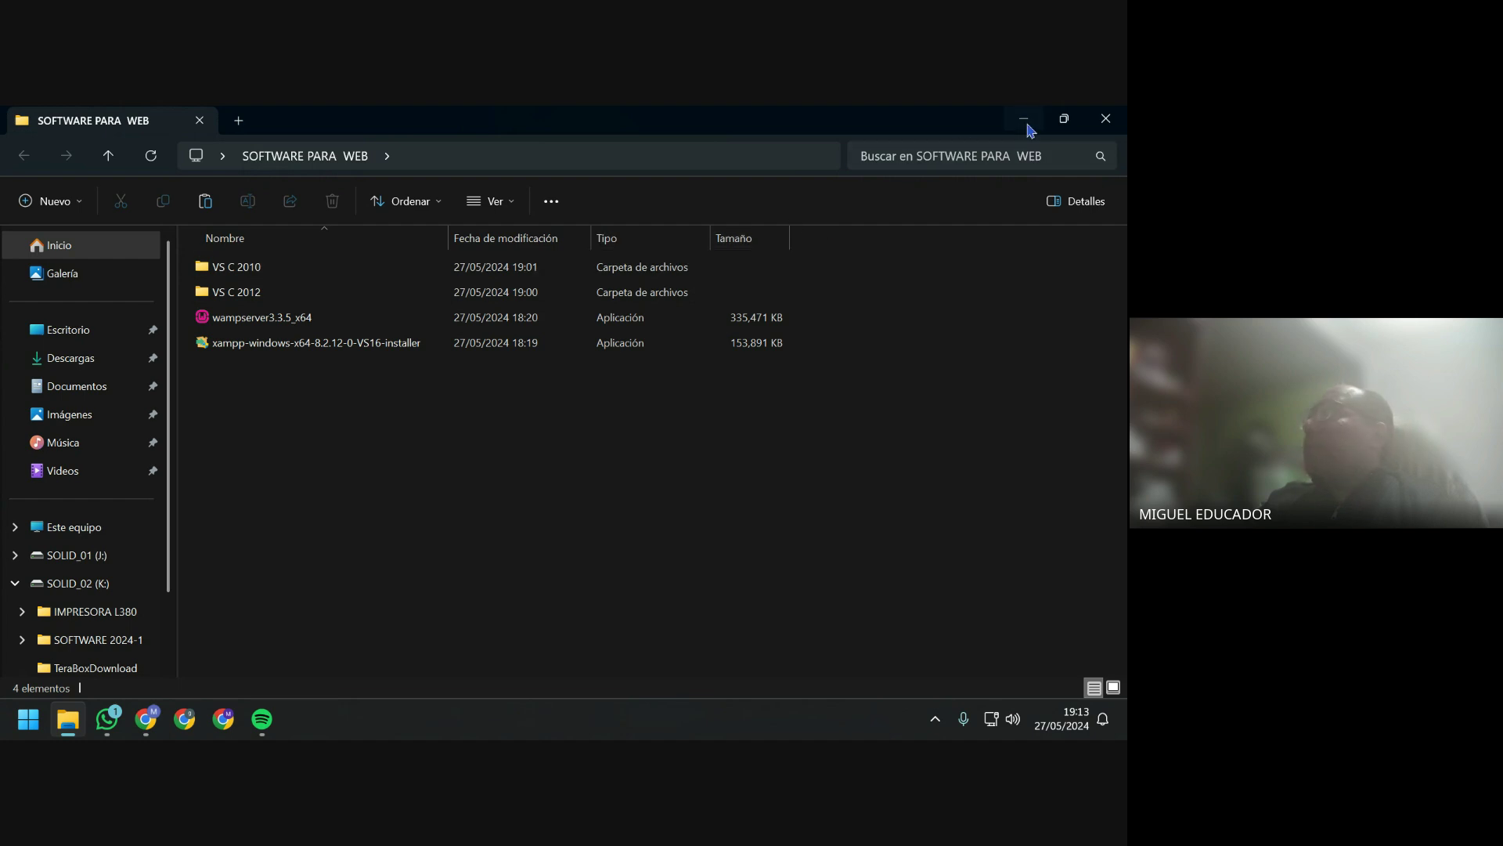
left_click(1025, 120)
right_click(193, 266)
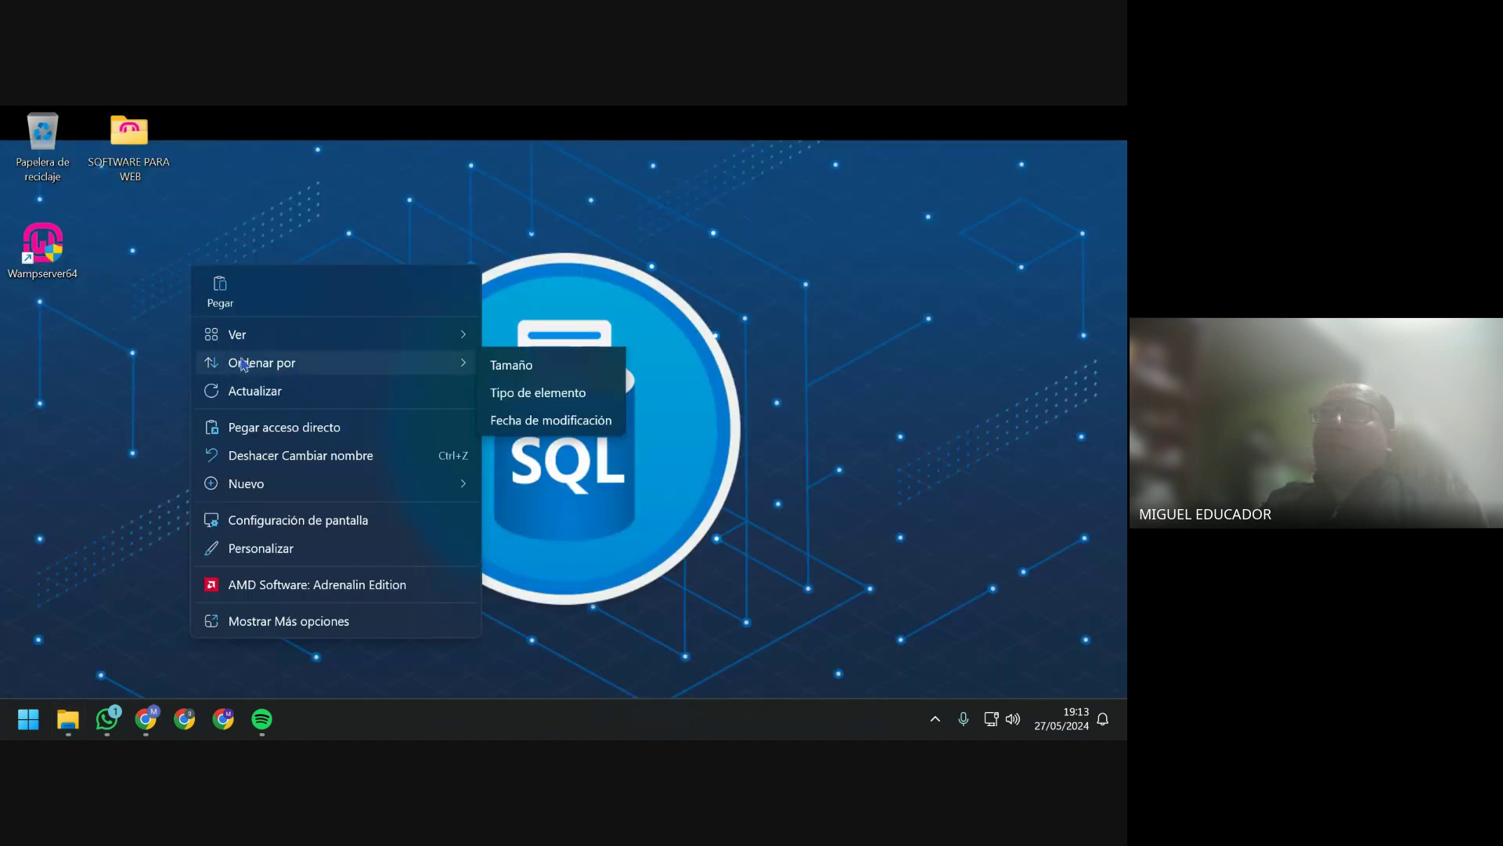
left_click(243, 387)
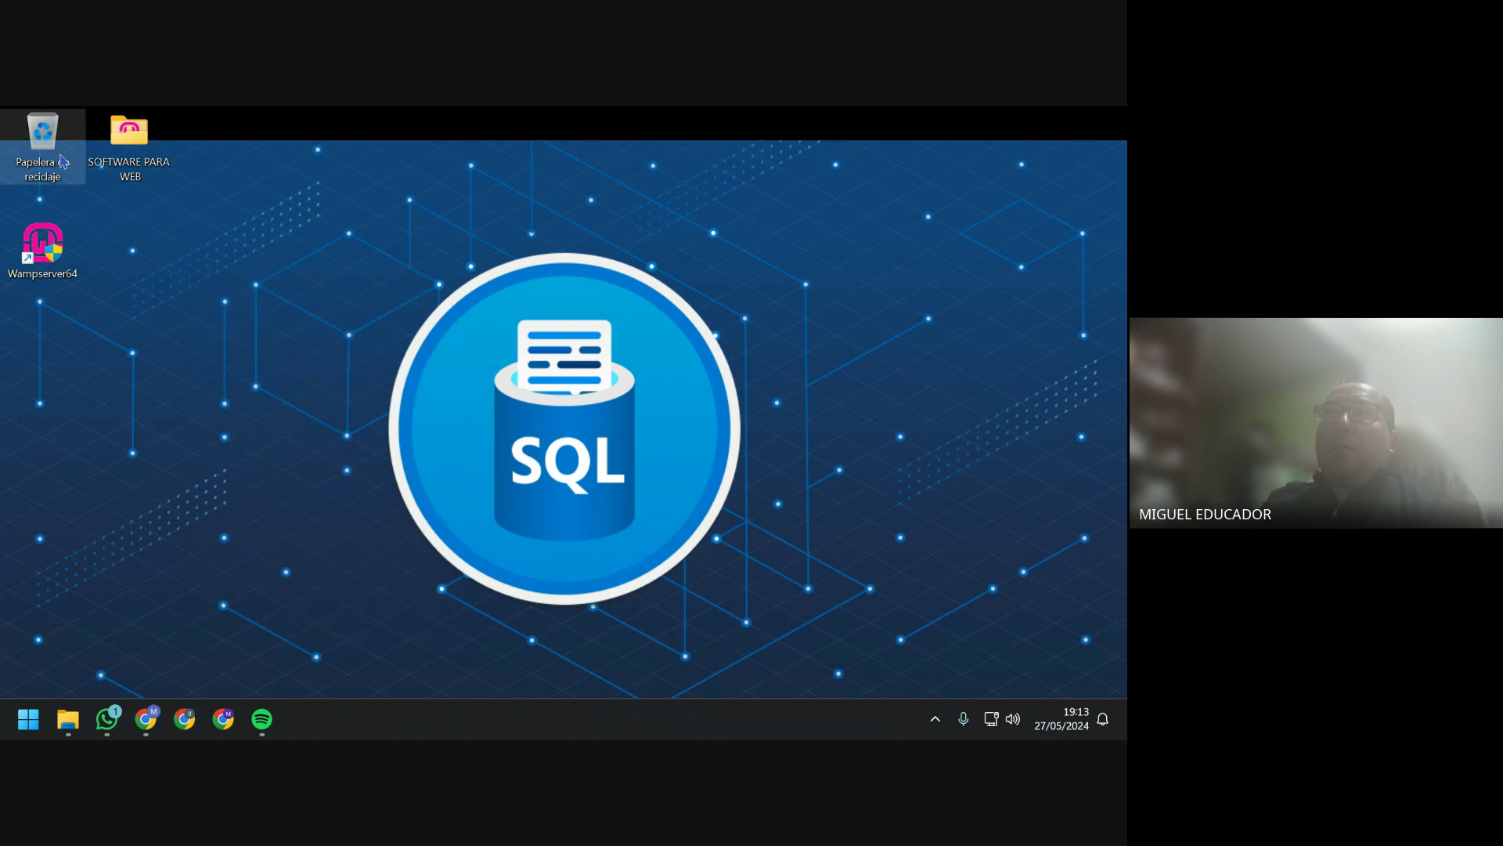
left_click(70, 728)
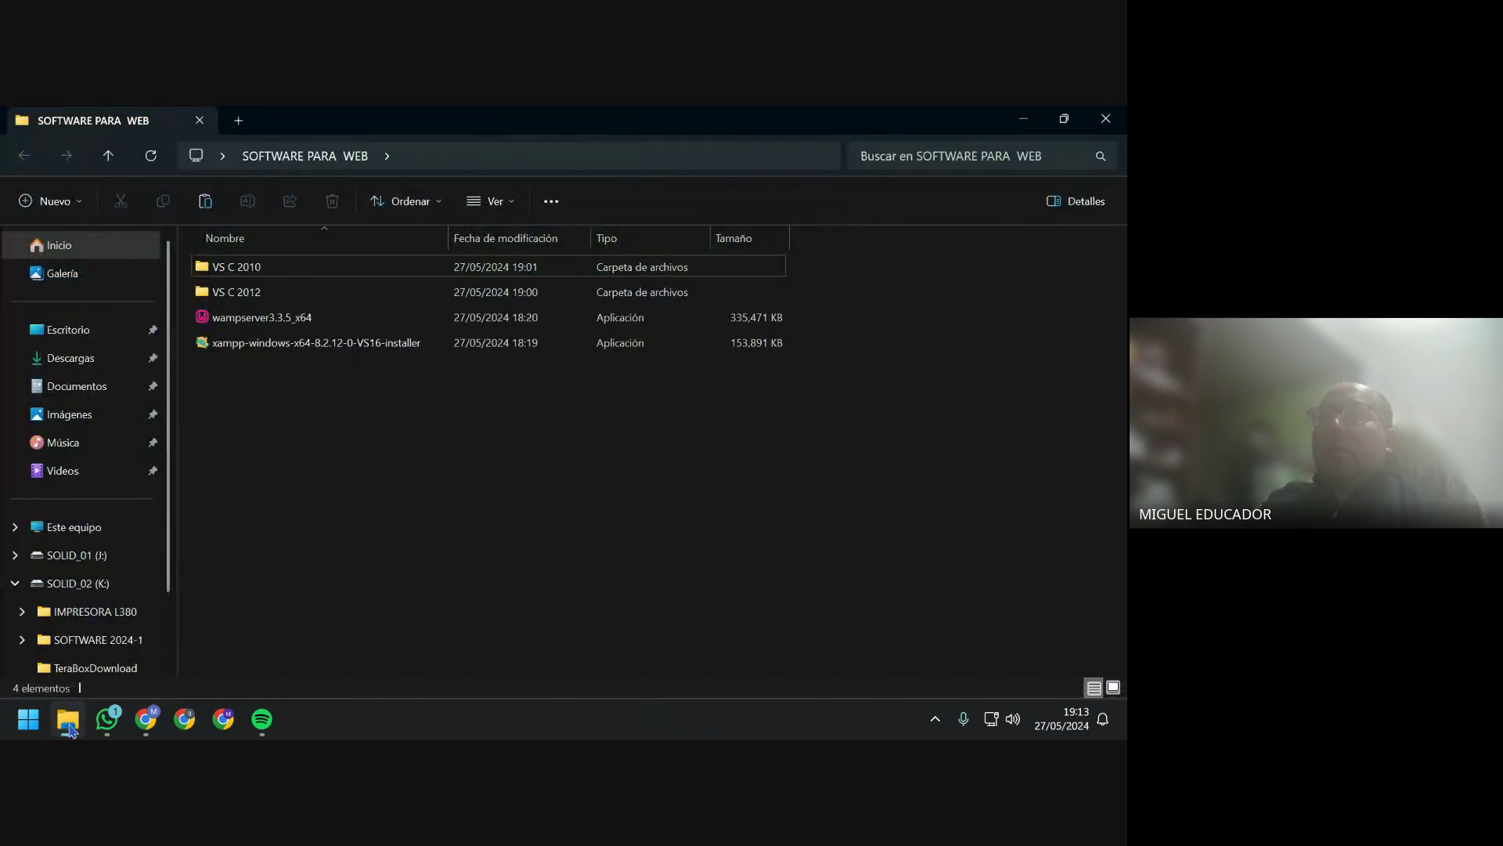
left_click(68, 724)
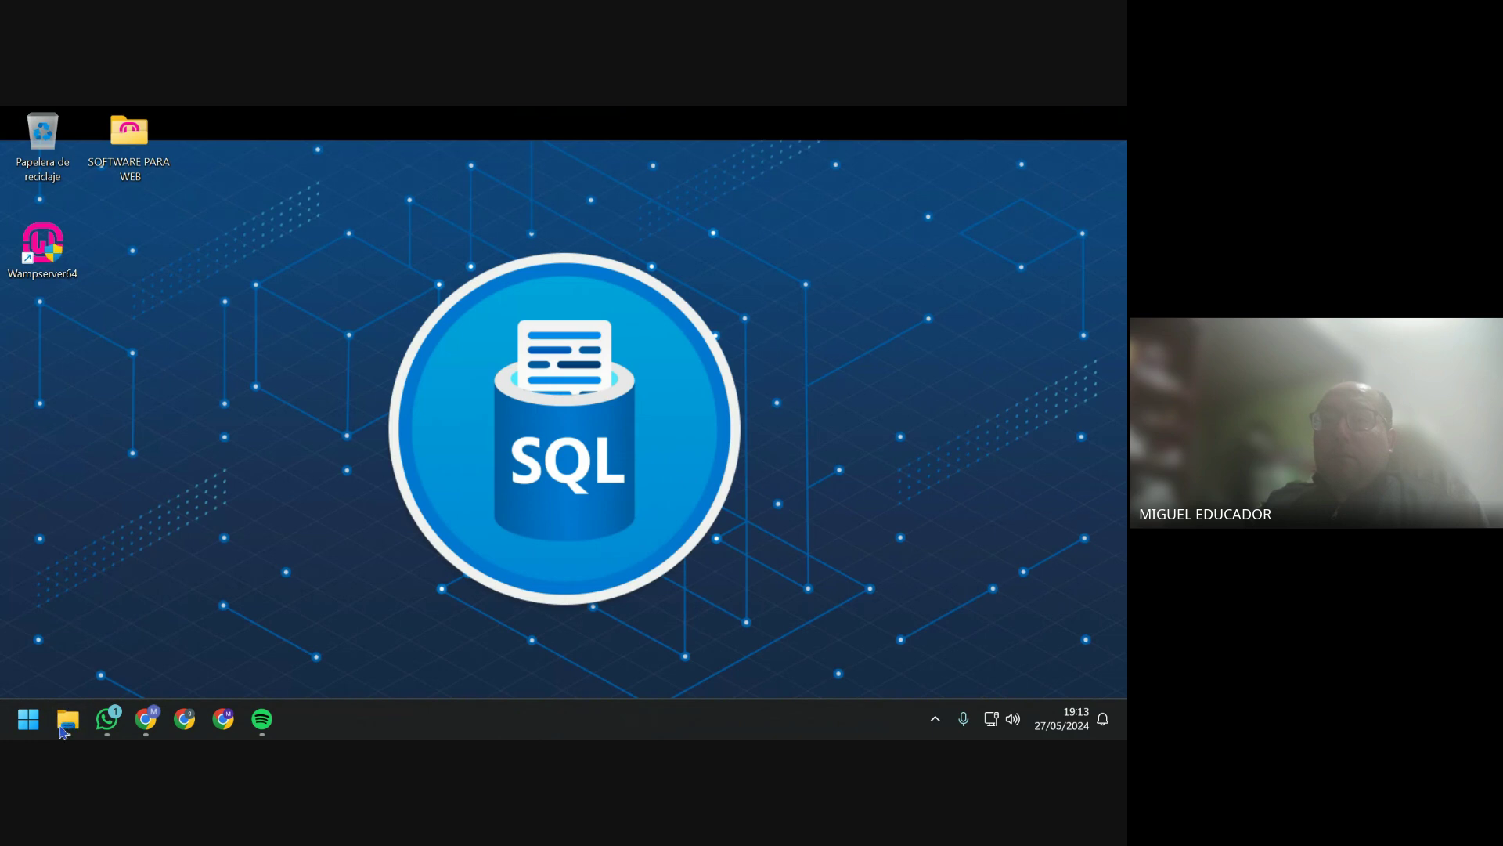
left_click(107, 720)
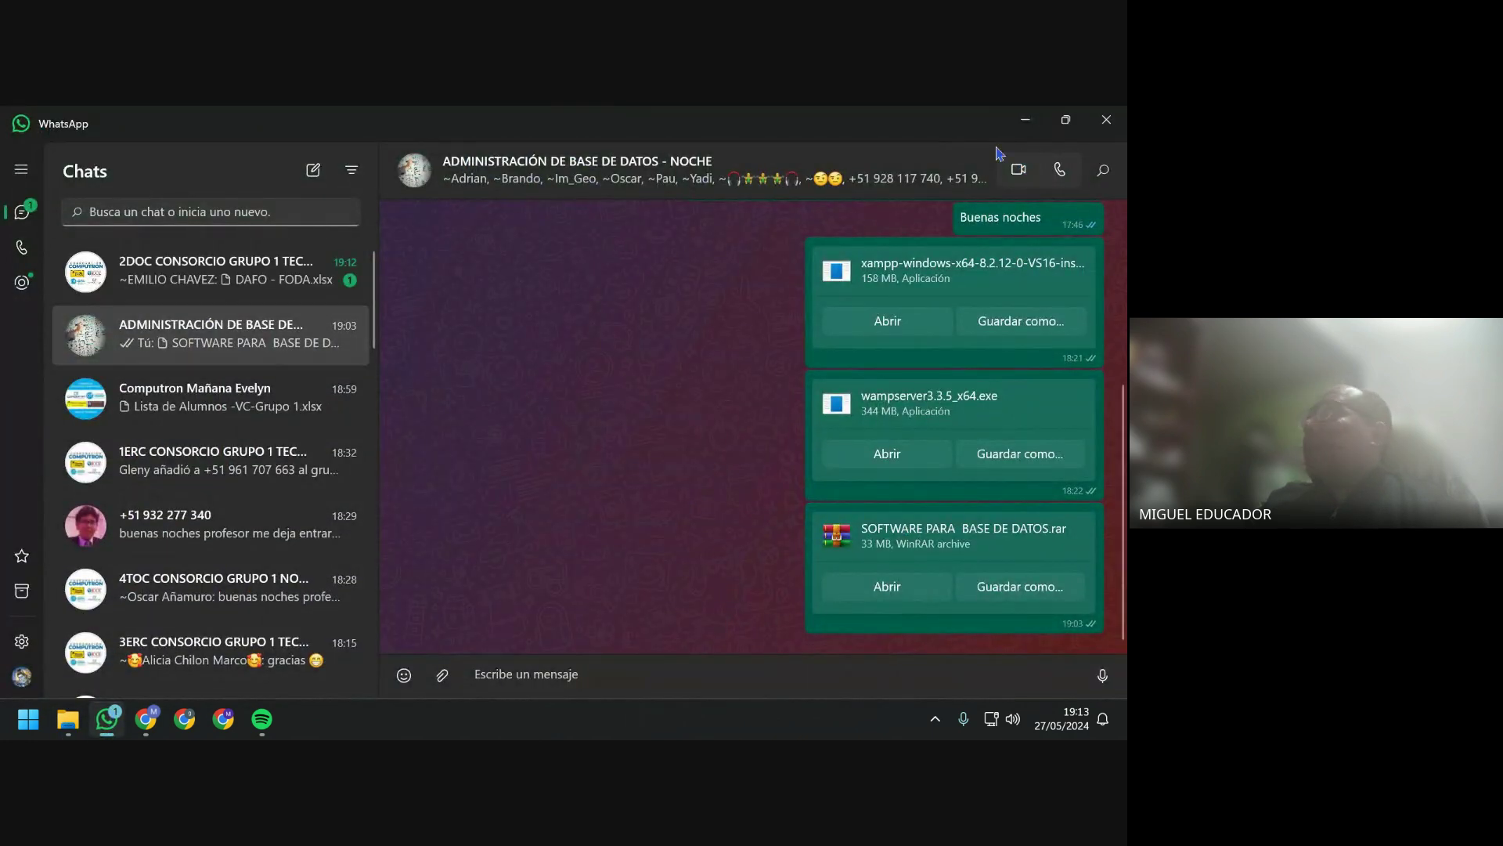
left_click(1026, 120)
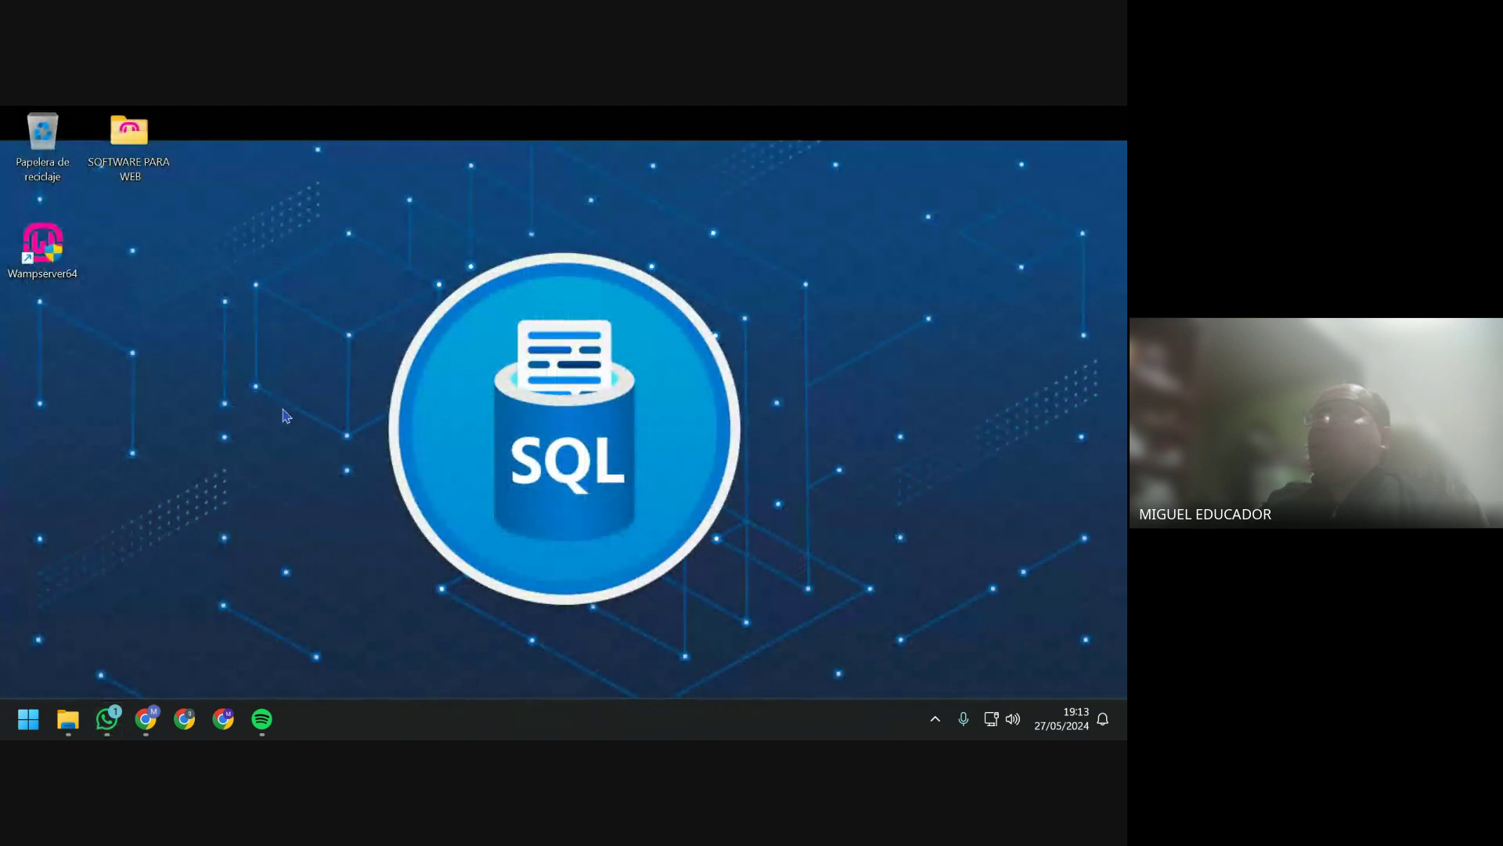
Search for "bc" in Windows, launch BCUninstaller and refresh the desktop while it loads.
left_click(27, 727)
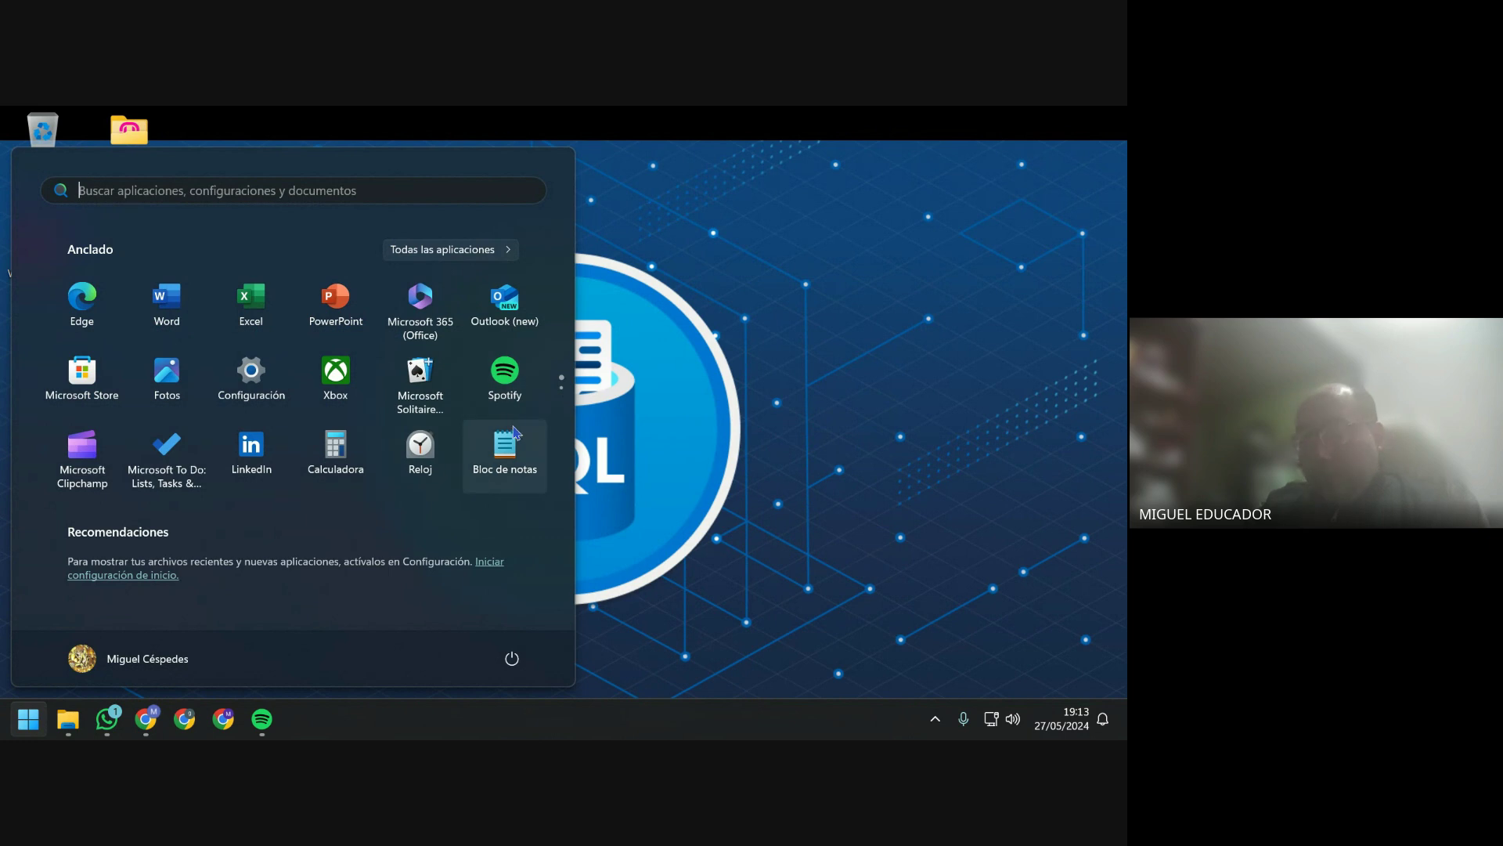
type("bc")
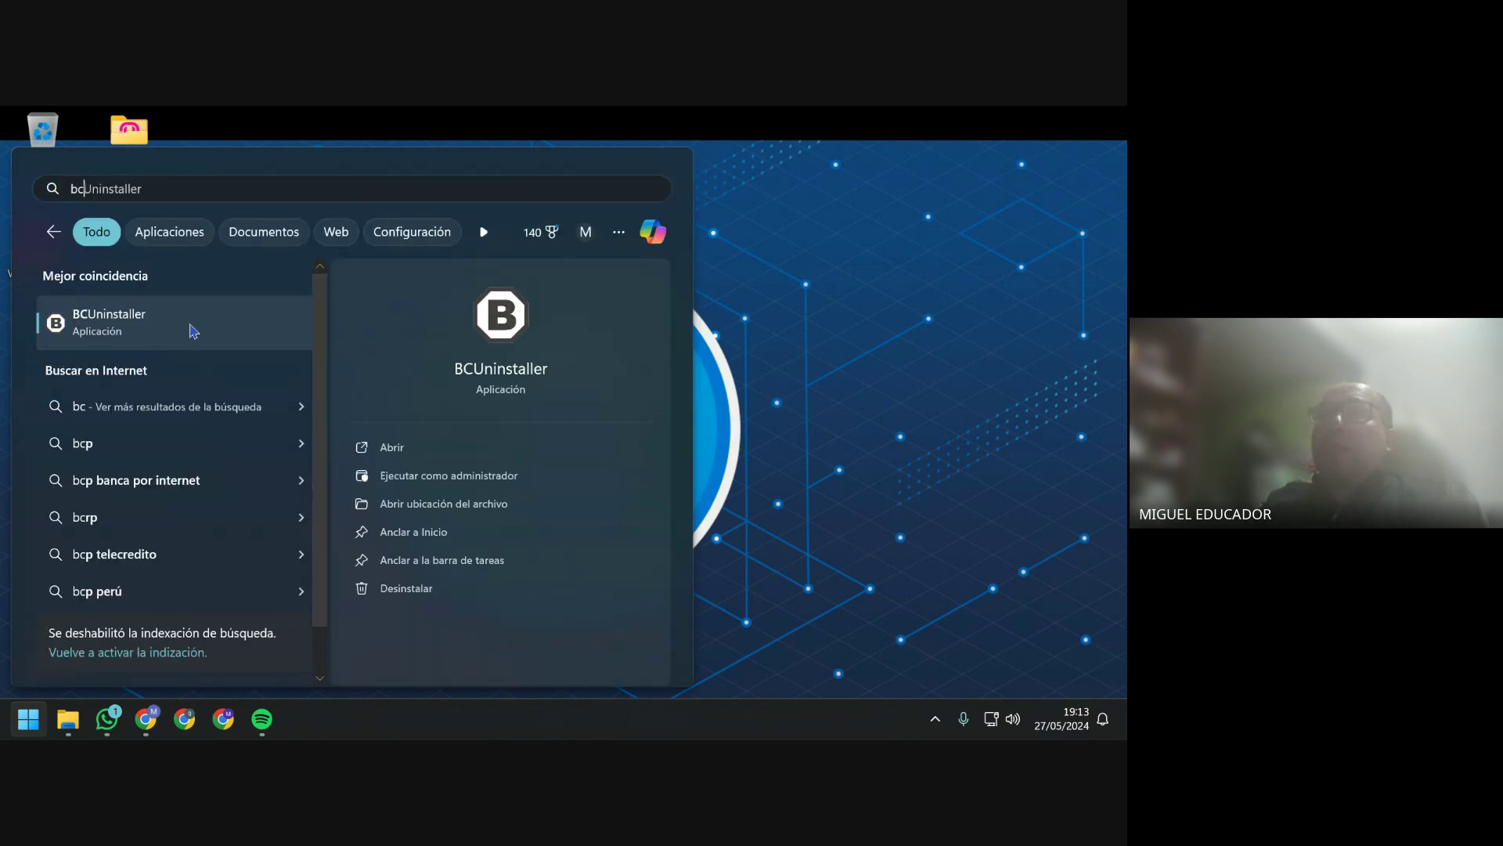
left_click(183, 337)
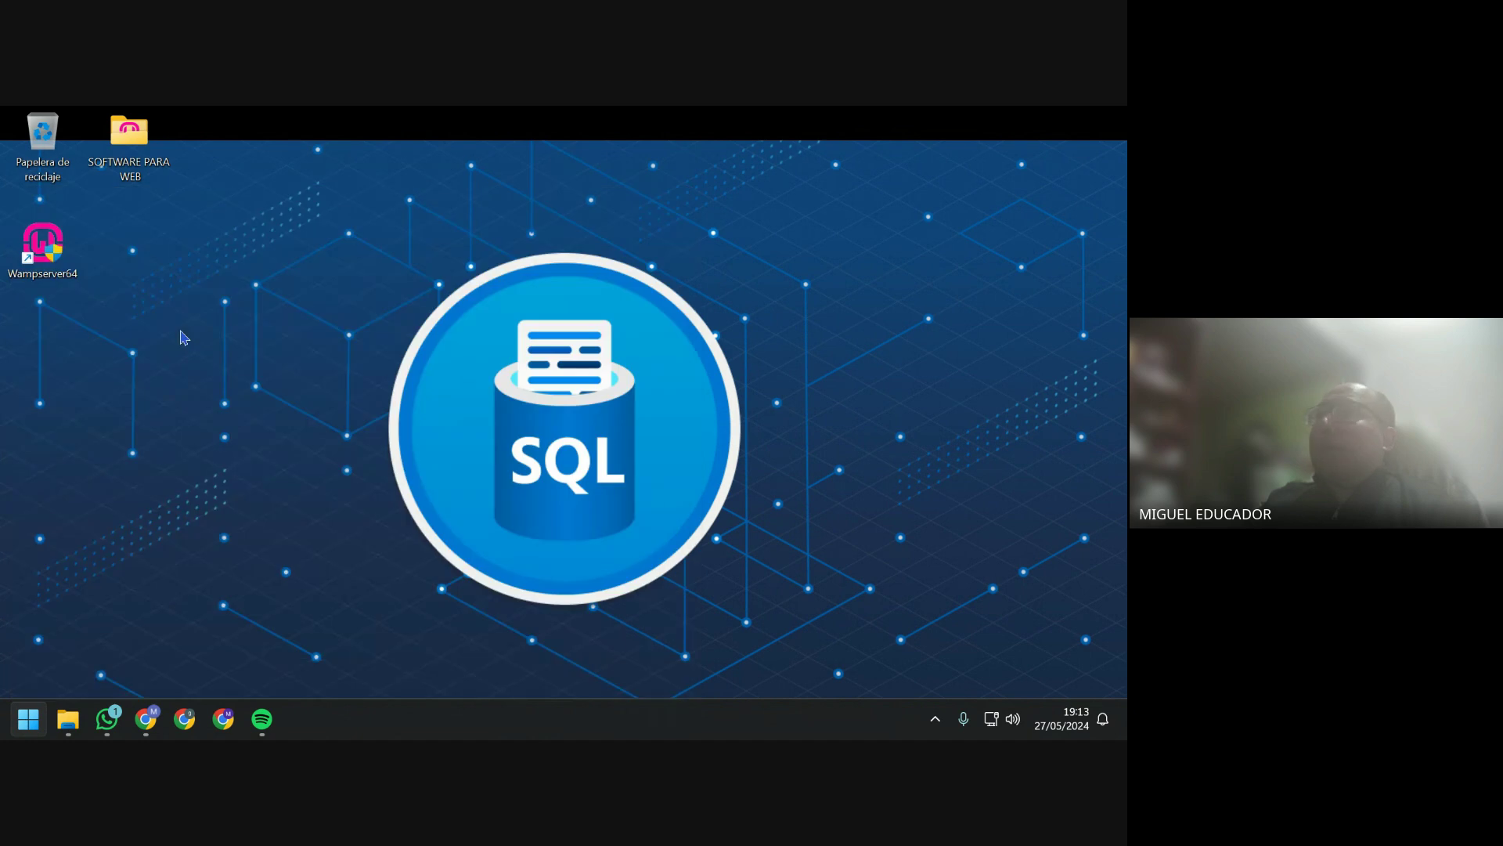
right_click(444, 265)
left_click(527, 391)
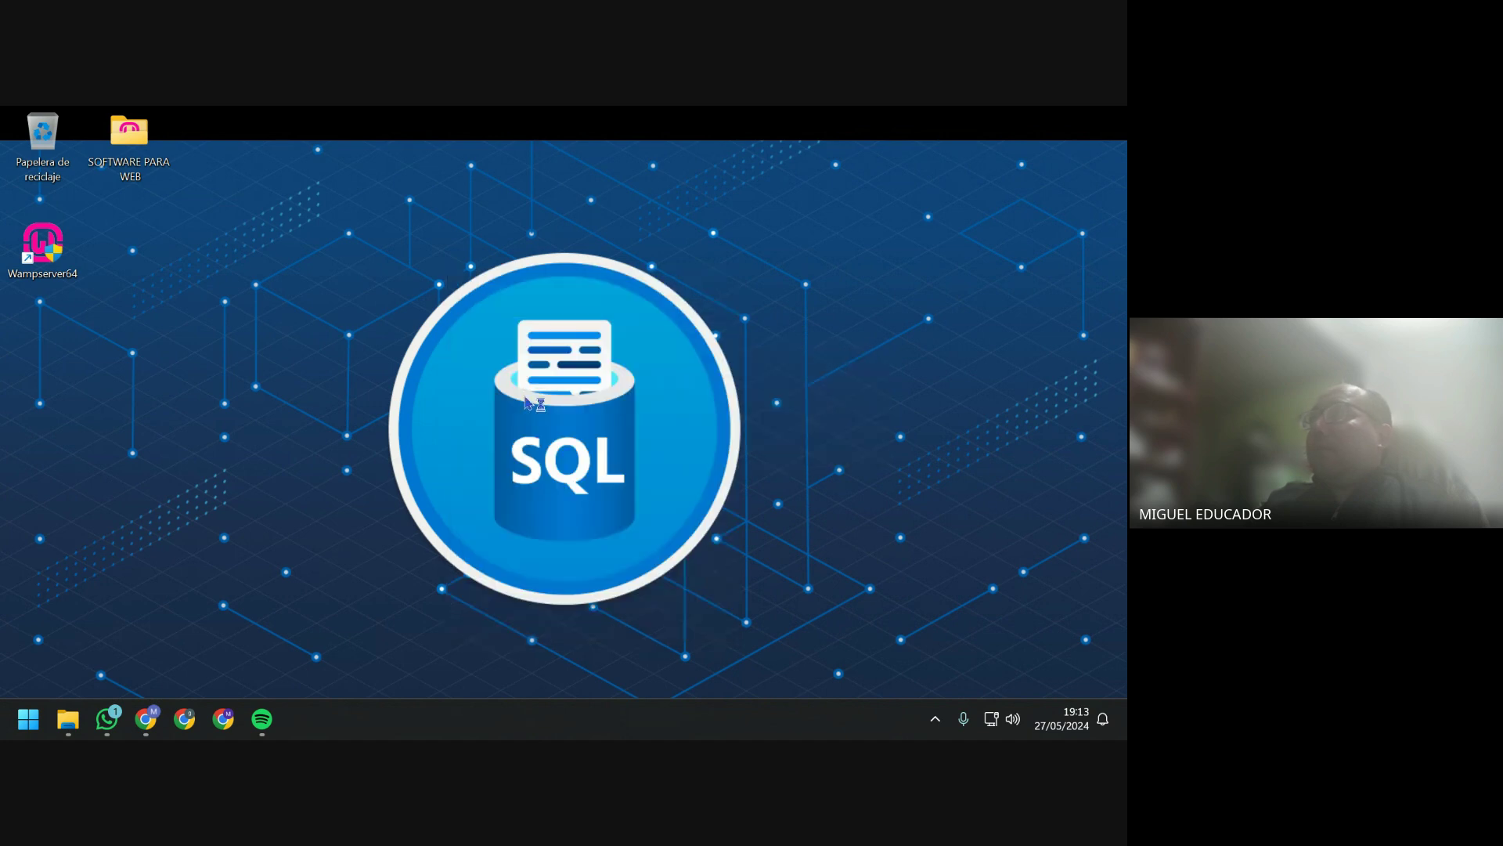
Exit Wampserver while the uninstaller scans, and return to the desktop.
left_click(934, 718)
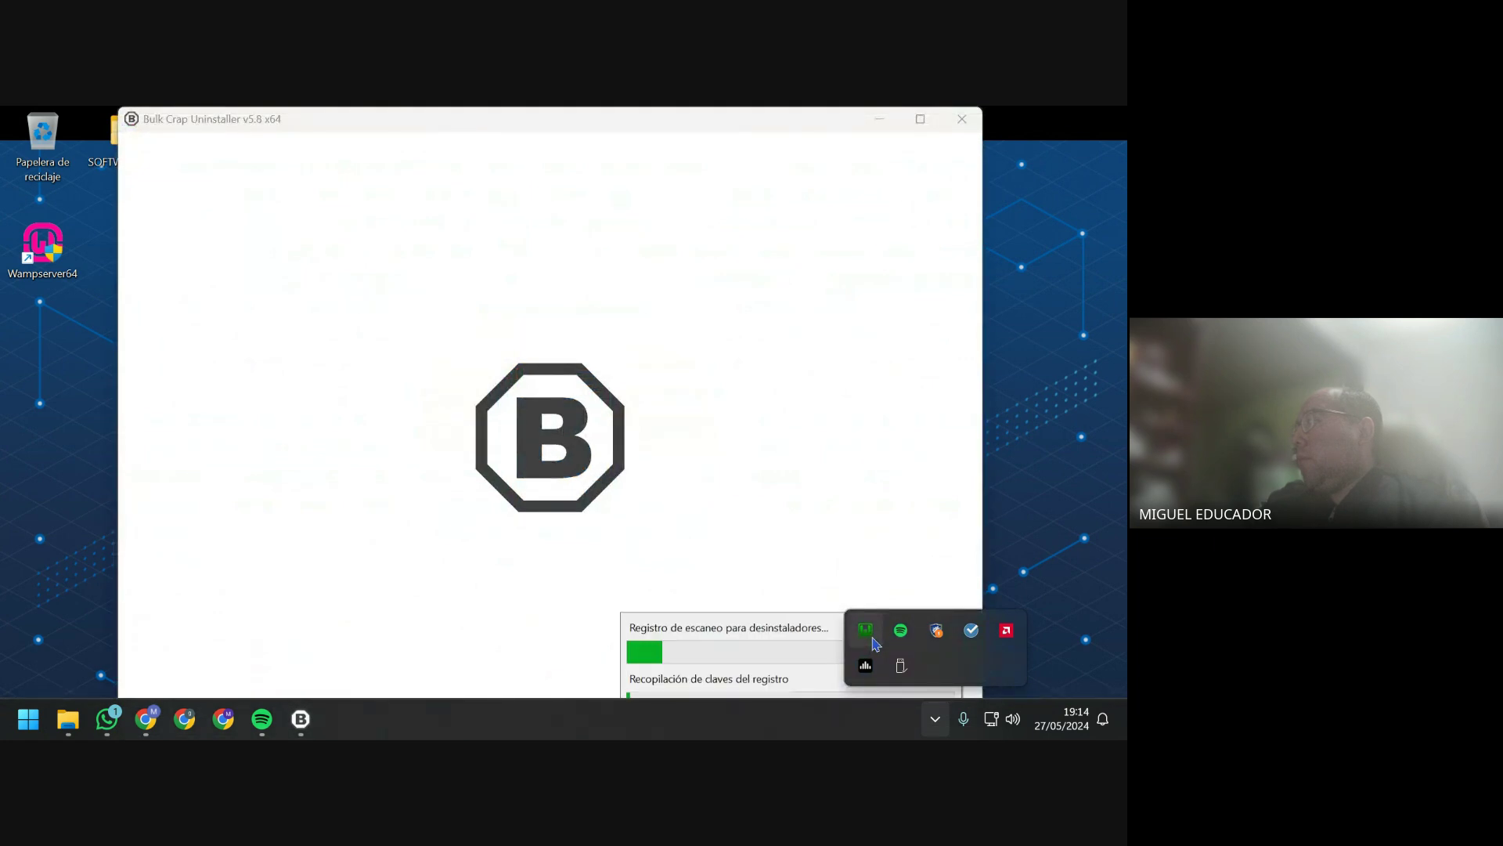
right_click(868, 633)
left_click(887, 624)
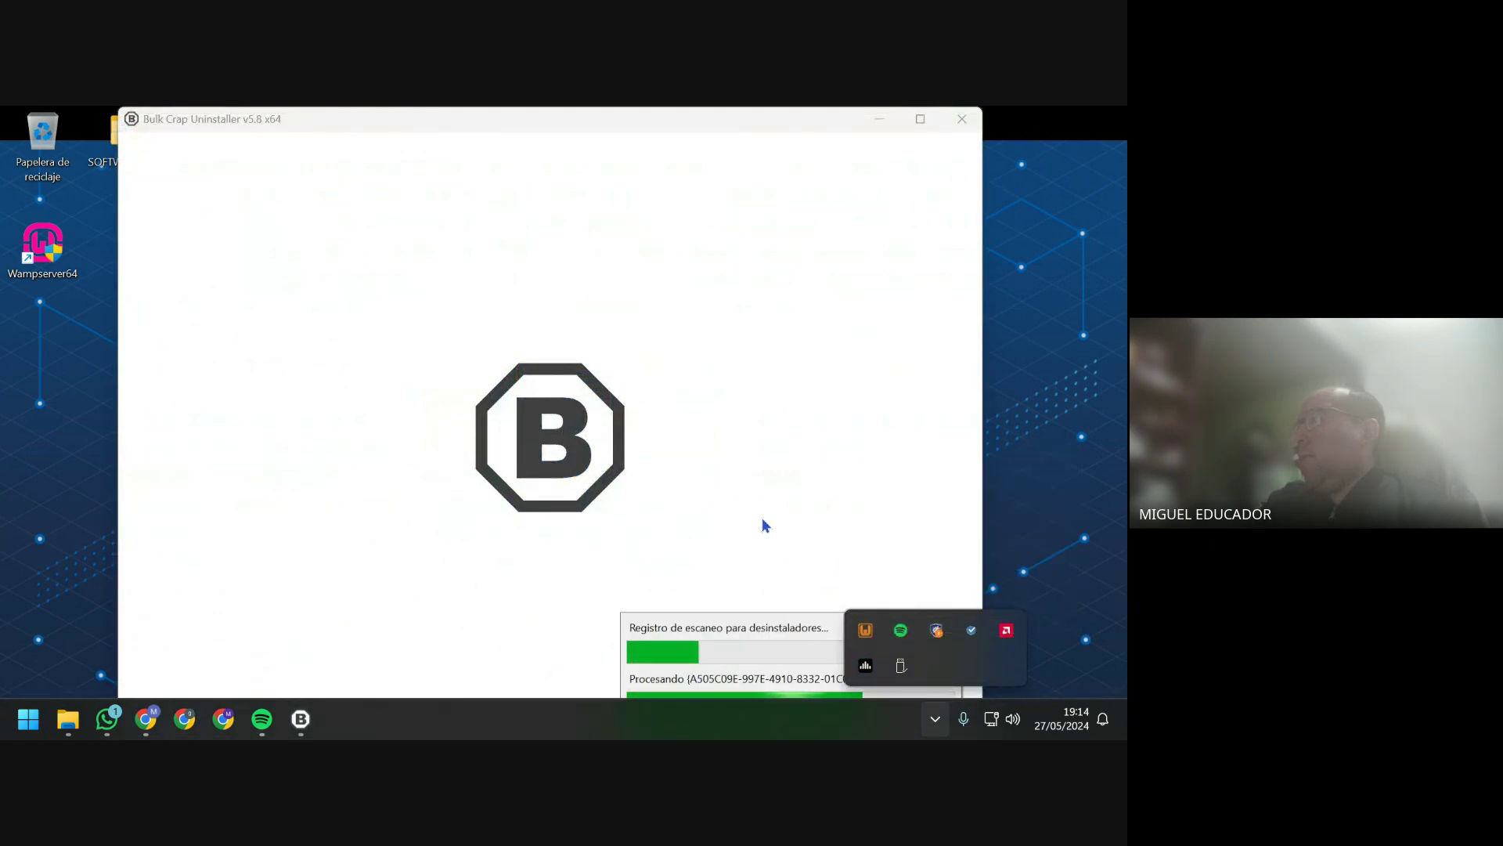
right_click(1006, 391)
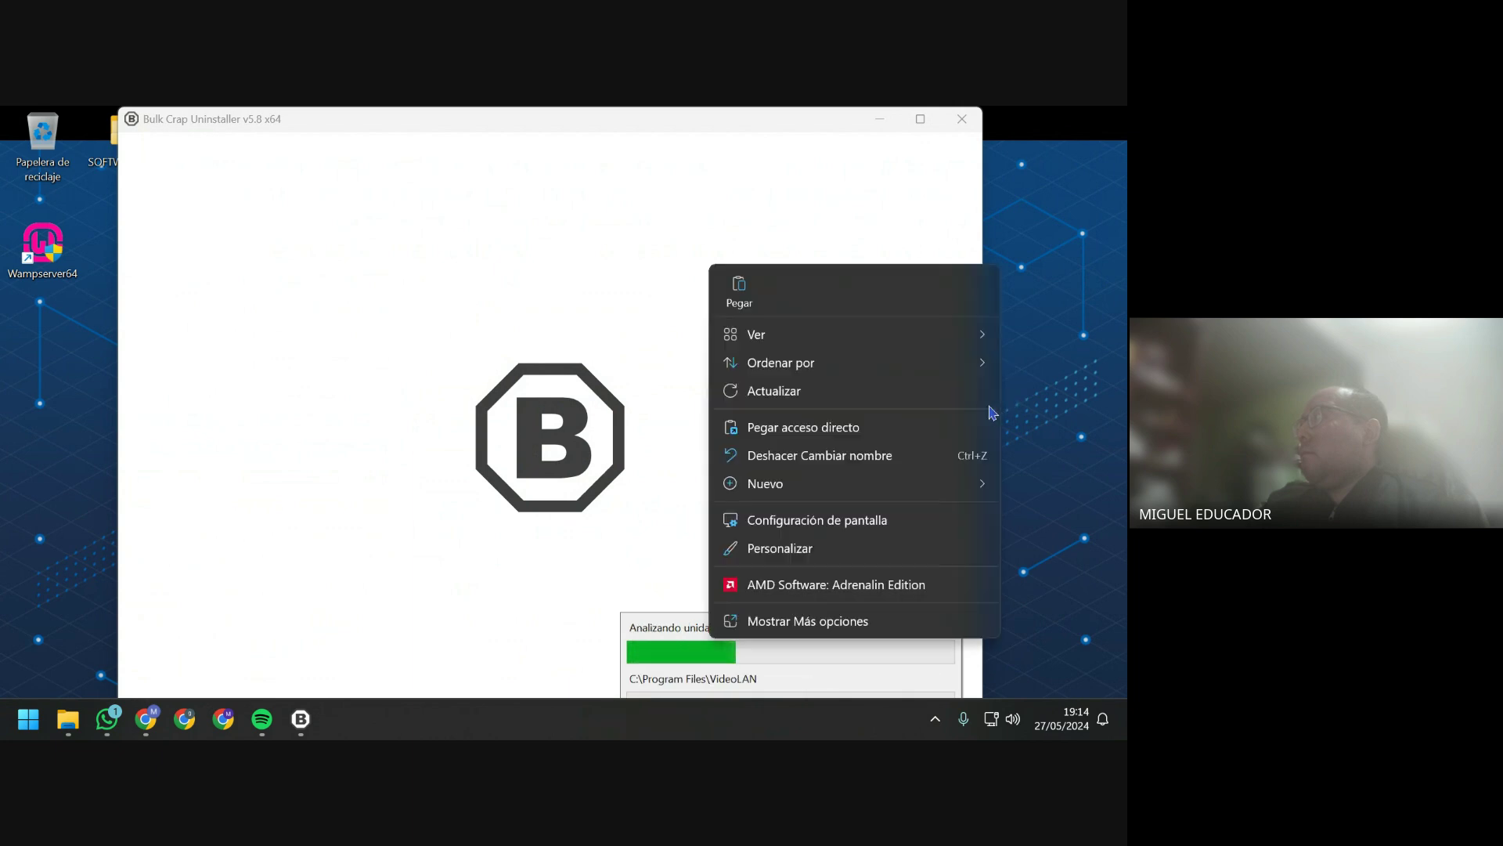
left_click(926, 409)
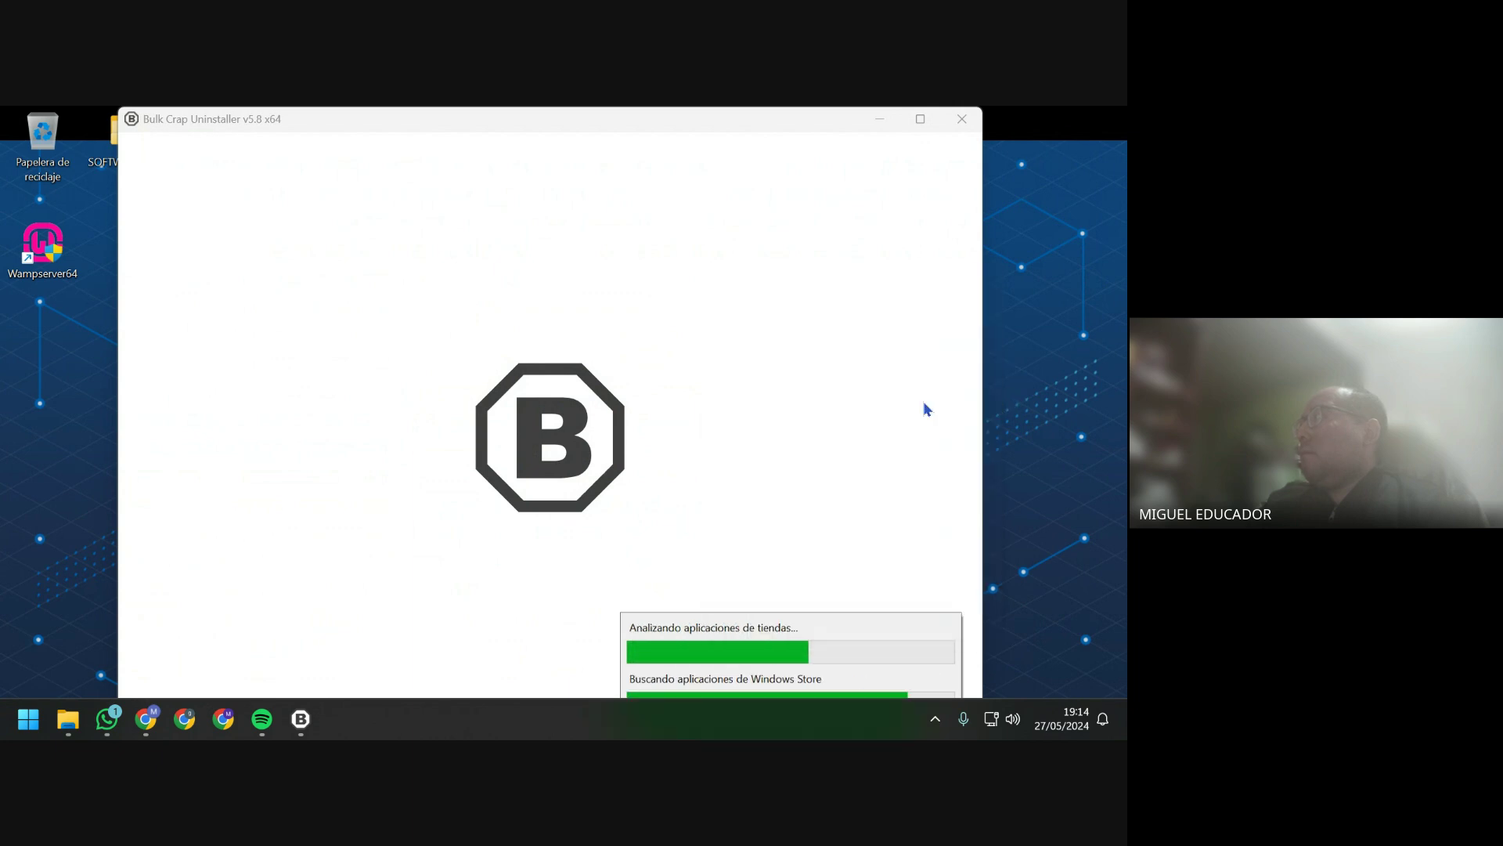
Maximize the Bulk Crap Uninstaller window and briefly check the WhatsApp class chat during the scan.
left_click(920, 119)
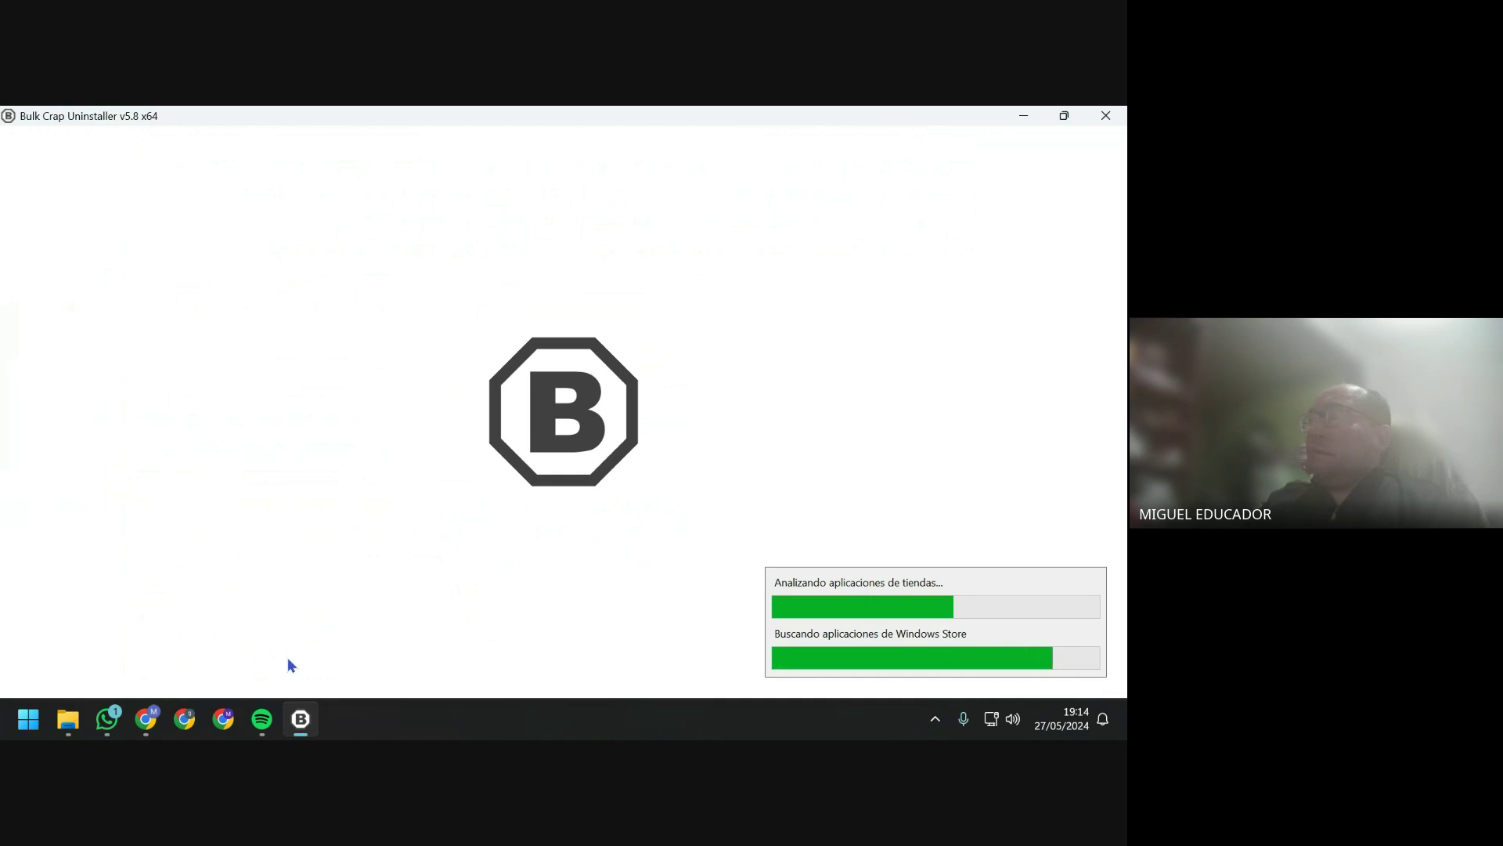
left_click(101, 725)
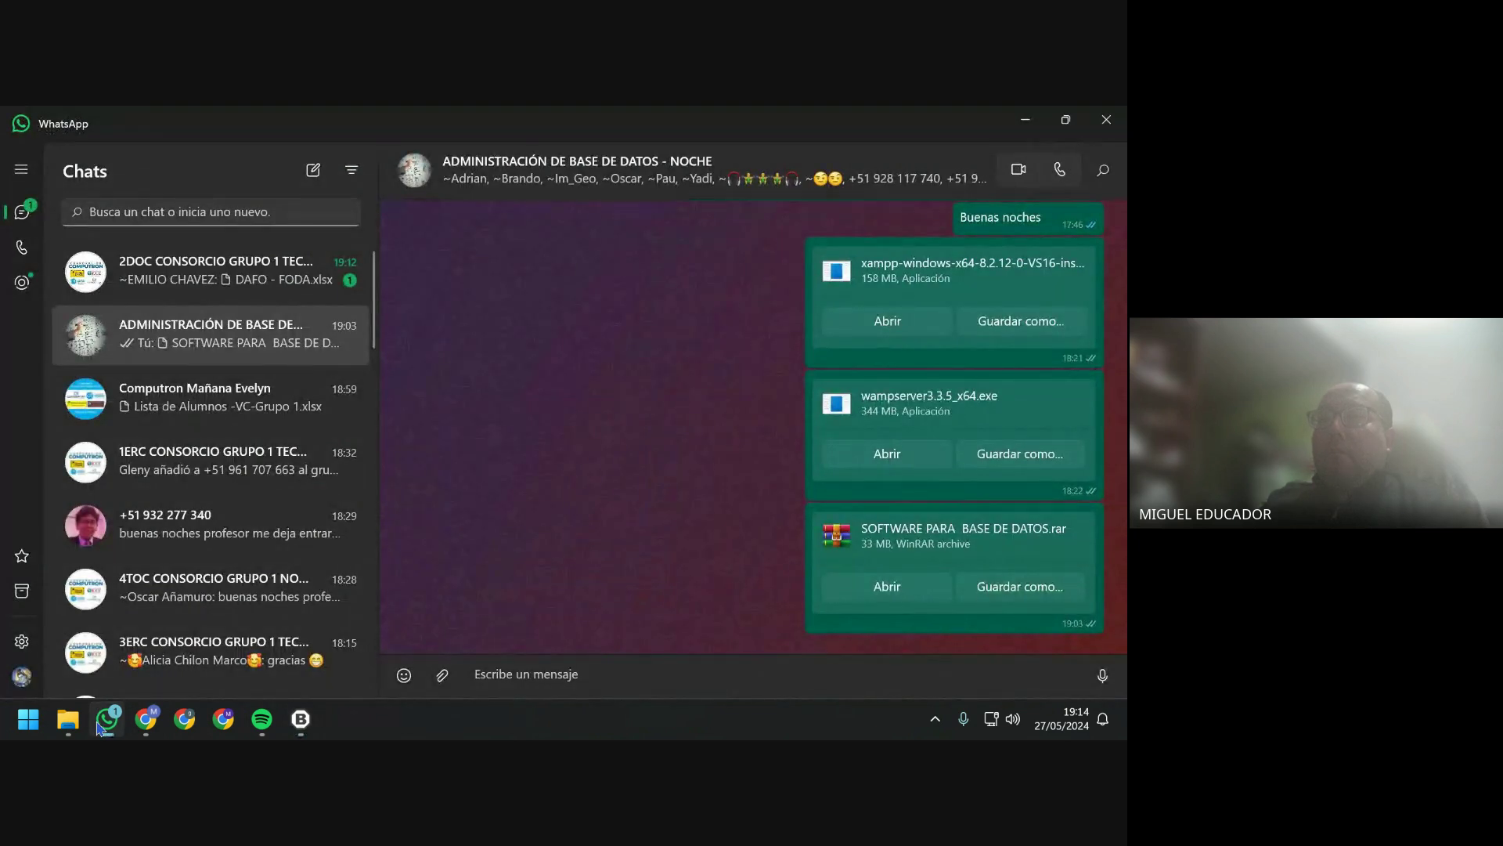
left_click(104, 722)
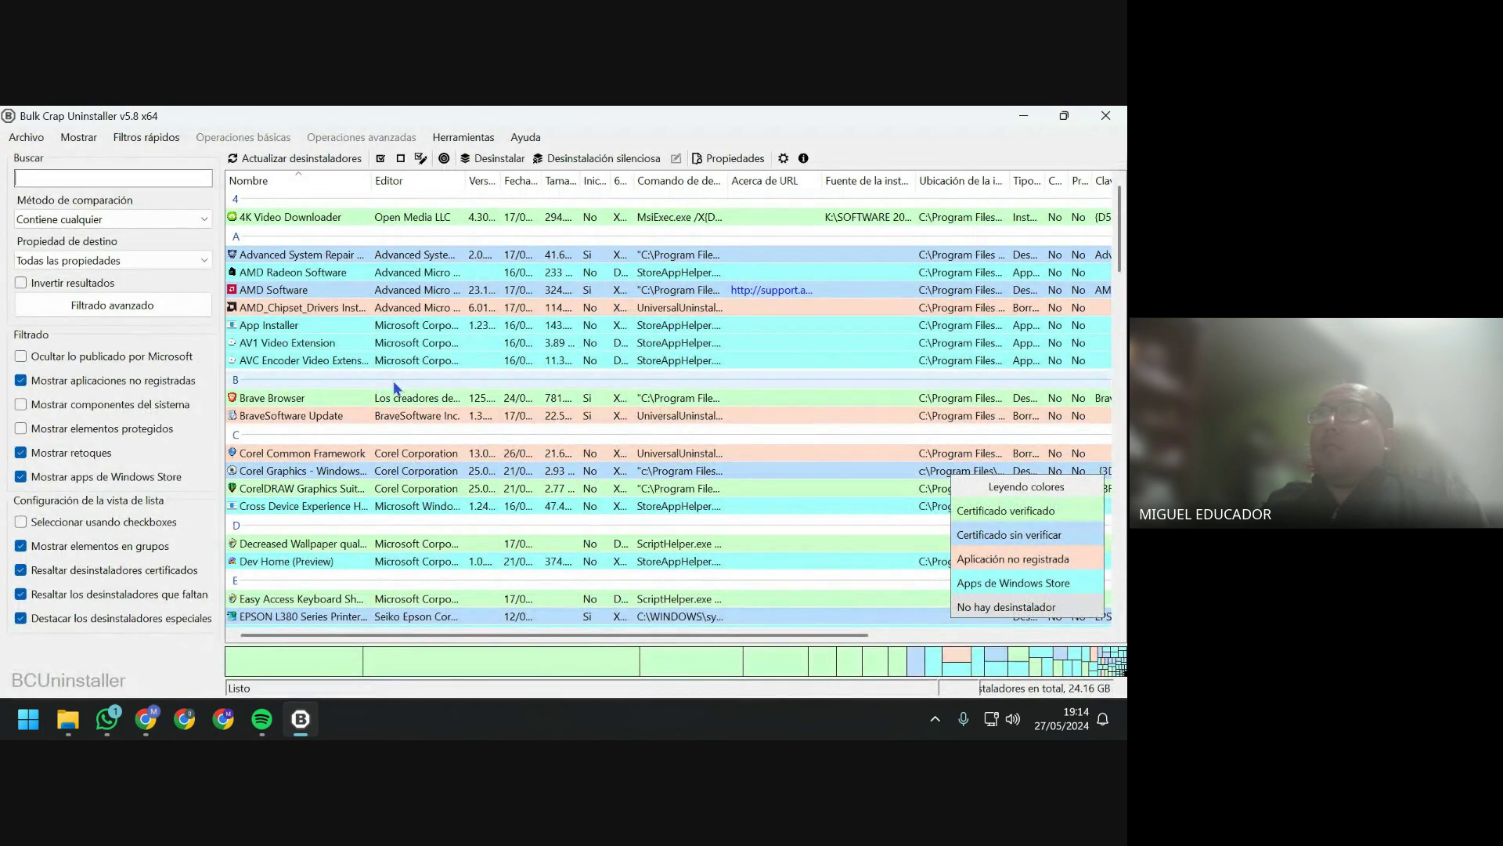
Sort the program list by name in reverse and start uninstalling Wampserver64 3.3.5, keeping the default uninstall settings including the restore point.
left_click(319, 185)
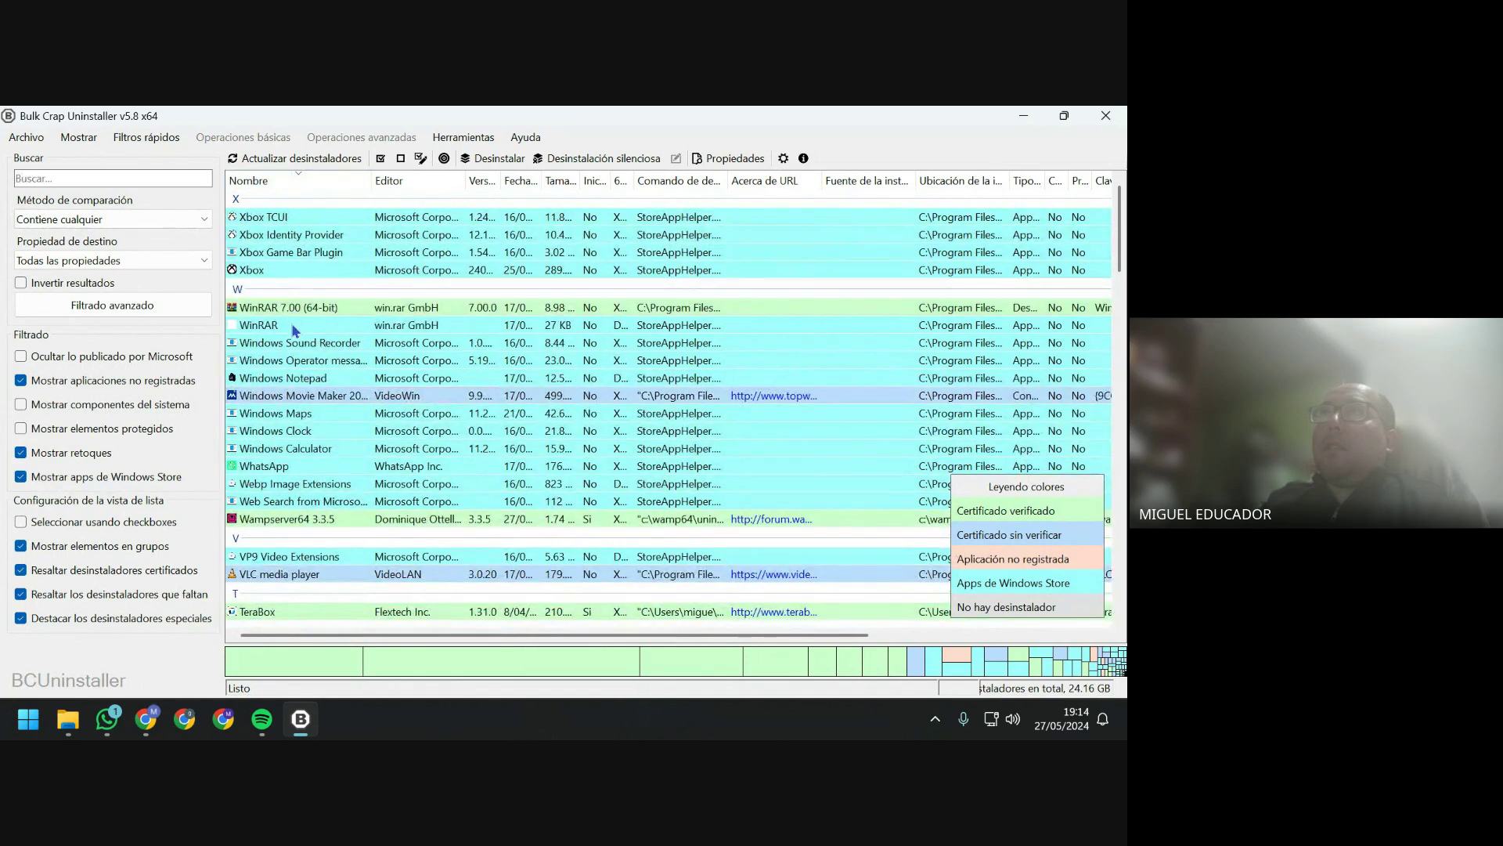
right_click(296, 525)
left_click(393, 414)
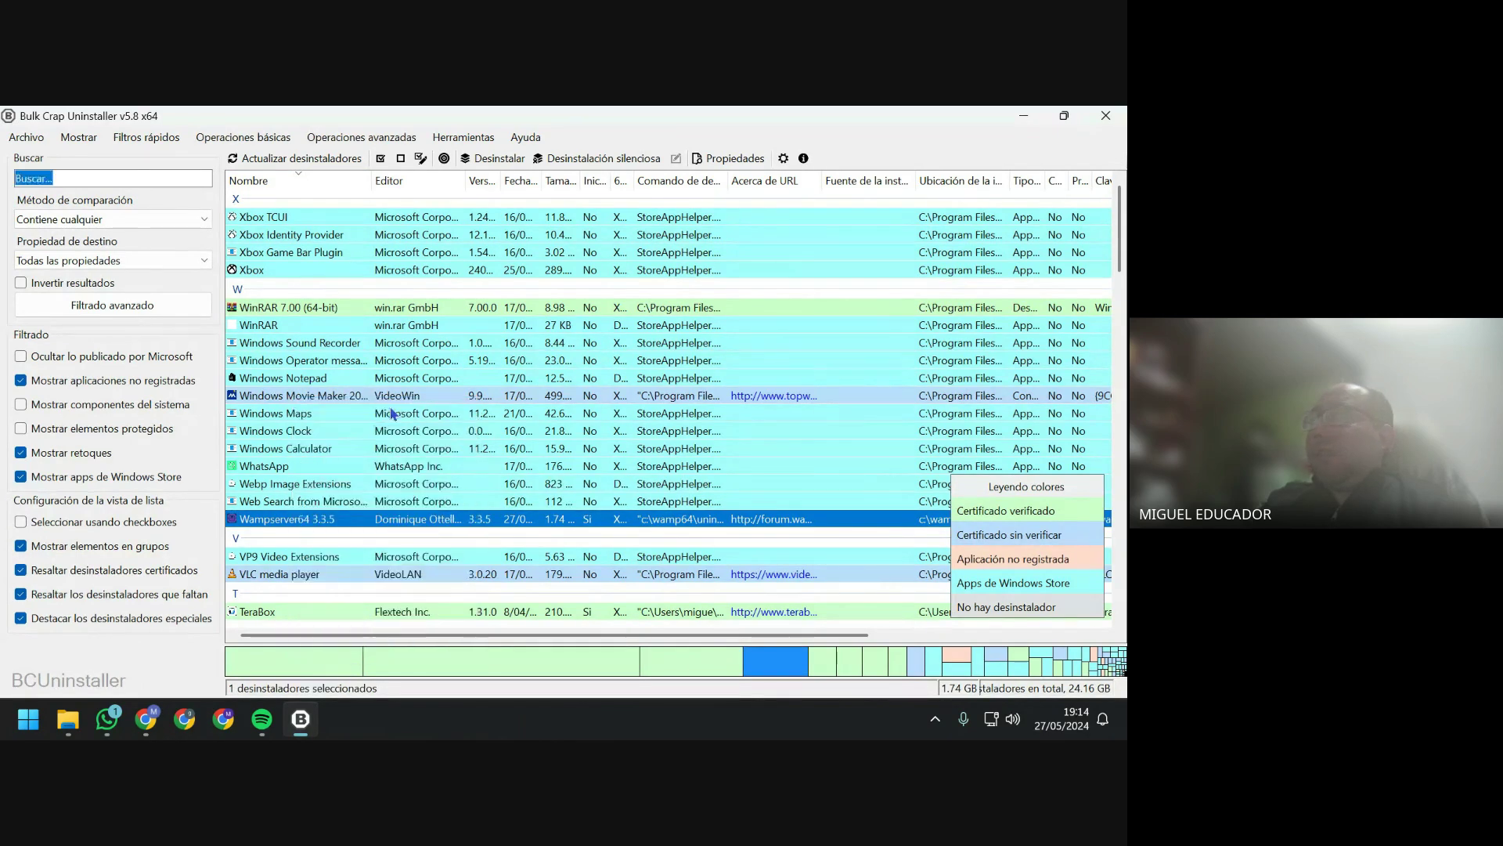
left_click(764, 650)
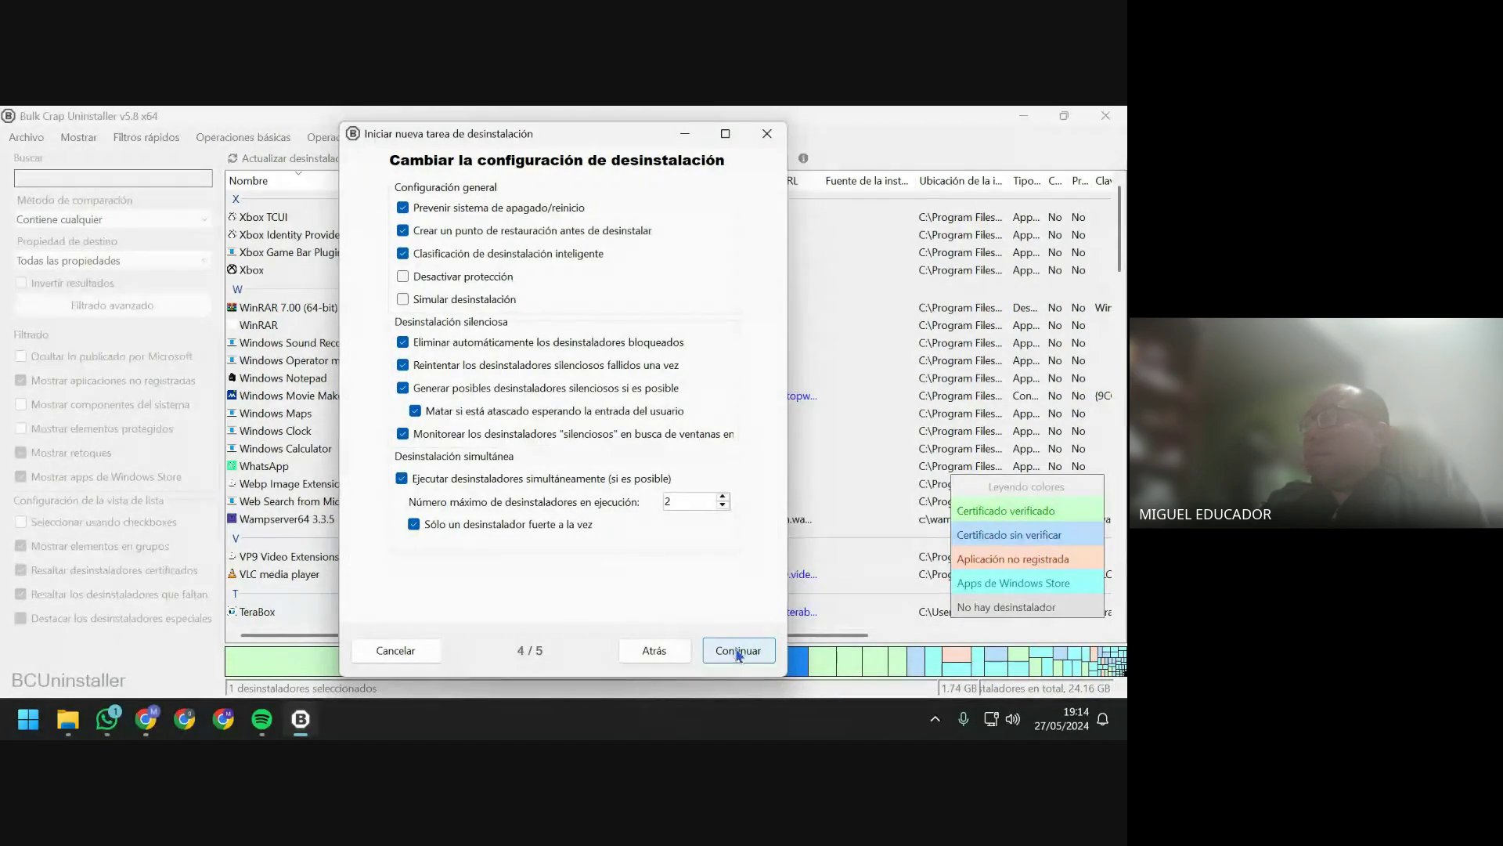
left_click(739, 651)
left_click(655, 581)
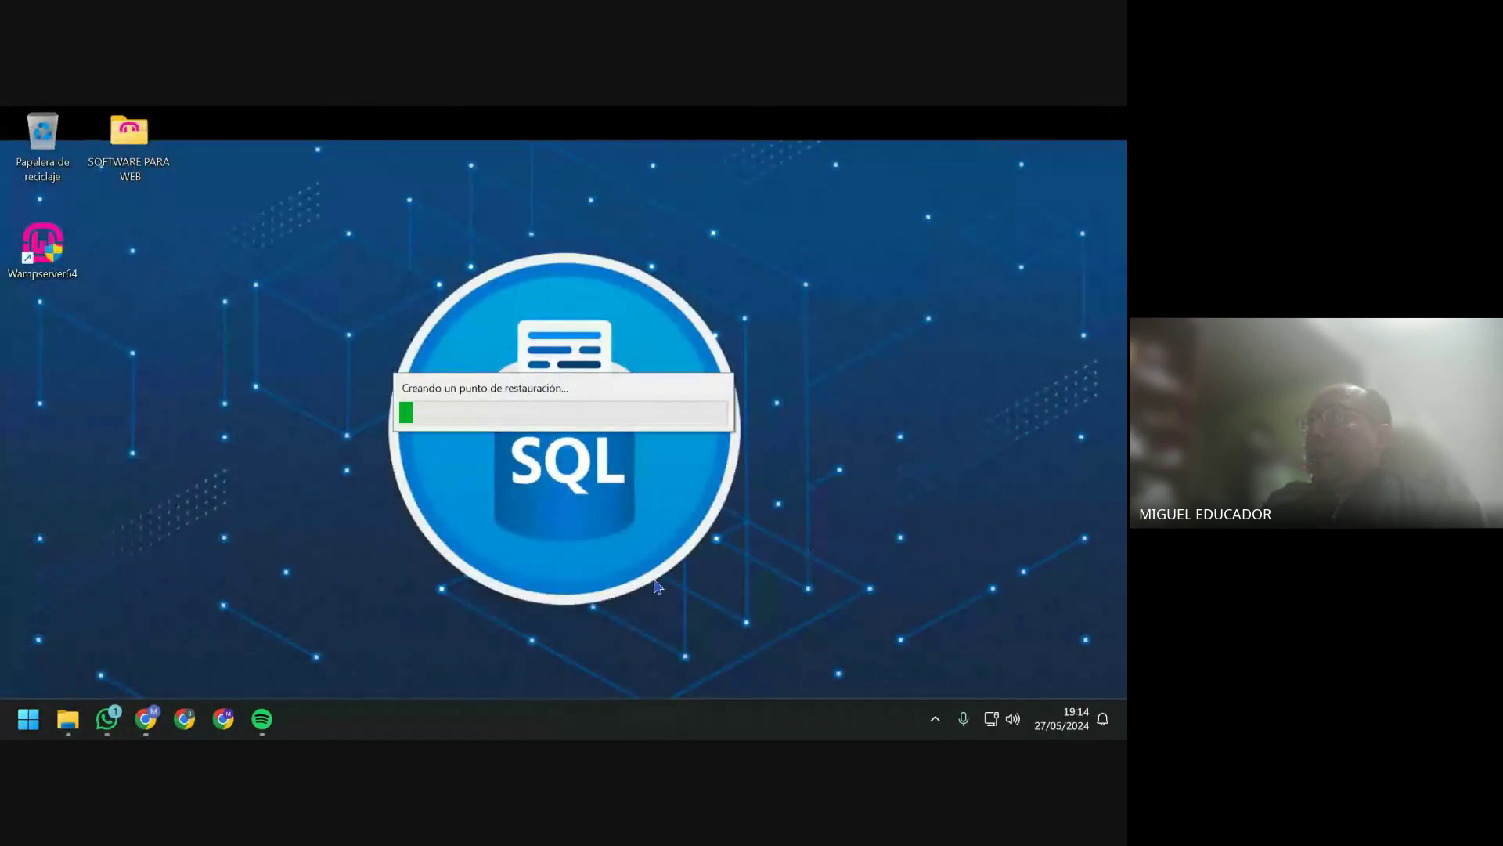
right_click(222, 392)
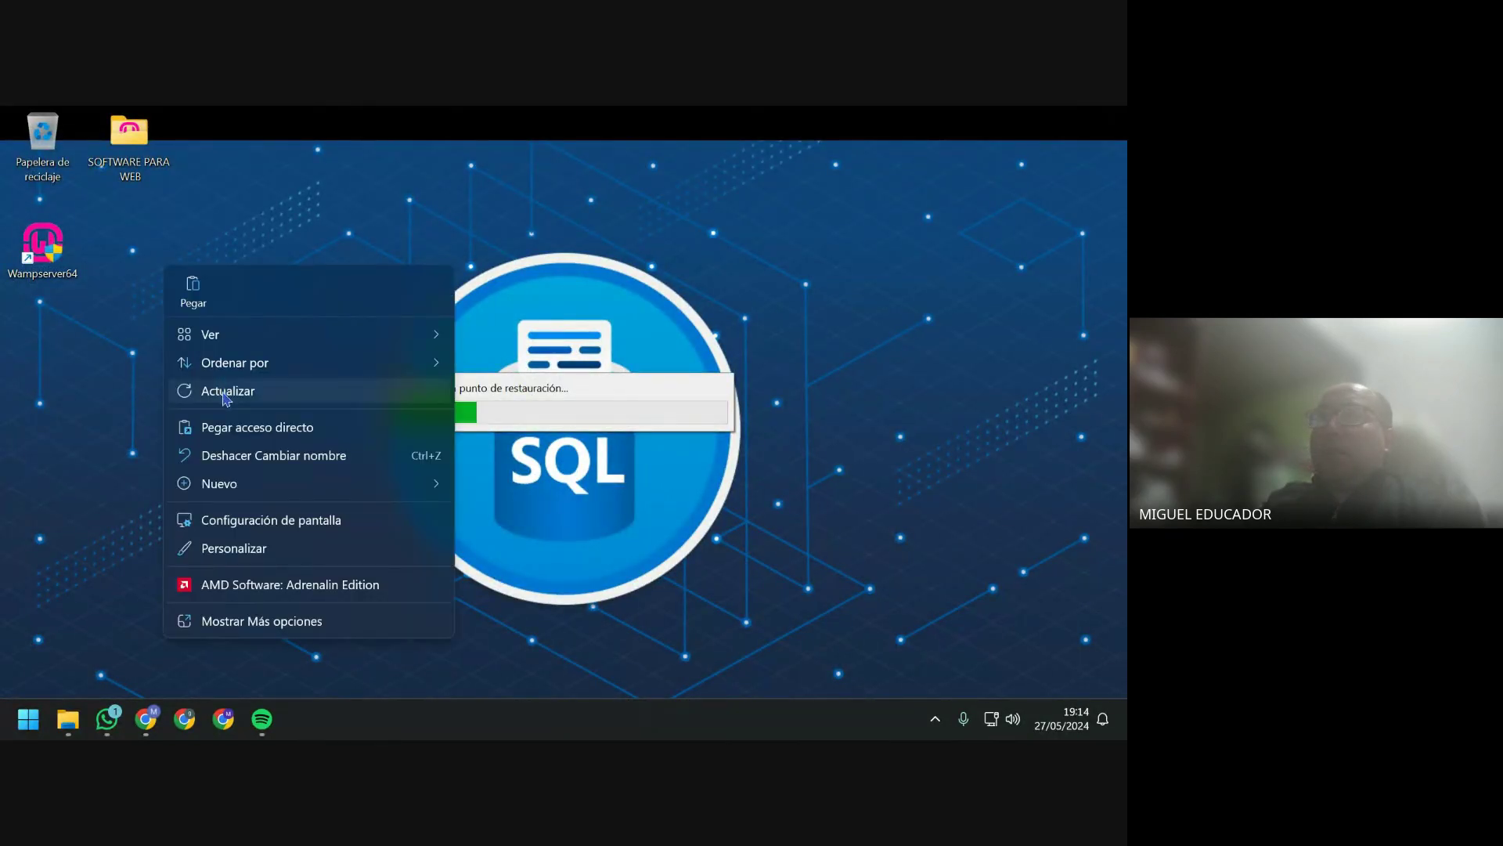
left_click(222, 389)
right_click(229, 415)
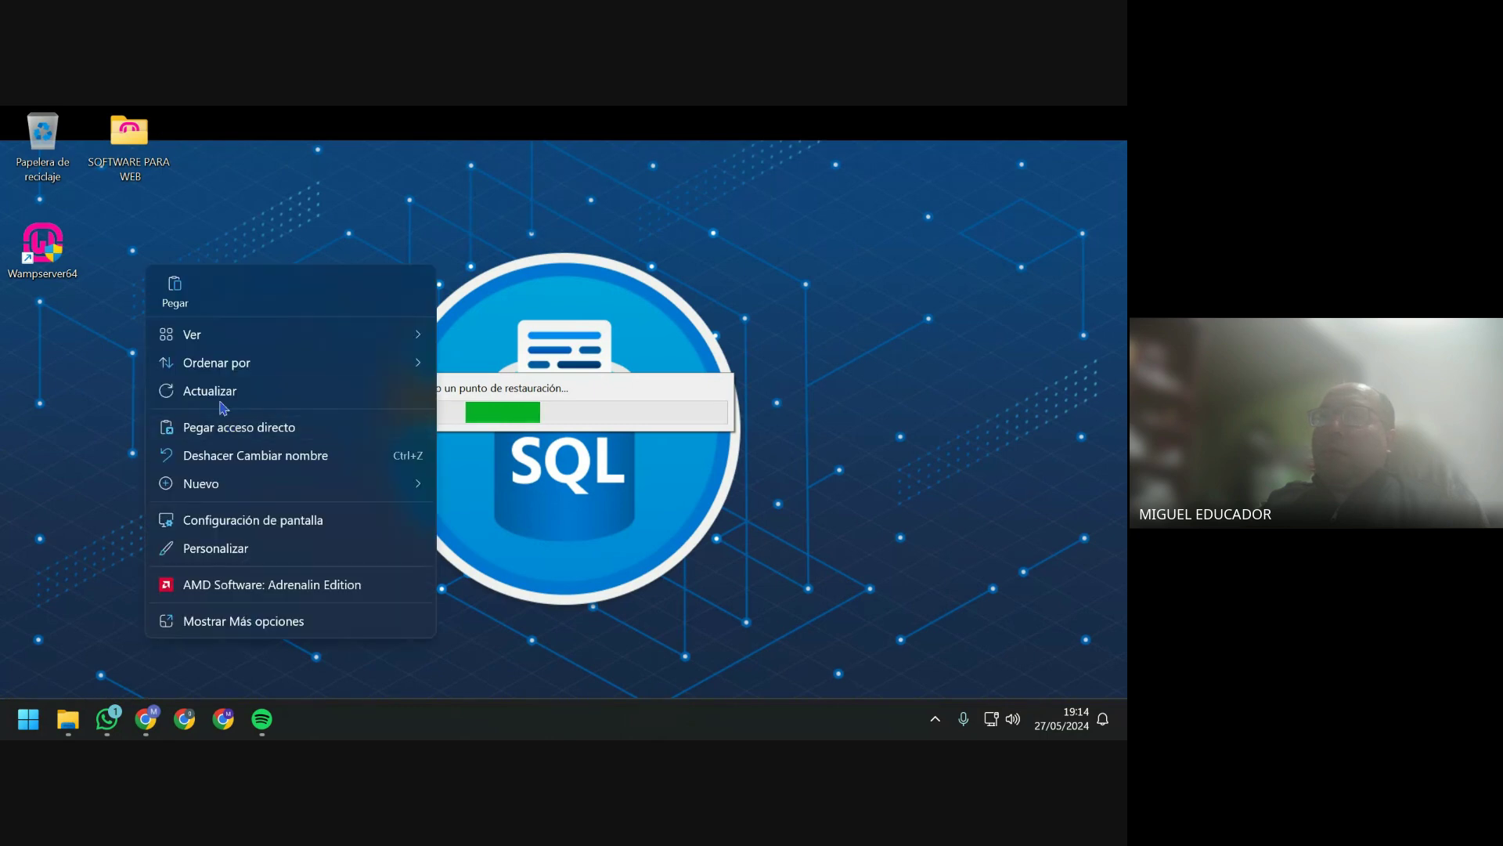
left_click(222, 391)
Check the contents of the VS C 2010 and VS C 2012 folders inside SOFTWARE PARA WEB and minimize the folder window.
double_click(131, 174)
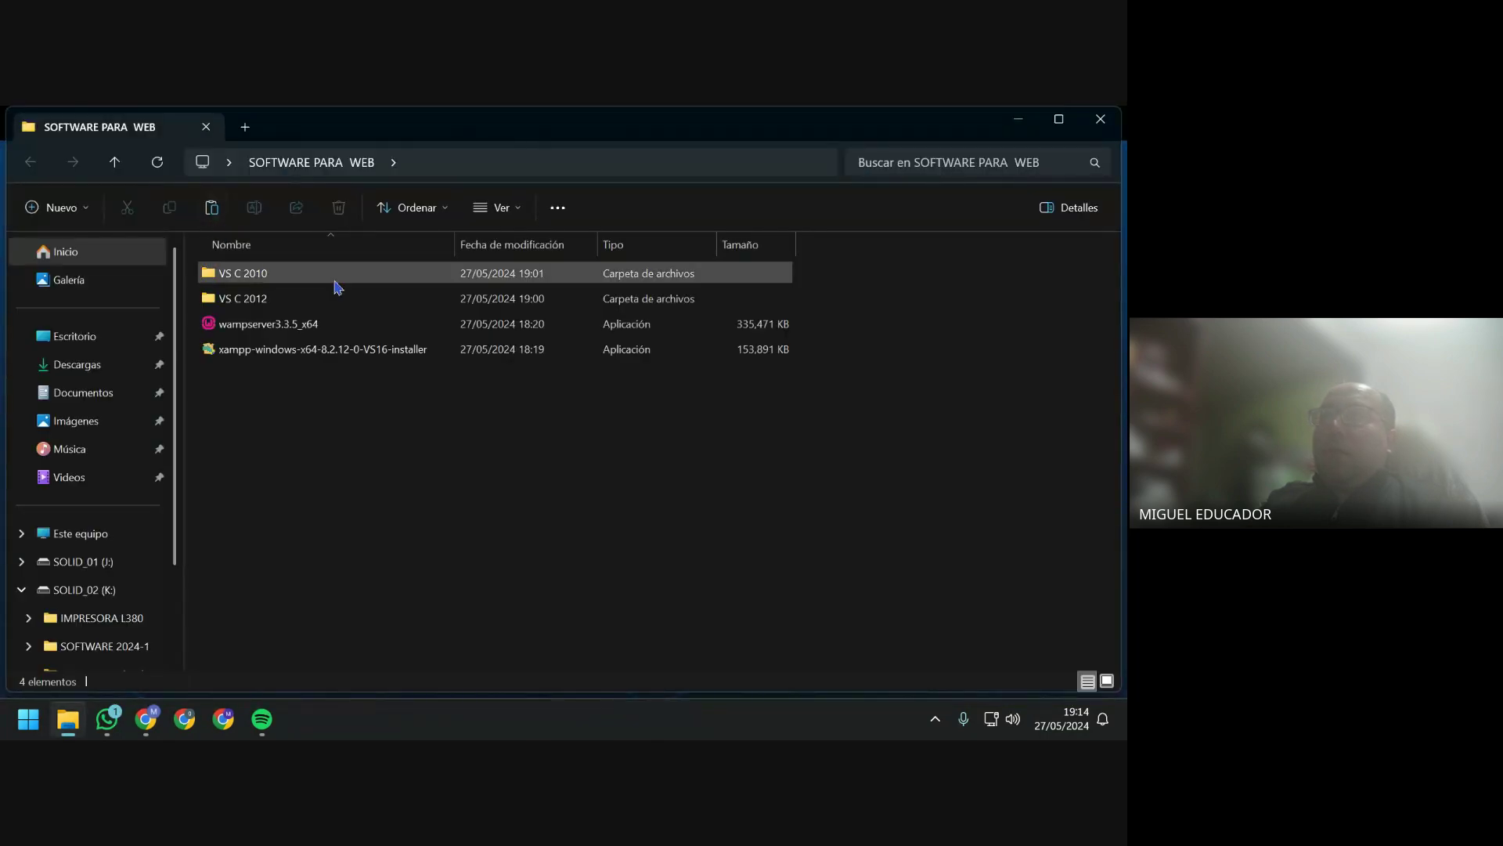
double_click(334, 282)
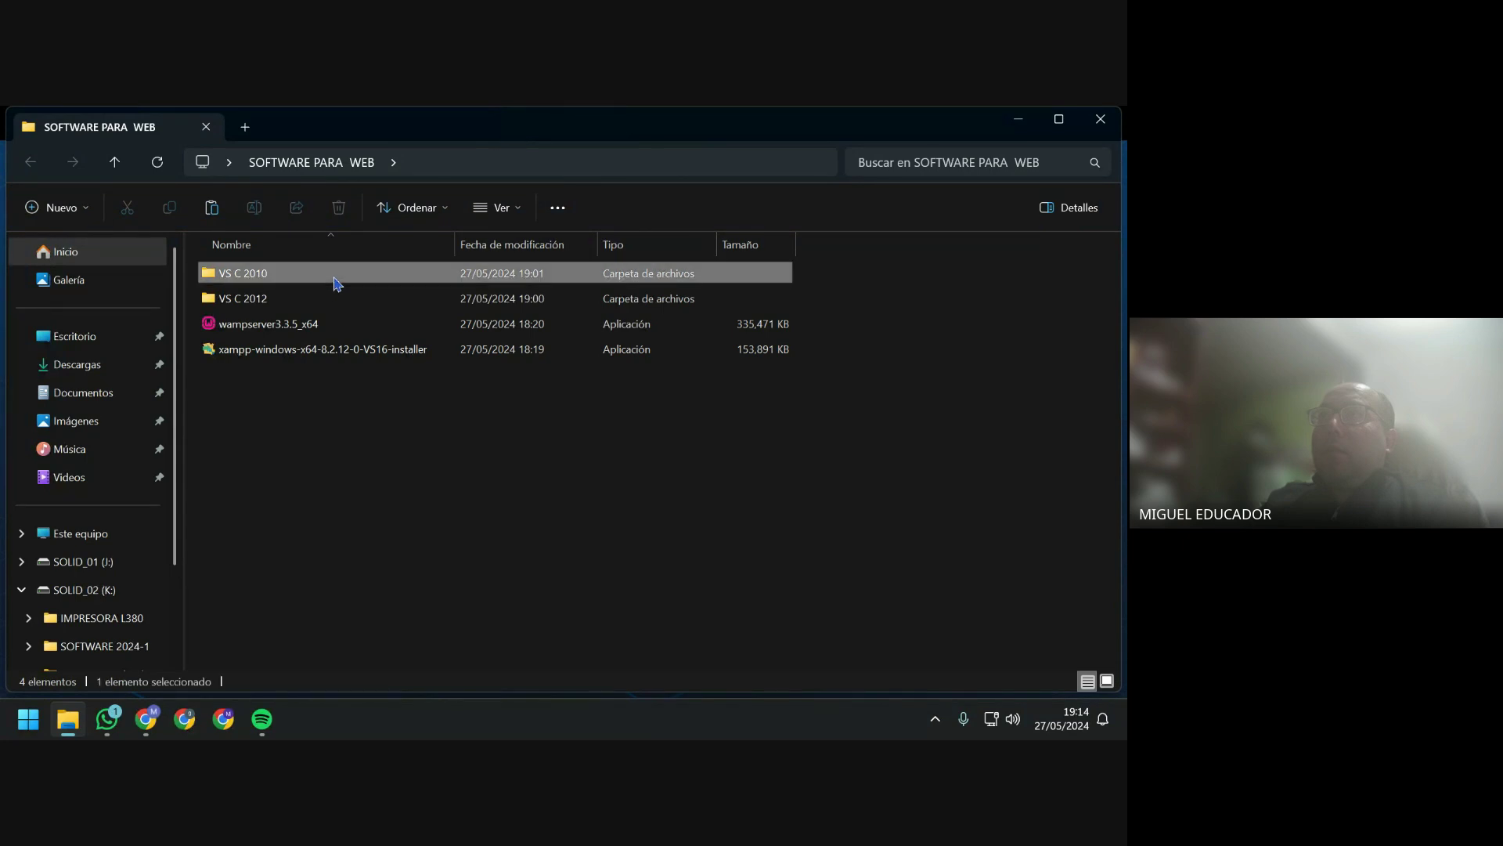
left_click(360, 166)
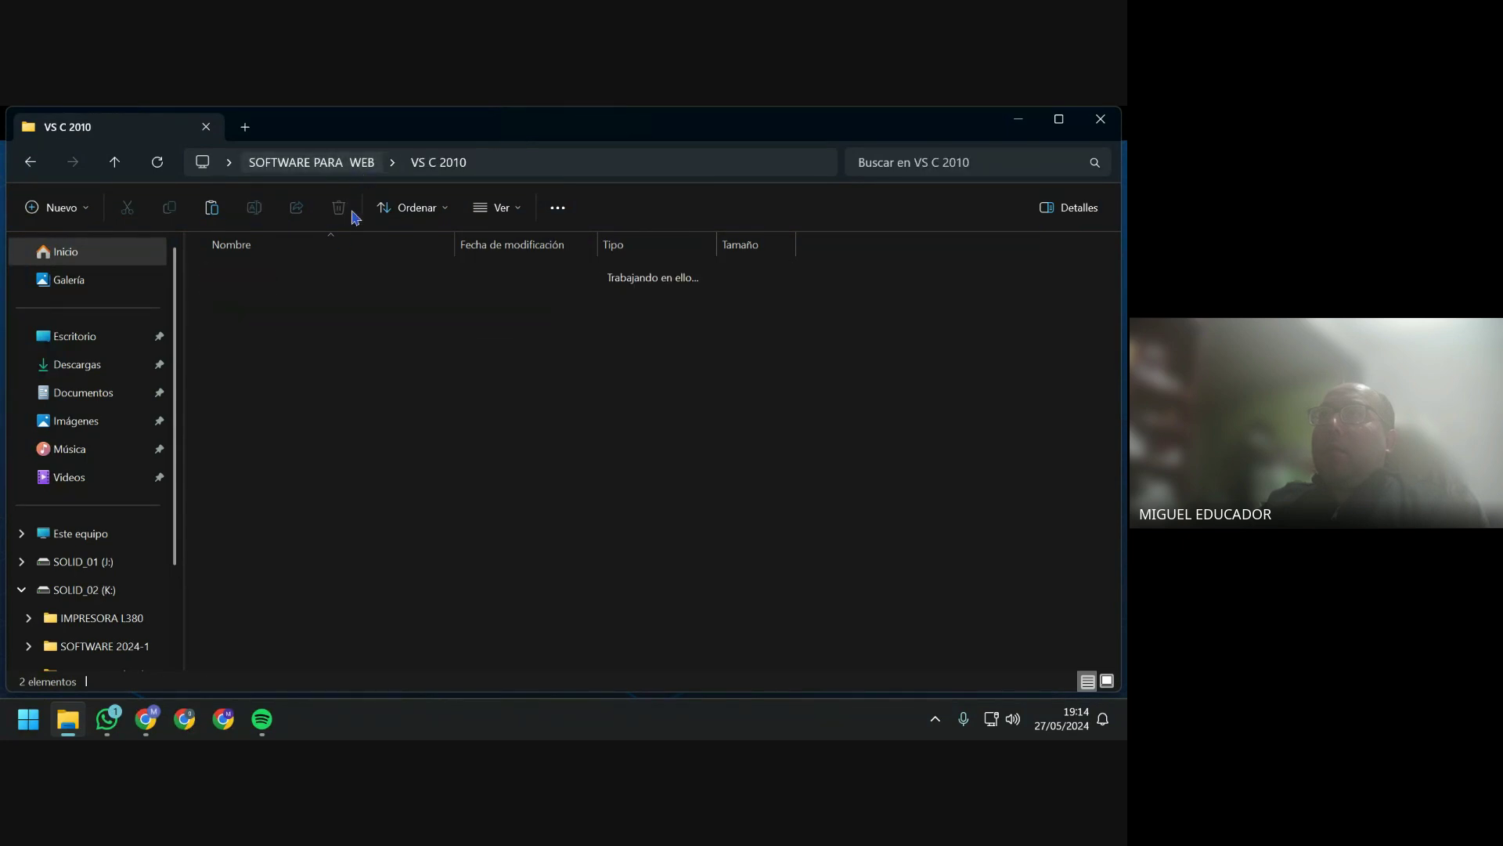
left_click(307, 302)
double_click(307, 302)
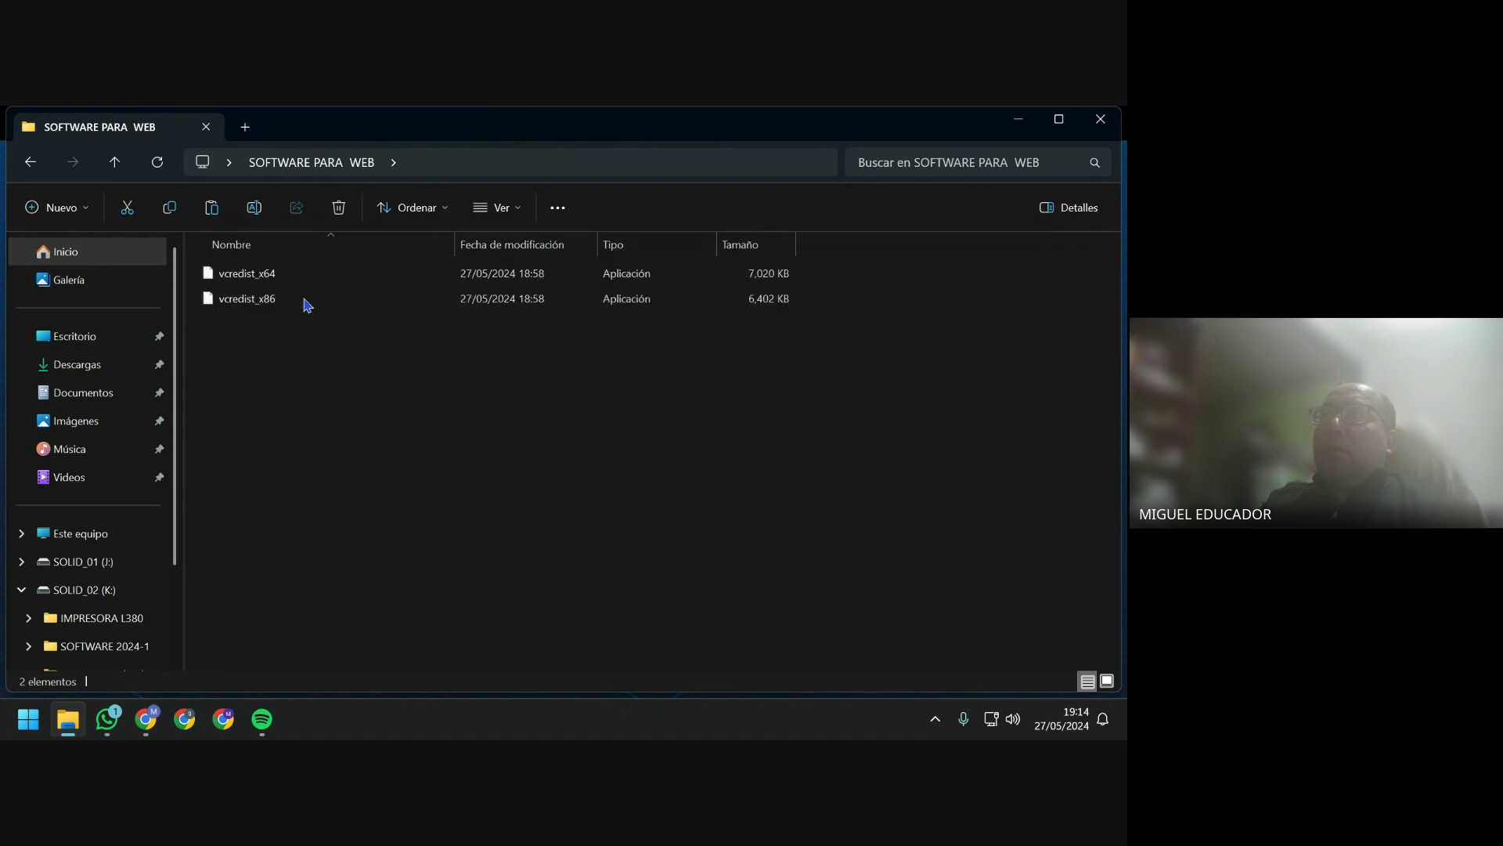
left_click(297, 162)
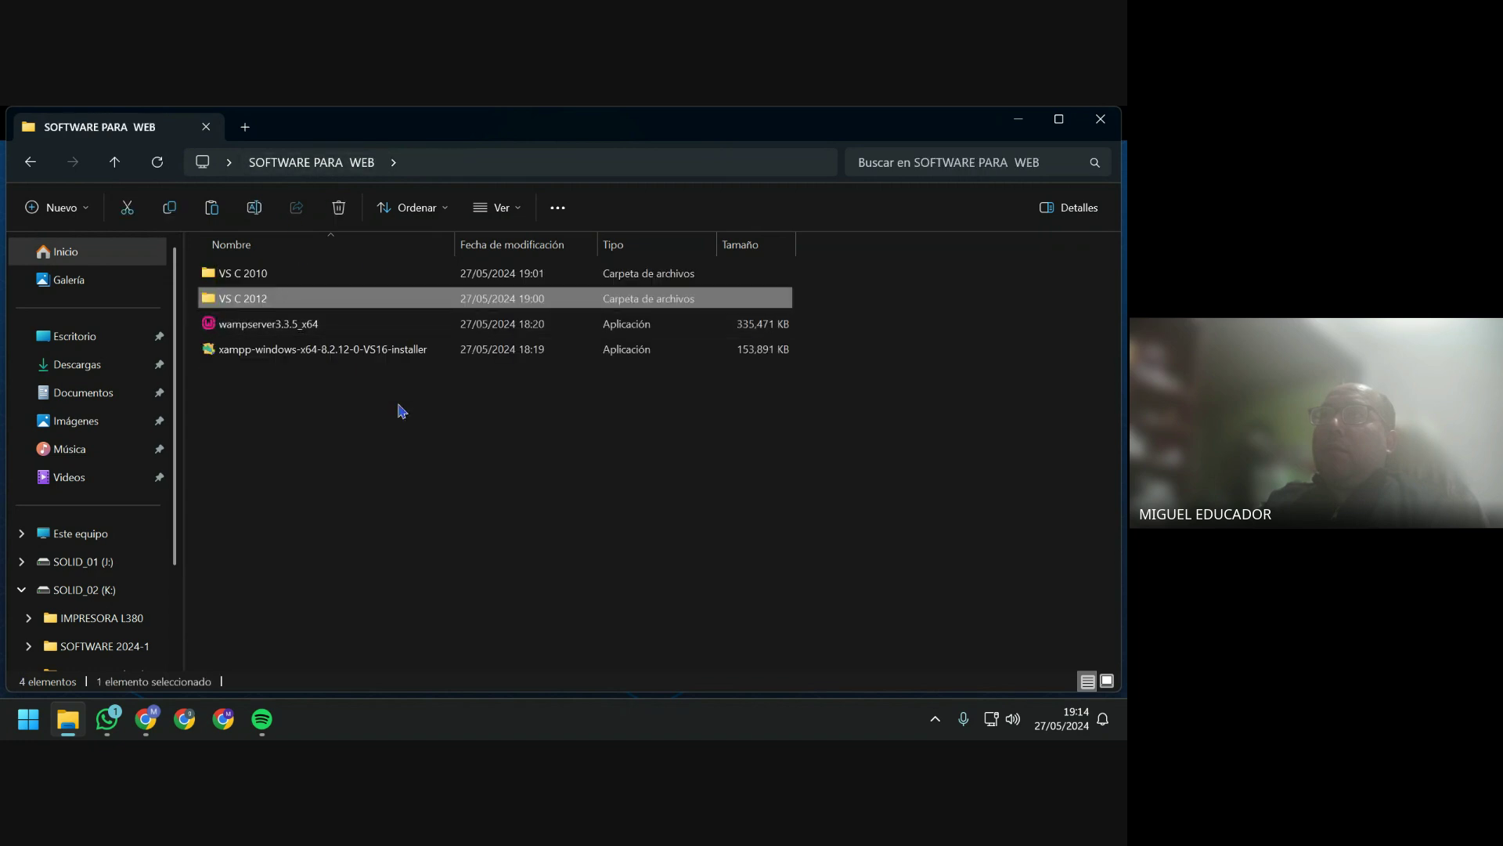
left_click(1018, 119)
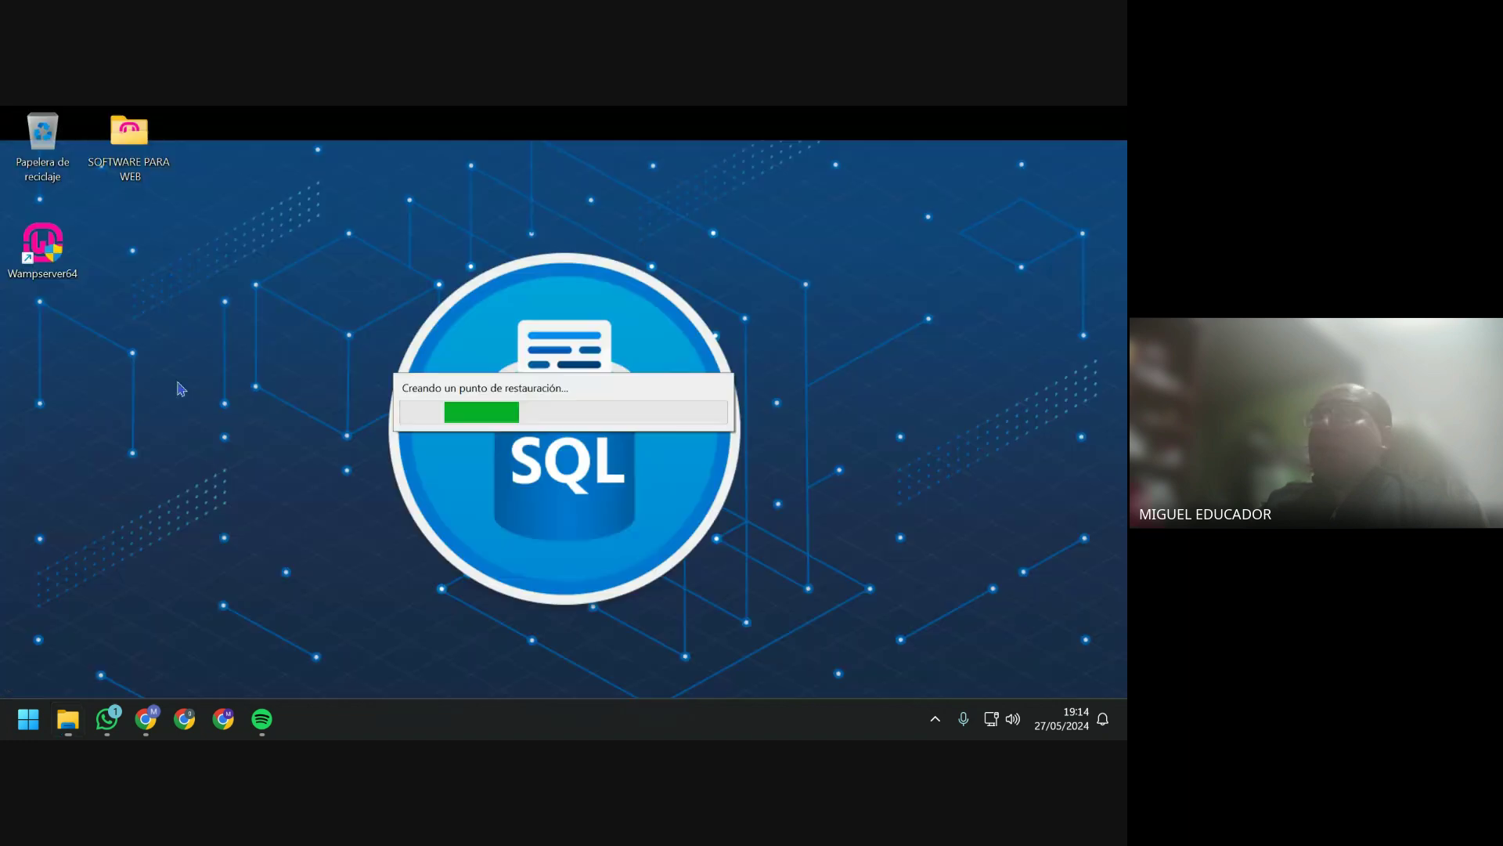
Open Chrome's browsing history and reopen the Microsoft Learn page with the latest supported Visual C++ Redistributable downloads.
mouse_move(138, 719)
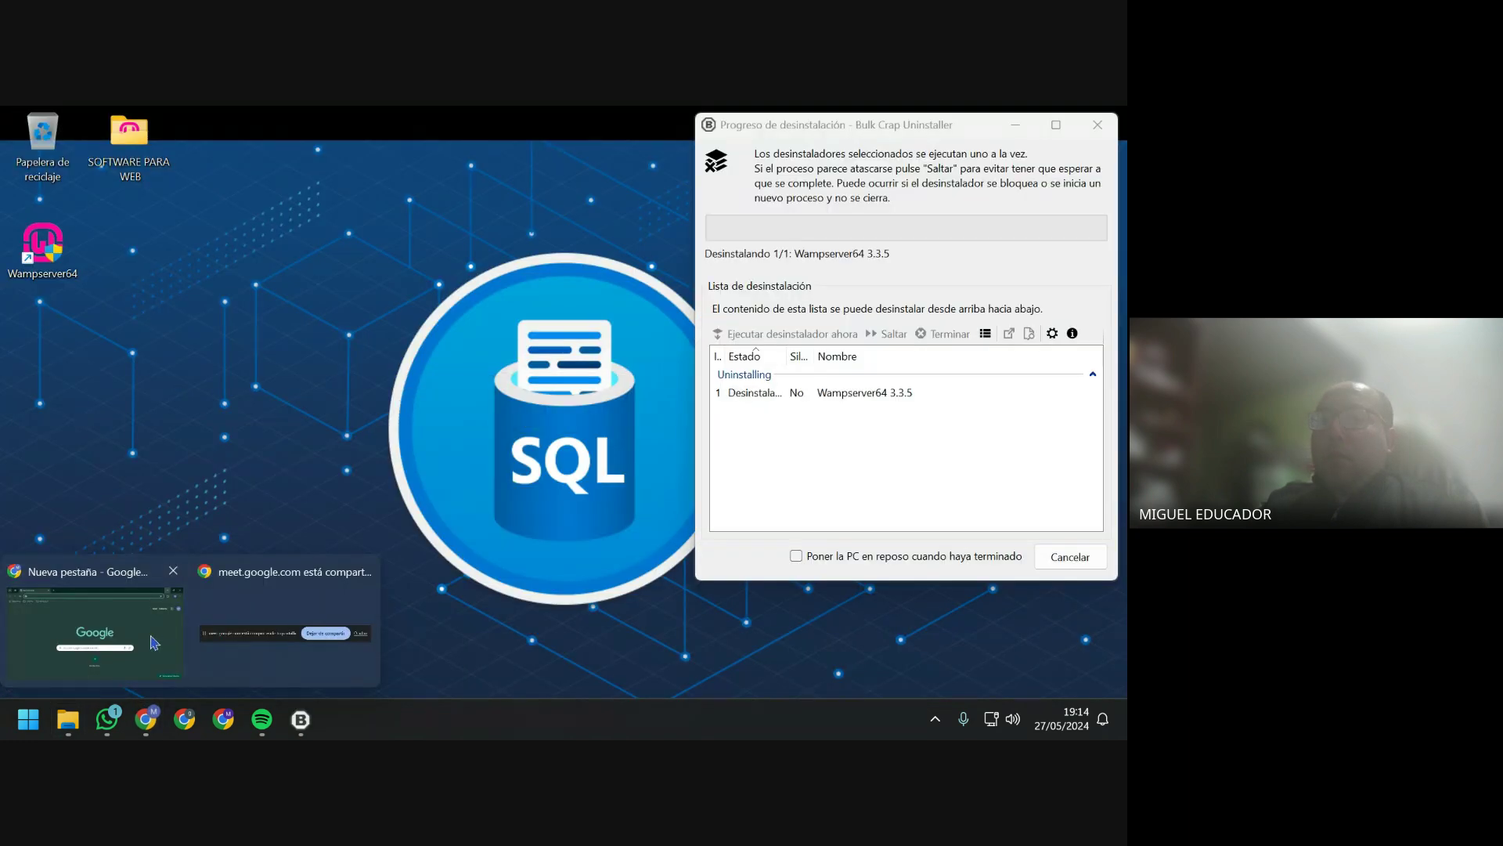
left_click(94, 622)
left_click(1108, 161)
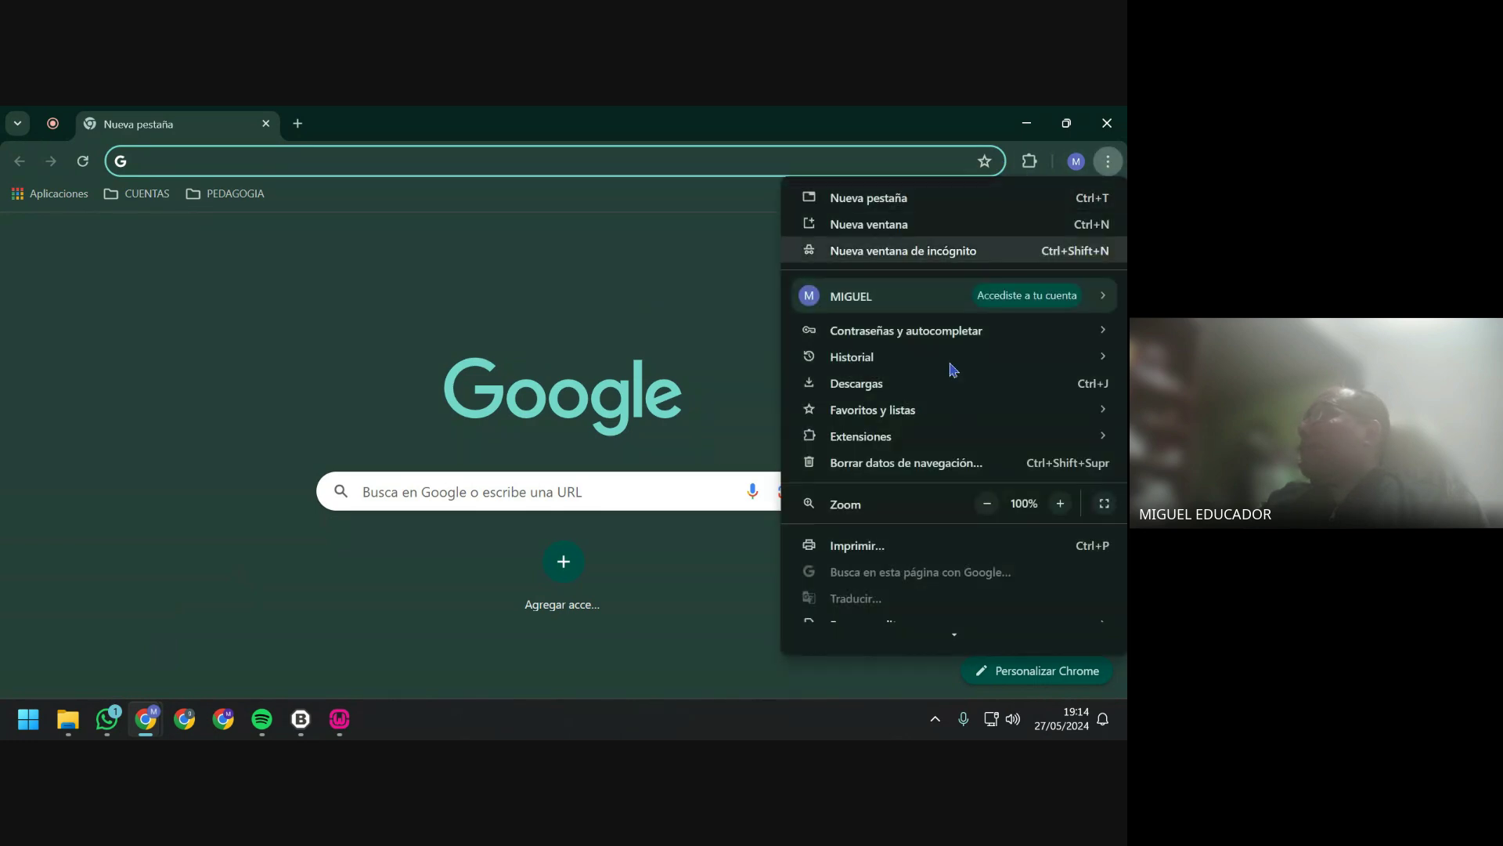
mouse_move(854, 356)
left_click(732, 335)
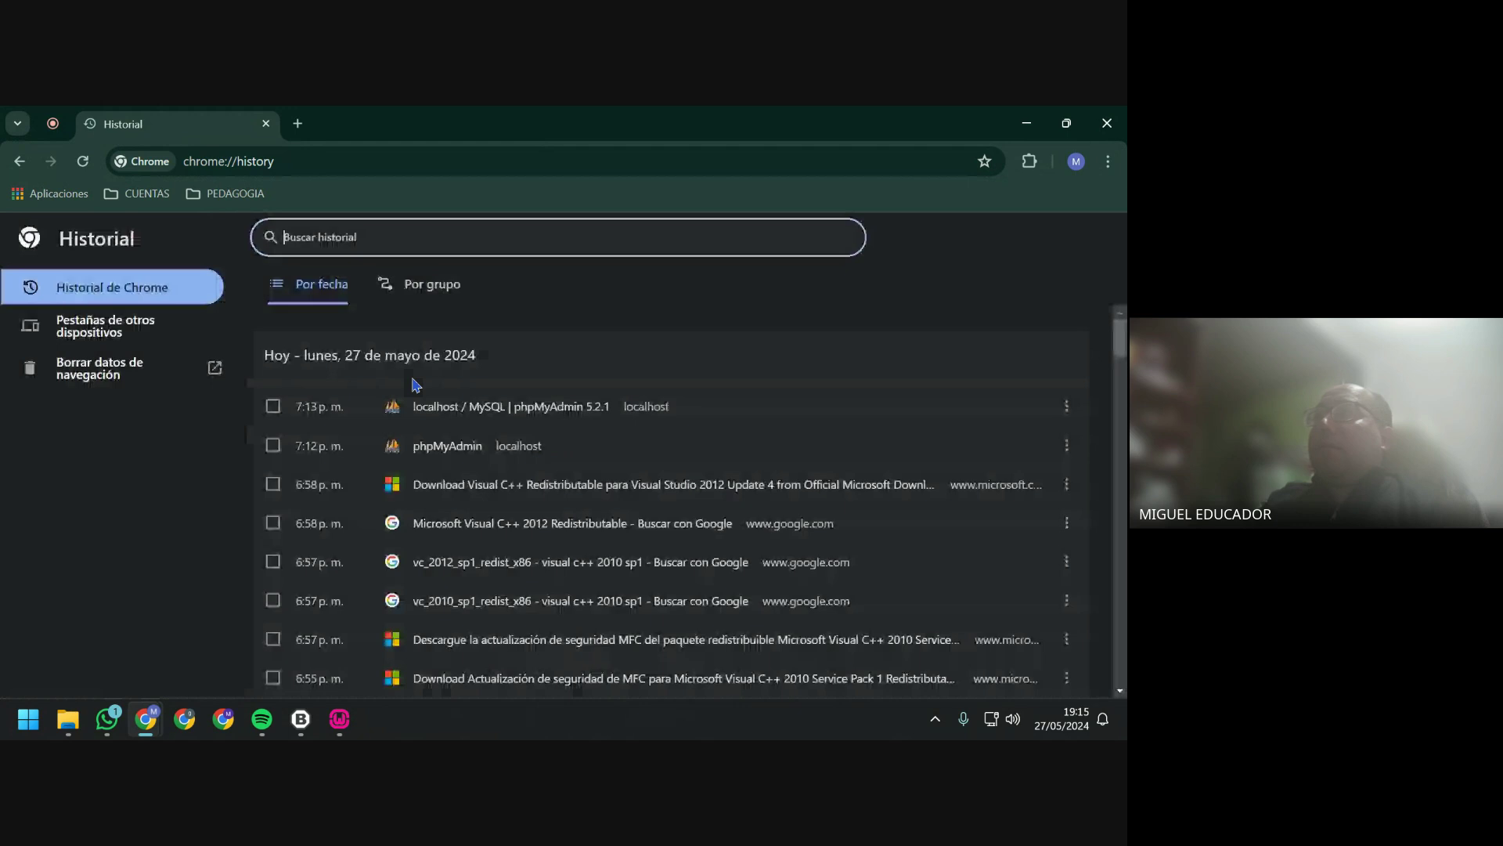
left_click(272, 408)
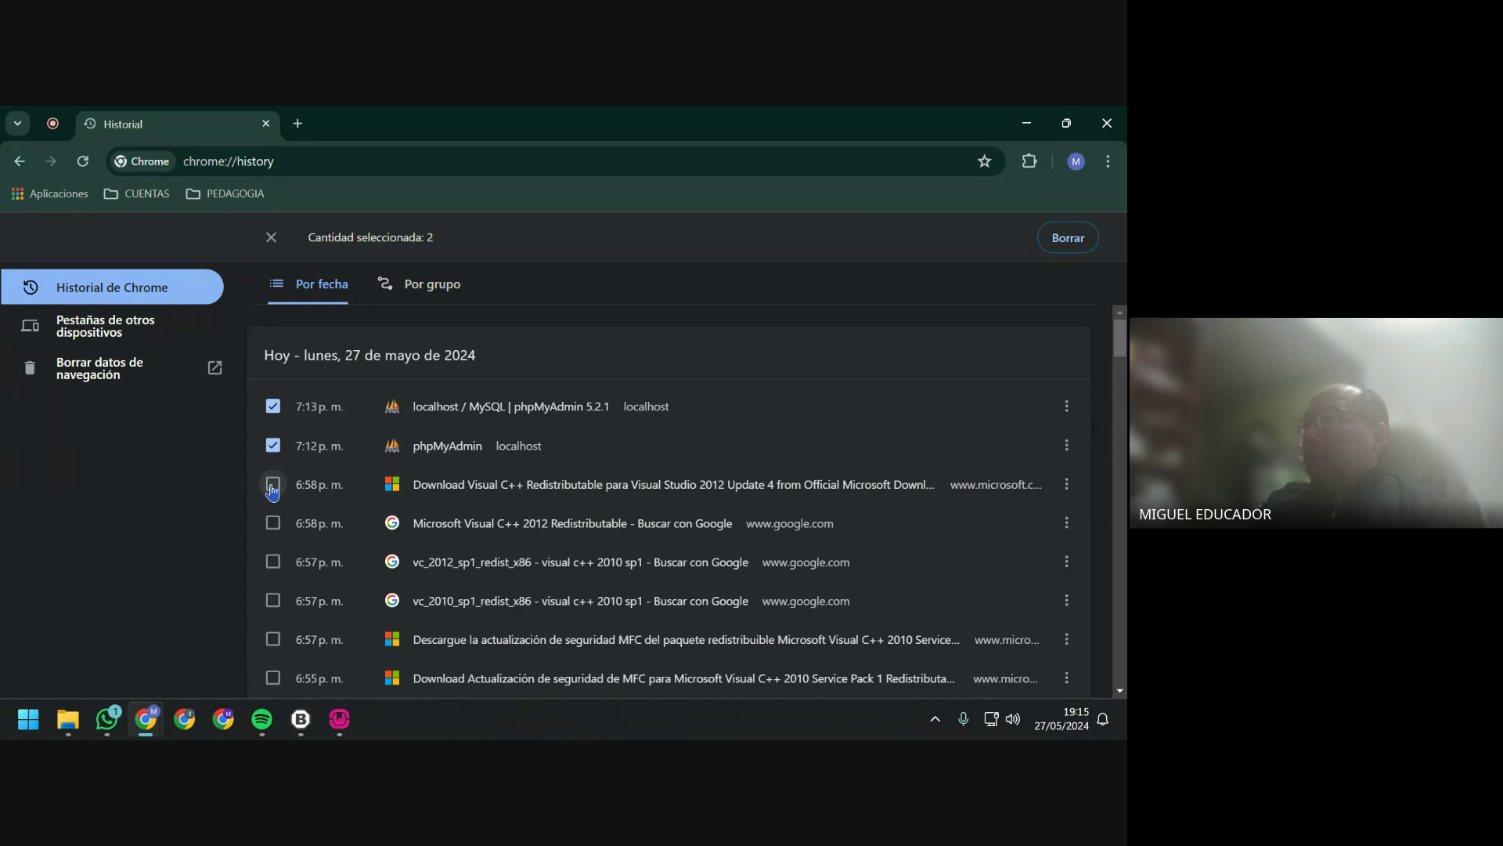
scroll(274, 490, "down", 1)
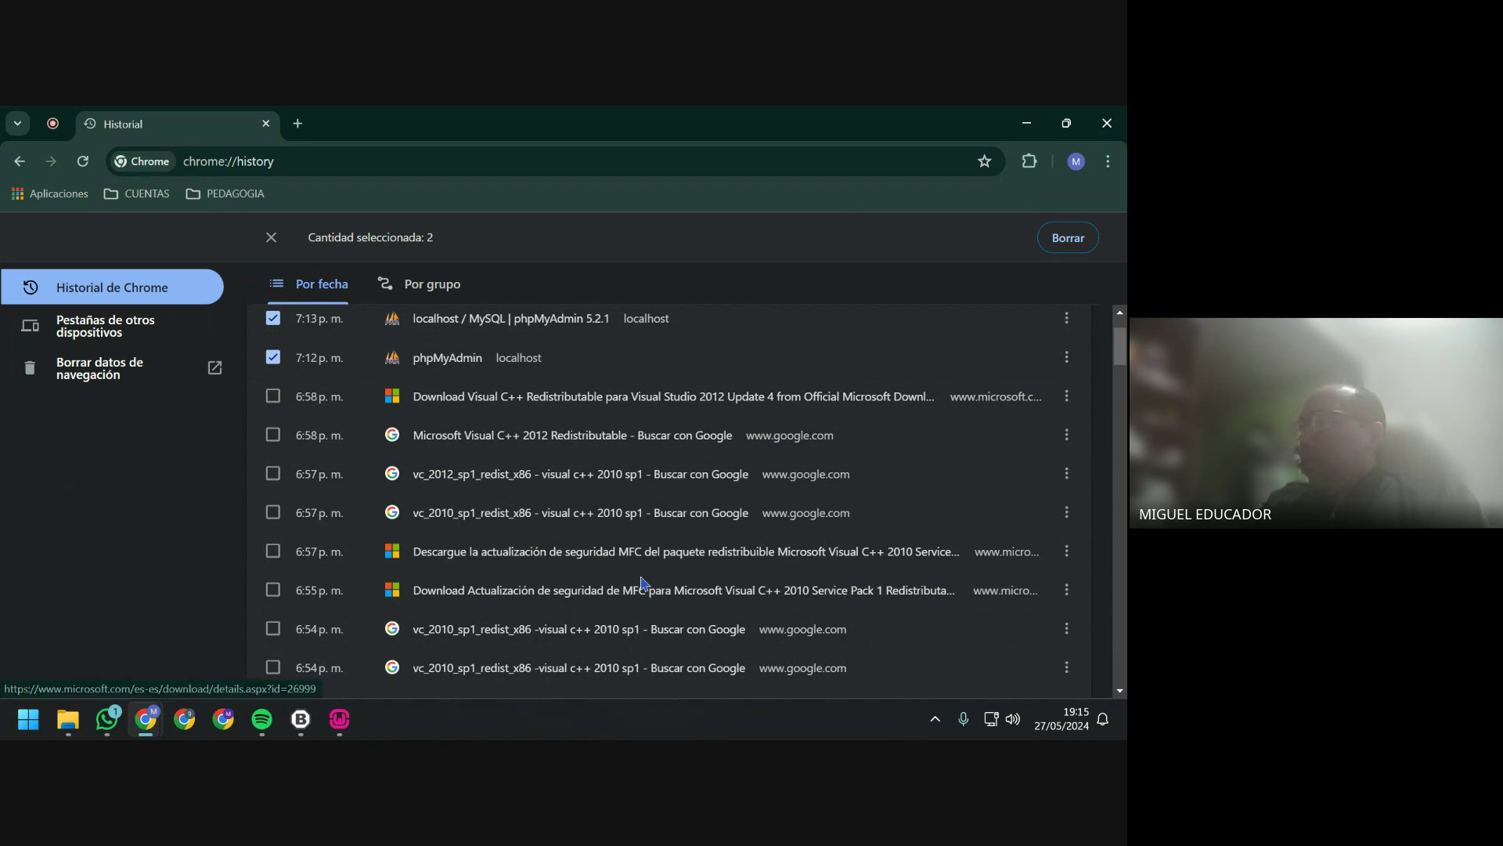
scroll(640, 583, "down", 3)
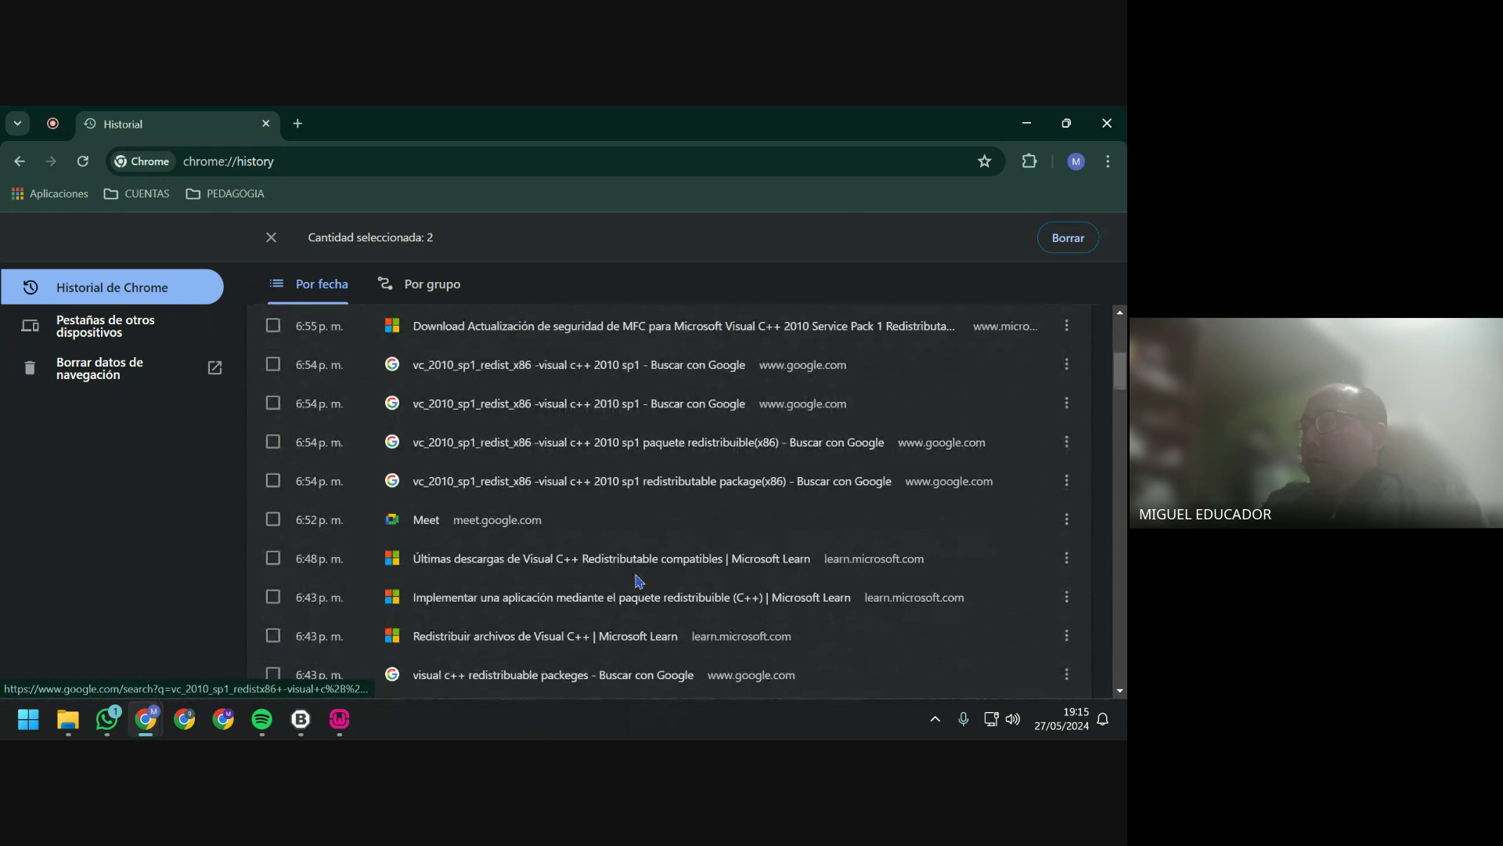
left_click(624, 570)
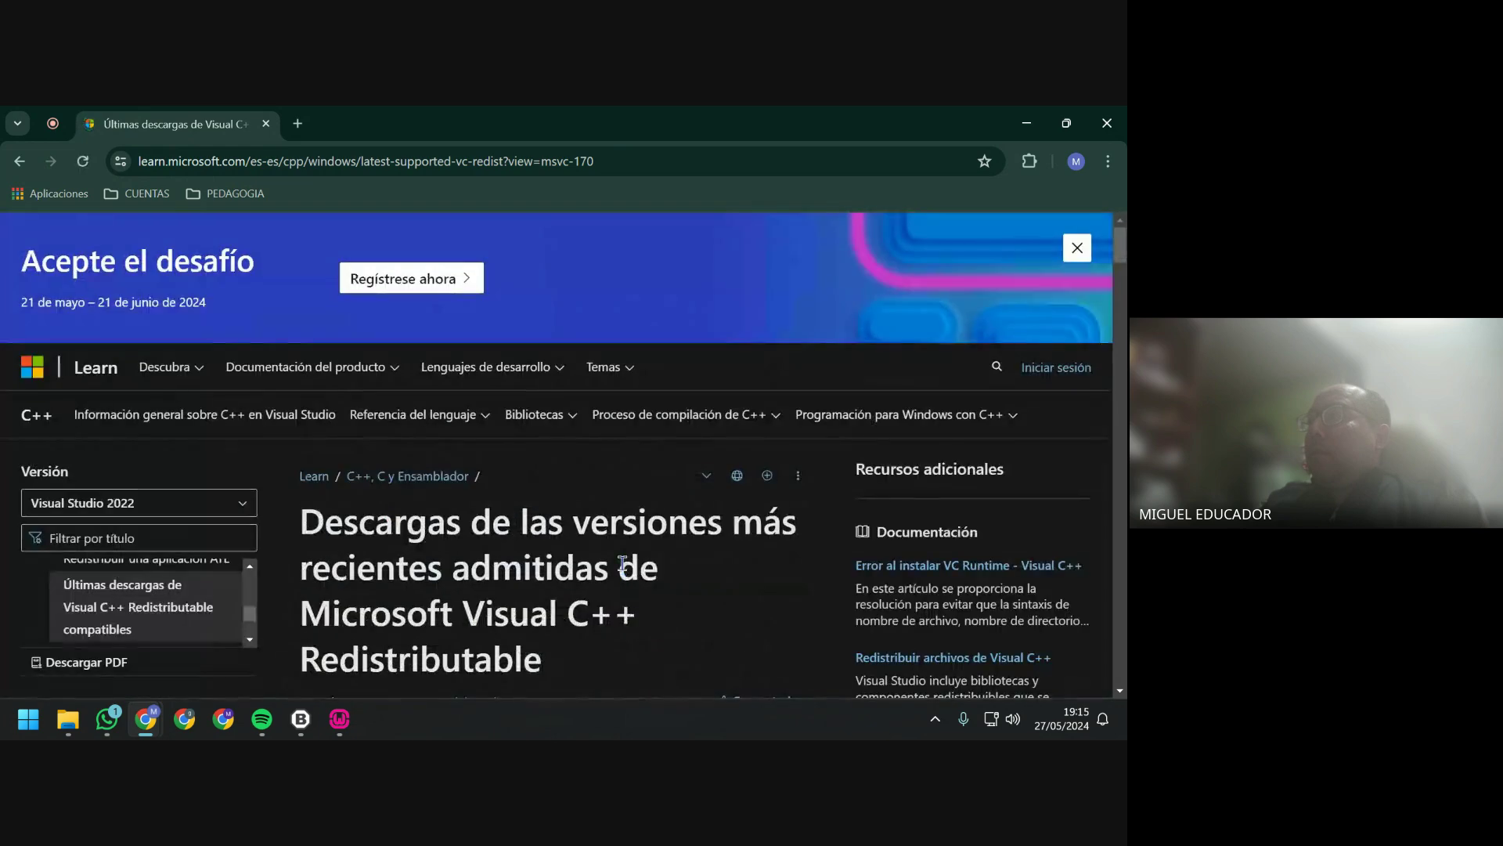
Download the latest X86 and X64 Visual C++ Redistributable installers from the architecture table.
scroll(622, 562, "down", 5)
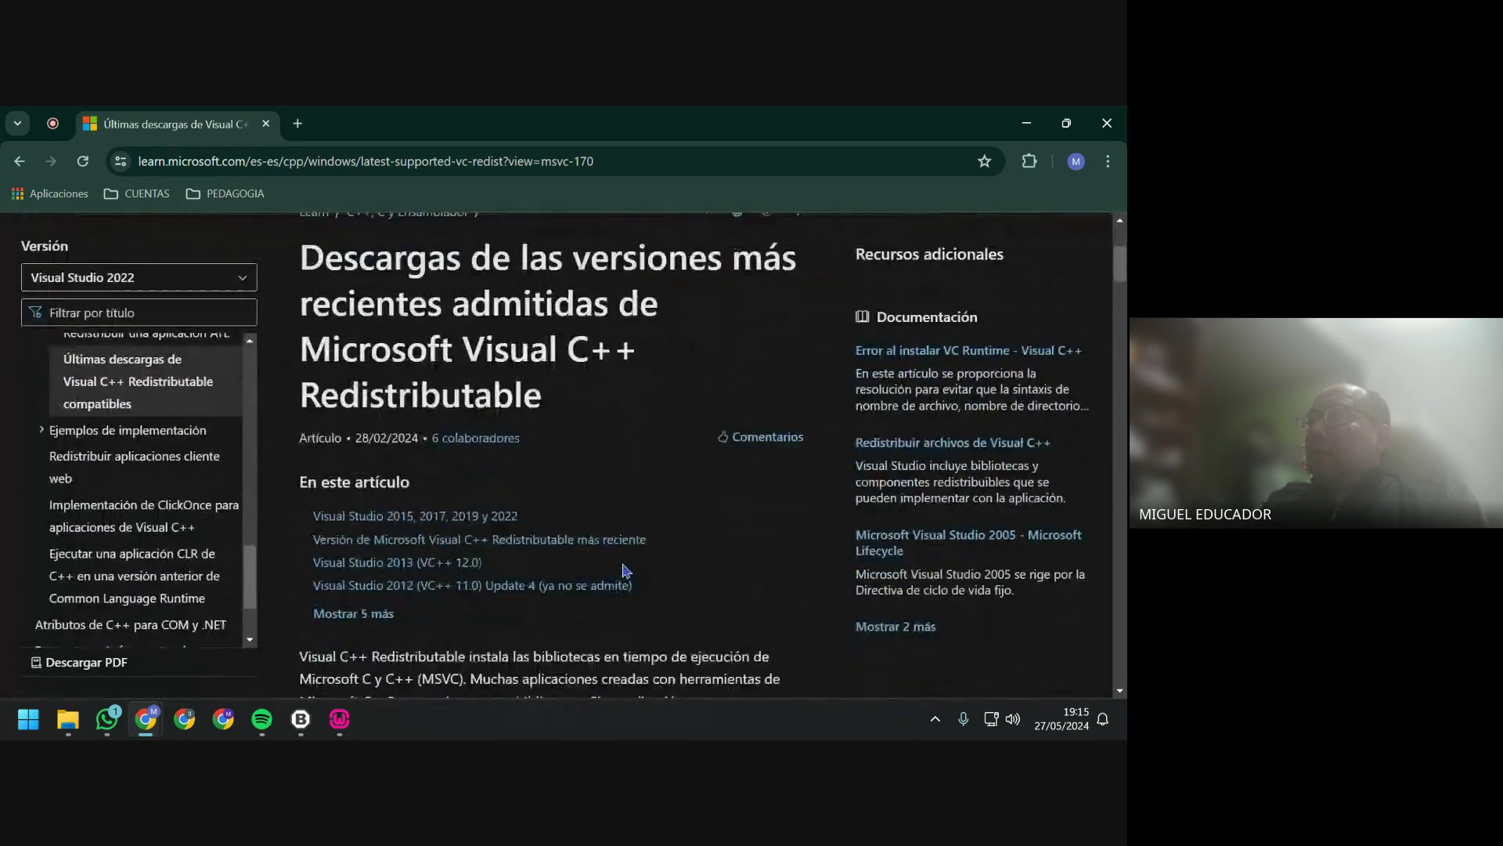
scroll(623, 562, "down", 18)
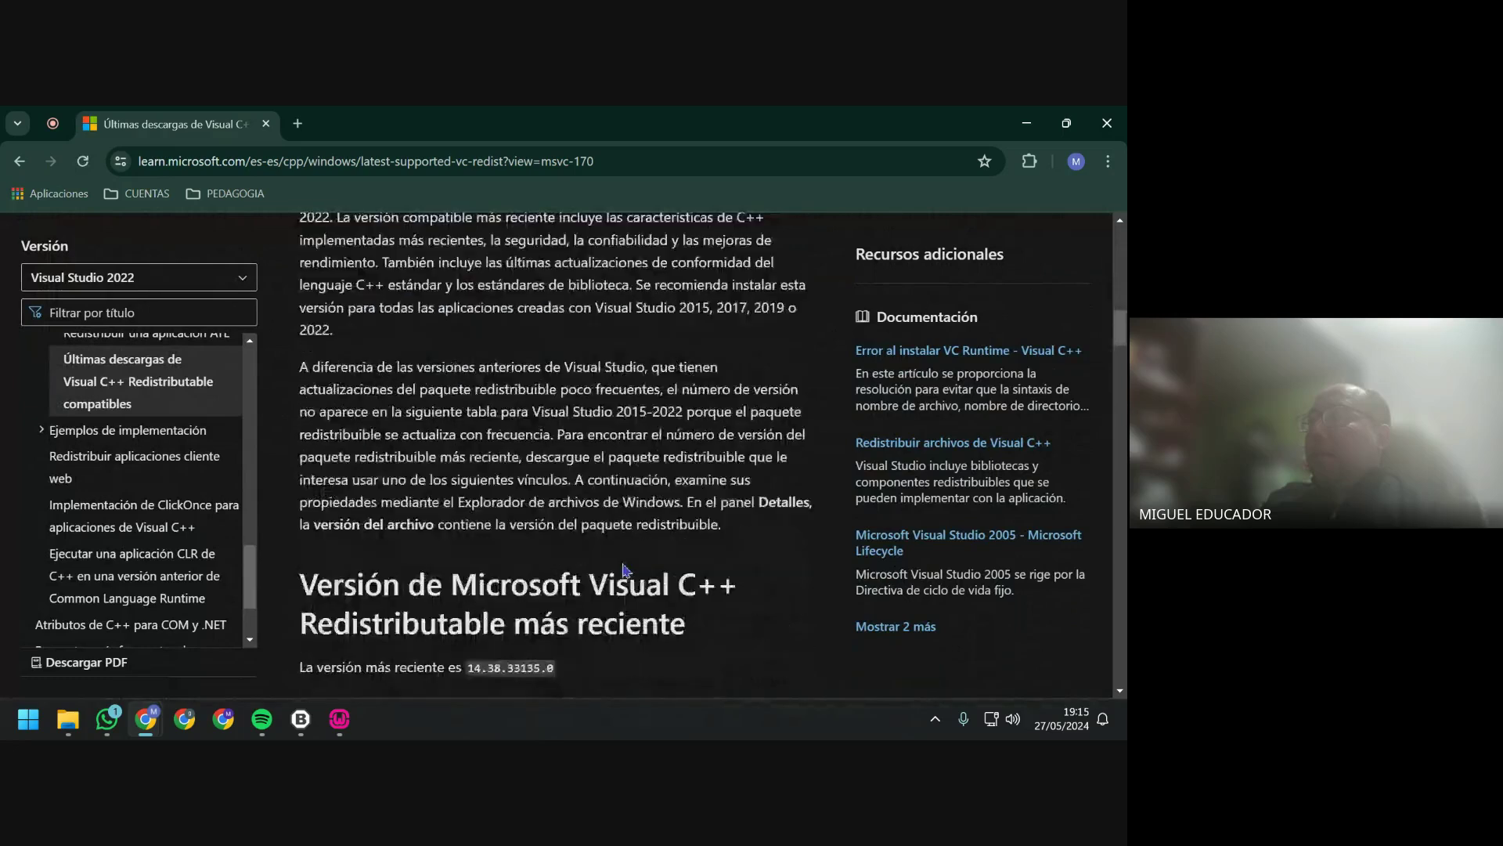
scroll(624, 570, "down", 2)
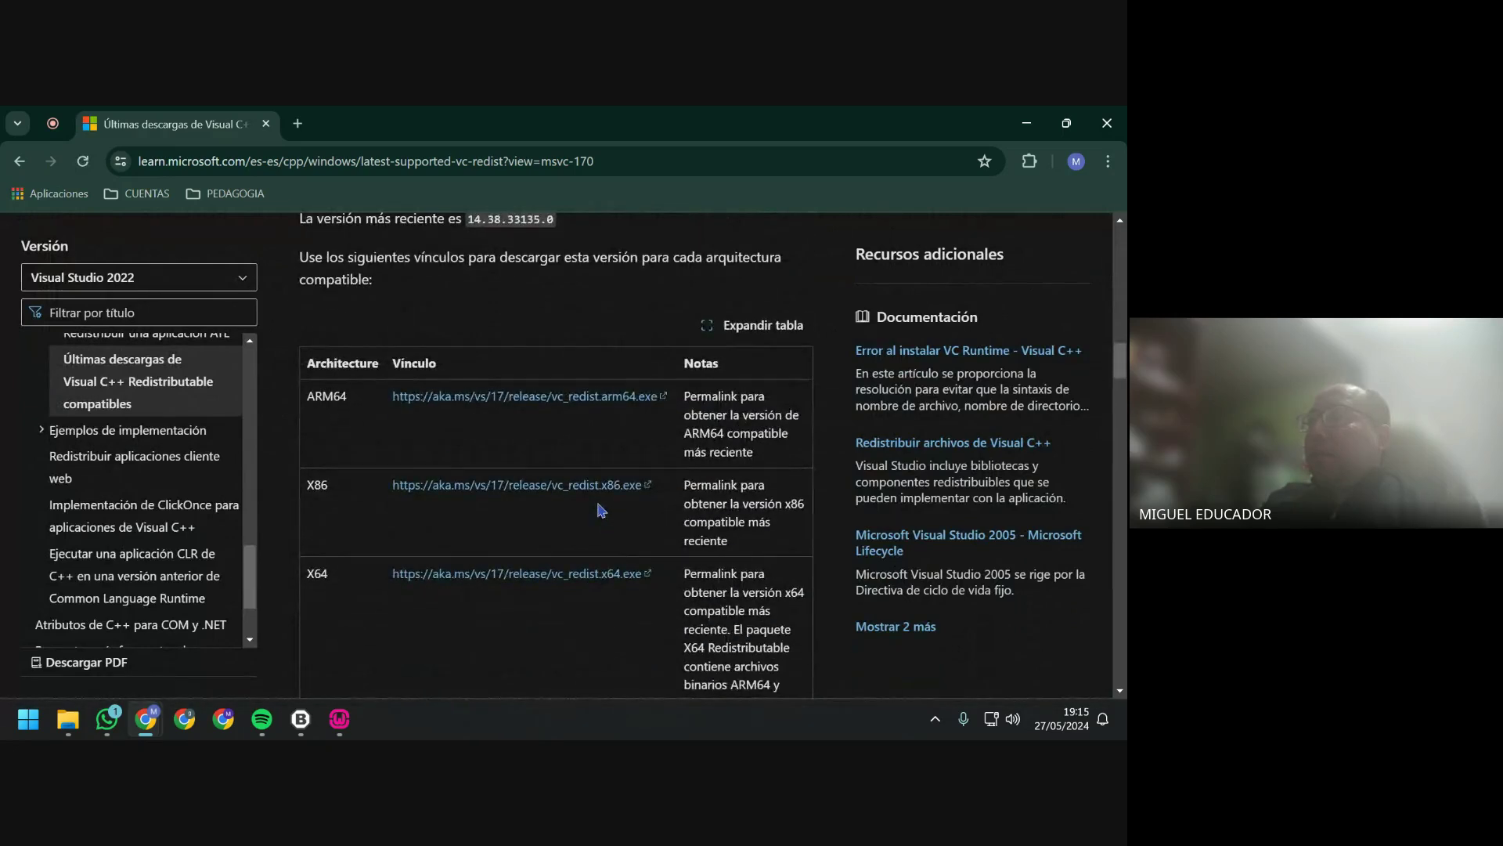
left_click(592, 487)
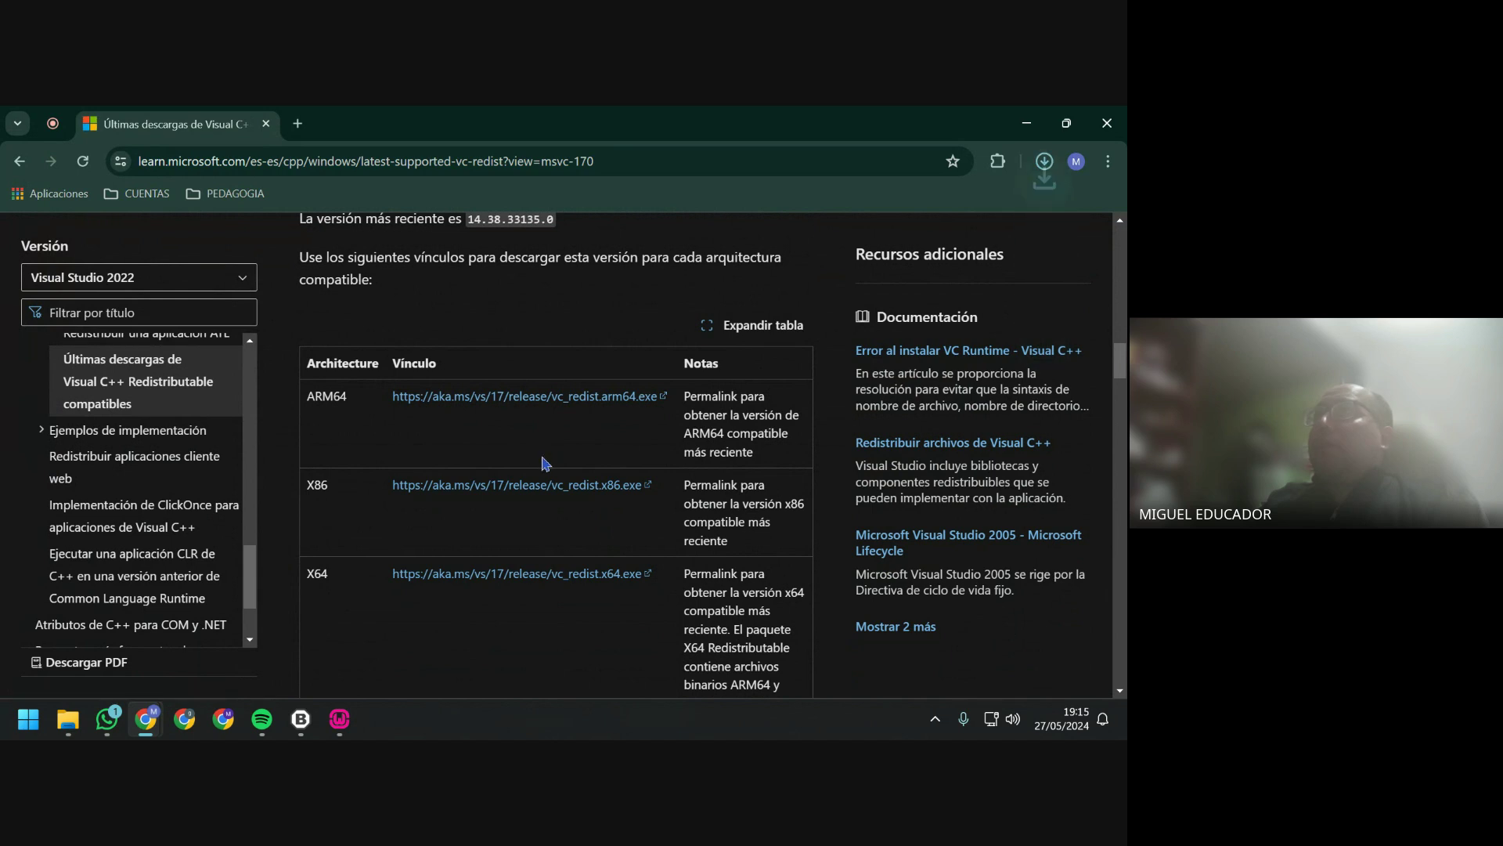
left_click(545, 580)
Open the downloads folder from Chrome's full download history, cut both VC_redist.x64 and VC_redist.x86, and close the folder window.
left_click(1044, 161)
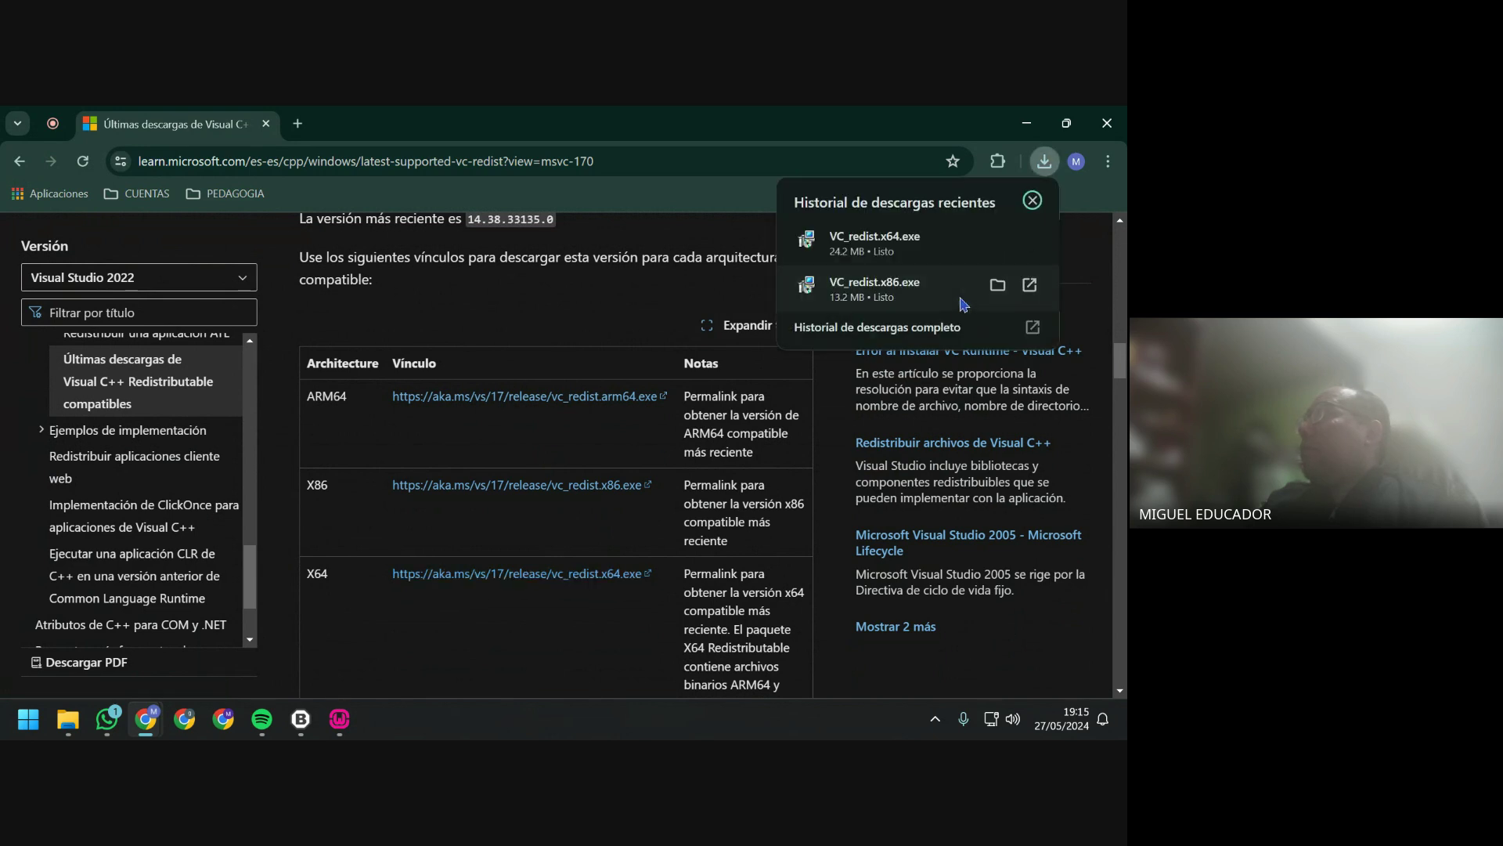
left_click(896, 328)
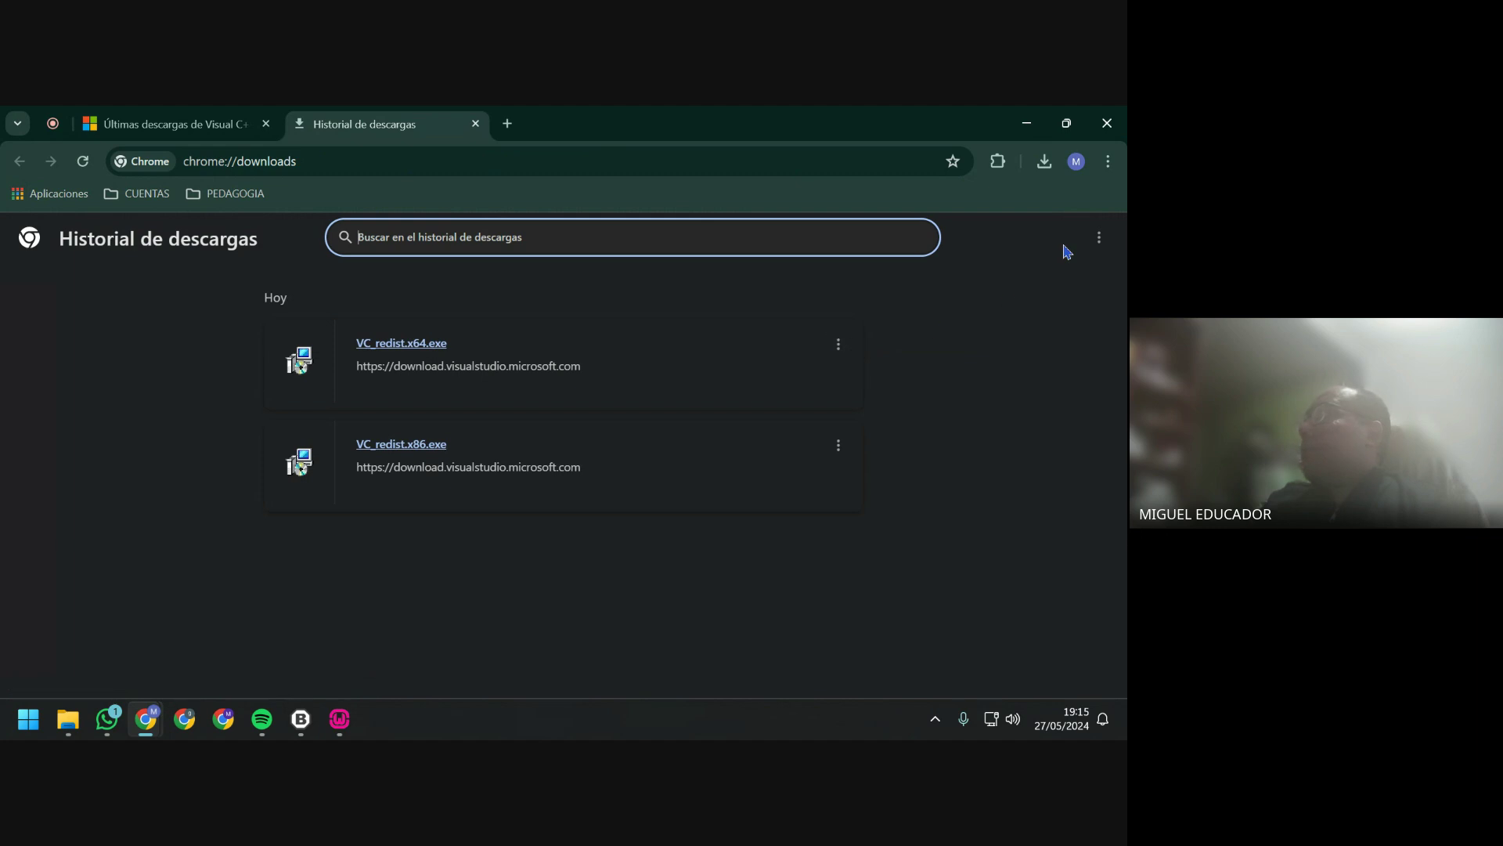
left_click(1099, 240)
left_click(980, 294)
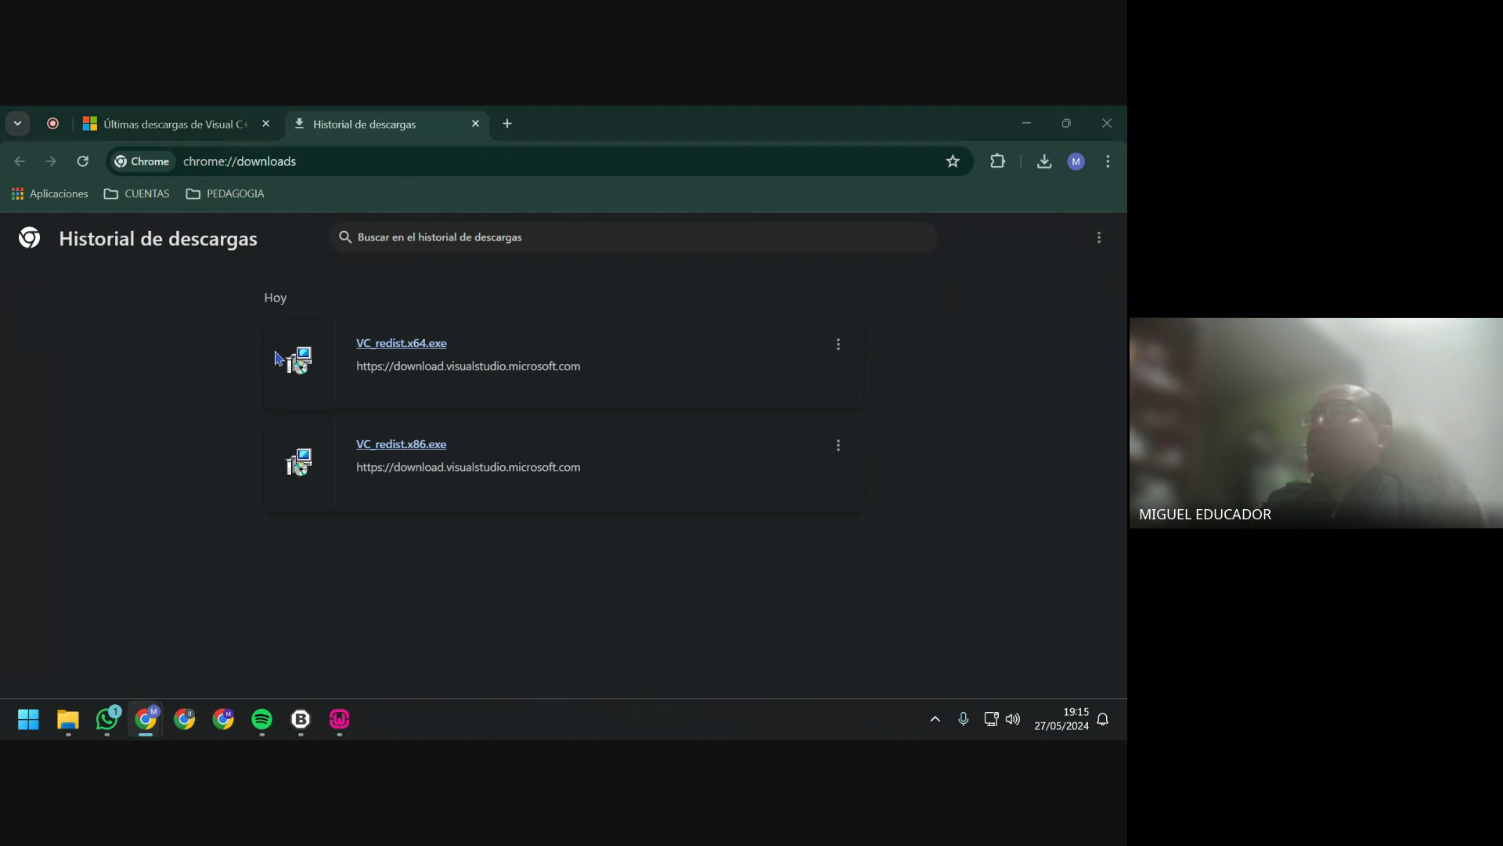
left_click_drag(566, 436, 242, 315)
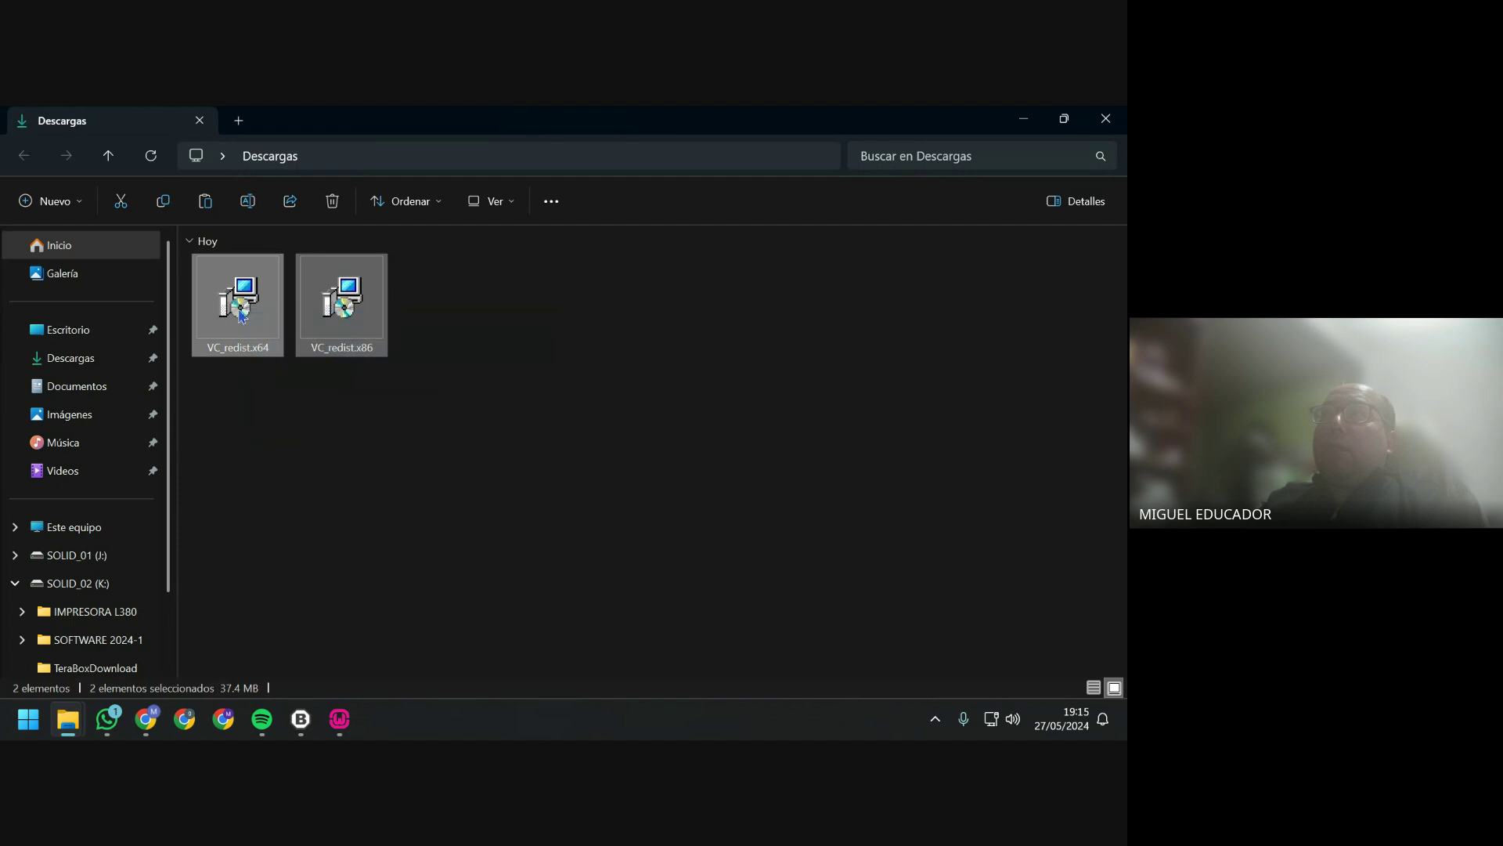
right_click(239, 282)
key("Escape")
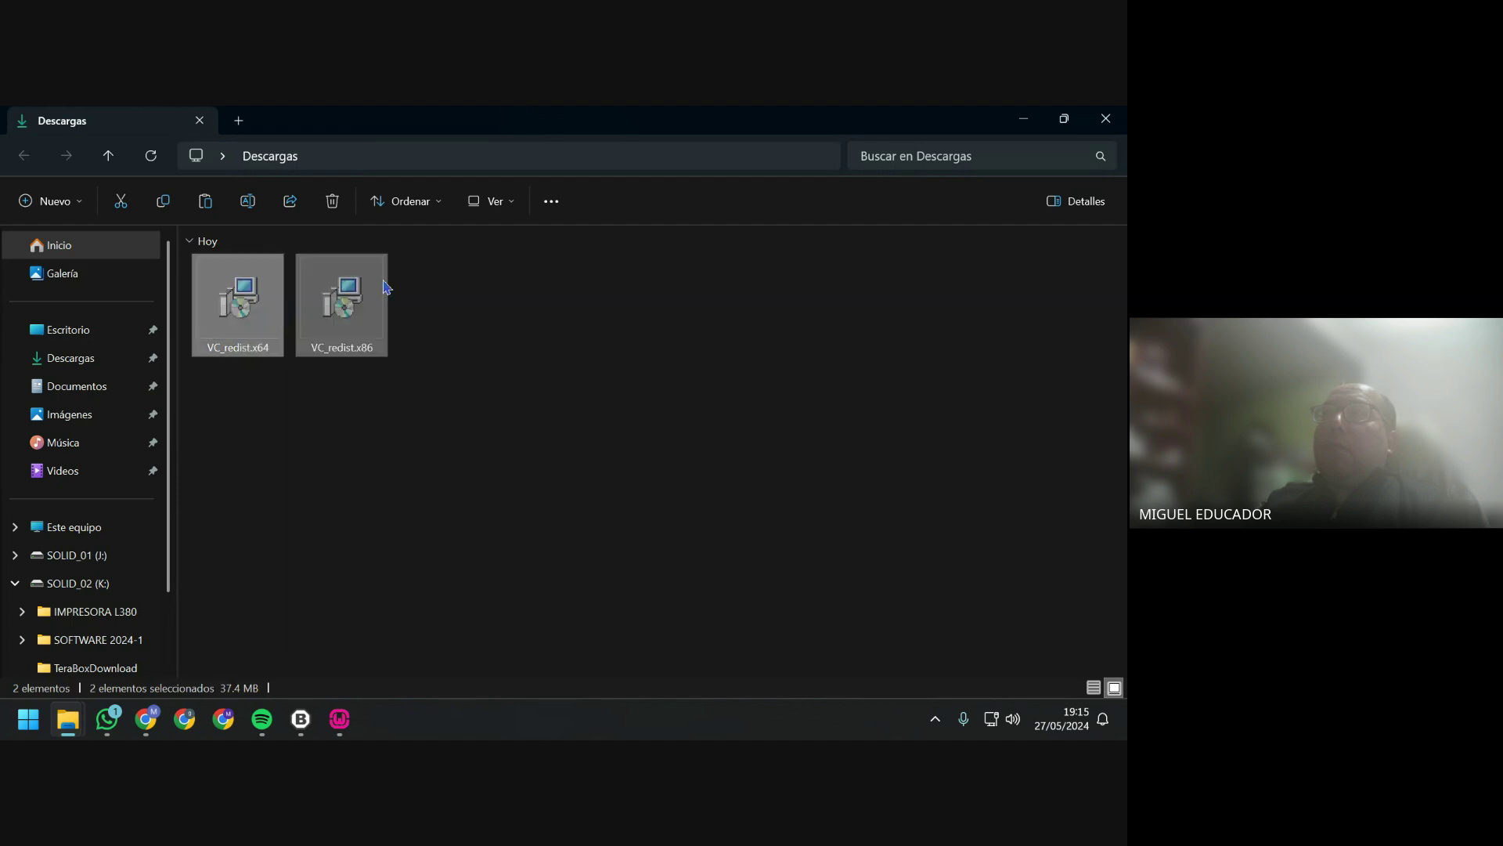
left_click(1106, 119)
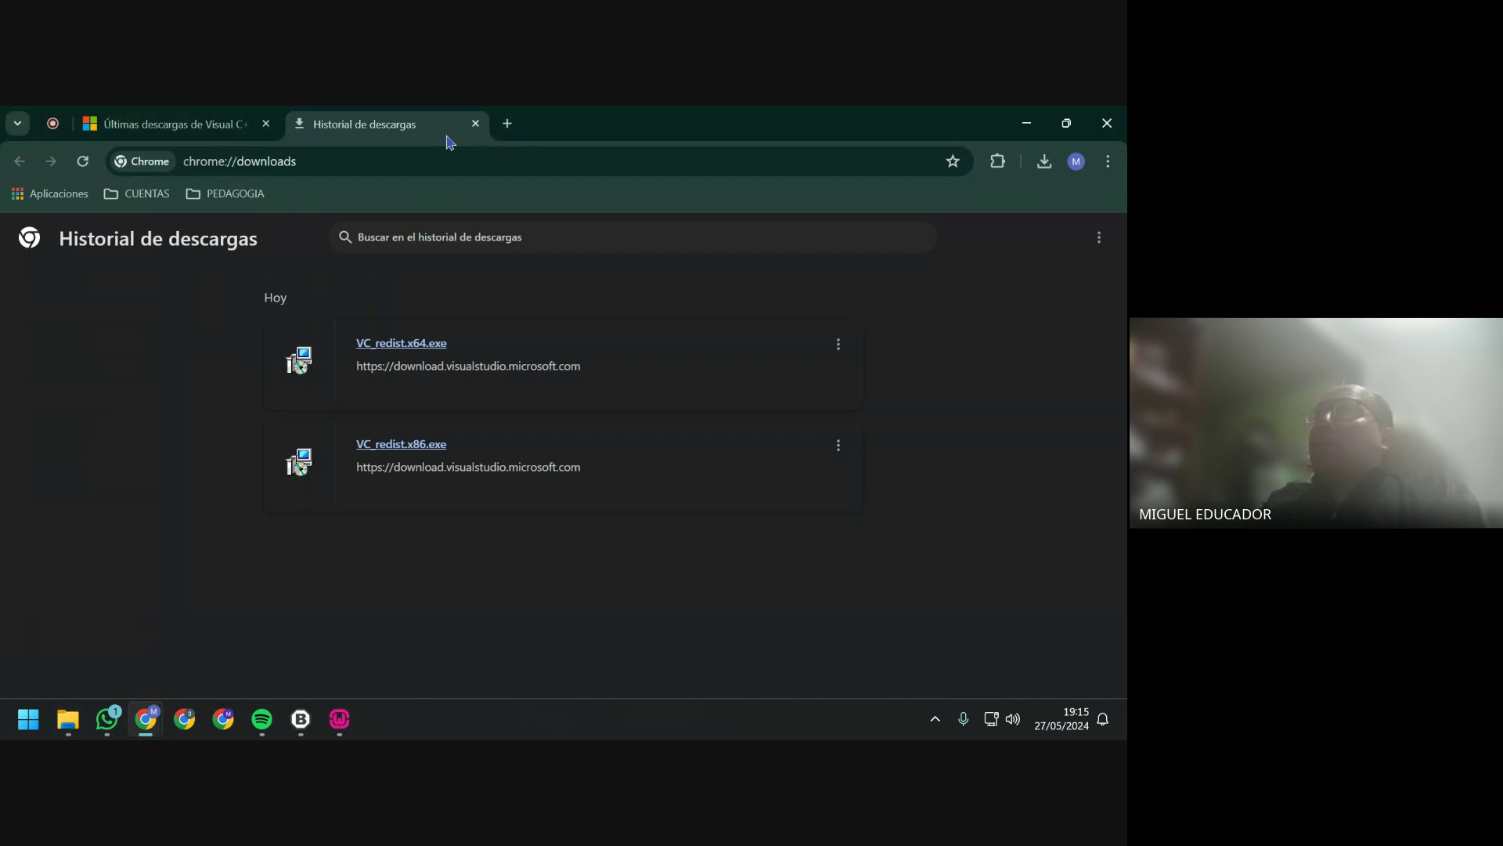
Clear the entire download history and replace the downloads and Visual C++ pages with a new blank page.
left_click(1099, 237)
left_click(1018, 244)
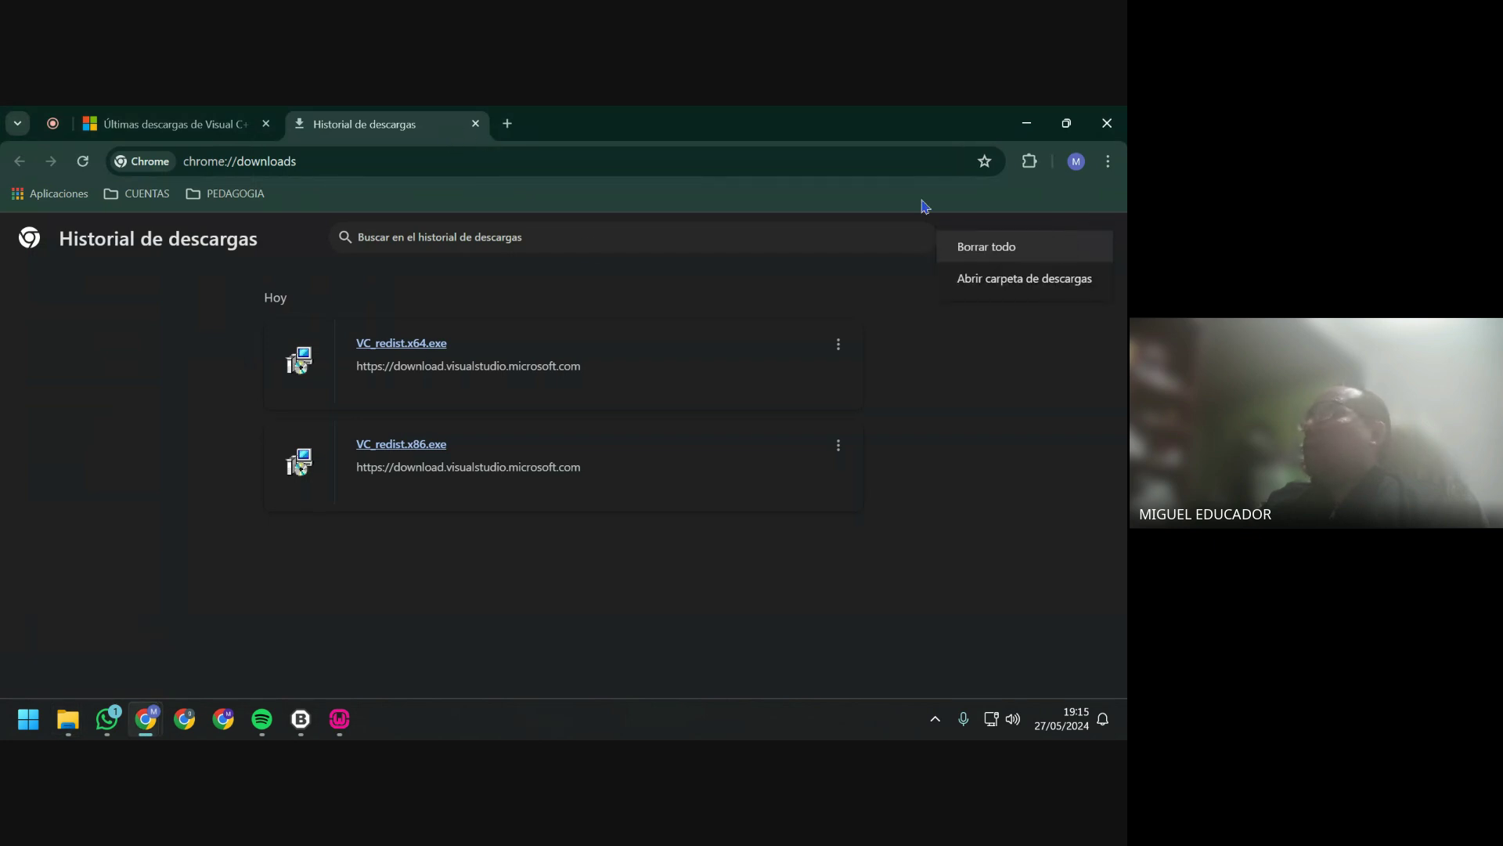
left_click(475, 124)
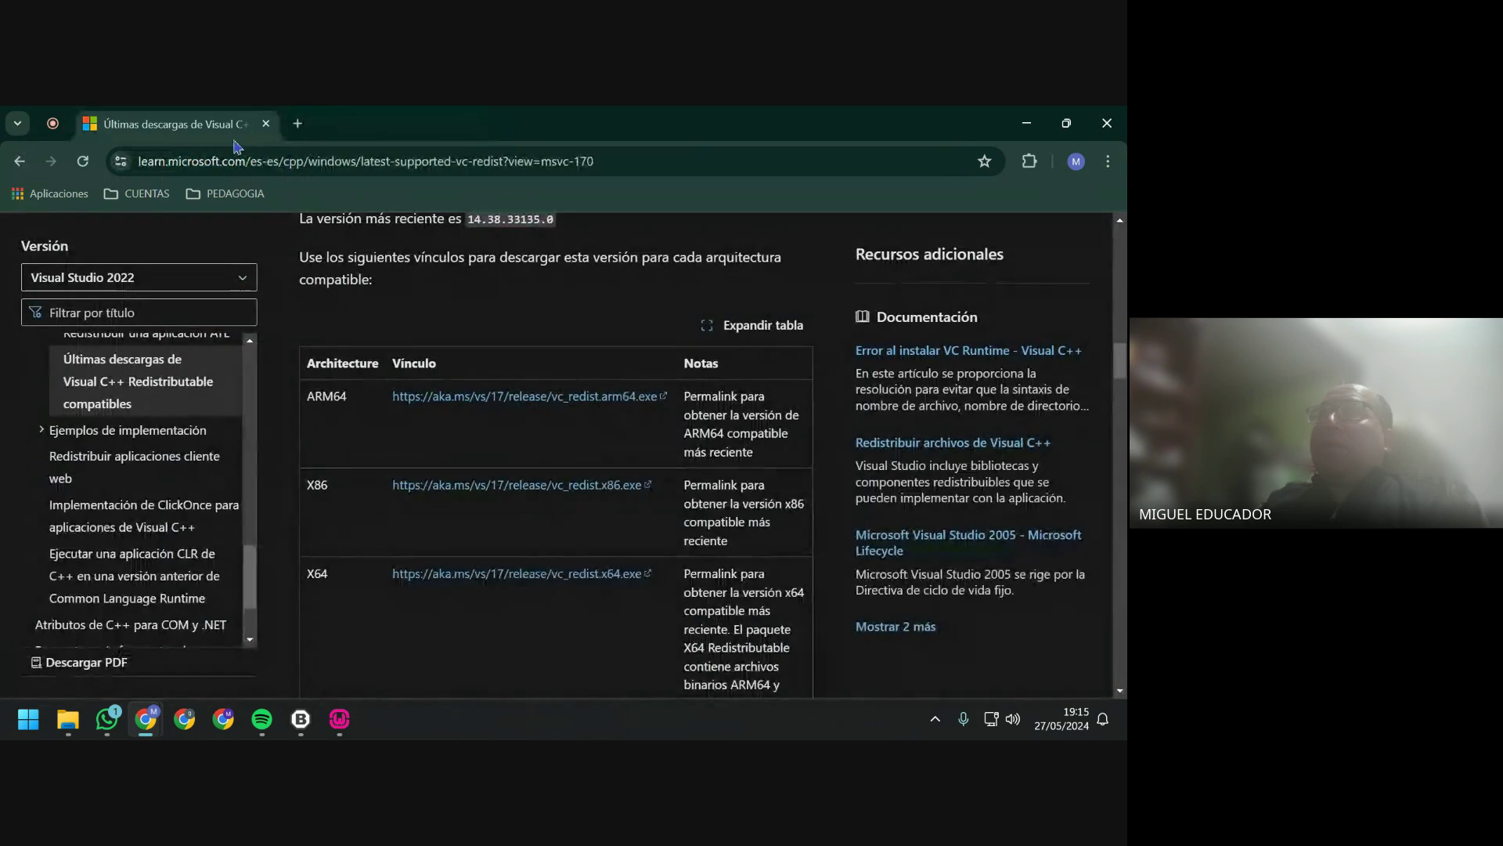
left_click(266, 125)
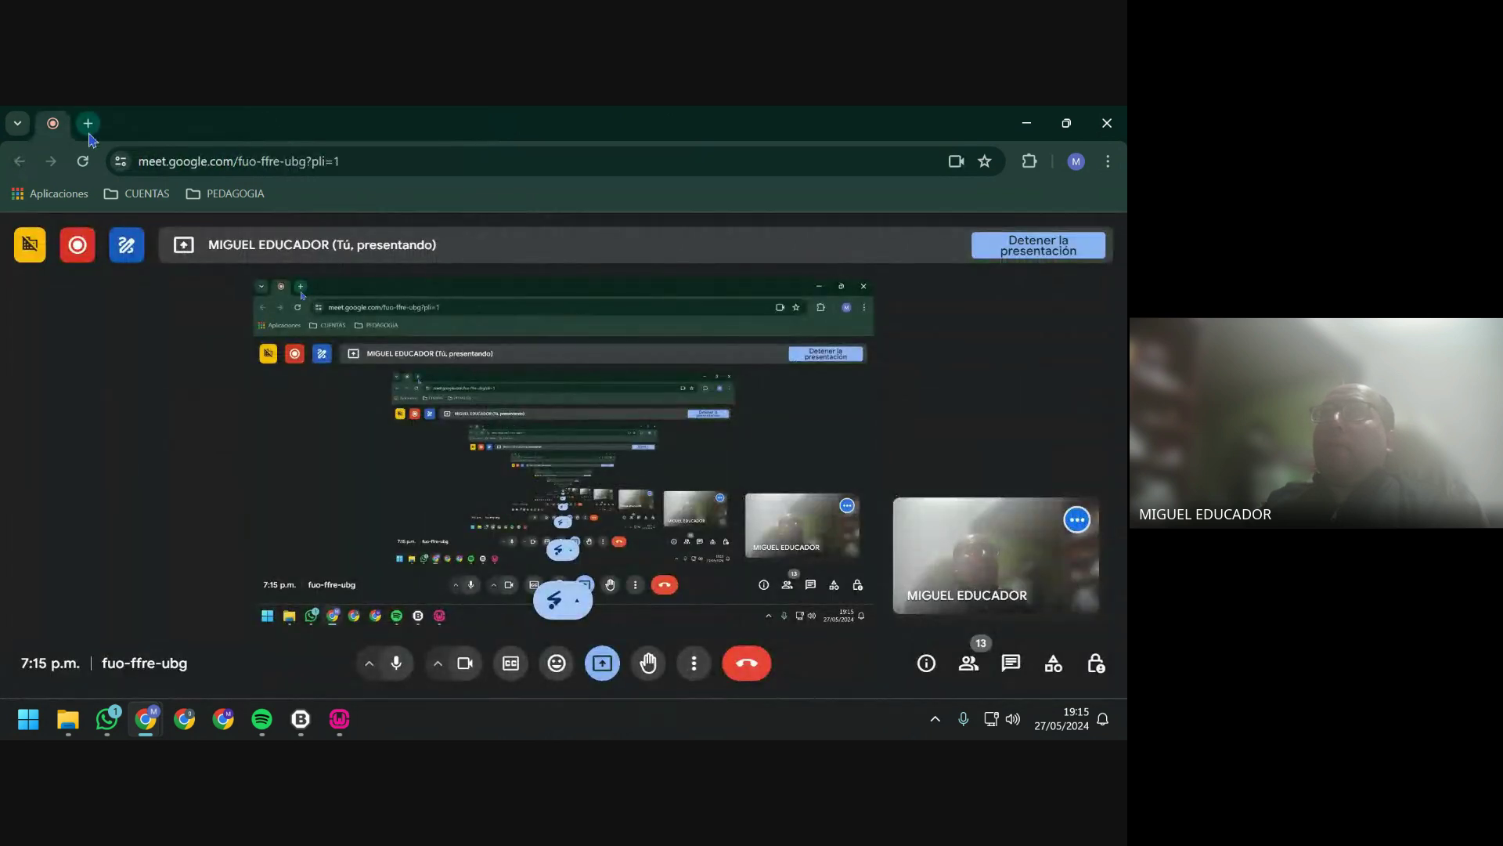
key("ctrl+n")
Minimize Chrome and confirm the complete removal of Wampserver64, including its installation folder, local sites and databases.
left_click(1027, 123)
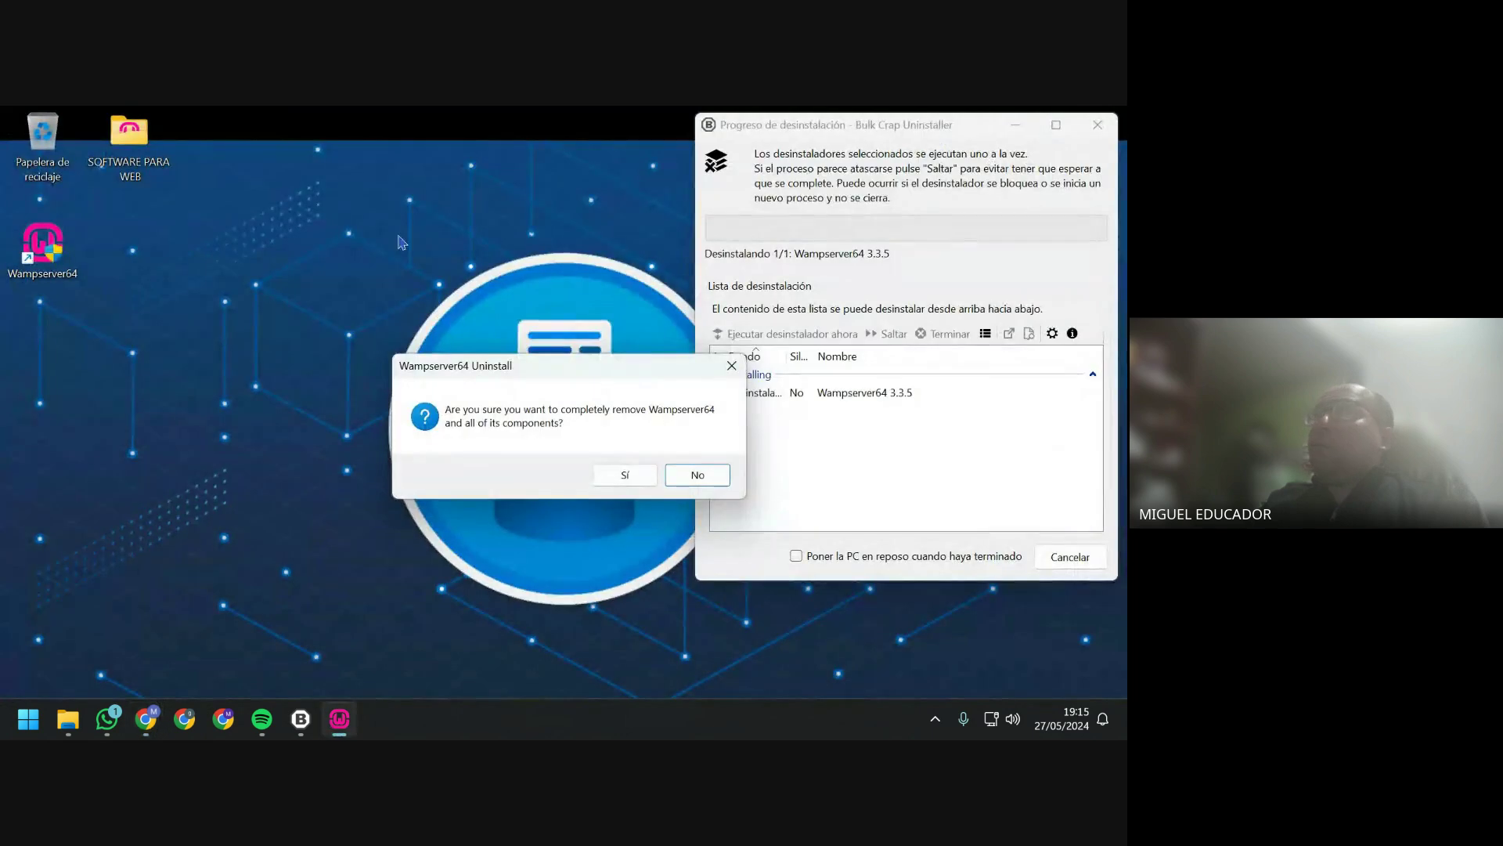
left_click(635, 470)
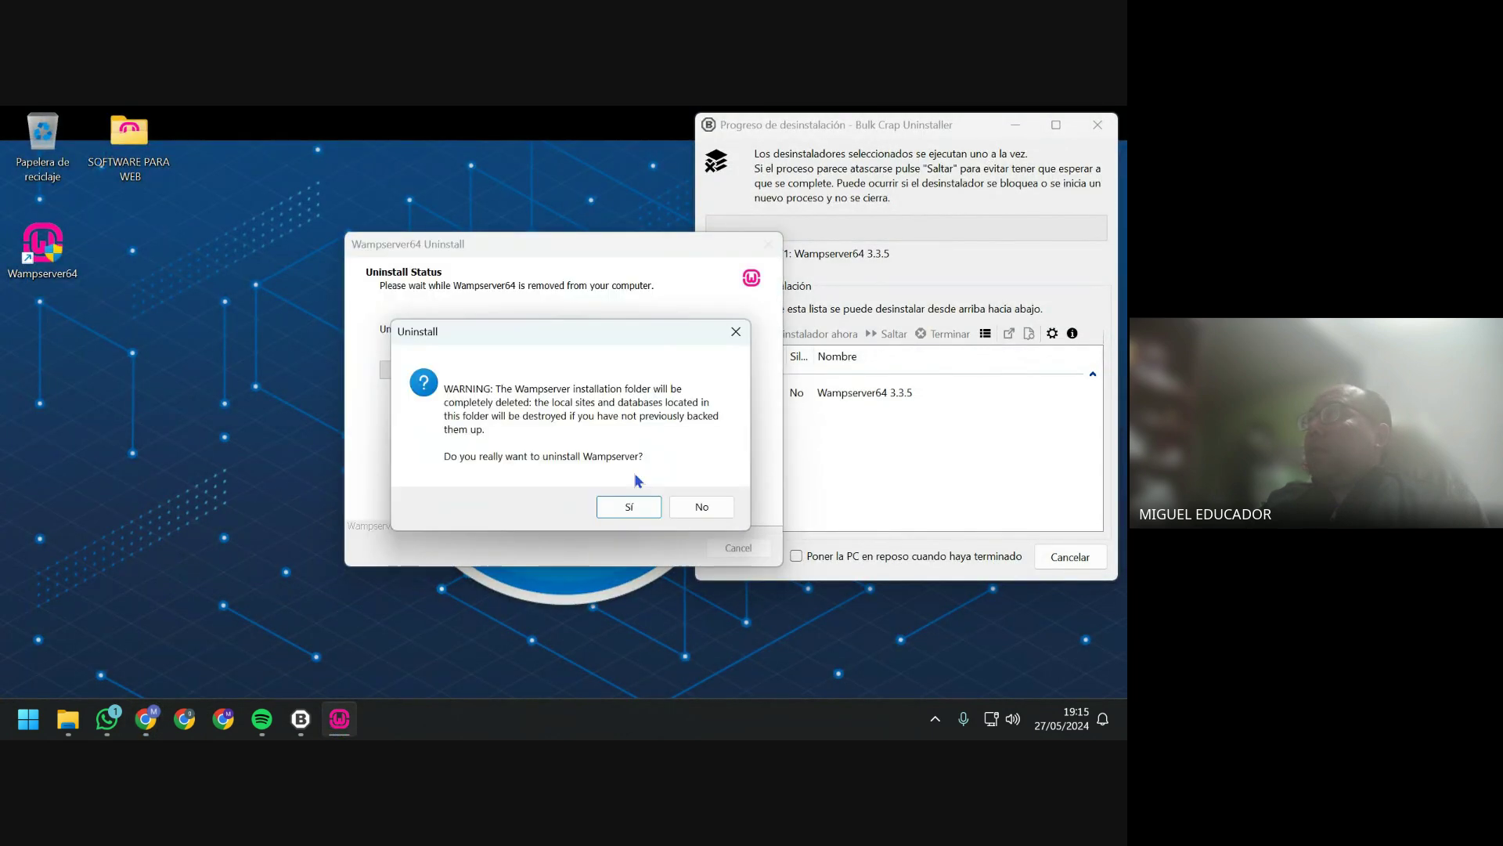
left_click(628, 507)
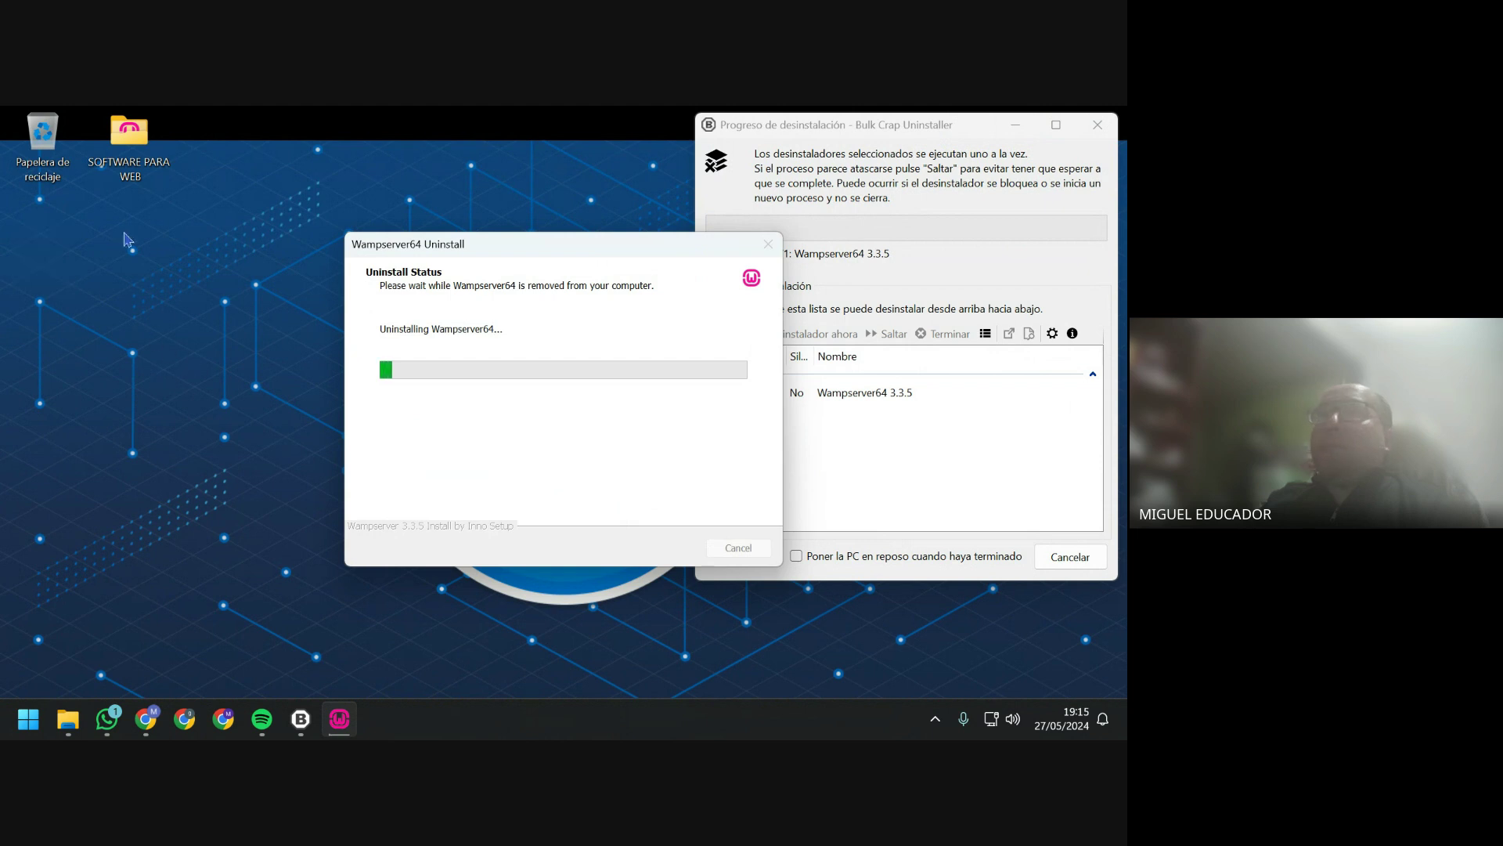
Paste the cut VC_redist.x64 and VC_redist.x86 installers into the desktop's SOFTWARE PARA WEB folder and copy both files.
double_click(127, 152)
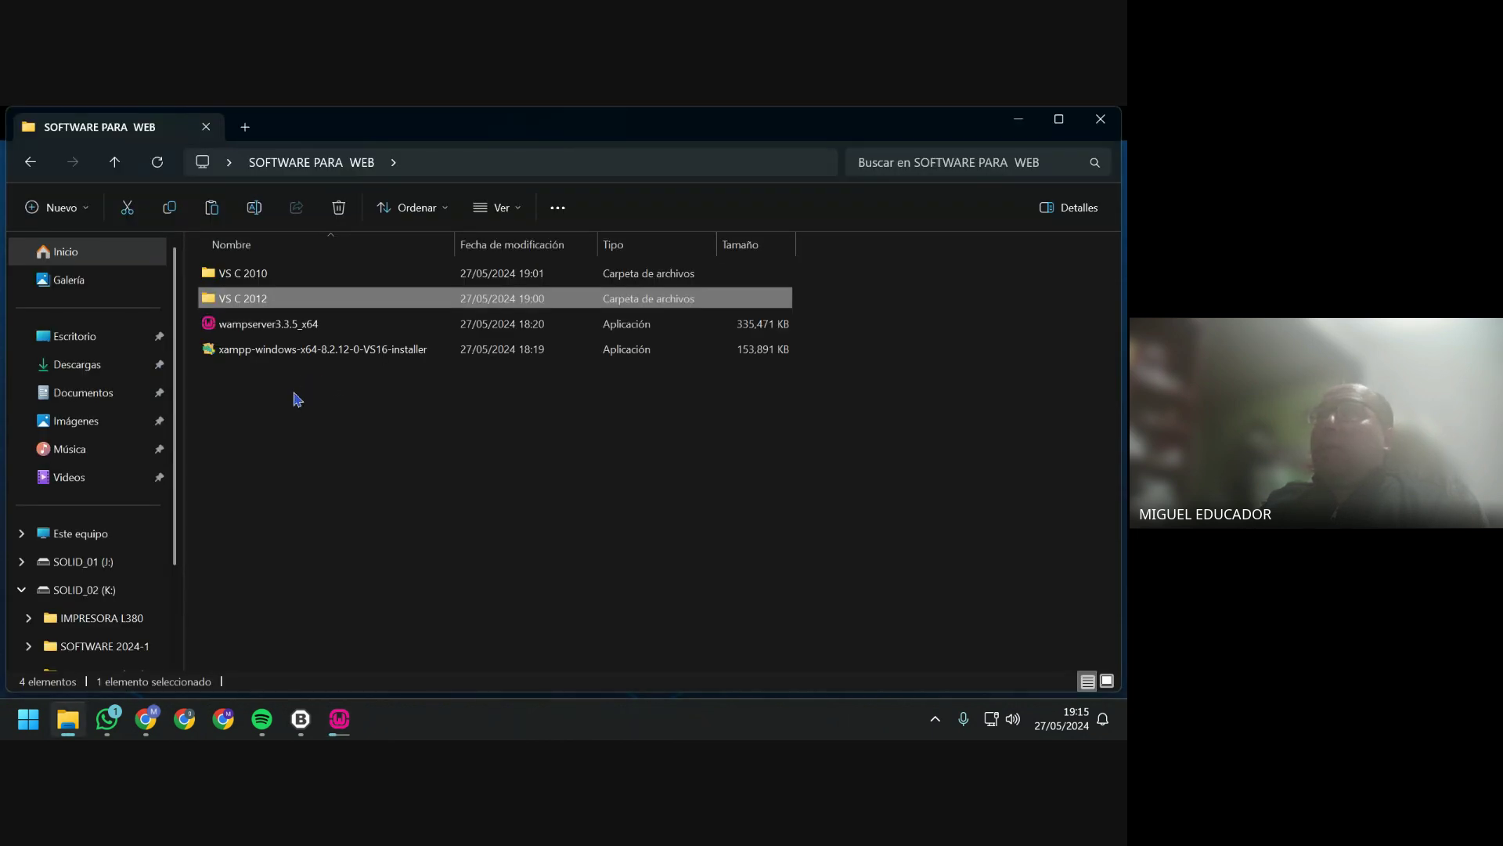
right_click(336, 473)
left_click(336, 353)
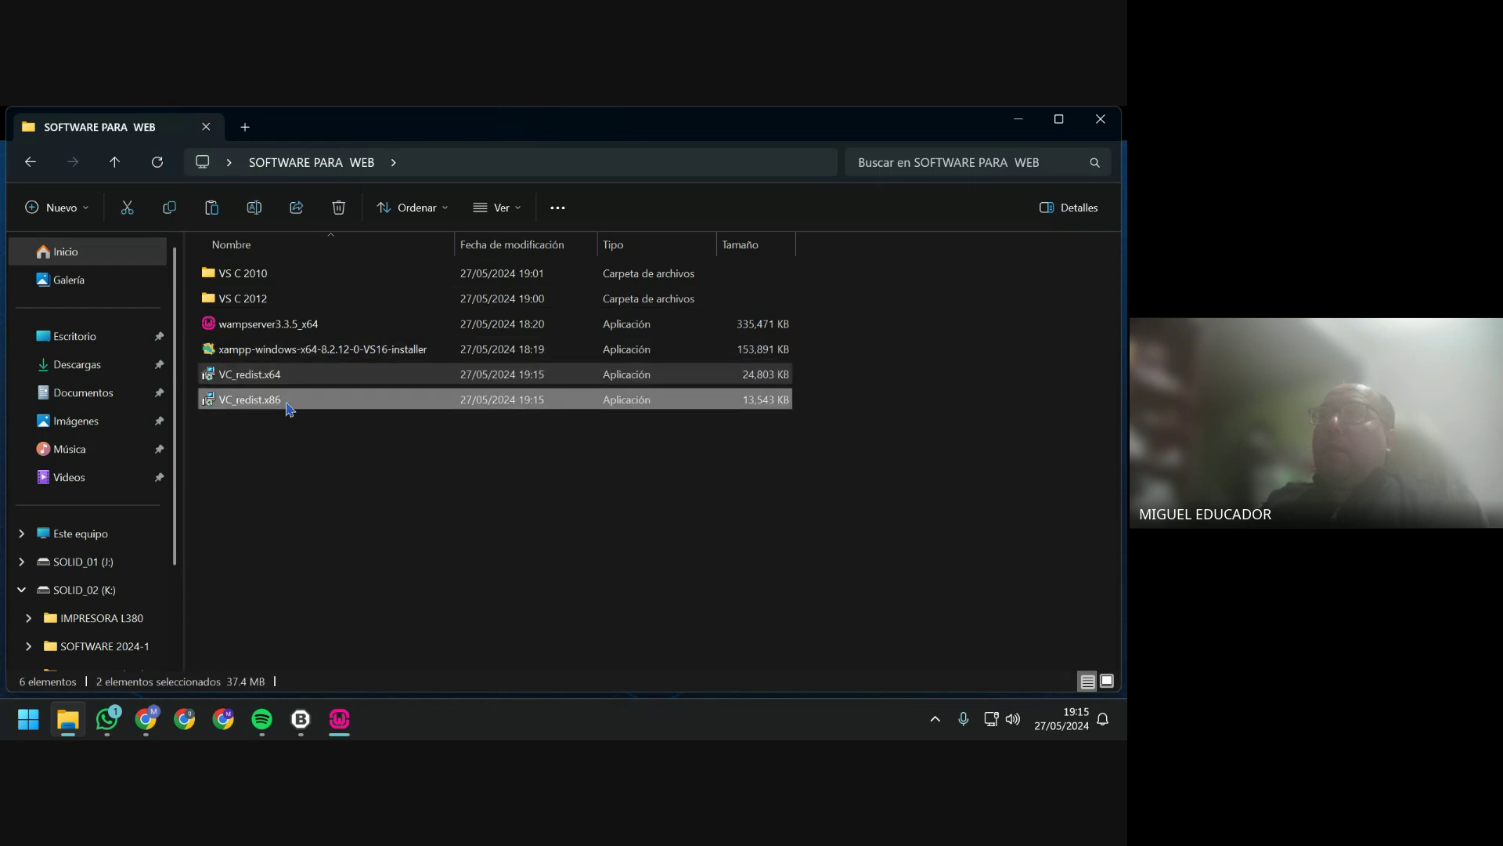
right_click(288, 408)
left_click(368, 313)
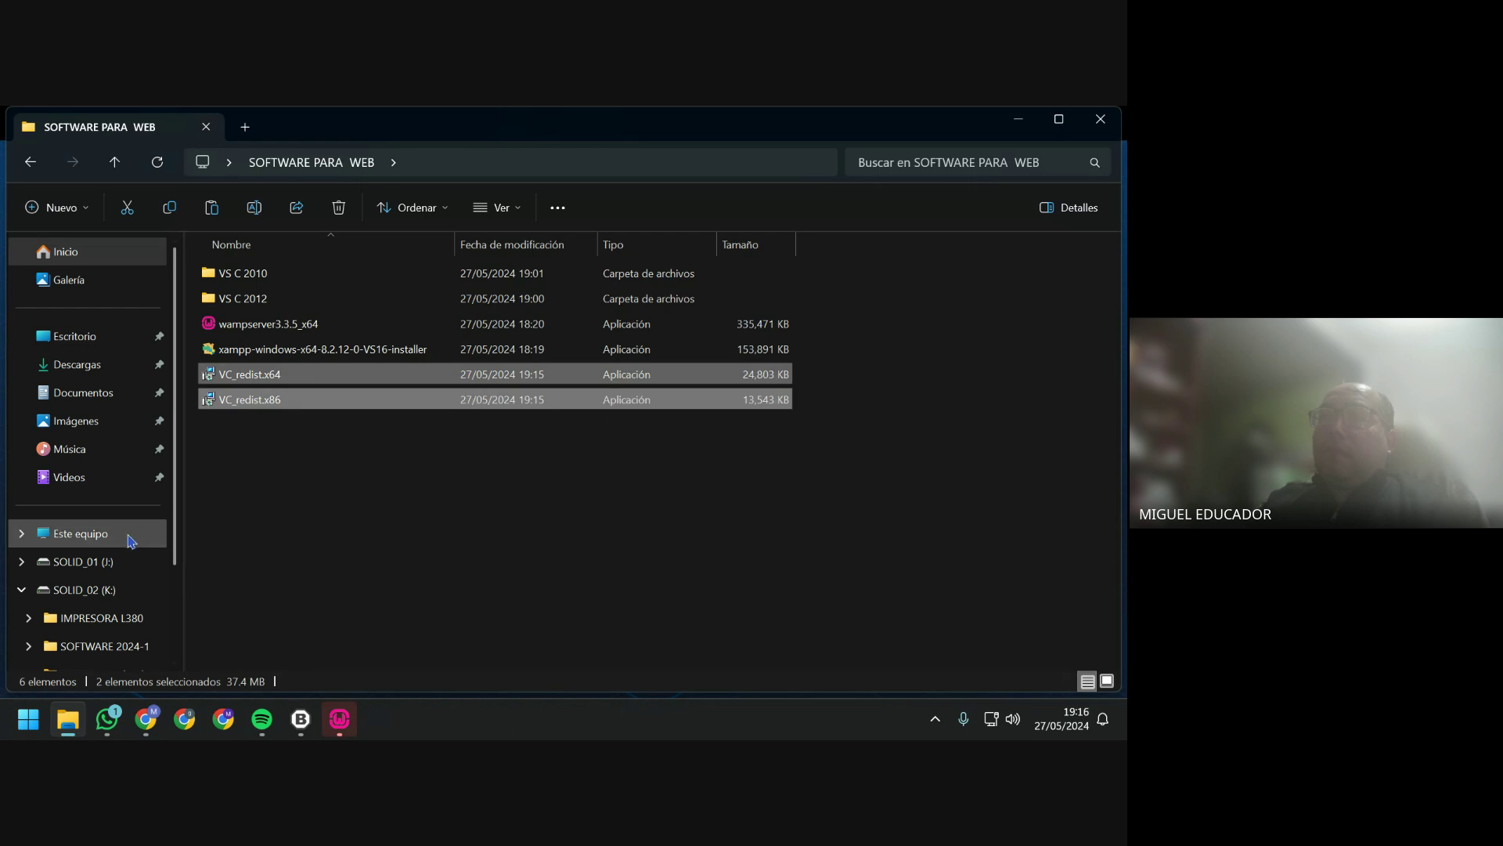
Paste both VC_redist installers into SOFTWARE 2024-1 > 09 - SOFTWARE PARA WEB on drive SOLID_02 (K:) and close the folder window.
mouse_move(76, 728)
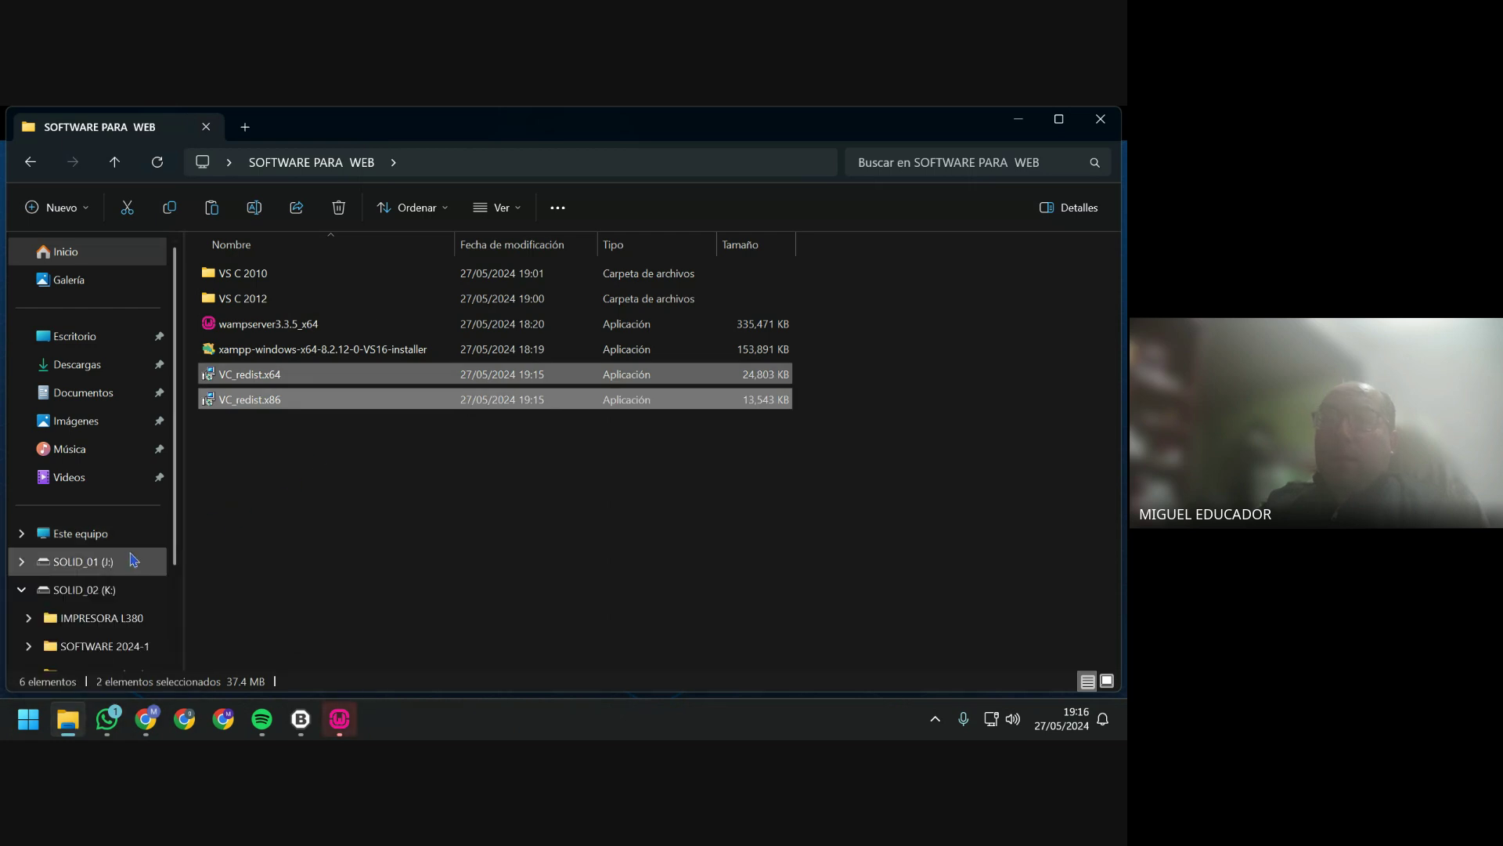
scroll(125, 617, "down", 2)
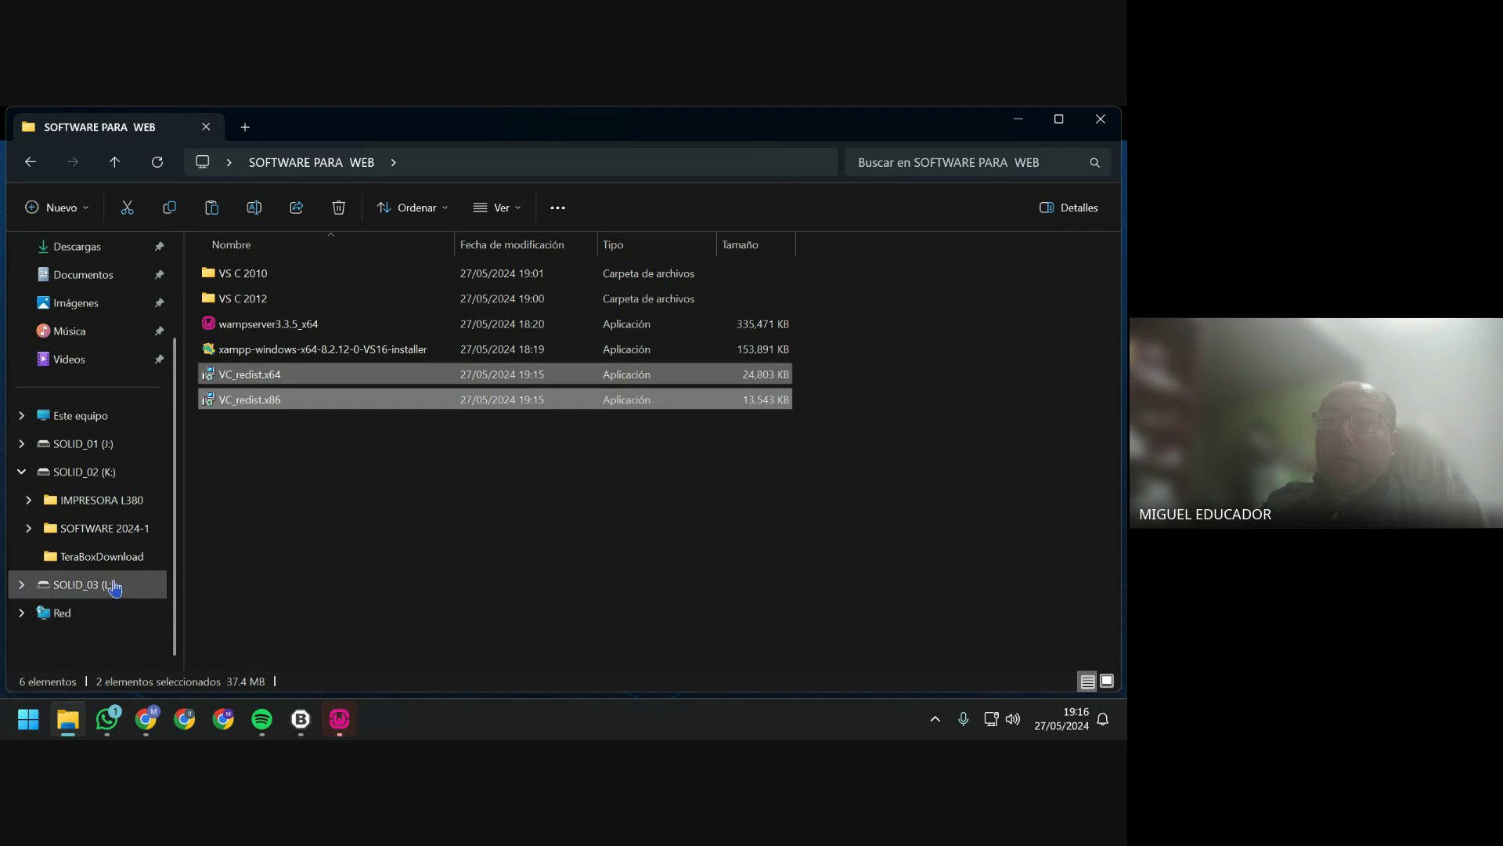
left_click(97, 473)
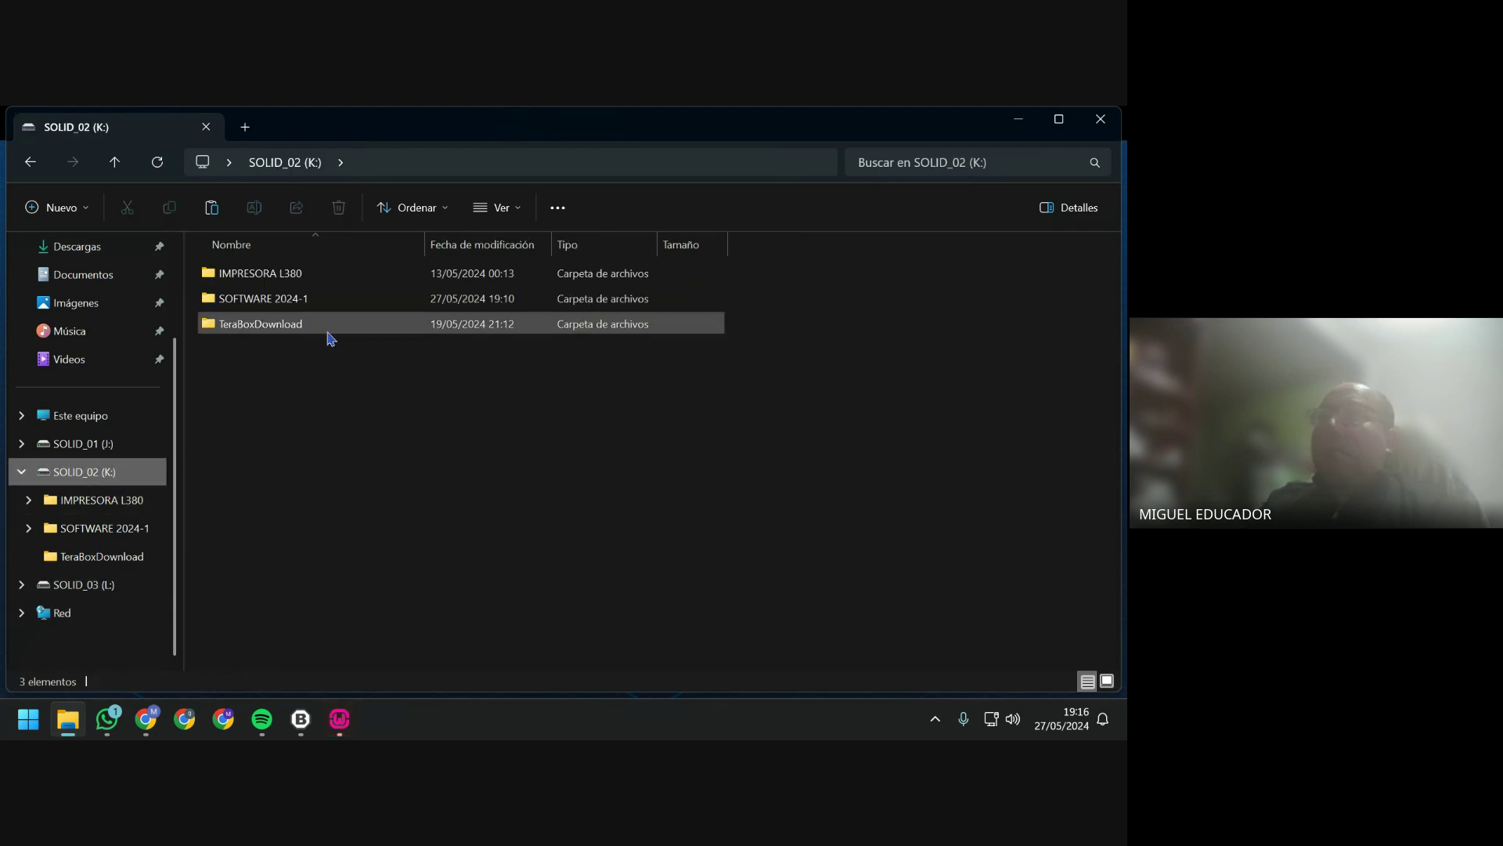
double_click(319, 306)
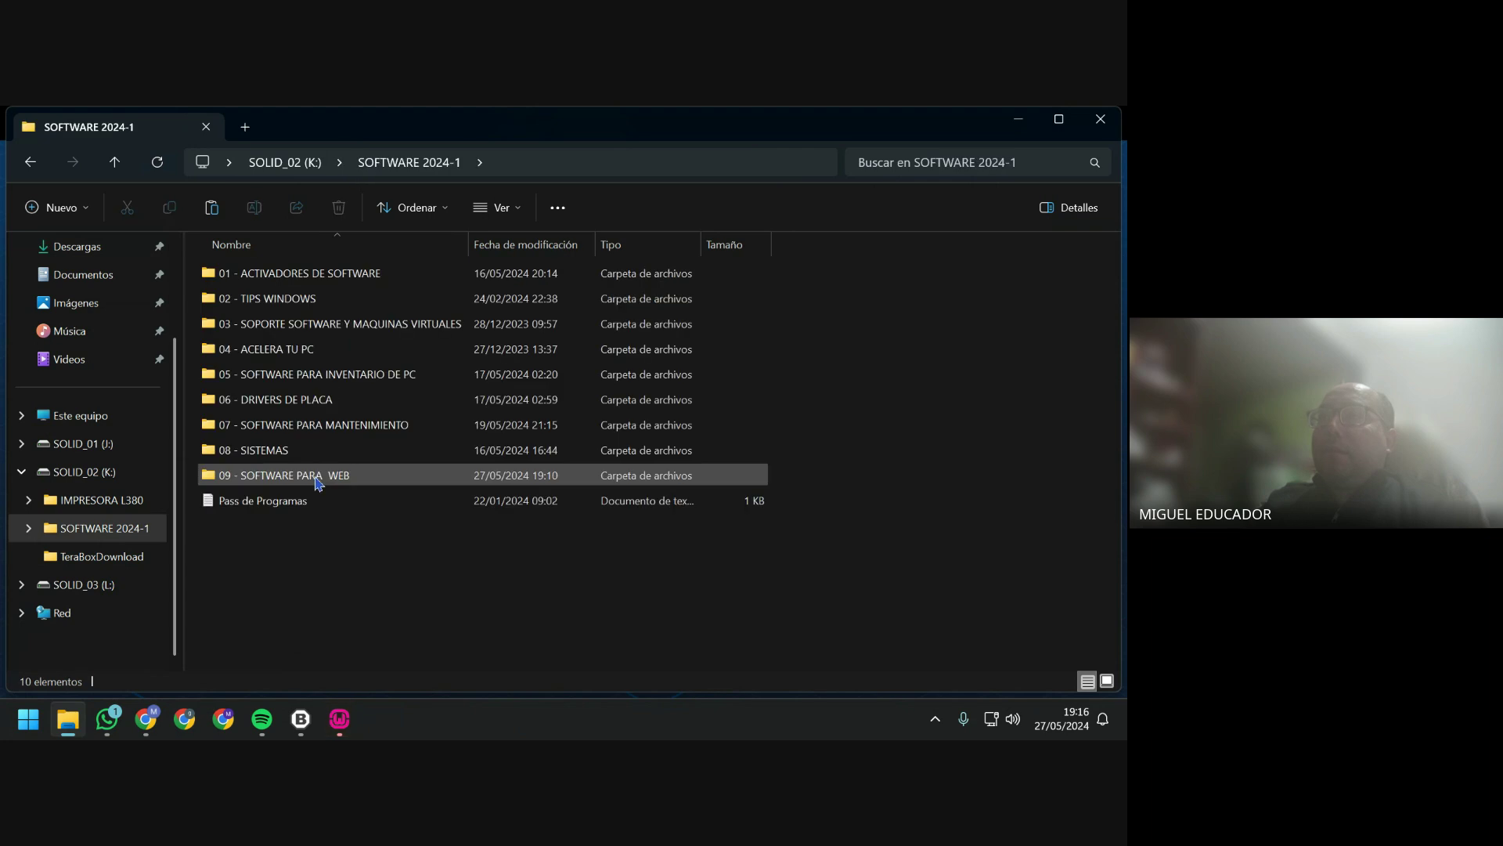
double_click(320, 477)
right_click(338, 539)
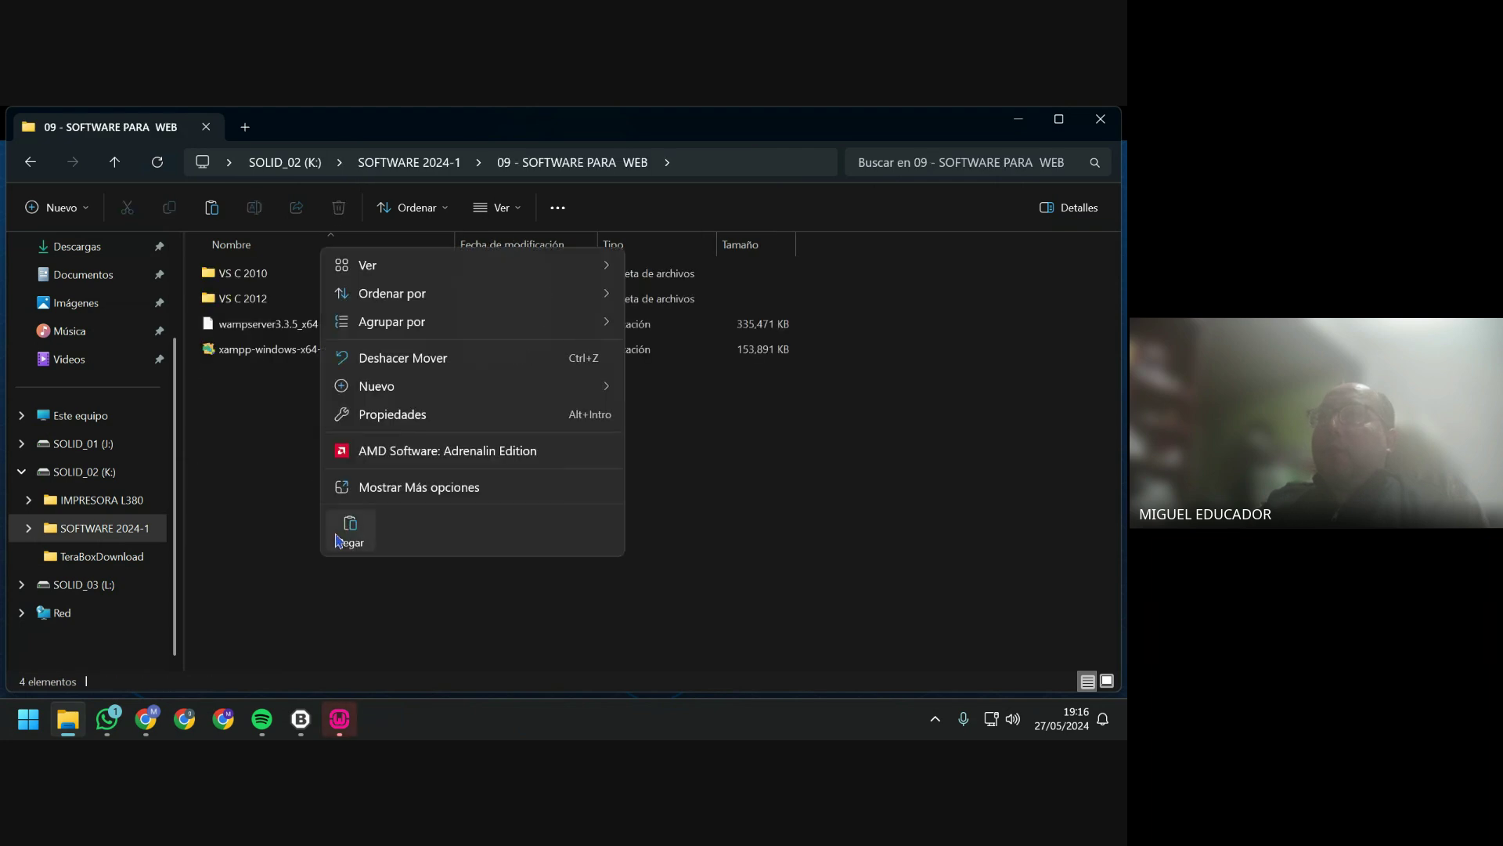
left_click(354, 548)
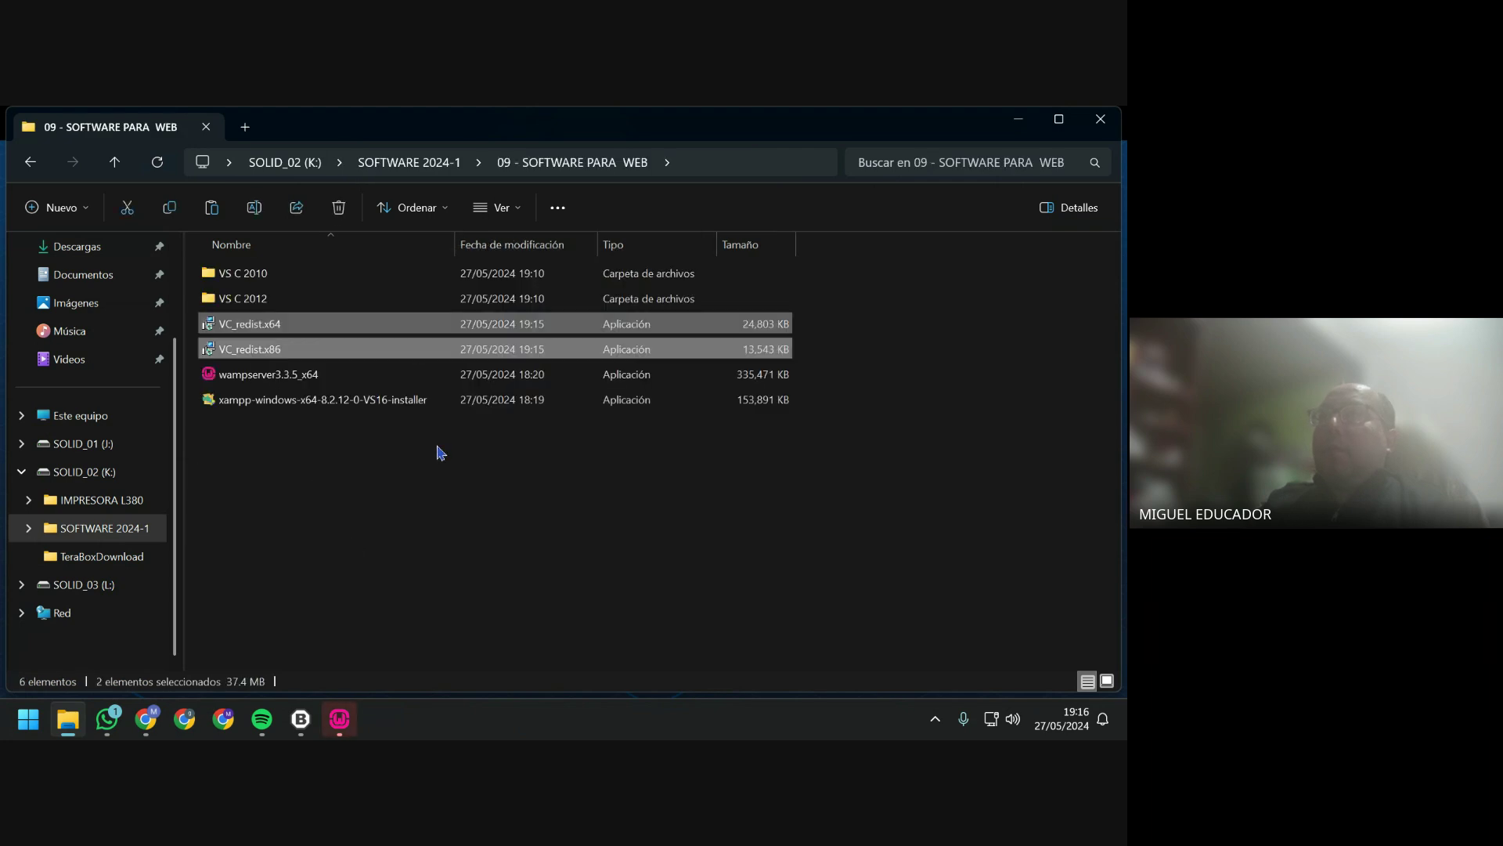
left_click(1100, 119)
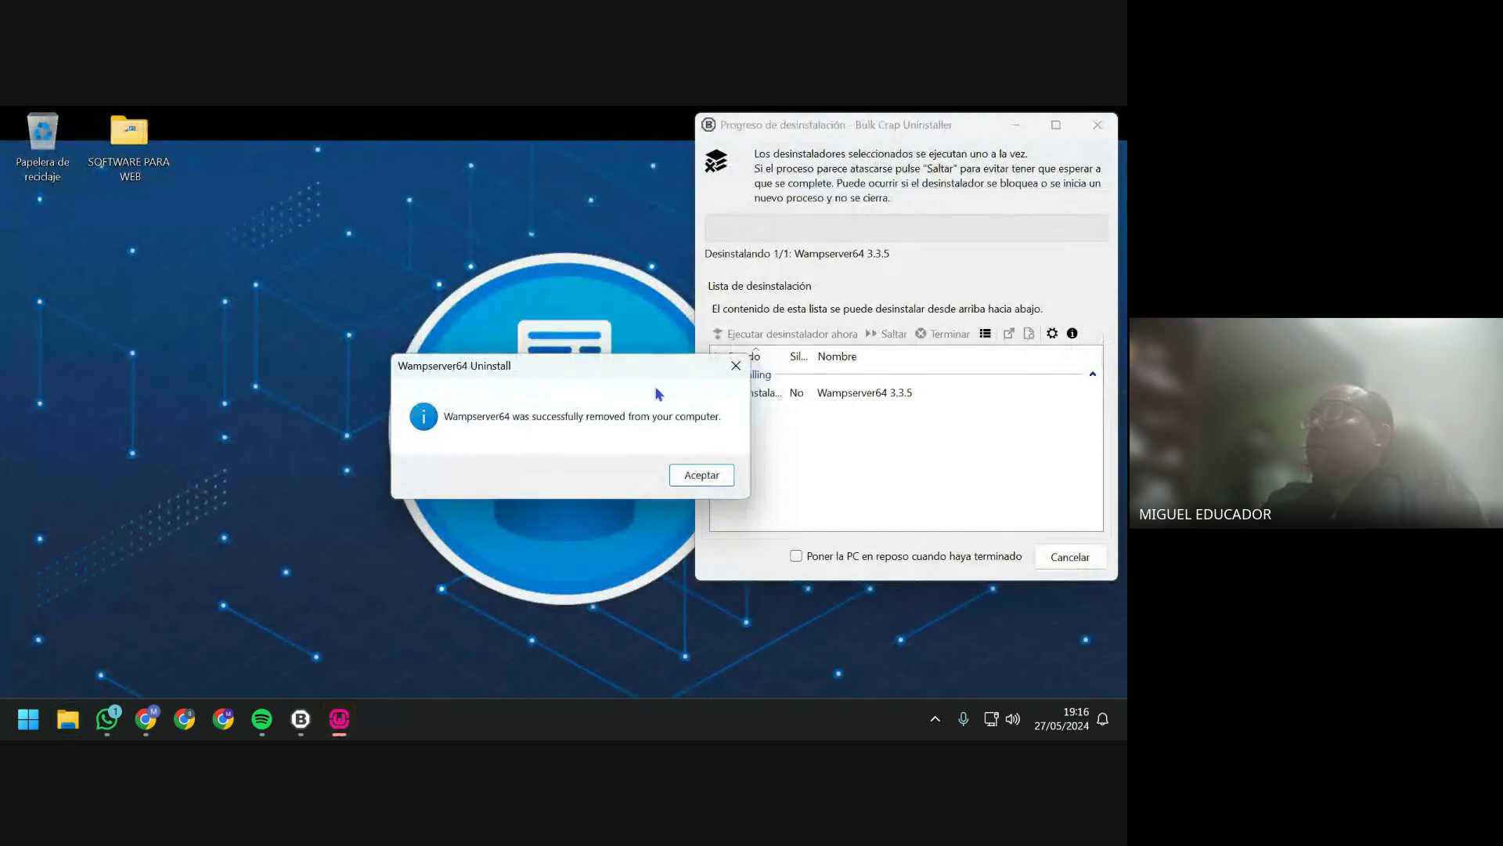
Acknowledge the Wampserver64 removal, close the uninstall progress window and start the search for leftovers.
left_click(707, 475)
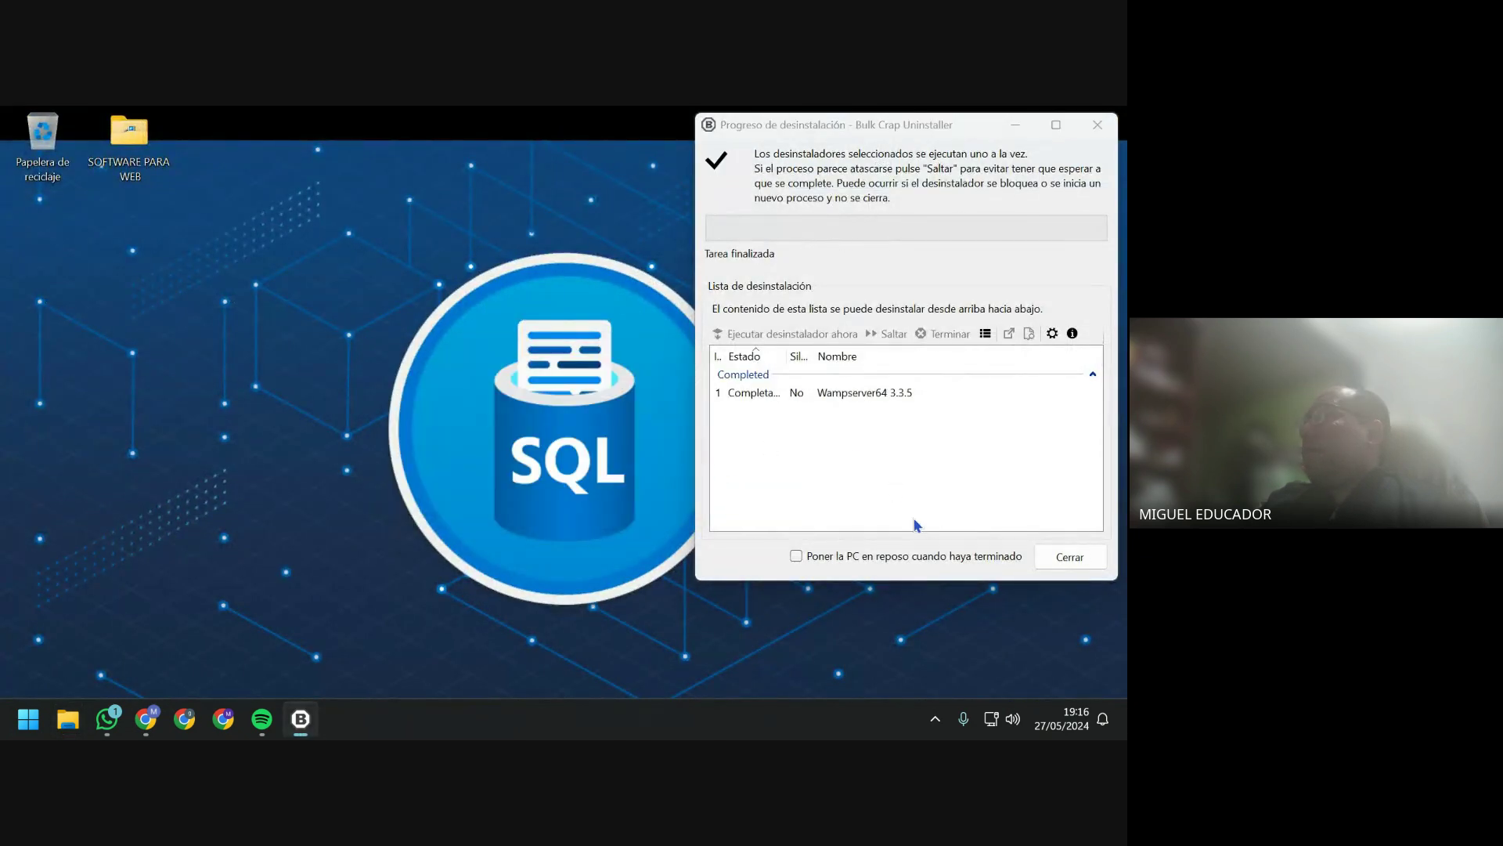
left_click(1074, 559)
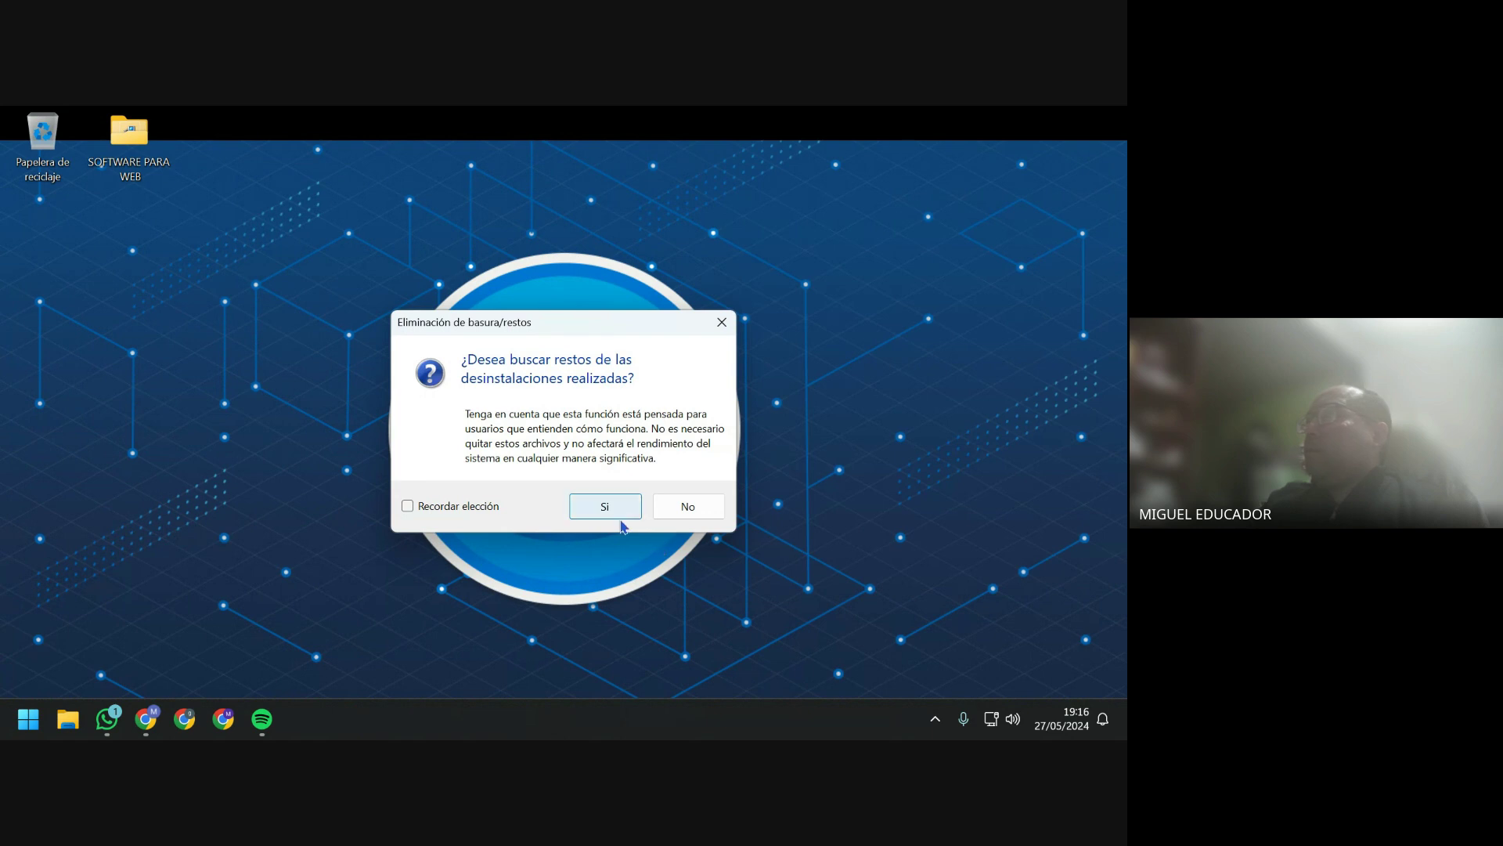
left_click(615, 516)
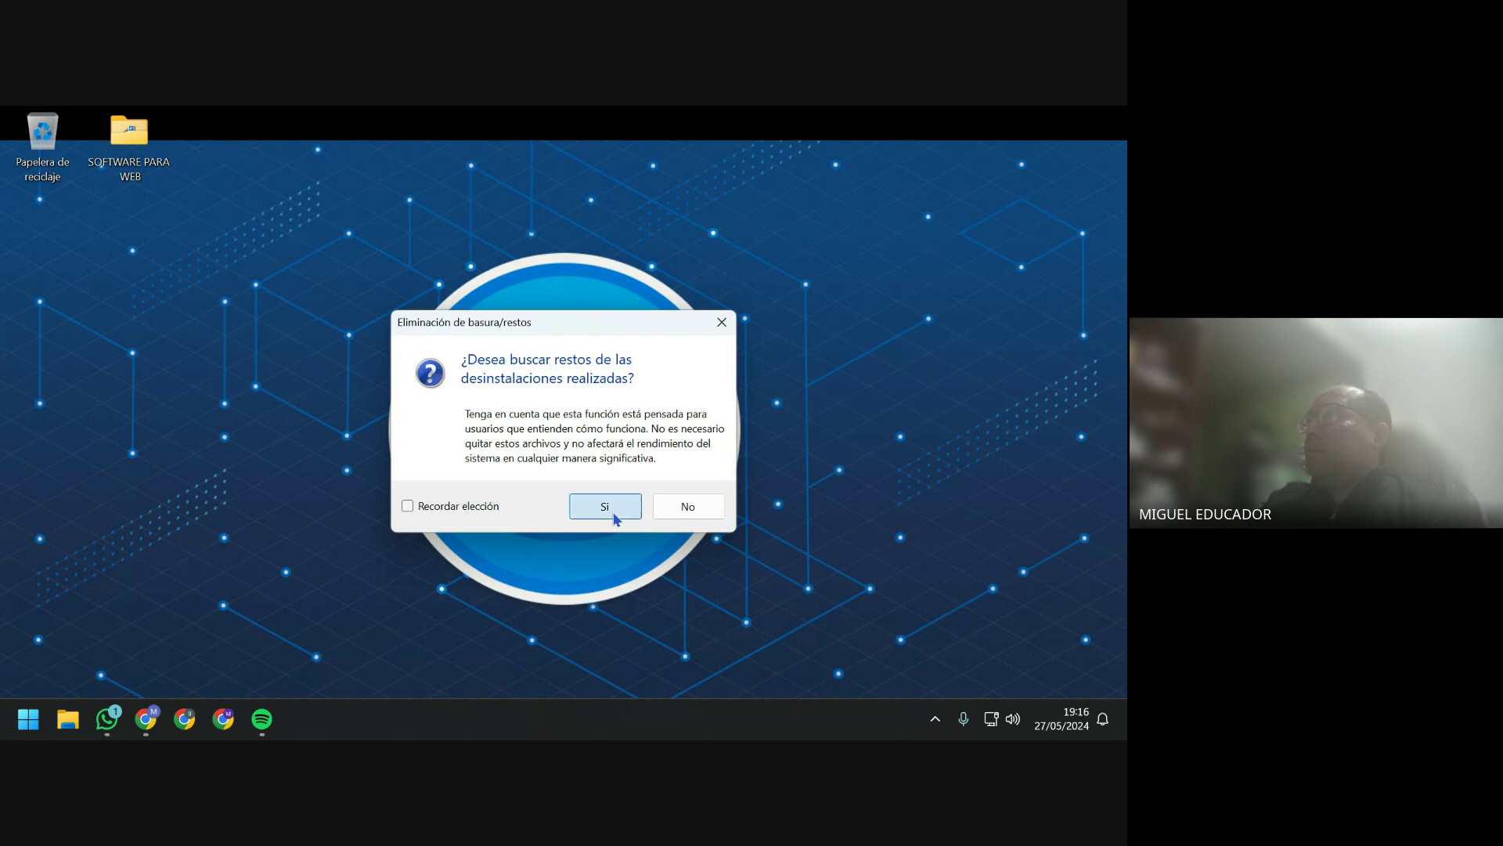
Compress the desktop's SOFTWARE PARA WEB folder into a RAR archive with WinRAR and refresh the desktop.
right_click(127, 130)
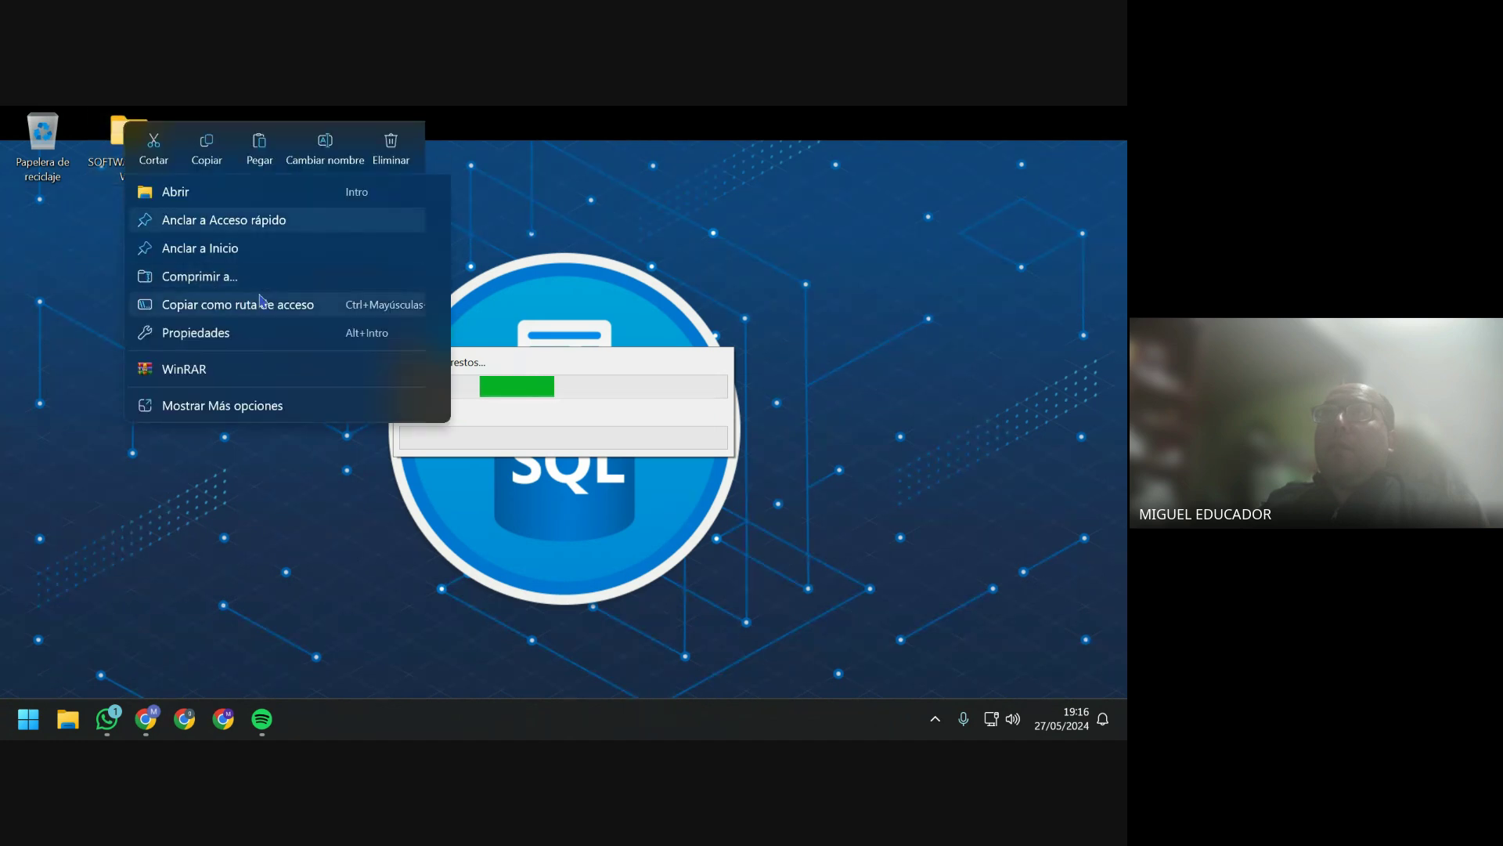
mouse_move(184, 368)
left_click(503, 369)
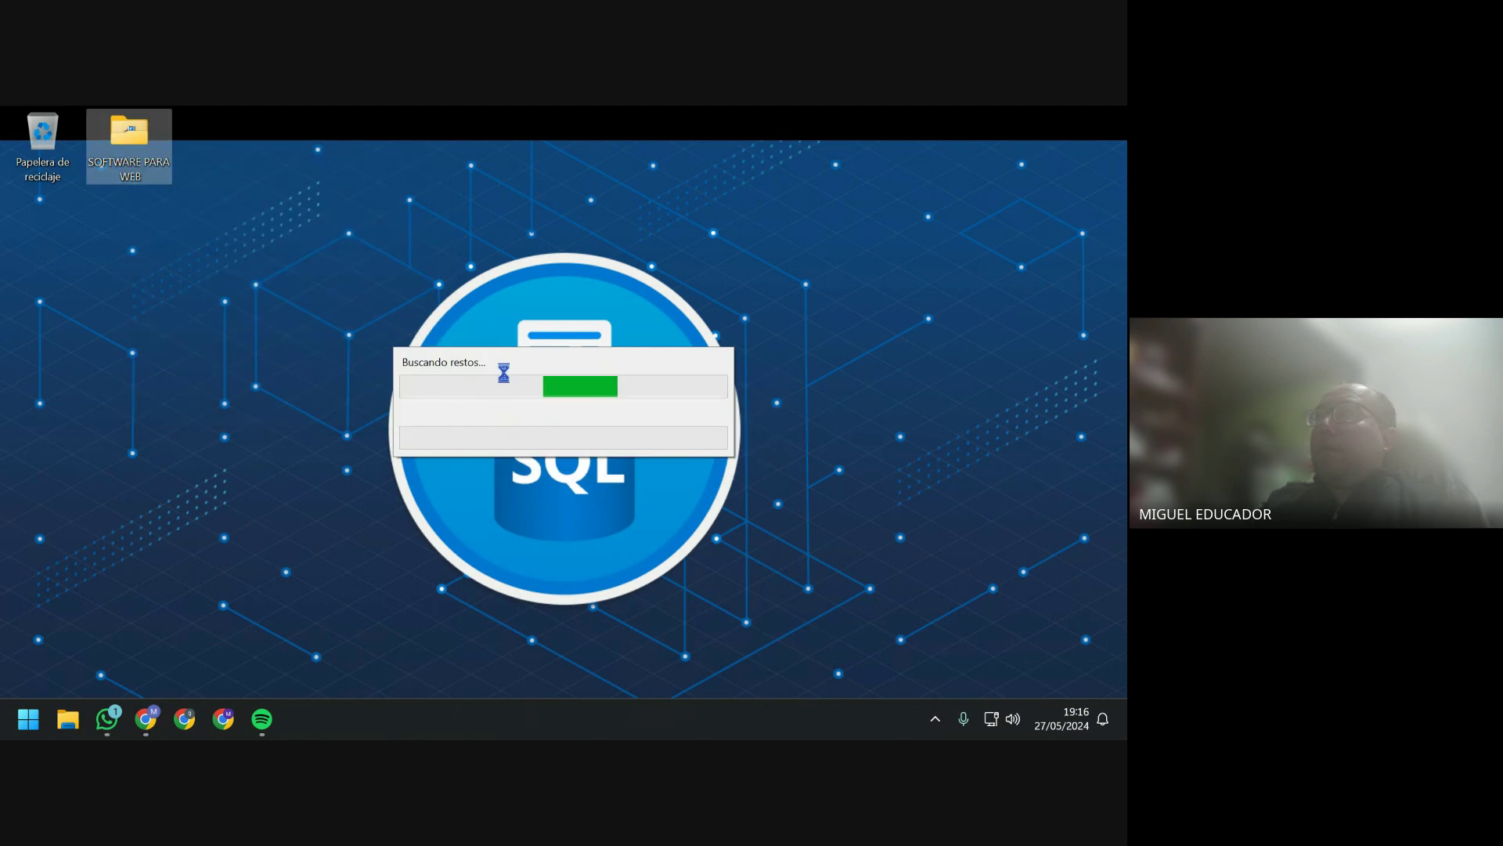
left_click(586, 584)
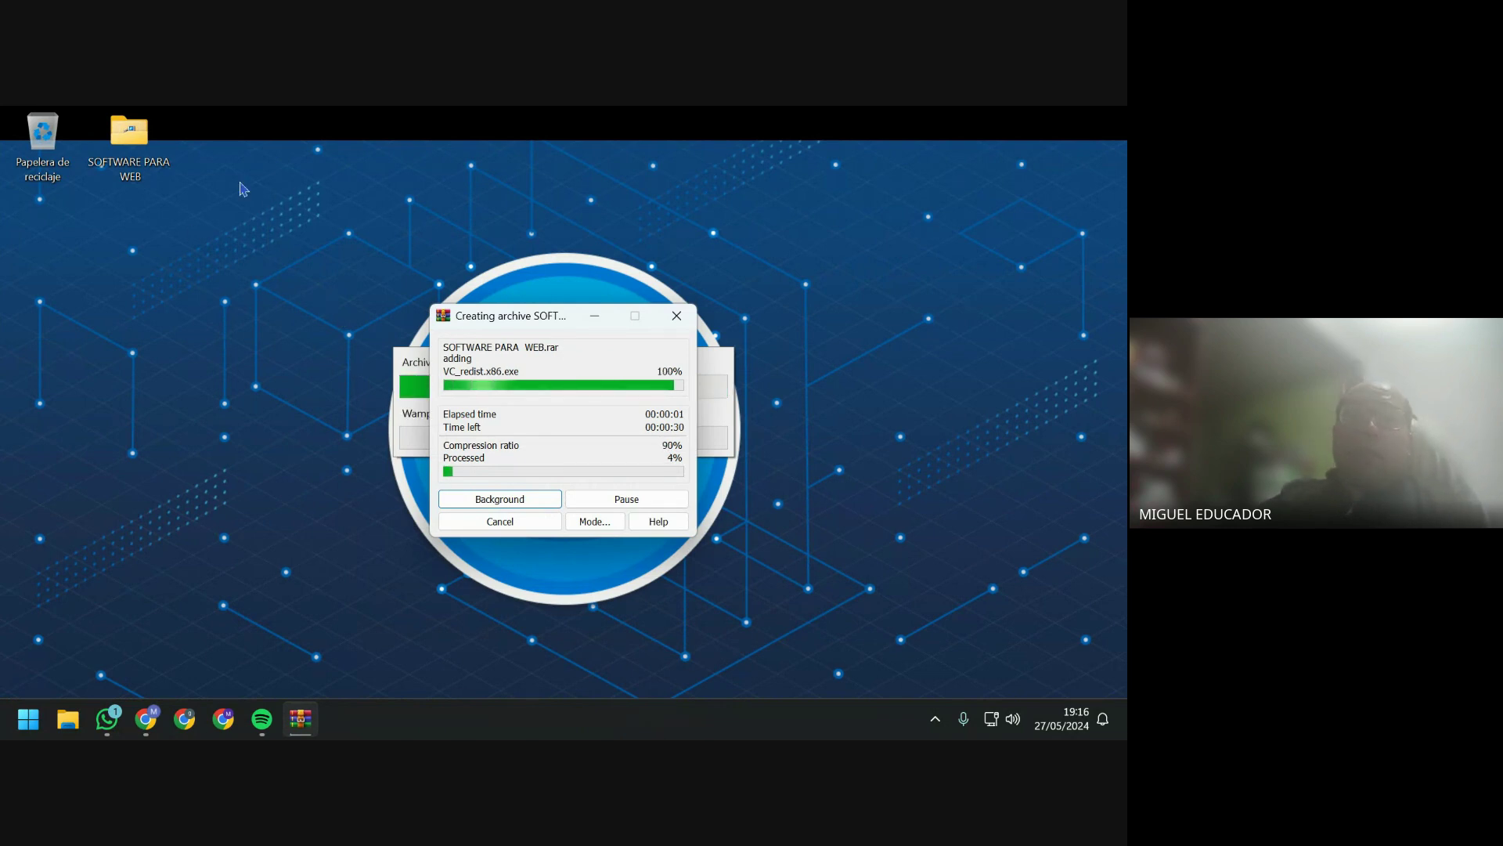
right_click(433, 223)
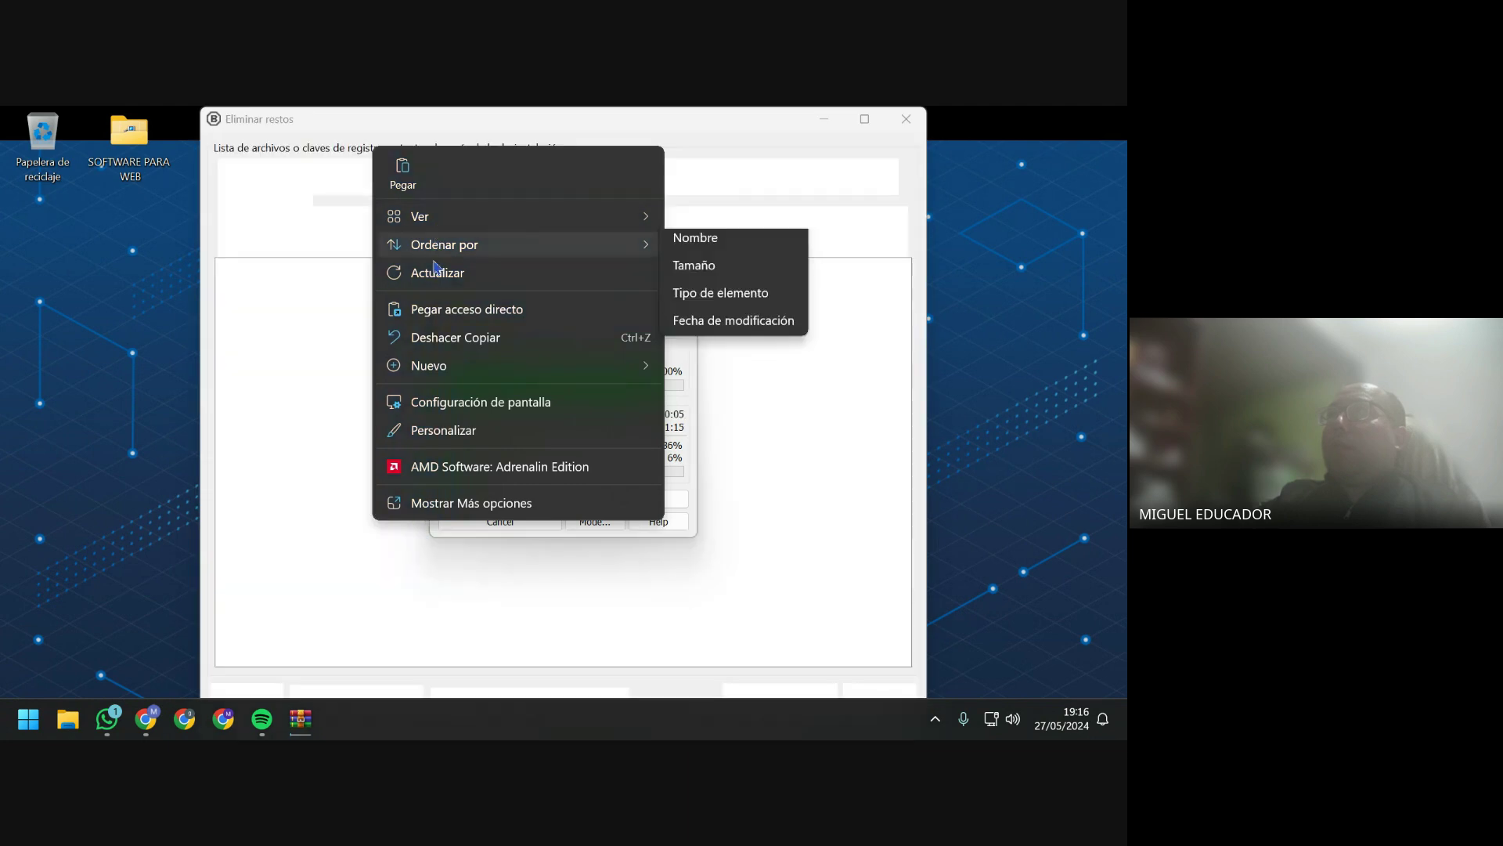
left_click(437, 274)
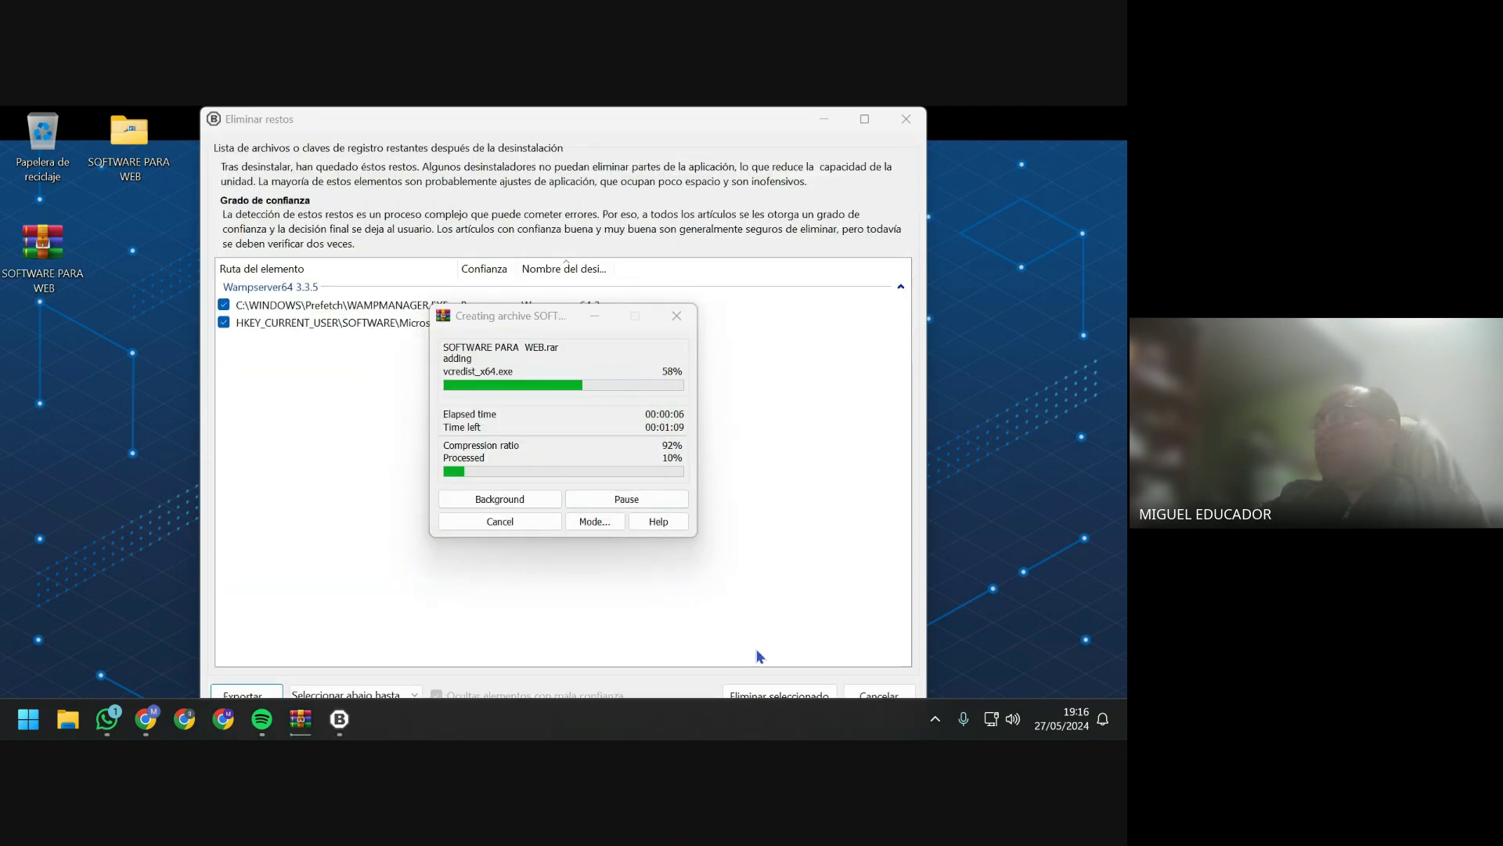
Start deleting the two checked Wampserver64 leftovers and refresh the desktop.
left_click(761, 697)
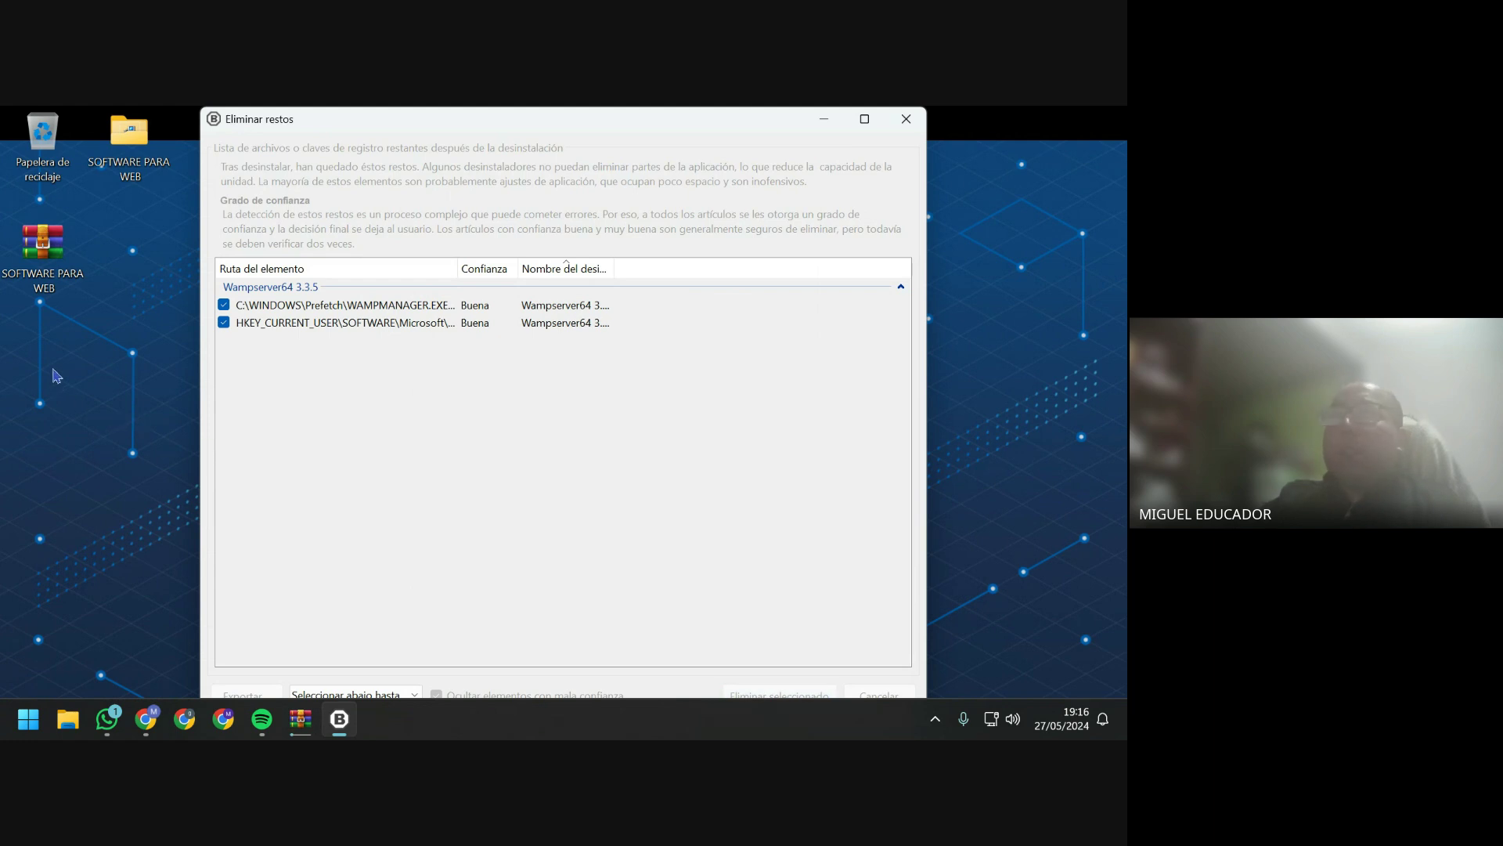
right_click(122, 435)
left_click(118, 393)
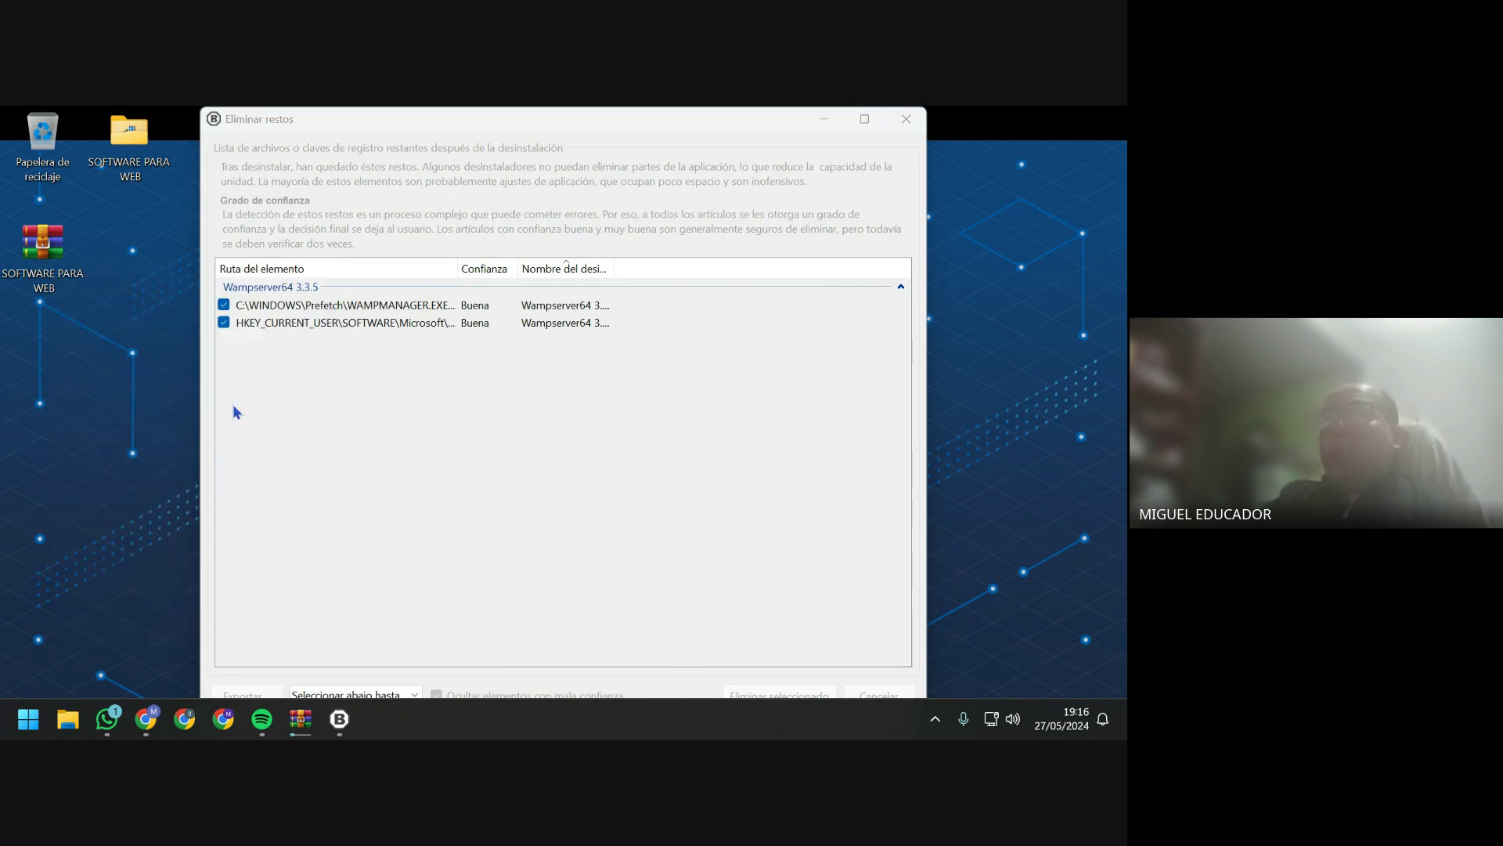
Try to delete the SOFTWARE PARA WEB folder from the desktop and dismiss the dialog.
right_click(123, 159)
left_click(383, 173)
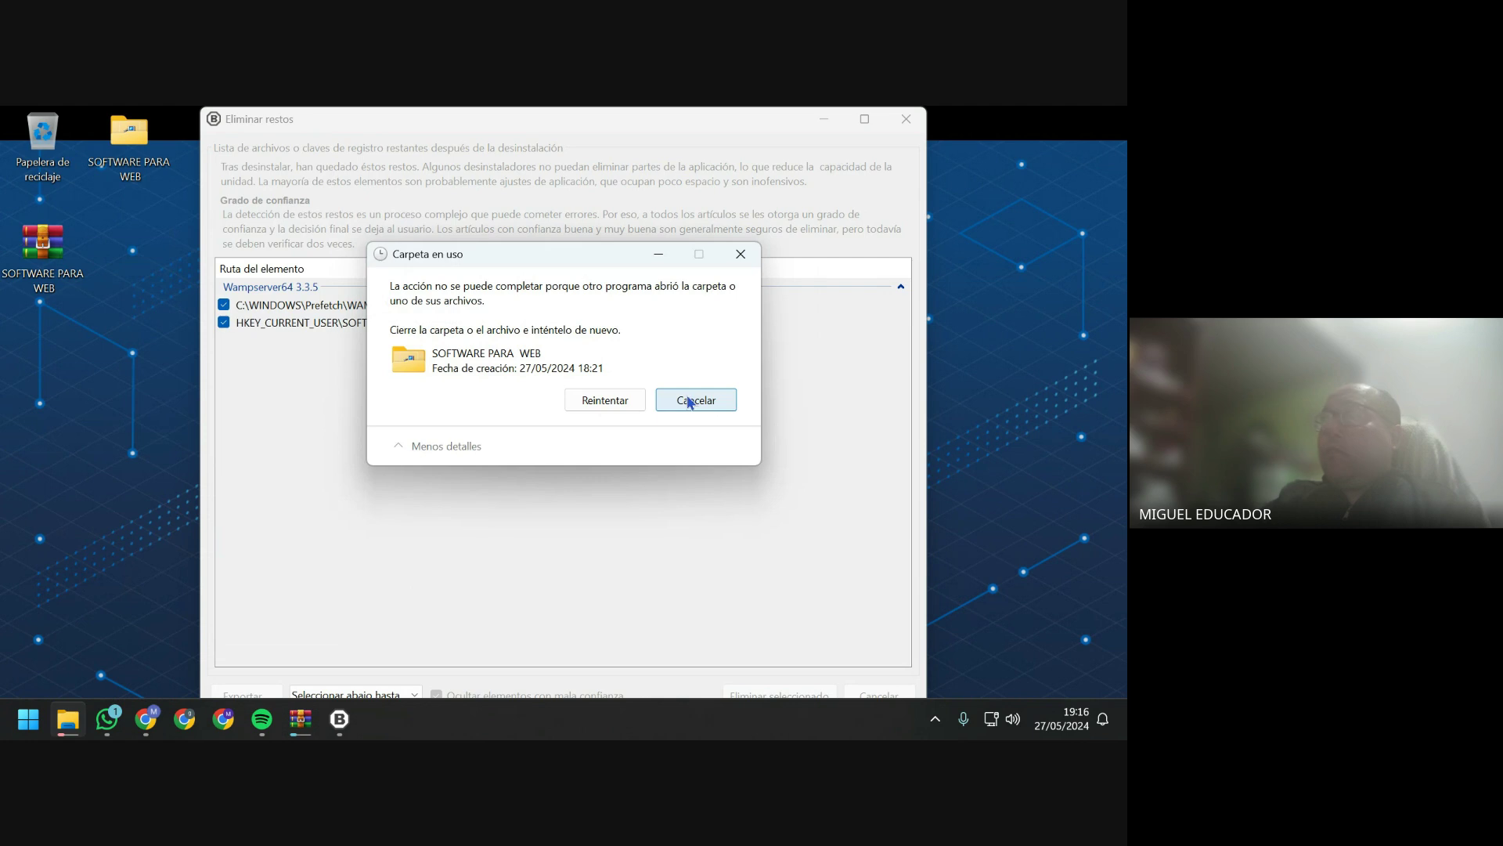
left_click(316, 721)
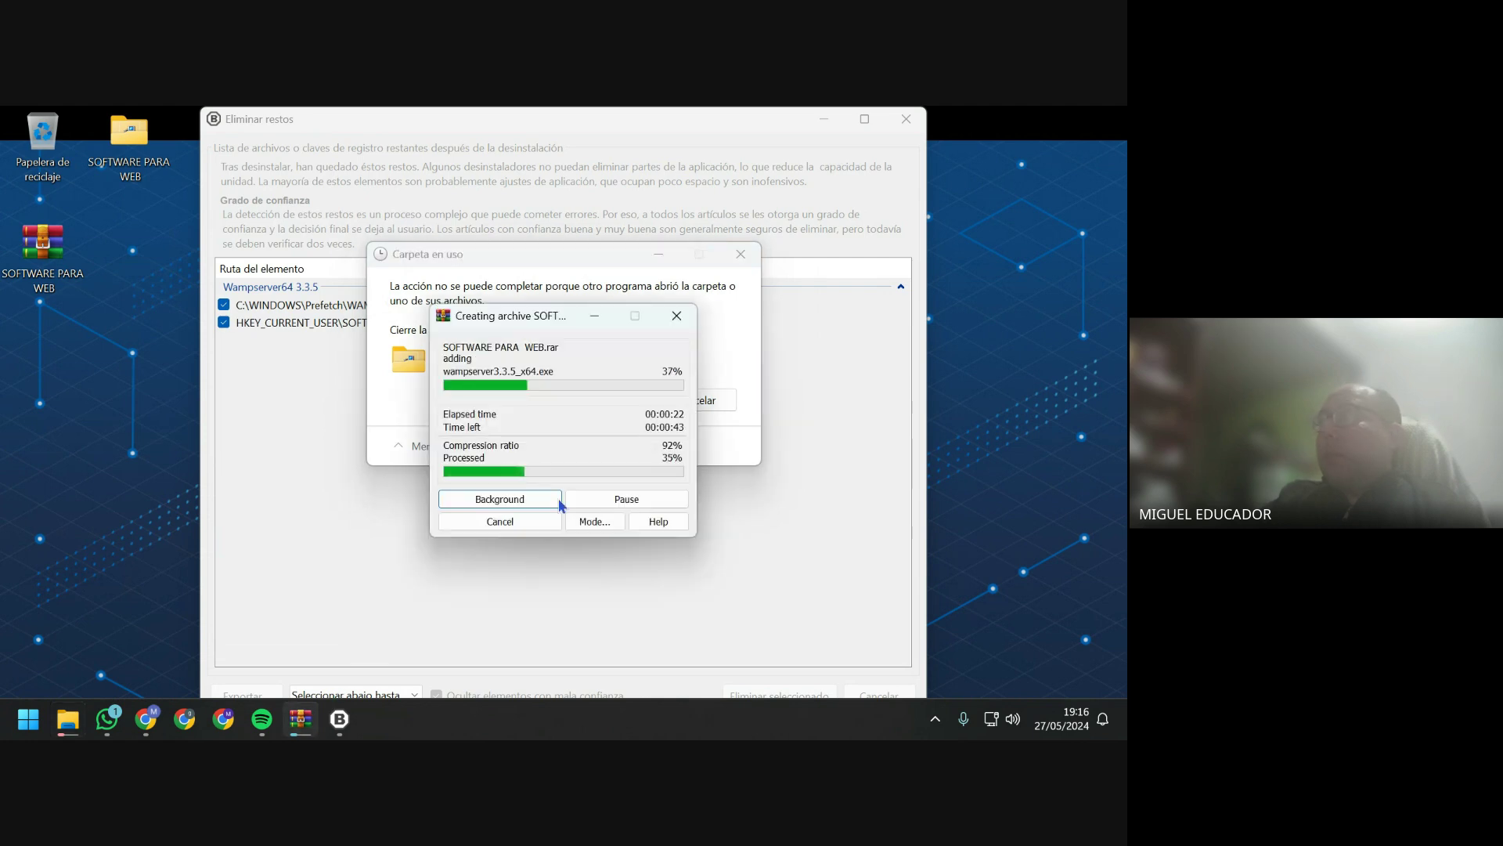
left_click(740, 253)
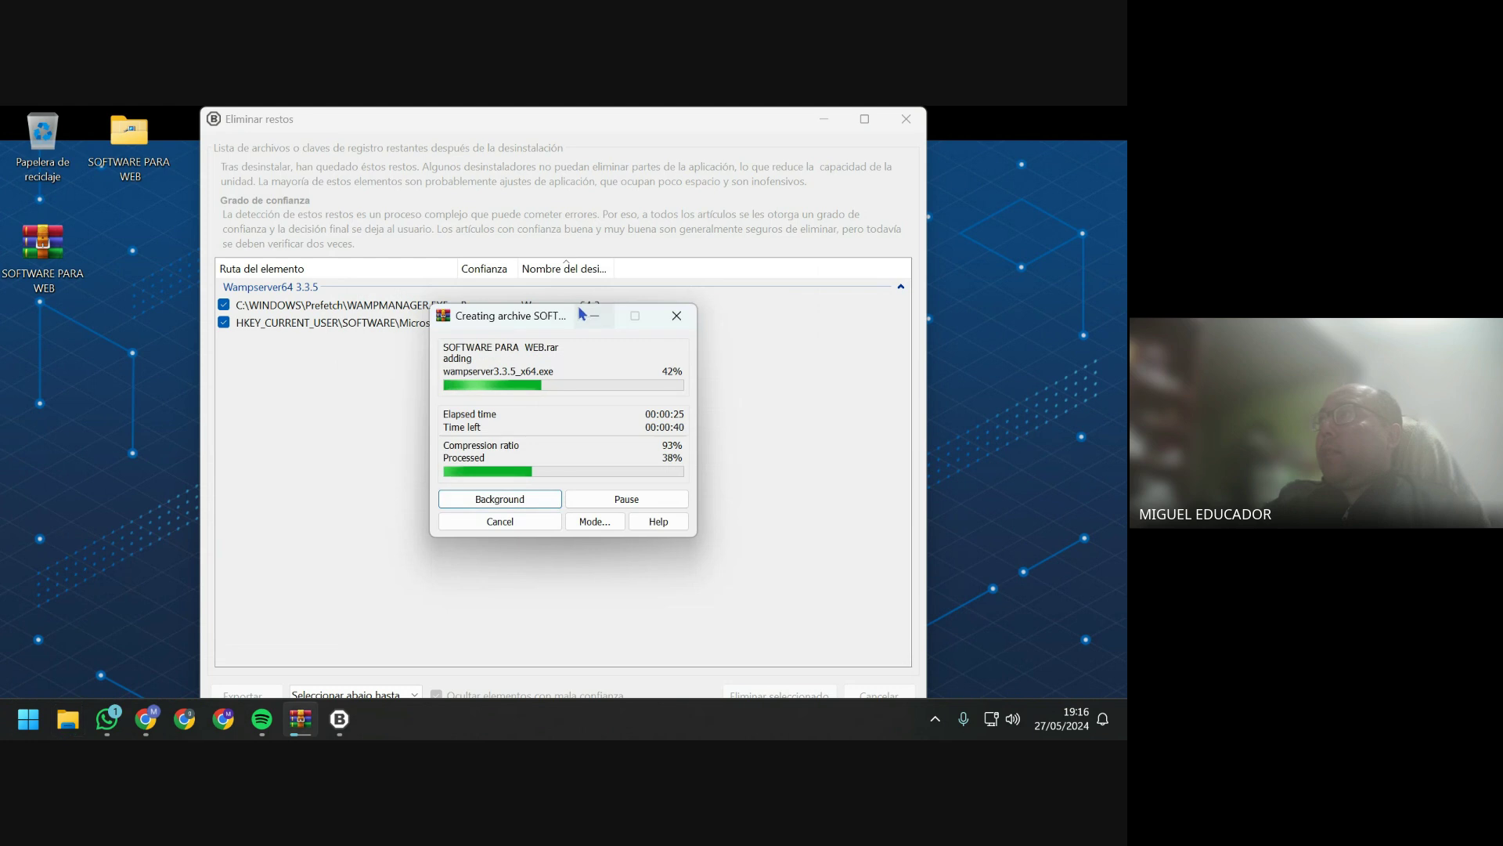
Move the WinRAR progress window aside, continue the leftover removal without a registry backup, and refresh the desktop.
left_click_drag(495, 330, 91, 380)
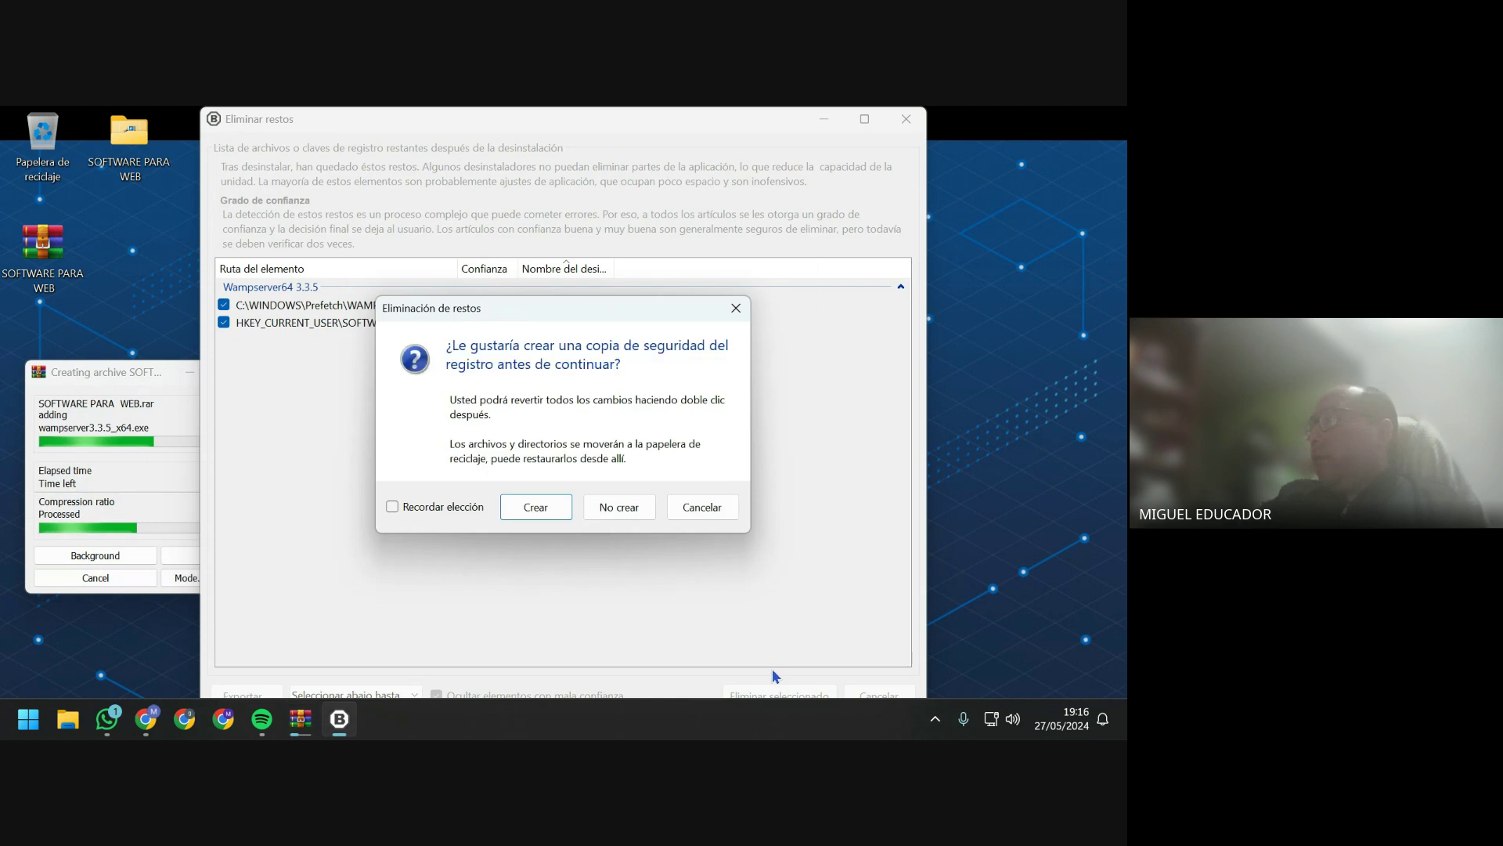
left_click(637, 505)
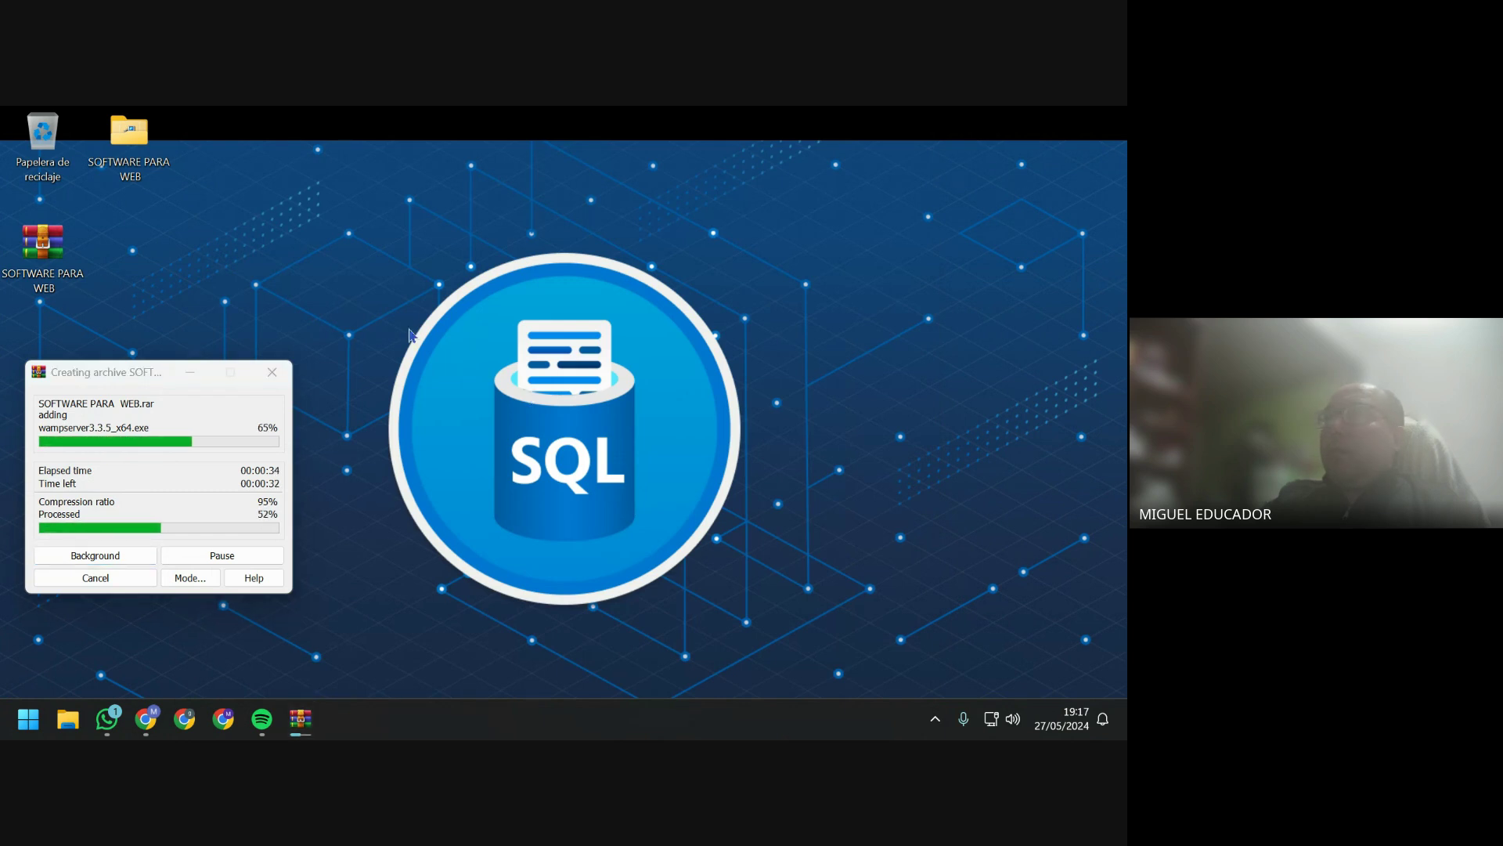
right_click(469, 267)
left_click(552, 392)
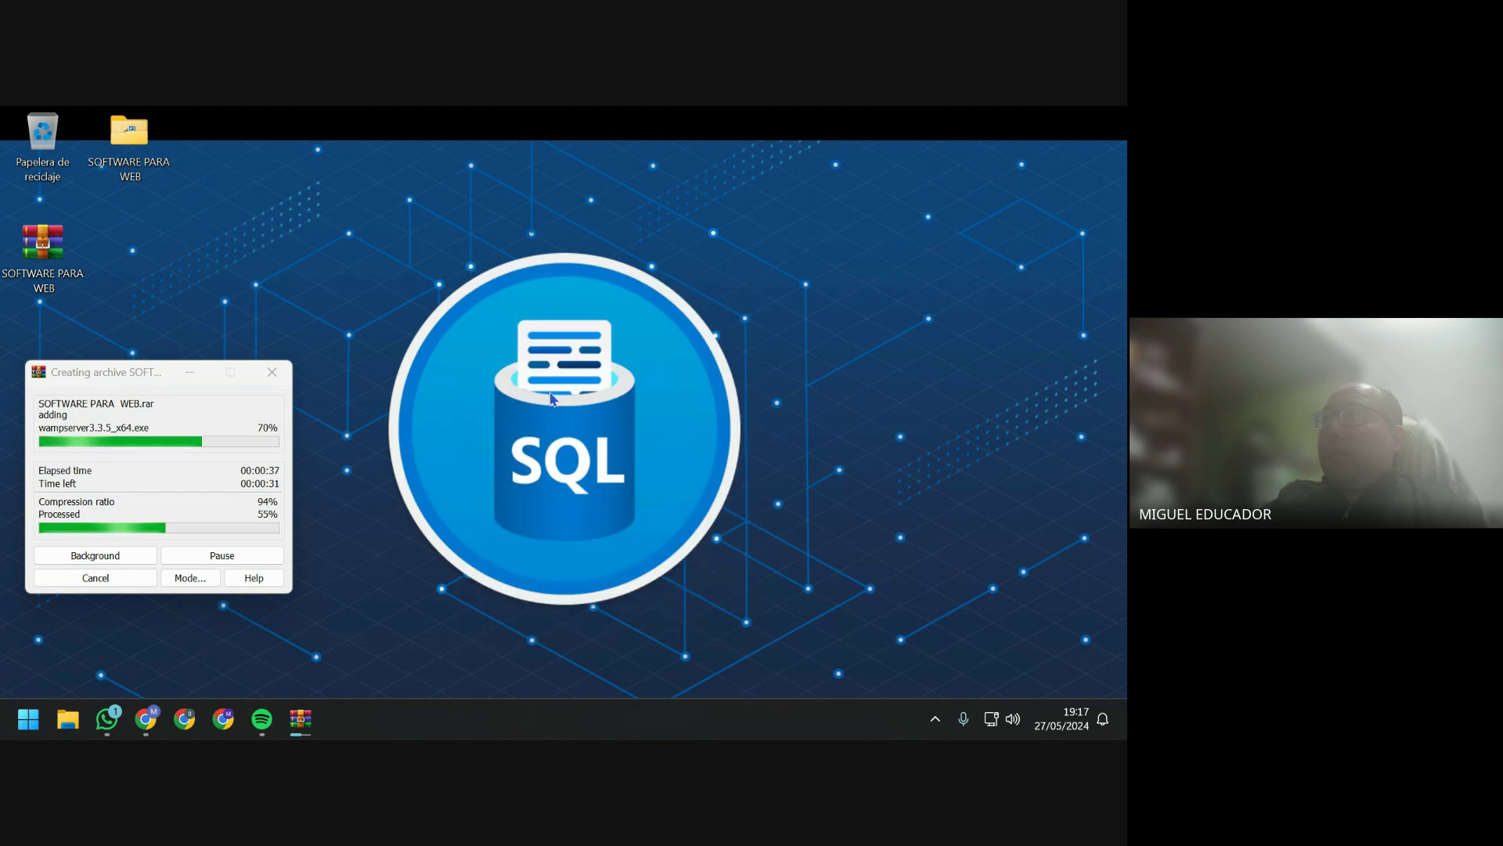
Refresh the desktop again and close Bulk Crap Uninstaller once its program list has been rescanned.
left_click(936, 722)
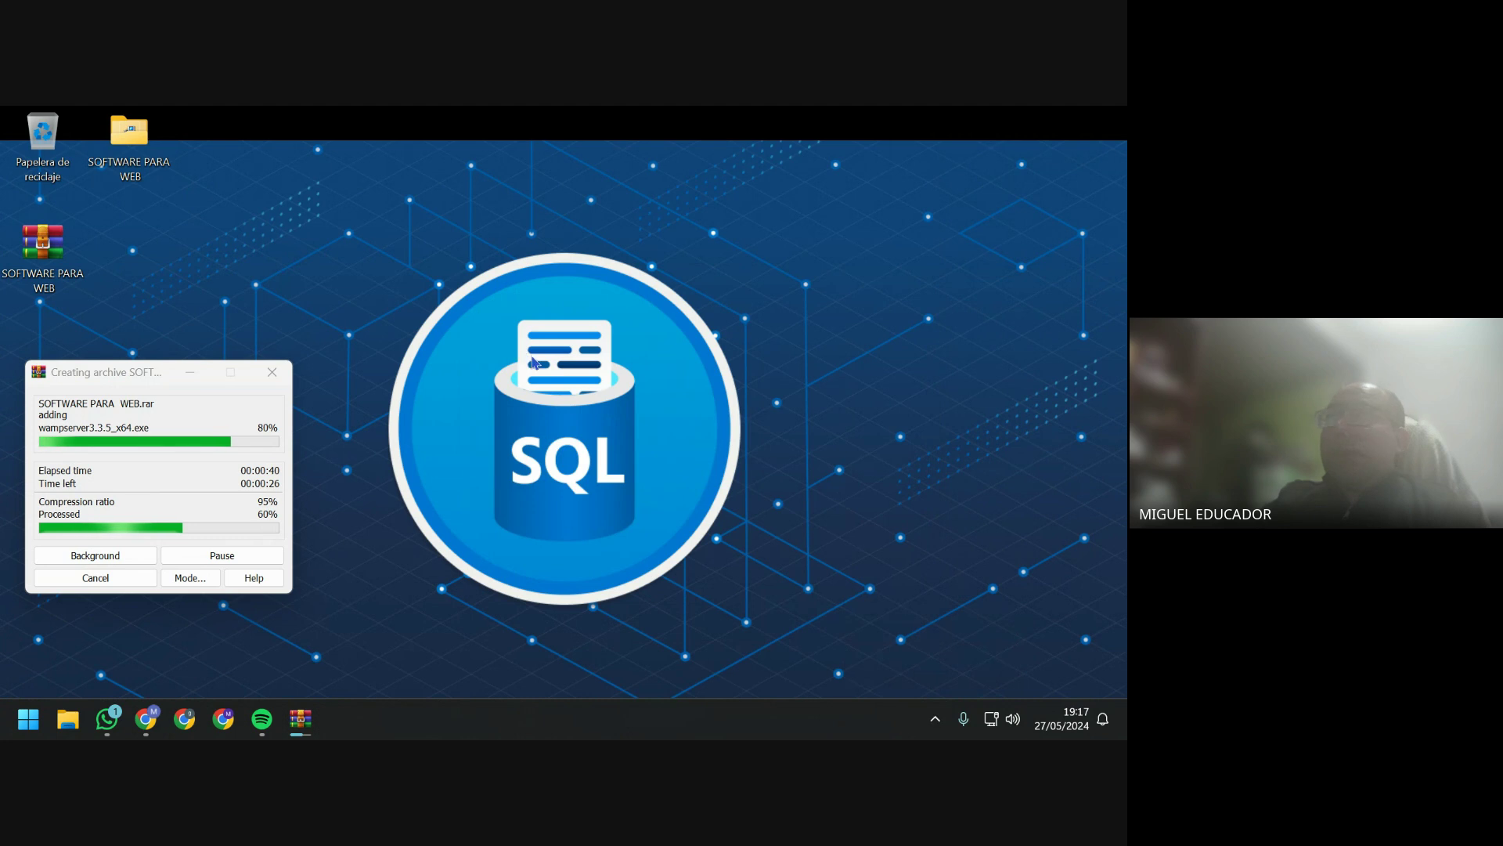
right_click(479, 267)
left_click(543, 401)
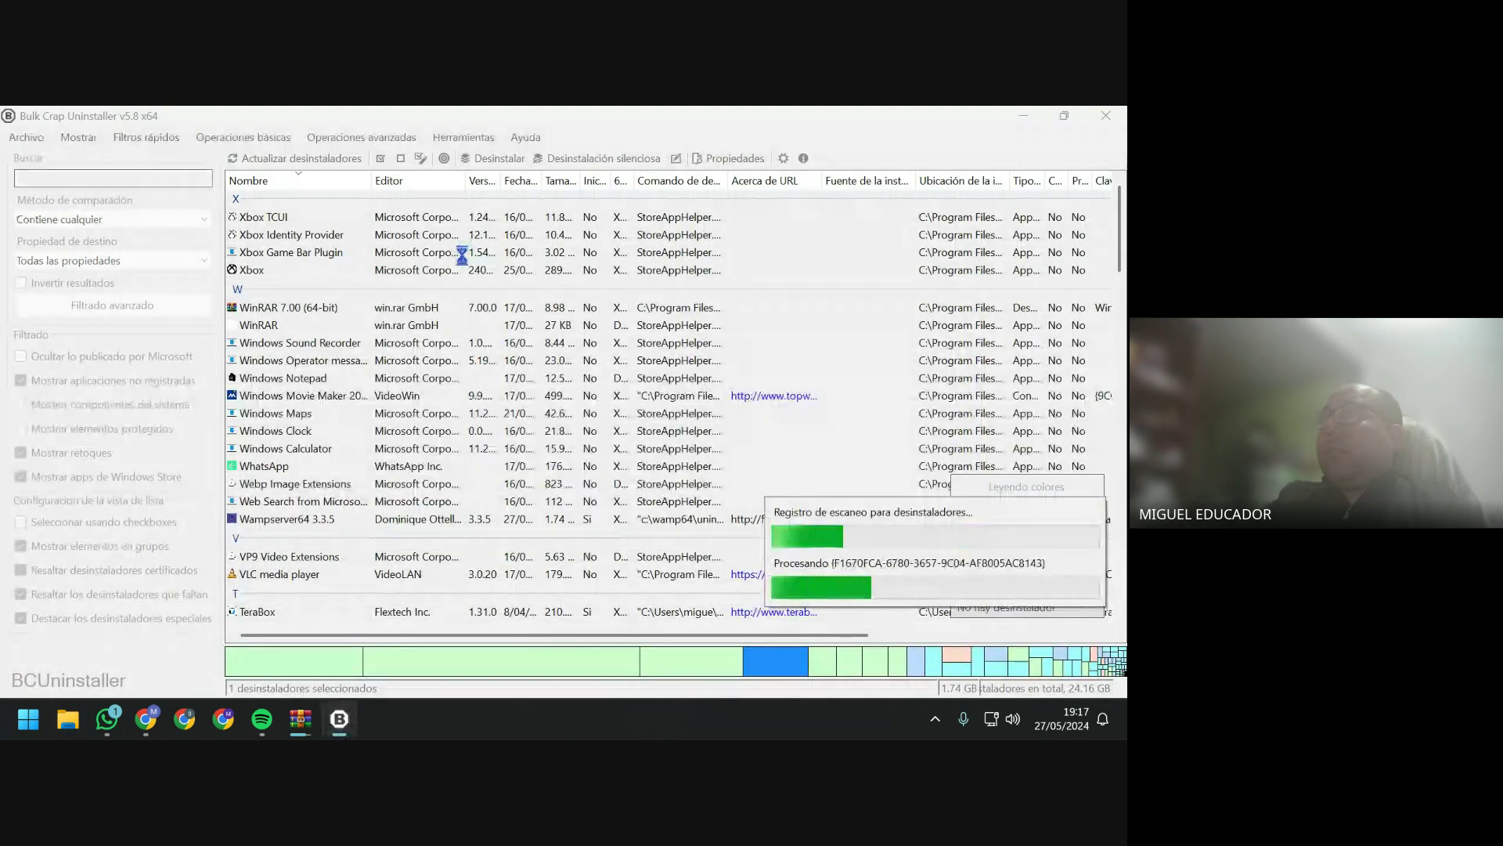
left_click(306, 730)
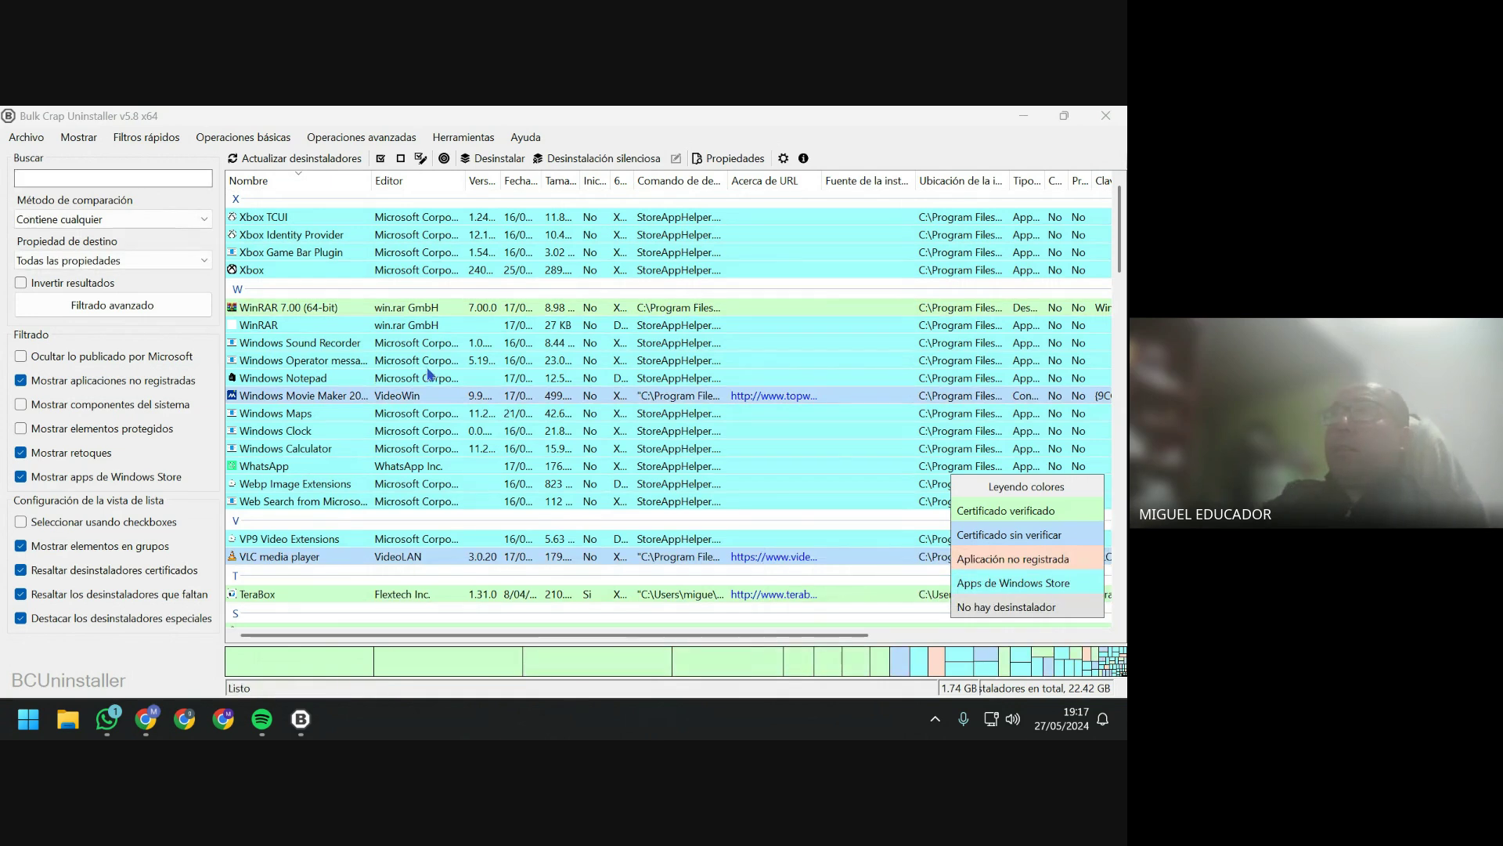
left_click(1105, 115)
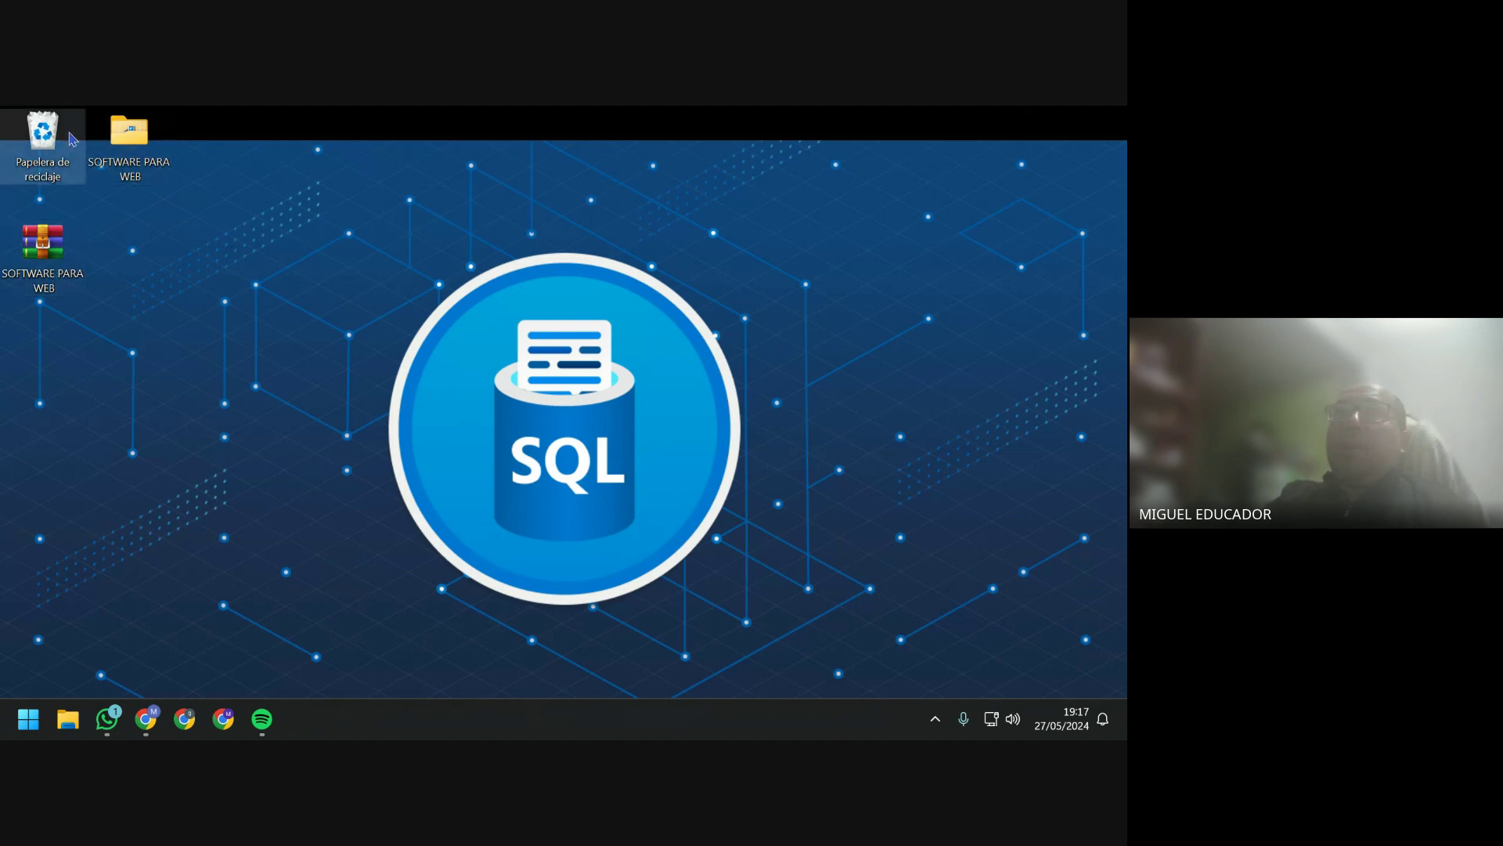
Empty the Recycle Bin, confirming the permanent deletion of WAMPMANAGER.EXE-C4AD2500.pf.
right_click(43, 141)
left_click(141, 235)
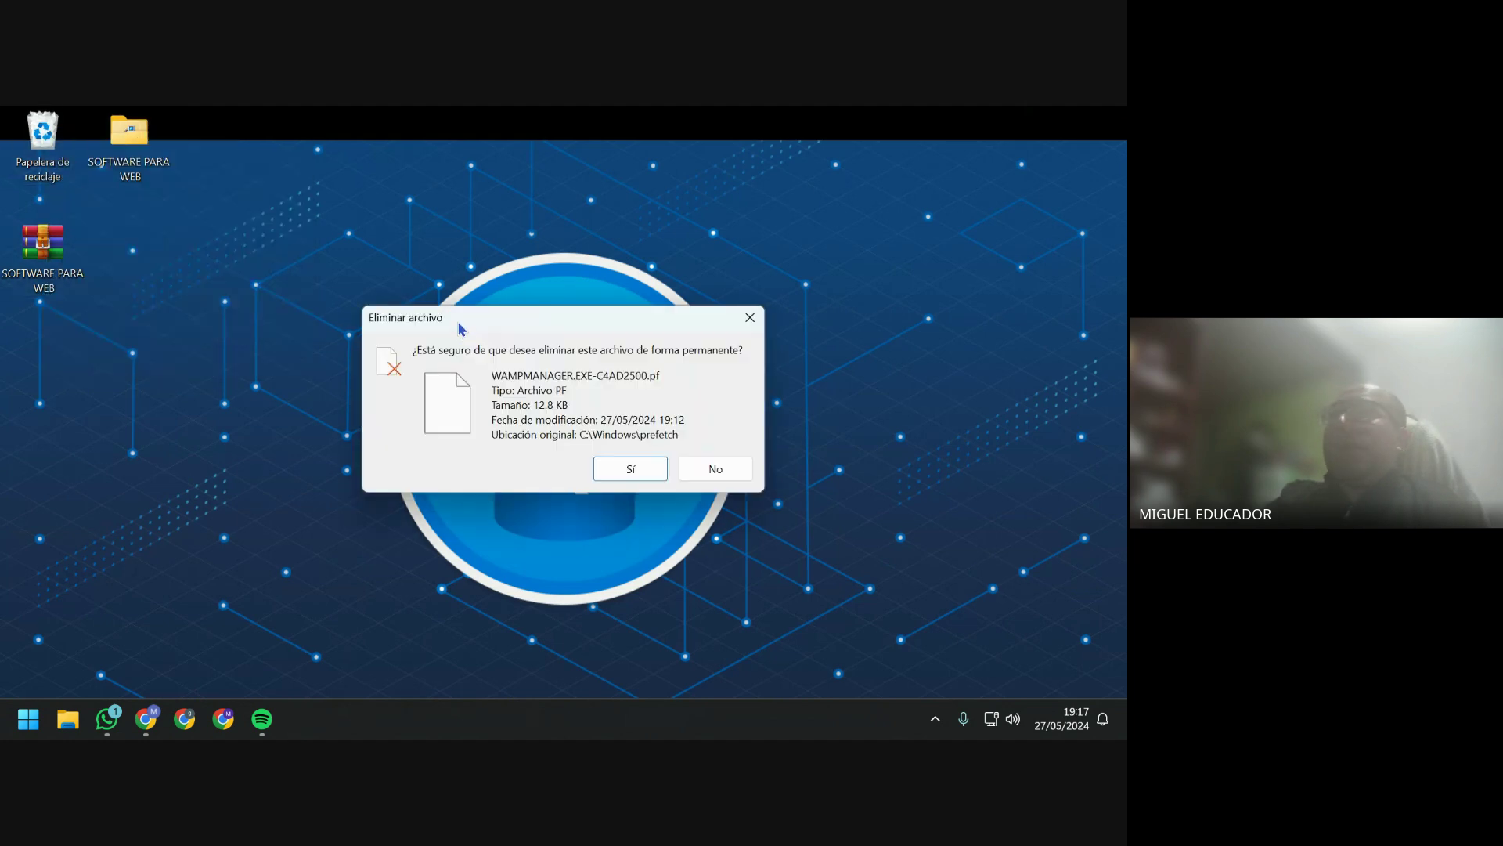
left_click(631, 470)
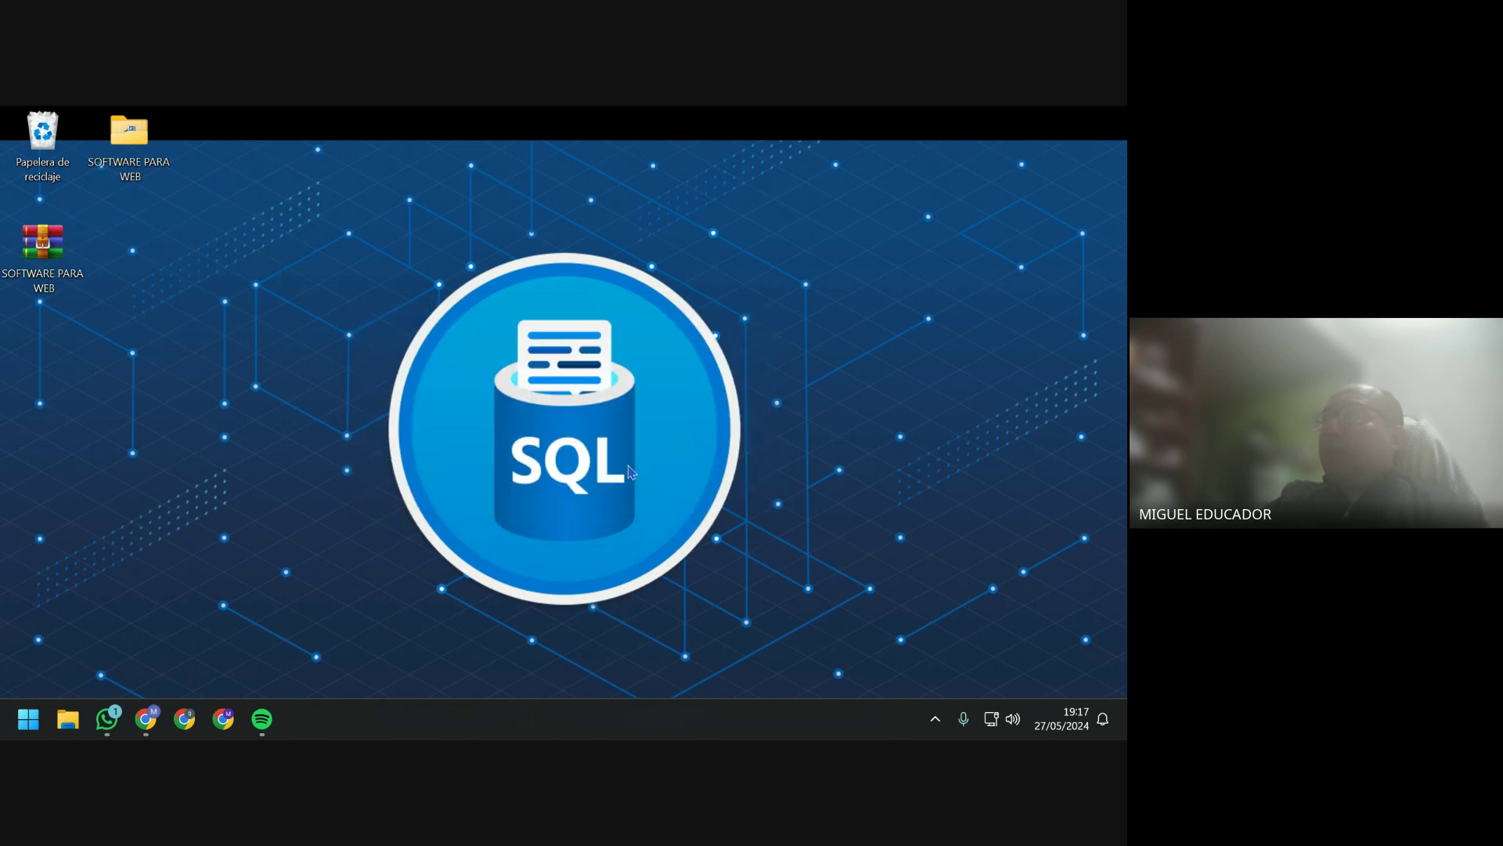
Switch to WhatsApp and attach SOFTWARE PARA WEB.rar as a document to the ADMINISTRACIÓN DE BASE DE DATOS - NOCHE group chat.
left_click(106, 719)
left_click(444, 677)
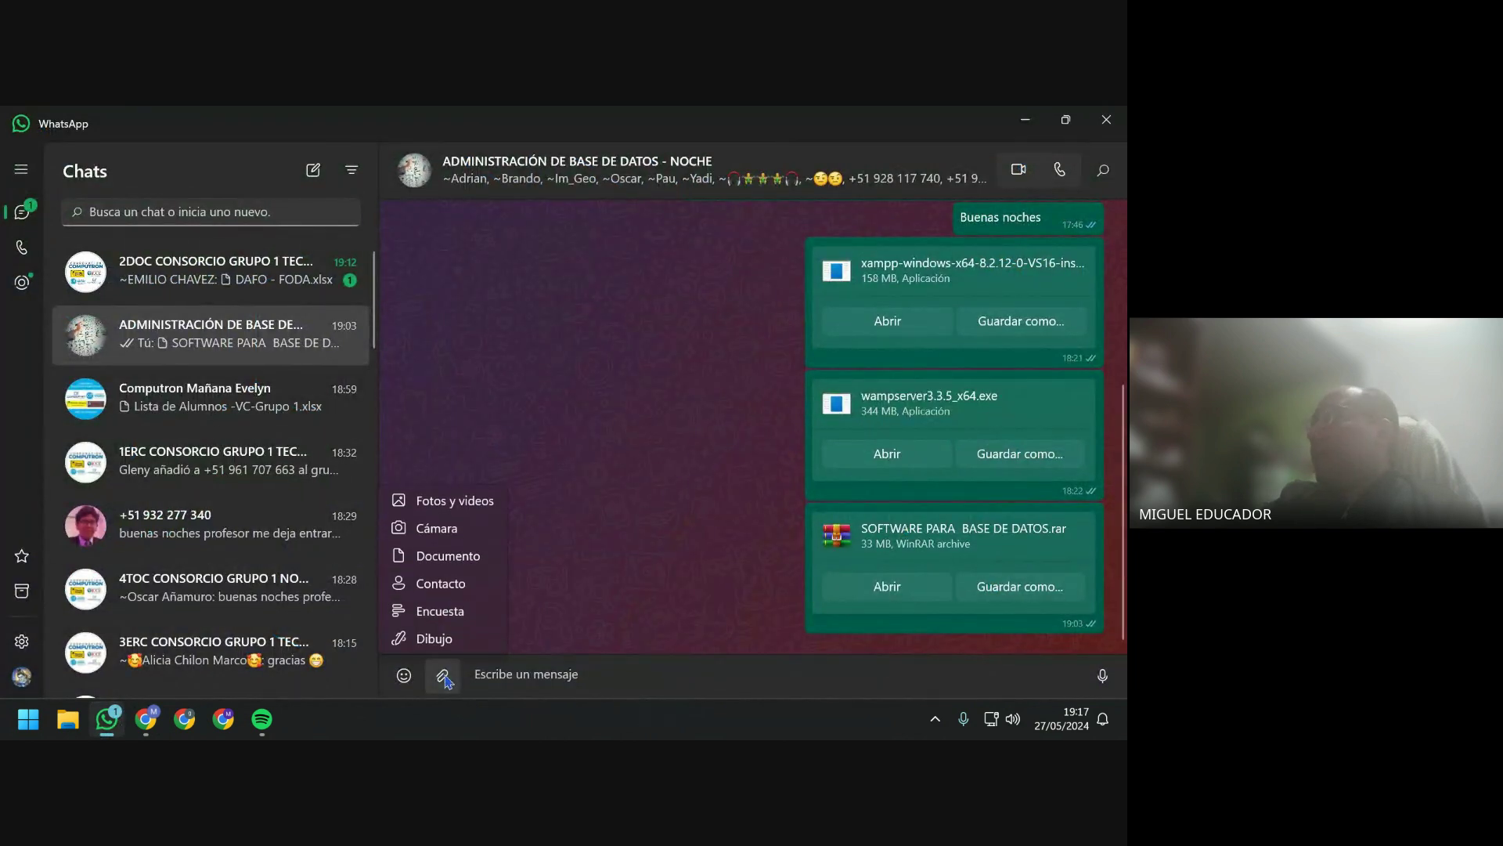
left_click(474, 558)
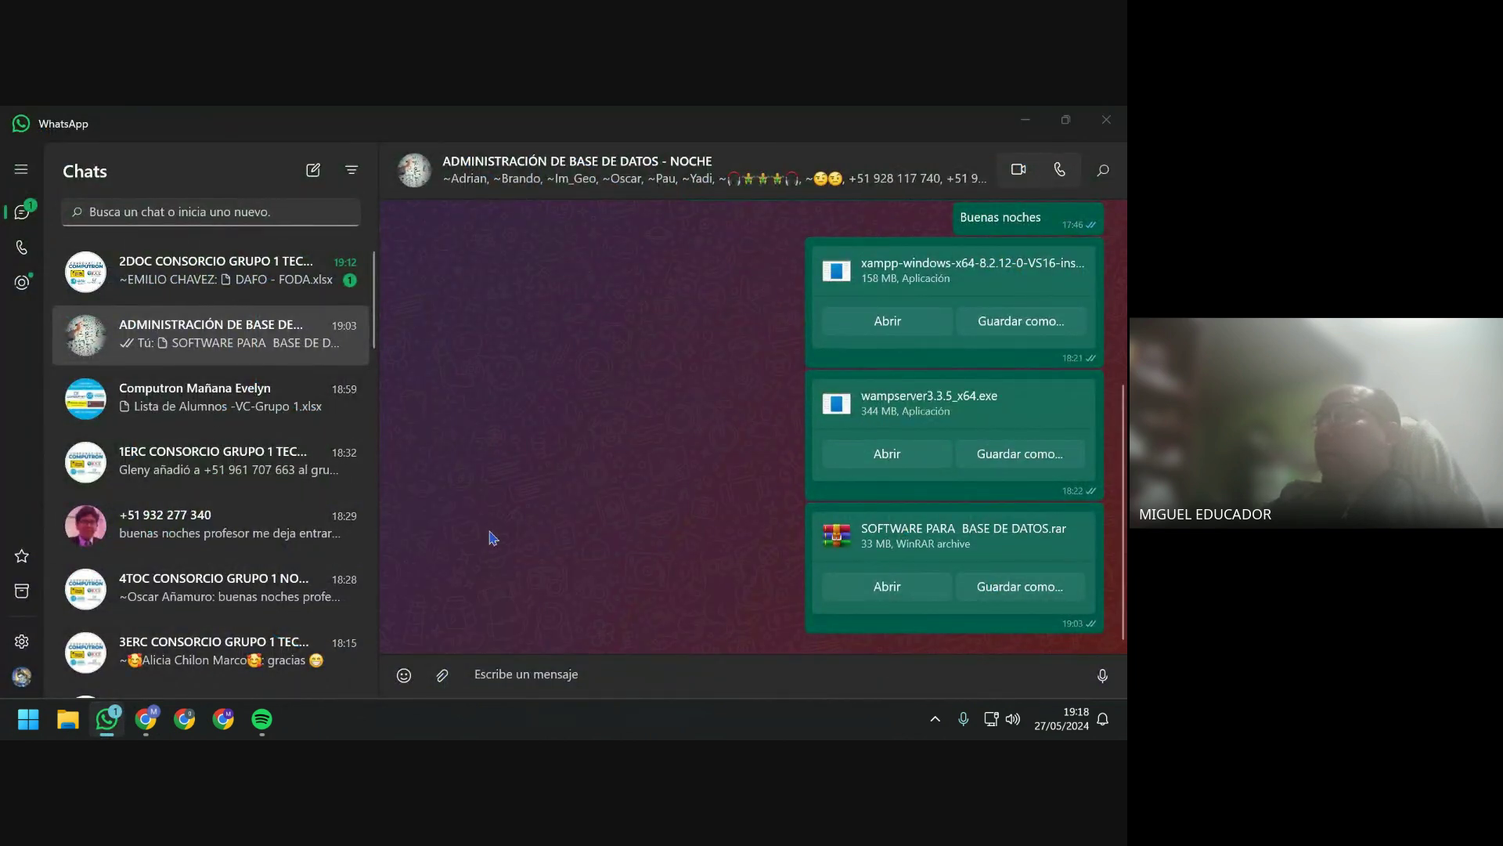
left_click(333, 288)
double_click(333, 288)
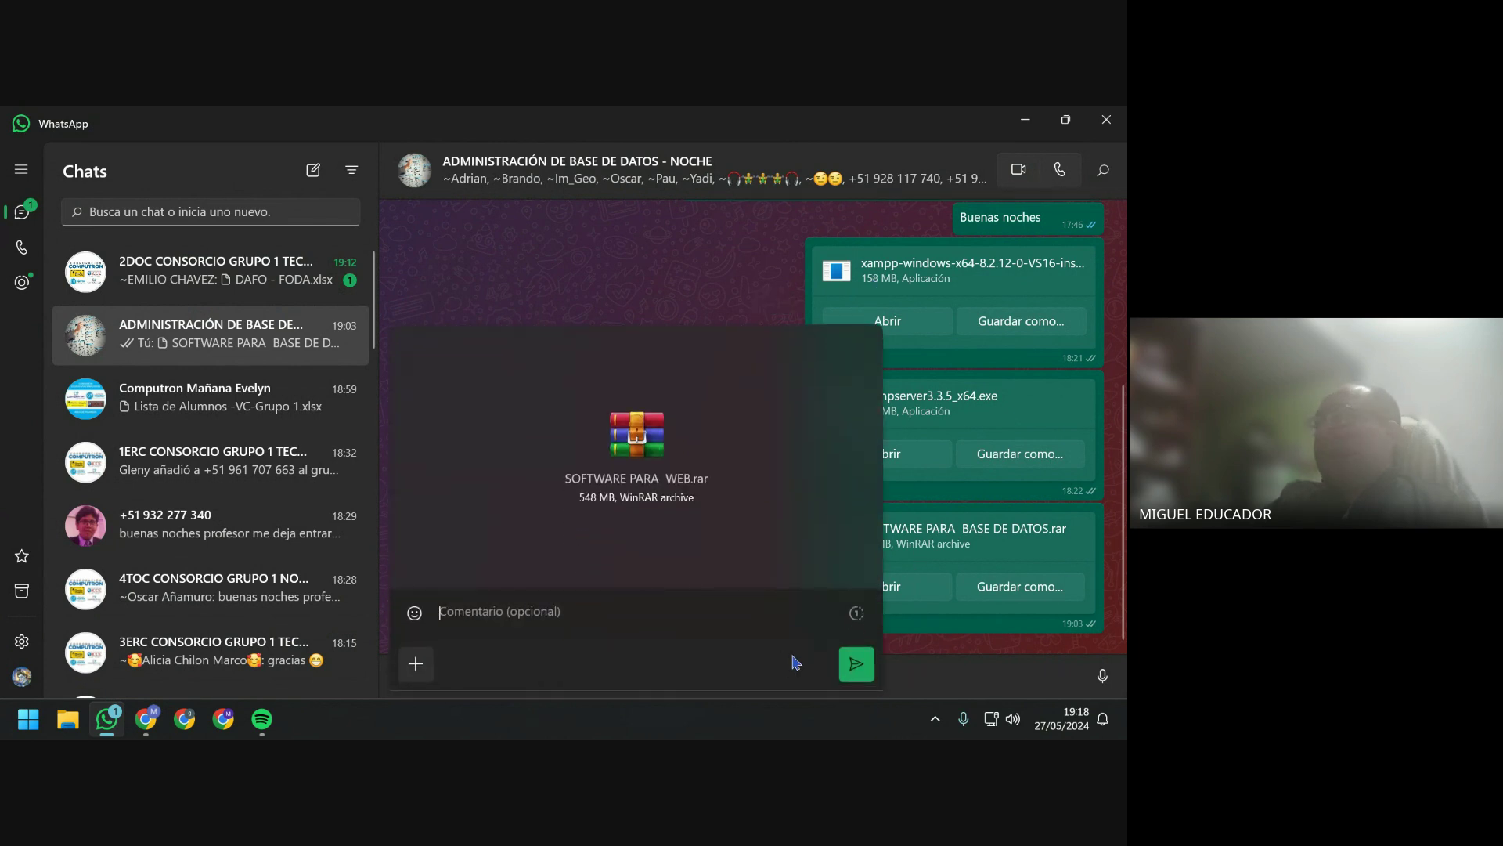
Send SOFTWARE PARA WEB.rar to the group chat, check it among the shared files, and minimize WhatsApp.
left_click(857, 664)
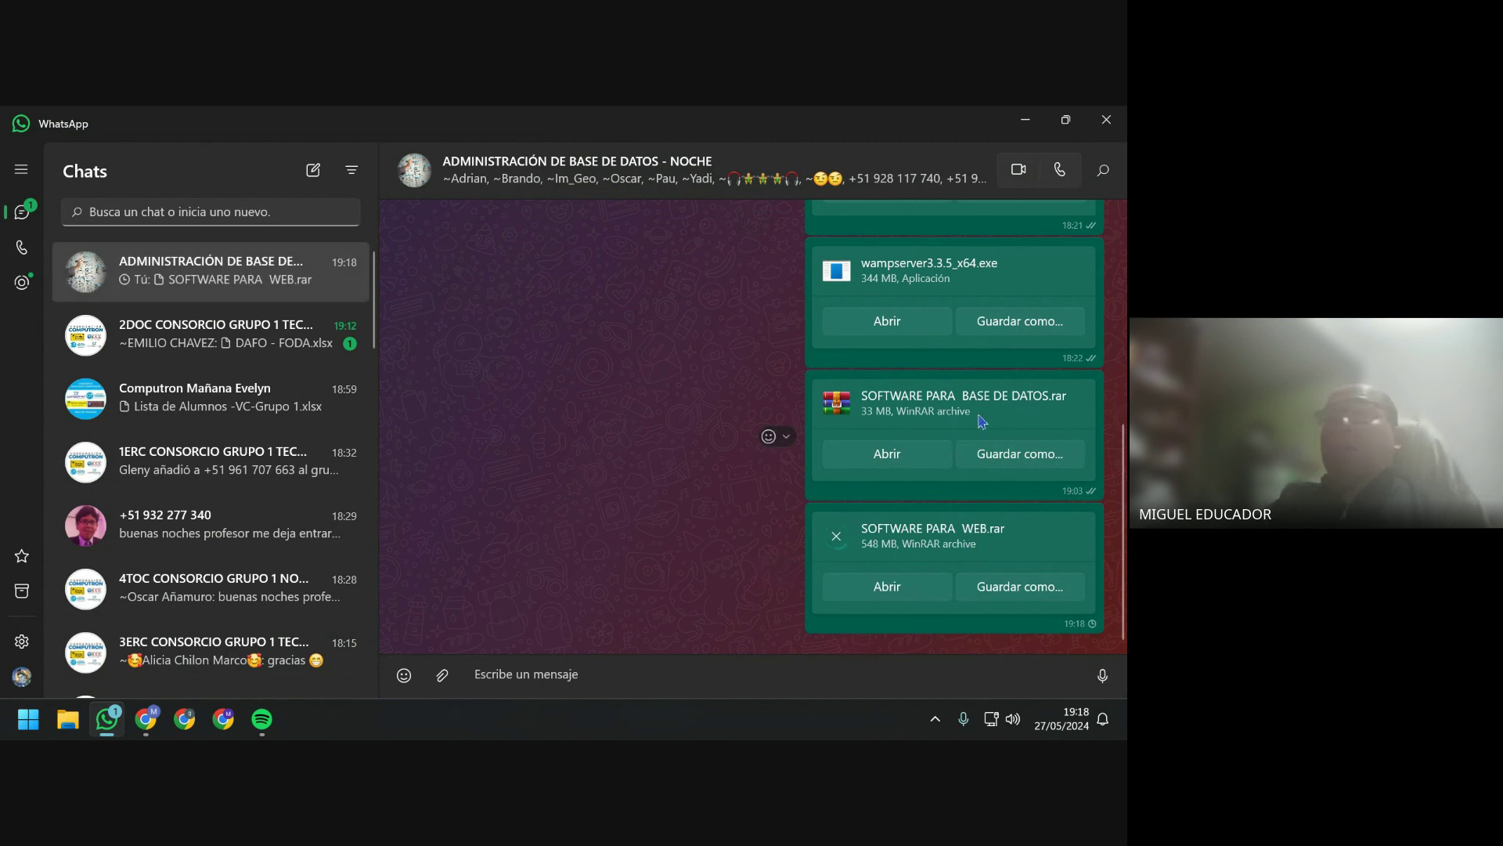
scroll(933, 454, "up", 2)
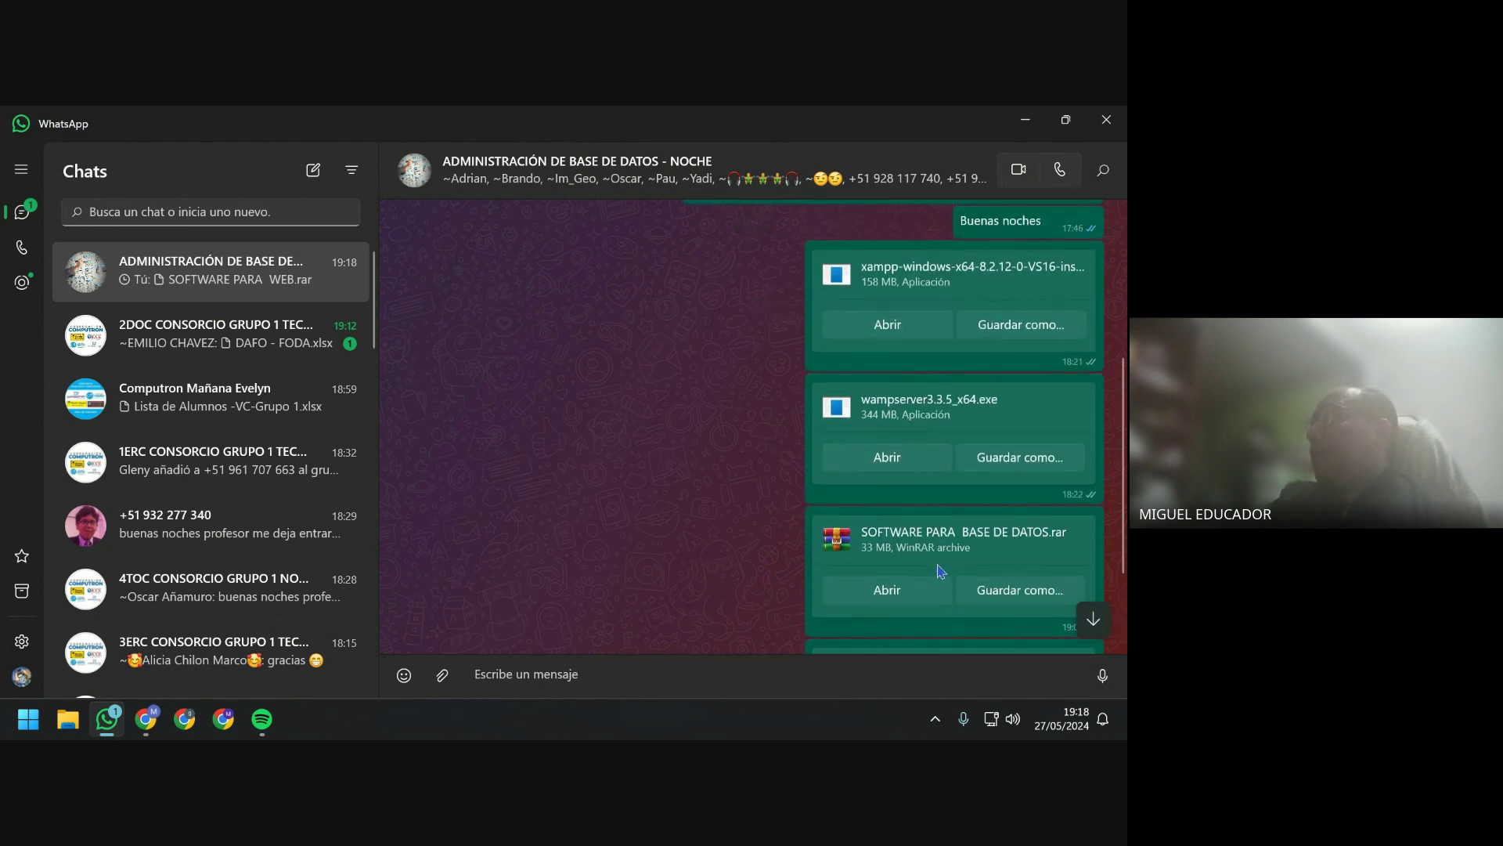
scroll(942, 571, "down", 2)
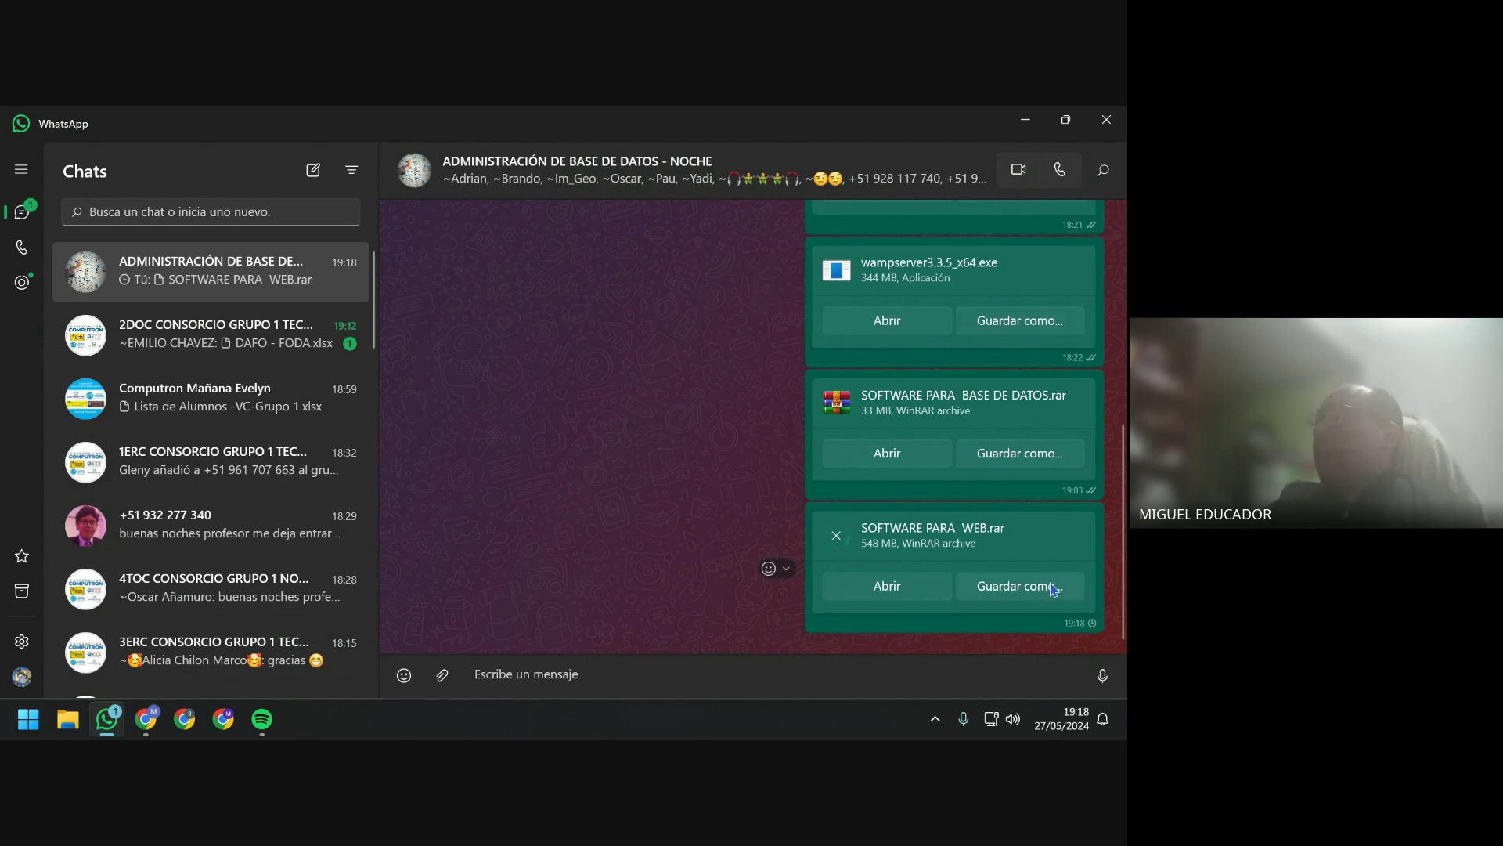
left_click(1025, 119)
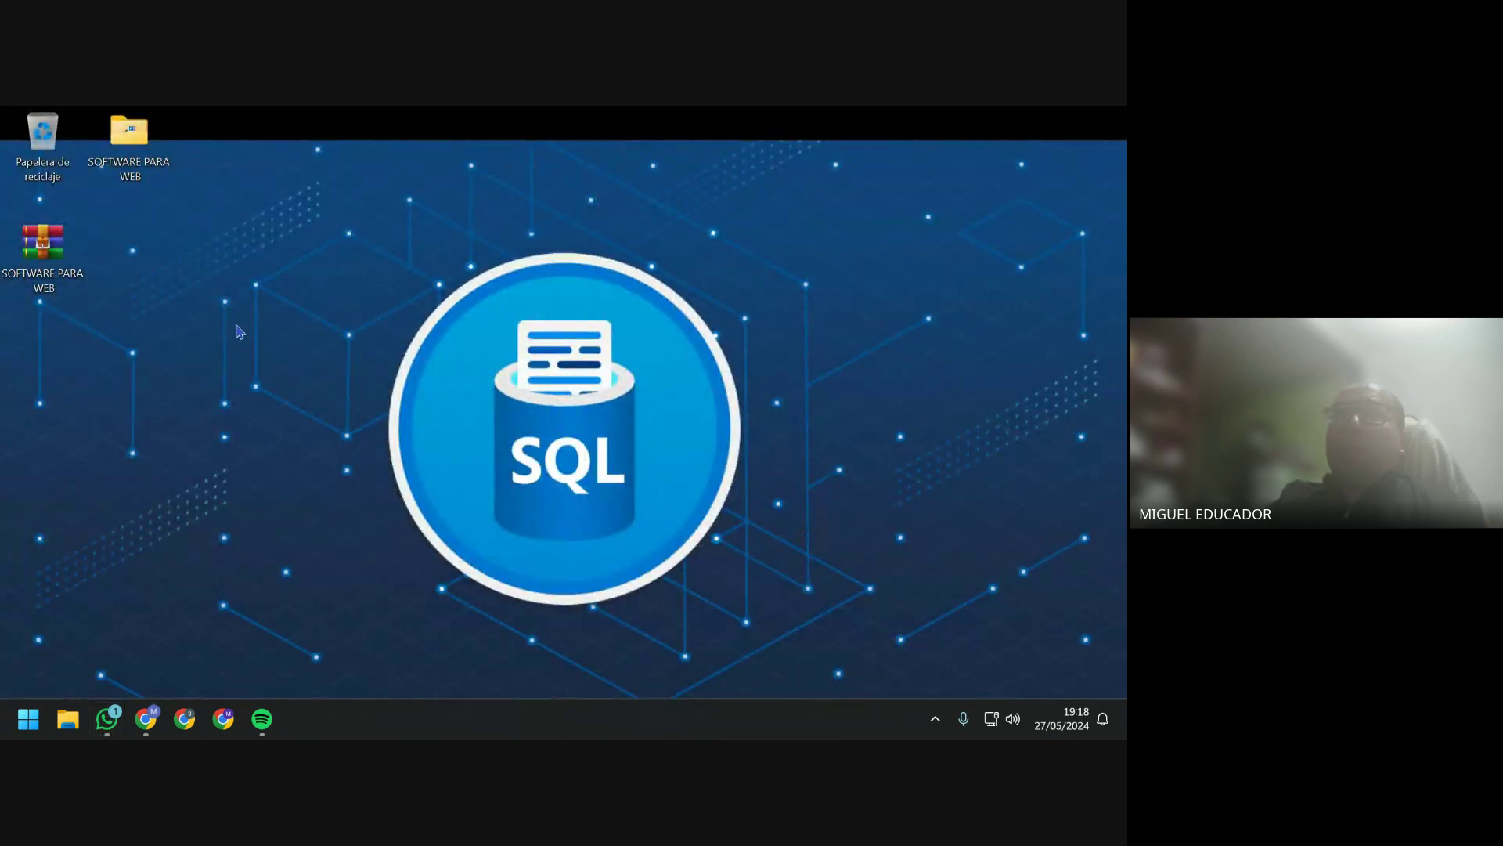
Open the SOFTWARE PARA WEB folder from the desktop and briefly check the Google Meet call in Chrome.
double_click(127, 155)
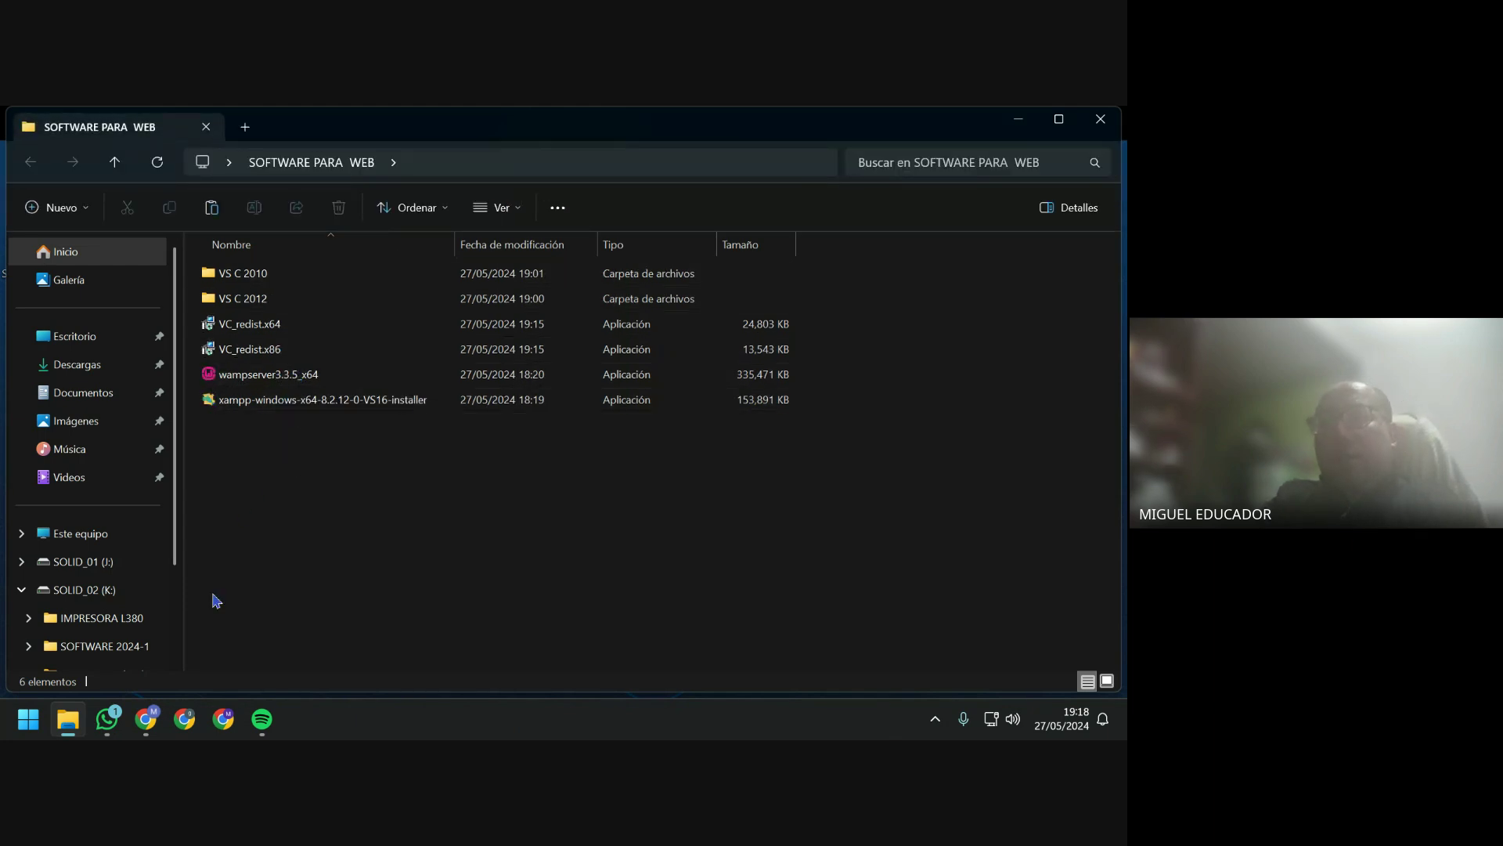
mouse_move(157, 709)
left_click(128, 657)
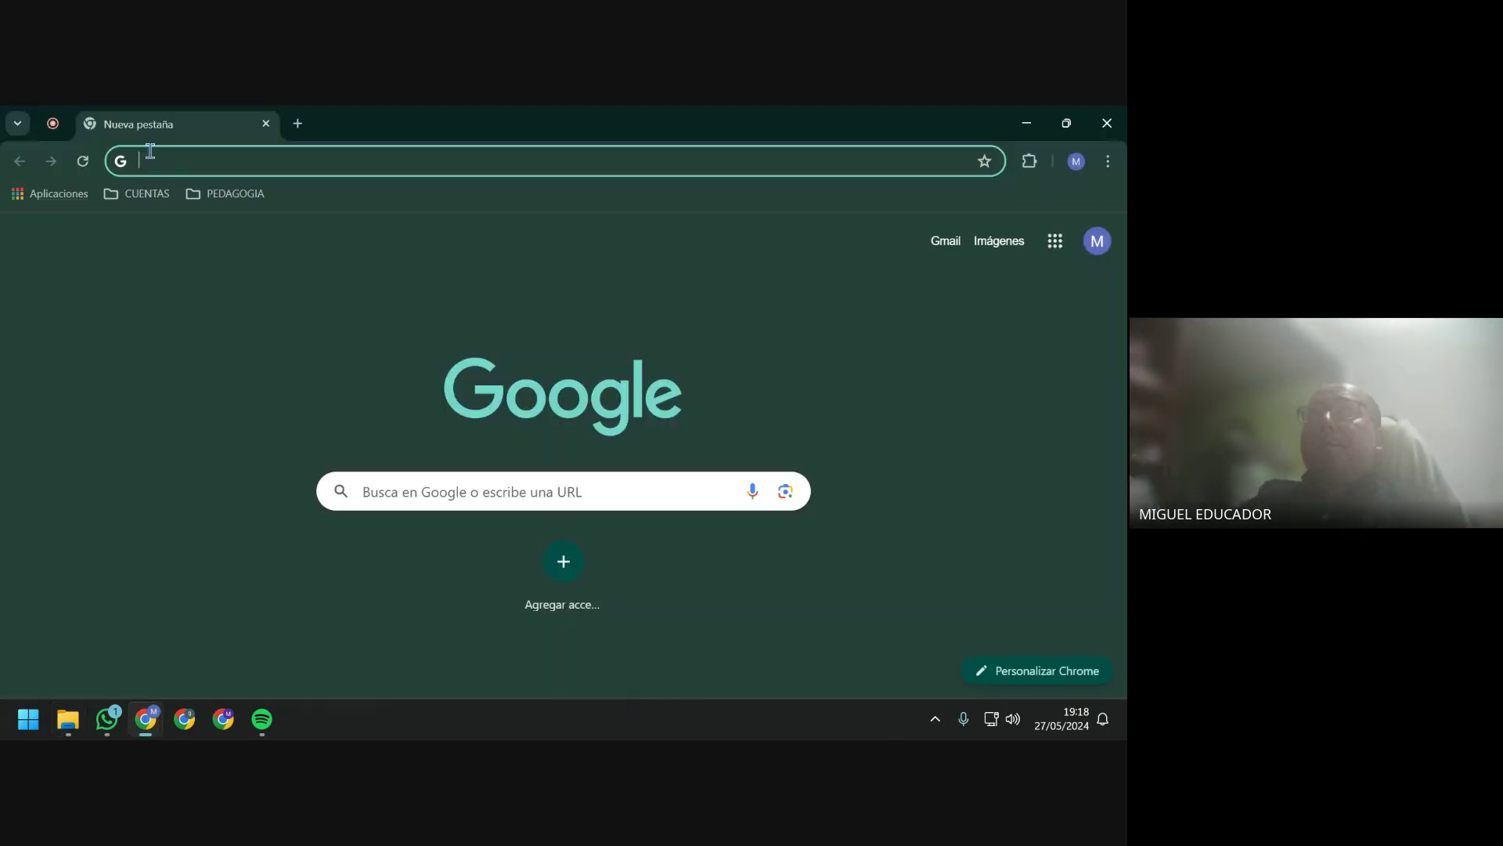
left_click(52, 123)
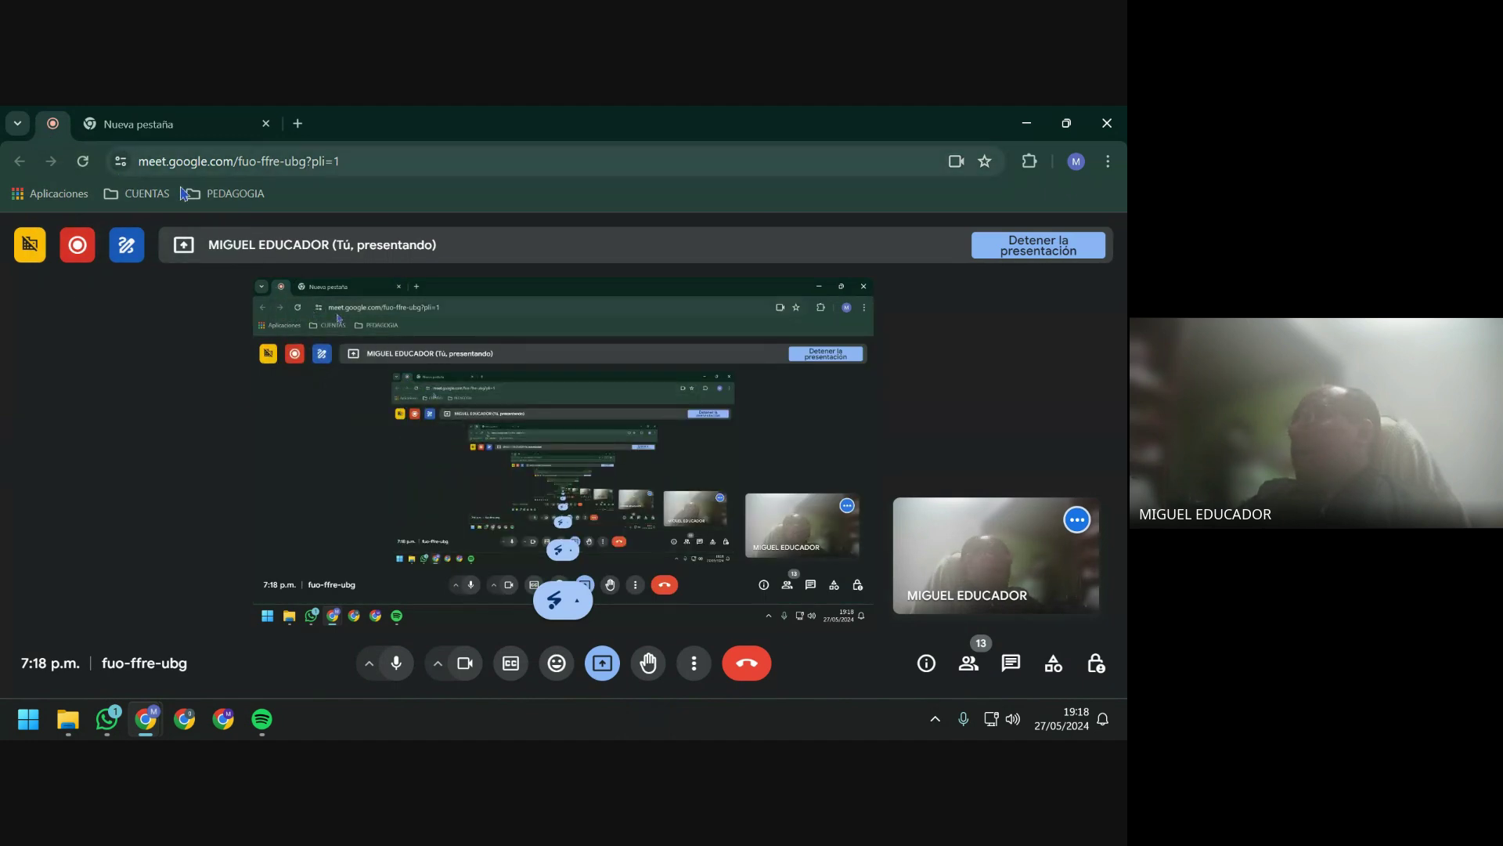
left_click(170, 123)
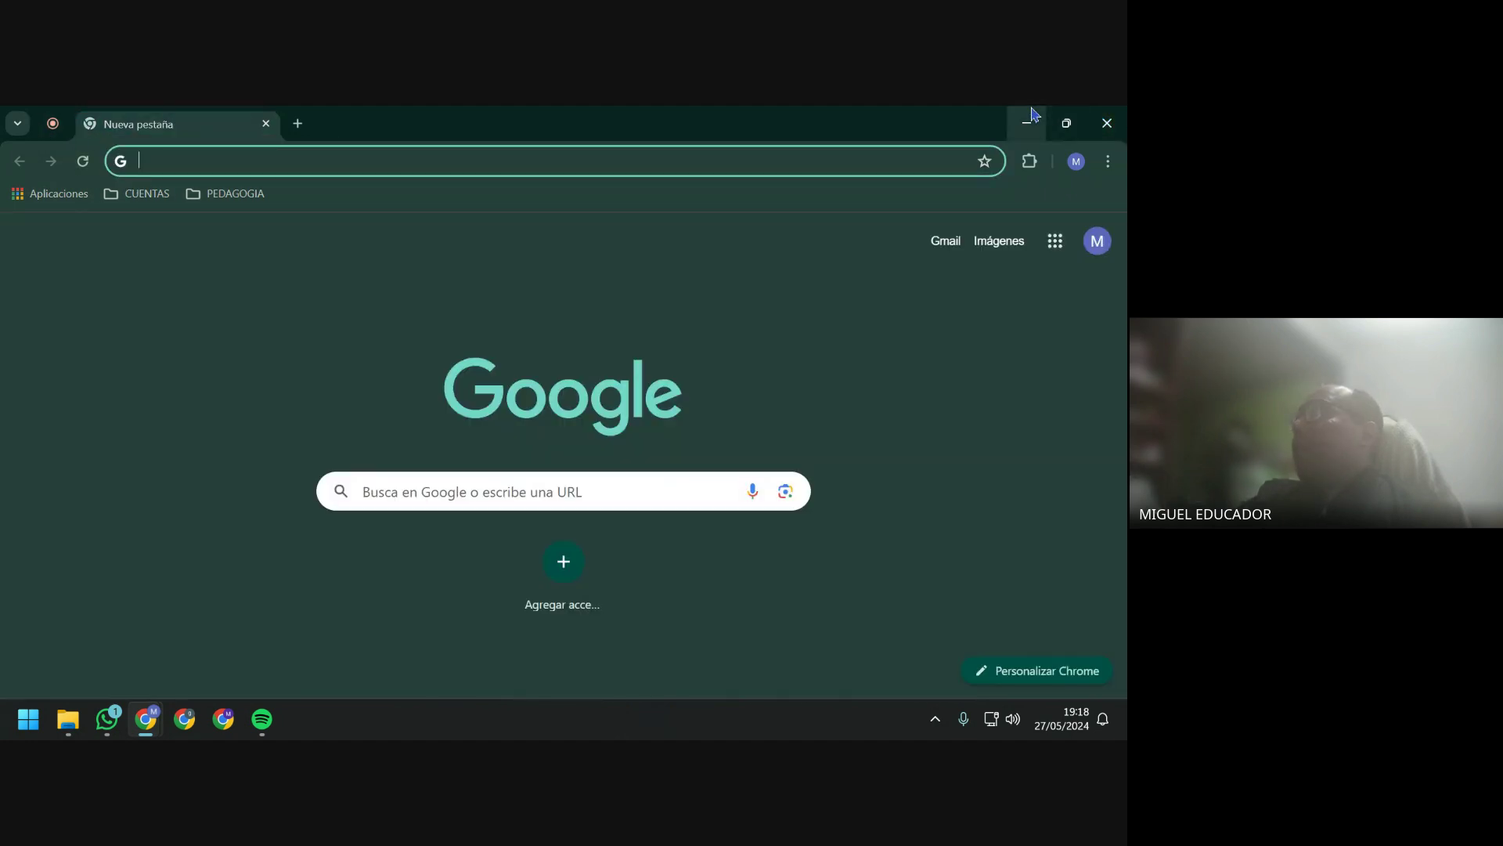
left_click(1026, 123)
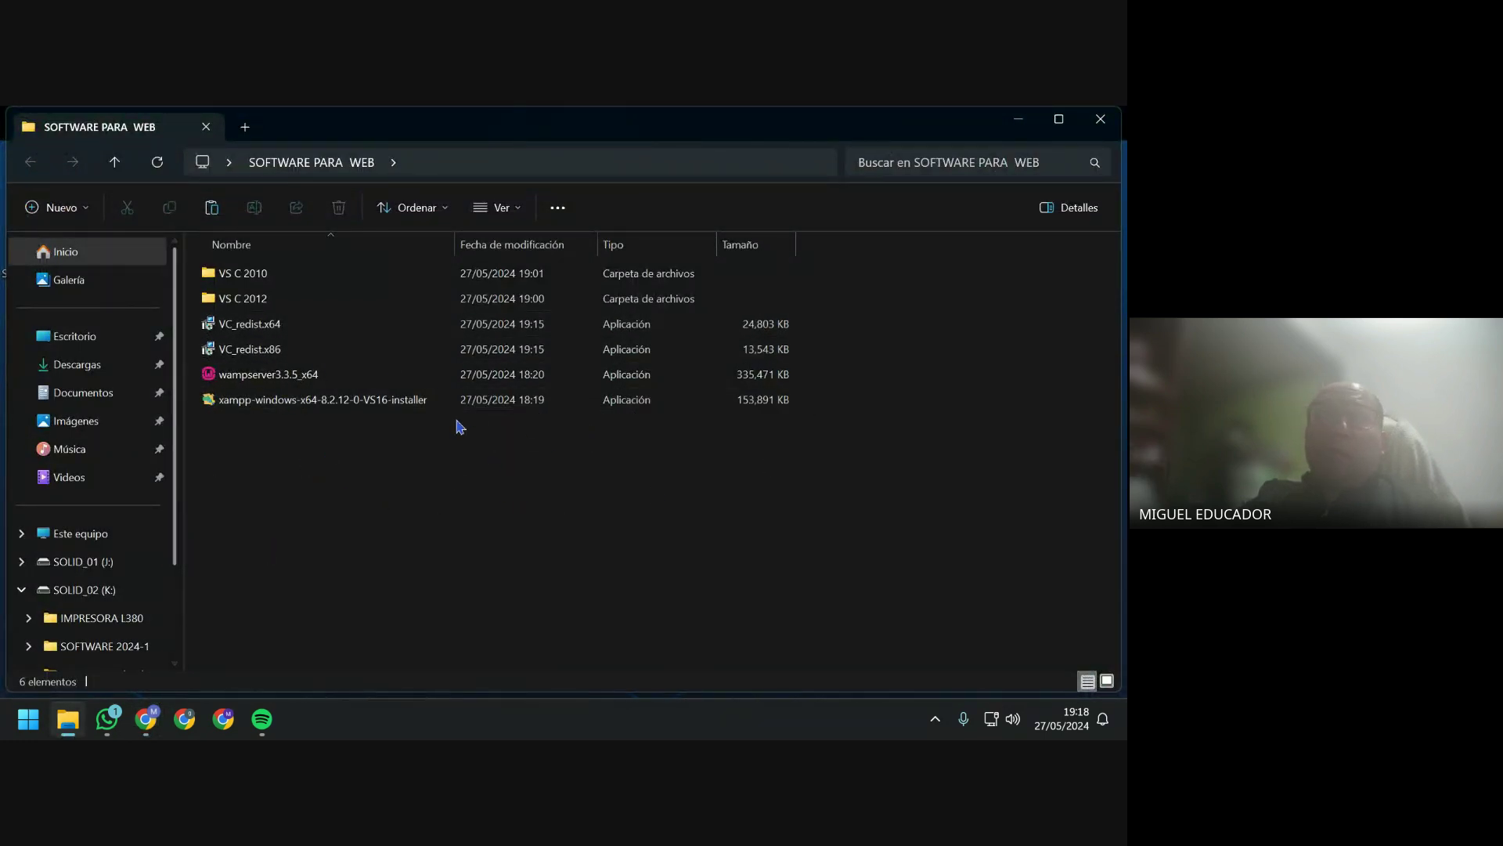
Run the wampserver3.3.5_x64 installer as administrator and continue with English as the setup language.
mouse_move(300, 384)
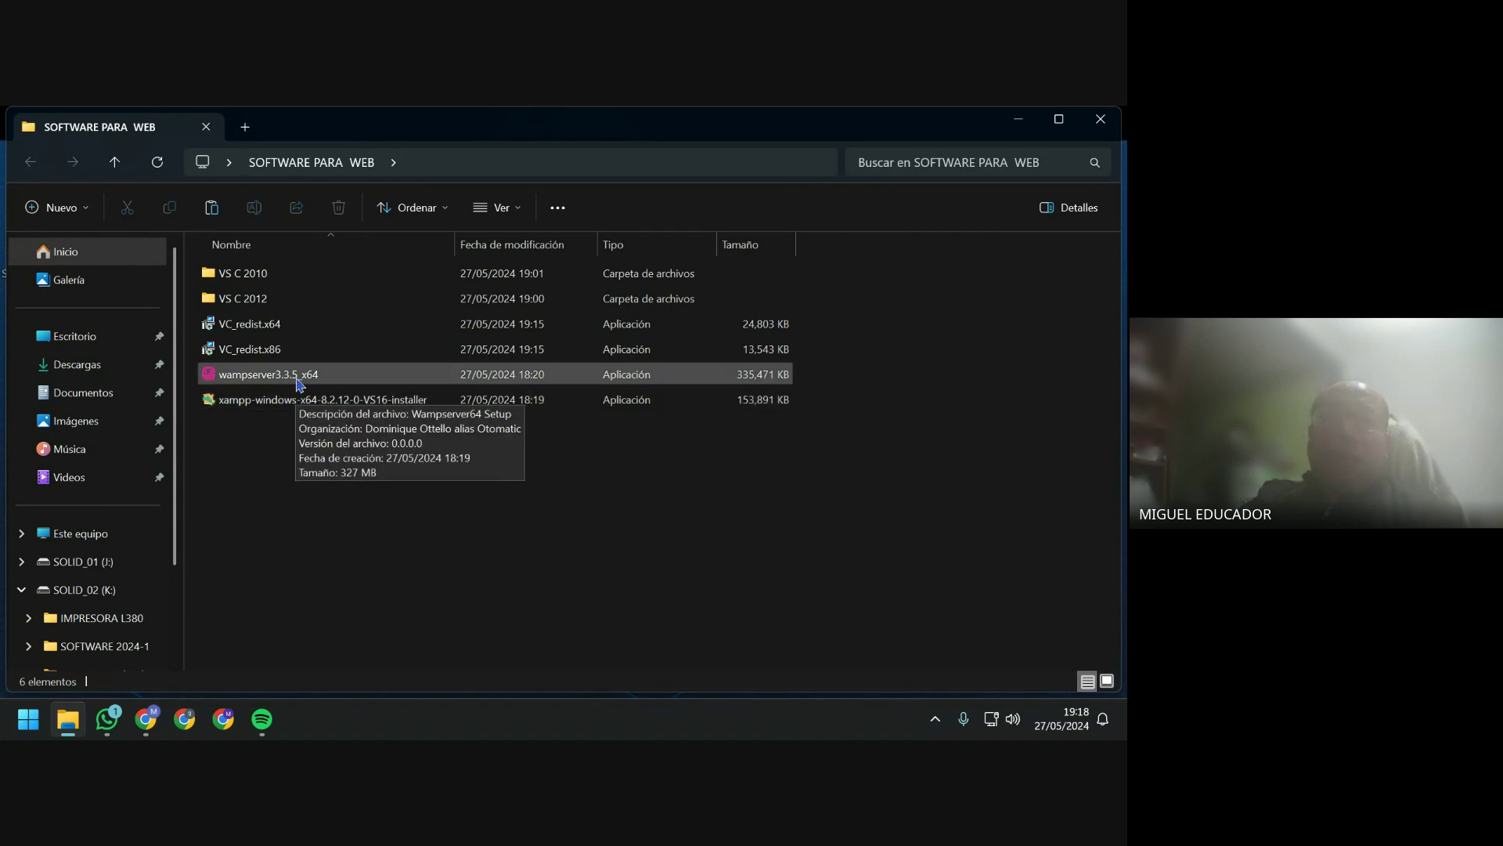
right_click(299, 384)
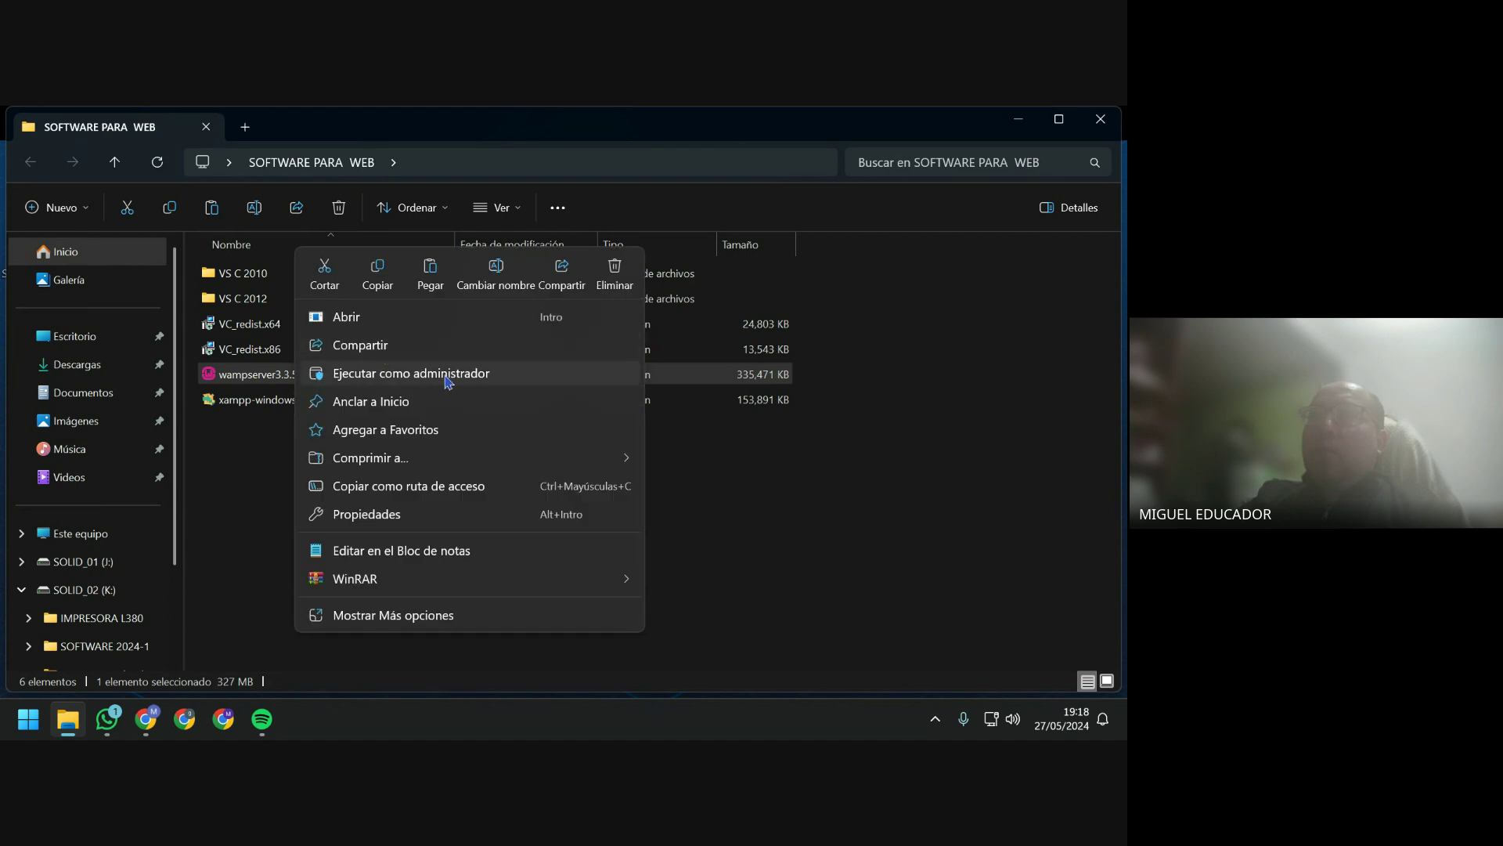
left_click(448, 381)
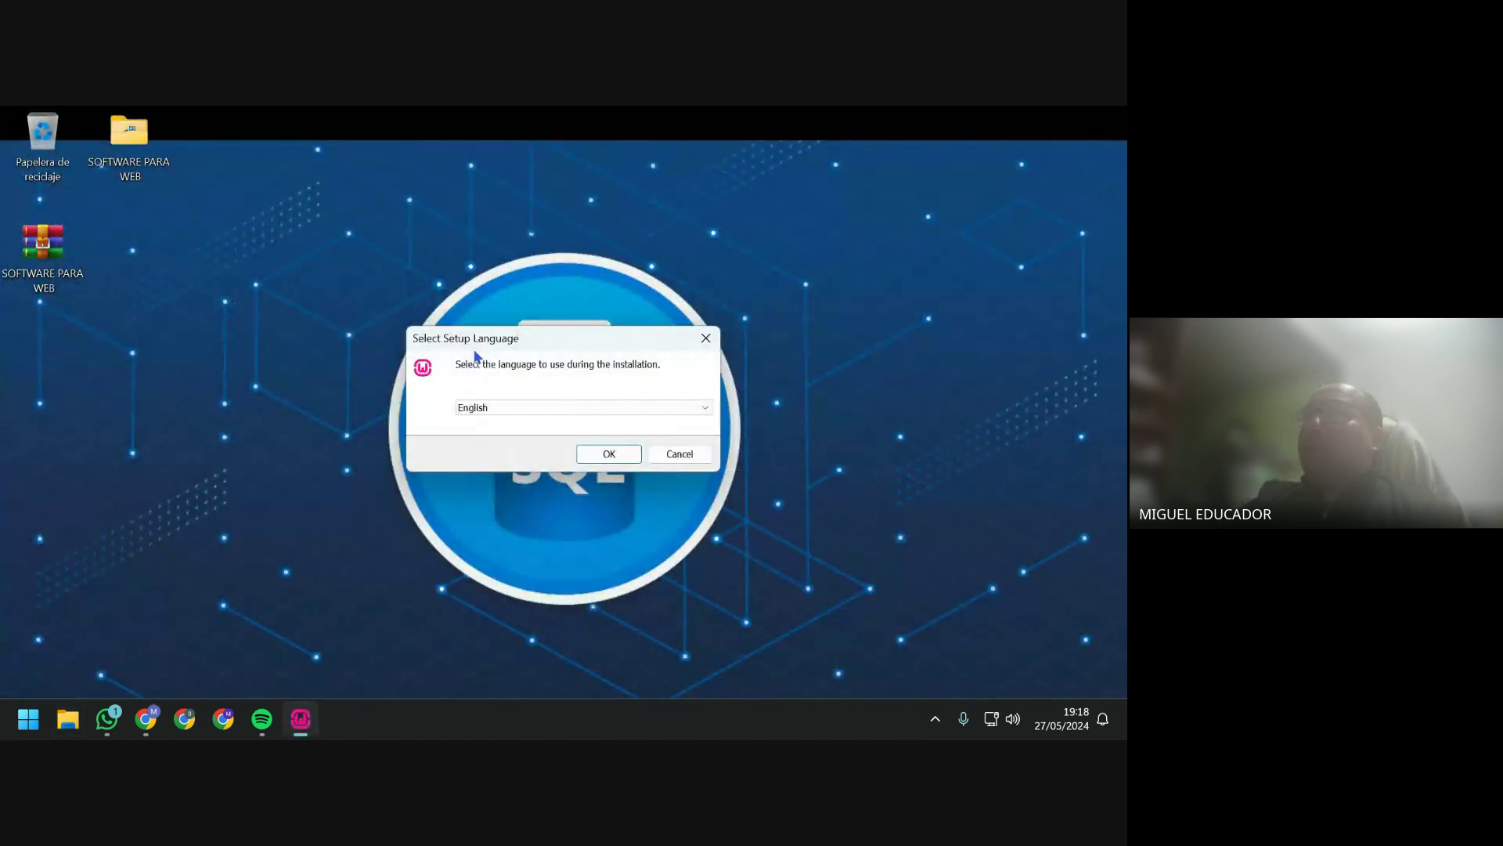
left_click(558, 403)
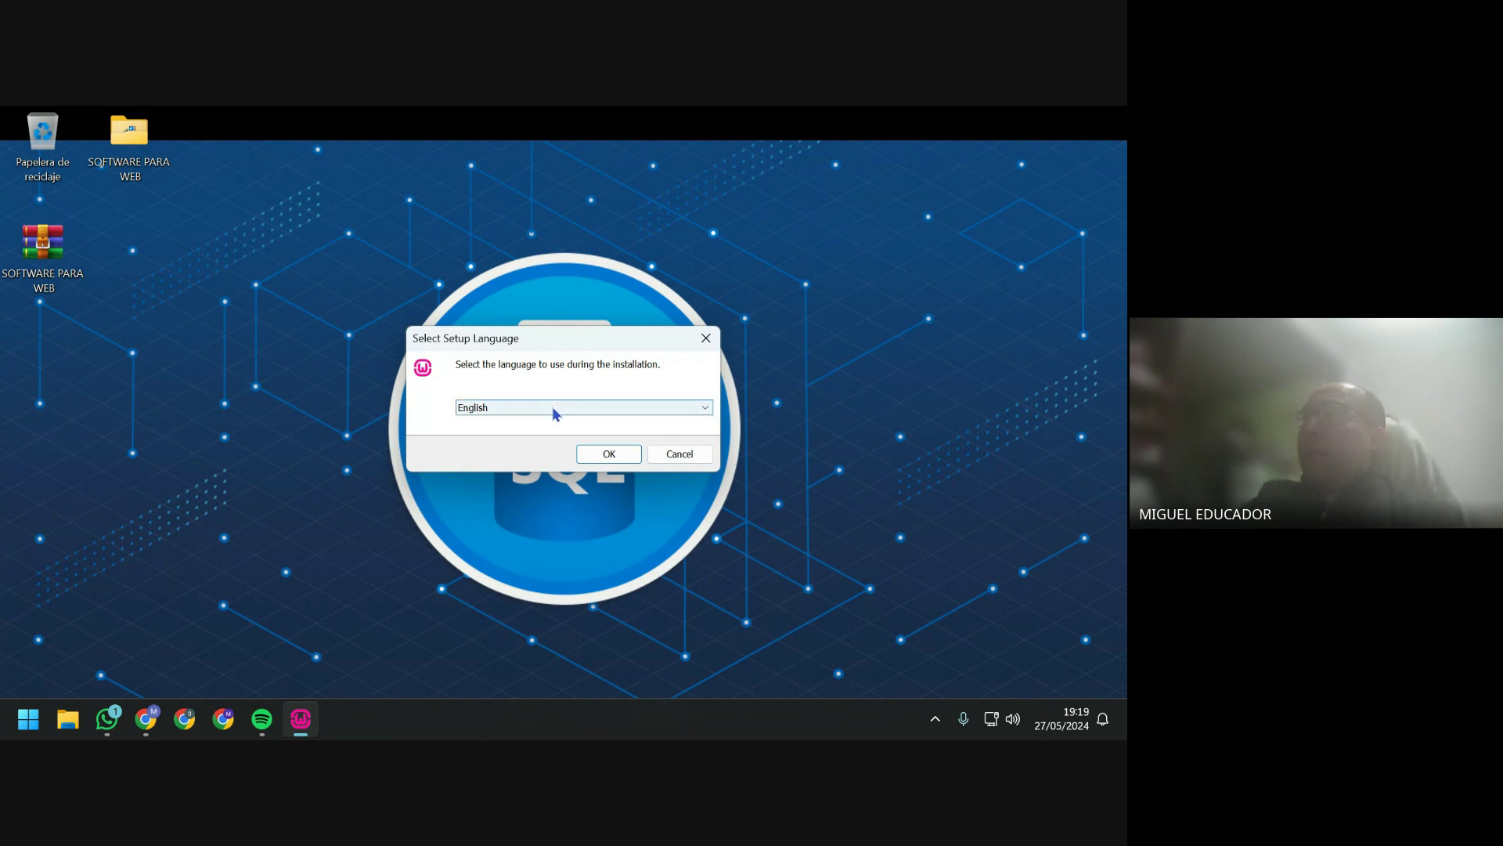
left_click(552, 408)
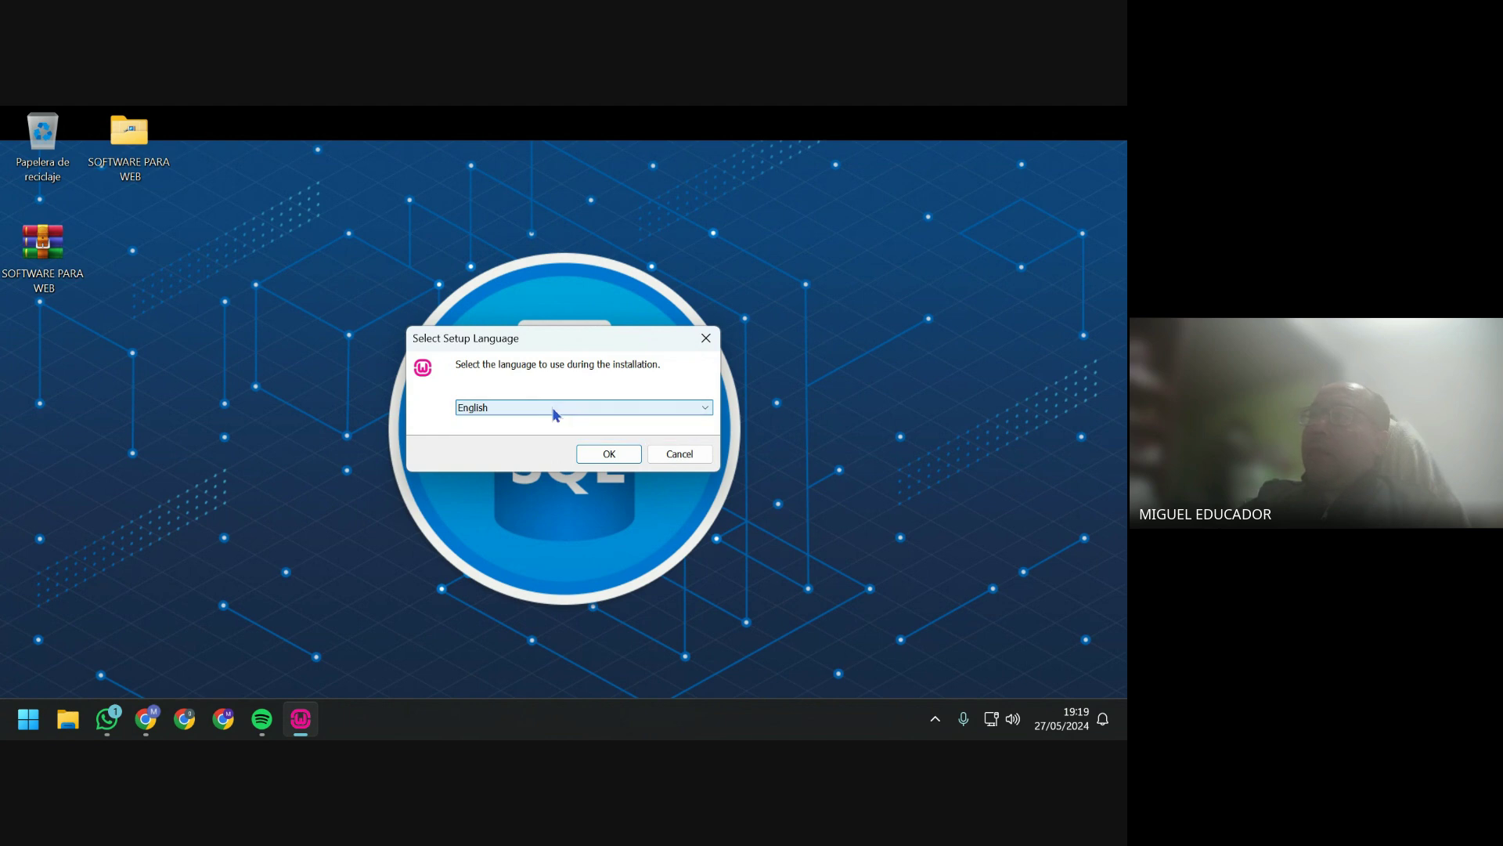
left_click(608, 455)
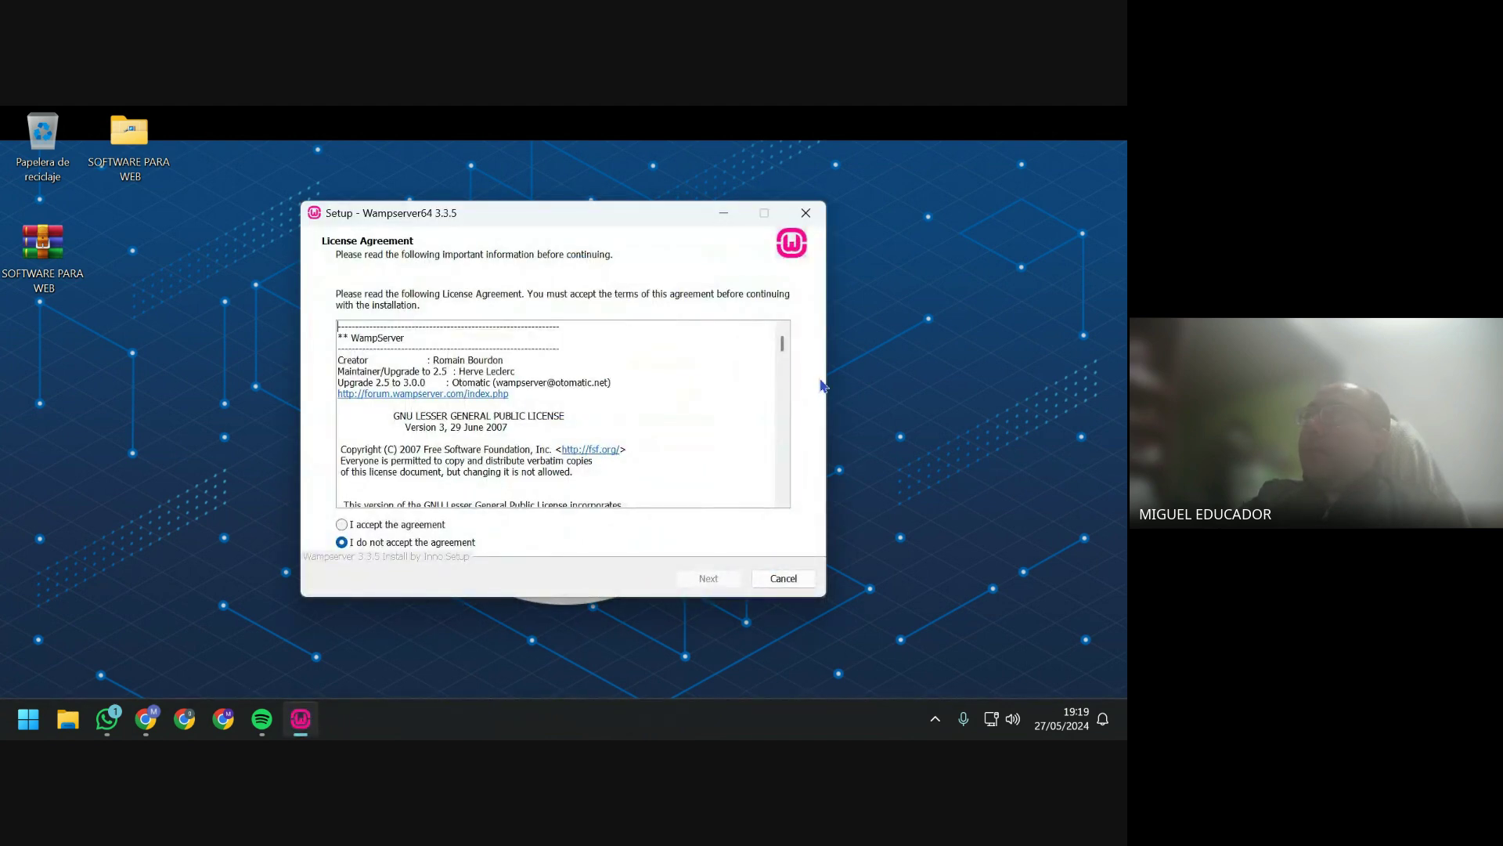
Review the Wampserver64 3.3.5 license agreement down to its final section.
left_click_drag(783, 352, 806, 501)
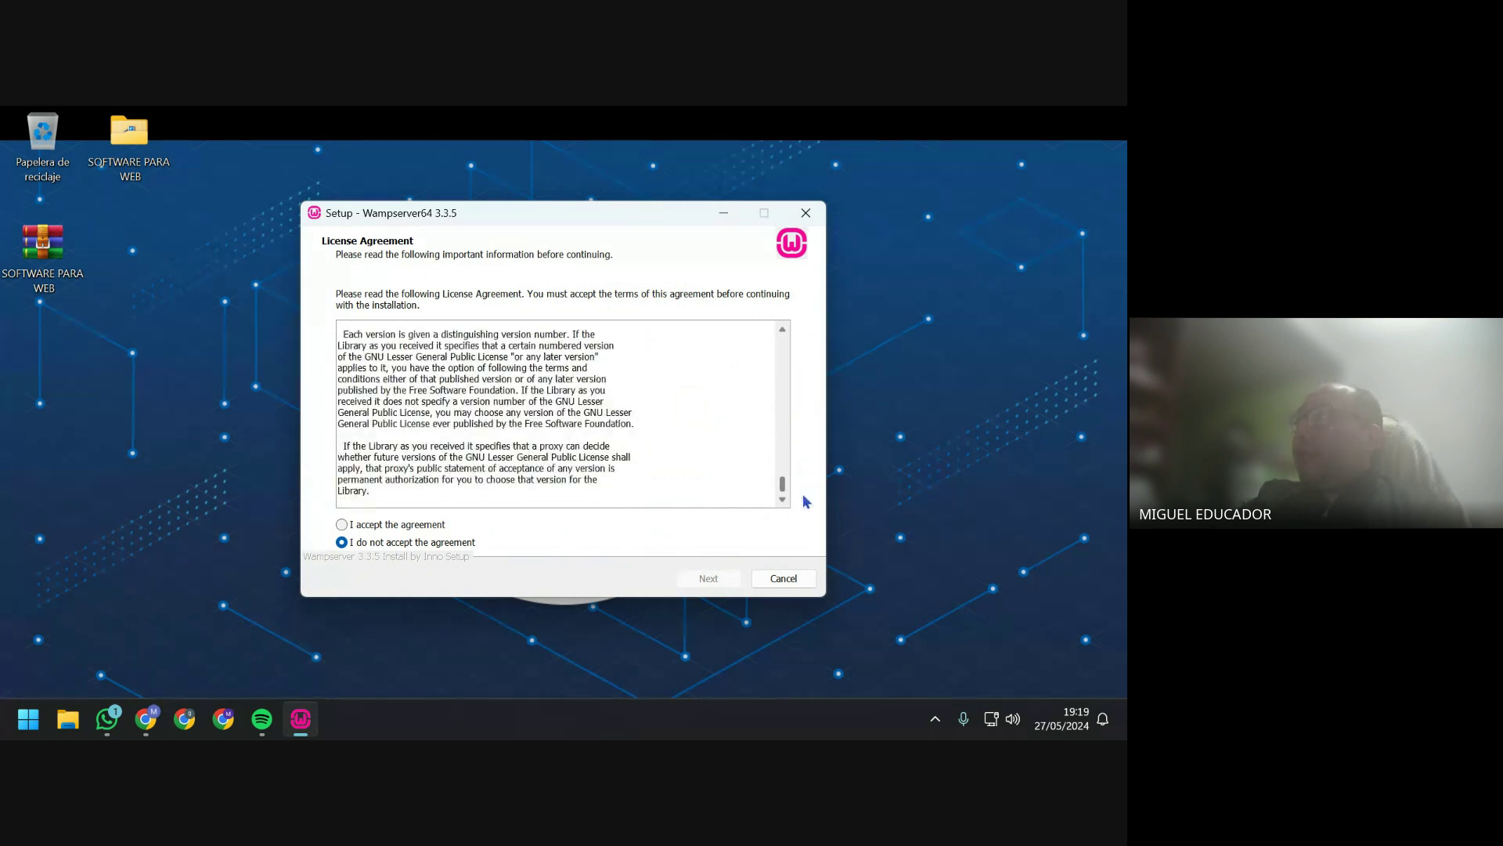